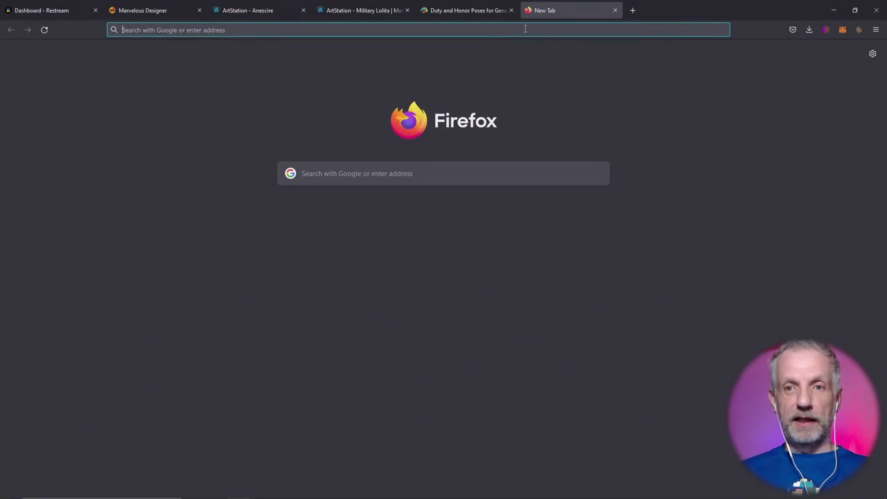
Load epidemicsound.com and open its music browsing pages.
click(526, 29)
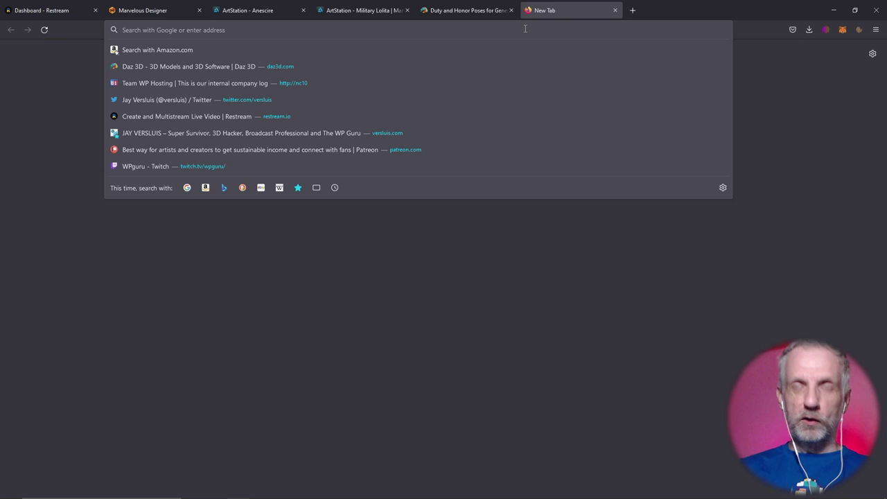
text(epi)
key(Return)
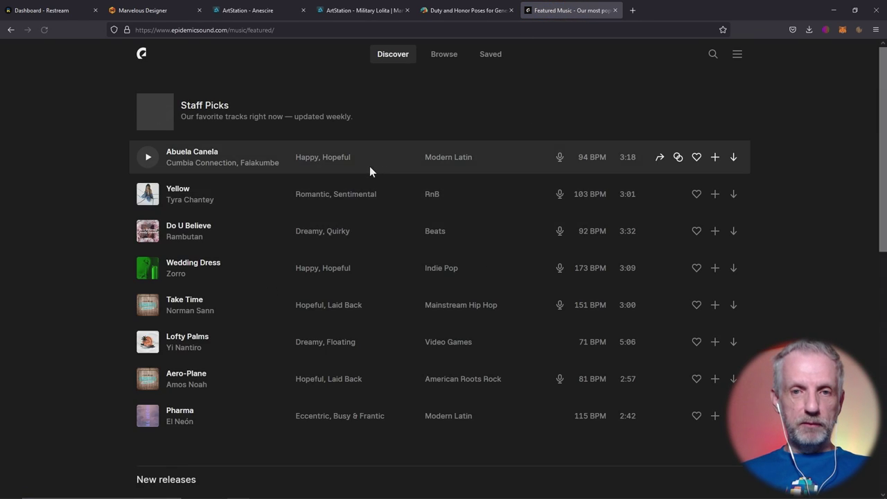
click(445, 55)
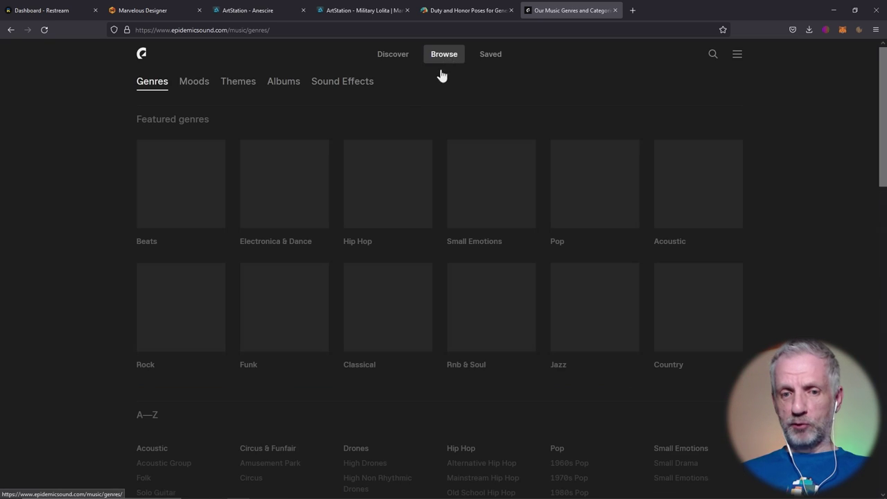
scroll(117, 254, down, 3)
scroll(117, 254, up, 3)
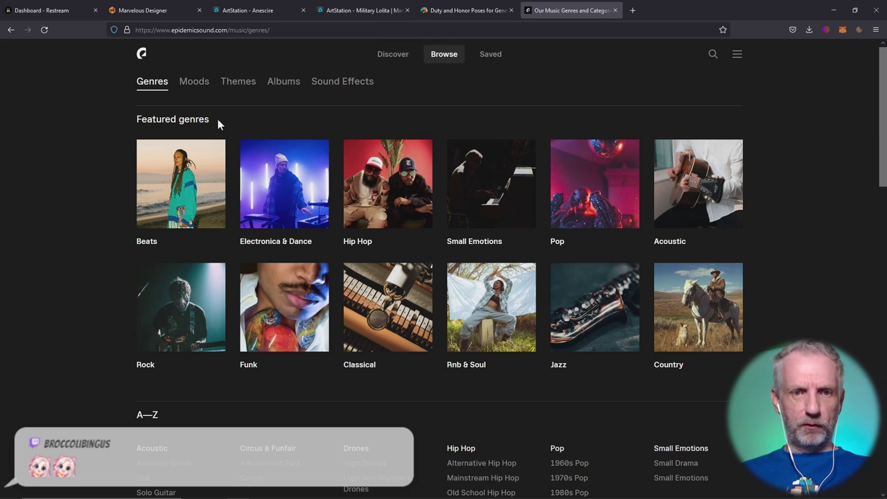
Go to Themes > Fashion & Beauty and open the Streetwear Lookbook playlist.
click(240, 90)
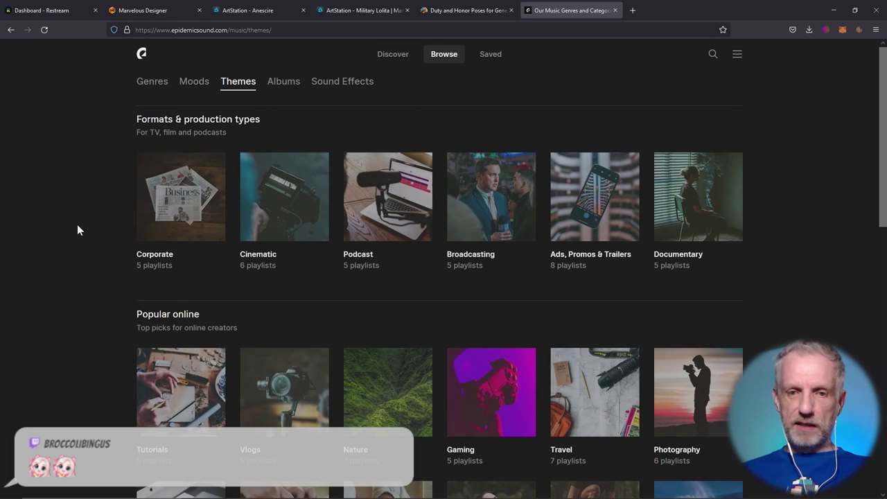
scroll(82, 237, down, 2)
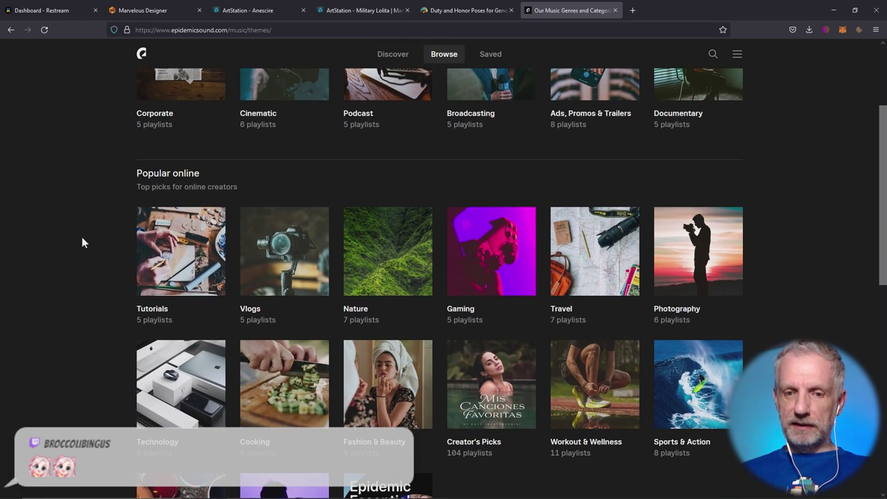
click(356, 430)
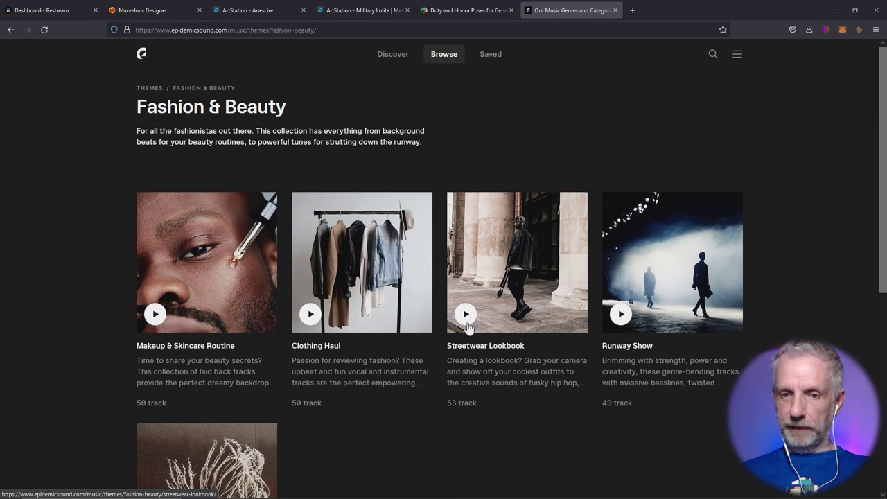
click(496, 311)
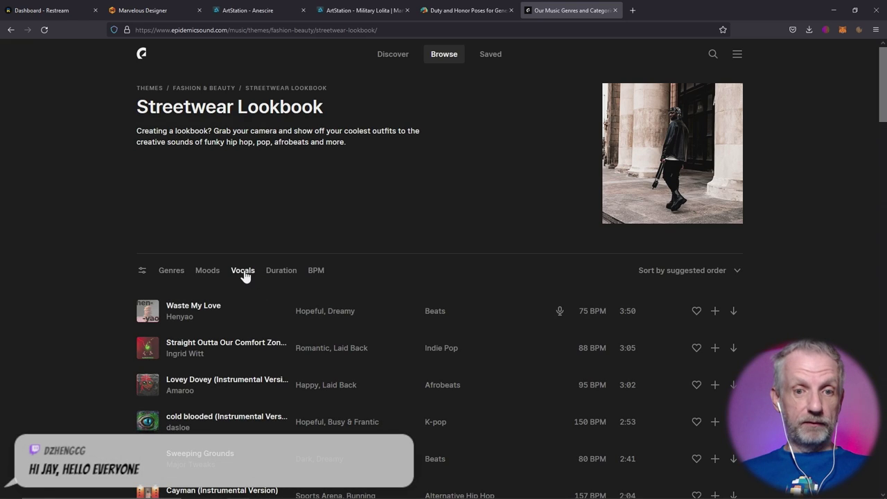
Filter Vocals to Instrumentals and play the first track.
click(244, 271)
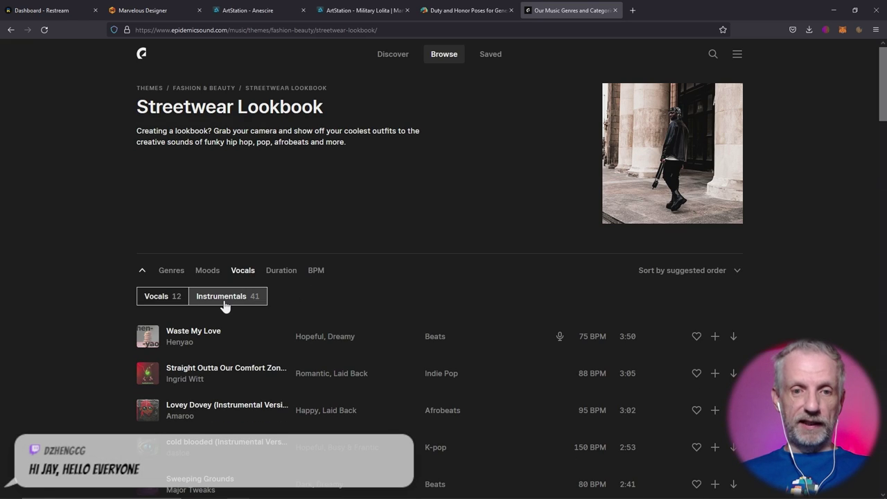
click(223, 296)
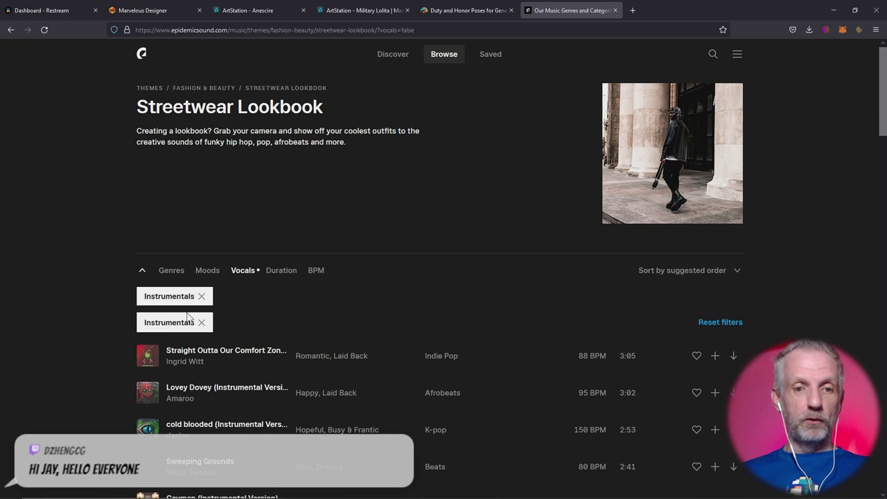
click(148, 356)
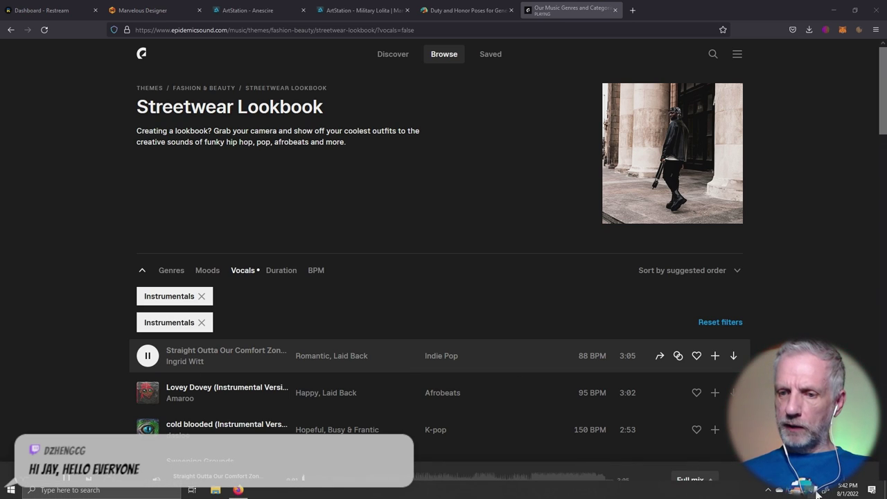
Switch the system audio playback to a different output device.
click(823, 490)
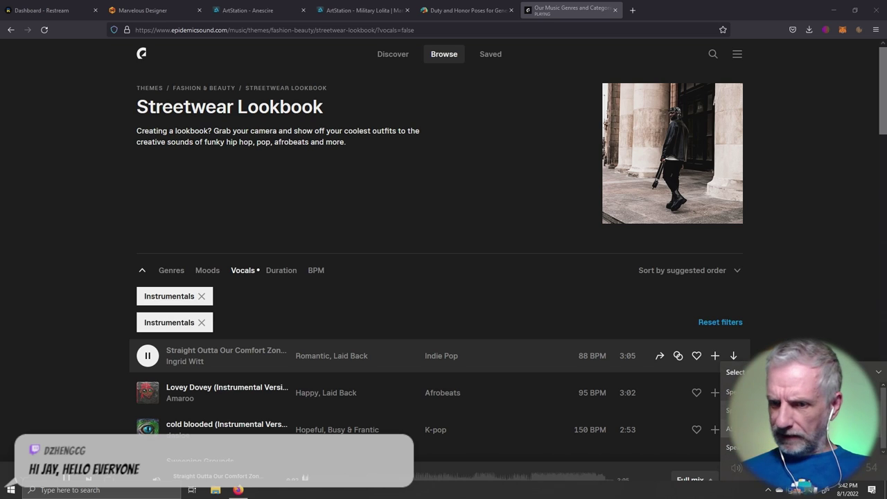
click(762, 429)
click(763, 429)
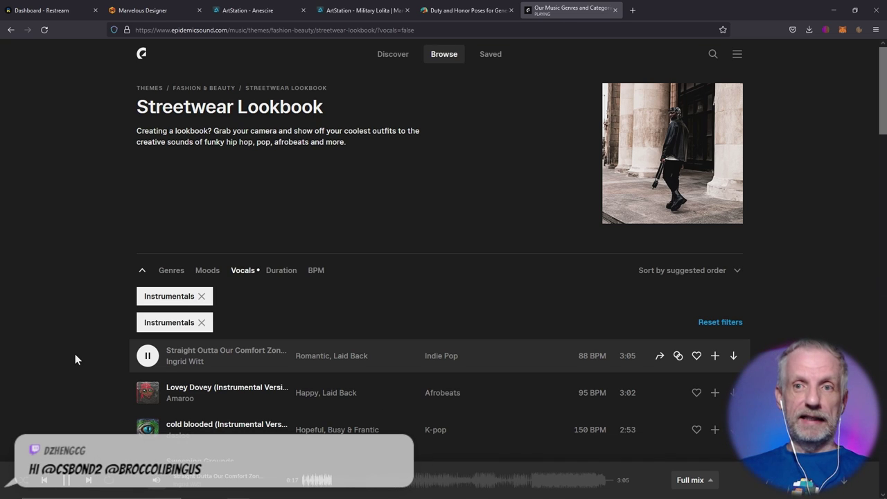
In a new tab, go to twitch.tv/wpguru.
click(632, 10)
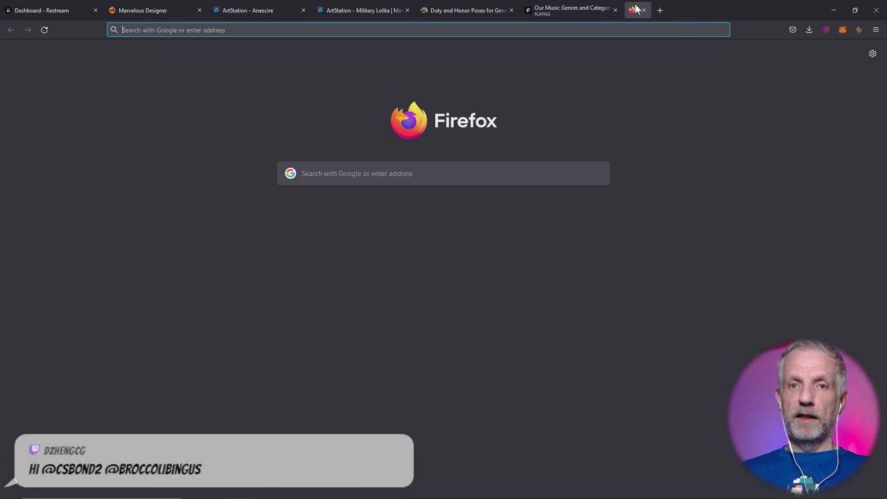
text(twitter.c)
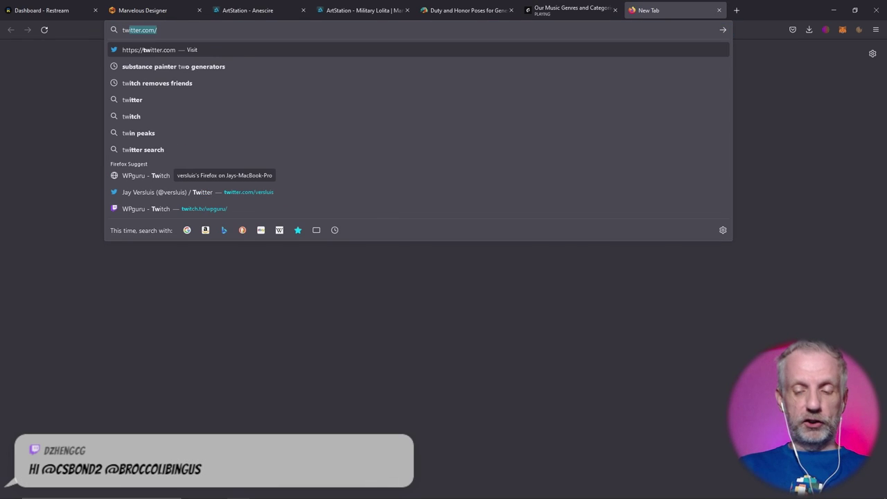
key(BackSpace)
key(BackSpace)
key(BackSpace)
key(BackSpace)
key(BackSpace)
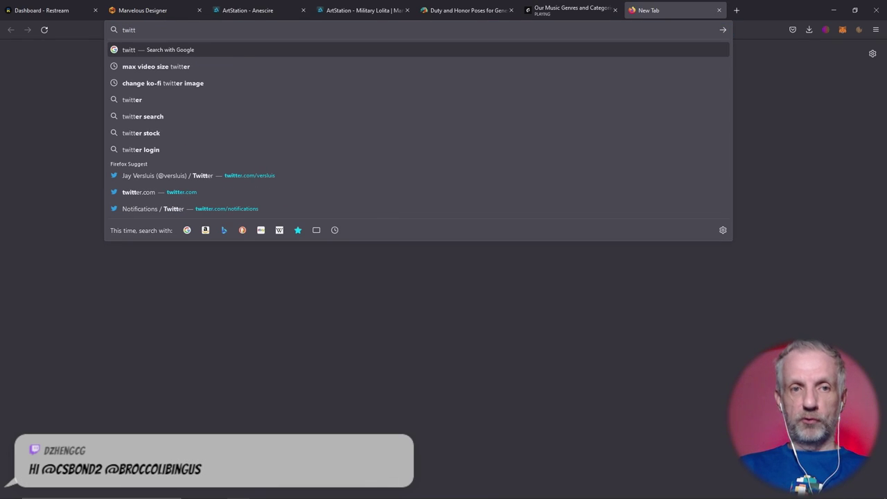
text(ch.tv/)
text(w)
key(Return)
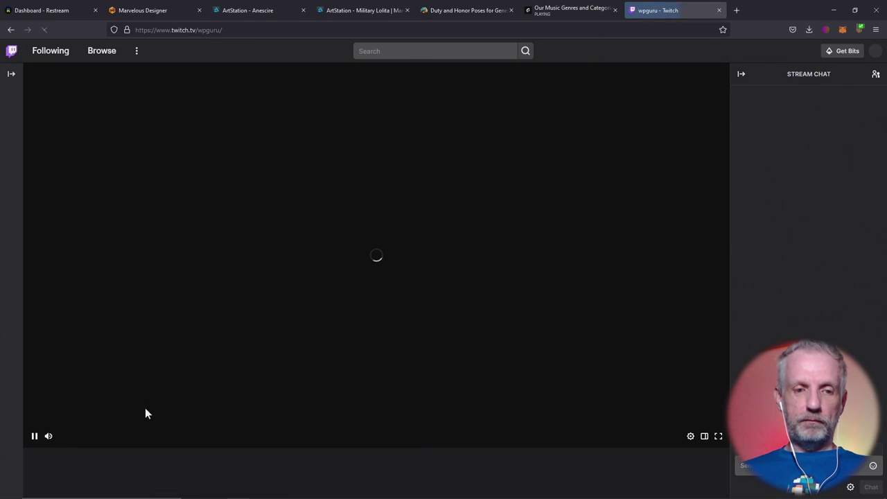
Launch PointerFocus from the Start menu and enable its spotlight effect.
click(36, 443)
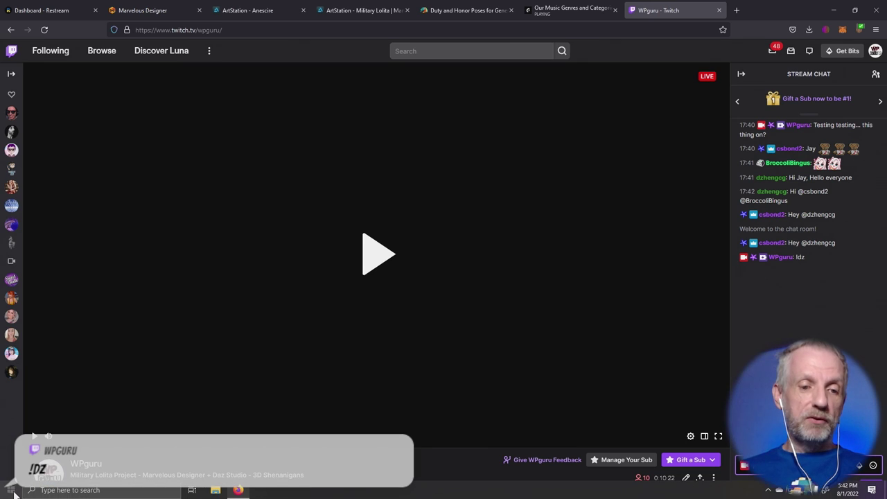
click(11, 490)
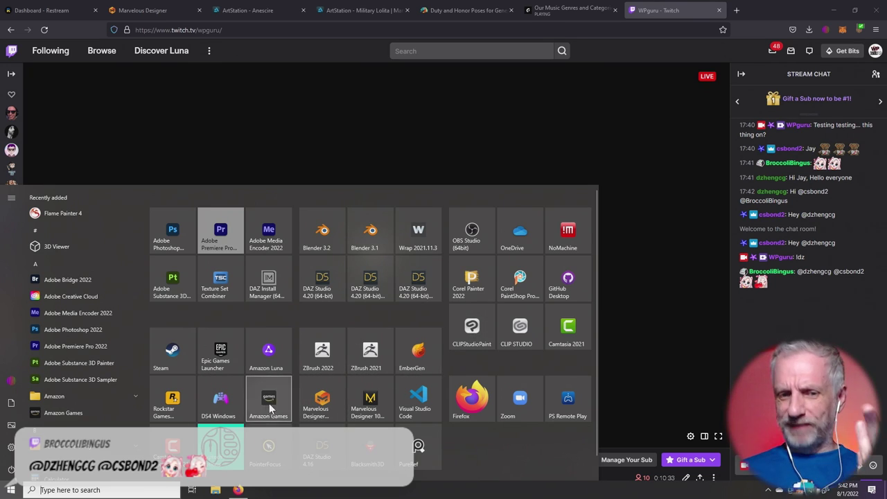
click(270, 447)
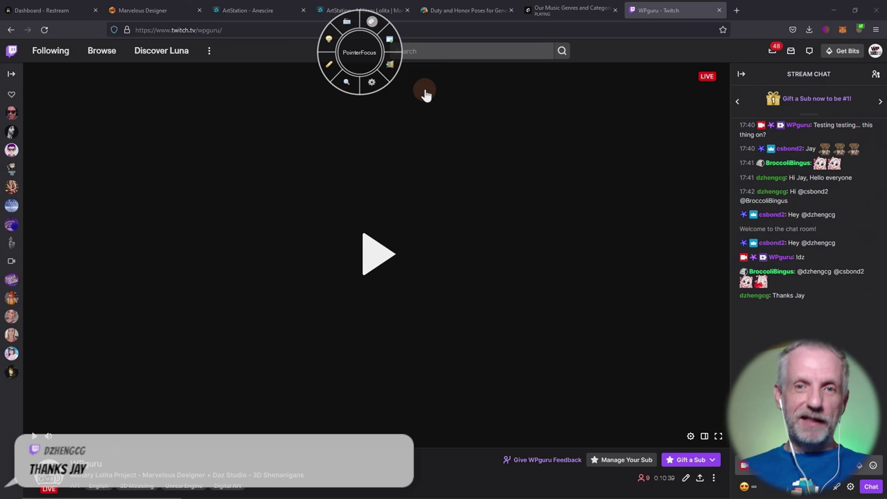
click(390, 45)
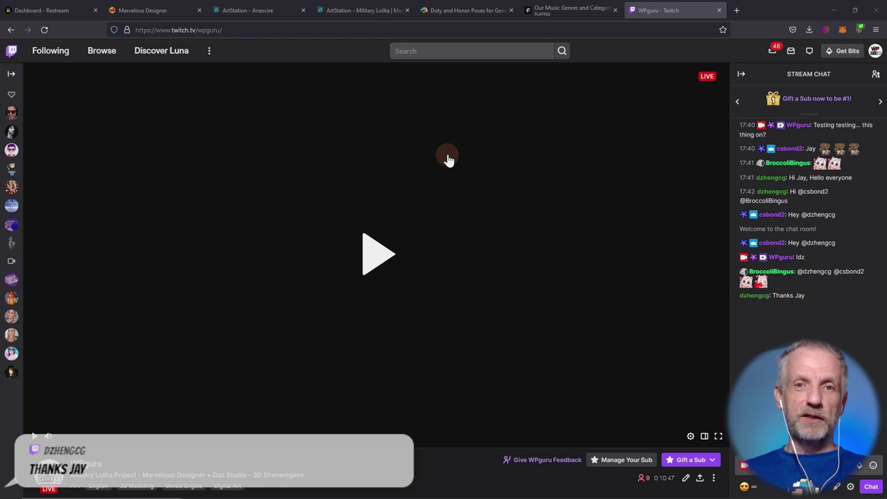
Switch to the Military Lolita ArtStation tab and zoom in and out of the outfit image.
click(379, 11)
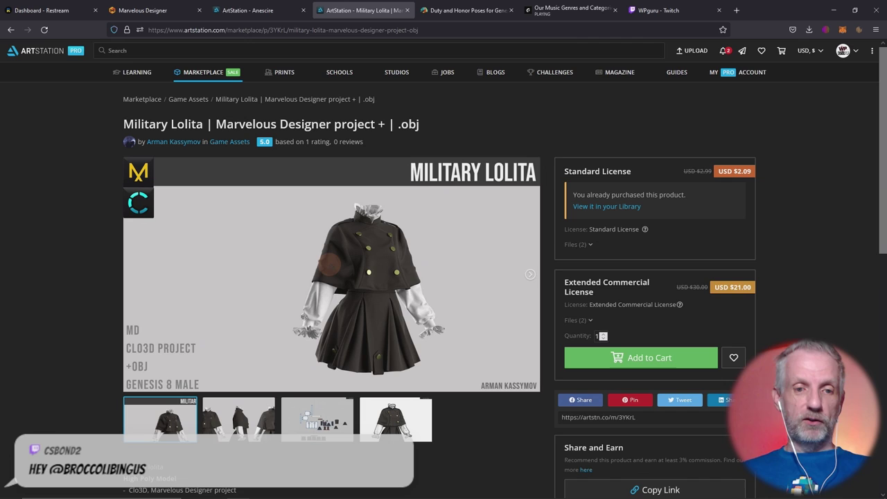
click(320, 298)
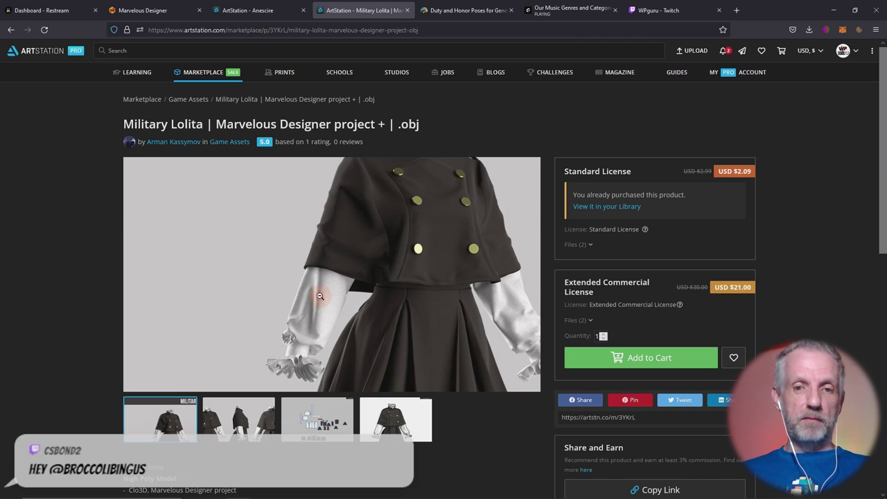
click(380, 264)
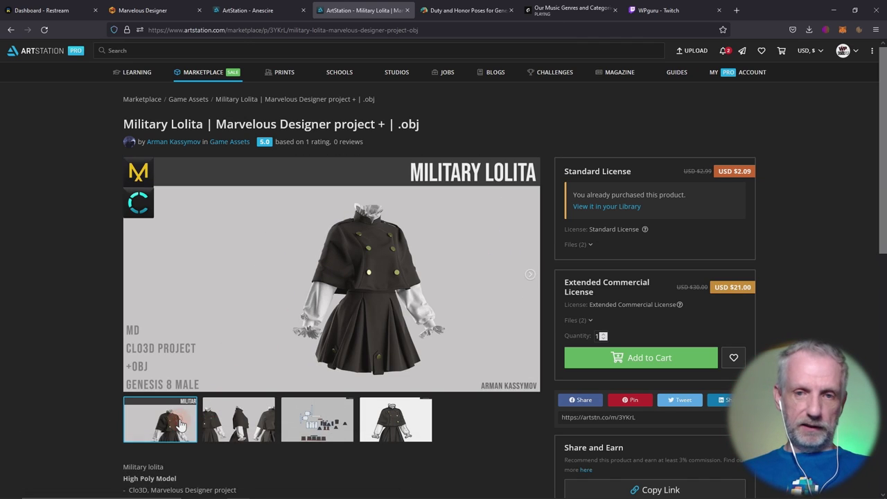
click(475, 271)
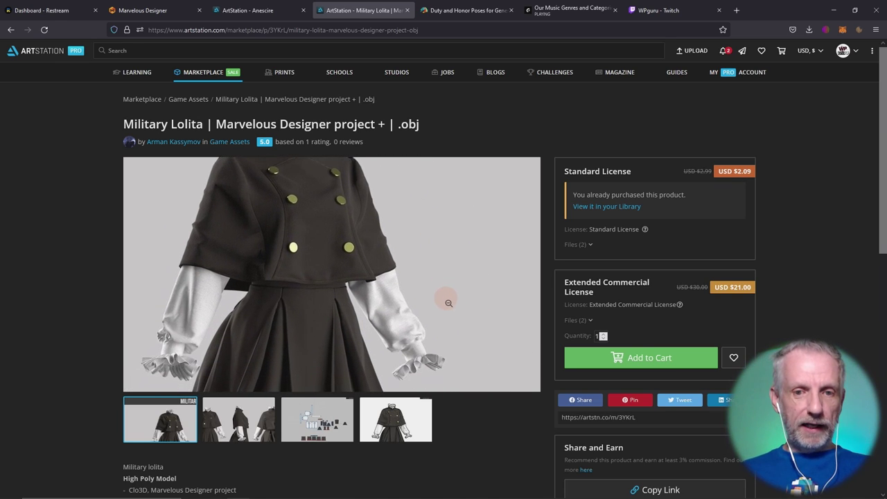
click(450, 310)
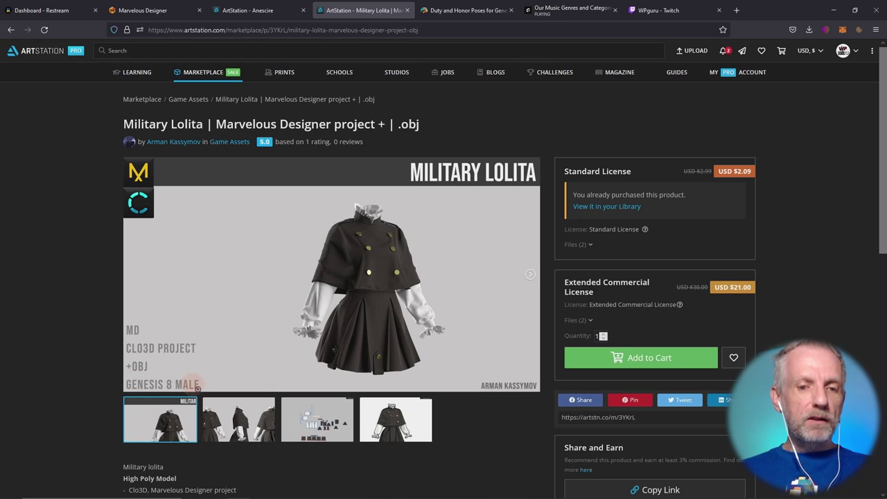
View the three-view, sewing pattern and final render thumbnails, then minimize the browser.
click(252, 419)
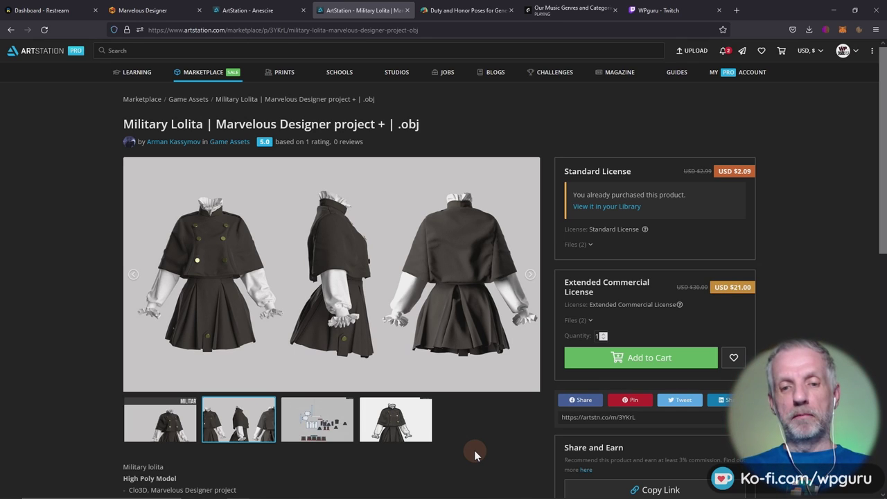
click(337, 424)
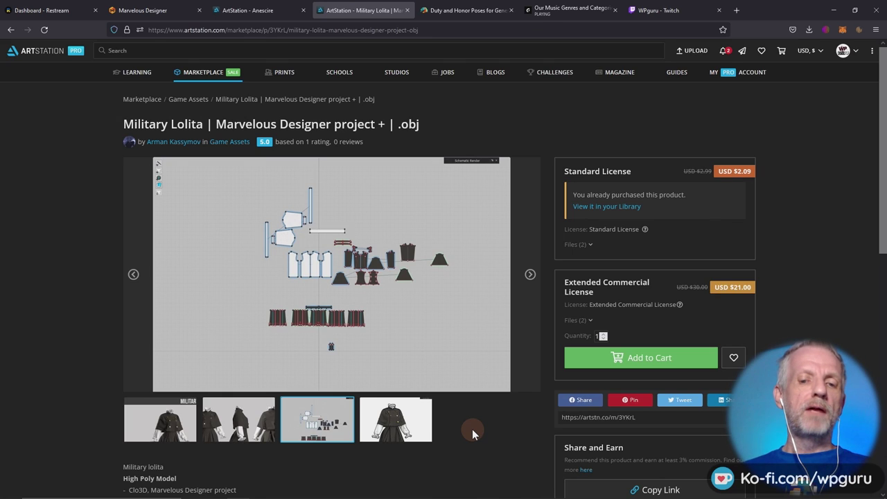
click(393, 423)
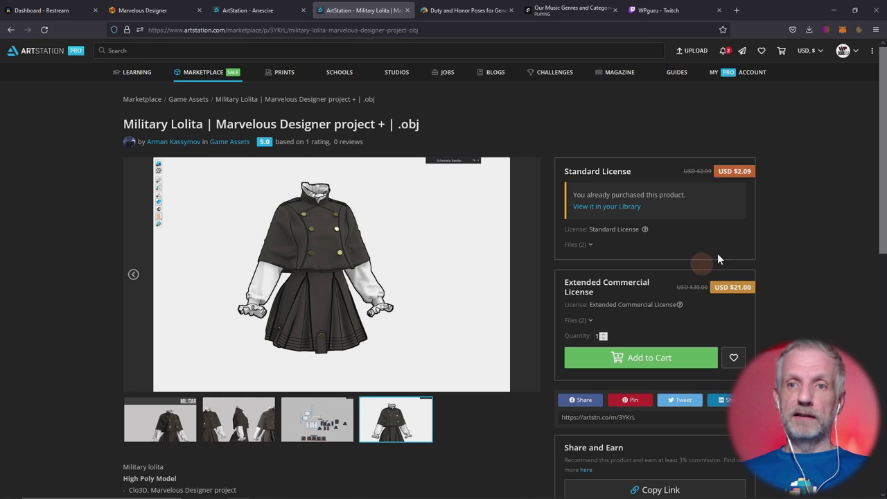
click(836, 11)
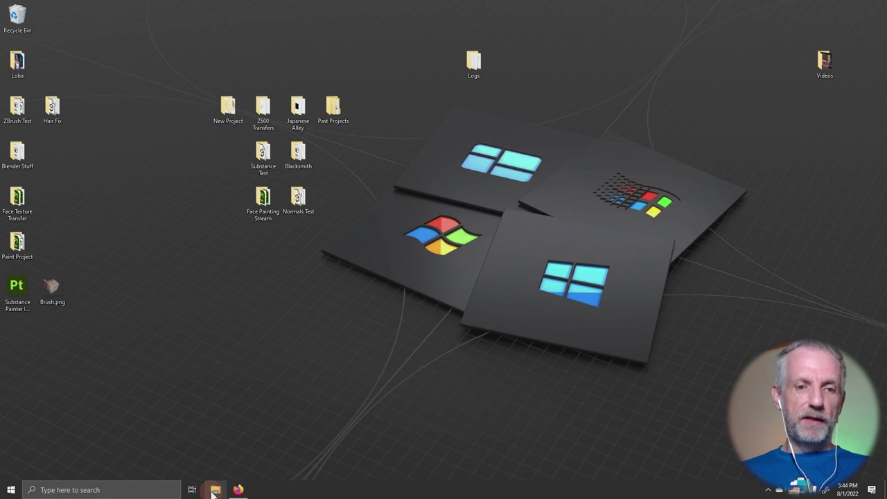
Delete all nine OBJ and MTL files in Dropbox > ! DAZ Projects > Works August 22 > OBJs.
click(215, 490)
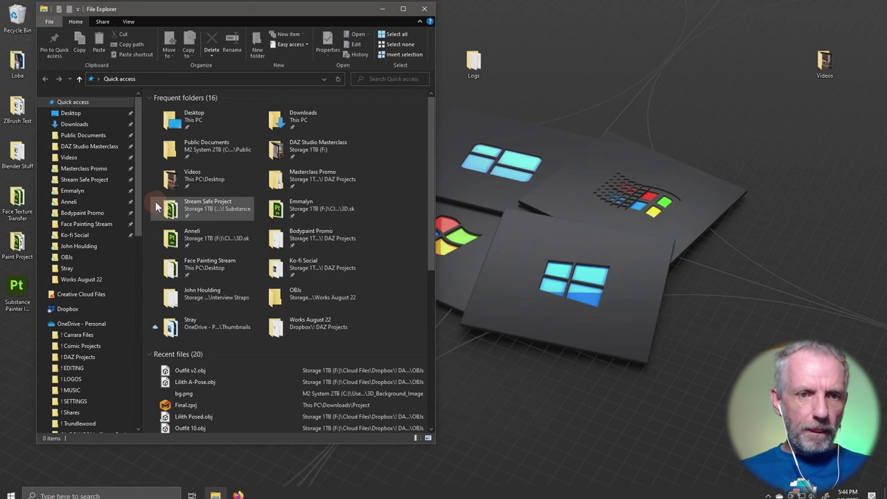
click(67, 309)
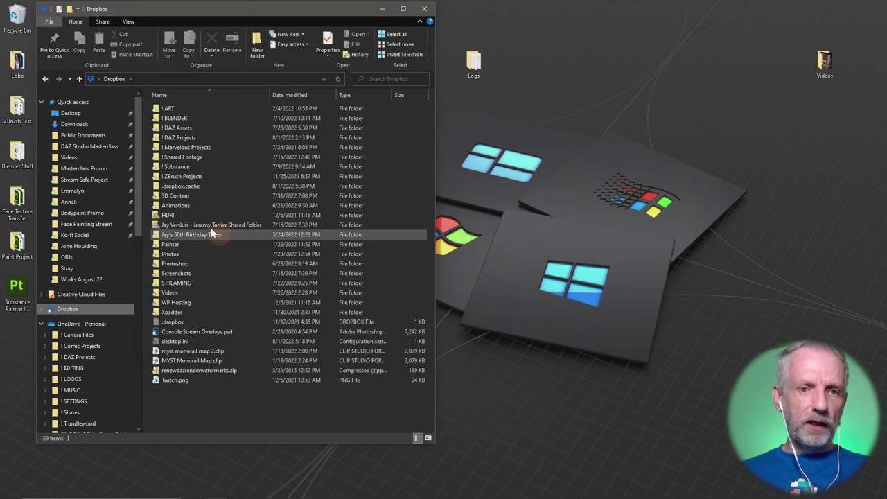
double_click(220, 136)
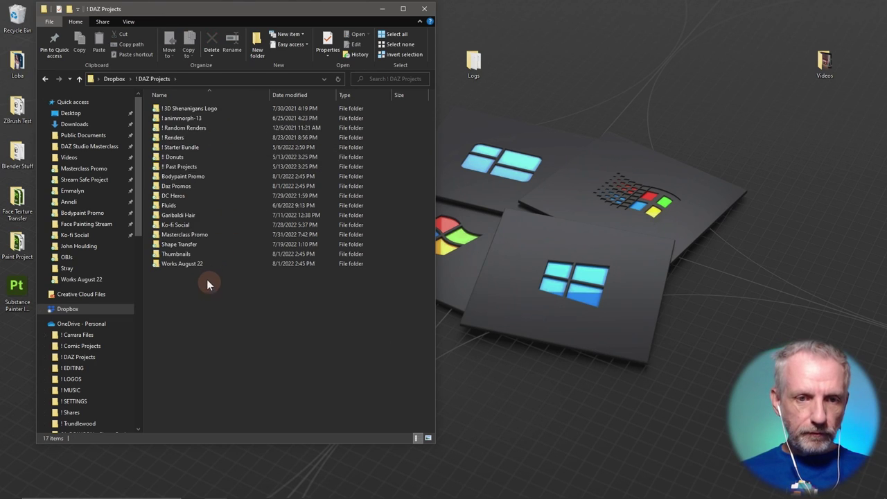
double_click(192, 263)
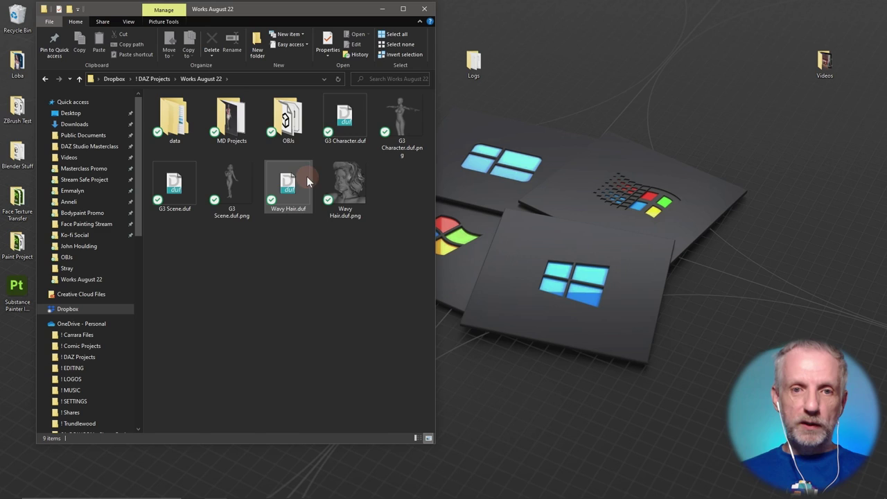
double_click(287, 117)
drag(414, 236, 151, 92)
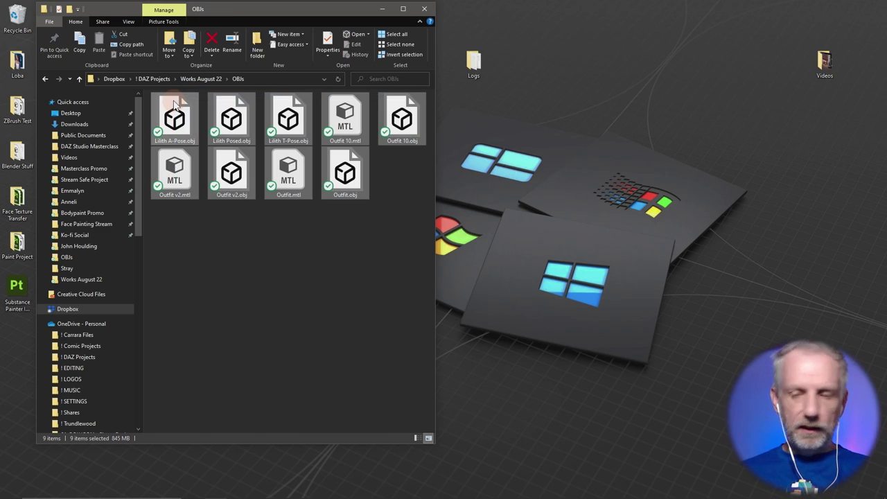
key(Delete)
Delete the six .duf/.png files in Works August 22, check MD Projects, and minimize Explorer.
click(205, 79)
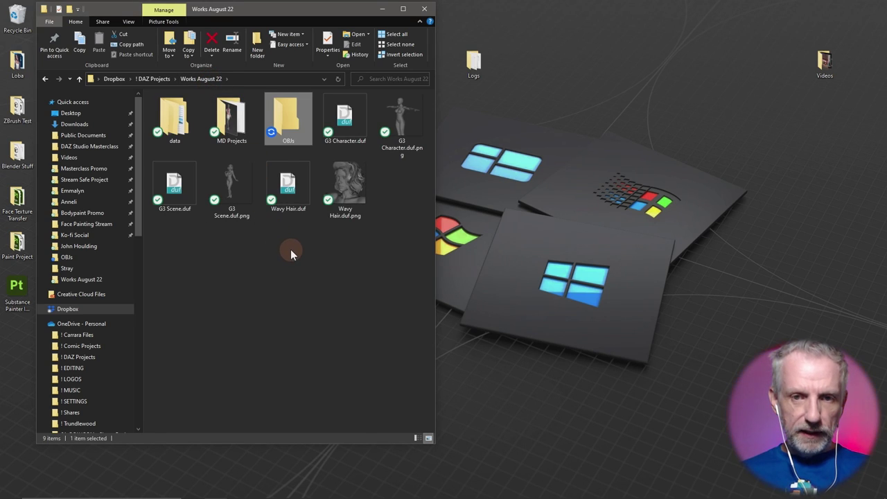
click(353, 118)
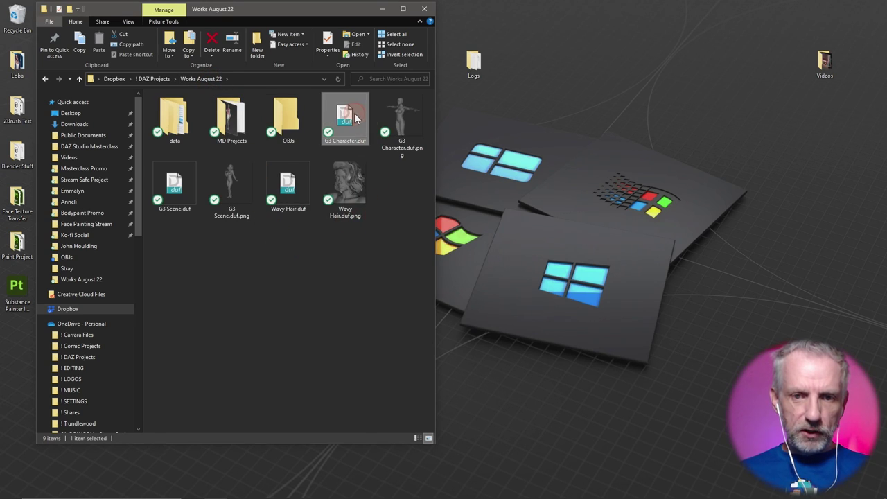
shift+click(363, 179)
key(Delete)
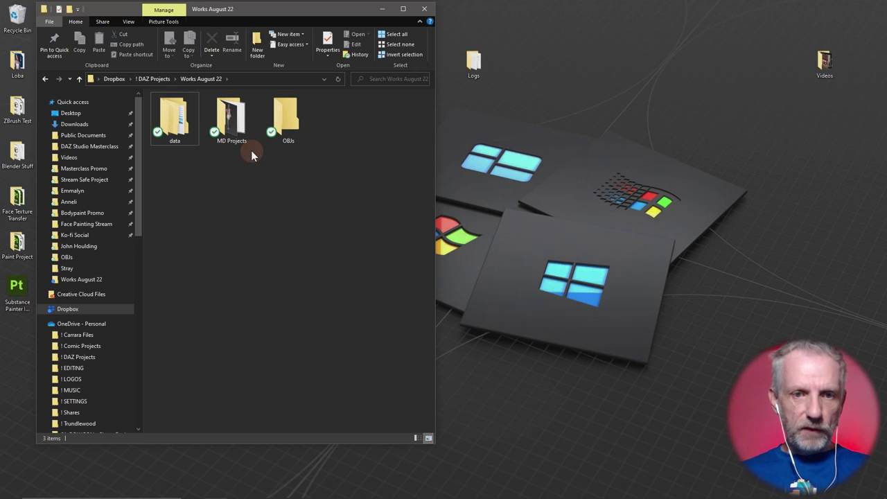
double_click(240, 129)
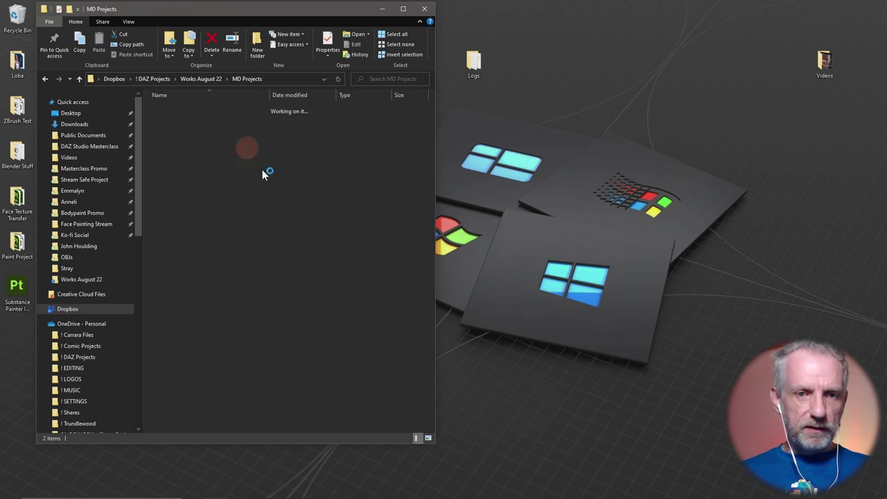
click(79, 77)
click(382, 10)
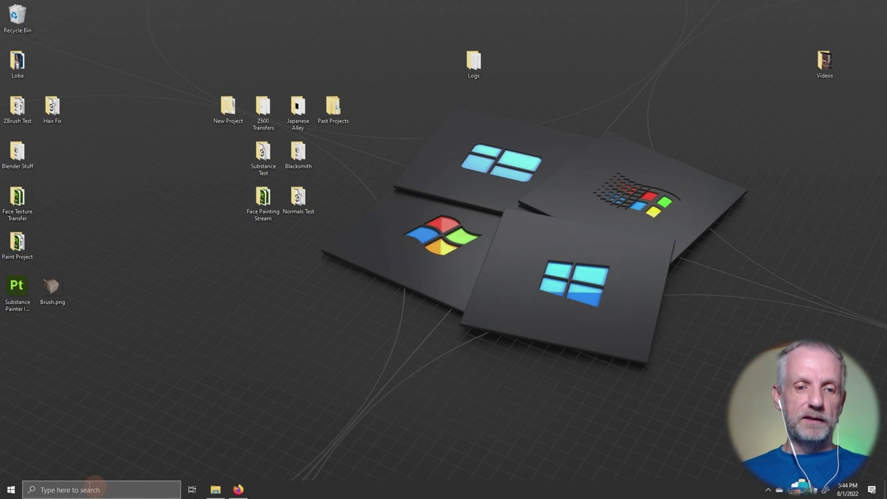
Launch Marvelous Designer Personal from the Start menu and log in with saved credentials.
click(11, 489)
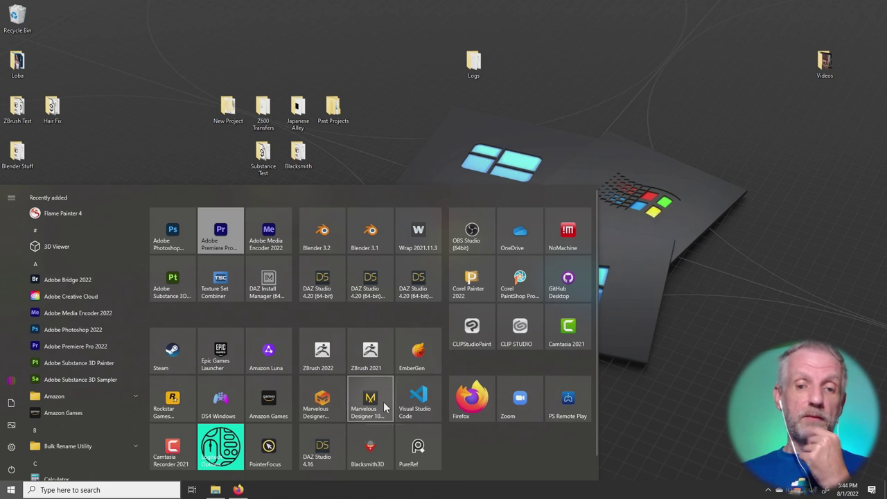
click(334, 407)
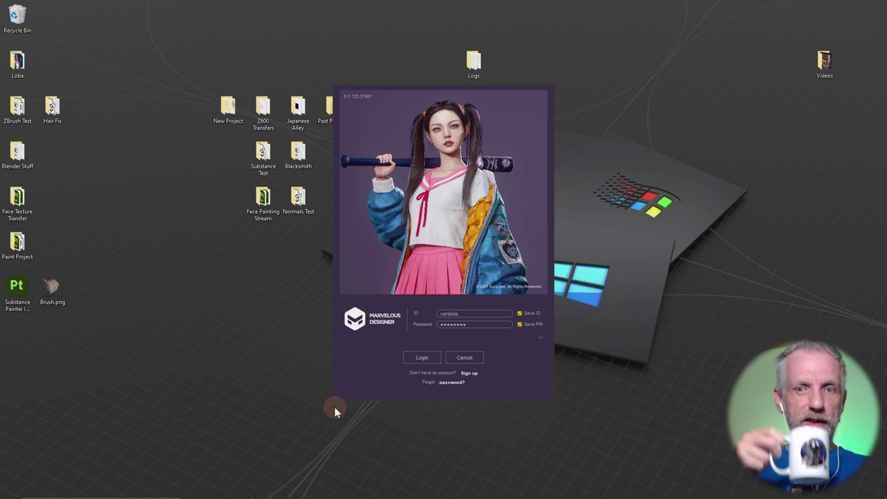
key(Return)
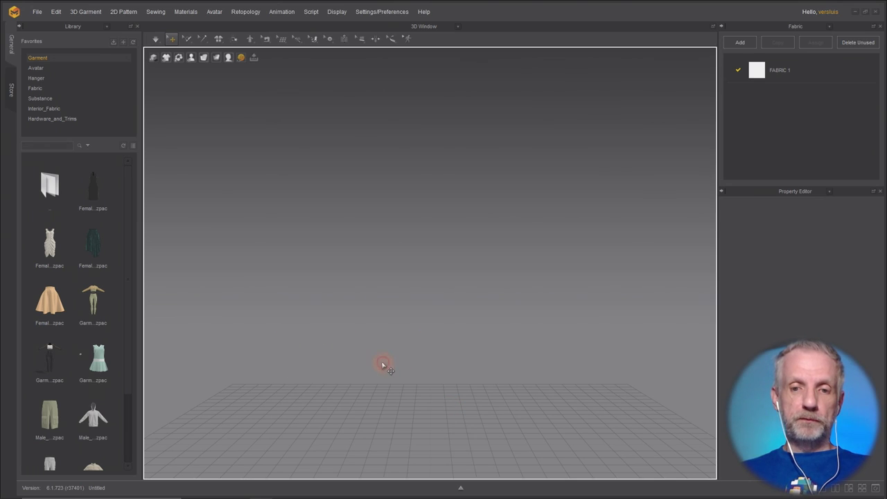
Open the project Final.zprj from Downloads > Project via File > Open > Project.
scroll(423, 346, up, 2)
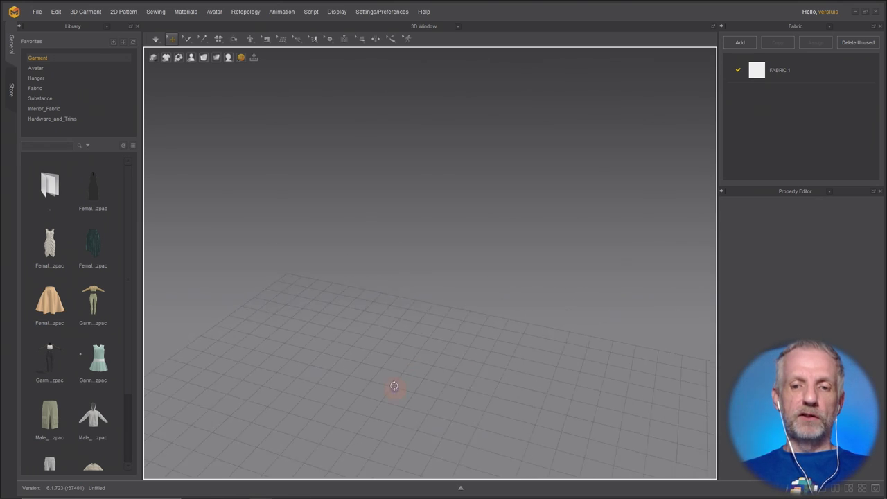
right_drag(392, 386, 393, 327)
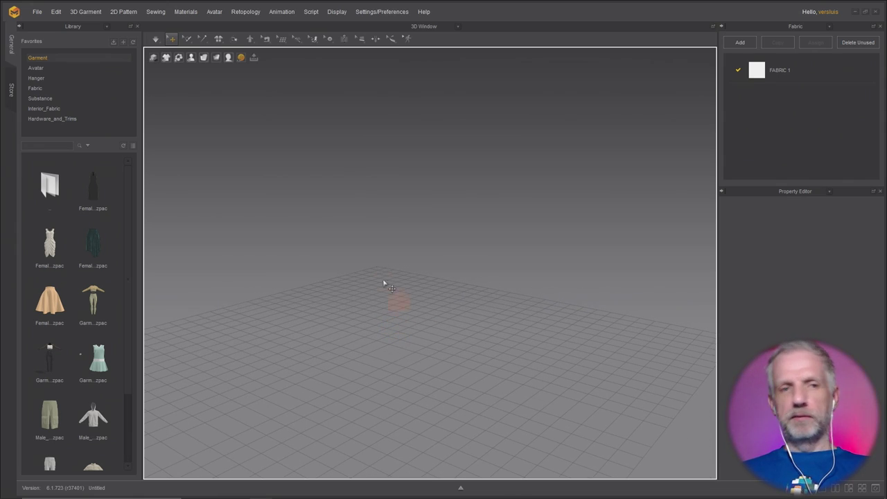
click(38, 12)
mouse_move(56, 78)
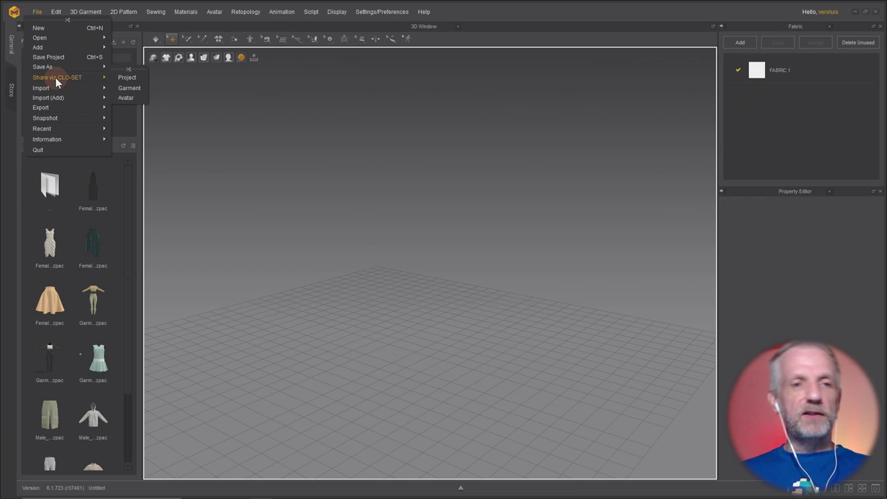
mouse_move(83, 37)
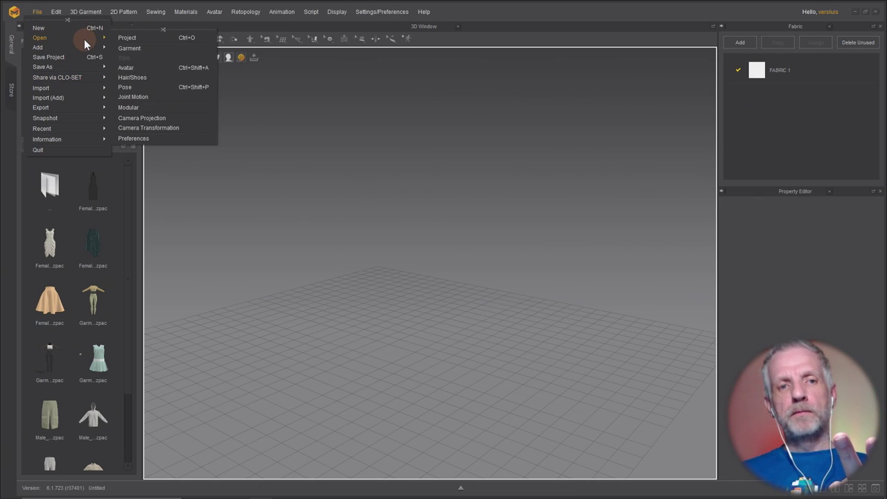
click(138, 39)
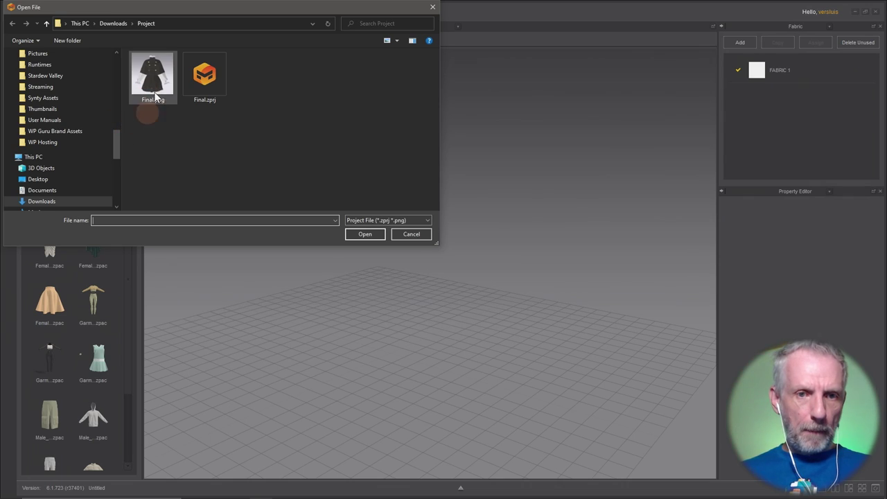
click(112, 26)
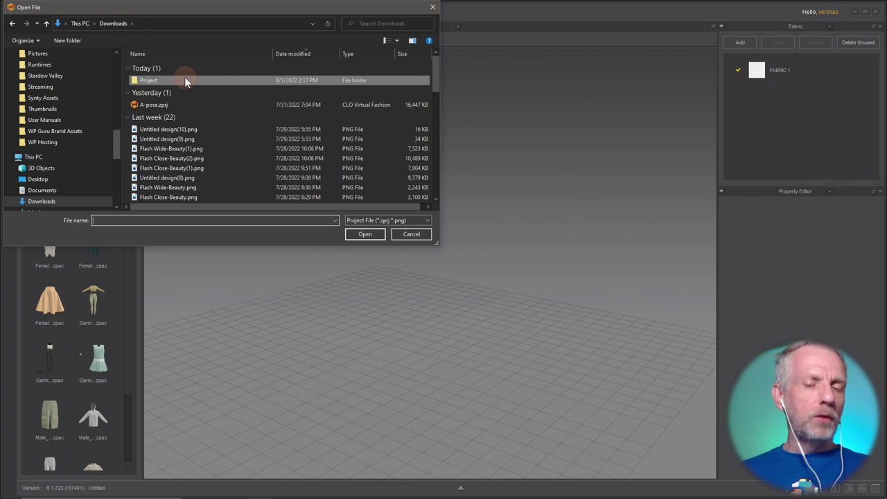
double_click(184, 80)
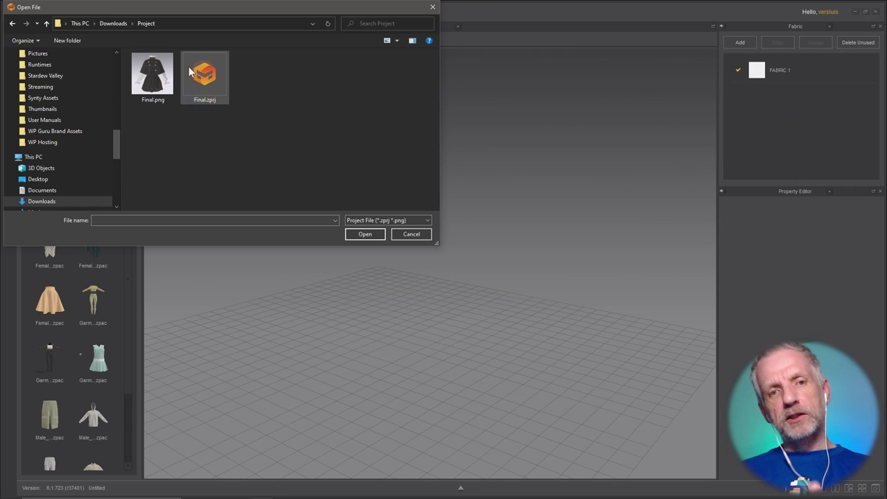
double_click(211, 81)
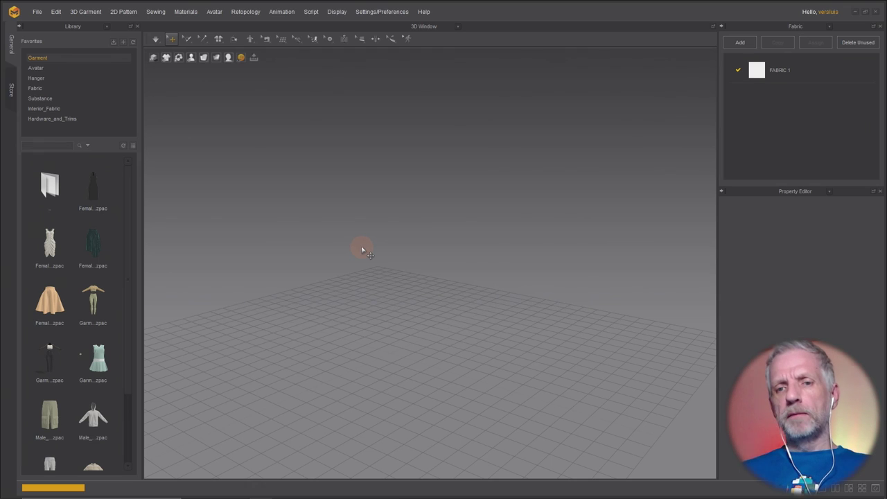
Look at the ArtStation product page, then minimize the browser back to Marvelous Designer.
key(alt+Tab)
key(alt+Tab)
key(alt+Tab)
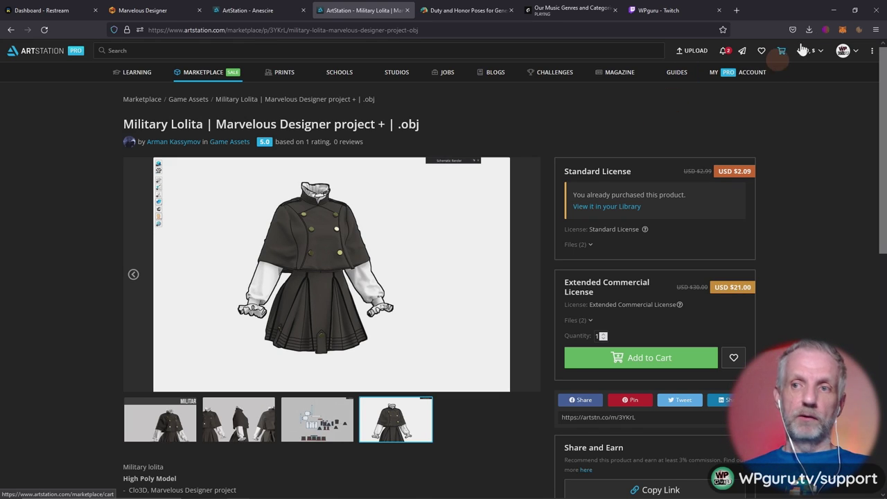
click(837, 10)
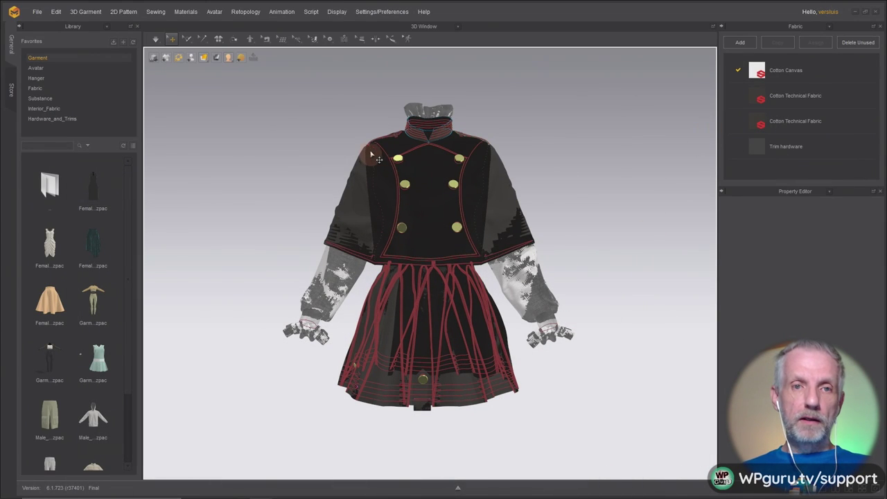
Set the 3D window background to the bg.png picture via Display > Format 3D Background.
right_drag(573, 291, 303, 90)
click(381, 12)
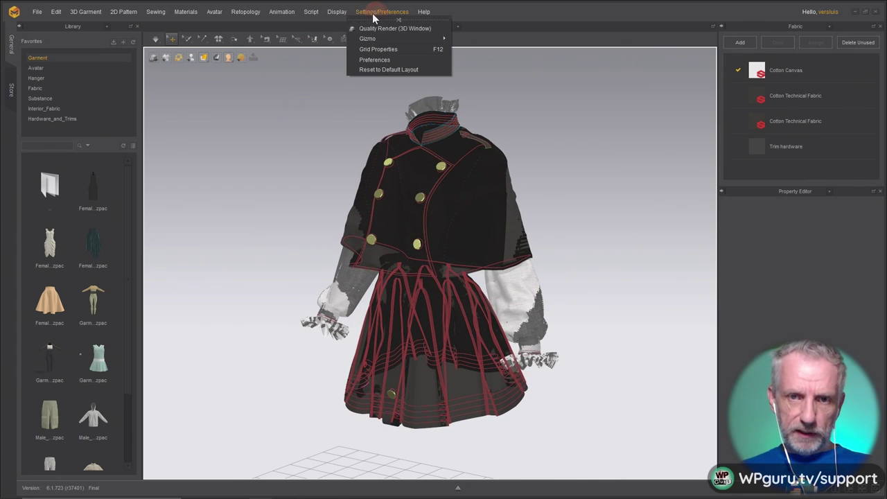
mouse_move(337, 12)
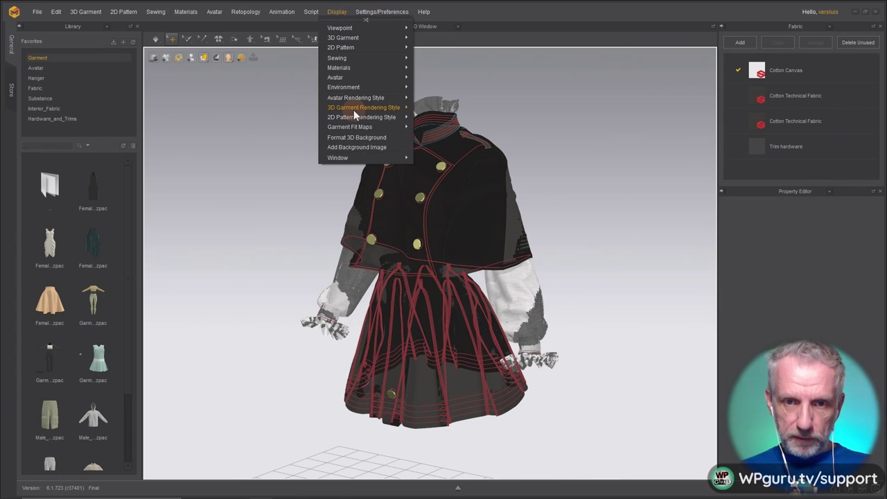
click(385, 136)
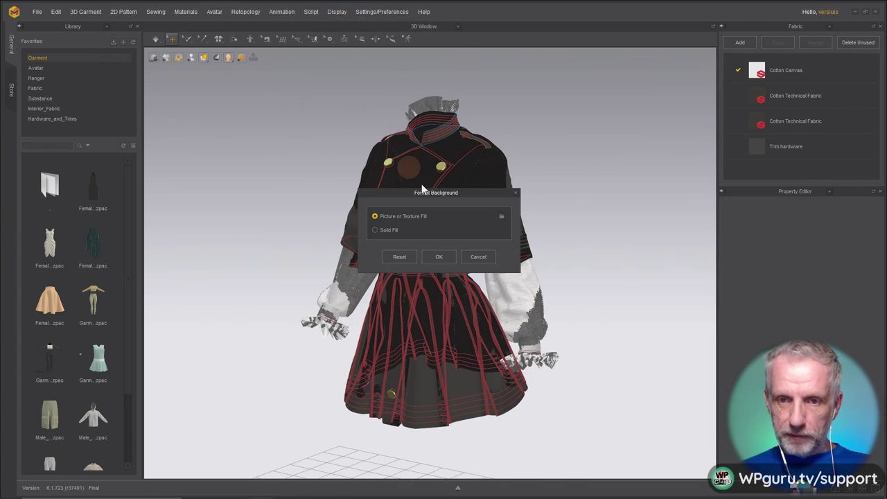
click(501, 216)
click(151, 82)
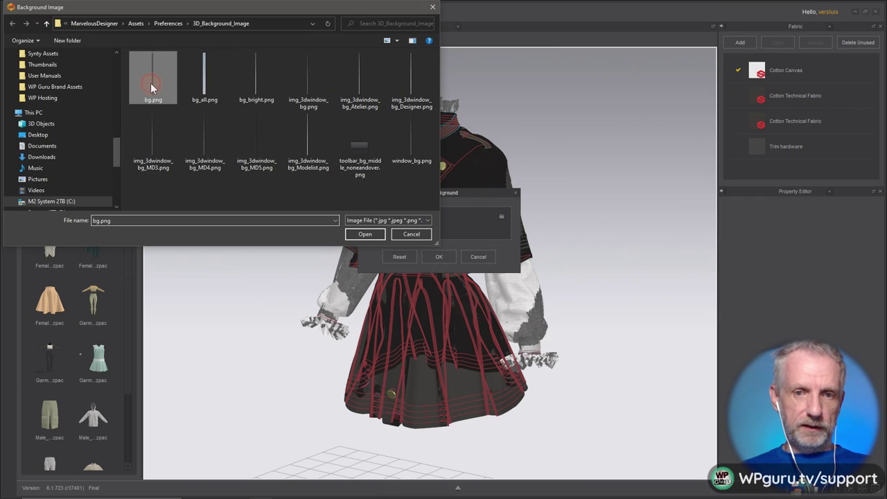
click(441, 256)
click(525, 279)
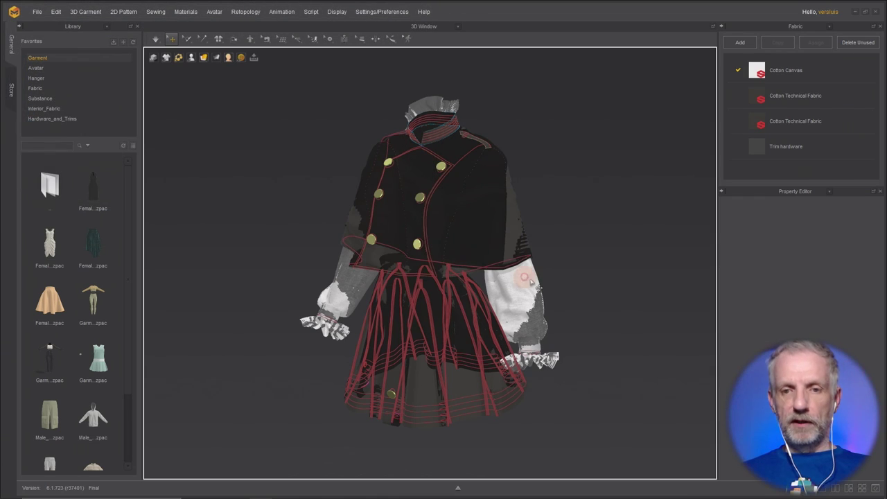
Orbit and pan the garment to a slightly angled front view, then bring up the Start menu.
mouse_move(576, 311)
right_down()
mouse_move(399, 304)
mouse_move(612, 310)
mouse_move(580, 303)
right_up()
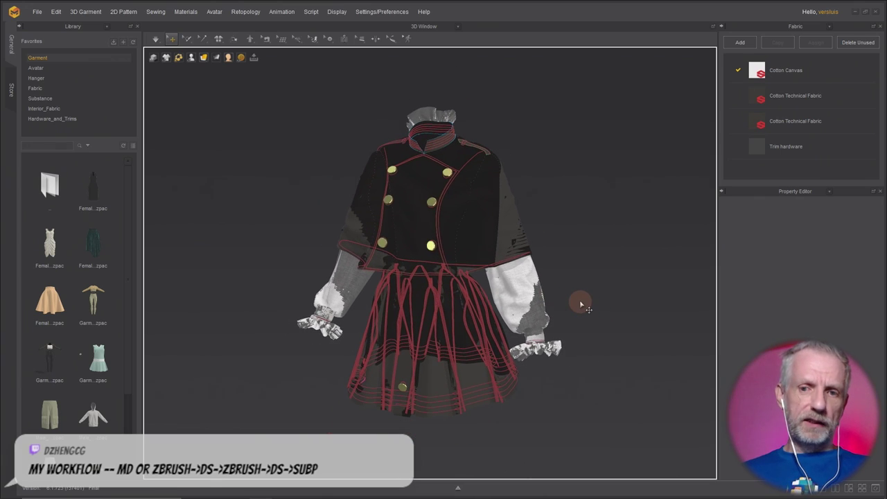
middle_drag(588, 307, 560, 299)
mouse_move(559, 299)
right_down()
mouse_move(533, 291)
mouse_move(562, 287)
right_up()
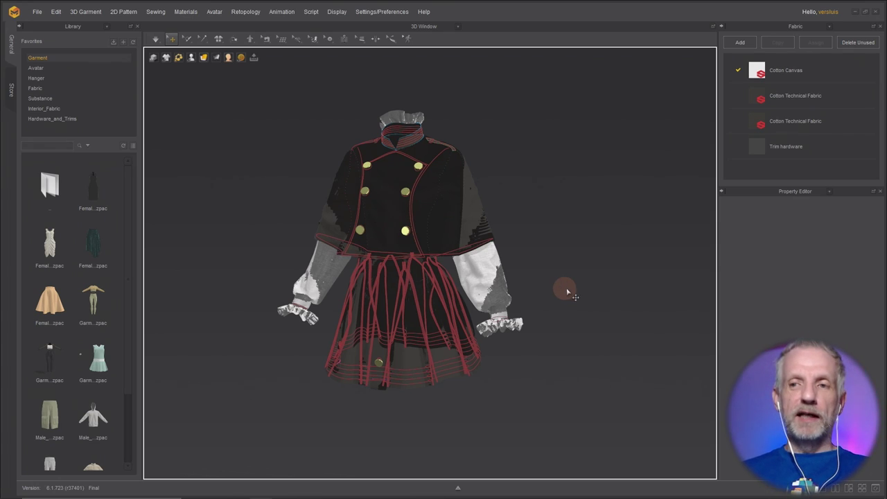
mouse_move(566, 291)
right_down()
mouse_move(538, 291)
mouse_move(556, 287)
right_up()
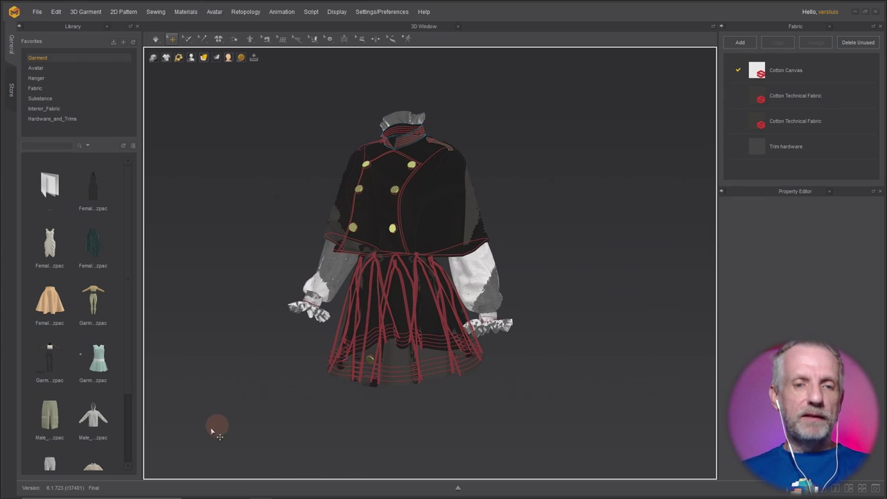
click(11, 490)
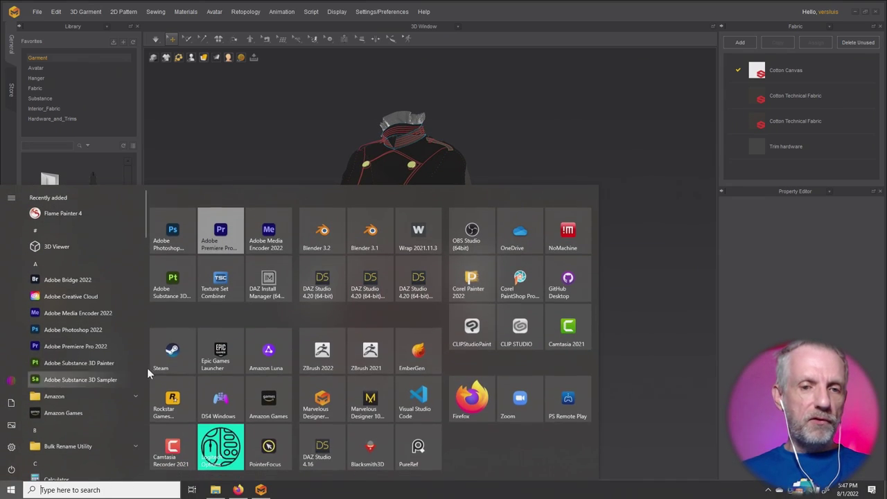
Launch DAZ Studio 4.20 (64-bit) from its Start menu tile.
click(316, 276)
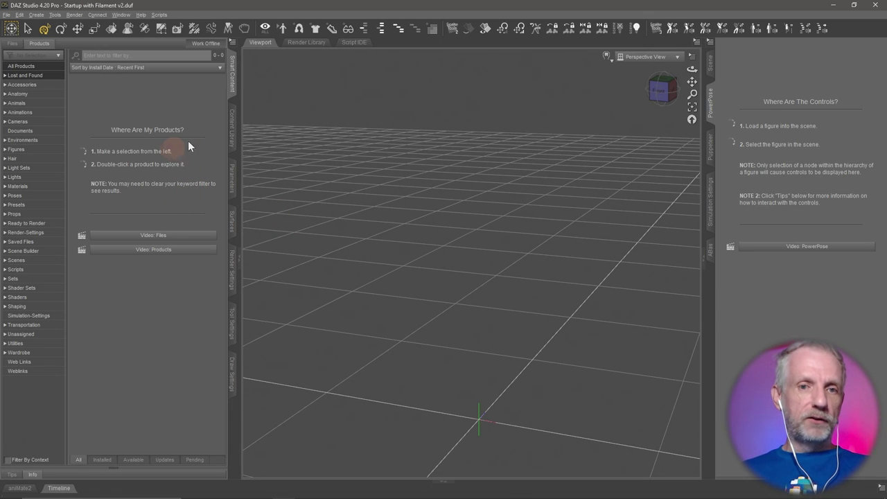
Load Genesis 8 Female Dev Load from Genesis 8 Starter Essentials > Figures and show the Scene list.
click(38, 159)
click(182, 345)
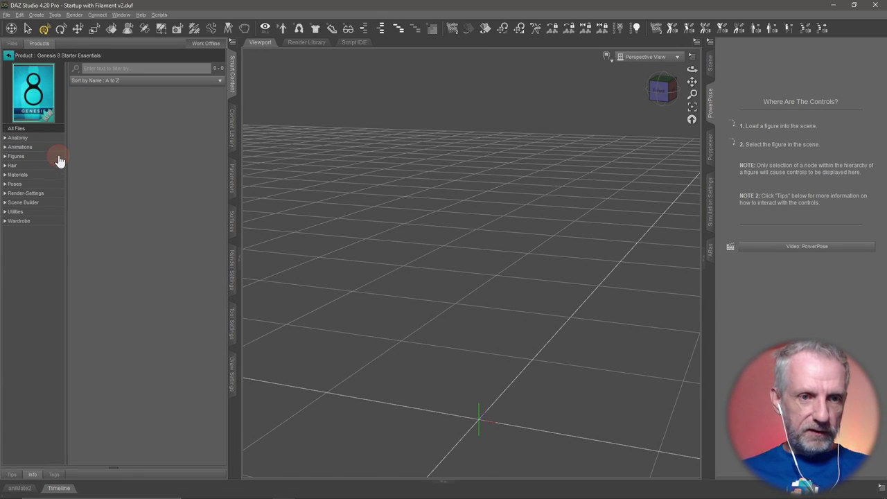
click(58, 156)
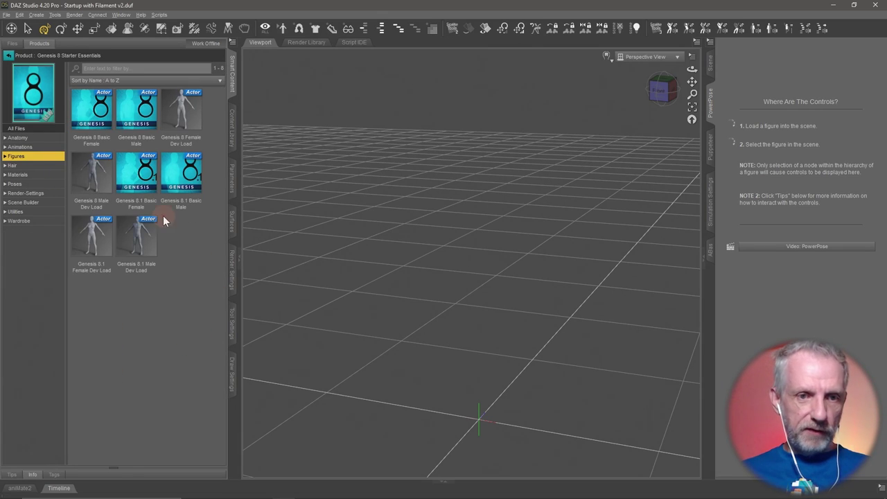
double_click(194, 121)
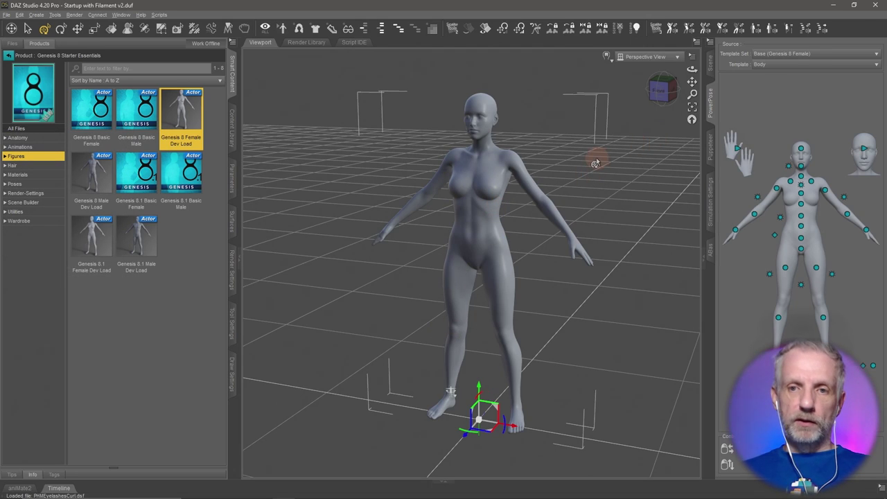
click(710, 65)
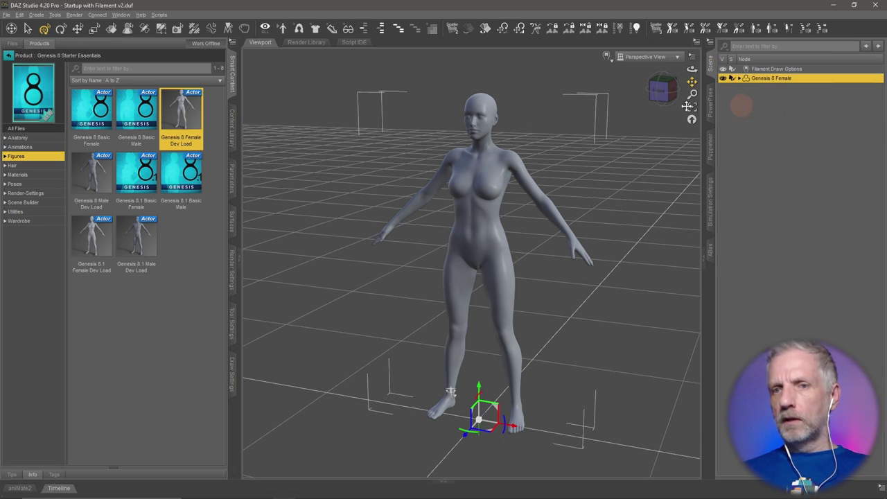
click(7, 14)
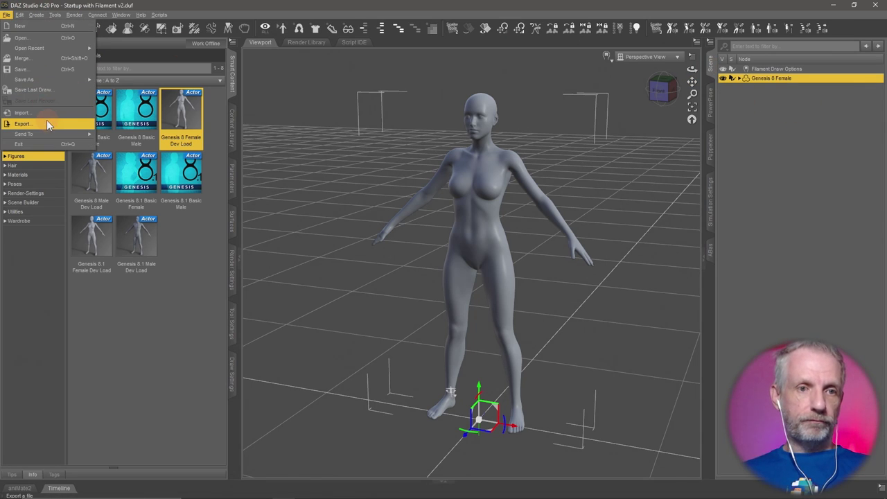
Export the figure as 'G8F A-Pose' into the OBJs folder.
click(47, 120)
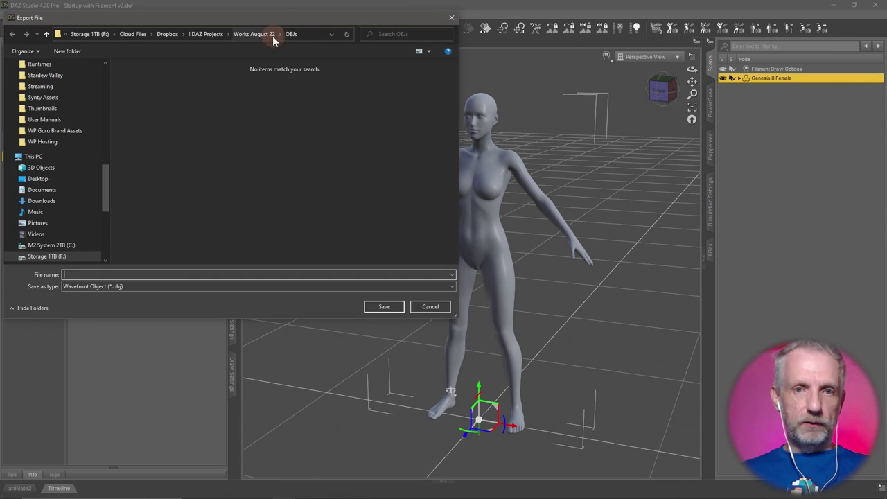
click(309, 35)
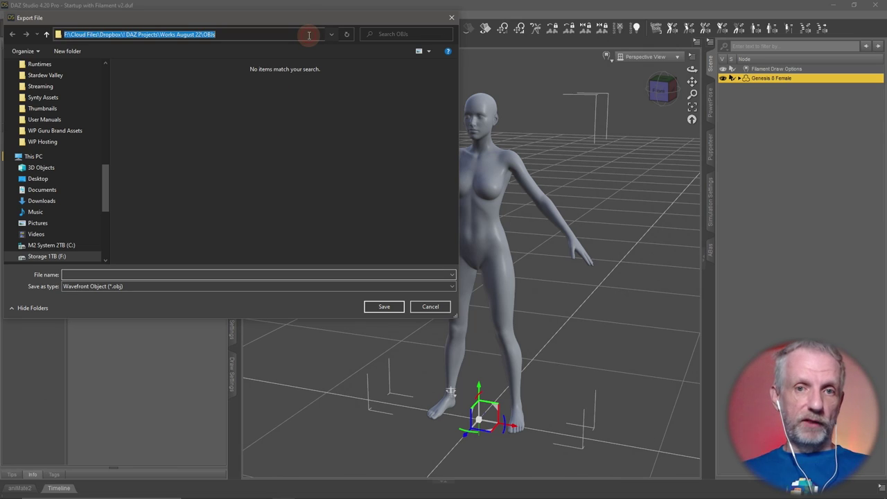
click(291, 103)
click(208, 275)
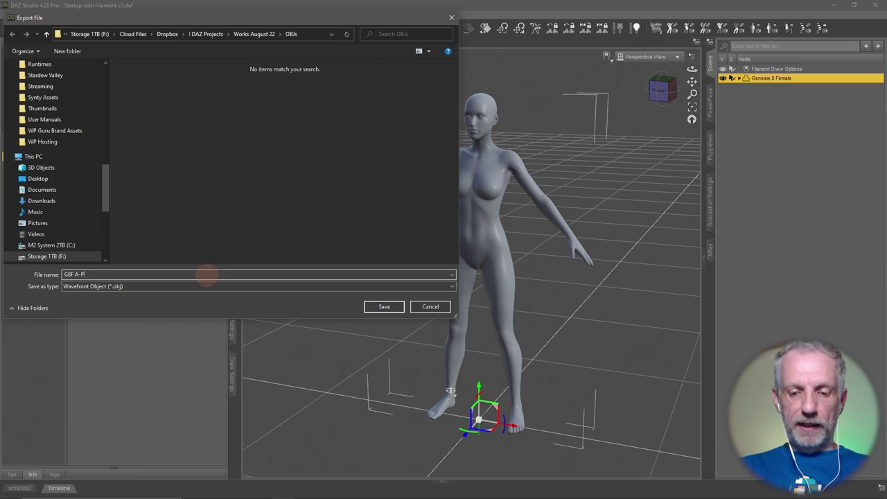
key(Return)
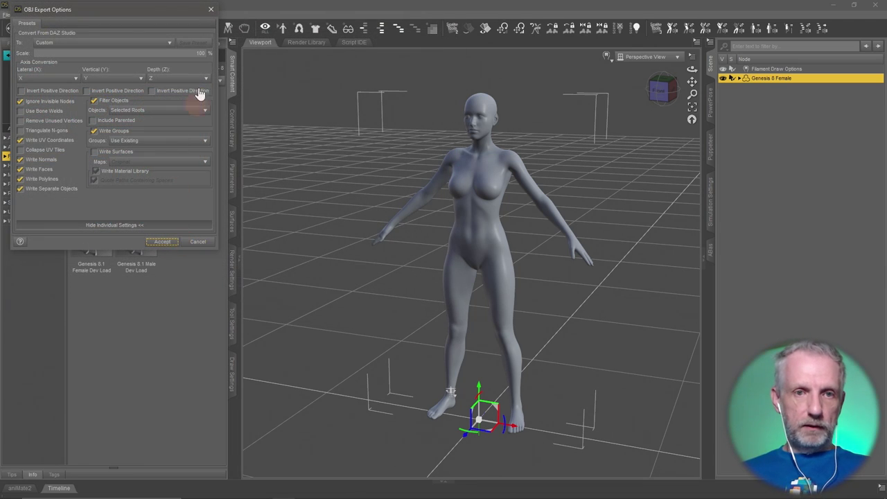
Apply the DAZ Studio (1 unit = 1cm) preset without Write Surfaces, then return to Marvelous Designer.
click(153, 46)
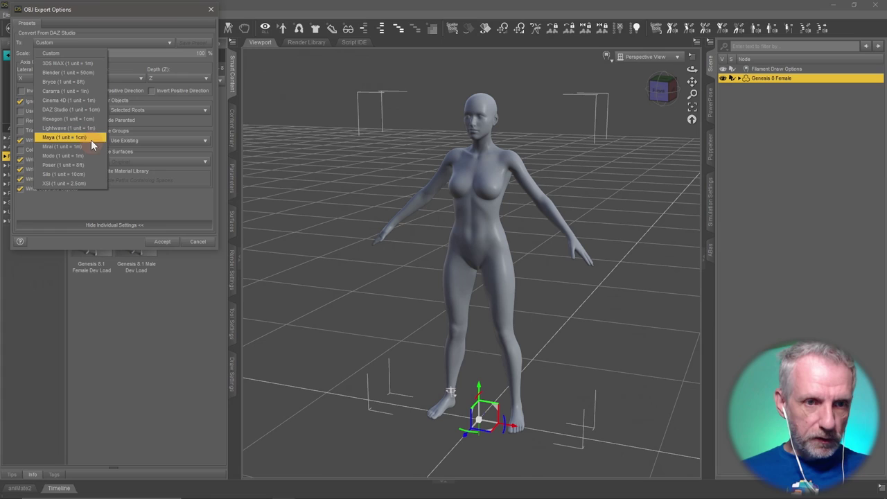
click(90, 111)
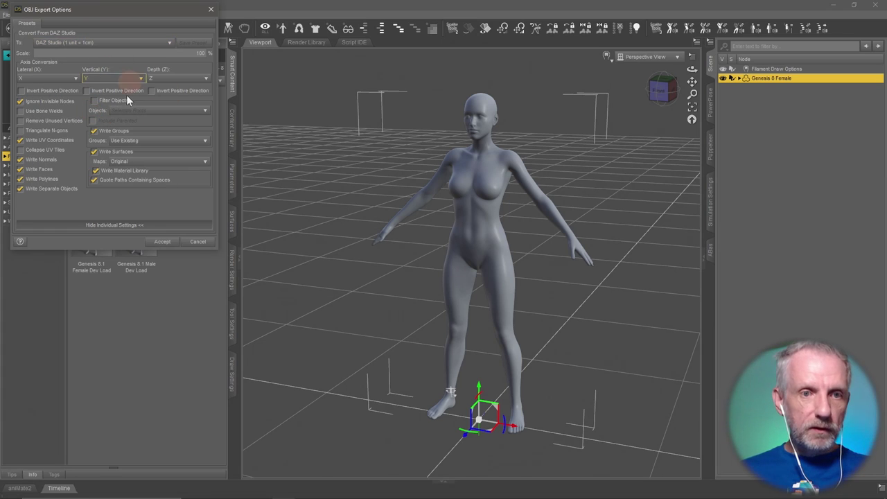
click(94, 152)
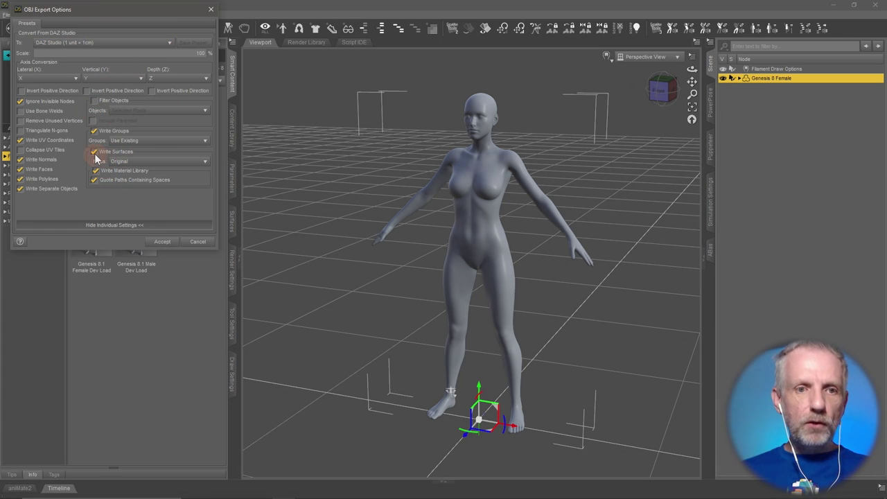
click(165, 242)
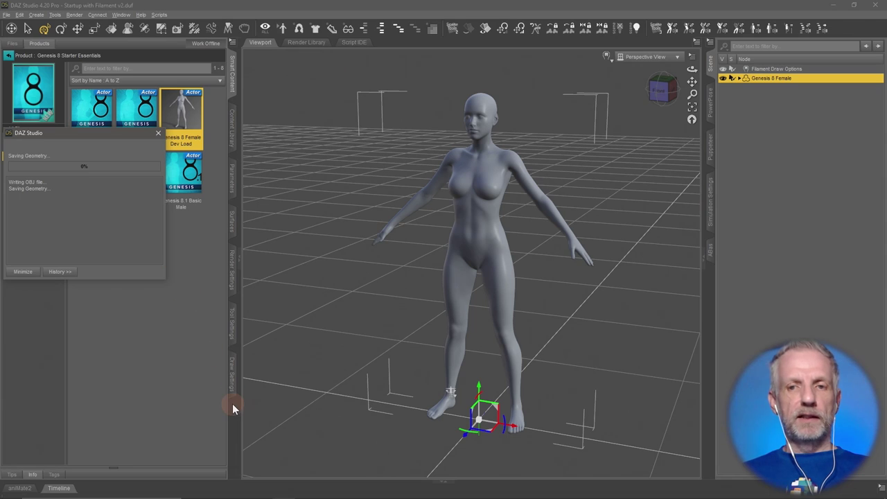
key(alt+Tab)
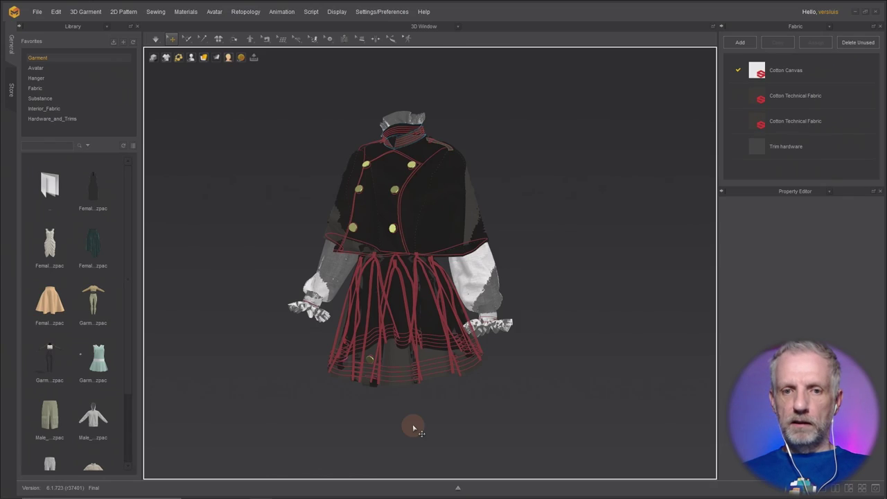
Add G8F A-Pose.obj to the scene as an Avatar at cm (DAZ Studio) scale.
click(37, 12)
mouse_move(61, 100)
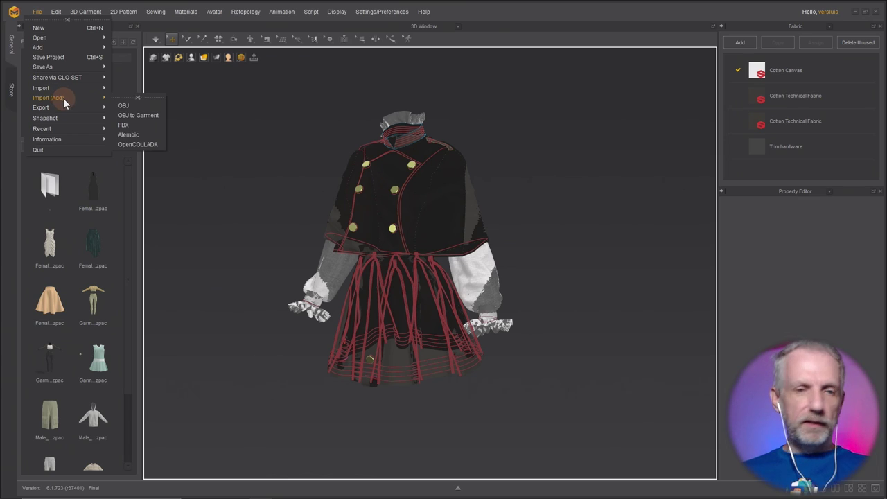
click(143, 106)
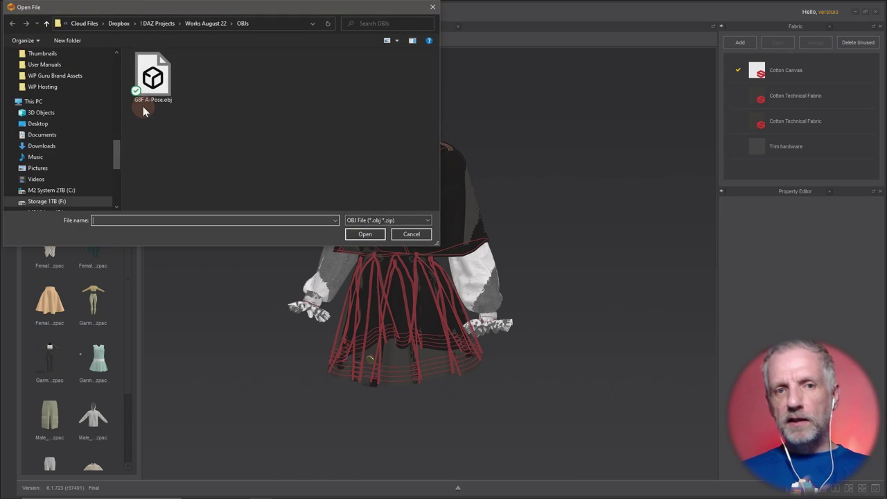
click(142, 76)
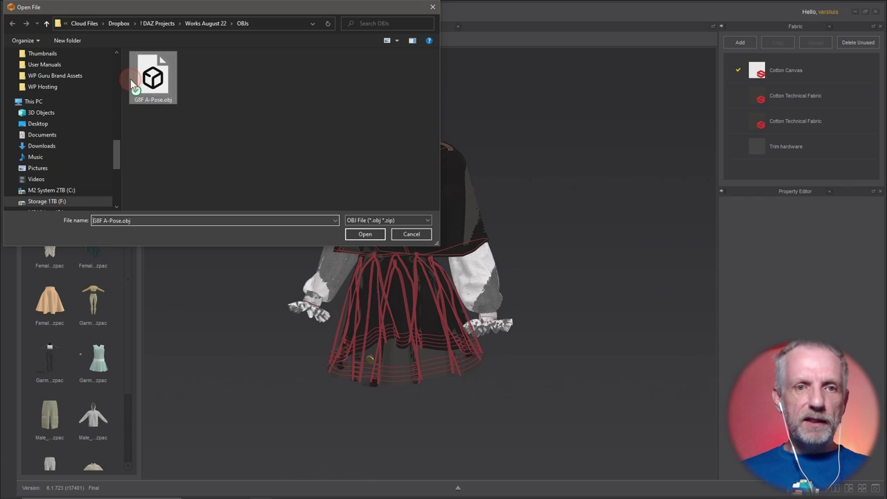
click(365, 234)
click(492, 127)
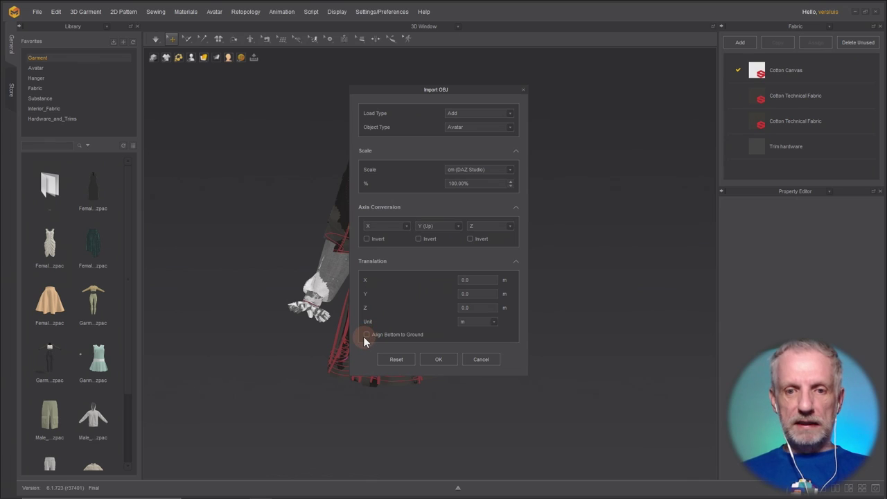
click(450, 361)
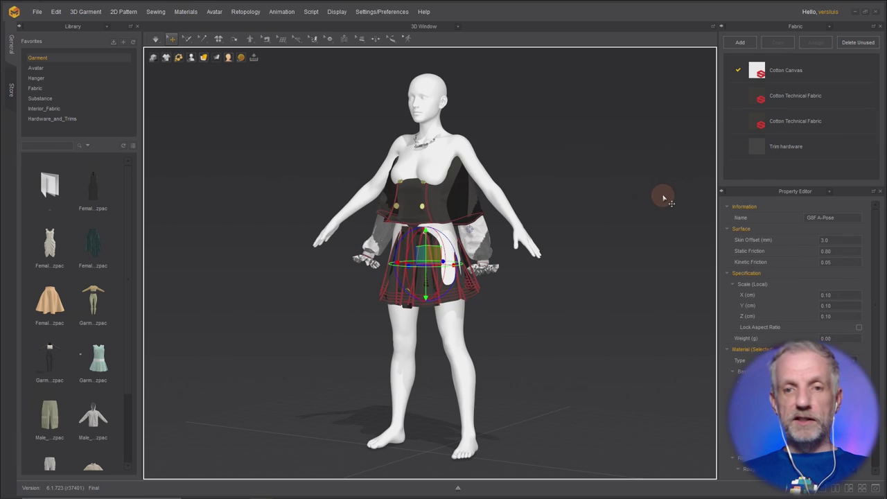
Orbit around the avatar to inspect how the outfit fits.
scroll(534, 244, up, 3)
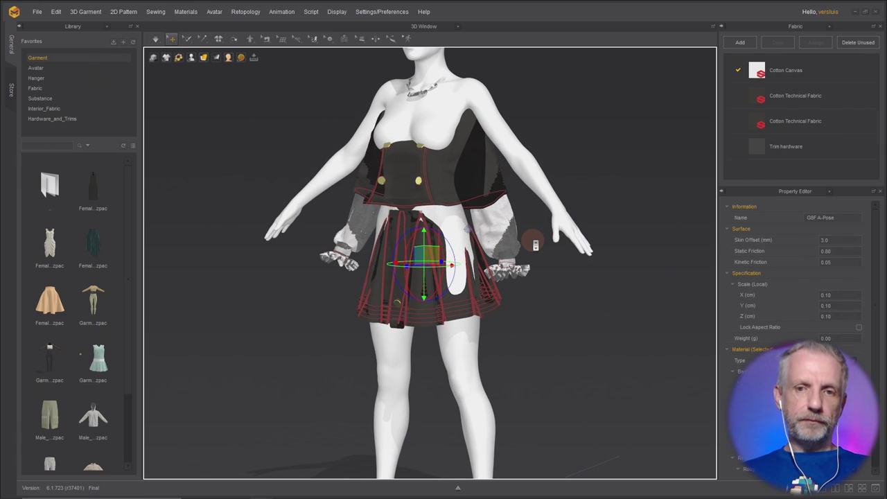
scroll(498, 279, down, 1)
right_drag(496, 279, 518, 278)
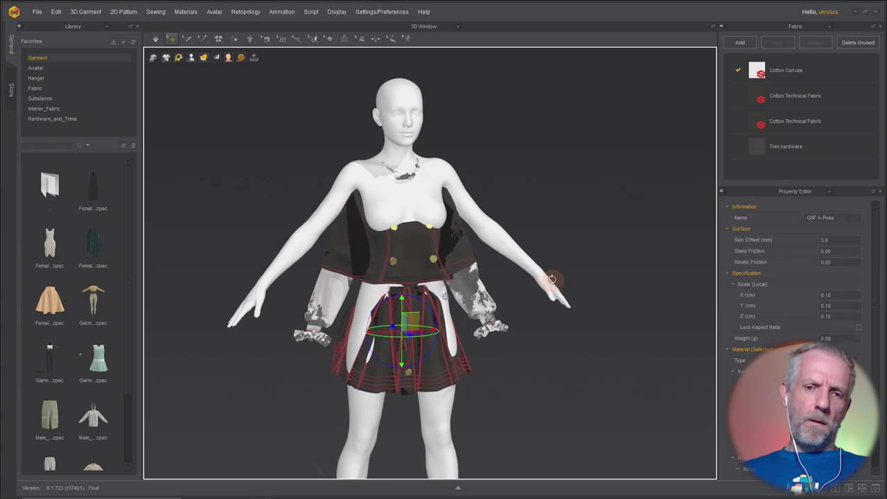
mouse_move(518, 279)
right_down()
mouse_move(505, 279)
mouse_move(529, 279)
right_up()
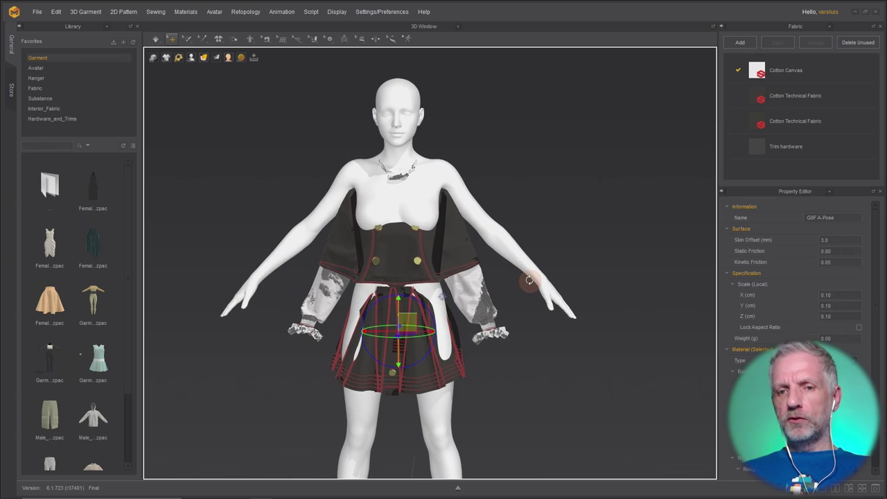
click(503, 278)
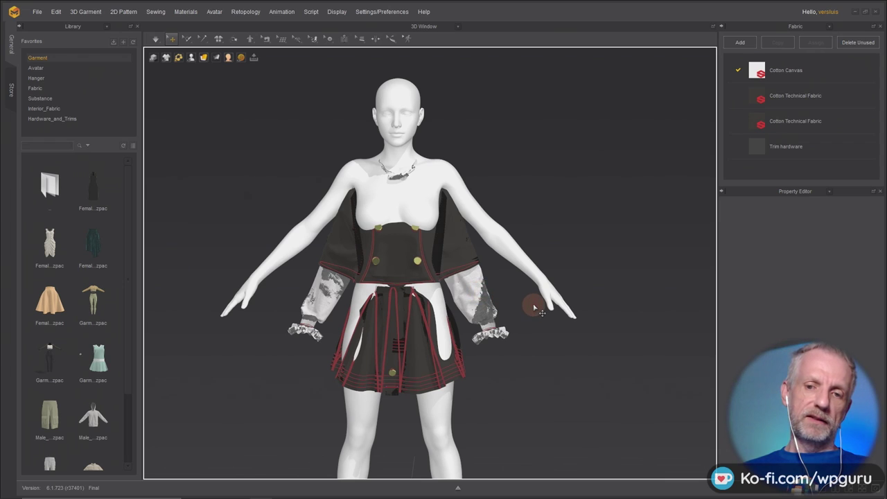
click(500, 311)
right_drag(500, 312, 510, 323)
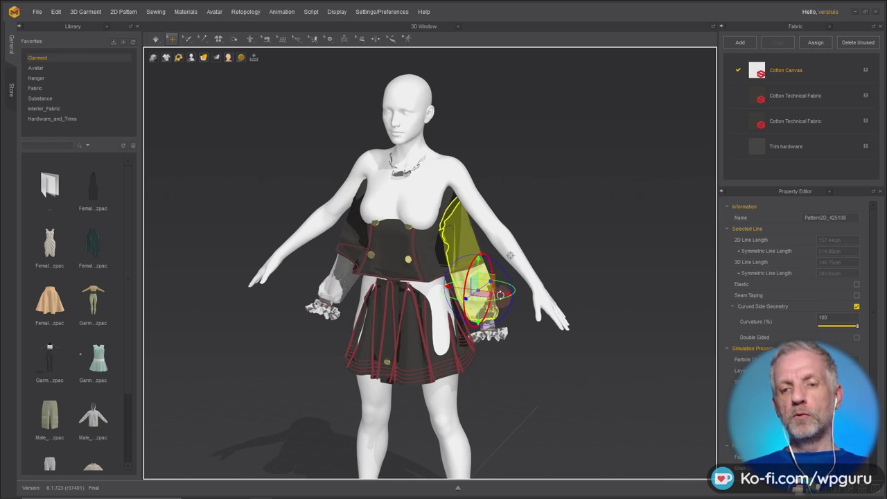
Run the cloth simulation briefly, then delete the avatar from the scene.
key(space)
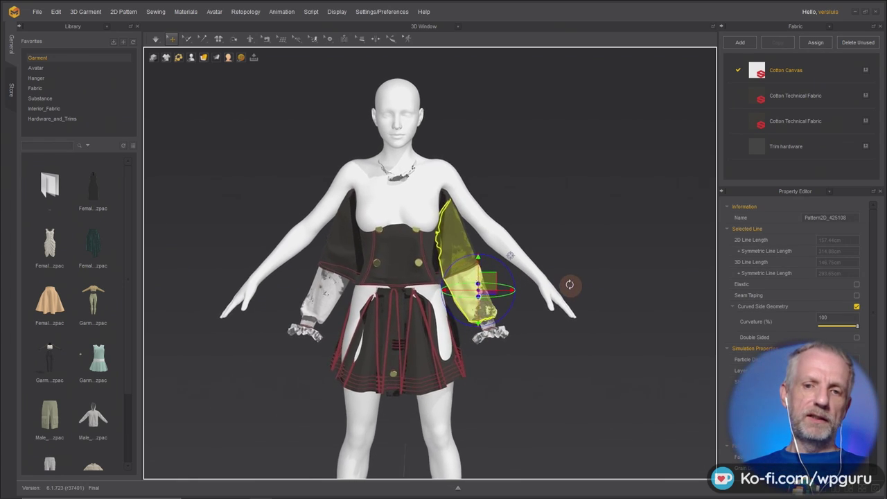
click(412, 103)
right_click(413, 99)
click(458, 113)
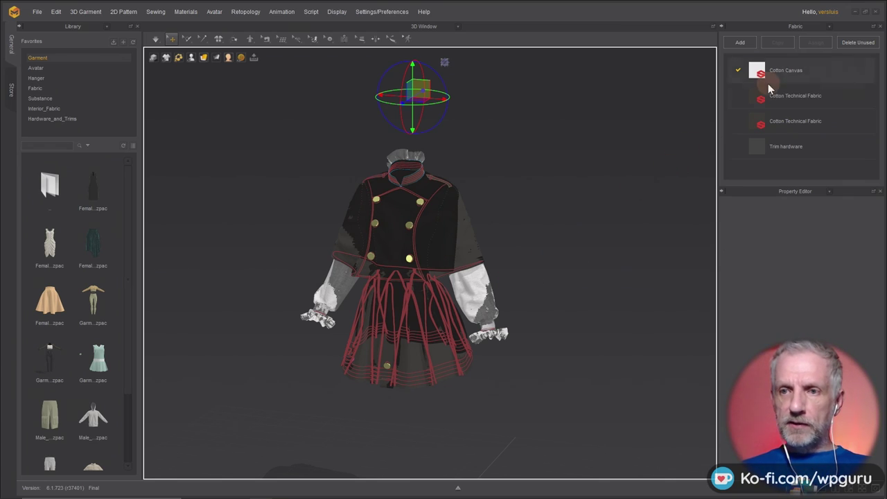
Show the 2D Pattern window beside the 3D view and adjust its width.
click(465, 243)
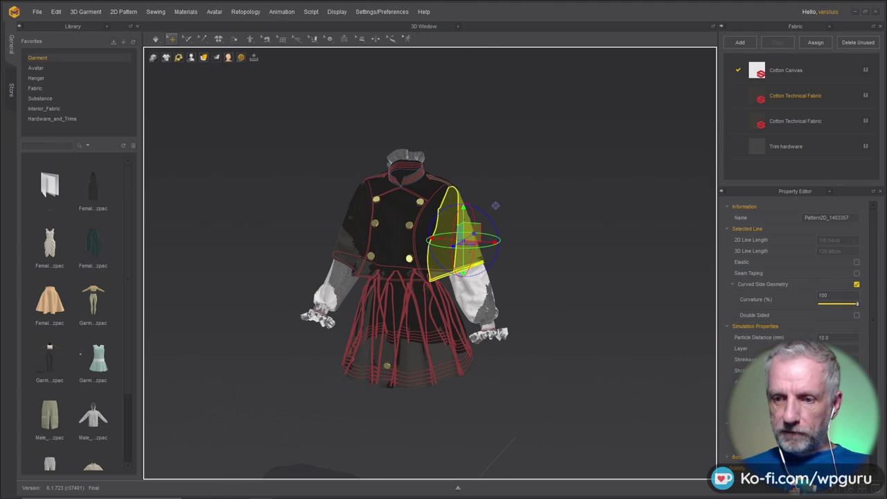
click(840, 491)
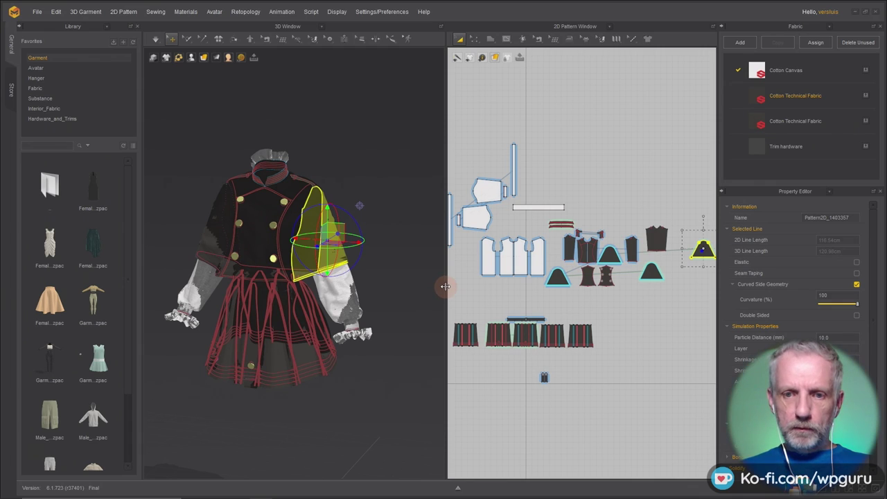
drag(445, 287, 406, 289)
scroll(468, 278, down, 3)
scroll(469, 278, up, 5)
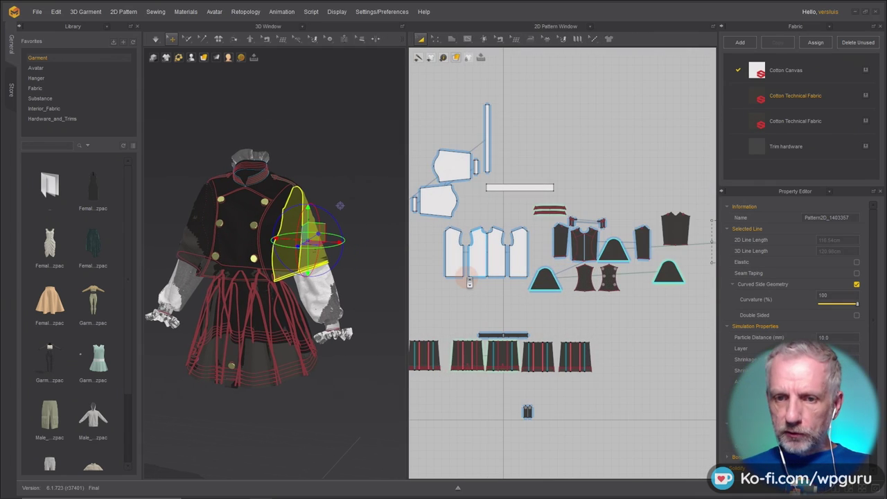
scroll(468, 278, down, 2)
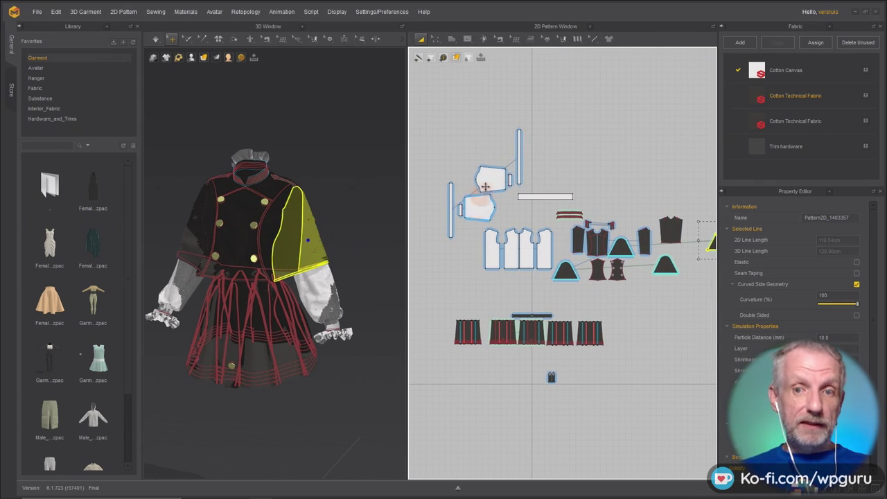
Select the upper sleeve, lower sleeve and front bodice pattern pieces.
click(487, 178)
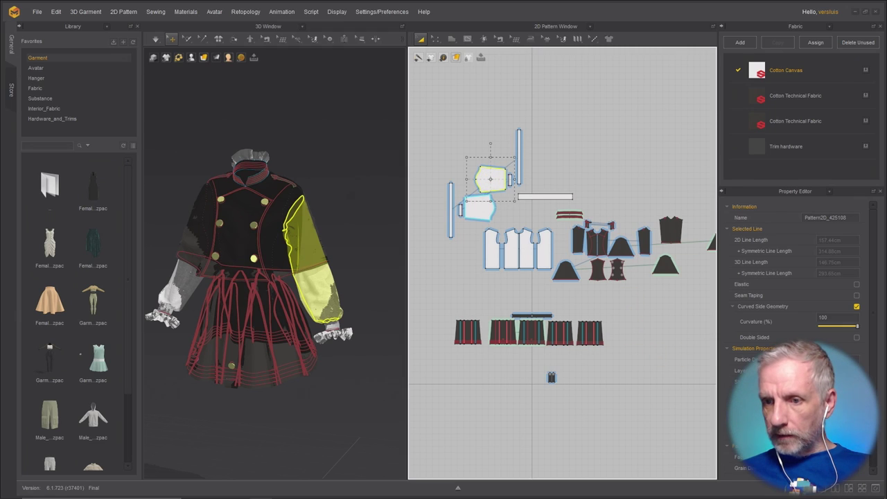
click(480, 207)
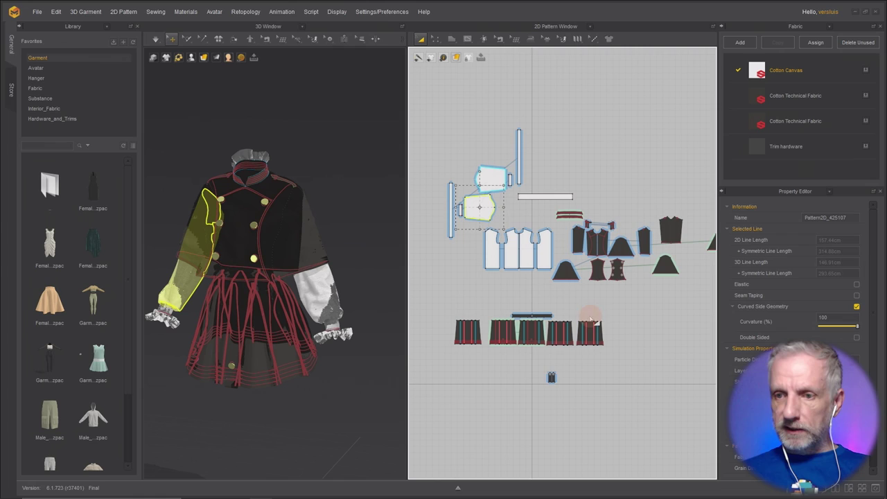
click(493, 259)
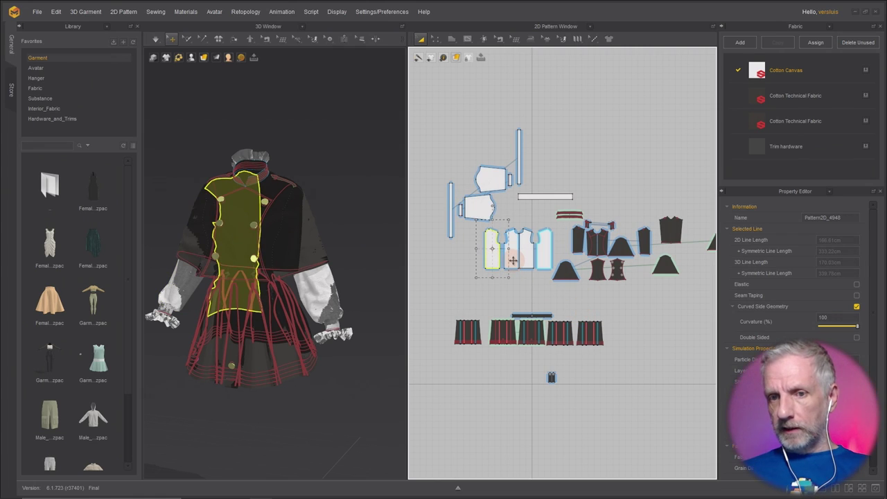
click(488, 178)
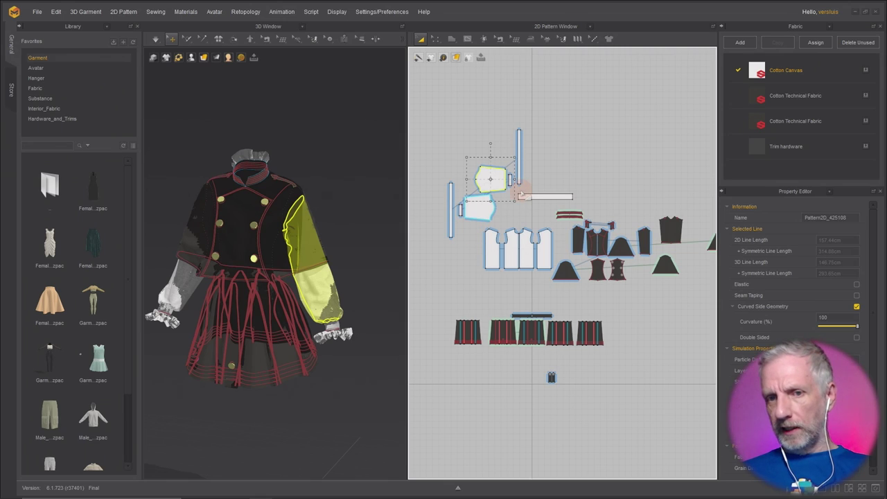
Drag the divider to enlarge the 3D window and turn the garment frontal.
scroll(264, 266, up, 3)
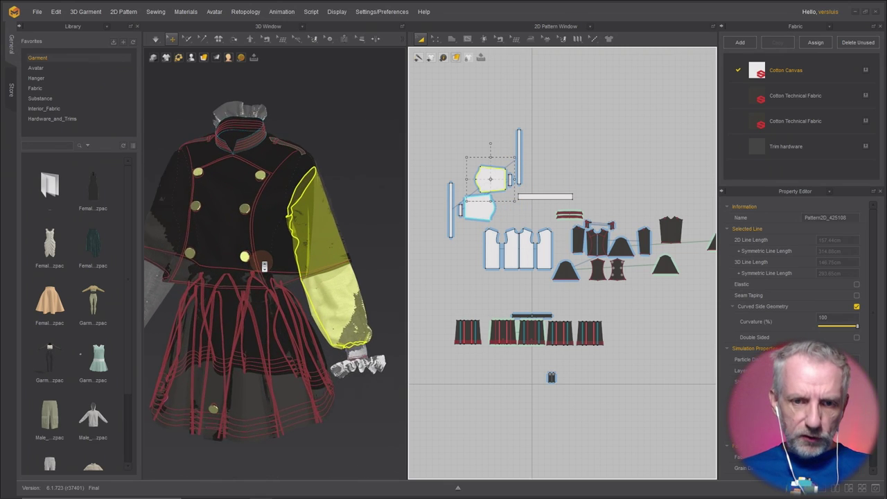
scroll(264, 266, up, 3)
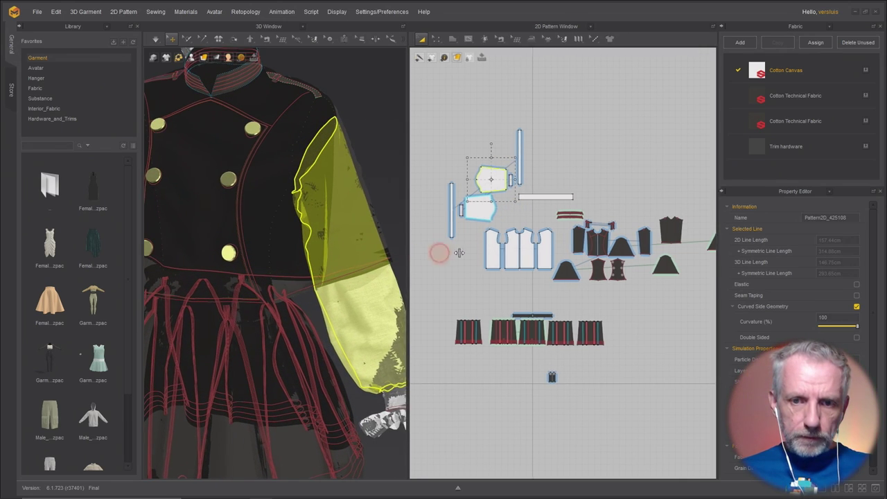
drag(459, 252, 492, 252)
right_drag(468, 246, 448, 183)
scroll(488, 242, down, 3)
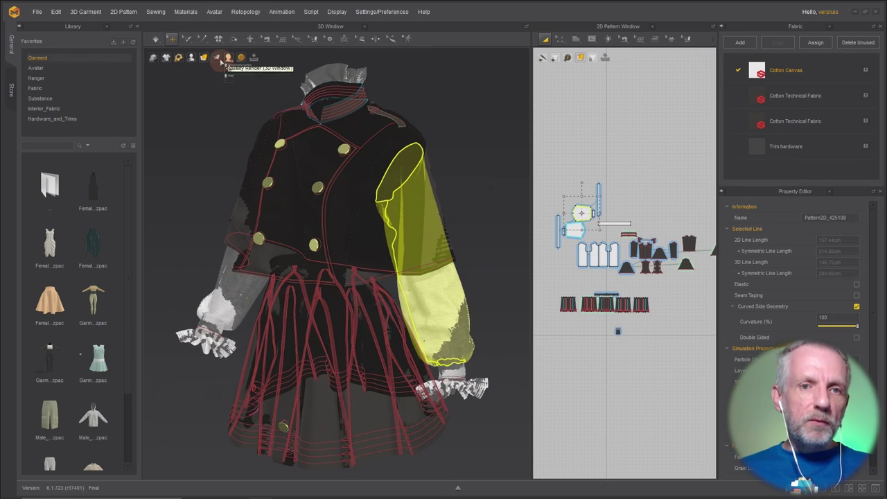
Switch the 3D view to Mesh and orbit to inspect the wireframe and collar.
click(203, 58)
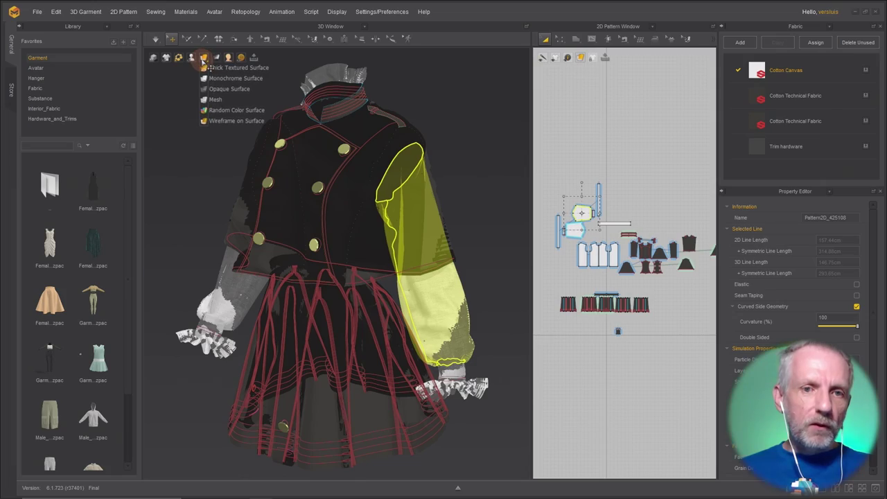
click(221, 103)
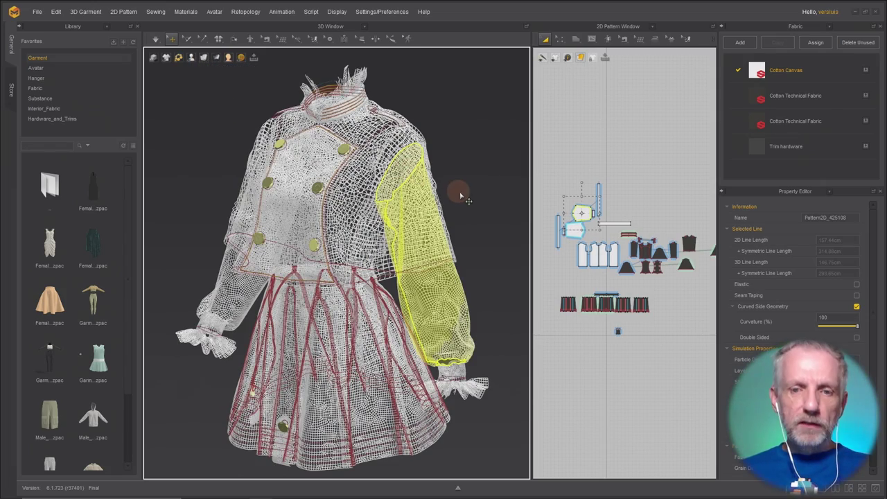
right_drag(451, 193, 565, 186)
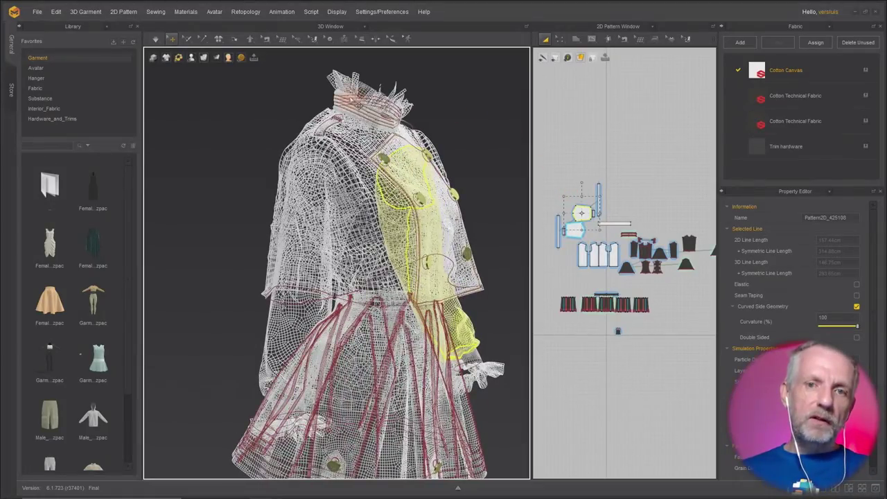
scroll(356, 103, up, 6)
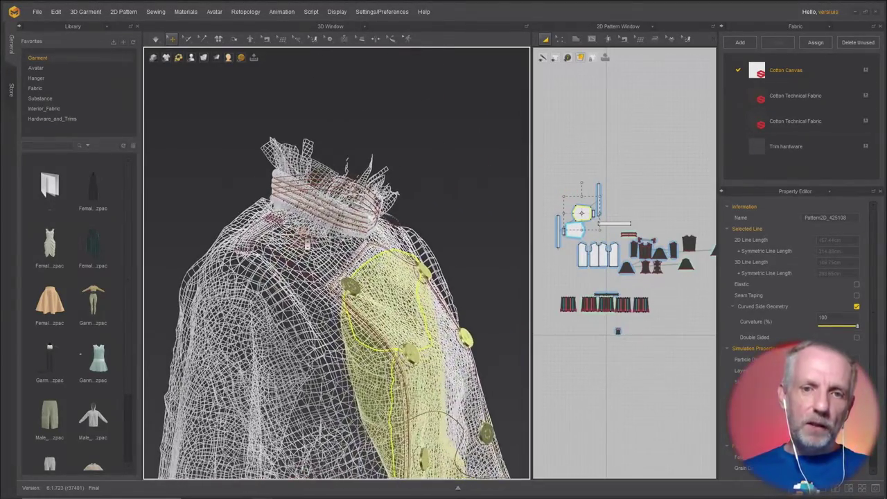
right_drag(356, 102, 437, 97)
scroll(337, 263, down, 3)
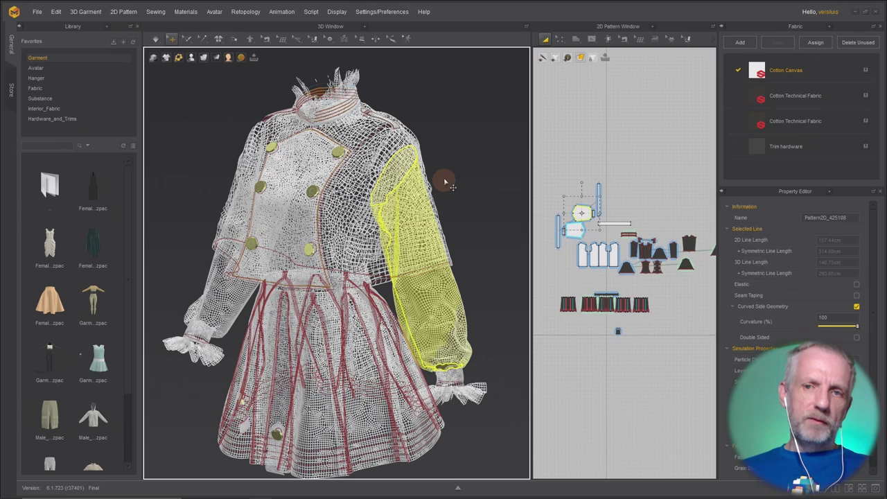
Close the 2D Pattern window and orbit to a frontal three-quarter view.
click(655, 352)
click(823, 491)
click(612, 406)
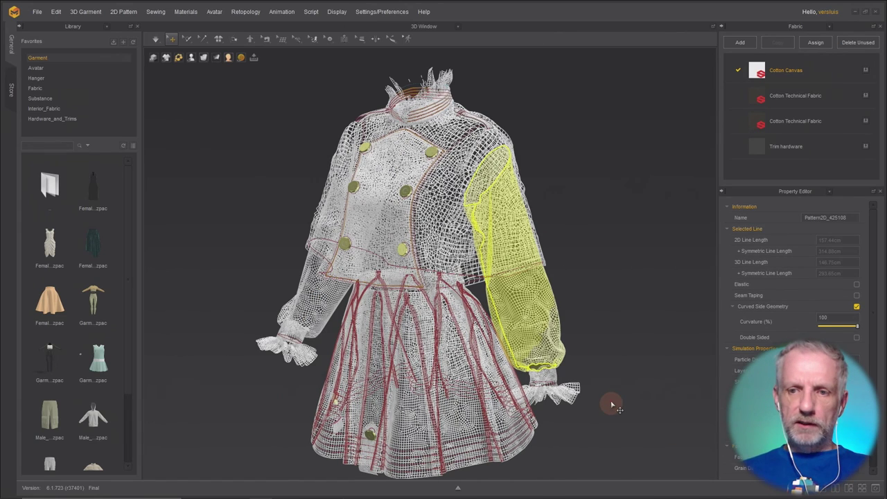
right_drag(519, 356, 485, 333)
scroll(451, 305, down, 2)
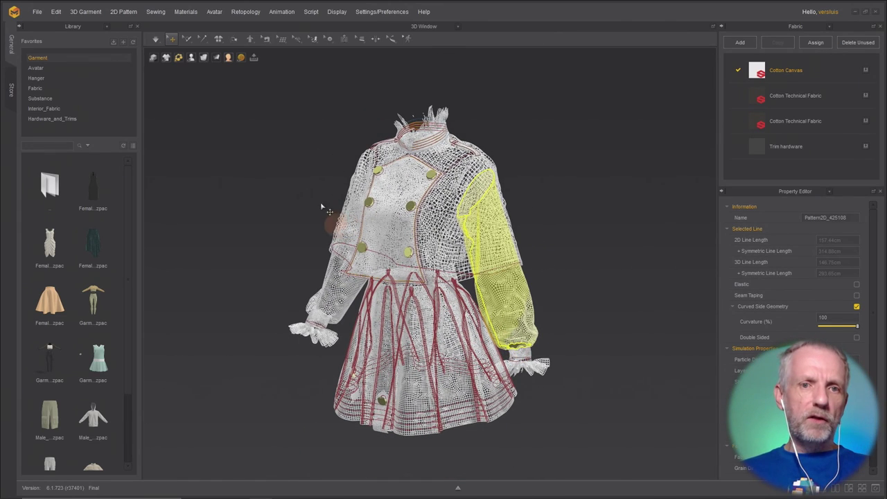
Change the 3D display mode back to Textured Surface shading.
click(204, 57)
click(206, 65)
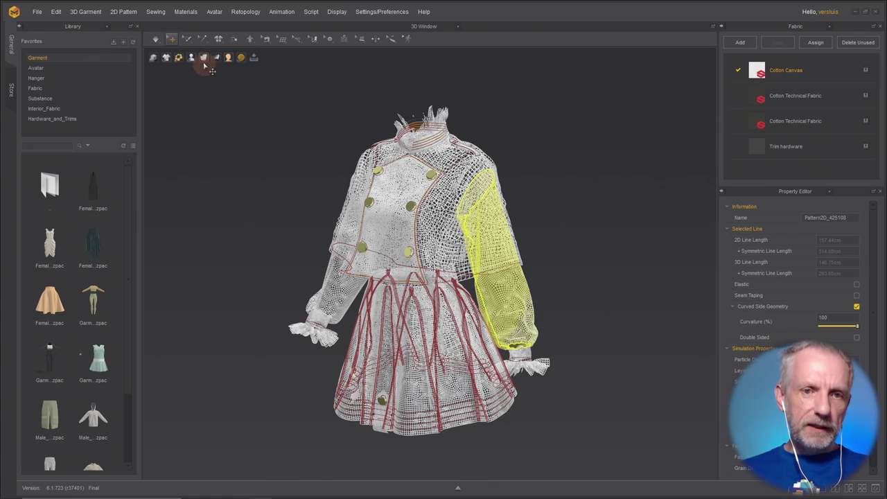
click(204, 58)
click(206, 67)
click(204, 57)
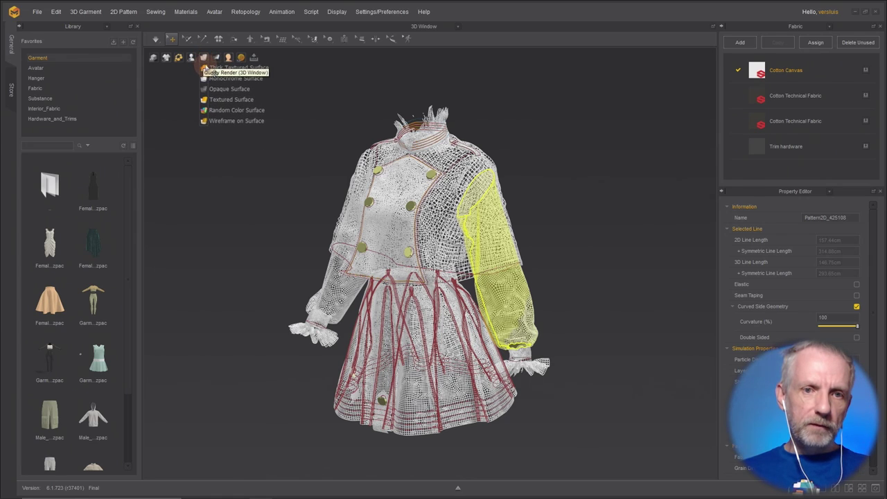
click(212, 90)
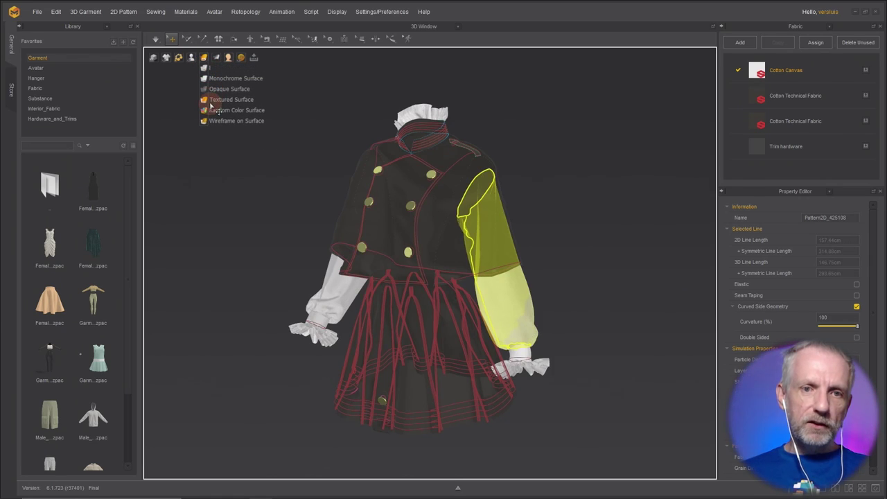
click(212, 100)
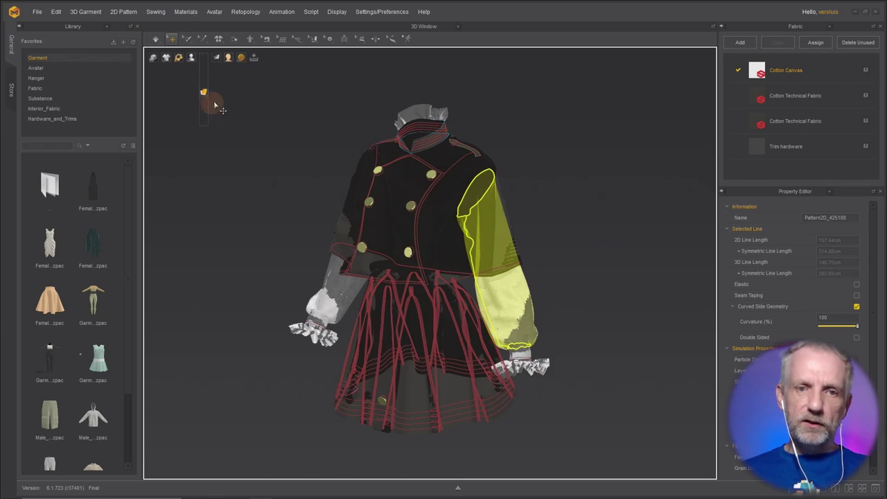
Save the garment as OBJ 'Outfit v1', accept the Export OBJ settings, and return to DAZ Studio.
click(37, 16)
mouse_move(78, 94)
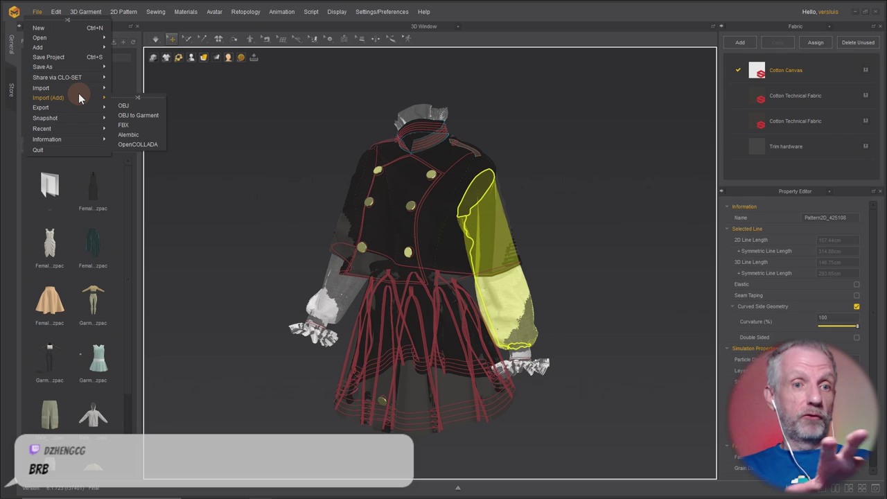
mouse_move(64, 109)
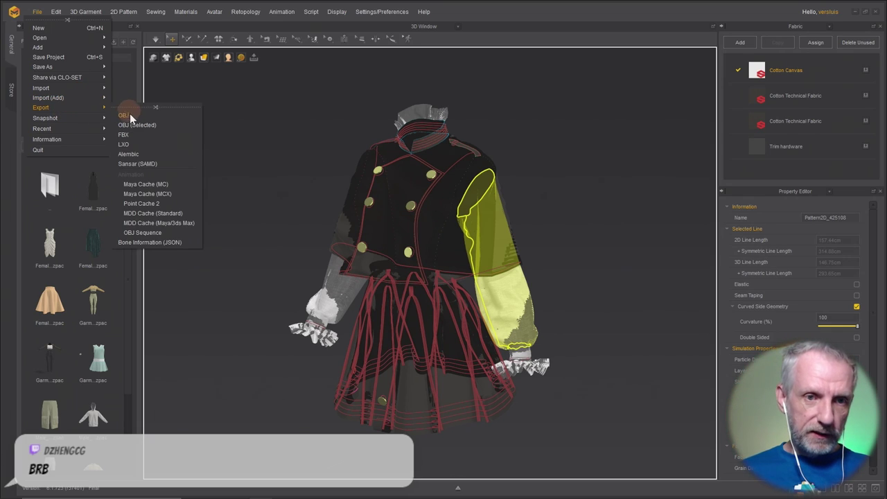
click(124, 115)
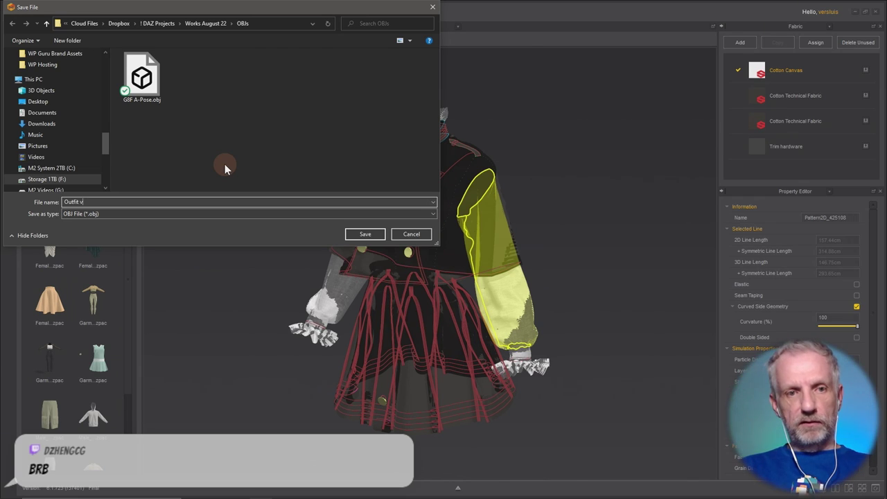
key(Return)
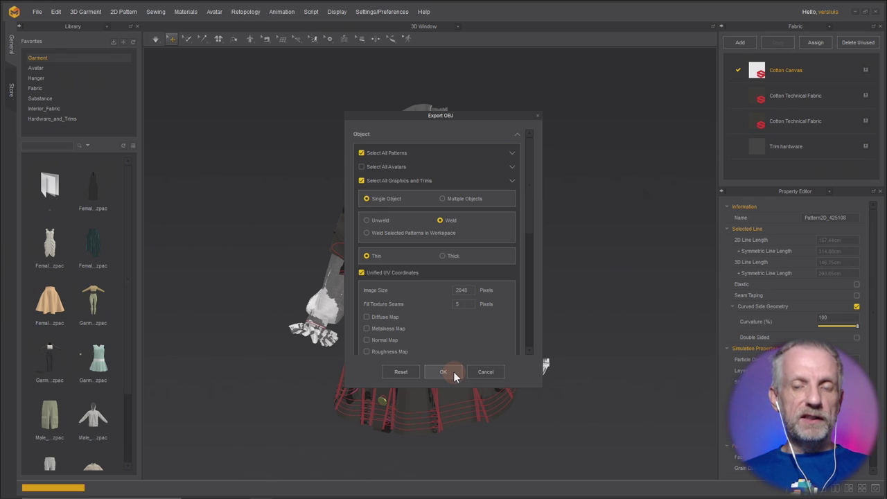
scroll(490, 252, down, 6)
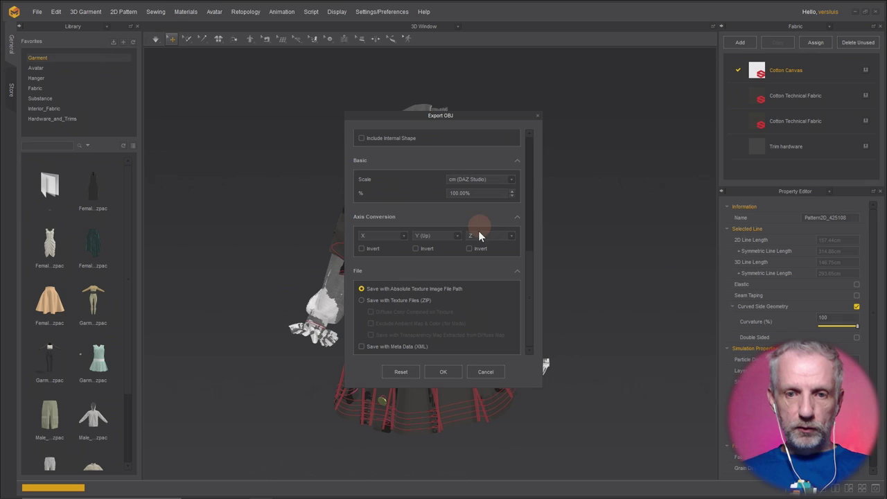
click(450, 369)
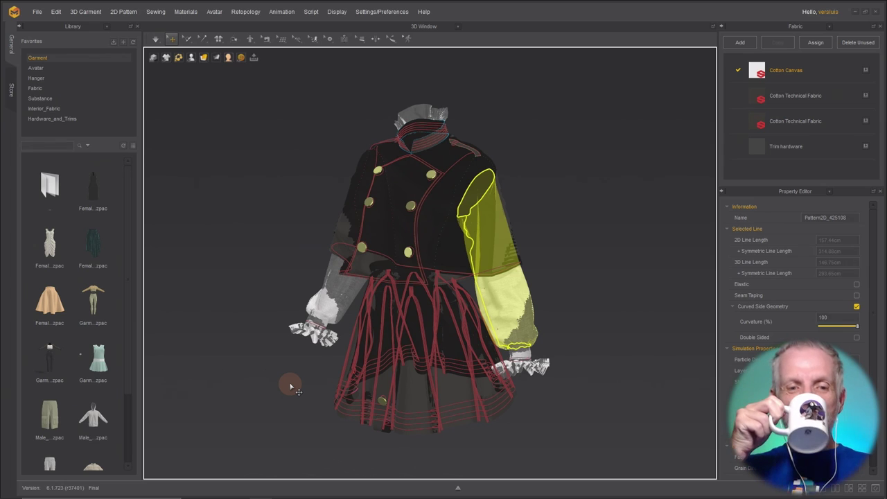
key(alt+Tab)
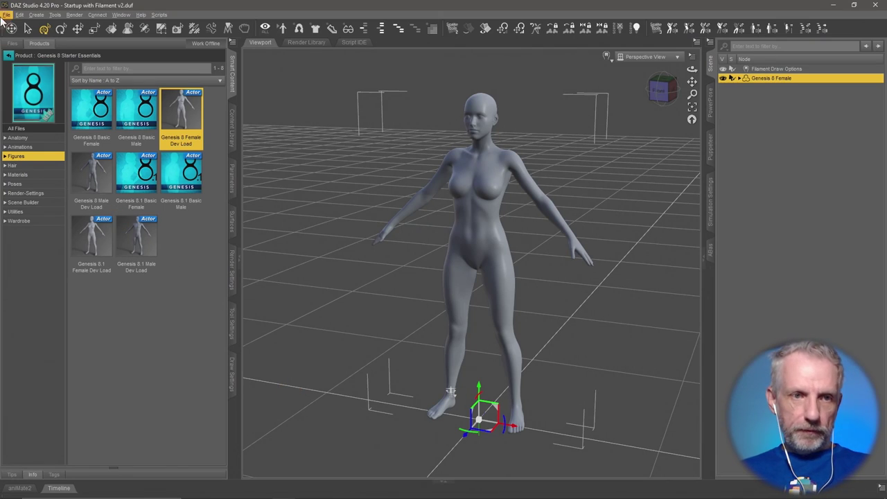
Import Outfit v1.obj and accept the default OBJ Import Options.
click(4, 15)
click(65, 110)
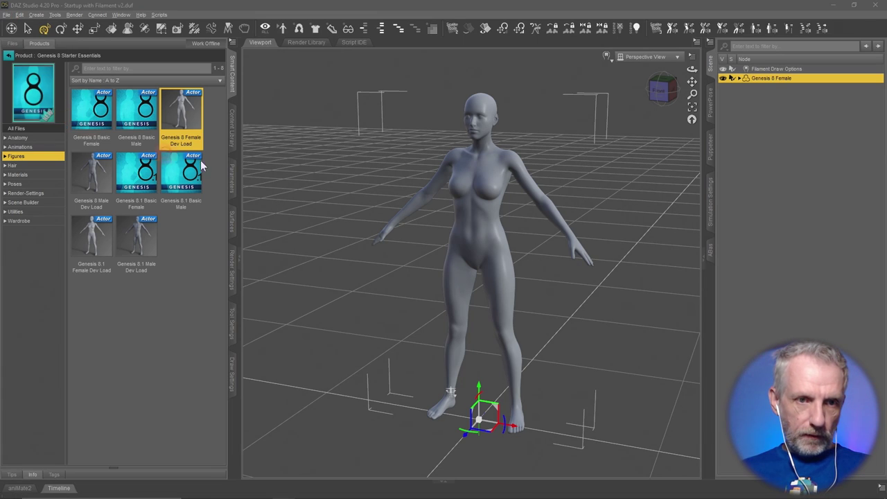
click(208, 89)
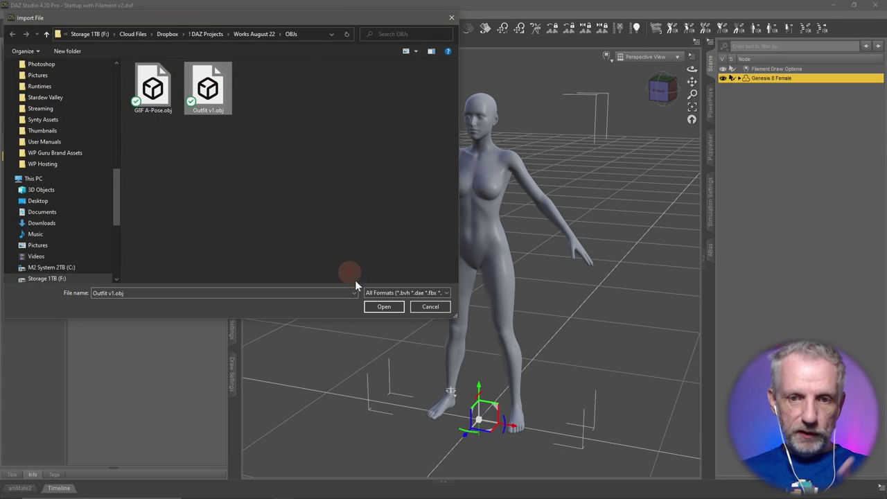
click(396, 305)
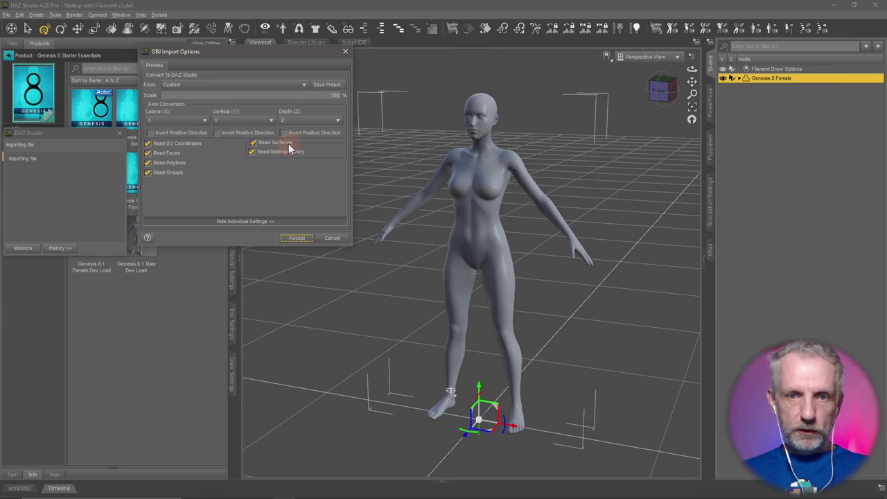
click(297, 238)
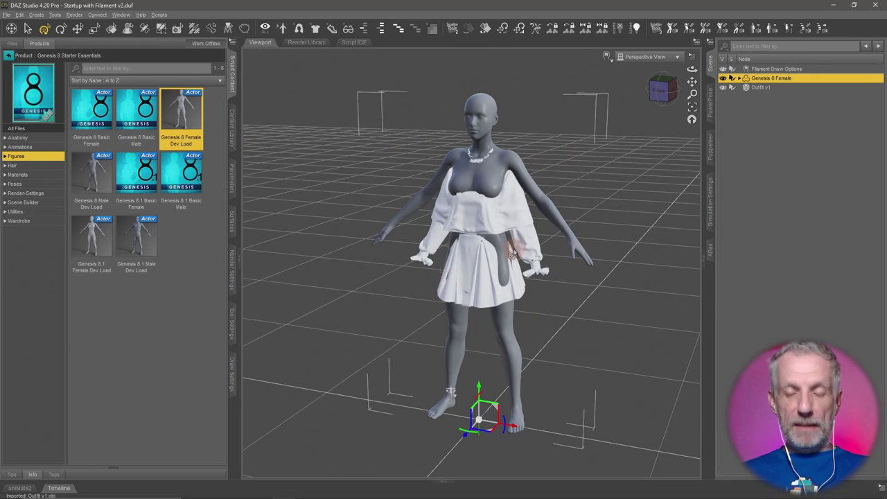
scroll(511, 254, up, 5)
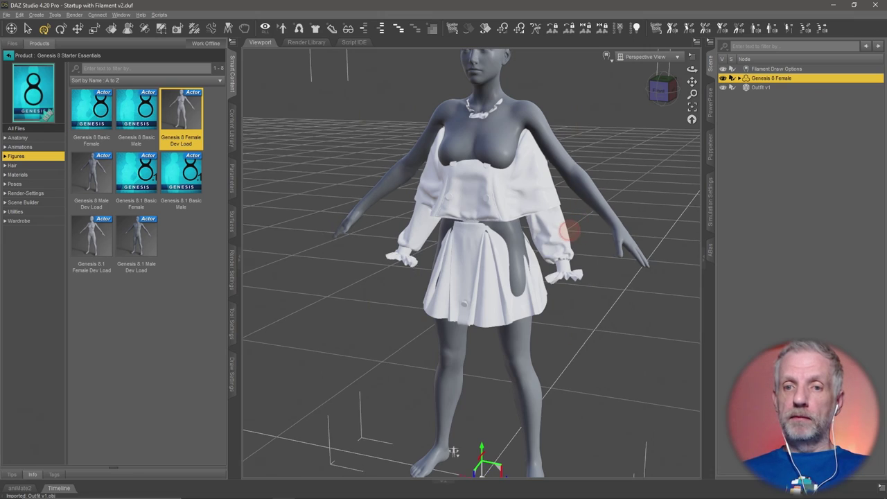
mouse_move(567, 230)
alt+mouse_down()
mouse_move(416, 232)
mouse_move(570, 232)
mouse_move(568, 218)
alt+mouse_up()
scroll(568, 220, down, 3)
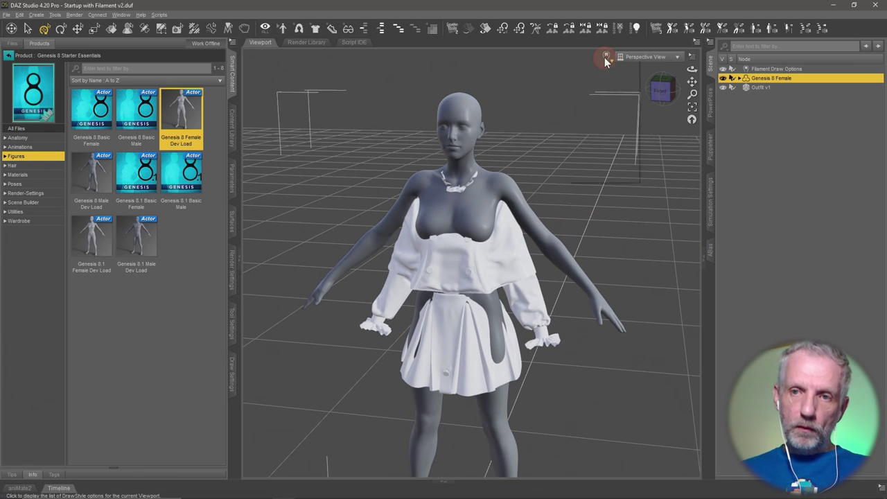
click(607, 58)
click(620, 139)
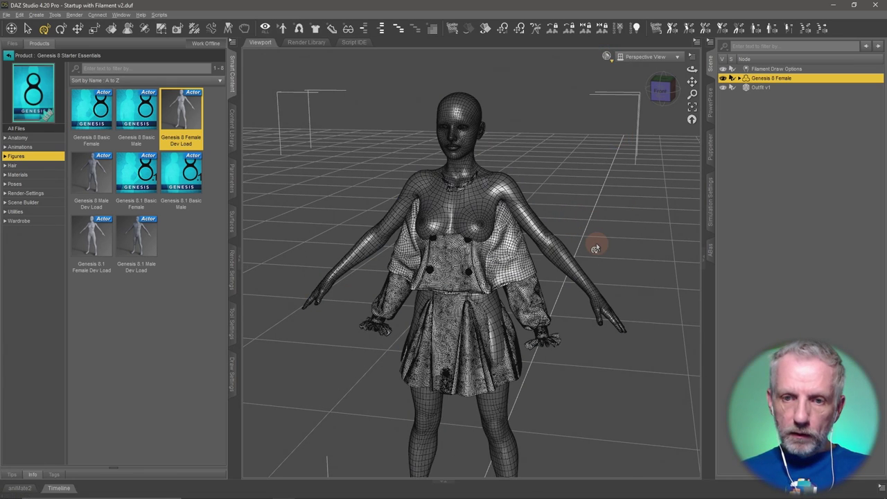
scroll(596, 246, up, 5)
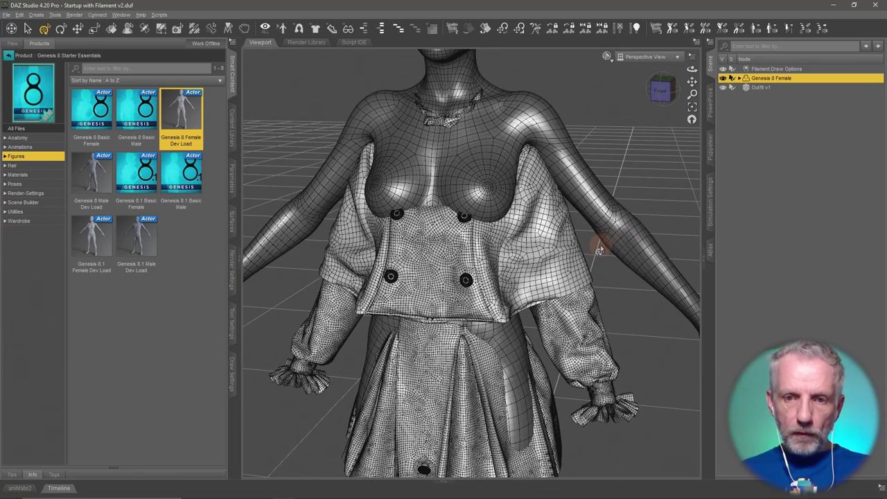
alt+drag(601, 244, 575, 235)
scroll(601, 238, down, 4)
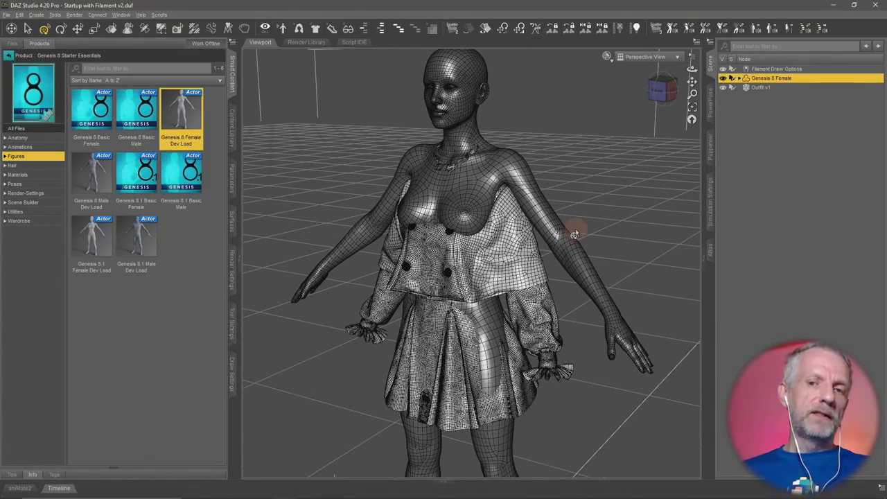
click(607, 59)
click(621, 159)
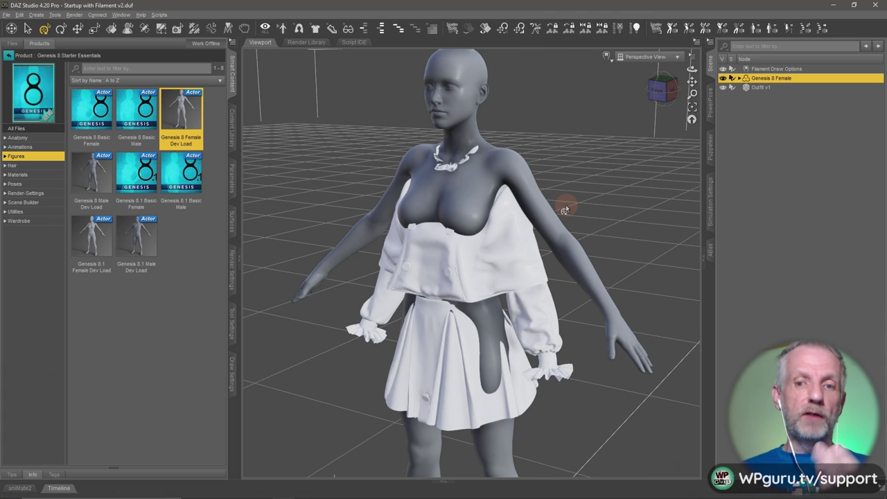
scroll(565, 204, up, 3)
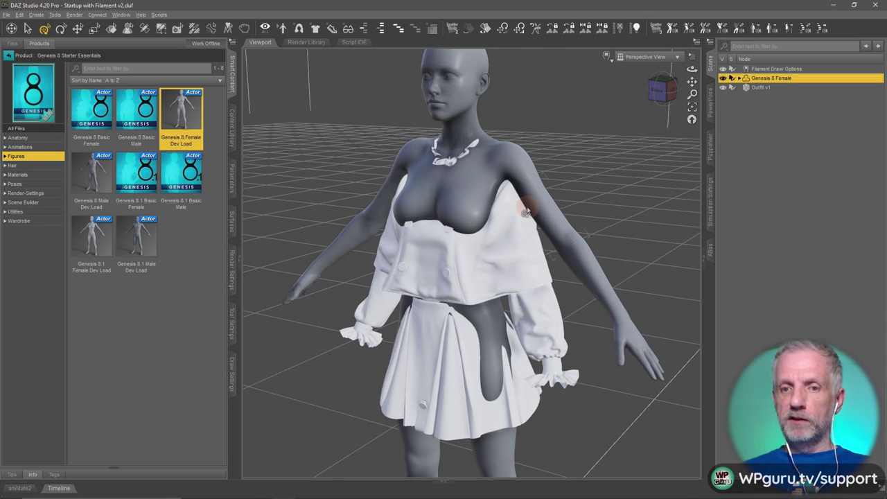
scroll(525, 211, down, 3)
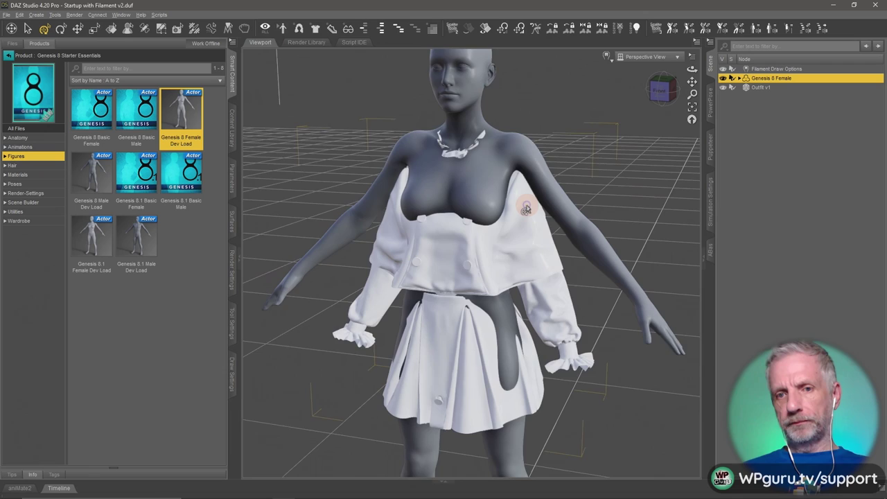
alt+drag(525, 211, 525, 210)
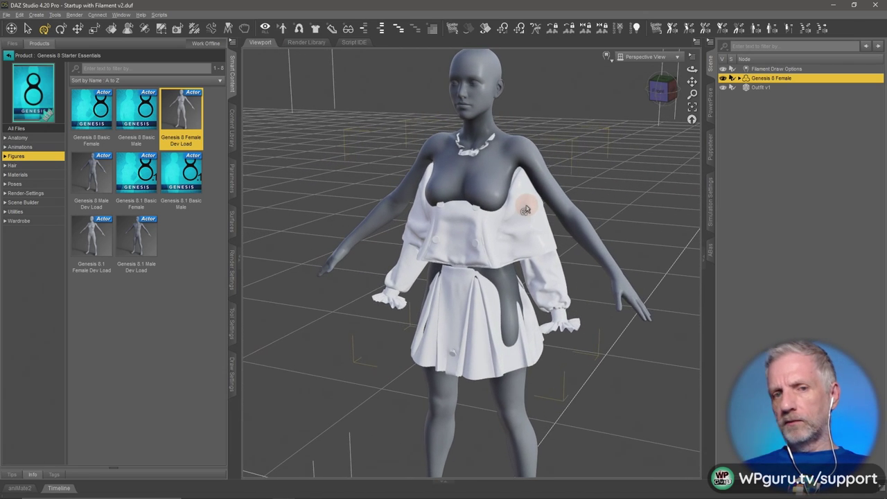
Set the Genesis 8 Female figure's Scale parameter to 94% and check the fit from several angles.
click(233, 176)
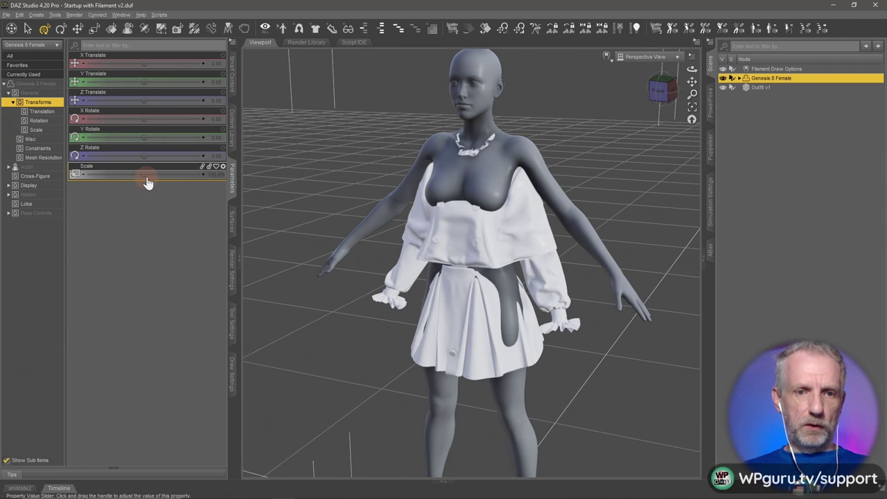
drag(143, 174, 144, 175)
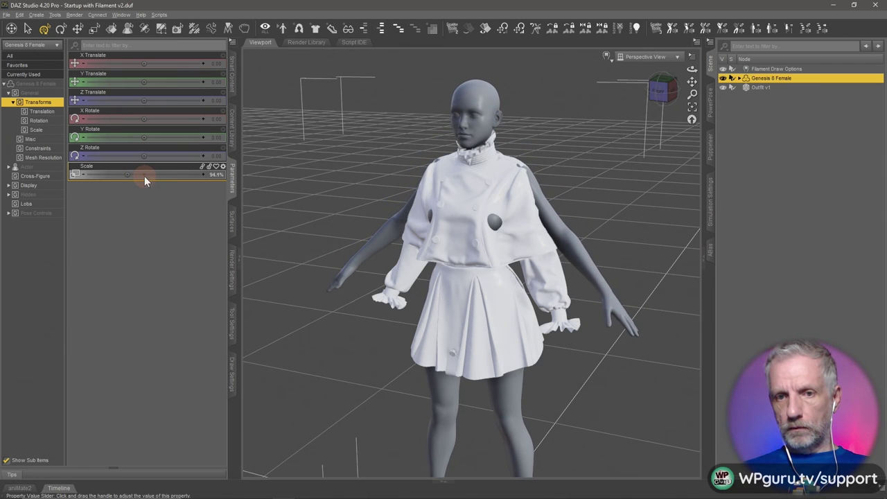
alt+drag(346, 208, 277, 199)
click(216, 175)
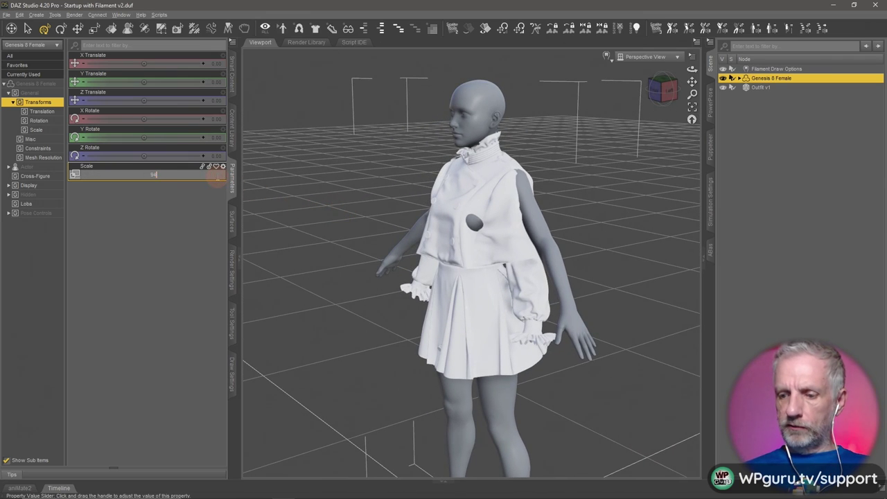
key(Return)
alt+drag(416, 276, 461, 263)
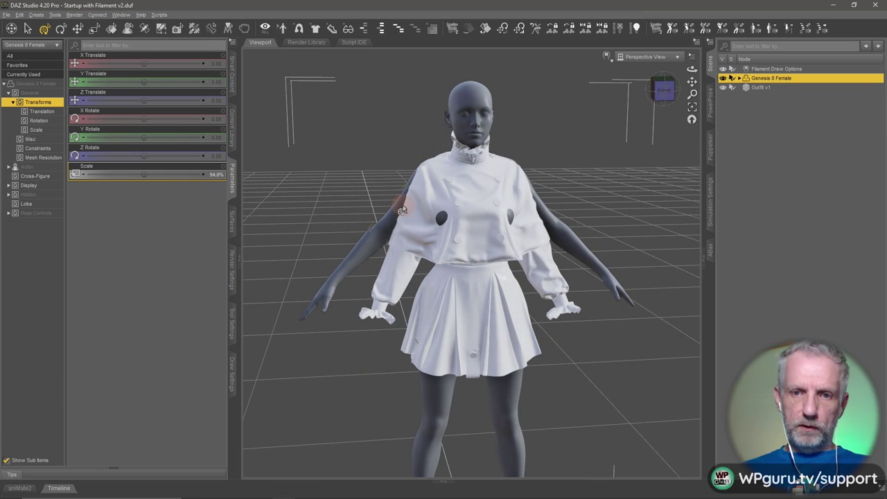
click(403, 212)
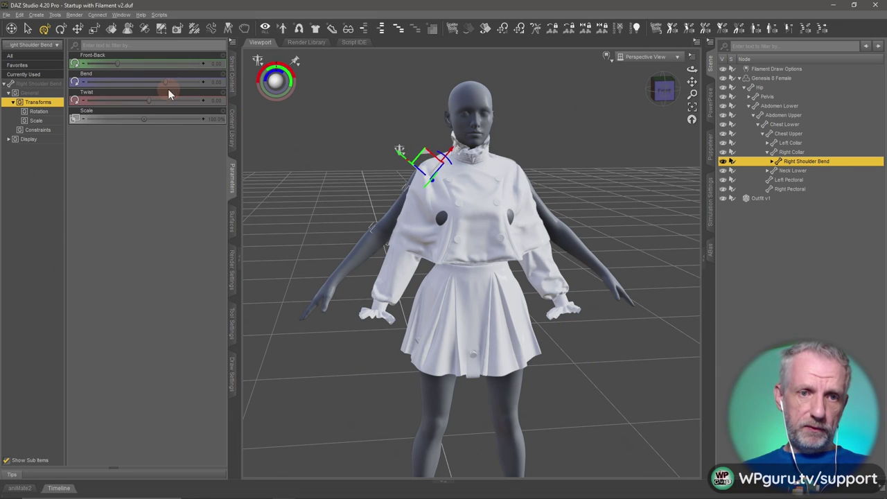
Set the Right Shoulder Bend to 23.
drag(165, 82, 185, 85)
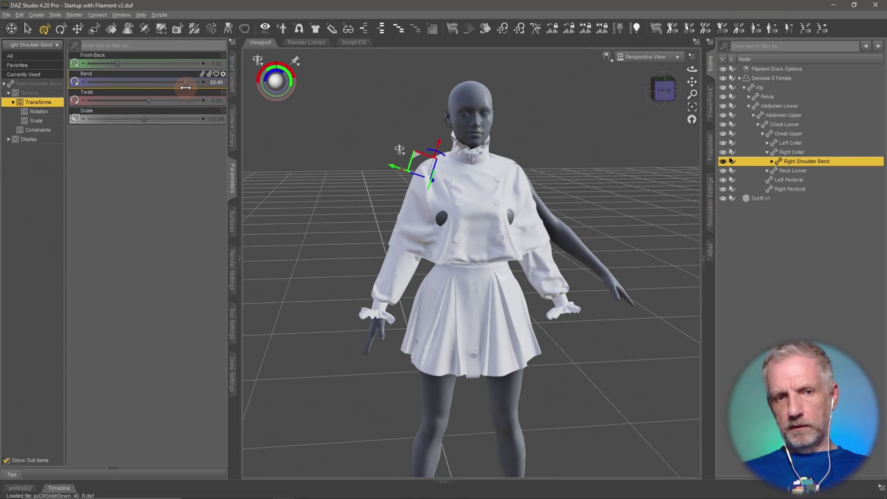
click(218, 82)
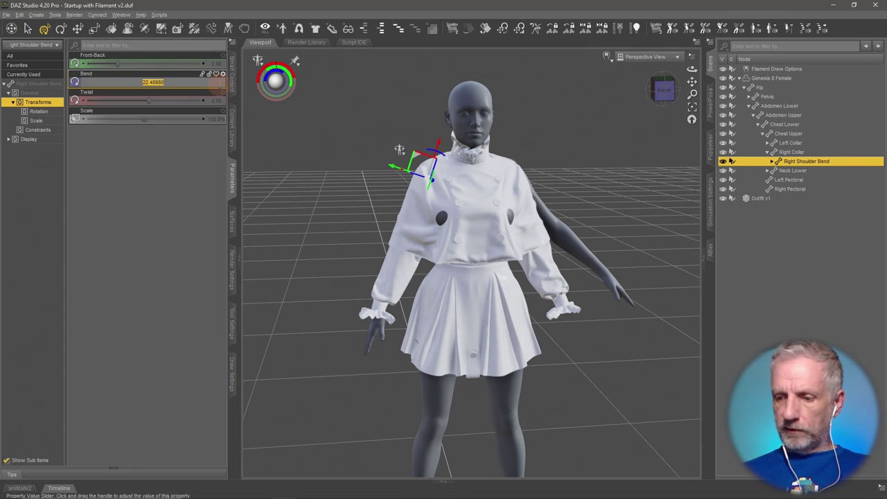
text(25)
key(Return)
scroll(411, 246, down, 2)
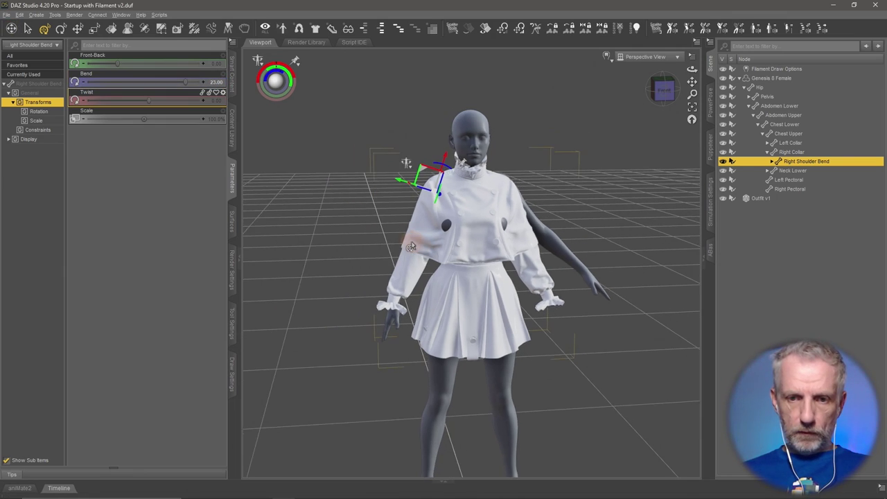
scroll(411, 246, up, 6)
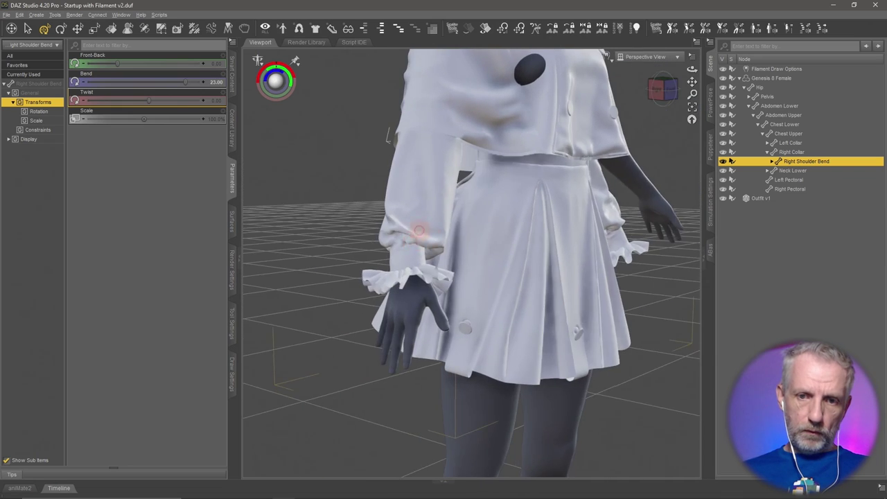
alt+drag(419, 230, 412, 242)
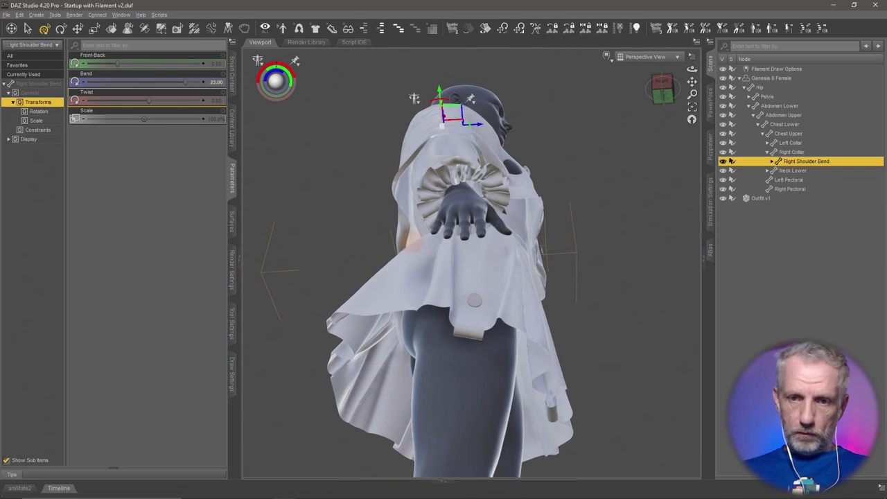
click(217, 82)
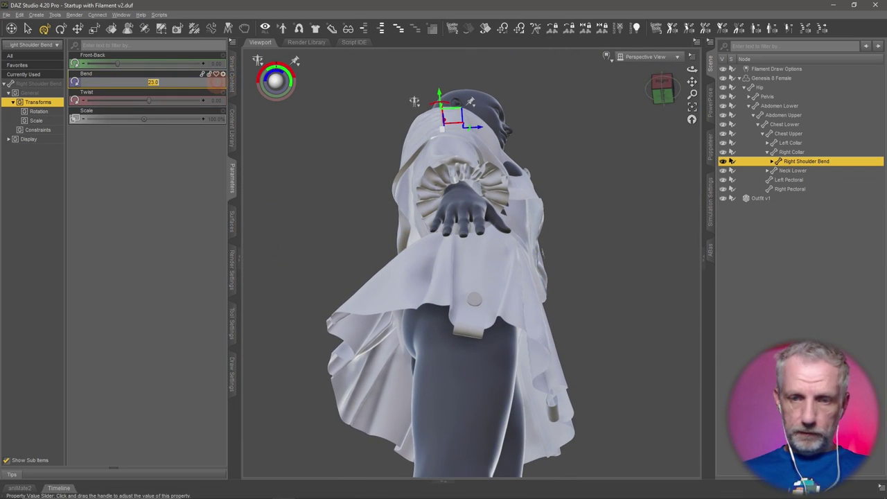
key(Return)
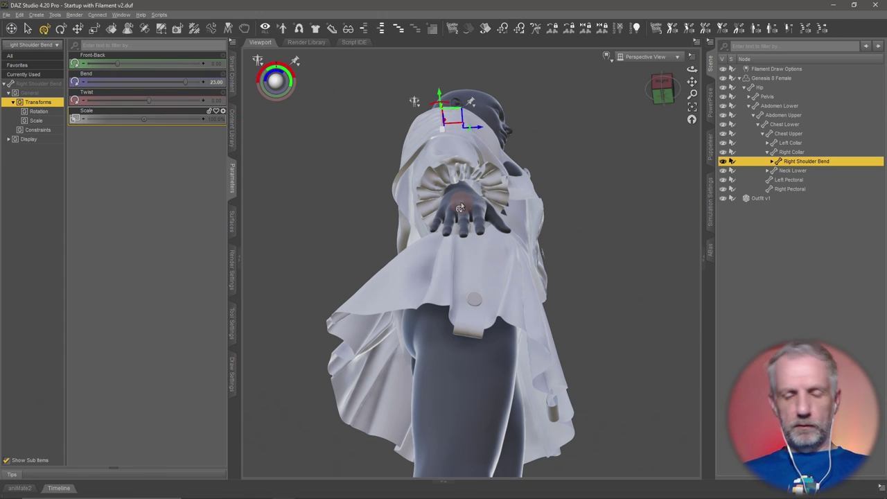
alt+drag(461, 202, 500, 170)
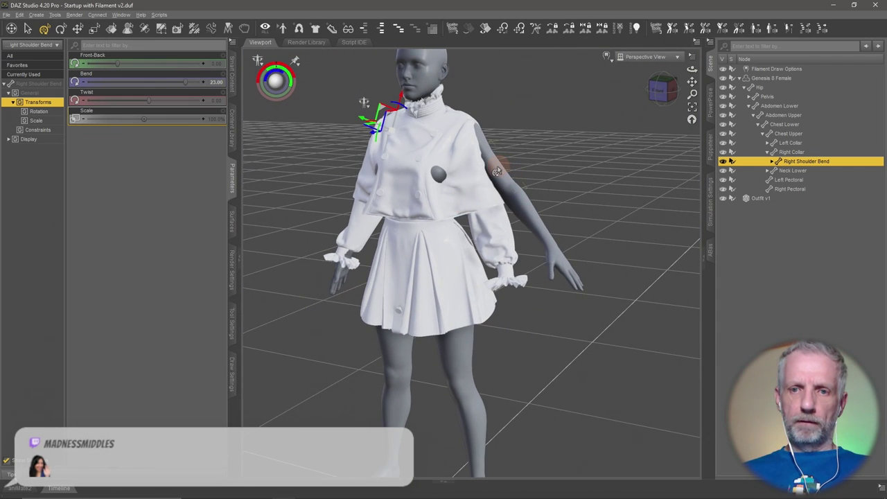
Set the Left Shoulder Bend to -23.
click(497, 172)
click(215, 83)
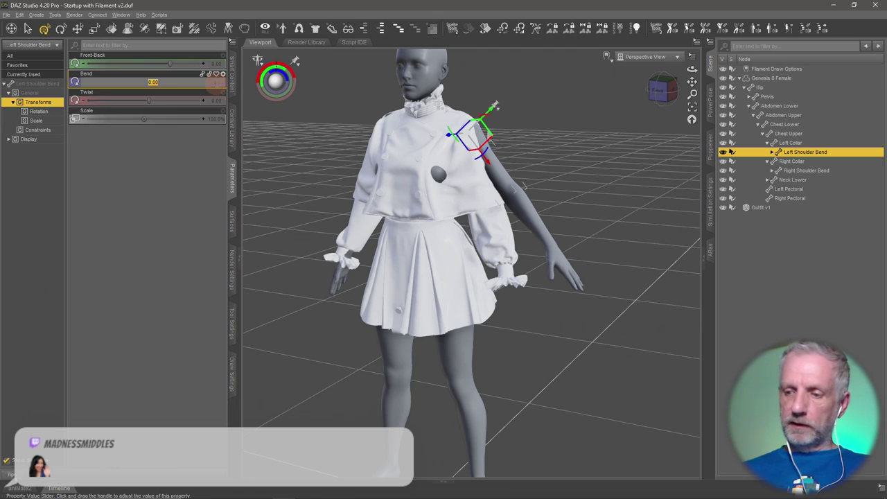
text(-23)
key(Return)
alt+drag(307, 218, 347, 214)
scroll(348, 213, down, 3)
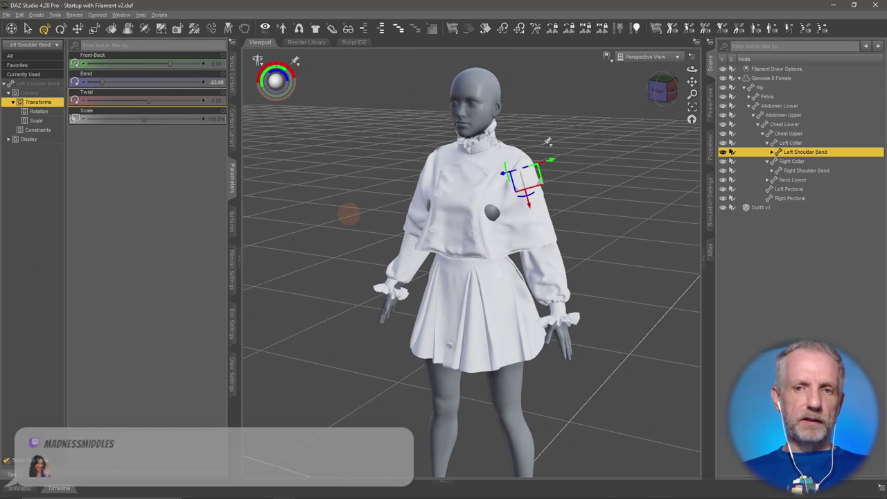
scroll(347, 216, up, 3)
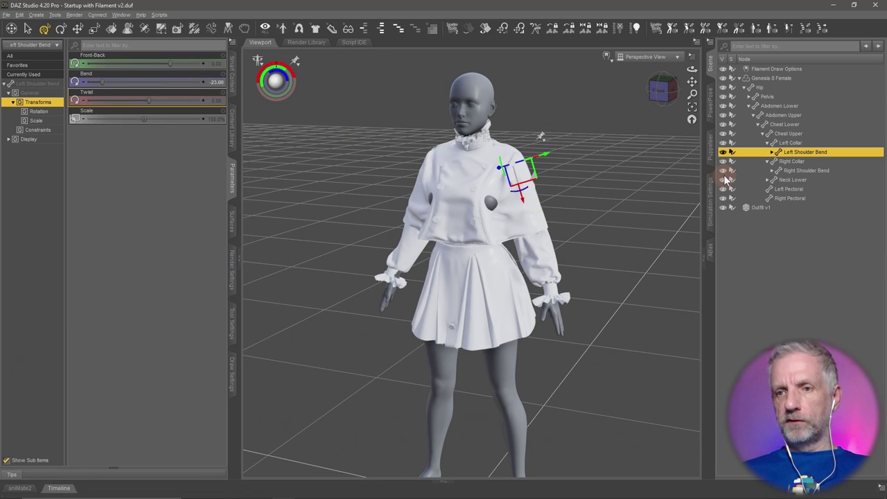
Delete Outfit v1 from the scene and select the Genesis 8 Female figure.
click(767, 208)
key(Delete)
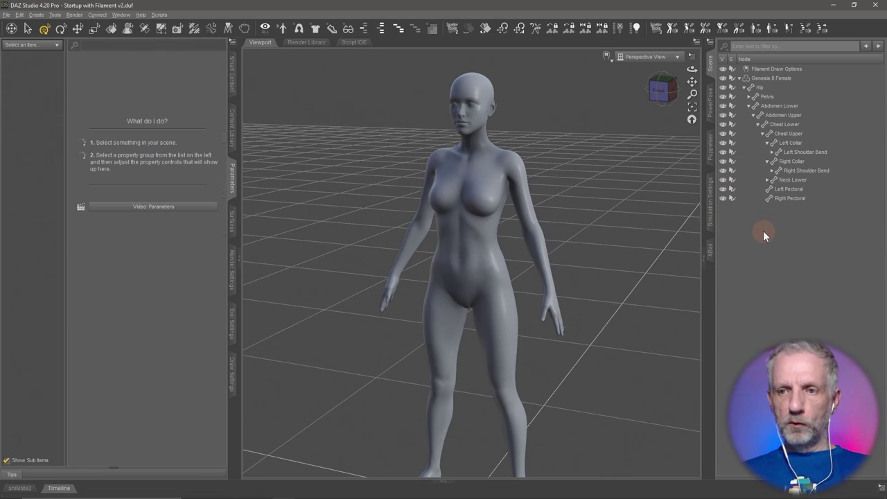
click(739, 79)
click(768, 77)
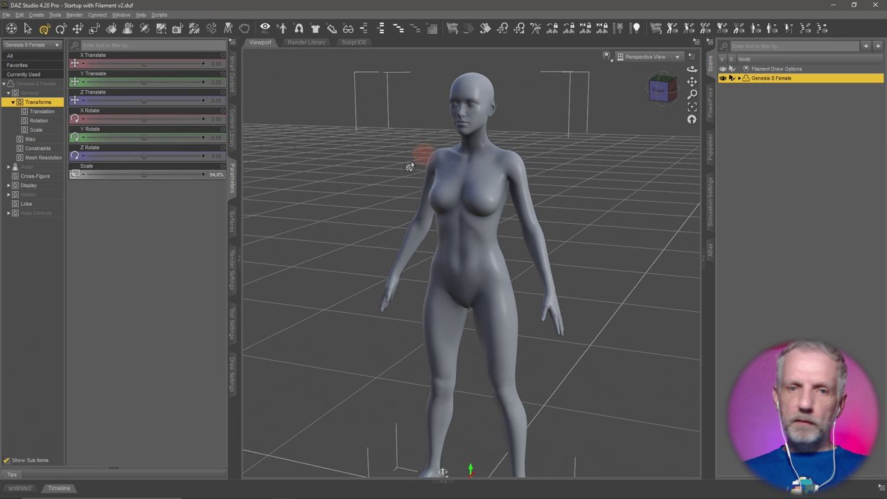
Create a 'Military Lolita' sub-folder under Works August 22 in the Content Library.
click(233, 128)
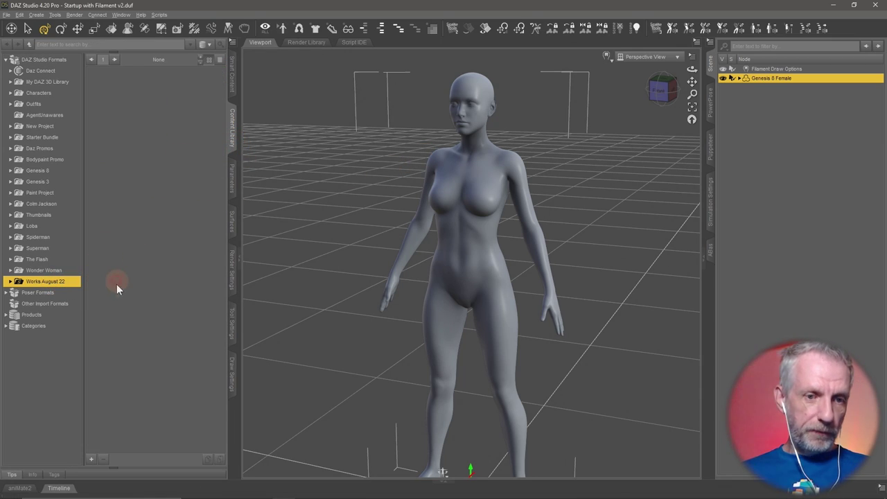
double_click(99, 271)
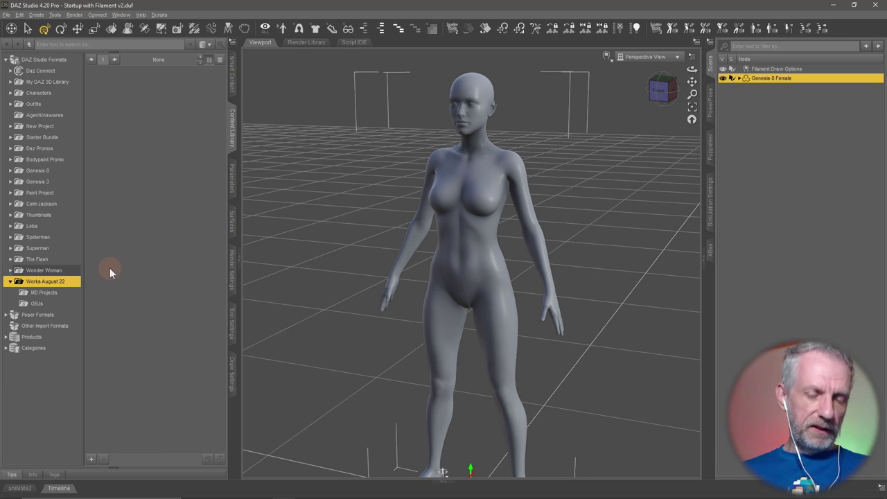
right_click(113, 226)
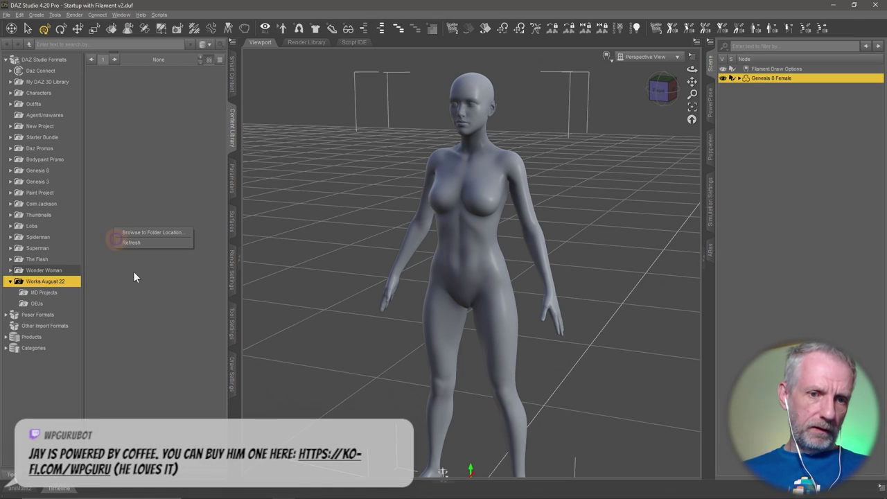
right_click(72, 285)
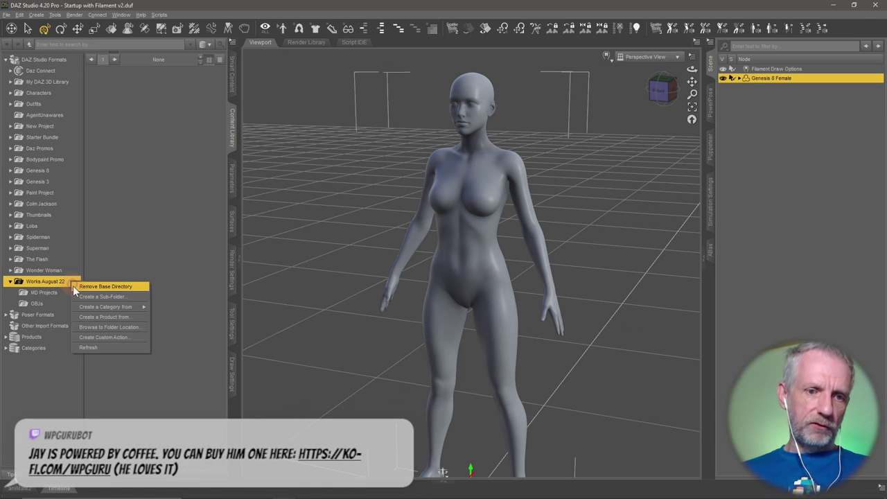
click(109, 297)
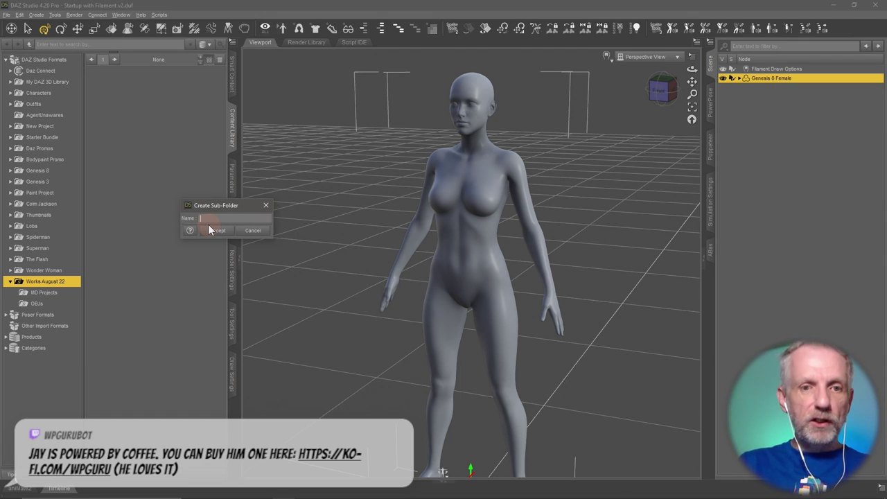
text(Mini)
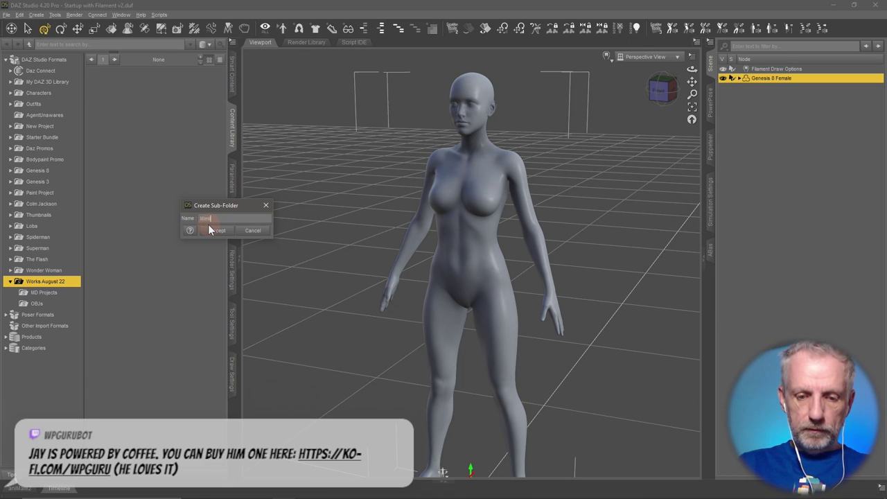
key(BackSpace)
key(BackSpace)
key(BackSpace)
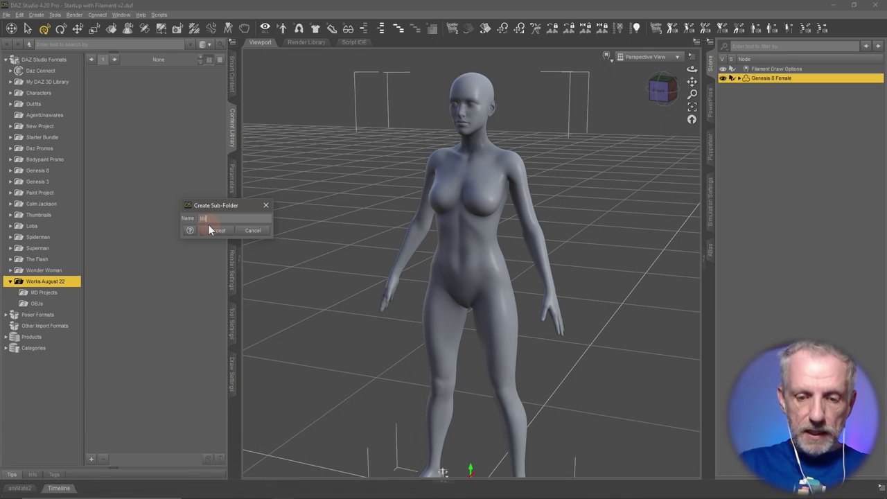
text(ilitary Lo)
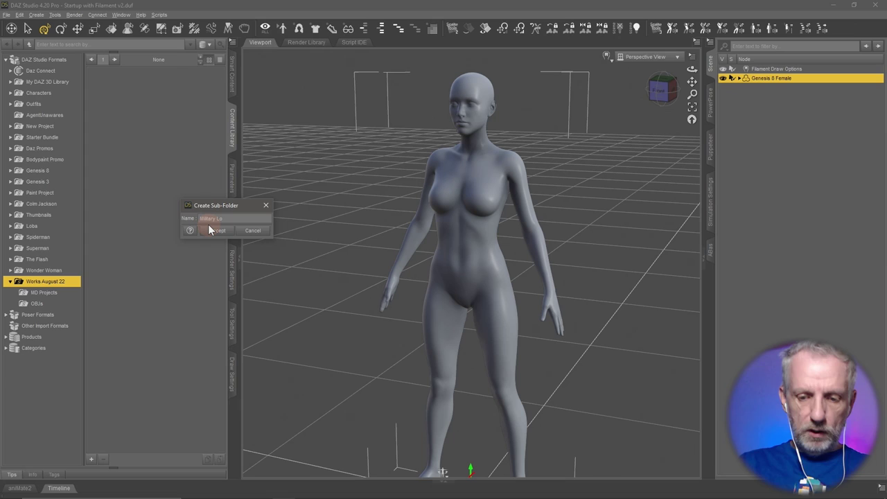
text(lita)
click(216, 230)
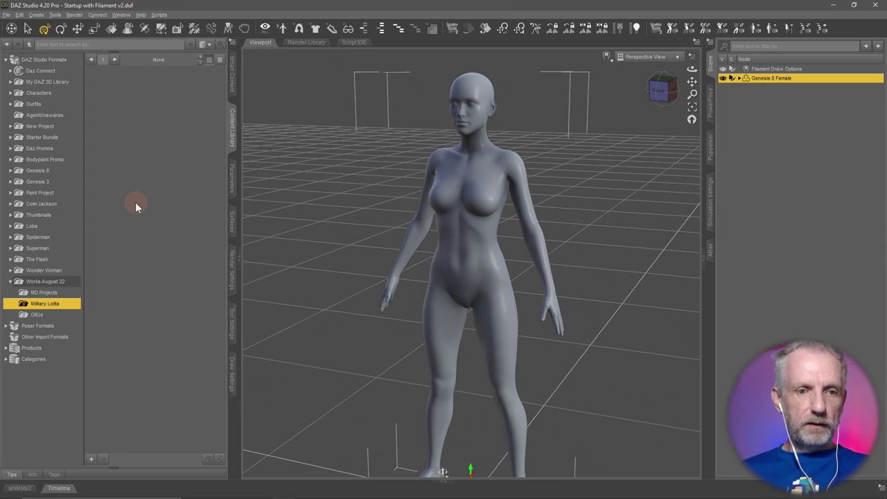
click(90, 459)
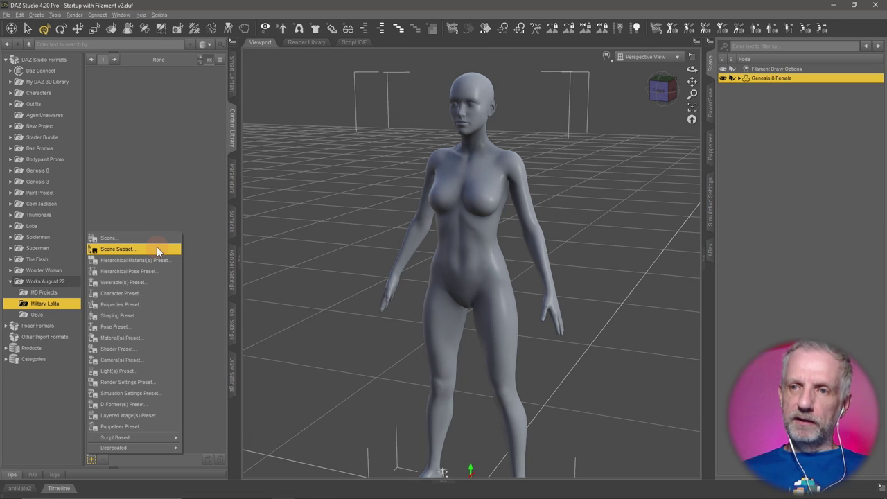
Save a scene subset named G8F A-Pose 2 holding the Genesis 8 Female figure.
click(156, 248)
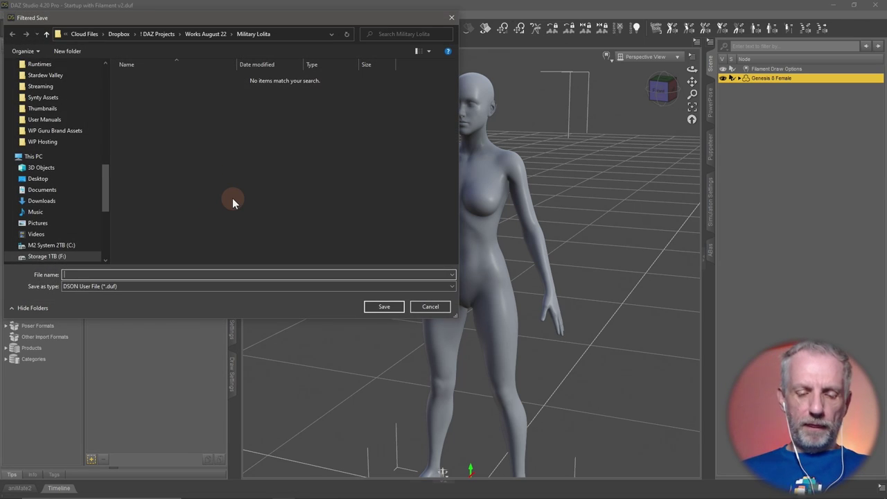
text(G8)
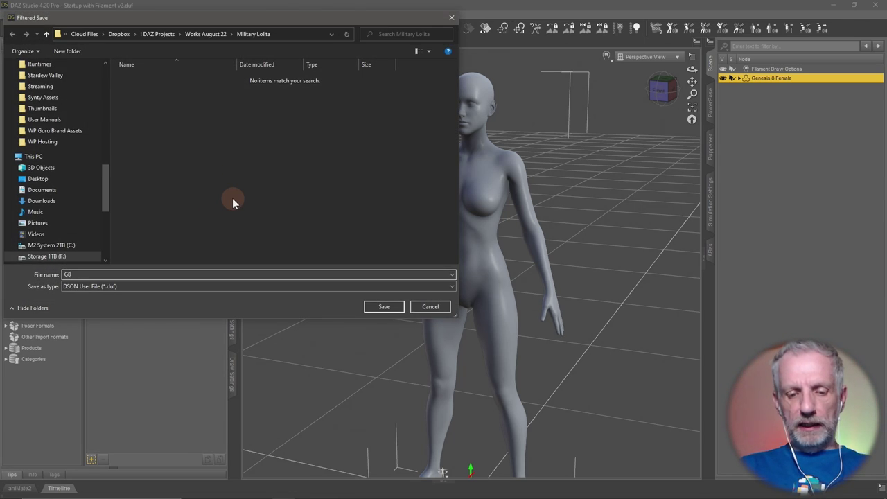
text(F A-Pose 2)
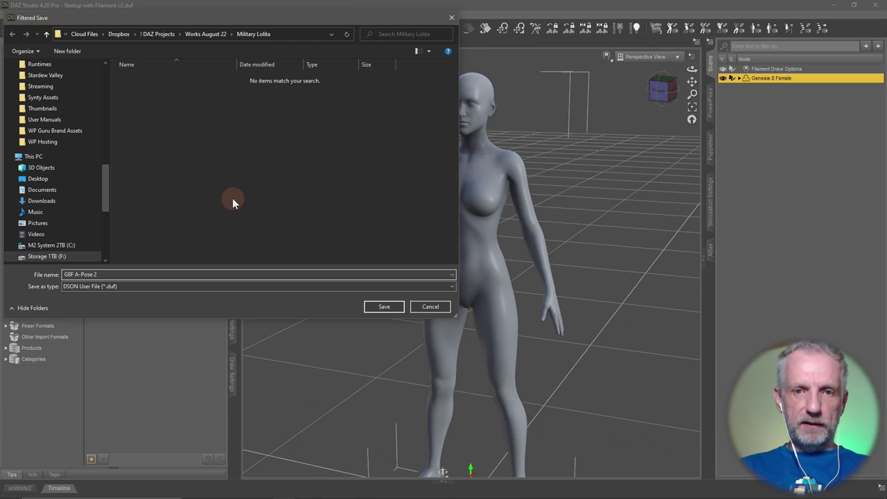
key(Return)
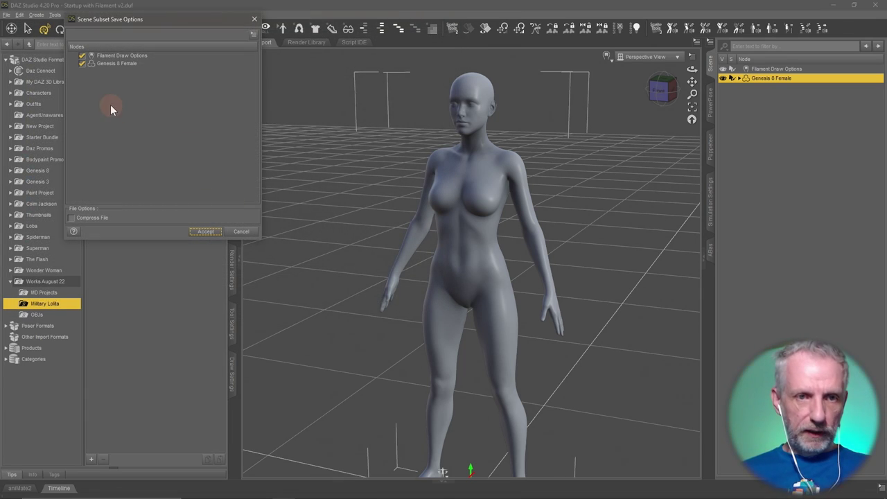
click(208, 231)
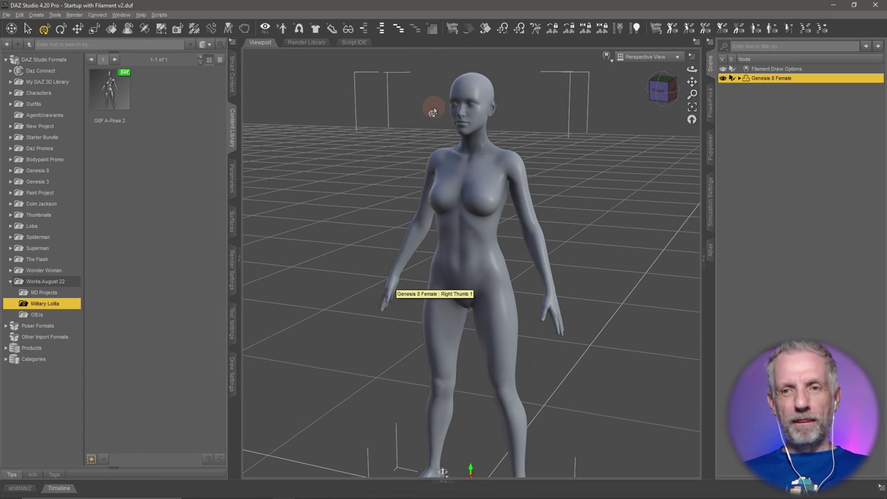
Export the figure as G8F A-Pose 2.obj with the OBJ export settings, then switch to Marvelous Designer.
click(6, 15)
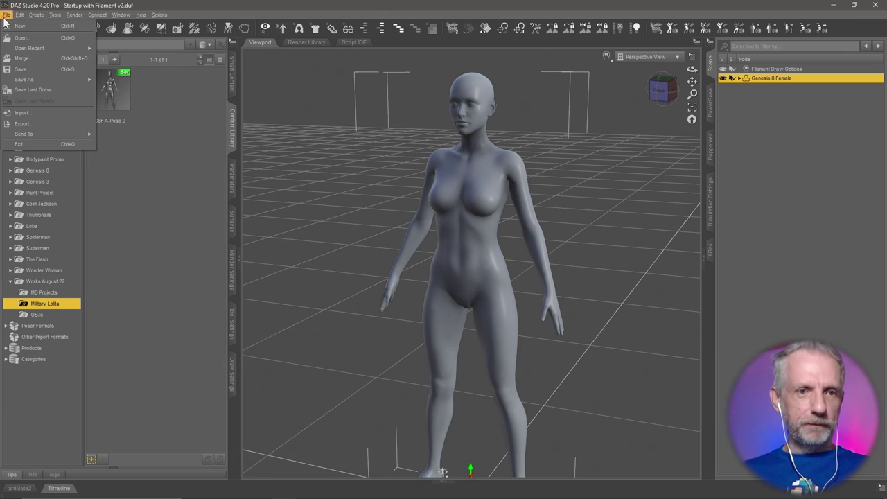
click(46, 125)
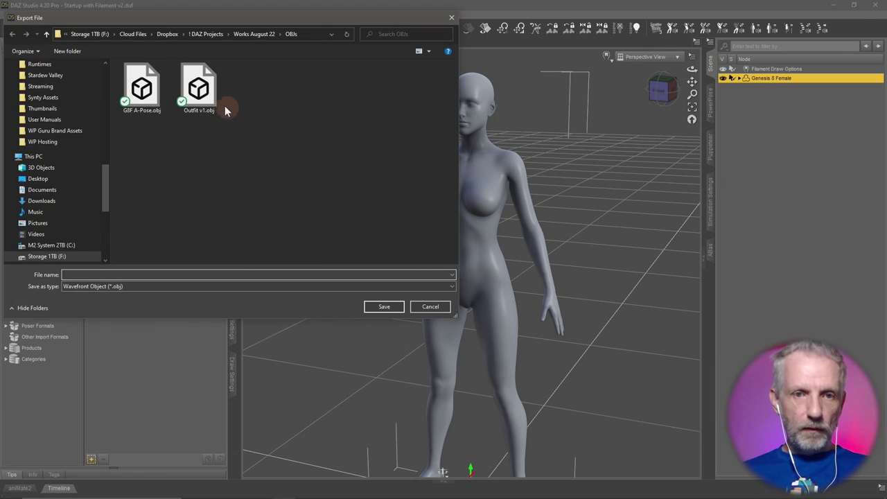
click(142, 89)
click(192, 272)
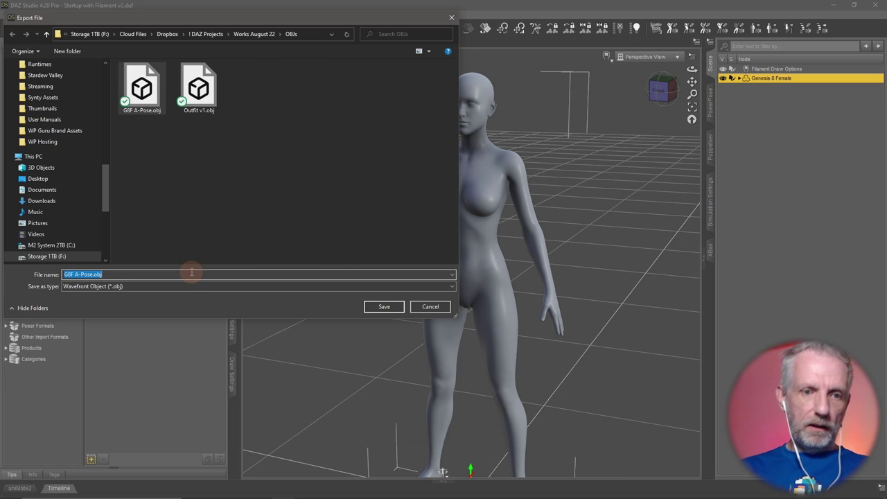
click(191, 273)
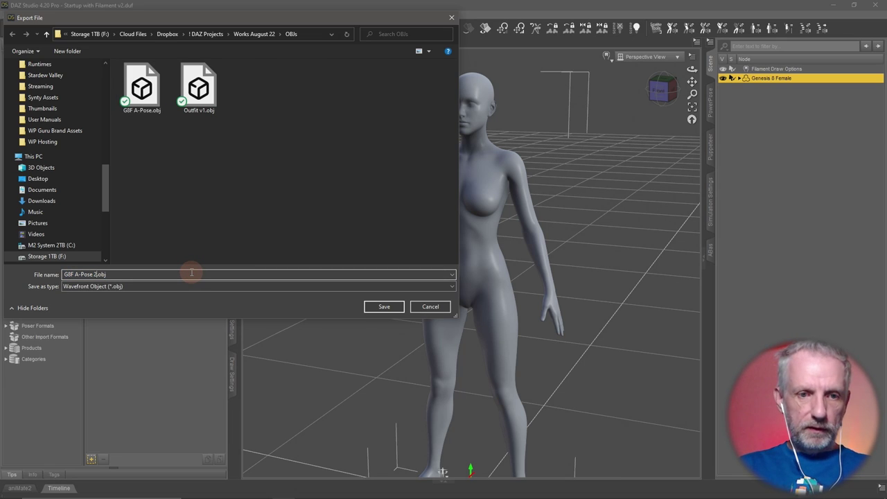
key(Return)
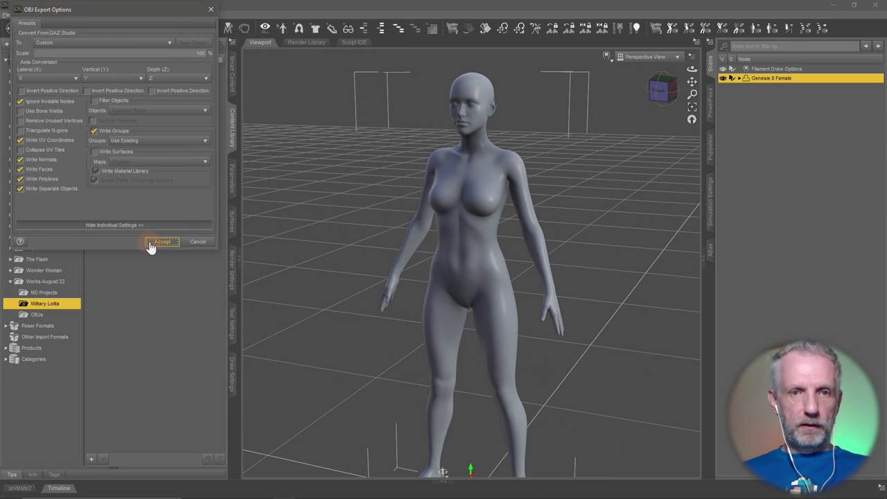
click(162, 244)
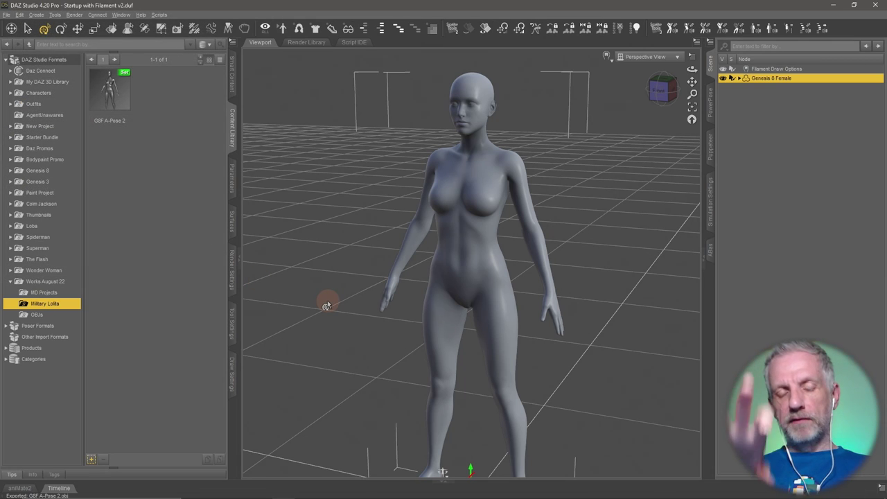
key(alt+Tab)
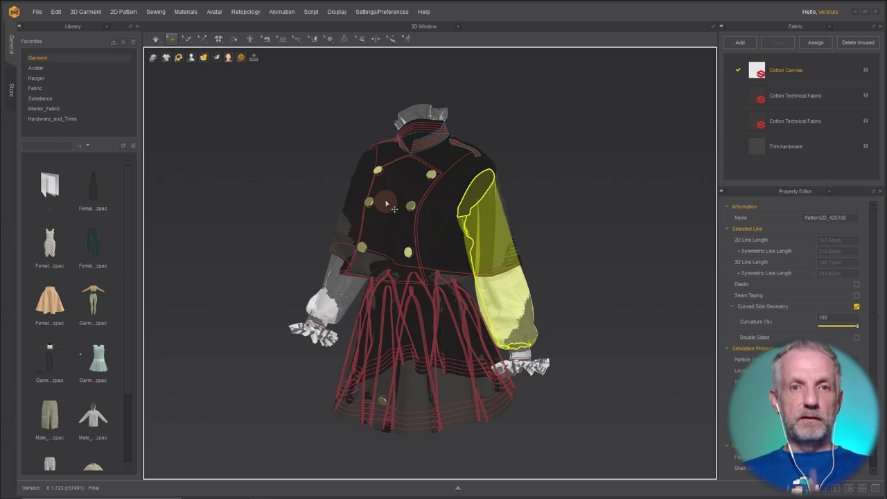
Add G8F A-Pose 2.obj to the scene as an avatar via File > Import (Add) > OBJ.
click(40, 13)
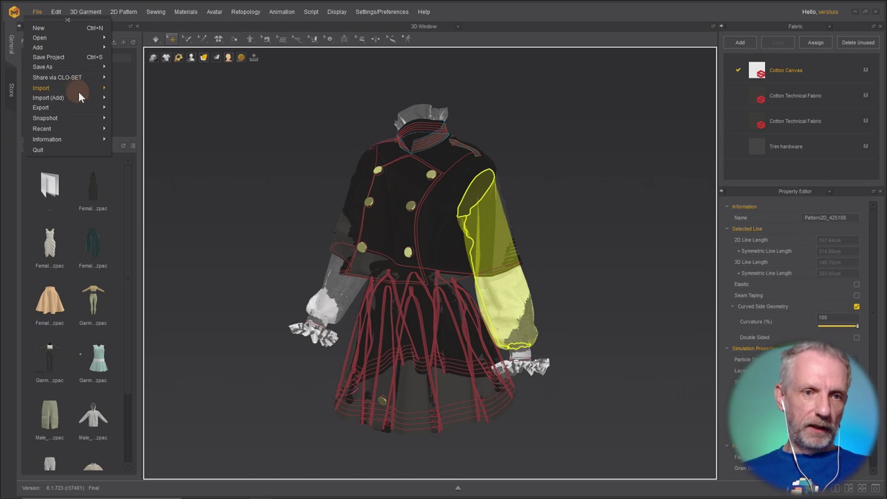
mouse_move(78, 99)
click(149, 107)
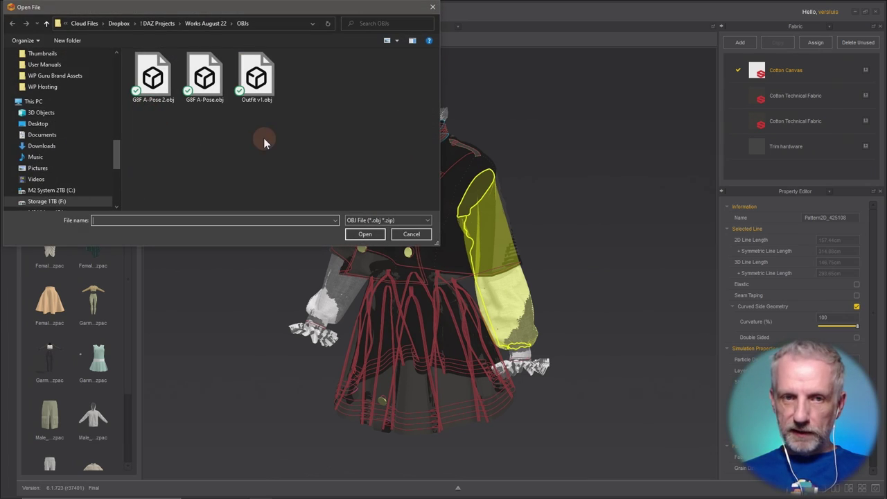
click(154, 76)
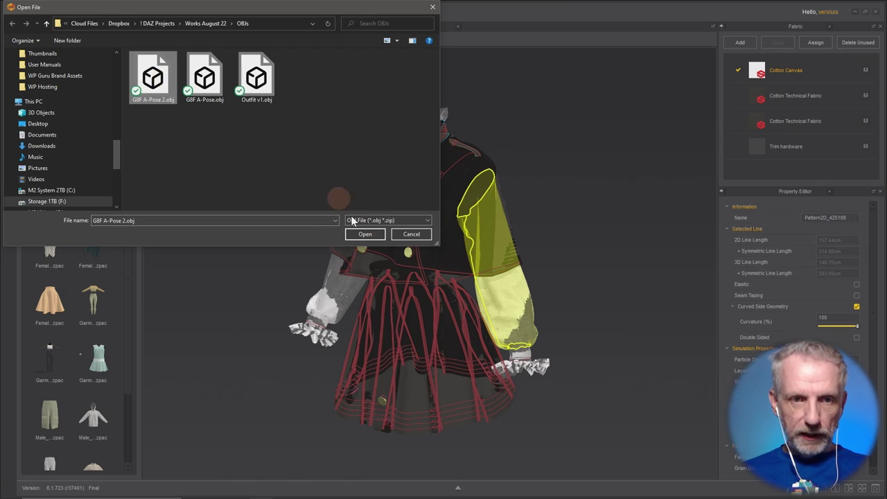
click(365, 234)
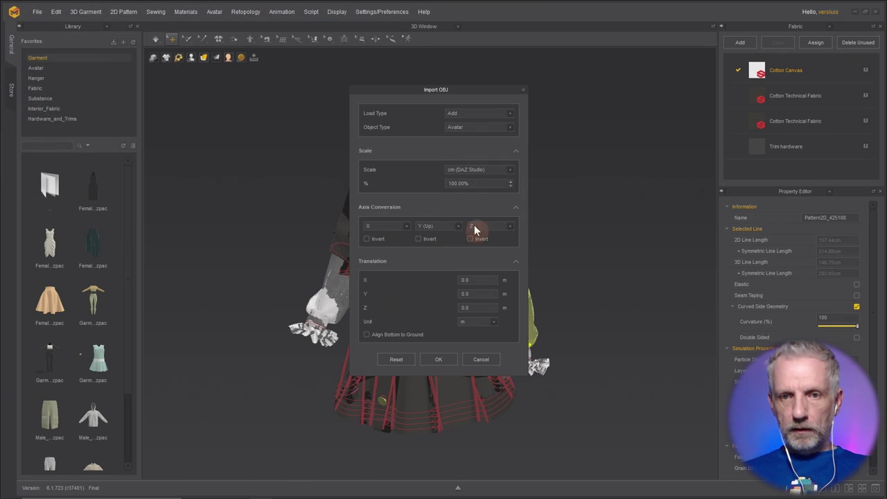
click(439, 360)
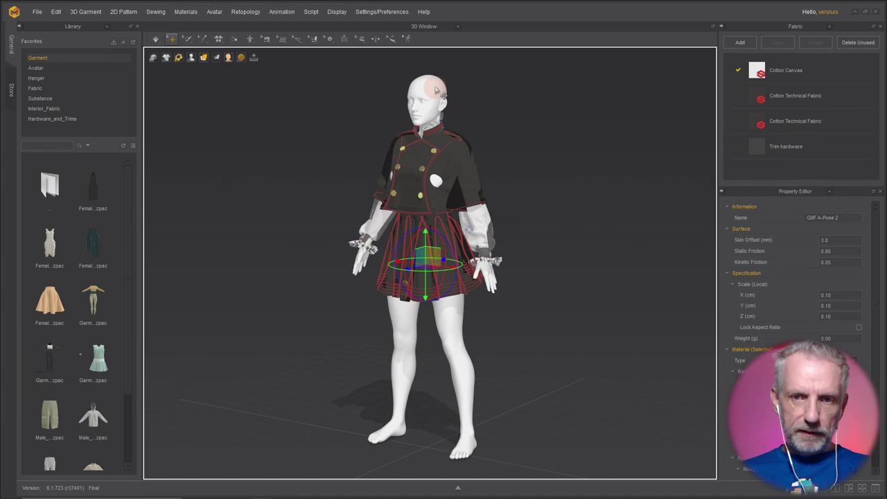
Select the whole avatar, colour it grey 666666 from the Color Palette, then deselect.
scroll(437, 90, up, 3)
scroll(439, 191, down, 2)
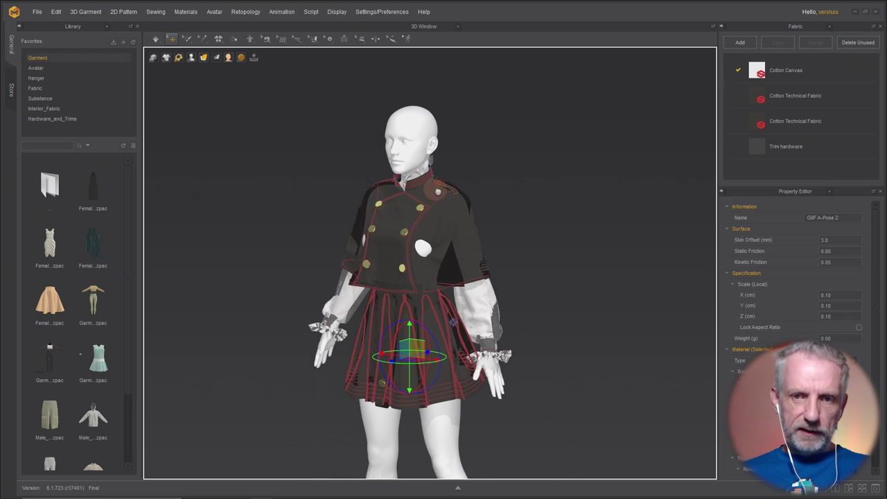
right_click(414, 138)
click(464, 147)
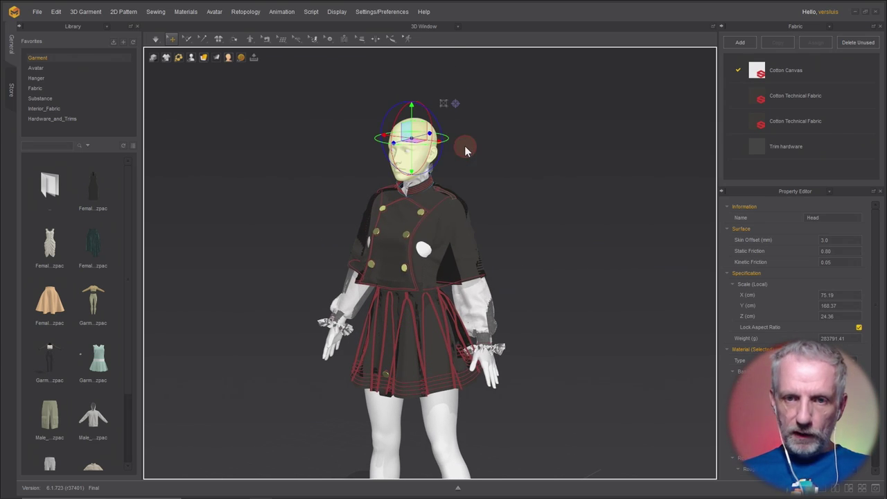
click(745, 452)
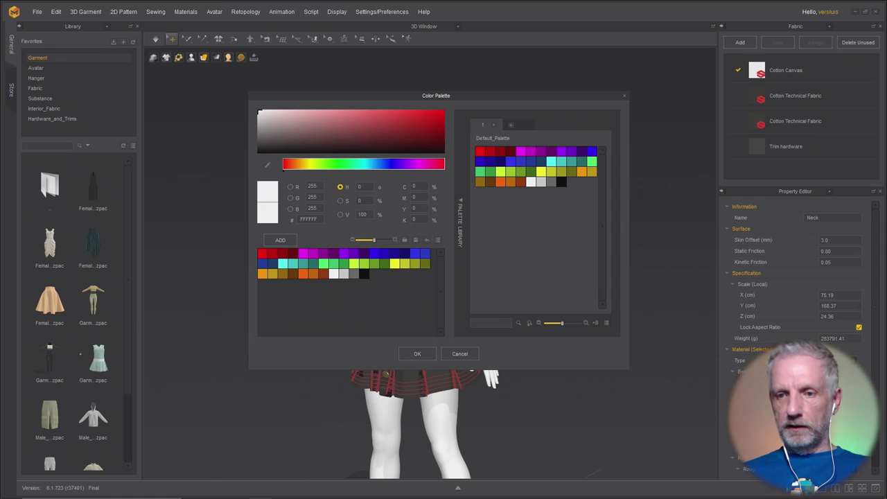
click(541, 182)
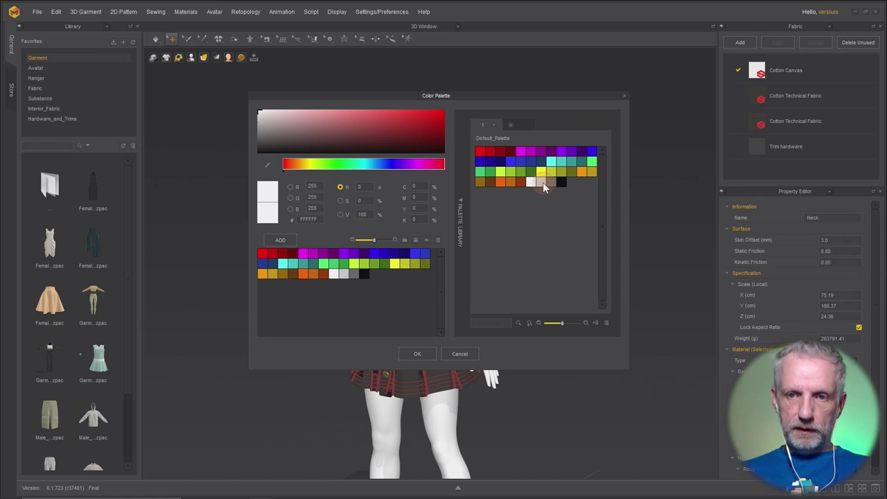
click(548, 183)
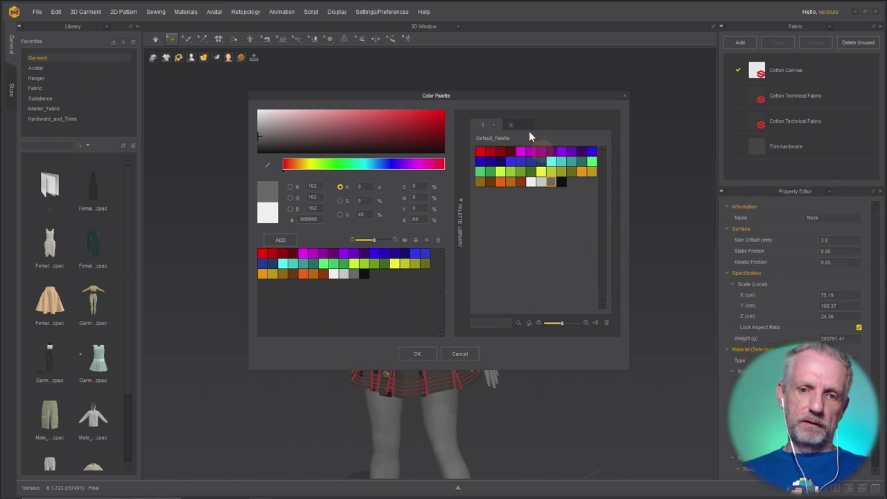
drag(539, 96, 683, 63)
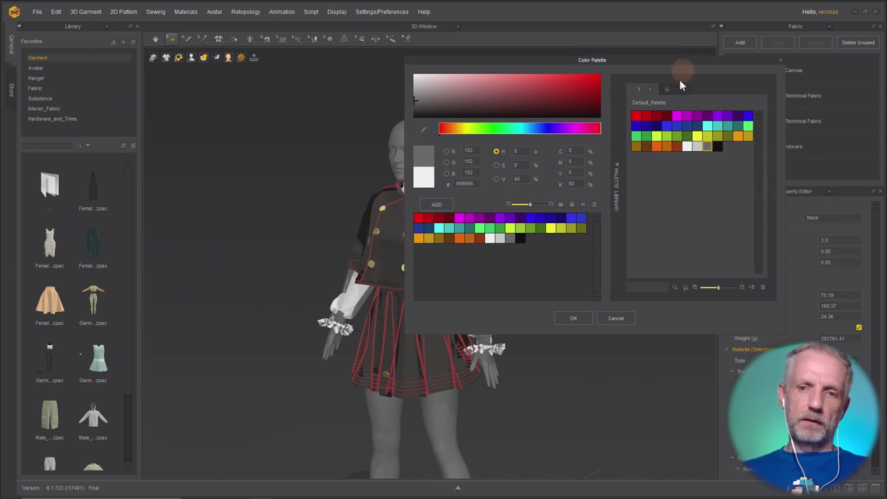
click(573, 318)
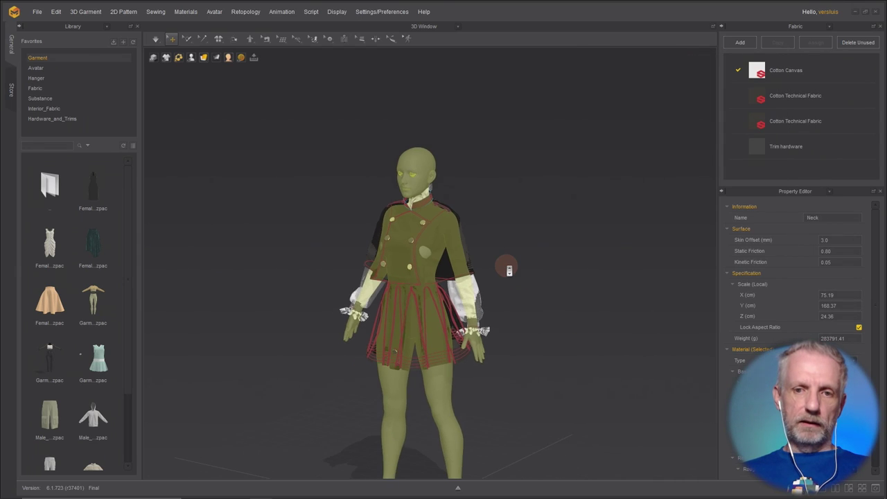
scroll(510, 270, up, 2)
scroll(509, 270, down, 1)
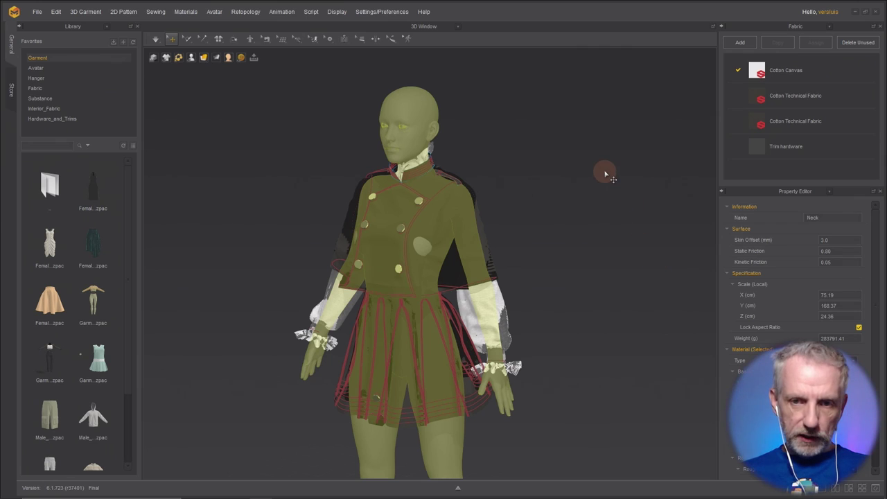
click(275, 158)
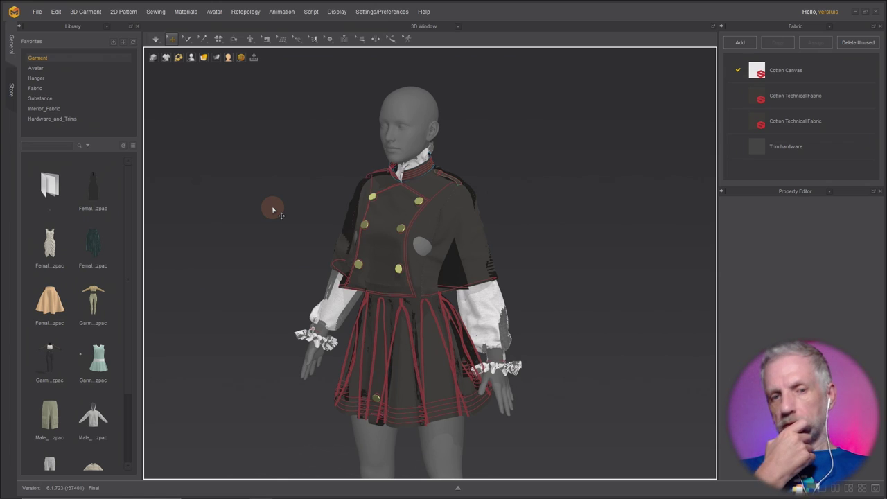
key(space)
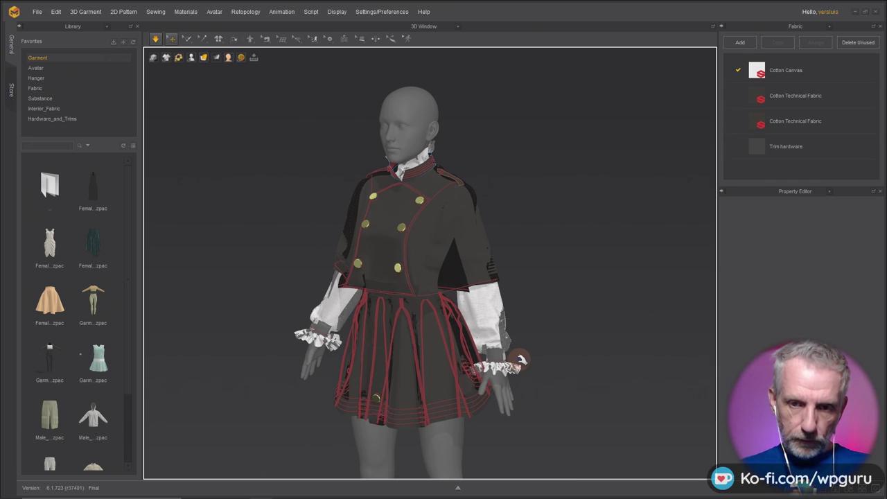
scroll(514, 357, down, 2)
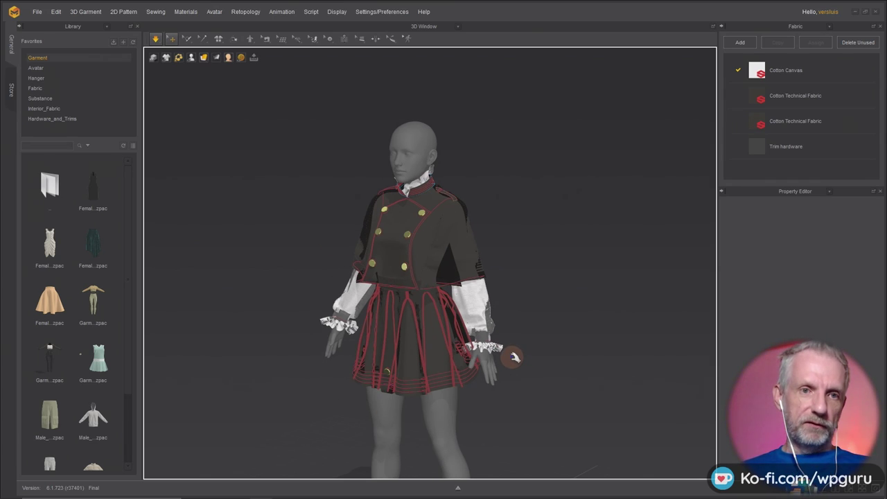
scroll(514, 357, up, 2)
scroll(537, 339, down, 2)
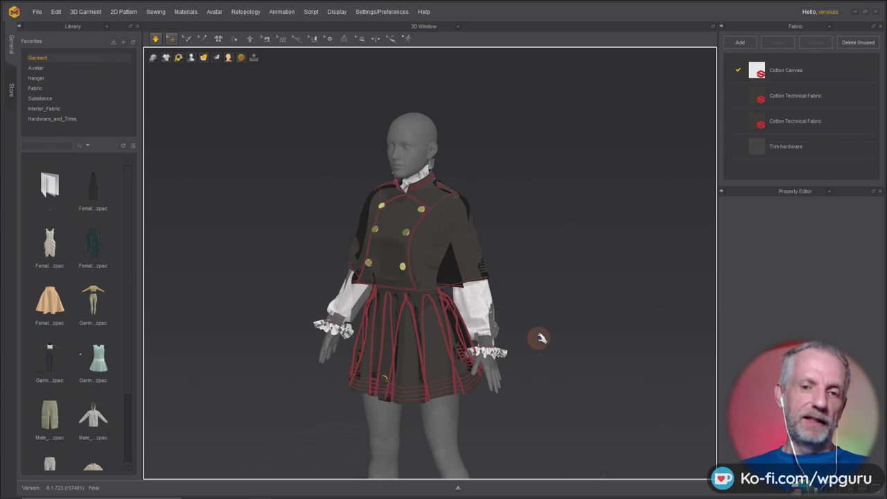
scroll(540, 338, down, 2)
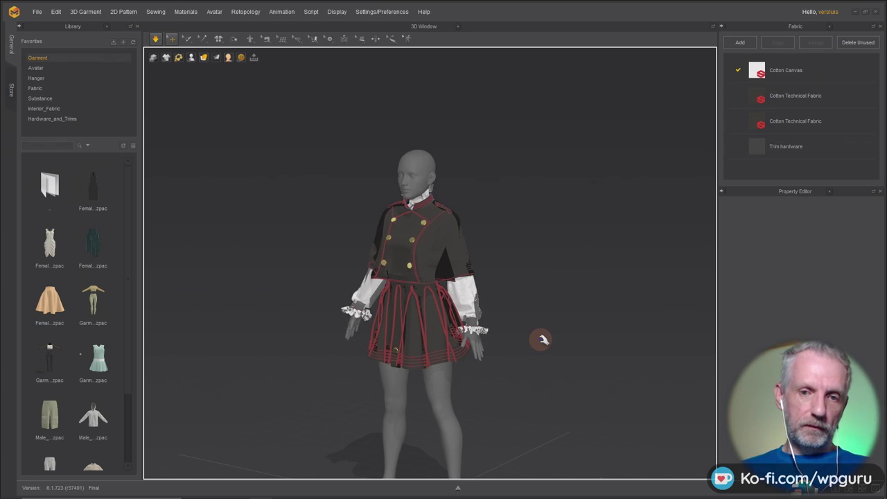
scroll(543, 340, up, 2)
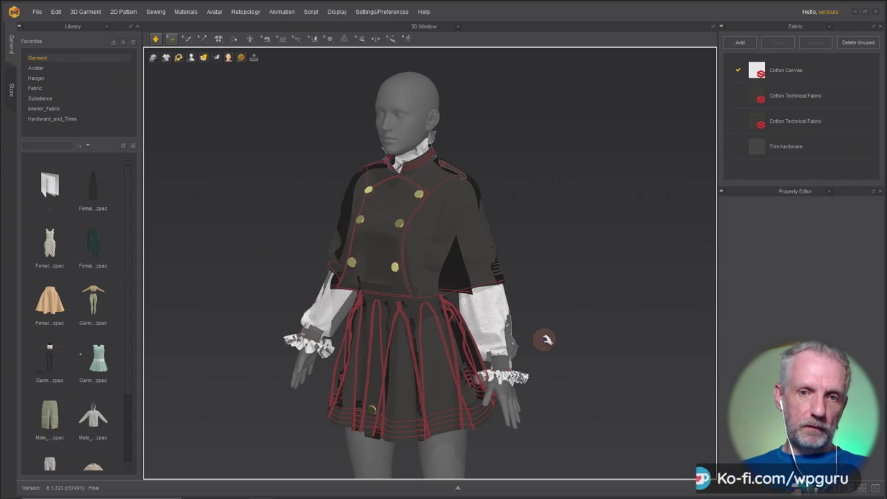
scroll(544, 340, up, 2)
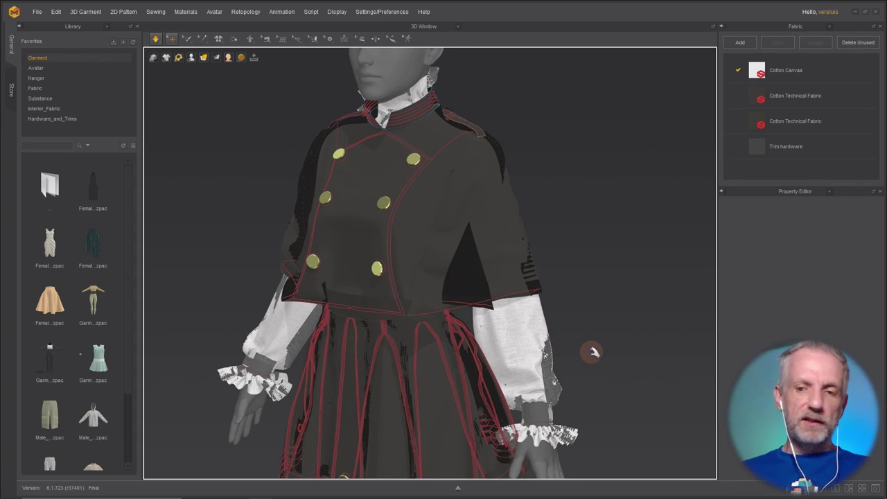
right_drag(544, 346, 588, 345)
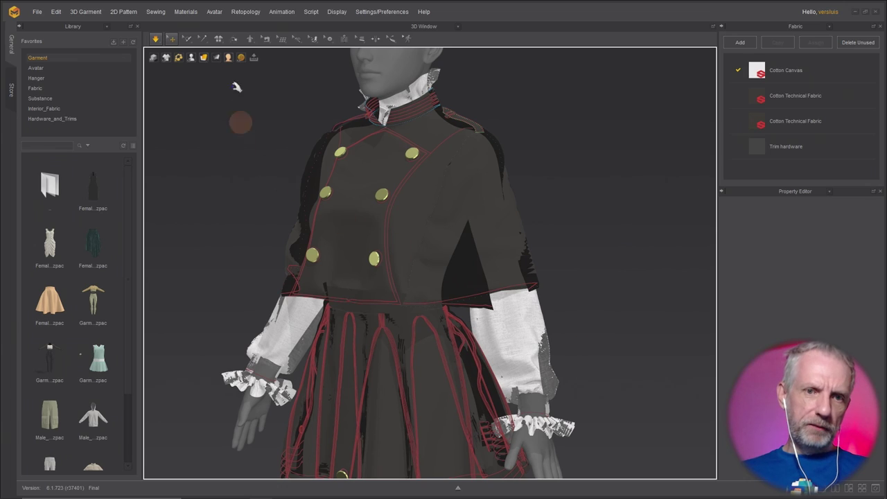
Switch simulation quality to Fast (GPU) and simulate the outfit onto the avatar.
click(156, 44)
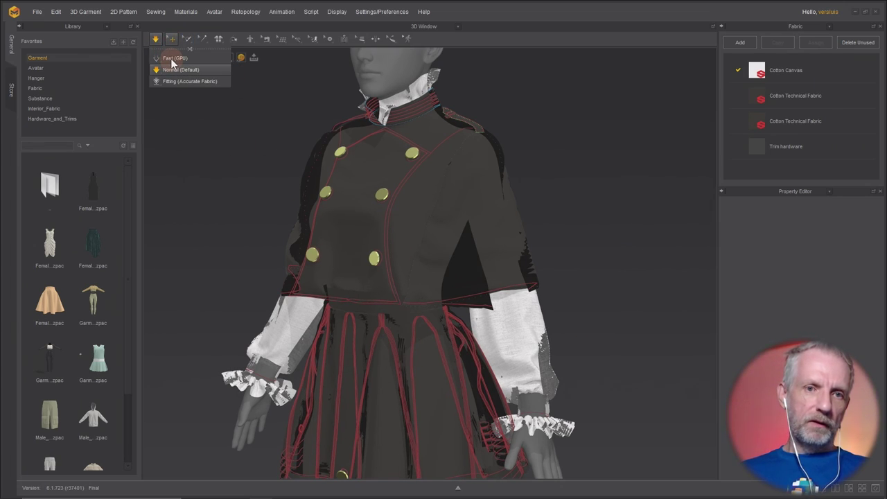
click(172, 60)
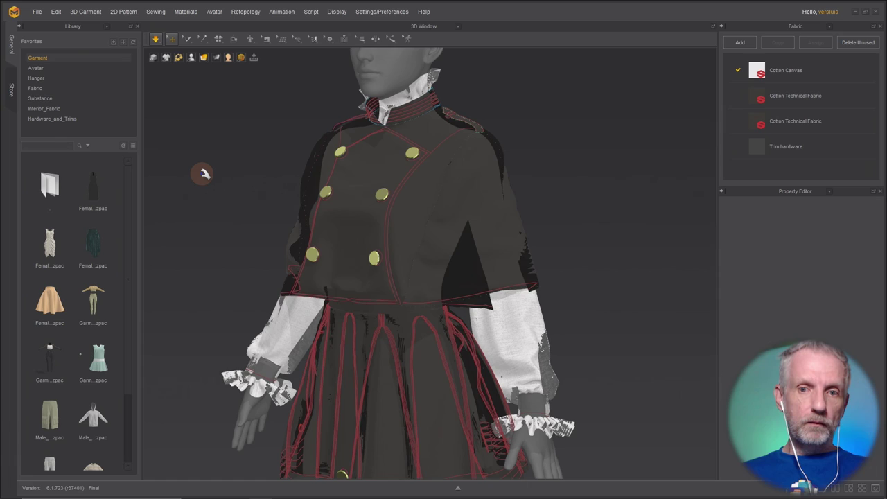
key(space)
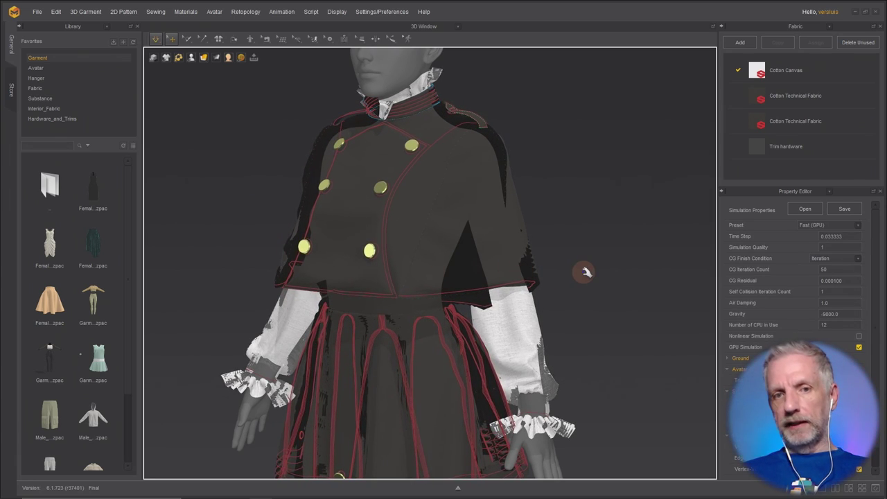
mouse_move(586, 273)
right_down()
mouse_move(549, 282)
mouse_move(463, 263)
mouse_move(610, 261)
mouse_move(517, 279)
mouse_move(628, 271)
mouse_move(592, 275)
right_up()
scroll(592, 265, down, 5)
Select the right sleeve pattern and rotate the view slightly around the garment.
click(506, 340)
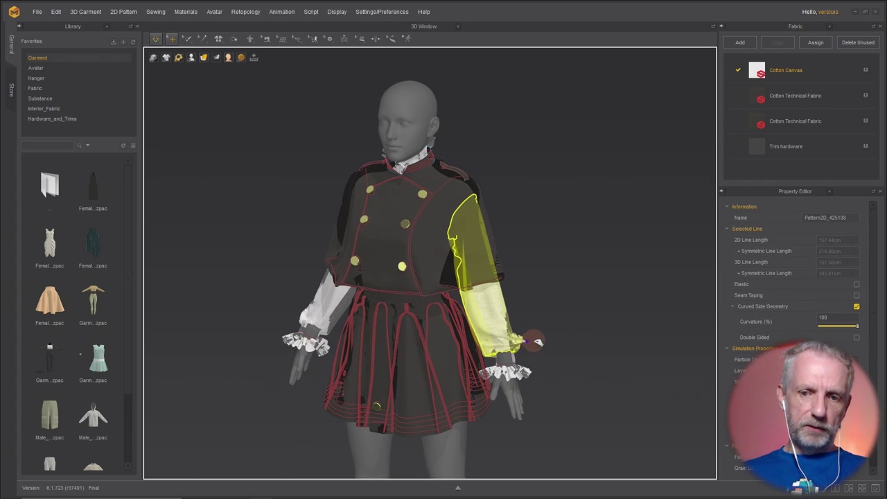
scroll(544, 319, up, 3)
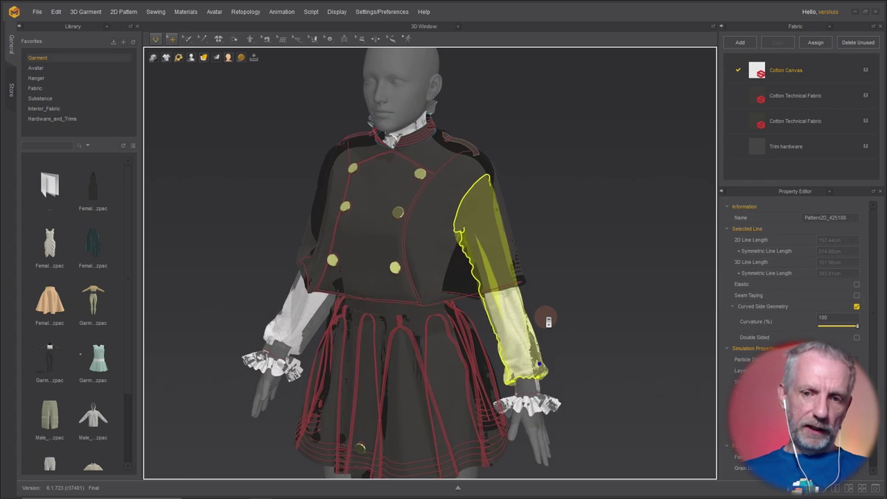
right_drag(580, 310, 543, 307)
scroll(573, 303, down, 4)
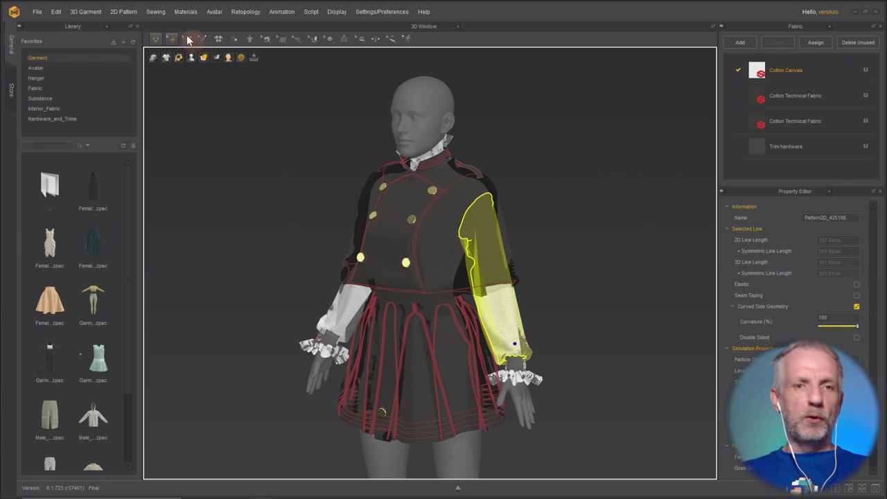
Import the G8F A-Pose.obj file through File > Import > OBJ.
click(39, 12)
mouse_move(56, 12)
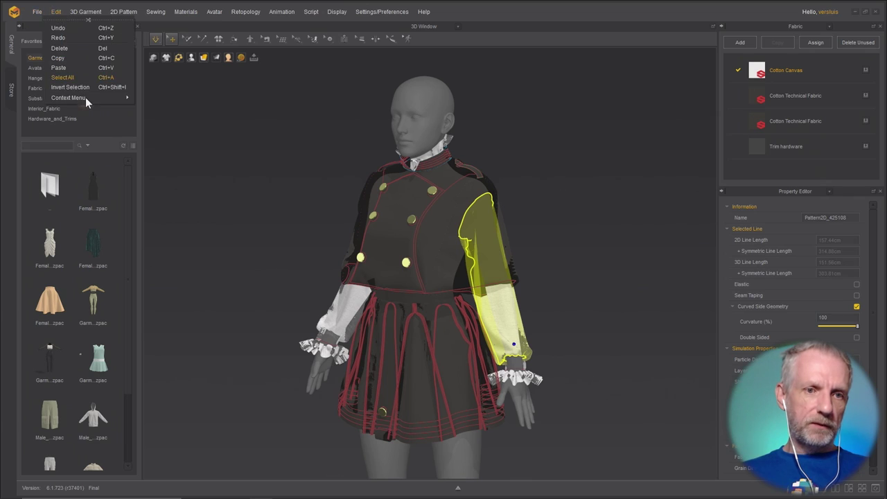
mouse_move(50, 86)
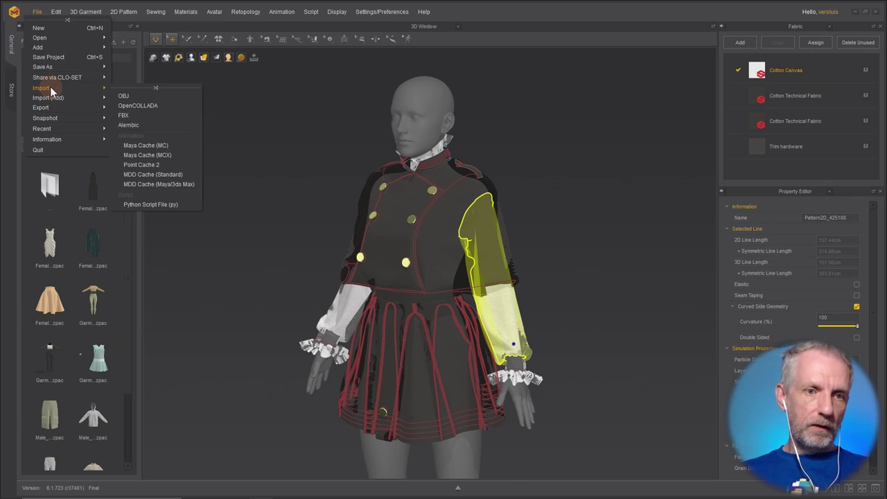
click(133, 97)
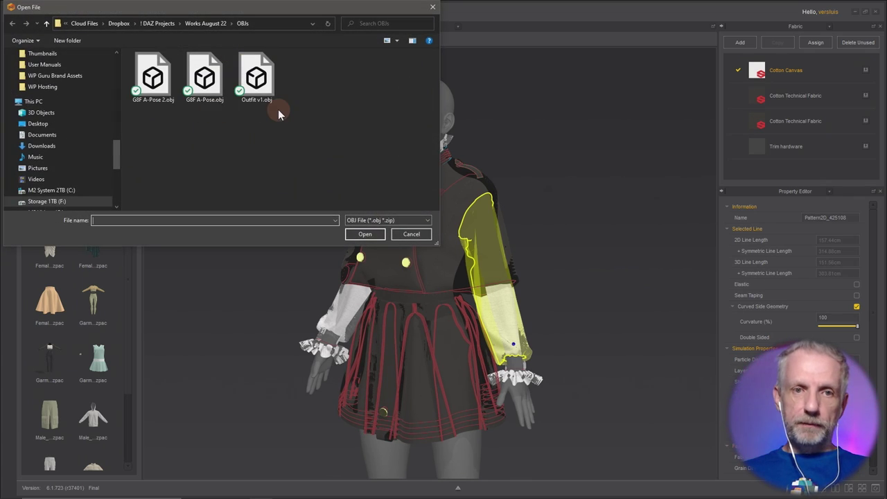
click(215, 87)
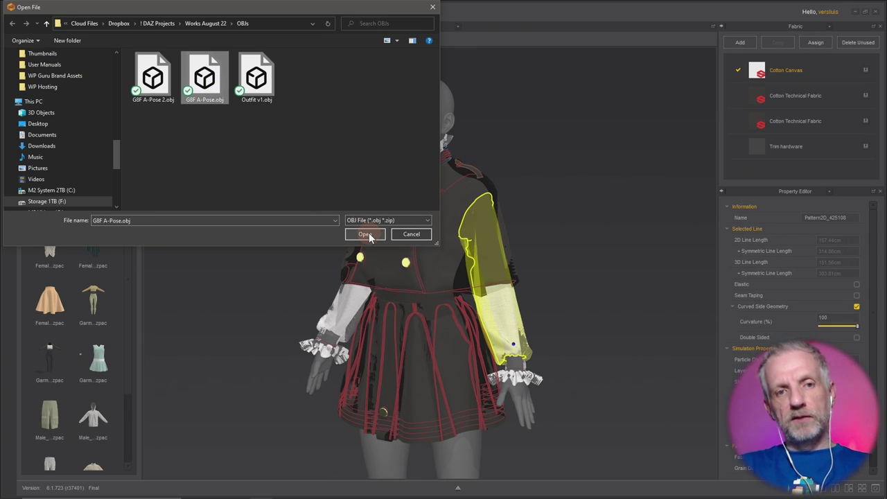
click(365, 234)
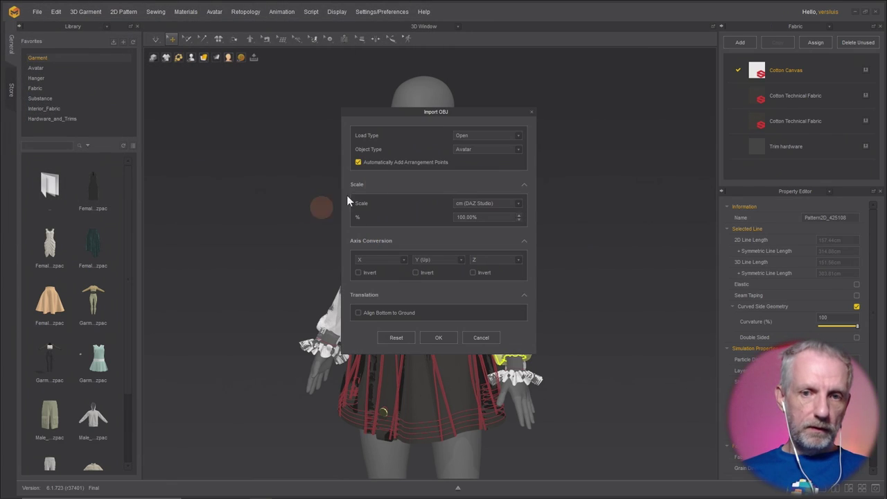
Set Load Type to Add and Object Type to Morph Target, then confirm the morph.
click(492, 139)
click(496, 136)
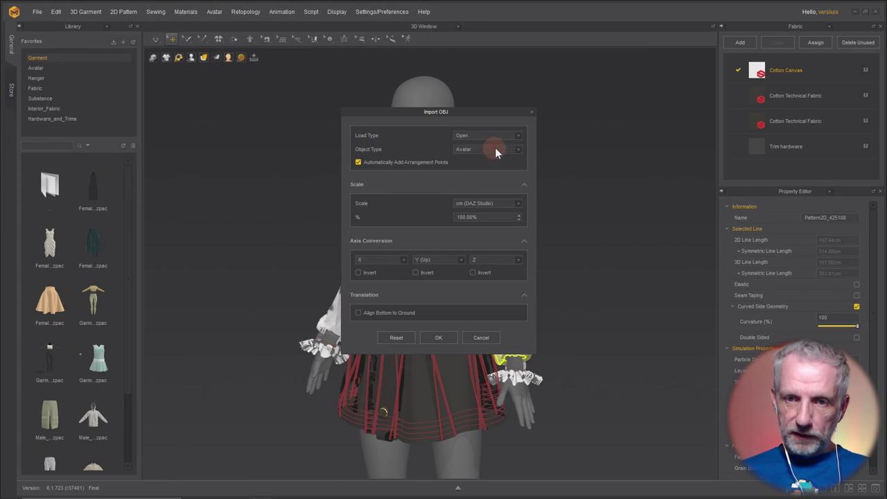
click(504, 135)
click(485, 146)
click(492, 149)
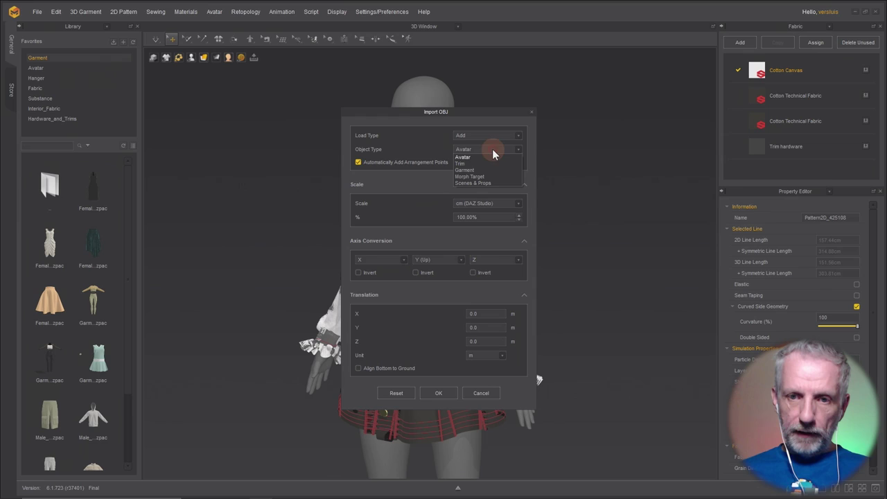
click(488, 176)
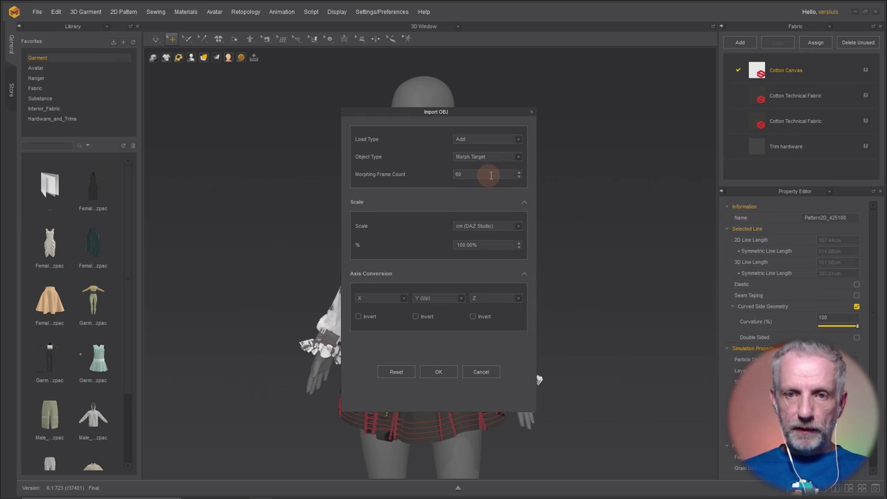
click(440, 372)
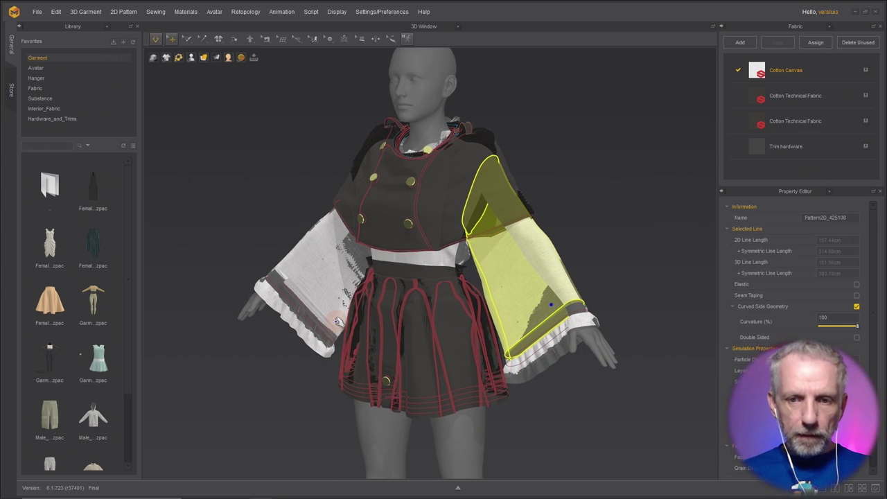
right_drag(336, 328, 395, 331)
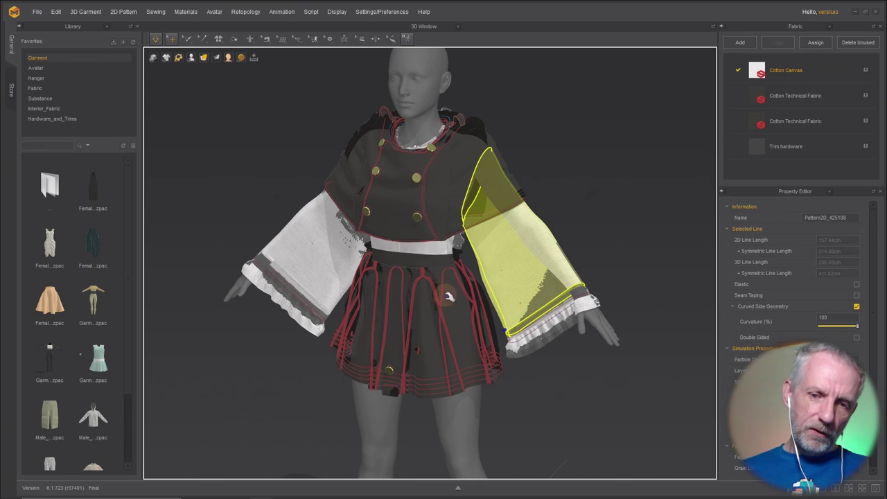
right_drag(450, 305, 420, 302)
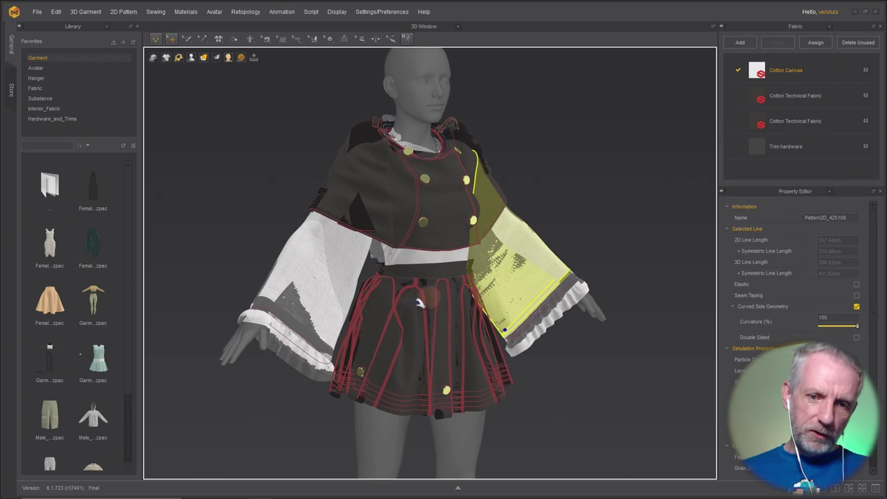
click(330, 332)
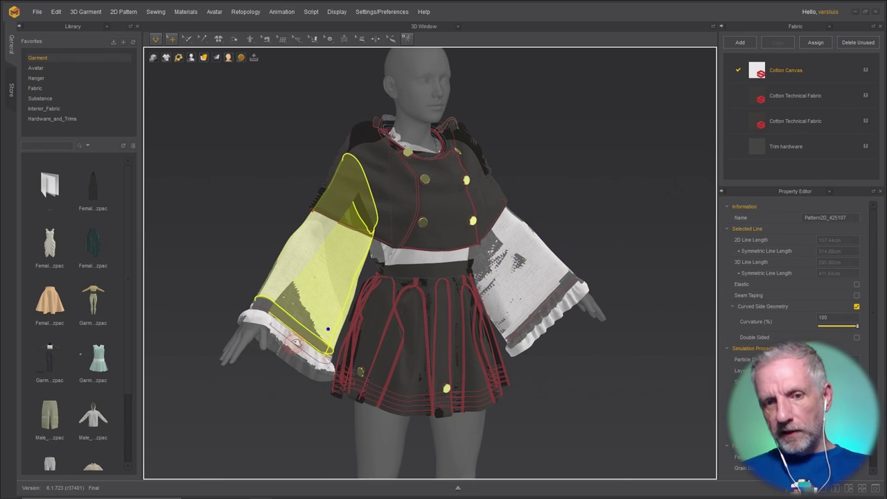
click(294, 342)
mouse_move(294, 342)
right_down()
mouse_move(344, 279)
mouse_move(417, 277)
mouse_move(492, 292)
mouse_move(590, 327)
mouse_move(568, 337)
mouse_move(291, 344)
right_up()
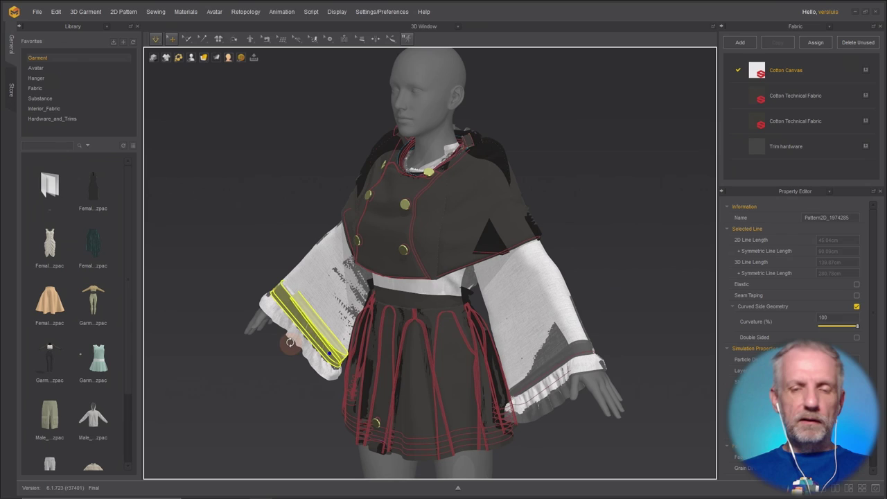
Simulate the outfit at Normal (Default) quality, viewing it frontally and from three-quarter above.
click(155, 42)
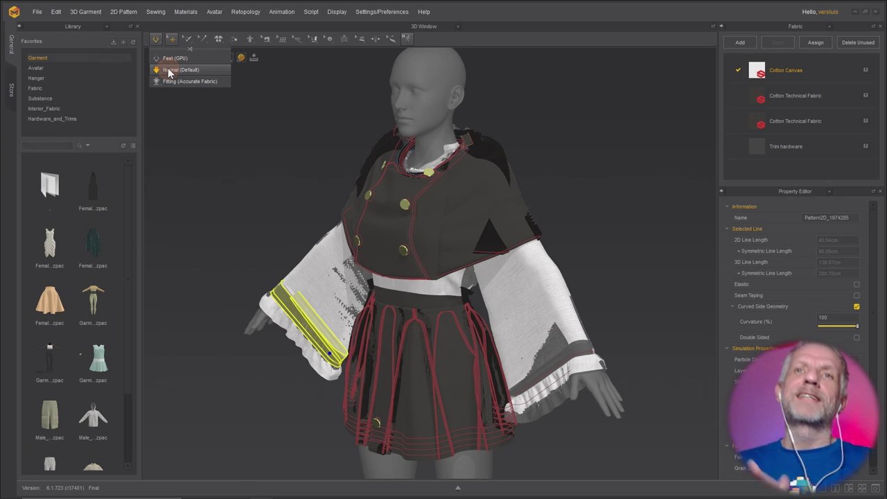
click(168, 72)
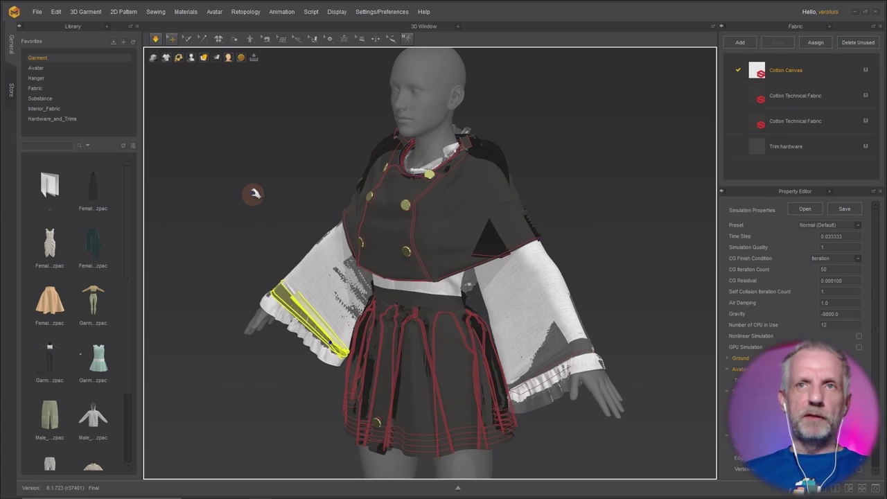
right_drag(350, 208, 326, 227)
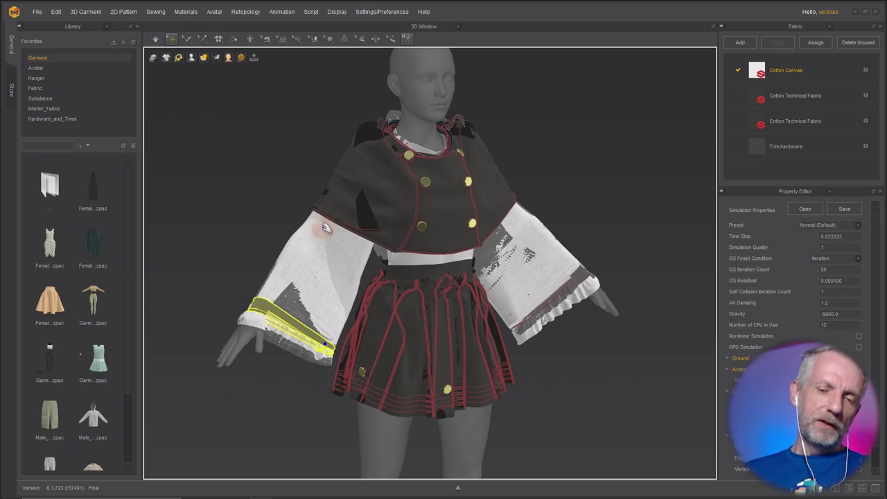
key(space)
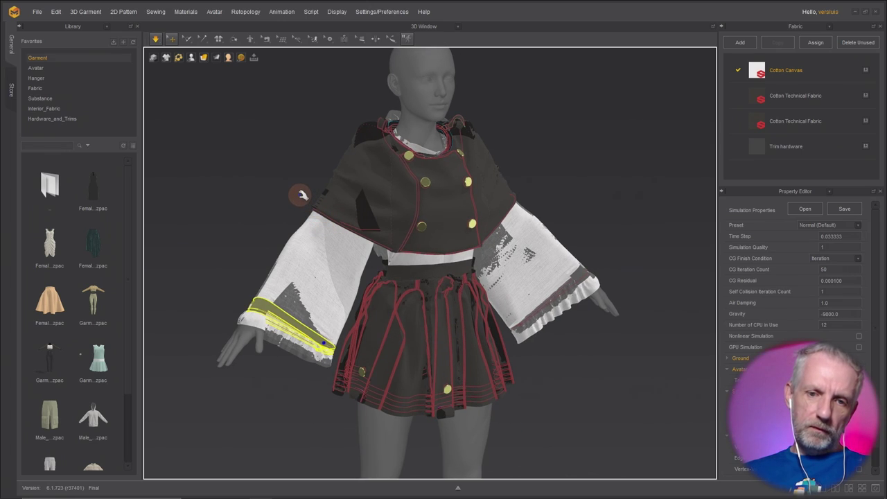
key(2)
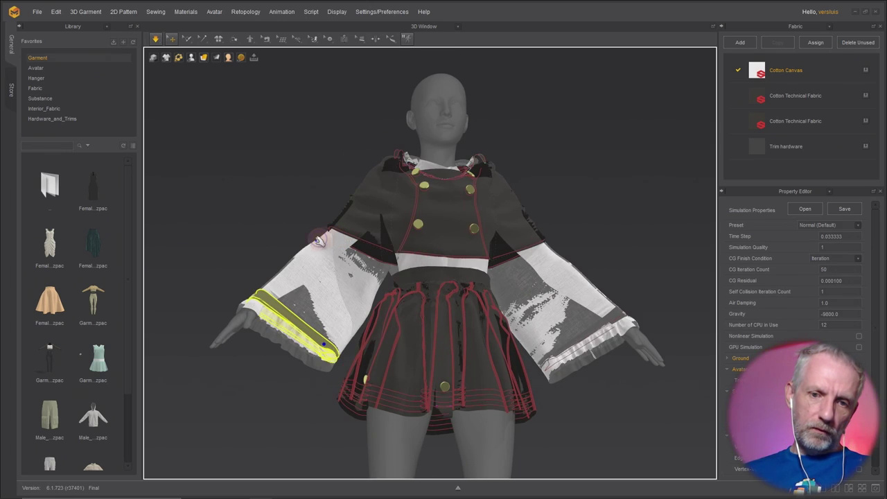
right_drag(319, 261, 300, 273)
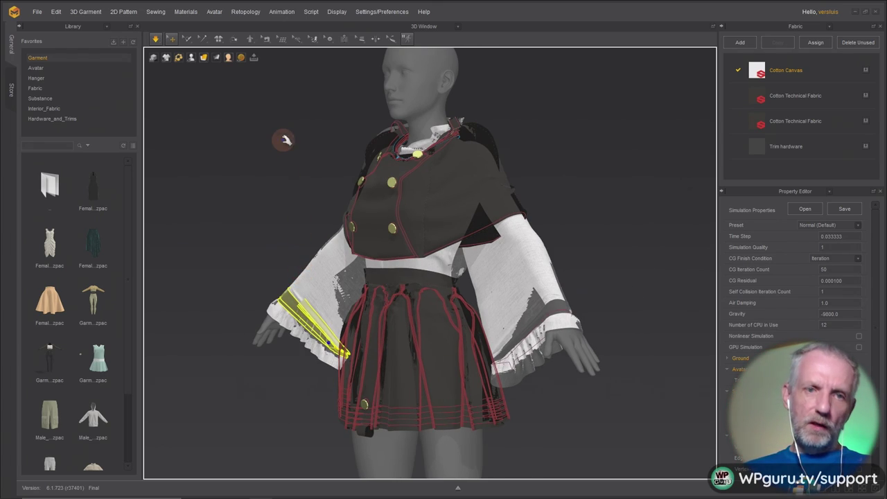
Turn the simulation off, deselect everything, and minimize Marvelous Designer.
click(157, 39)
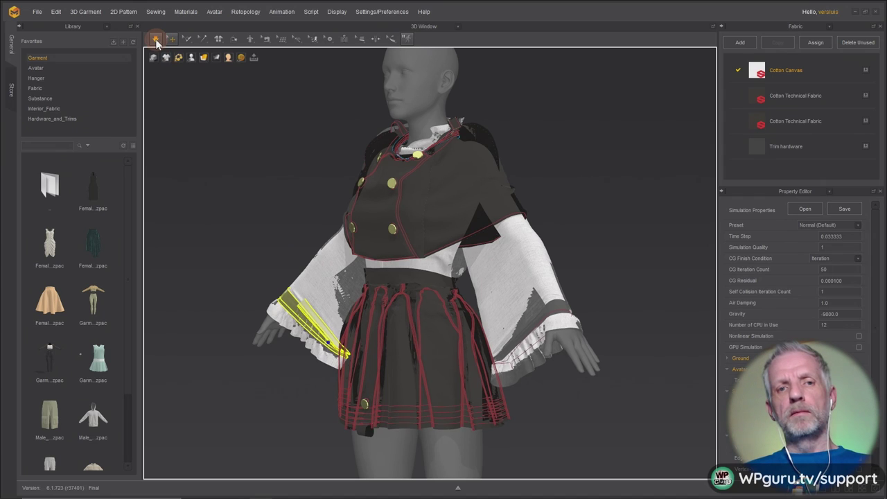
click(244, 134)
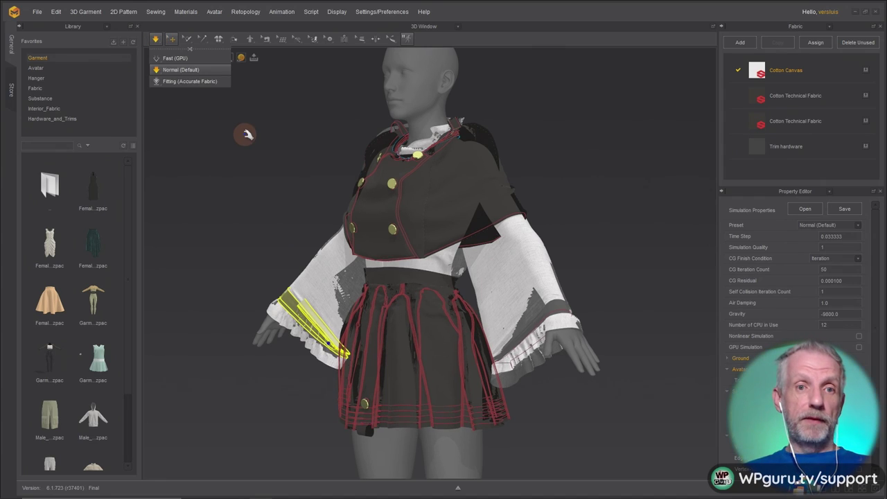
click(178, 58)
click(268, 144)
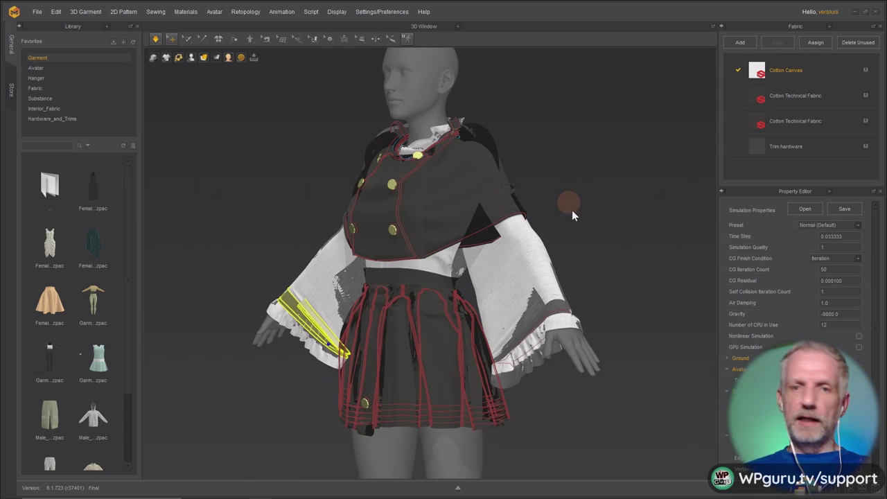
click(876, 13)
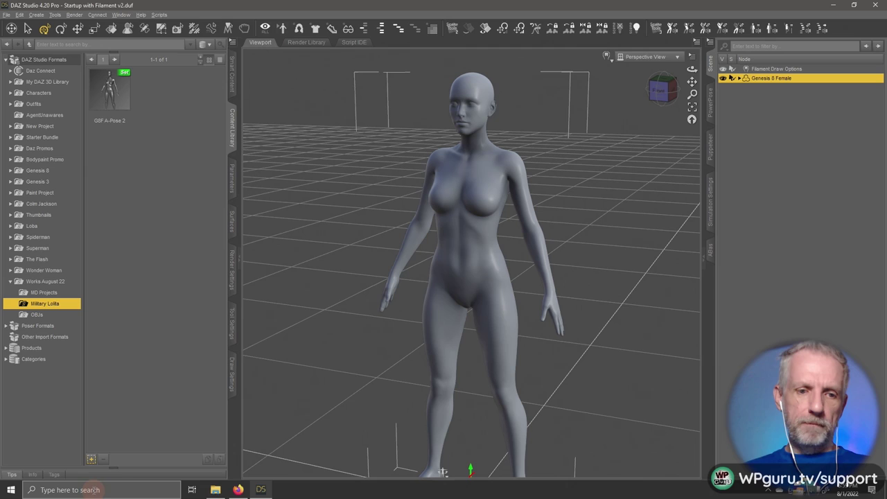
Launch Marvelous Designer 10 from the Start menu and log in.
click(12, 489)
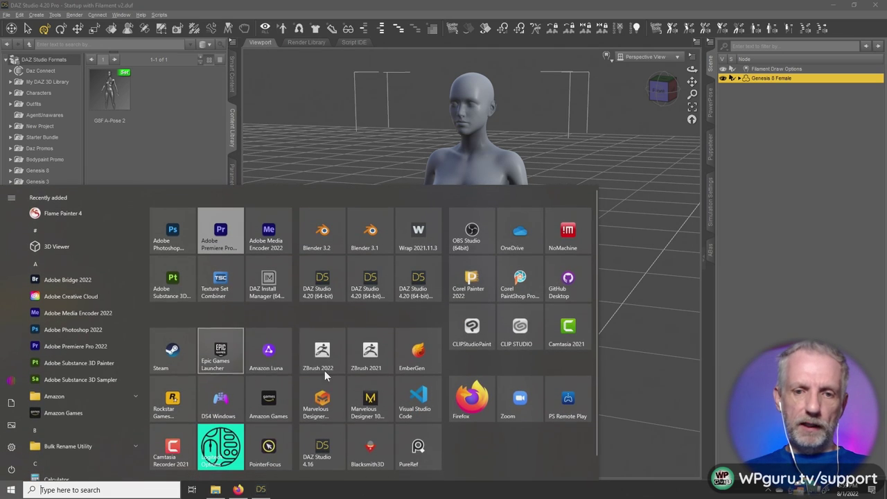
click(370, 400)
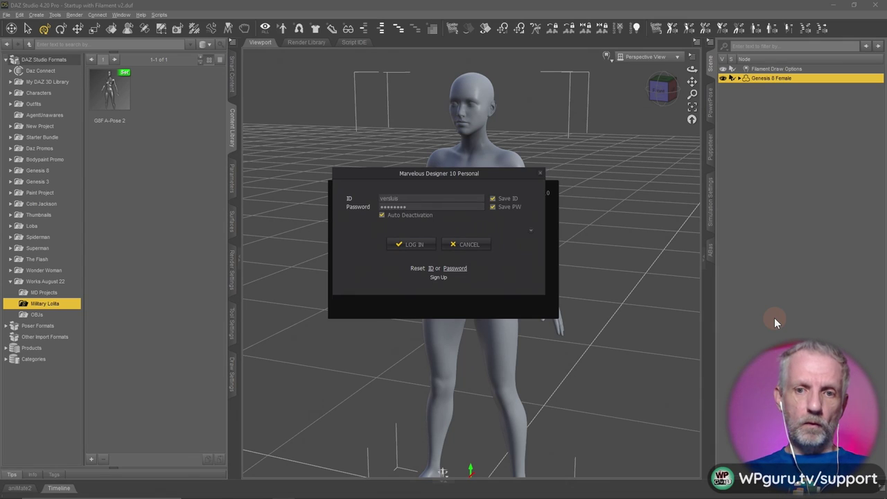
click(411, 245)
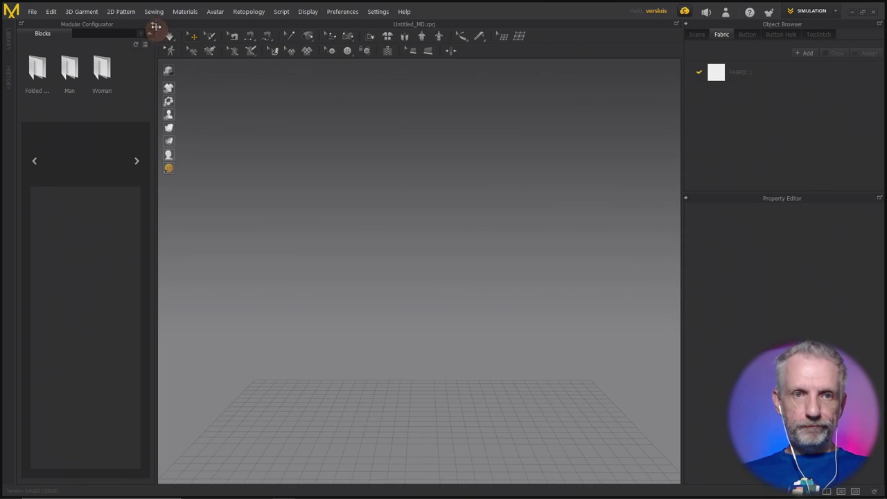
Collapse the Modular Configurator and open Final.zprj from the Project folder.
click(152, 25)
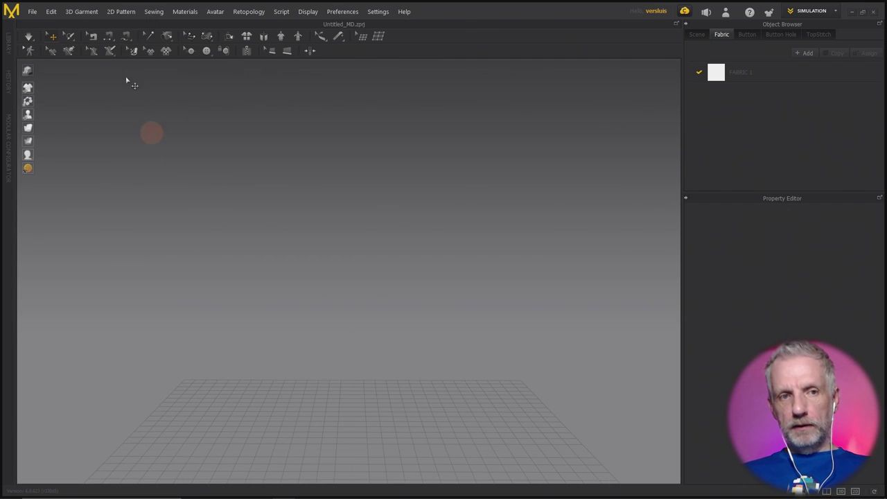
click(30, 12)
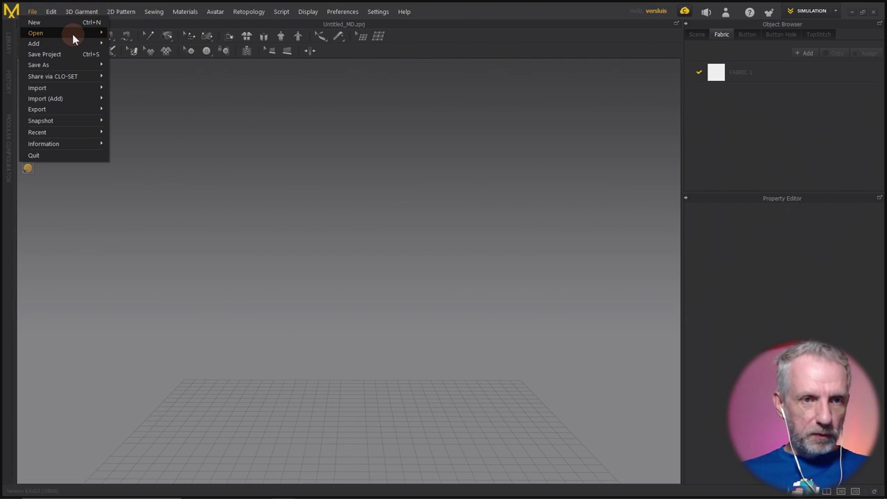
mouse_move(72, 34)
click(143, 36)
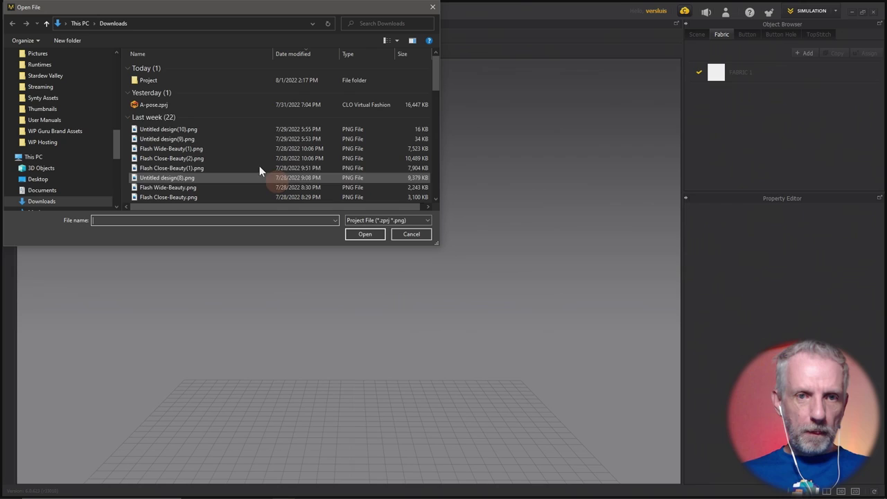
double_click(182, 80)
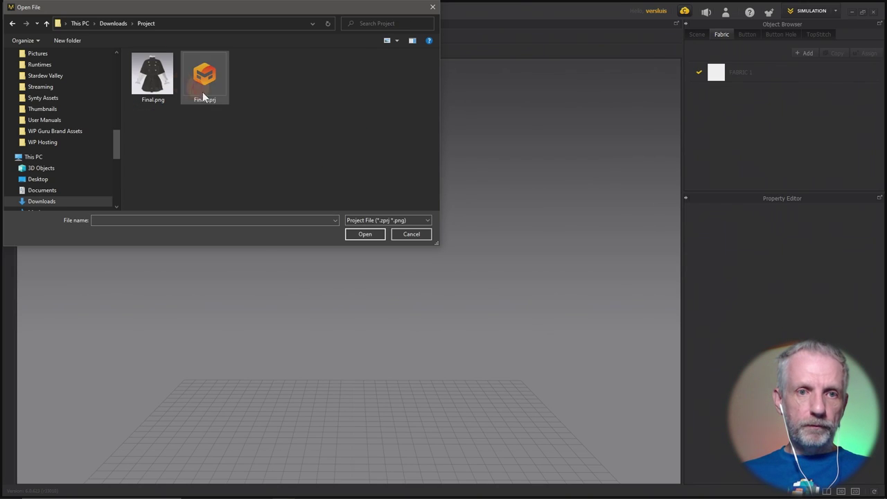
click(204, 84)
click(369, 232)
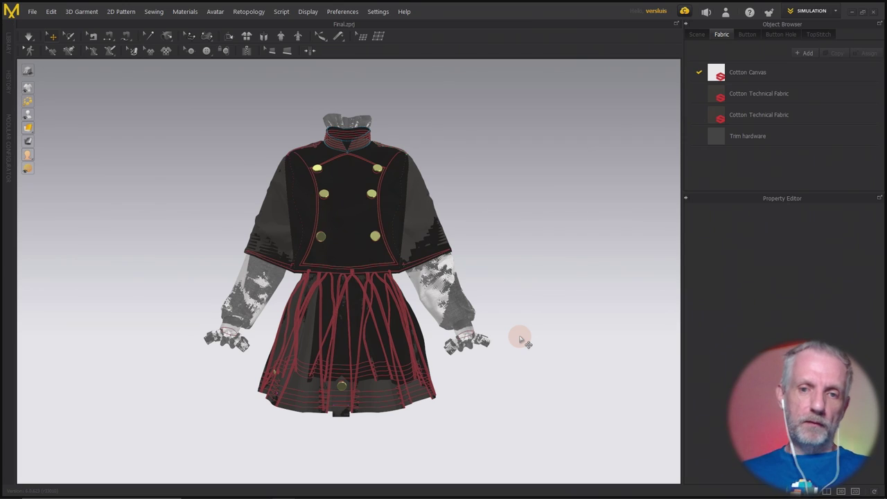
Set the 3D background to the bg.png picture fill via Display > Format 3D Background.
right_drag(515, 312, 463, 316)
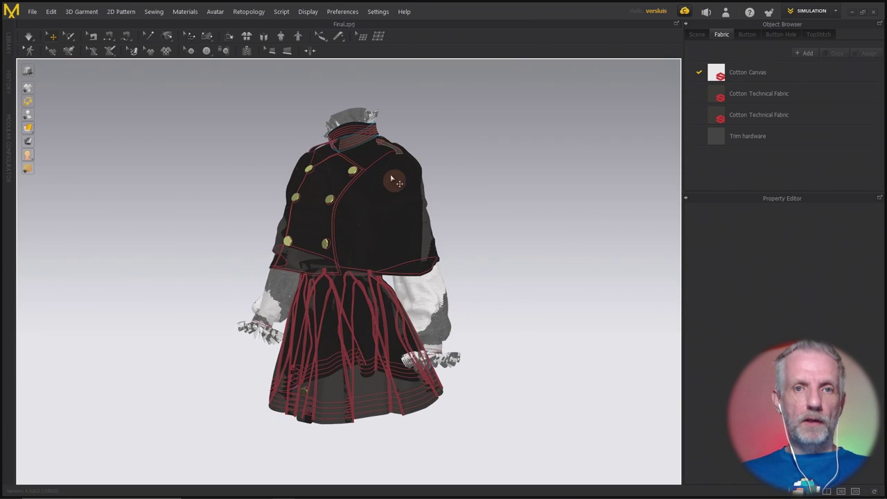
click(342, 11)
mouse_move(307, 12)
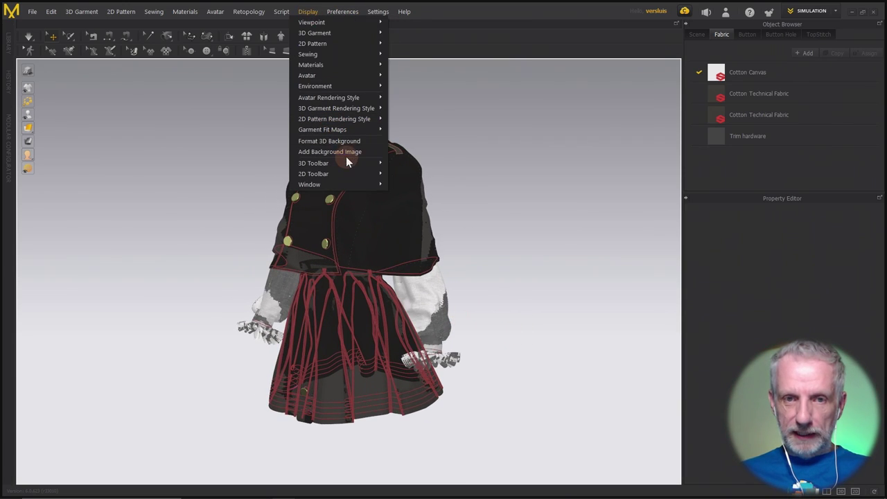
click(365, 142)
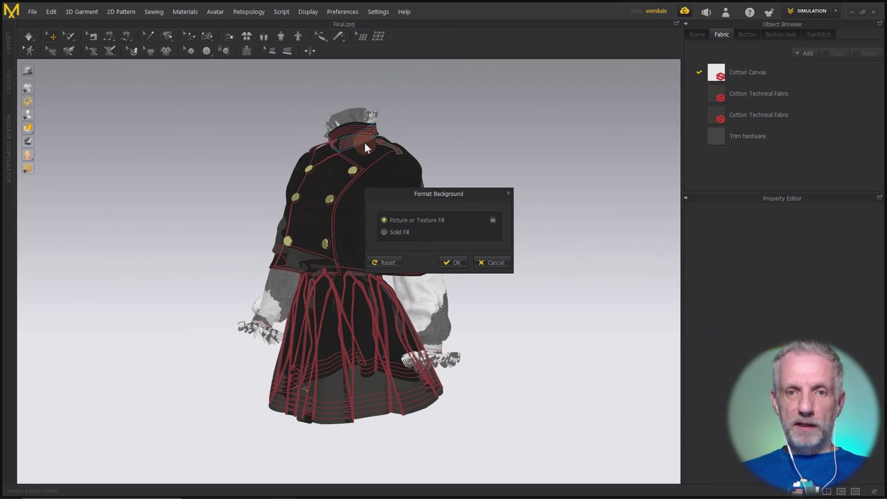
click(495, 219)
click(138, 68)
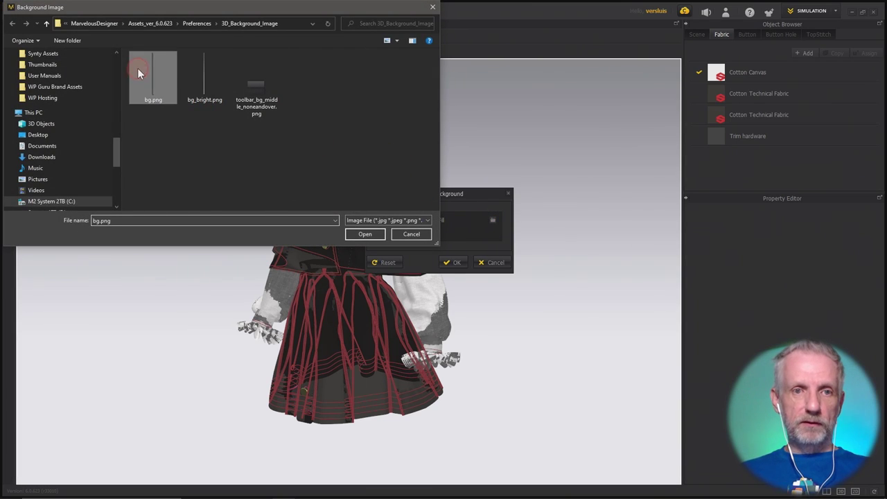
click(362, 235)
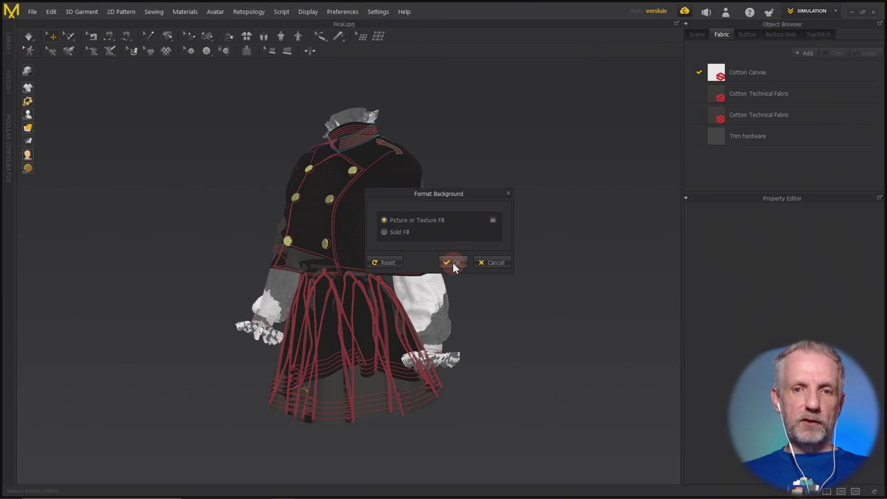
click(453, 263)
click(87, 33)
Add G8F A-Pose 2.obj as an avatar with translation units set to centimetres.
click(30, 14)
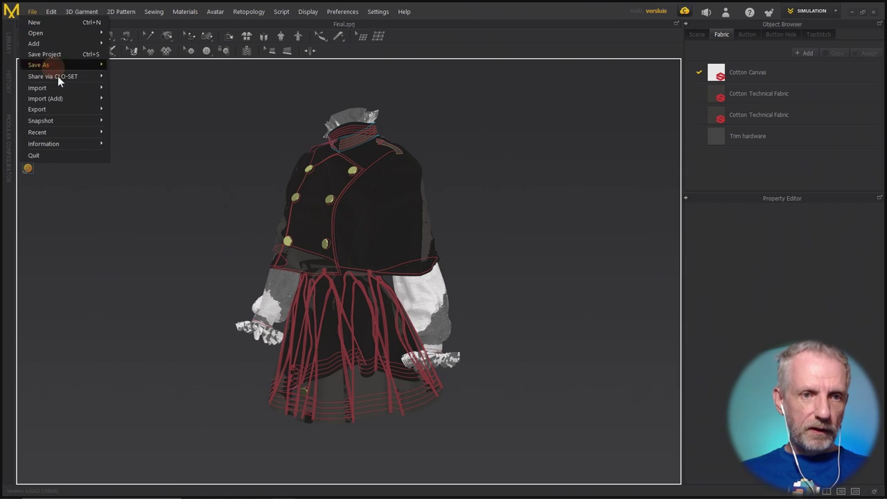
click(145, 101)
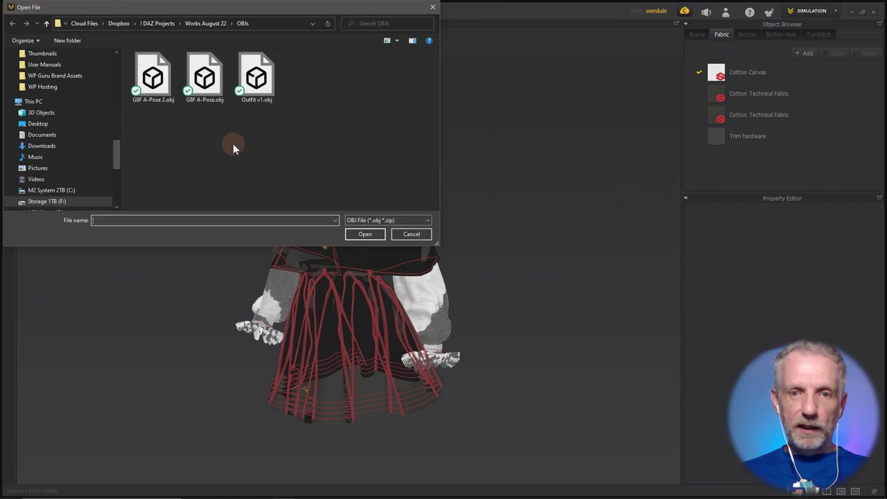
click(154, 76)
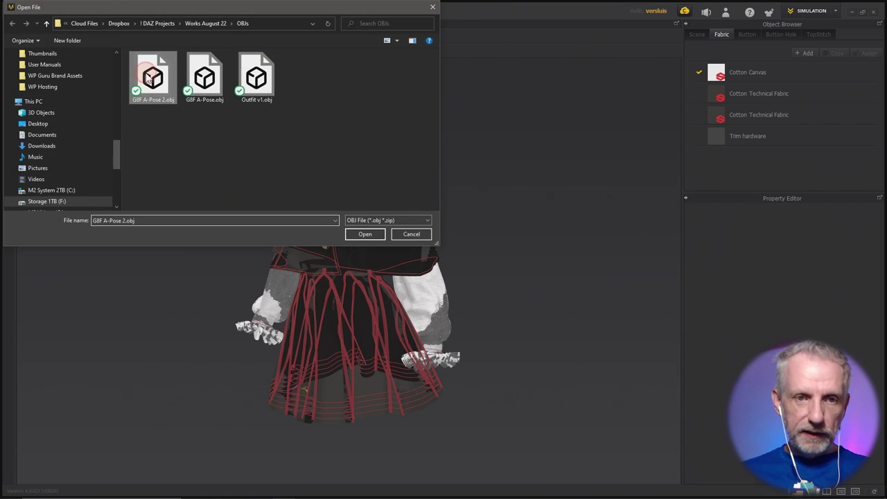
click(375, 233)
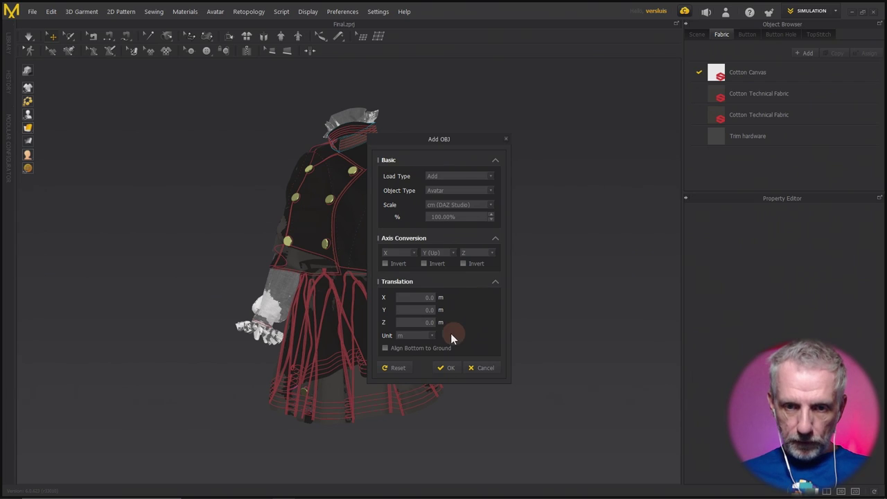
click(415, 336)
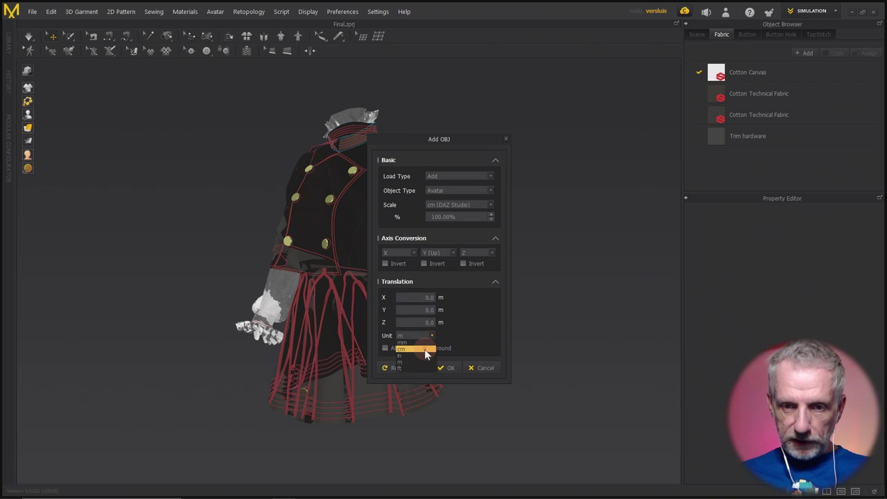
click(421, 348)
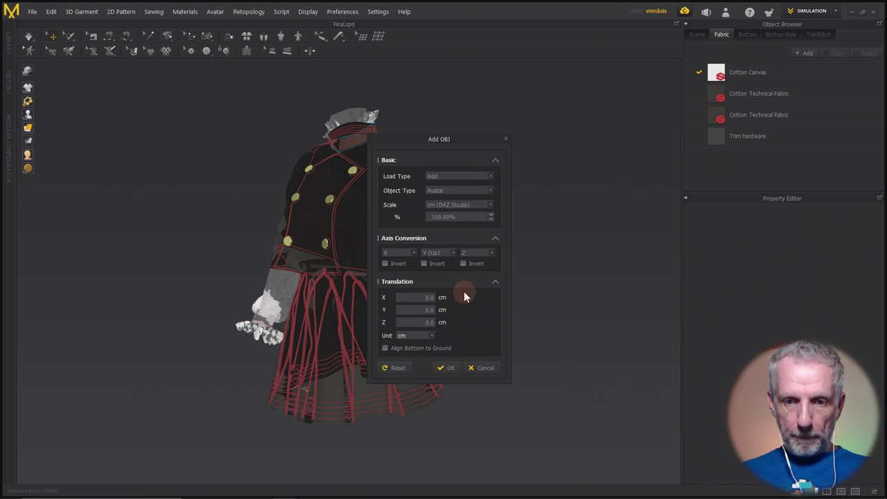
click(459, 368)
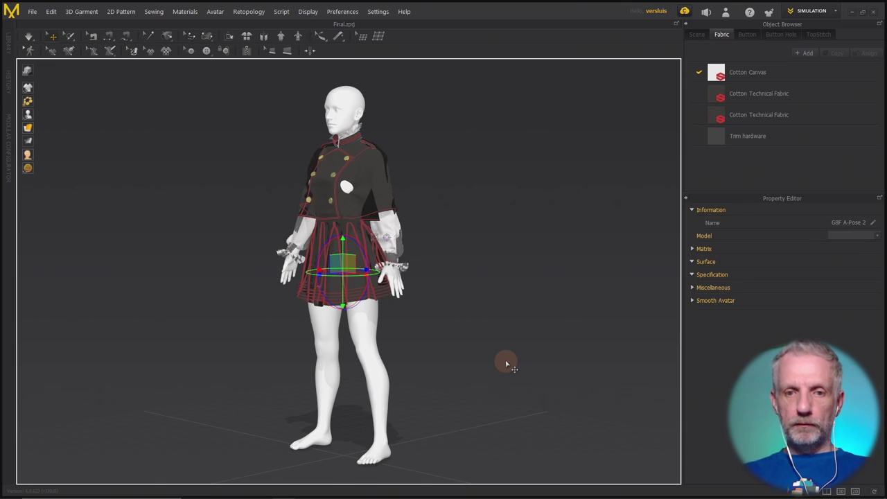
Select the avatar mesh and colour it mid grey 666666.
scroll(397, 250, down, 3)
scroll(397, 250, up, 6)
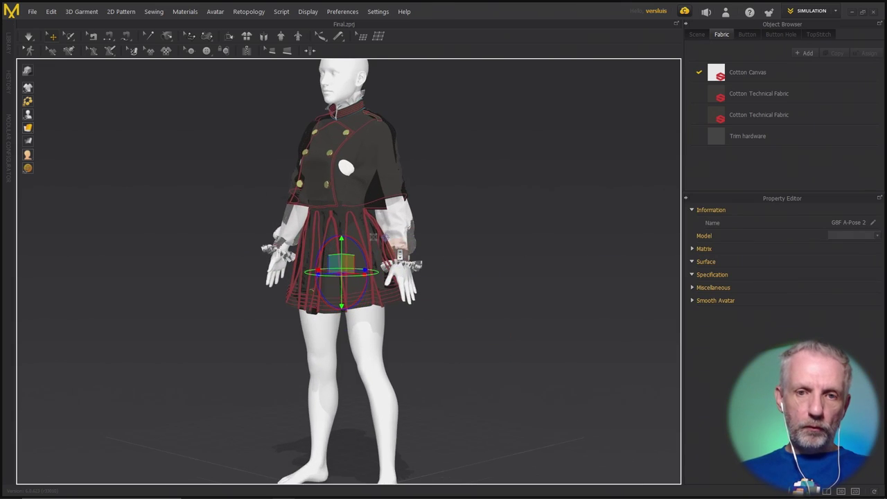
right_drag(397, 251, 394, 303)
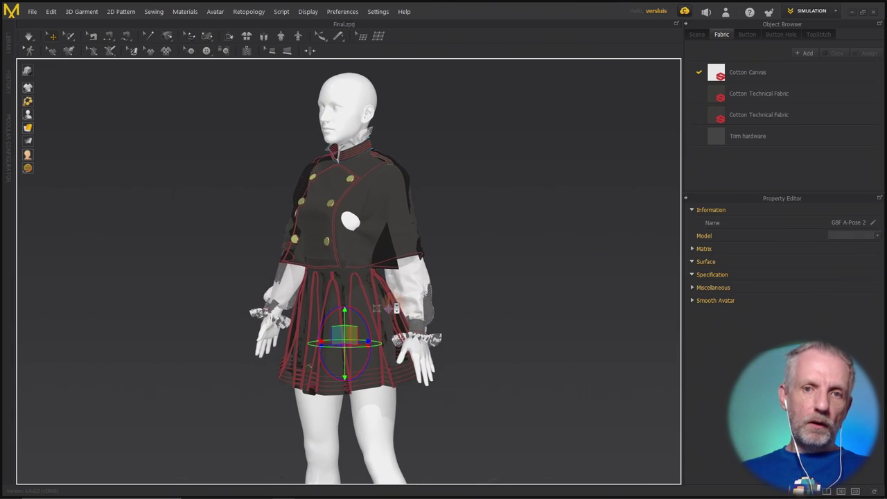
right_click(362, 104)
click(404, 111)
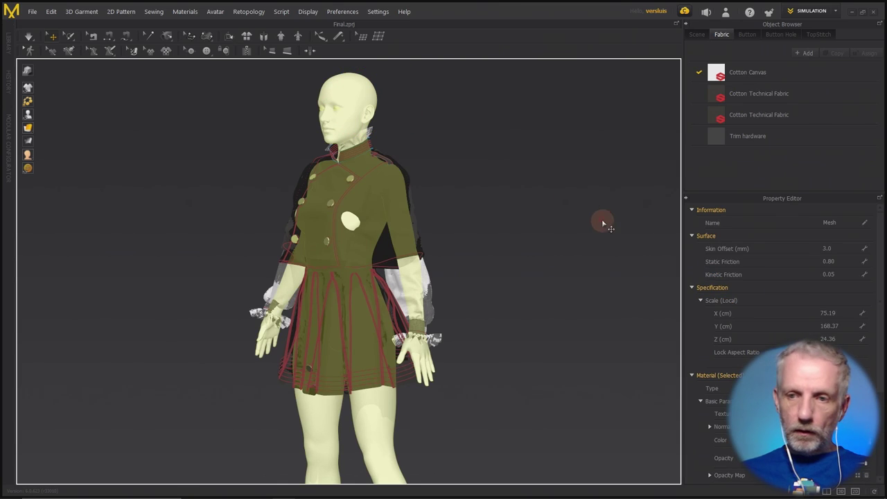
click(829, 440)
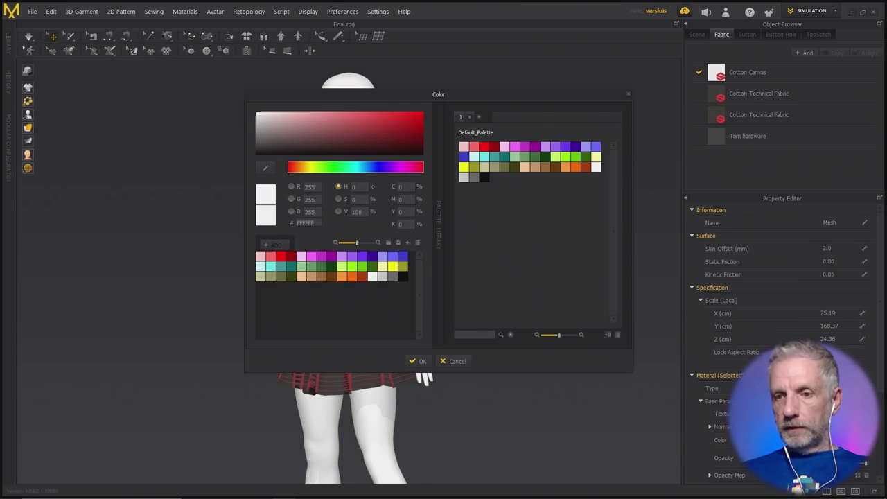
click(475, 177)
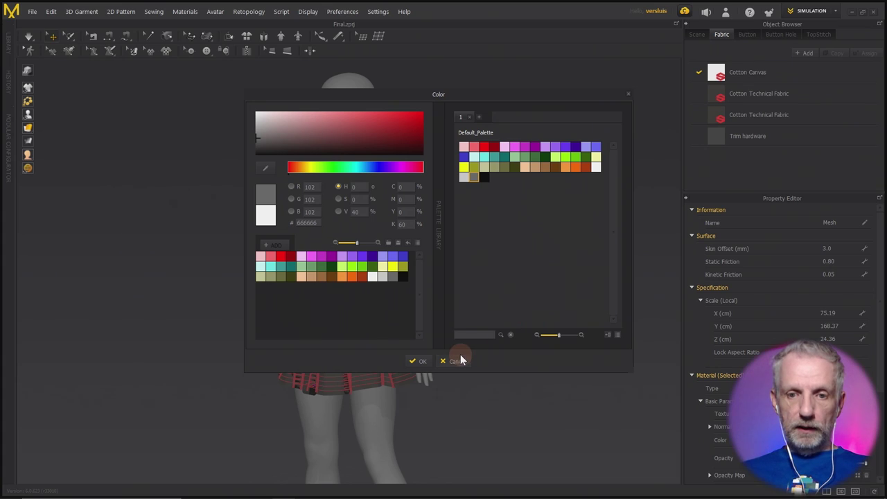
click(419, 361)
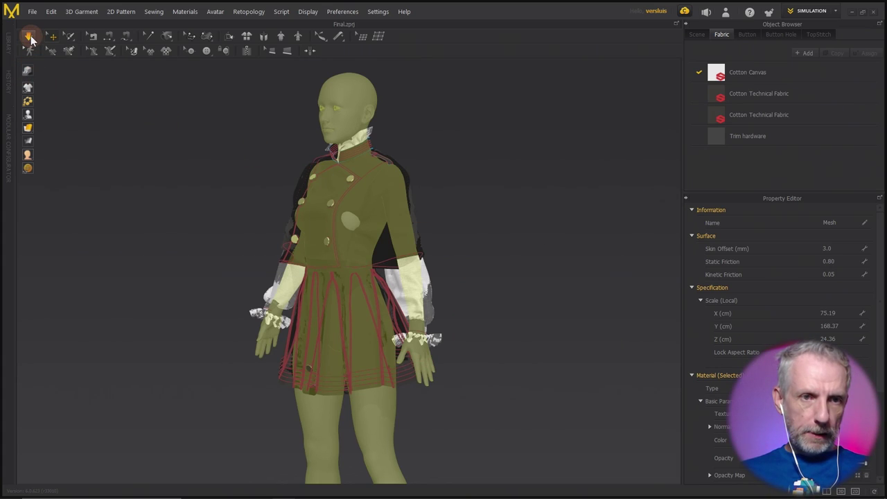
Click empty space in the 3D scene to clear the avatar and outfit selection.
click(120, 128)
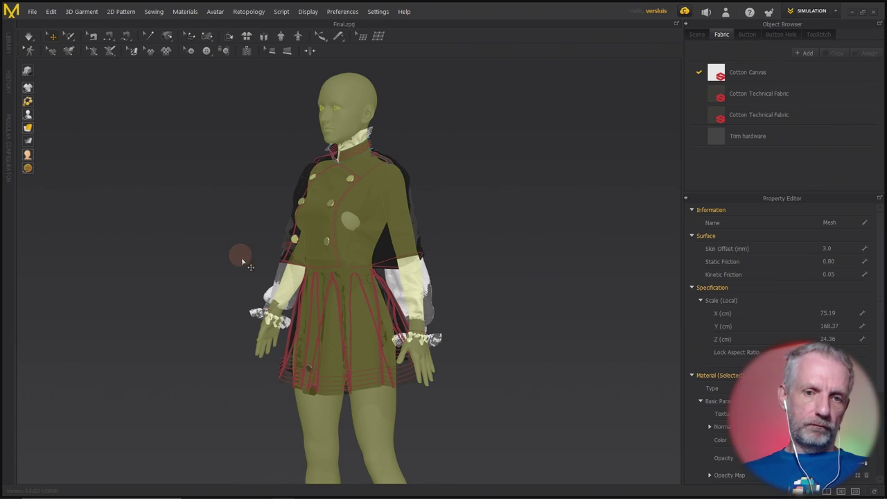
click(243, 279)
click(433, 138)
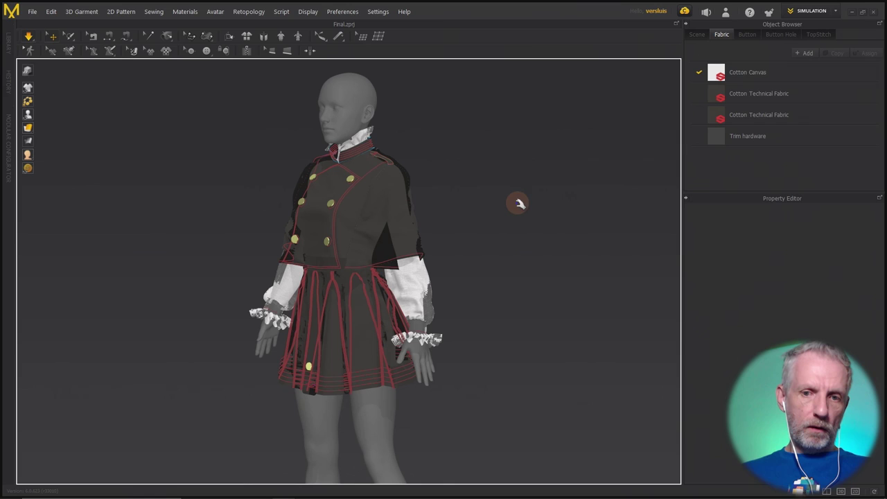
key(2)
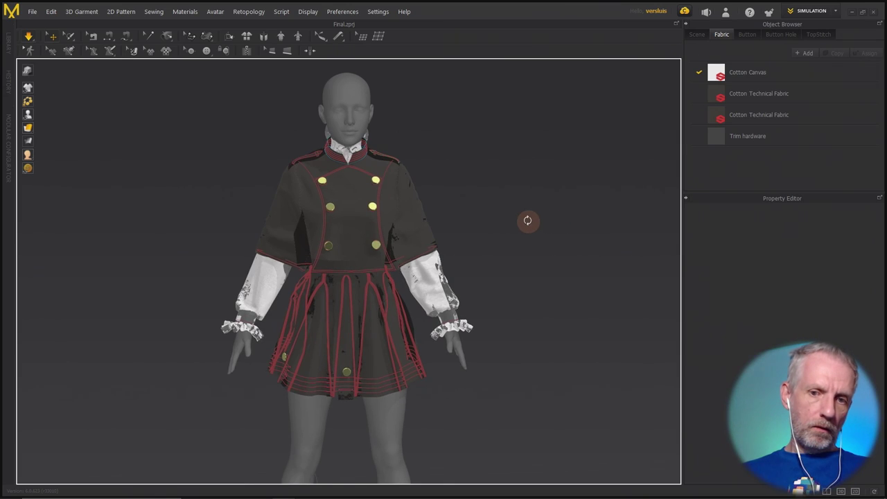
right_drag(577, 218, 475, 215)
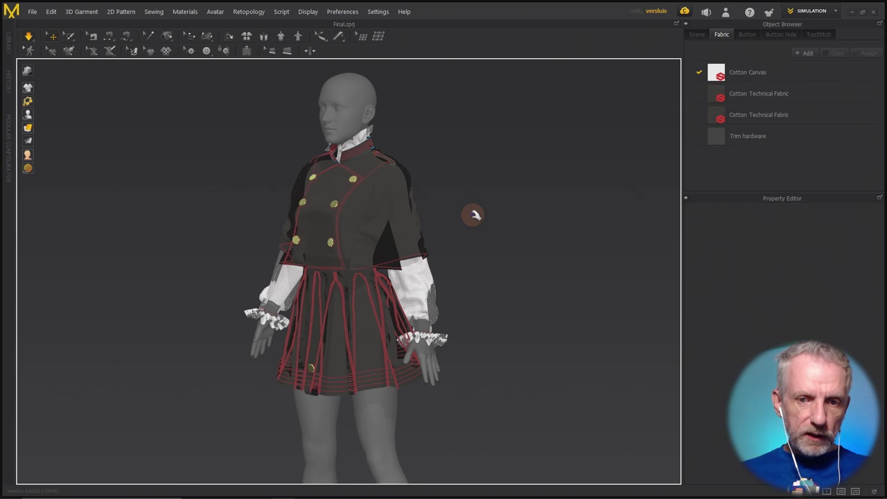
scroll(475, 215, up, 2)
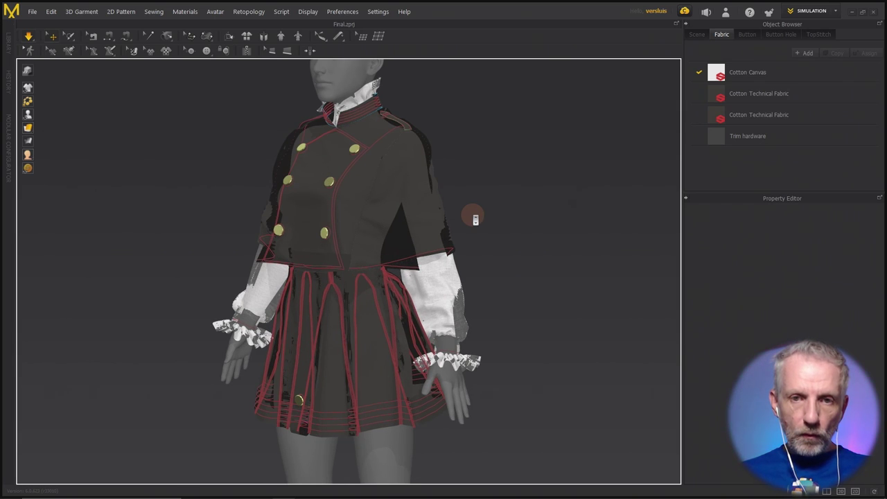
scroll(475, 219, down, 2)
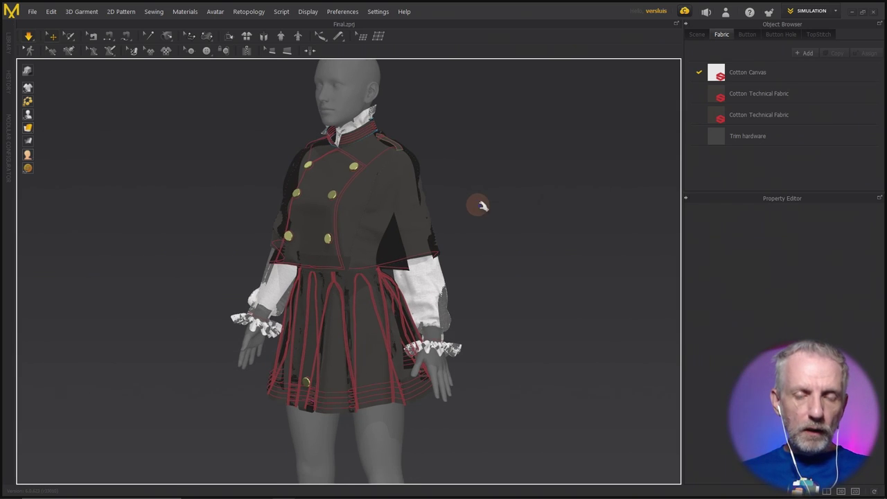
right_drag(347, 168, 225, 121)
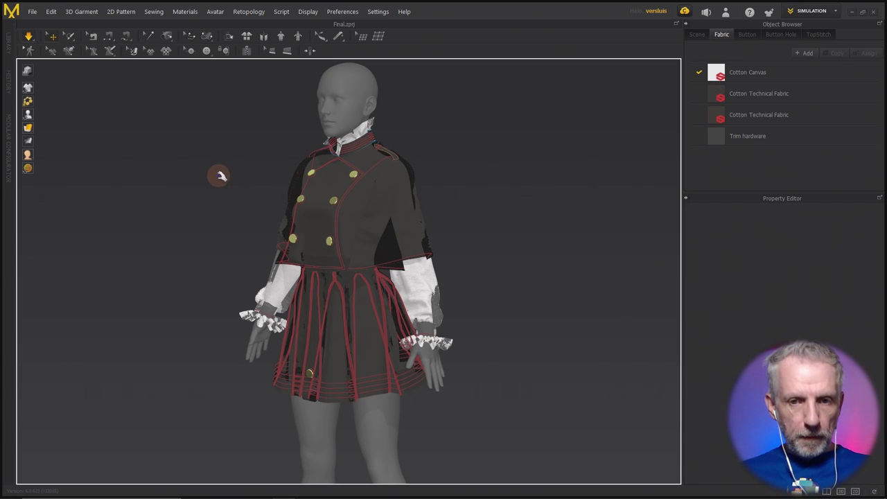
Import G8F A-Pose 2.obj as a Morph Target with 60 morphing frames.
click(32, 14)
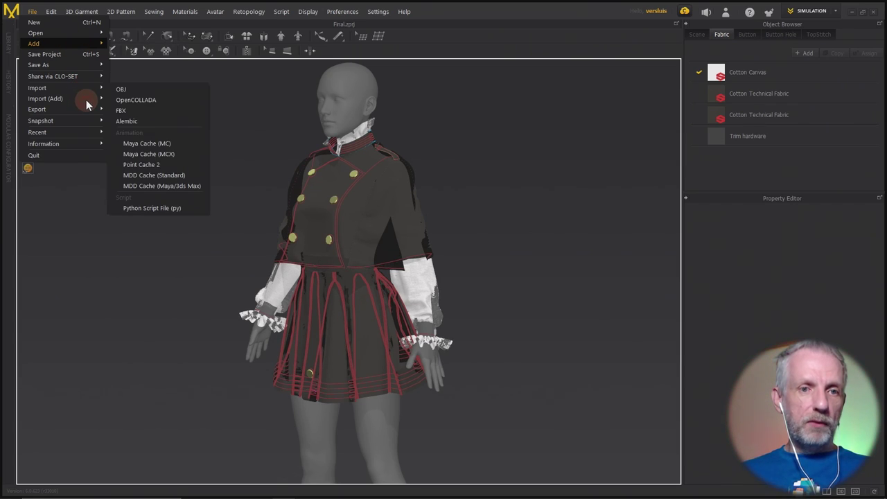
mouse_move(86, 99)
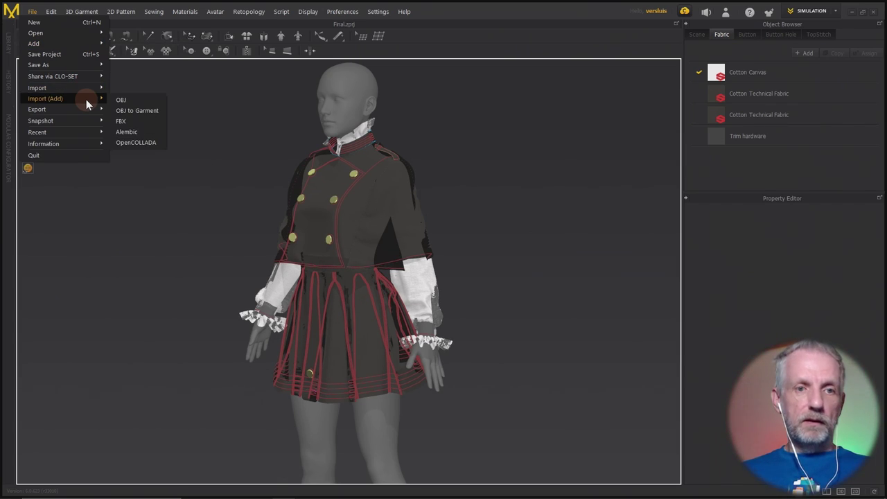
click(123, 102)
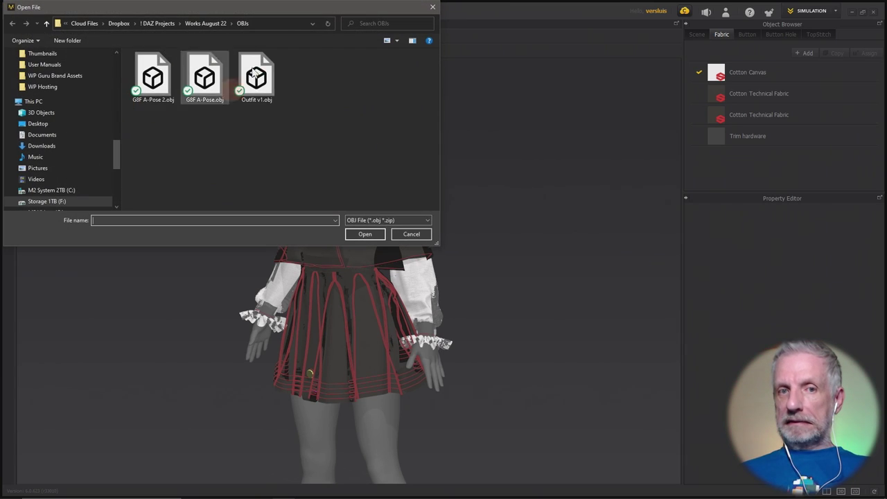
click(153, 76)
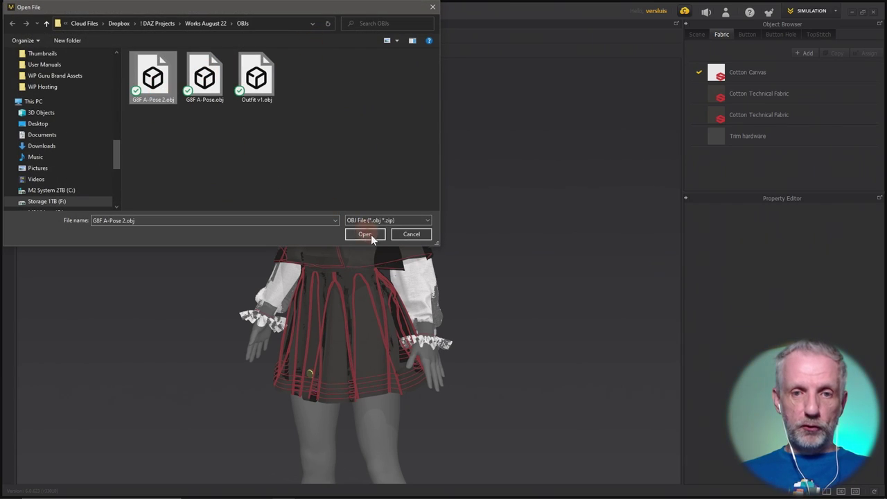
click(367, 234)
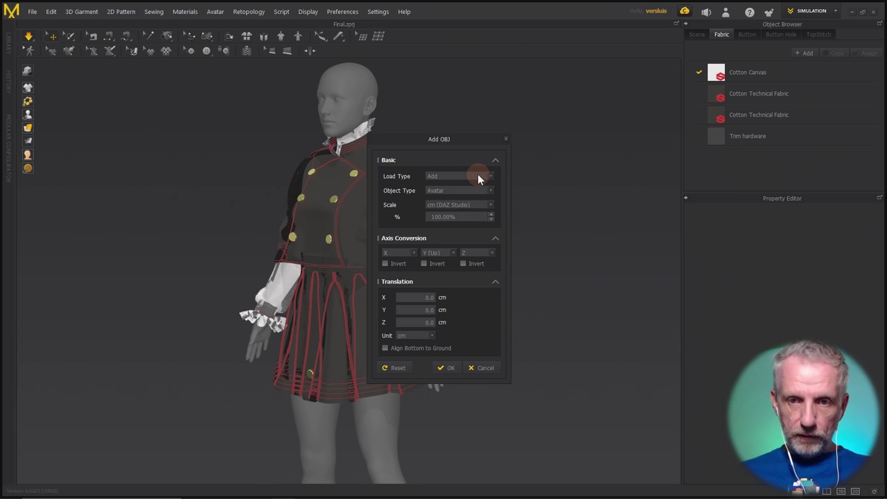
click(478, 174)
click(477, 174)
click(468, 190)
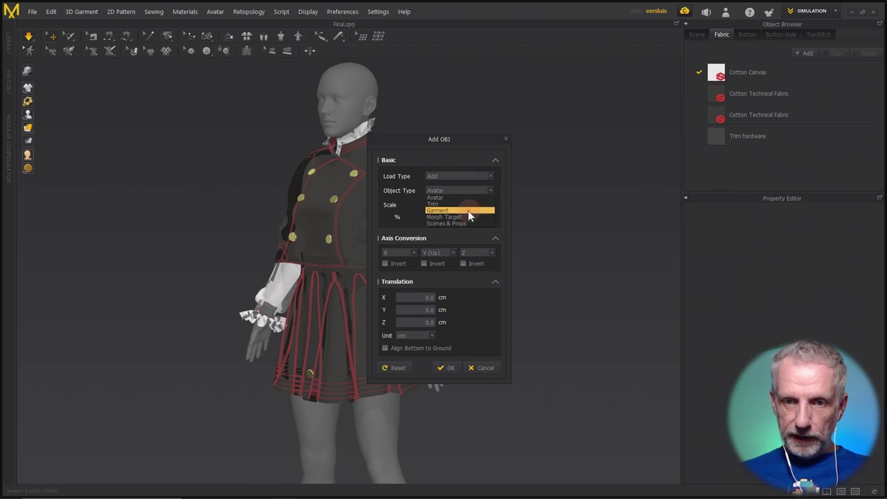
click(467, 216)
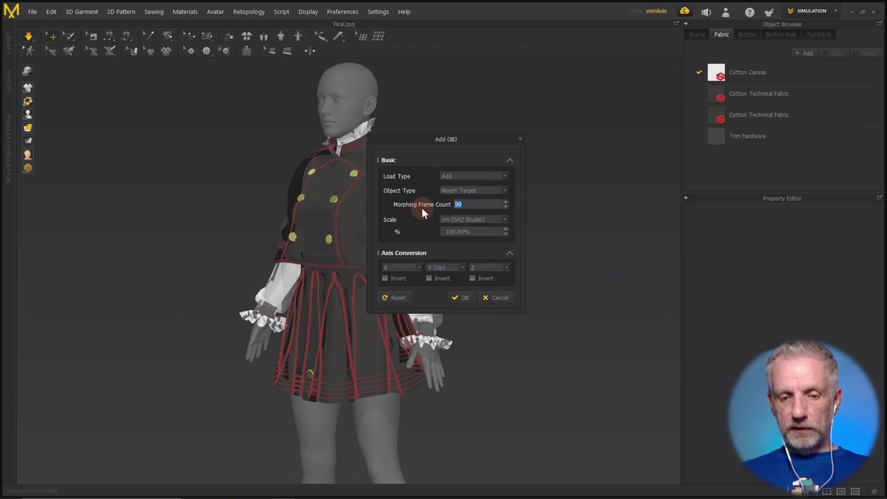
text(60)
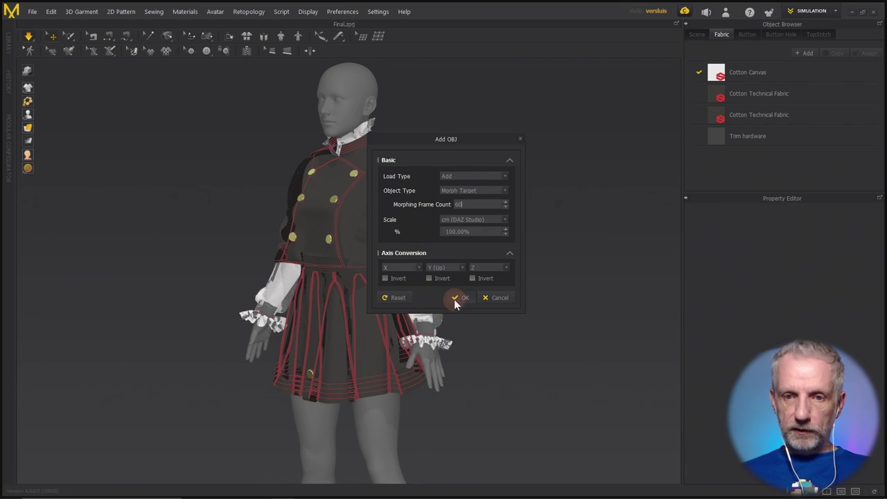
click(461, 298)
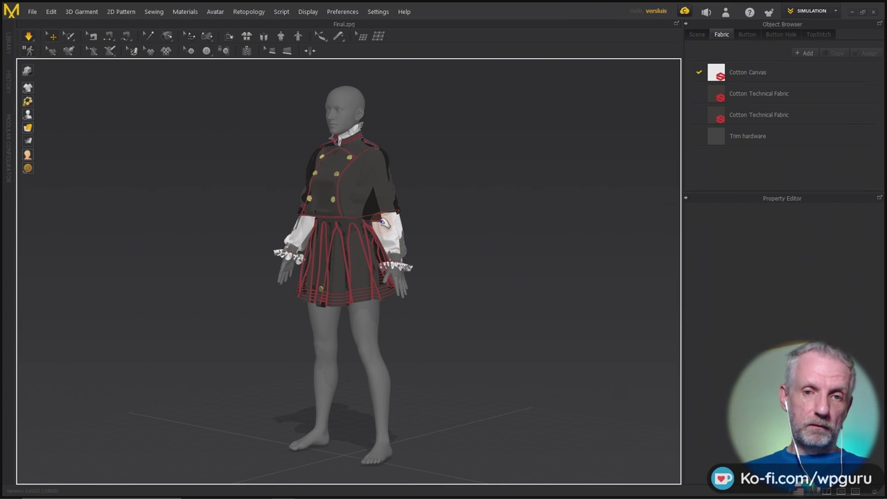
scroll(384, 227, down, 3)
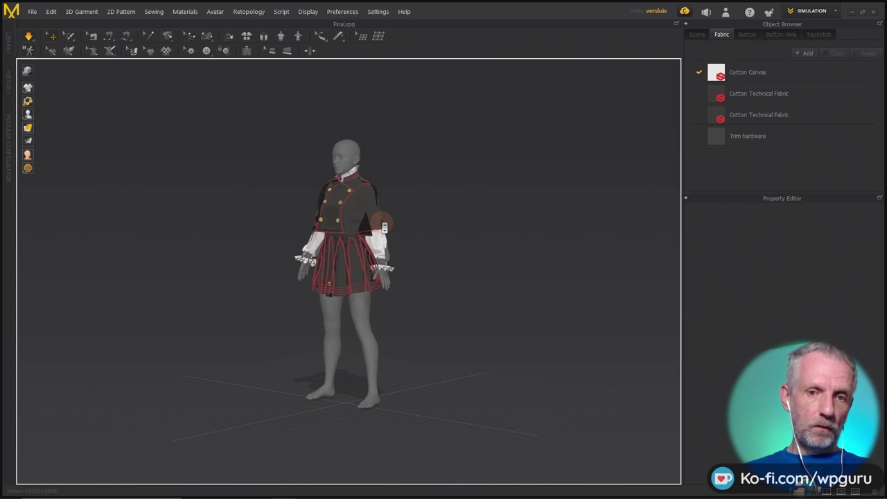
scroll(384, 228, up, 5)
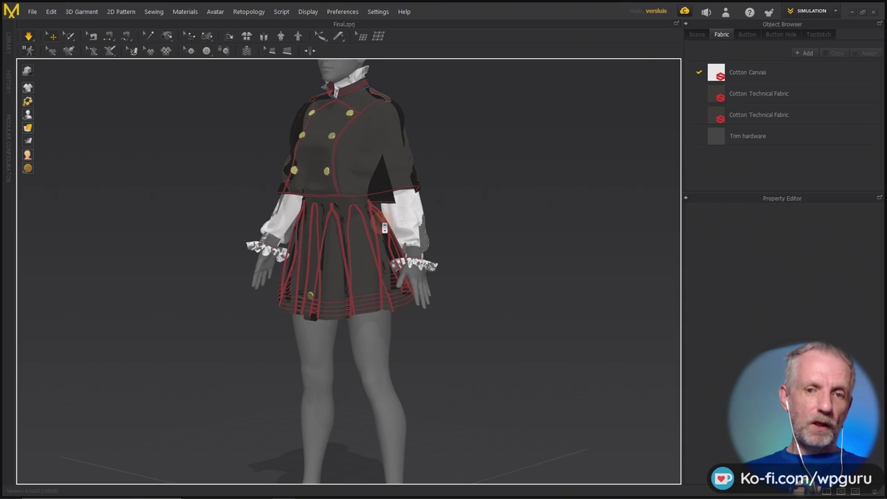
scroll(384, 227, up, 2)
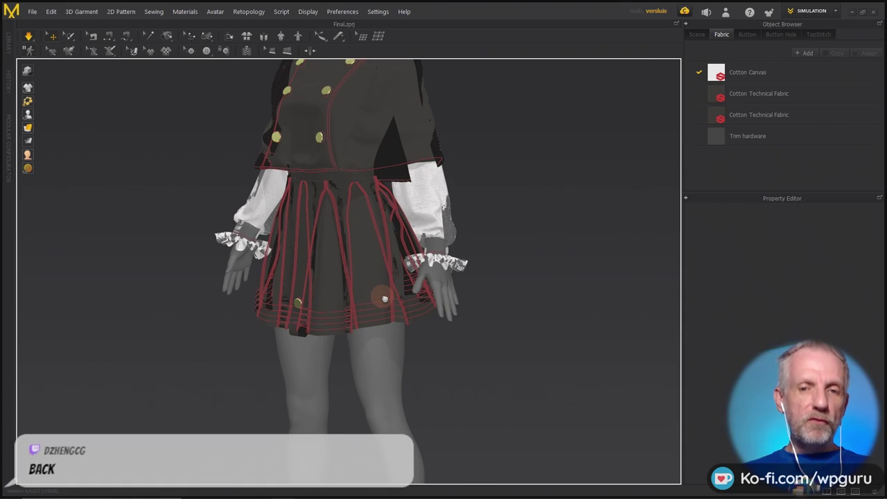
right_drag(390, 297, 435, 256)
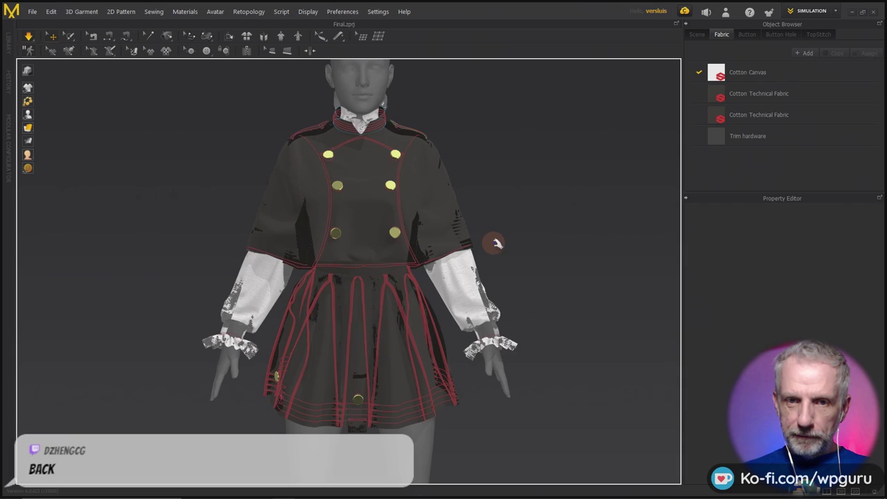
mouse_move(495, 243)
right_down()
mouse_move(479, 242)
mouse_move(506, 243)
right_up()
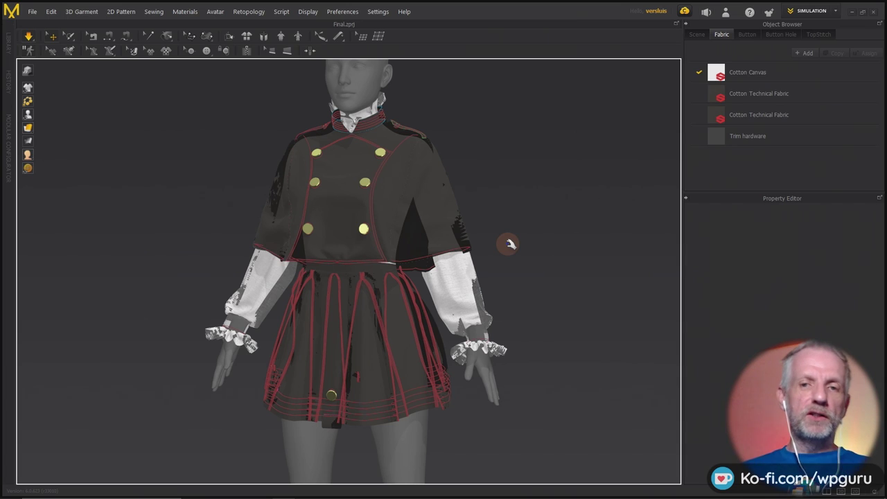
middle_drag(519, 252, 511, 261)
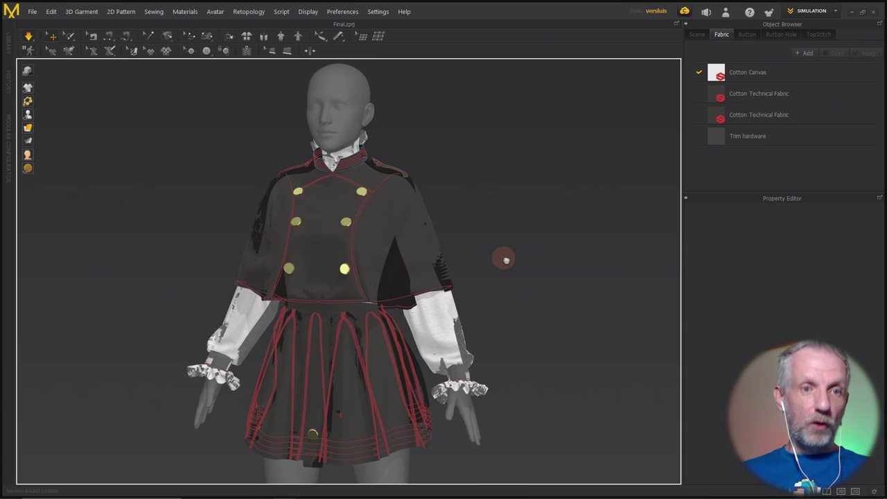
right_drag(479, 275, 527, 261)
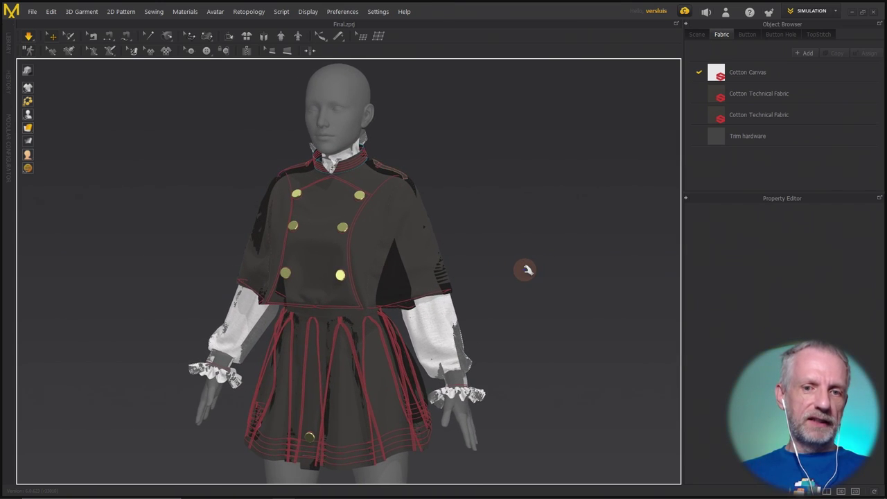
scroll(526, 270, up, 3)
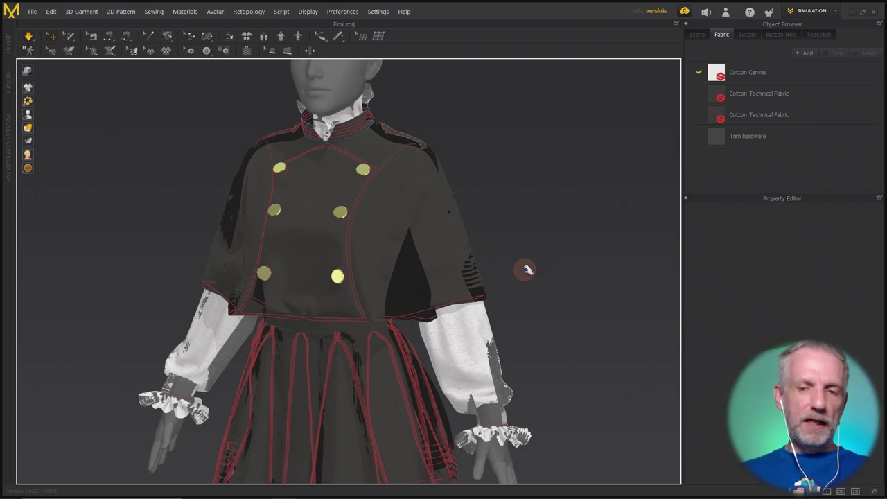
scroll(527, 273, down, 3)
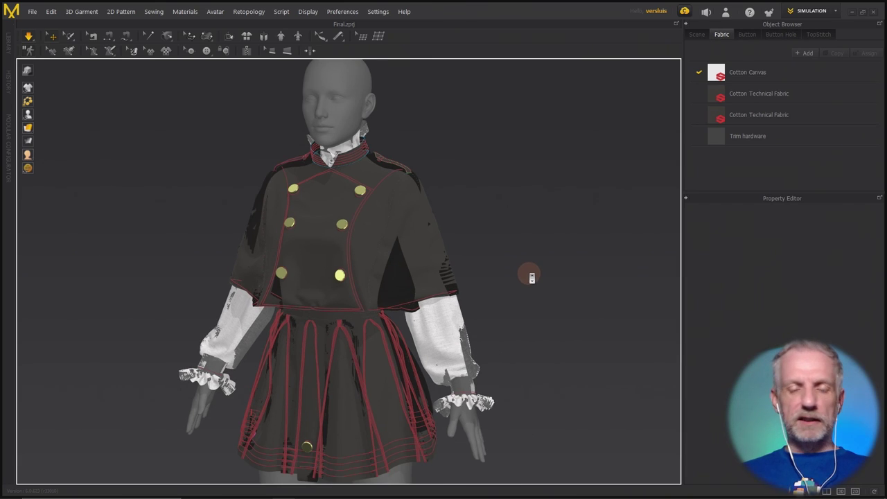
scroll(531, 275, down, 2)
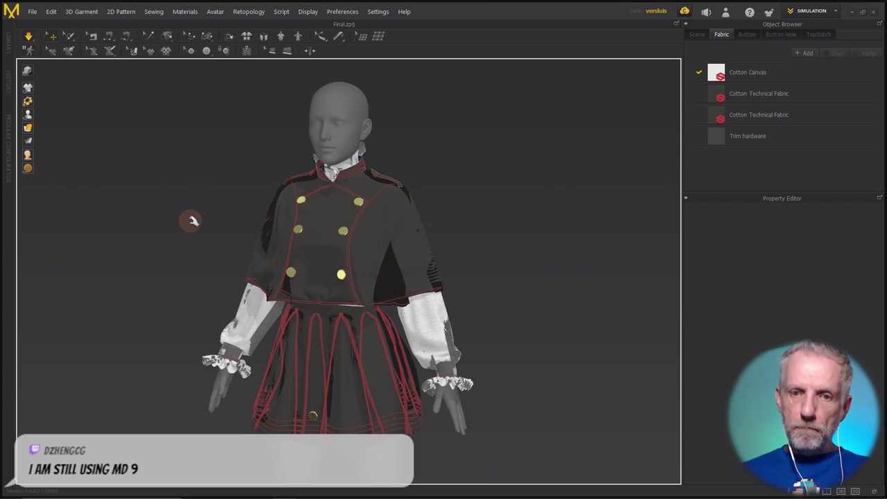
right_drag(131, 233, 165, 236)
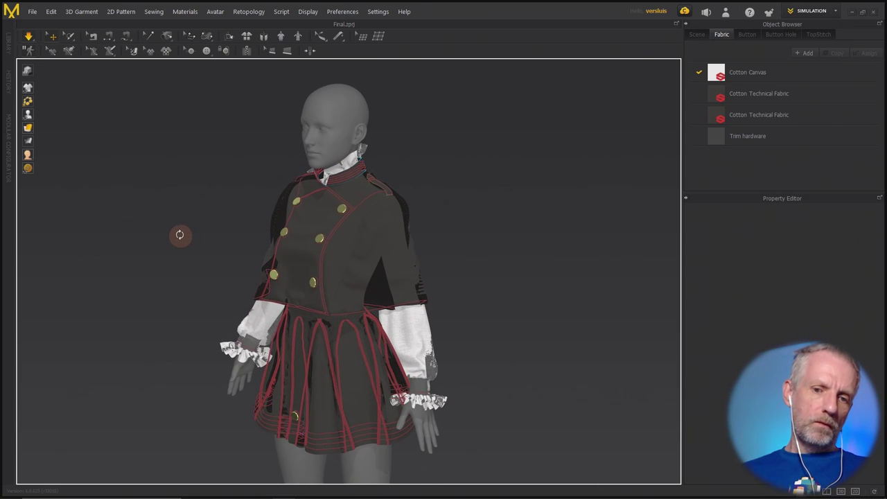
scroll(185, 225, up, 2)
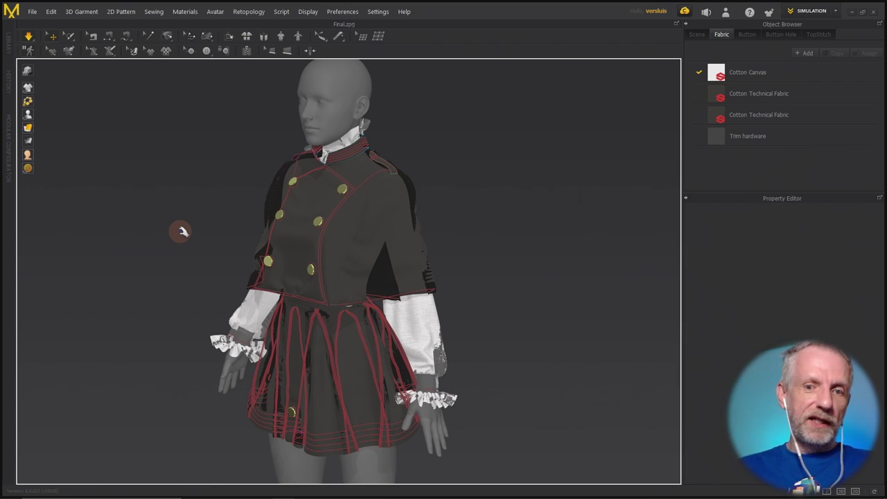
mouse_move(192, 243)
right_down()
mouse_move(212, 234)
mouse_move(180, 245)
right_up()
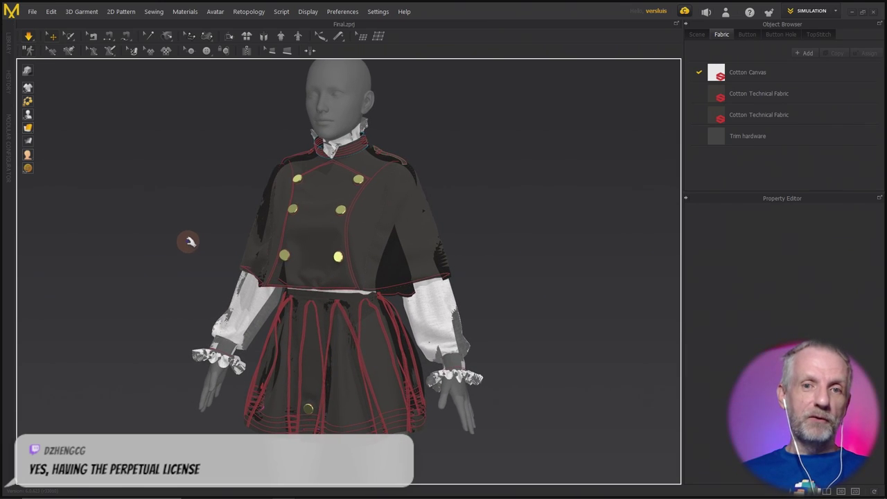
right_drag(190, 241, 186, 243)
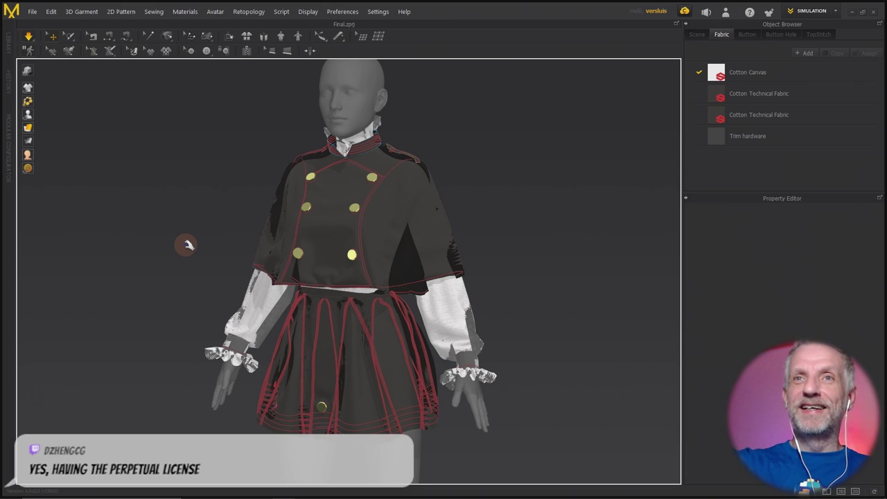
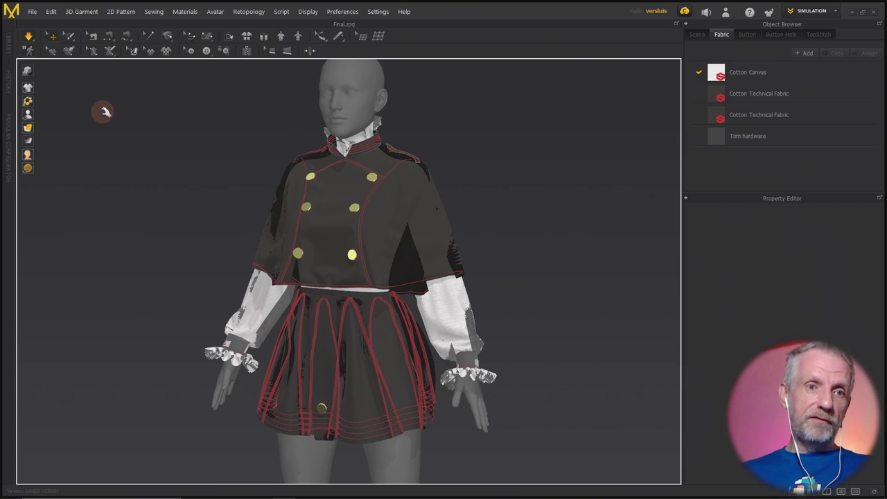
Look over the finished outfit from a wider angle, then switch to DAZ Studio.
right_drag(159, 187, 168, 148)
scroll(141, 185, down, 3)
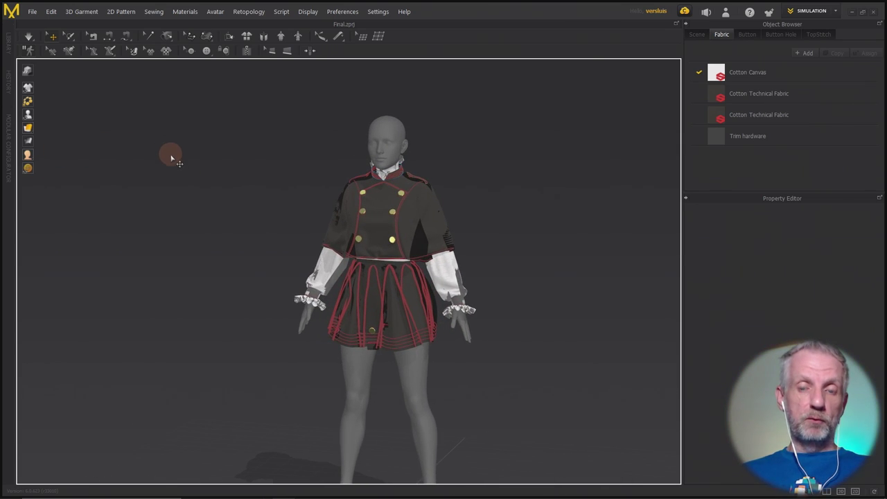
key(alt+Tab)
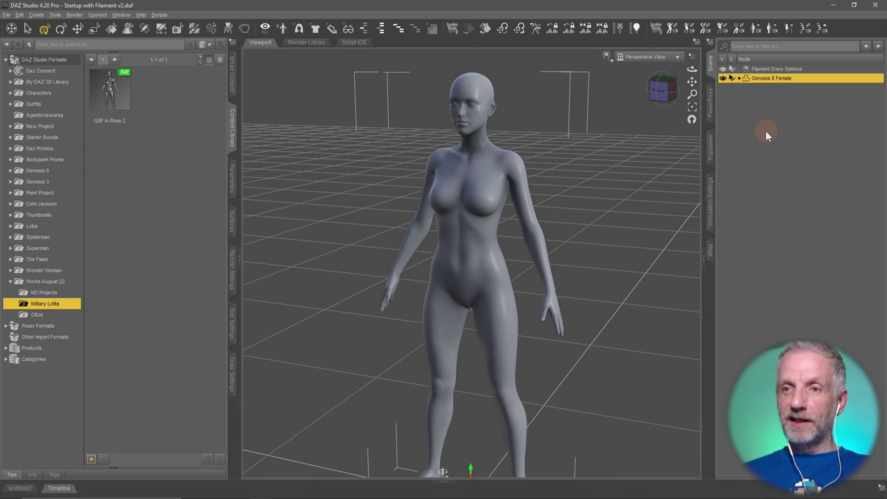
Adjust the Left and Right Shoulder Bend sliders so both arms extend further outward.
click(234, 182)
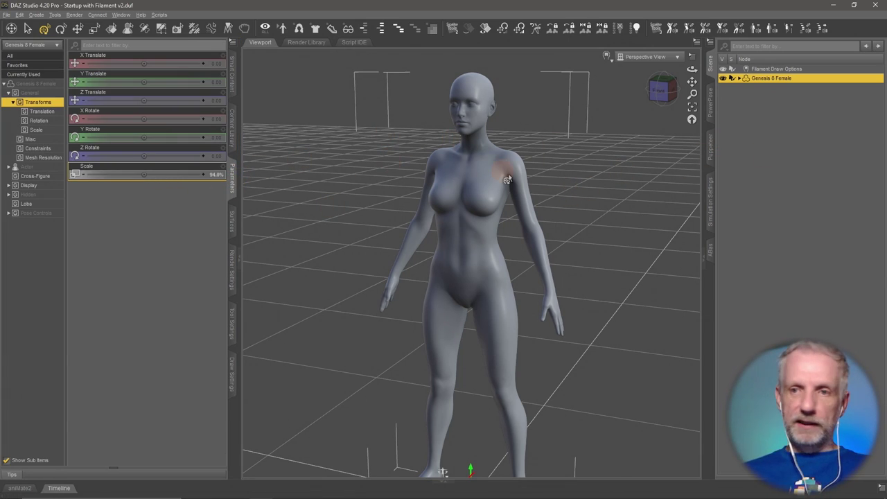
click(517, 202)
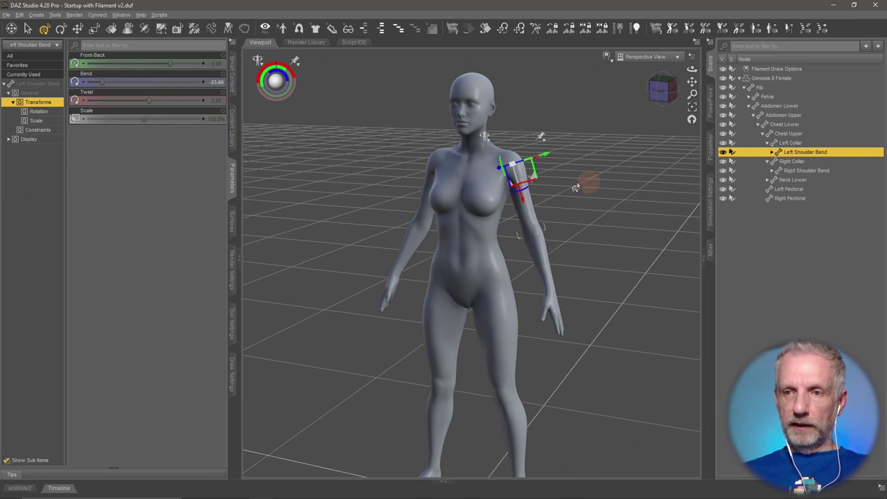
drag(139, 74, 158, 83)
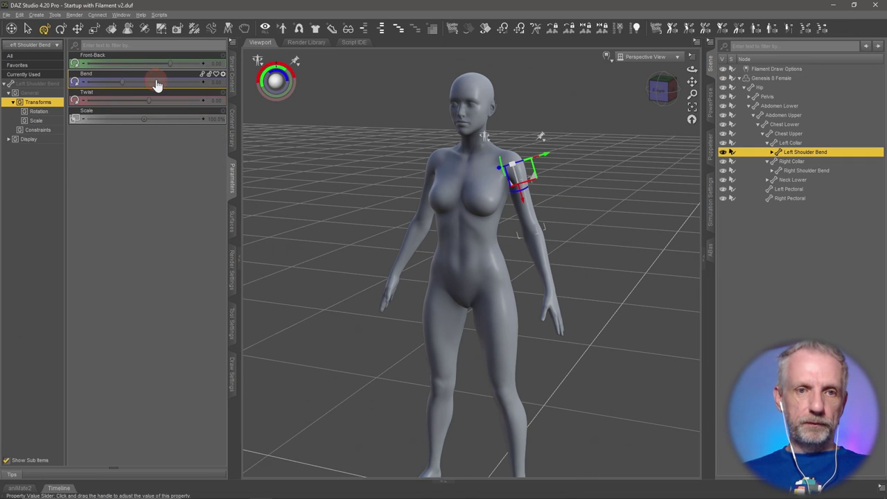
right_click(427, 203)
click(443, 209)
key(ctrl+f)
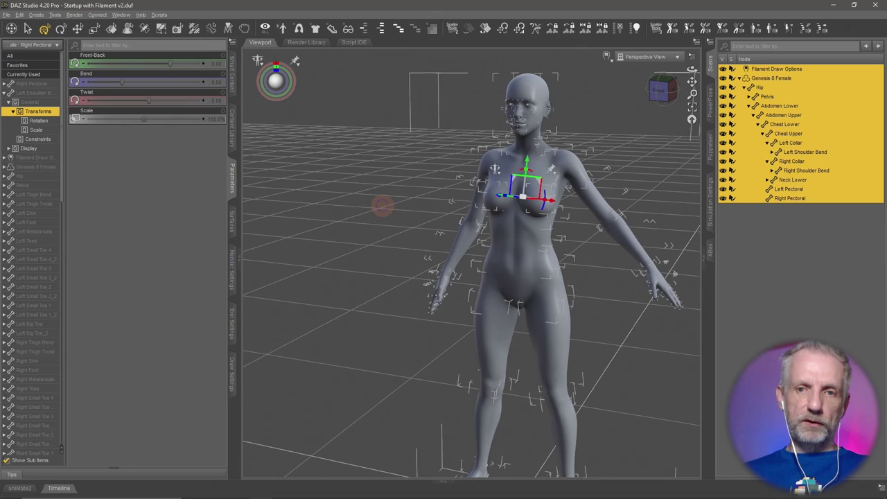
alt+drag(382, 205, 425, 204)
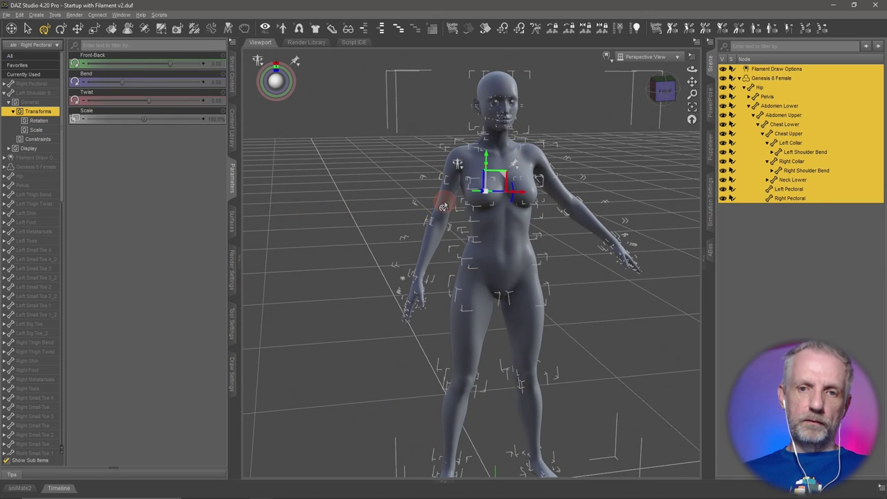
click(444, 207)
drag(174, 84, 166, 84)
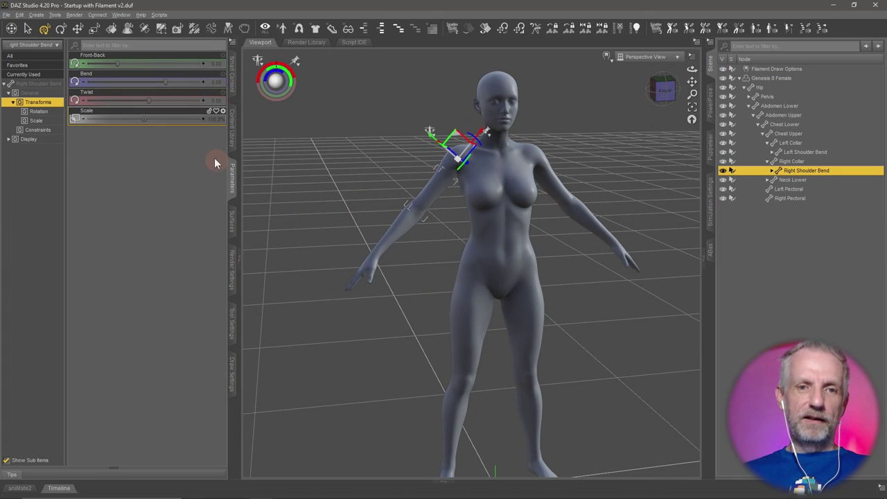
Set the Genesis 8 Female figure's Scale to 100%.
click(41, 120)
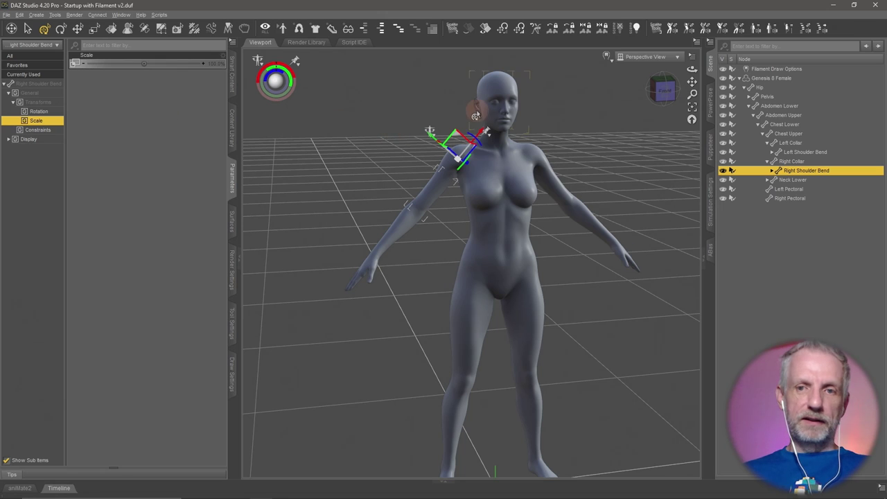
click(766, 79)
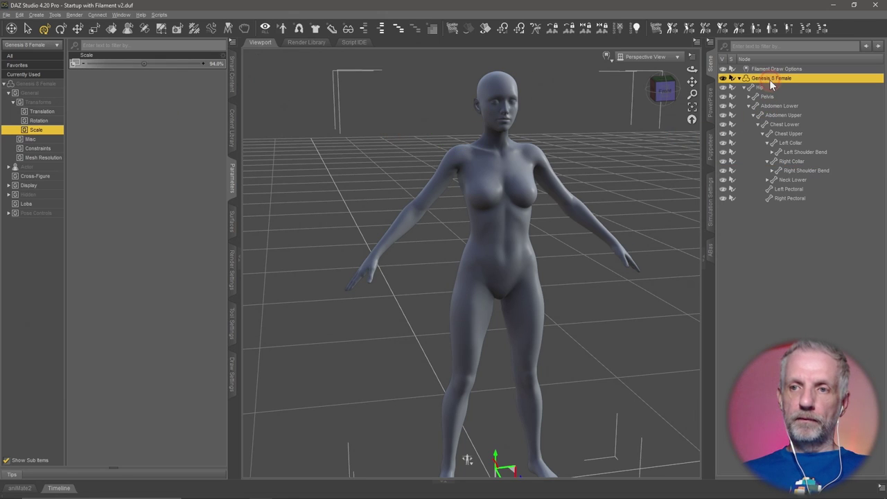
click(185, 64)
mouse_move(422, 231)
alt+mouse_down()
mouse_move(406, 241)
mouse_move(408, 229)
alt+mouse_up()
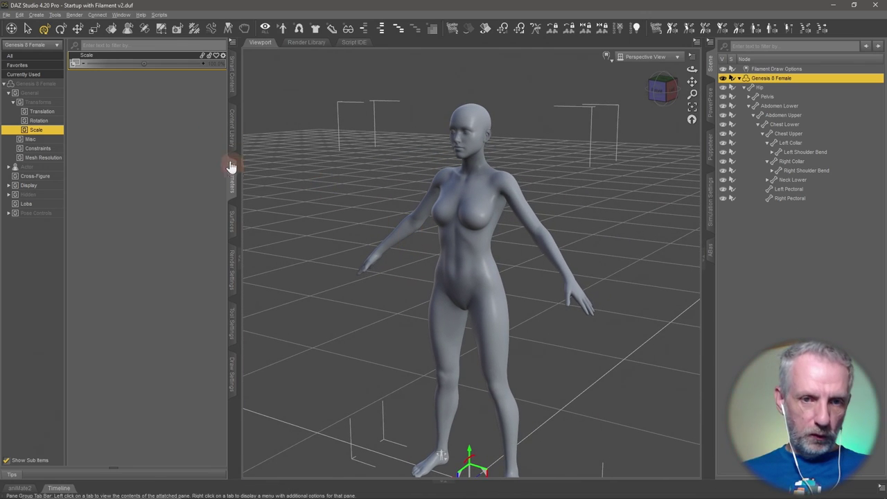
Apply Base Pose Walking A from the Genesis 8 Starter Essentials poses and view the result.
click(233, 77)
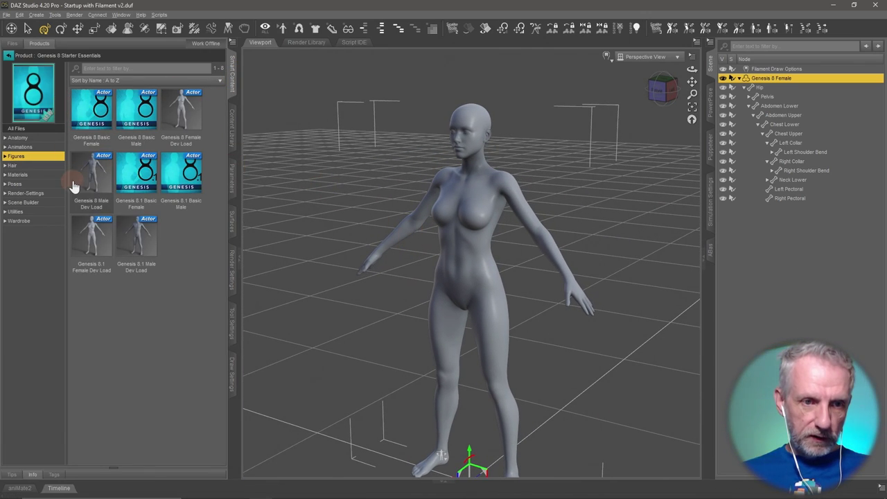
click(33, 184)
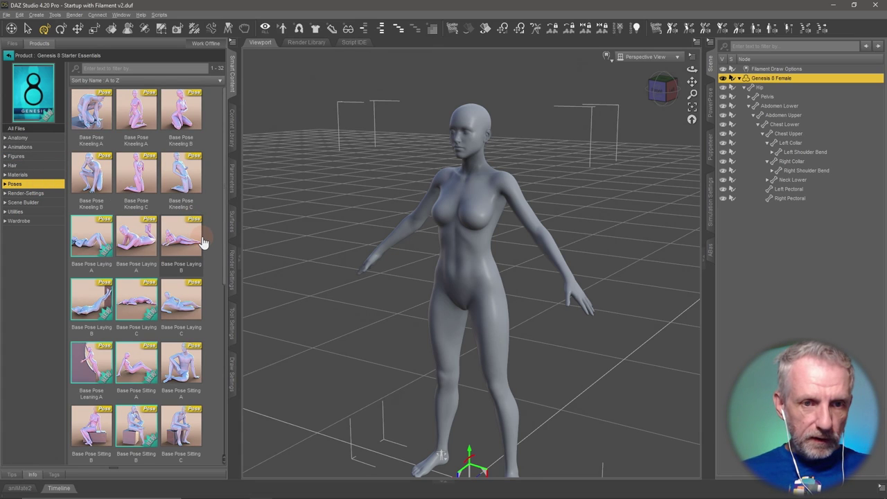
scroll(204, 242, down, 2)
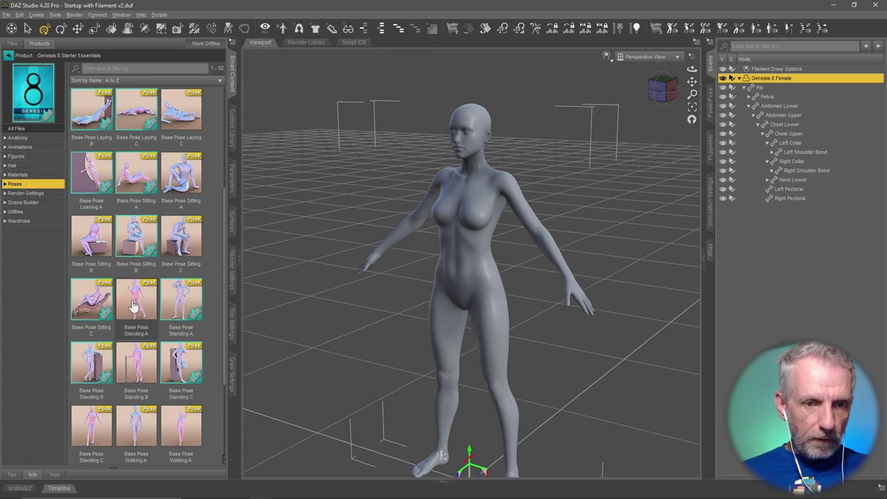
scroll(139, 298, down, 2)
double_click(181, 310)
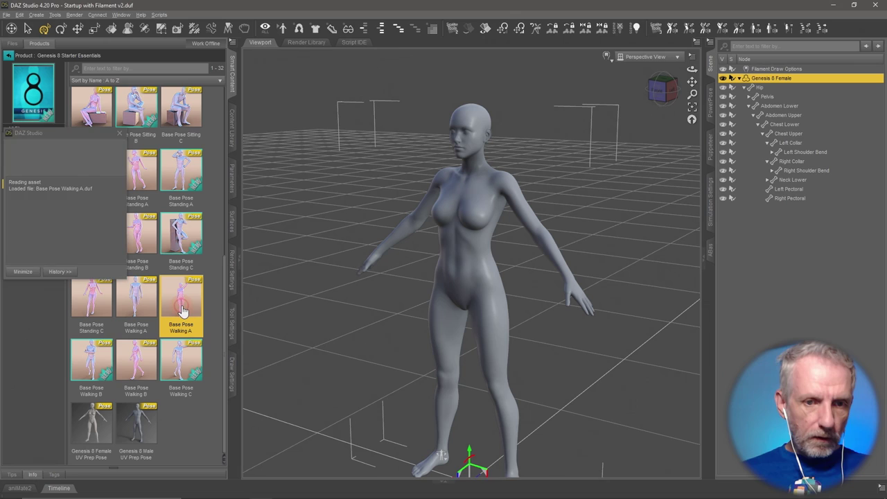
mouse_move(406, 303)
alt+mouse_down()
mouse_move(405, 277)
mouse_move(402, 297)
mouse_move(409, 294)
alt+mouse_up()
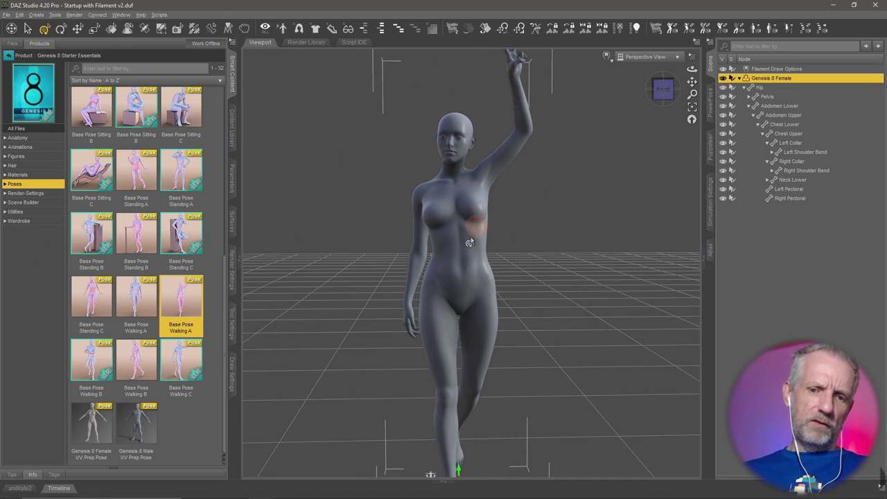
alt+drag(445, 251, 445, 250)
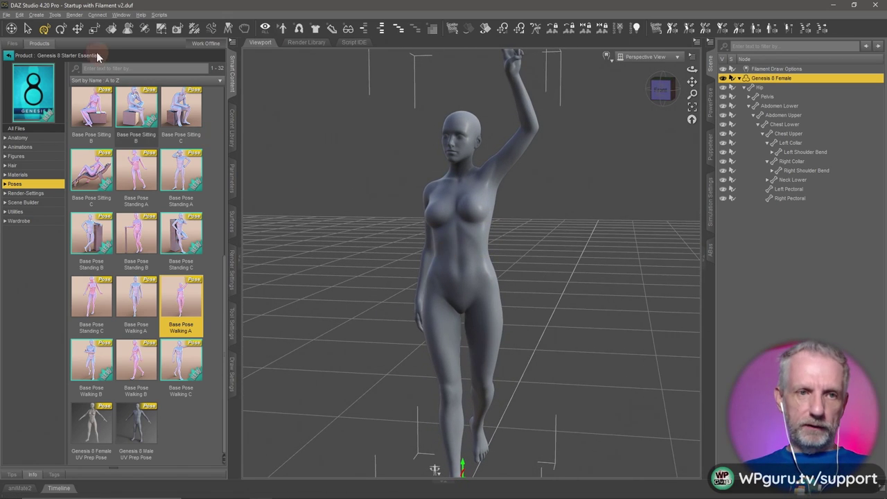
Export the walking-posed figure as G8 Walking A.obj with default OBJ options, then switch to Firefox.
click(6, 15)
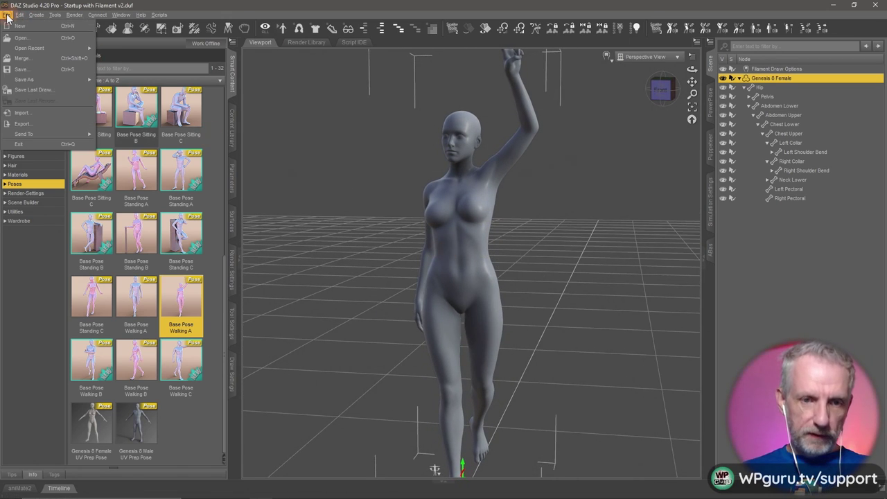
click(56, 123)
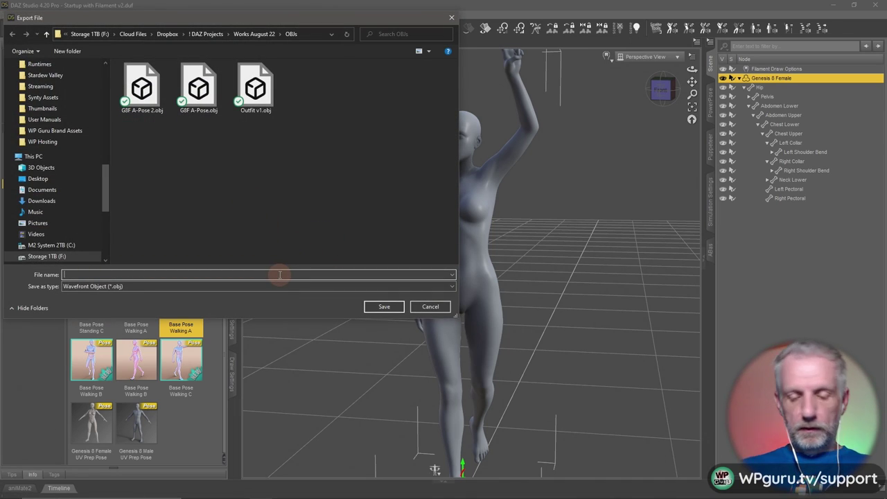
text(G)
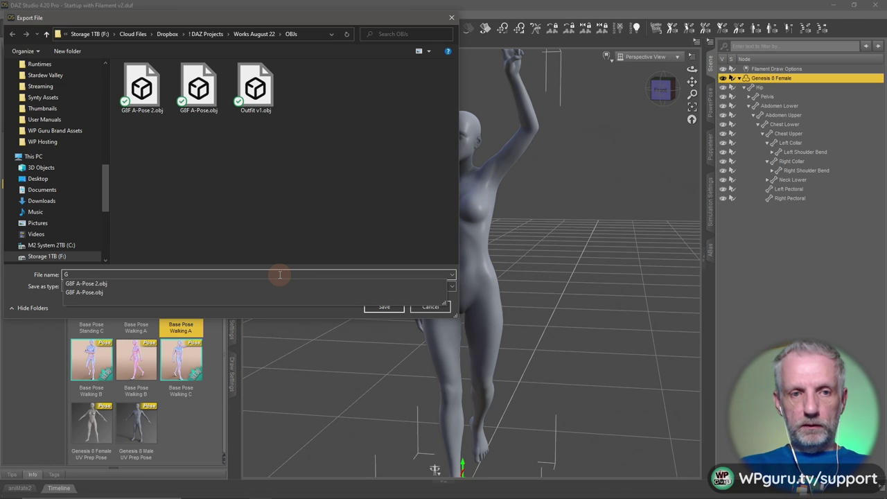
text(8 Walkin)
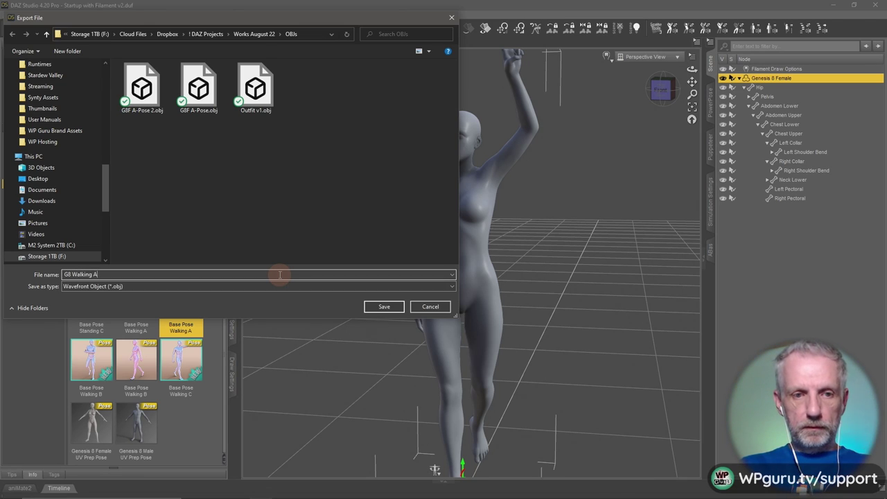
text(g A)
key(Return)
click(164, 243)
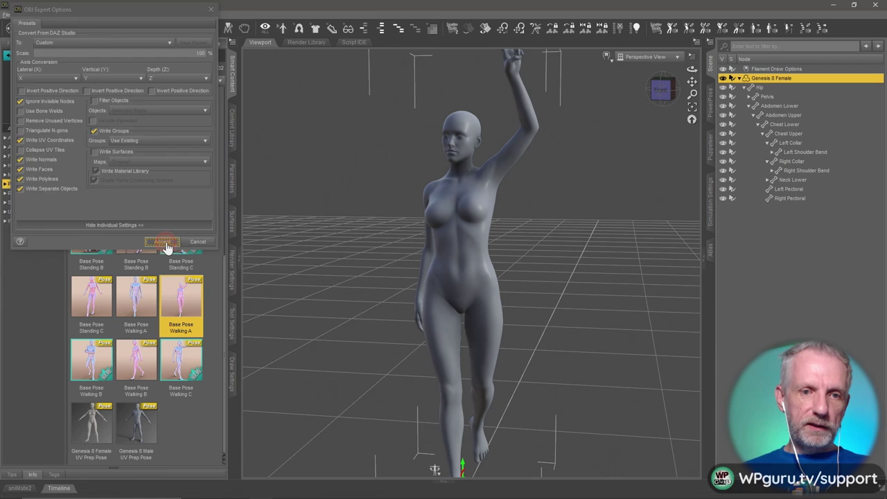
key(alt+Tab)
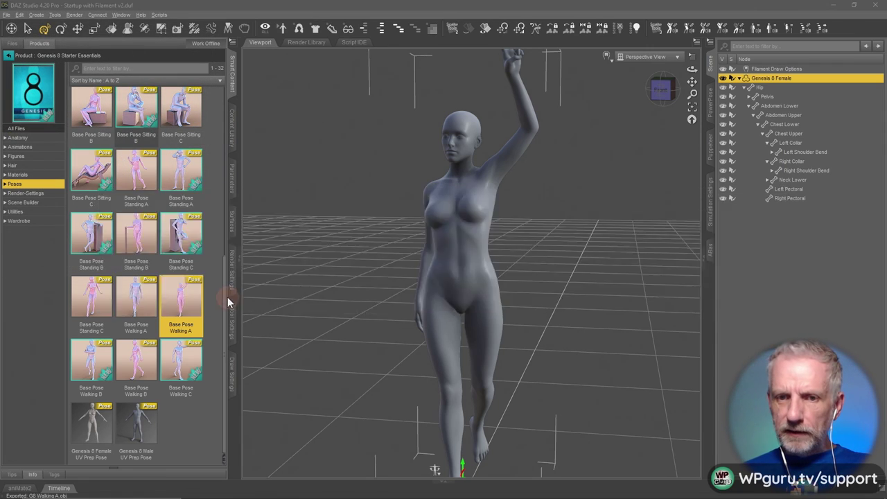
key(alt+Tab)
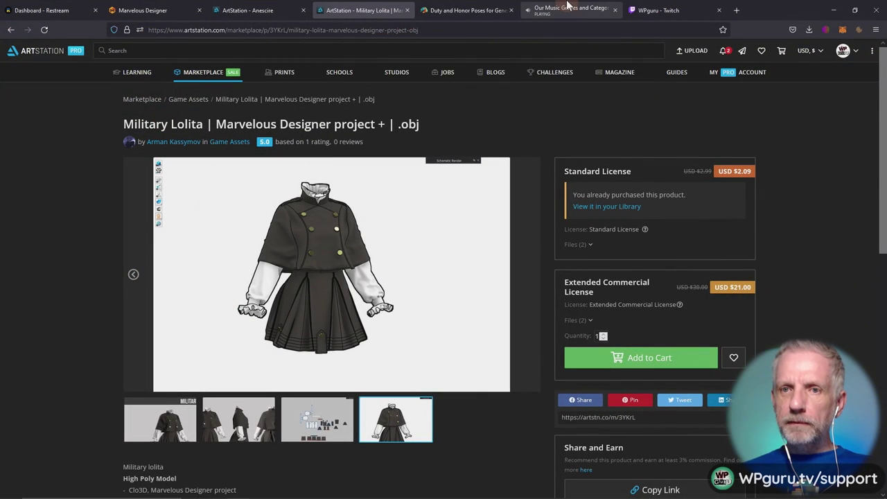
Play track 368 from the saved Dreamy Beats playlist on Epidemic Sound, then minimize Firefox.
click(567, 8)
click(737, 53)
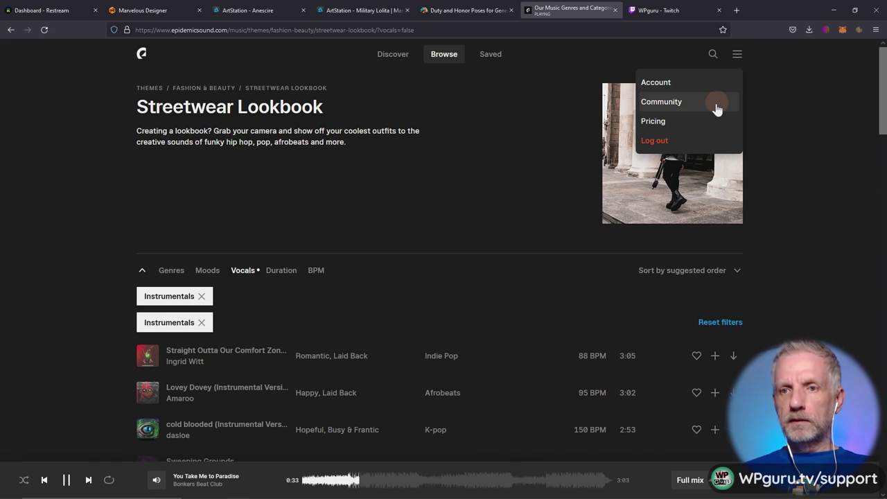
click(679, 84)
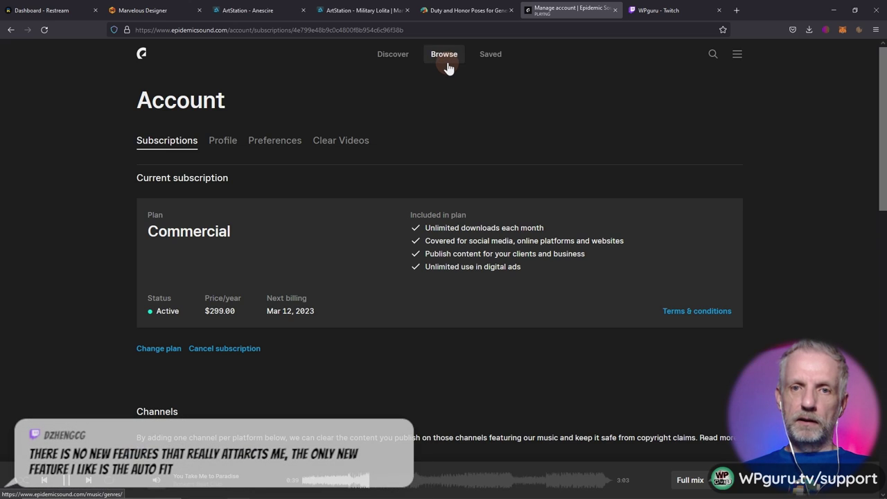
click(494, 57)
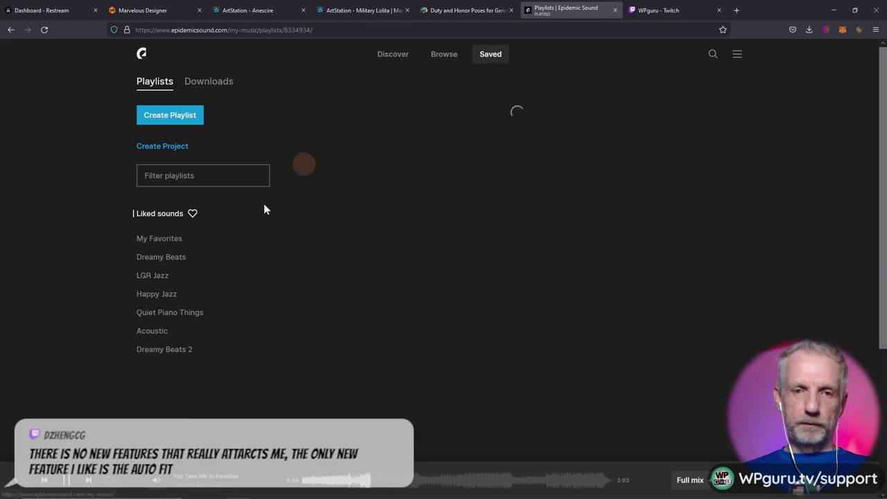
click(165, 257)
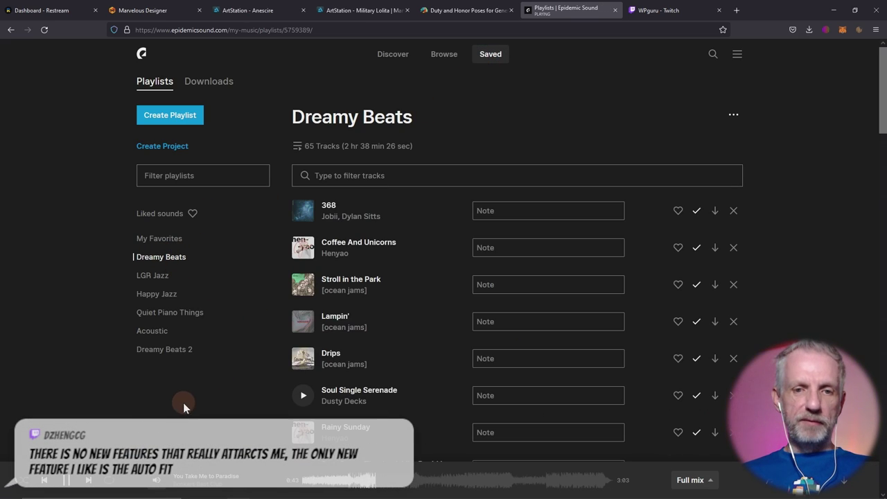
click(302, 211)
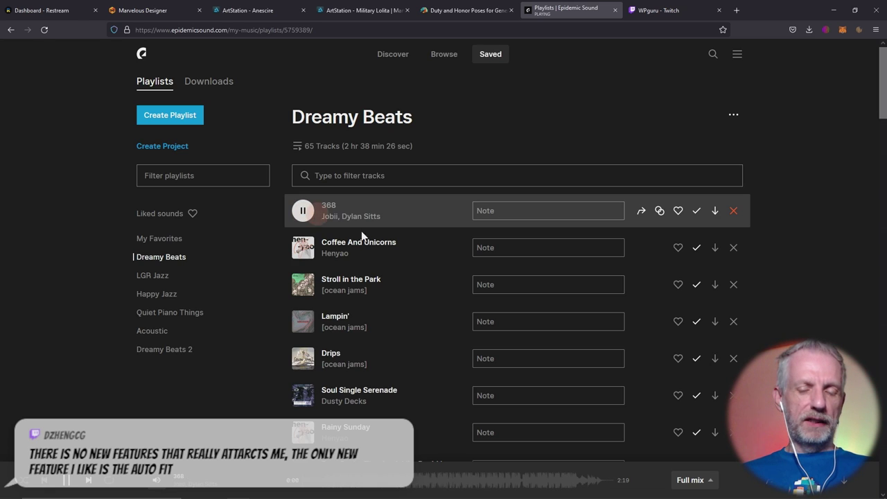
click(828, 12)
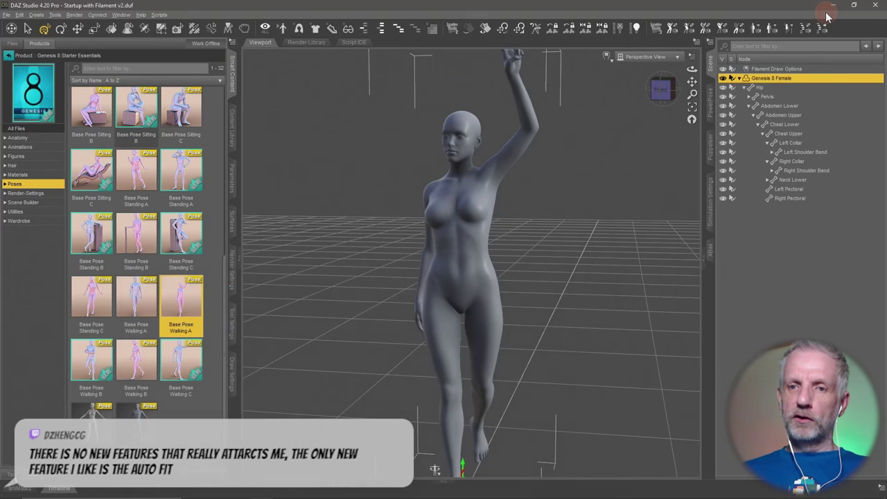
key(alt+Tab)
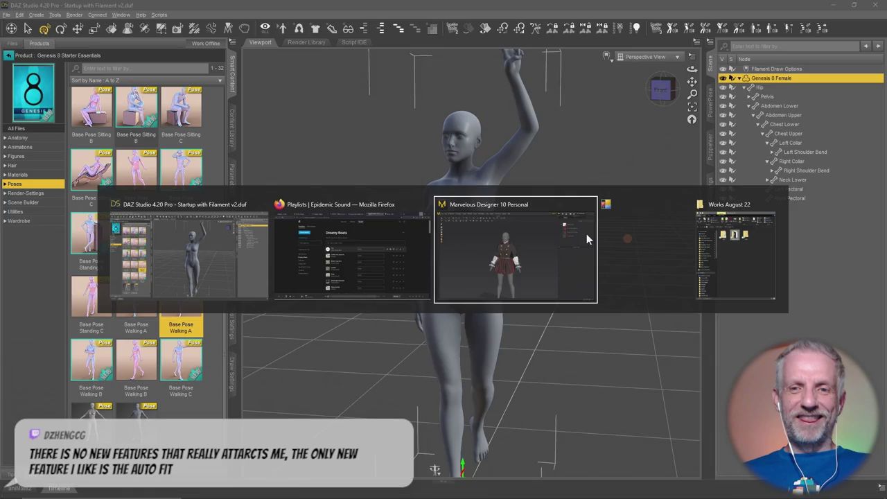
Import G8 Walking A.obj into Marvelous Designer via Import (Add) as a Morph Target.
click(586, 234)
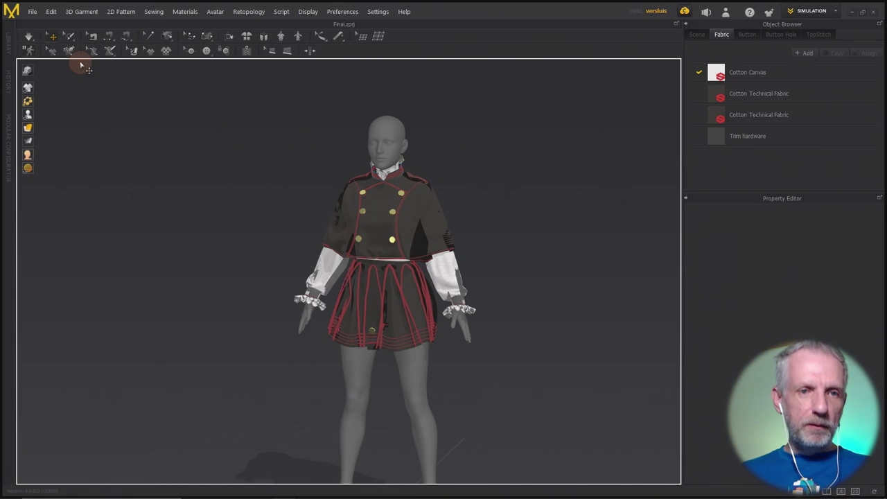
click(32, 12)
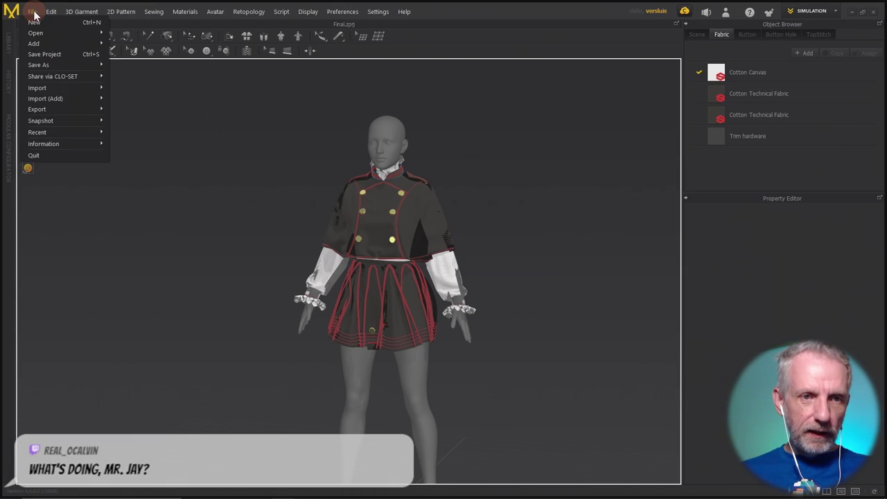
mouse_move(65, 96)
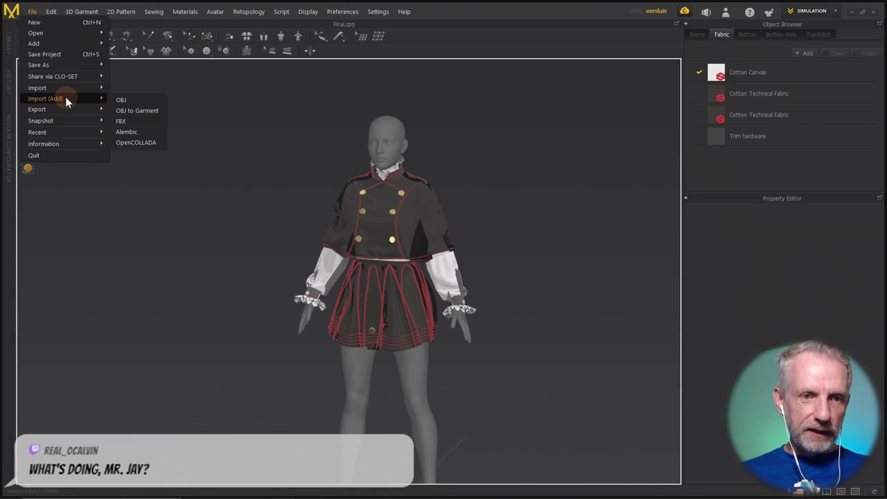
click(155, 108)
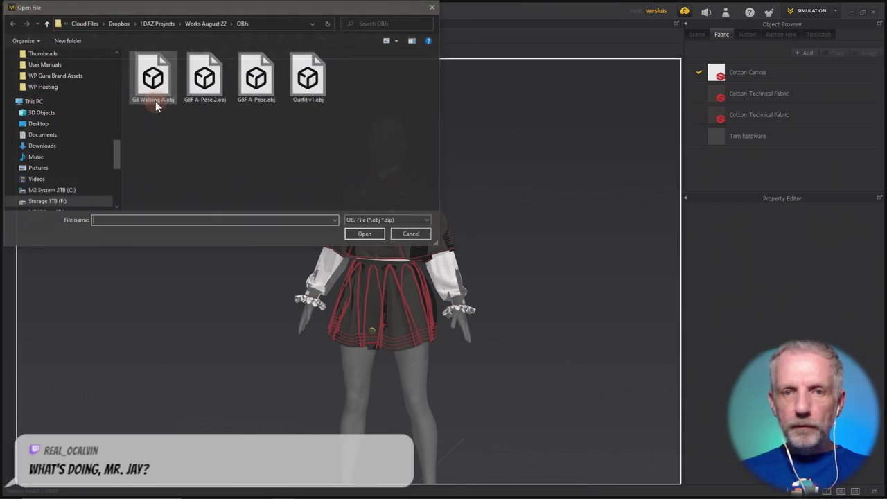
click(153, 76)
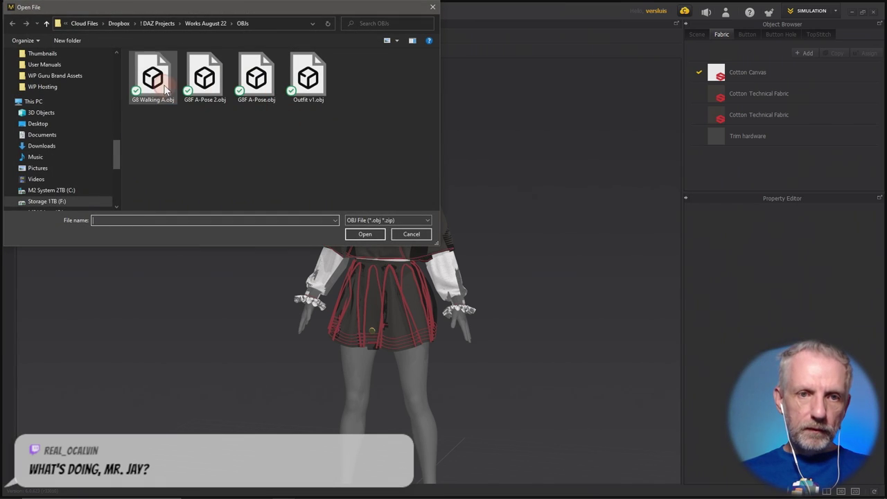
click(365, 233)
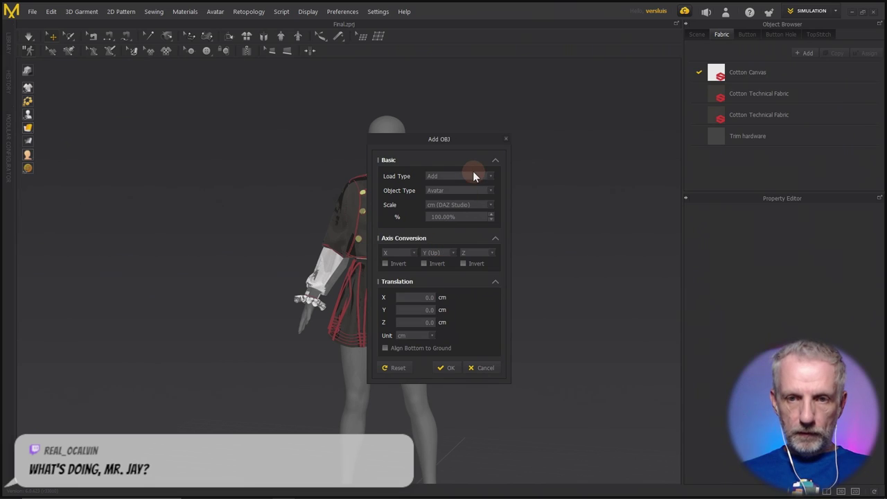
click(472, 188)
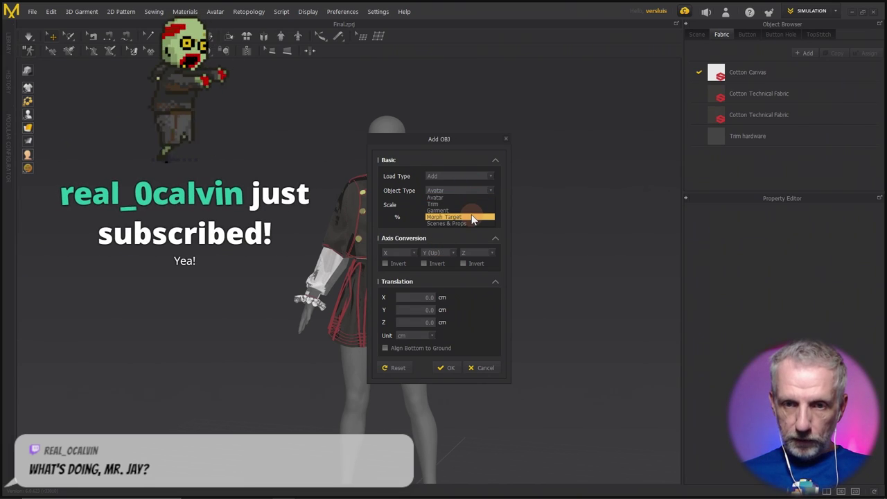
click(471, 217)
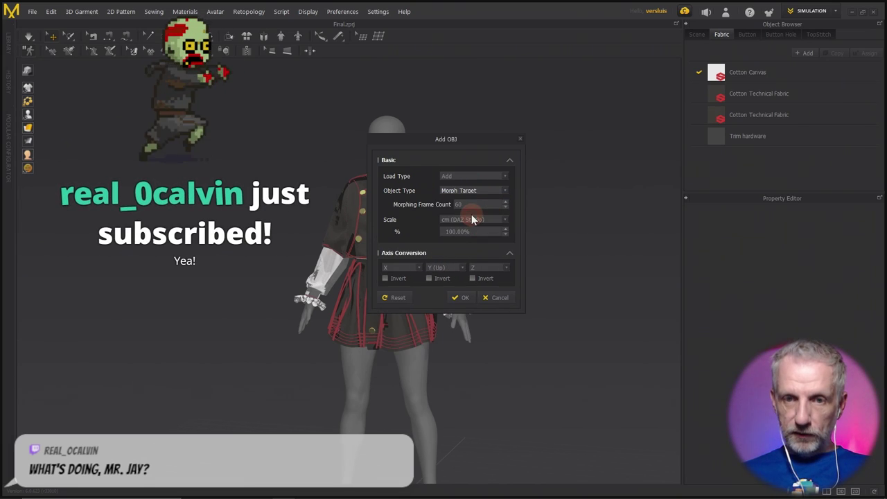
click(465, 298)
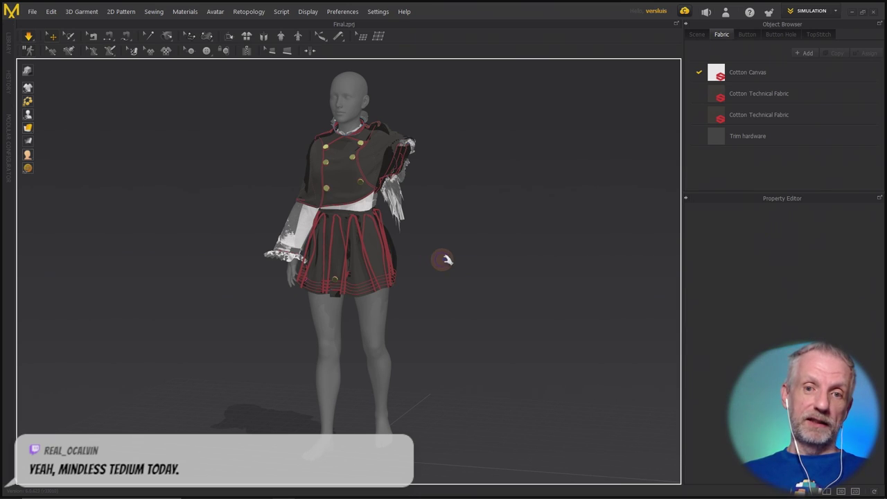
Orbit and switch to a side view to inspect the outfit reposed in the walking stance.
right_drag(443, 257, 496, 256)
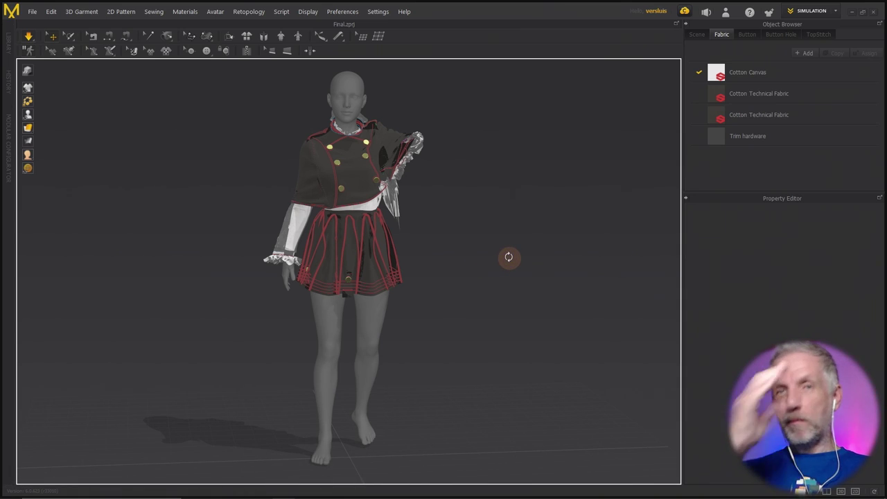
key(6)
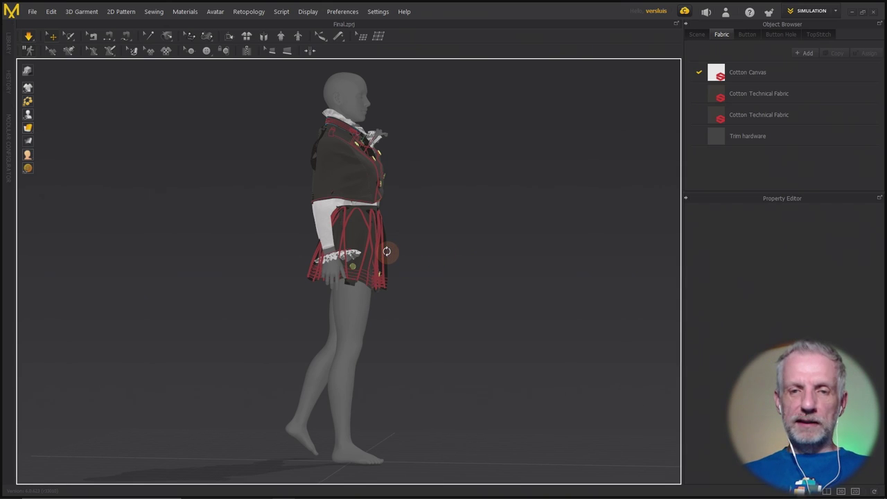
Force-quit Marvelous Designer in Task Manager and minimize Task Manager and DAZ Studio.
key(ctrl+alt+Delete)
click(444, 248)
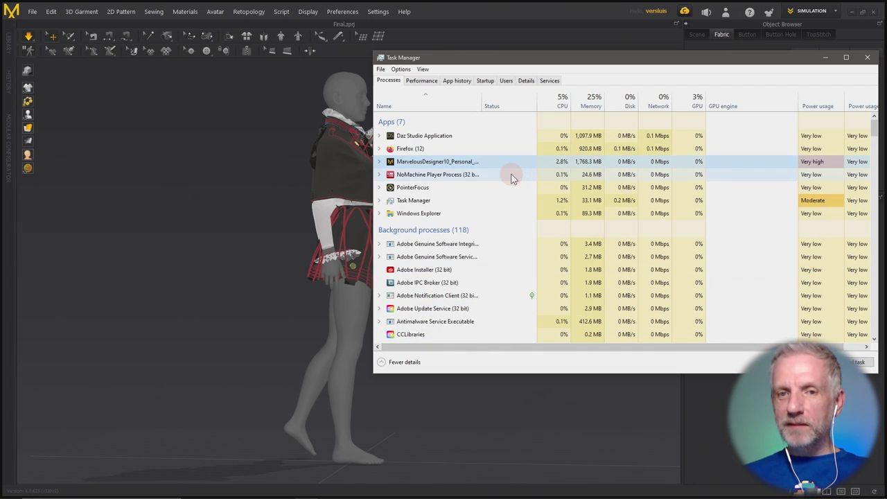
click(464, 163)
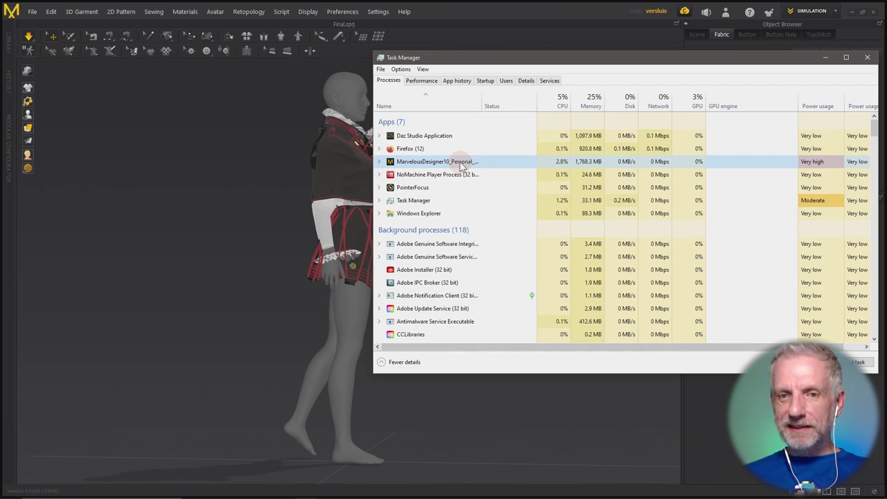
click(864, 366)
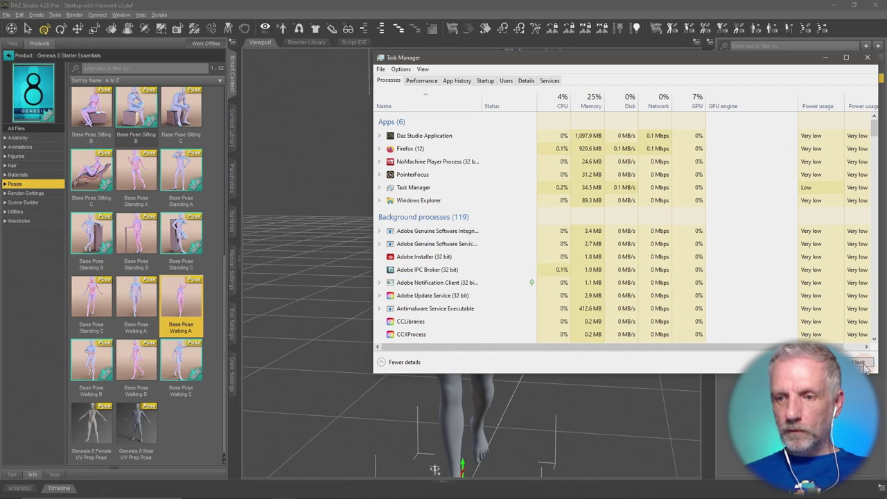
click(824, 58)
click(828, 5)
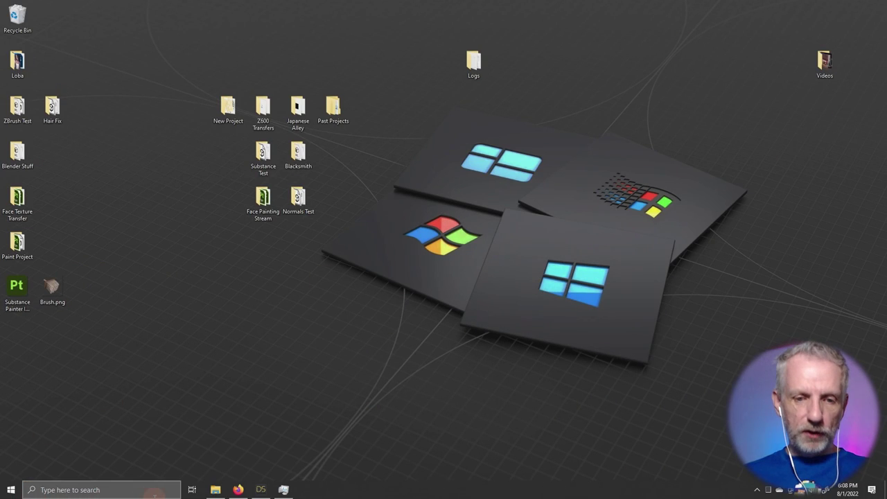
Pose the figure in Base Pose Standing C and export it as G8 Standing C.obj.
click(260, 490)
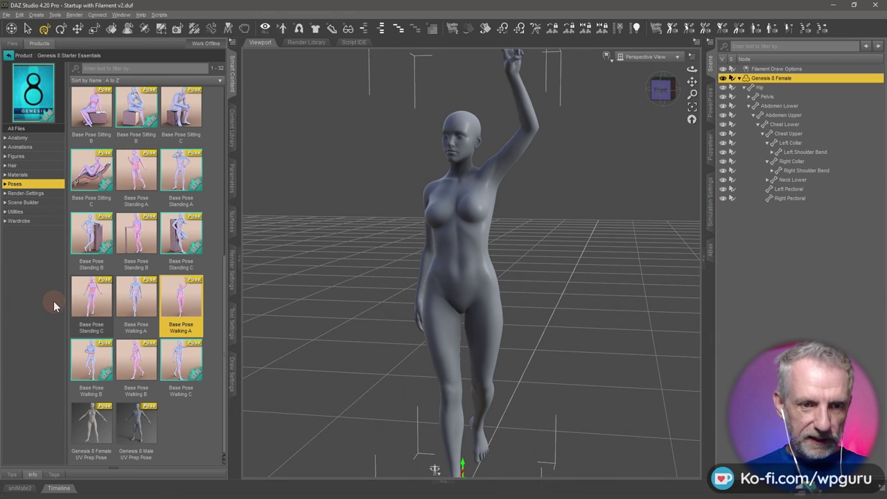
double_click(91, 298)
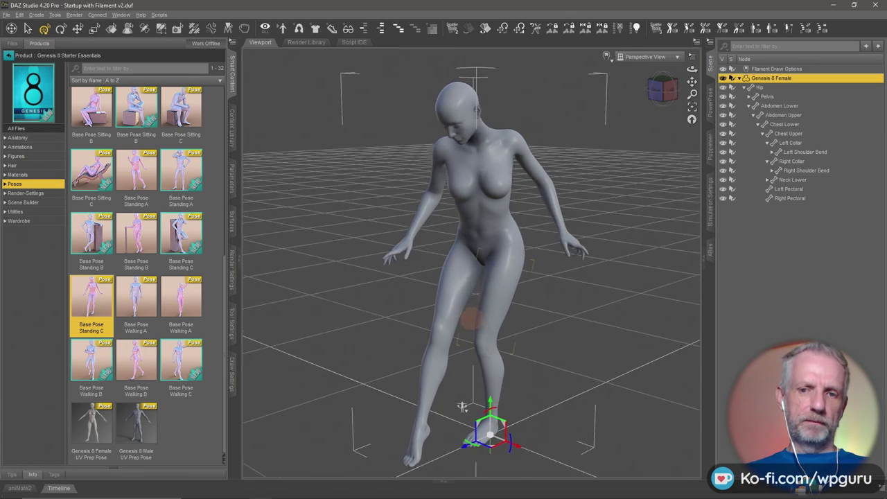
click(6, 15)
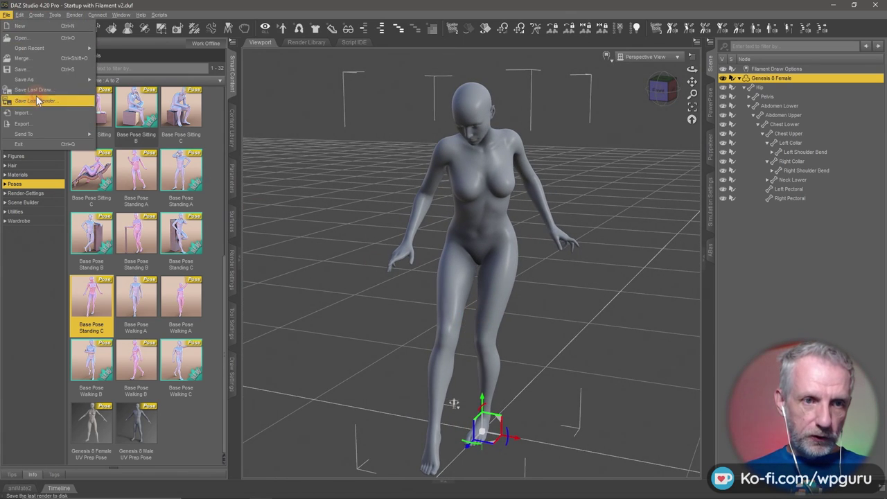
click(40, 120)
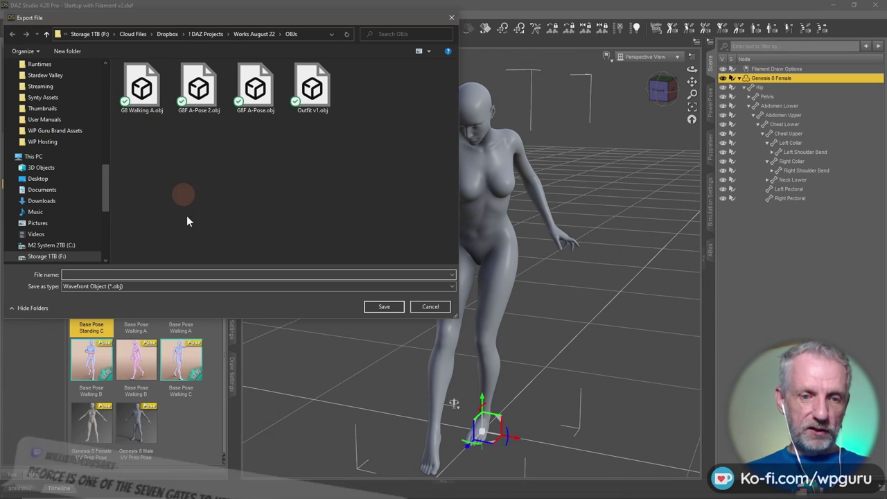
text(G8 Standing C)
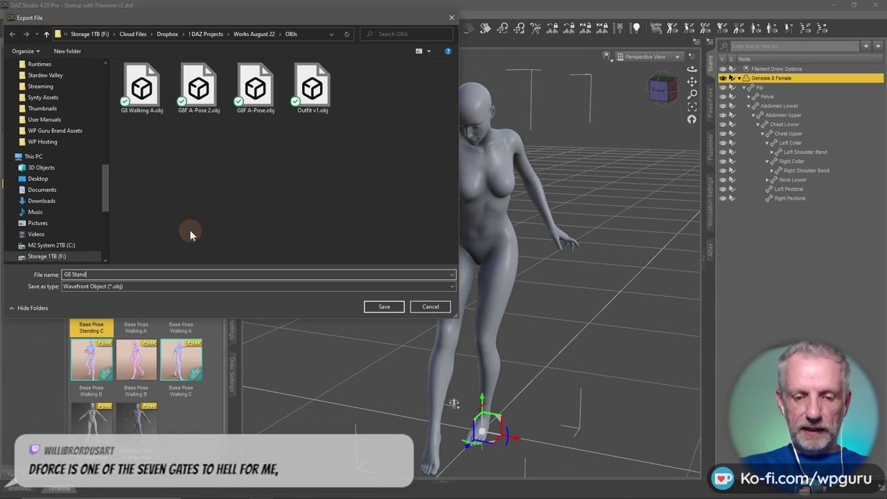
key(Return)
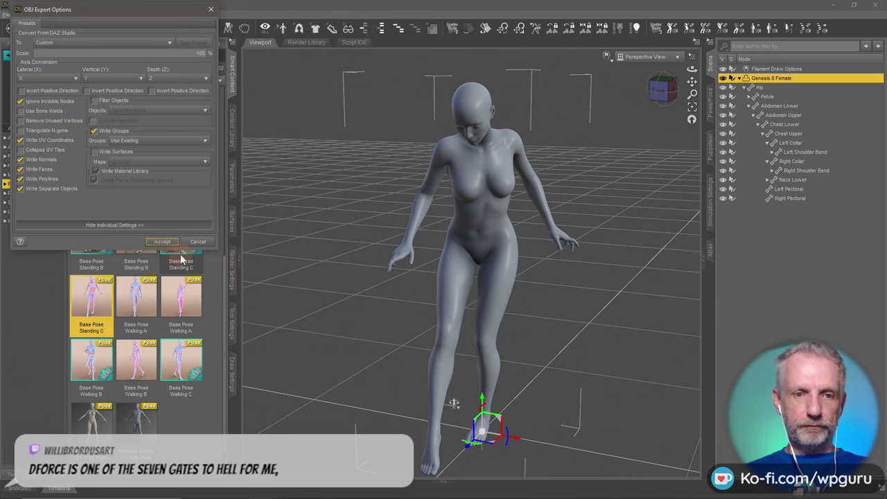
click(161, 242)
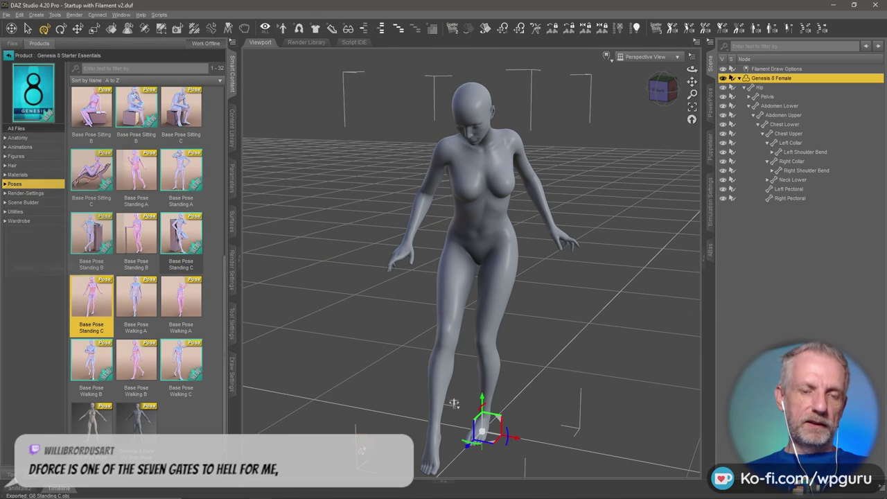
Cycle back to DAZ Studio and bring up the Windows Start menu.
key(alt+Tab)
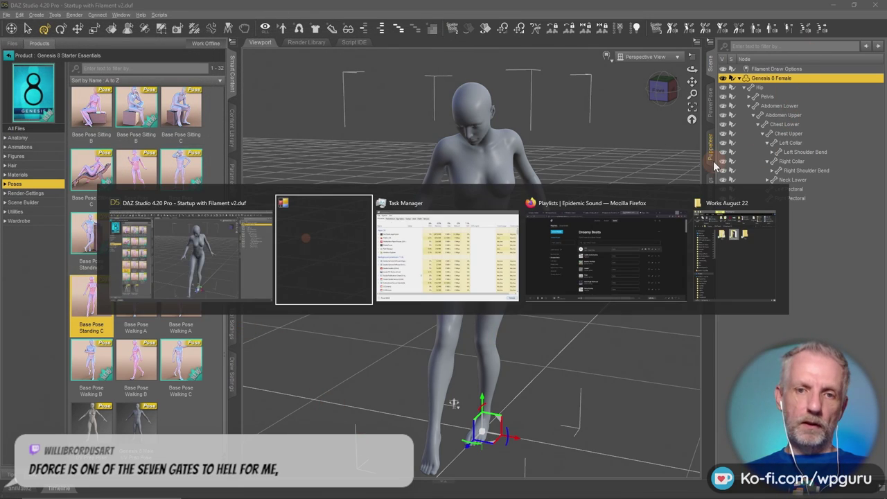
key(alt+Tab)
key(alt+Tab)
key(alt+Tab)
key(alt+Tab)
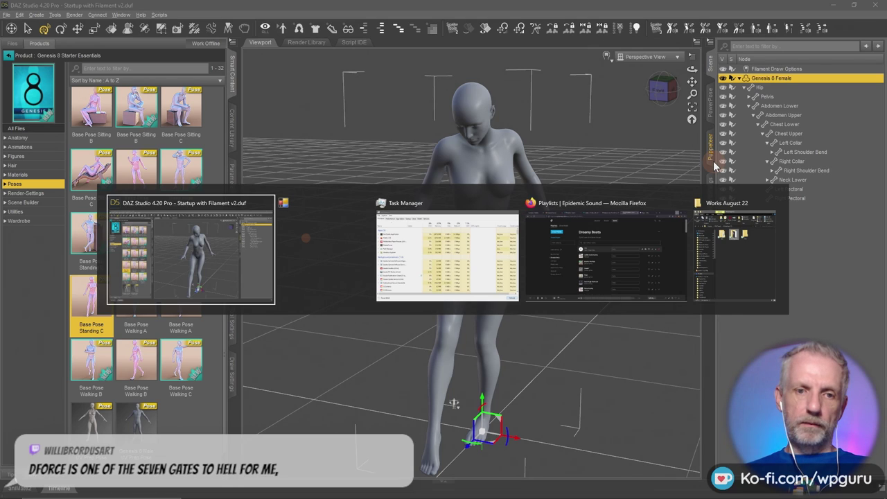
key(super)
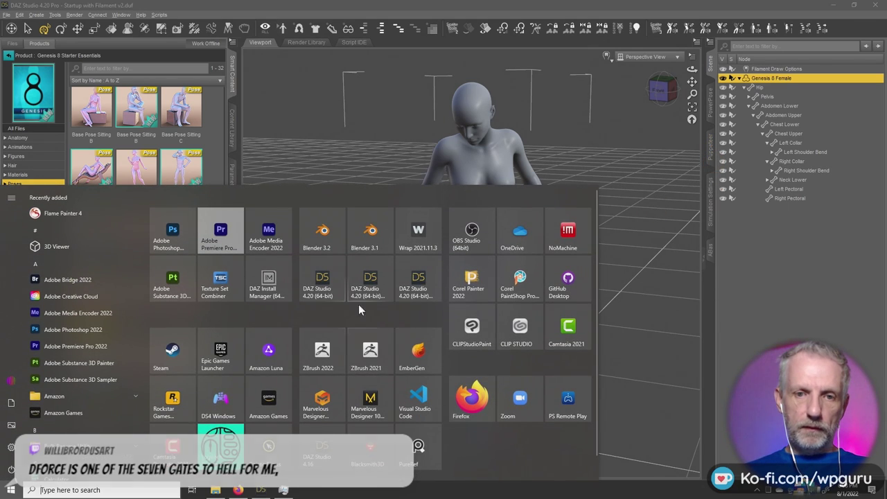
Launch Marvelous Designer Personal from the Start menu and let it load an empty scene.
click(332, 410)
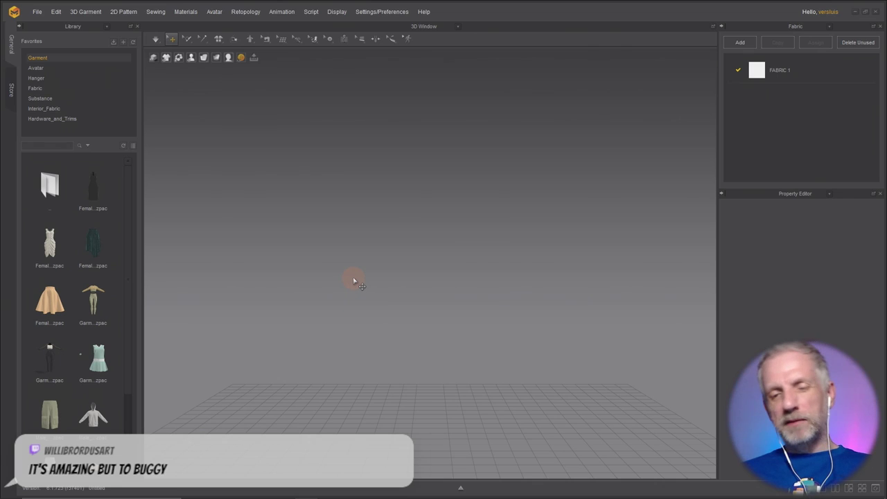
key(alt+Tab)
key(alt+Tab)
key(alt+Tab)
key(alt+Tab)
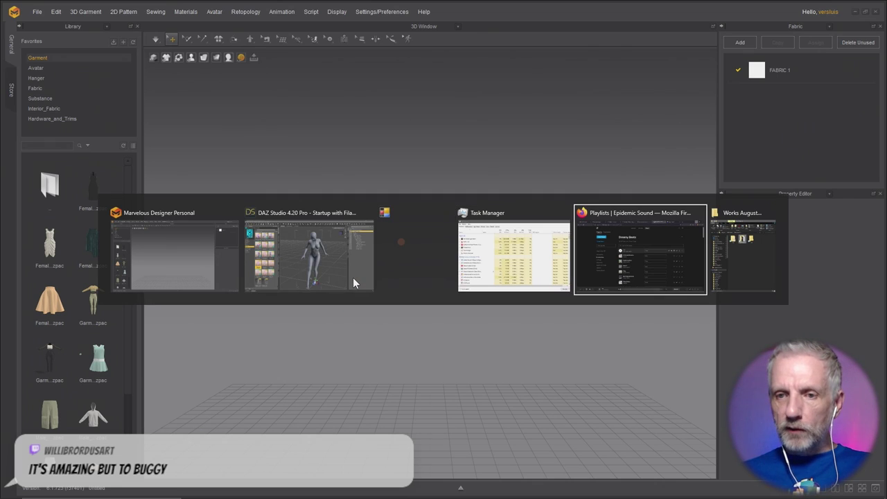
Copy the Military Lolita product link from ArtStation in Firefox, then minimize the browser.
click(358, 13)
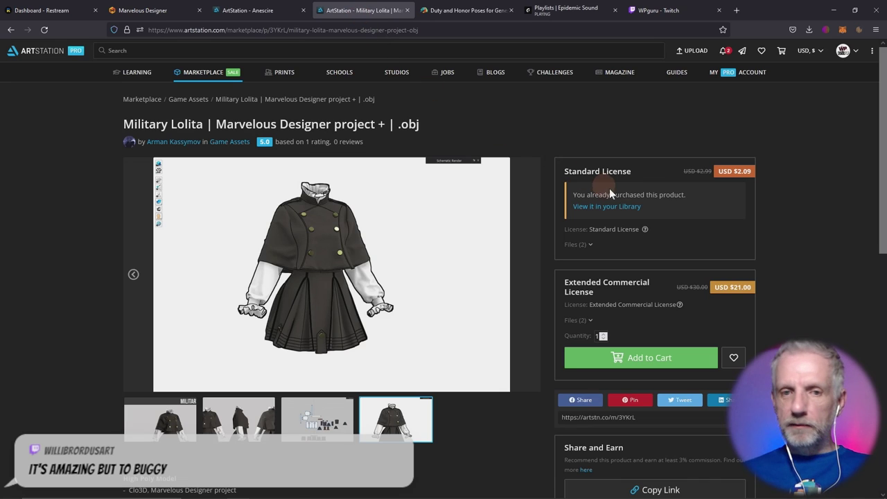
click(175, 420)
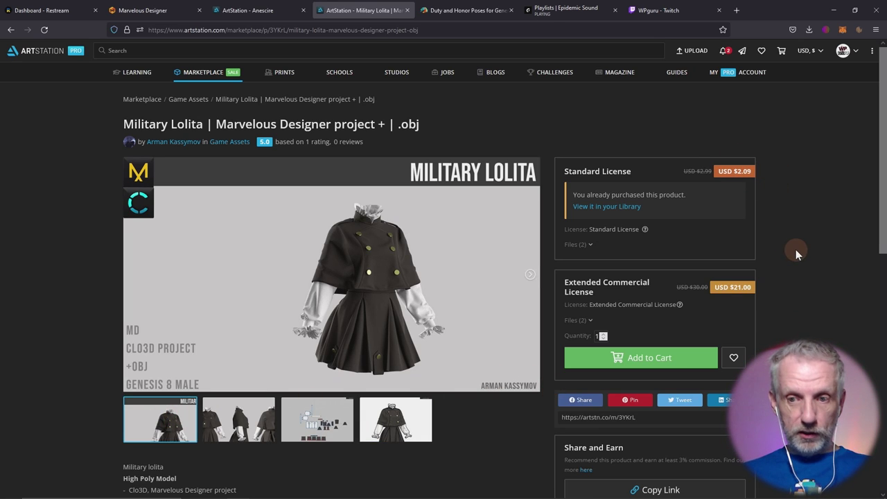
scroll(794, 287, down, 2)
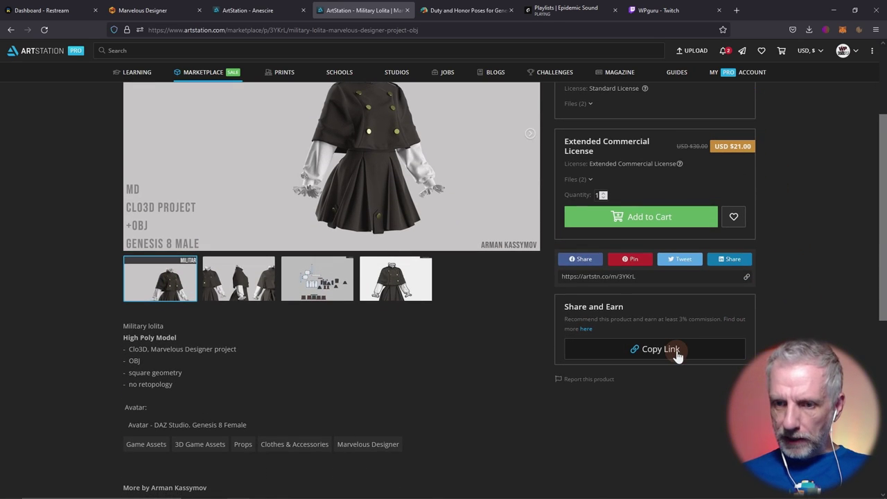
click(679, 352)
scroll(680, 352, up, 2)
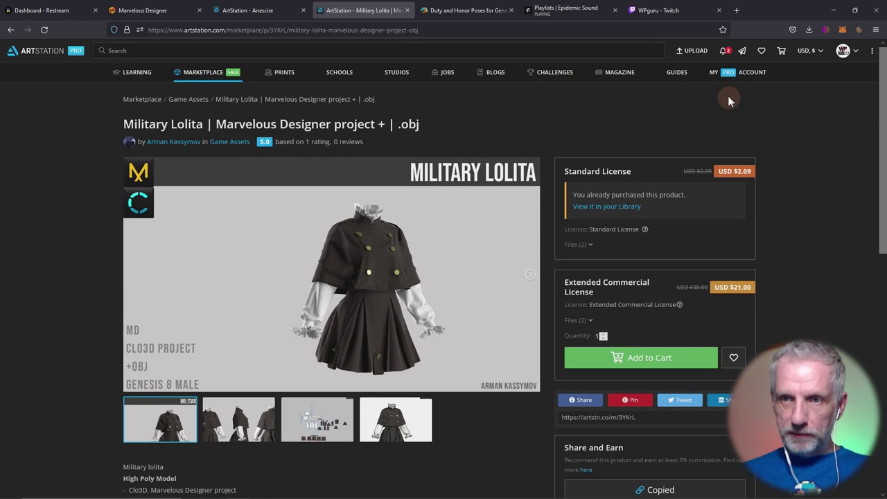
click(659, 9)
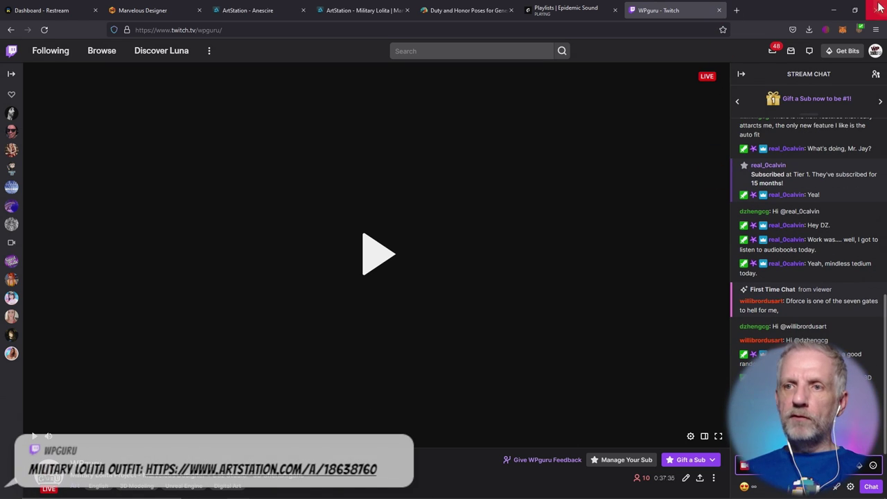
click(834, 9)
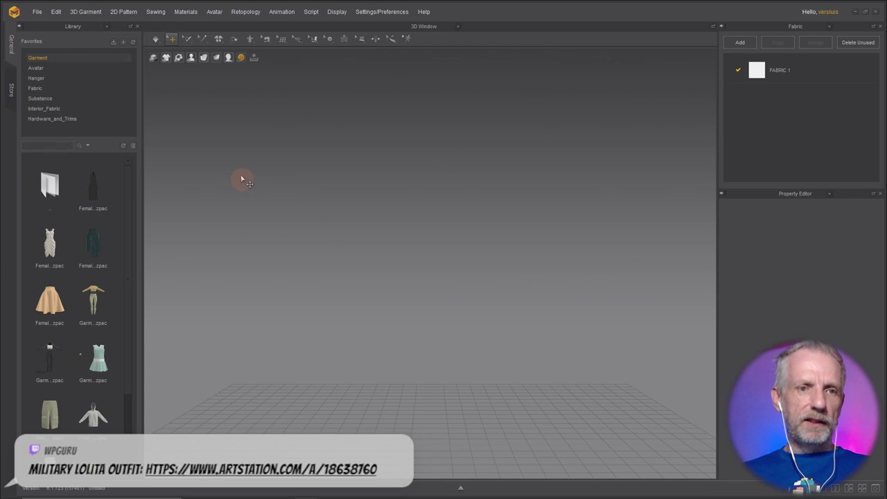
Open the Final.zprj project with the Military Lolita outfit.
click(36, 12)
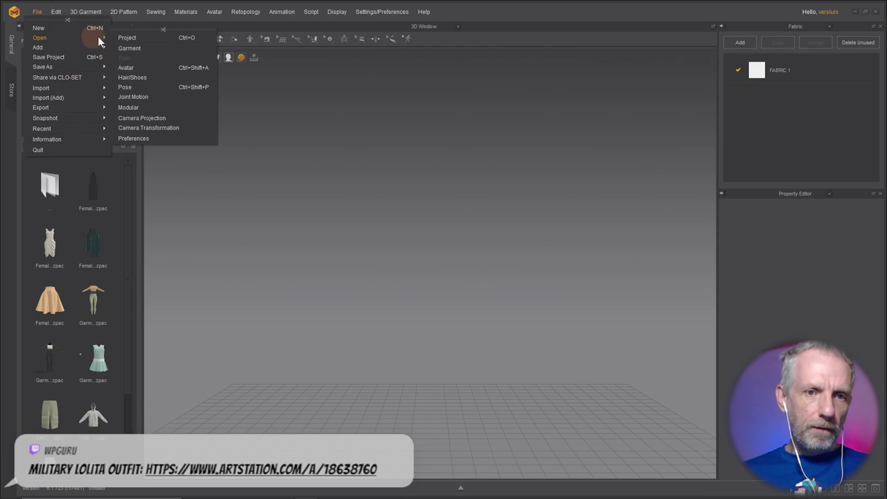
click(138, 37)
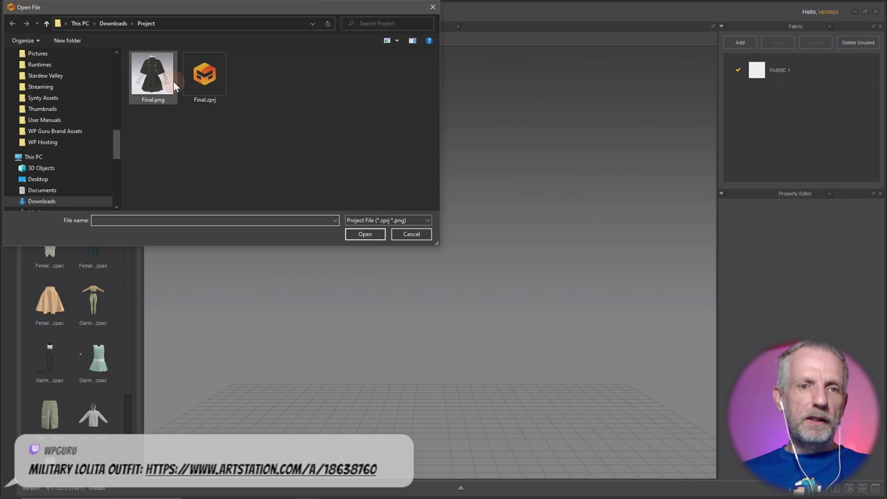
click(205, 75)
click(369, 236)
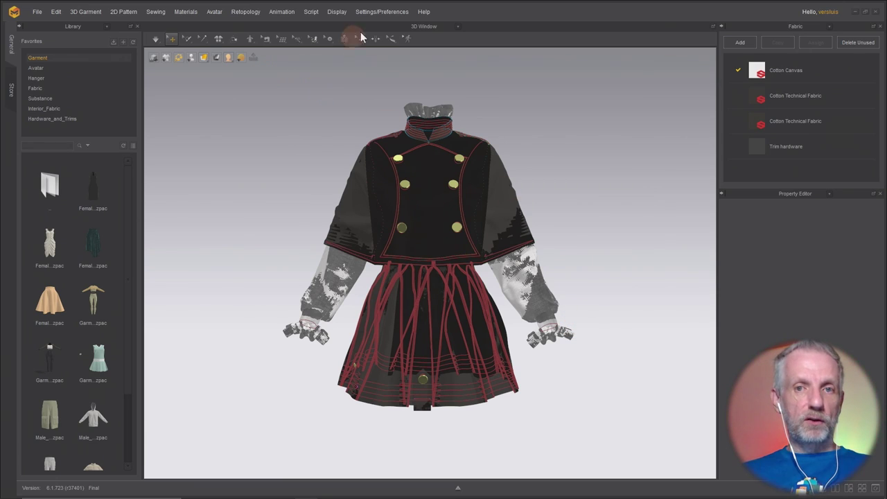
Set the 3D window background to the dark bg.png image.
click(337, 12)
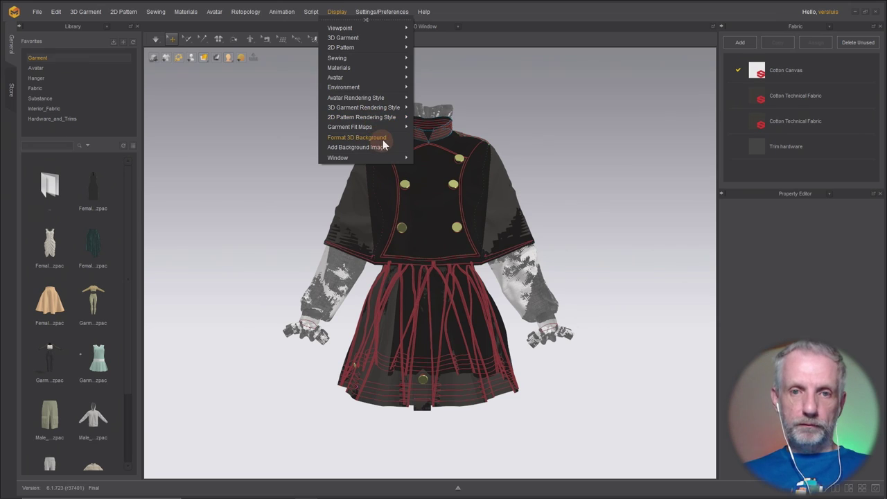
click(384, 143)
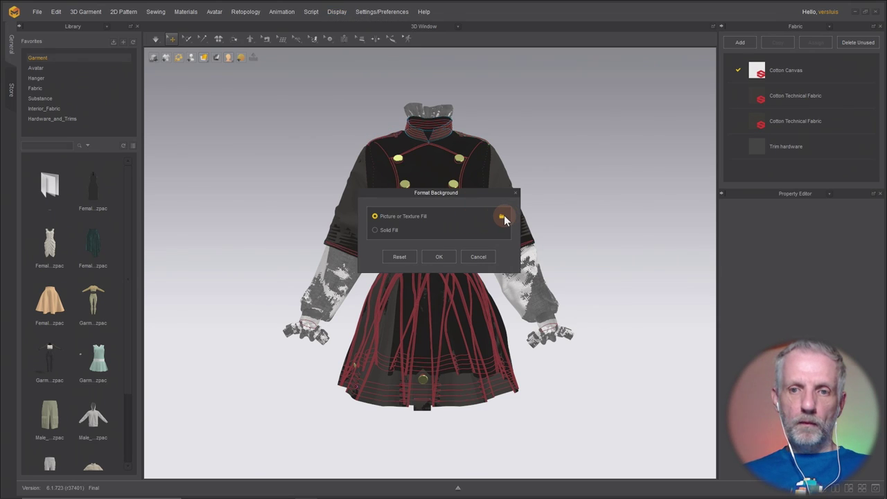
click(502, 216)
click(147, 71)
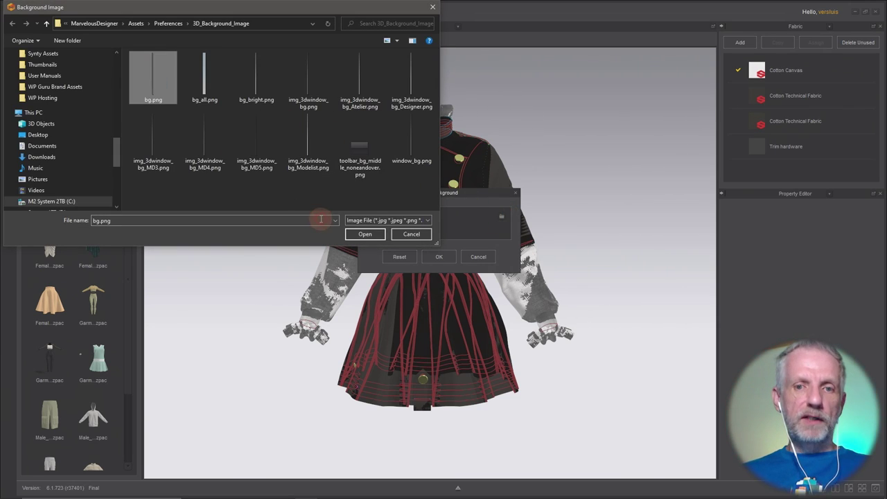
click(364, 234)
click(439, 257)
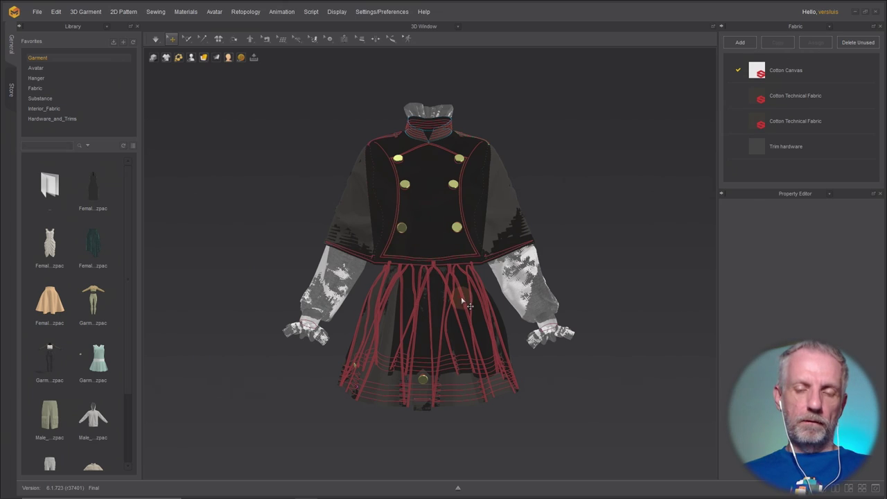
click(37, 12)
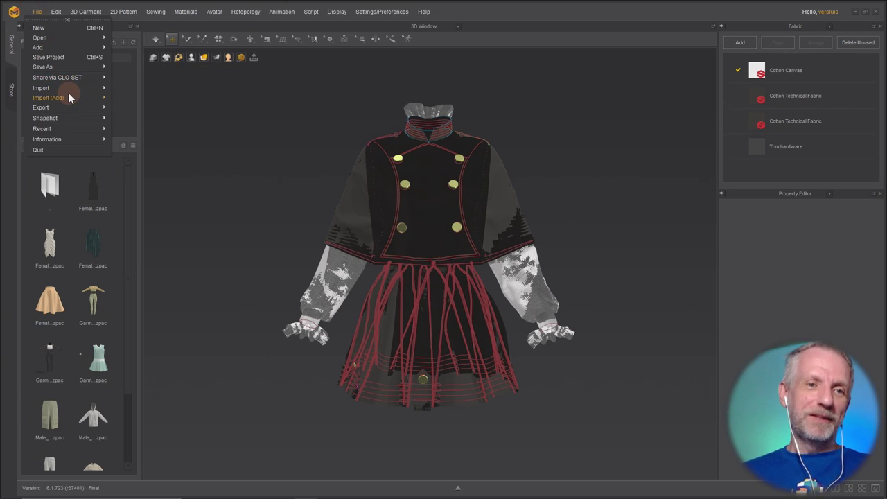
Import G8F A-Pose 2.obj as an avatar so it wears the outfit.
mouse_move(68, 93)
click(124, 101)
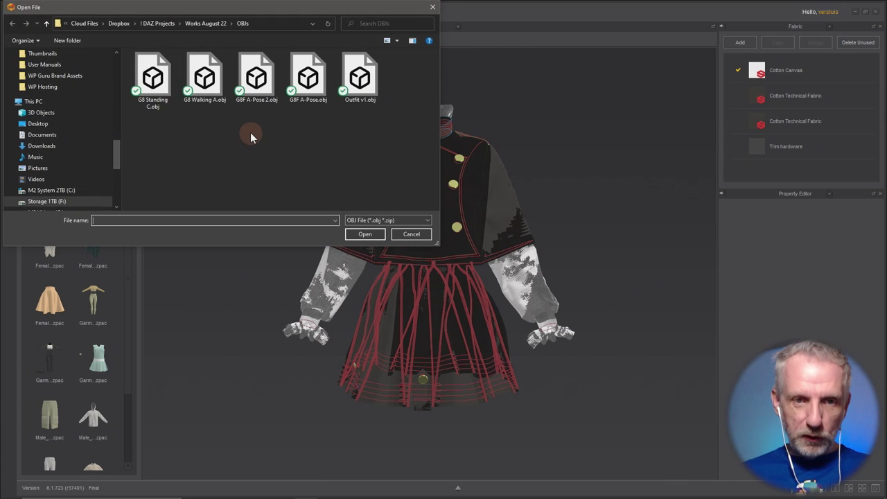
click(271, 111)
click(370, 233)
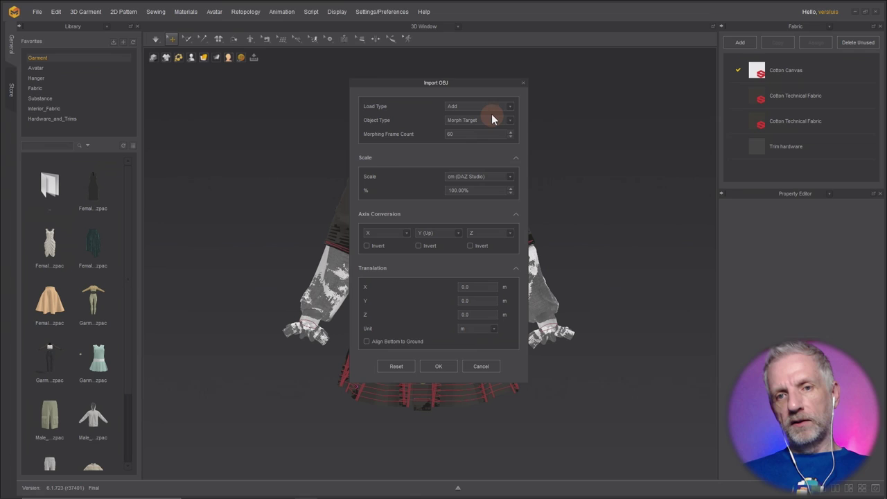
click(493, 122)
click(486, 127)
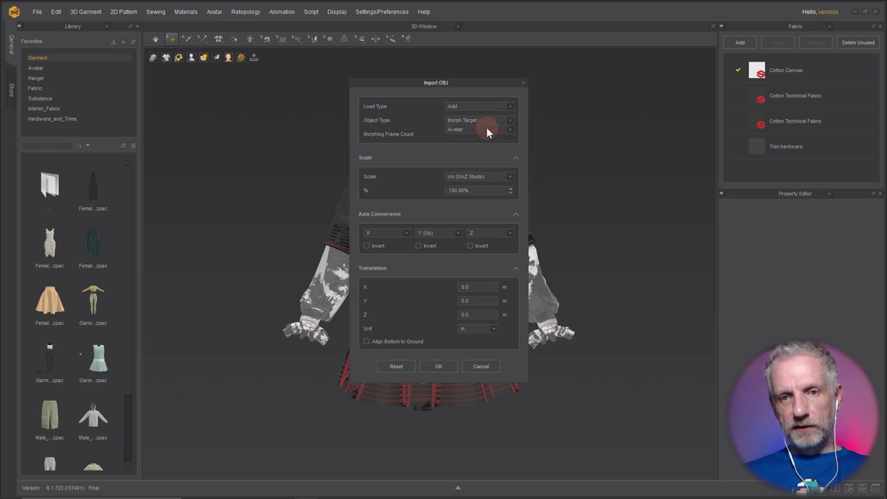
click(438, 359)
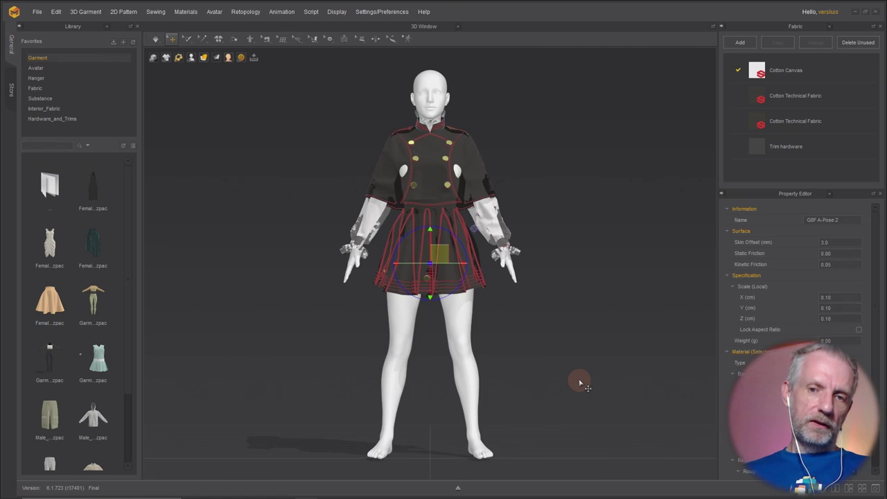
right_drag(574, 246, 537, 242)
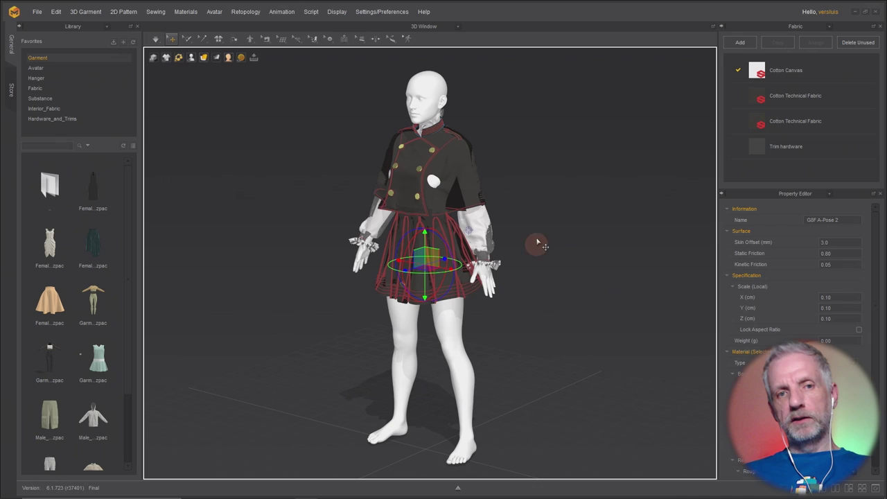
Switch the simulation preset to Fast (GPU).
click(156, 40)
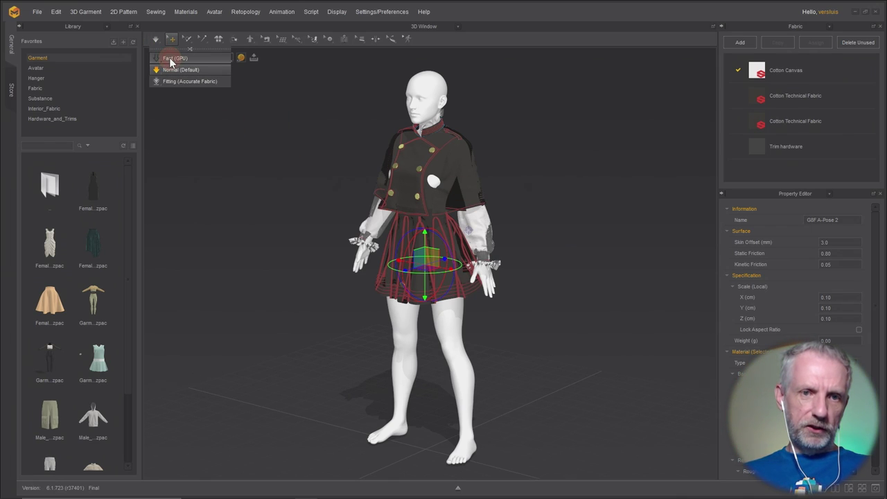
click(170, 59)
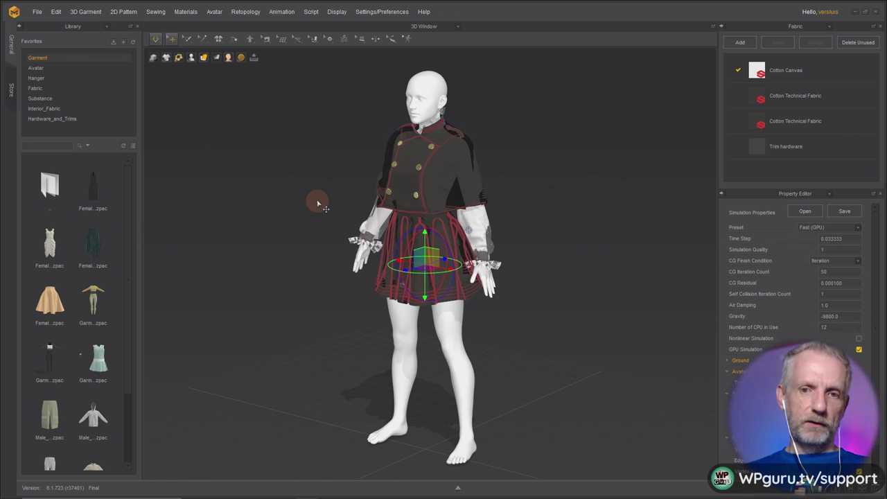
right_drag(302, 223, 266, 207)
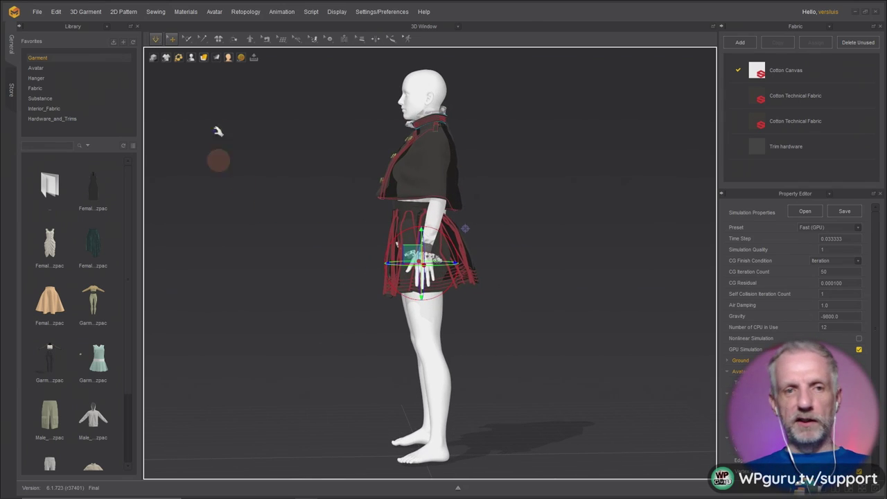
Select all of the avatar's faces and change its skin colour to grey 666666.
click(37, 12)
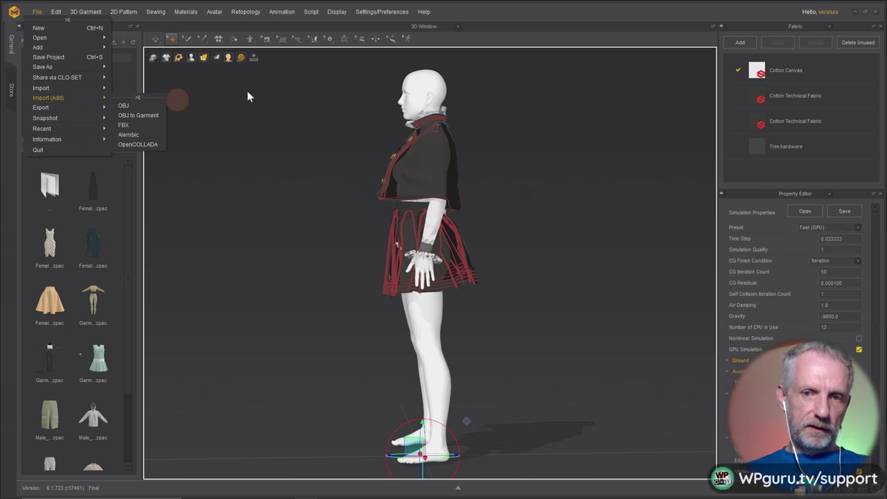
click(435, 90)
right_click(435, 90)
click(476, 94)
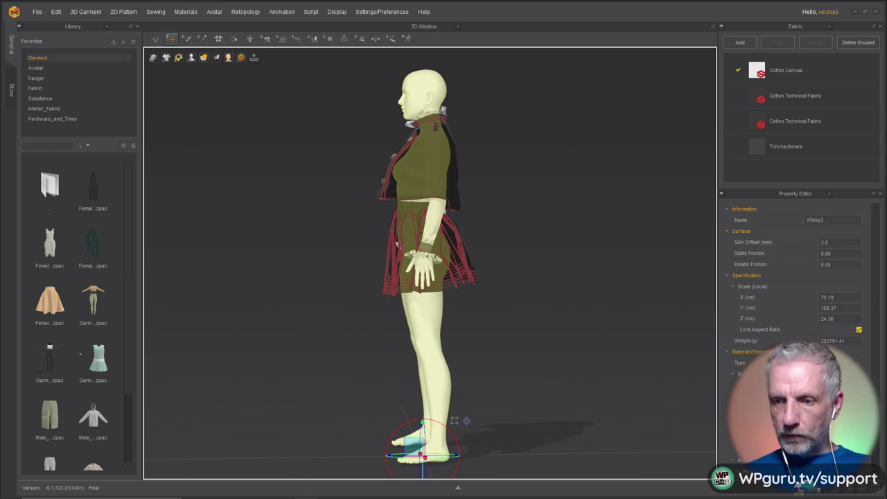
click(832, 374)
click(545, 181)
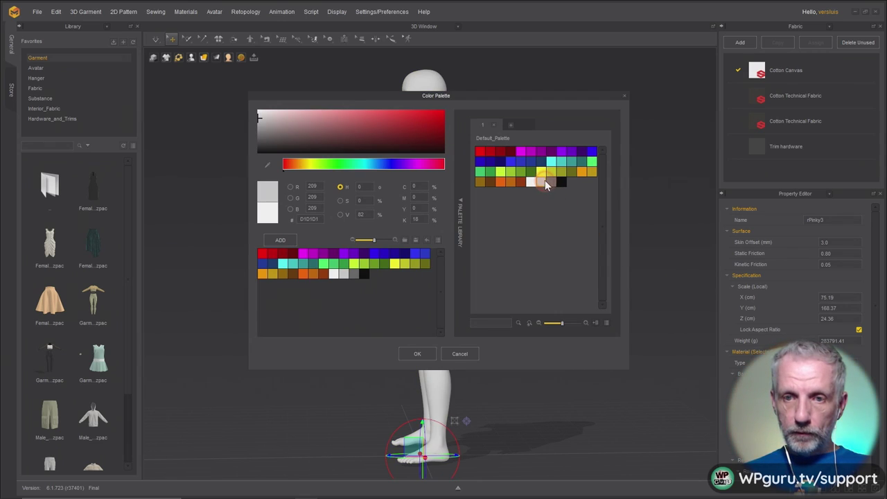
click(418, 352)
Import G8 Standing C.obj as a morph target so the avatar and outfit morph into that pose.
click(298, 149)
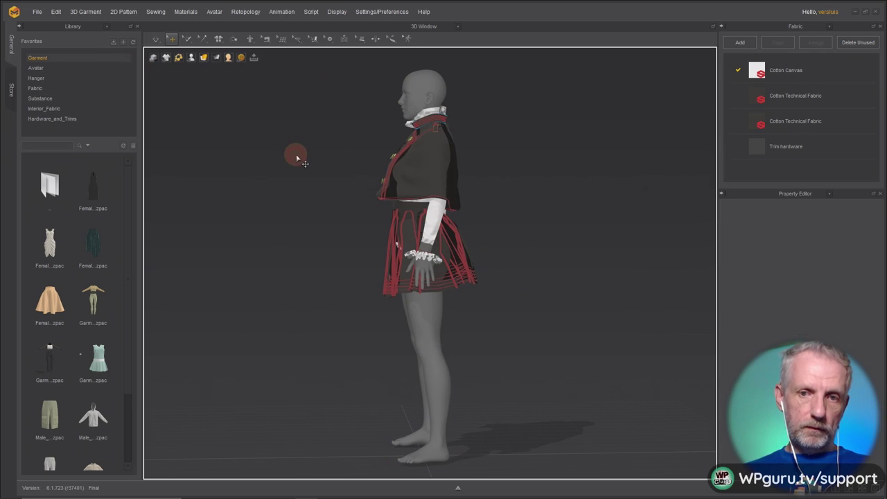
click(37, 12)
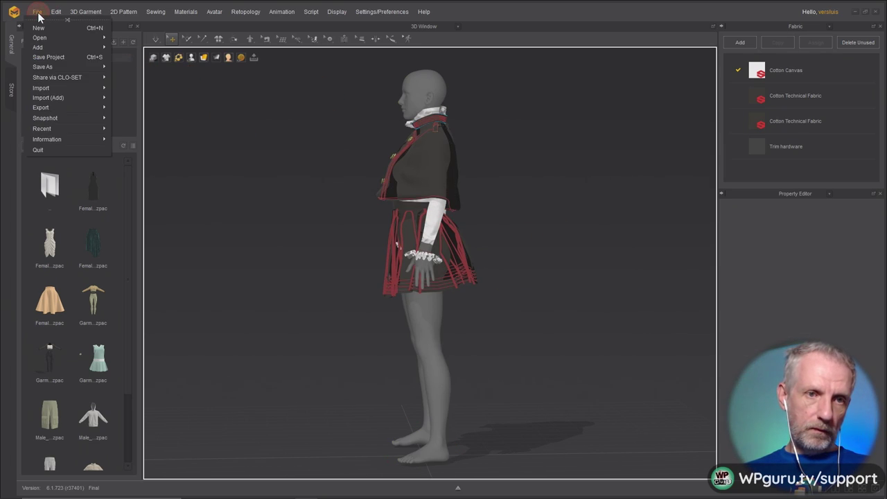
mouse_move(70, 101)
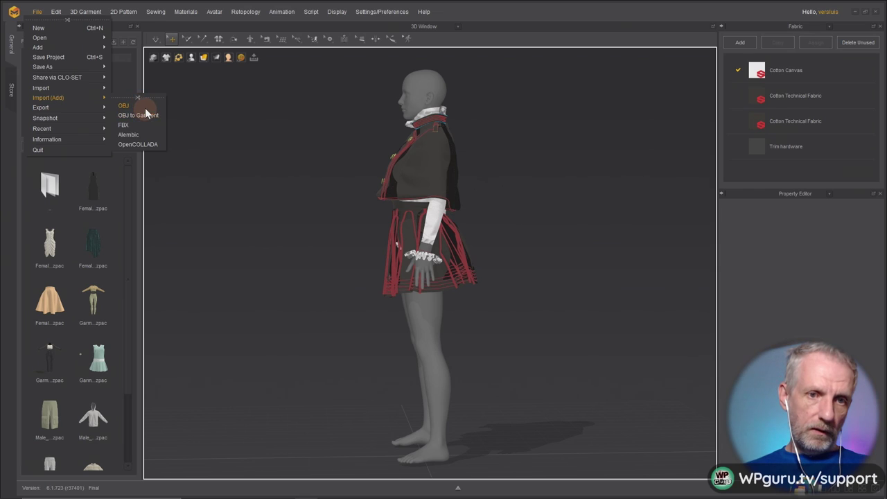
click(144, 106)
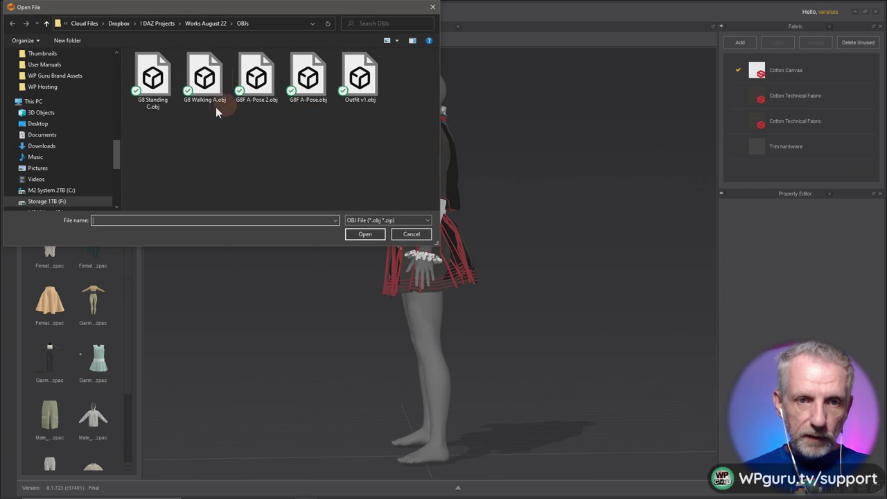
click(153, 77)
click(365, 234)
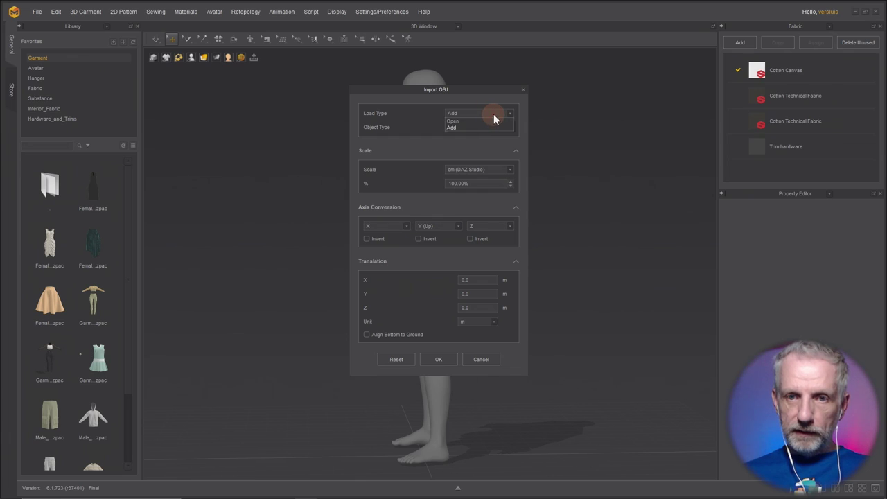
click(492, 127)
click(482, 153)
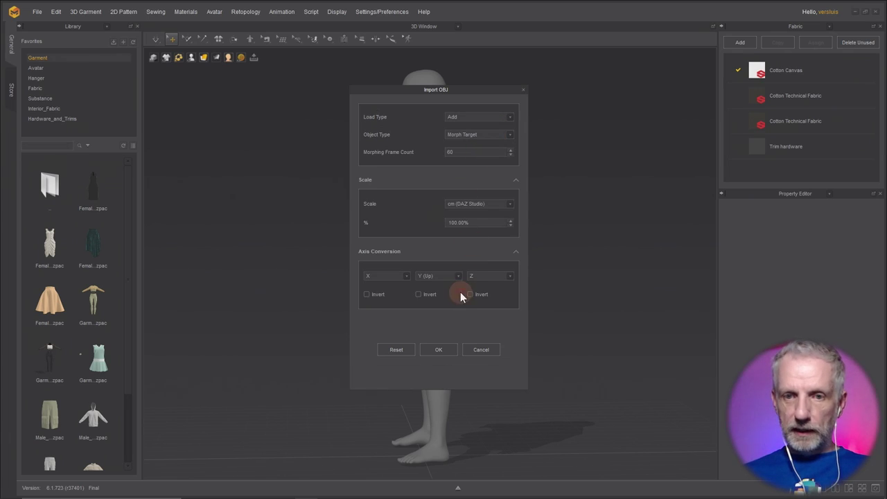
click(438, 349)
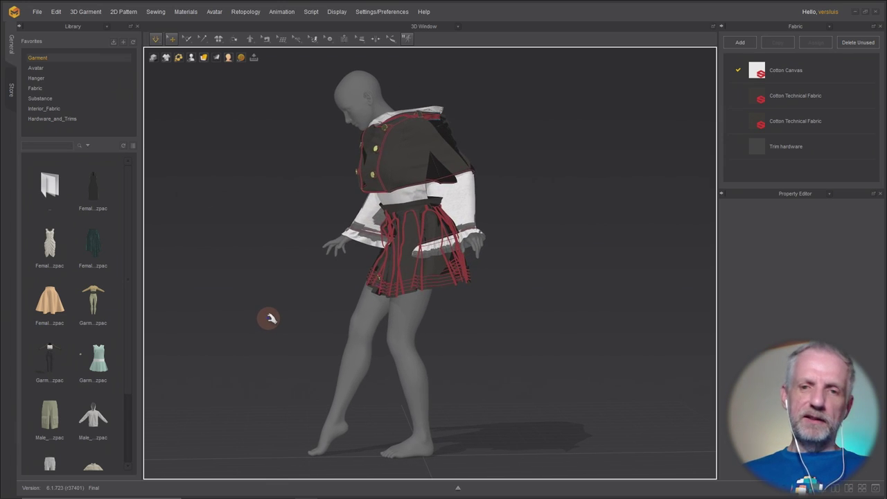
right_drag(265, 315, 433, 375)
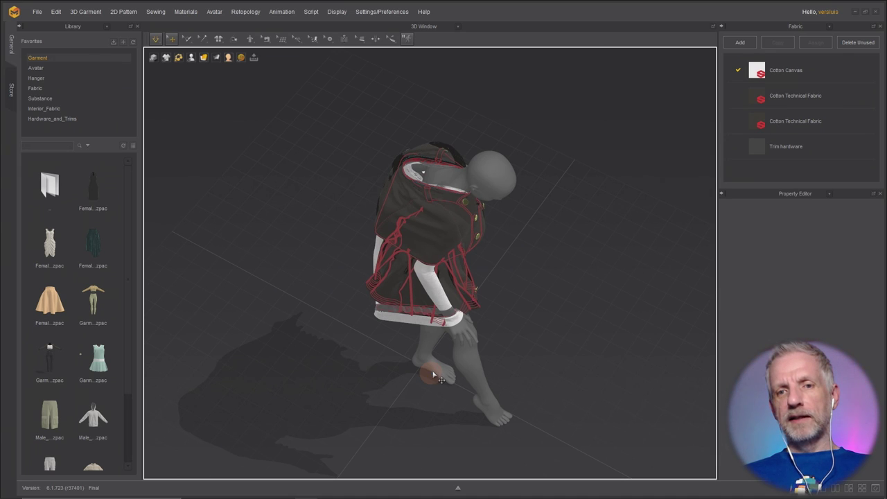
right_drag(560, 293, 388, 278)
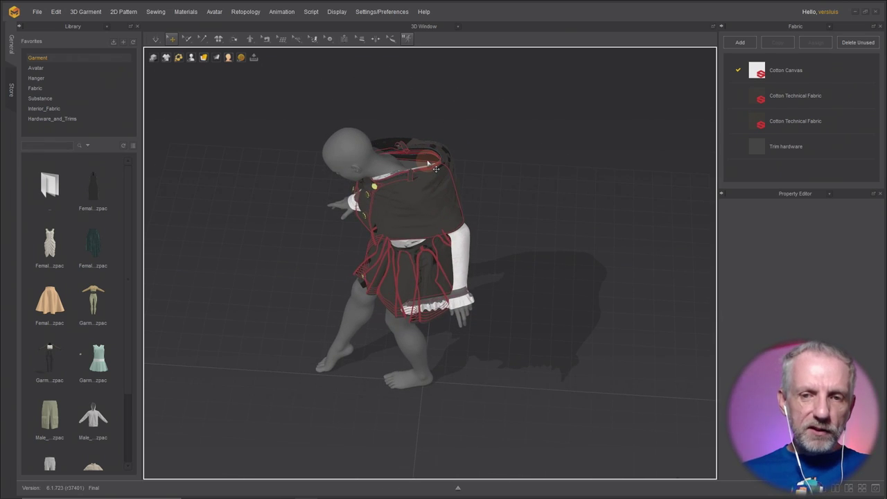
click(450, 169)
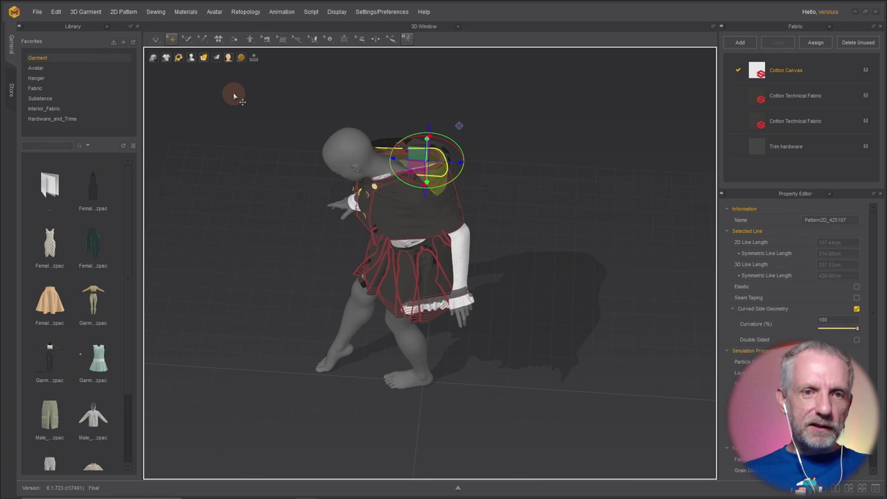
right_drag(284, 192, 215, 99)
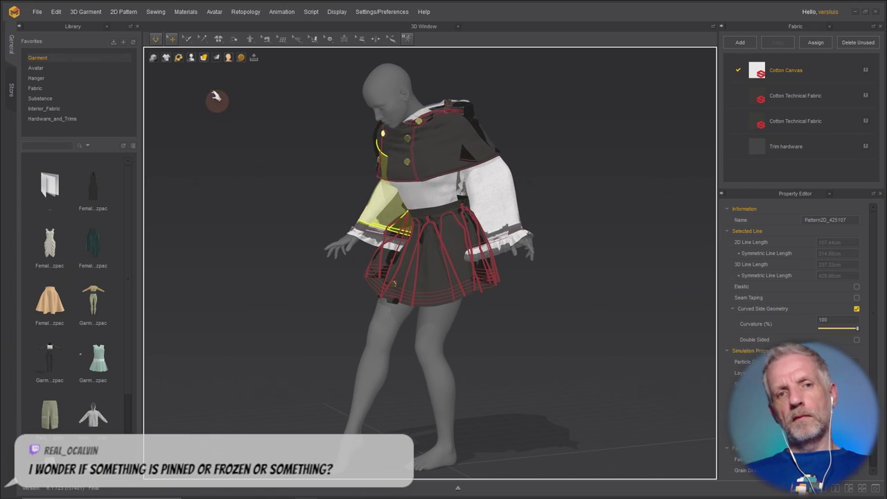
click(156, 41)
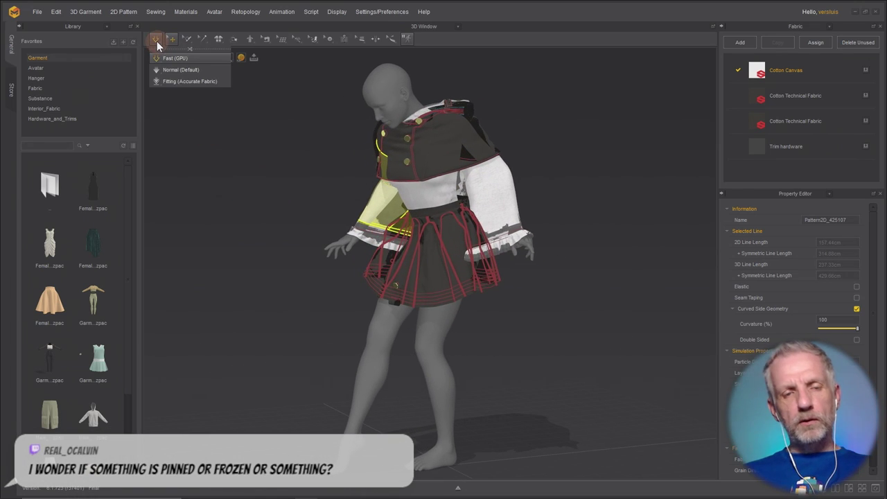
click(180, 69)
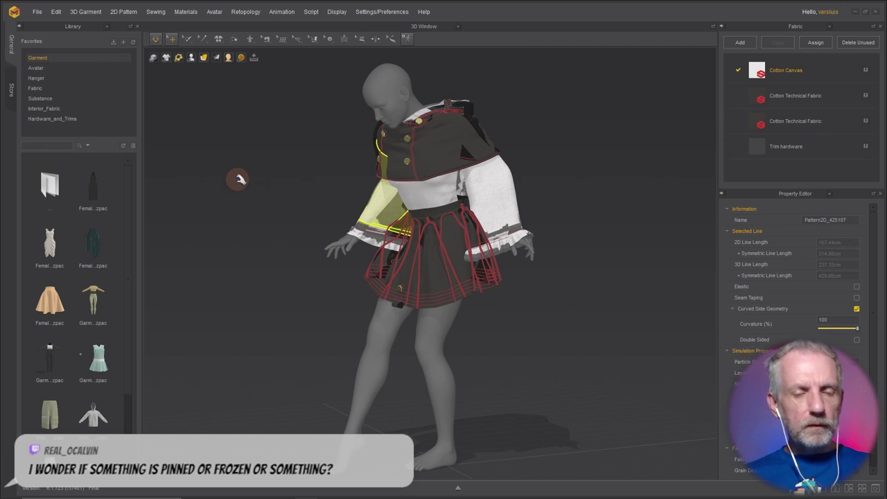
End the frozen MarvelousDesigner process in Task Manager, then minimize Task Manager.
click(238, 178)
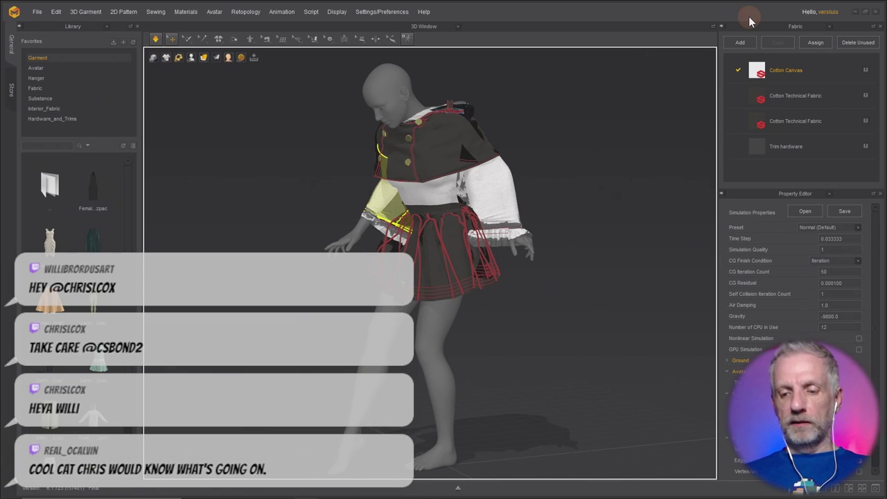
key(ctrl+alt+Delete)
click(449, 246)
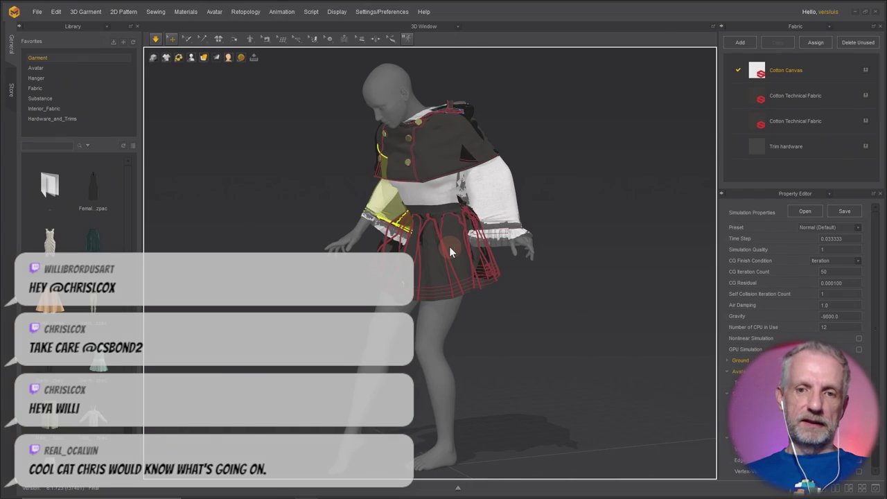
click(437, 166)
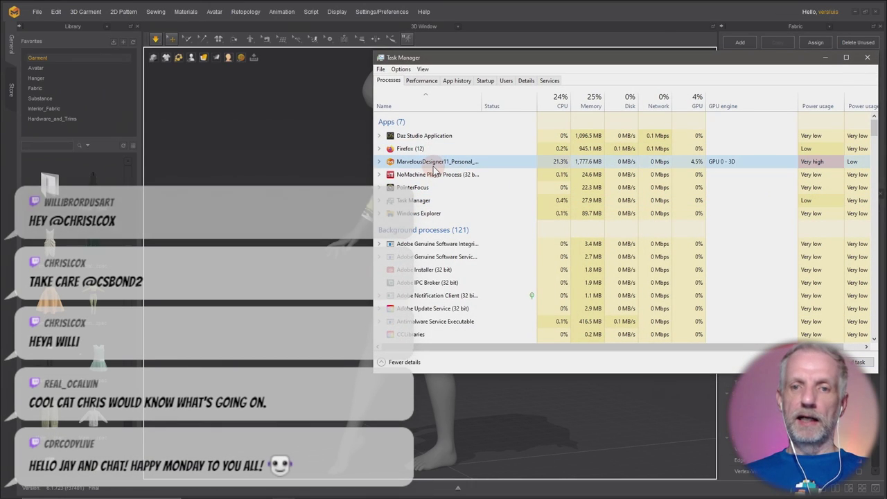
right_click(503, 163)
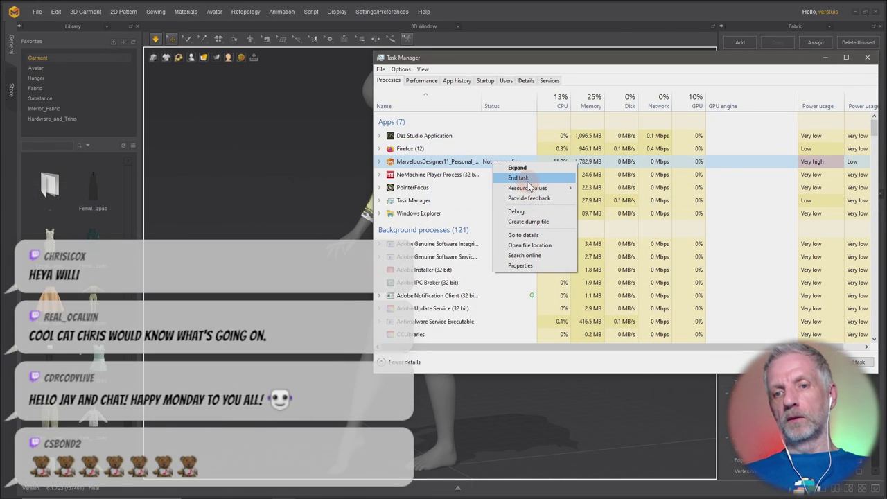
click(525, 179)
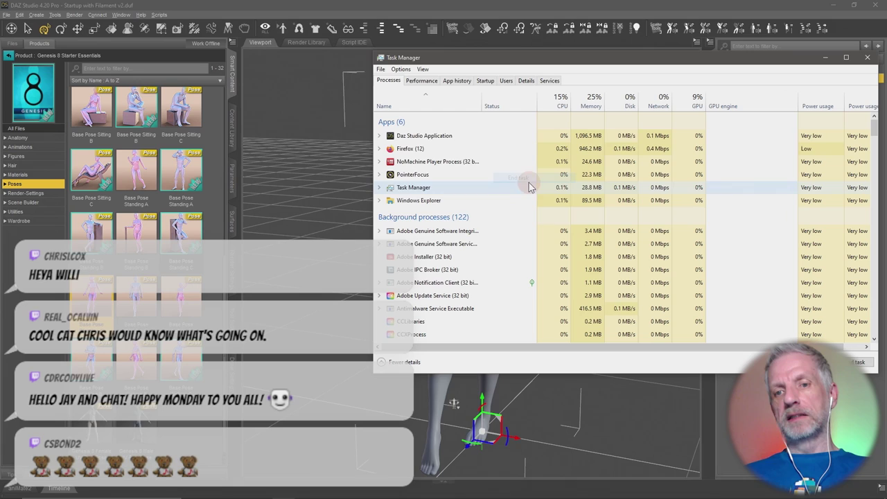
click(826, 58)
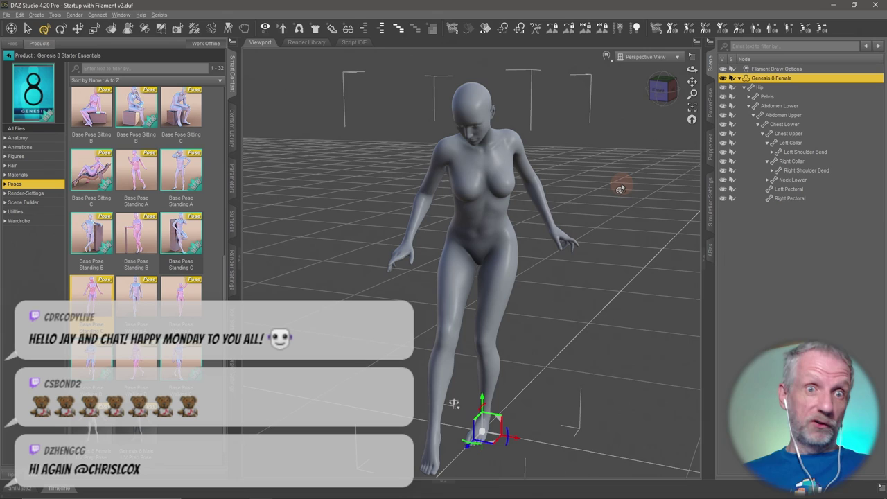
Change the Genesis 8 Female's Mesh Resolution level from High Resolution to Base.
alt+drag(541, 286, 610, 243)
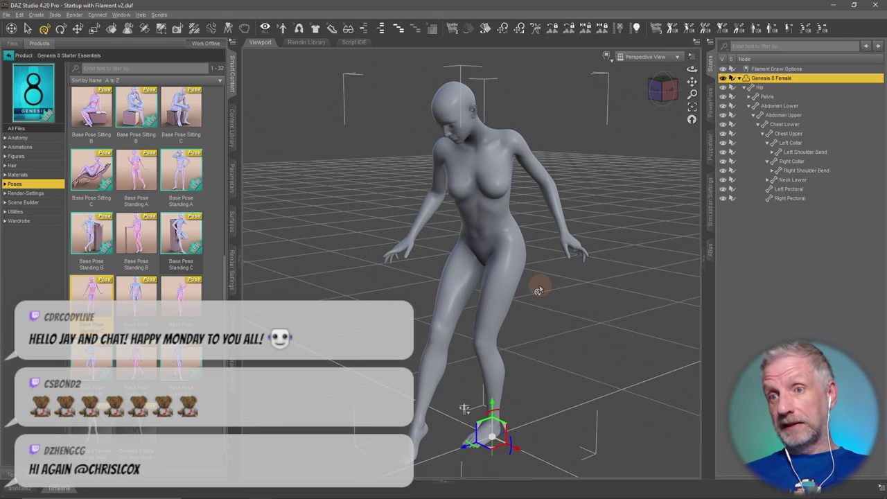
click(233, 179)
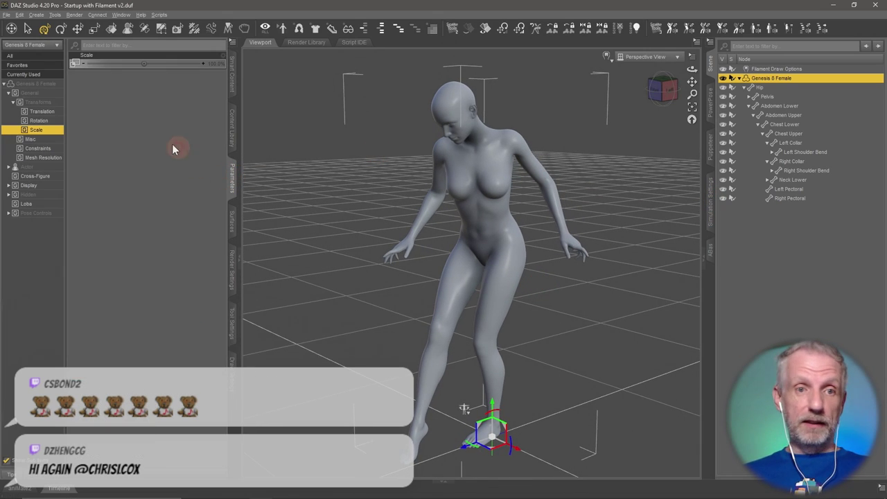
click(48, 158)
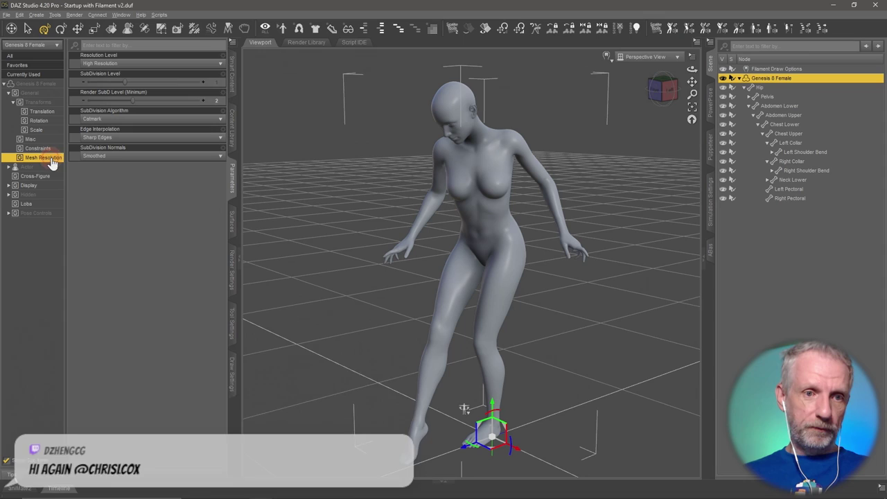
click(156, 66)
click(111, 74)
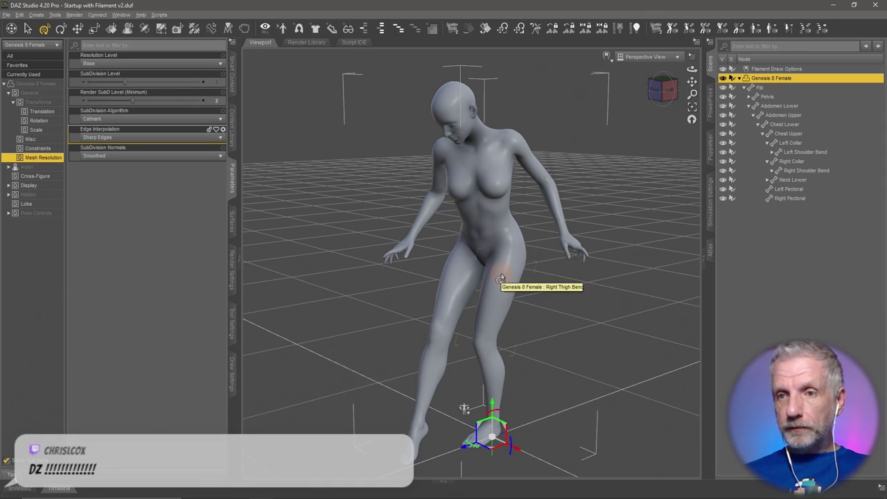
click(740, 77)
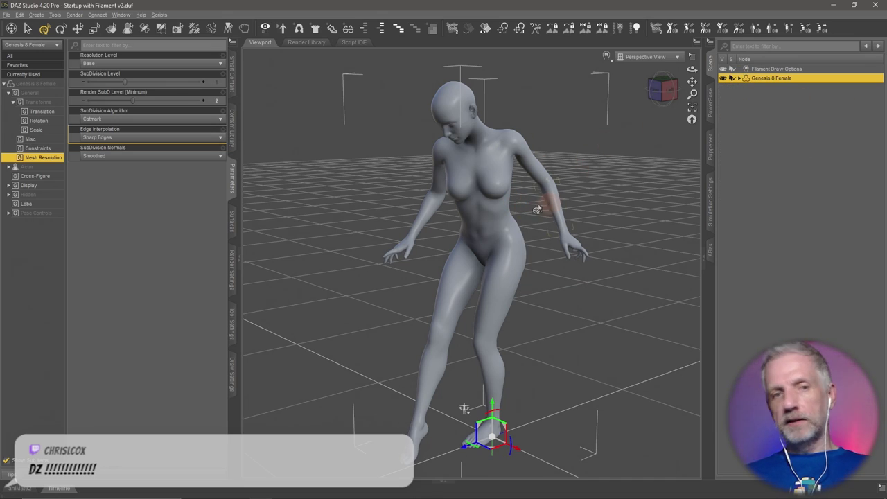
Export the figure as OBJ, overwriting G8 Standing C.obj, with Filter Objects ticked.
click(6, 15)
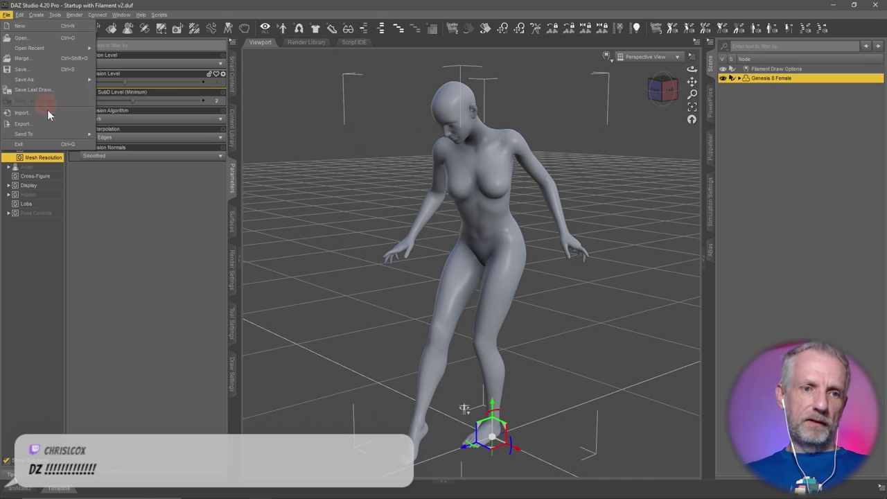
click(48, 120)
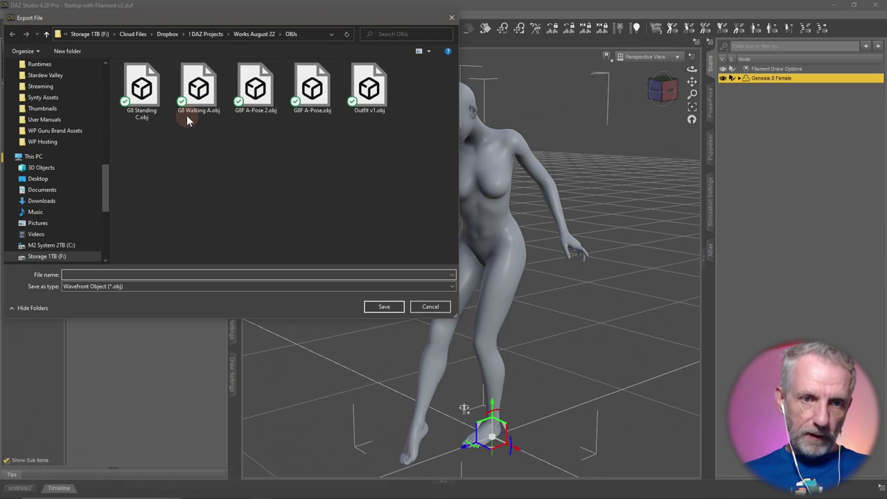
click(142, 91)
click(386, 308)
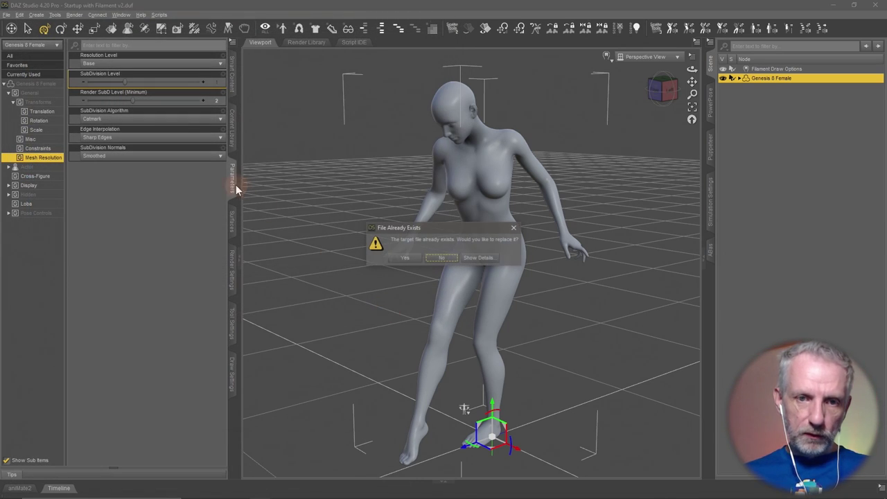
click(408, 254)
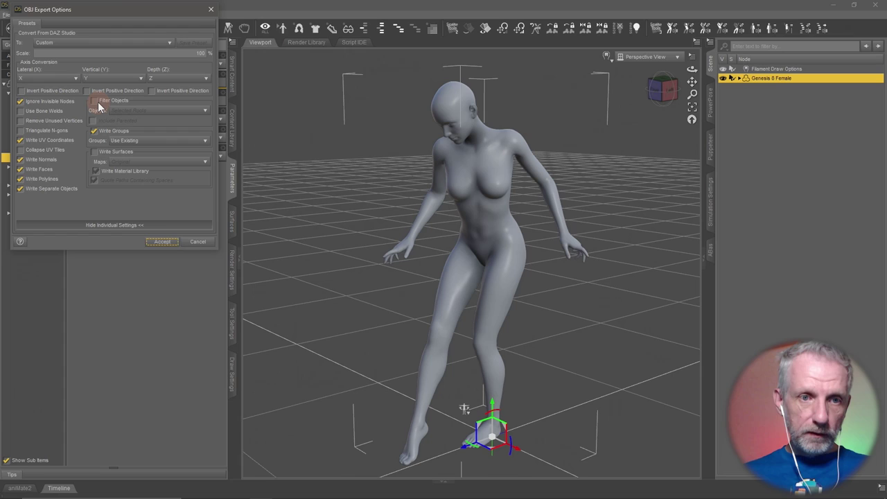
click(93, 102)
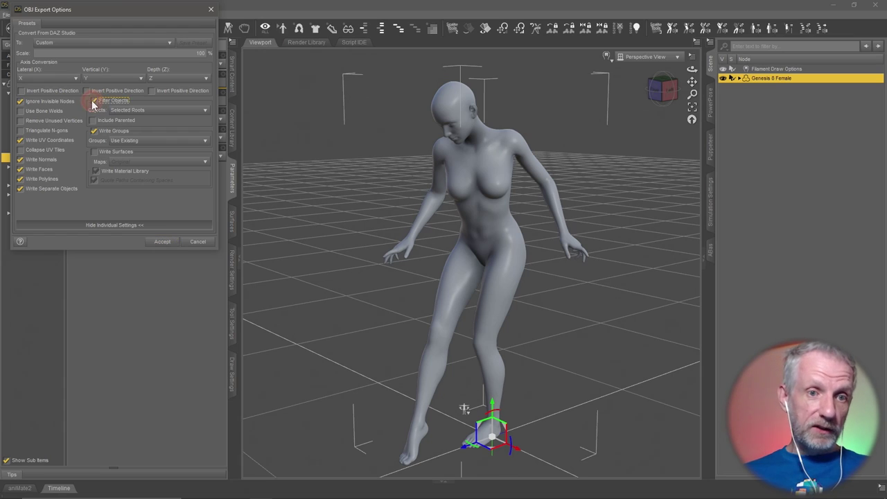
click(162, 242)
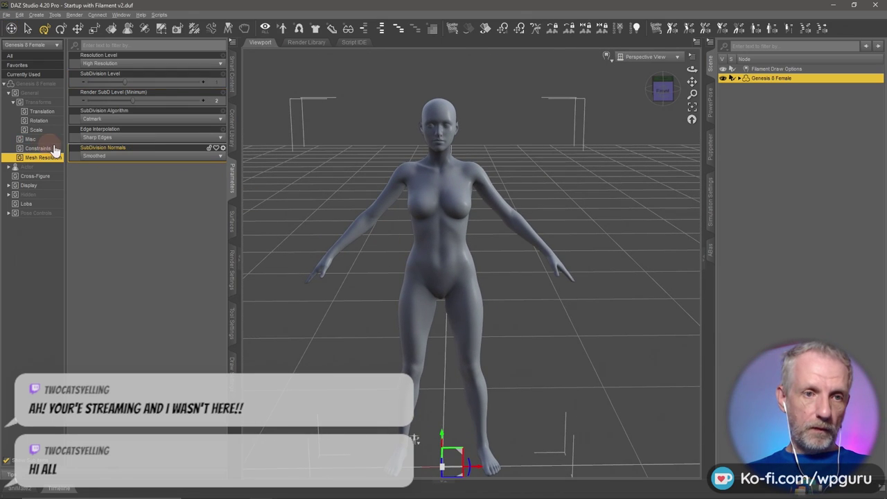
Set the figure's resolution level to Base.
click(148, 63)
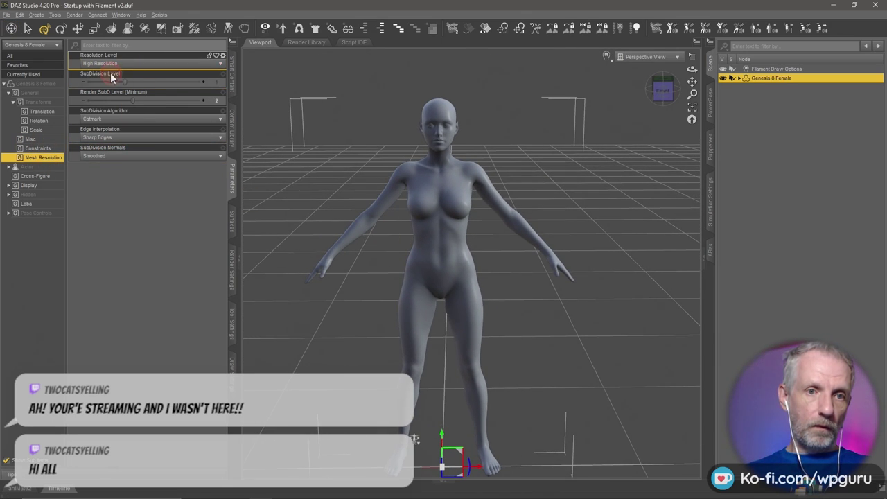
click(104, 73)
alt+drag(419, 236, 474, 244)
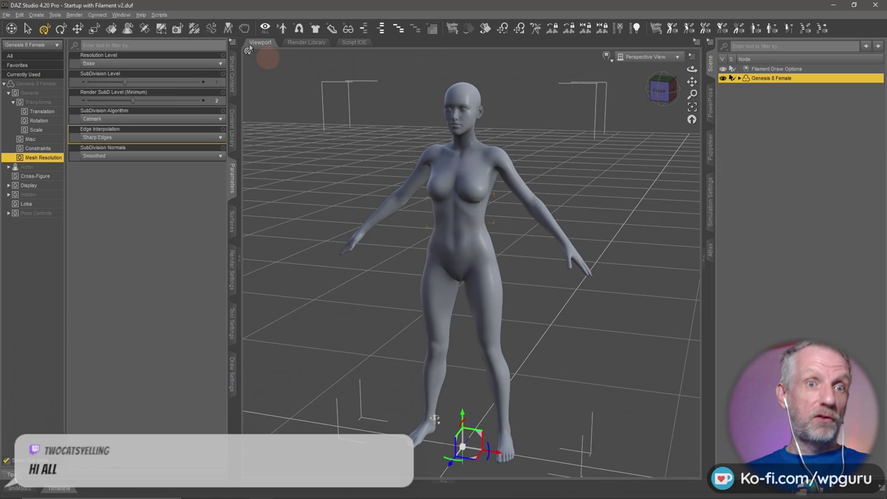
Cancel the OBJ export and delete the Genesis 8 Female from the scene.
click(10, 14)
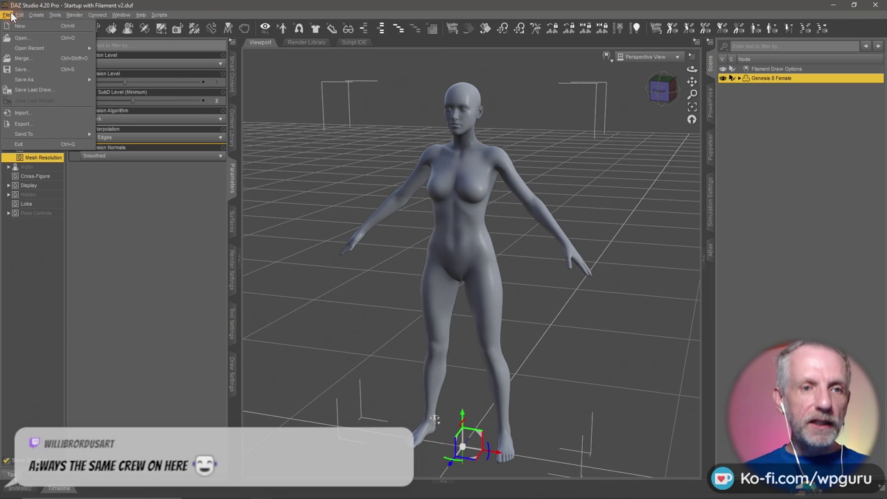
click(61, 122)
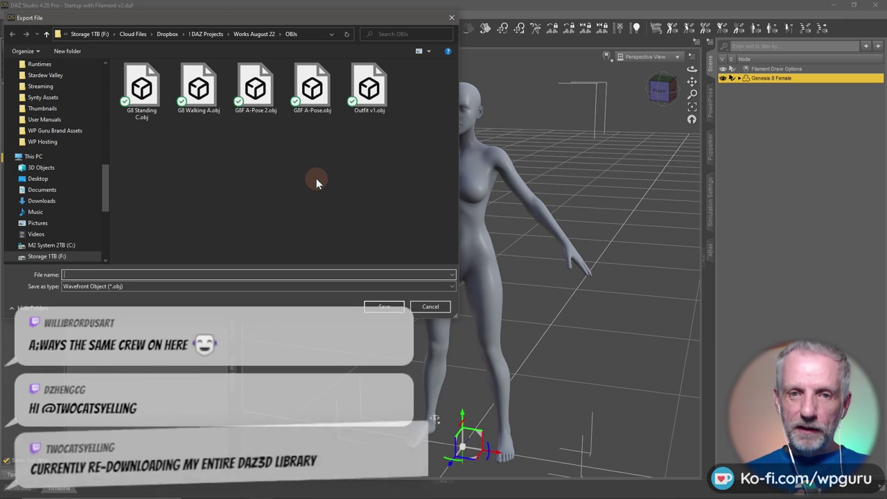
click(430, 307)
key(Delete)
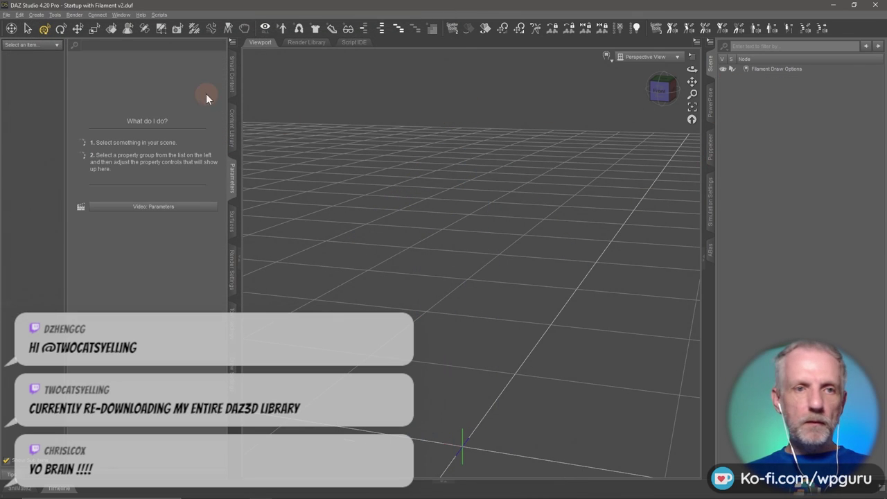
Load G8F A-Pose 2 from the Military Lolita folder in the Content Library.
click(233, 132)
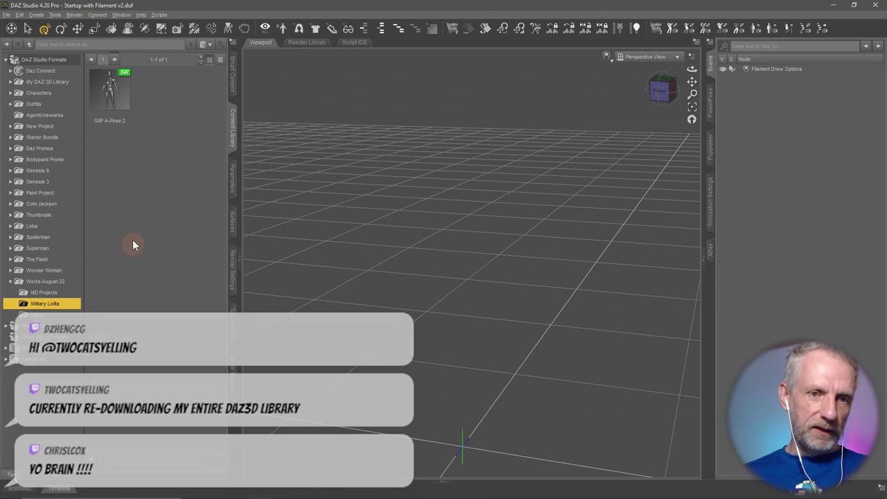
double_click(108, 89)
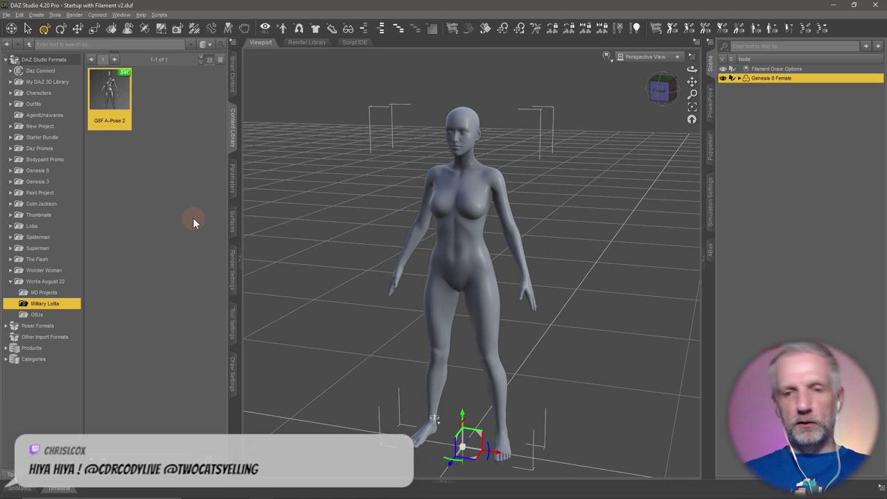
mouse_move(392, 260)
alt+mouse_down()
mouse_move(415, 257)
mouse_move(406, 257)
alt+mouse_up()
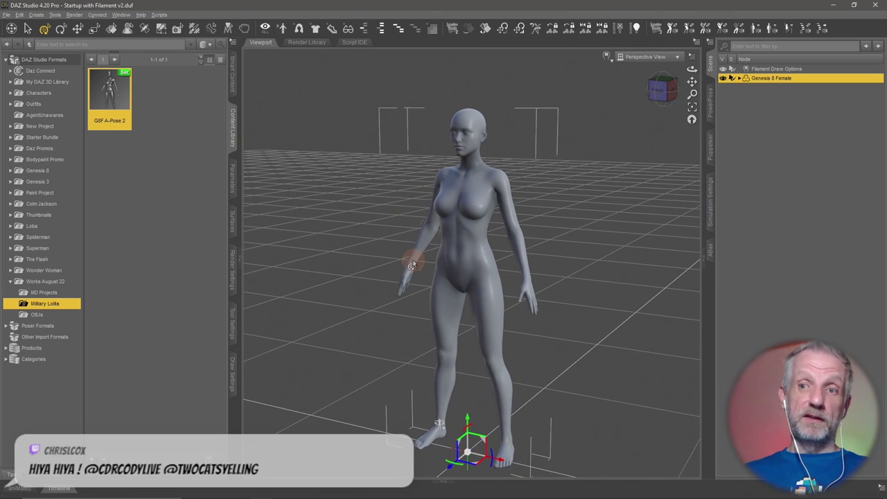
click(235, 196)
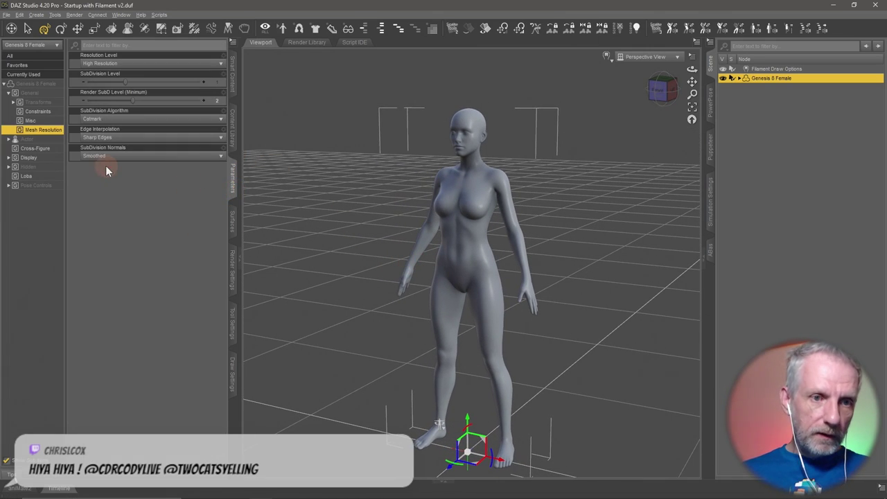
Set Genesis 8 Female's mesh Resolution Level to Base.
click(160, 148)
click(163, 65)
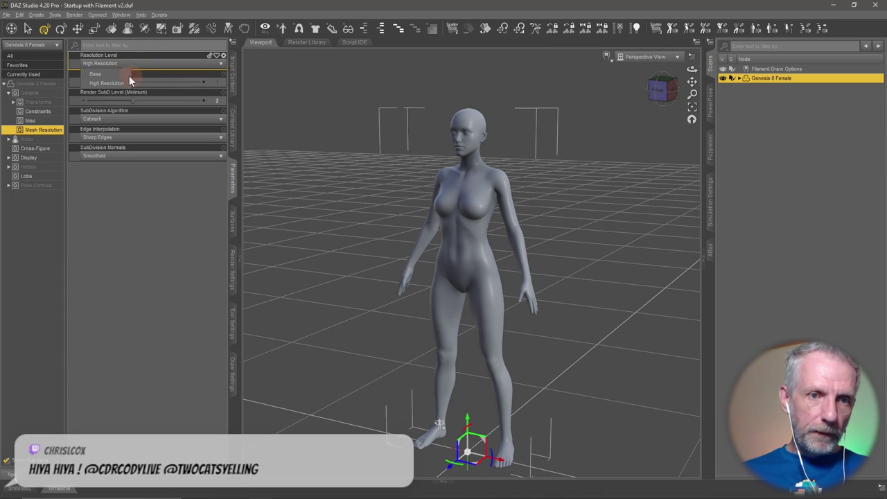
click(122, 75)
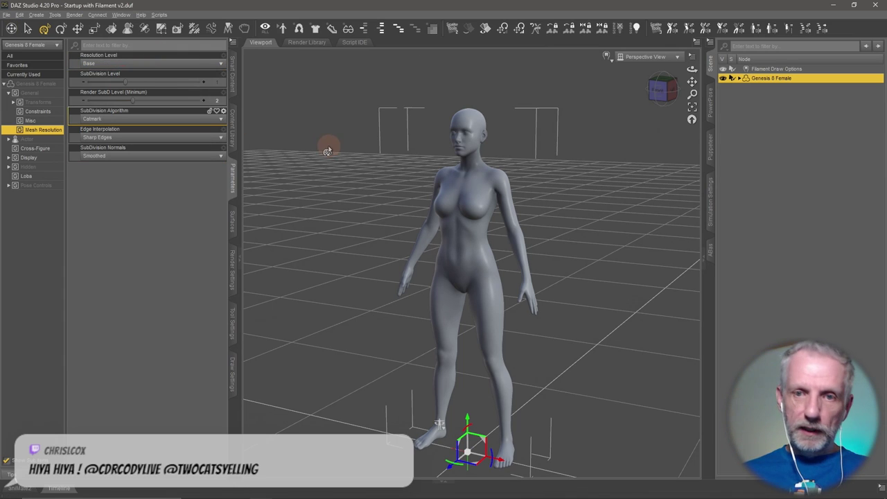
Export the figure as OBJ, overwriting G8F A-Pose 2.obj in the OBJs folder.
click(6, 14)
click(48, 124)
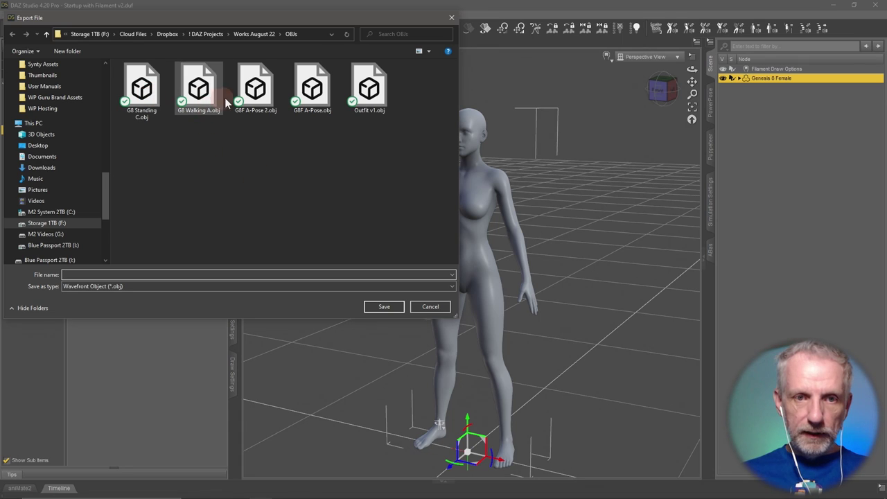
click(249, 111)
click(384, 306)
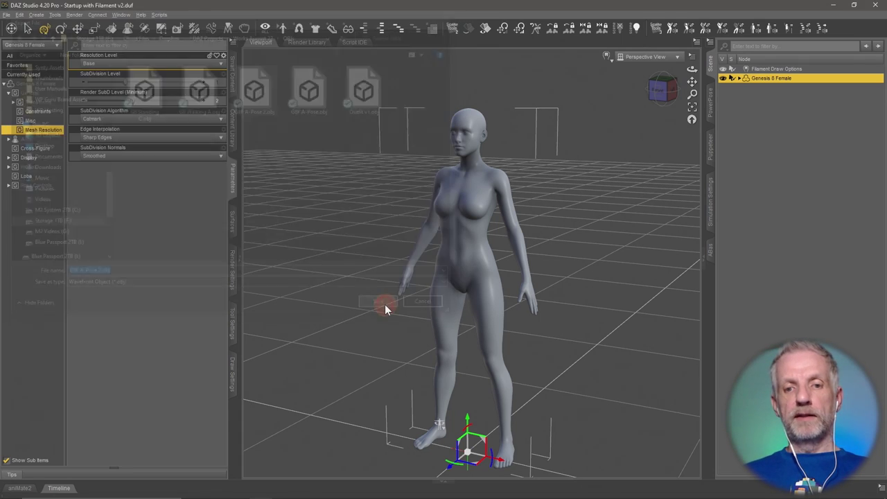
click(405, 260)
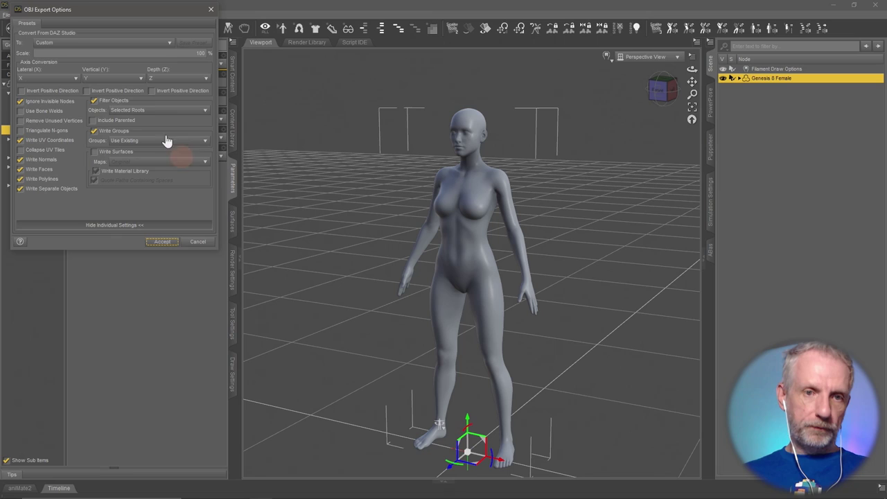
click(169, 247)
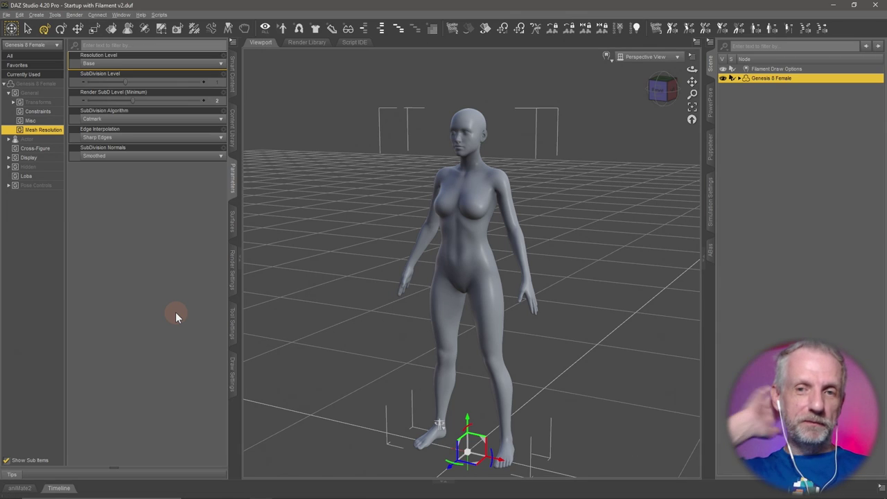
Launch Marvelous Designer 10 from the Windows Start menu.
key(alt+Tab)
key(alt+Tab)
key(alt+Tab)
key(alt+Tab)
key(alt+Tab)
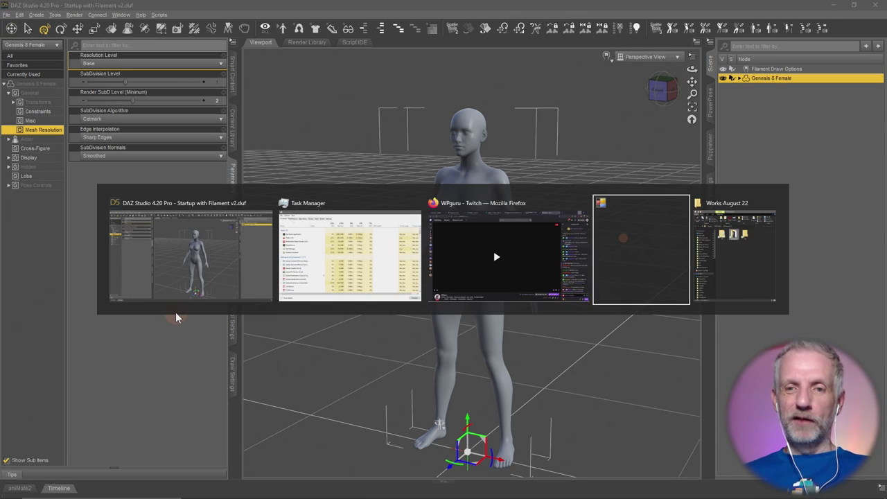
key(super)
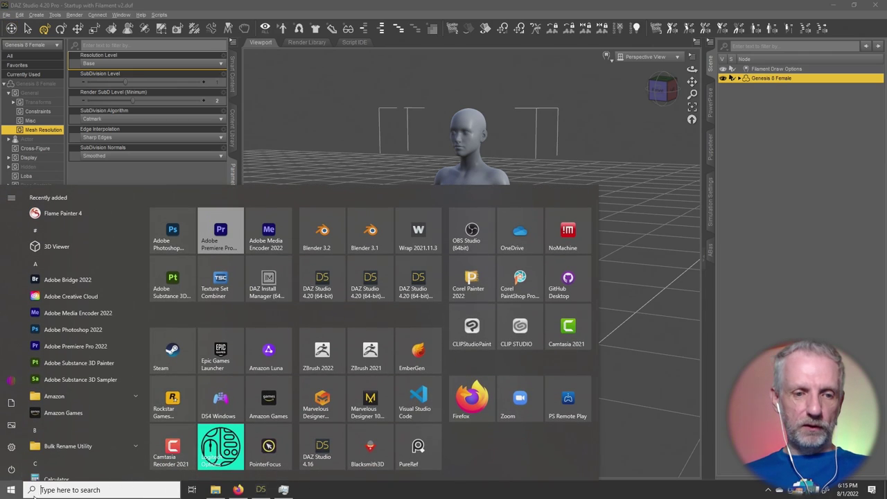
click(371, 397)
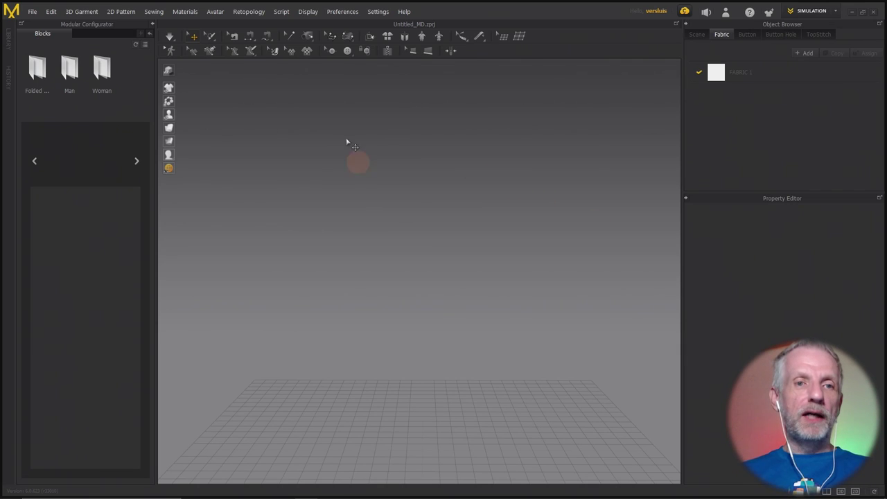
Open the Final.zprj project from the Downloads\Project folder.
click(31, 13)
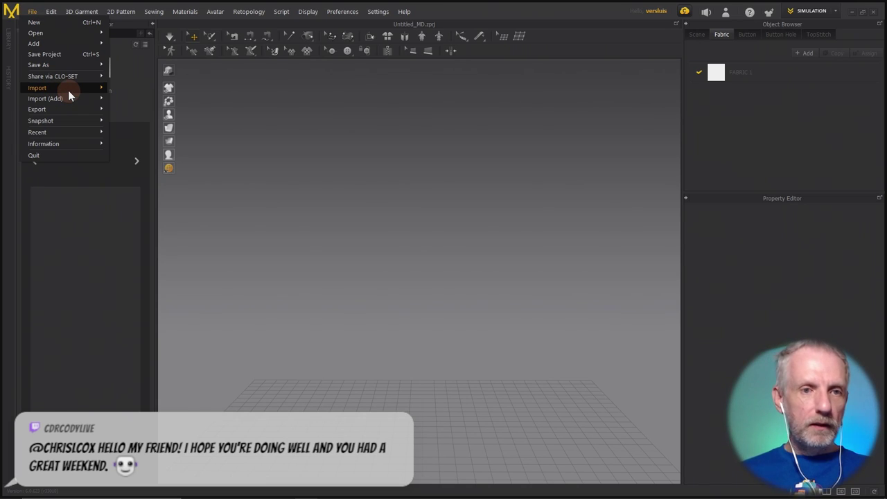
mouse_move(68, 91)
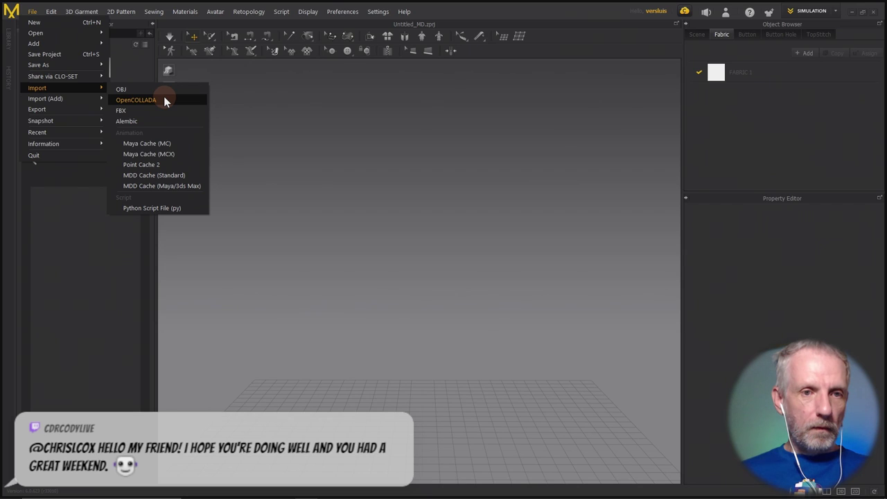
mouse_move(80, 32)
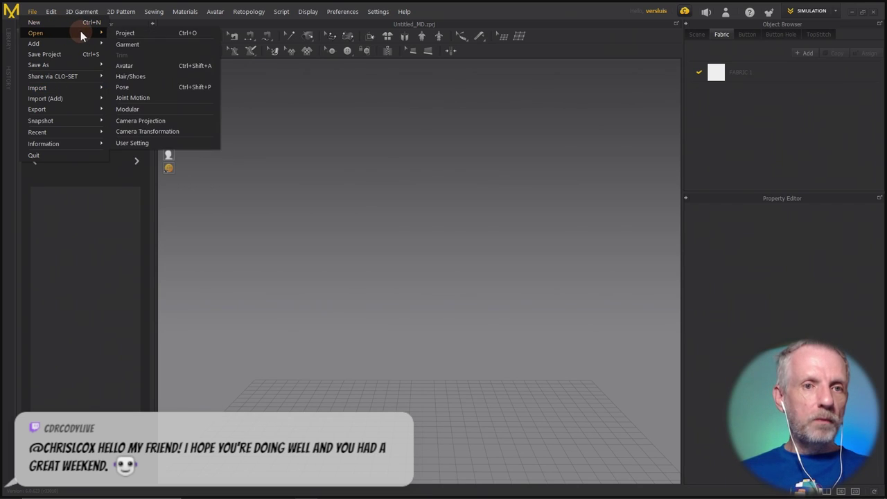
click(140, 32)
click(211, 89)
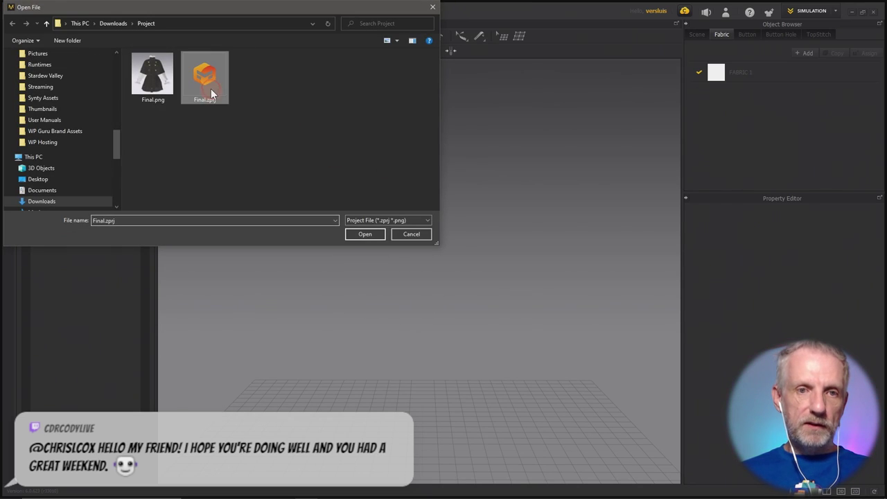
click(374, 238)
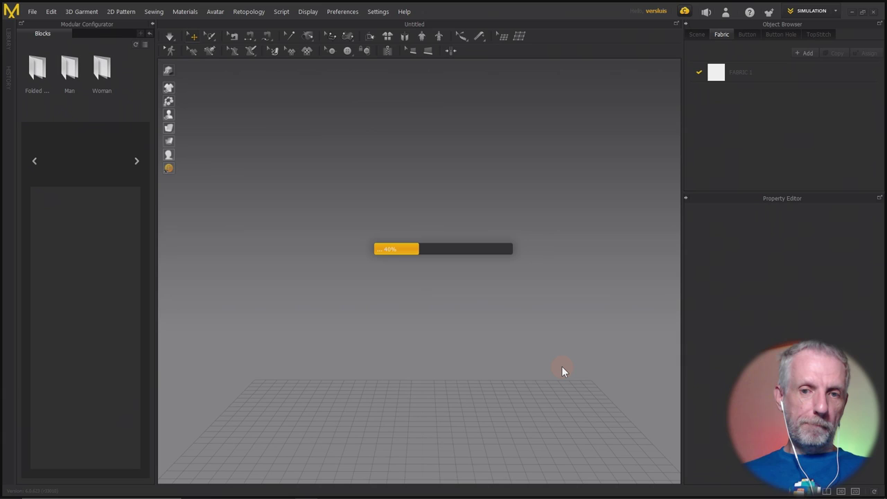
key(alt+Tab)
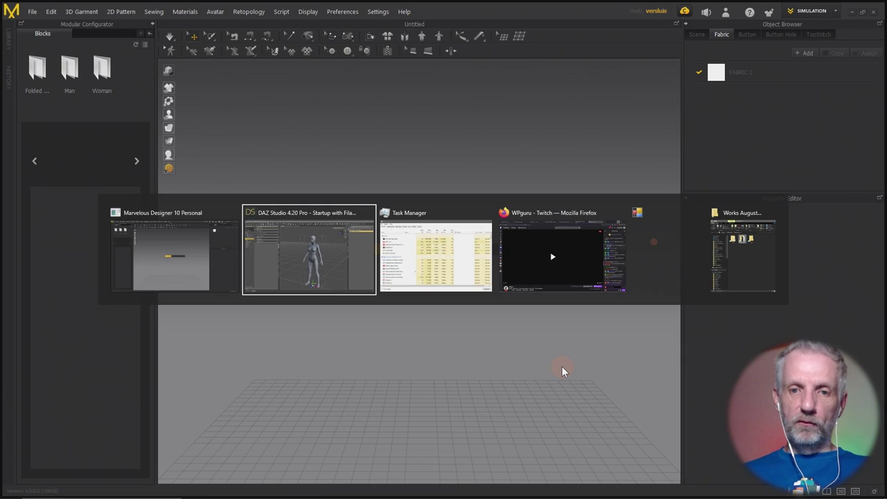
Browse the Military Lolita ArtStation page in Firefox, then return to Marvelous Designer.
key(alt+Tab)
key(alt+Tab)
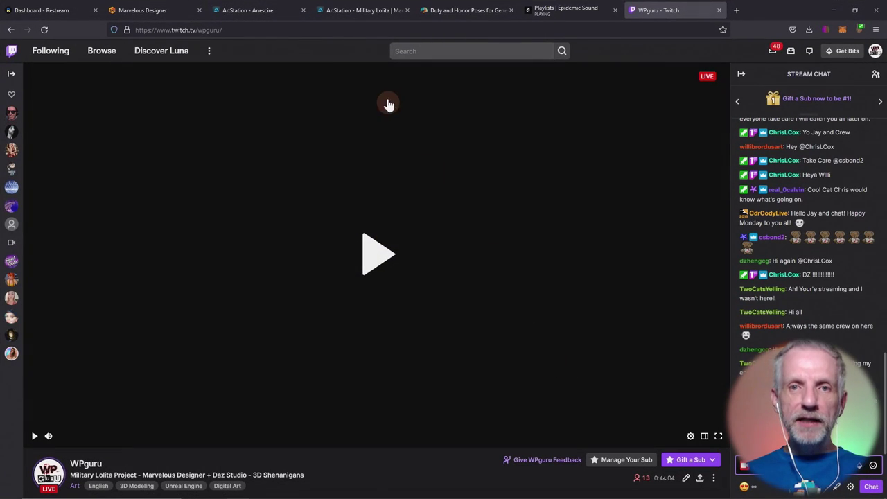
click(356, 16)
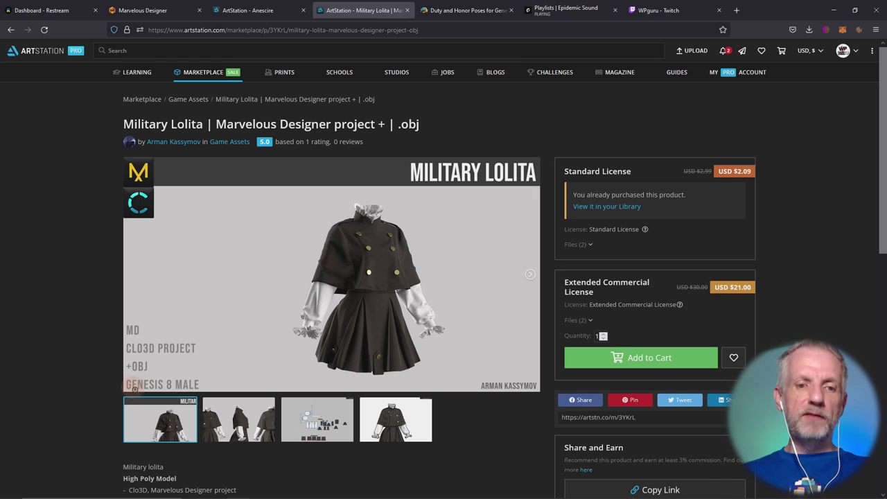
click(264, 406)
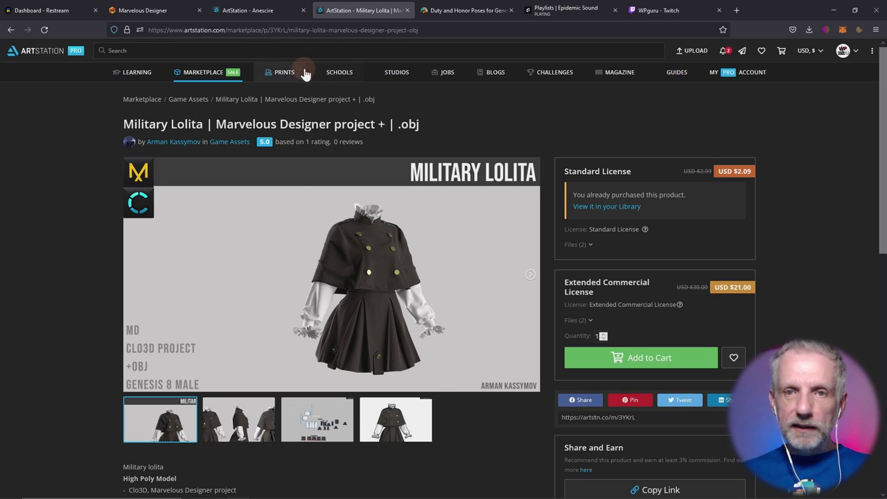
scroll(545, 113, down, 6)
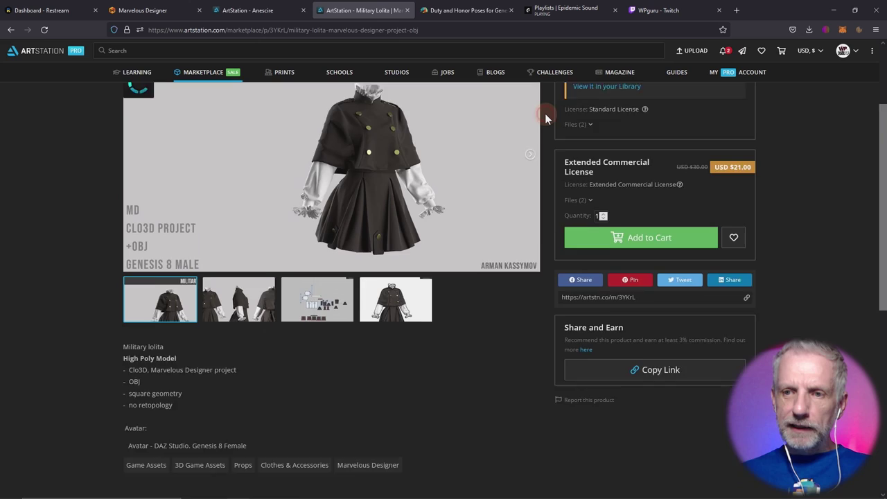
scroll(785, 150, down, 2)
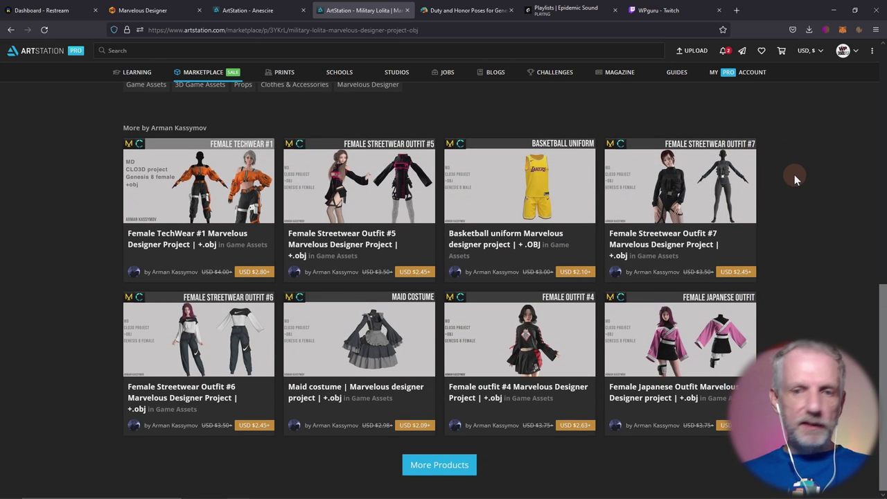
scroll(795, 175, up, 8)
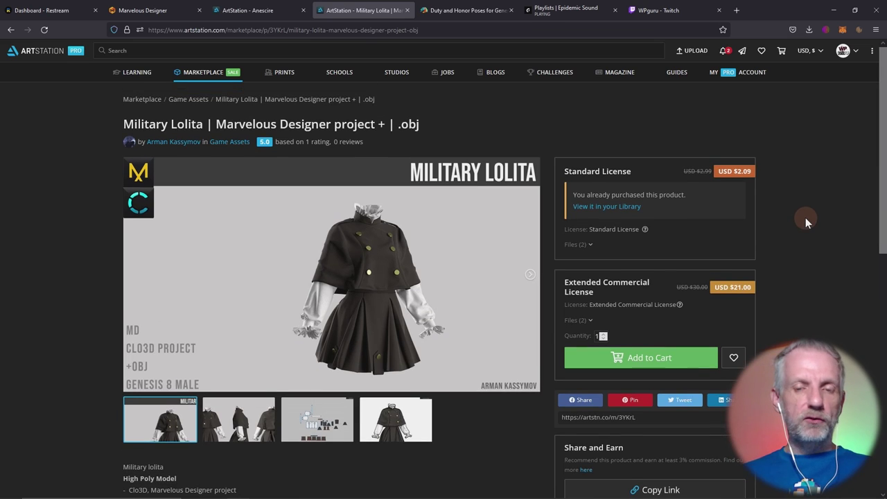
key(alt+Tab)
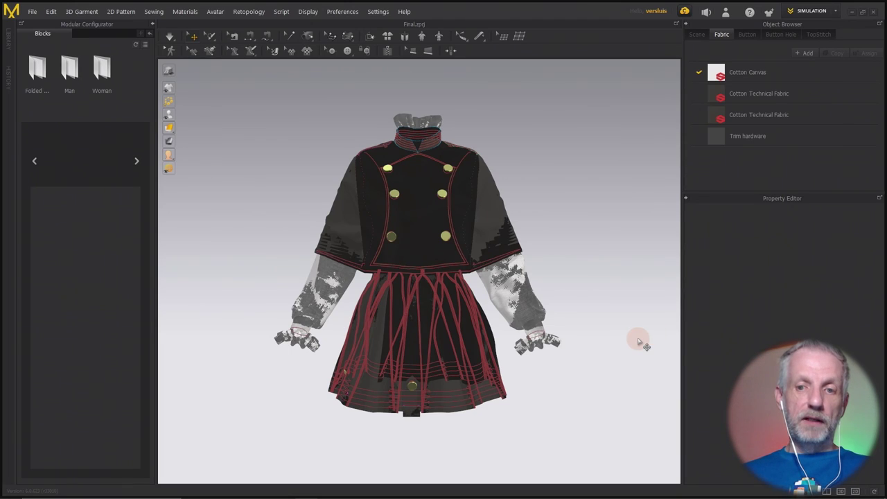
Set the 3D viewport background to the bg.png image via Format 3D Background.
right_drag(638, 342, 551, 353)
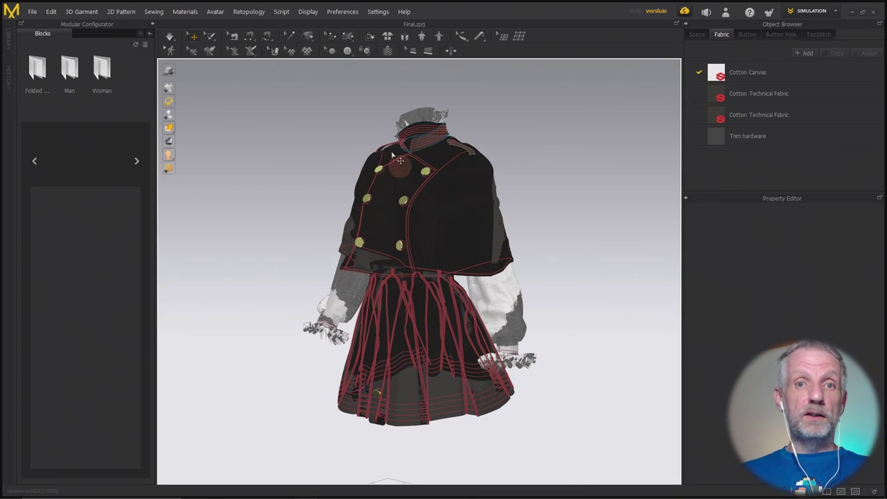
click(342, 12)
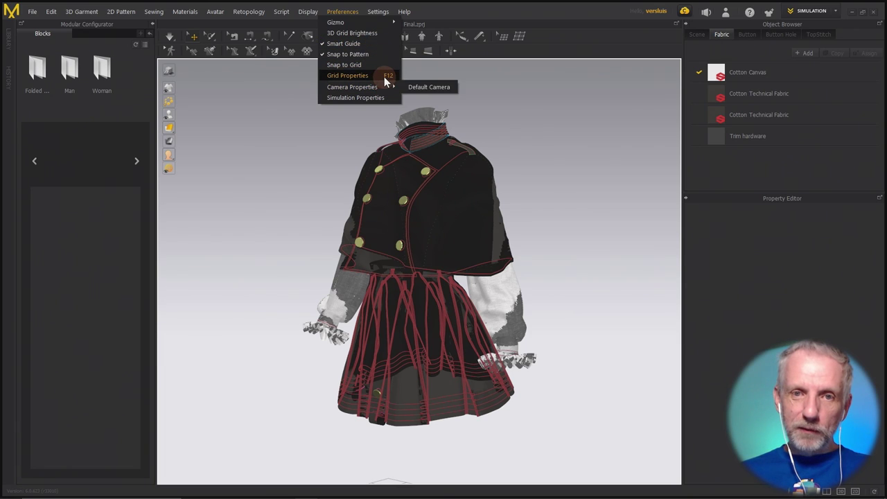
mouse_move(316, 15)
click(353, 141)
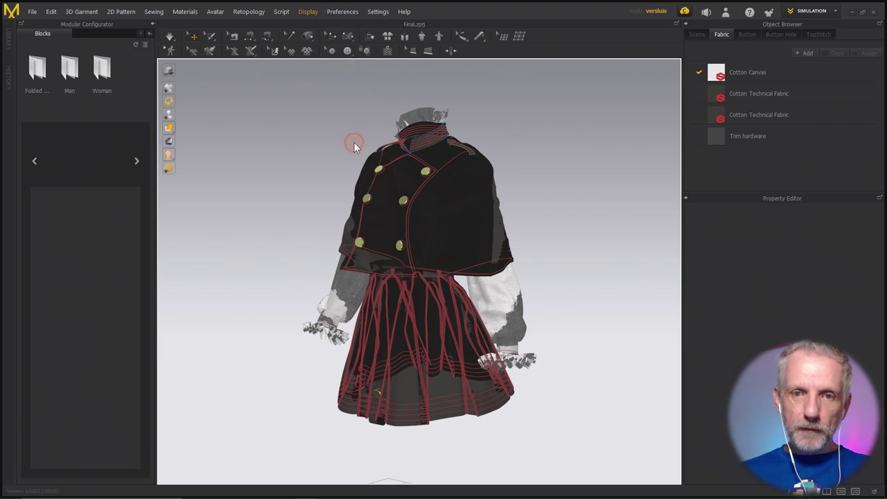
click(491, 221)
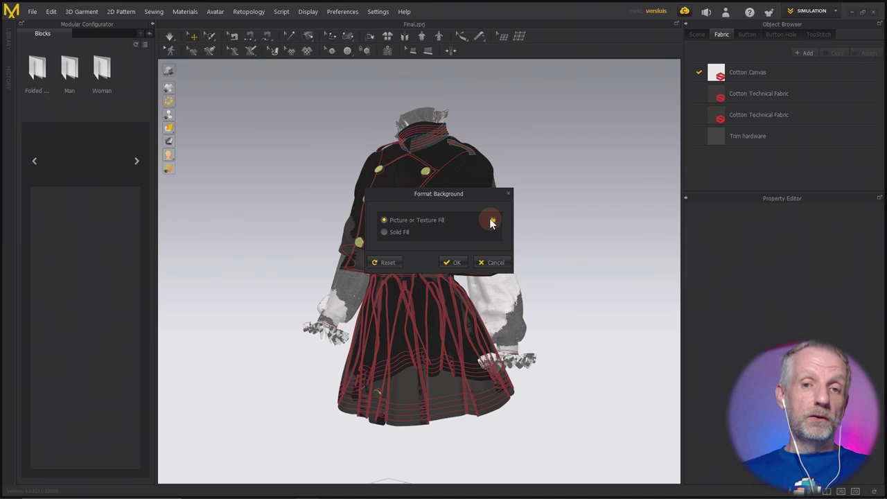
click(149, 82)
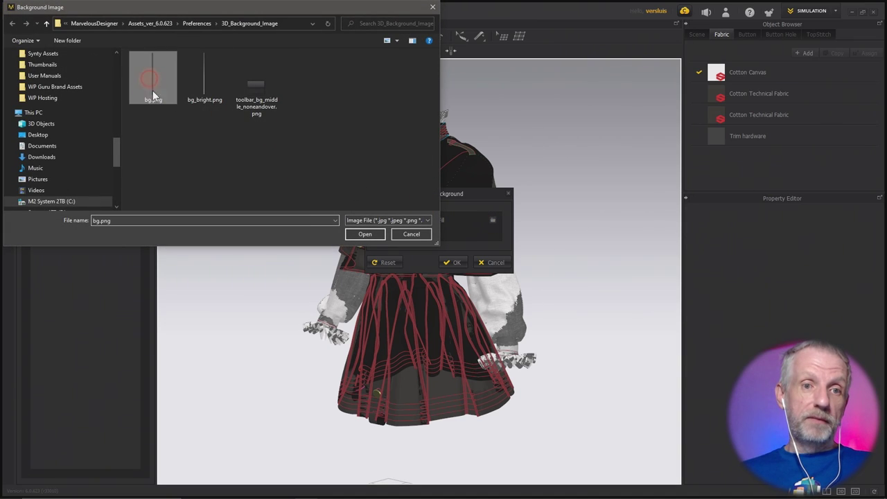
click(379, 233)
click(449, 262)
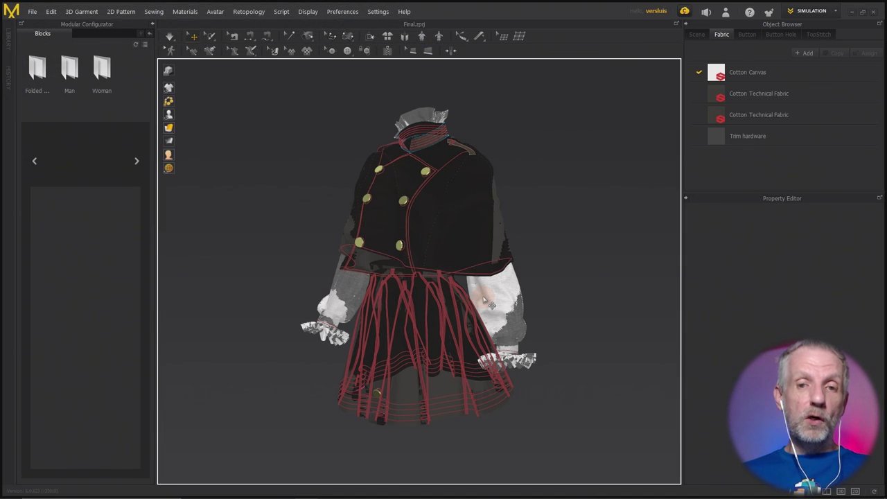
right_drag(416, 299, 456, 299)
right_drag(537, 294, 458, 298)
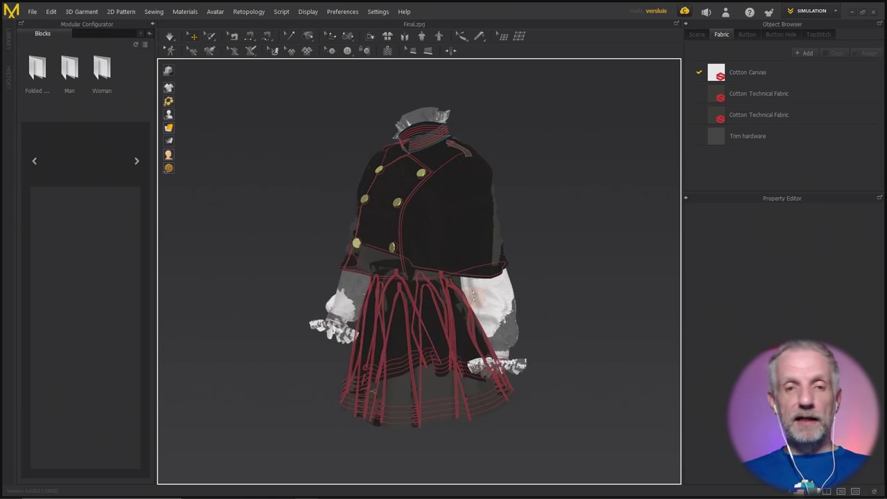
click(32, 11)
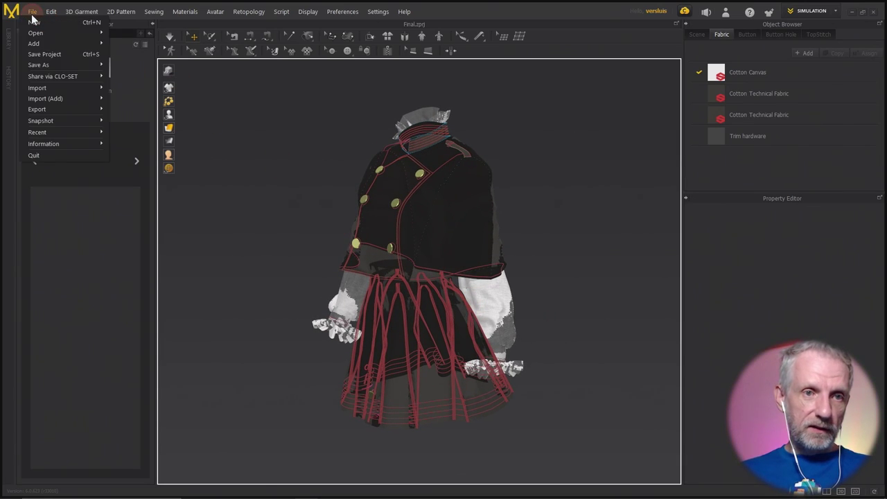
mouse_move(83, 38)
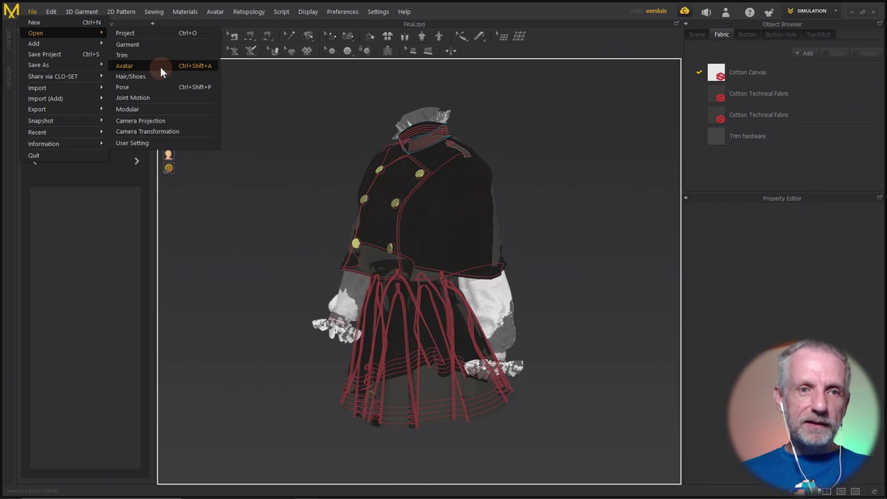
mouse_move(90, 99)
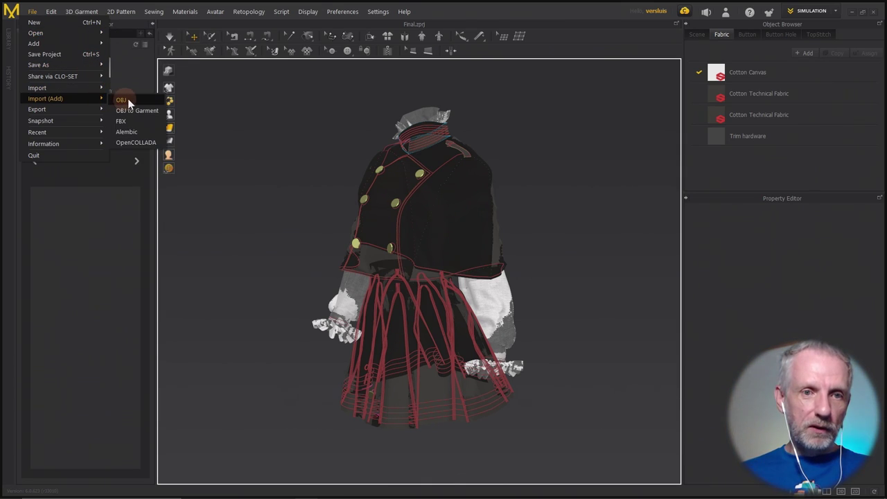
click(122, 90)
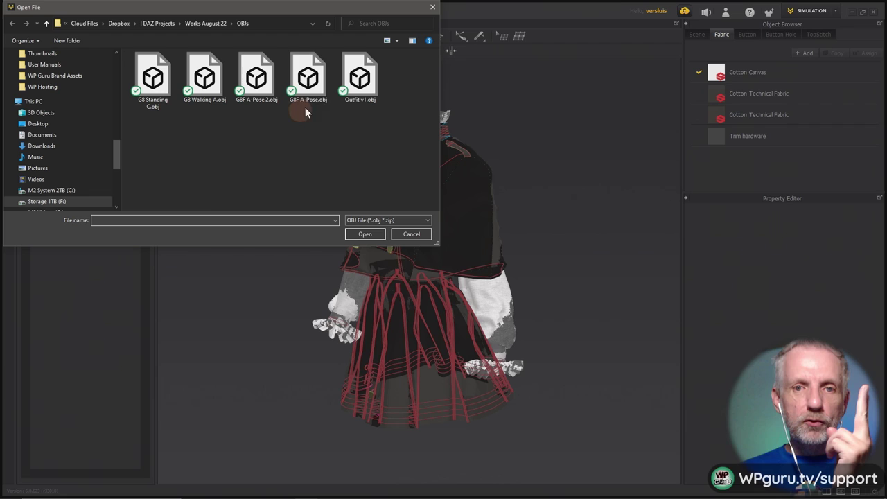
click(257, 81)
click(366, 234)
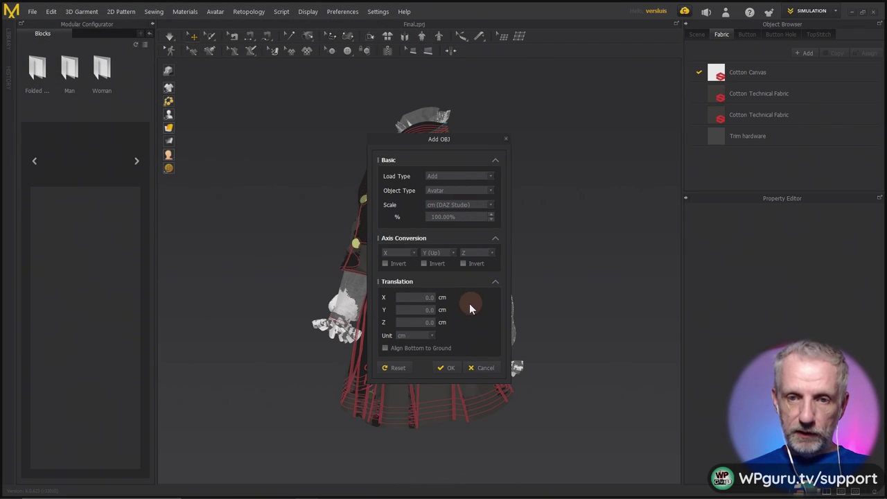
click(449, 368)
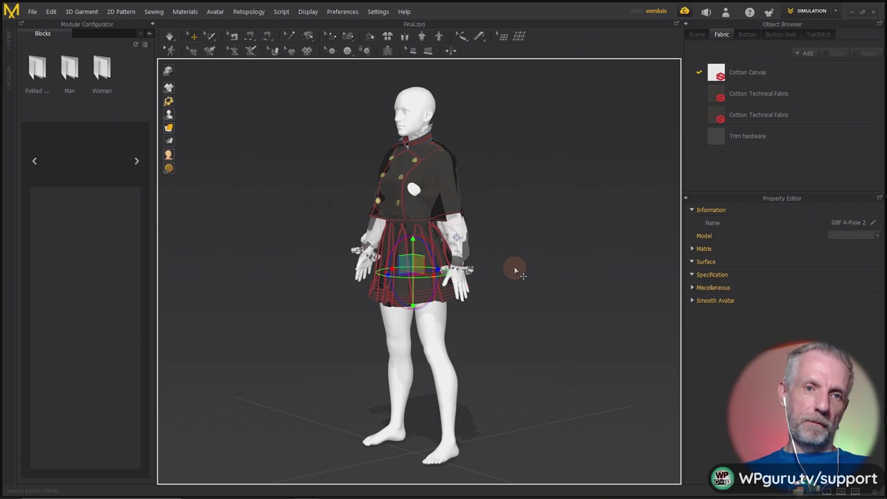
key(space)
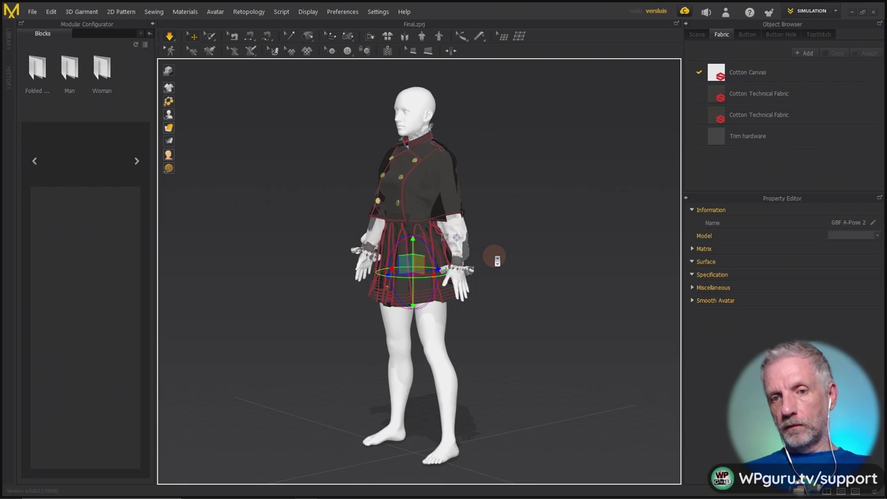
scroll(497, 260, up, 2)
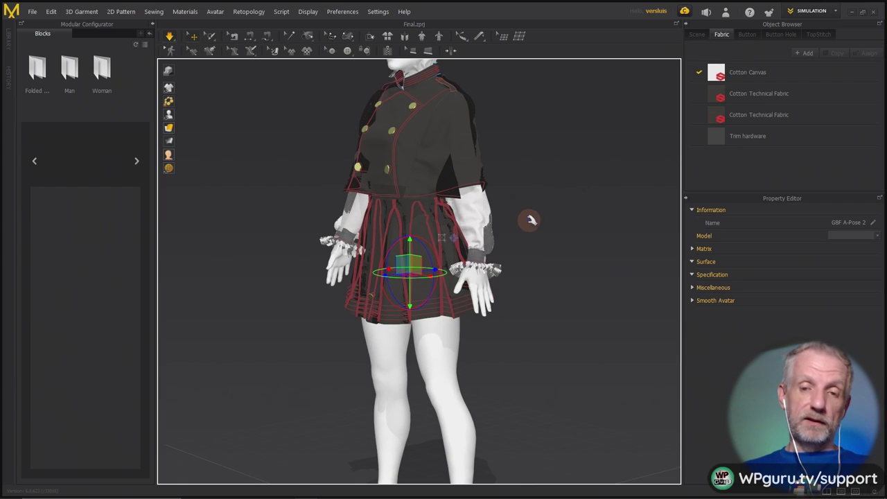
middle_drag(531, 221, 515, 323)
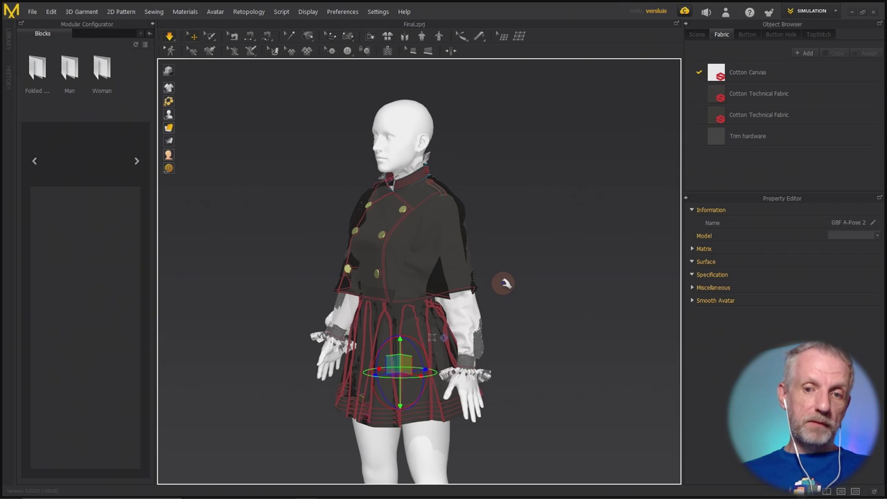
Add G8 Standing C.obj to the scene as a Morph Target.
click(30, 12)
mouse_move(71, 99)
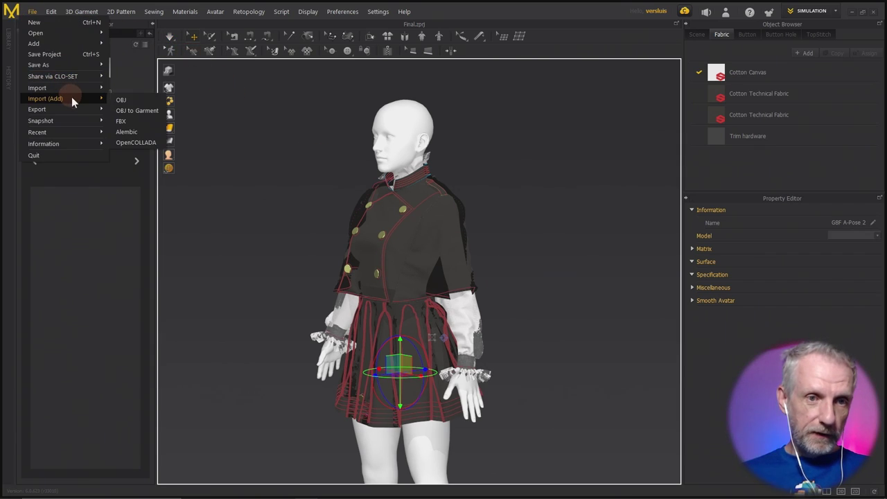
click(135, 100)
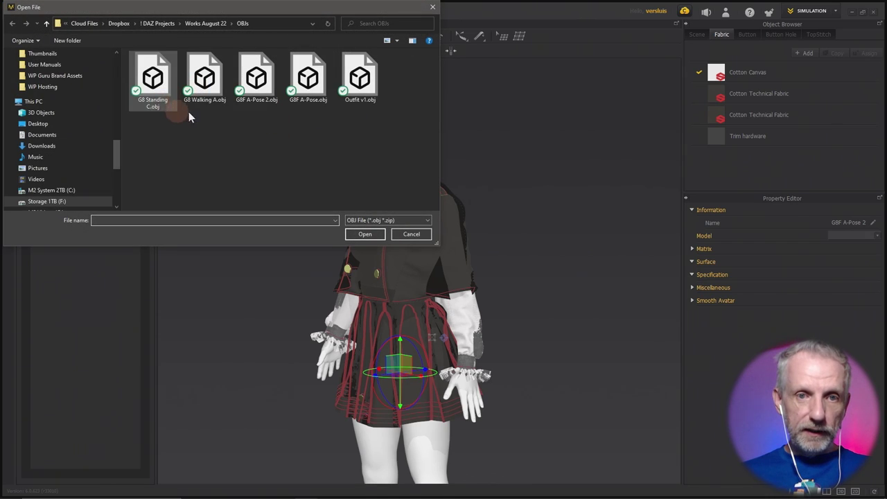
click(160, 91)
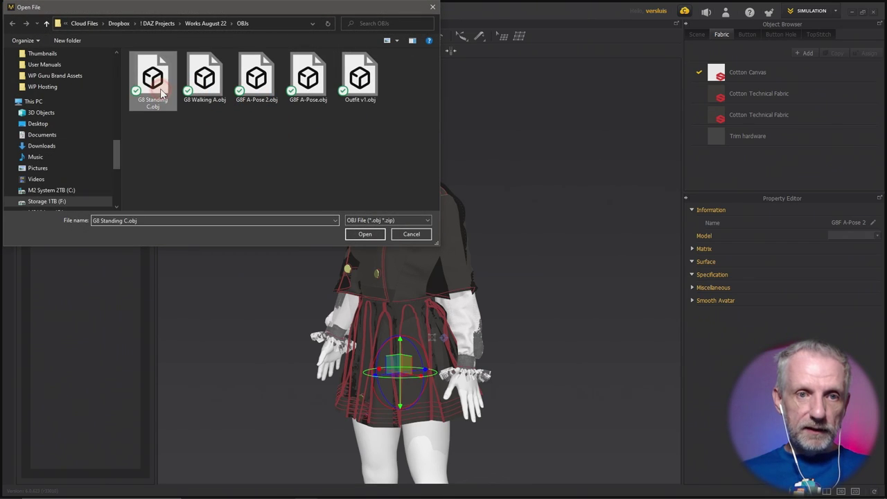
click(365, 234)
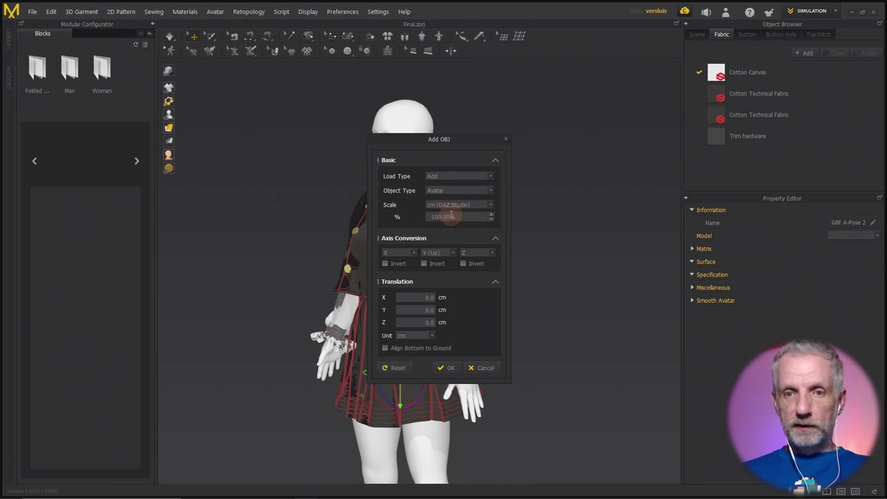
click(474, 190)
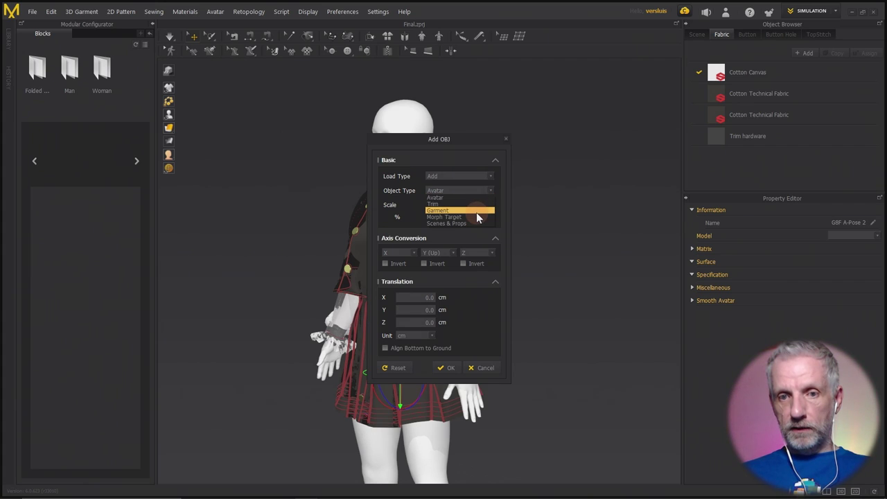
click(476, 213)
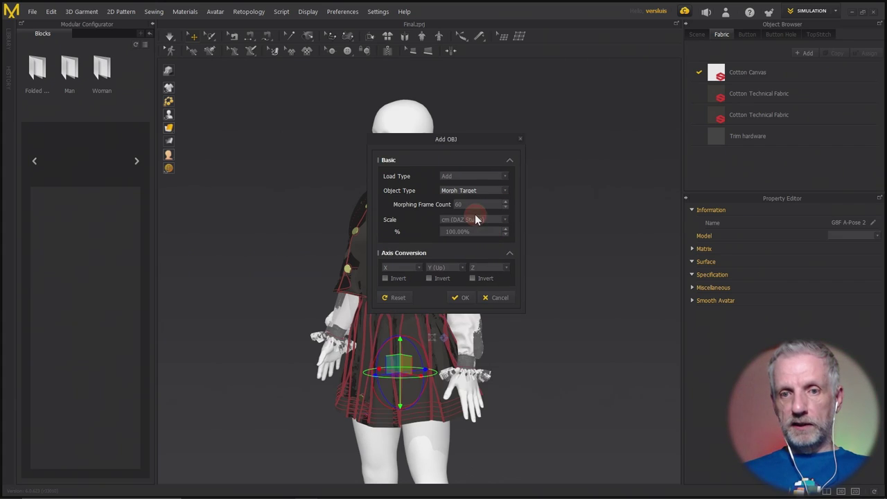
click(465, 302)
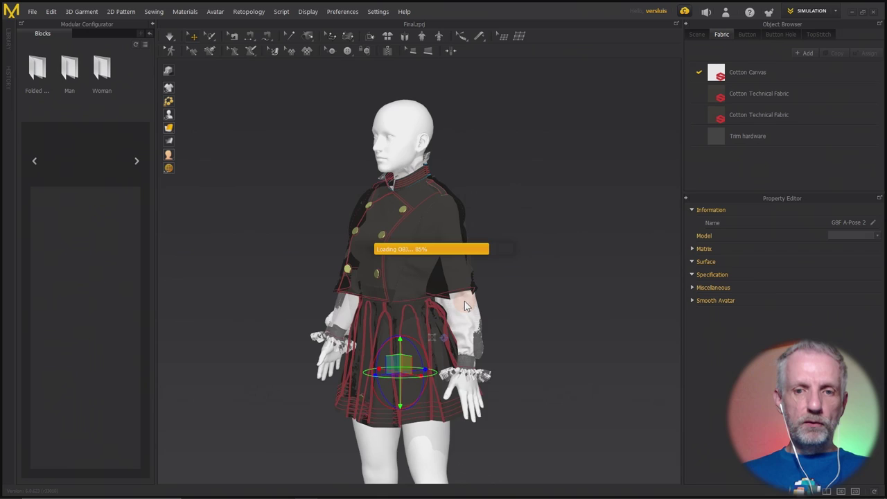
Orbit and zoom around the reposed avatar to inspect the distorted outfit.
click(600, 363)
click(601, 358)
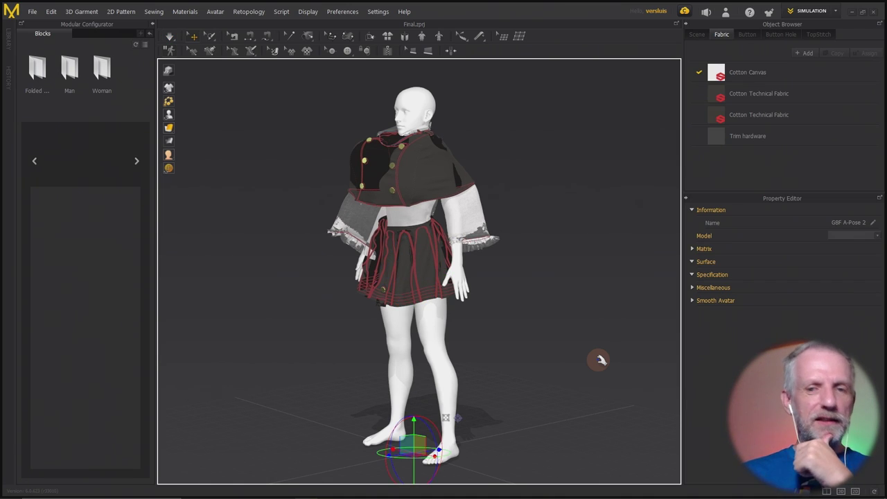
right_drag(589, 350, 409, 257)
scroll(425, 297, up, 5)
scroll(430, 296, down, 5)
scroll(402, 284, up, 5)
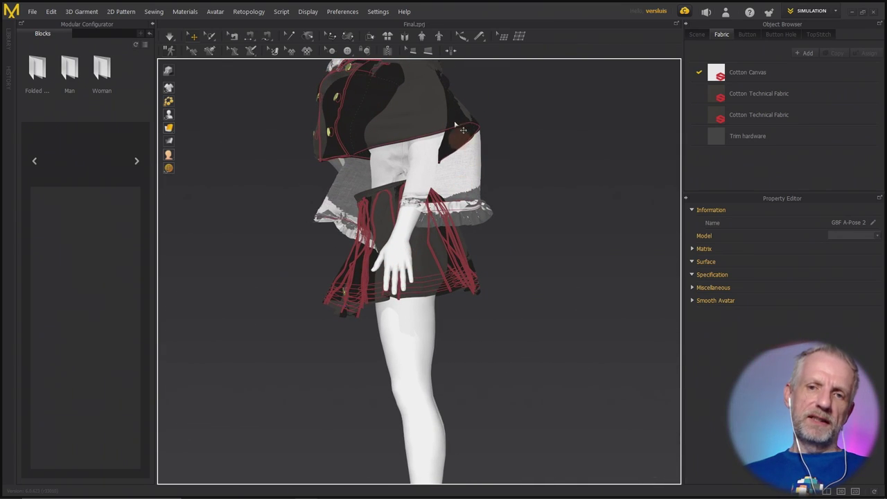
right_drag(462, 169, 478, 201)
Start a new empty scene and frame the avatar.
click(33, 12)
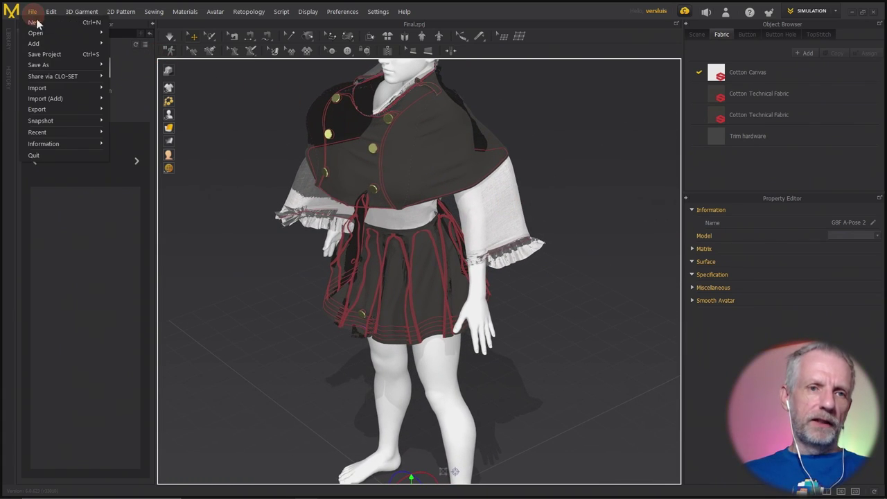
click(35, 22)
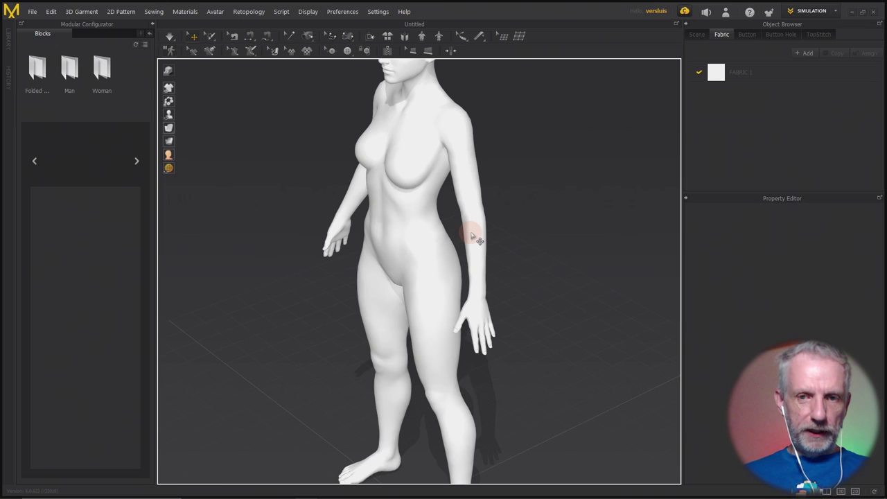
scroll(472, 227, down, 5)
mouse_move(471, 228)
right_down()
mouse_move(501, 208)
mouse_move(510, 214)
mouse_move(485, 231)
right_up()
scroll(485, 231, up, 3)
middle_drag(485, 231, 430, 257)
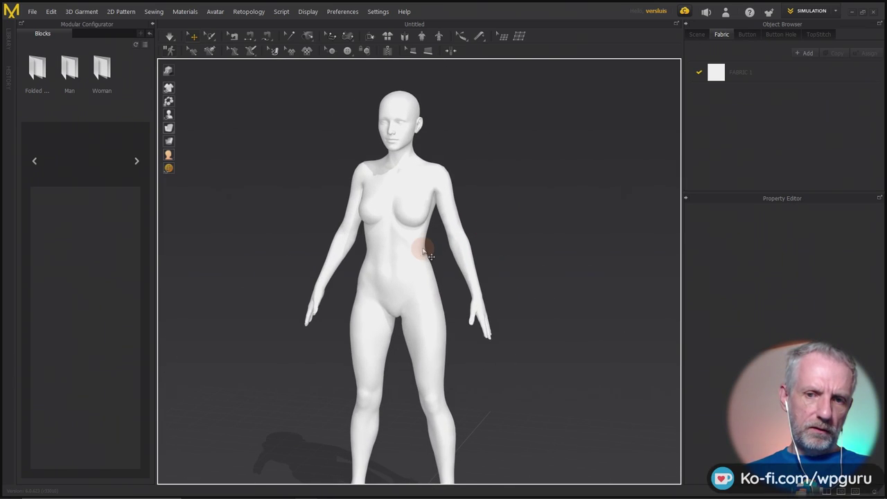
Recolour all of the avatar's faces to dark gray #666666, then deselect it.
click(411, 255)
right_drag(411, 255, 417, 228)
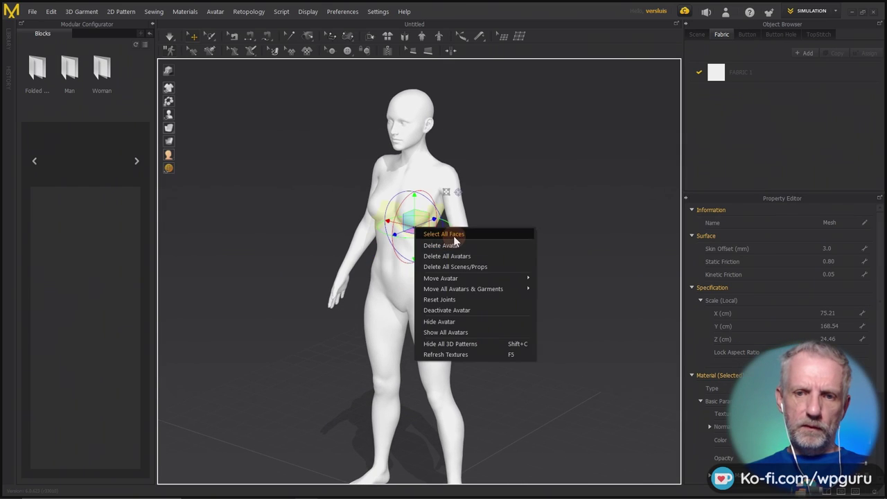
click(437, 234)
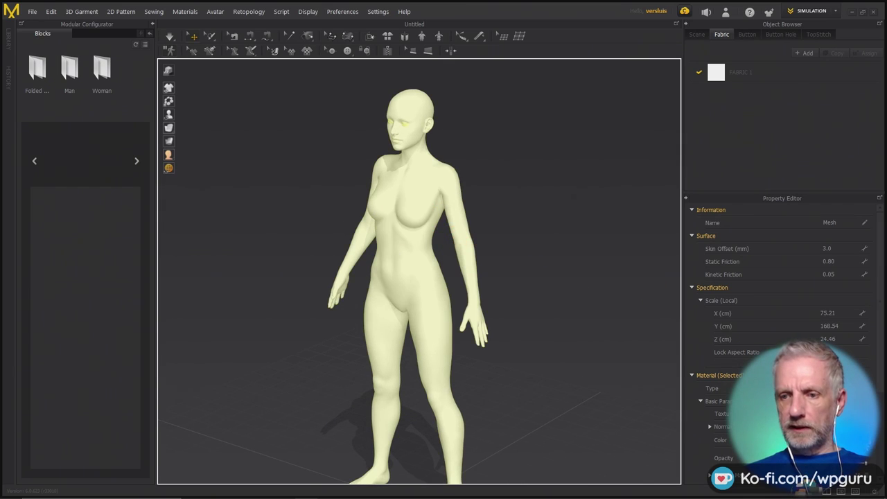
click(828, 440)
click(474, 176)
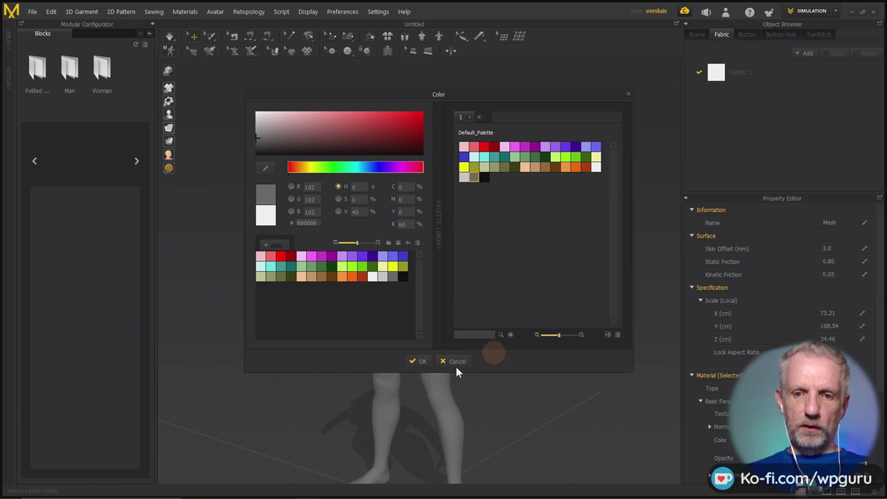
click(419, 361)
scroll(409, 318, up, 3)
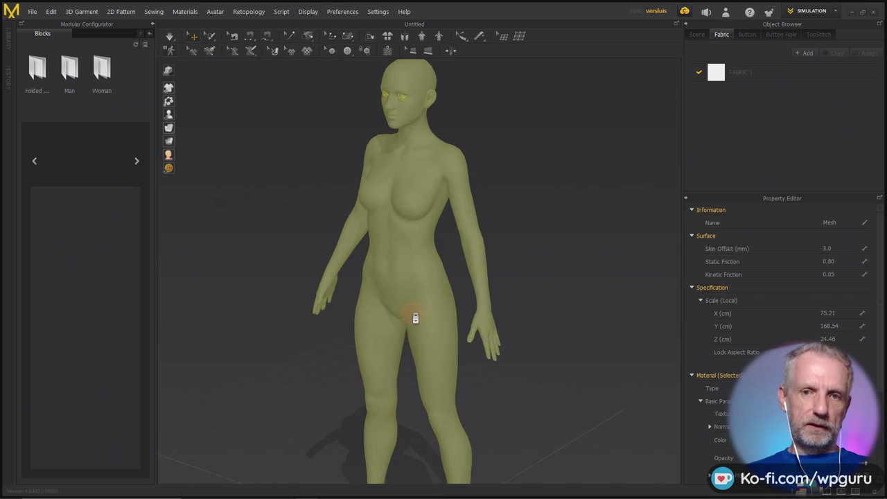
click(548, 209)
right_drag(481, 194, 453, 212)
scroll(462, 291, down, 2)
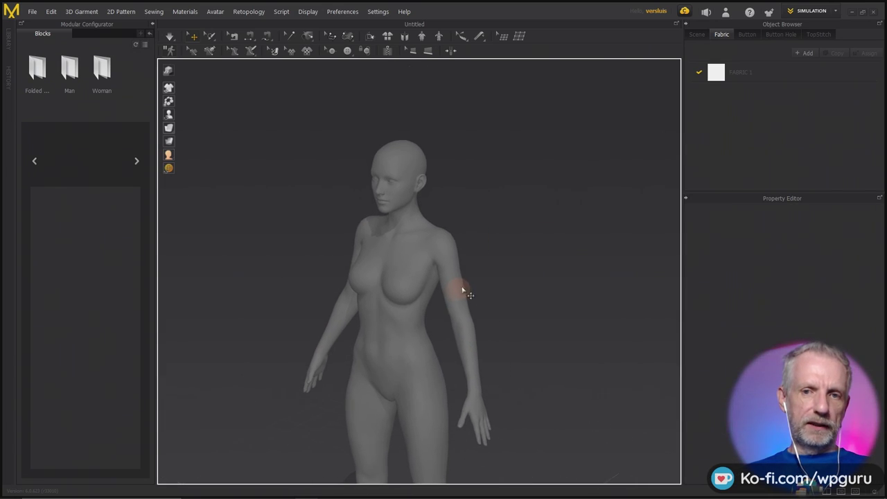
From a front view, choose G8 Standing C.obj for OBJ import.
key(2)
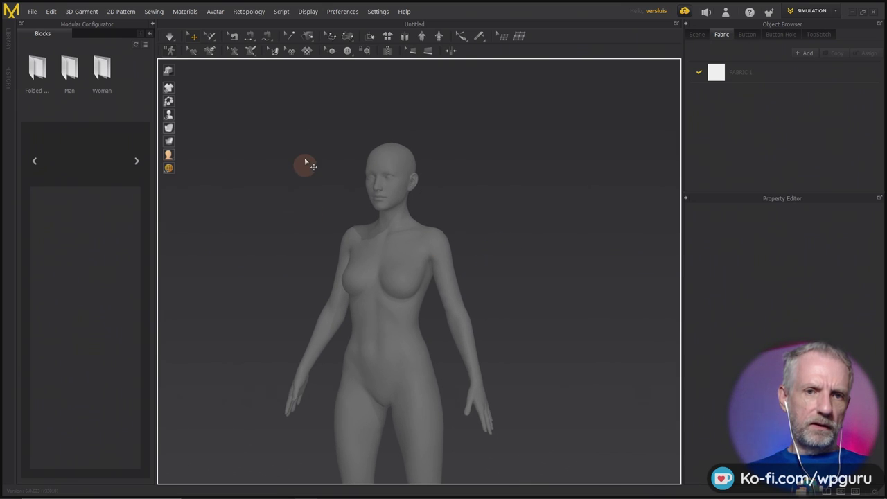
click(32, 11)
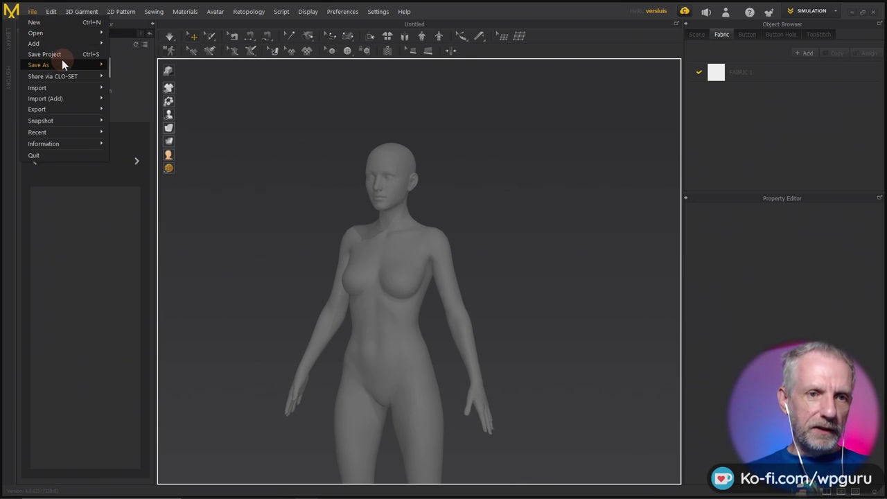
mouse_move(82, 88)
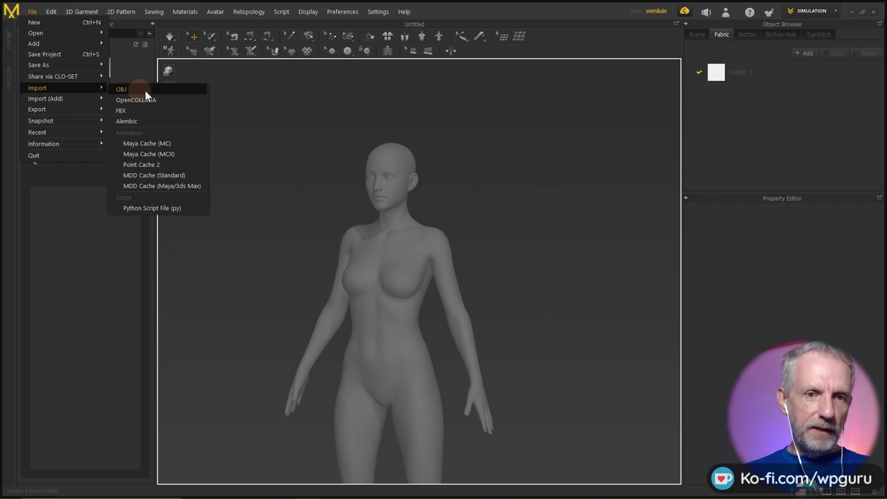
click(144, 90)
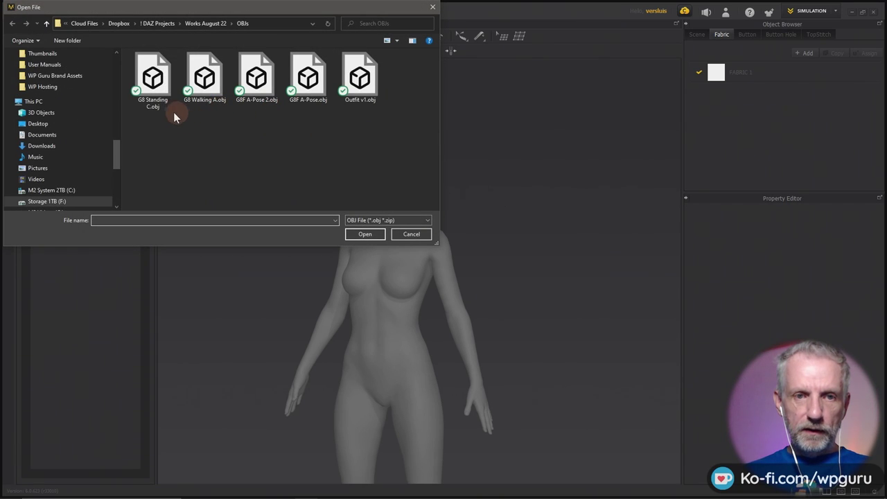
click(168, 104)
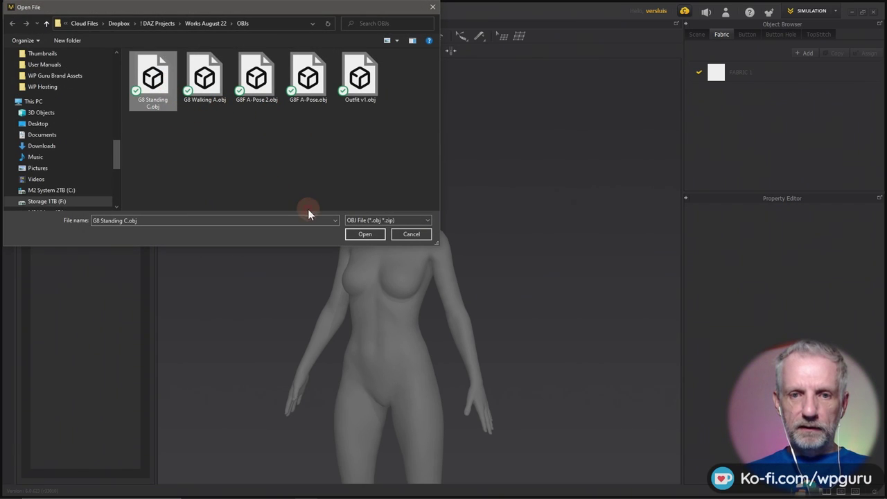
click(367, 234)
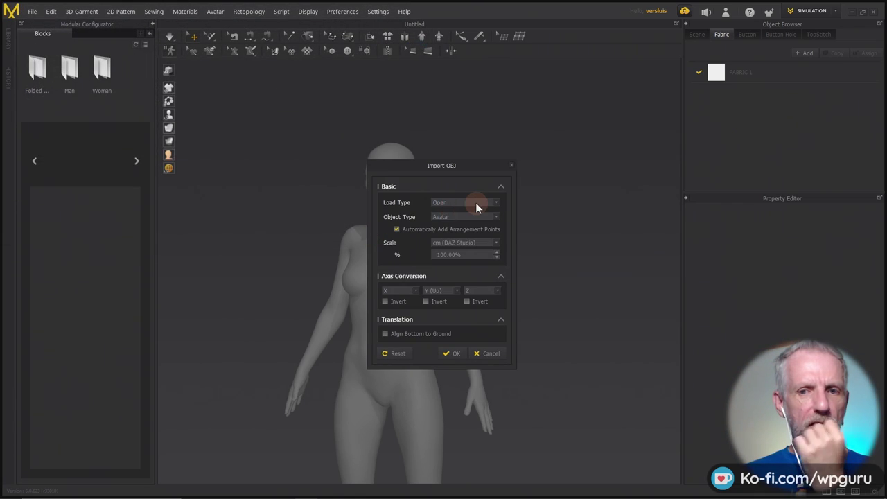
Import the OBJ with Object Type Morph Target and Load Type Open.
click(475, 202)
click(478, 203)
click(487, 201)
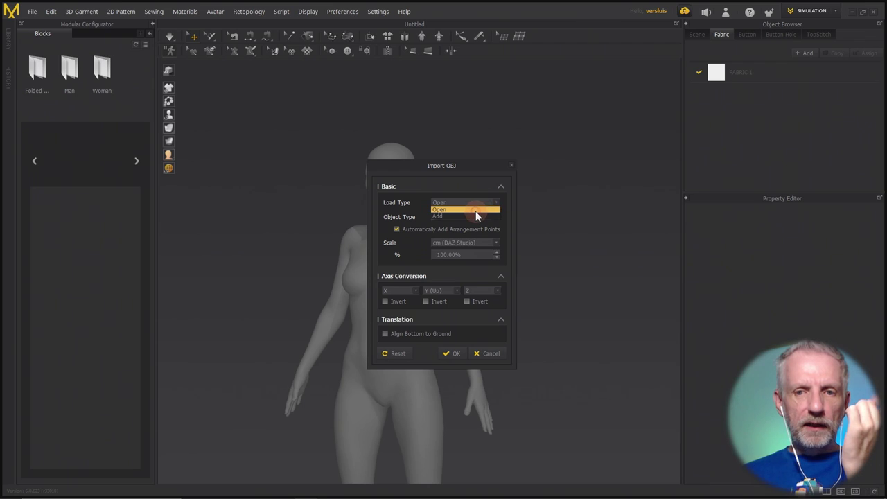
click(475, 210)
click(478, 217)
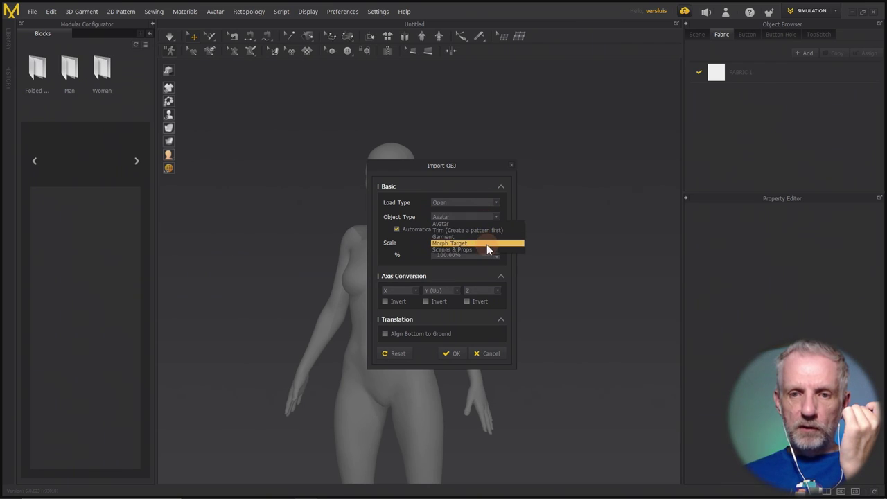
click(486, 244)
click(481, 205)
click(481, 212)
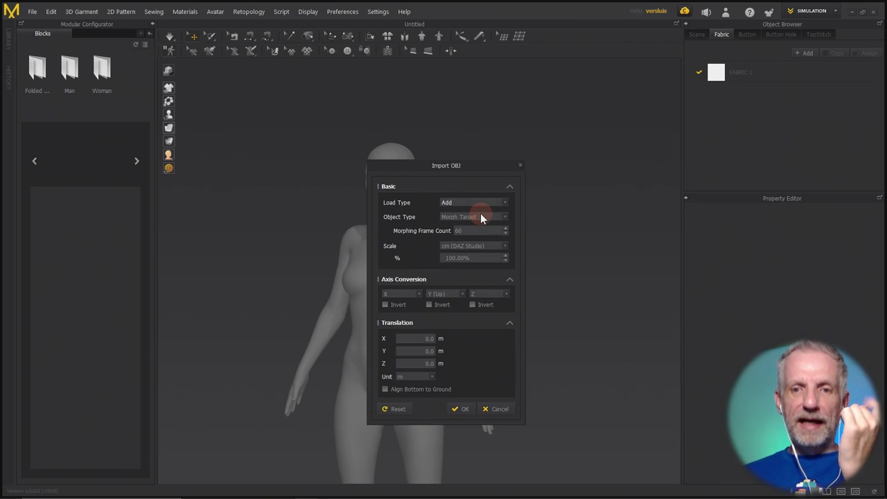
click(499, 201)
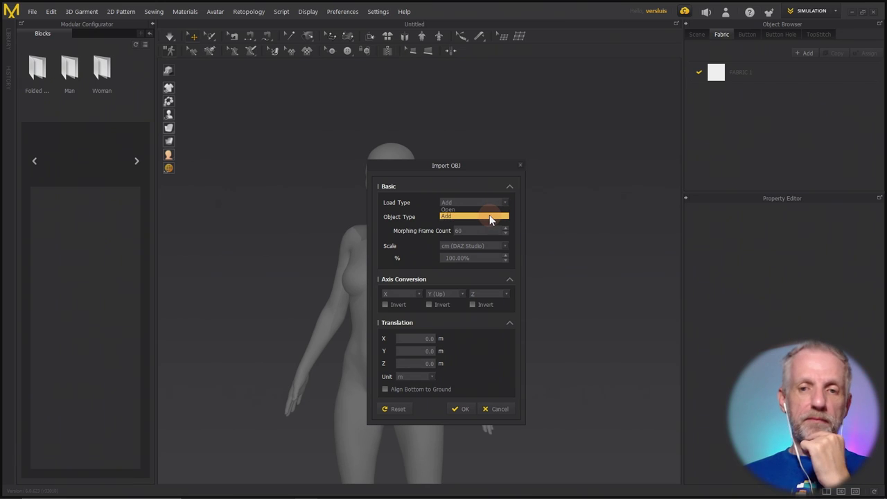
click(489, 217)
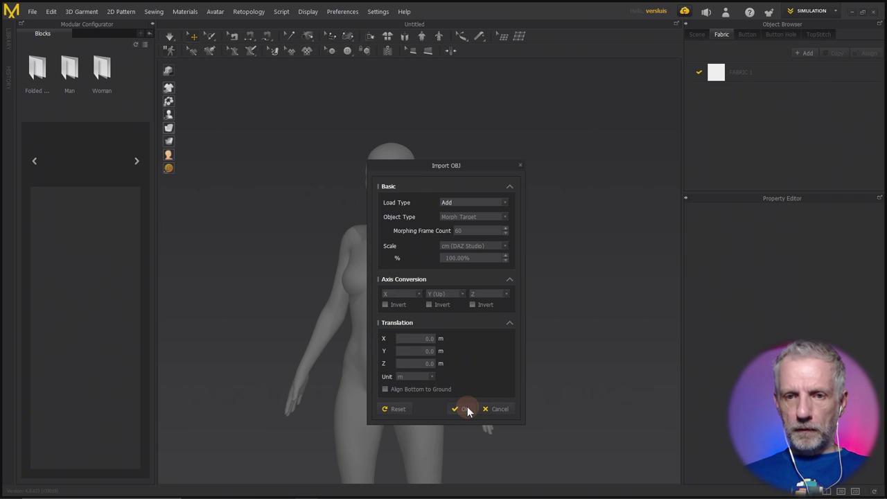
click(477, 203)
click(472, 210)
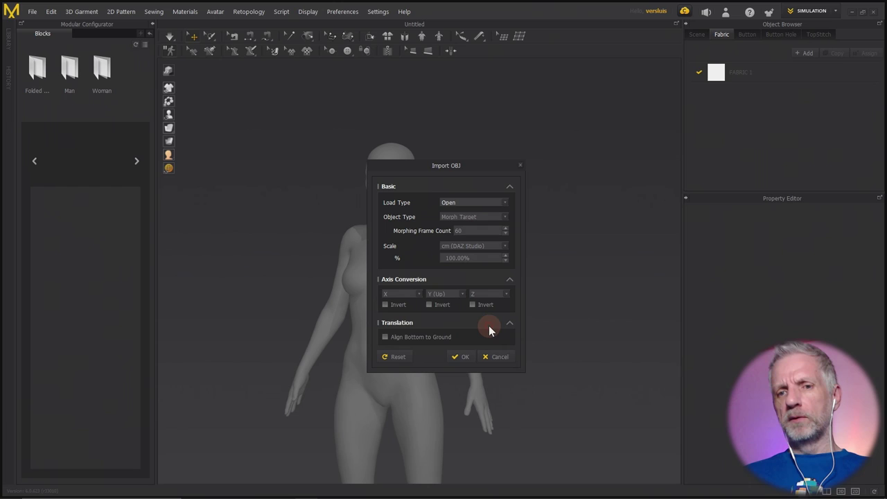
click(463, 357)
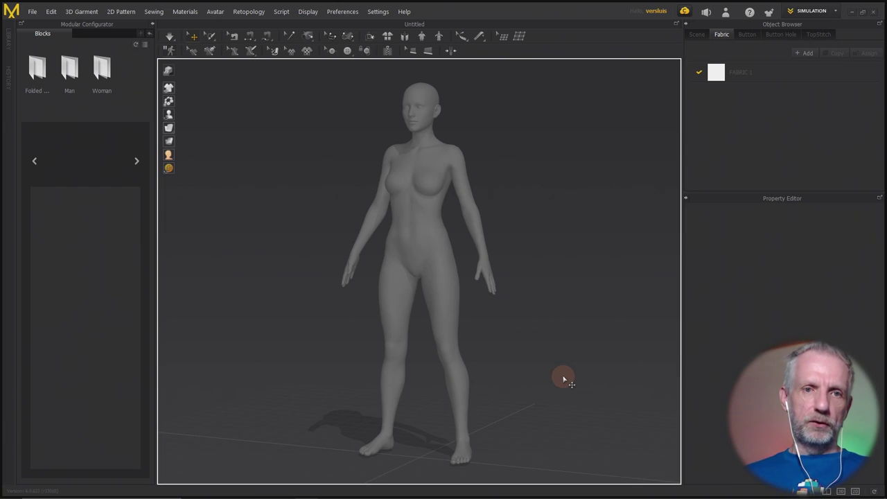
mouse_move(538, 330)
right_down()
mouse_move(386, 360)
mouse_move(578, 345)
mouse_move(536, 340)
mouse_move(550, 337)
mouse_move(523, 326)
right_up()
click(34, 12)
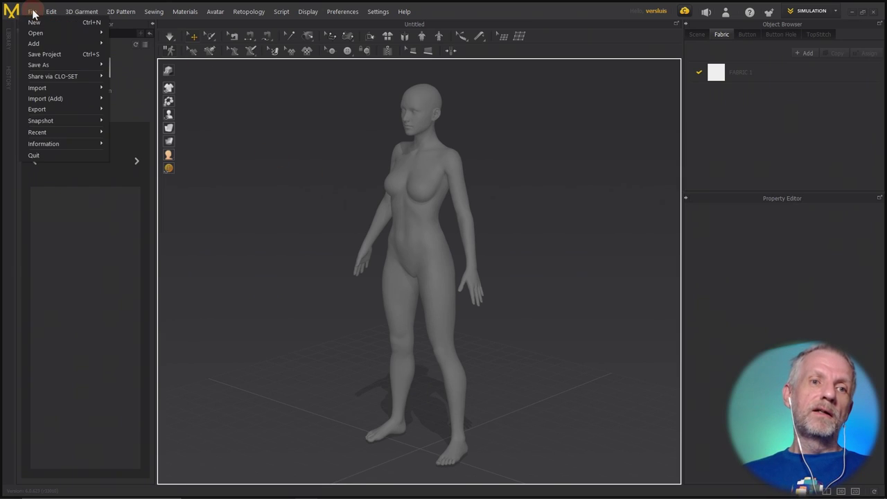
click(81, 45)
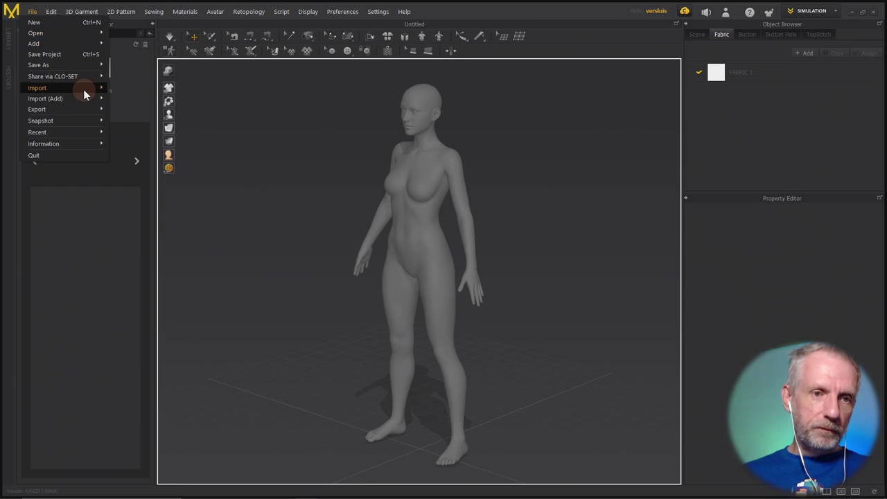
mouse_move(83, 89)
click(141, 89)
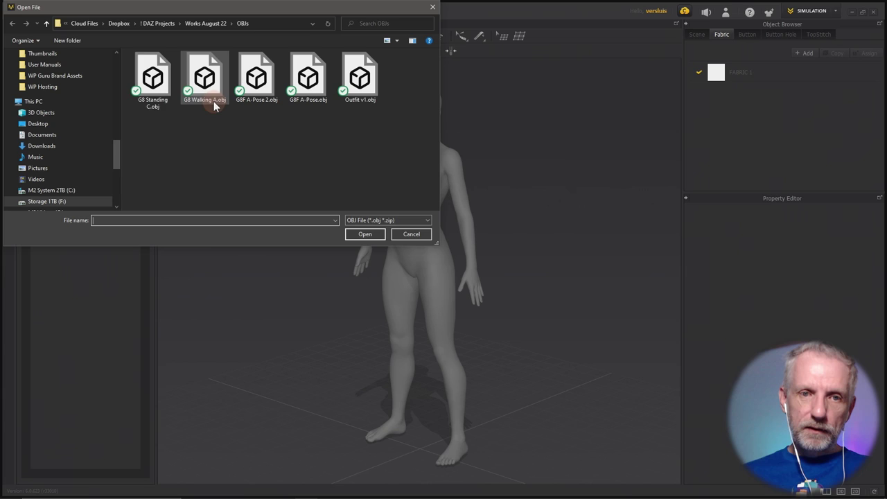
click(152, 77)
click(363, 233)
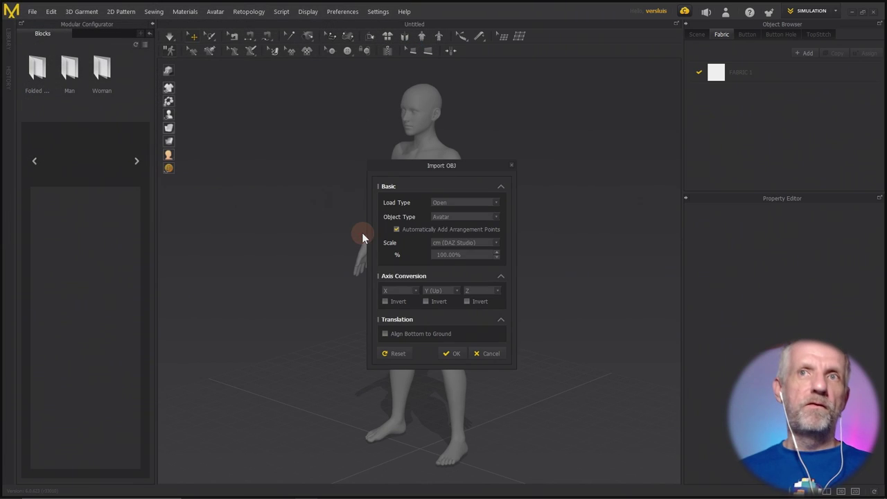
click(471, 203)
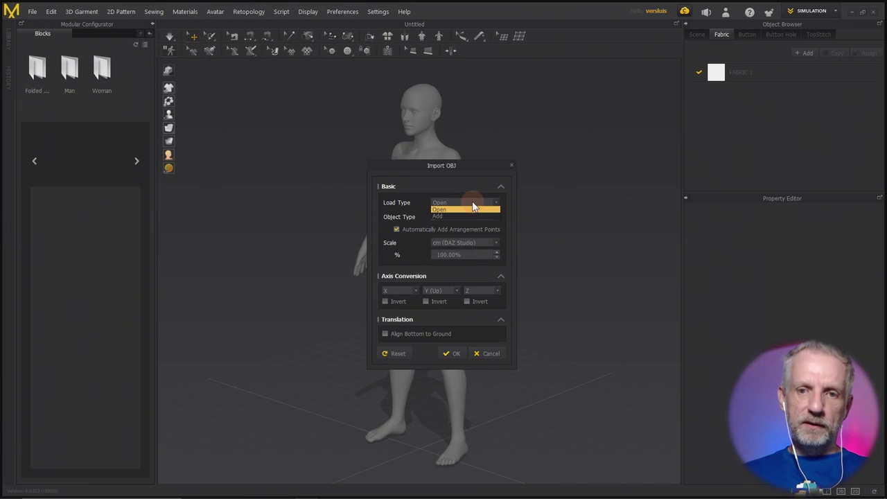
click(471, 215)
click(467, 217)
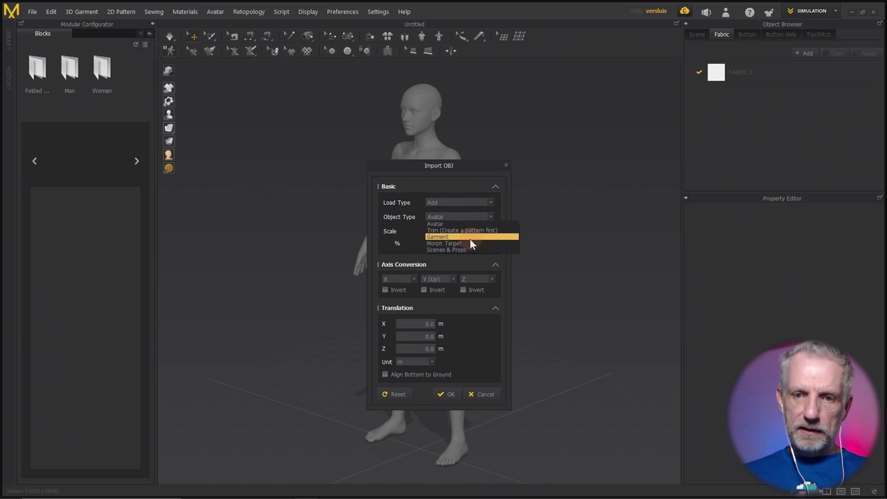
click(469, 239)
click(459, 324)
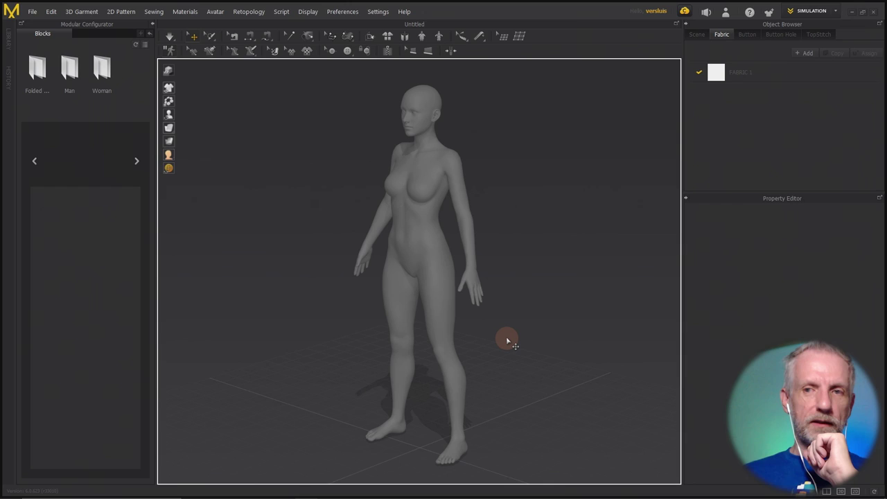
Close the older Marvelous Designer, minimize Firefox, and launch the newer version from Start.
click(873, 12)
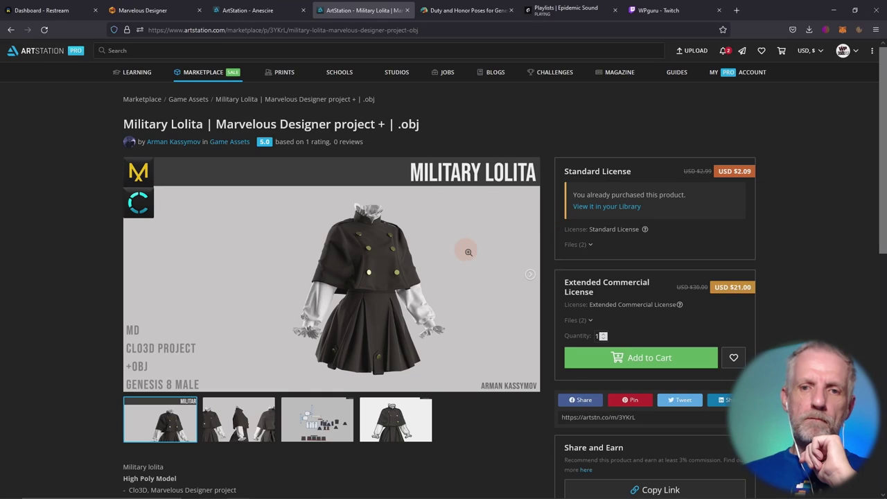
click(832, 9)
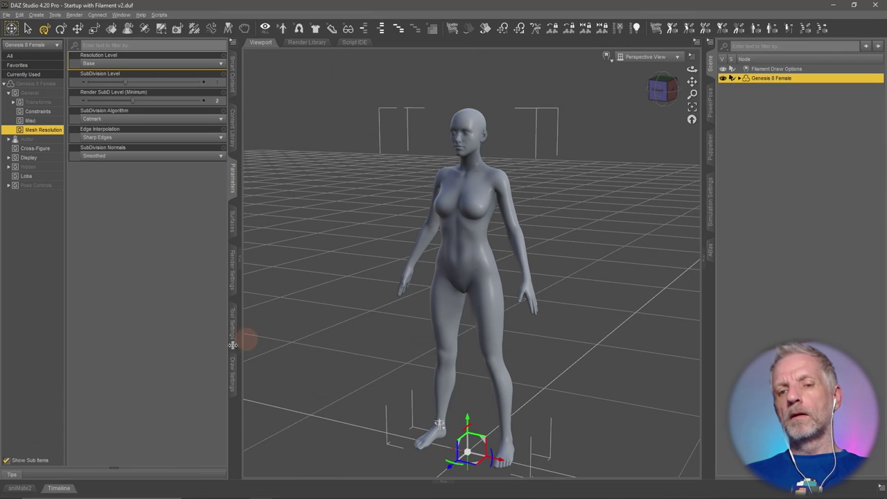
click(11, 489)
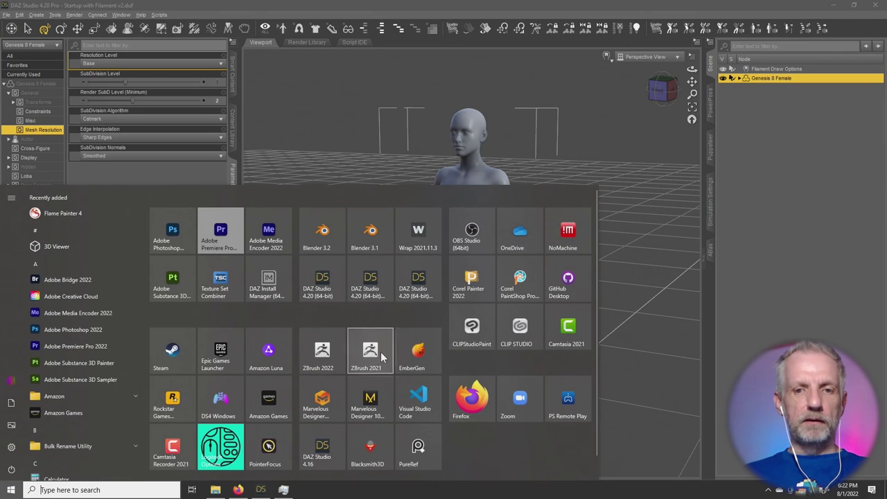
click(319, 405)
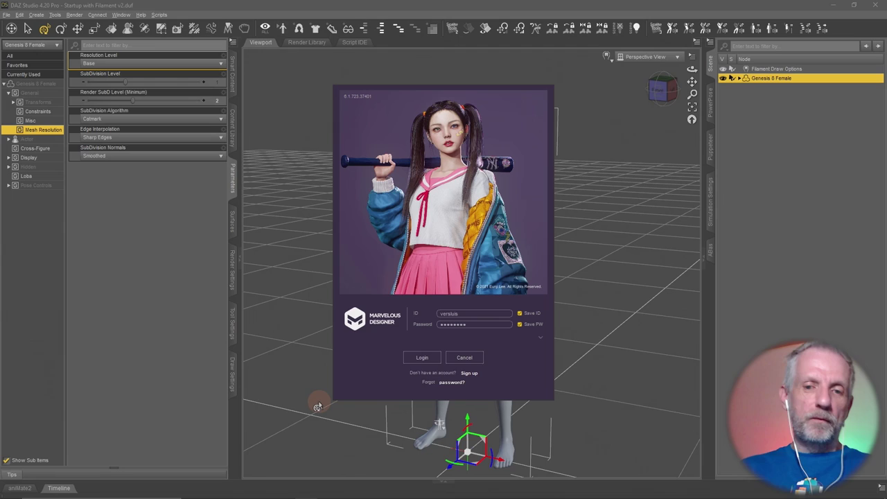
Log in to Marvelous Designer 6.1 from its login window.
click(417, 356)
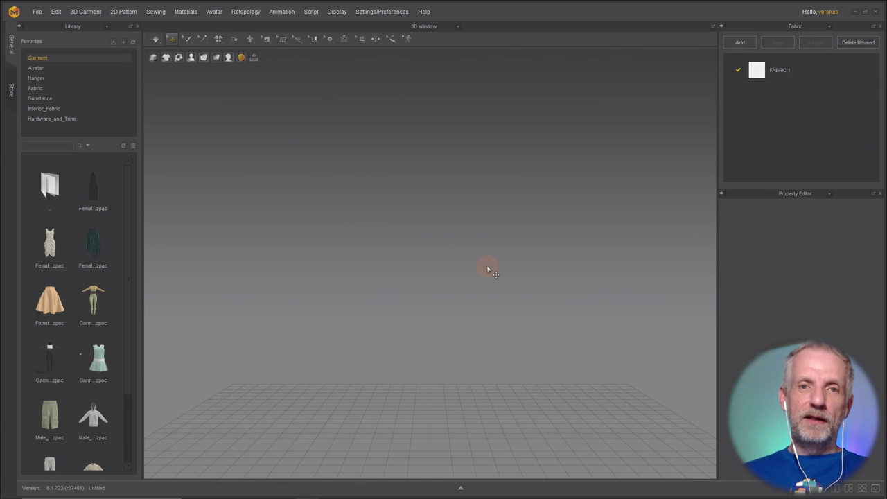
Import G8F A-Pose 2.obj as the avatar with Automatically Add Arrangement Points turned off.
click(41, 15)
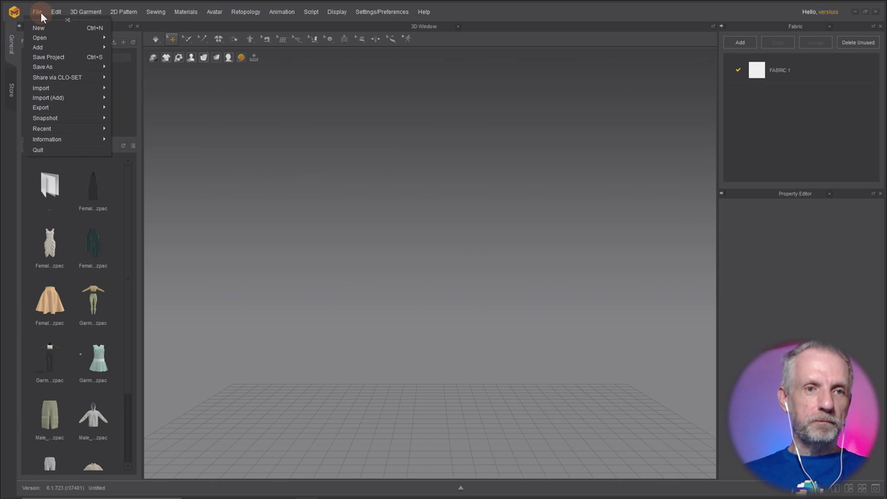
mouse_move(68, 39)
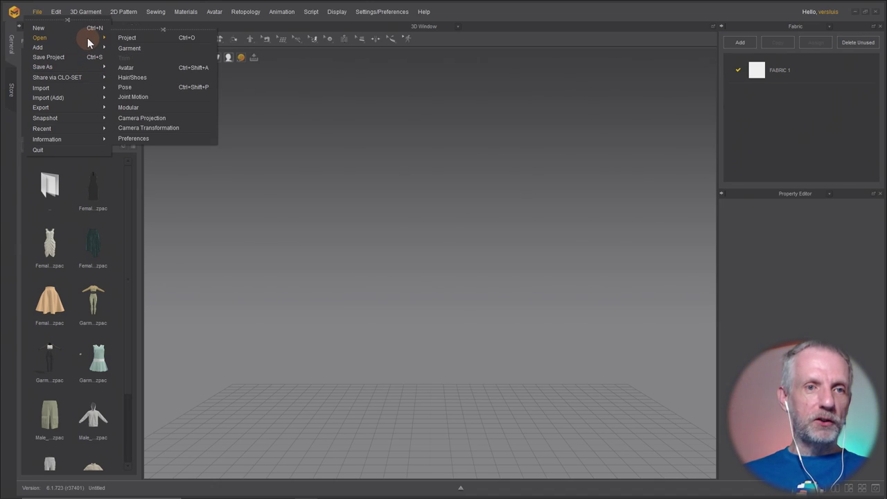
mouse_move(78, 86)
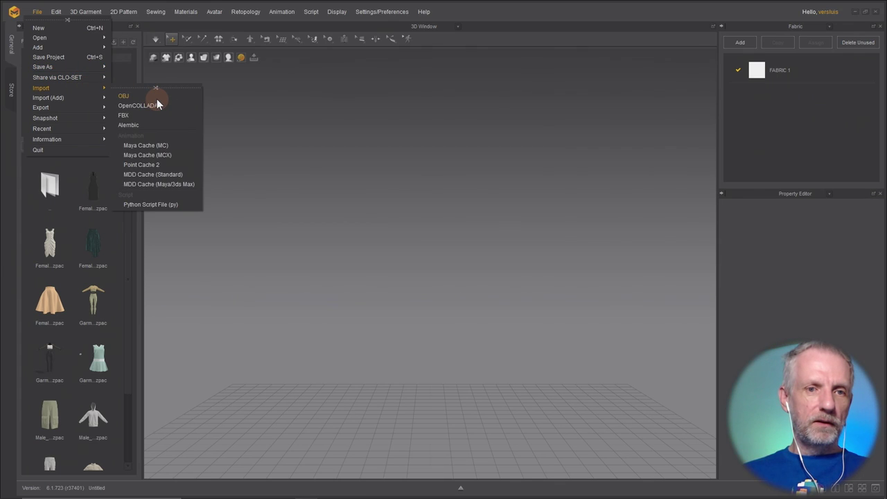
click(156, 98)
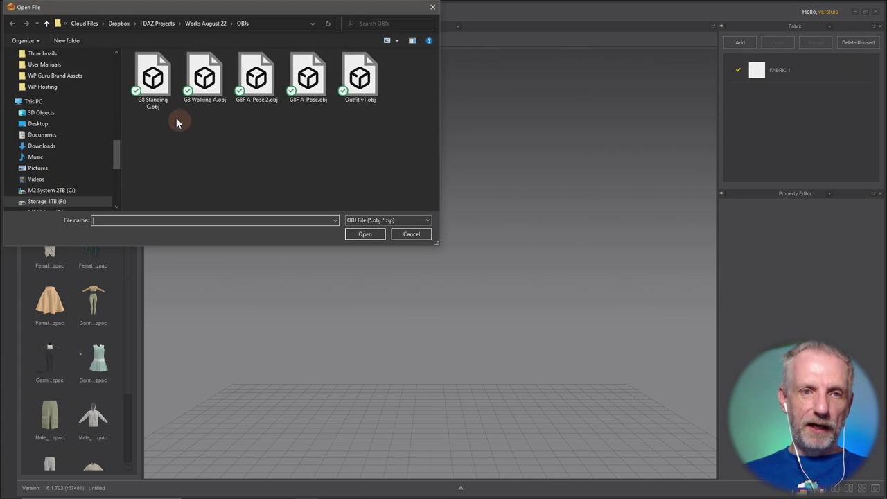
click(255, 97)
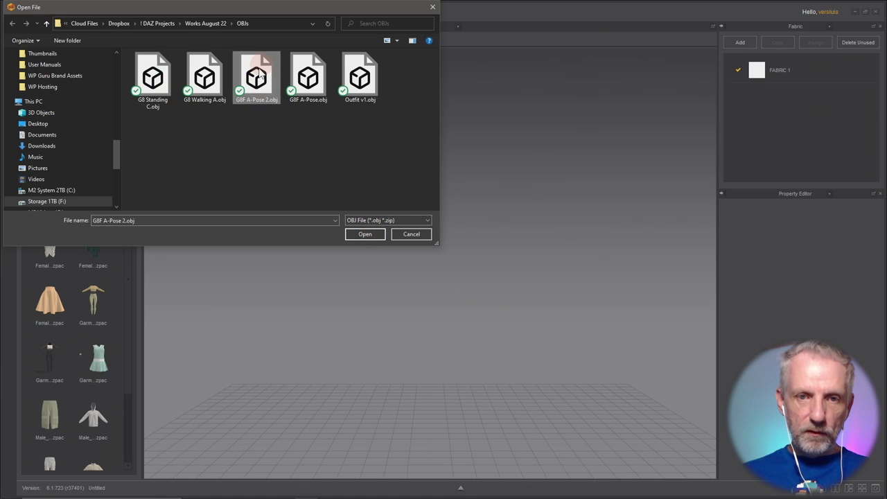
click(365, 234)
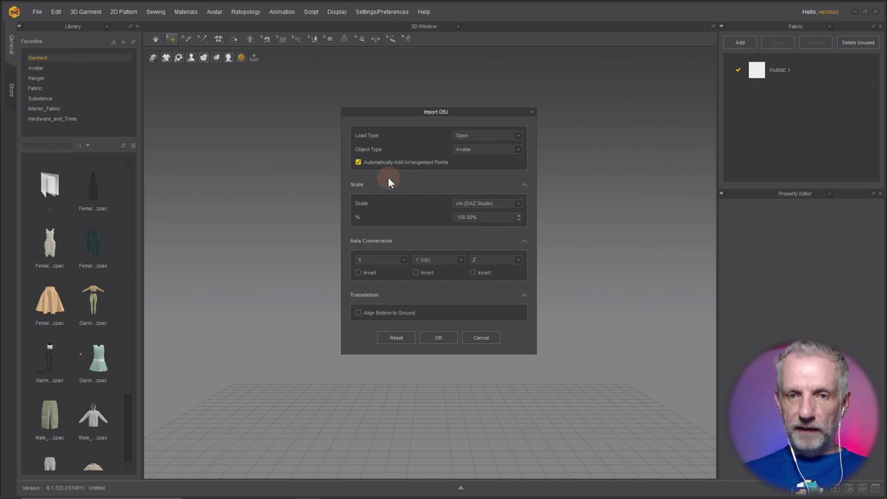
click(358, 162)
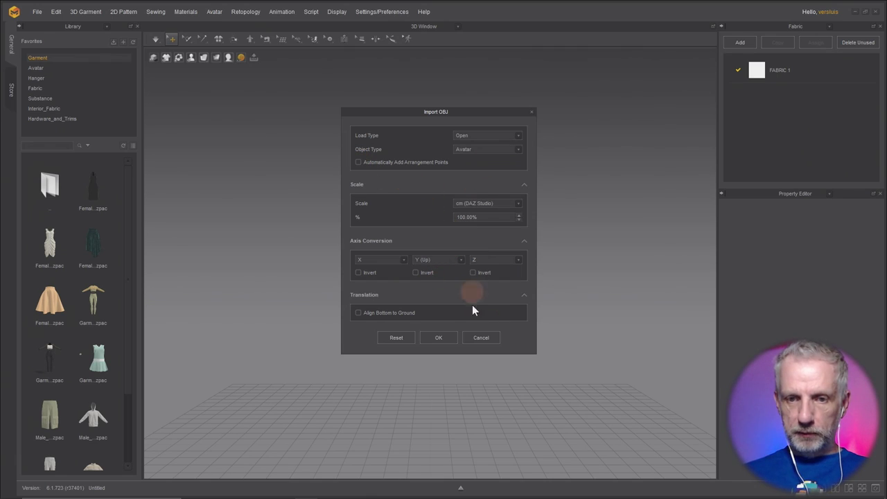
click(438, 337)
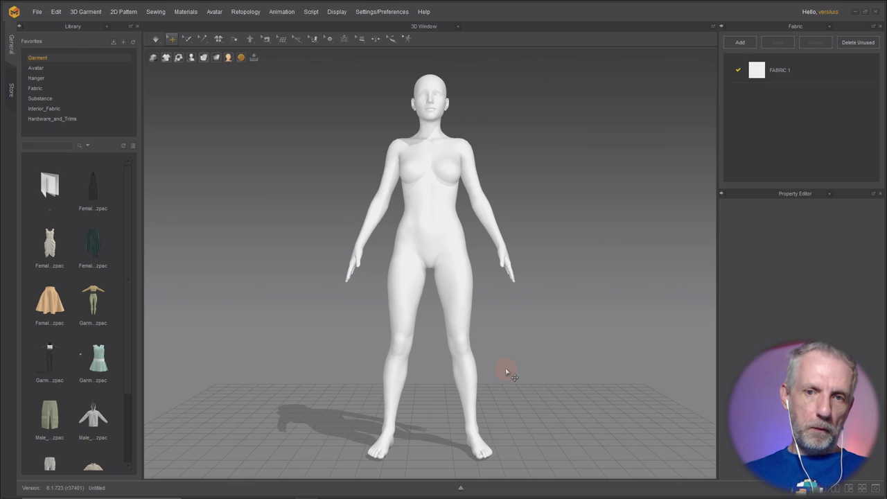
Select all of the avatar's faces and recolour them grey 666666.
right_drag(531, 313, 467, 332)
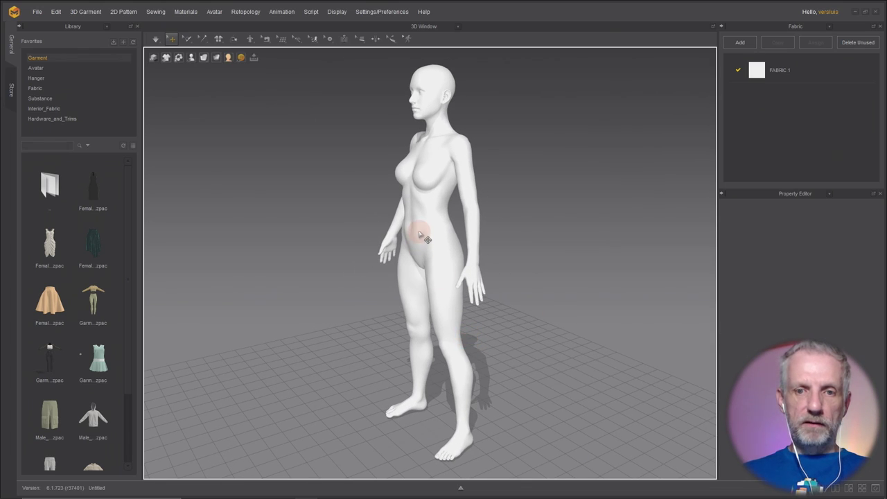
click(446, 250)
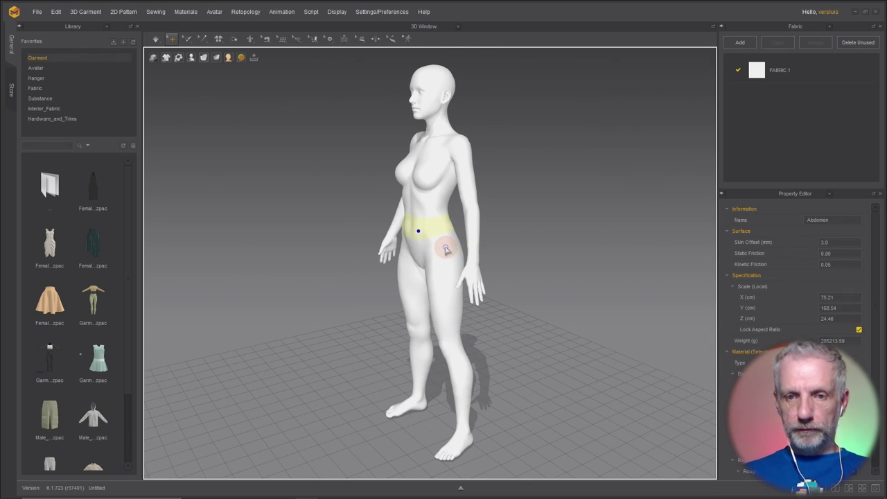
click(445, 249)
right_click(447, 248)
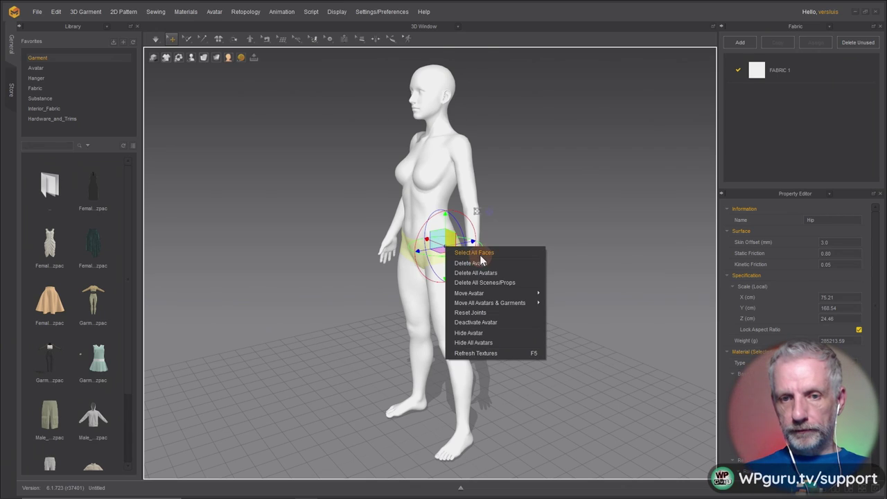
click(474, 253)
click(727, 350)
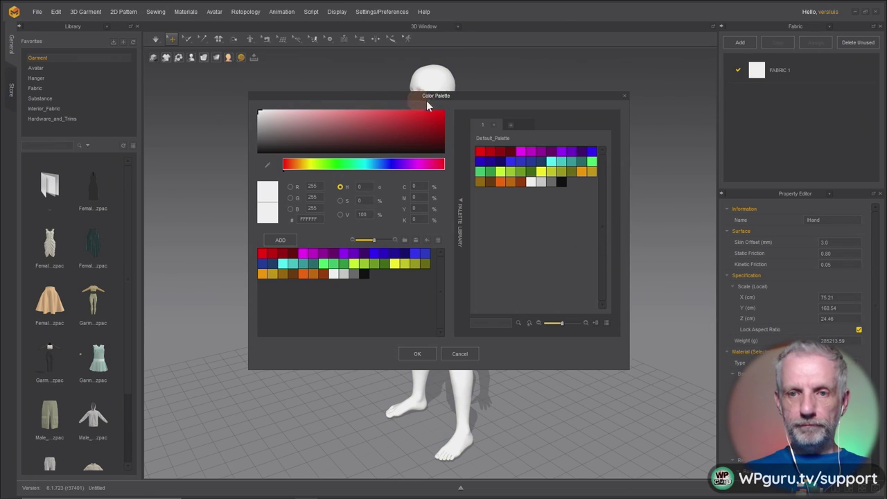
click(551, 181)
click(419, 353)
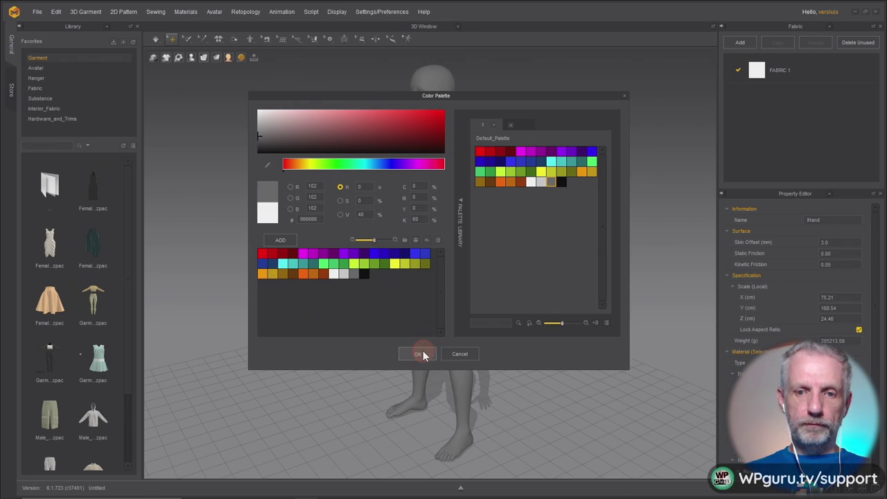
click(38, 12)
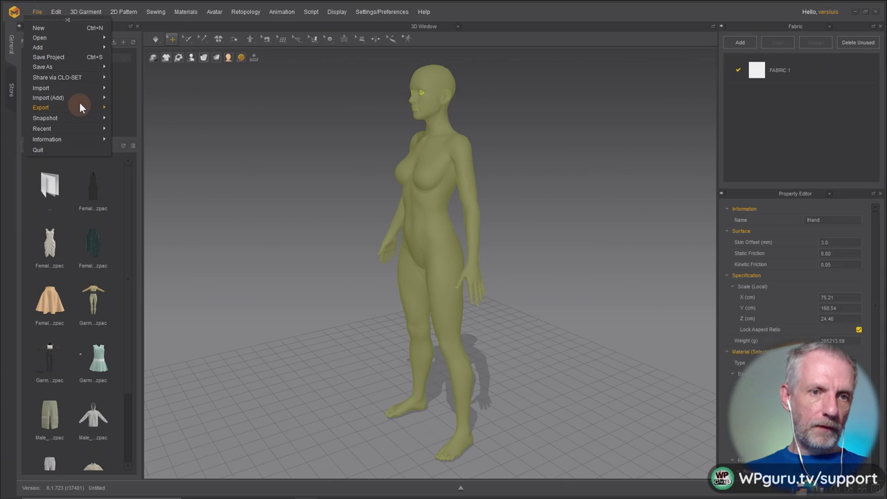
Add G8 Standing C.obj as a Morph Target so the avatar leans forward with bent knees.
mouse_move(85, 97)
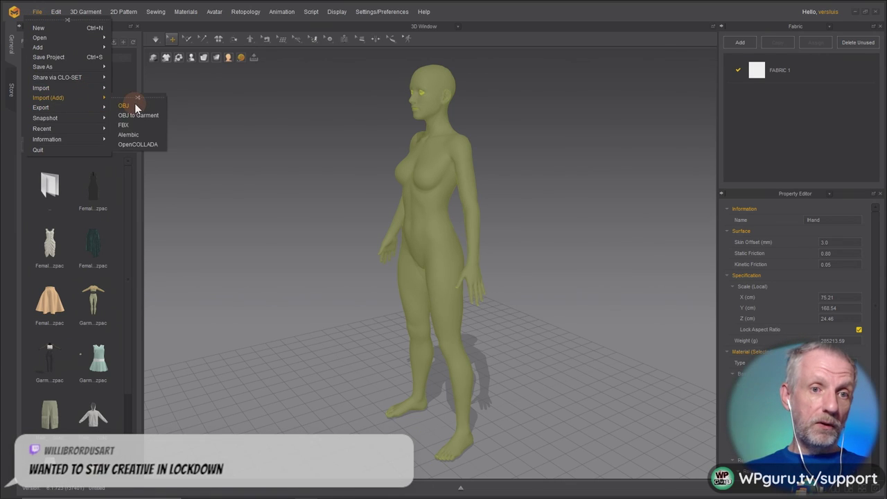
click(135, 104)
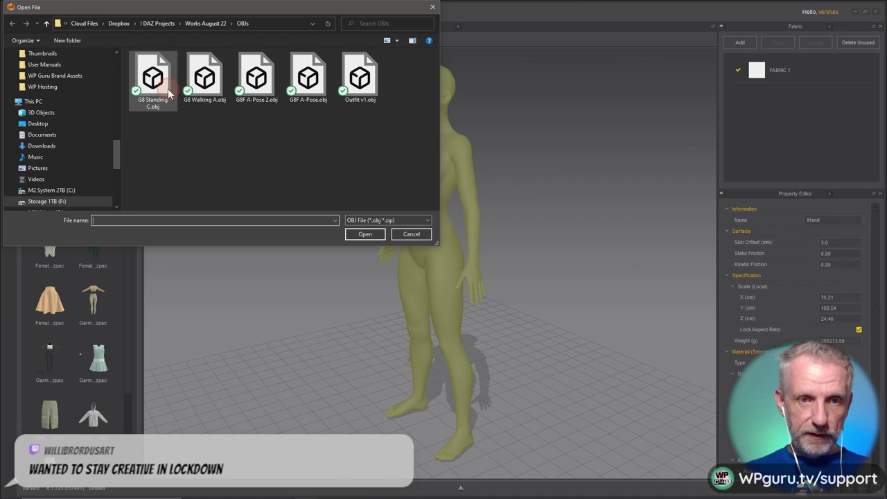
click(169, 93)
click(362, 234)
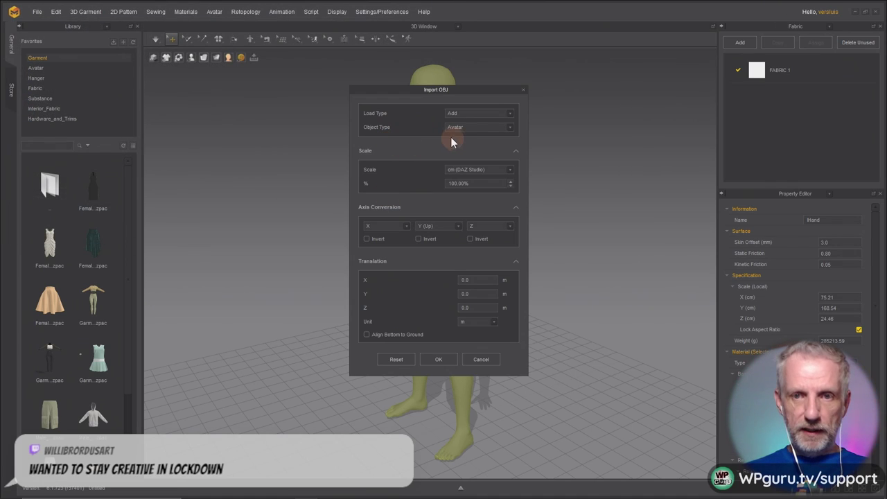
click(496, 128)
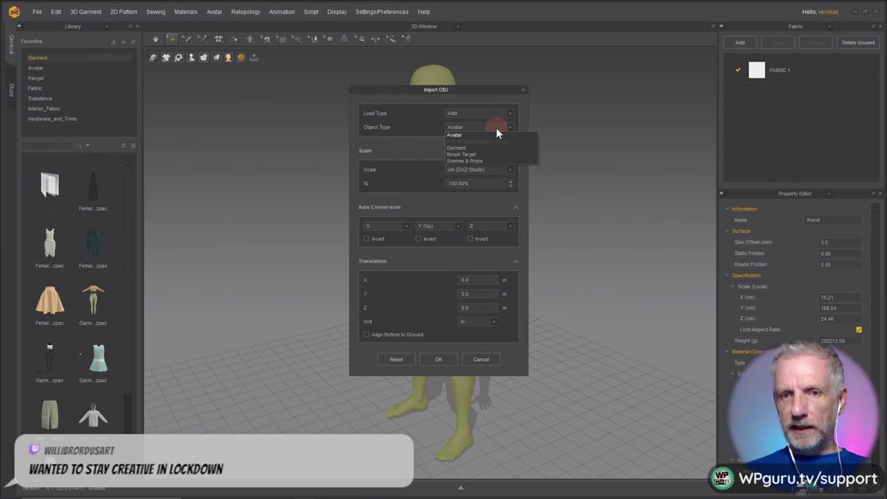
click(488, 154)
click(433, 350)
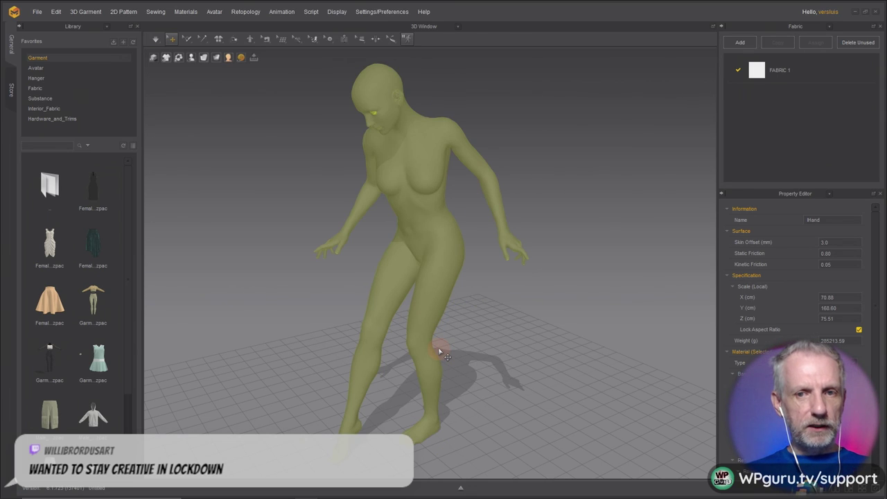
right_drag(619, 300, 524, 338)
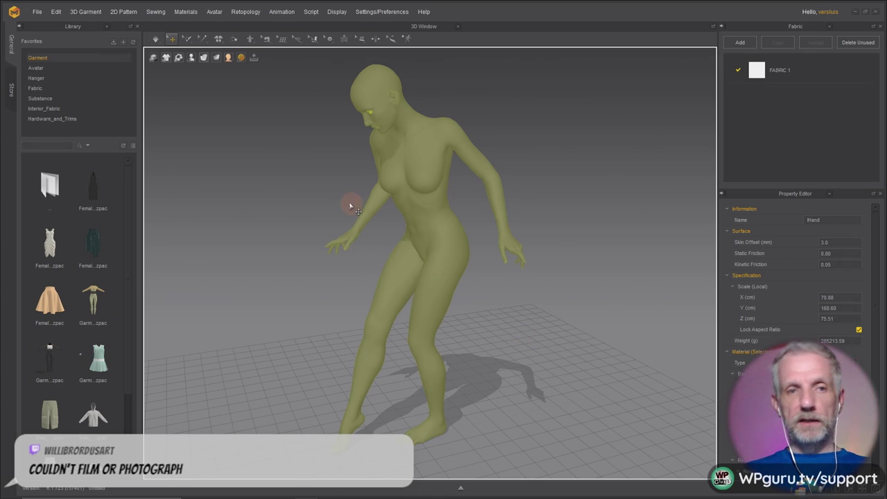
click(38, 12)
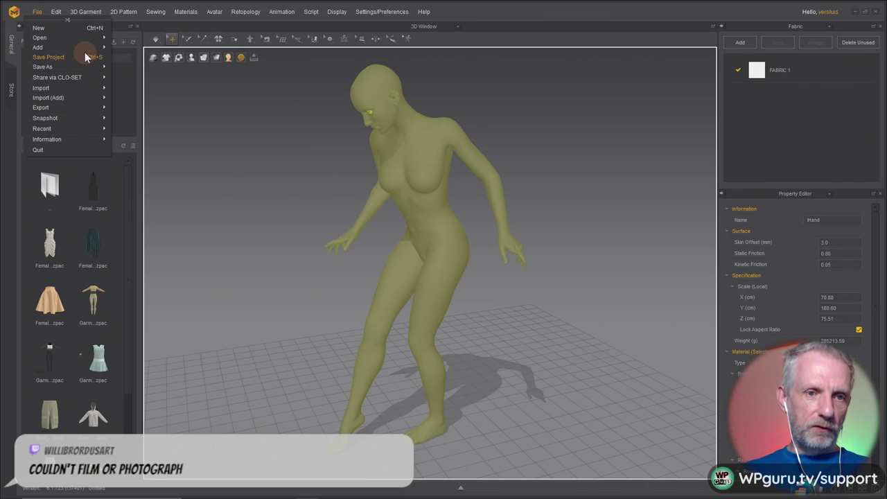
Add G8F A-Pose 2.obj as a Morph Target to return the avatar upright, then deselect it.
mouse_move(87, 95)
click(140, 107)
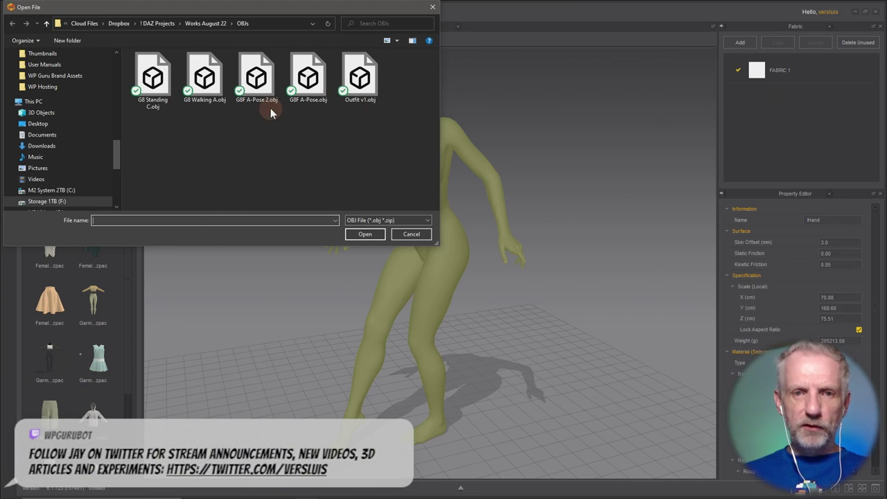
click(256, 78)
click(369, 236)
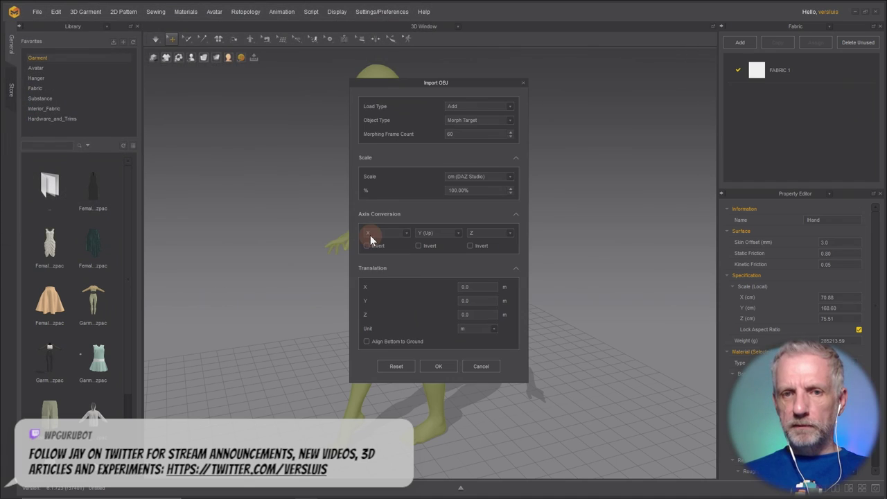
click(446, 365)
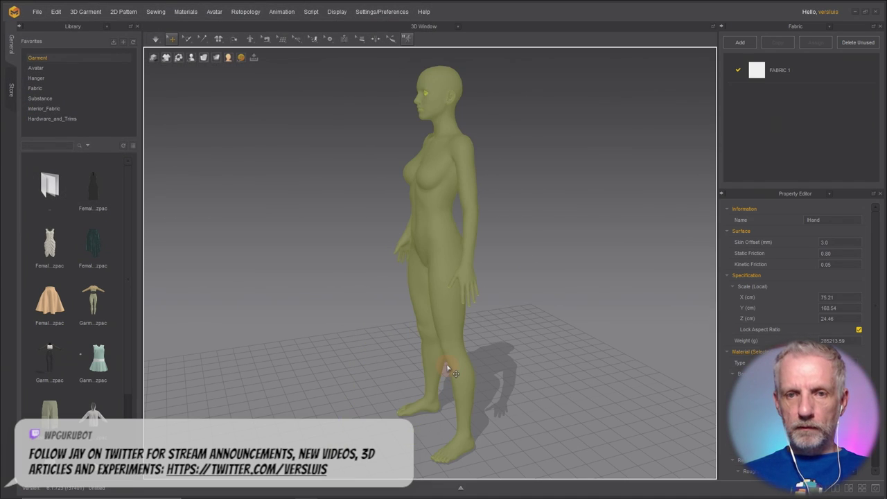
click(527, 317)
Try opening Downloads\Project\Final.png as a garment.
click(37, 12)
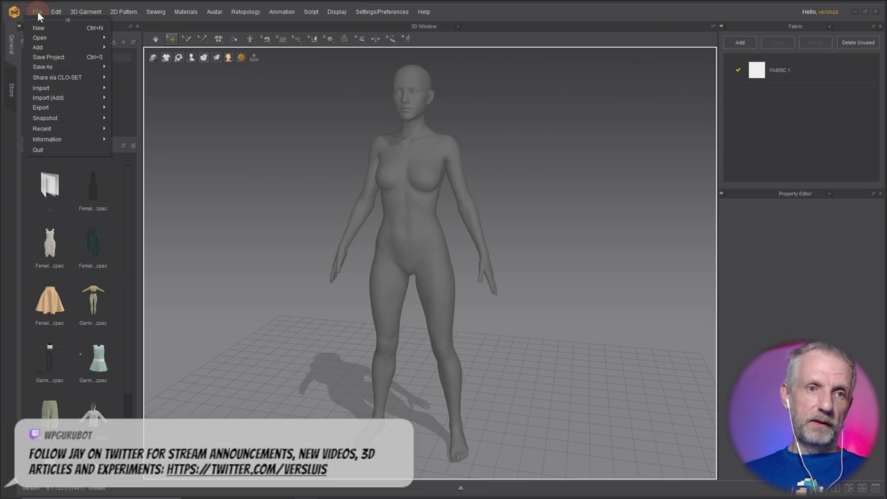
mouse_move(86, 38)
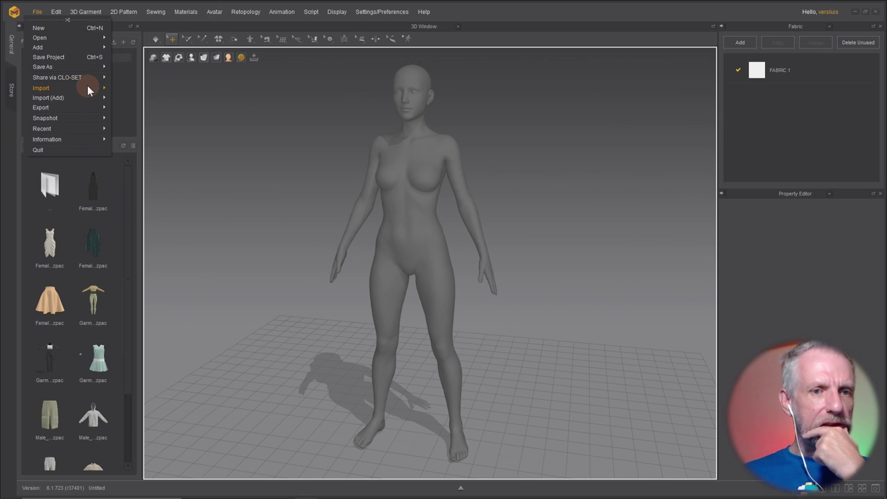
mouse_move(86, 87)
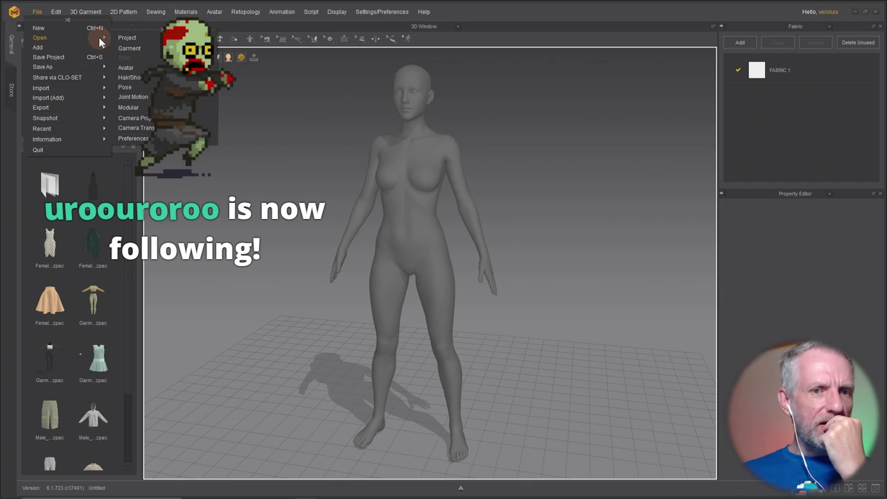
click(157, 48)
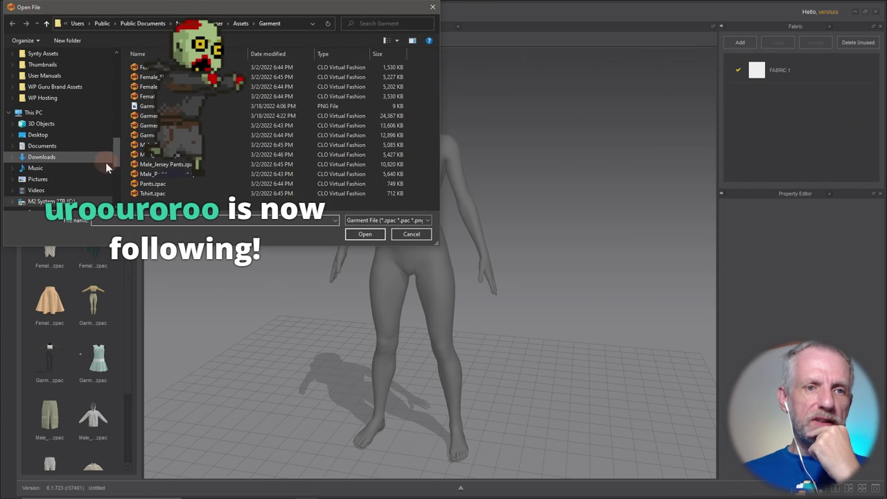
click(70, 157)
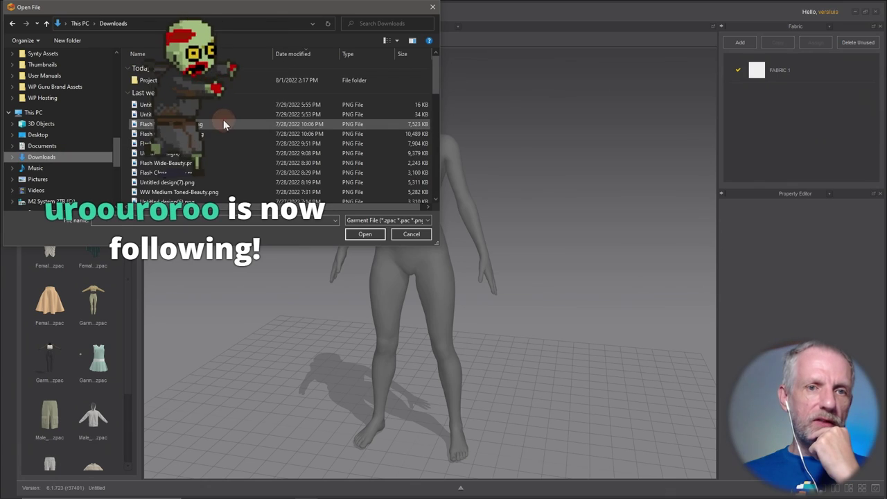
double_click(191, 81)
click(160, 80)
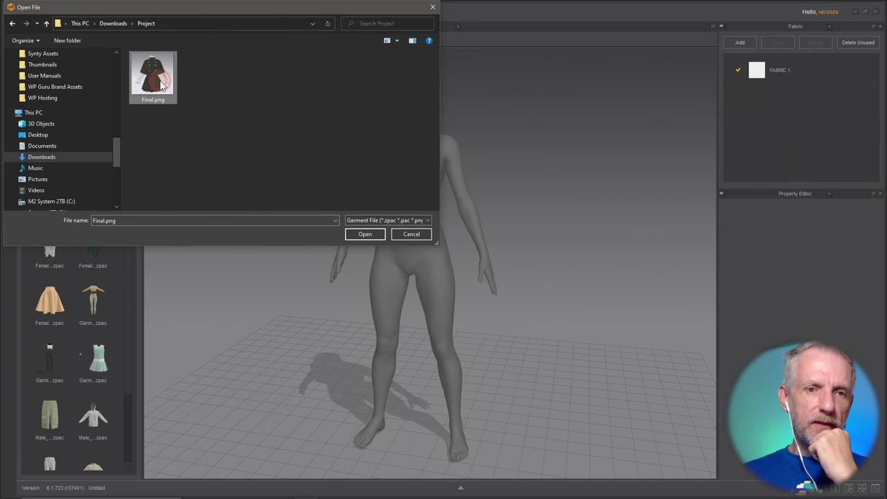
click(362, 233)
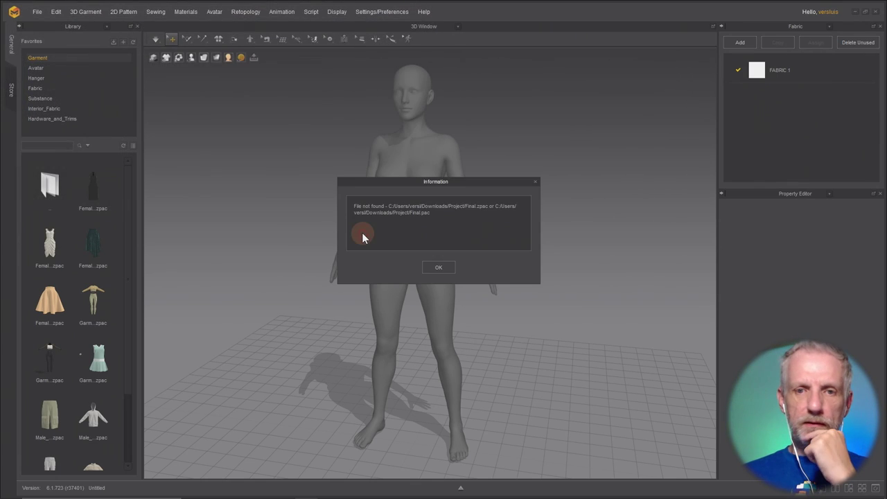
Start adding a project via File > Add > Project.
click(39, 13)
mouse_move(46, 34)
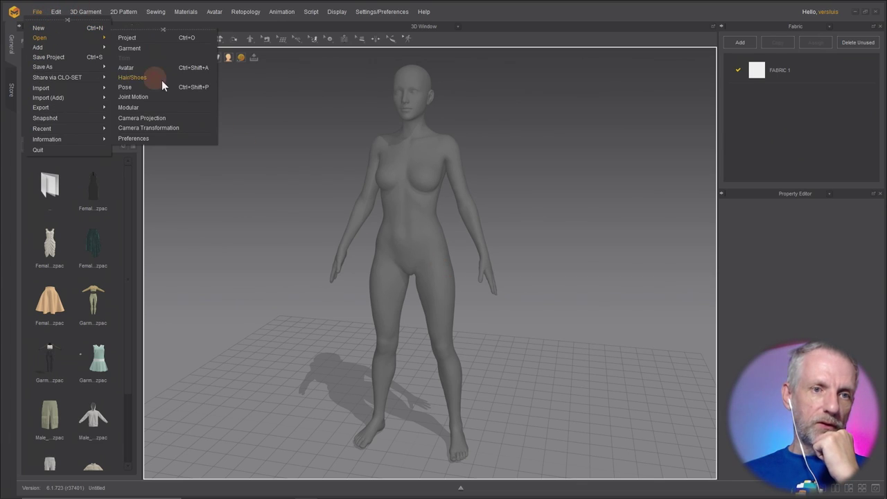
mouse_move(89, 49)
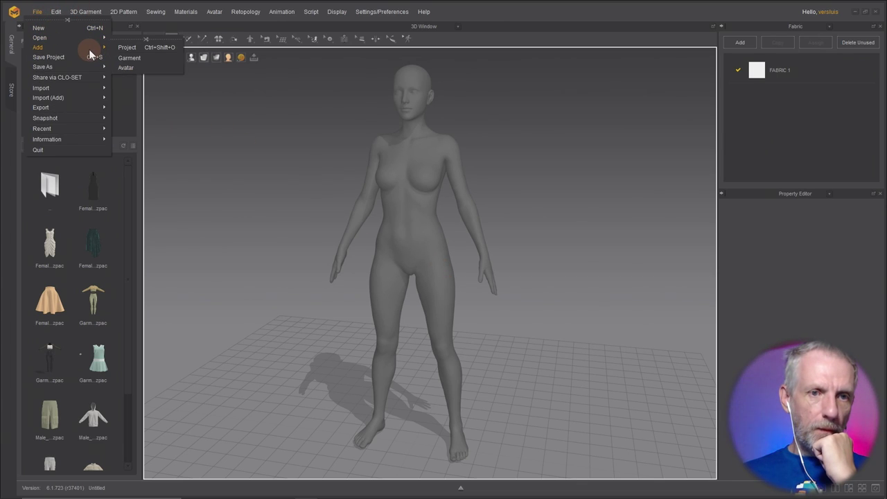
click(124, 54)
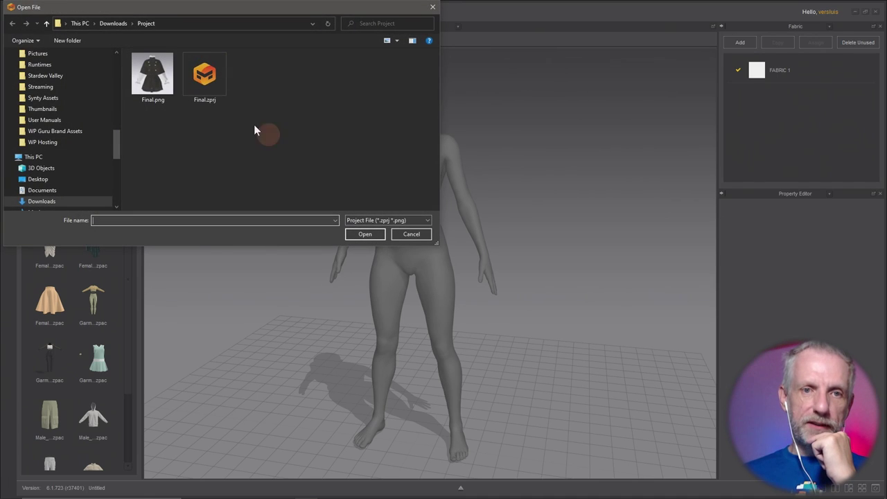
Add Final.zprj with Avatar unchecked so only its garment loads.
click(204, 76)
click(375, 235)
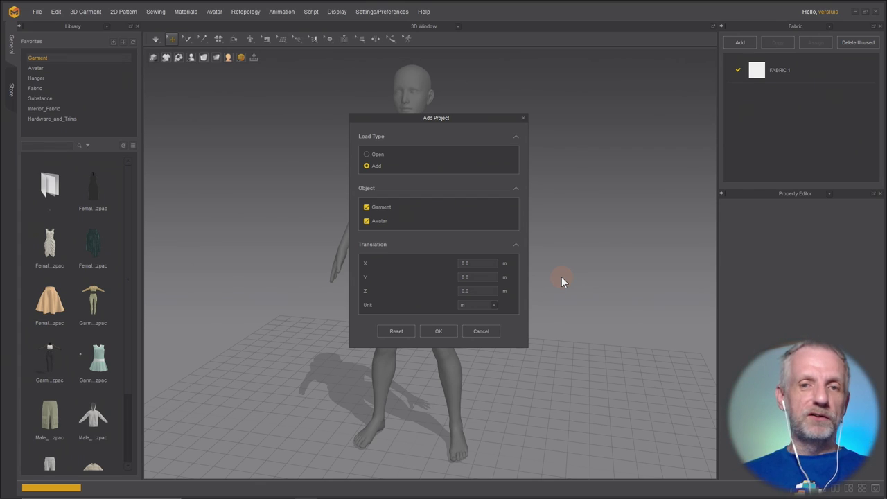
click(367, 221)
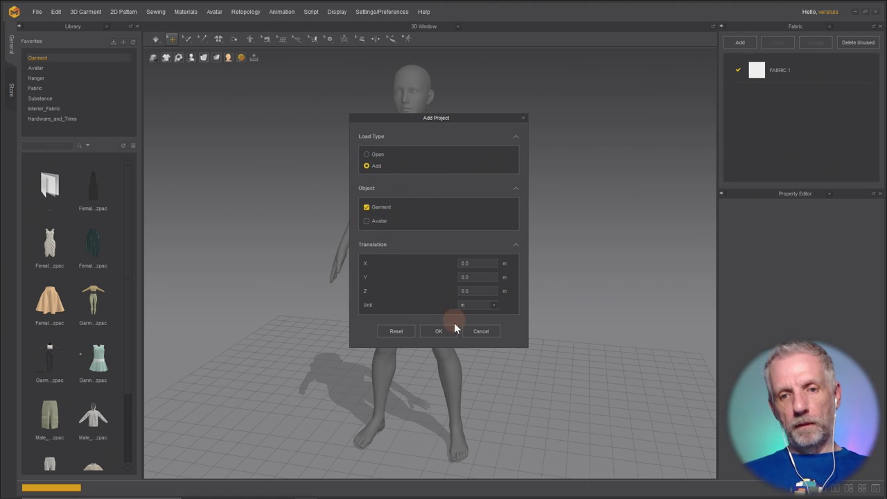
click(439, 331)
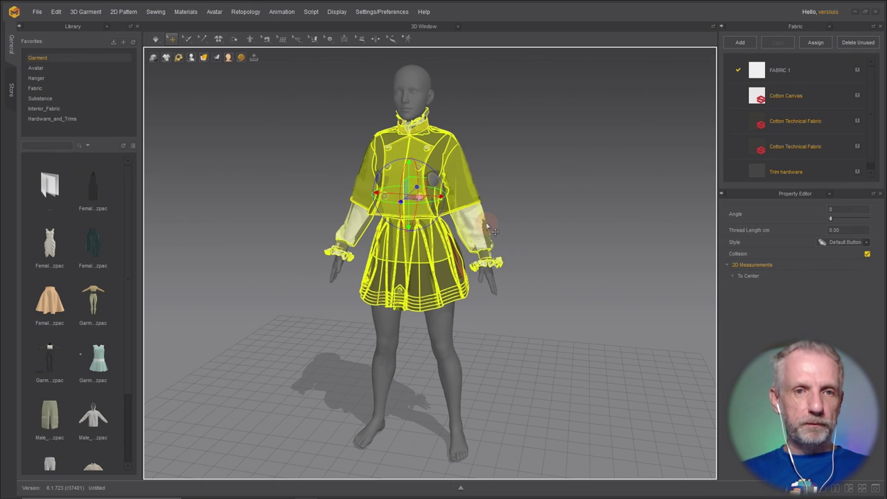
Run the simulation to drape the Military Lolita outfit on the avatar, then select its left shin.
scroll(511, 200, up, 4)
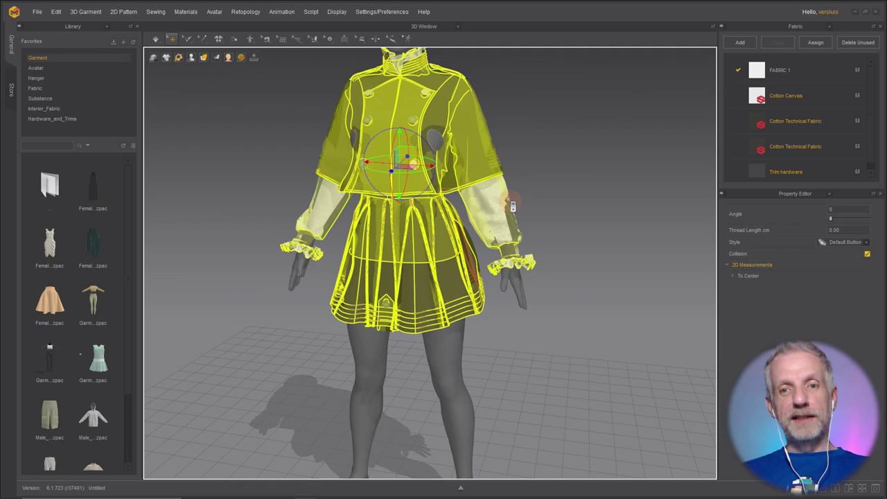
mouse_move(540, 200)
right_down()
mouse_move(524, 214)
mouse_move(501, 206)
mouse_move(552, 200)
right_up()
click(538, 206)
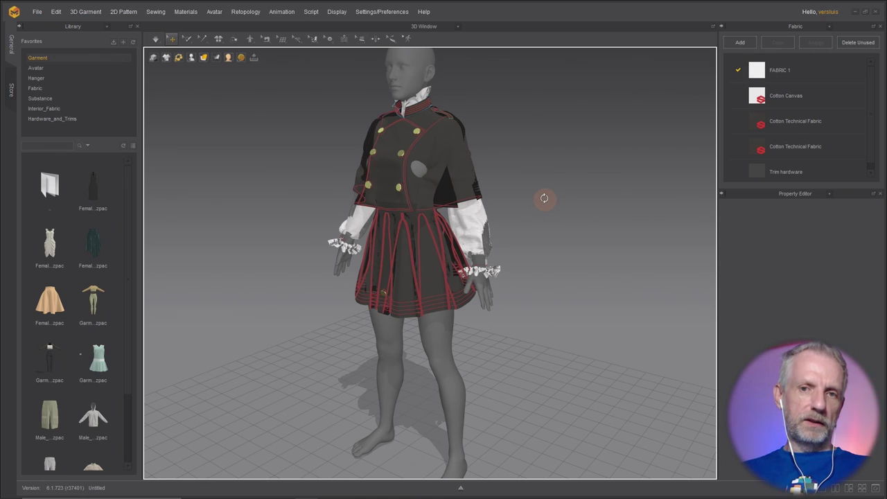
key(space)
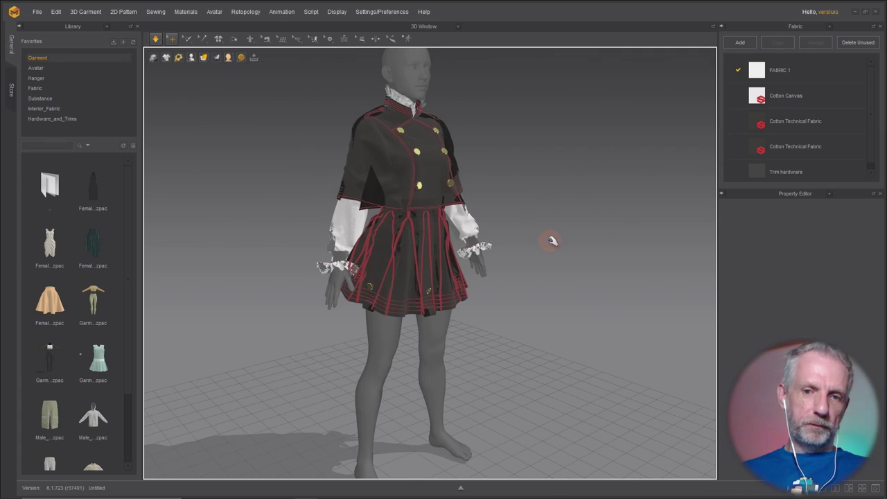
right_drag(566, 240, 528, 232)
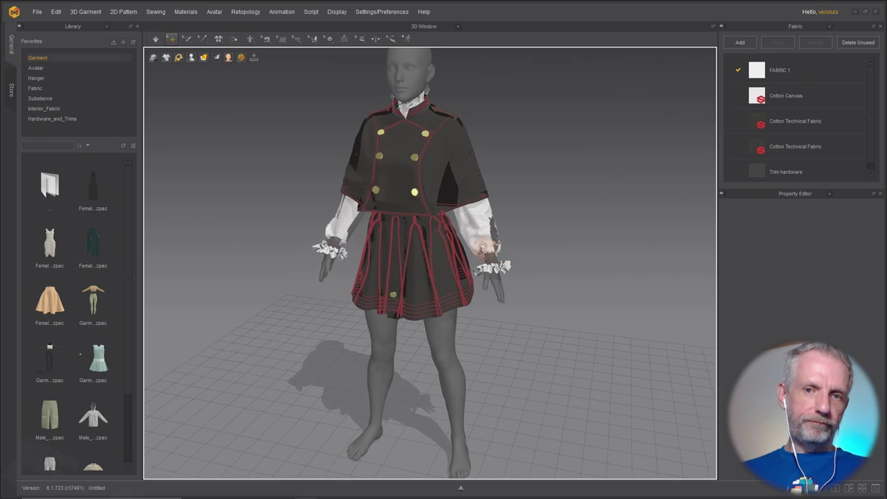
key(q)
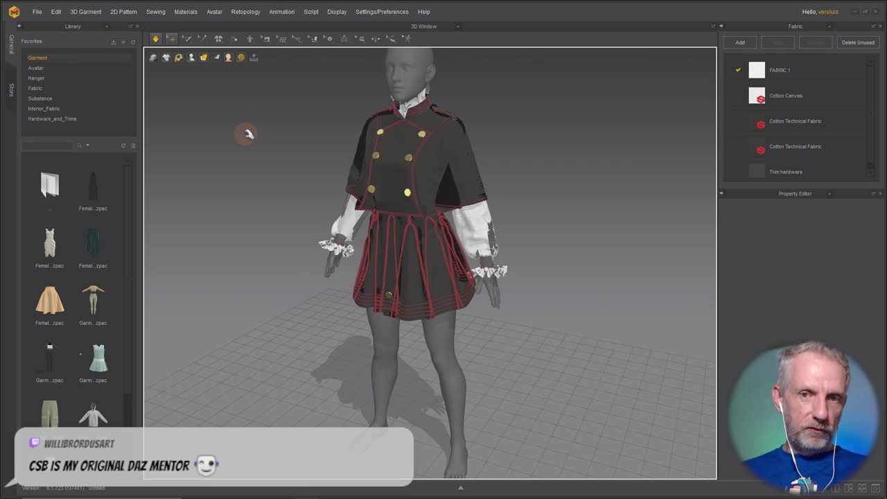
key(w)
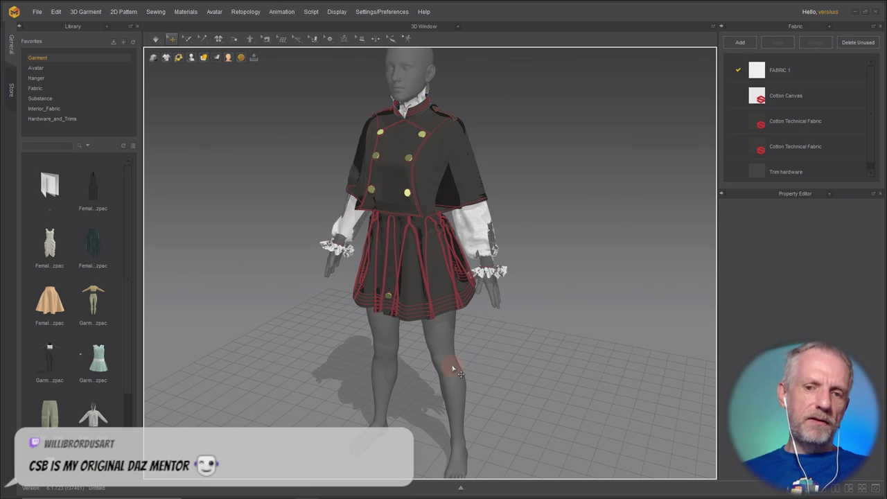
click(453, 367)
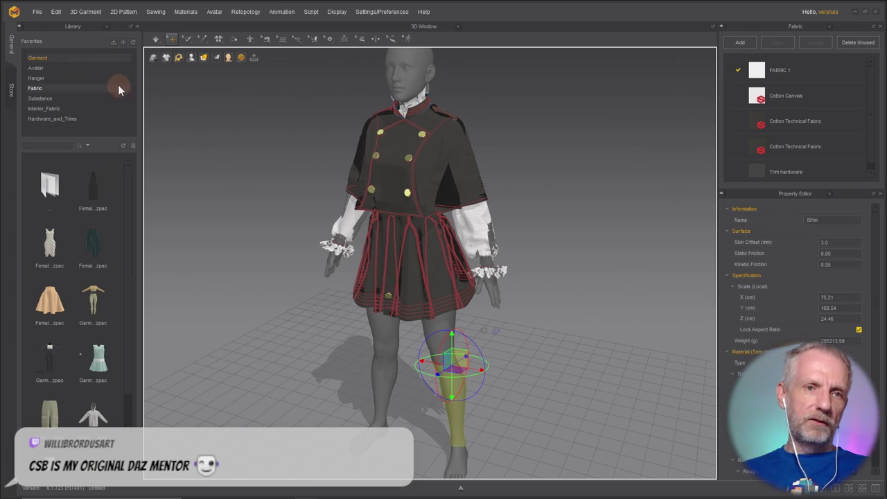
Add G8 Standing C.obj as a Morph Target and switch to the left-side view.
click(44, 17)
mouse_move(73, 102)
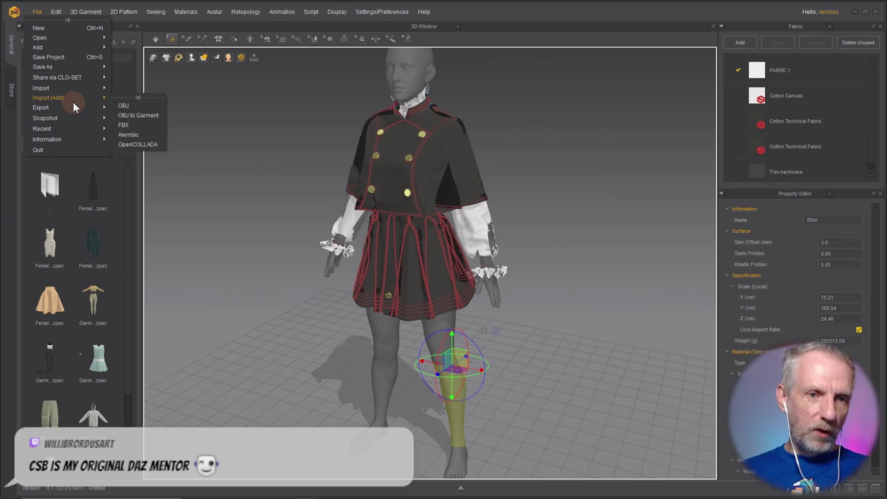
click(131, 103)
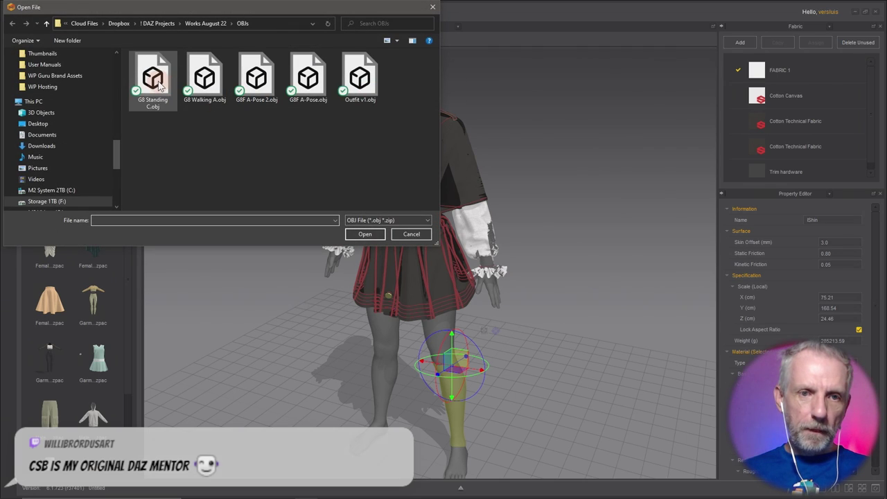
click(365, 234)
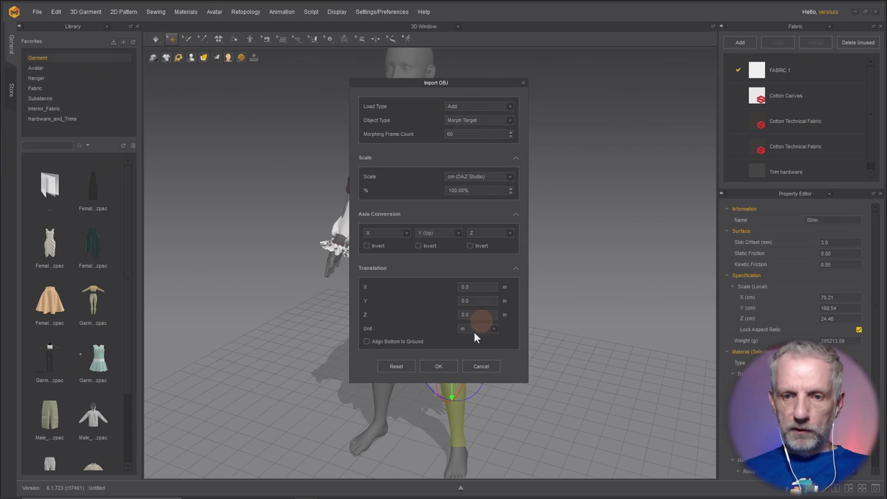
click(440, 367)
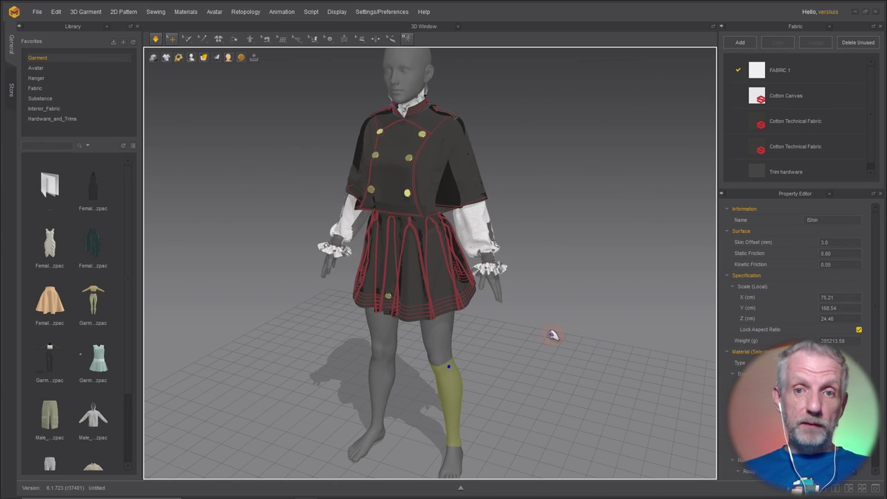
key(4)
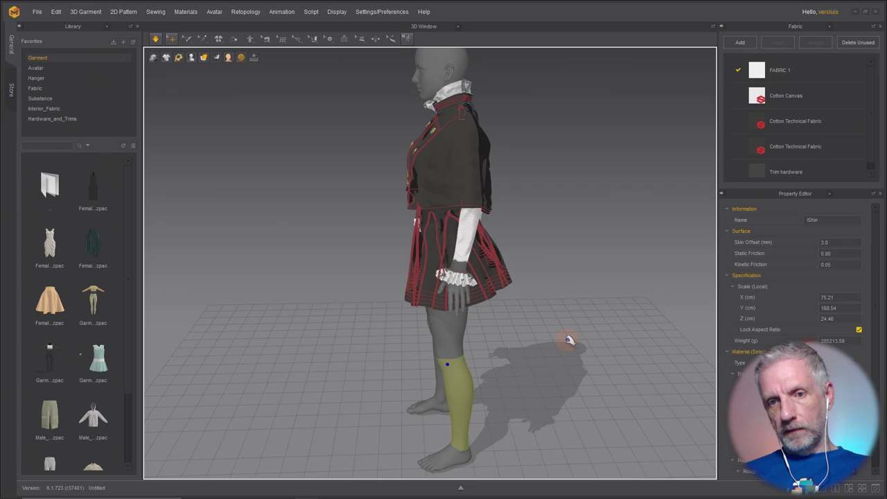
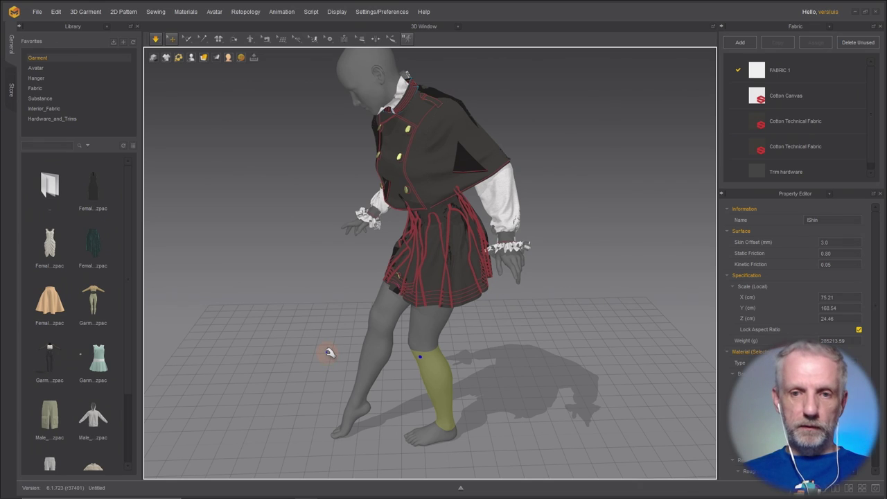
Check the dressed avatar from back and front, then switch to DAZ Studio.
right_drag(393, 334, 334, 332)
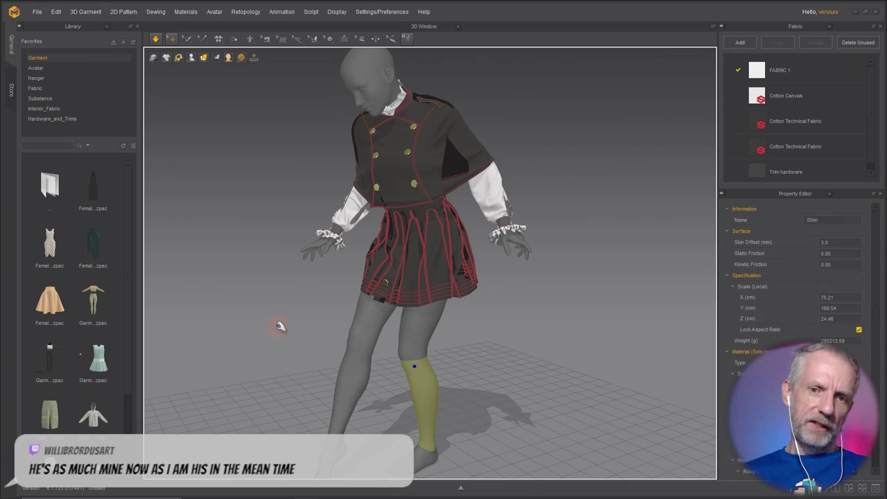
right_drag(322, 316, 318, 319)
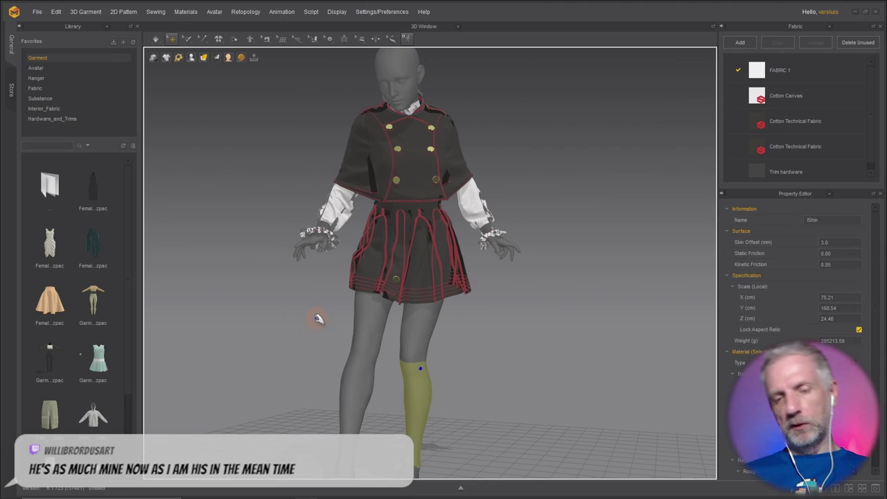
key(alt+Tab)
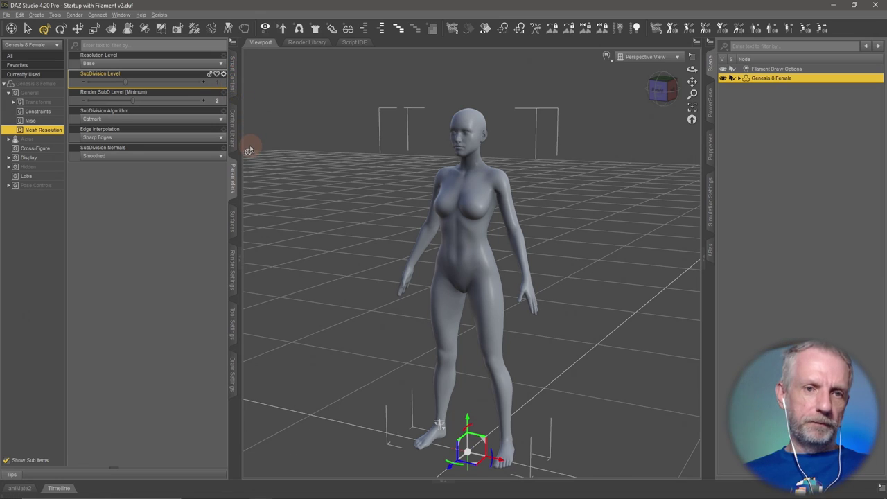
Browse Smart Content products, including dForce Classic Blowout Hair and the pose products.
click(234, 87)
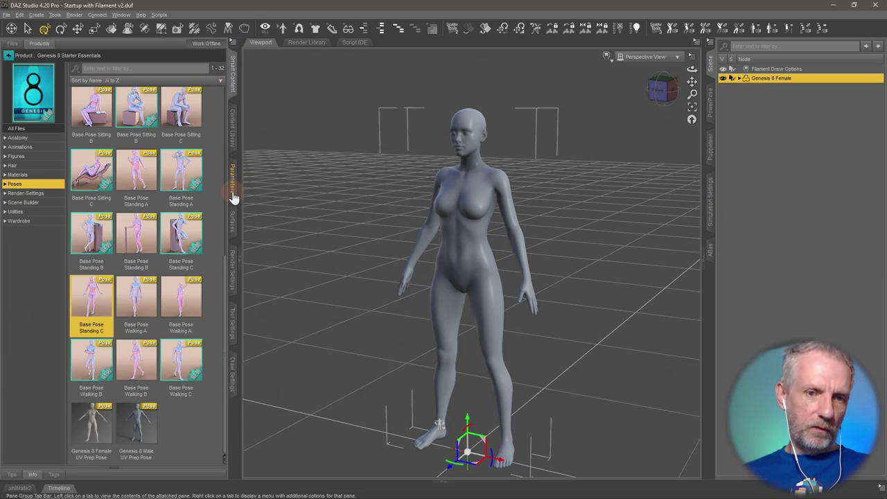
click(7, 58)
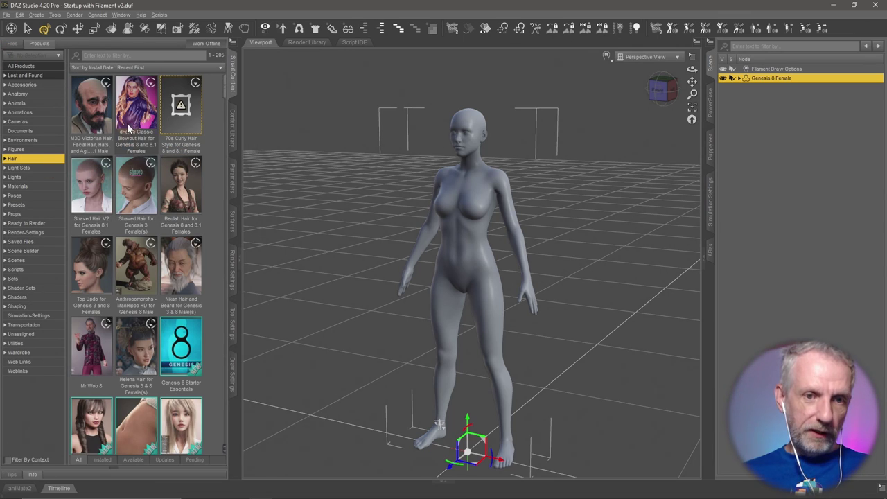
click(142, 105)
mouse_move(146, 104)
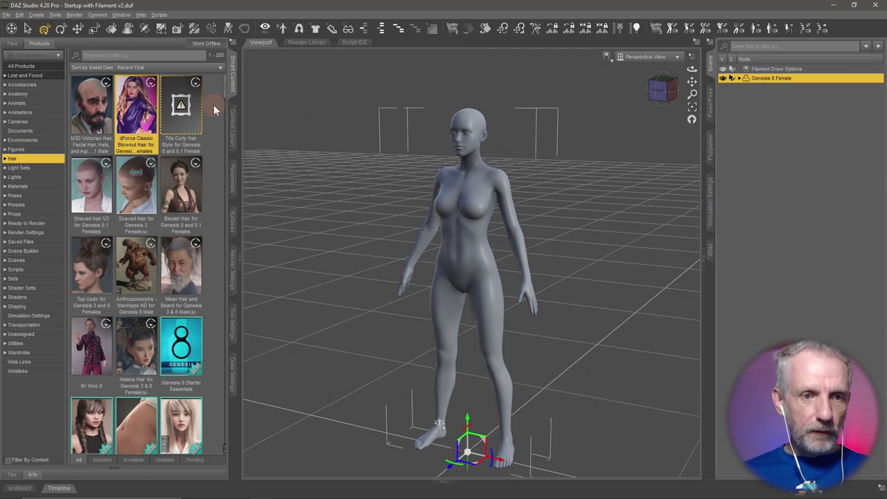
click(55, 196)
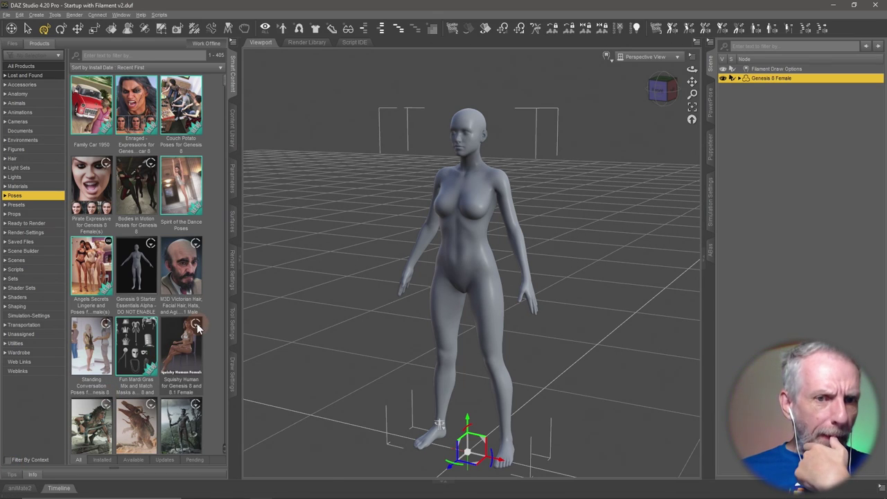
Switch to the Files view and open the Poses > By Function category.
mouse_move(197, 323)
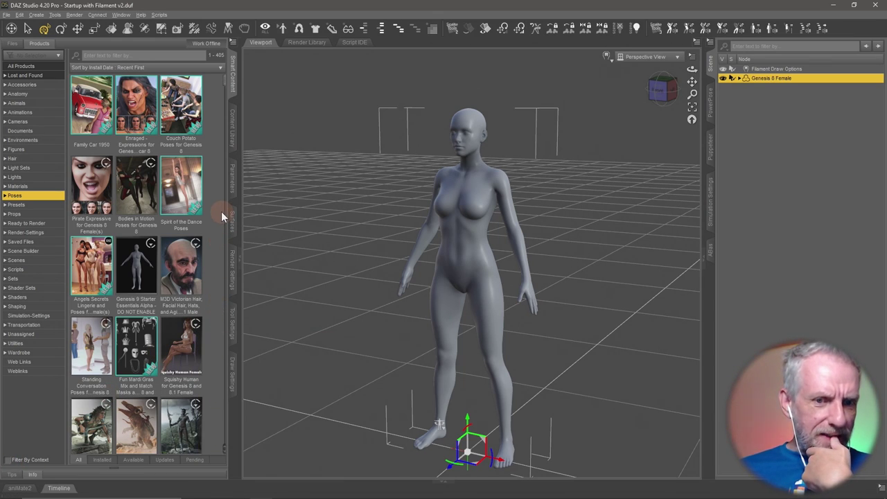
click(14, 44)
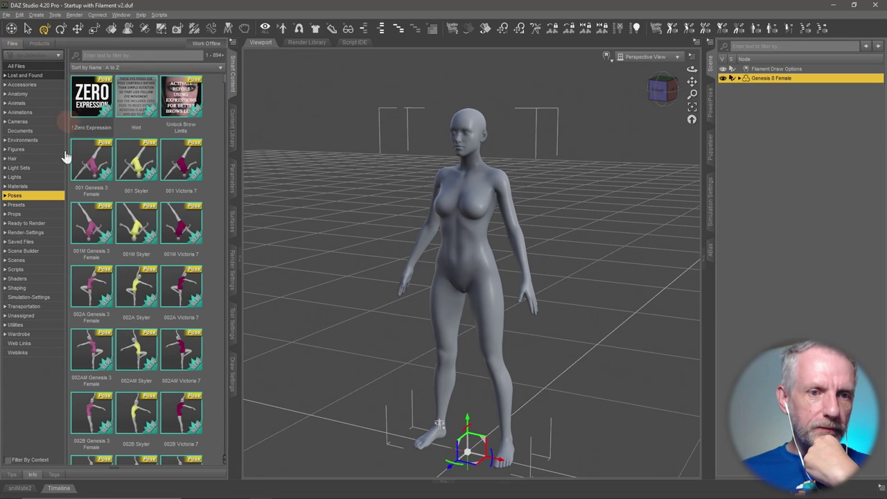
click(39, 188)
click(50, 187)
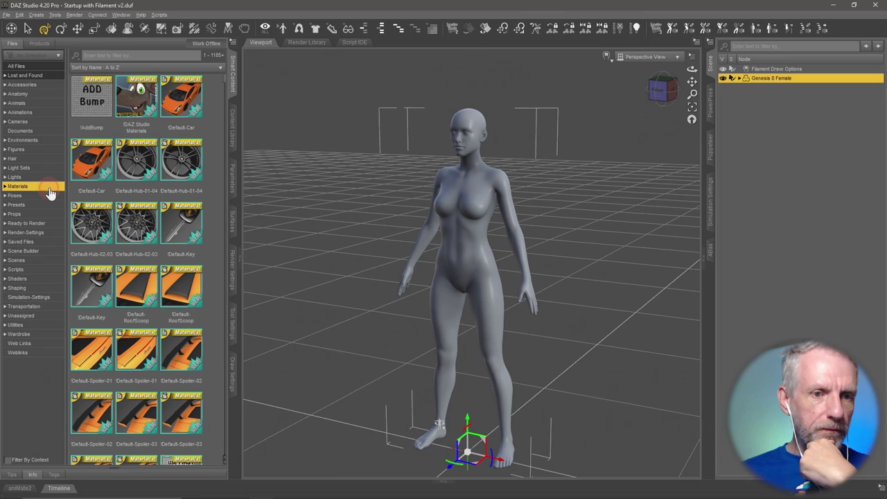
click(46, 197)
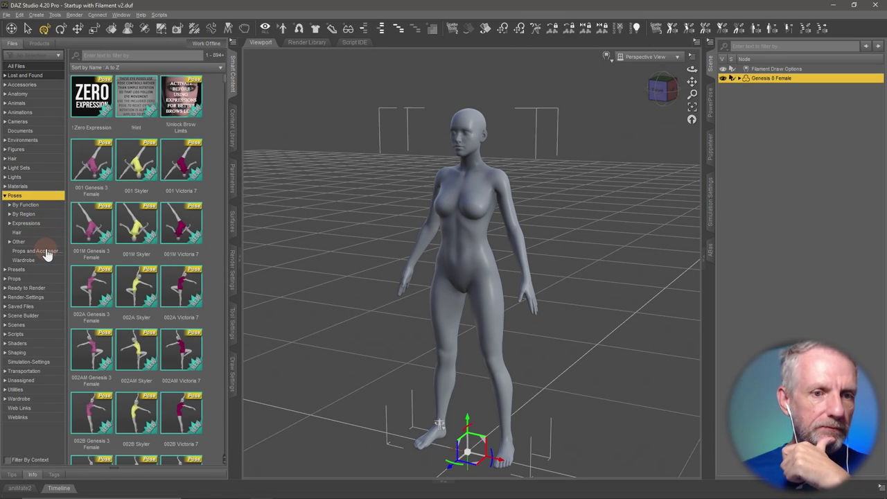
click(42, 205)
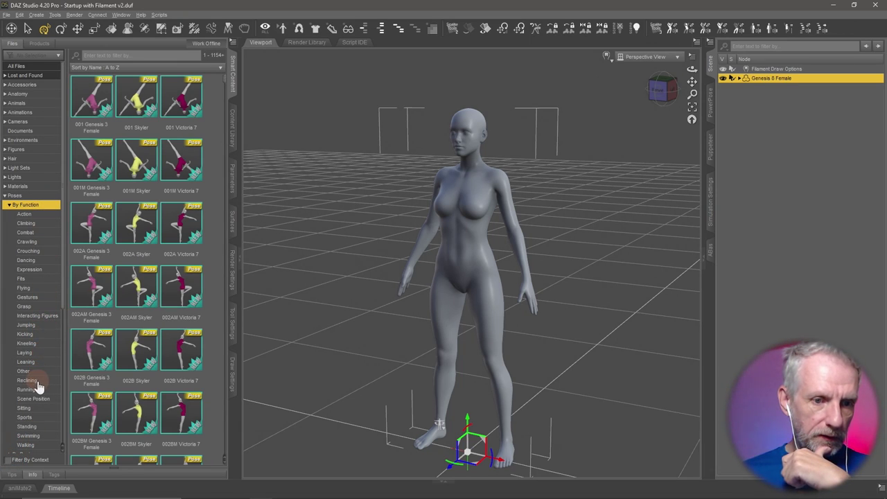
Show Standing poses filtered by context to the female figure and scroll through them.
click(37, 427)
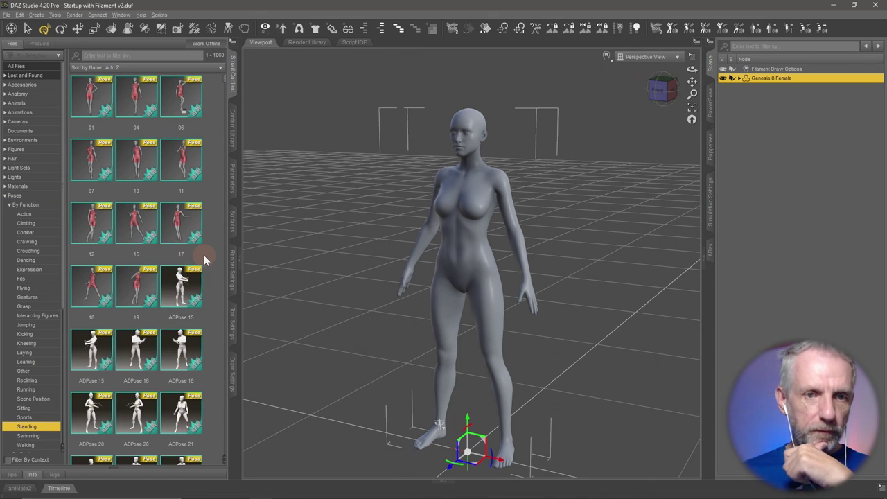
click(7, 460)
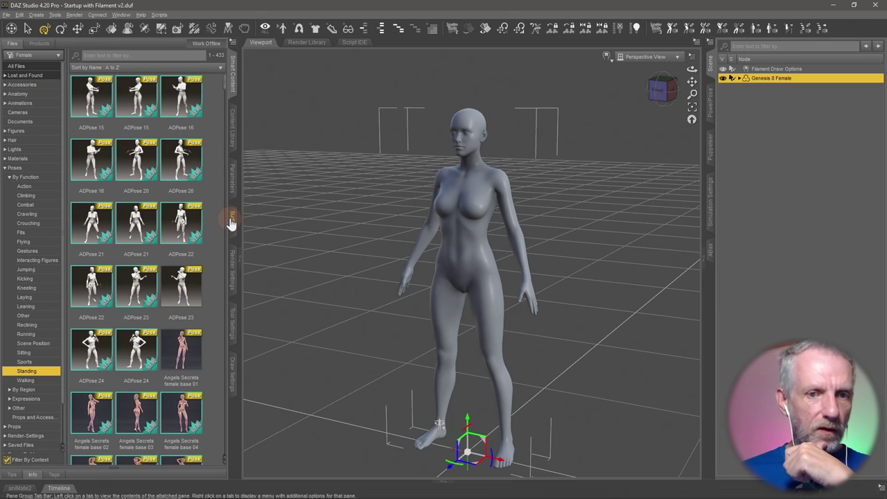
scroll(213, 176, down, 3)
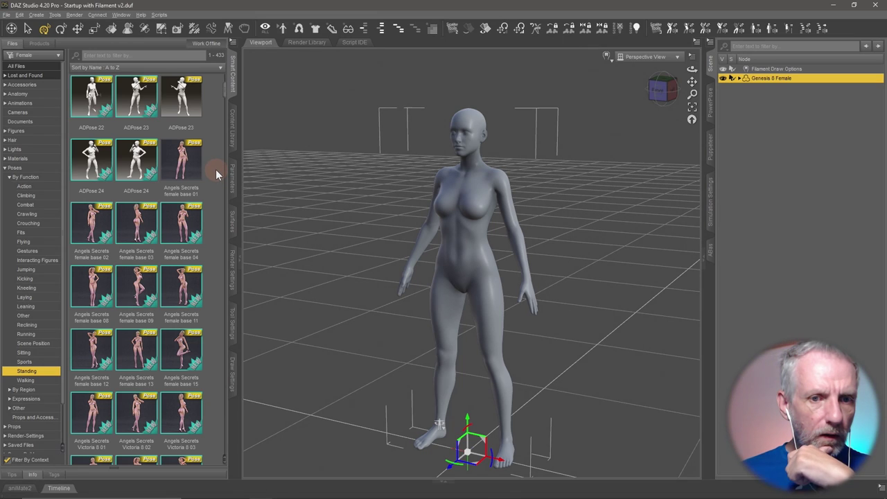
scroll(216, 169, down, 3)
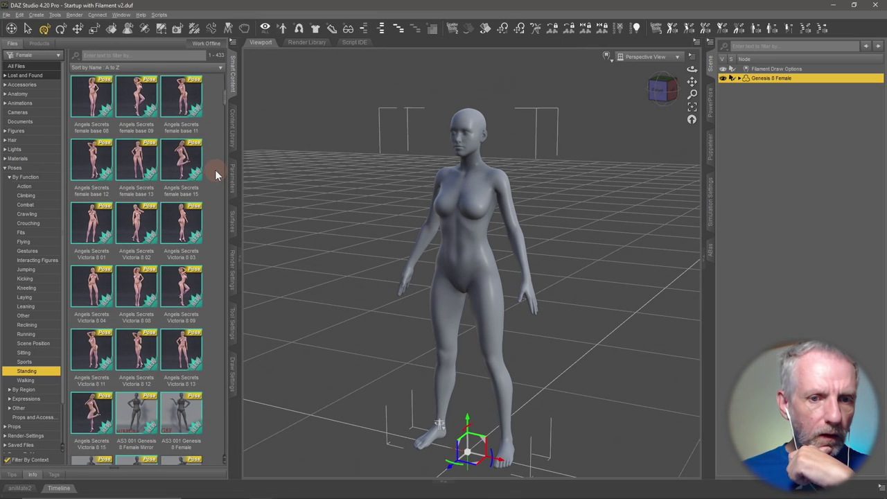
scroll(216, 169, down, 4)
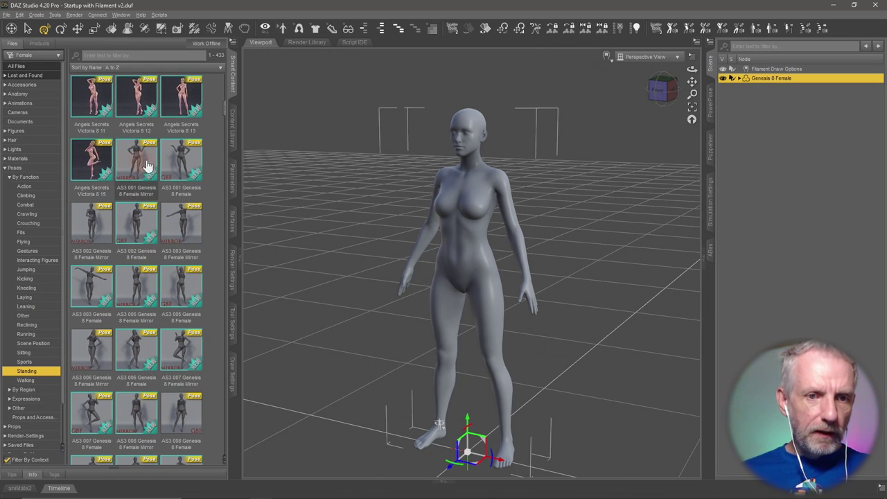
scroll(224, 199, down, 1)
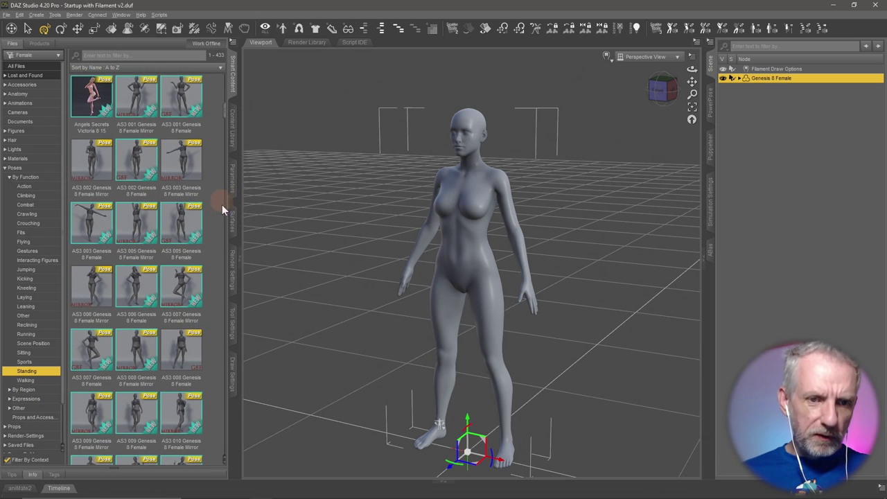
scroll(204, 223, down, 2)
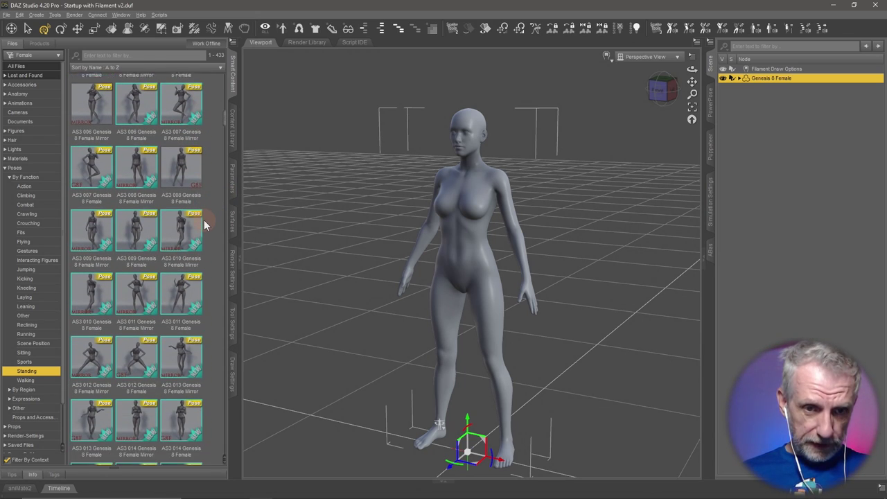
scroll(204, 220, down, 2)
scroll(204, 219, down, 3)
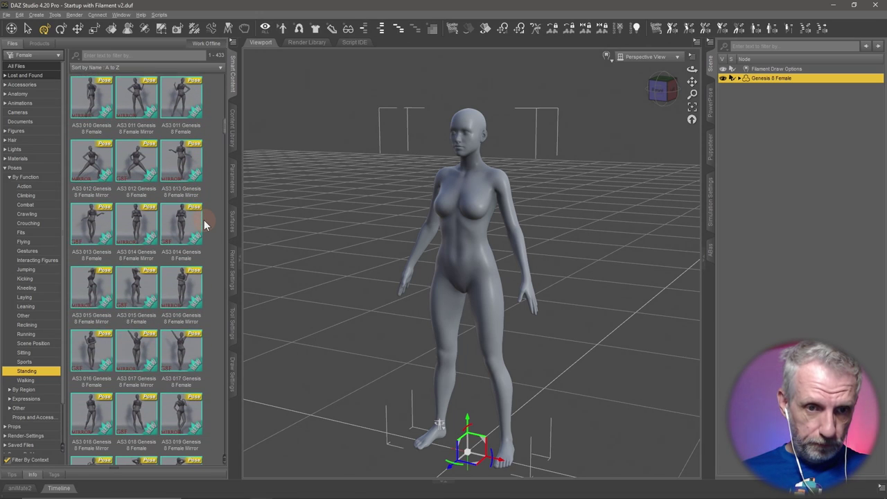
scroll(206, 224, down, 3)
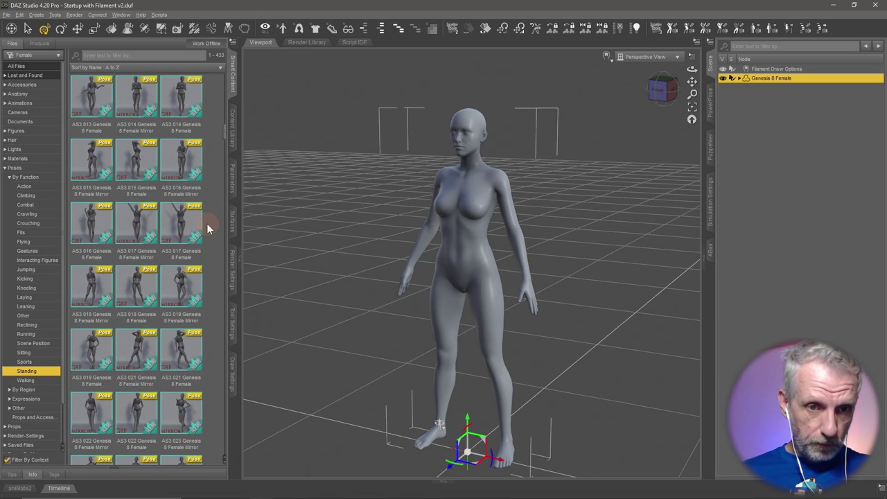
scroll(206, 223, down, 1)
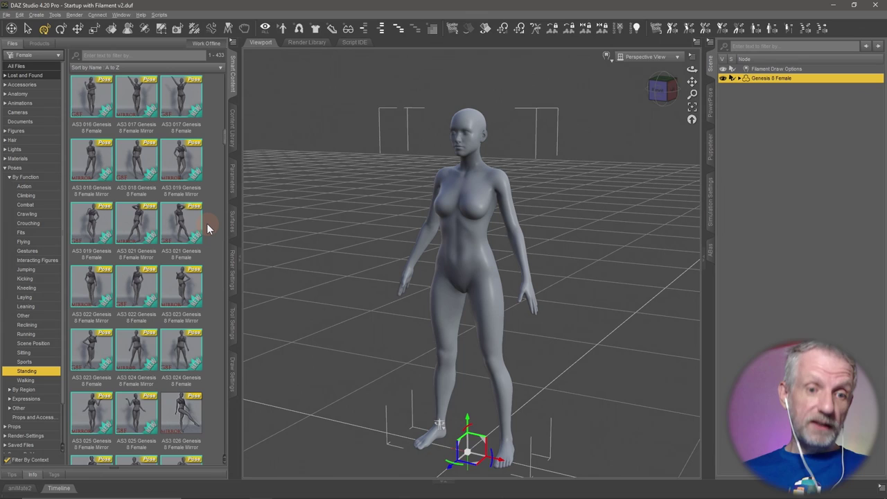
scroll(207, 224, down, 3)
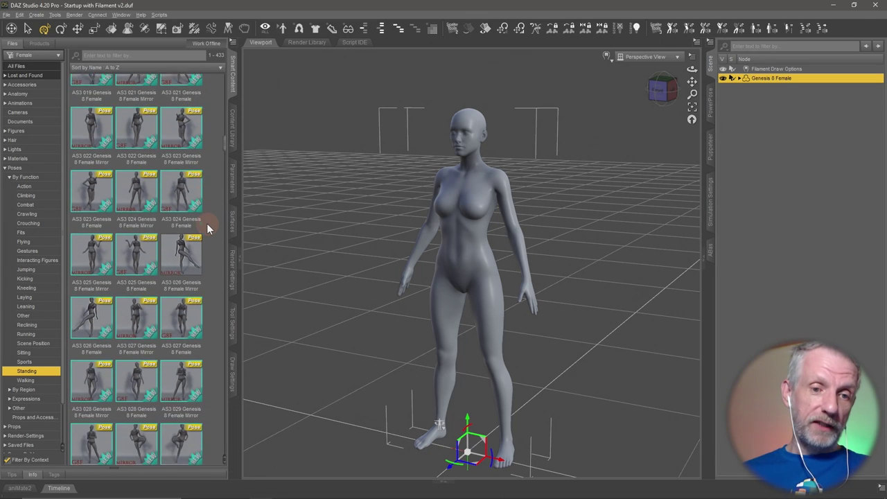
scroll(207, 223, down, 3)
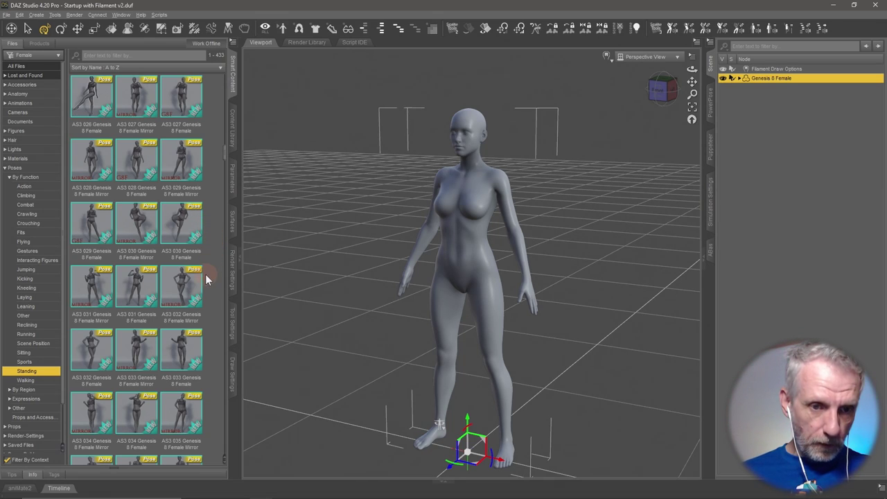
Apply the AS3 031 Genesis 8 Female pose, then the AS3 040 Genesis 8 Female Mirror pose.
double_click(132, 288)
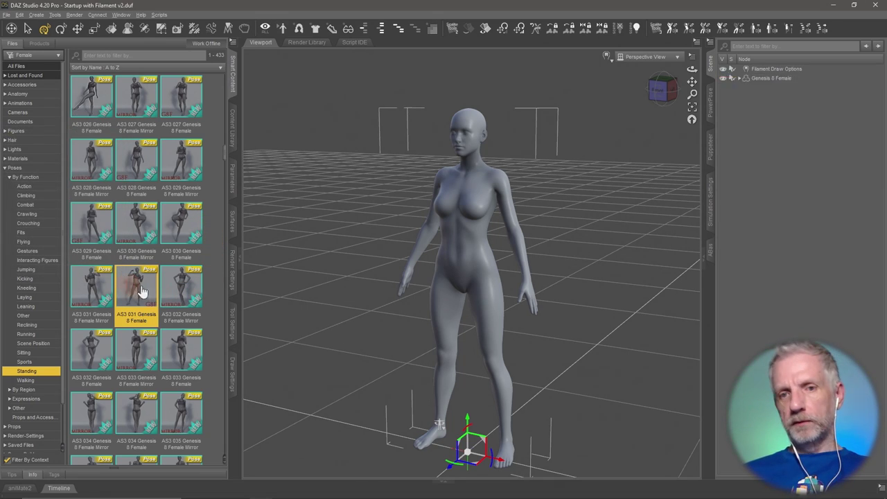
alt+drag(362, 320, 372, 291)
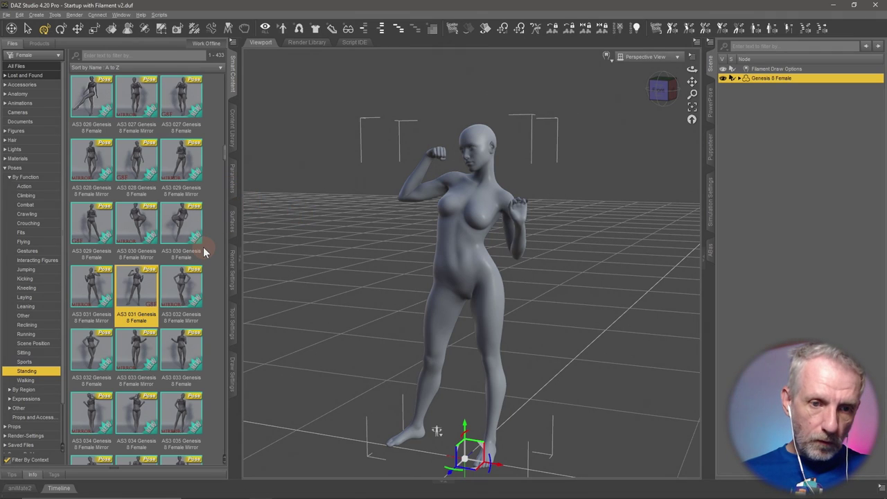
scroll(203, 247, down, 5)
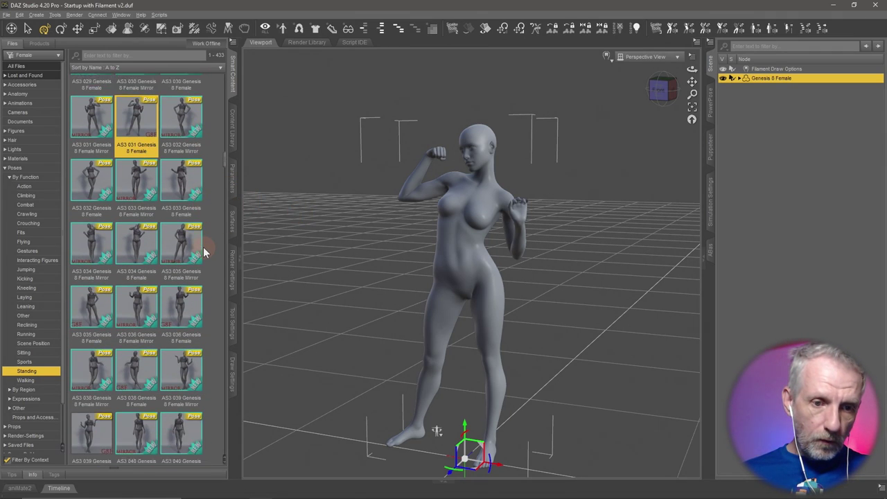
scroll(203, 247, down, 4)
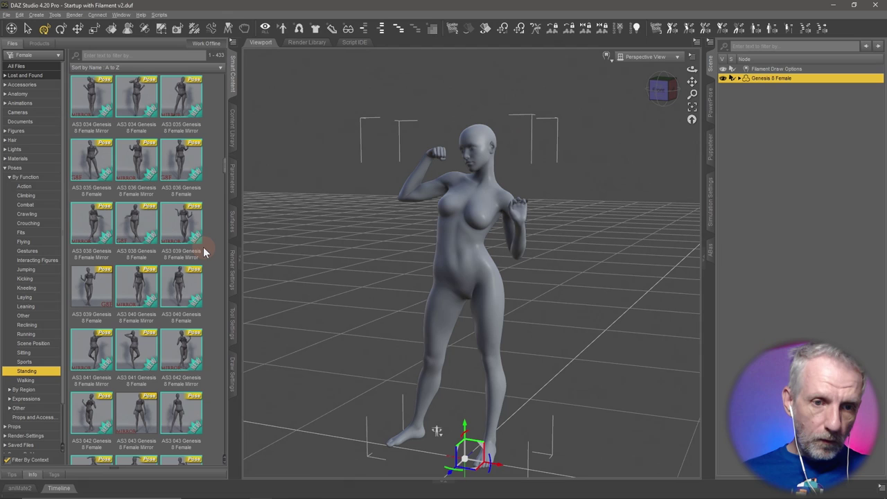
drag(132, 294, 352, 315)
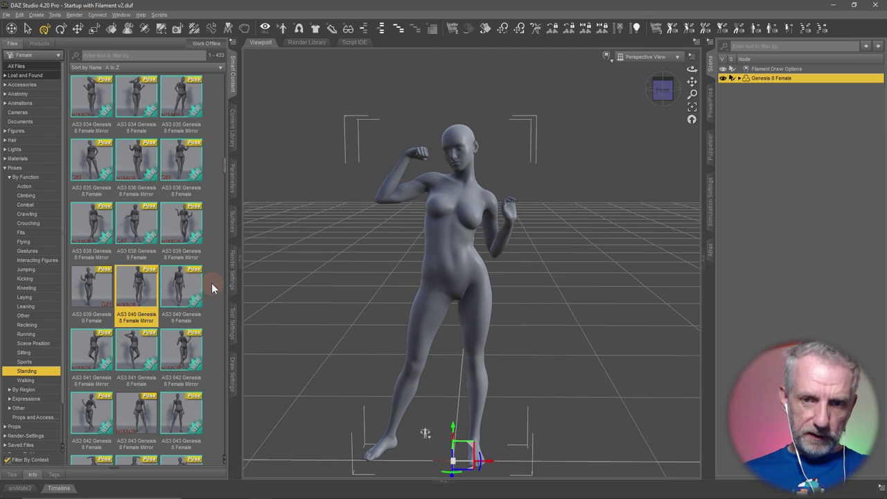
Show the Genesis 8 Female's General parameters in the Parameters tab.
scroll(211, 282, down, 1)
scroll(212, 283, down, 5)
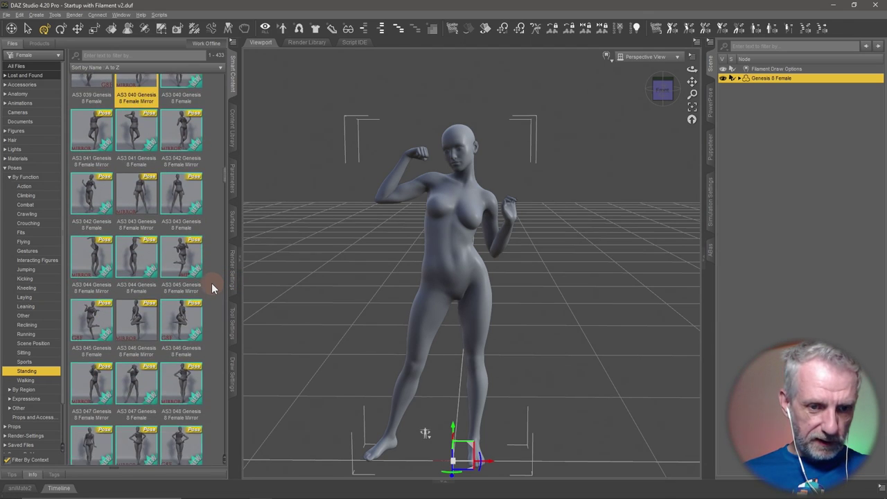
scroll(211, 284, down, 4)
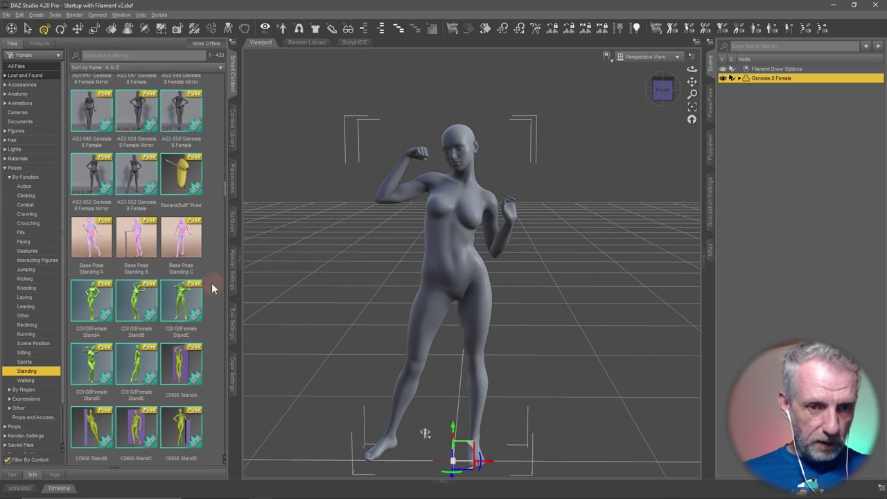
scroll(211, 284, down, 3)
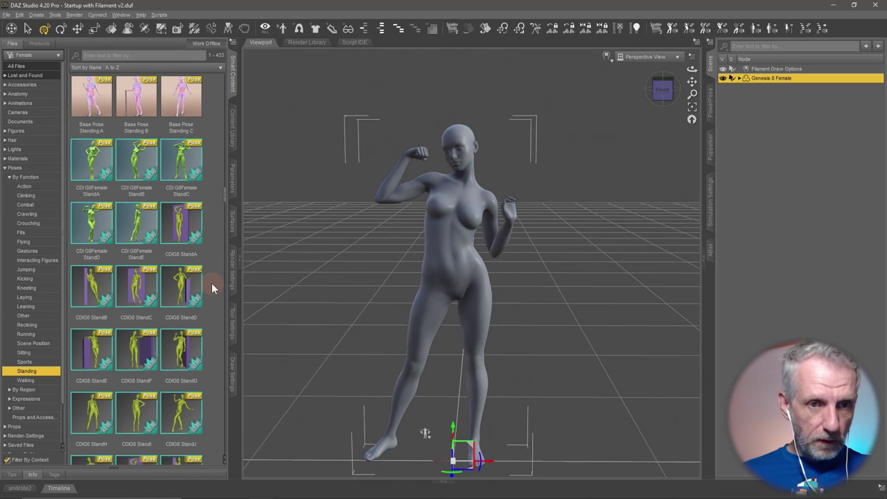
scroll(211, 283, down, 4)
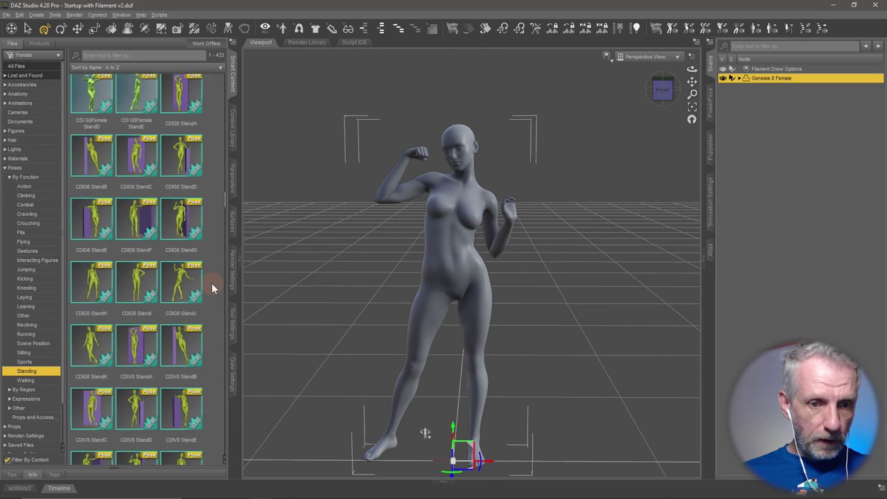
scroll(211, 284, down, 6)
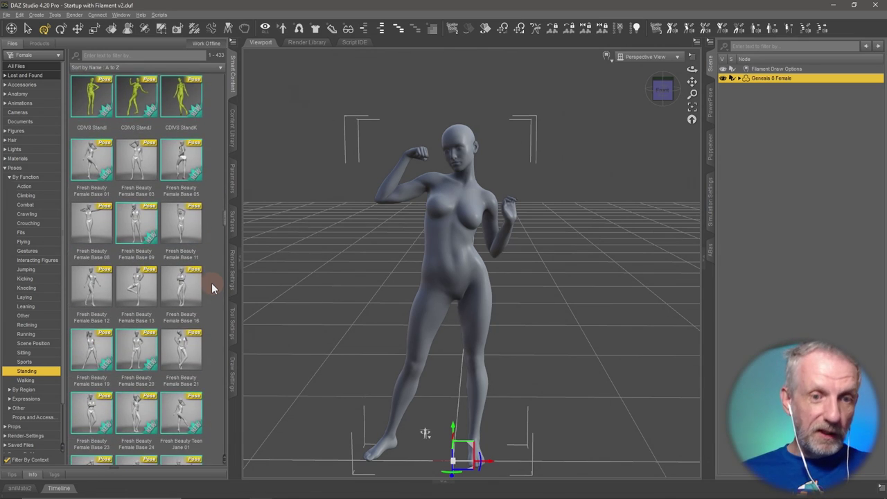
scroll(212, 283, down, 1)
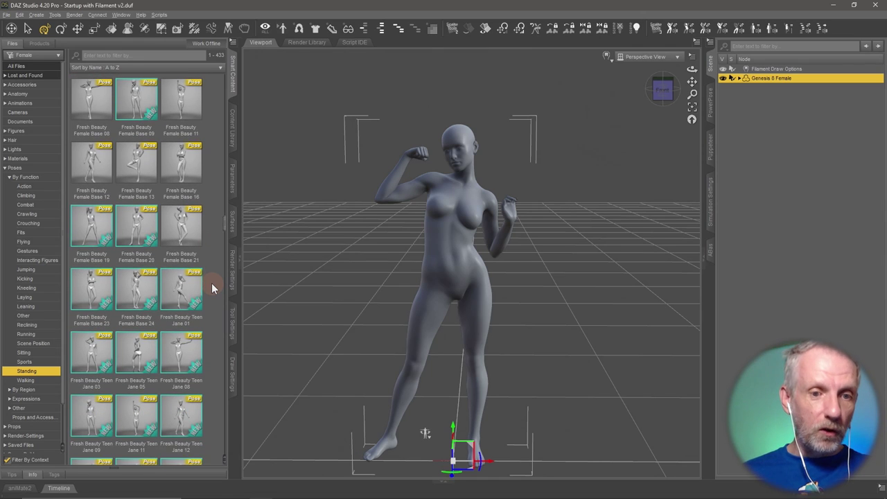
scroll(212, 283, down, 3)
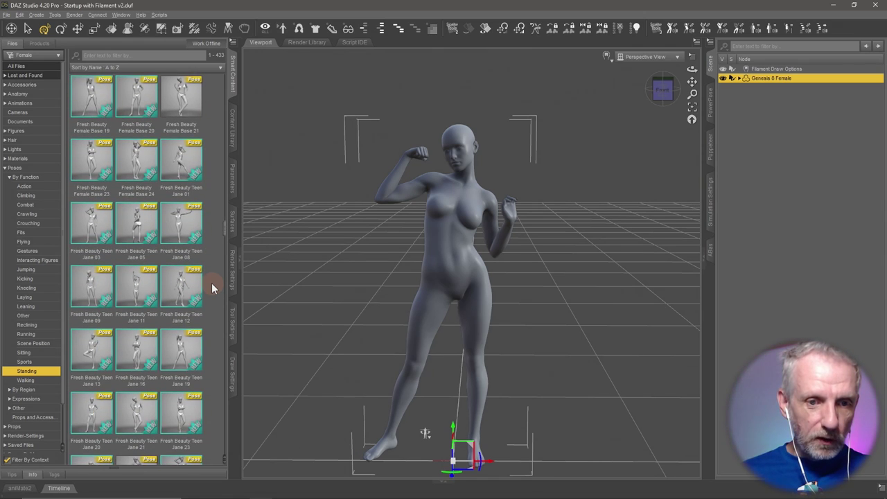
click(237, 192)
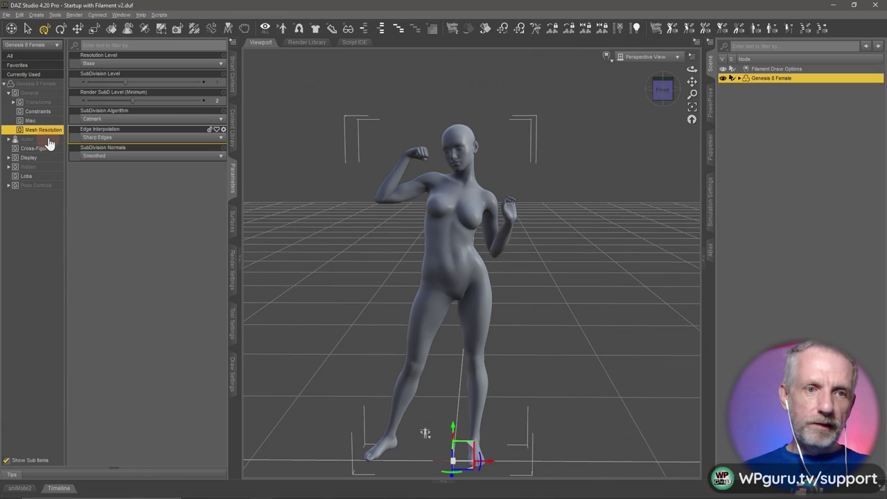
click(49, 94)
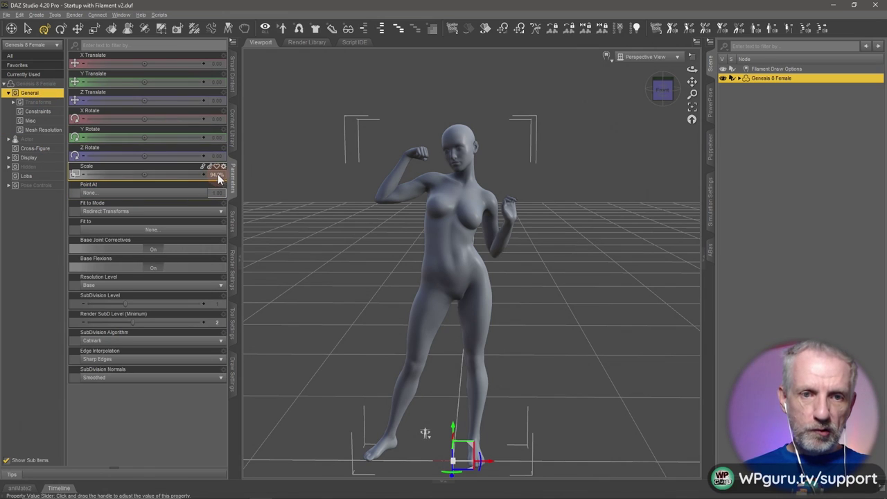
Expand Actor > Full Body > People morphs and try Daisy 8, DD Dharma, Charlotte 8, Gou Luk.
drag(436, 287, 422, 252)
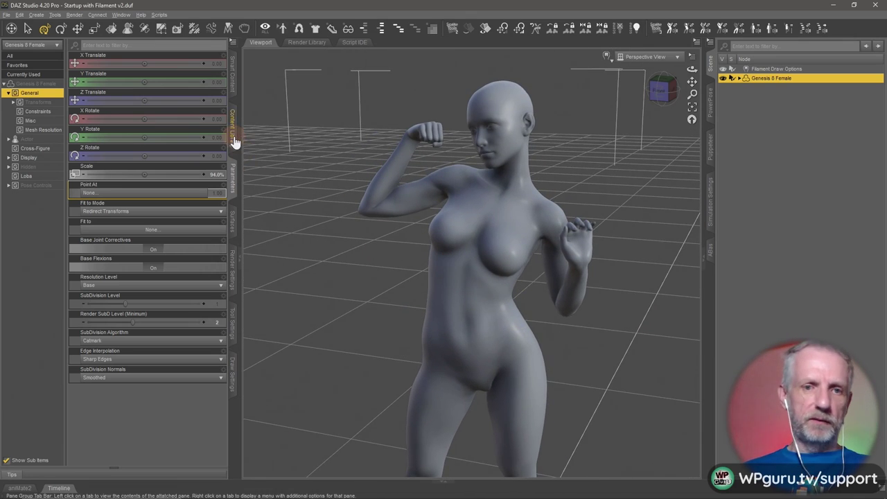
click(27, 140)
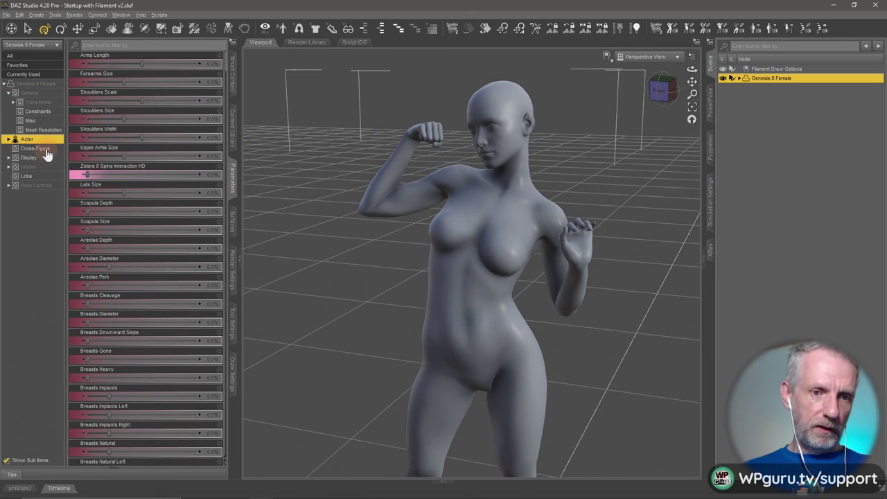
double_click(45, 141)
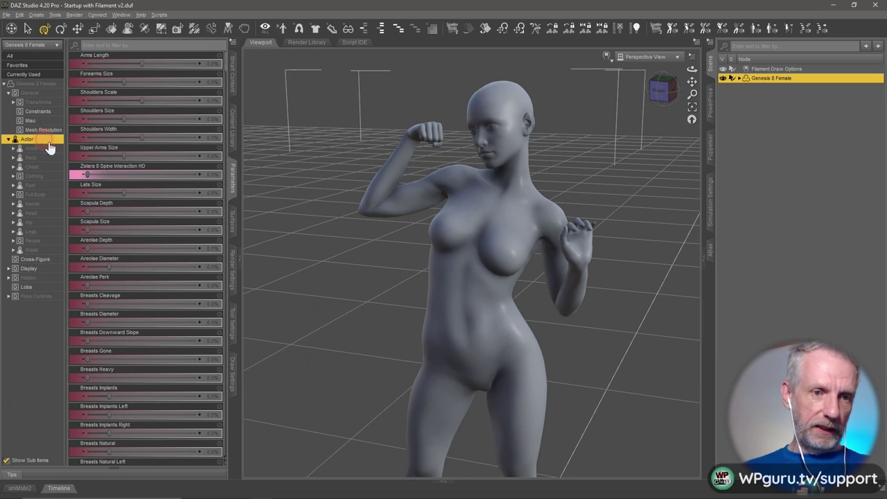
double_click(42, 195)
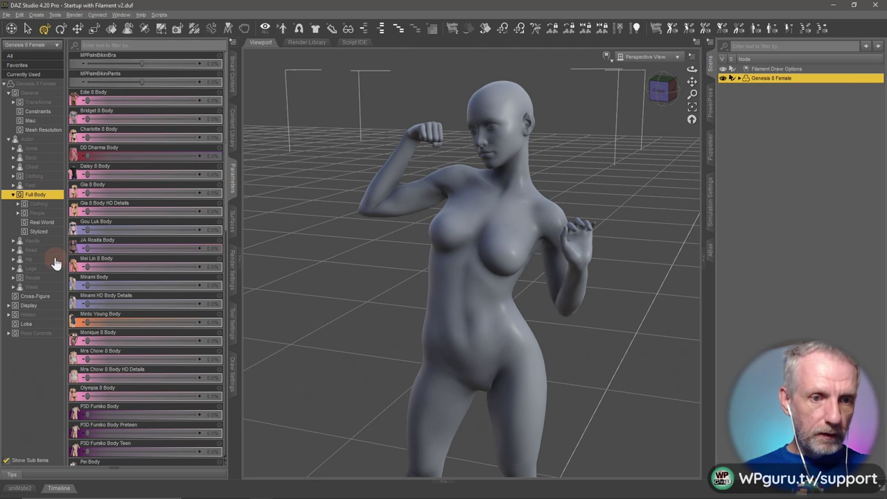
double_click(38, 277)
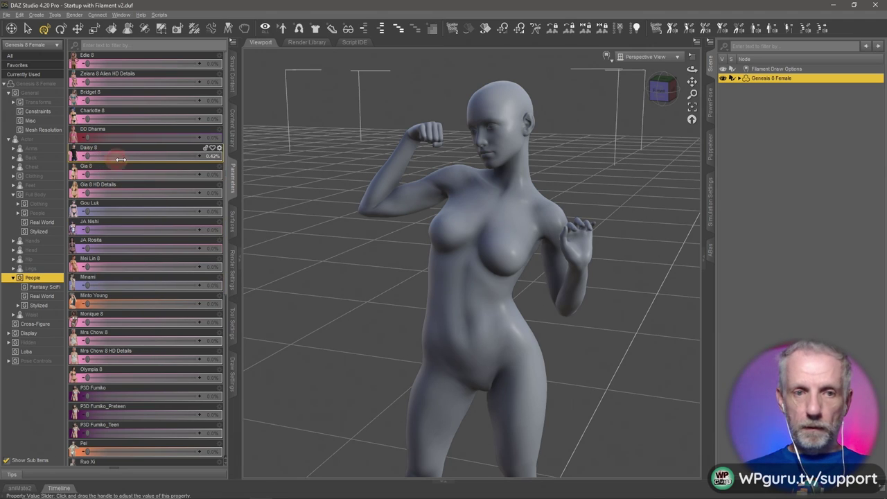
drag(121, 159, 39, 155)
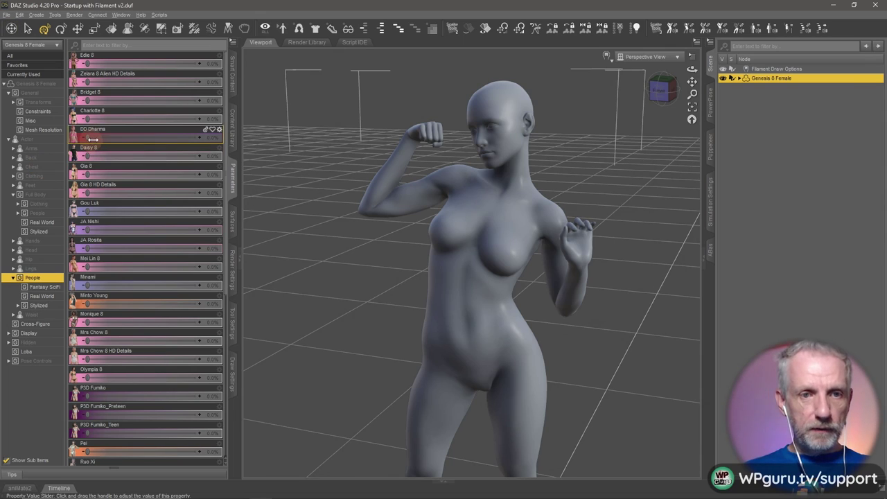
drag(93, 138, 63, 137)
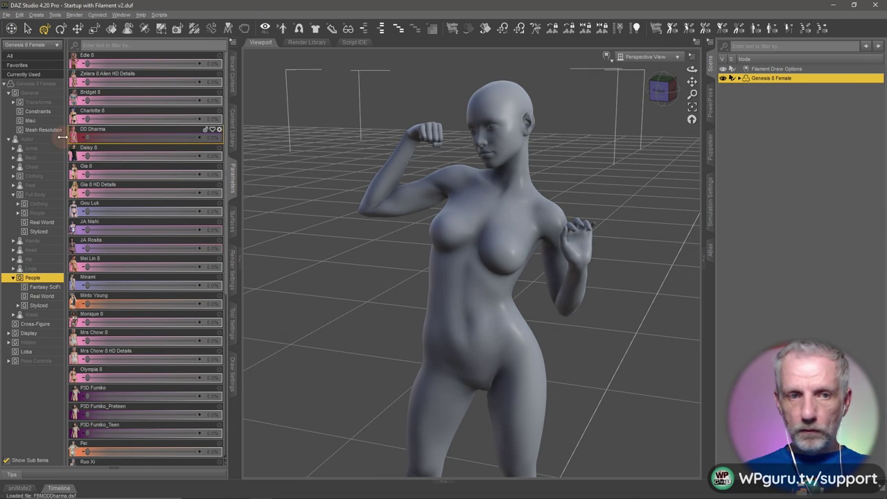
drag(187, 128, 54, 110)
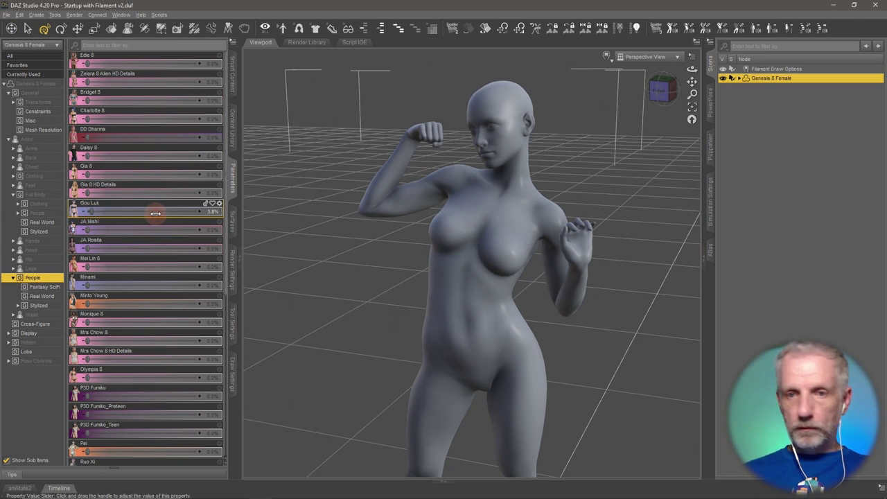
drag(156, 214, 60, 222)
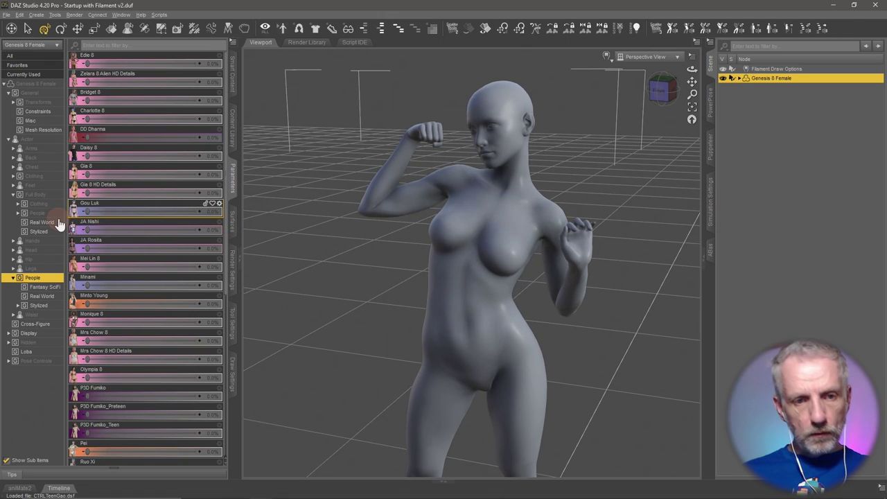
Try the Minami, P3D Fumiko and Ruo Xi body shape sliders.
scroll(132, 249, down, 2)
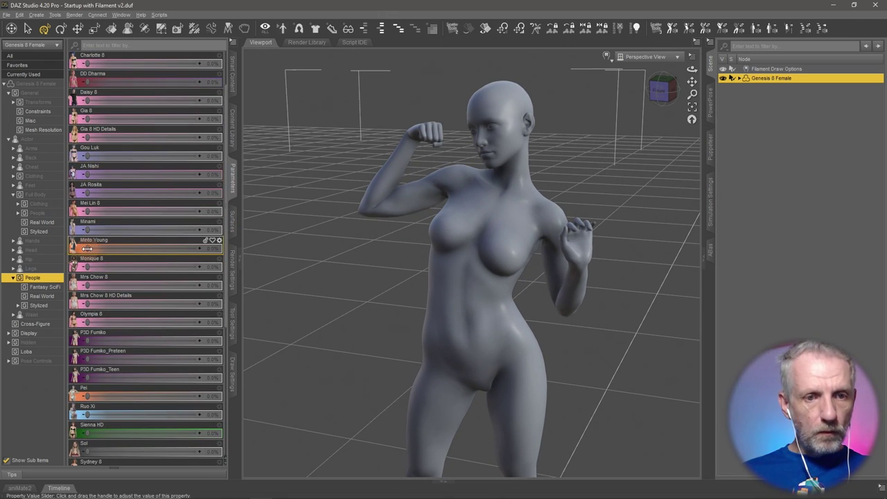
drag(128, 254, 41, 260)
drag(158, 232, 85, 233)
scroll(138, 229, down, 5)
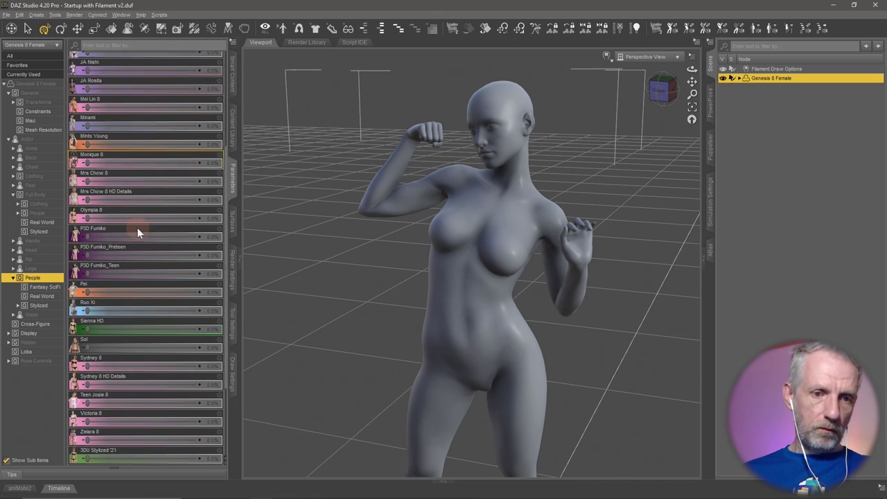
drag(88, 126, 192, 135)
drag(126, 133, 41, 138)
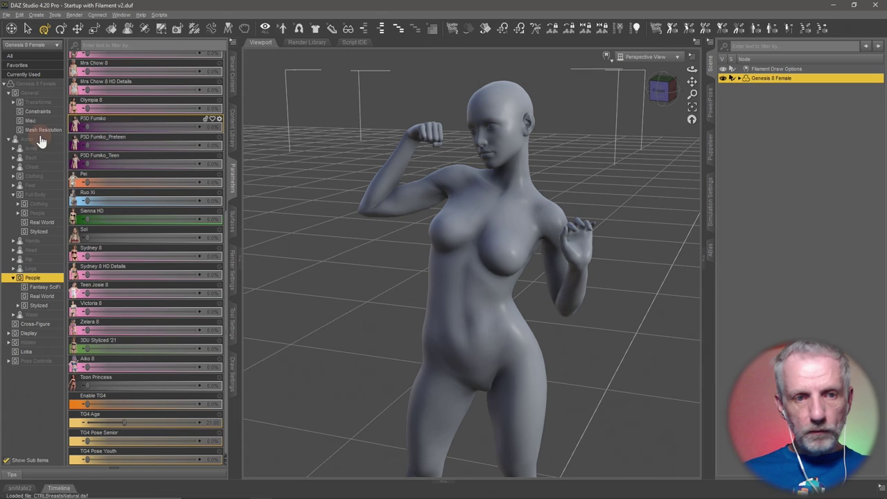
drag(87, 200, 152, 191)
Set the Pei character morph to exactly 60%.
click(215, 183)
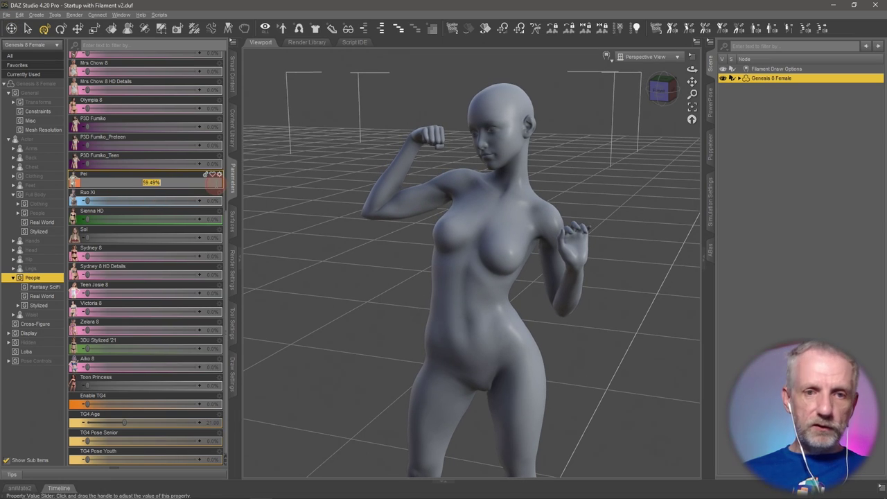
text(60)
key(Return)
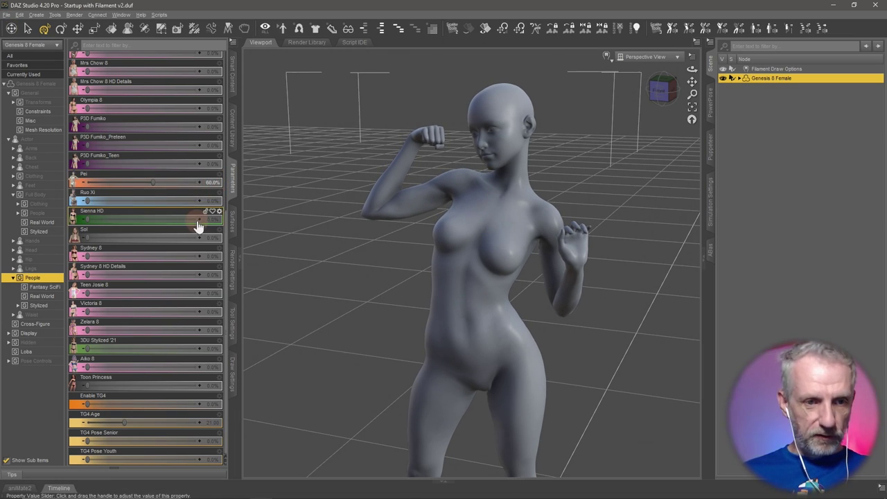
Select and frame the figure's head, then reselect the whole Genesis 8 Female.
right_click(501, 114)
click(528, 128)
scroll(513, 146, up, 5)
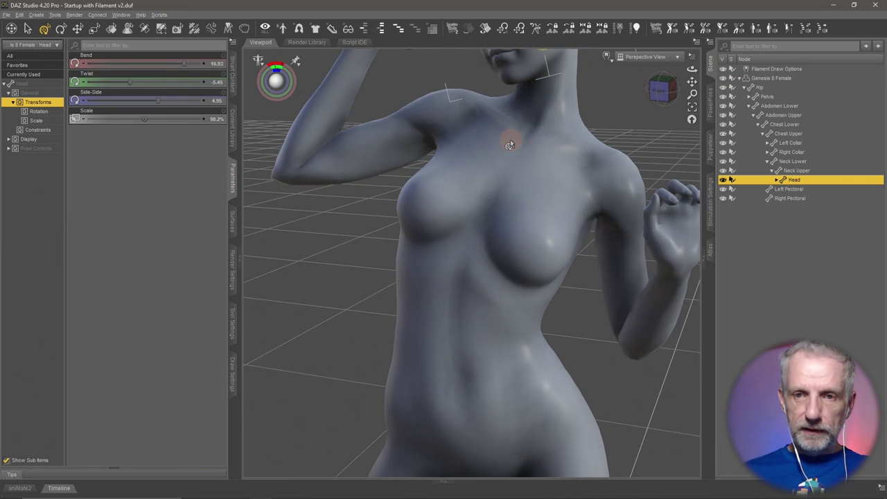
key(f)
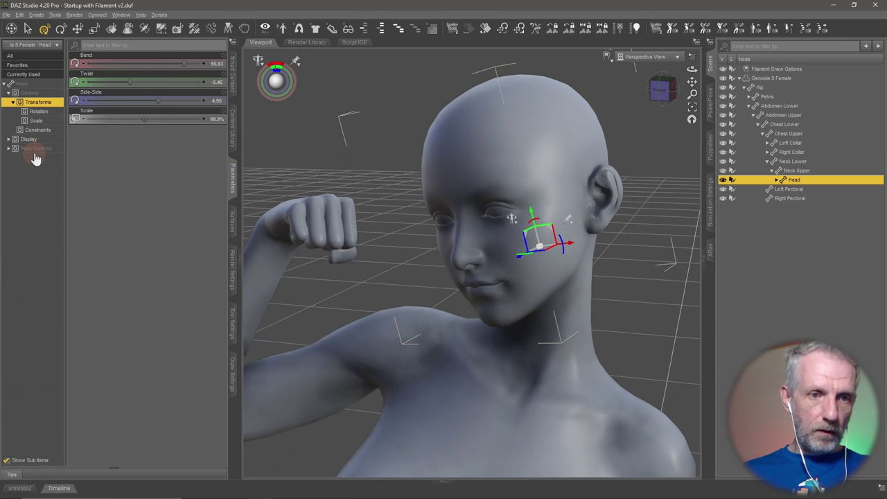
click(762, 79)
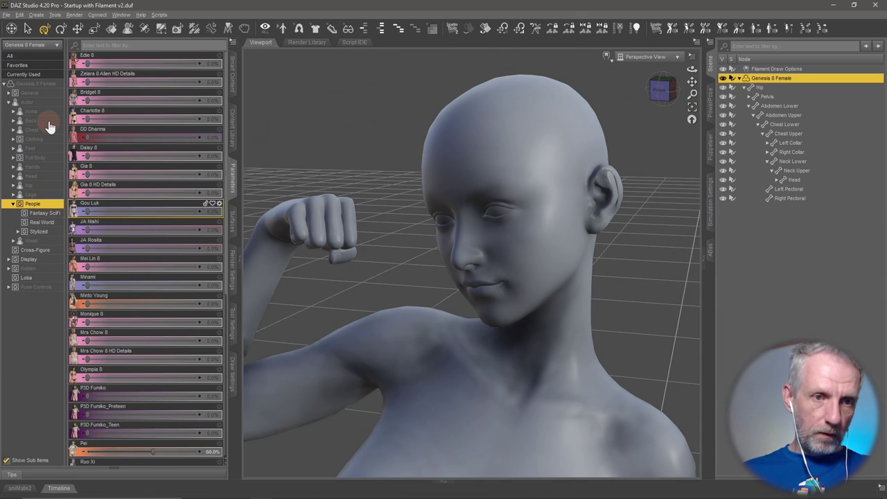
Expand the head character morphs and set Daisy 8 Head to exactly 50%.
click(14, 177)
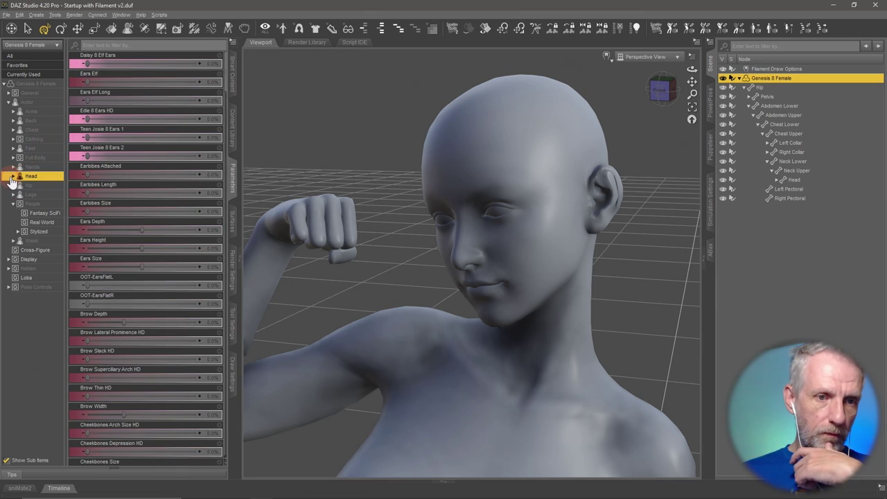
click(13, 176)
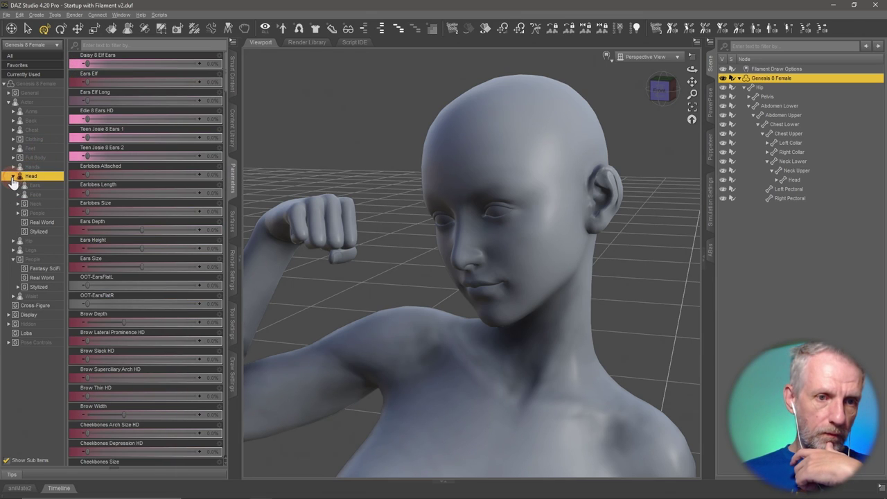
double_click(52, 213)
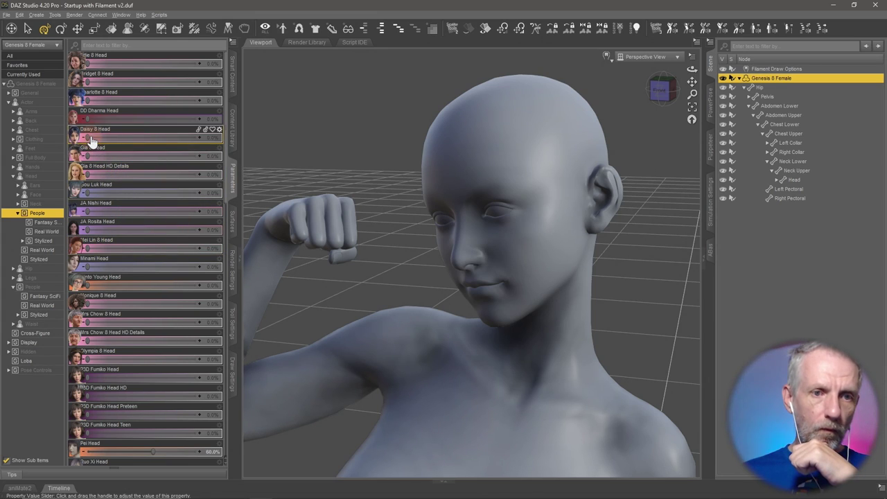
drag(88, 136, 56, 162)
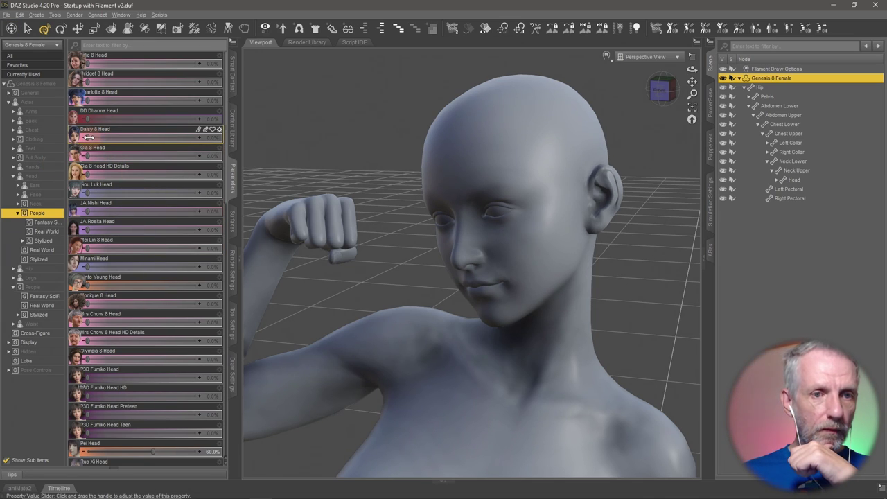
drag(88, 137, 144, 142)
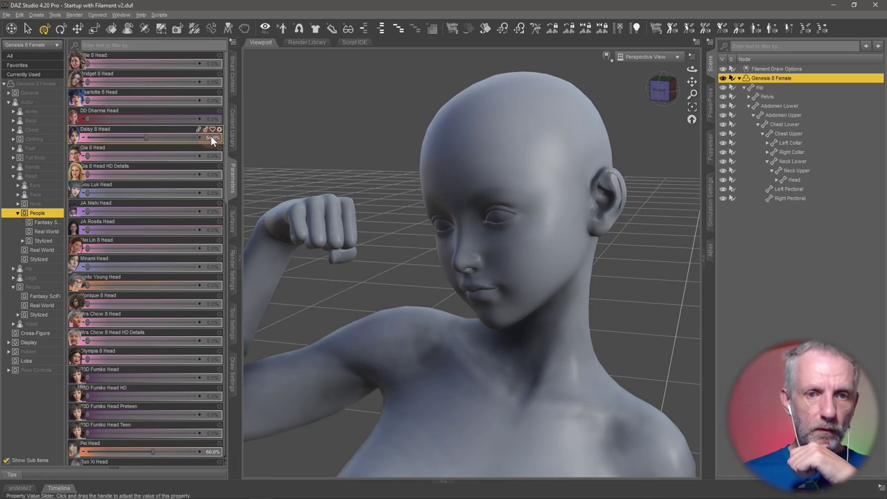
click(212, 139)
text(50)
key(Return)
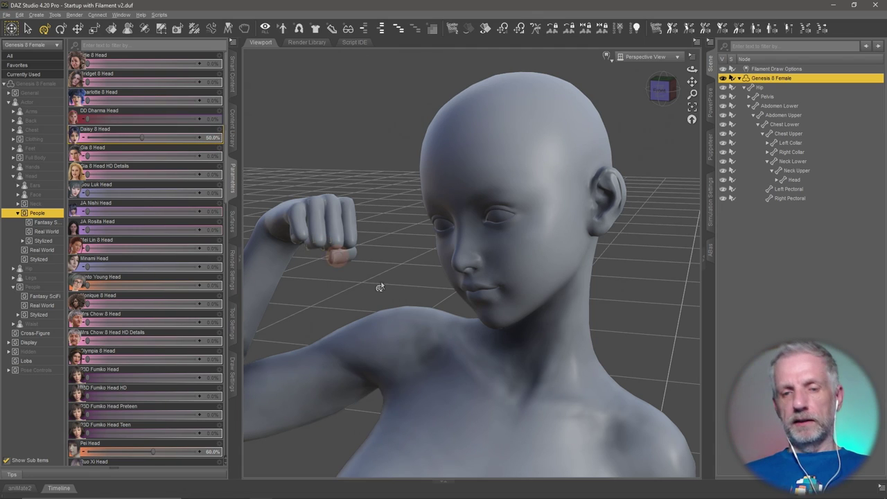
scroll(420, 310, up, 3)
scroll(420, 311, down, 5)
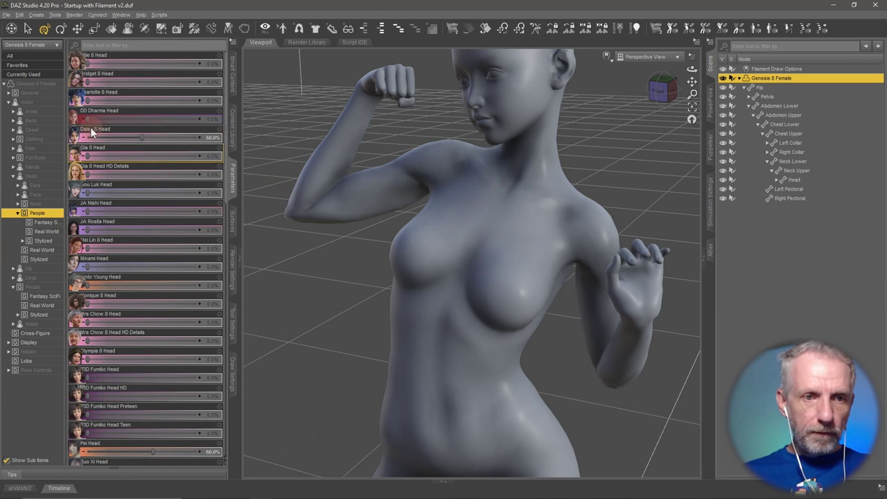
Collapse Actor and show the General group's Mesh Resolution settings.
click(8, 102)
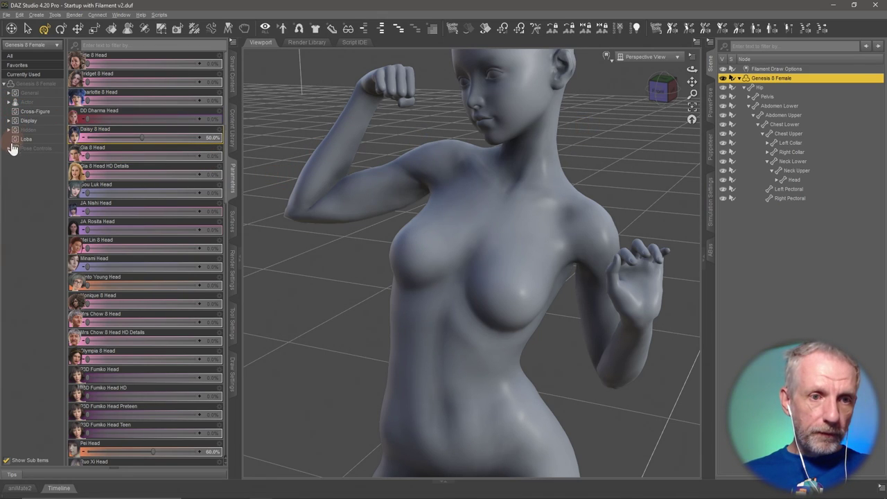
click(31, 102)
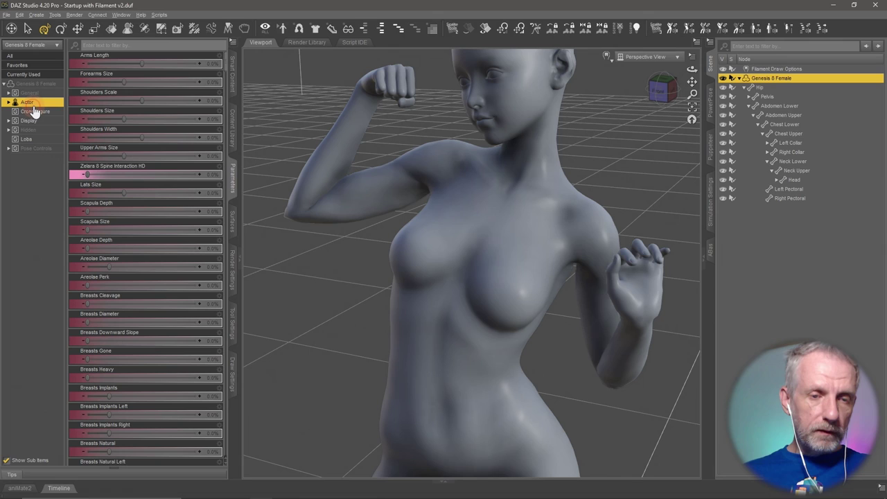
click(35, 93)
click(50, 130)
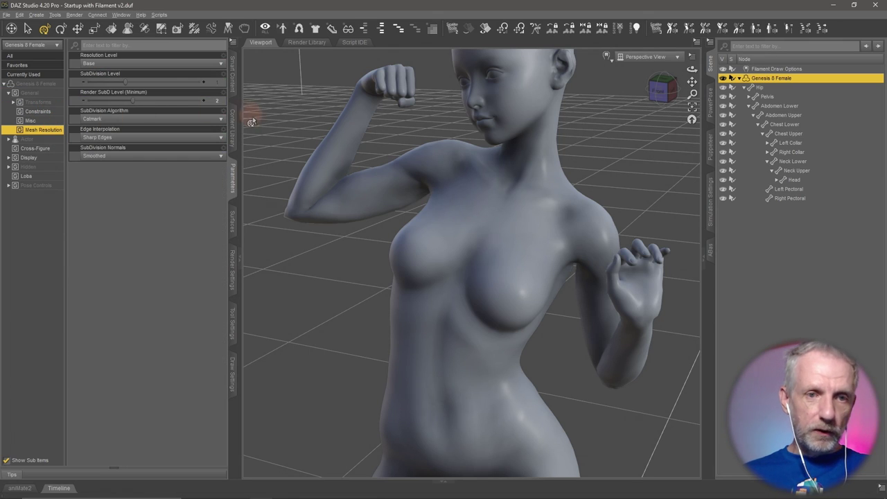
mouse_move(402, 198)
mouse_down()
mouse_move(408, 212)
mouse_move(406, 203)
mouse_up()
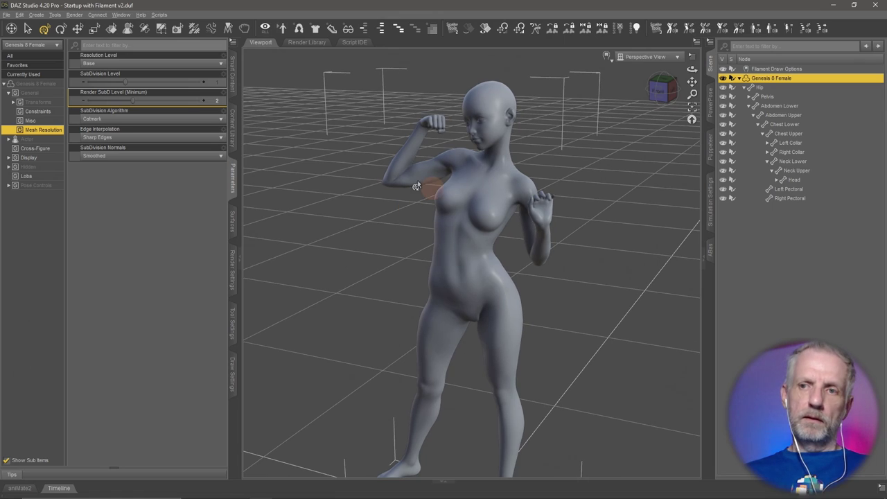
Export the figure as Custom Character.obj, accepting the OBJ export options.
click(6, 14)
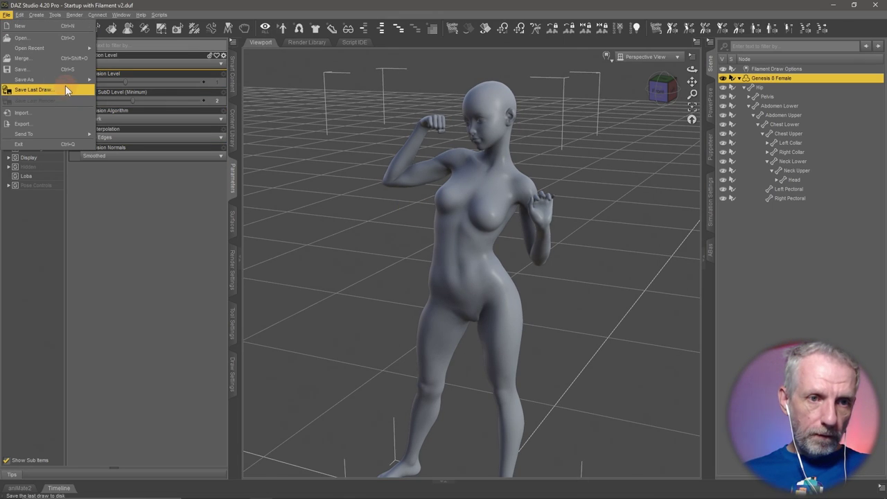
click(74, 121)
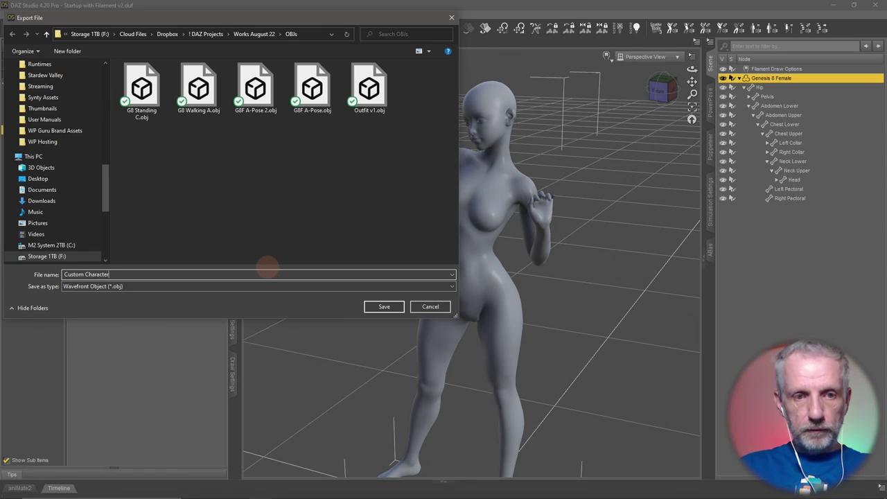
key(Return)
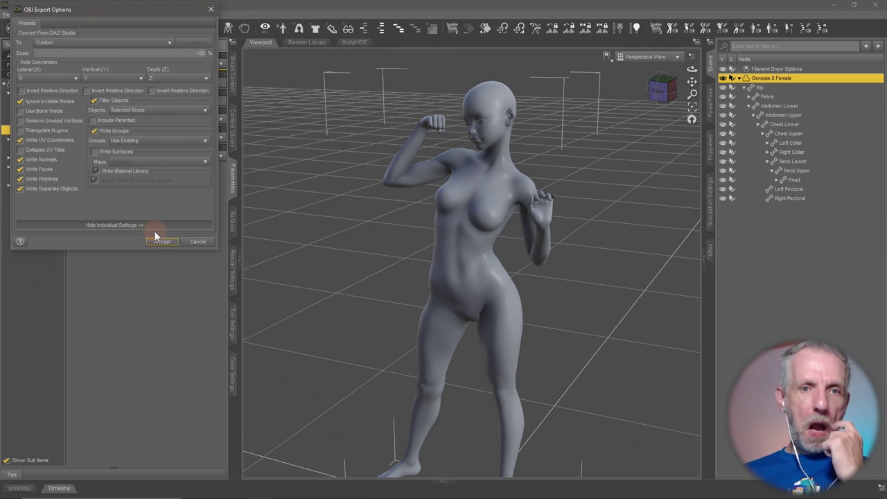
click(163, 241)
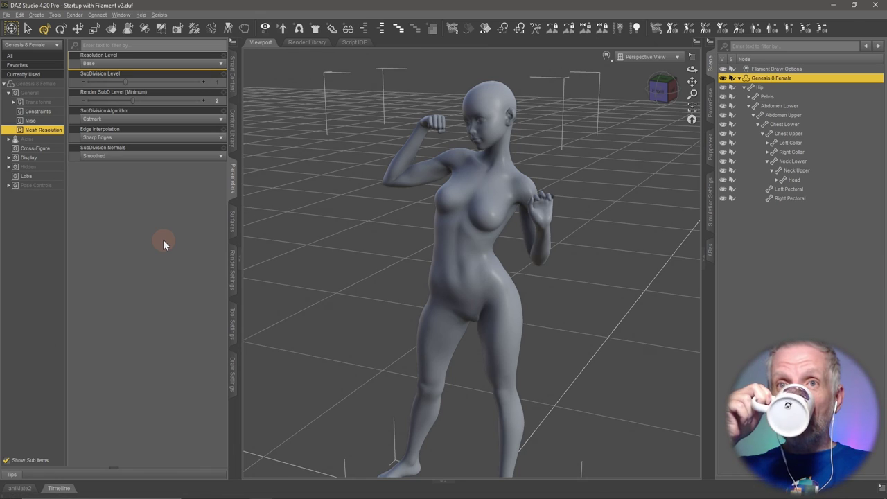
In Marvelous Designer, import Custom Character.obj via Import (Add) > OBJ as a morph target.
key(alt+Tab)
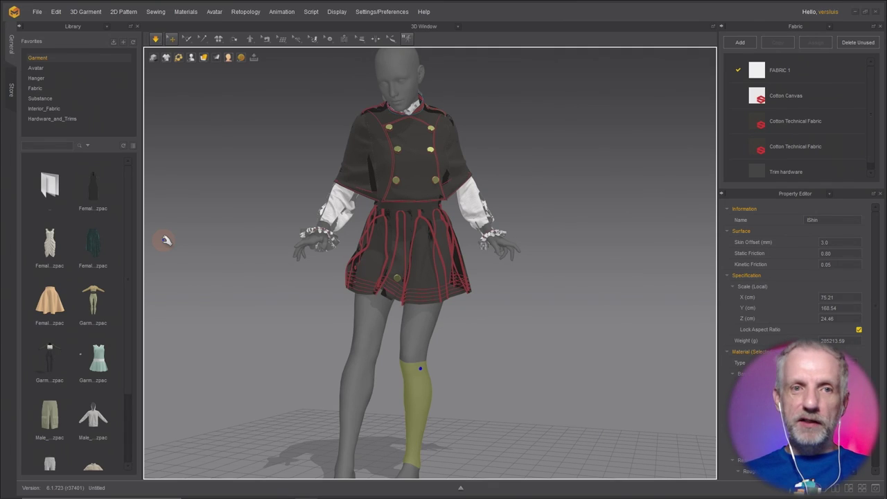
click(156, 40)
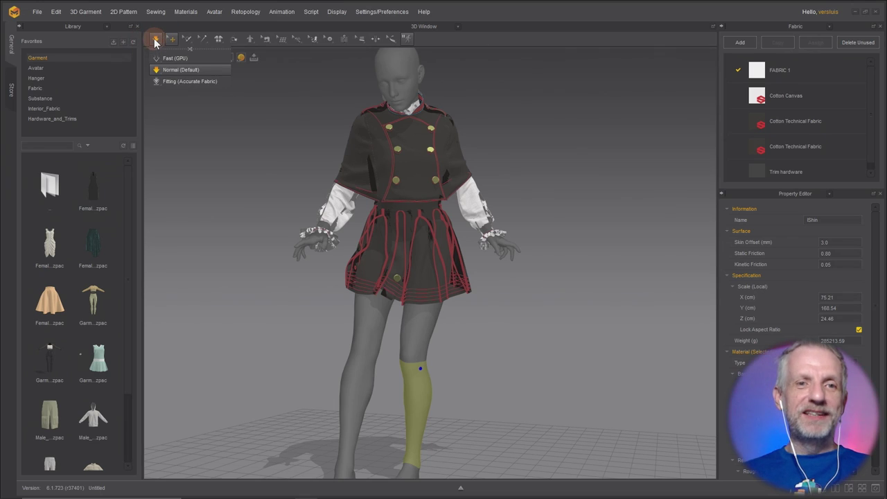
click(37, 11)
click(37, 12)
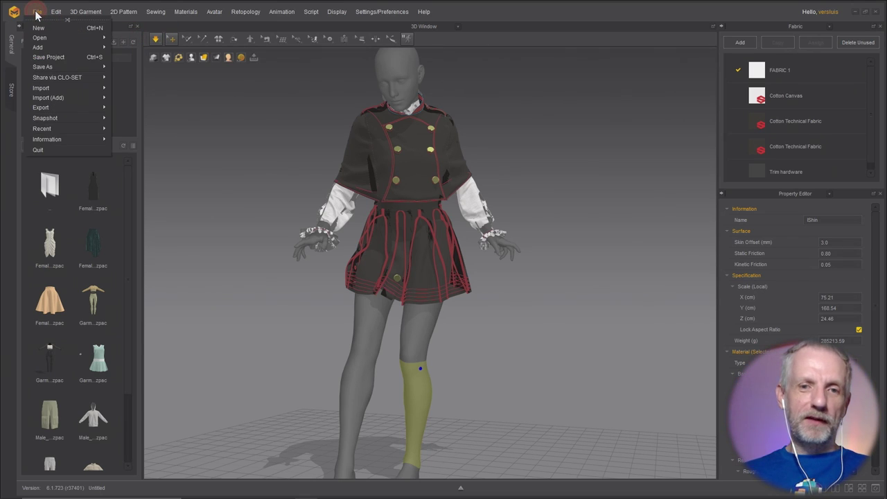
mouse_move(80, 97)
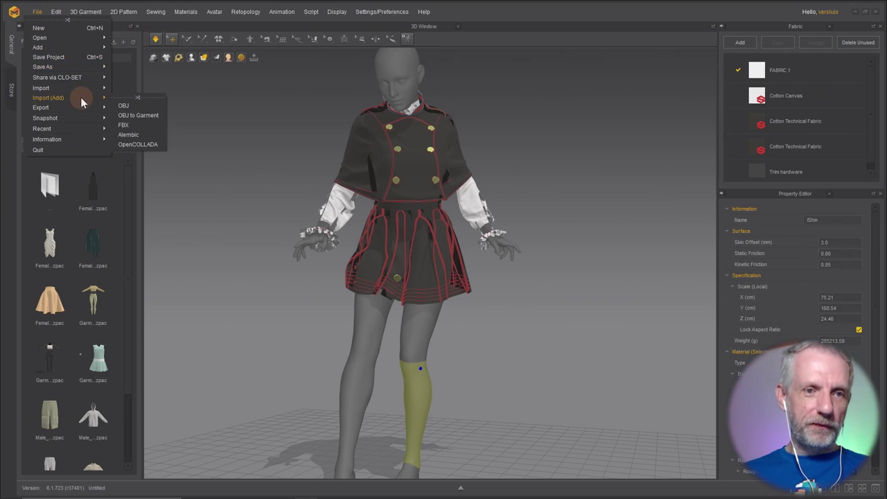
click(141, 103)
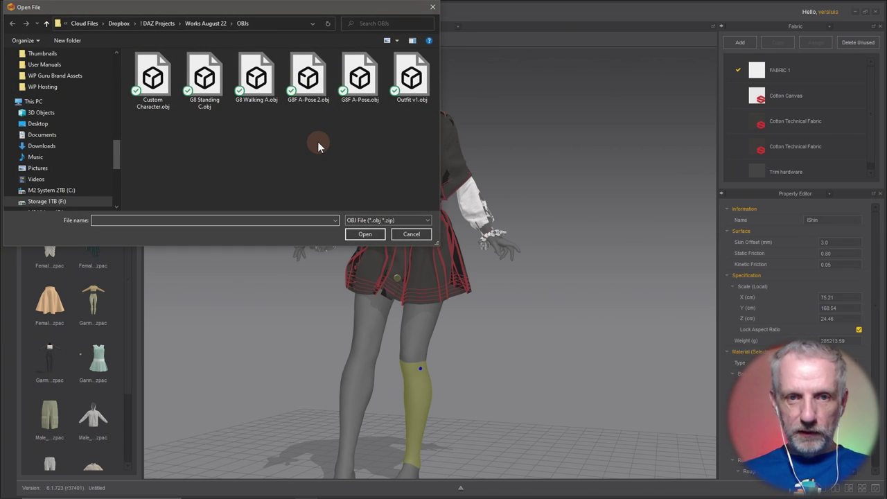
click(153, 77)
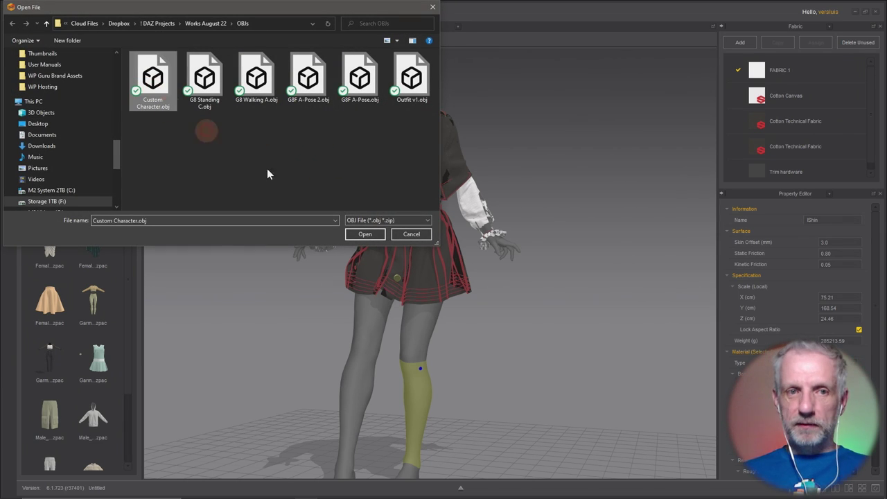
click(365, 233)
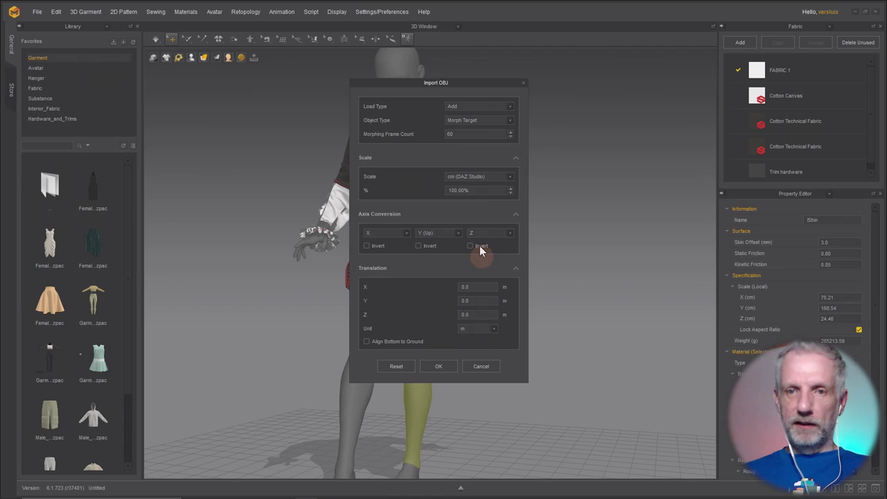
click(454, 373)
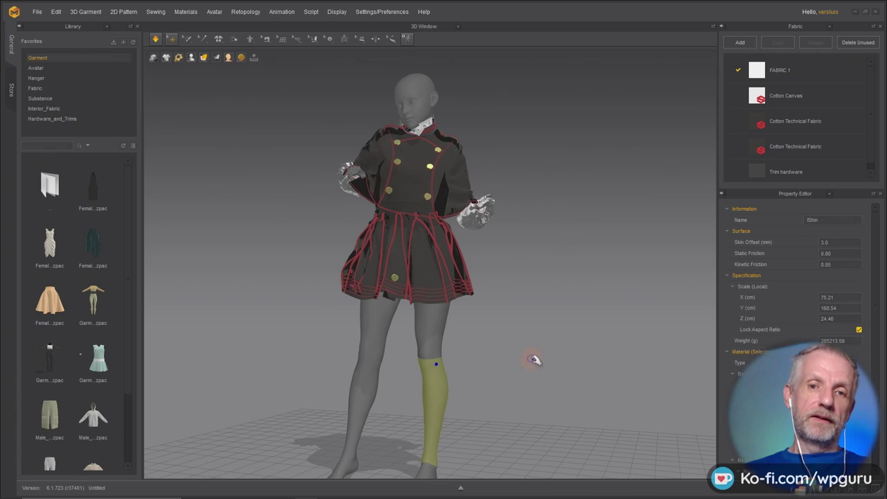
Run the cloth simulation, check side and front three-quarter views, and simulate again.
right_drag(558, 364, 615, 361)
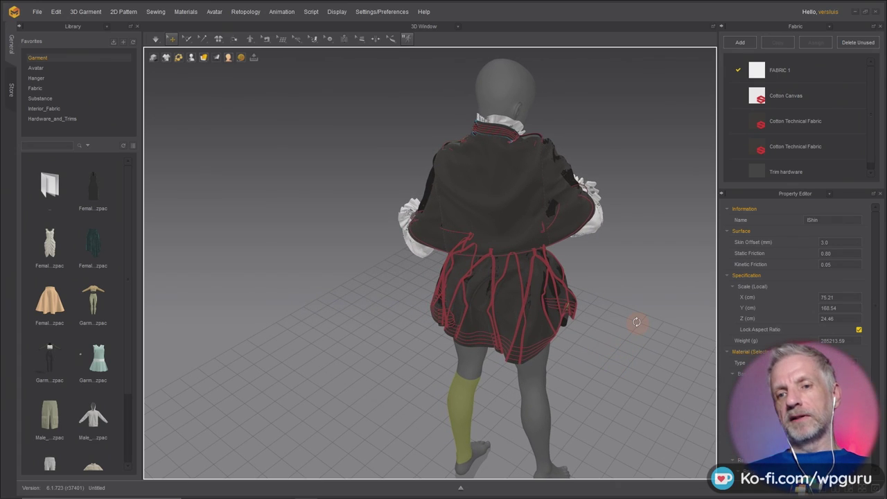
key(space)
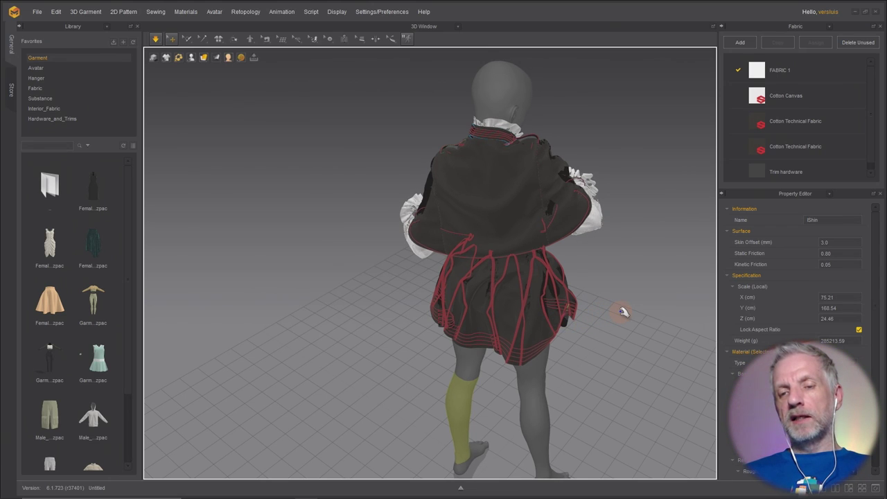
key(6)
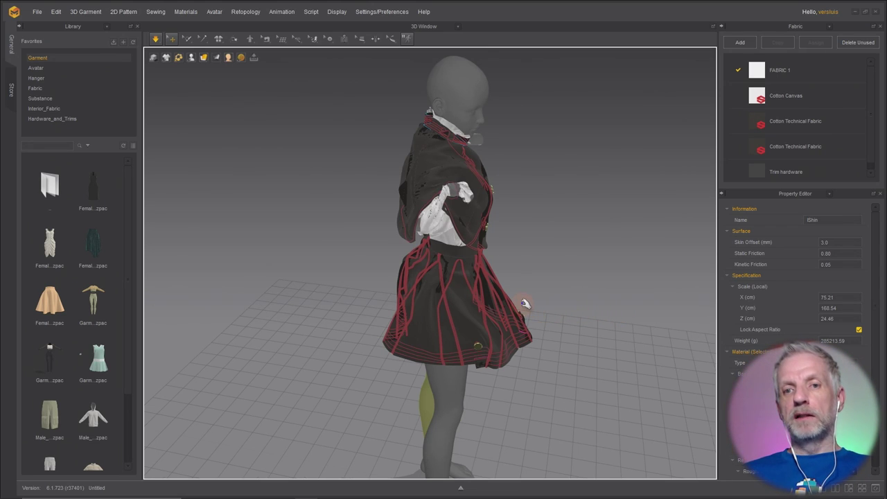
right_drag(524, 304, 504, 297)
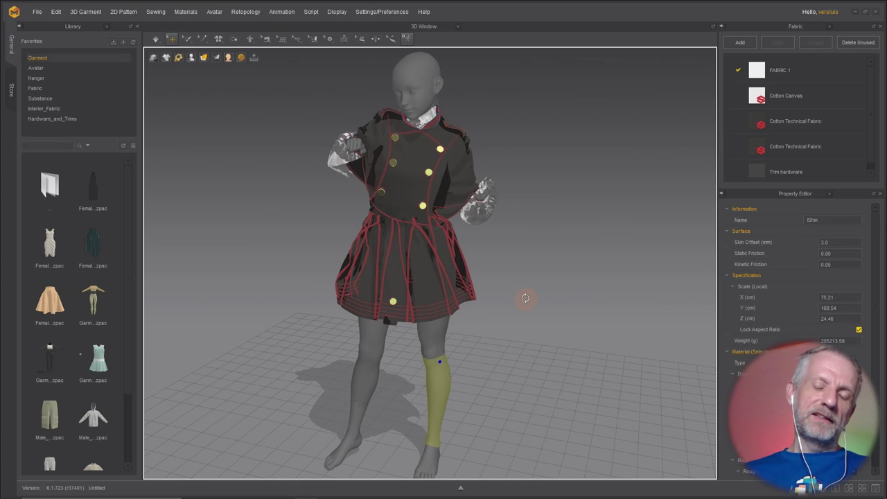
key(space)
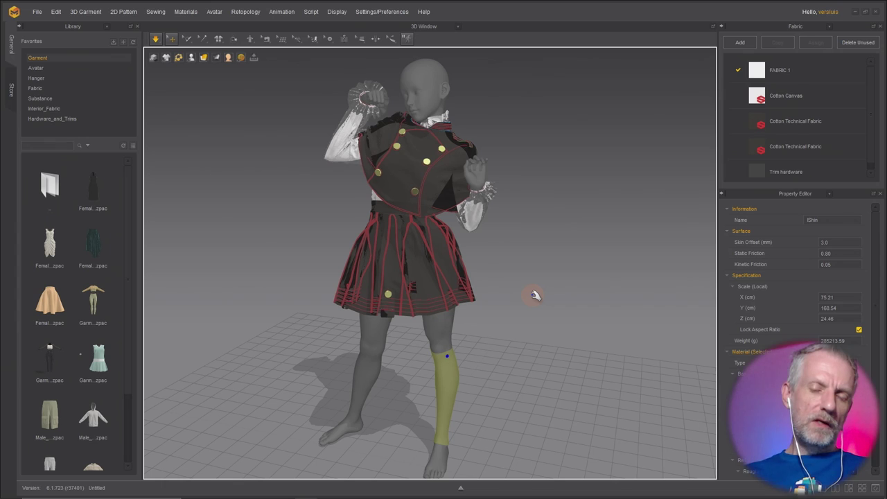
In DAZ Studio, zoom the viewport and show the Timeline, then return to Marvelous Designer.
key(alt+Tab)
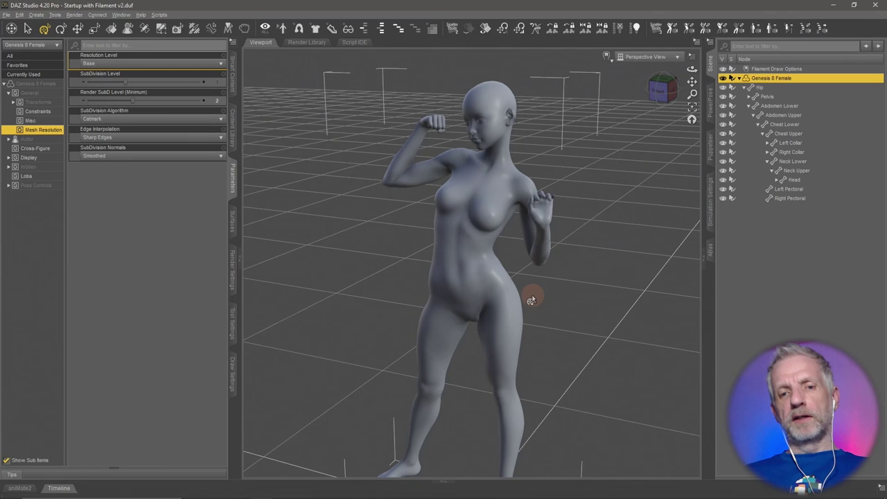
scroll(563, 311, up, 3)
scroll(563, 311, down, 5)
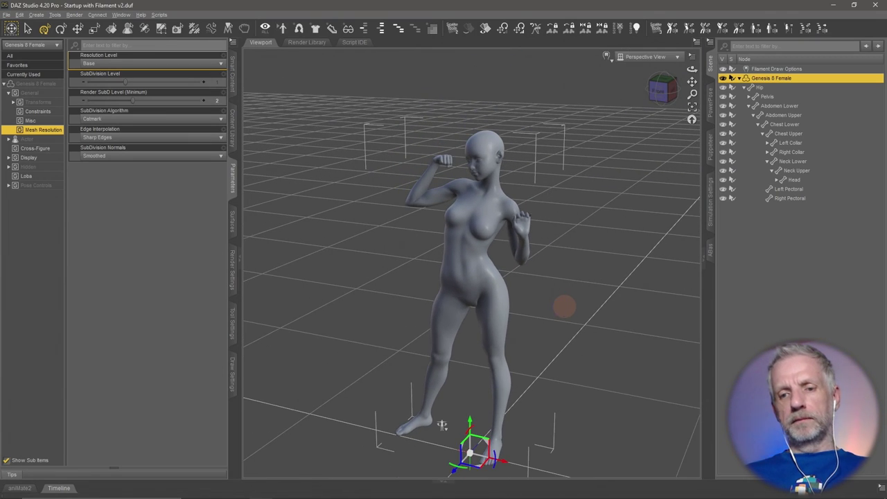
click(59, 488)
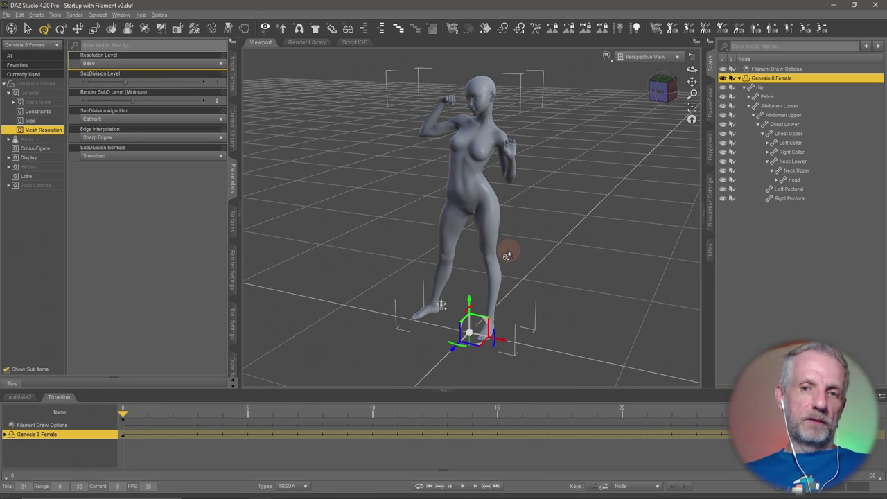
key(alt+Tab)
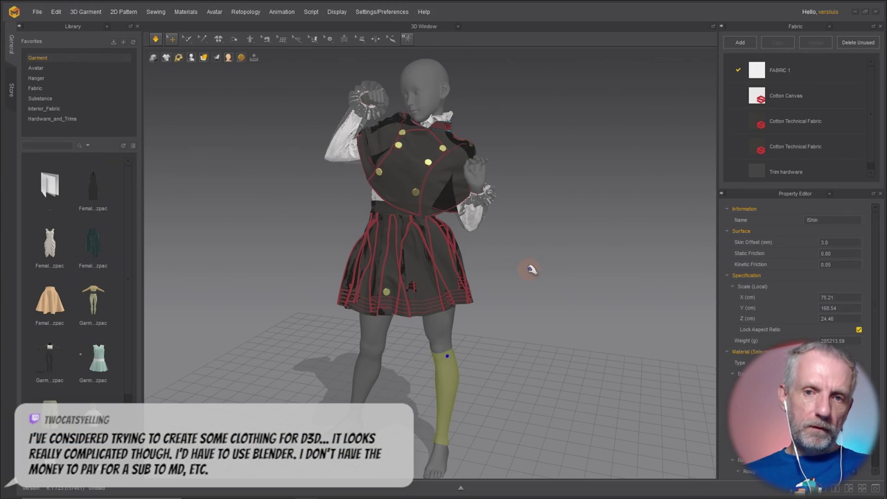
click(483, 277)
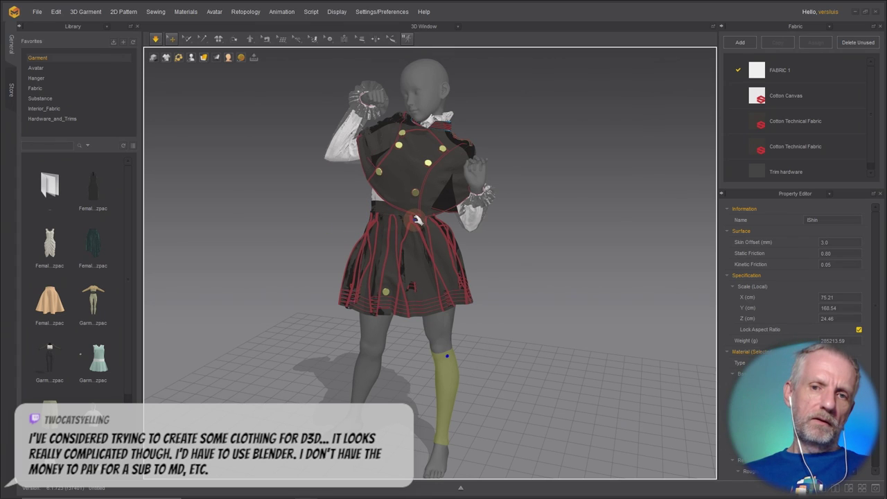
mouse_move(416, 220)
right_down()
mouse_move(575, 219)
mouse_move(400, 226)
right_up()
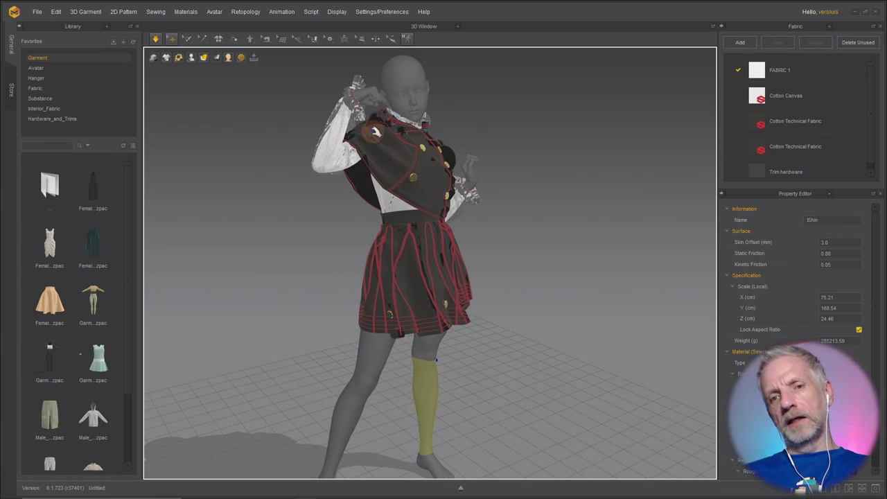
scroll(375, 132, down, 2)
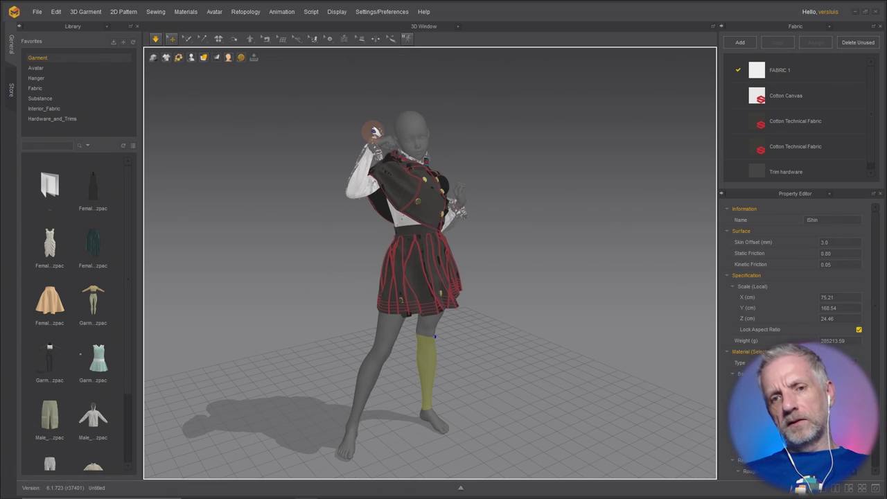
scroll(375, 131, up, 3)
scroll(378, 129, up, 2)
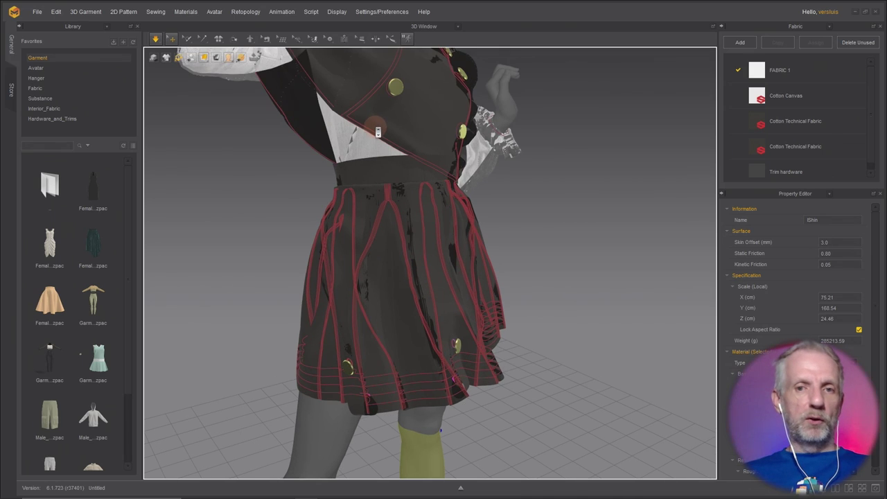
right_drag(389, 139, 481, 284)
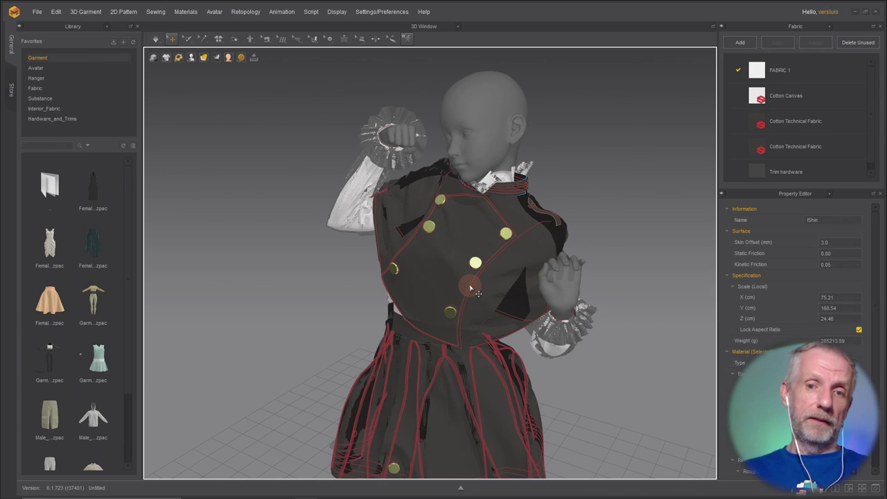
right_drag(461, 289, 479, 284)
In DAZ Studio, collapse the Timeline and orbit the camera closer to the figure.
key(alt+Tab)
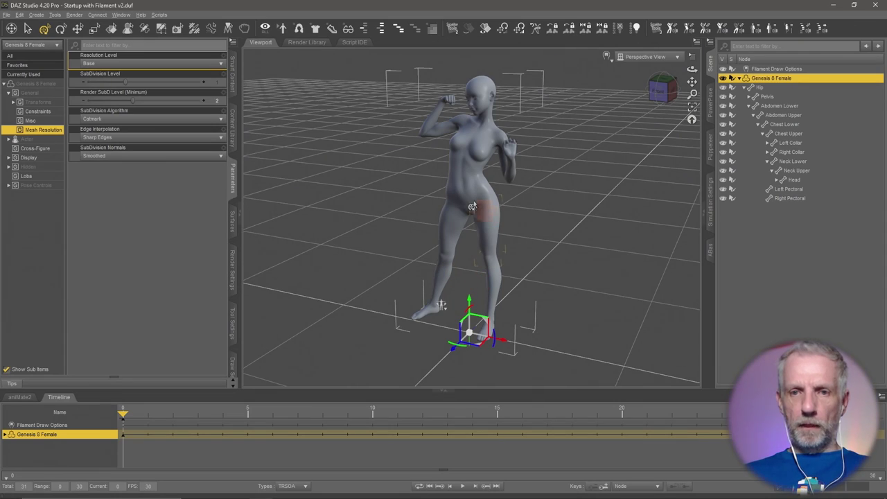
alt+drag(472, 207, 417, 189)
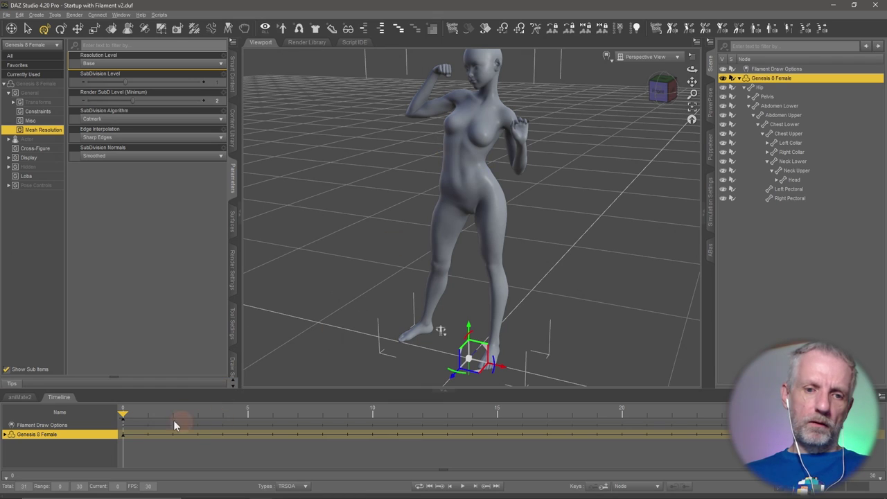
click(58, 398)
scroll(416, 238, down, 3)
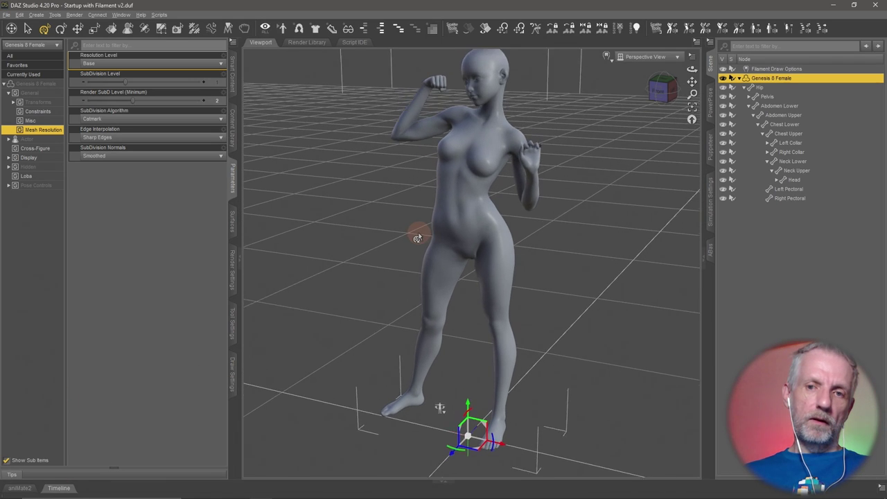
alt+drag(416, 238, 408, 207)
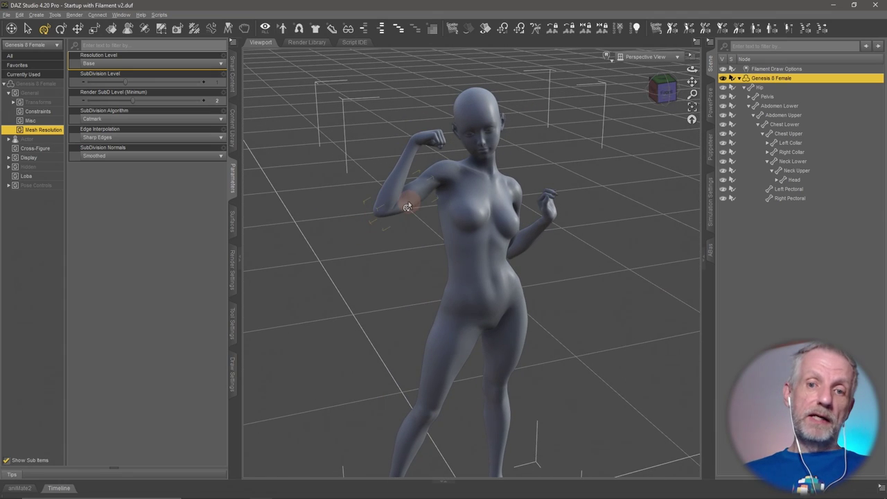
Lower the Right Shoulder Bend and swing the Right Forearm Bend out (12.12 bend, 14.63 twist).
click(408, 206)
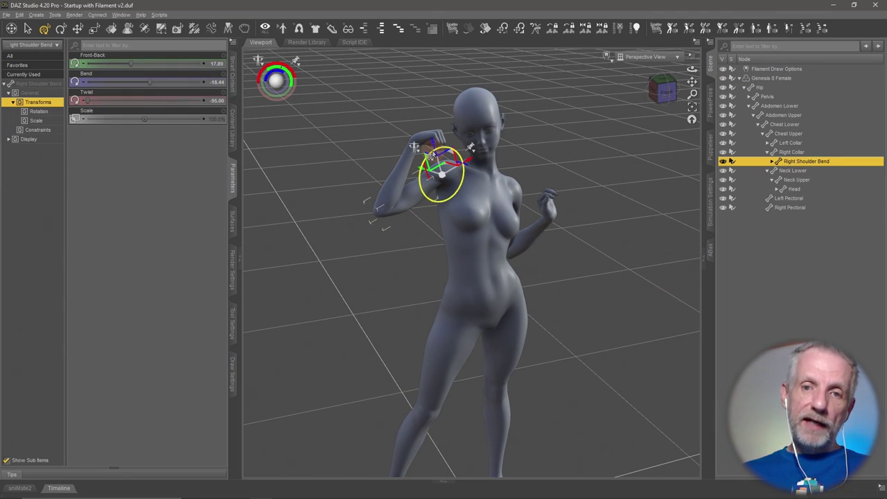
drag(431, 155, 415, 194)
click(400, 239)
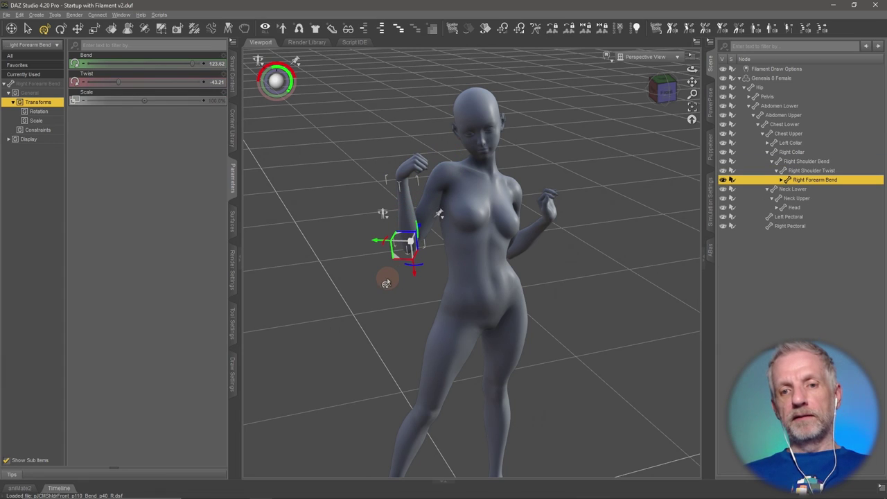
alt+drag(386, 283, 383, 282)
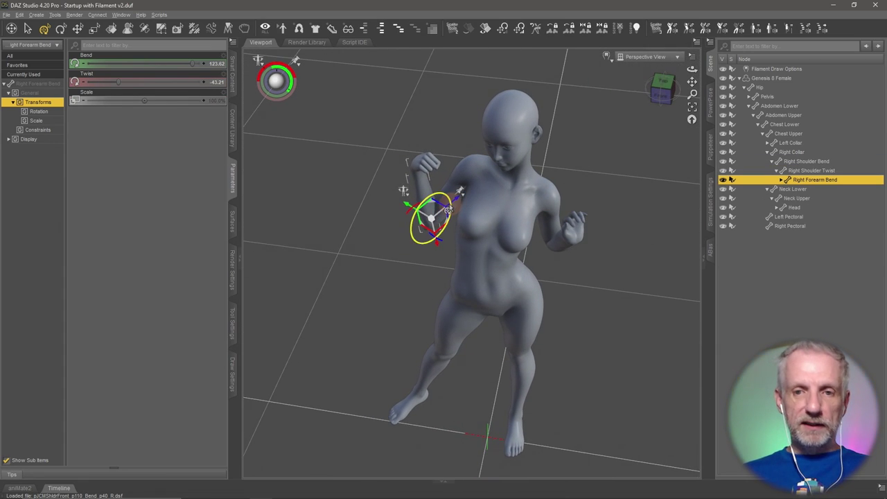
drag(448, 208, 425, 178)
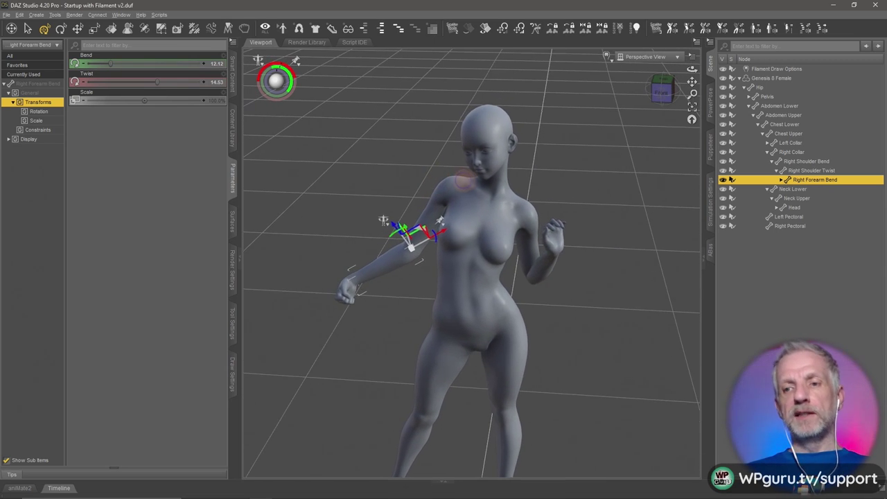
click(782, 79)
alt+drag(333, 142, 385, 222)
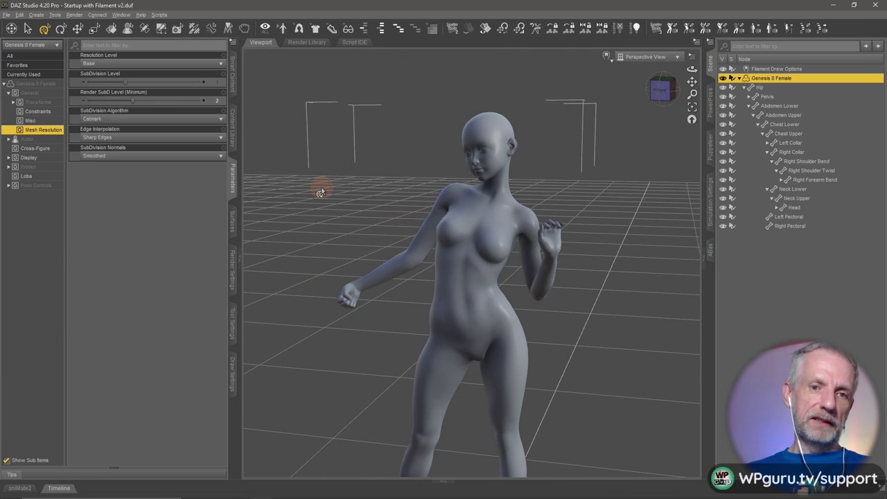
Apply the Fresh Beauty Victoria 8 12 standing pose from Smart Content and orbit to inspect it.
click(236, 89)
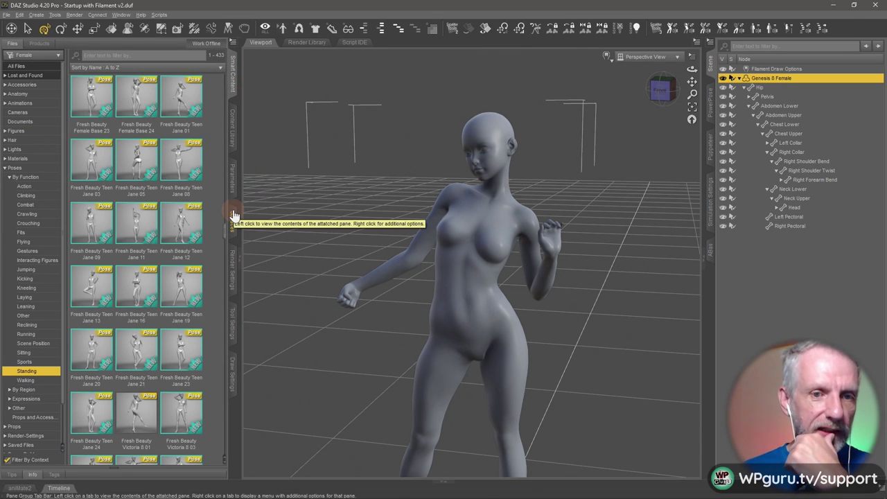
scroll(226, 233, down, 4)
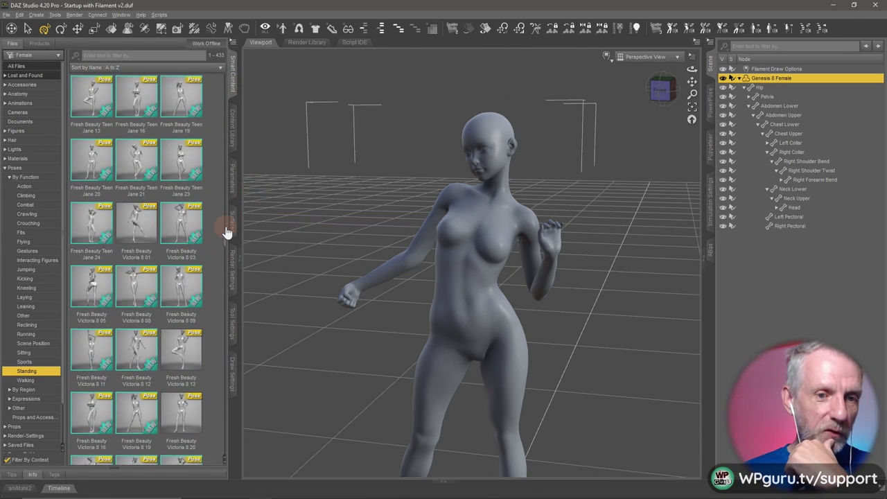
scroll(228, 232, down, 1)
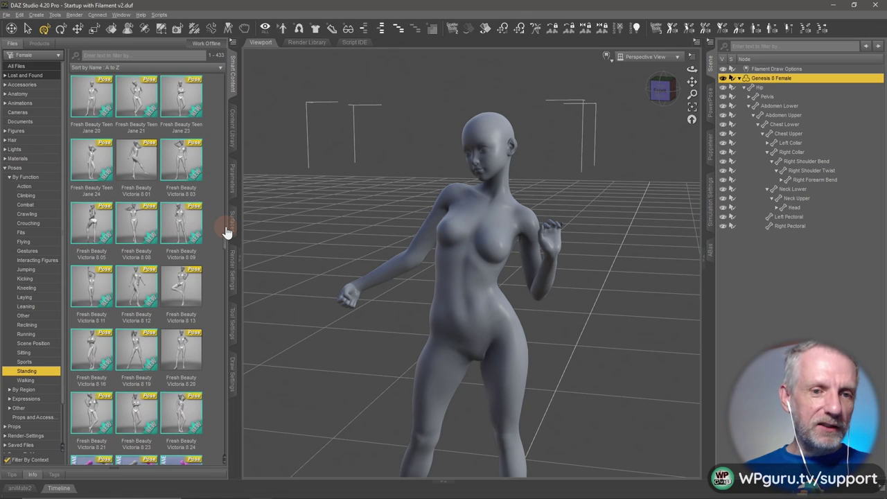
double_click(144, 290)
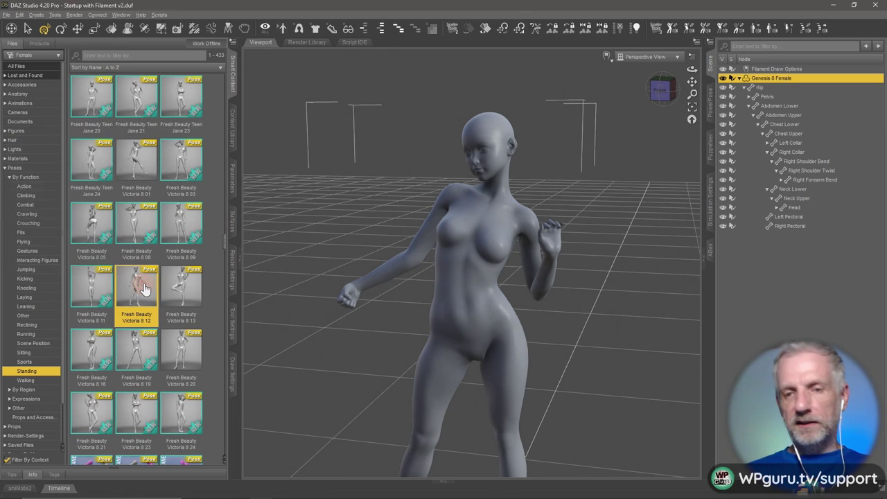
alt+drag(433, 325, 420, 193)
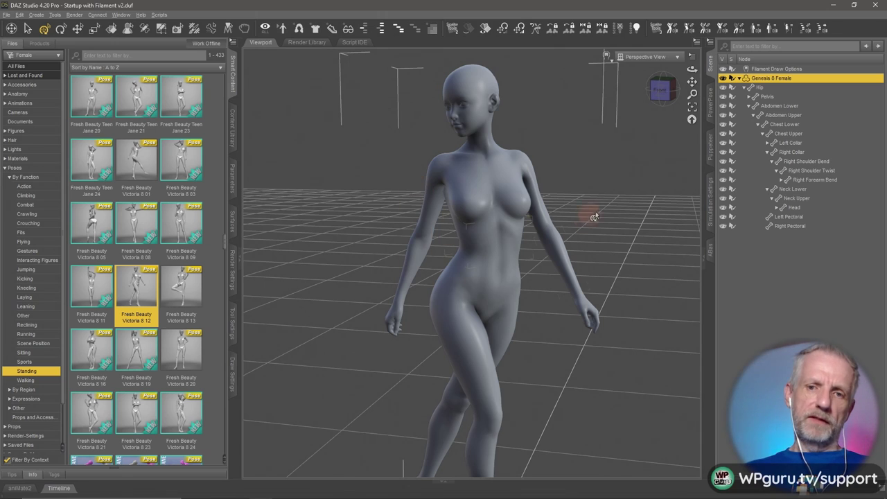
alt+drag(448, 249, 395, 212)
scroll(466, 260, up, 3)
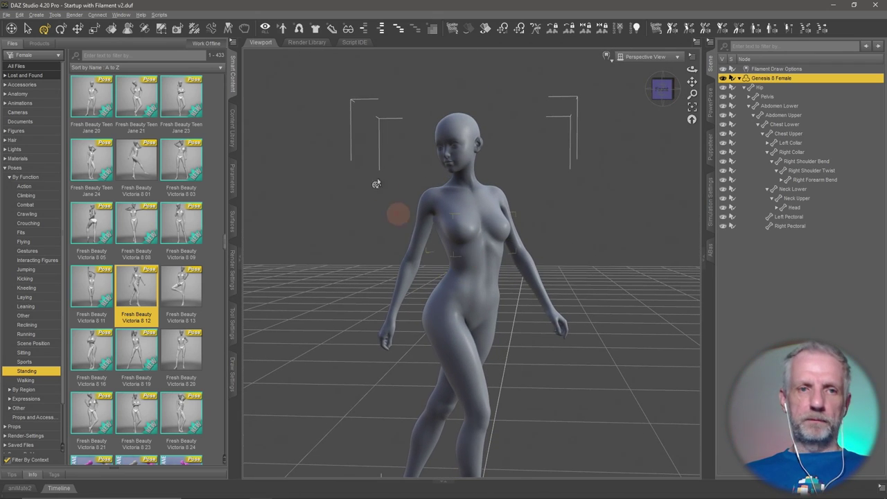
Export the posed figure as Custom Character 2.obj with the default OBJ settings, then return to Marvelous Designer.
click(7, 15)
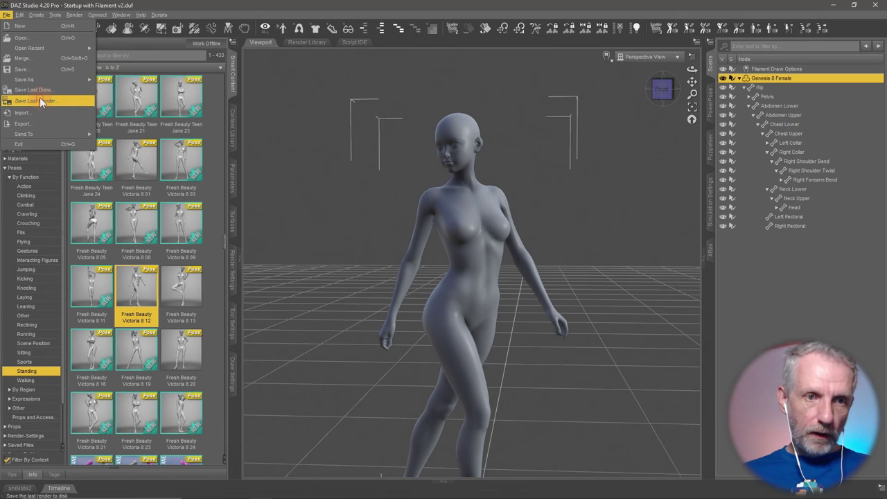
click(47, 117)
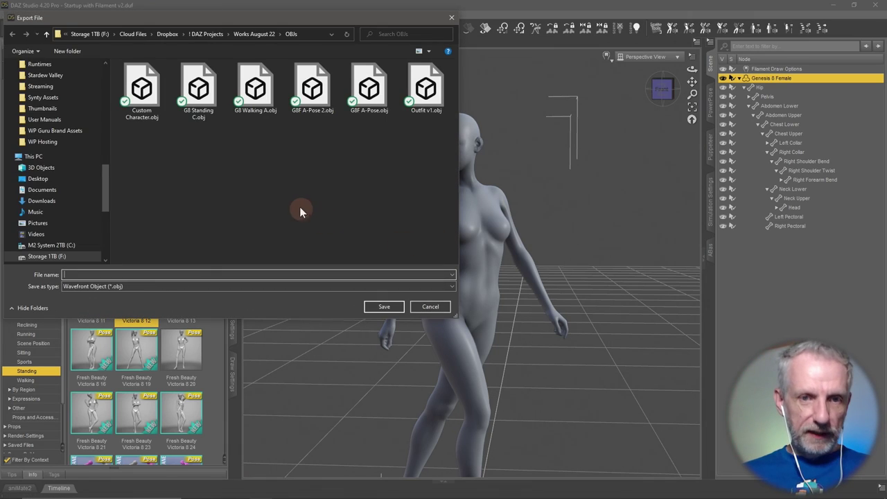
click(139, 97)
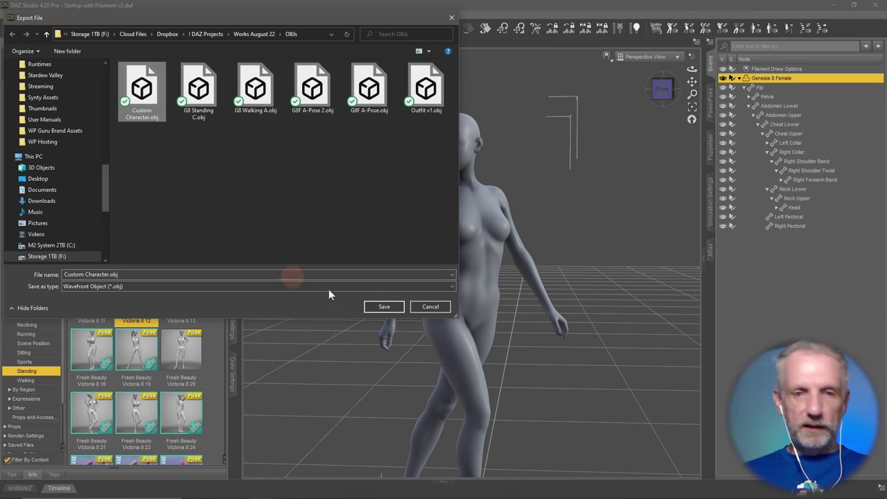
click(310, 275)
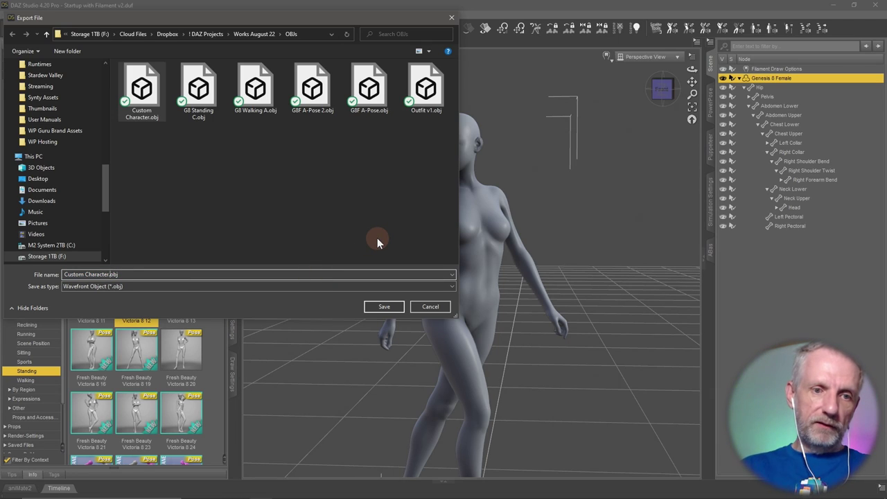
text(2)
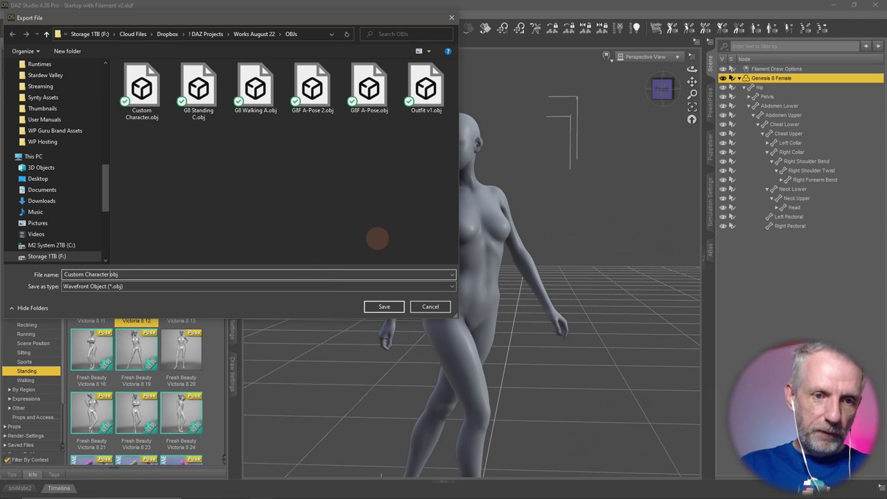
key(Return)
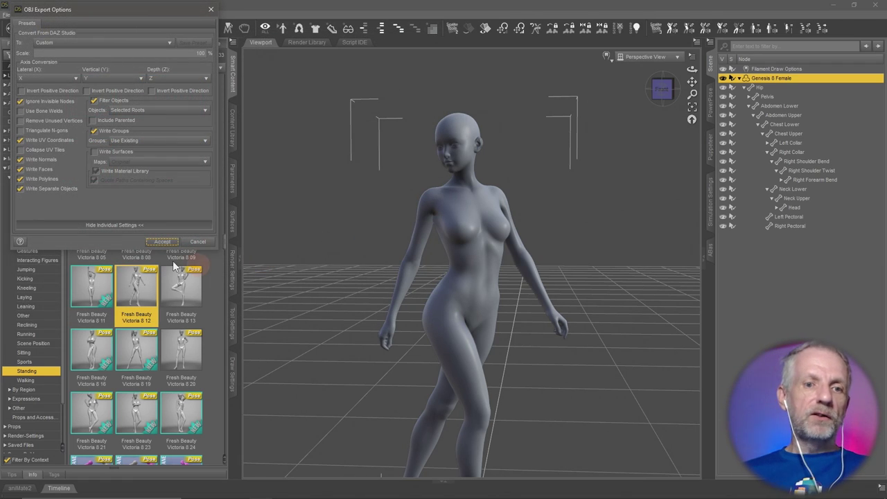
click(162, 241)
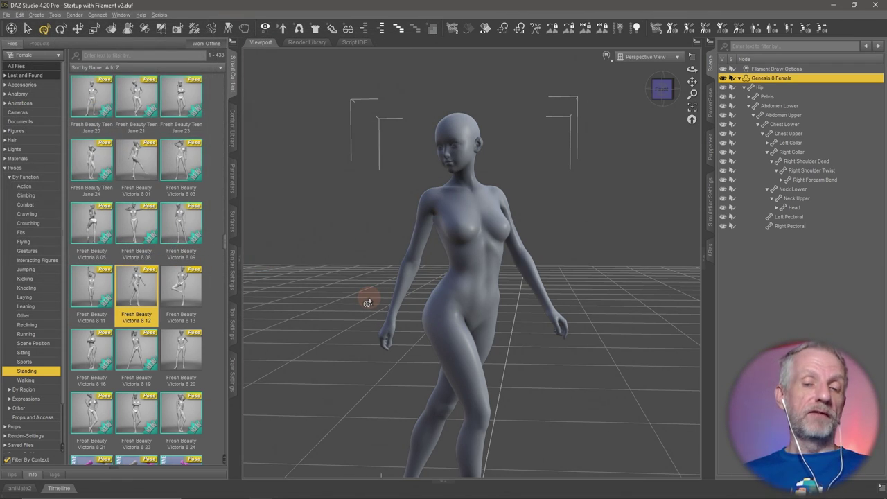
key(alt+Tab)
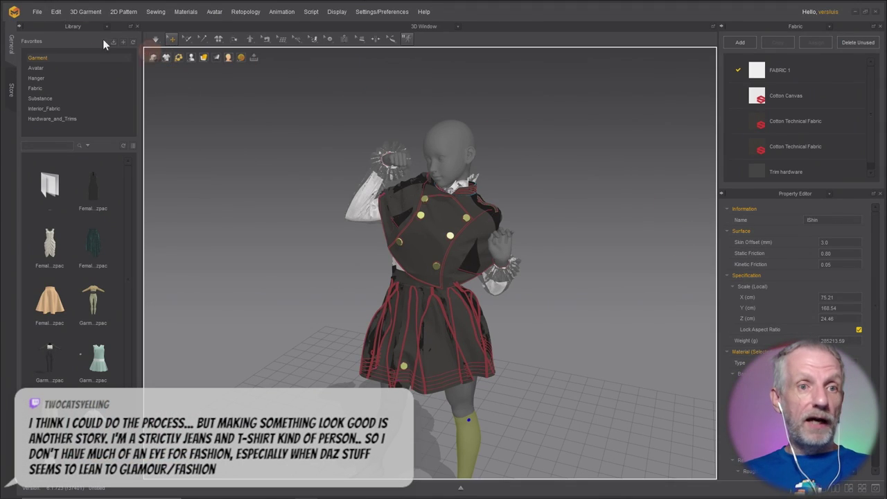
Import Custom Character 2.obj as a Morph Target so the avatar takes the walking pose.
click(37, 12)
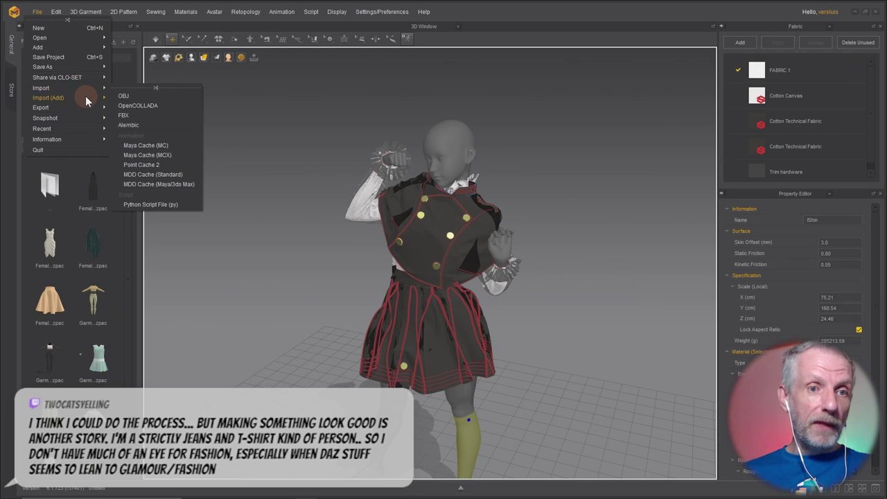
mouse_move(85, 98)
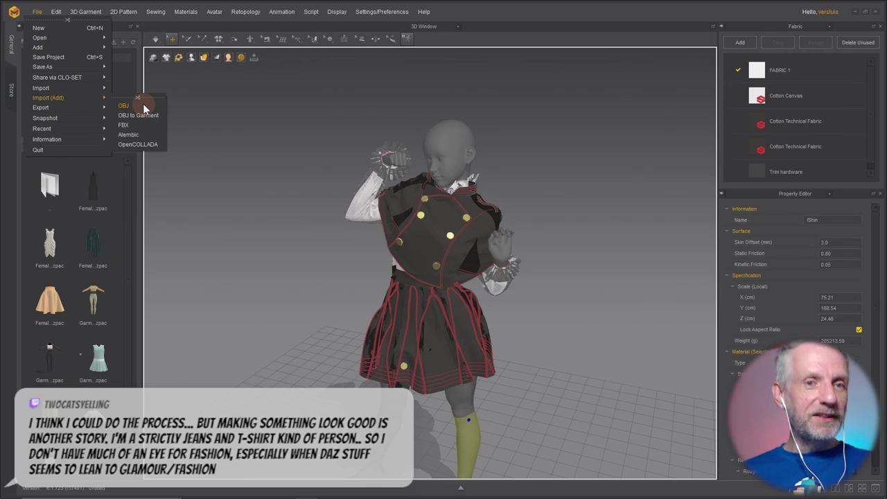
click(143, 104)
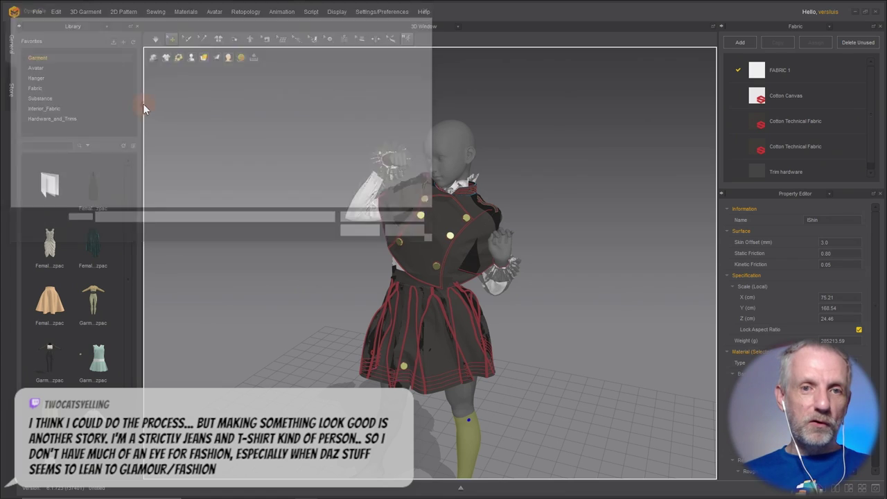
click(164, 88)
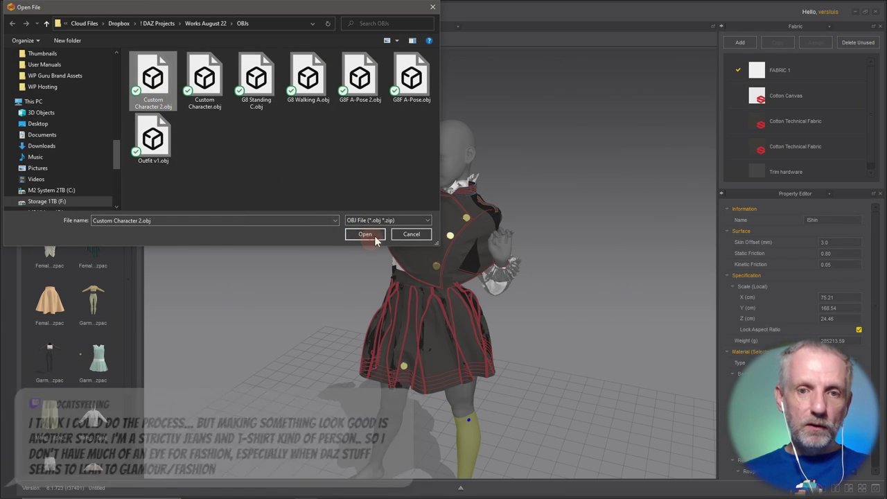
click(375, 234)
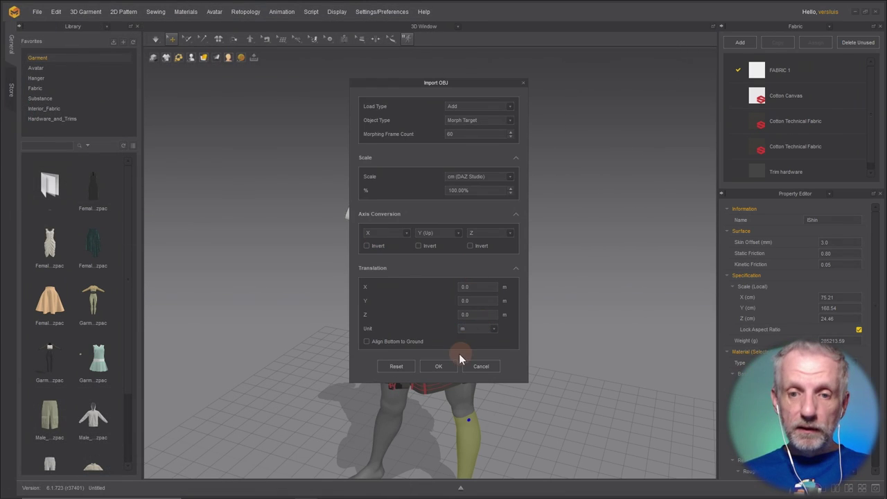
click(438, 366)
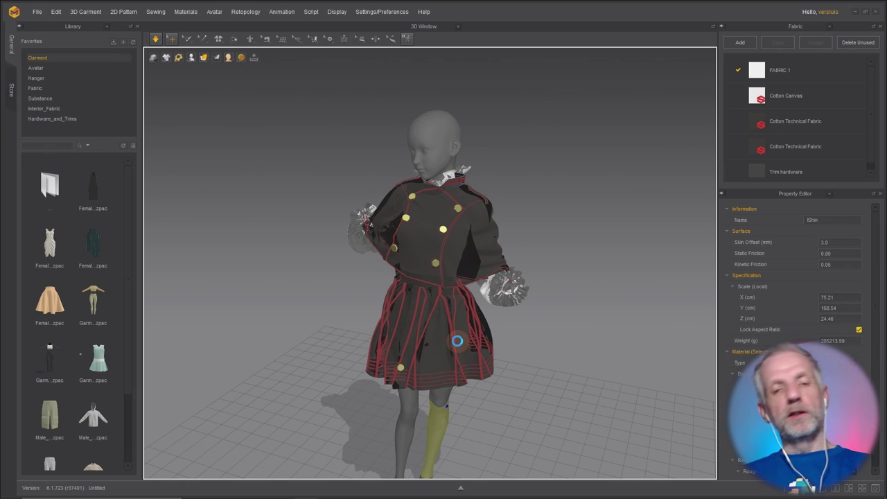
Check the back and front views, then simulate and drag the coat sleeve to resettle its drape.
key(8)
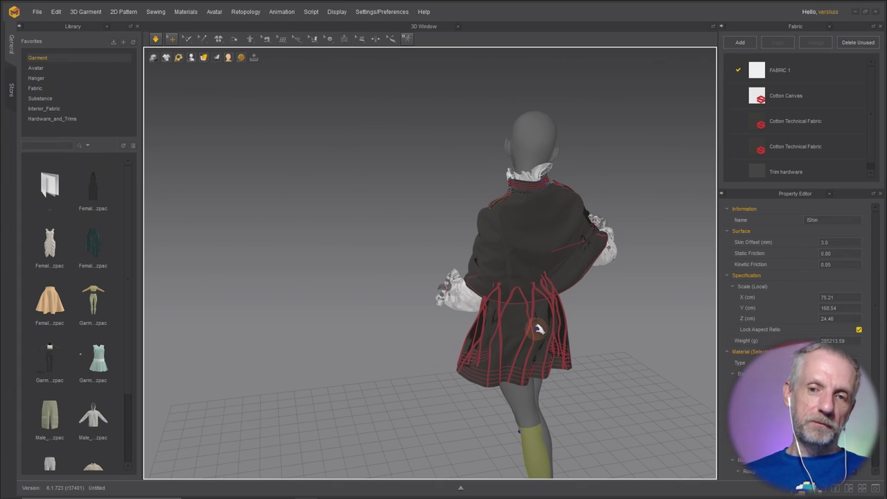
key(8)
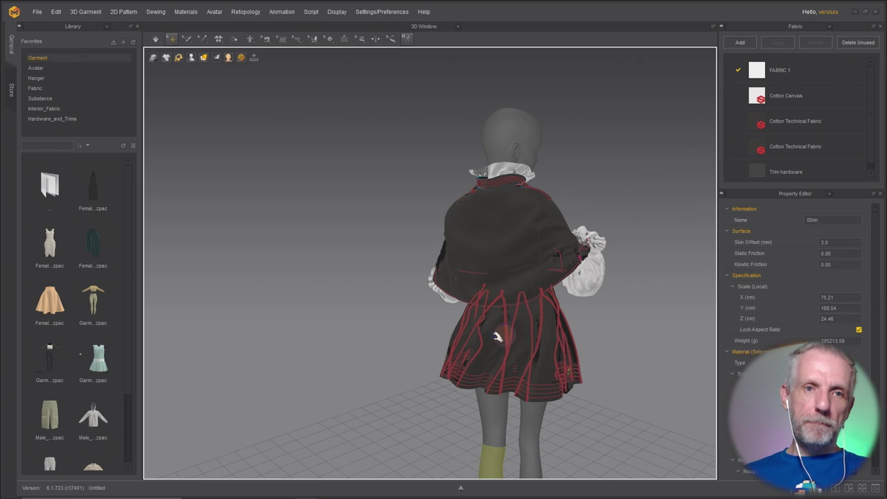
key(2)
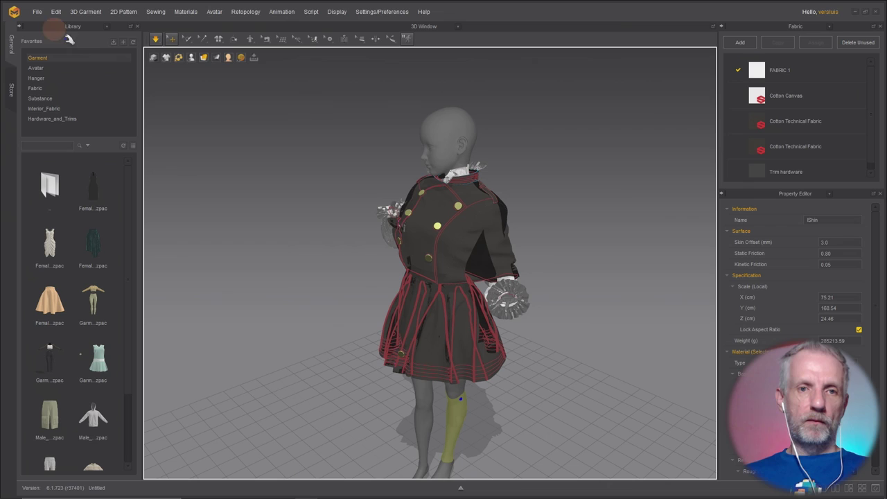
click(157, 40)
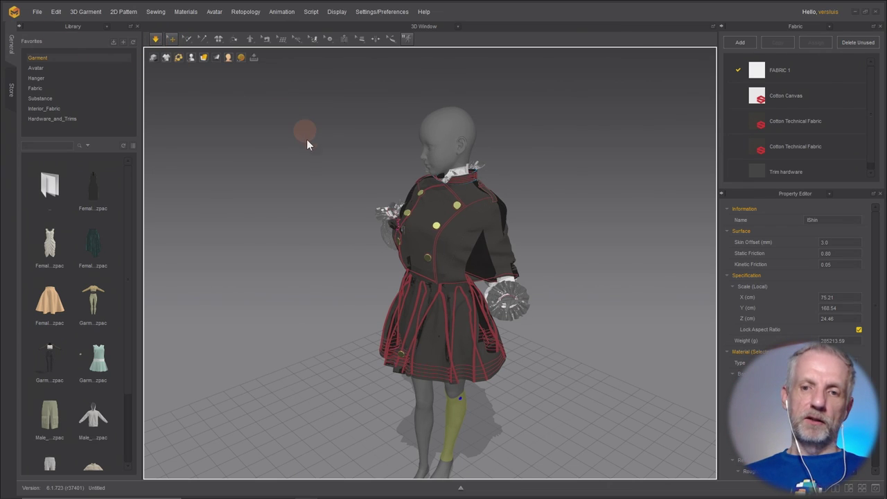
drag(490, 238, 459, 258)
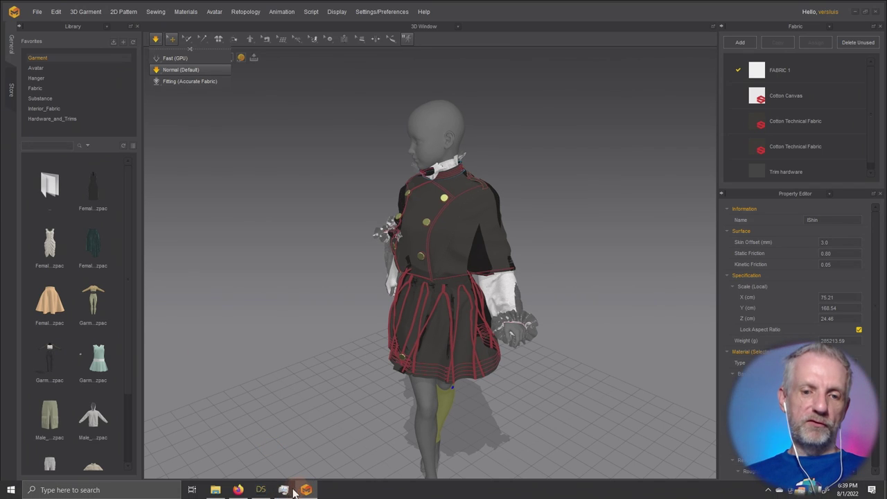
End the MarvelousDesigner task in Task Manager and minimize DAZ Studio.
click(282, 489)
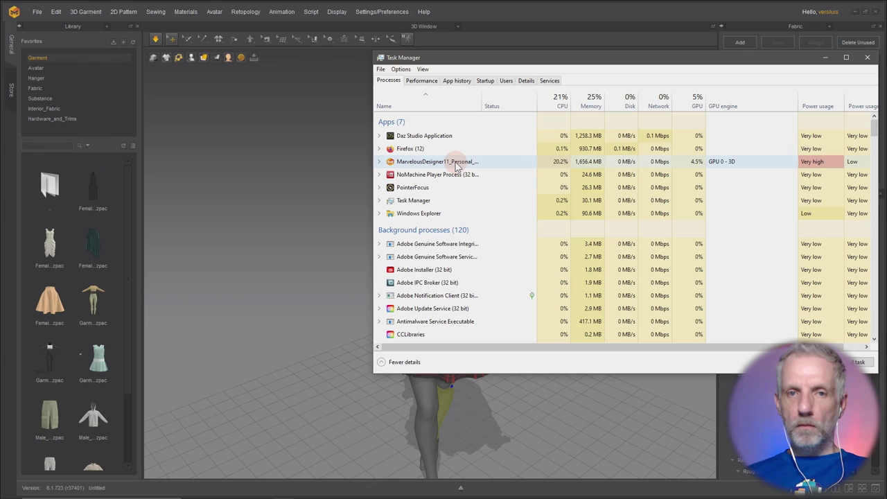
right_click(456, 166)
click(490, 174)
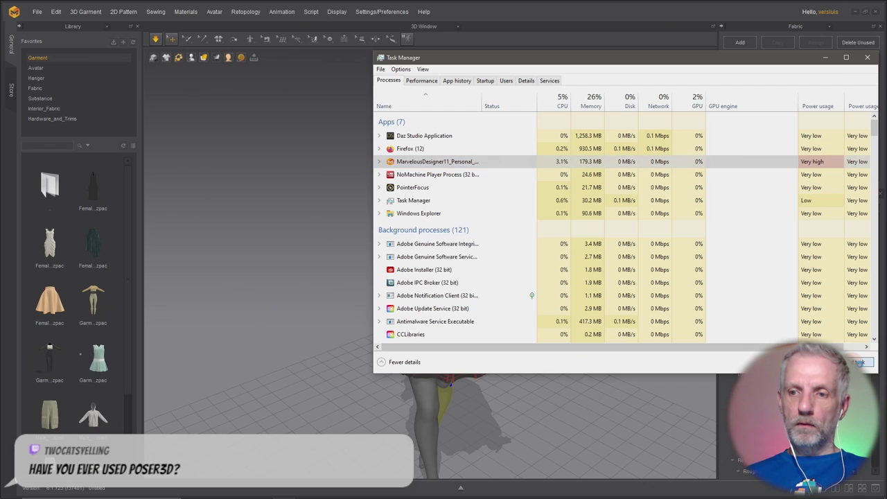
right_click(476, 163)
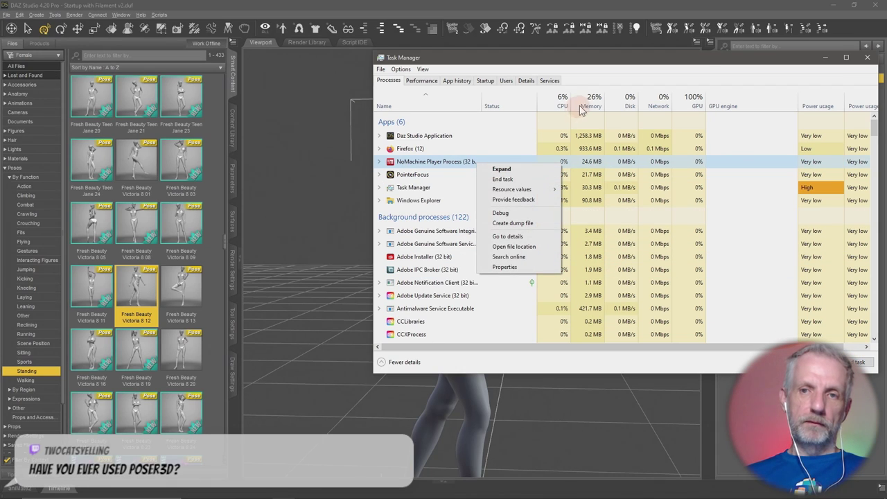
click(806, 3)
click(831, 7)
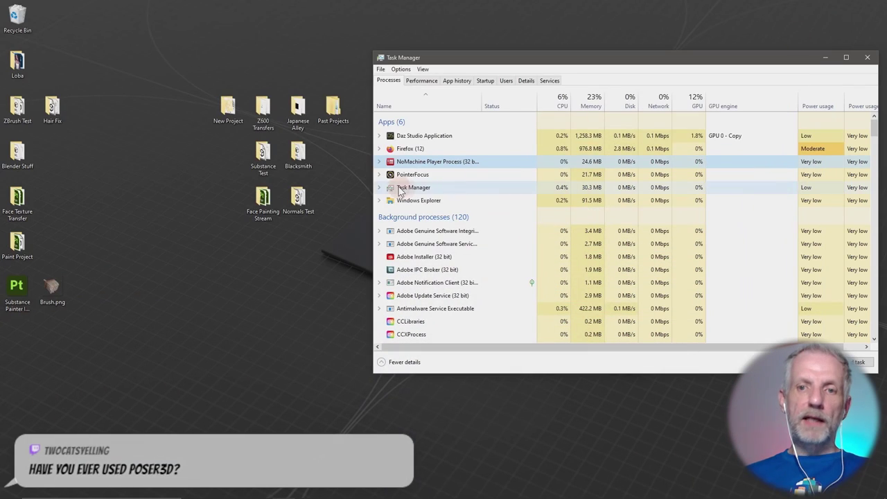
Hide Task Manager, relaunch Marvelous Designer from the Start menu and log in.
click(831, 59)
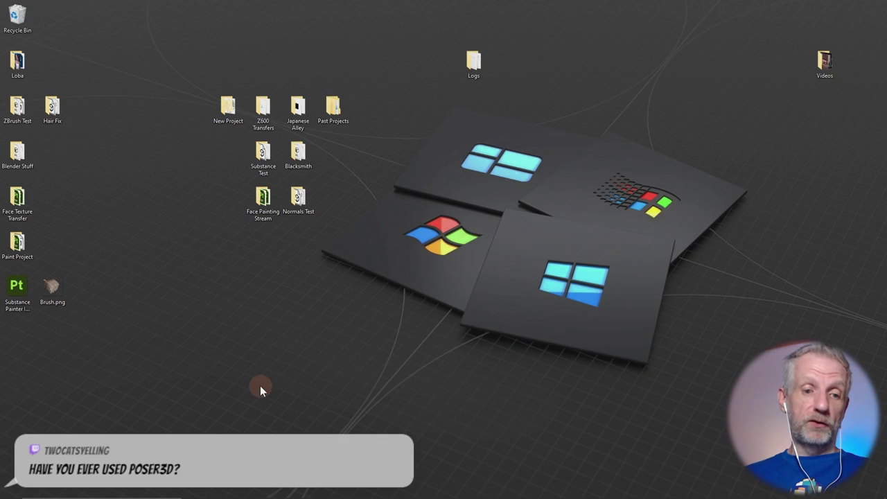
click(11, 490)
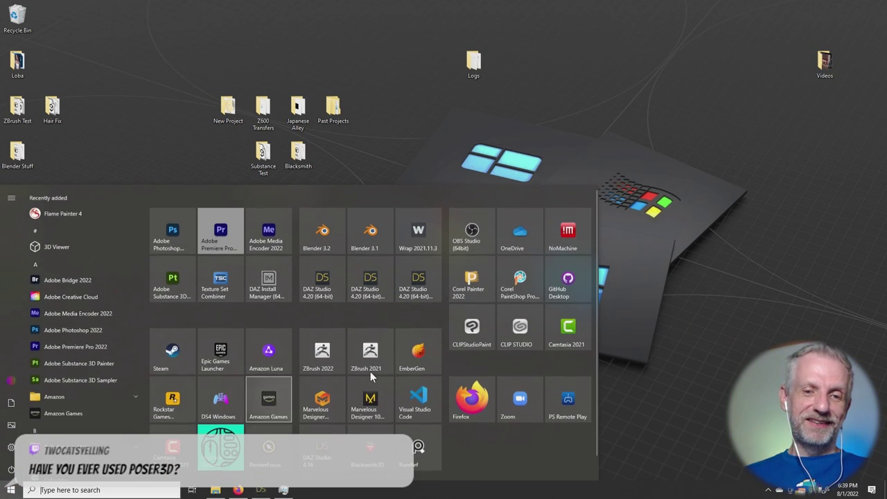
click(321, 405)
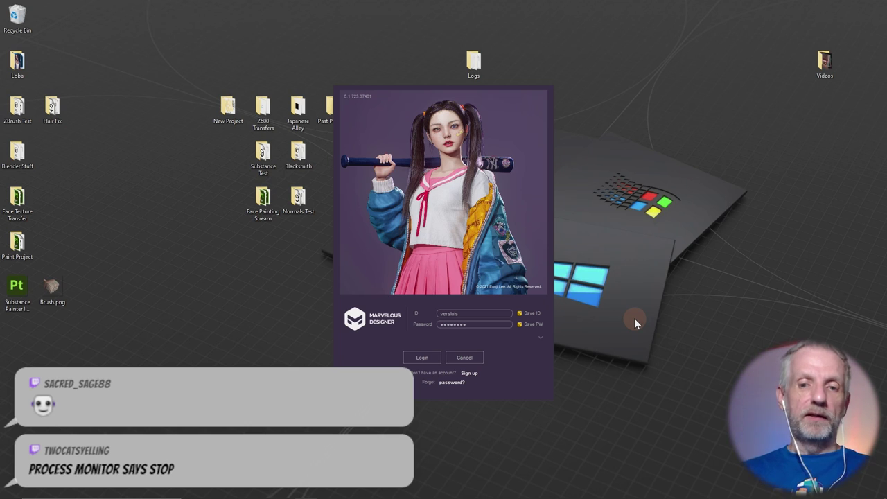
key(Return)
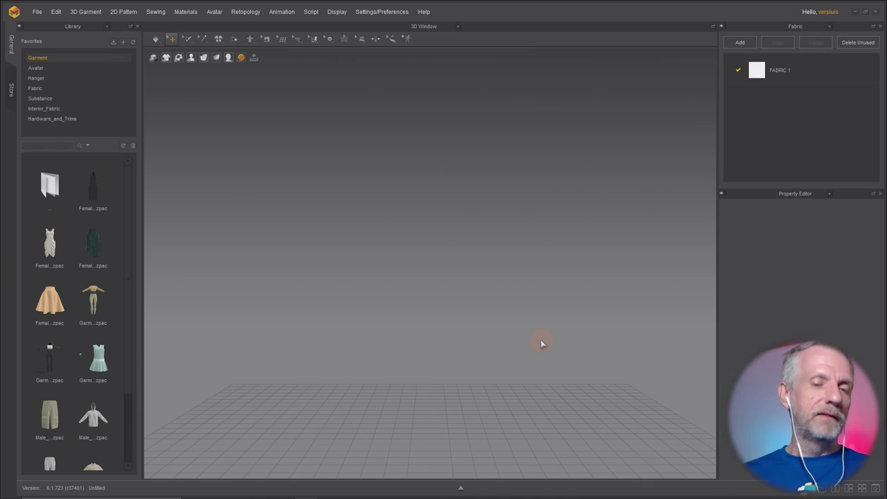
Import G8F A-Pose 2.obj with Object Type Avatar, after backing out of an avatar open dialog.
click(37, 12)
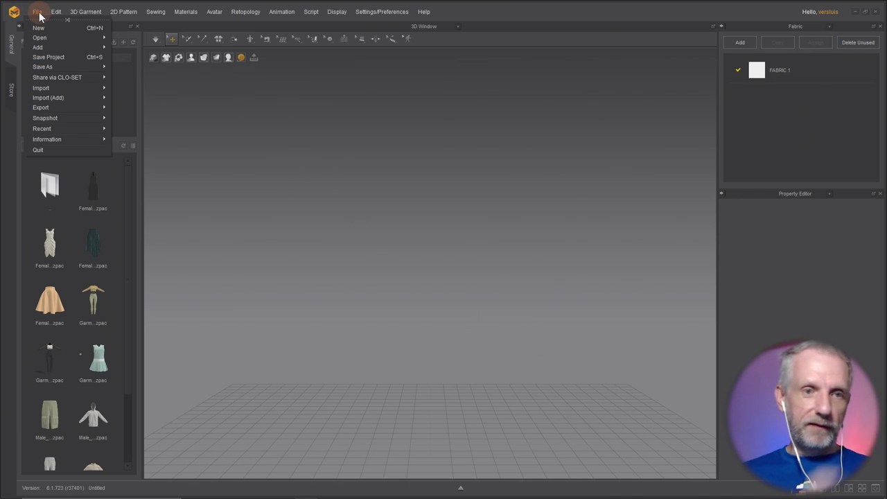
mouse_move(79, 45)
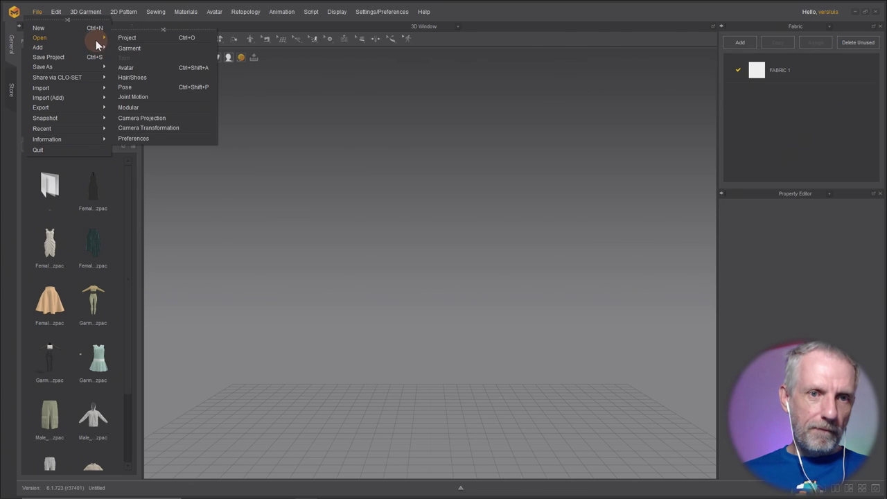
click(139, 70)
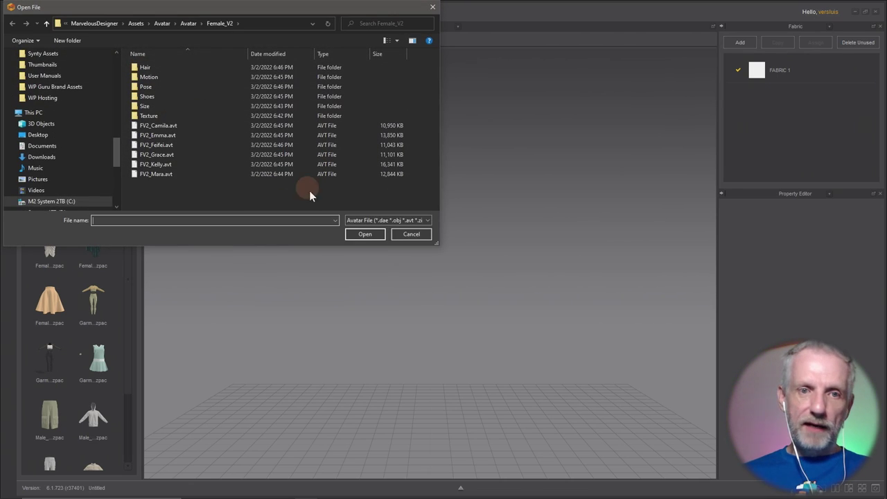
click(411, 234)
click(36, 12)
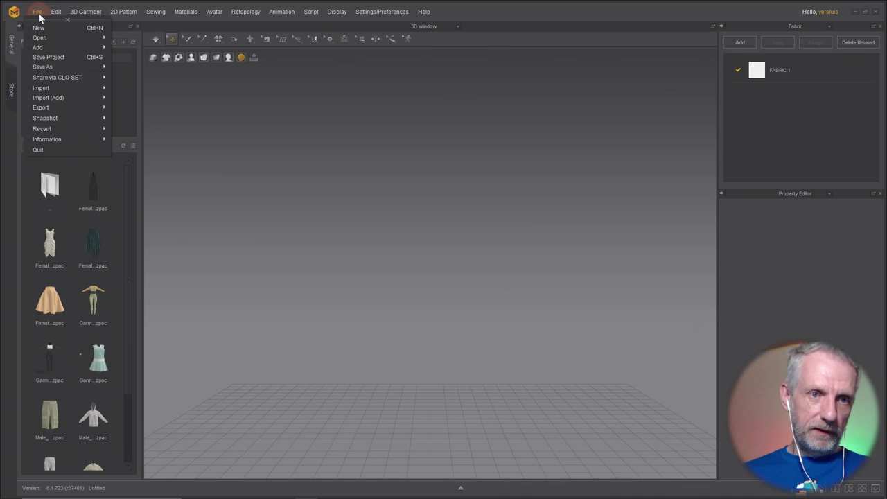
mouse_move(76, 105)
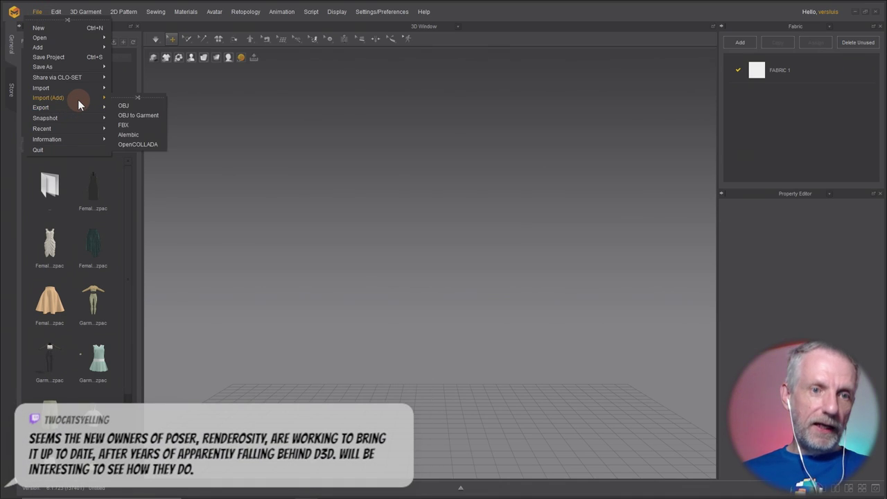
click(146, 106)
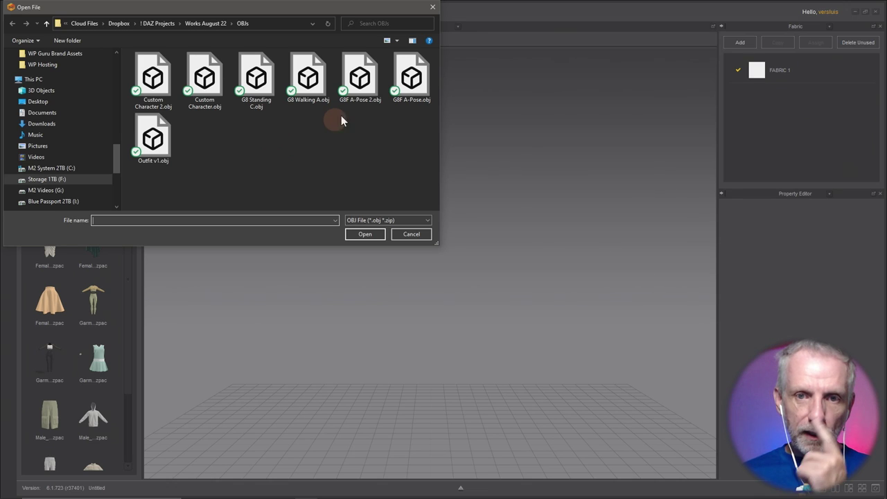
click(360, 76)
click(365, 234)
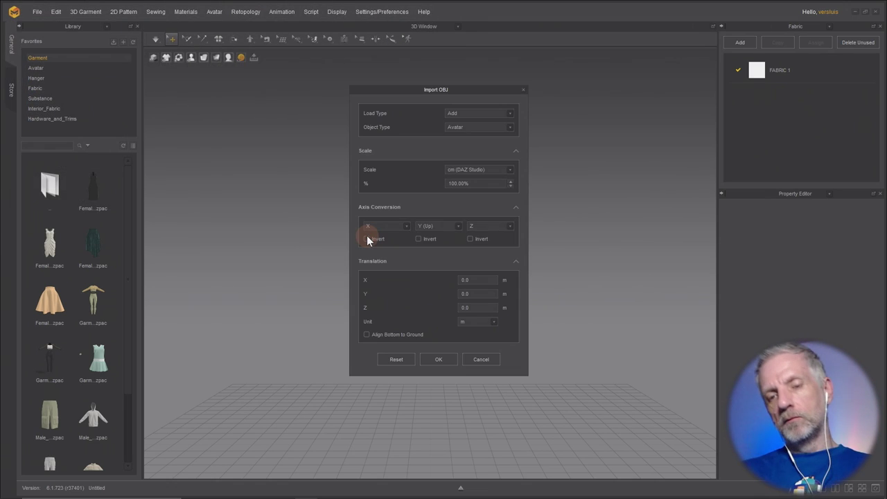
click(443, 359)
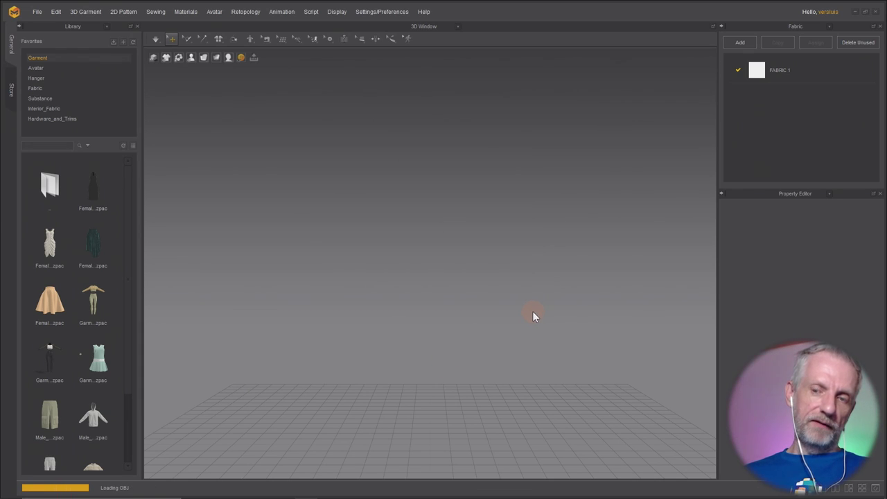
Orbit around the loaded avatar and pick an option from its right-click menu.
right_drag(548, 273, 503, 293)
right_click(443, 201)
click(458, 210)
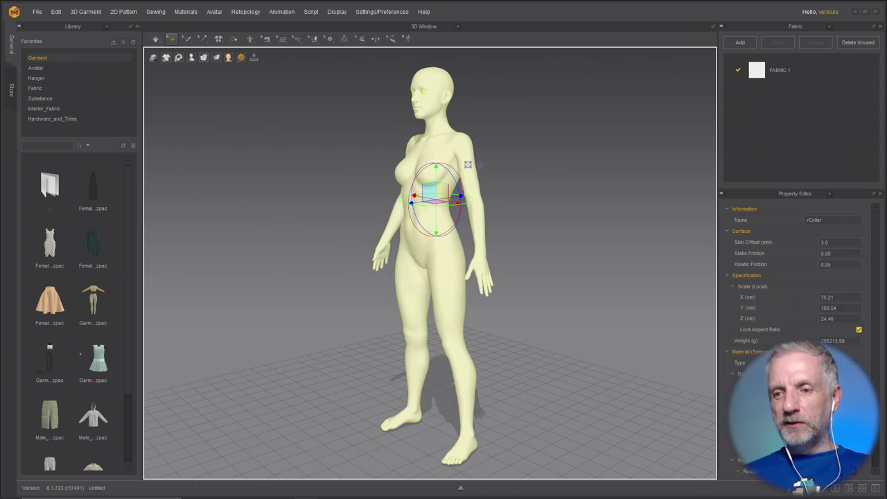
Set the avatar's display colour to grey.
click(824, 385)
click(551, 182)
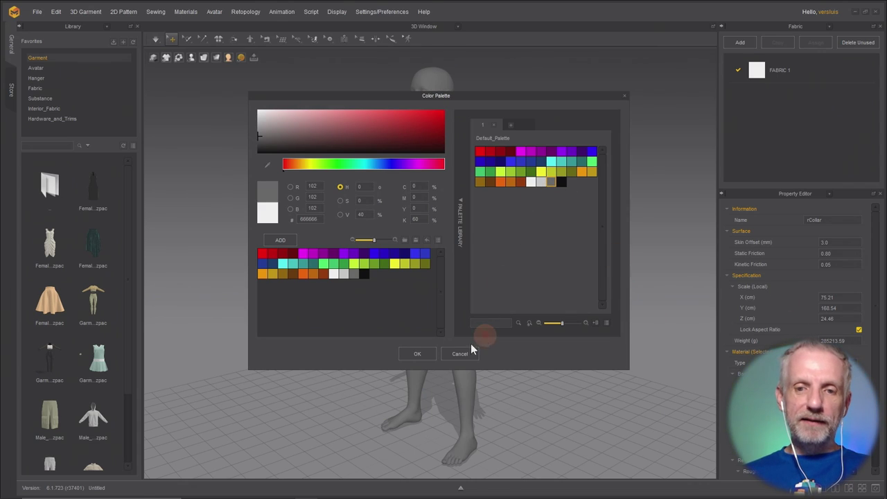
click(418, 354)
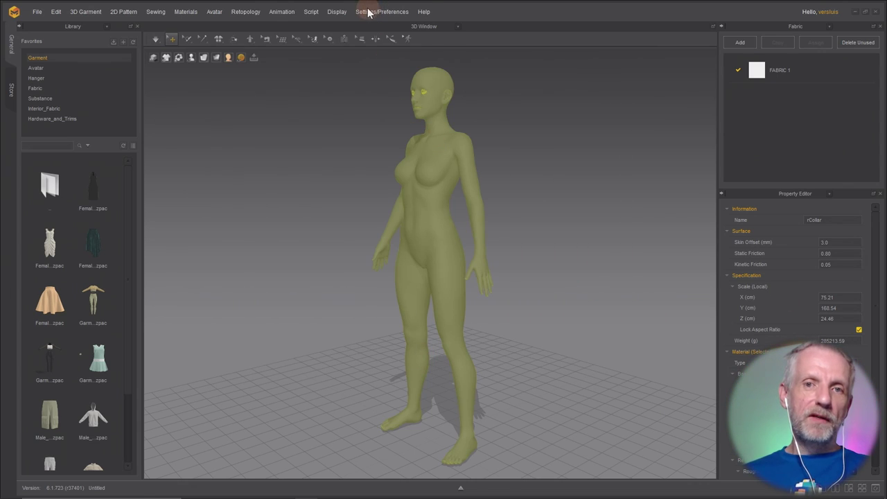
Set bg.png as the 3D window background through Format 3D Background.
click(336, 11)
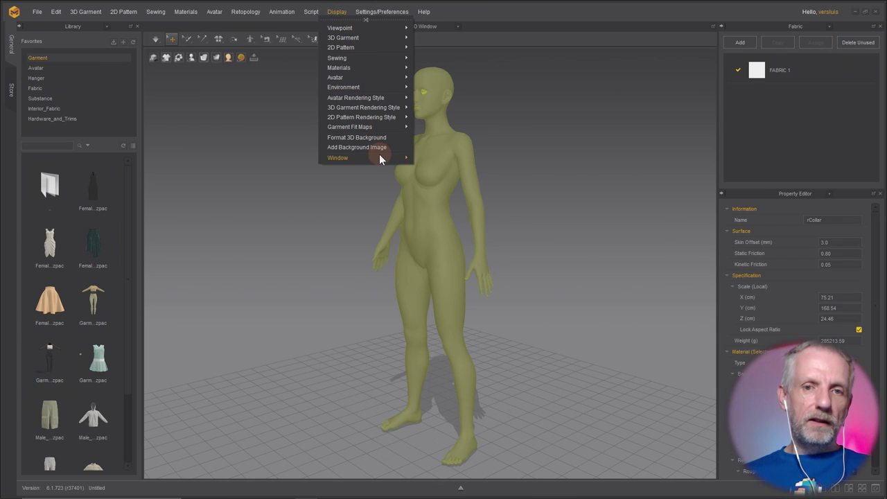
click(387, 138)
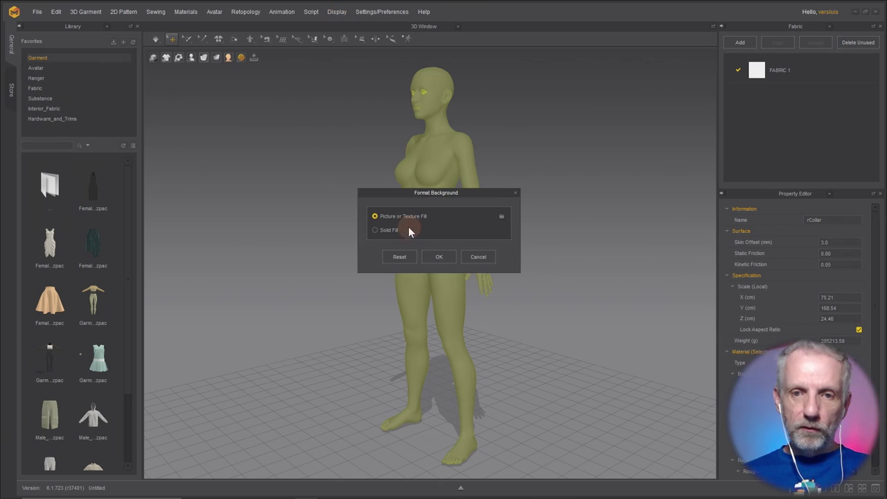
click(501, 217)
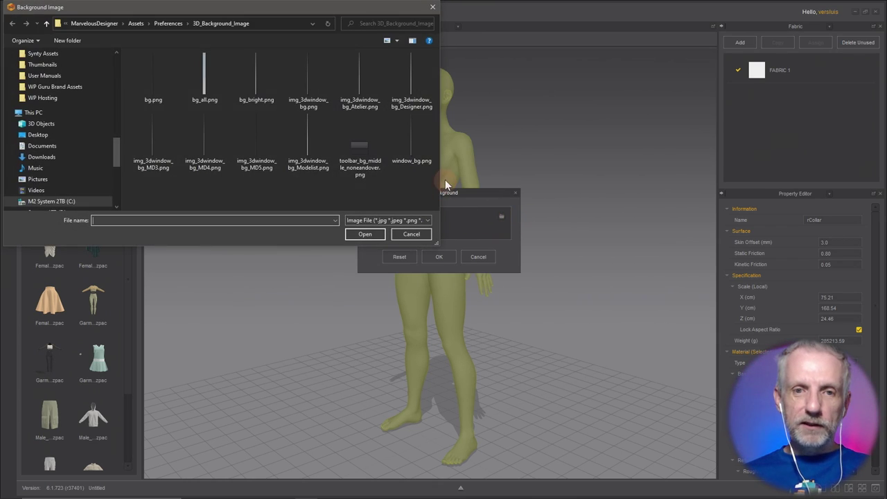
click(156, 79)
click(357, 234)
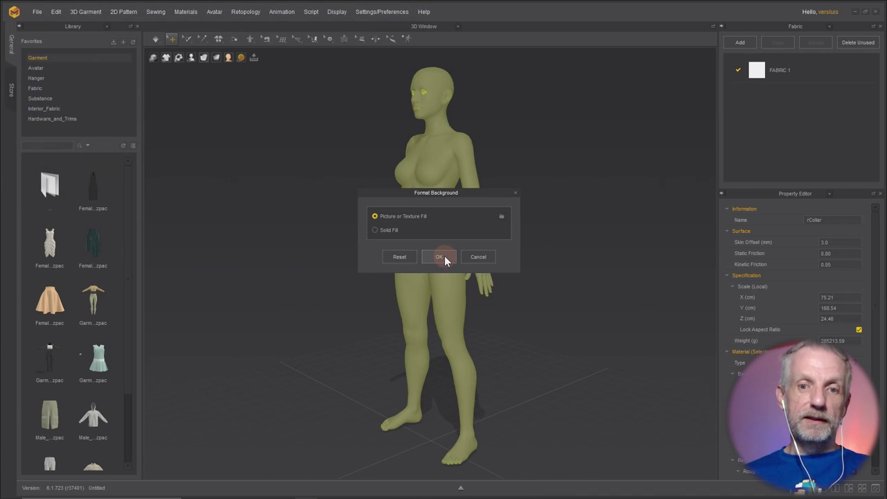
click(444, 256)
click(512, 177)
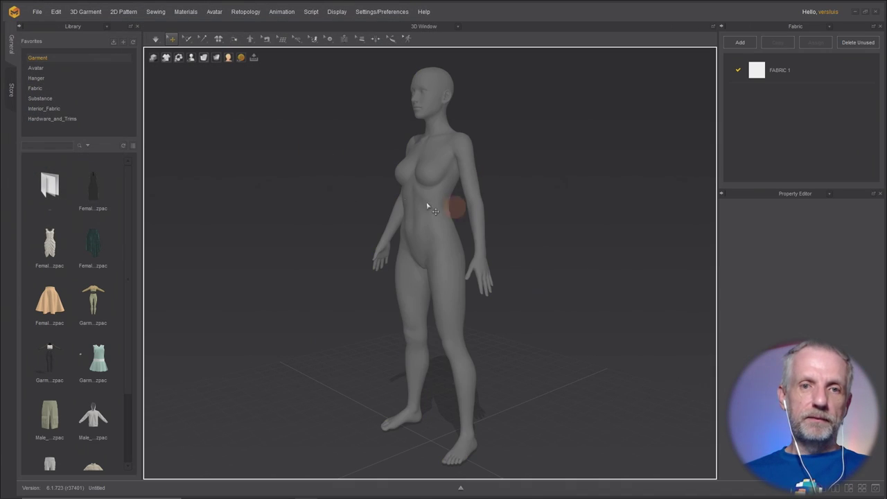
click(37, 11)
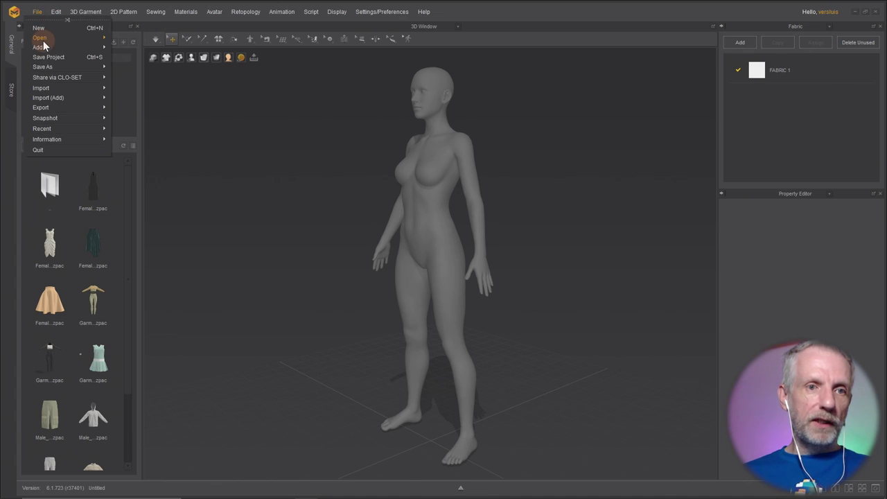
Add only the garment from Final.zprj onto the avatar with Load Type Add.
mouse_move(67, 45)
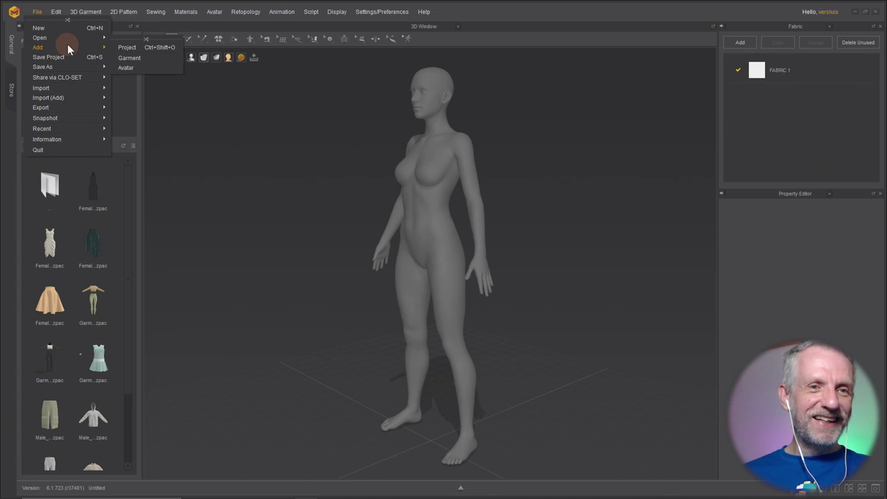
click(129, 45)
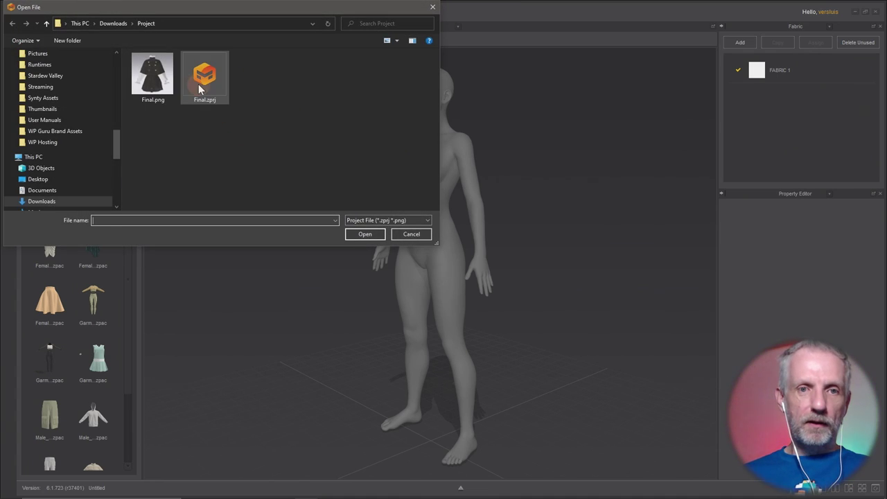
click(199, 83)
click(365, 233)
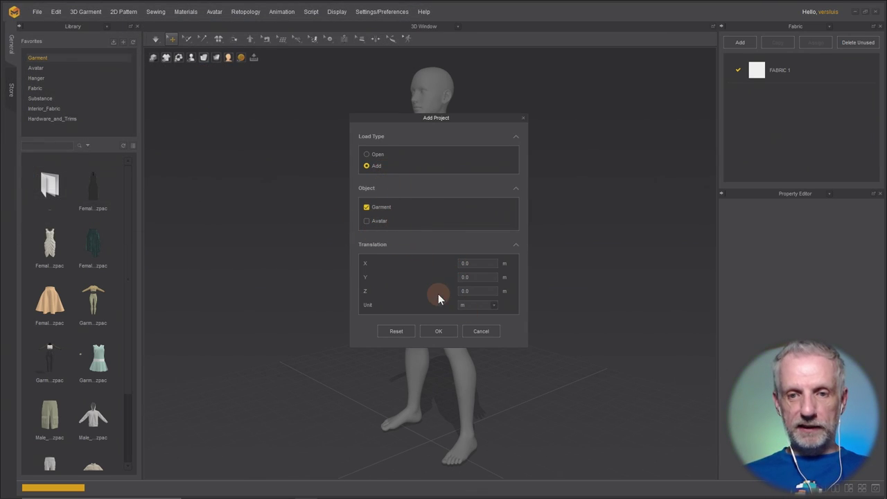
click(449, 335)
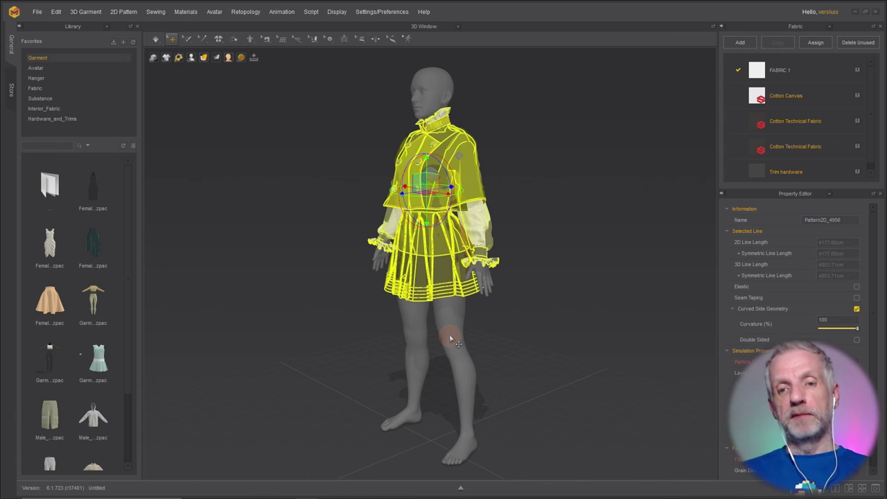
Zoom in on the dressed avatar, select its head, and drape the garment with simulation.
scroll(466, 185, up, 3)
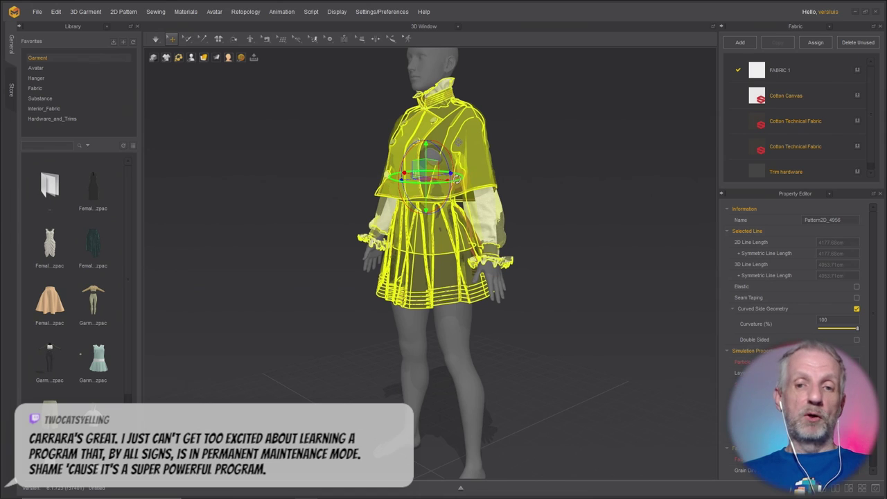
scroll(457, 179, up, 2)
mouse_move(458, 178)
right_down()
mouse_move(478, 262)
mouse_move(496, 245)
mouse_move(510, 261)
right_up()
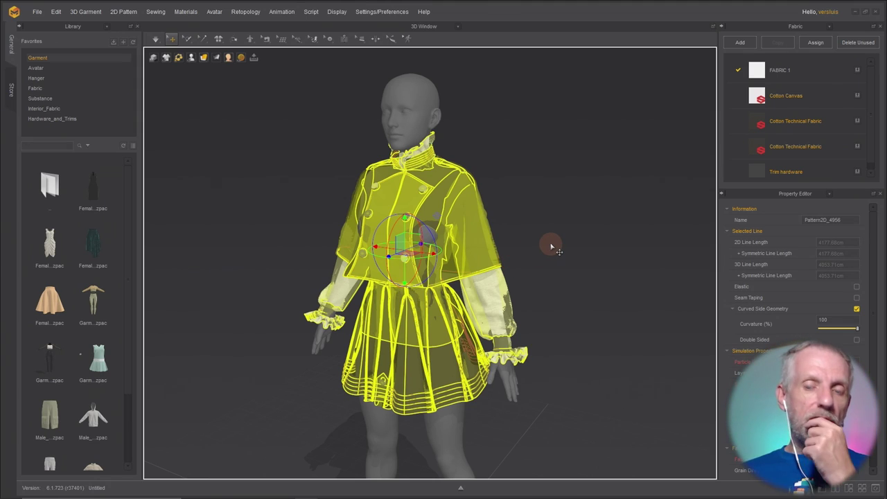
click(421, 104)
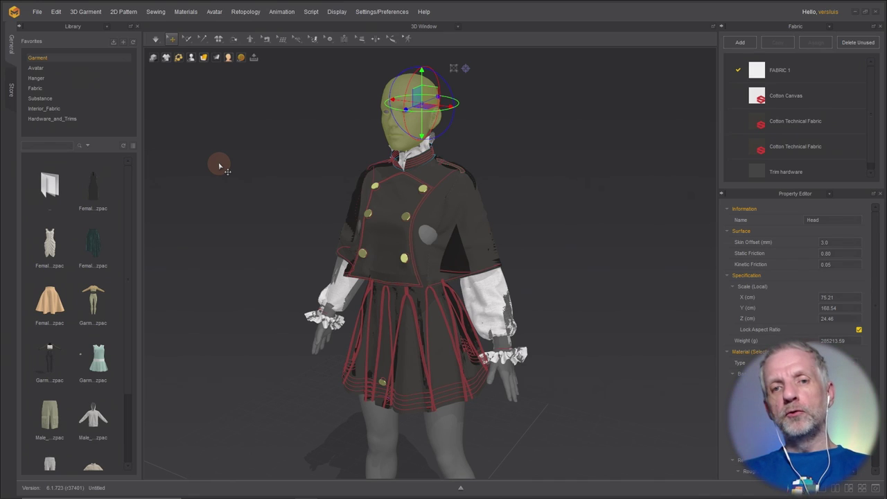
key(space)
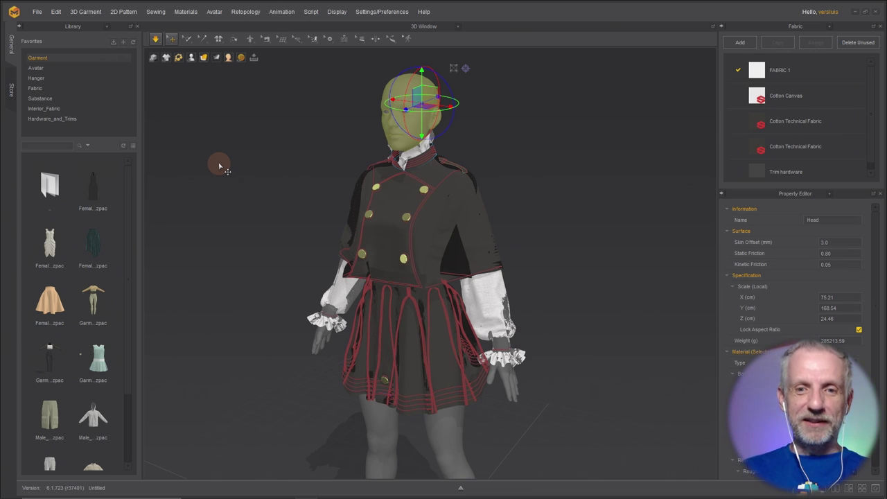
Import the pose OBJ from the OBJs folder as a Morph Target over 60 morphing frames.
click(36, 14)
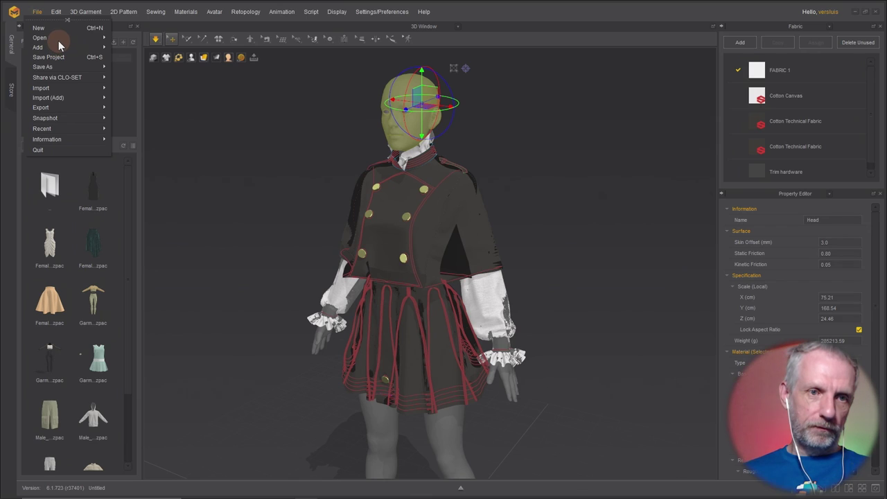
mouse_move(59, 38)
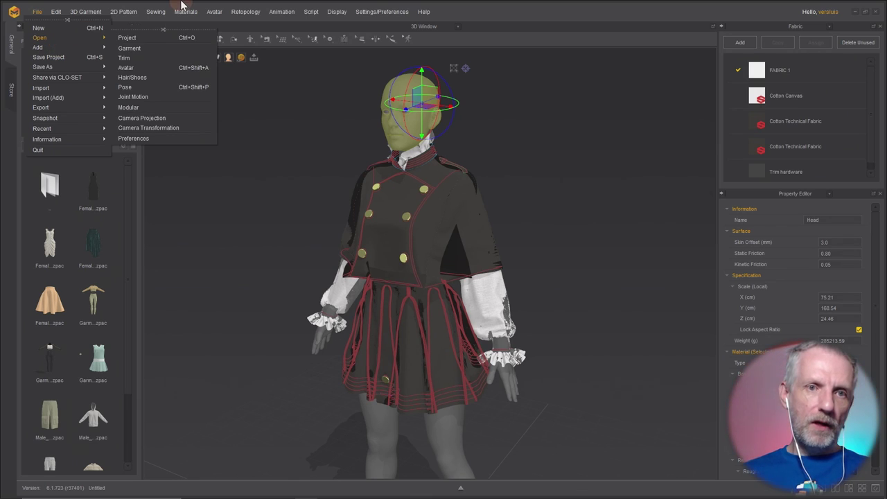
click(429, 28)
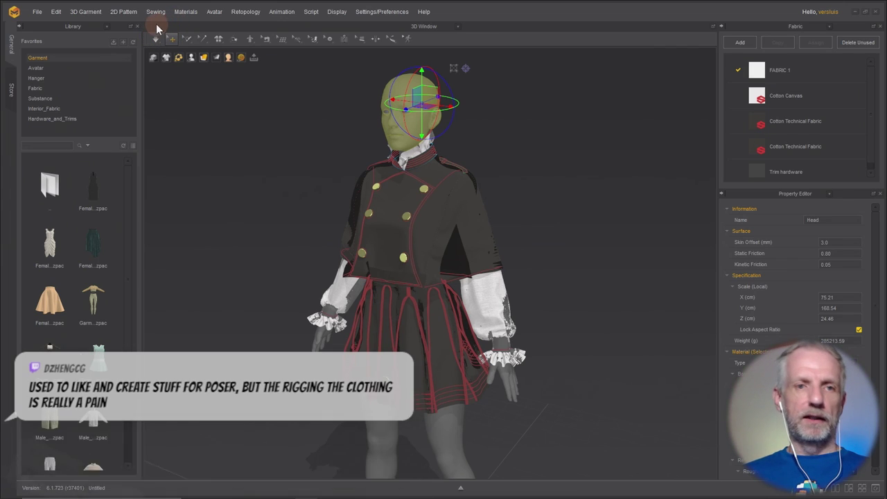
click(34, 13)
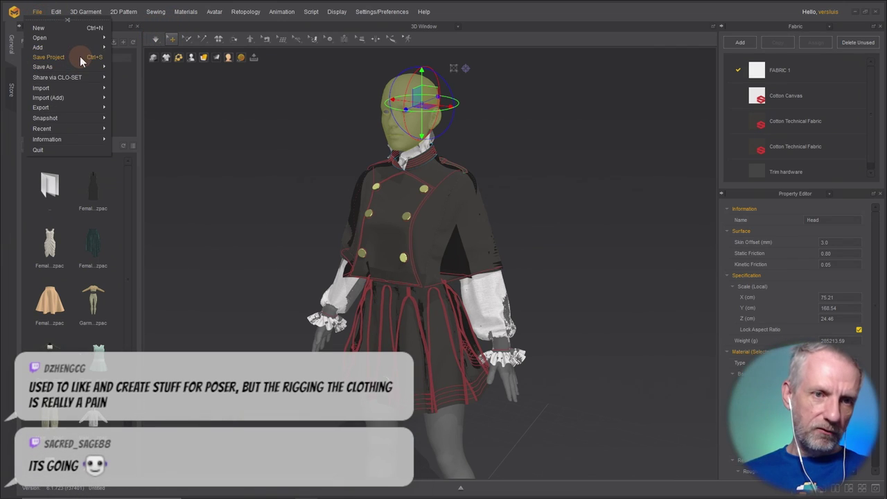
mouse_move(85, 100)
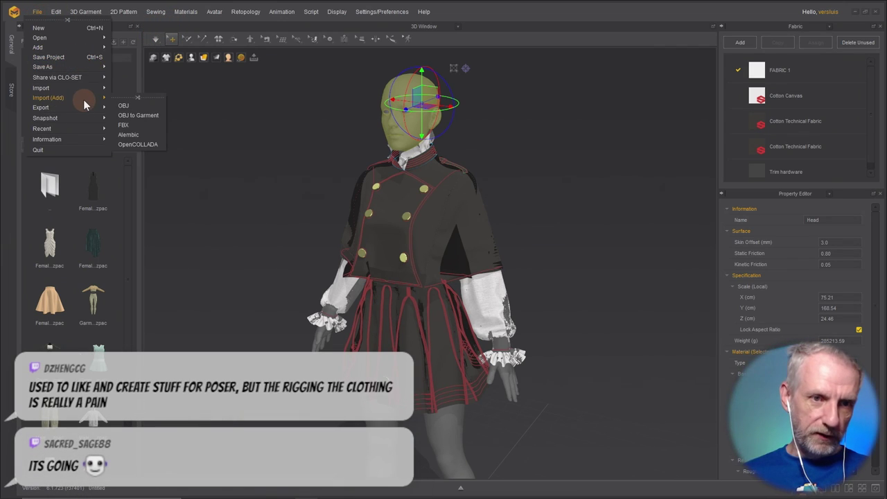
click(143, 108)
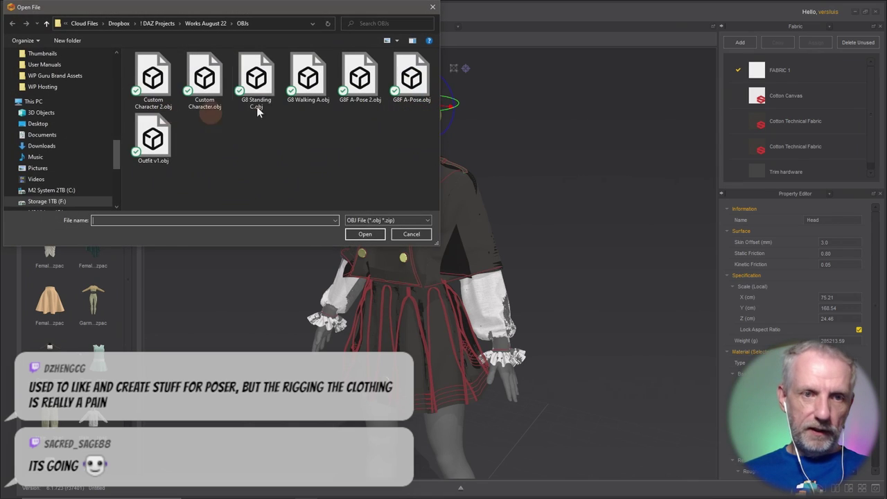
click(153, 81)
click(377, 236)
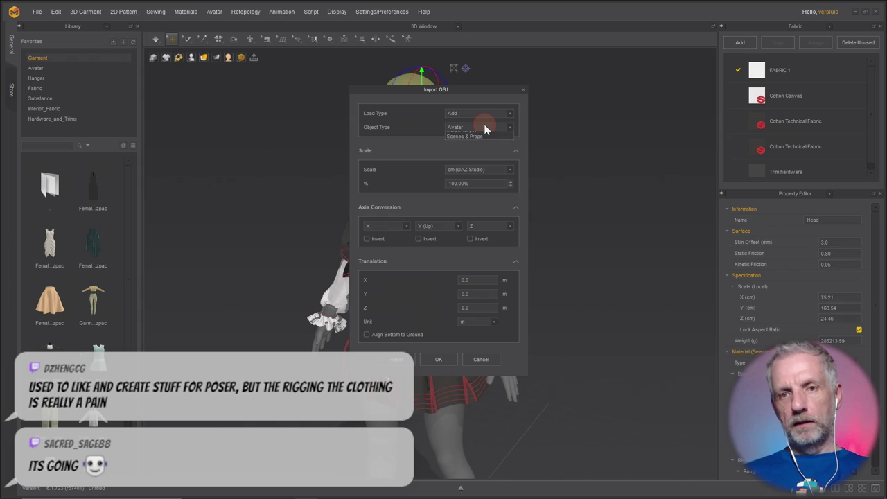
click(483, 126)
click(483, 146)
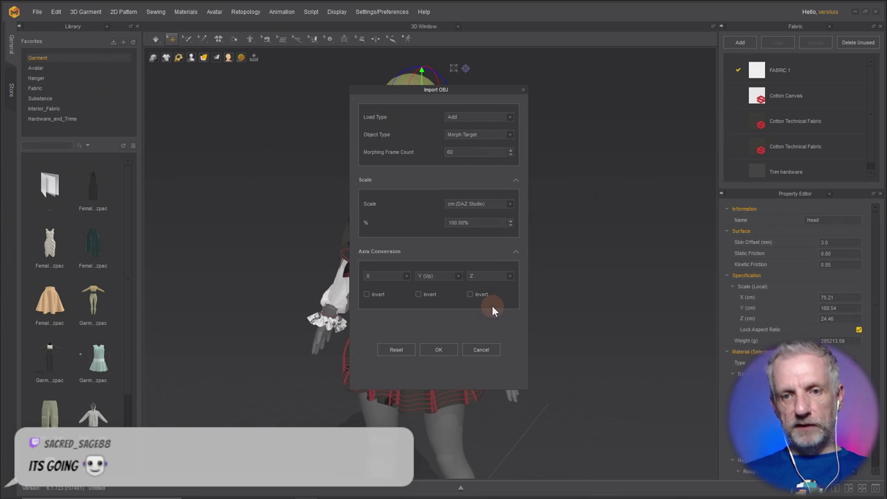
click(438, 350)
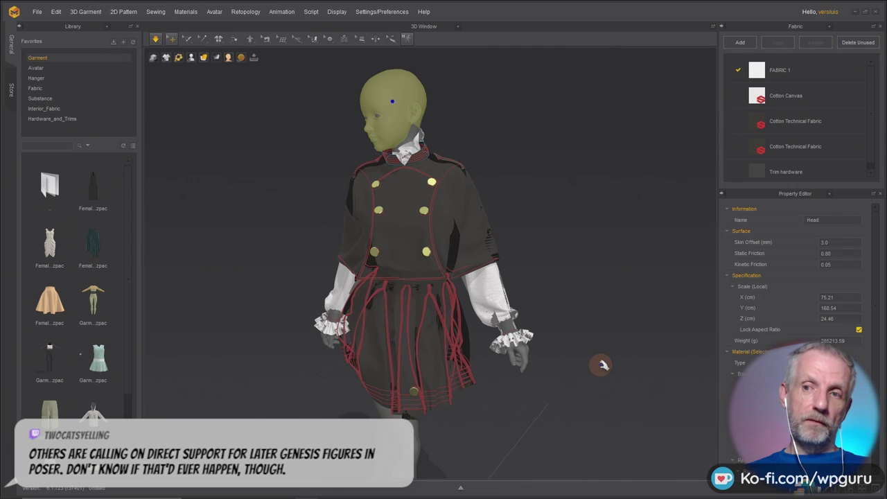
right_drag(594, 372, 613, 365)
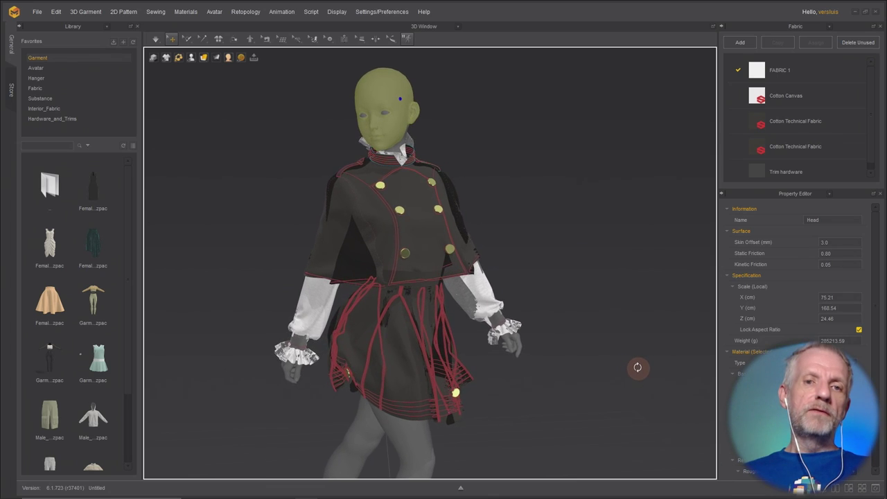
right_drag(638, 368, 616, 368)
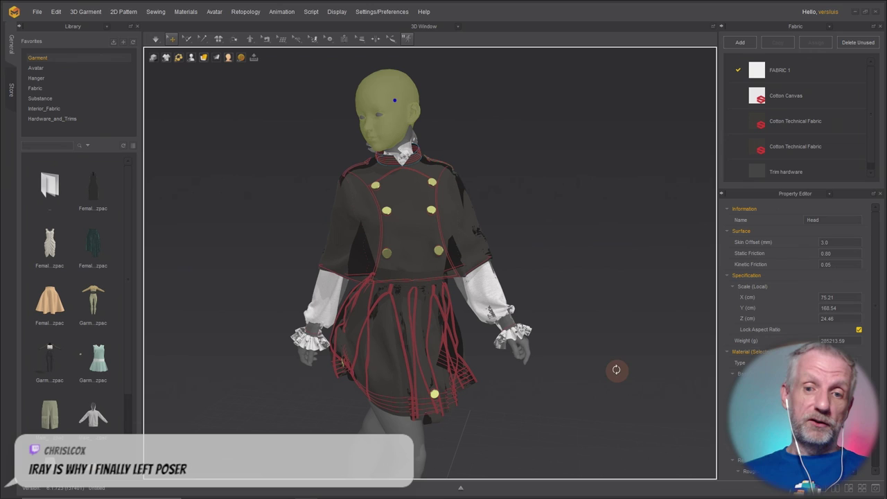
right_drag(616, 369, 633, 334)
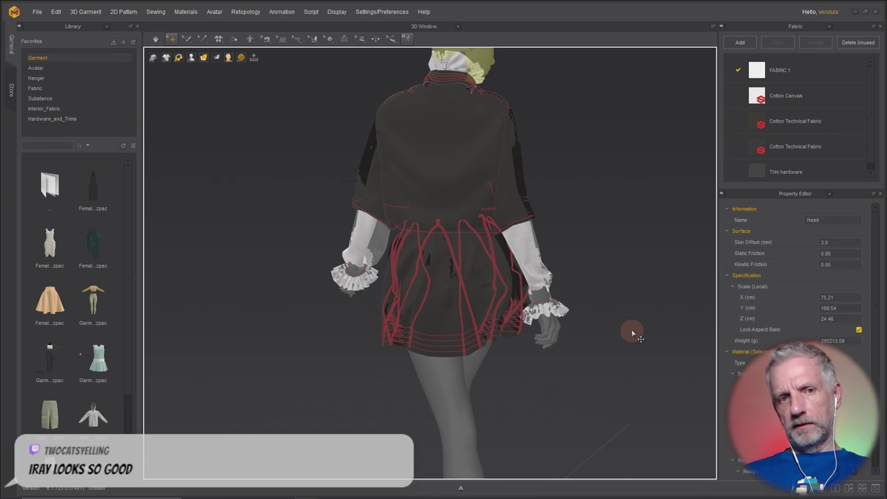
Re-simulate the garment on the new pose and orbit from back to front to check it.
key(space)
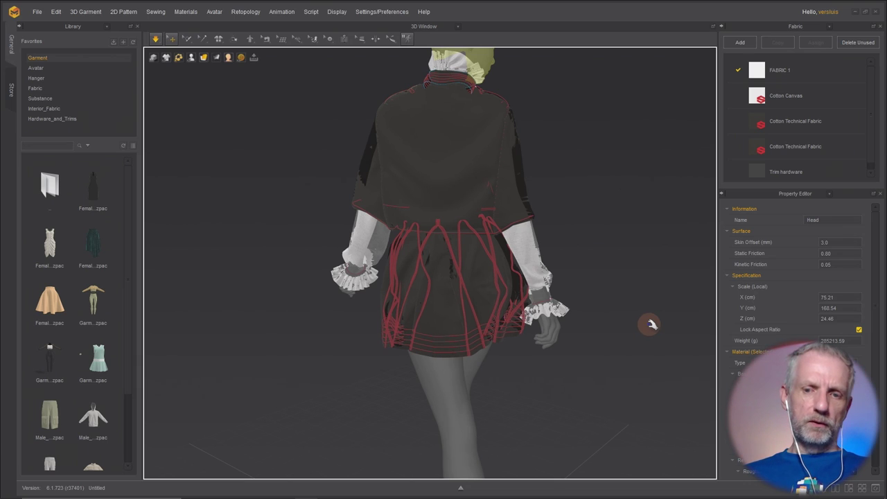
right_drag(574, 333, 512, 320)
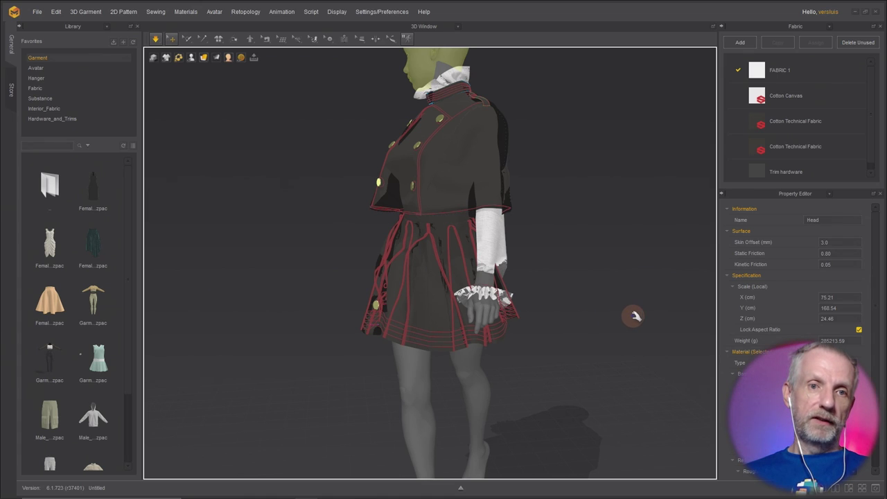
Zoom onto the avatar's face and collar, and re-run the cloth simulation on the posed garment.
right_drag(633, 317, 551, 302)
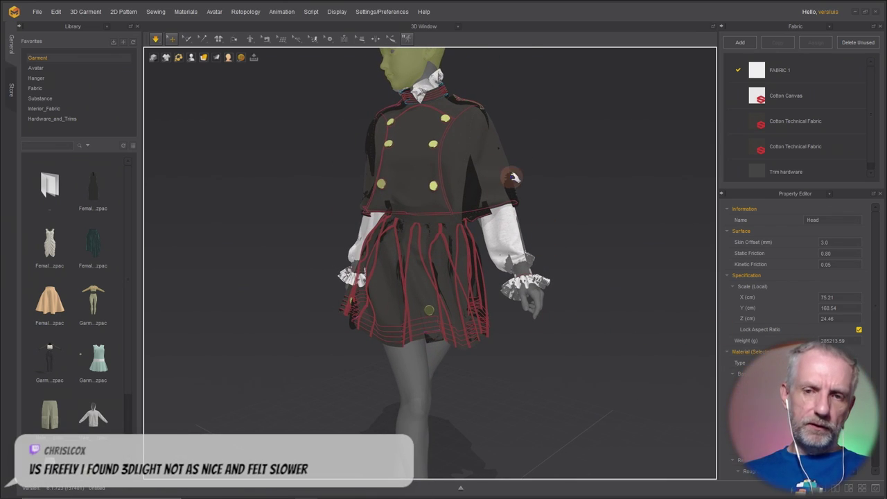
scroll(492, 176, down, 1)
scroll(464, 199, down, 1)
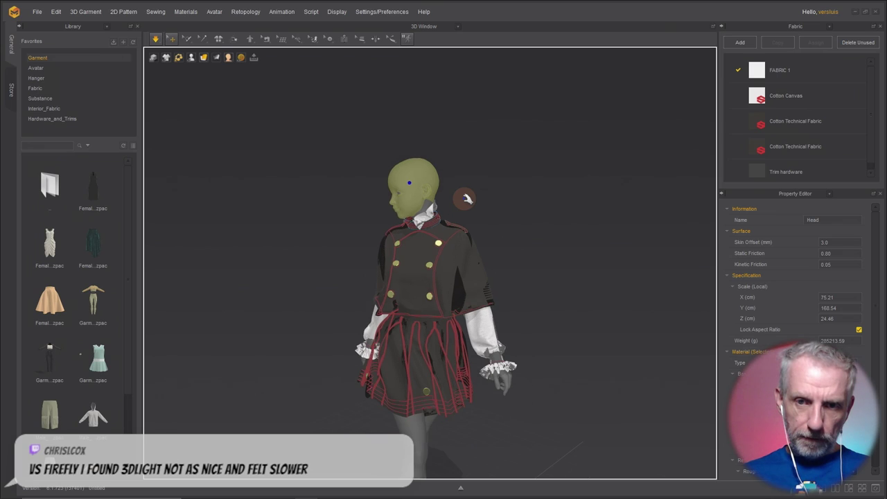
scroll(467, 203, up, 2)
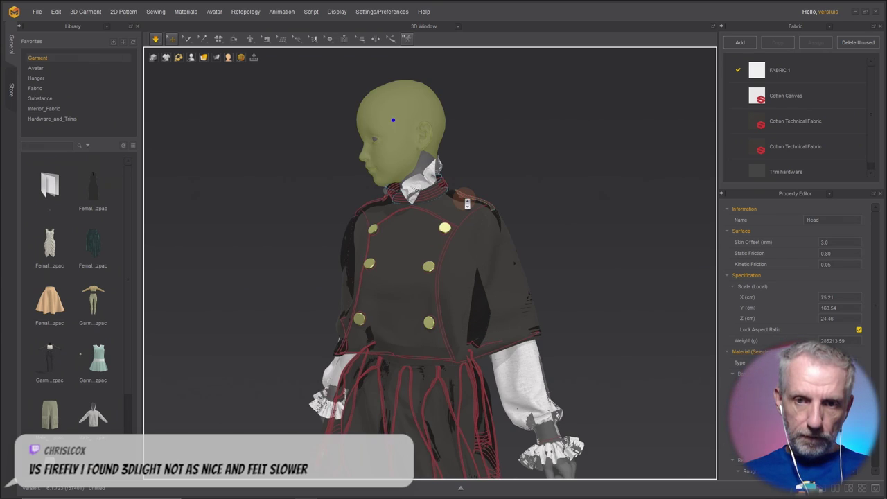
scroll(467, 203, up, 1)
scroll(467, 203, up, 1)
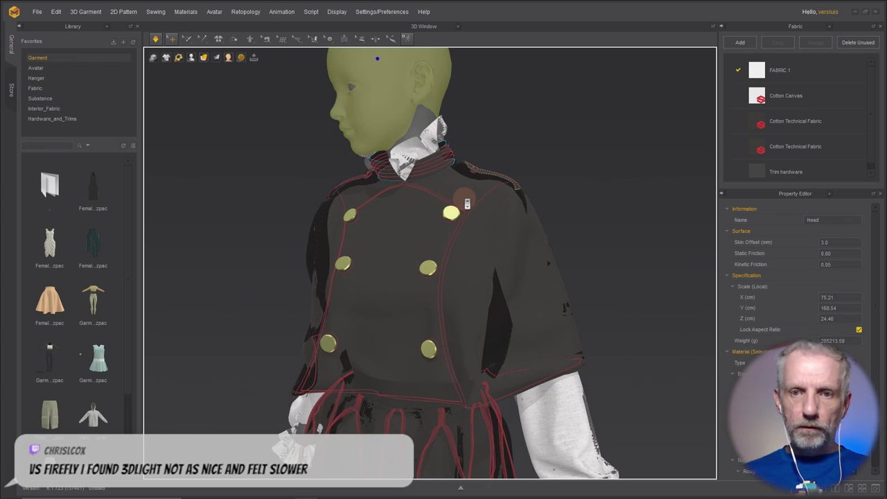
scroll(467, 203, up, 1)
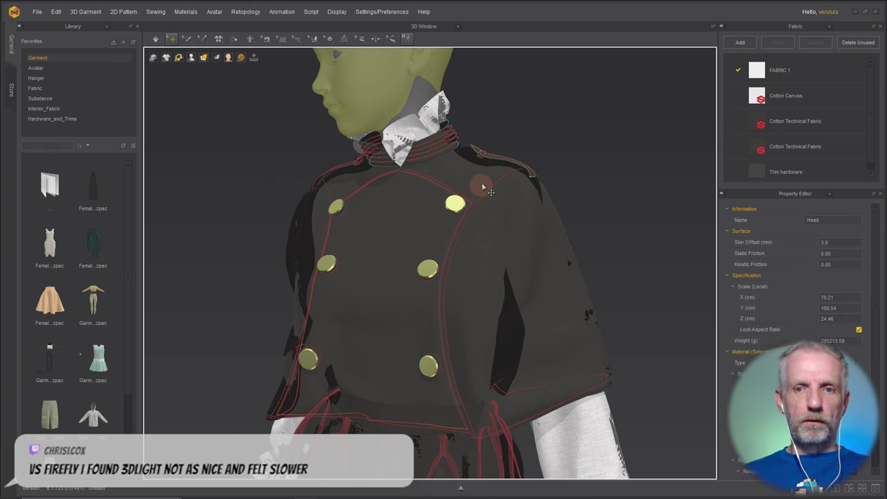
right_drag(483, 187, 350, 64)
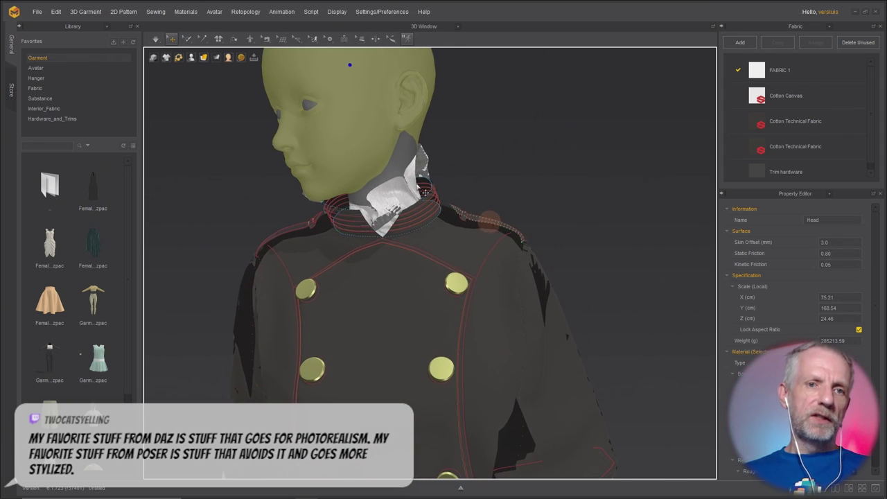
key(space)
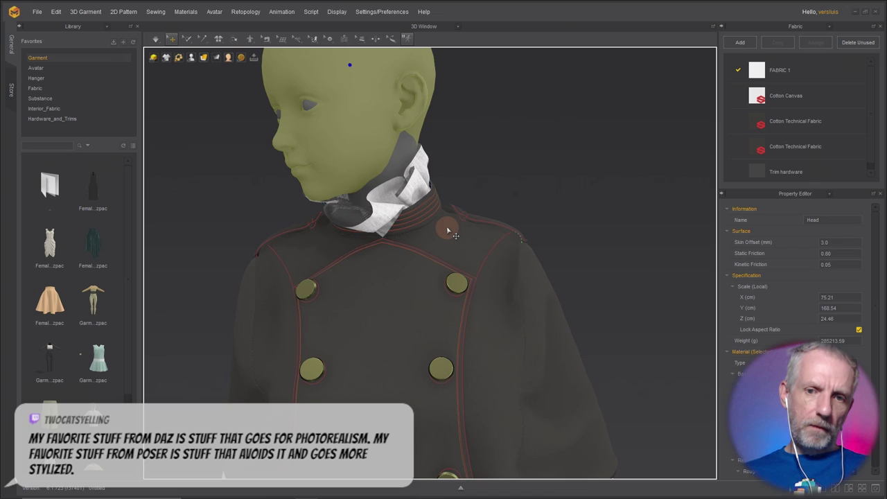
right_drag(447, 231, 539, 233)
middle_drag(538, 233, 537, 196)
right_drag(536, 196, 578, 203)
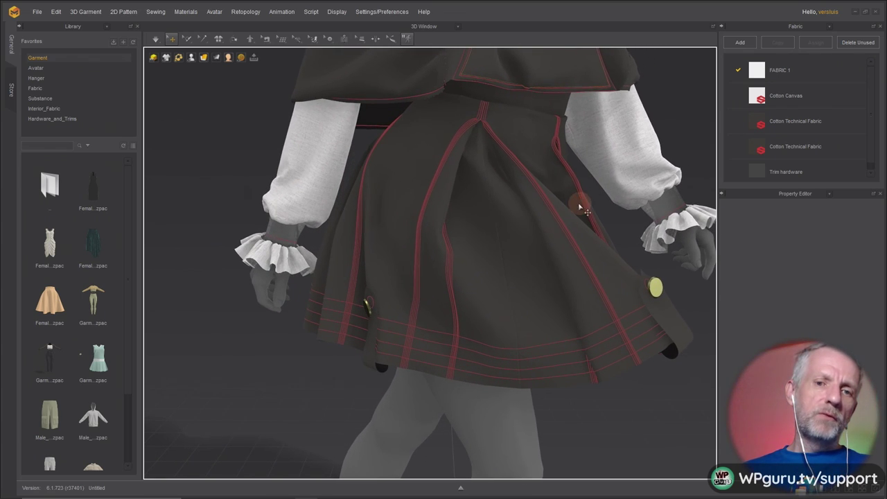
middle_drag(578, 202, 562, 222)
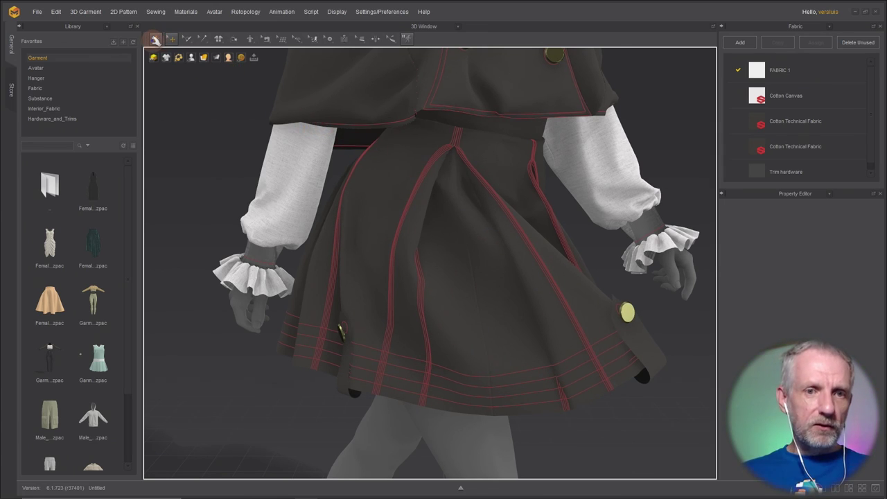
Begin saving the project under a new name with Save As > Project.
click(155, 40)
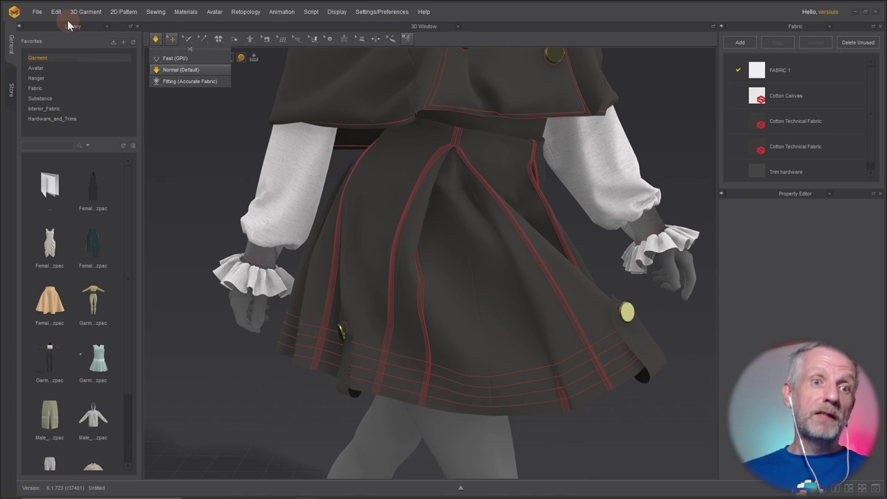
click(166, 33)
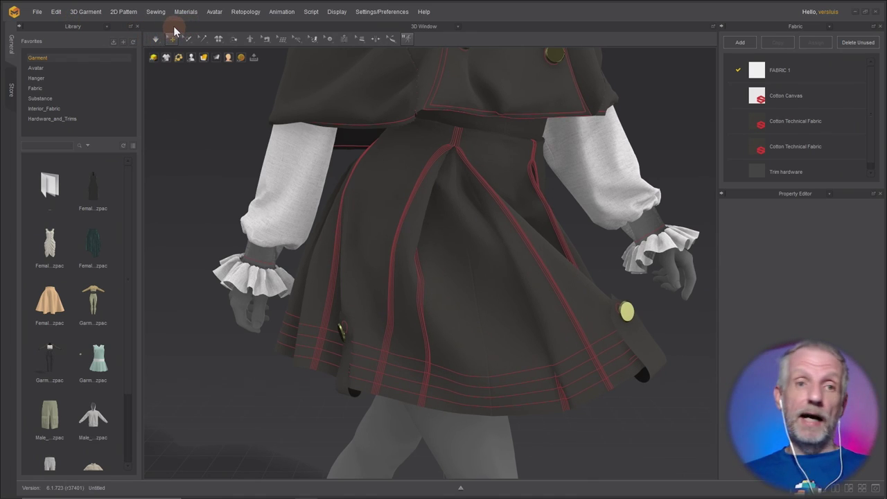
click(37, 12)
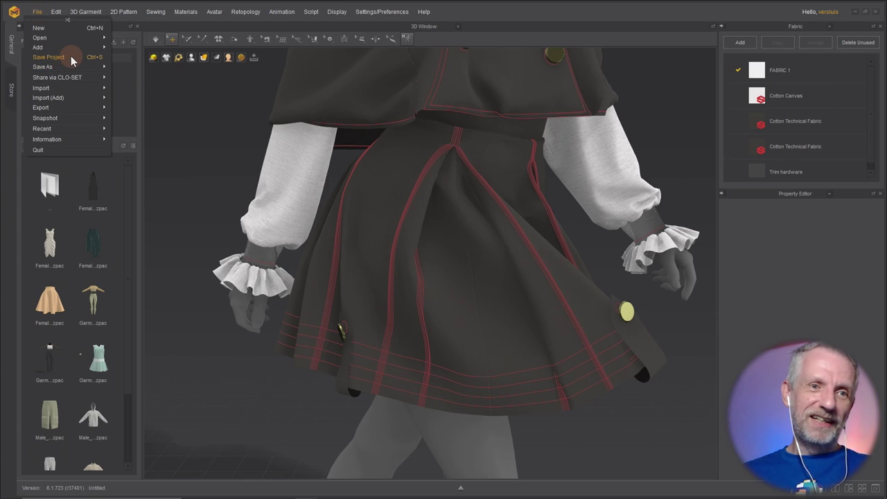
click(71, 57)
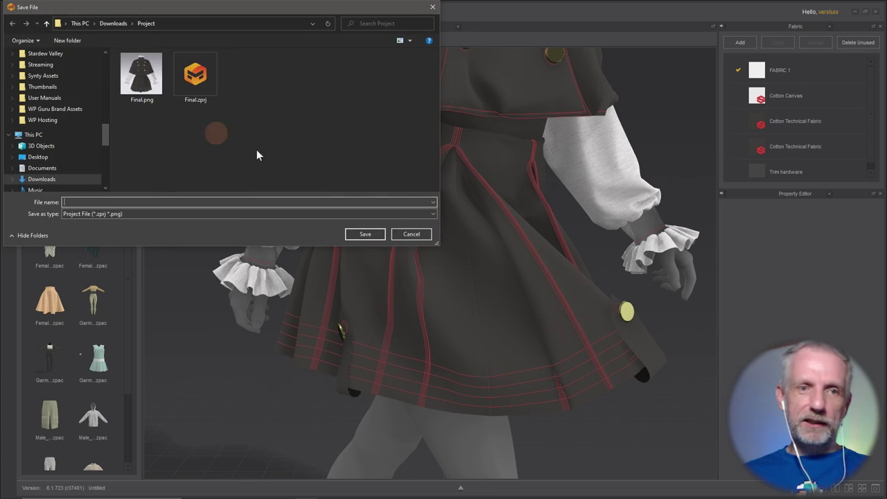
click(411, 234)
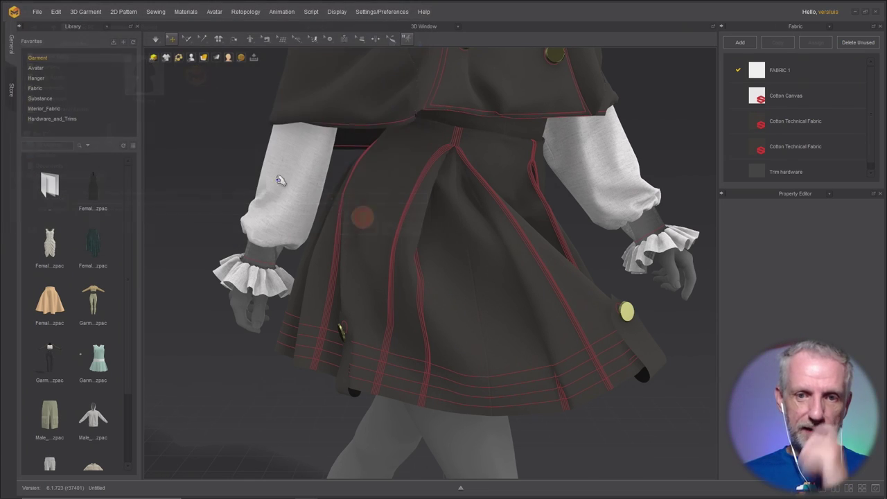
click(39, 12)
mouse_move(74, 69)
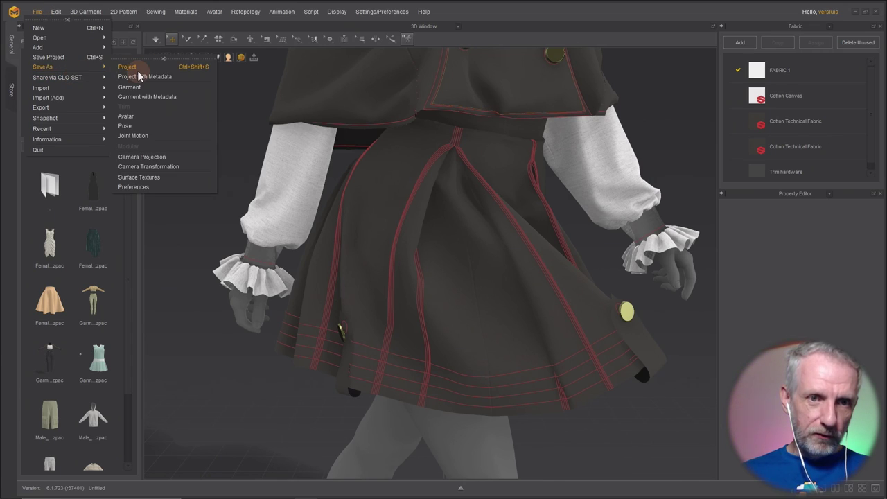
click(137, 71)
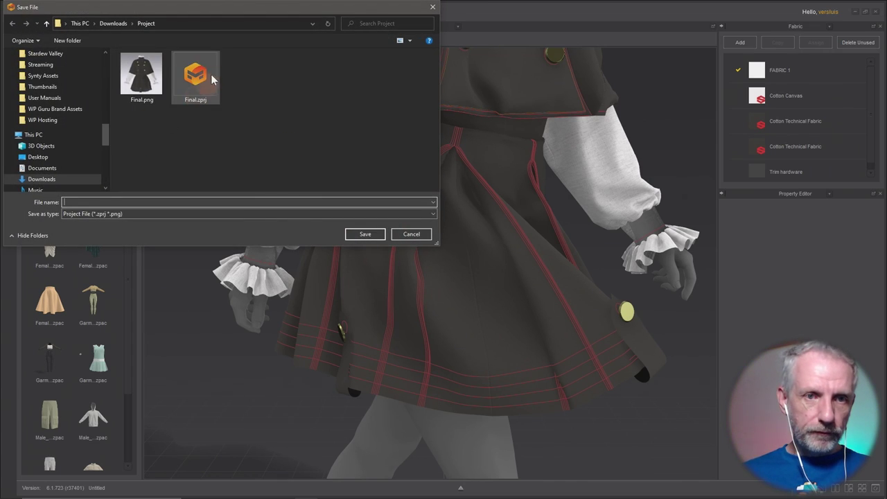
Set the save location to Dropbox > ! DAZ Projects > Works August 22 > MD Projects.
click(229, 23)
text(https://www.artstation.com/a/18638760)
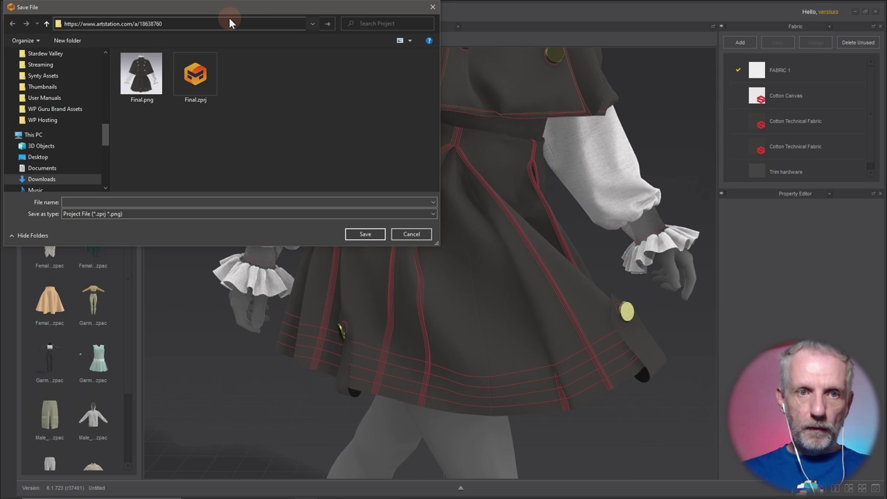
drag(104, 133, 107, 66)
scroll(85, 109, down, 1)
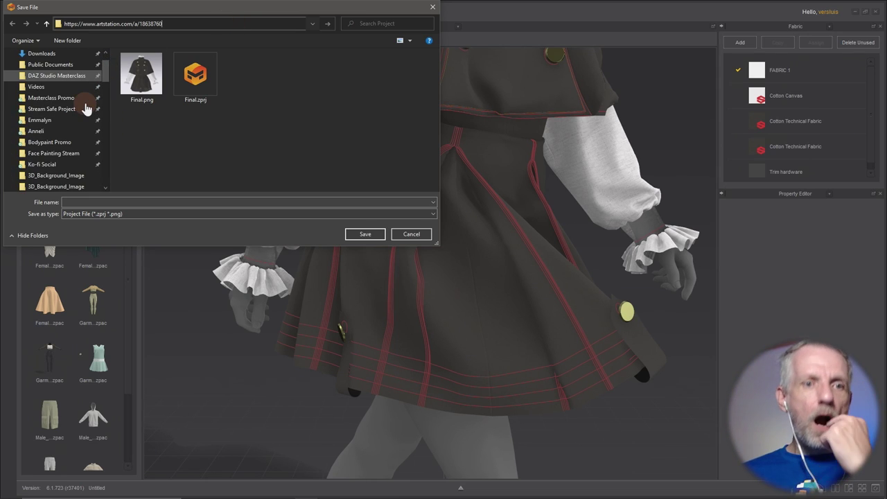
scroll(85, 109, down, 2)
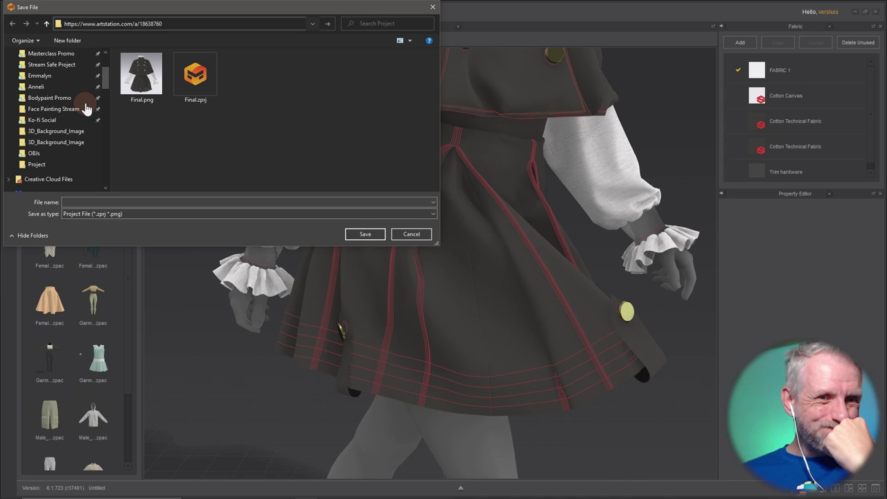
scroll(86, 109, up, 2)
scroll(86, 109, down, 4)
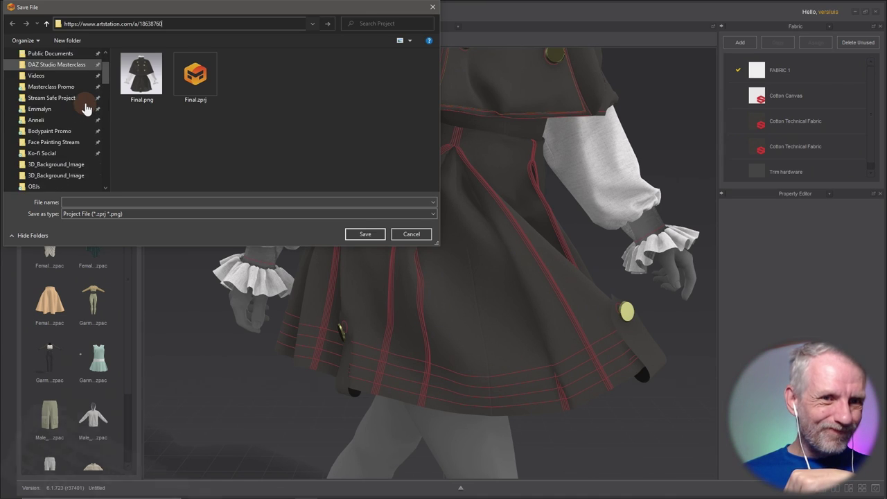
scroll(86, 109, down, 1)
click(64, 96)
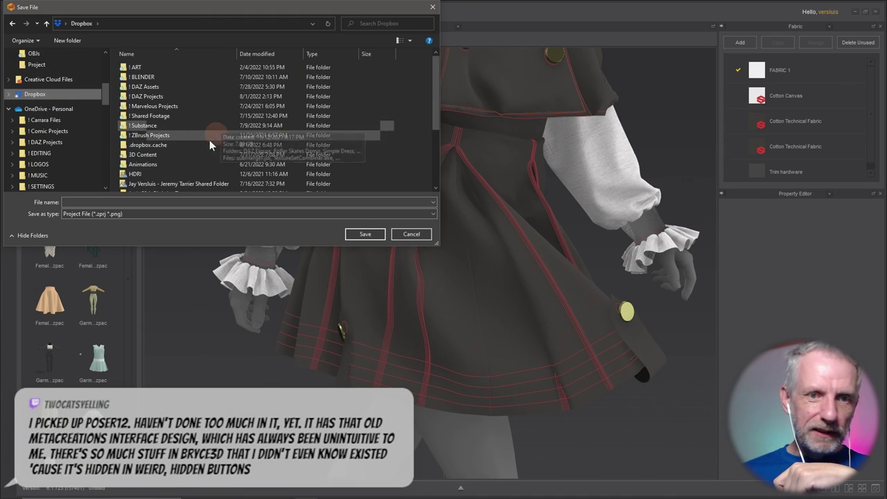
double_click(179, 97)
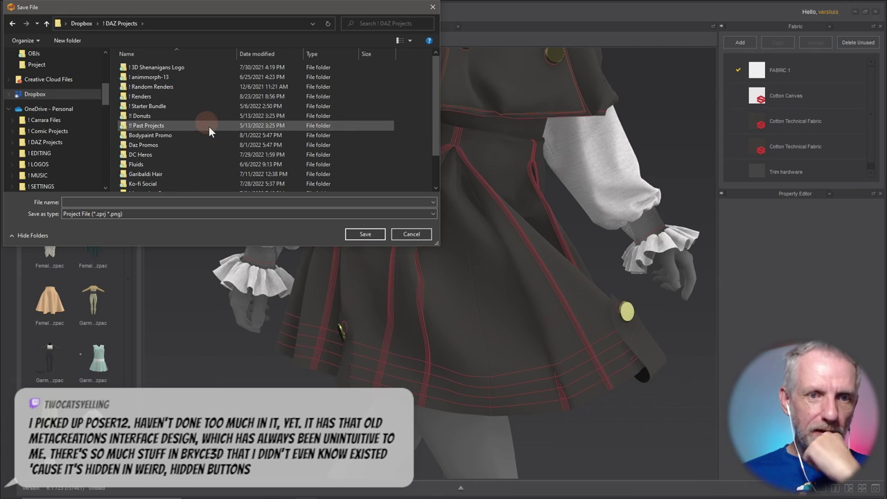
scroll(210, 128, down, 3)
double_click(176, 187)
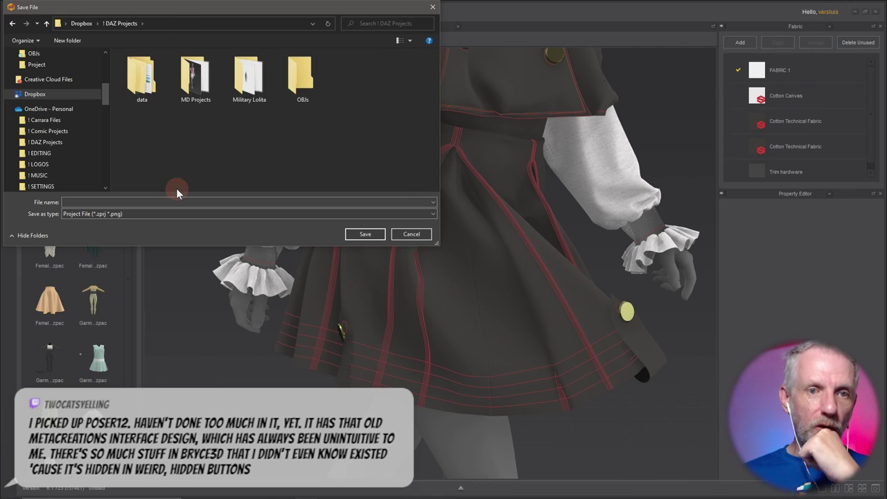
click(240, 26)
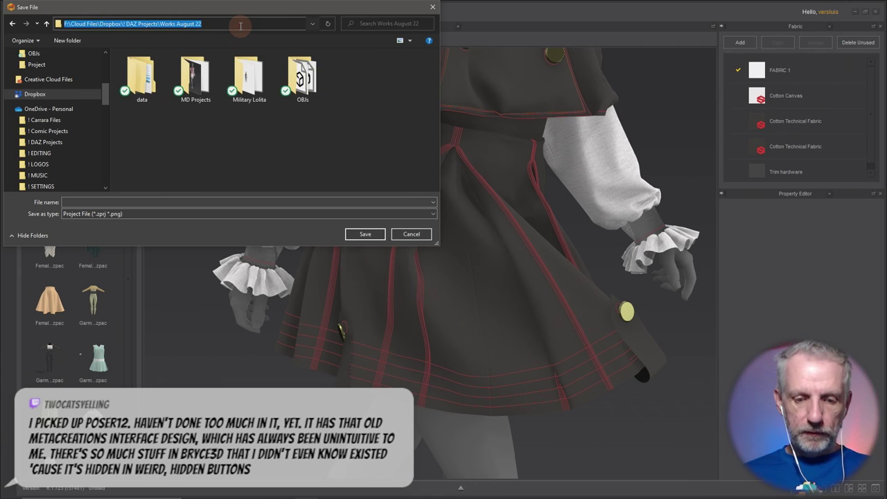
double_click(206, 87)
Name the project 'Military Lolita G8 Custom' and save it.
click(223, 202)
text(Mi)
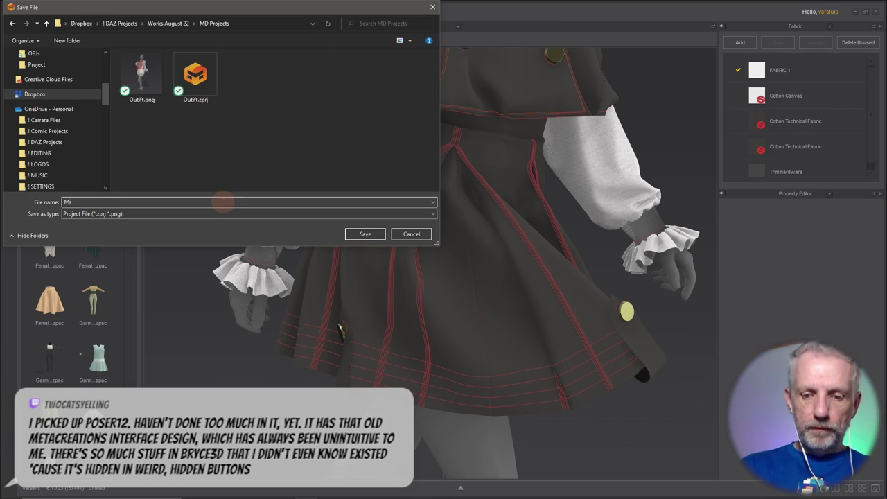
text(litary Lolita G8 Custom)
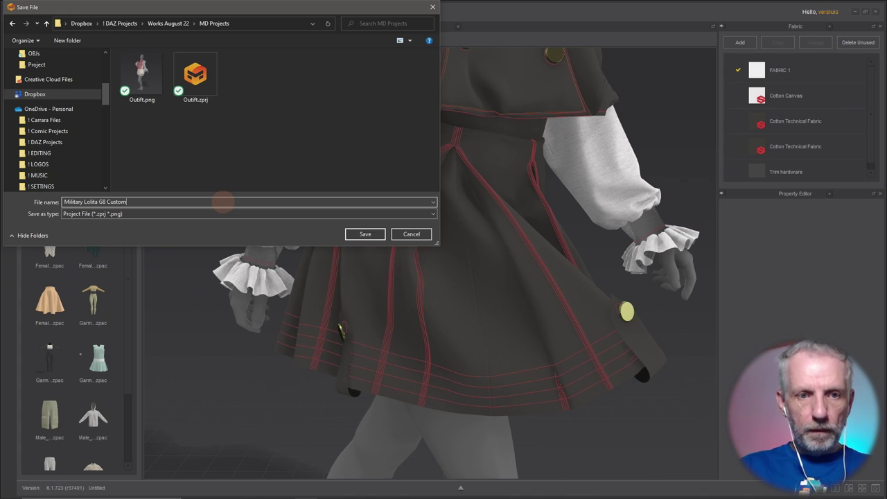
key(Return)
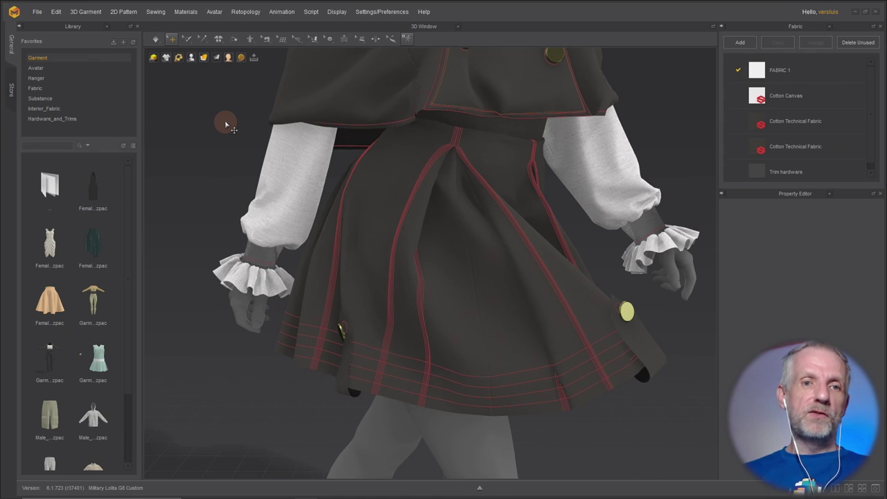
Keep the simulation in Fast (GPU) mode and show its Simulation Properties.
click(155, 40)
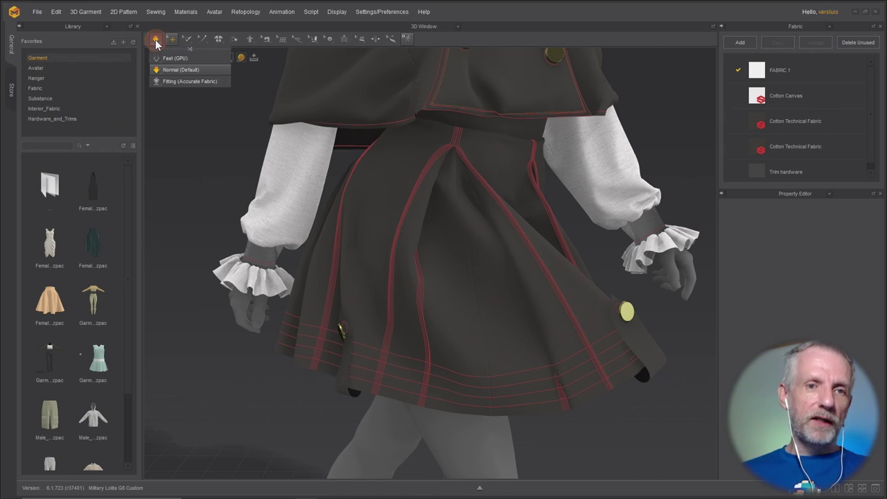
mouse_move(166, 57)
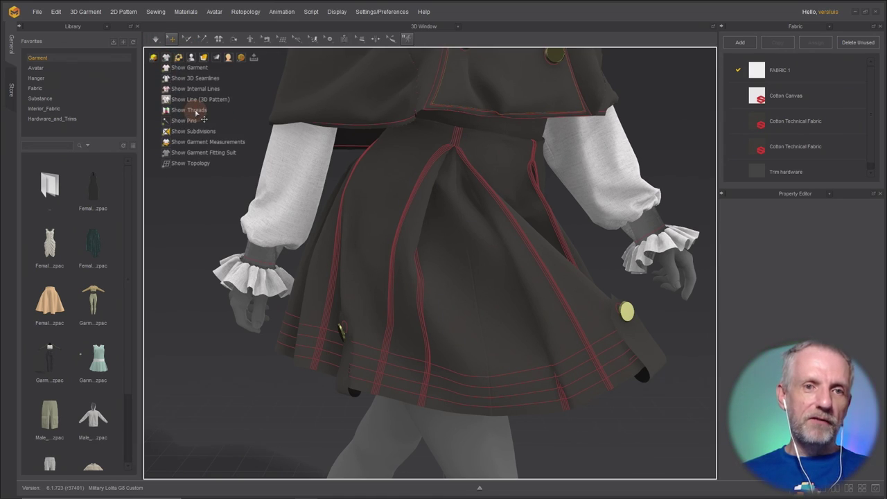
click(156, 39)
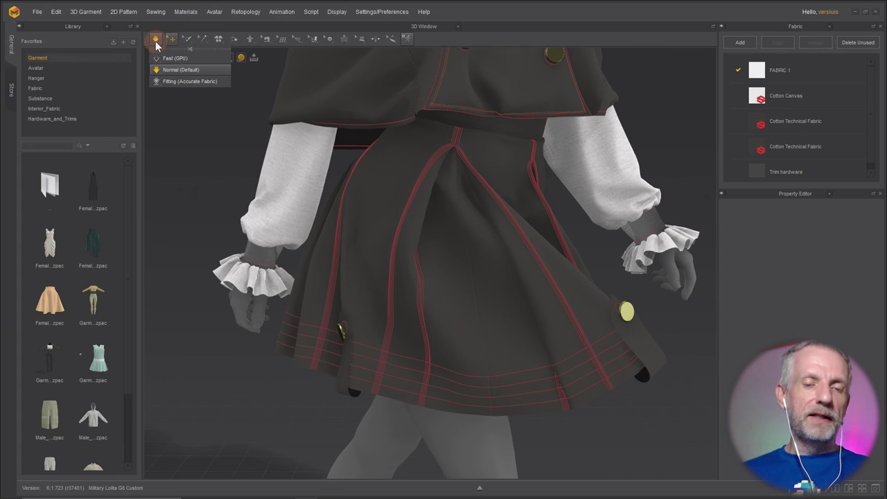
click(180, 103)
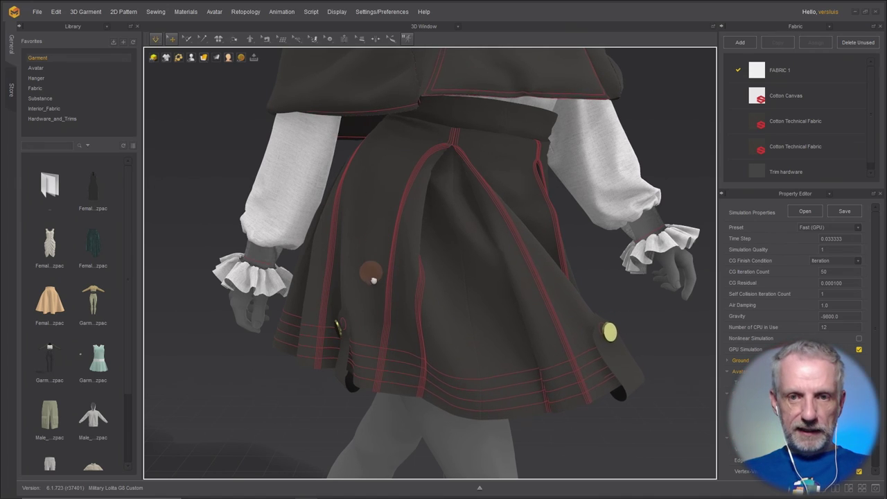
Bring the vest into view and select the sleeve pattern piece.
right_drag(372, 279, 352, 323)
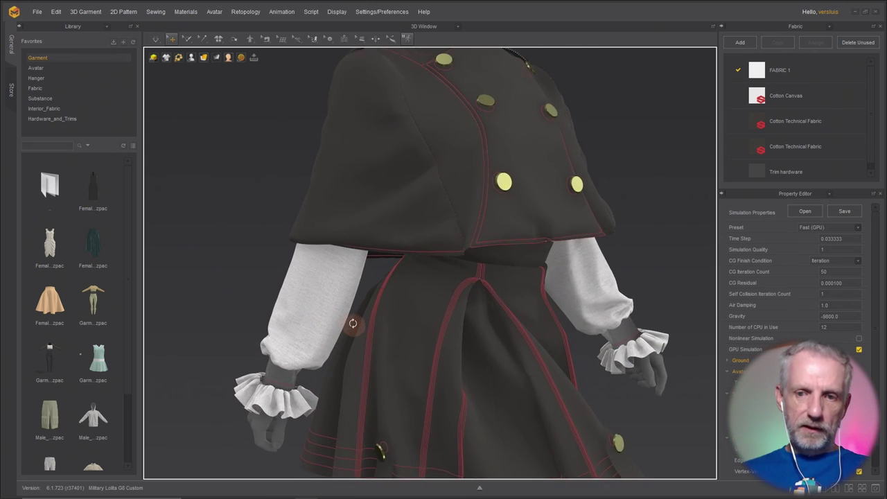
middle_drag(354, 322, 395, 366)
right_drag(393, 362, 399, 252)
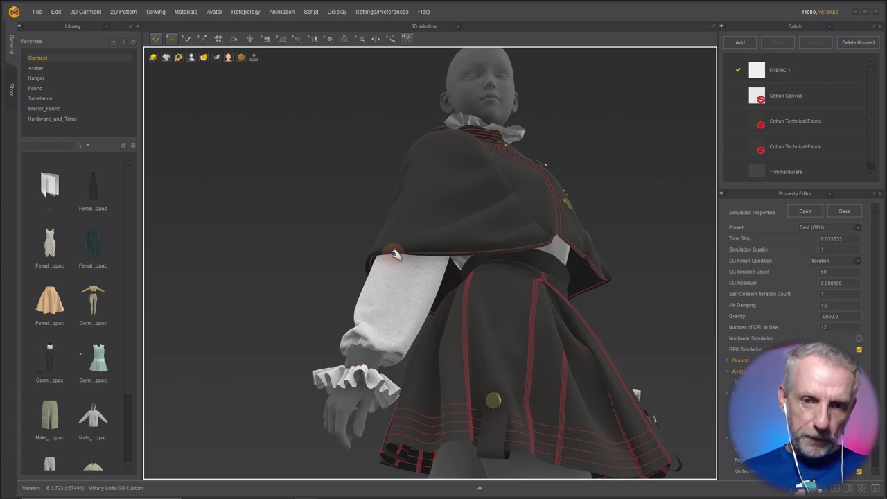
click(358, 265)
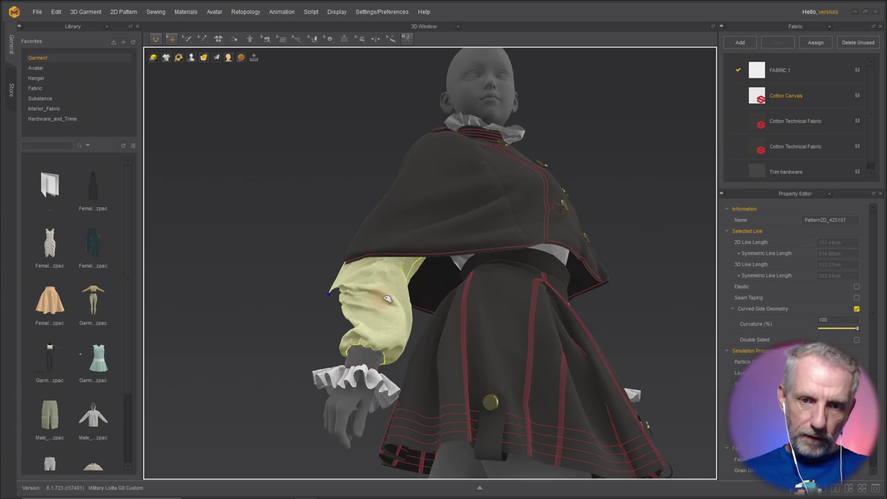
Select the cape's shoulder piece over the sleeve and orbit around to inspect it.
right_drag(416, 295, 478, 293)
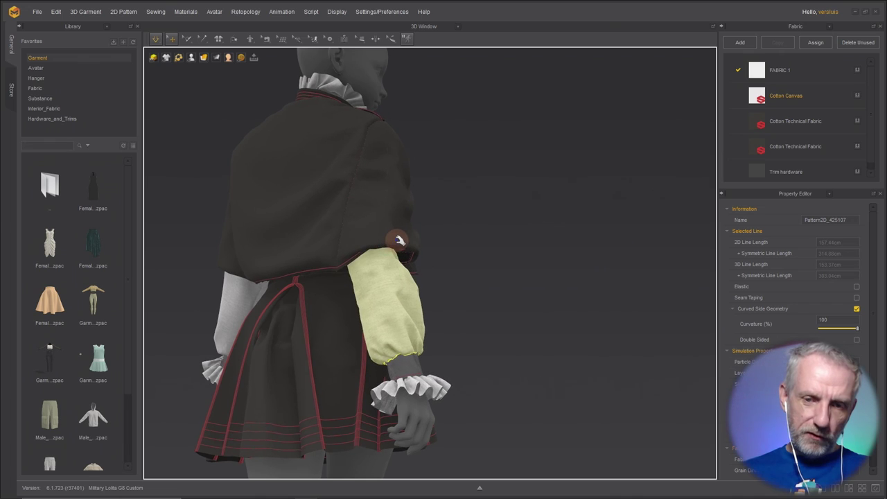
scroll(399, 240, up, 5)
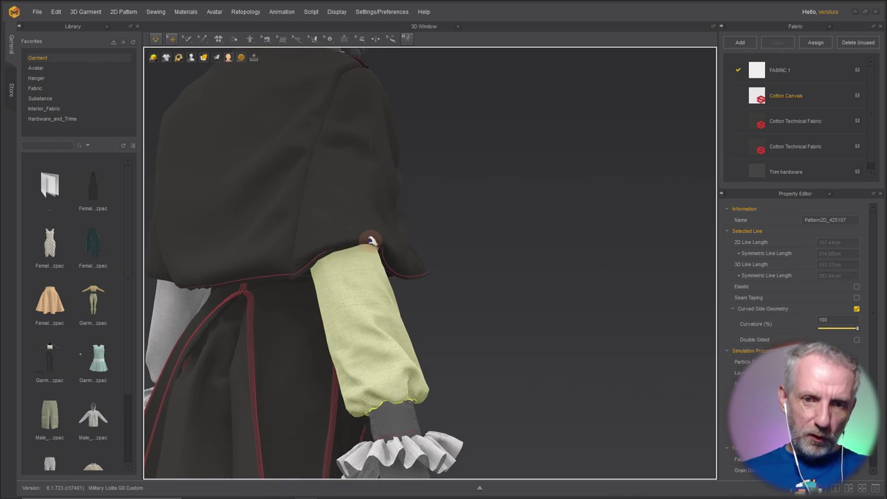
click(408, 257)
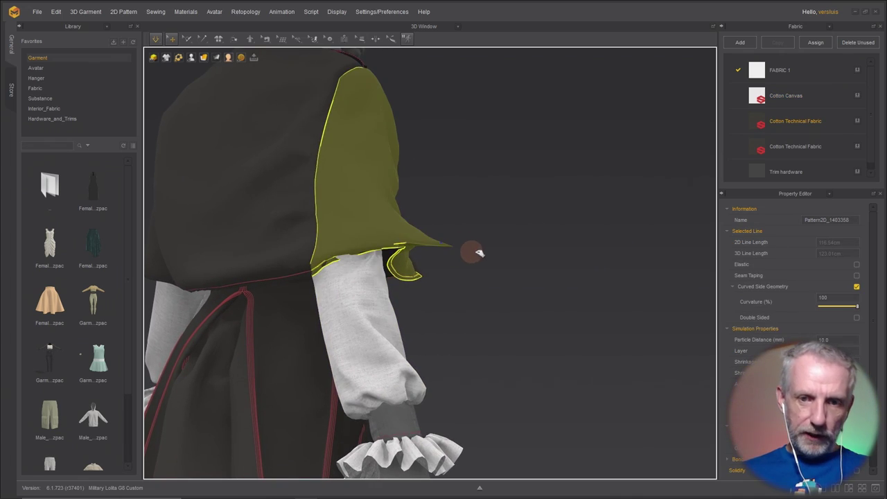
right_drag(478, 253, 307, 307)
scroll(305, 306, up, 2)
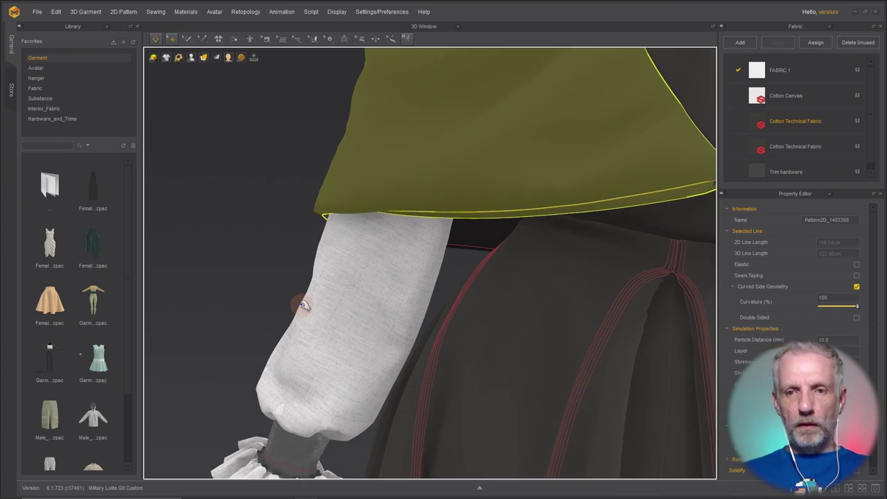
scroll(305, 307, down, 6)
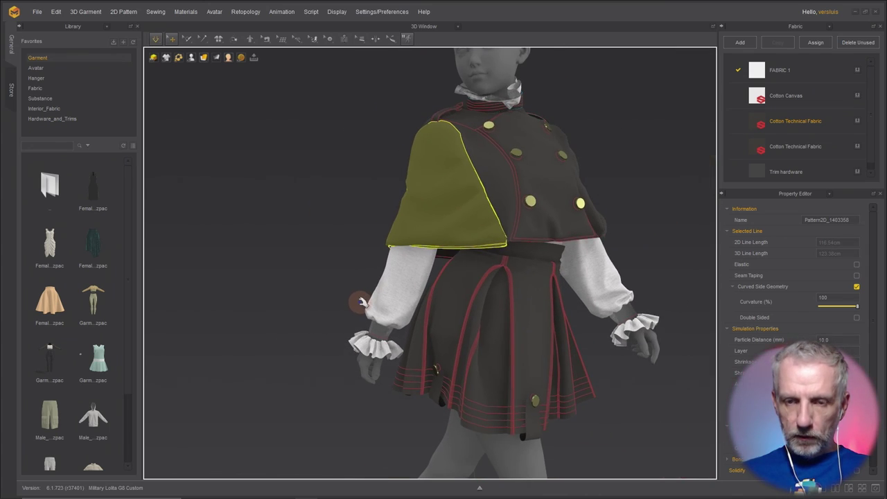
Tug the back cape piece's lower edge outward during simulation to re-drape it over the sleeve.
right_drag(337, 299, 271, 303)
middle_drag(271, 303, 351, 276)
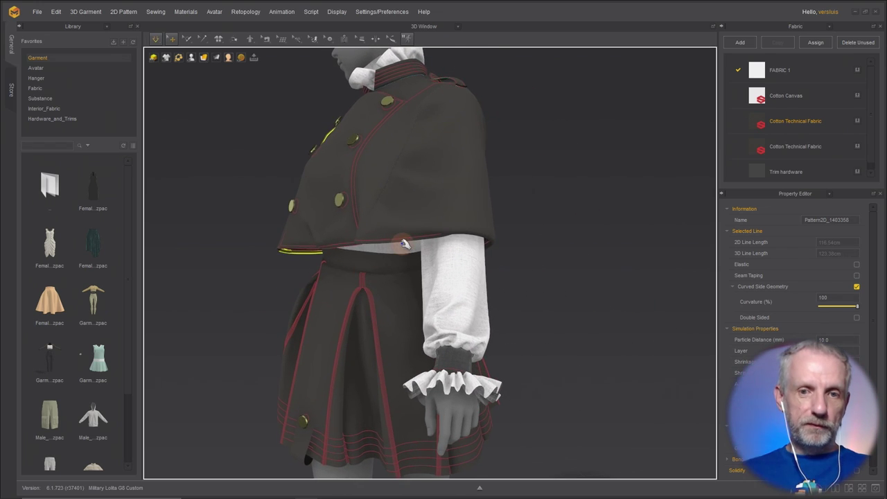
scroll(430, 238, up, 2)
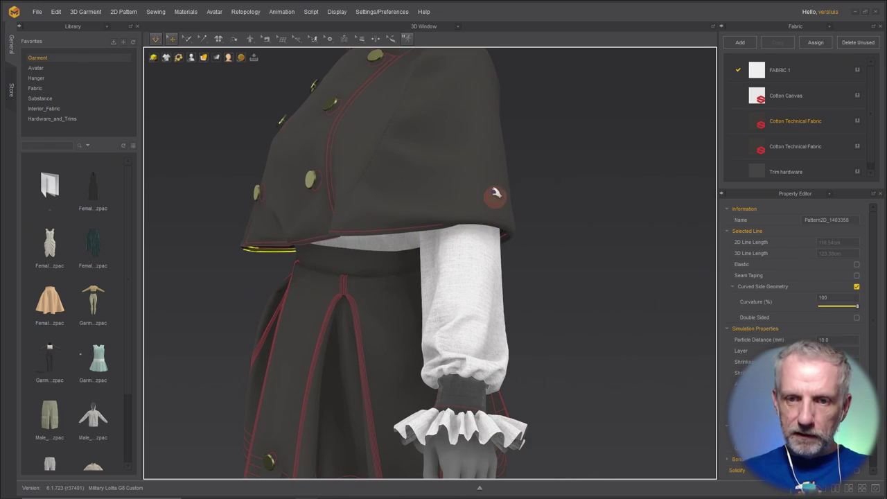
drag(495, 194, 517, 189)
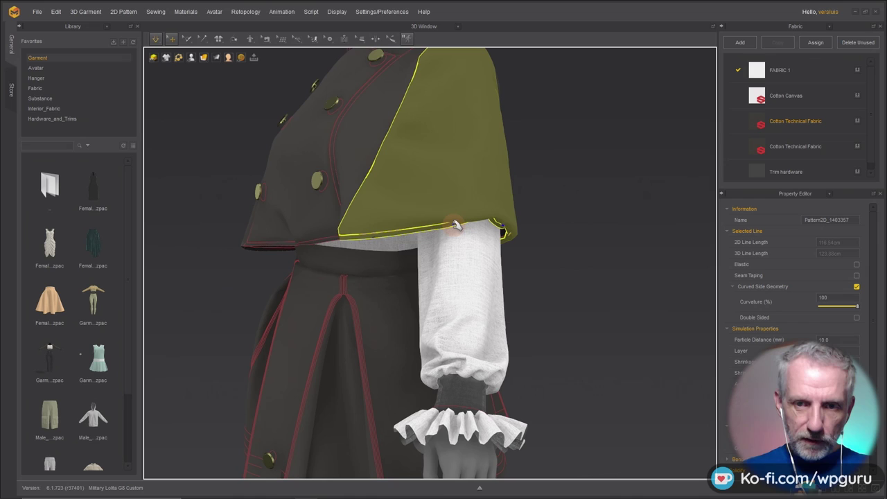
drag(506, 234, 630, 323)
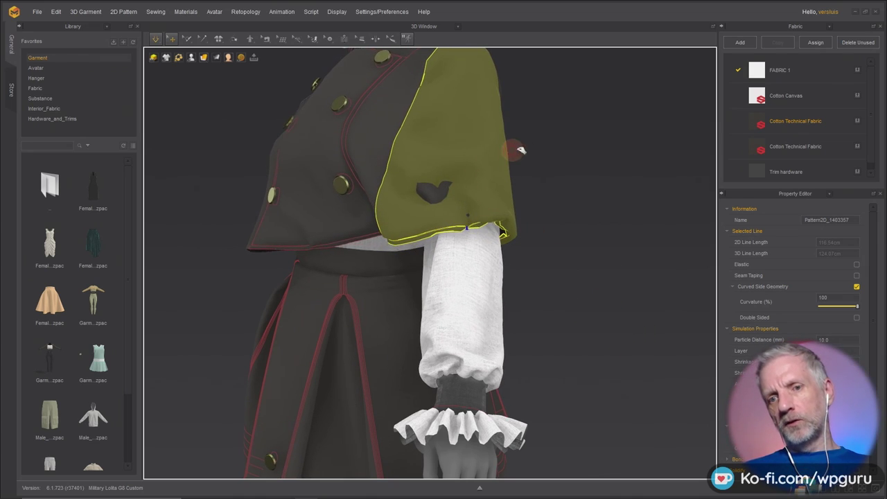
drag(519, 150, 554, 149)
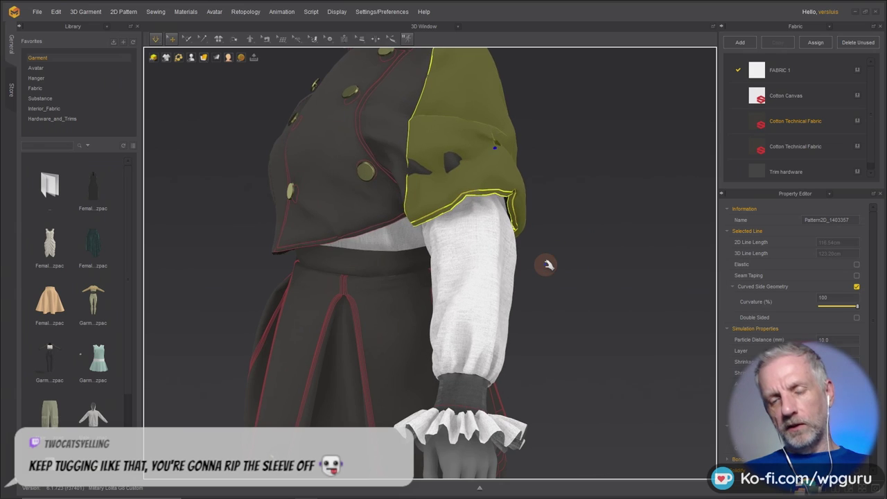
Turn the view to the jacket front to check the cape hanging over the white sleeve.
right_drag(564, 277, 500, 300)
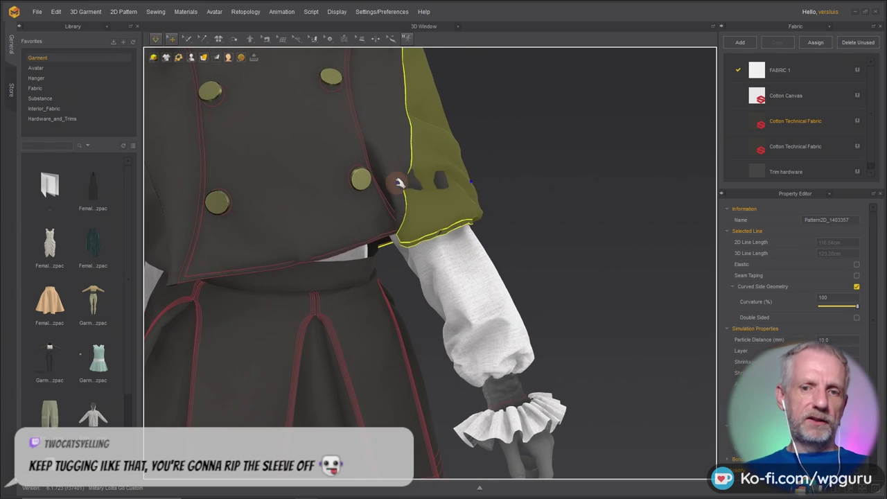
right_drag(400, 183, 568, 152)
scroll(569, 153, up, 5)
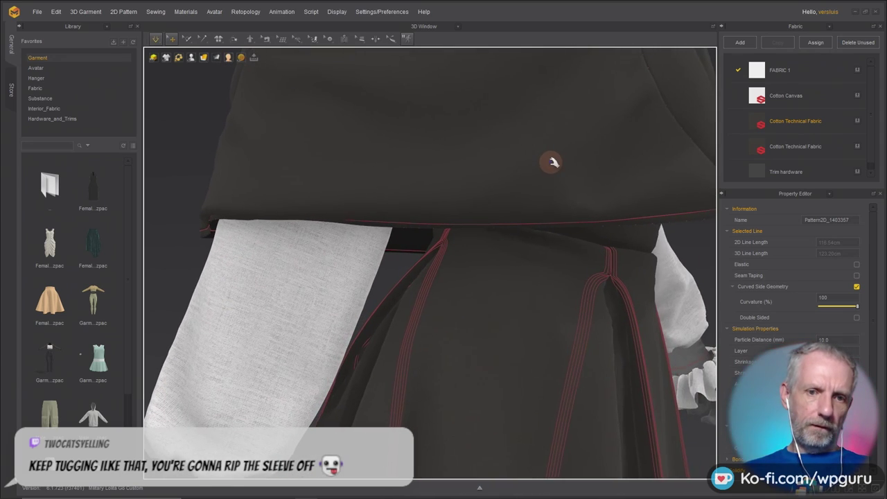
scroll(555, 201, down, 5)
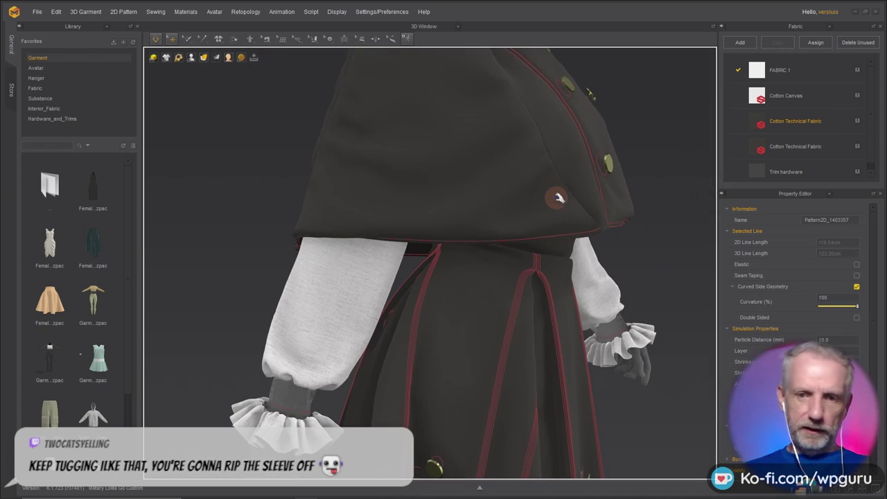
scroll(559, 202, down, 4)
right_drag(559, 202, 469, 204)
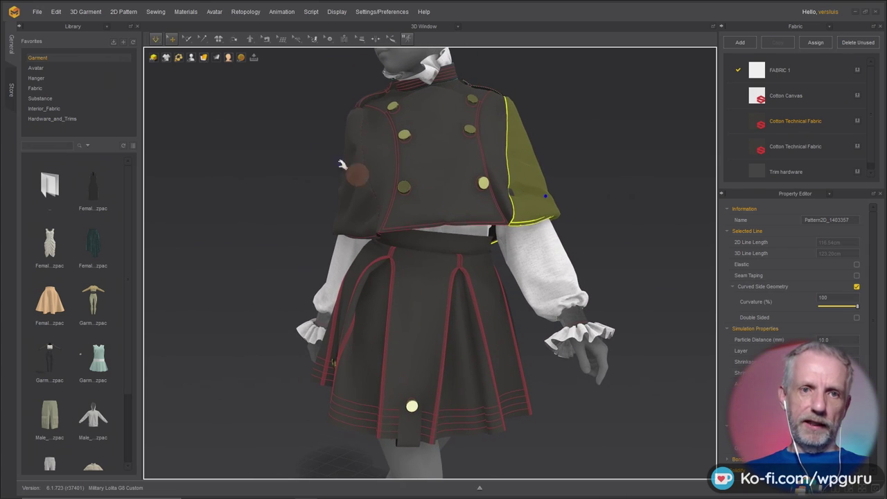
Try Normal and Fitting (Accurate Fabric) modes, then simulate in Normal (Default) mode.
click(155, 43)
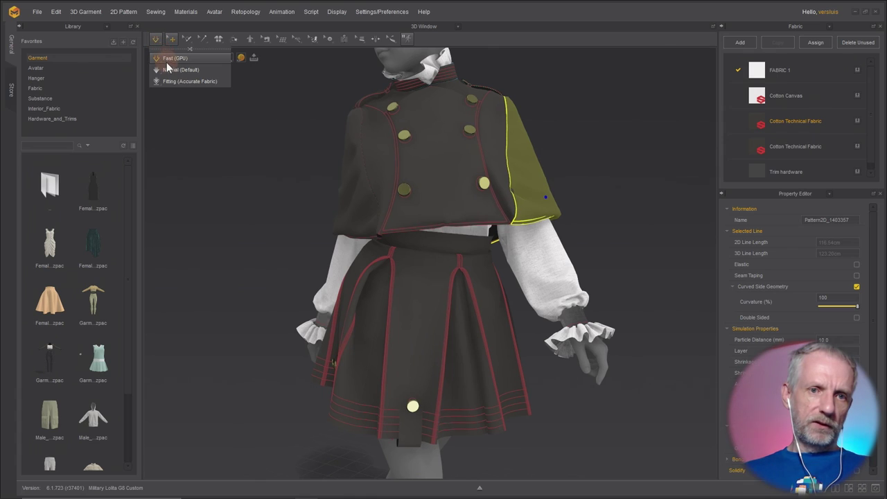
click(167, 71)
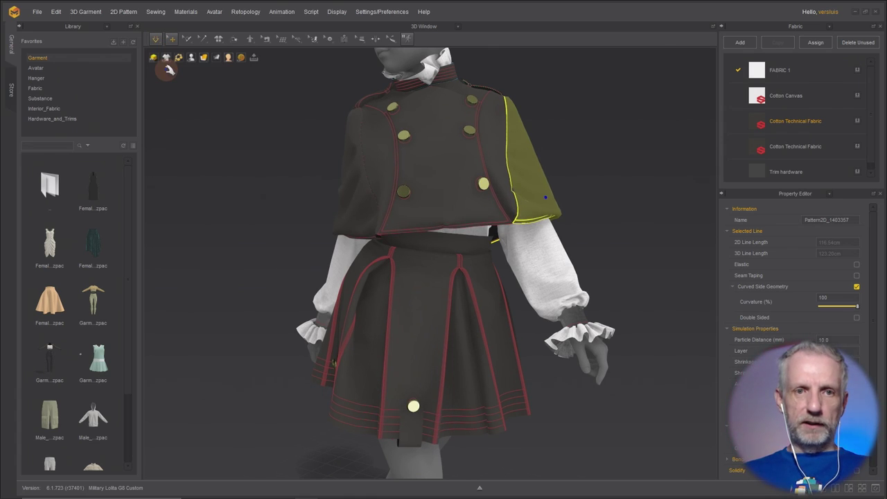
click(158, 45)
click(175, 84)
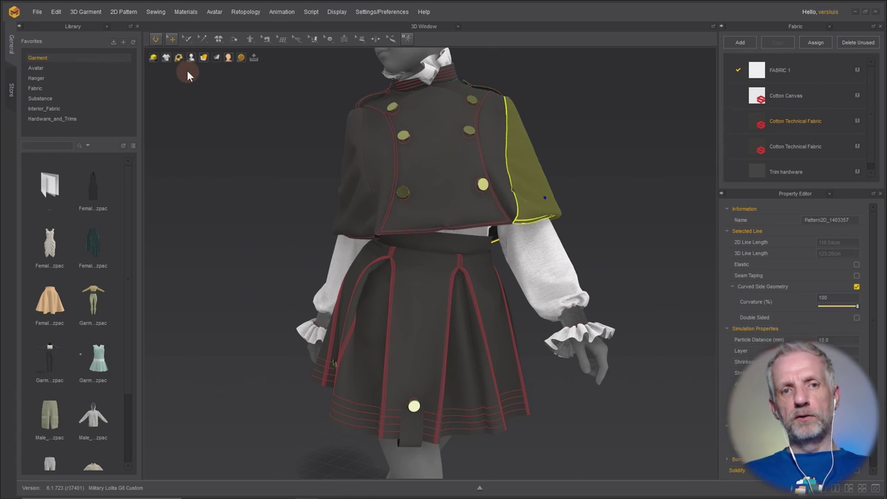
click(160, 45)
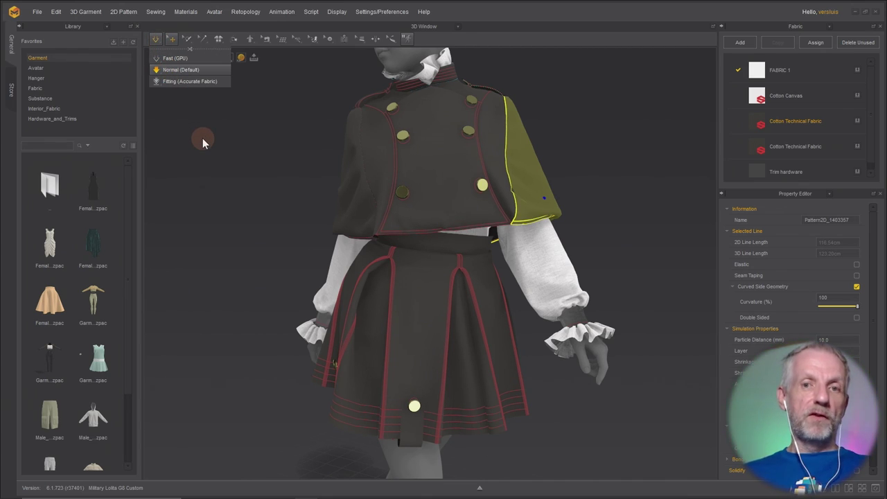
key(space)
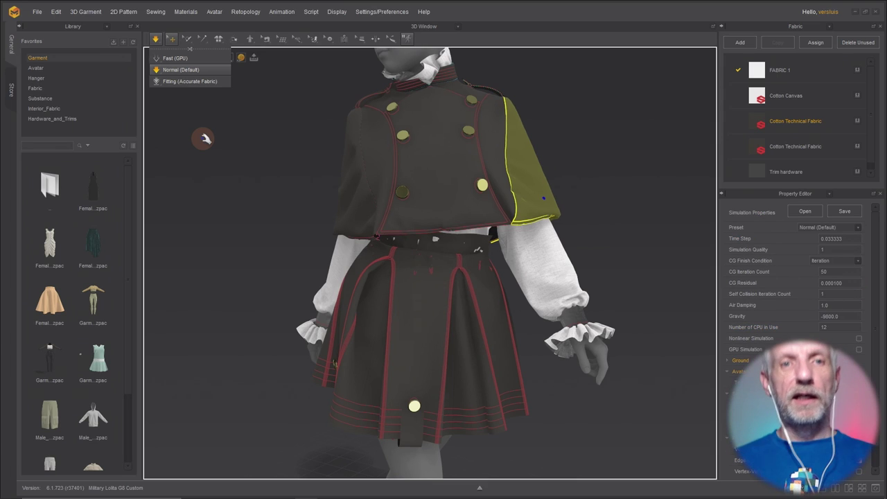
click(205, 138)
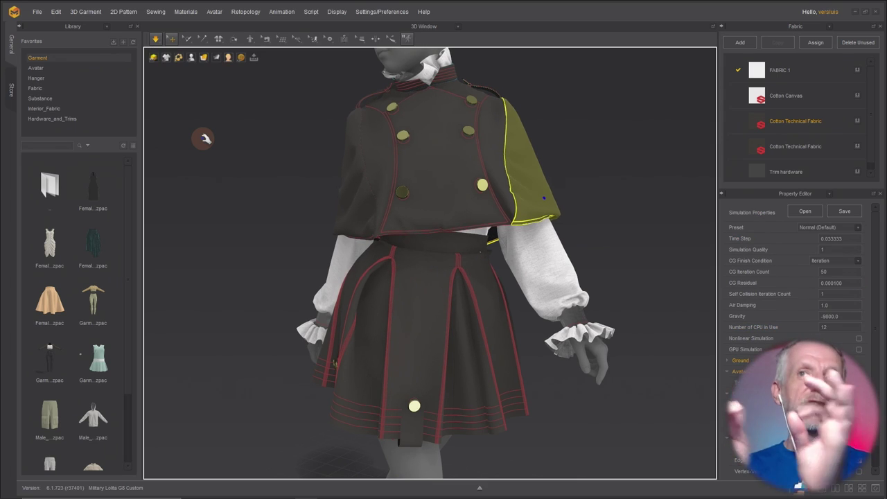
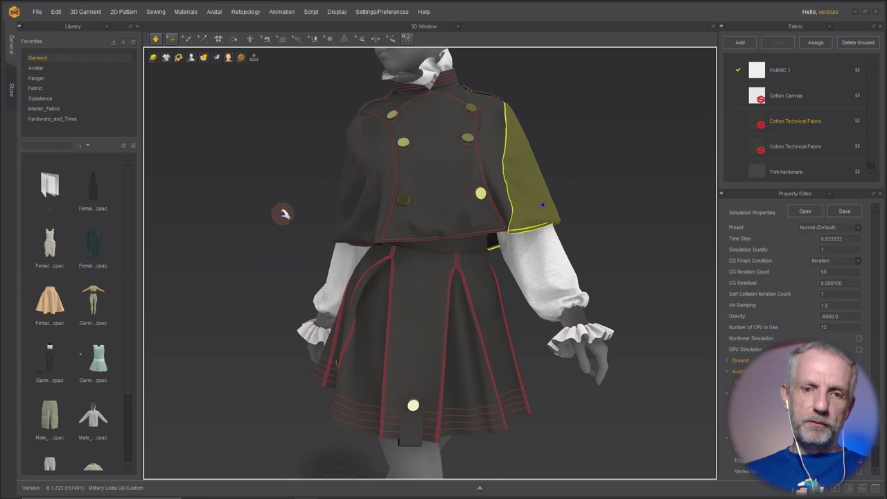
Settle the outfit with a brief simulation run, then switch to the ArtStation product page.
right_drag(311, 211, 229, 206)
key(space)
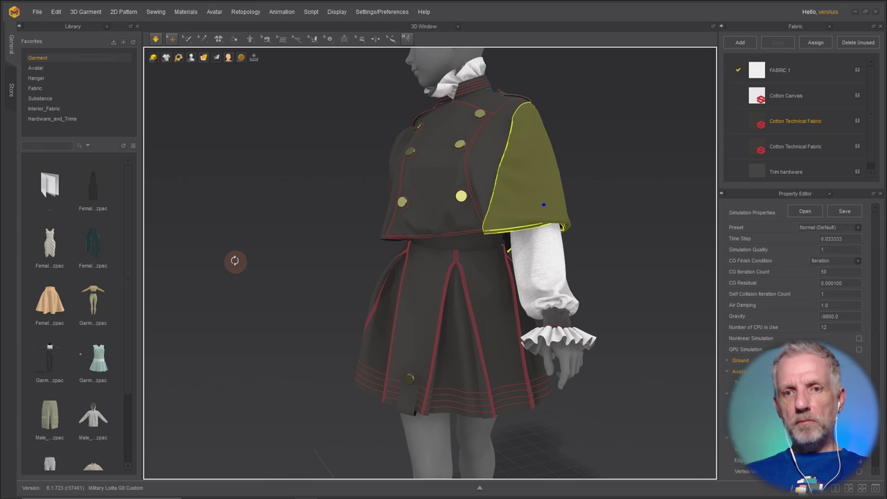
right_drag(235, 259, 275, 243)
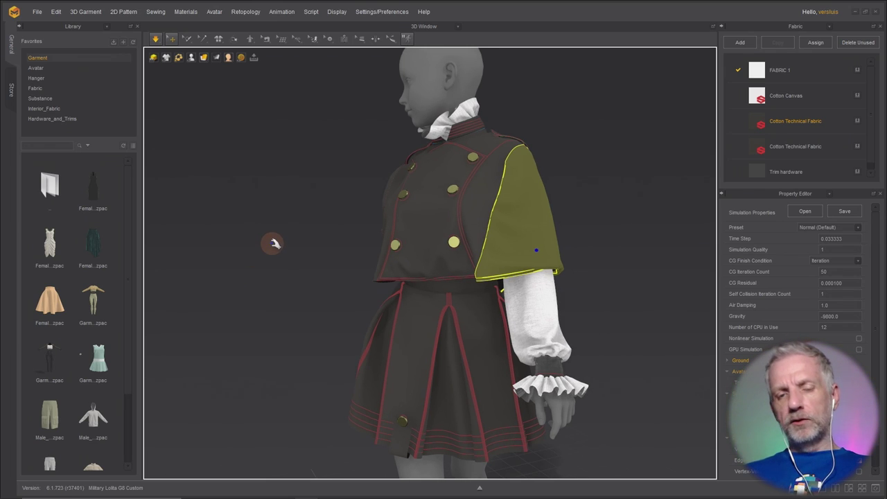
key(alt+Tab)
key(alt+Tab)
key(alt+Tab)
key(alt+Tab)
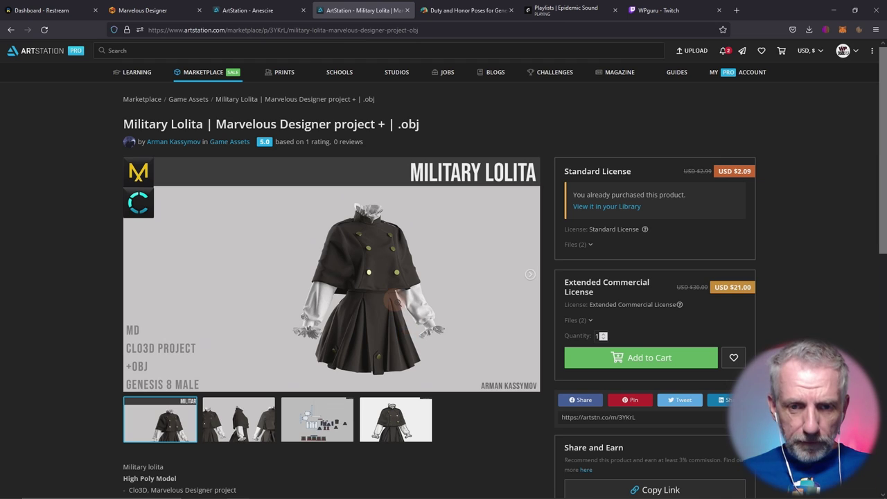
Zoom into the Military Lolita dress image on ArtStation, then return to Marvelous Designer.
click(394, 300)
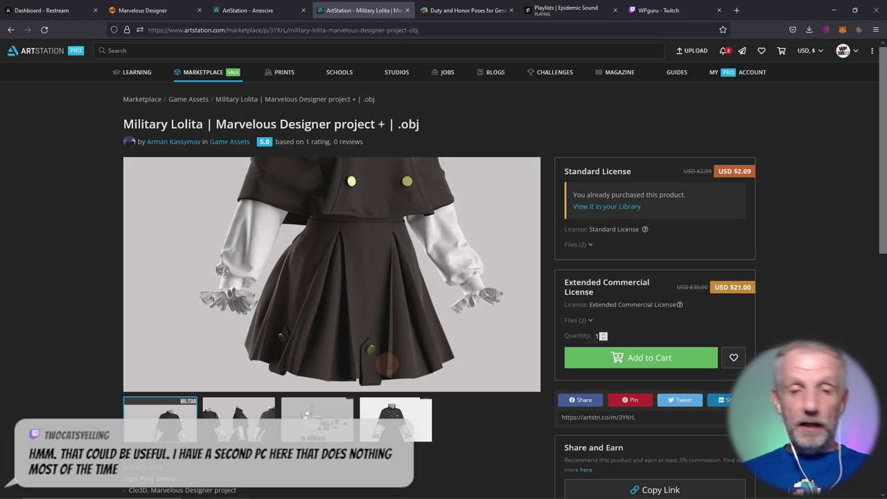
key(alt+Tab)
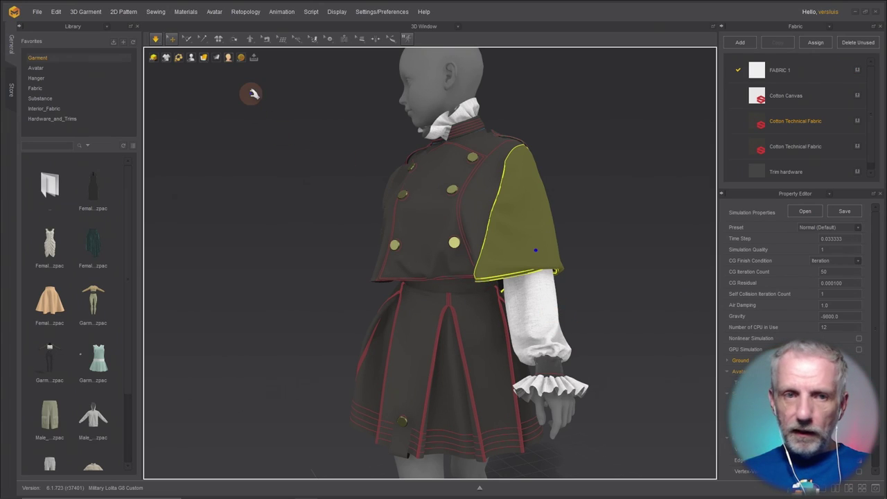
Deselect the yellow sleeve and switch the main panel to the UV Editor.
click(156, 41)
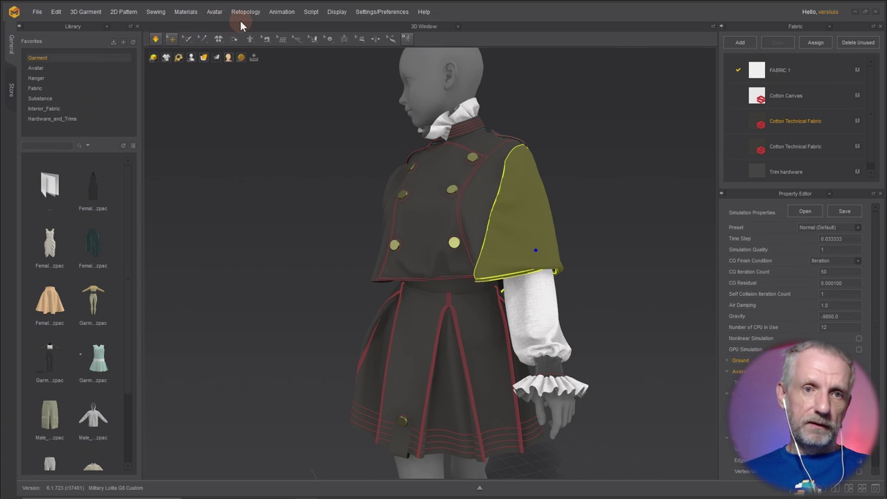
click(251, 151)
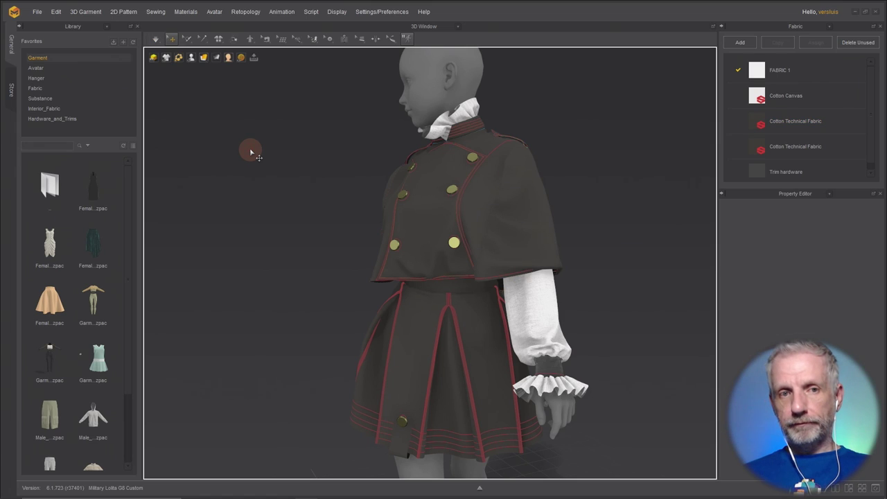
click(448, 27)
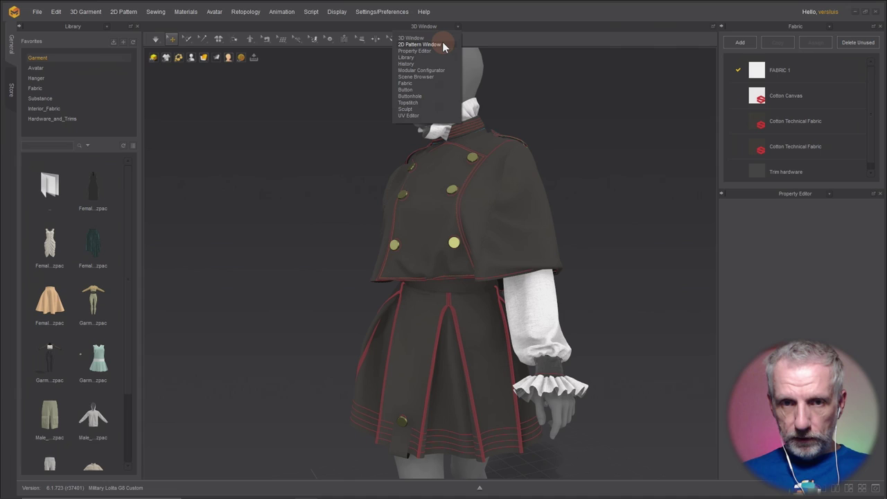
click(413, 115)
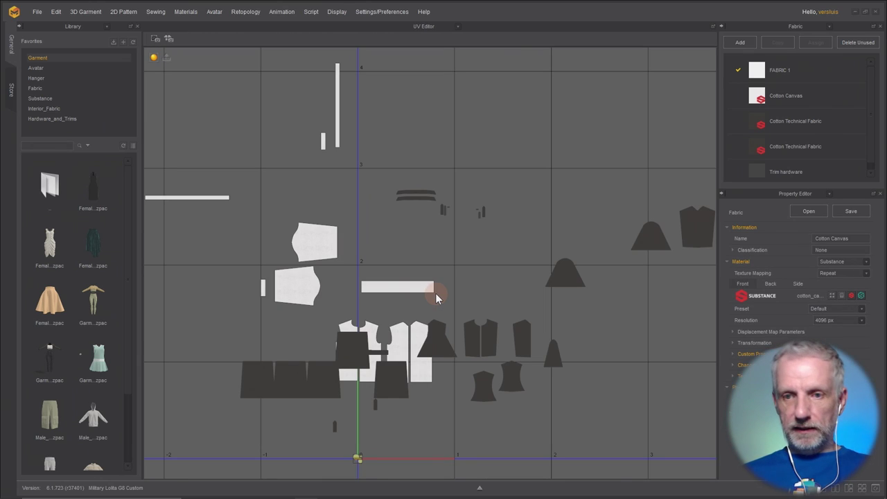
scroll(435, 293, down, 5)
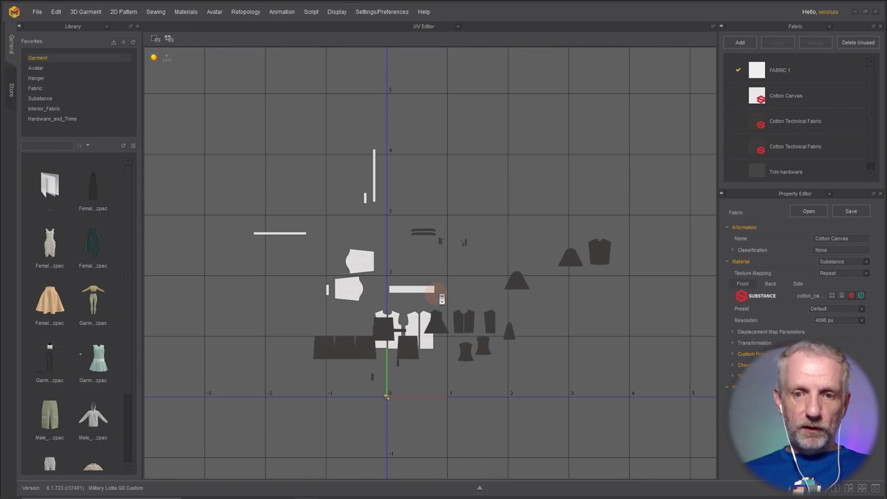
scroll(422, 268, up, 3)
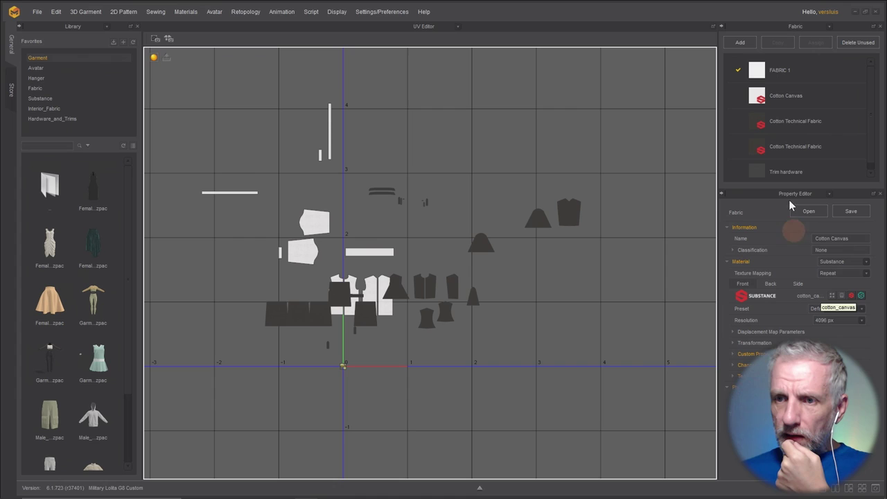
Inspect Cotton Canvas and both Cotton Technical Fabrics, ending on the second at 1024 px.
click(808, 103)
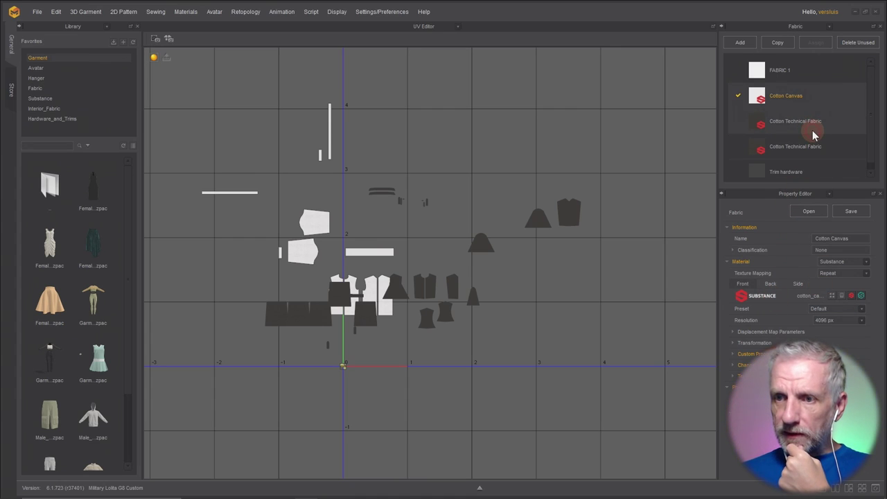
click(809, 129)
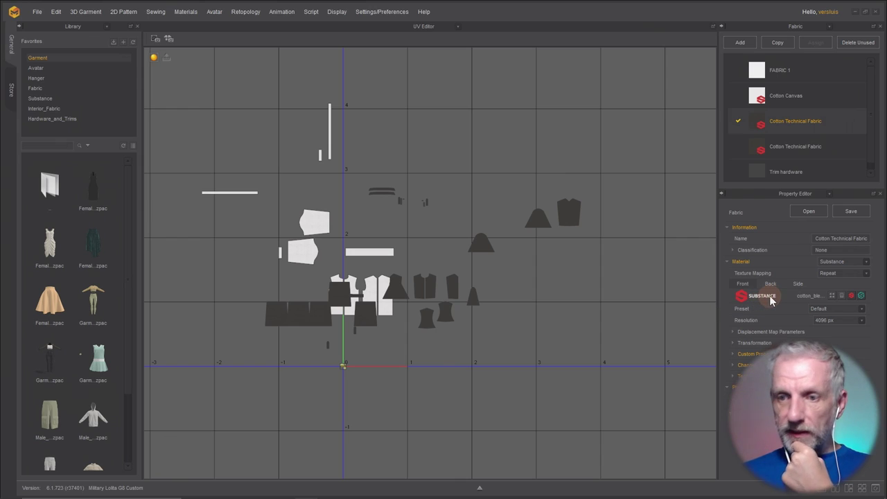
click(797, 146)
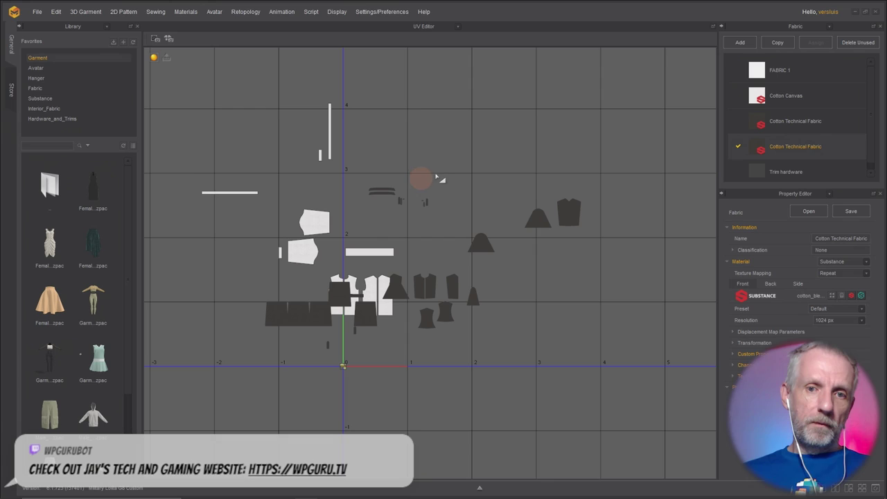
right_click(452, 146)
click(499, 150)
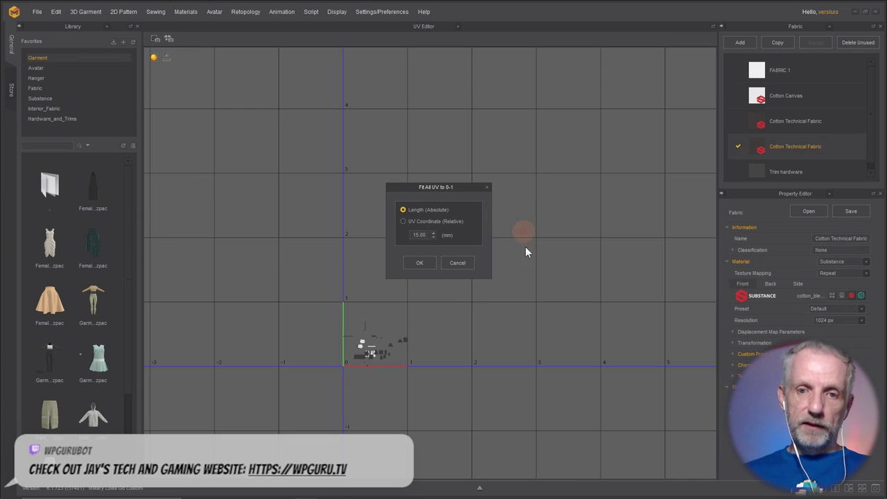
click(426, 263)
scroll(376, 372, up, 5)
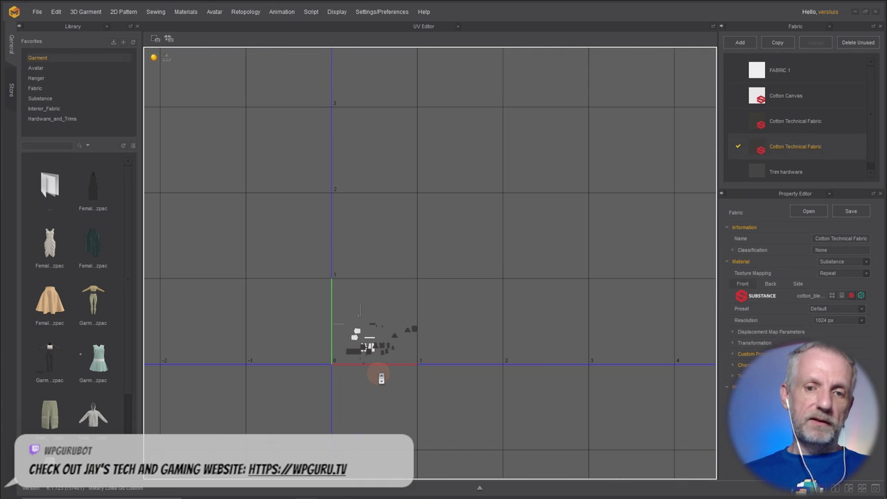
scroll(381, 378, up, 2)
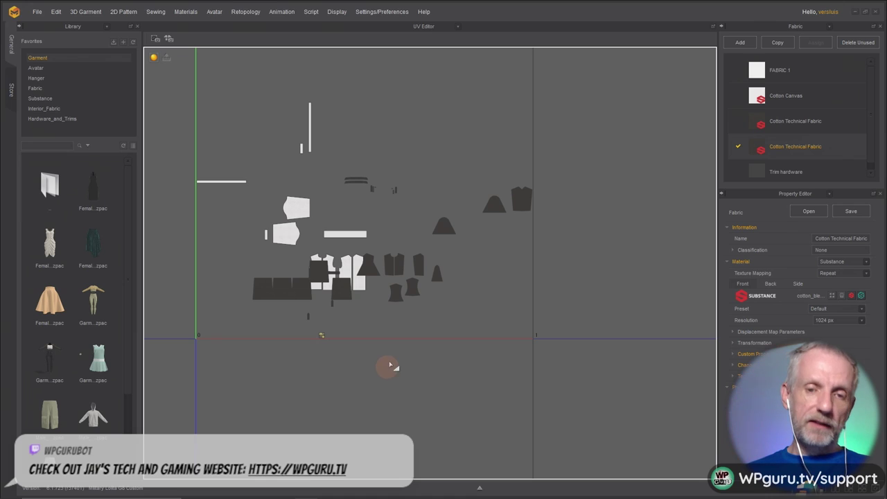
scroll(436, 323, down, 2)
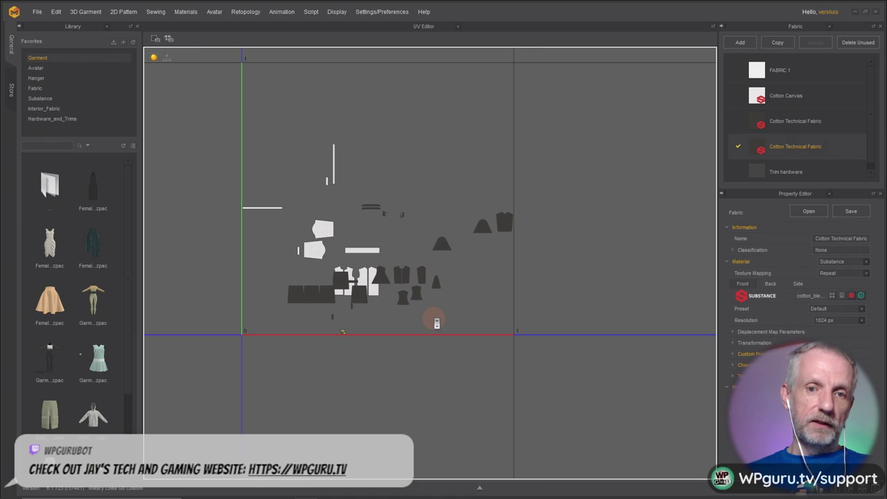
scroll(444, 340, up, 1)
scroll(445, 353, down, 1)
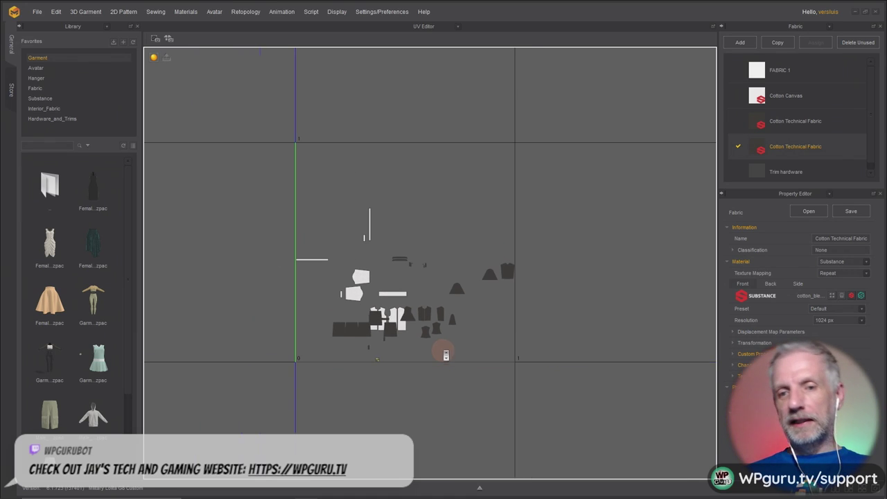
scroll(436, 349, up, 1)
scroll(432, 341, up, 1)
scroll(433, 346, down, 1)
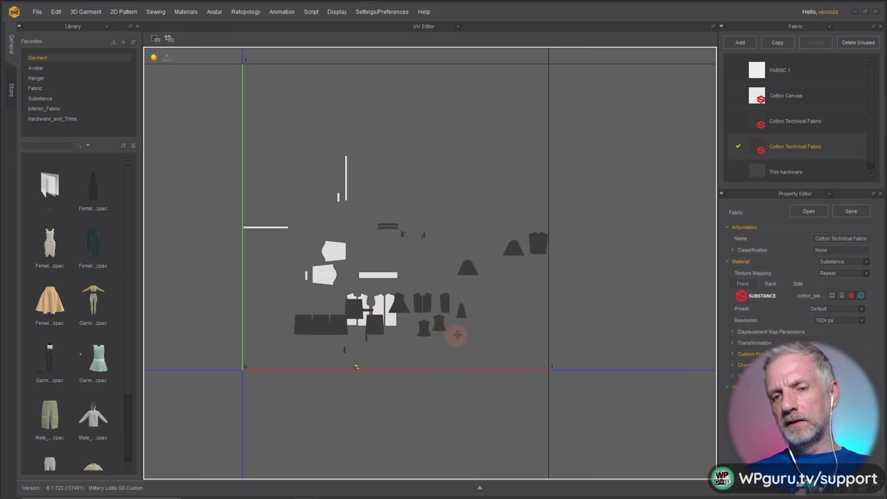
scroll(485, 319, up, 3)
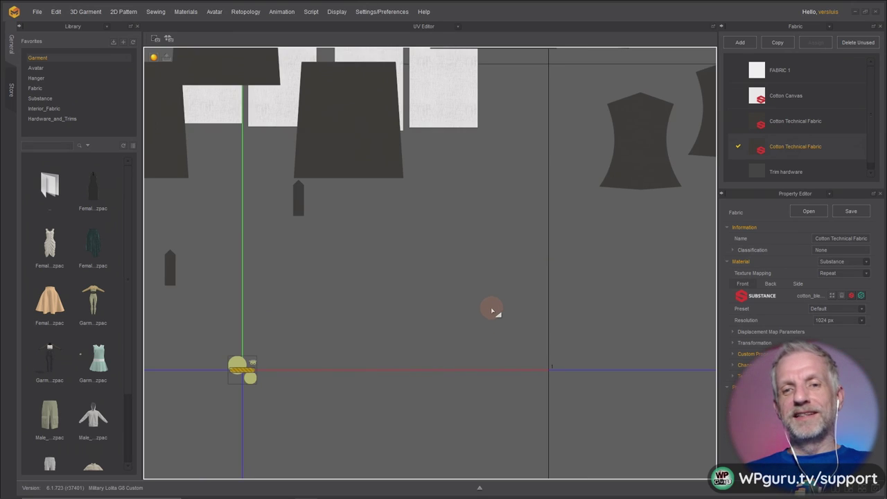
scroll(490, 311, down, 1)
scroll(490, 311, down, 2)
scroll(492, 312, up, 1)
scroll(495, 312, down, 2)
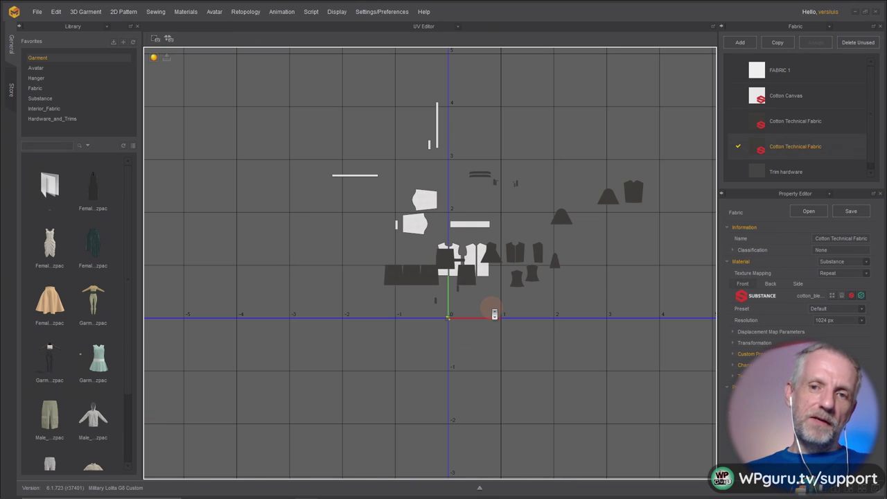
right_drag(495, 313, 458, 340)
scroll(493, 321, up, 3)
scroll(493, 320, down, 2)
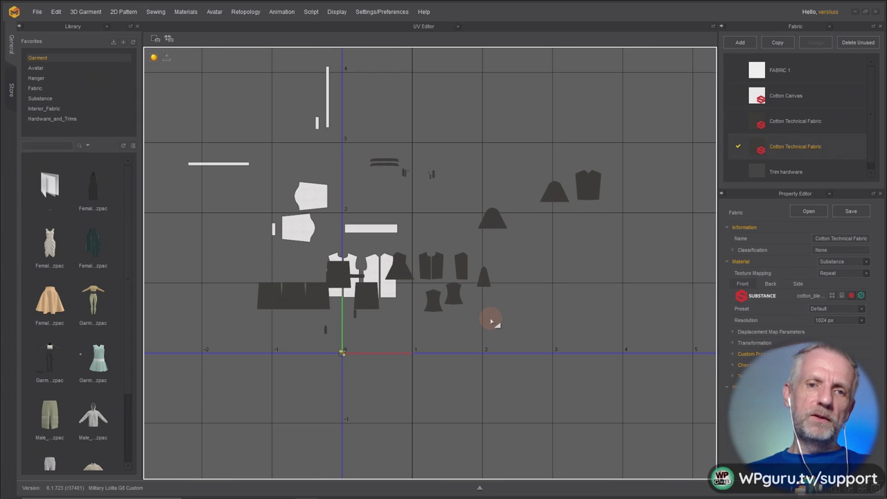
Return to the 3D Window, orbit around the avatar, and show 3D and 2D views side by side.
click(444, 25)
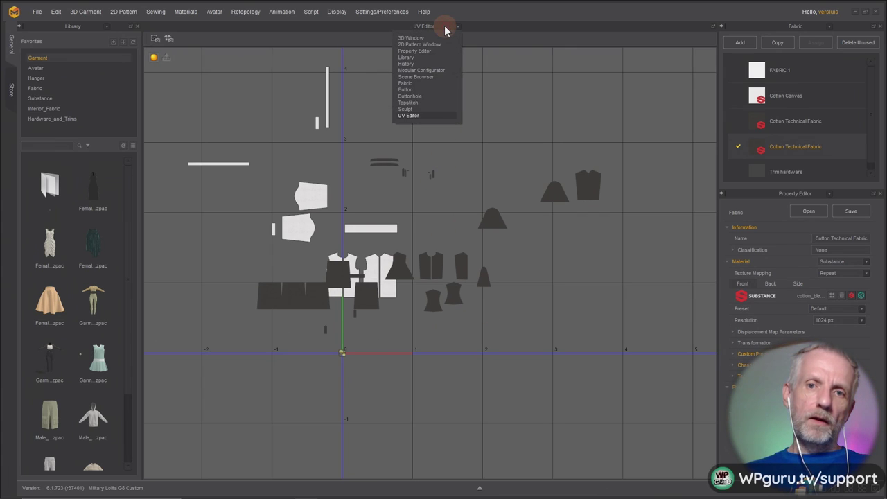
click(437, 38)
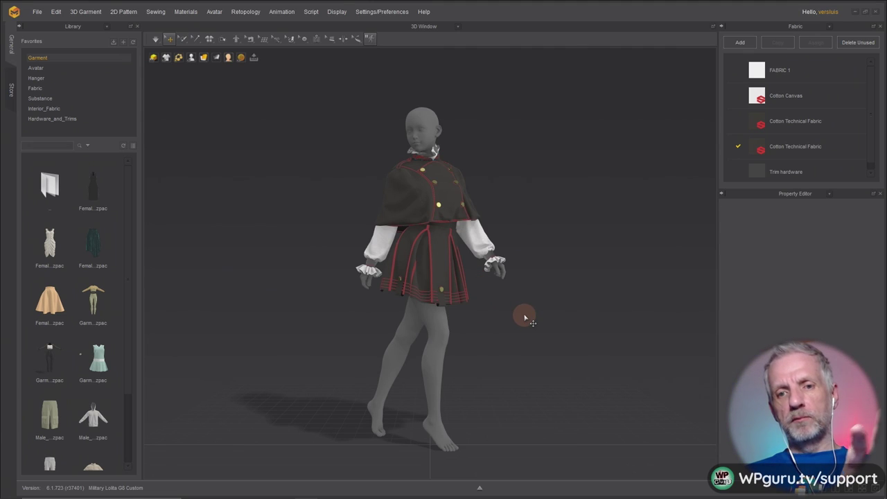
mouse_move(525, 317)
right_down()
mouse_move(334, 316)
mouse_move(525, 317)
right_up()
scroll(525, 317, up, 6)
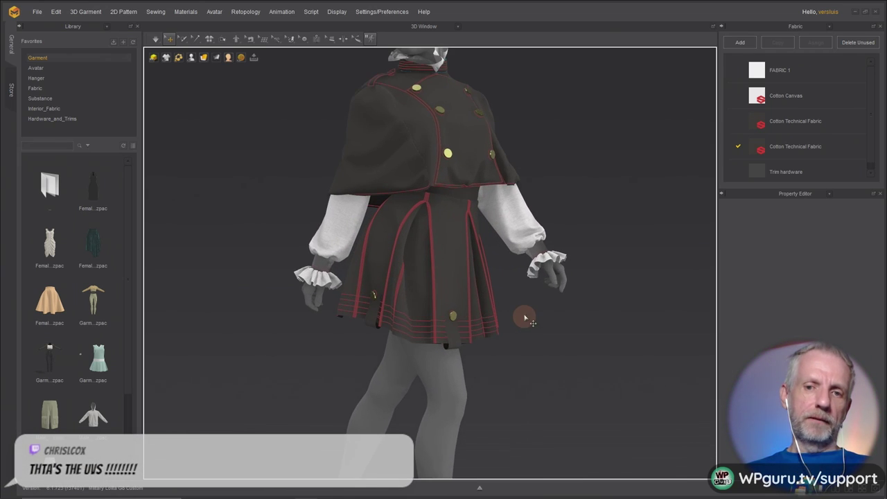
scroll(541, 363, down, 4)
mouse_move(538, 388)
right_down()
mouse_move(484, 388)
mouse_move(540, 381)
right_up()
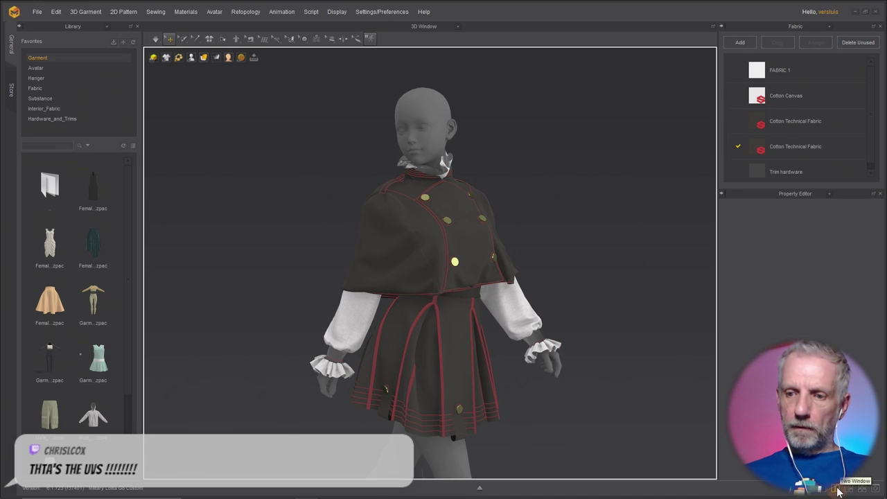
click(838, 490)
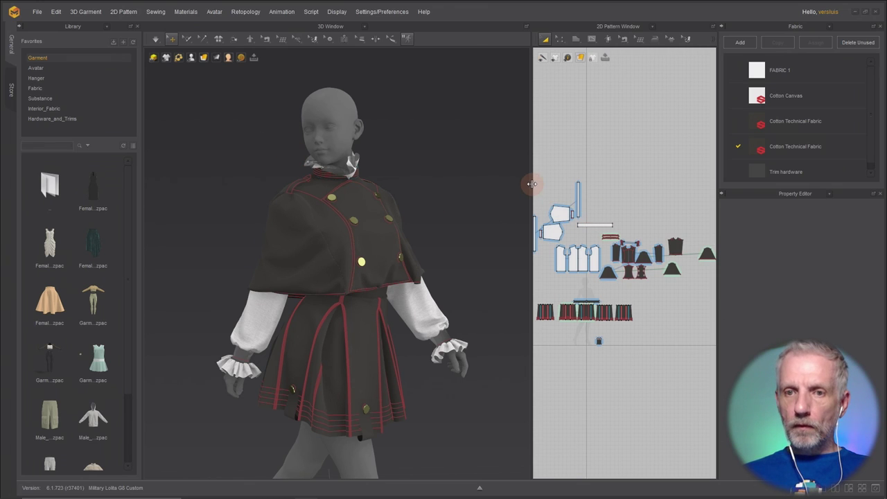
Widen the 2D view and inspect the Trim, Cotton Technical, Cotton Canvas and FABRIC 1 fabrics.
drag(531, 184, 465, 188)
scroll(631, 182, down, 2)
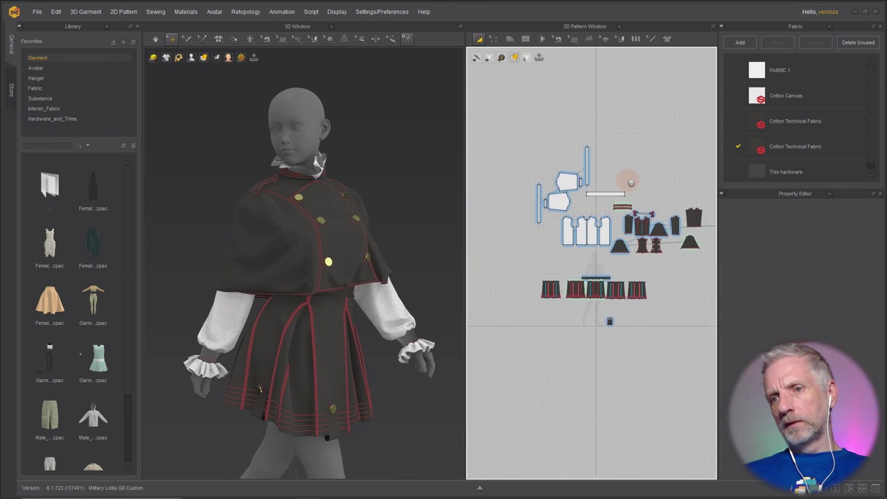
scroll(841, 94, down, 1)
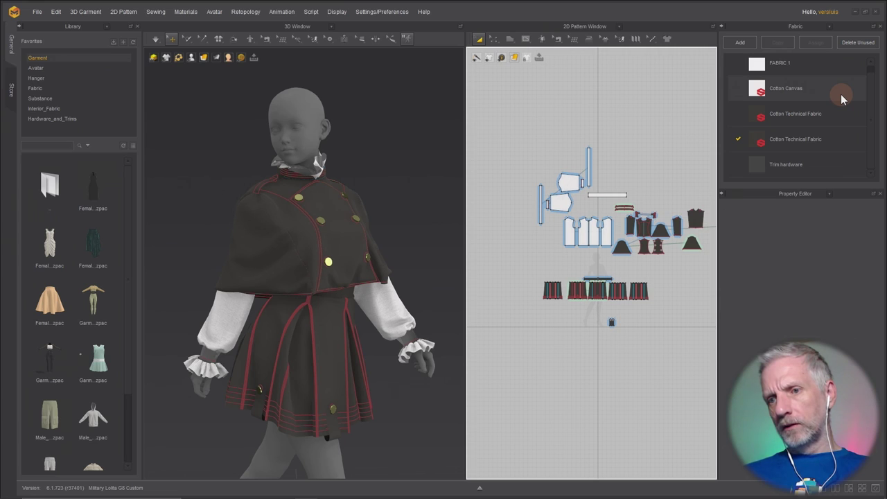
click(805, 165)
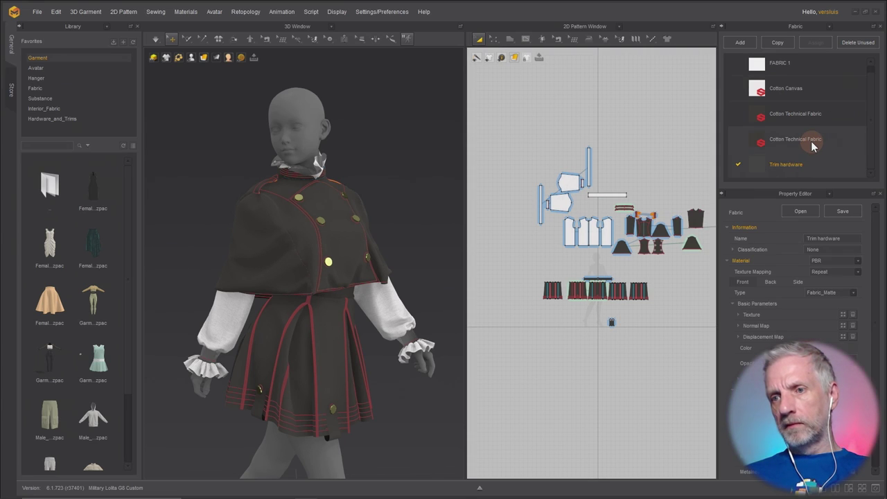
click(811, 141)
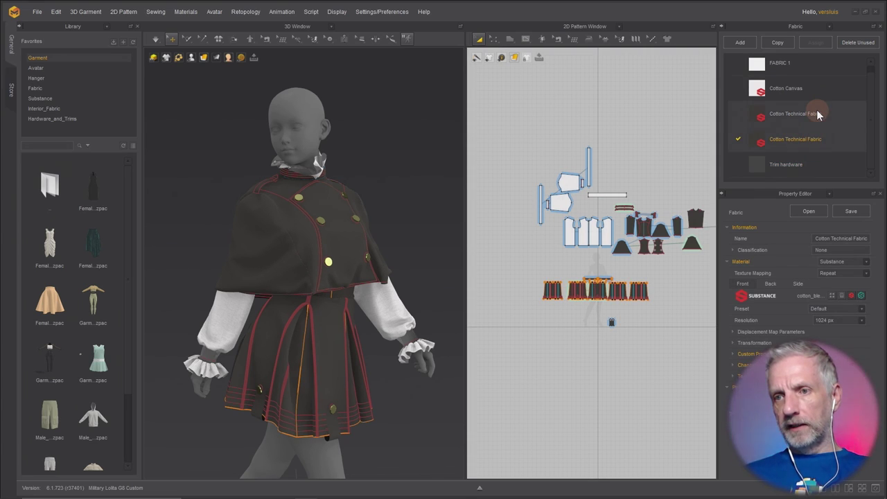
click(817, 108)
click(811, 90)
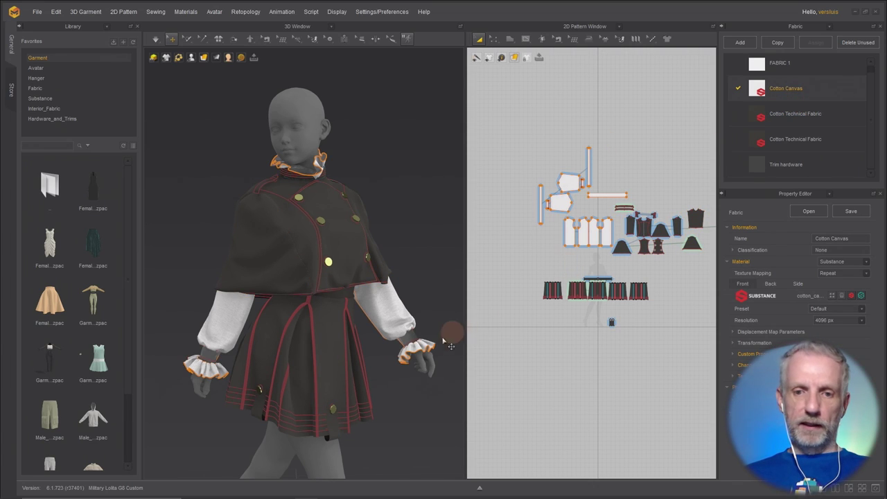
click(831, 66)
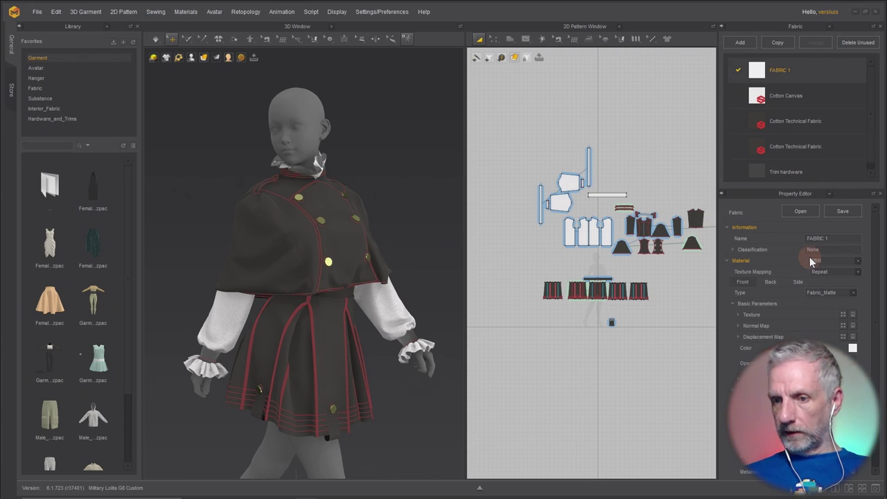
Try the FABRIC 1 Opacity slider, then close the 2D Pattern Window.
scroll(809, 260, down, 2)
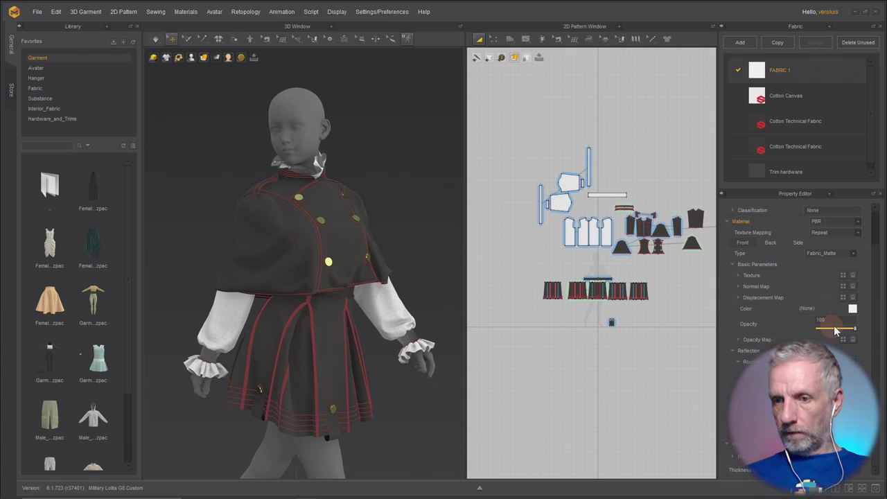
drag(835, 331, 880, 333)
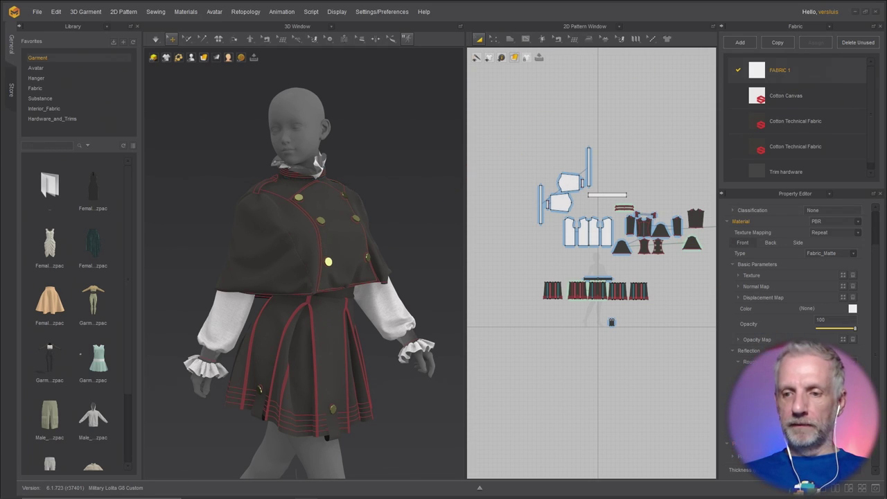
click(824, 490)
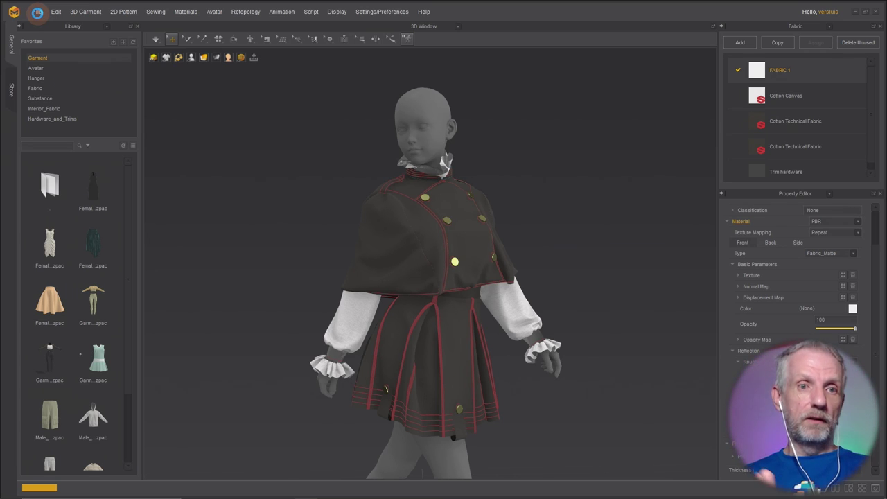
Choose File > Export > OBJ to bring up the export save dialog in the OBJs folder.
click(37, 12)
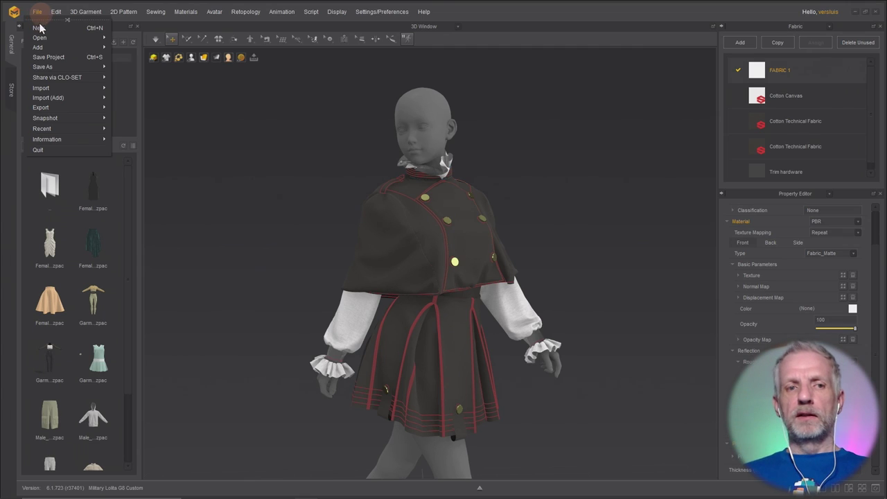
mouse_move(67, 109)
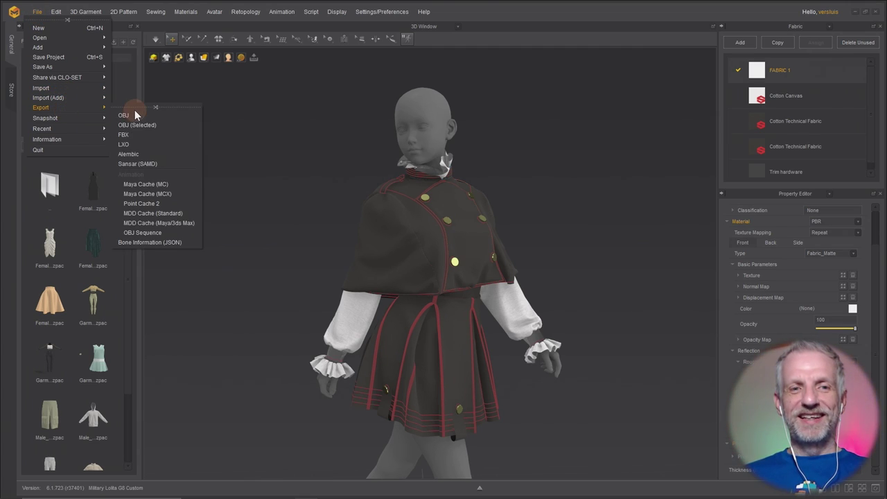
click(148, 116)
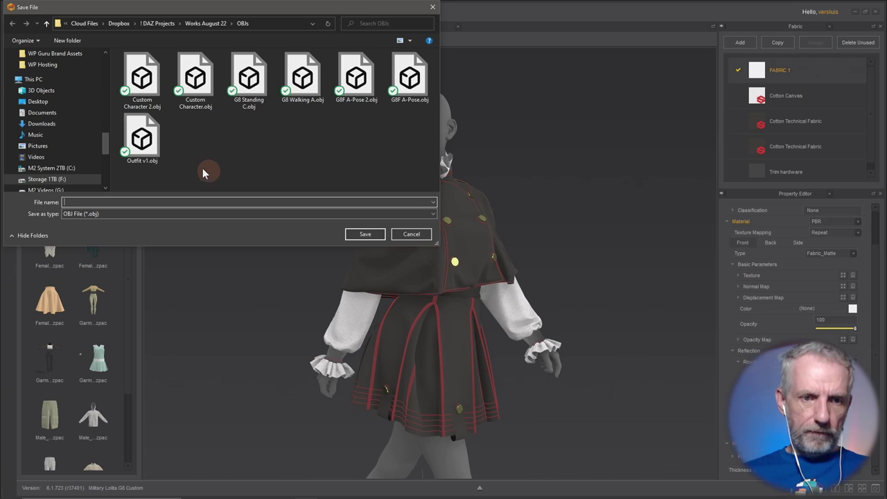
Name the export file Outfit v2.obj and save it.
click(154, 142)
click(178, 202)
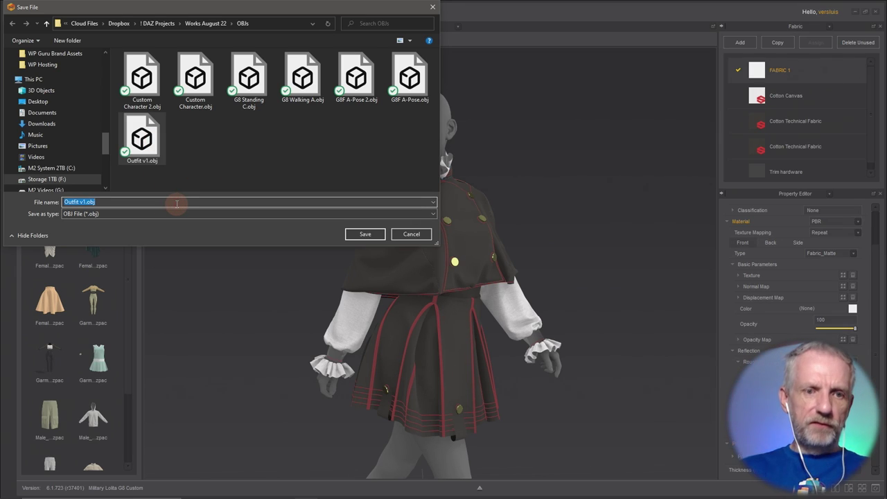
click(176, 202)
key(BackSpace)
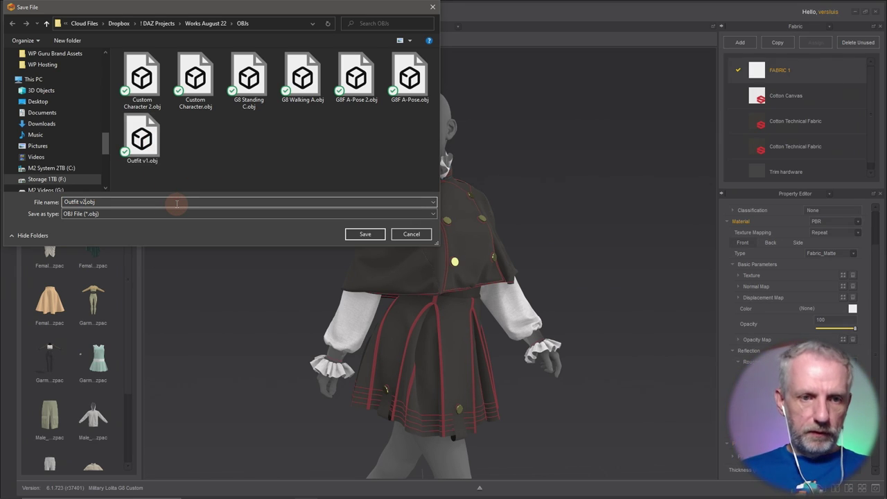
click(365, 233)
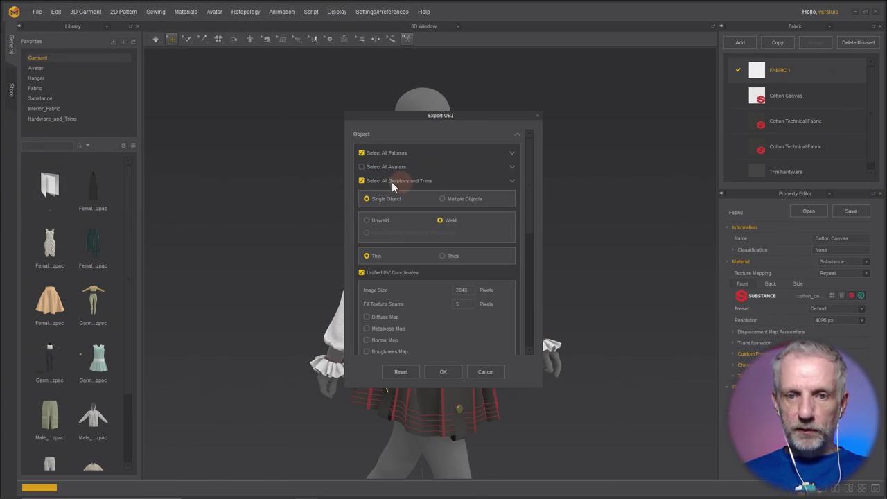
Set the Export OBJ scale to m and confirm the export.
drag(481, 115, 413, 72)
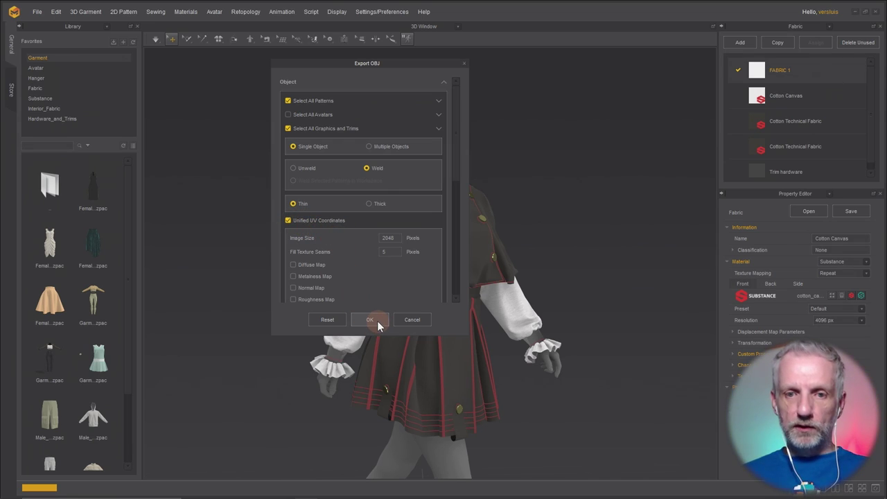
scroll(381, 253, down, 10)
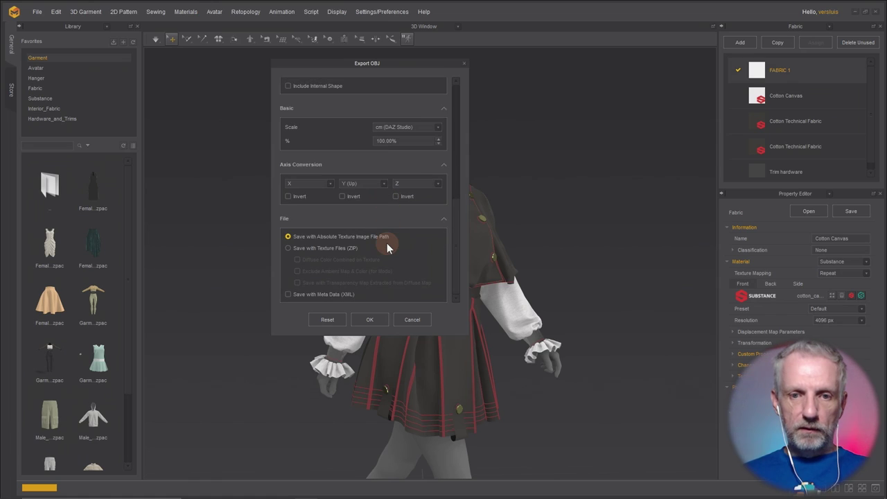
scroll(386, 244, up, 1)
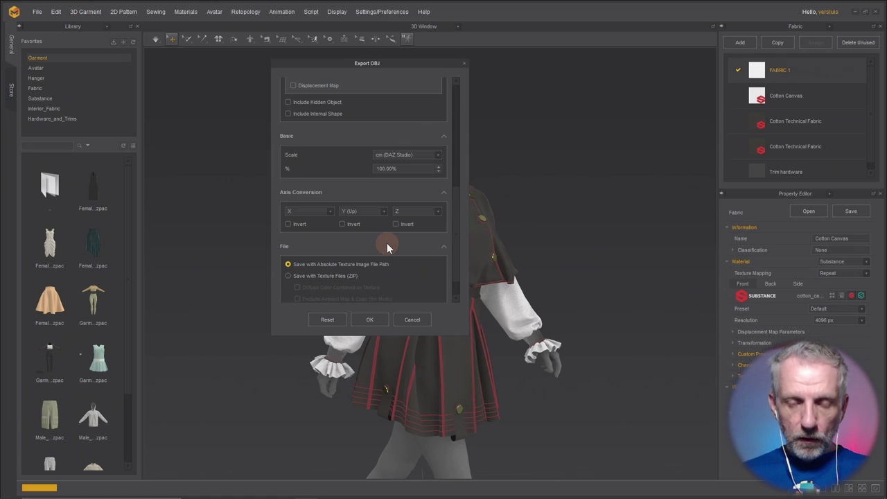
click(438, 155)
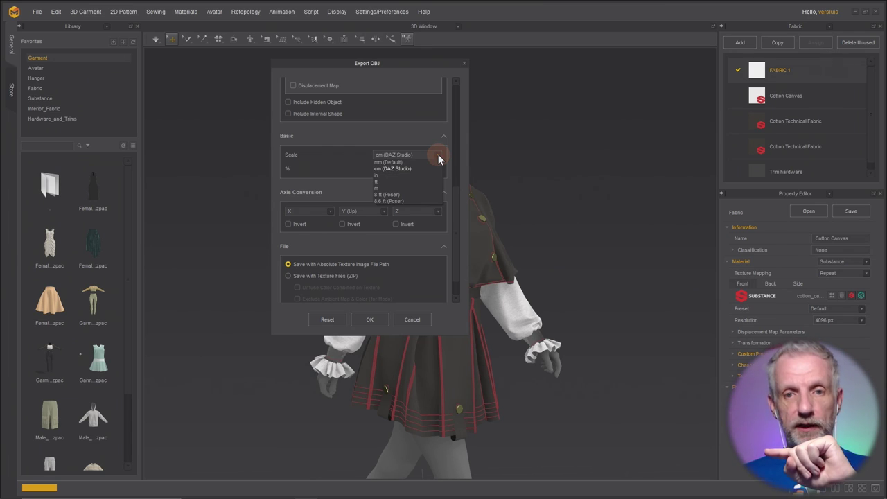
click(398, 188)
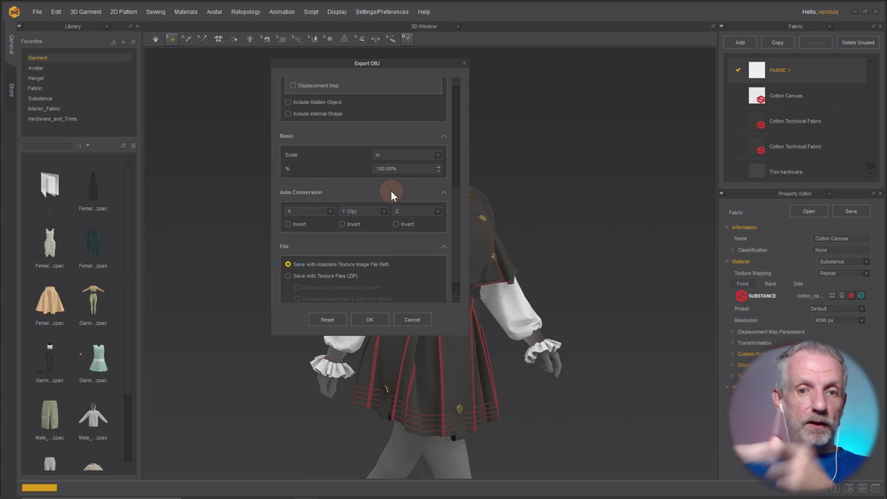
scroll(424, 276, down, 2)
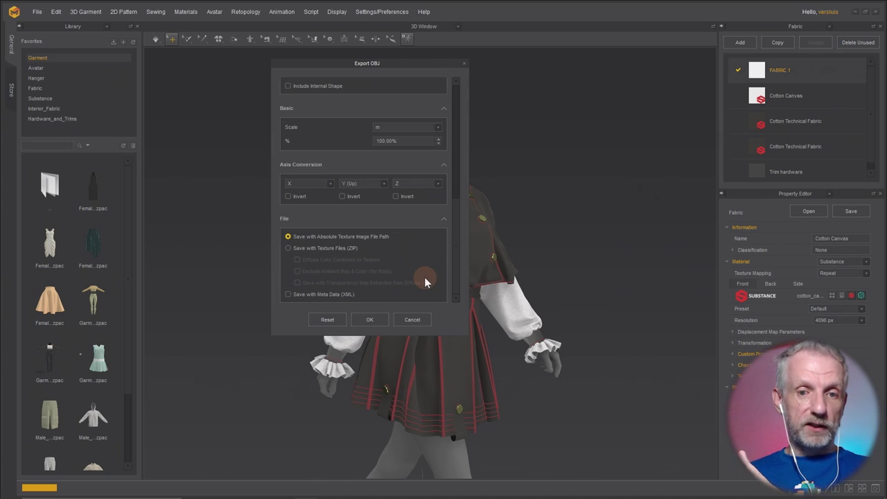
click(376, 322)
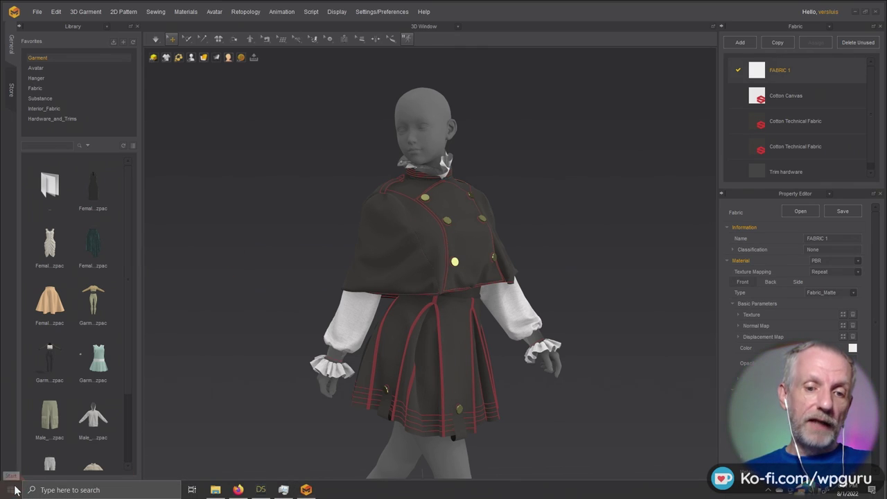
Launch Blender 3.2 from the Windows Start menu.
click(11, 489)
click(323, 236)
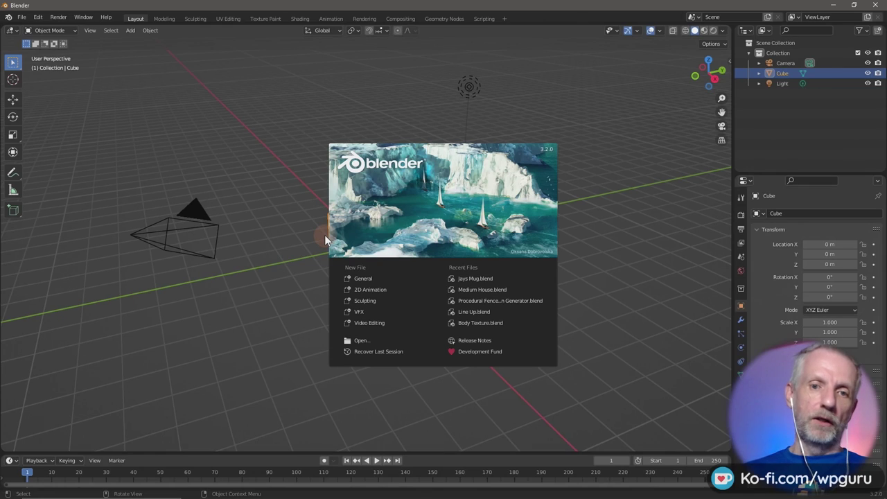
Dismiss the Blender splash screen and delete the default cube.
click(377, 227)
key(x)
click(433, 270)
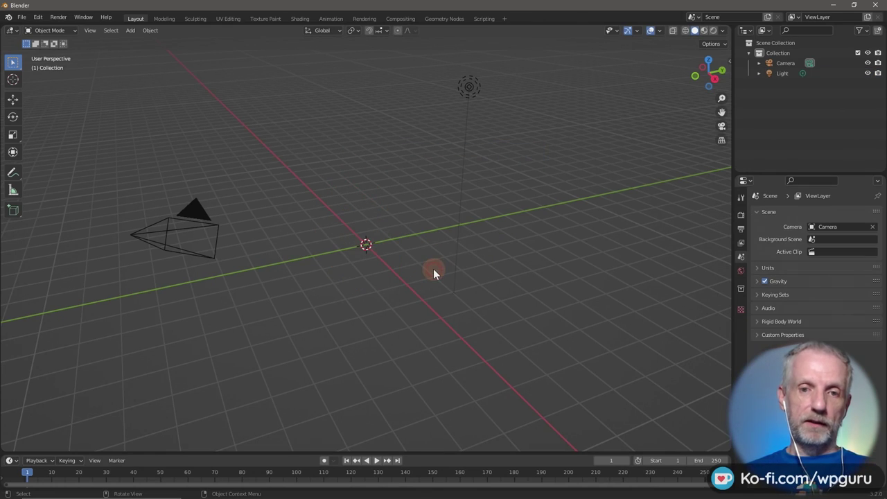
Choose File > Import > Wavefront (.obj).
click(22, 16)
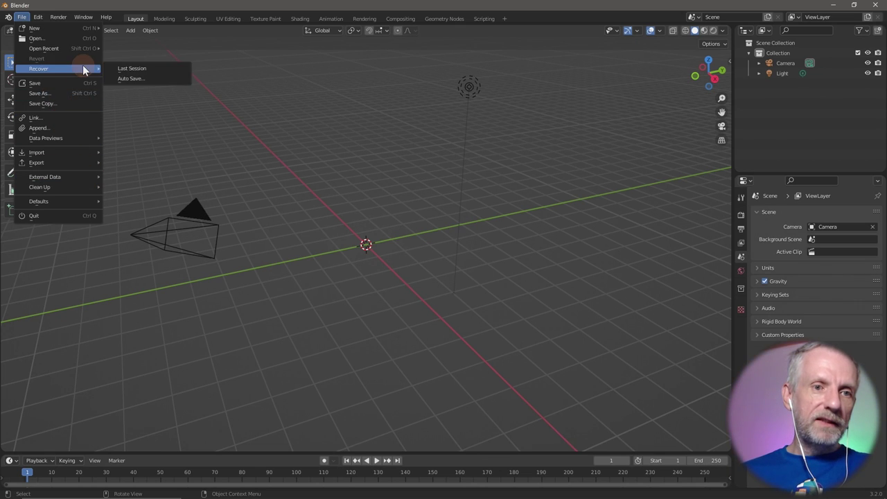
mouse_move(82, 152)
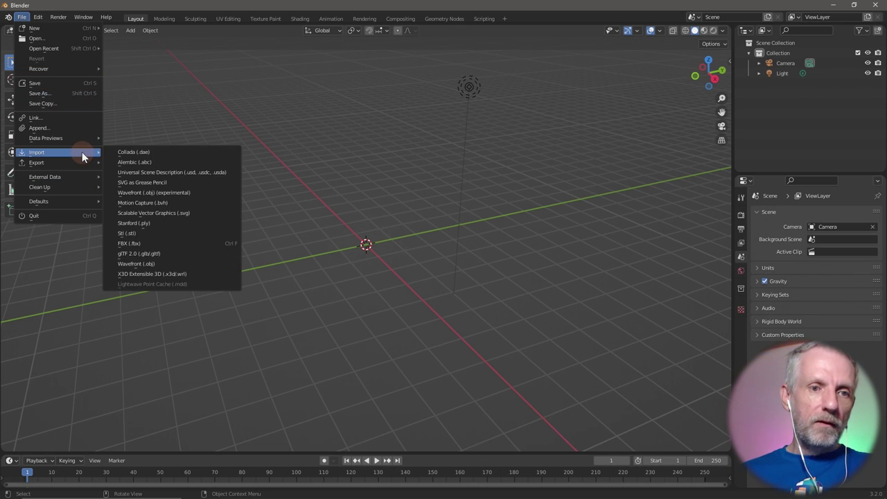
click(161, 263)
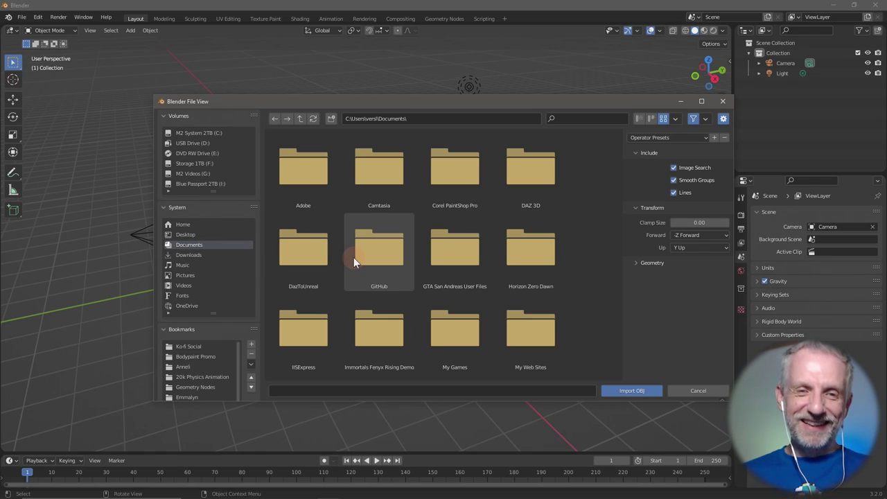
Navigate the file browser to the Works August 22 project's OBJs folder.
click(465, 122)
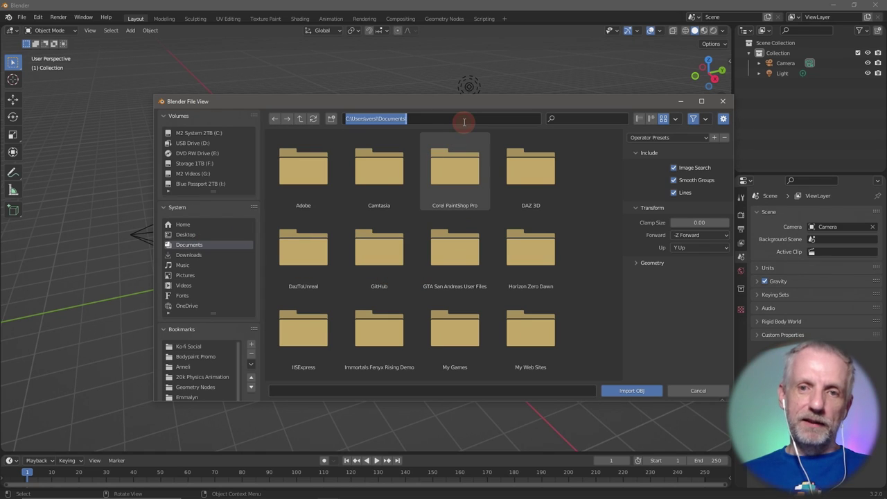
text(F:\Cloud Files\Dropbox\! DAZ Projects\Works August 22\)
key(Return)
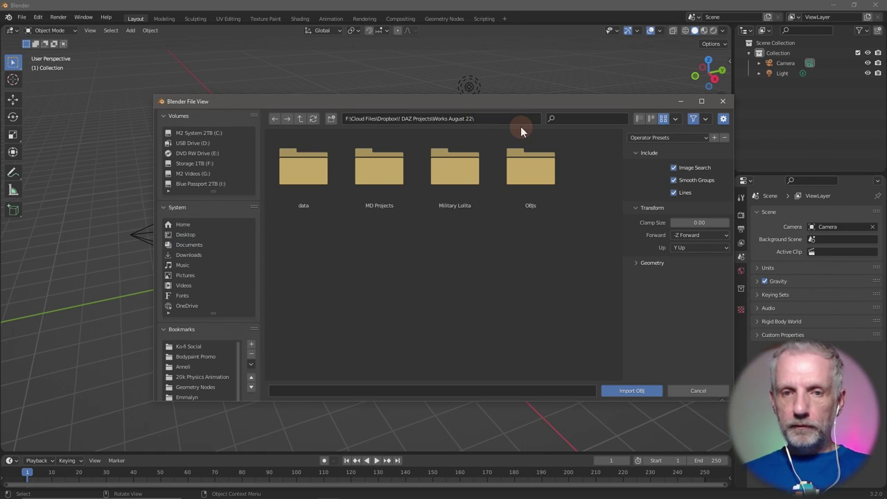
double_click(546, 180)
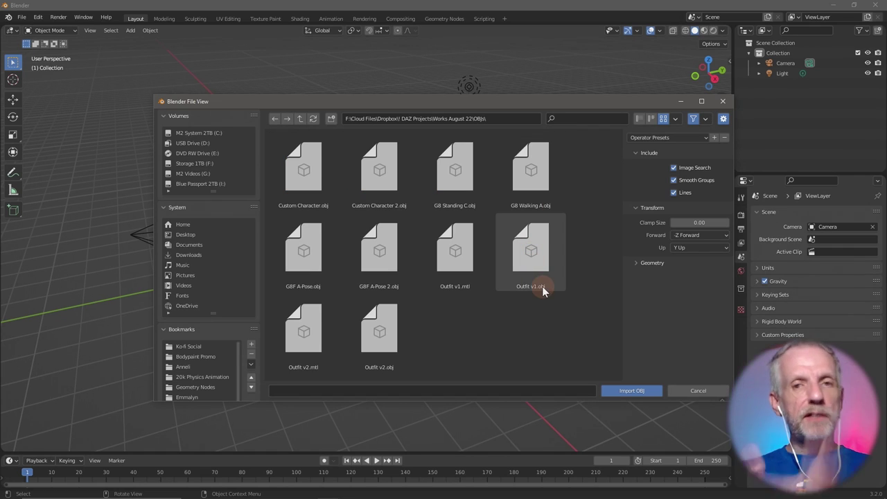
Select Outfit v2.obj, review its Geometry split options, and import it.
click(374, 317)
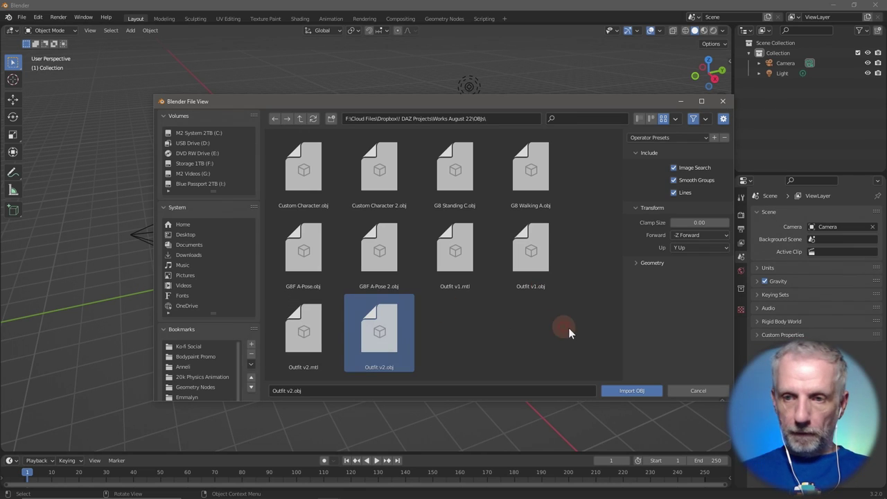
click(635, 266)
click(674, 290)
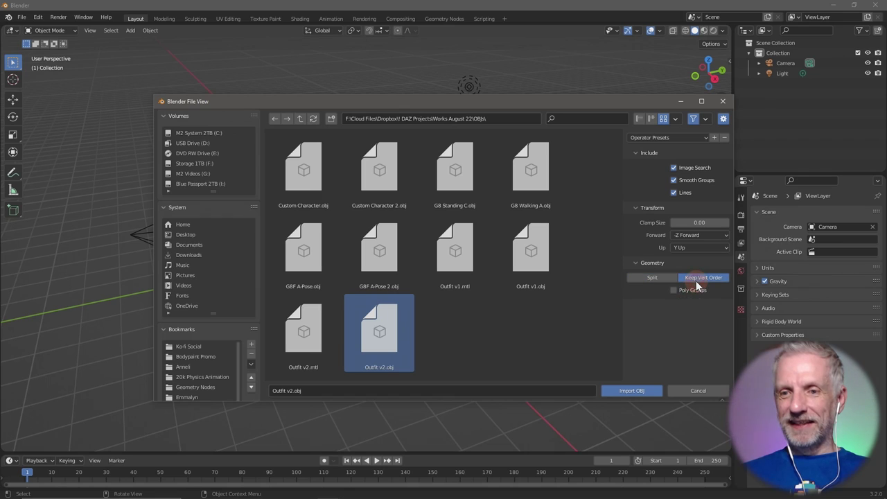
click(652, 390)
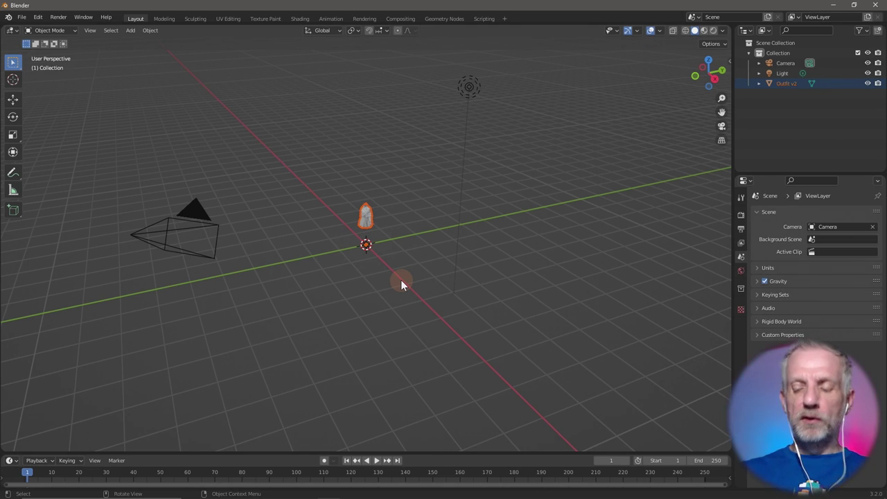
key(KP_Decimal)
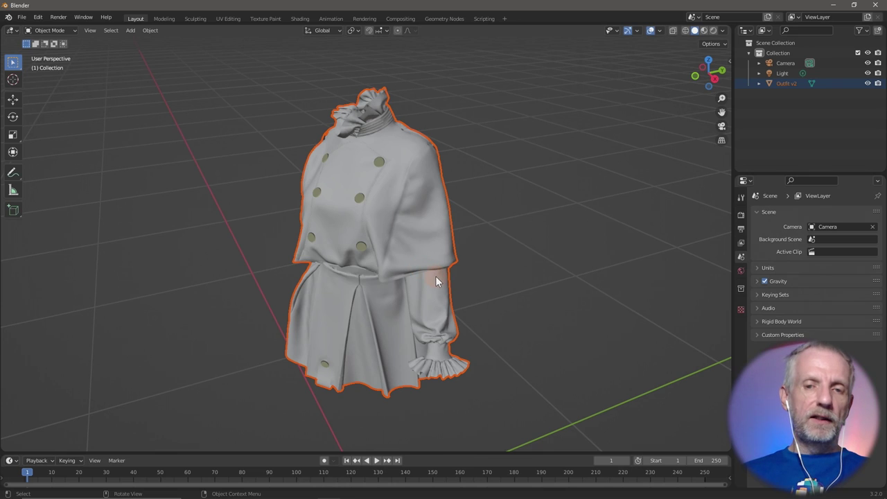
middle_drag(436, 276, 458, 267)
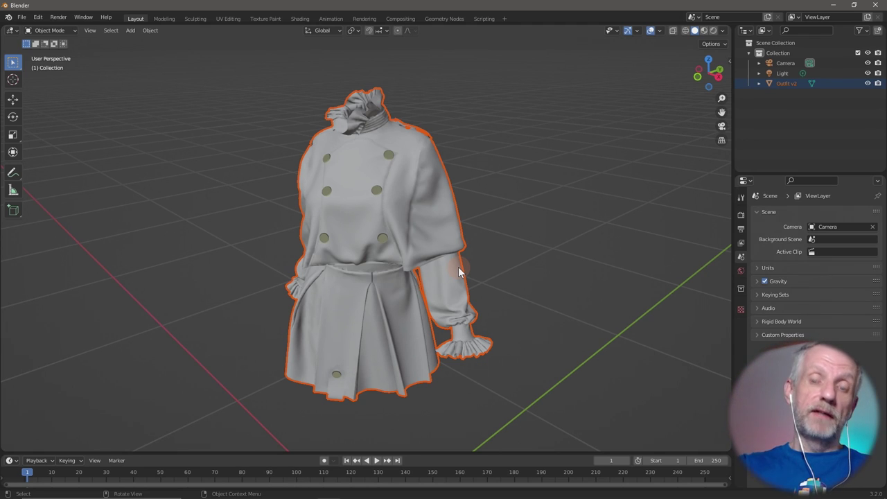
mouse_move(478, 253)
middle_down()
mouse_move(502, 247)
mouse_move(367, 247)
mouse_move(517, 247)
mouse_move(481, 246)
middle_up()
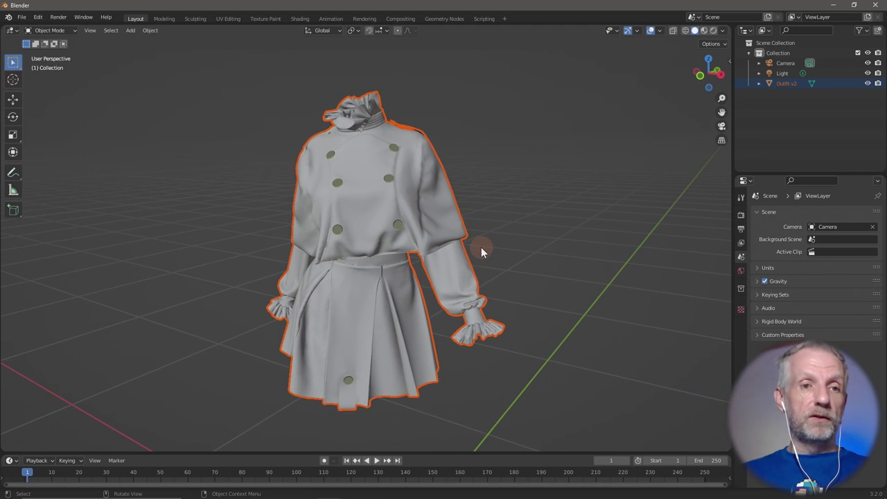
Enable viewport Statistics and select Outfit v2, showing 284,092 vertices and 521,633 triangles.
click(661, 30)
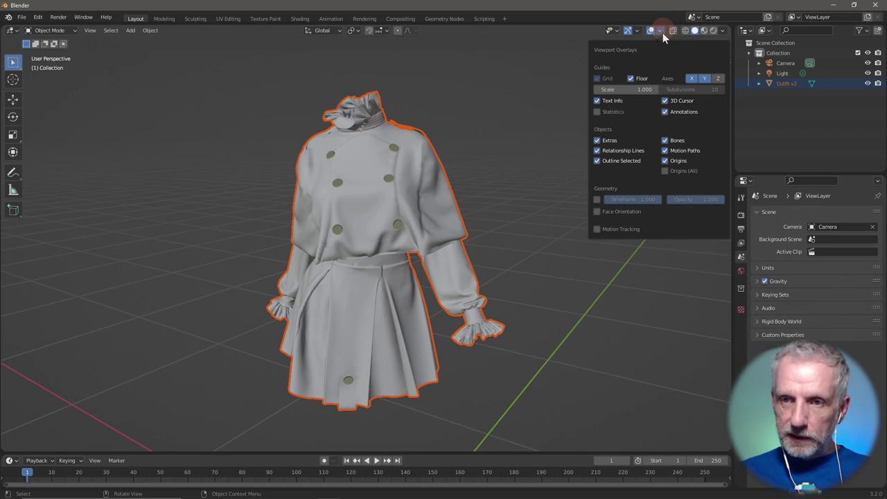
click(598, 113)
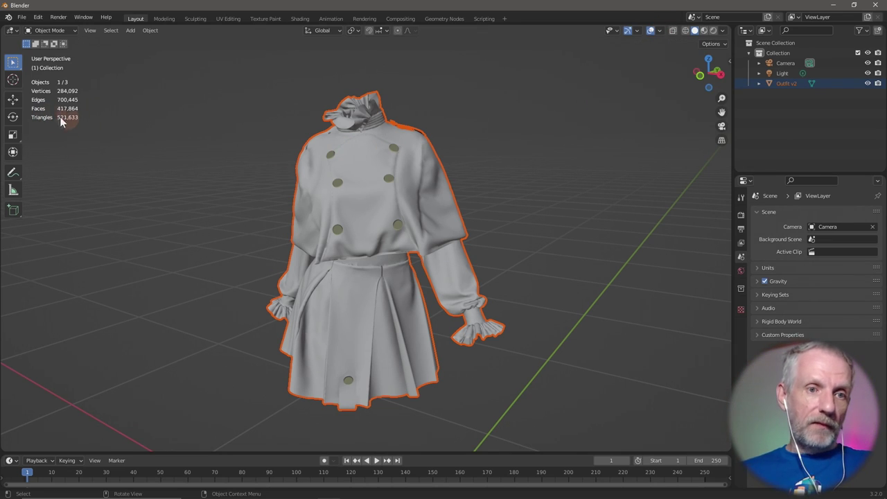
mouse_move(463, 212)
middle_down()
mouse_move(422, 222)
mouse_move(380, 214)
mouse_move(578, 204)
mouse_move(454, 208)
middle_up()
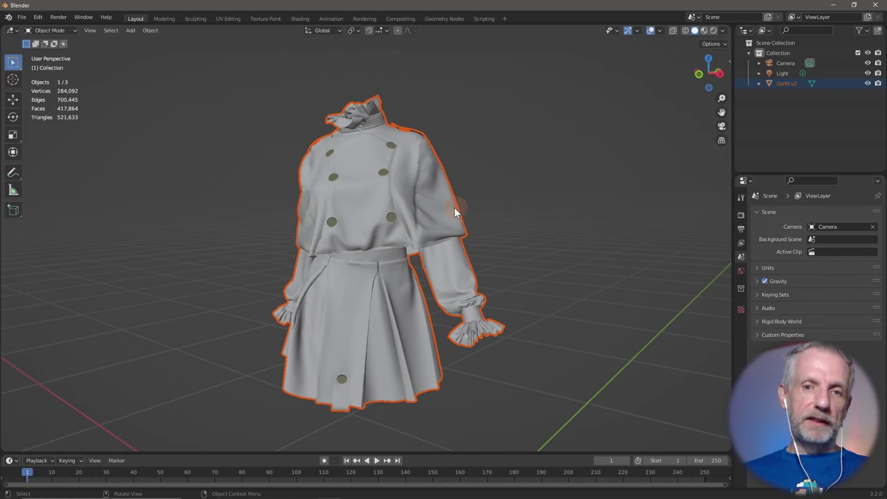
click(437, 201)
Orbit around Outfit v2 to inspect its sides and front, then return to Marvelous Designer.
middle_drag(634, 279, 647, 266)
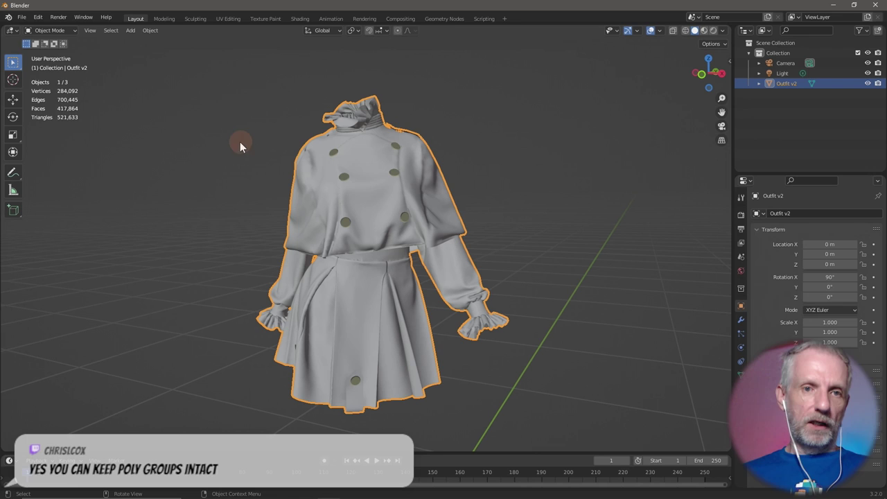
middle_drag(261, 121, 707, 150)
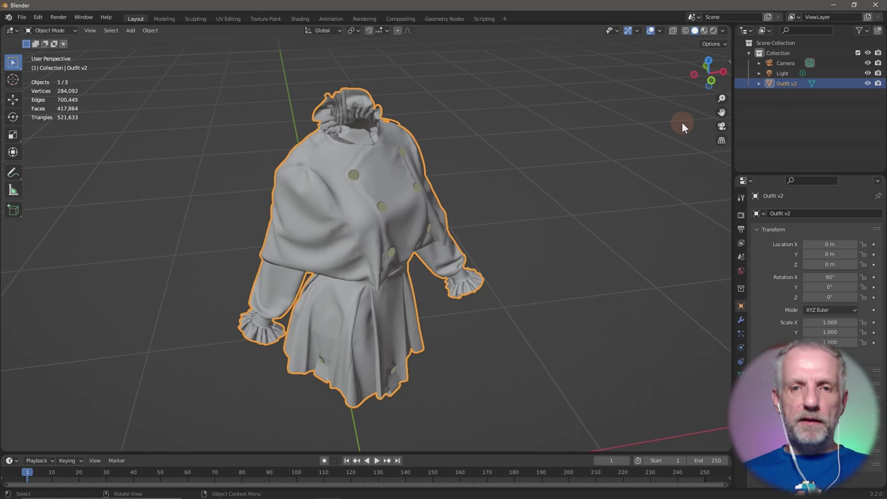
middle_drag(682, 124, 522, 130)
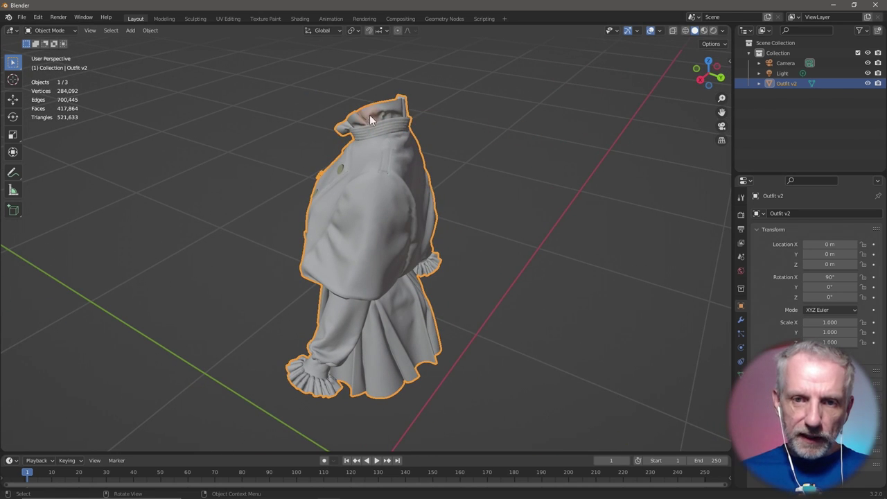
scroll(378, 109, up, 3)
middle_drag(391, 110, 402, 203)
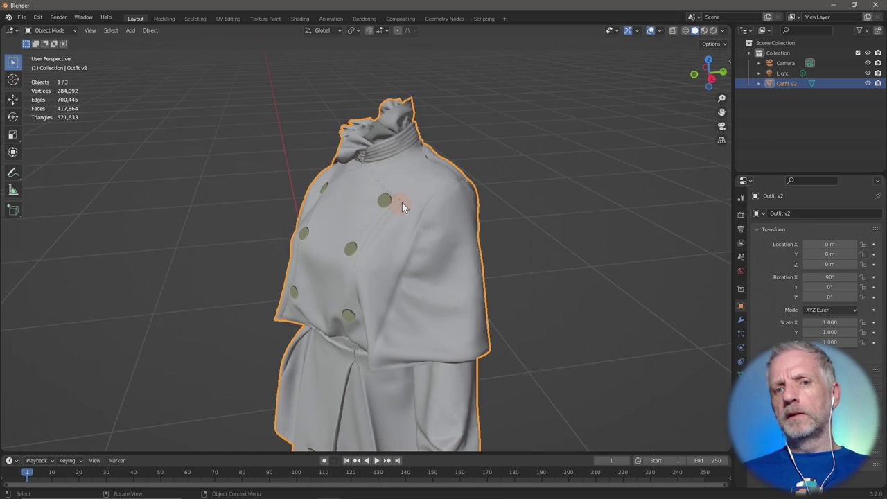
middle_drag(404, 133, 420, 145)
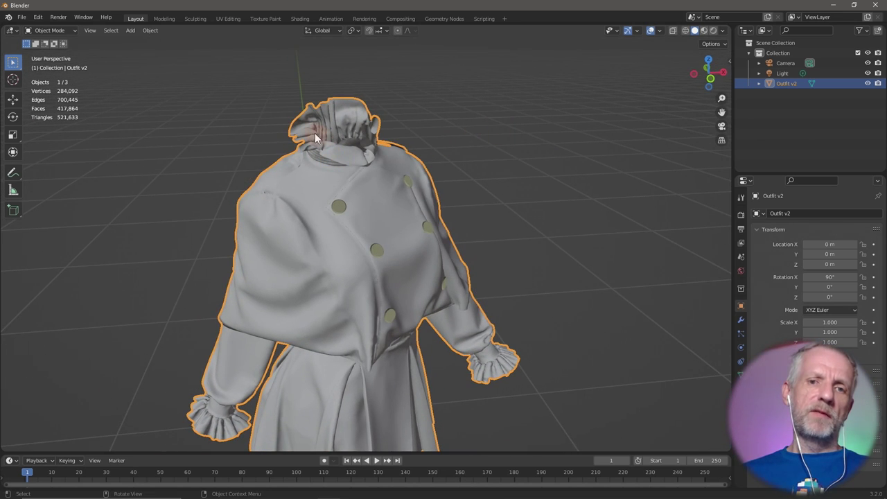
key(alt+Tab)
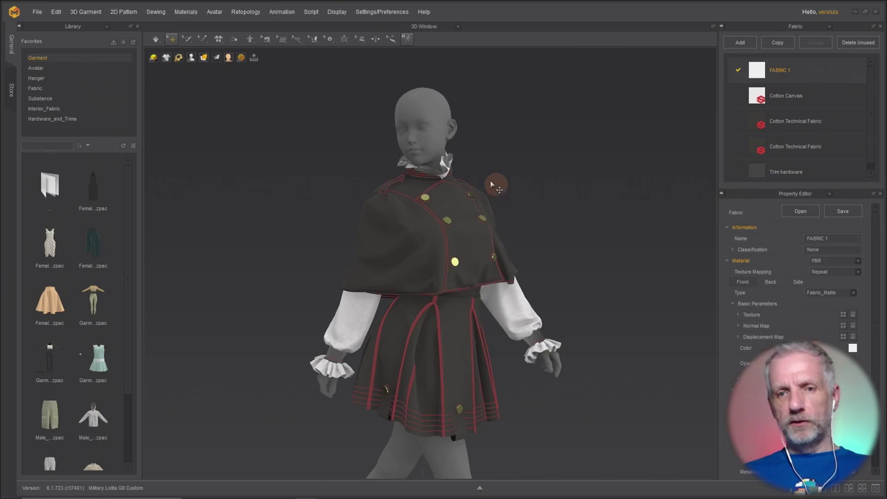
Zoom and pan in on the avatar and toggle the cloth simulation.
scroll(485, 174, up, 2)
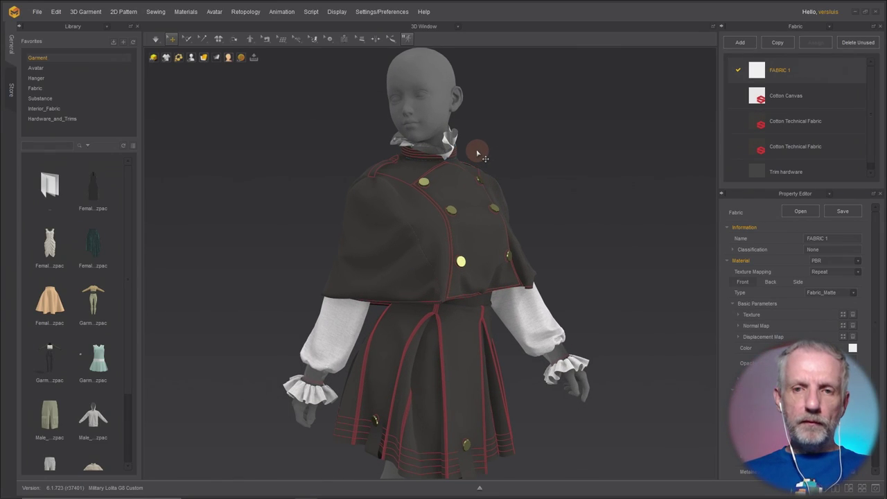
middle_drag(478, 153, 459, 224)
scroll(460, 222, up, 2)
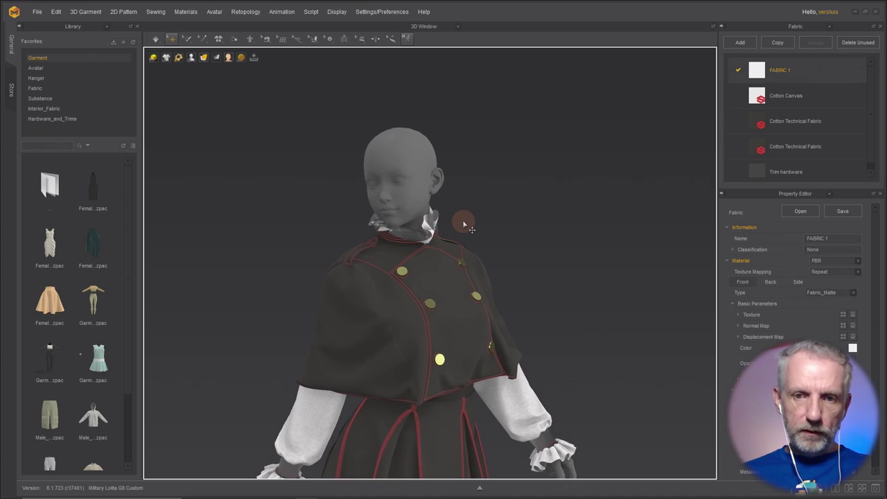
click(153, 58)
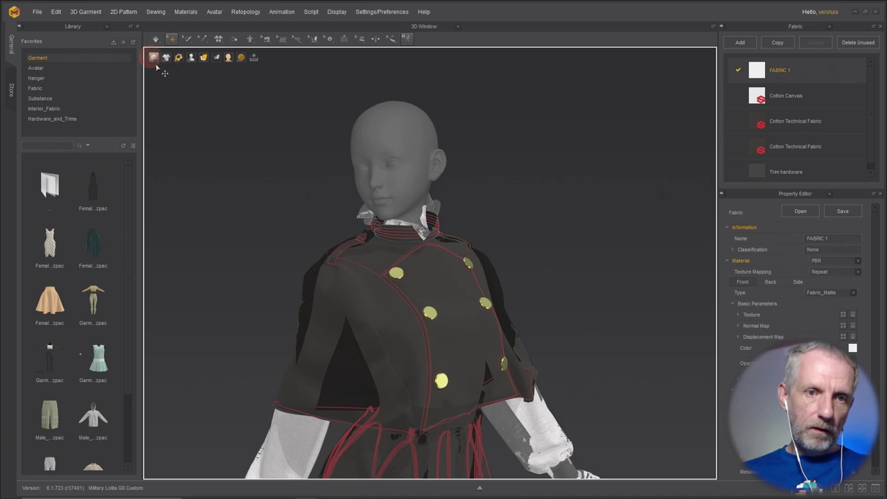
right_drag(298, 164, 247, 148)
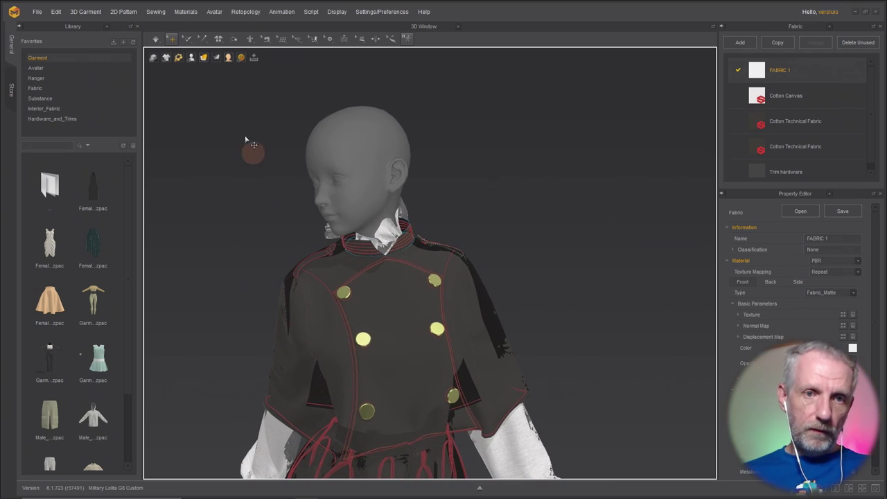
Simulate in Normal (Default) mode, then stop and reopen the simulation mode list.
click(156, 43)
click(172, 70)
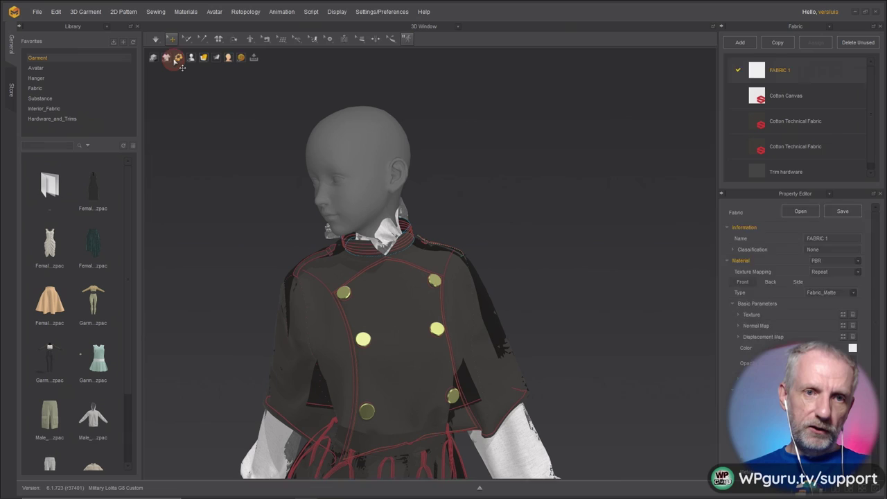
click(172, 39)
click(171, 39)
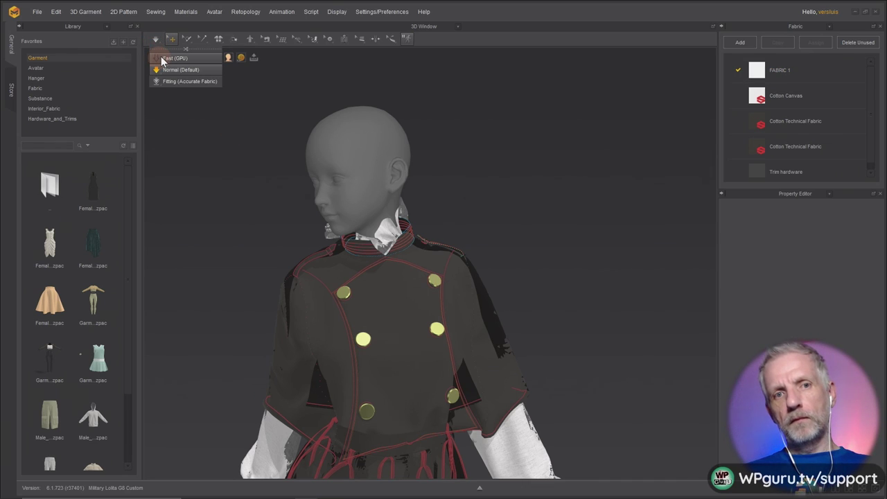
Switch simulation to Fast (GPU), inspect the collar, and simulate with Space to re-drape the garment.
click(166, 58)
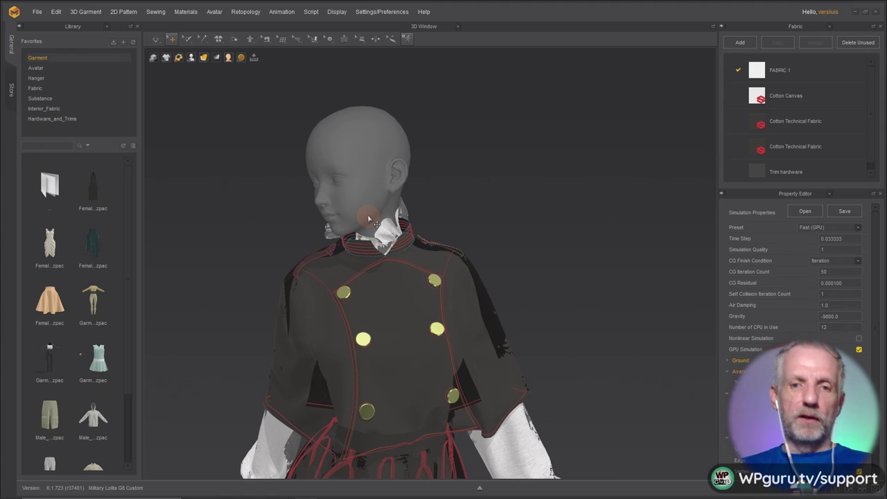
scroll(393, 222, up, 5)
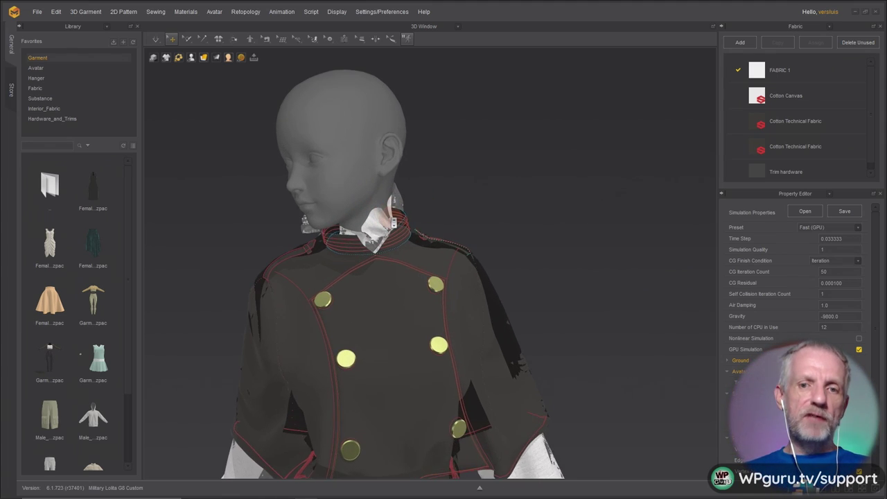
mouse_move(414, 198)
right_down()
mouse_move(388, 215)
mouse_move(414, 205)
right_up()
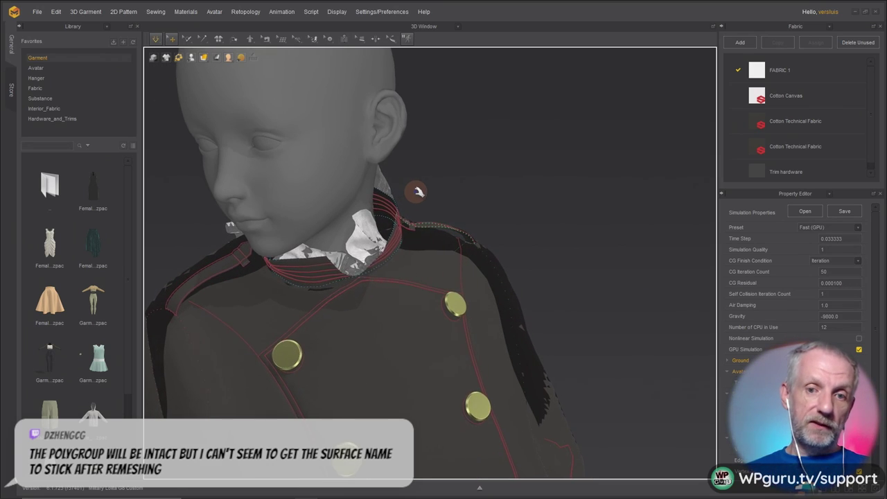
right_drag(416, 191, 396, 188)
scroll(400, 188, up, 2)
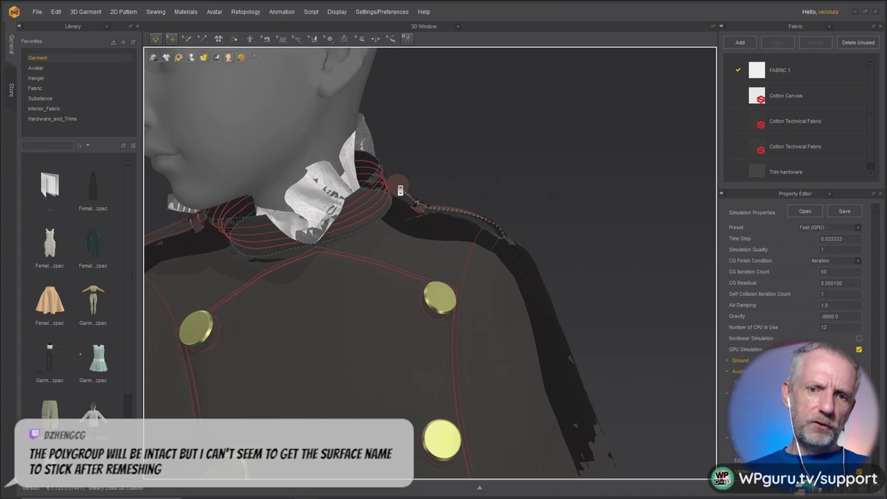
scroll(400, 189, down, 10)
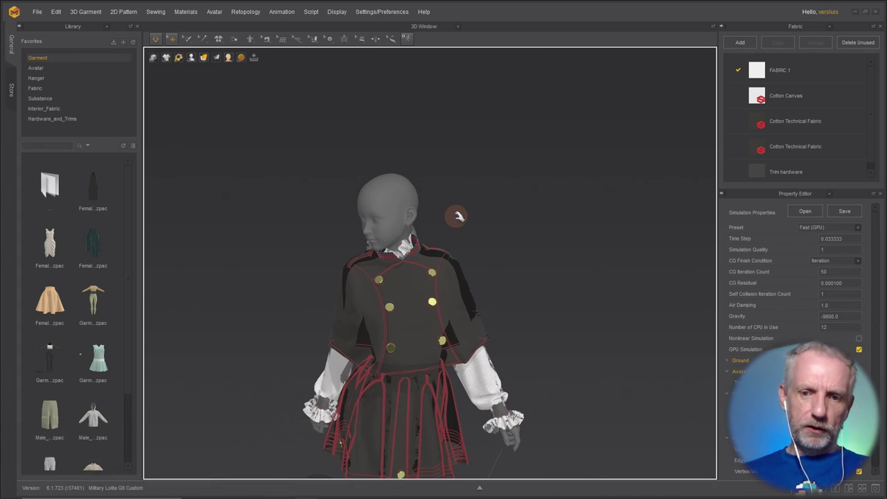
middle_drag(457, 215, 485, 179)
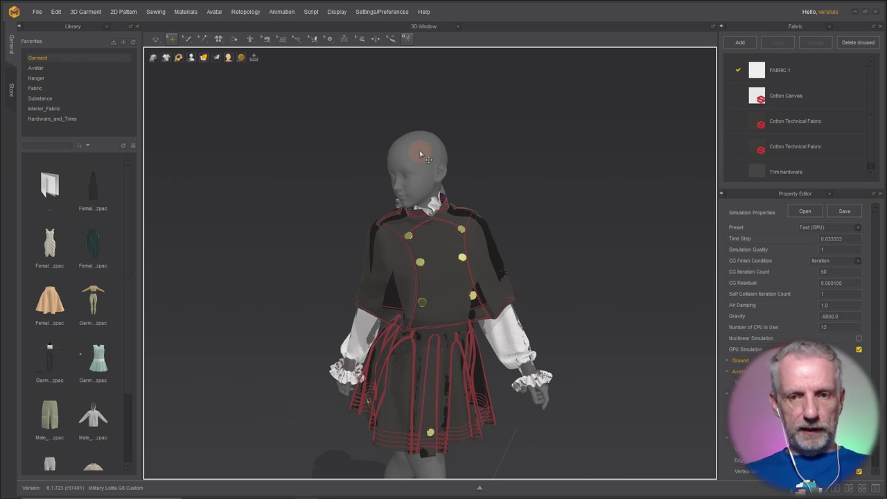
key(space)
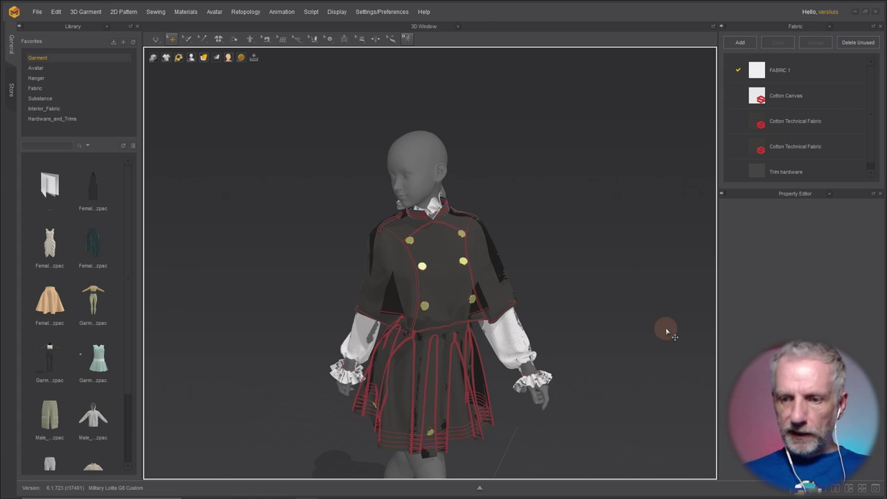
Show the 2D pattern window beside the 3D view, select the collar pattern, and hide the library panel.
click(835, 488)
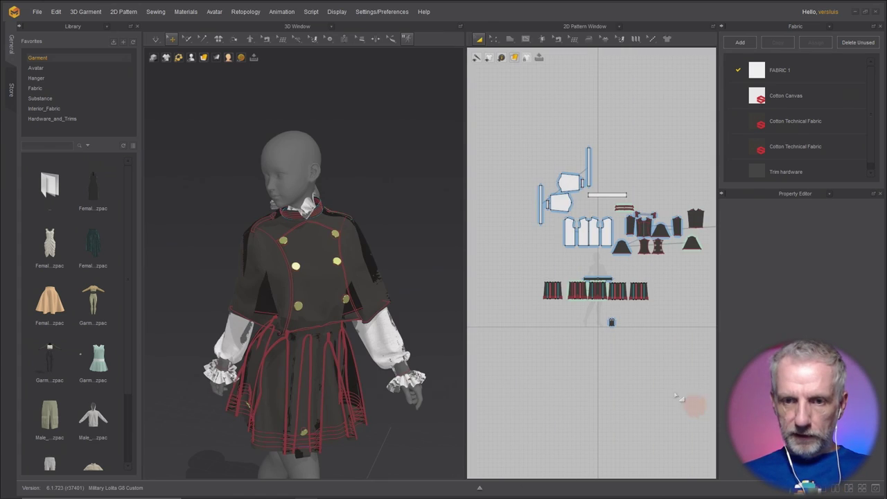
middle_drag(539, 318, 520, 323)
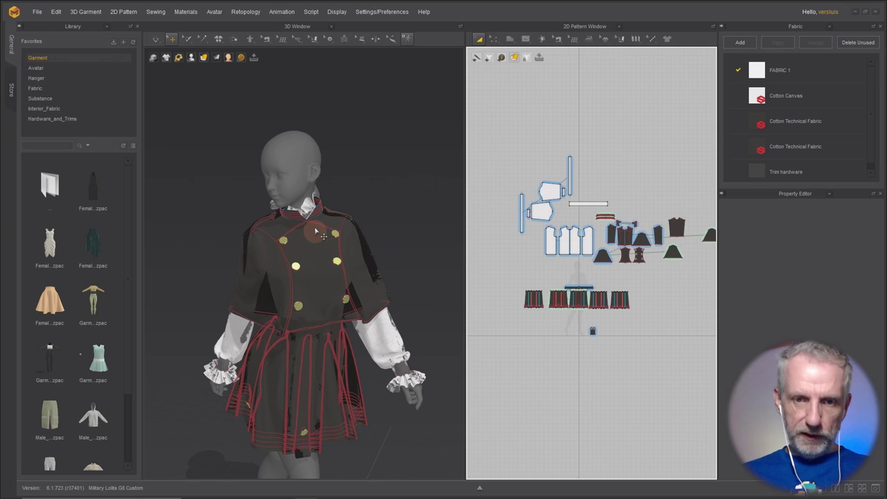
click(310, 205)
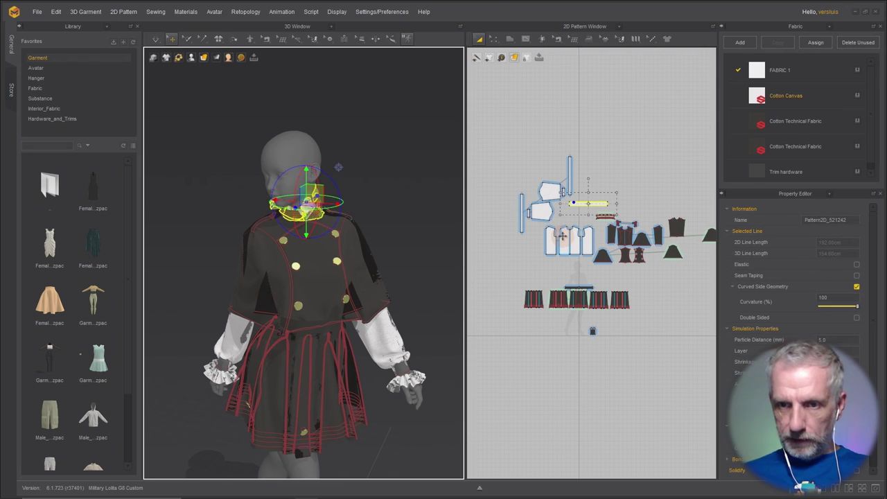
scroll(568, 221, down, 2)
scroll(573, 228, up, 3)
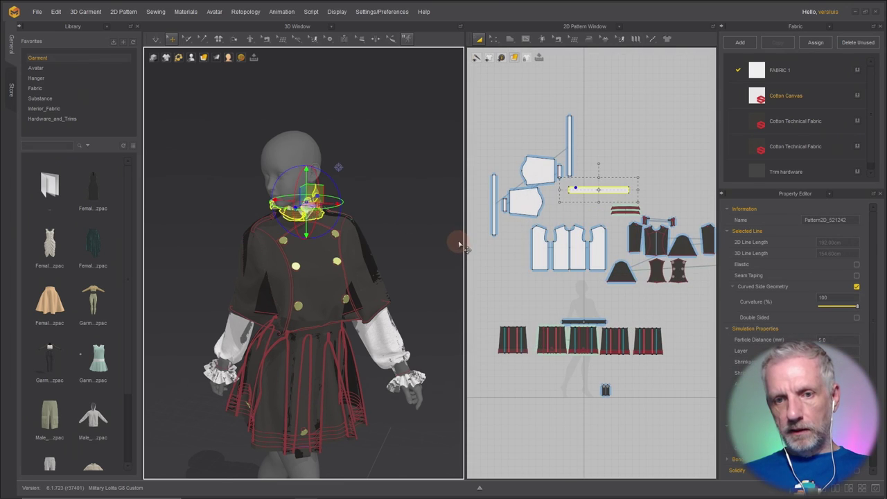
click(136, 26)
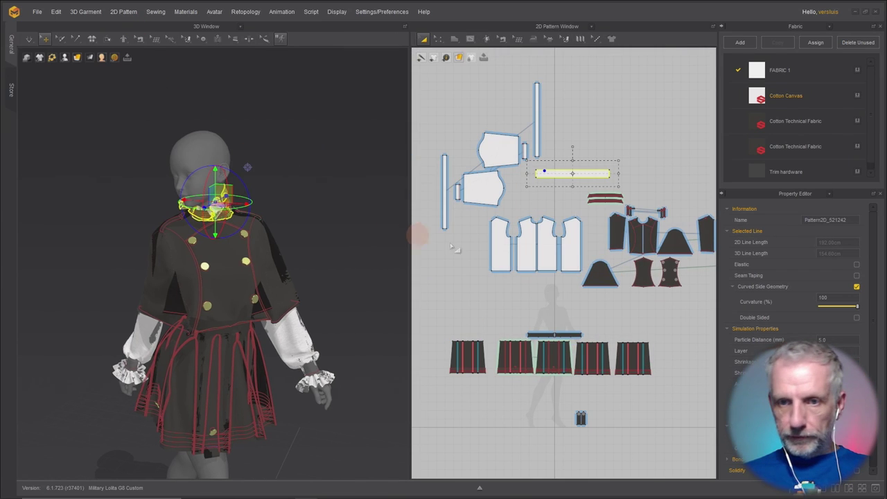
scroll(536, 284, up, 1)
scroll(537, 289, down, 3)
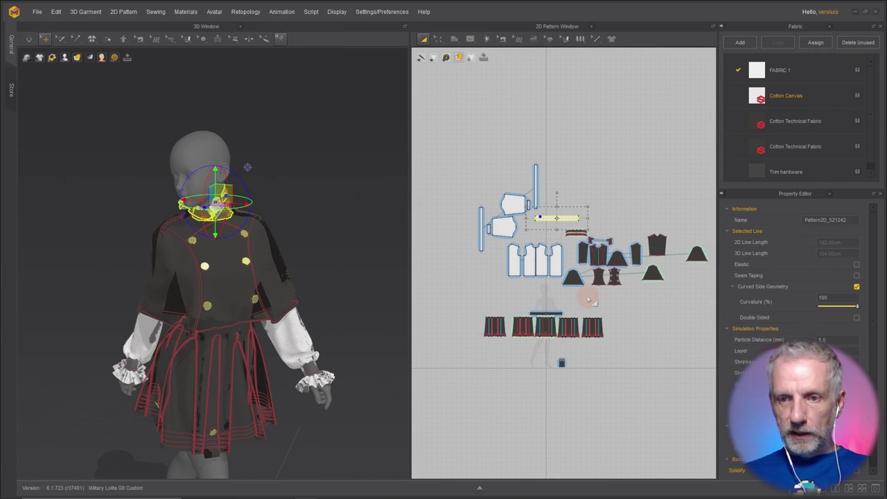
Select all patterns and apply Partial Freeze > Select All Freeze.
key(ctrl+a)
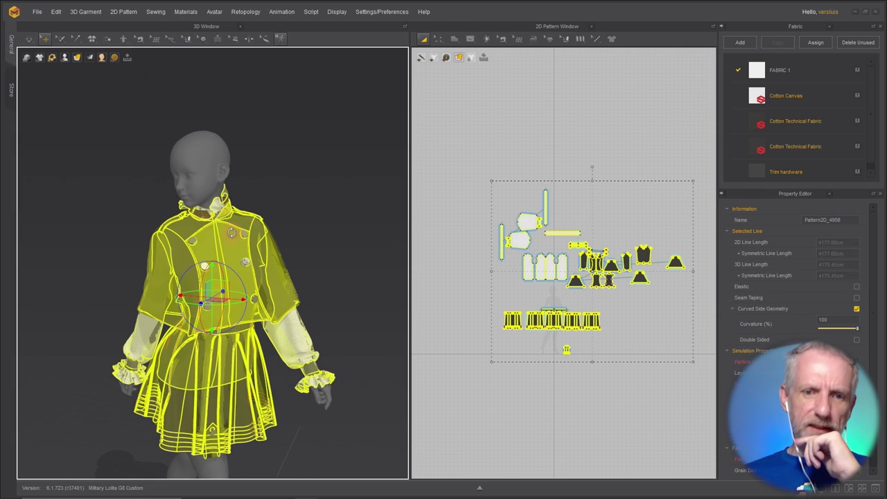
right_click(232, 233)
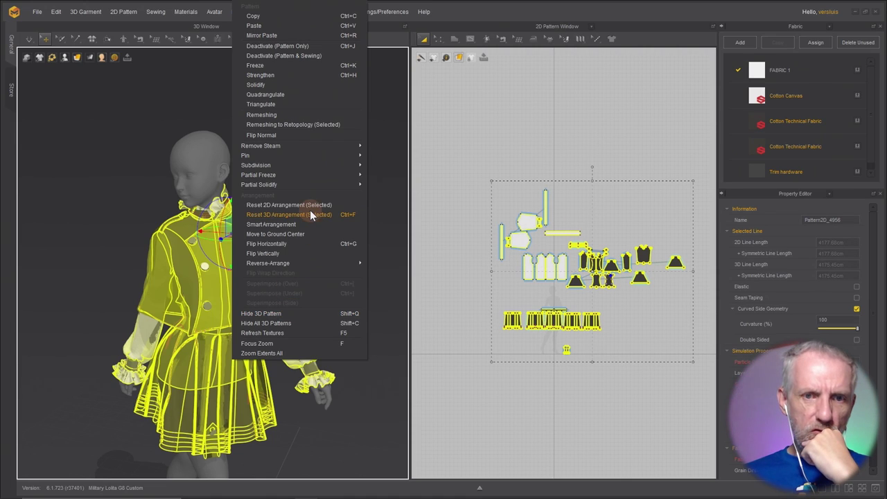
mouse_move(308, 178)
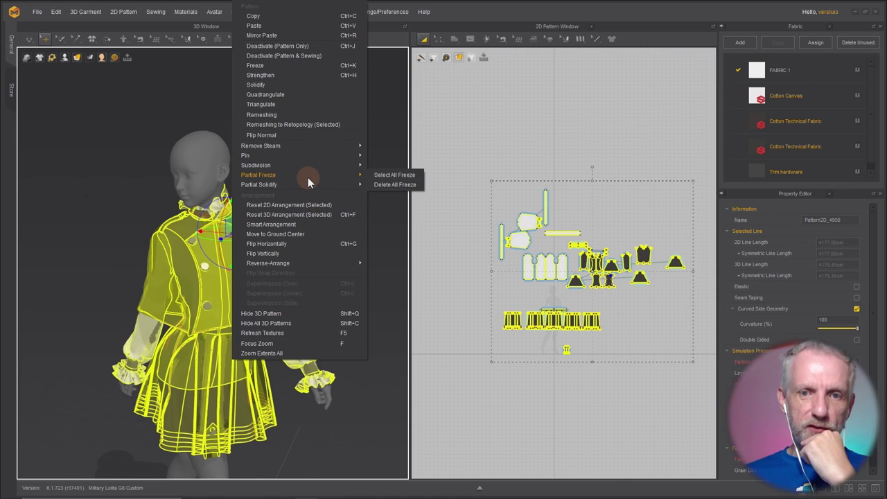
click(395, 177)
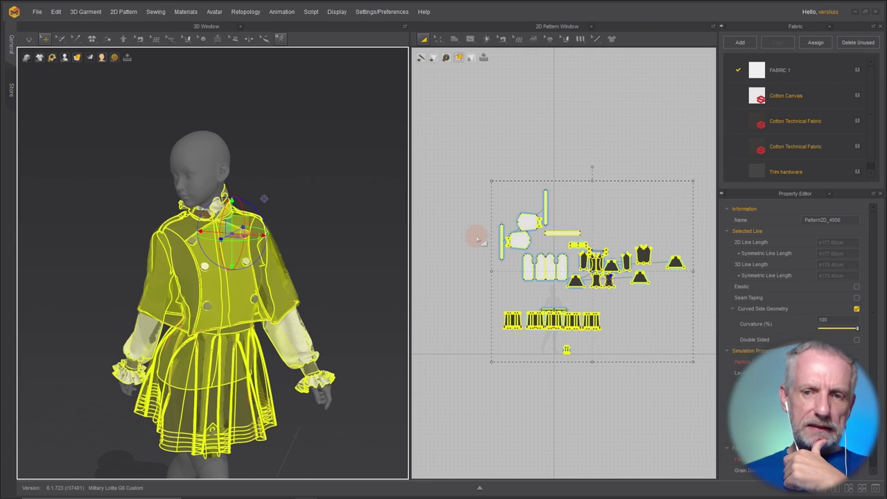
scroll(552, 244, up, 5)
scroll(552, 244, up, 2)
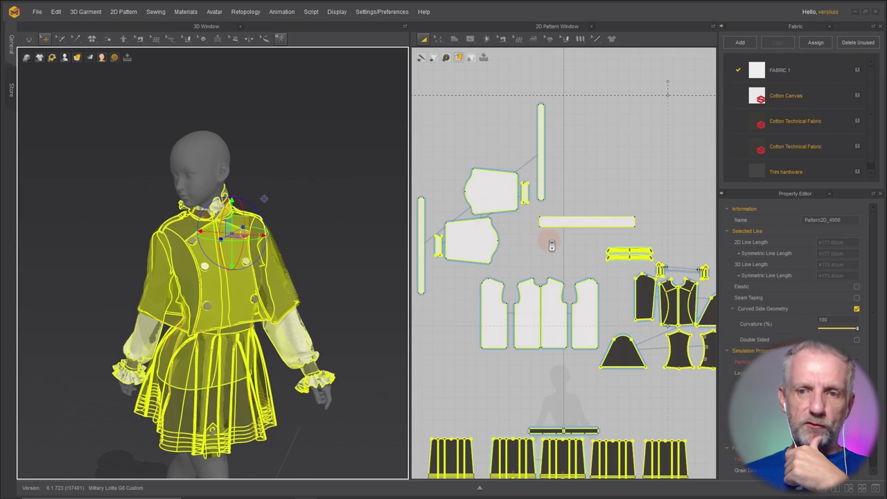
Select only the long collar strip, zoom in, and open its right-click options in 3D.
click(607, 178)
click(593, 223)
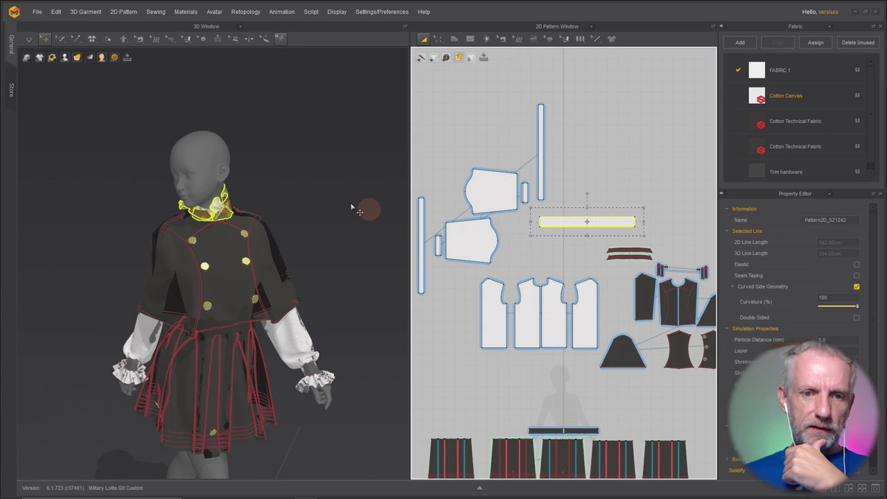
scroll(293, 205, up, 5)
scroll(294, 205, up, 3)
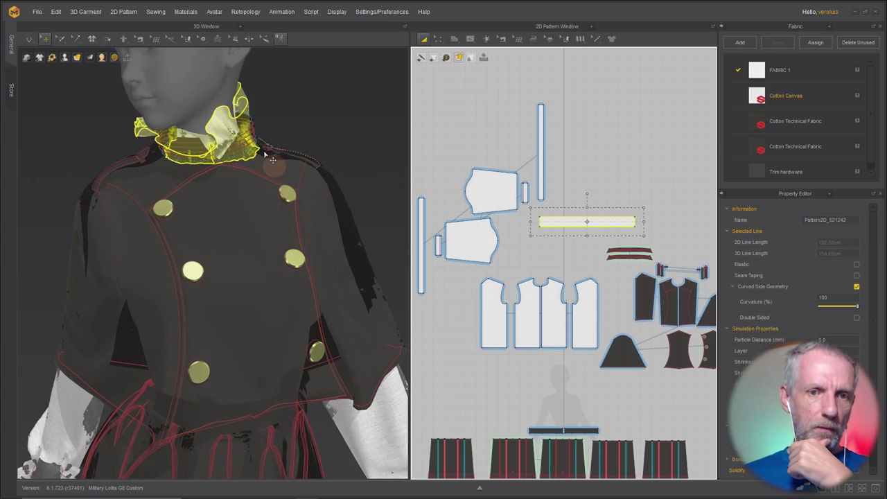
click(224, 118)
right_click(223, 118)
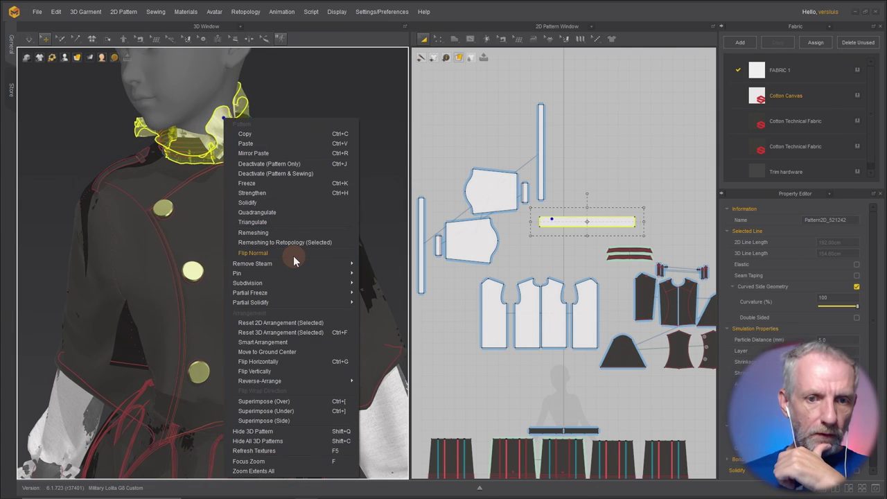
Freeze the collar piece in place and clear the selection.
click(334, 184)
click(476, 159)
scroll(481, 164, down, 3)
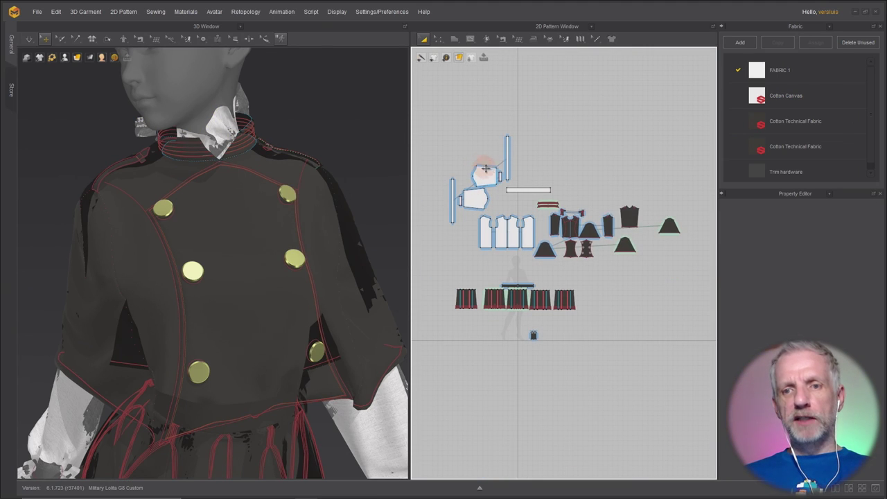
key(ctrl+a)
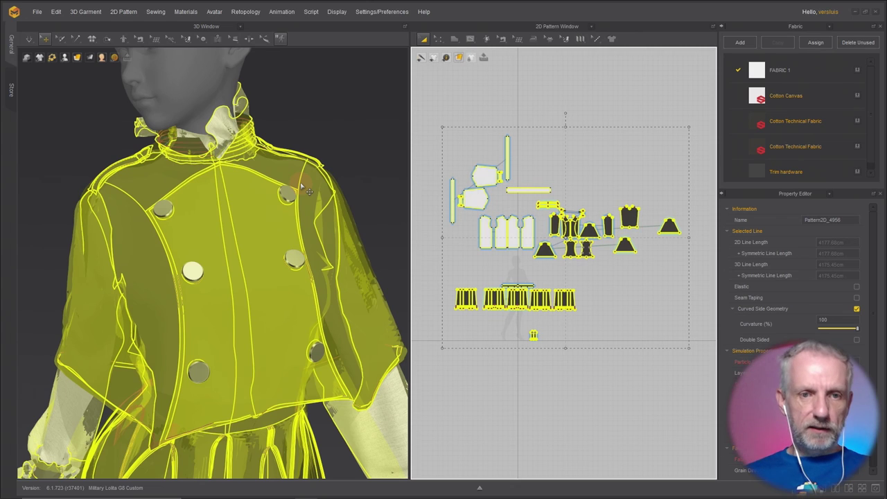
click(348, 130)
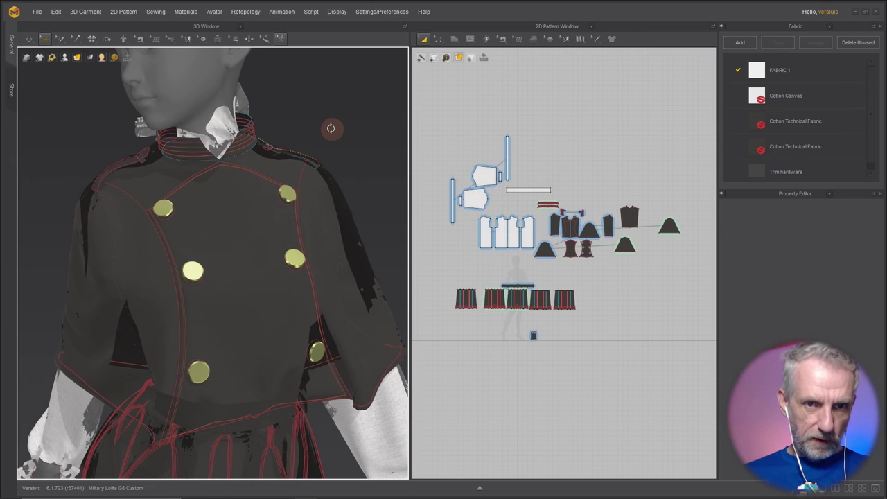
right_drag(330, 128, 283, 126)
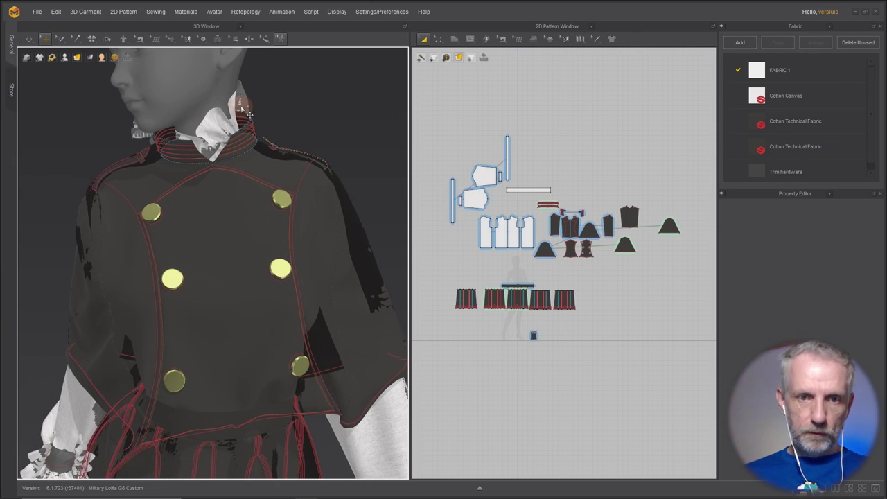
Reselect the ruffled collar and bring up its pattern options menu again.
click(244, 109)
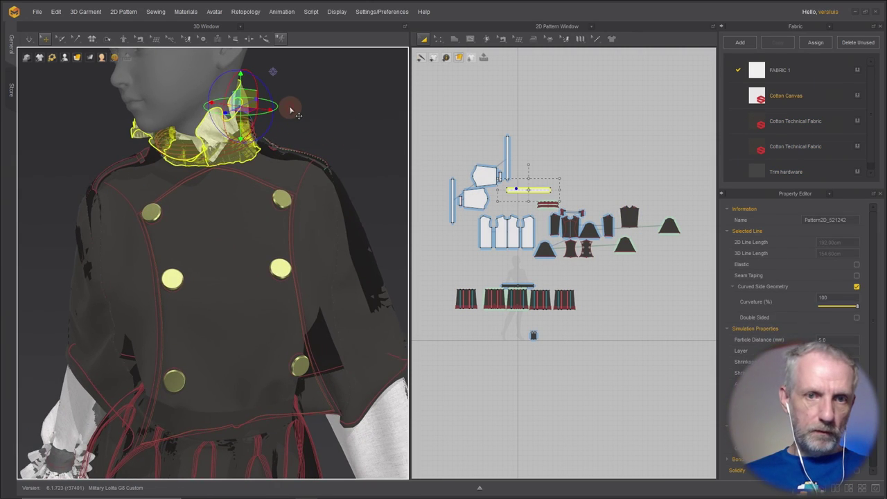
right_click(234, 130)
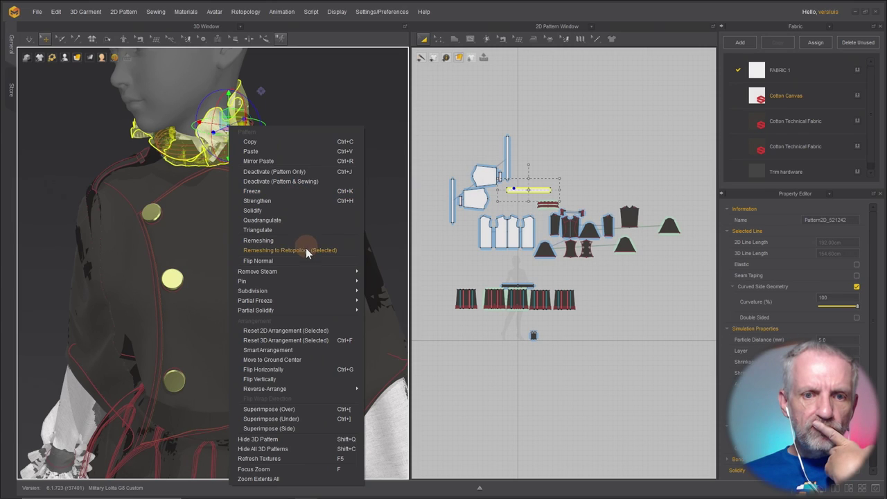
mouse_move(315, 283)
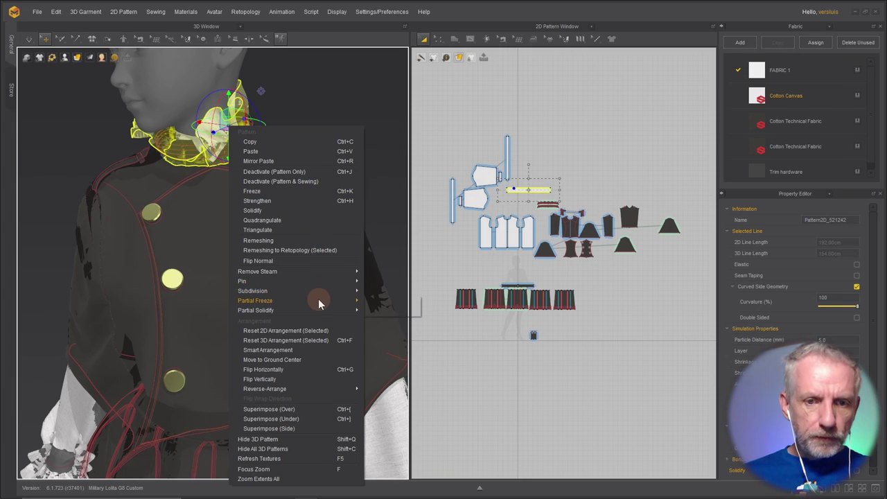
mouse_move(318, 298)
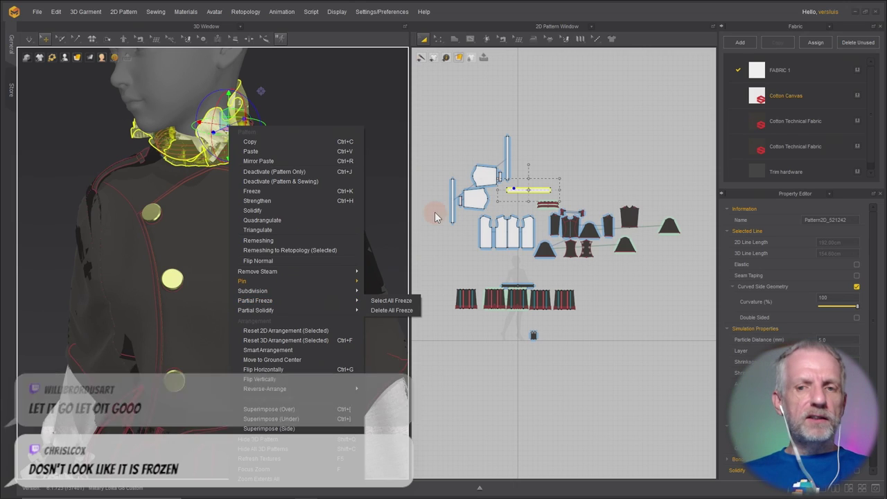
Dismiss the menu and drag the 3D/2D divider right to widen the 3D view.
click(365, 102)
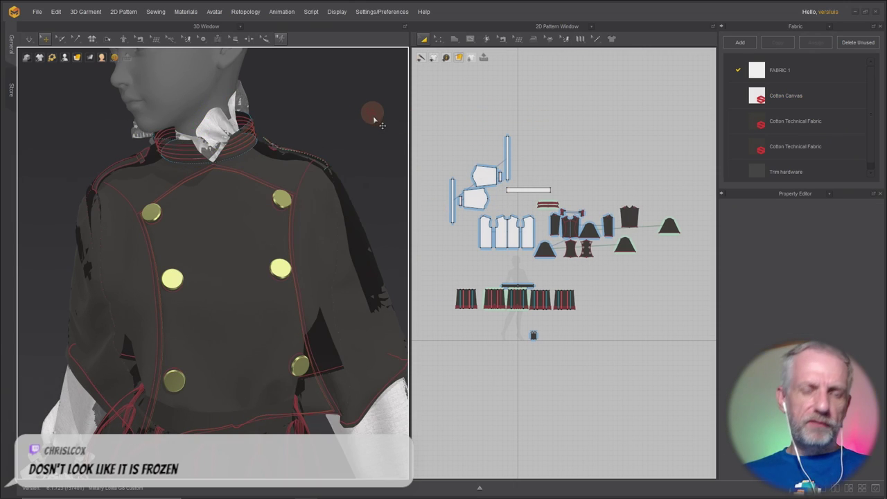
key(ctrl+a)
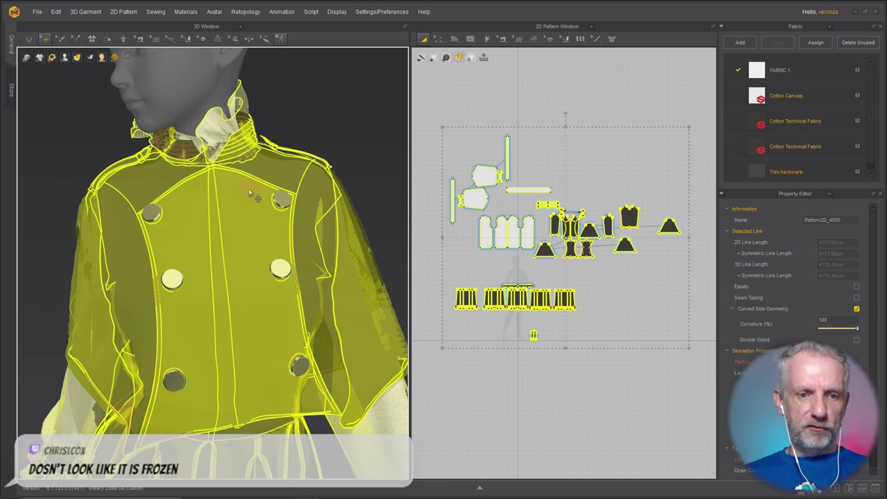
click(356, 124)
right_drag(354, 120, 390, 136)
drag(410, 137, 485, 141)
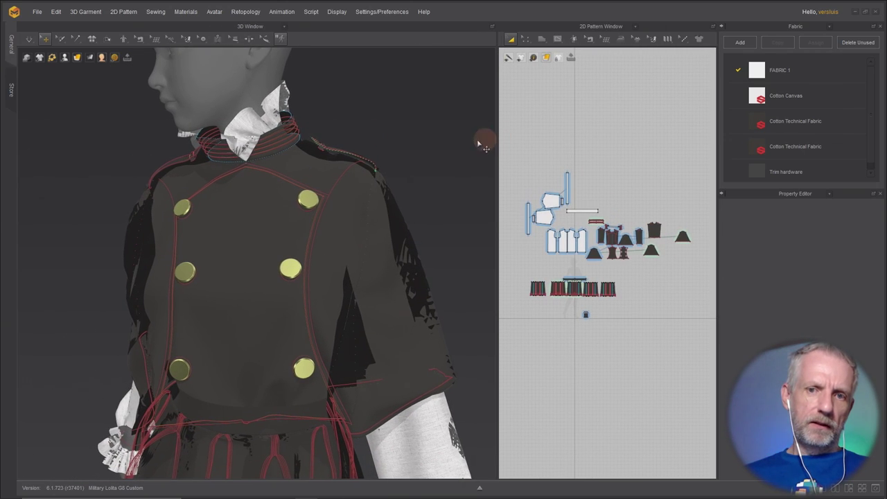
right_drag(485, 140, 453, 143)
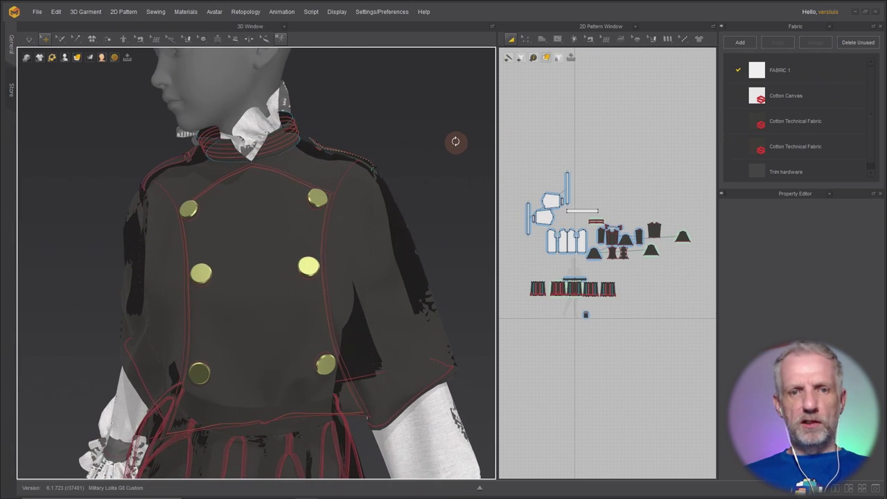
Orbit and zoom out to show the whole avatar, then marquee-select all patterns in 2D.
click(276, 115)
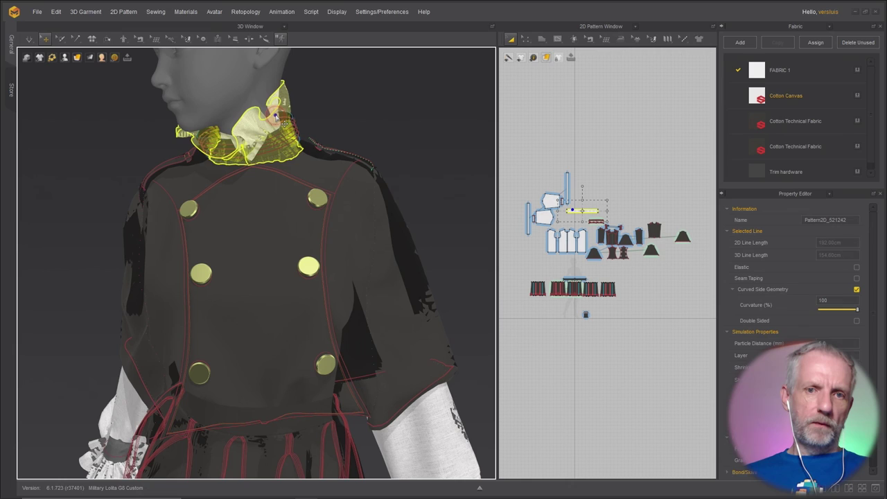
click(377, 111)
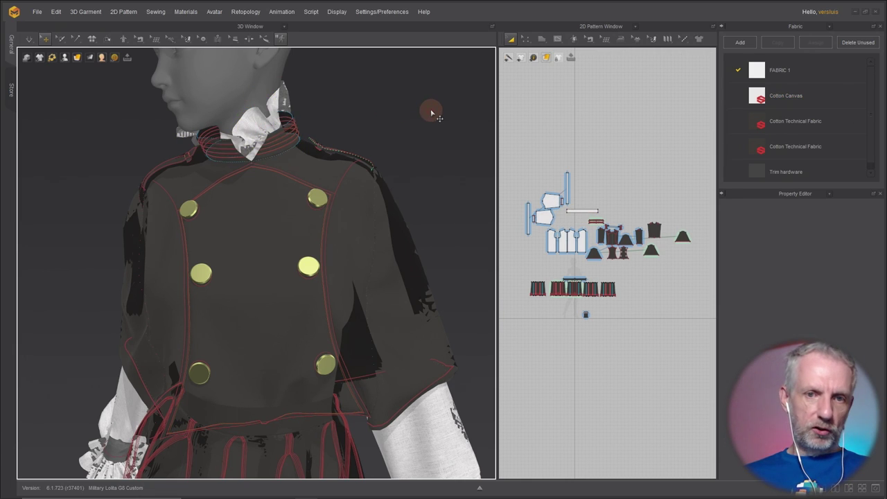
right_drag(429, 109, 488, 111)
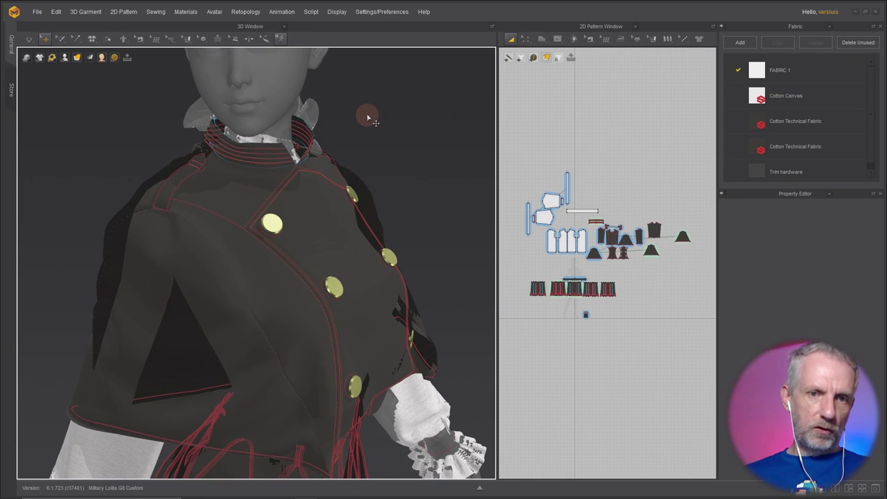
right_drag(382, 119, 320, 116)
scroll(337, 104, down, 6)
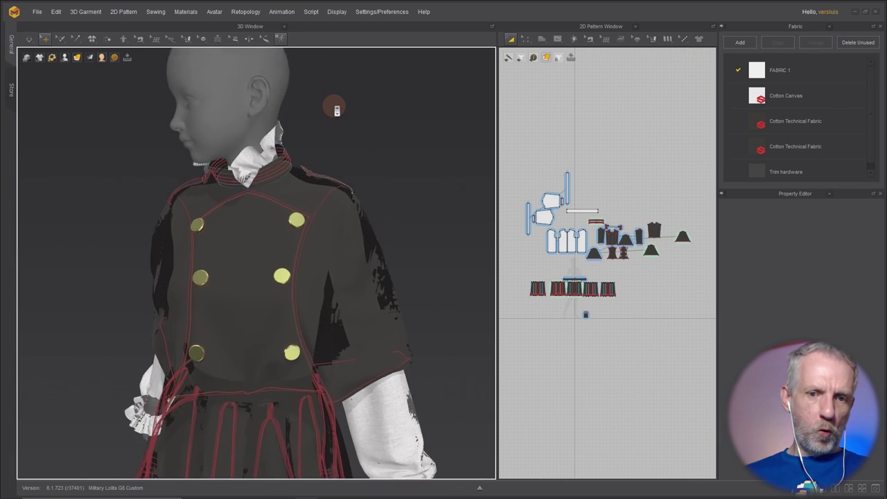
right_drag(337, 76, 374, 111)
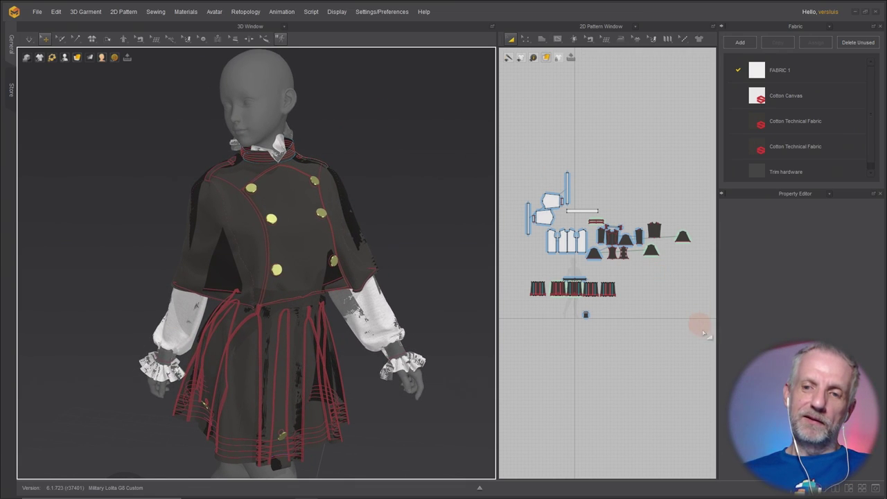
drag(707, 330, 512, 156)
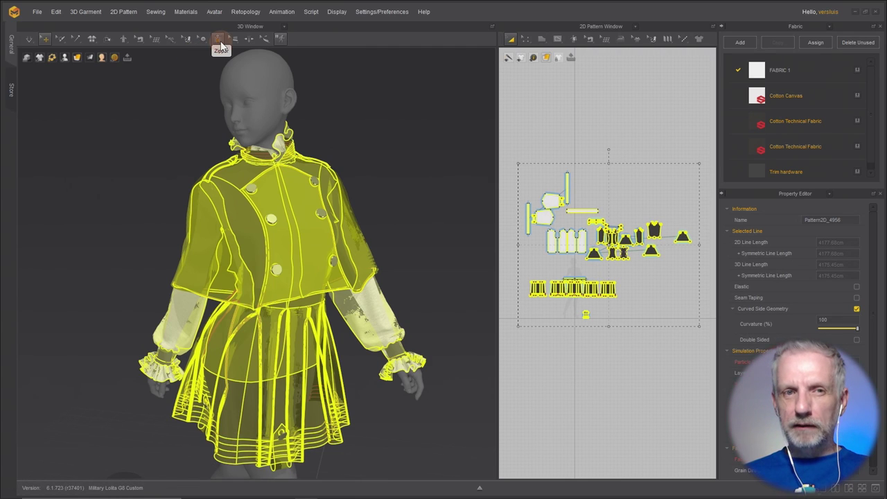
Freeze the entire outfit via the 3D right-click menu, then select the collar strip and zoom in.
click(272, 183)
right_click(273, 184)
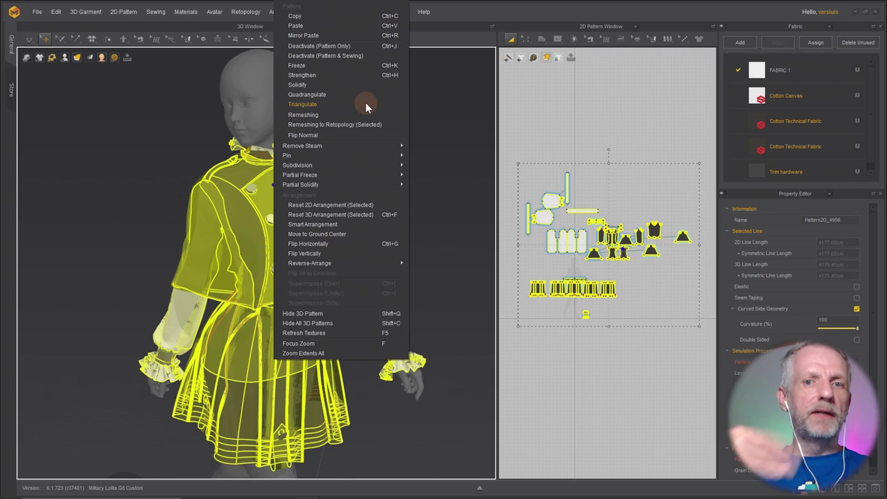
click(331, 66)
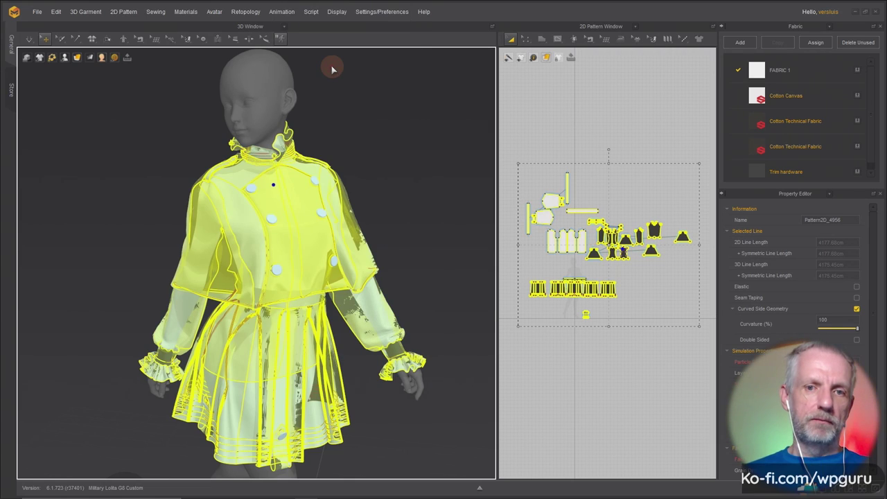
click(394, 147)
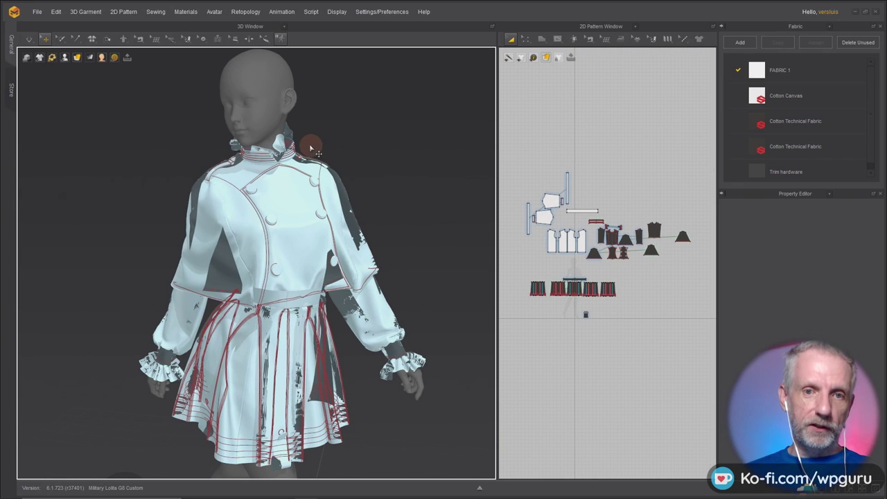
click(586, 210)
scroll(321, 141, up, 3)
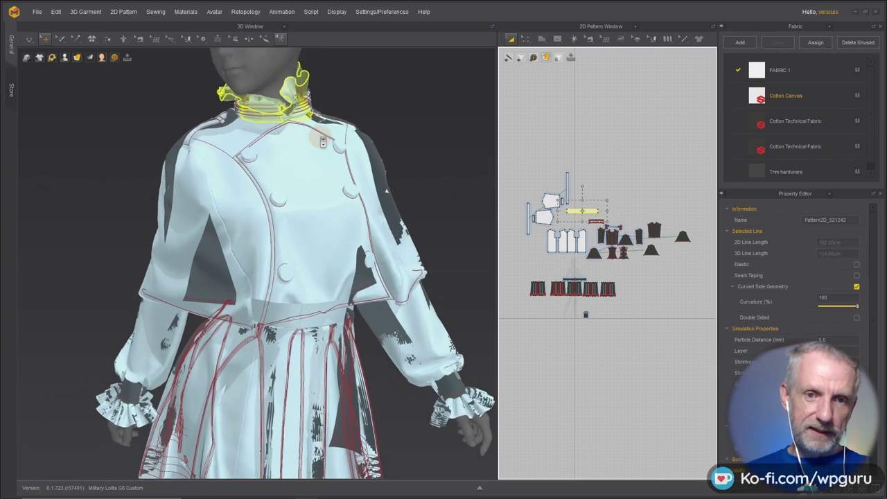
Unfreeze the ruffled collar and drag the splitter right to widen the 3D window.
scroll(322, 142, up, 5)
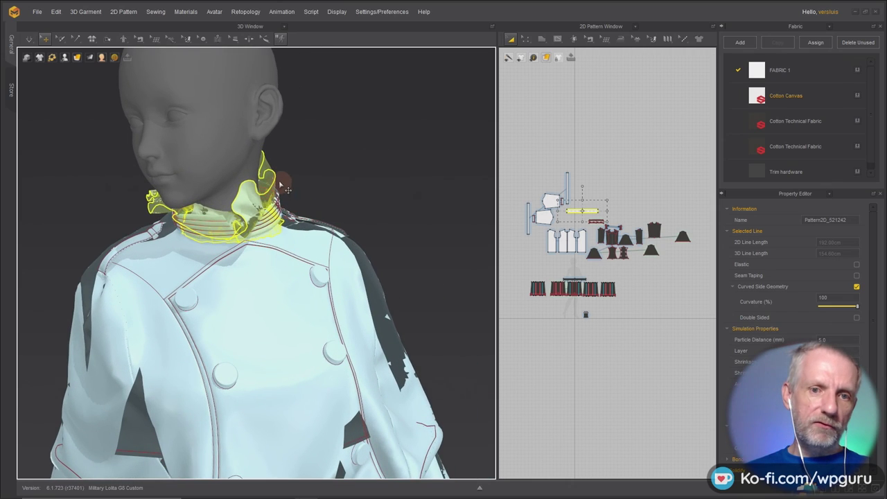
right_click(273, 179)
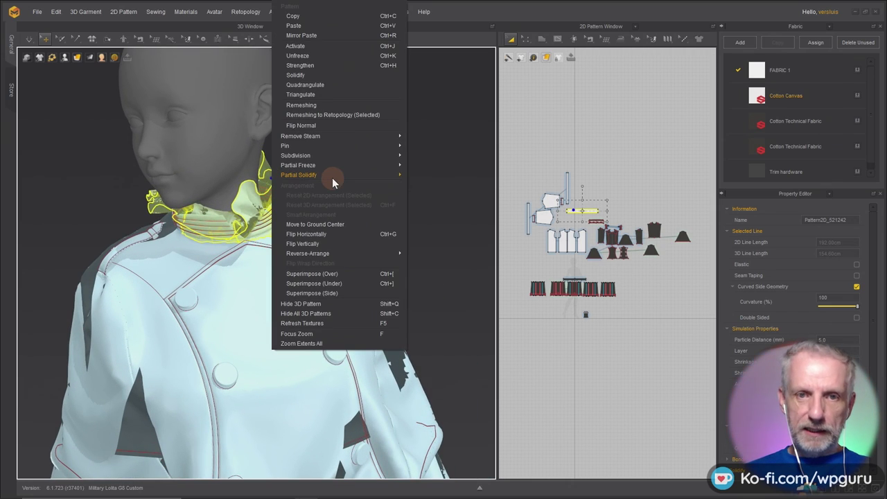
click(355, 54)
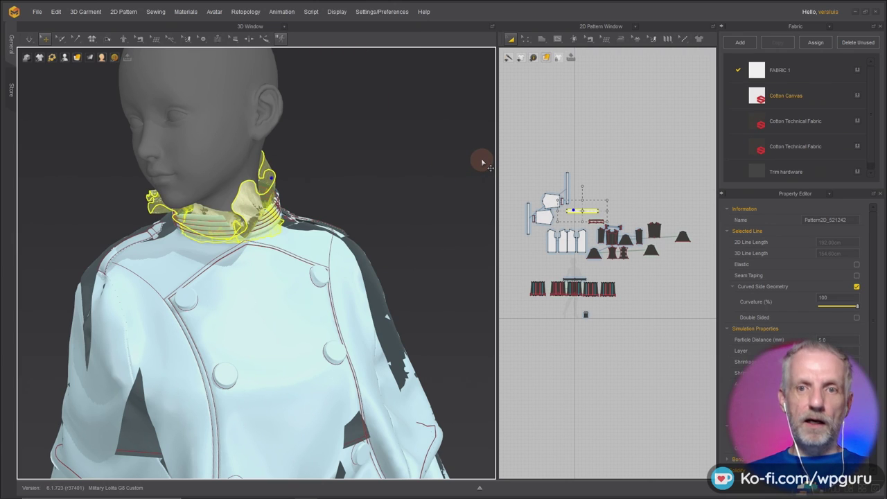
drag(497, 161, 576, 164)
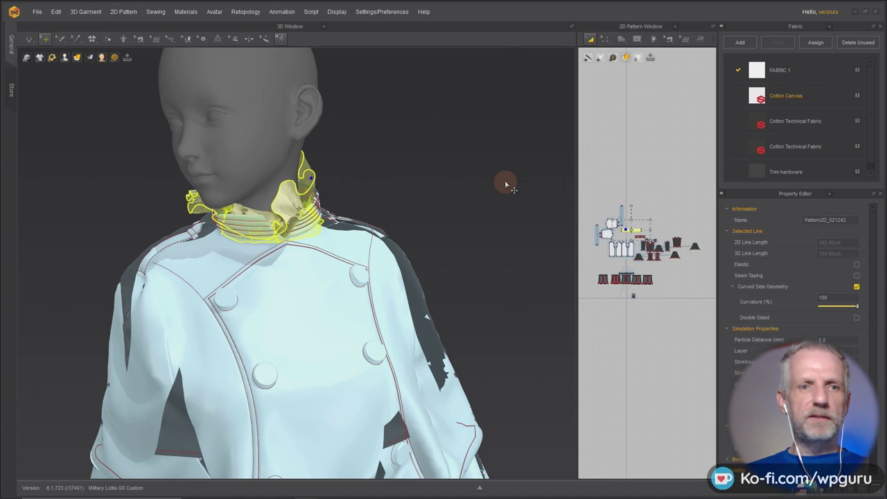
Run the simulation in Normal (Default) mode and tug the collar's right wing outward from the neck.
click(29, 39)
click(45, 70)
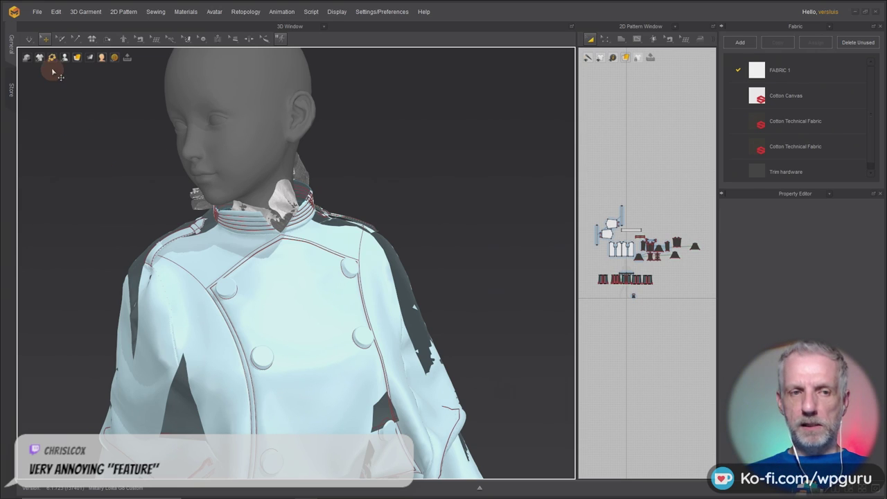
click(27, 58)
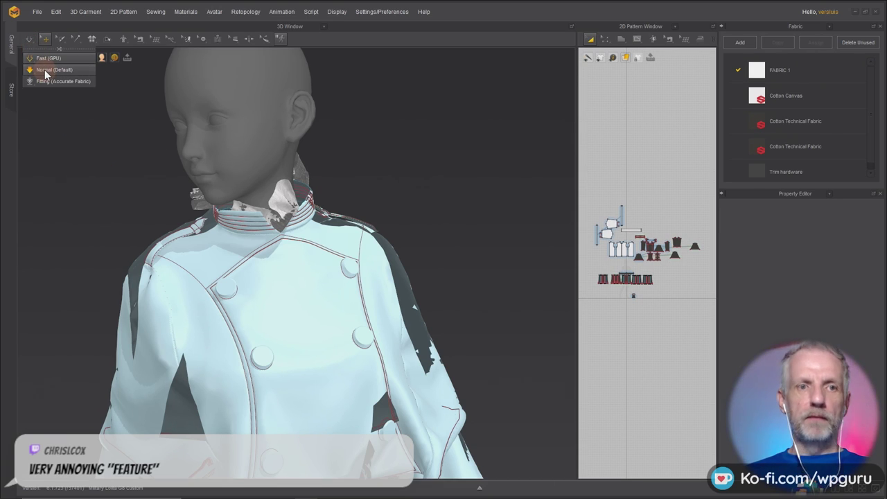
click(45, 71)
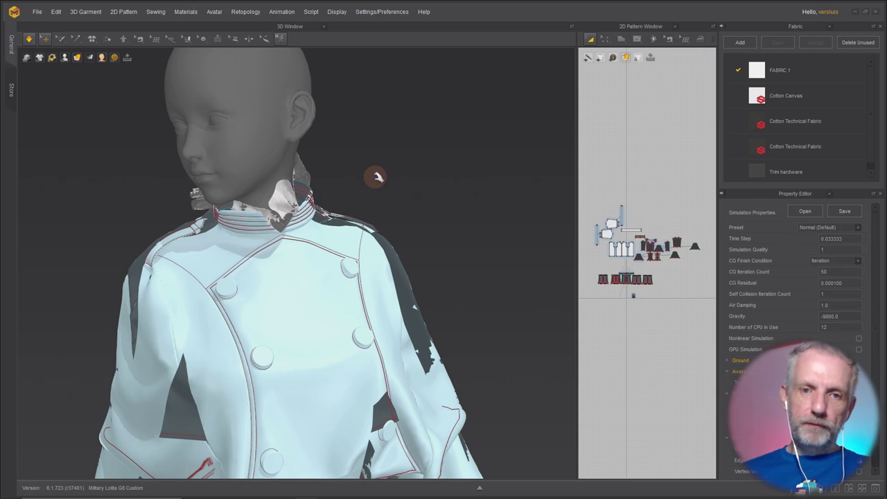
scroll(354, 177, up, 2)
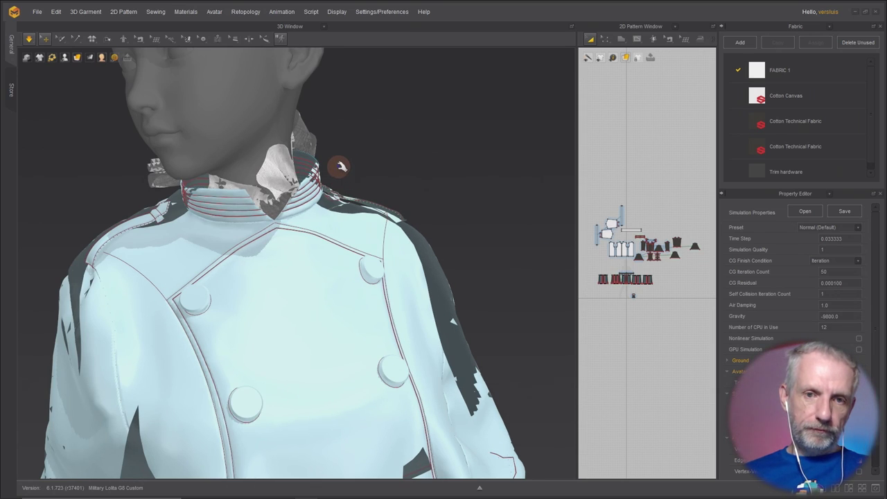
scroll(320, 133, down, 2)
right_drag(351, 139, 332, 135)
mouse_move(332, 135)
mouse_down()
mouse_move(495, 155)
mouse_move(520, 185)
mouse_move(408, 149)
mouse_move(343, 146)
mouse_up()
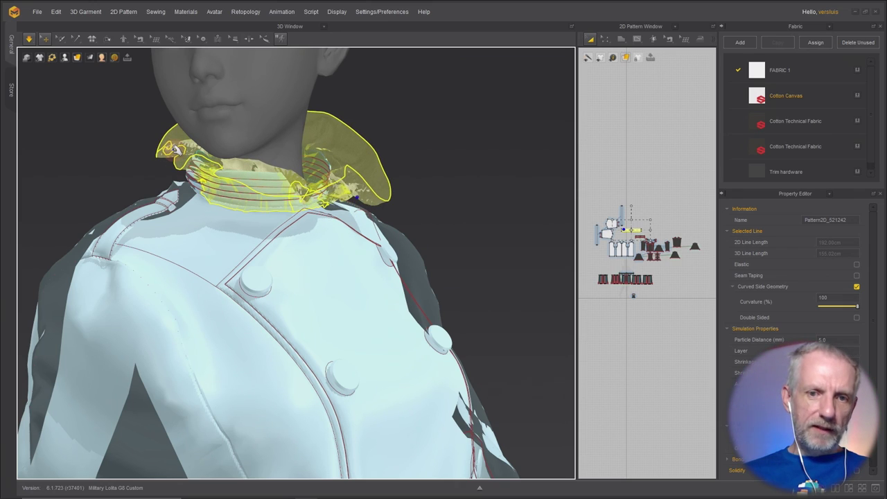
Drag the collar's left edge down over the shoulder and inspect the striped collar band from the side.
drag(153, 189, 159, 234)
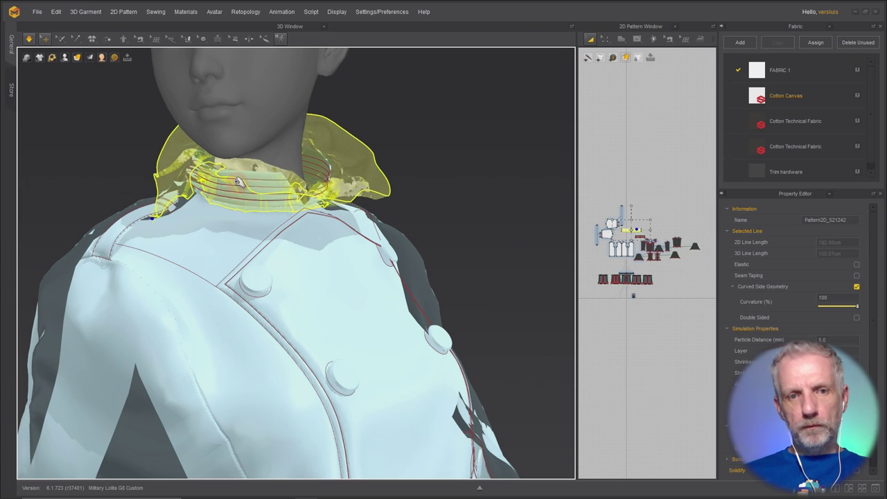
click(236, 201)
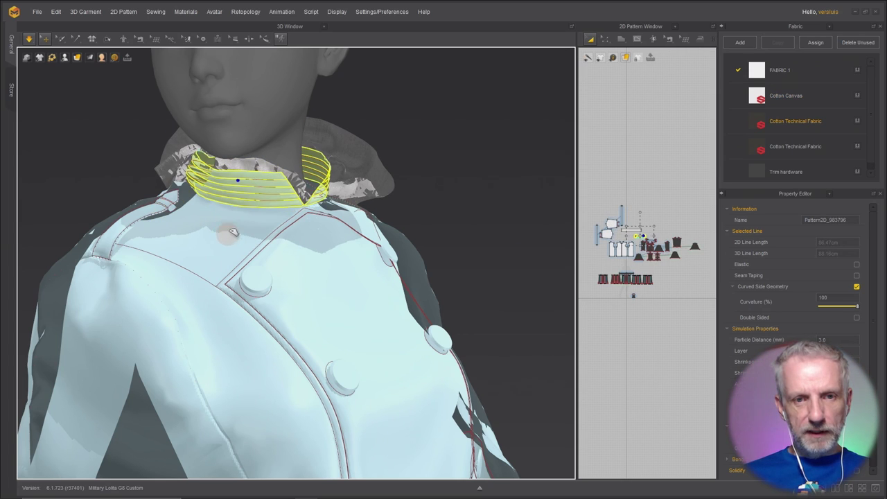
right_drag(287, 171, 392, 125)
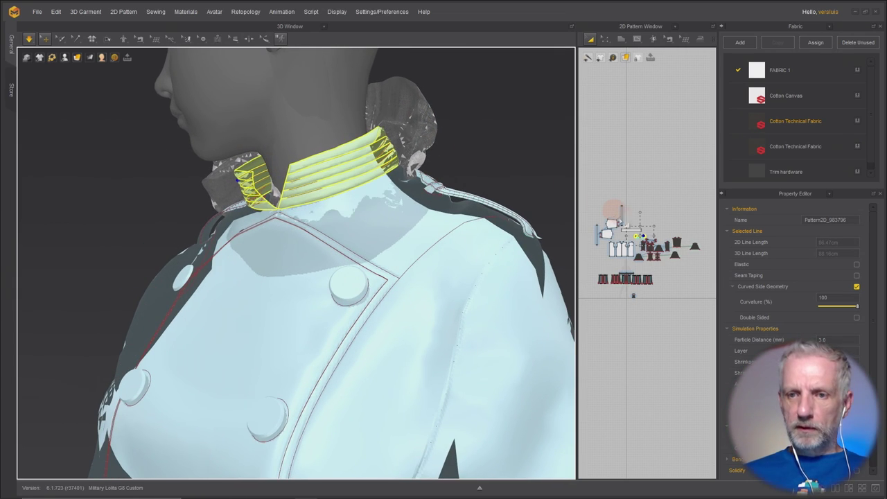
scroll(628, 226, up, 3)
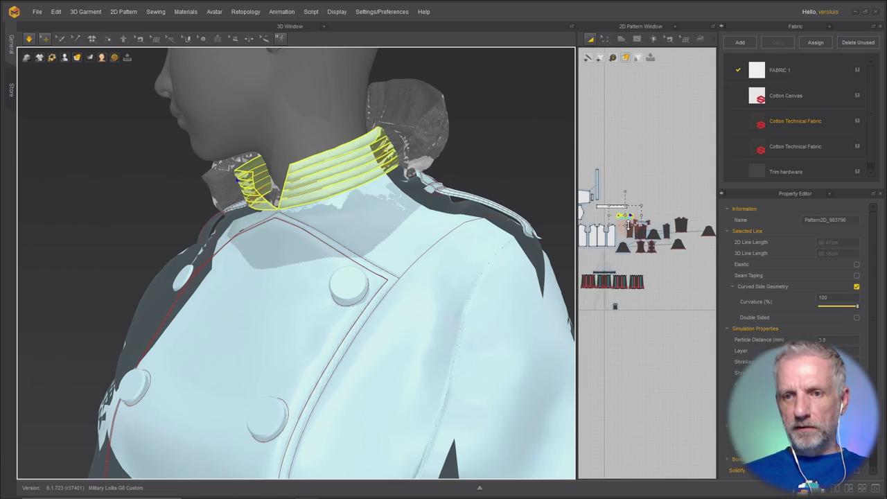
scroll(627, 223, up, 5)
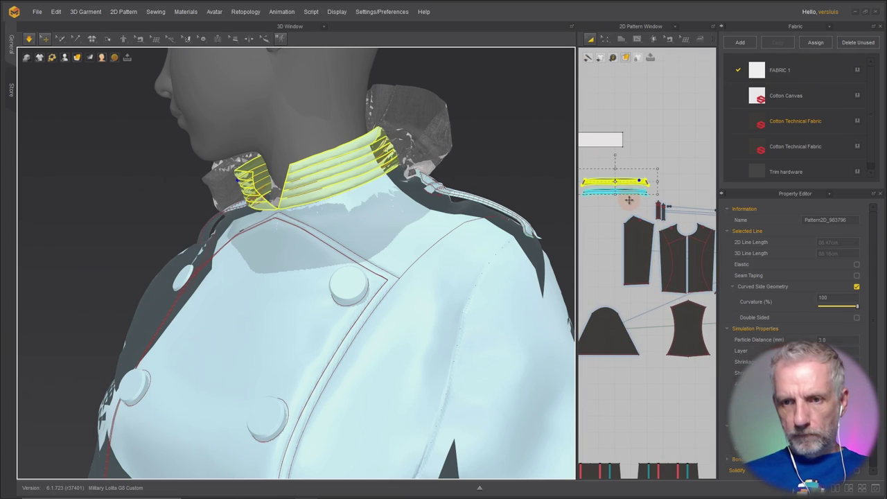
scroll(676, 201, down, 3)
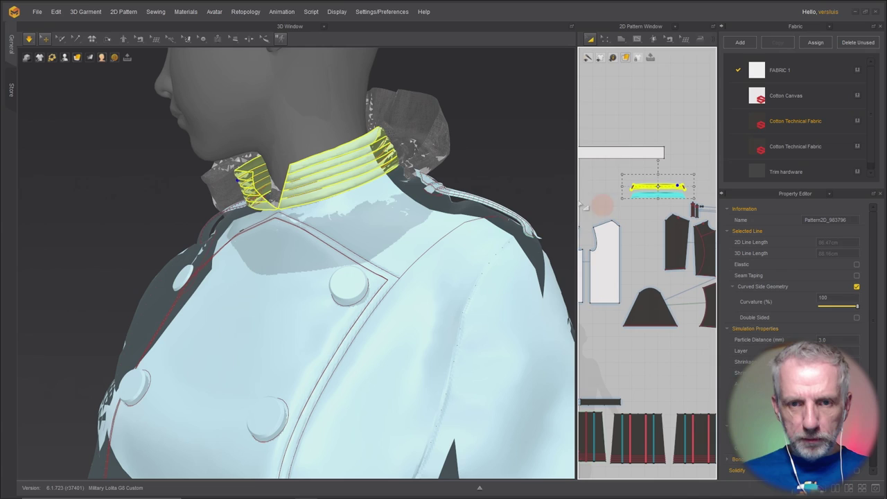
Pick through the overlapping collar pieces to select the outer ruffled collar.
click(653, 191)
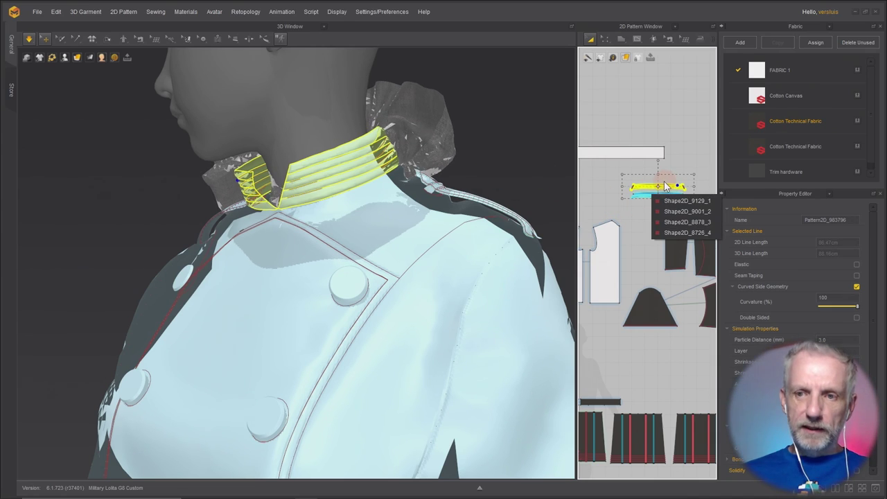
click(670, 143)
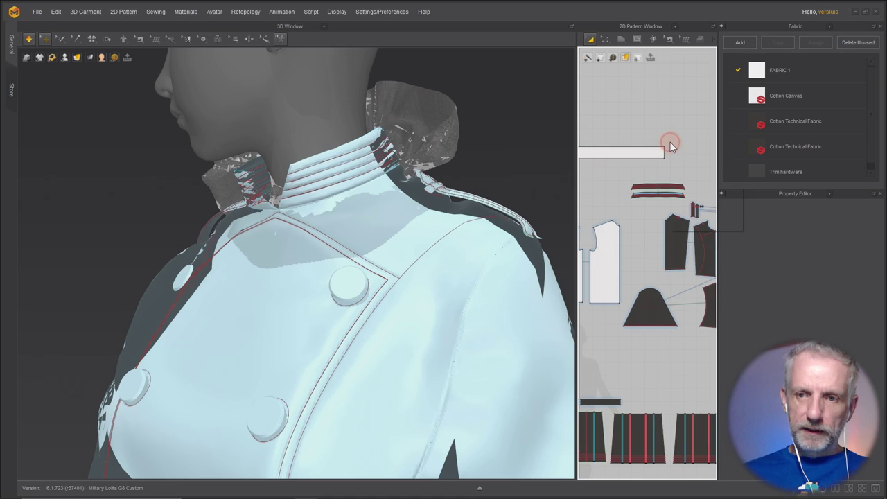
click(666, 188)
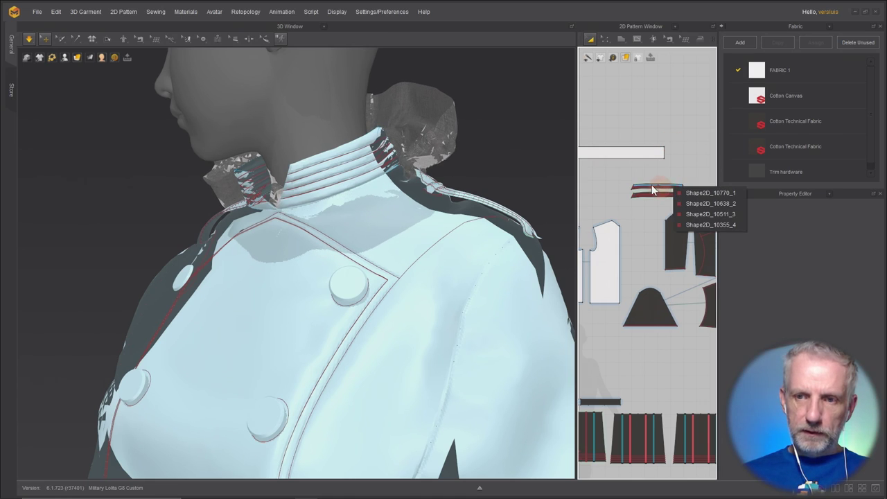
click(429, 113)
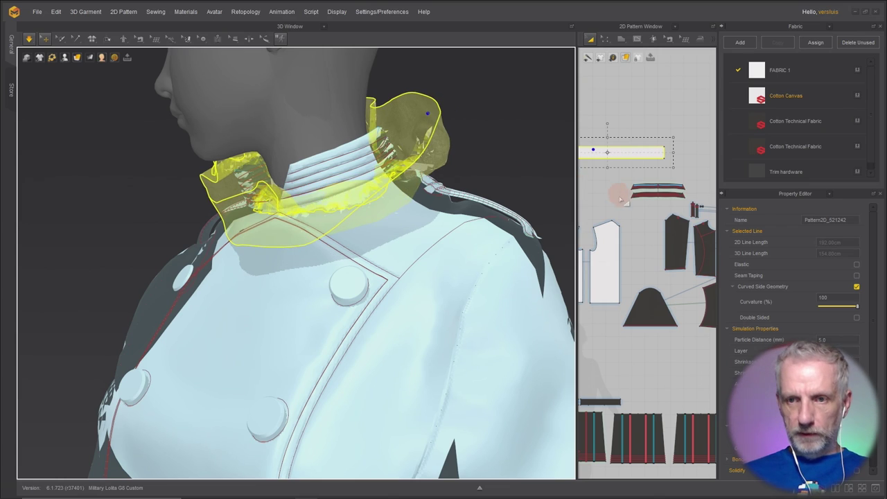
Strengthen the ruffled collar so it flares stiffly, and widen the 2D Pattern window.
right_drag(621, 199, 693, 233)
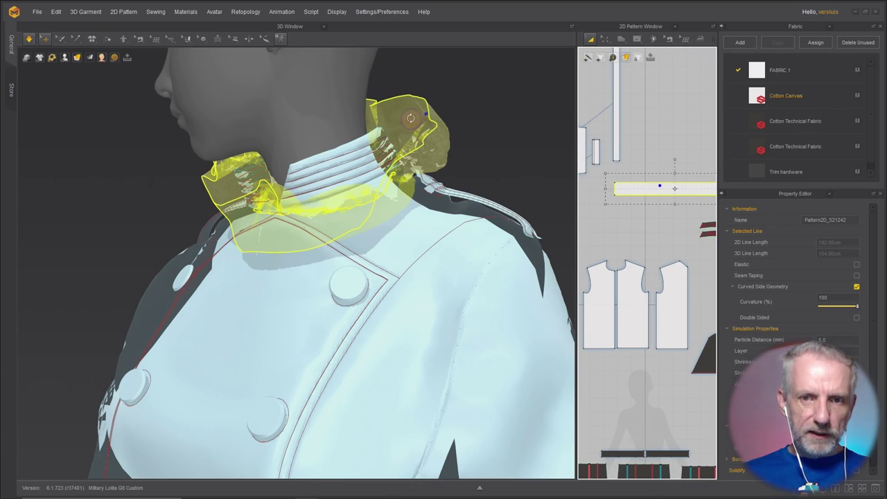
right_click(411, 118)
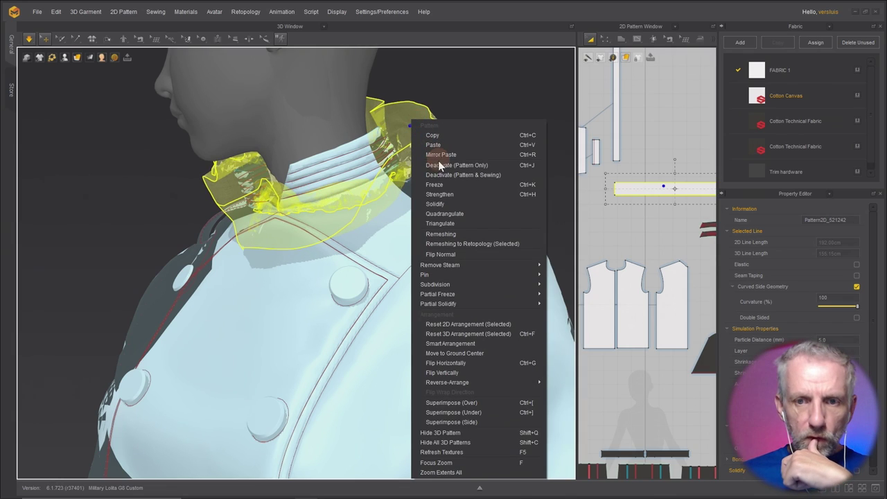
click(451, 194)
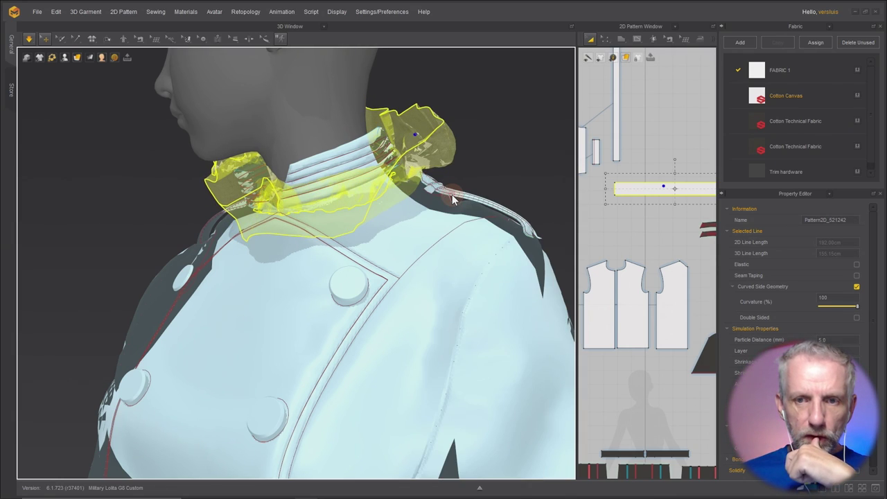
click(514, 139)
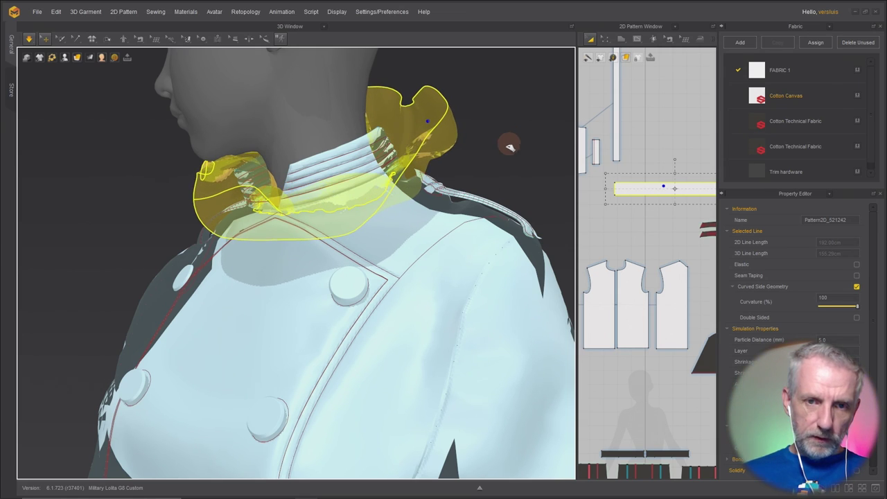
right_drag(510, 147, 427, 174)
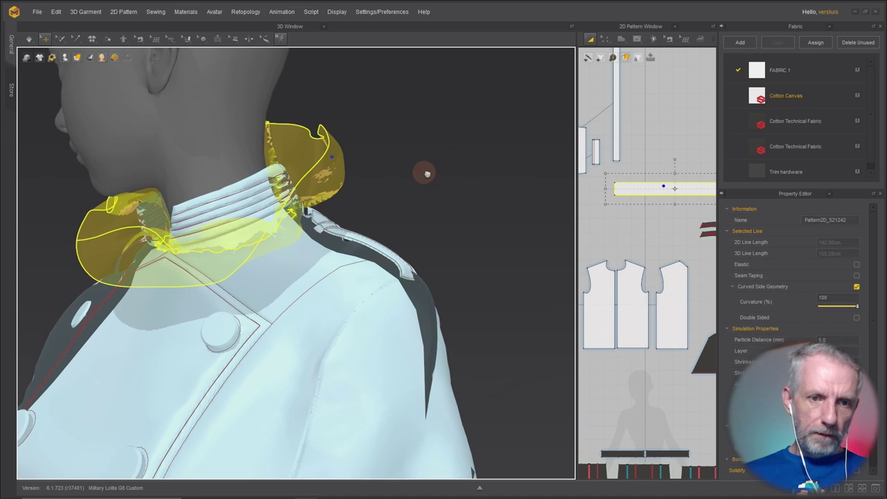
drag(576, 174, 524, 179)
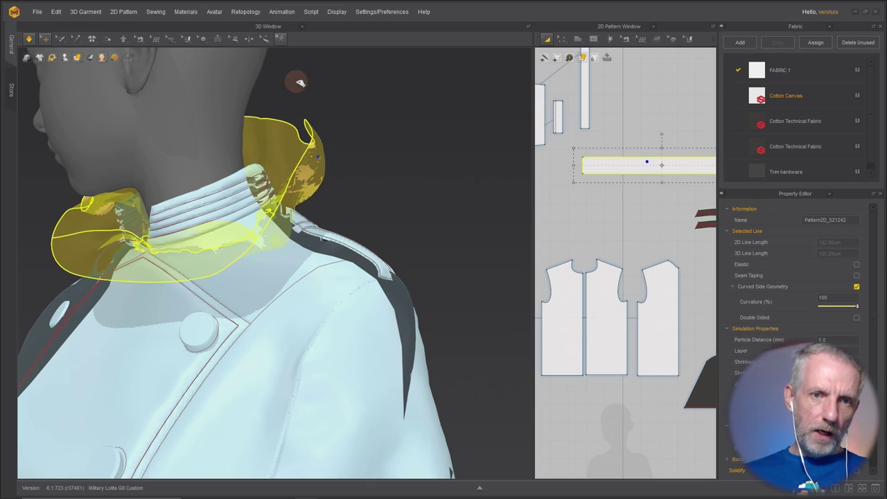
Unstrengthen the collar, pull its cloth out to the right while simulating, then stop the simulation.
right_click(297, 150)
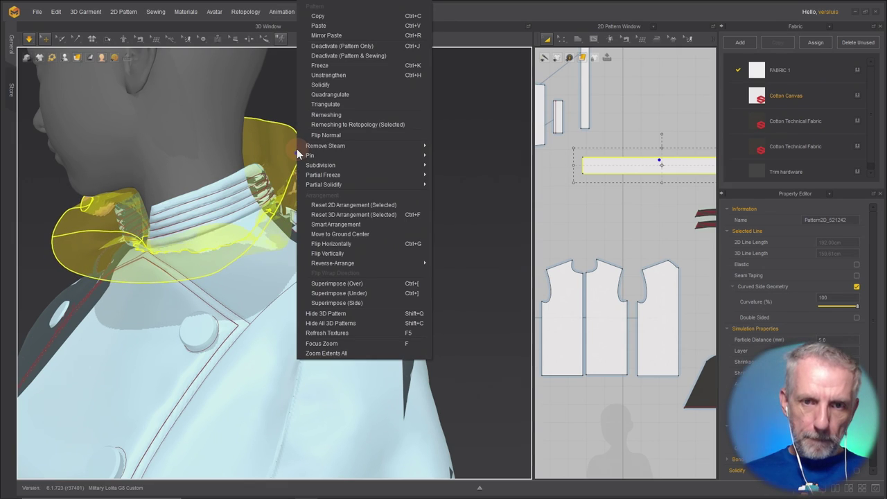
click(375, 75)
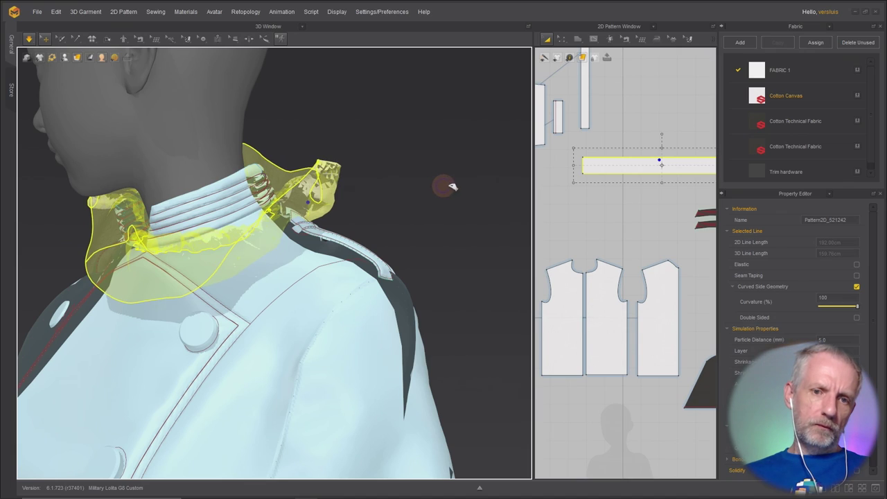
right_drag(452, 186, 303, 229)
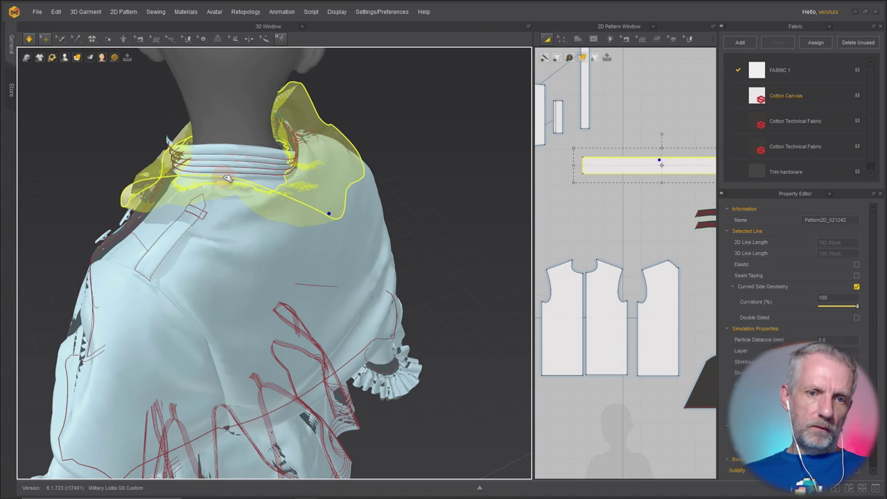
right_drag(227, 179, 340, 221)
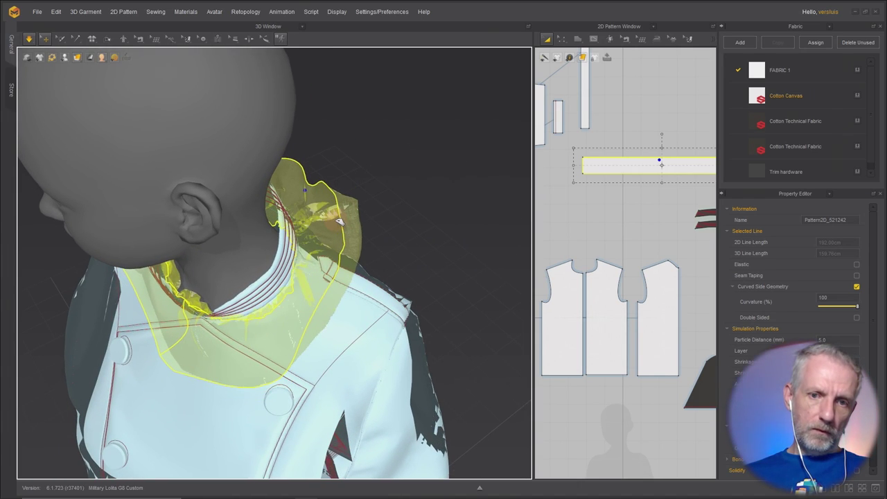
drag(424, 225, 417, 193)
right_drag(417, 193, 451, 228)
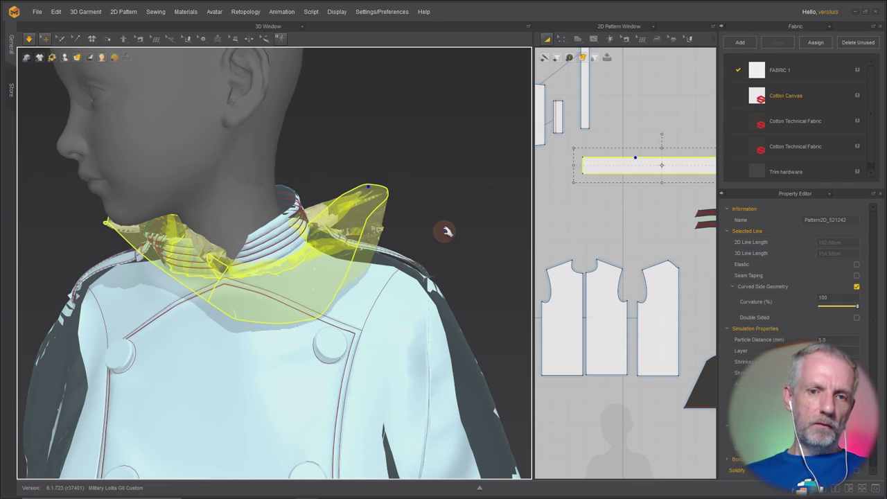
key(space)
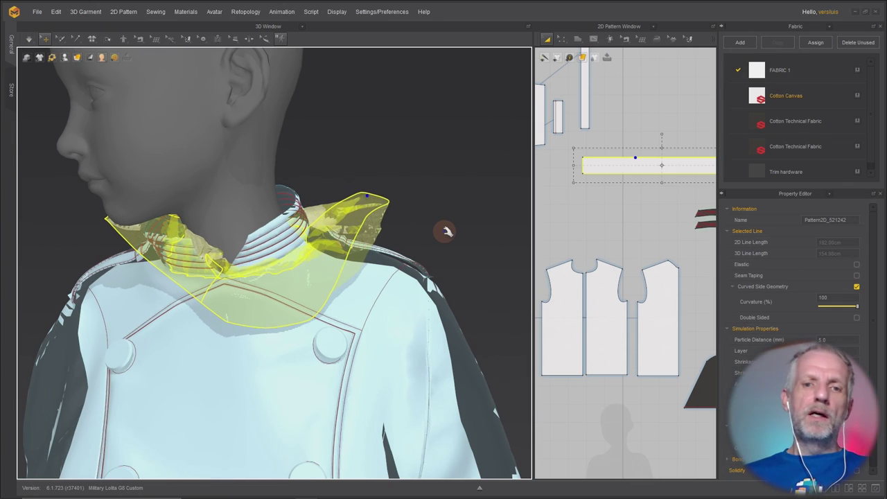
In Blender, place the 3D cursor just beside the coat's shoulder.
key(alt+Tab)
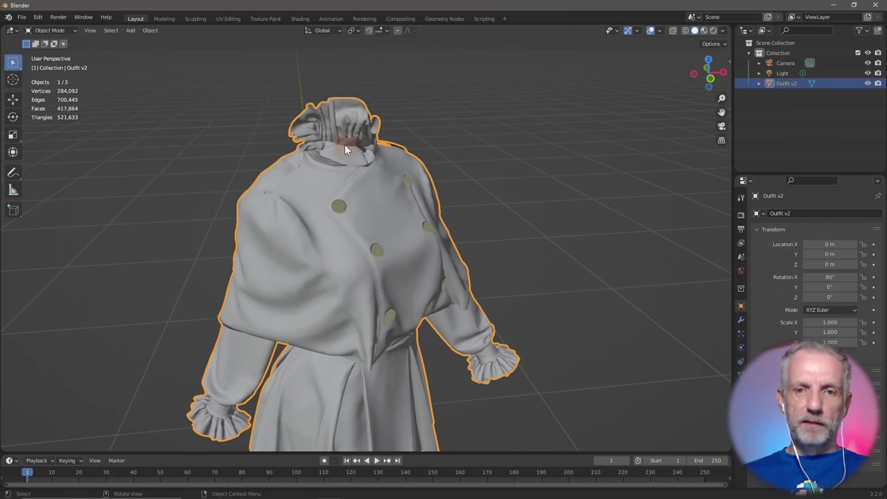
middle_drag(526, 215, 453, 217)
right_click(454, 214)
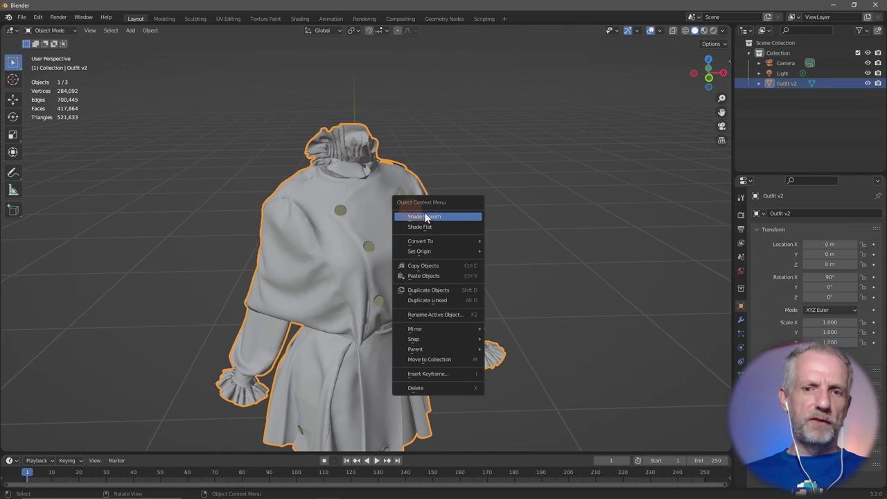
middle_drag(525, 188, 479, 222)
shift+right_drag(478, 222, 482, 214)
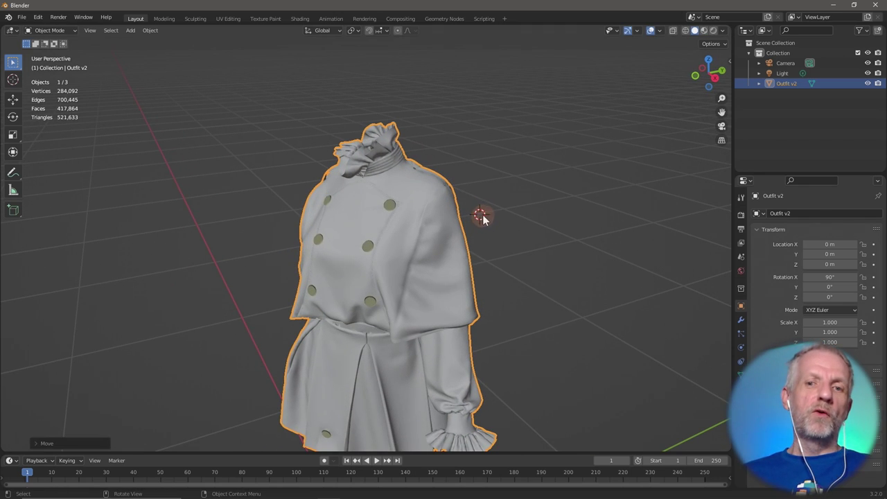
mouse_move(482, 215)
middle_down()
mouse_move(487, 195)
mouse_move(490, 219)
middle_up()
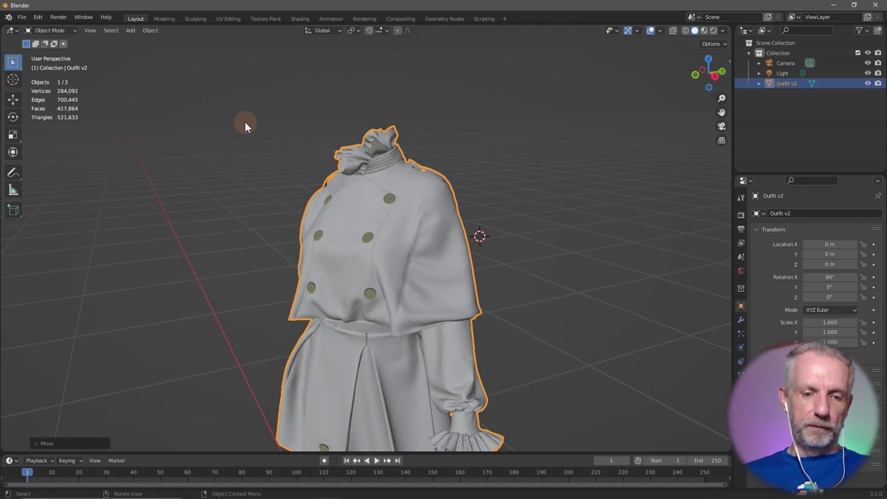
Search the commands for '3d cu', then dismiss the search without running anything.
key(F3)
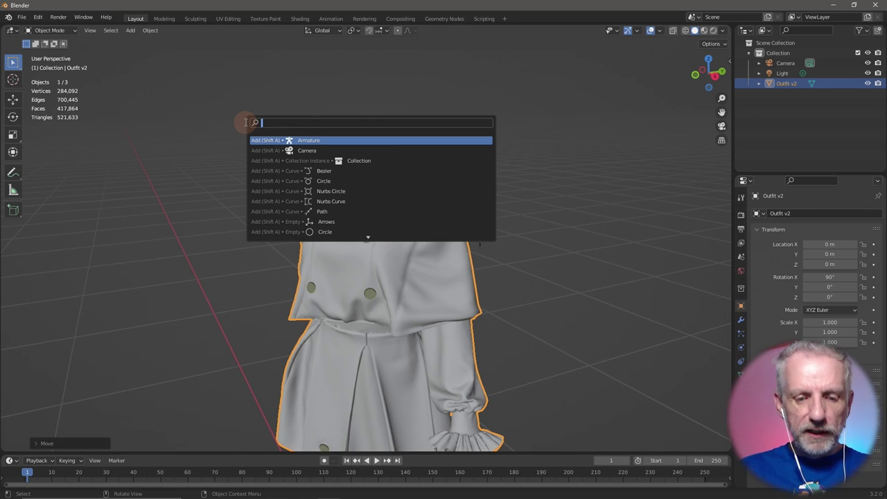
text(3d cu)
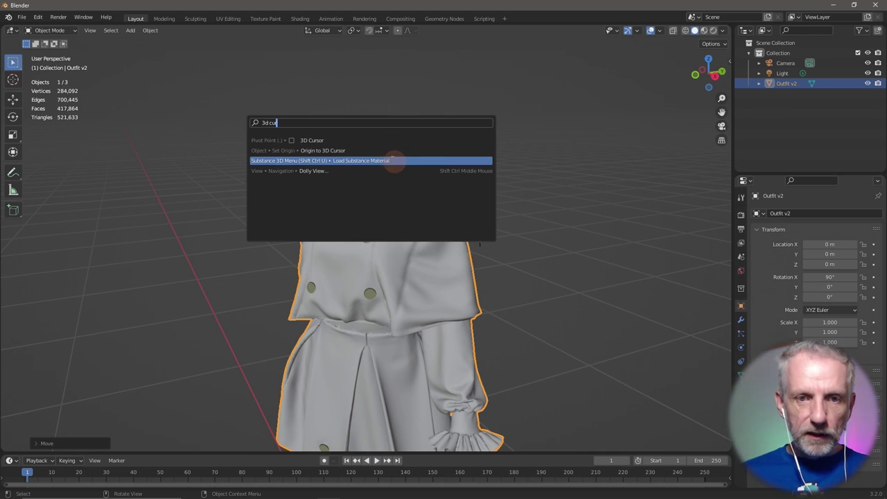
click(532, 161)
middle_drag(552, 195, 410, 156)
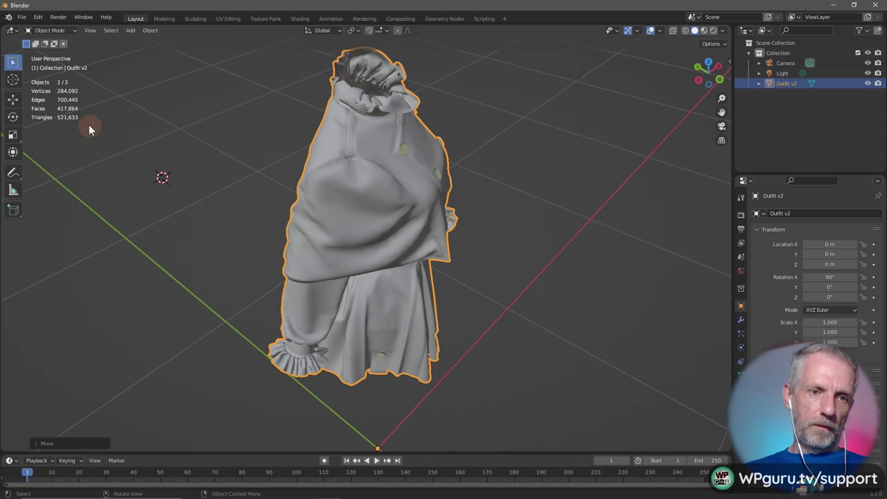
key(F2)
key(Escape)
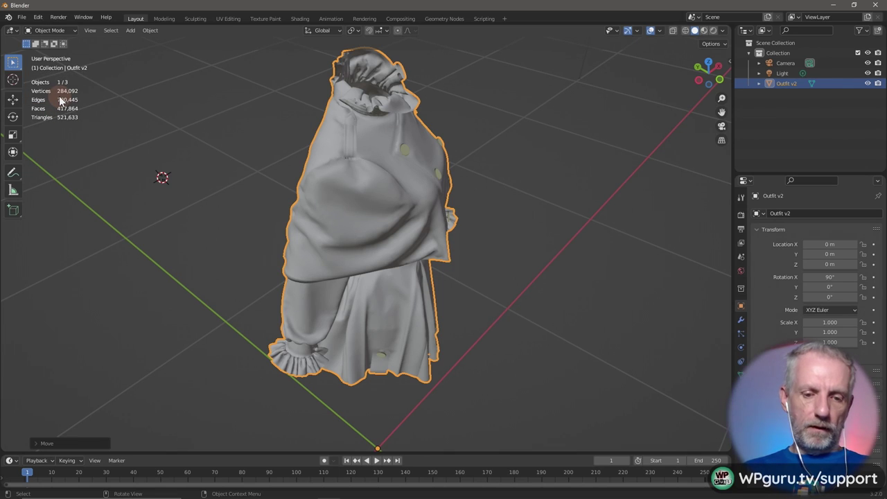
Snap the 3D cursor to the world origin using a 'curso' command search.
key(F3)
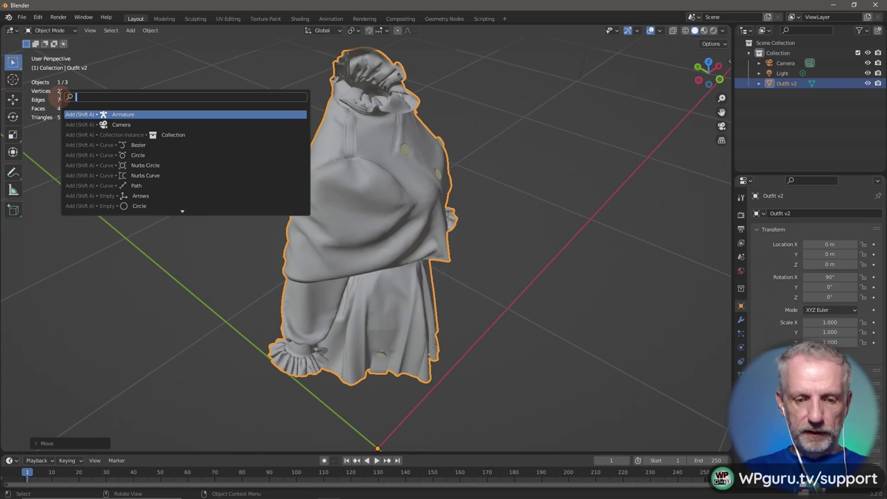
text(3d cu)
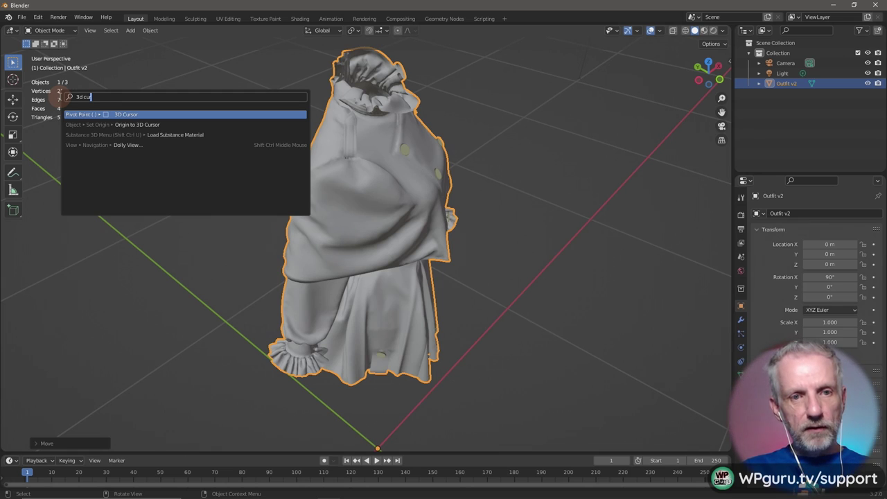
key(BackSpace)
key(BackSpace)
key(BackSpace)
key(BackSpace)
key(BackSpace)
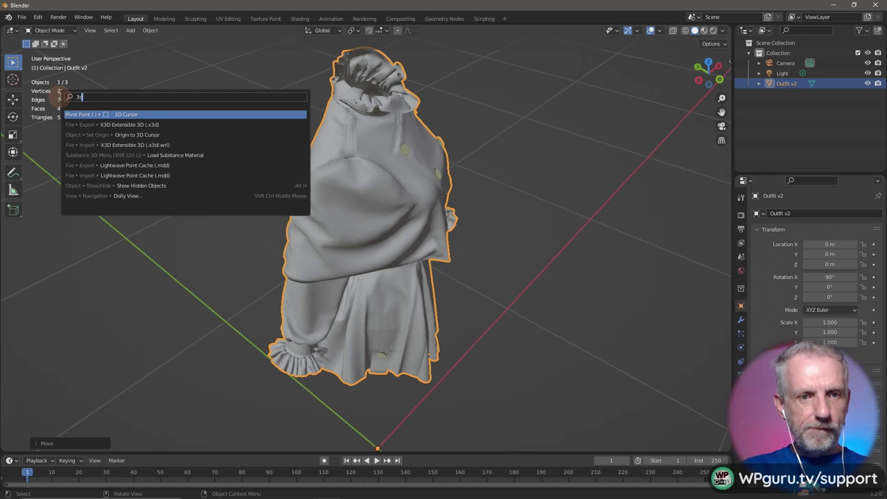
text(curso)
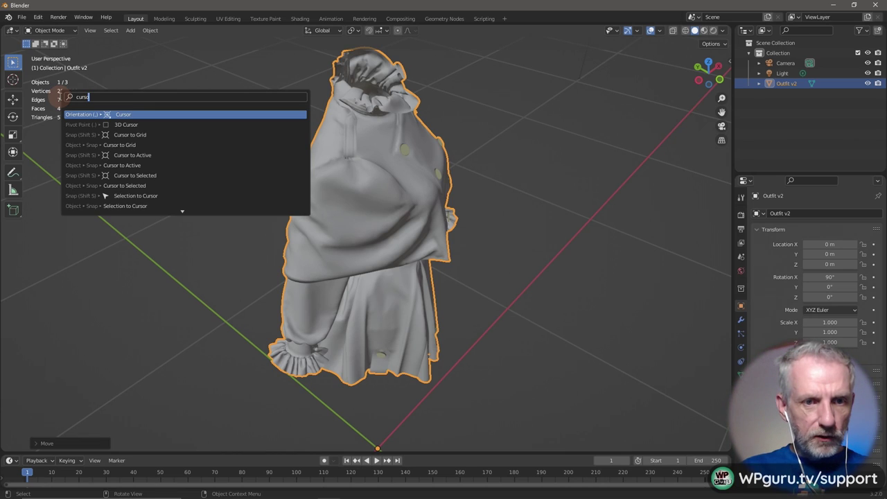
key(Down)
key(Down)
key(Down)
key(Down)
key(Down)
key(Down)
key(Down)
key(Down)
key(Down)
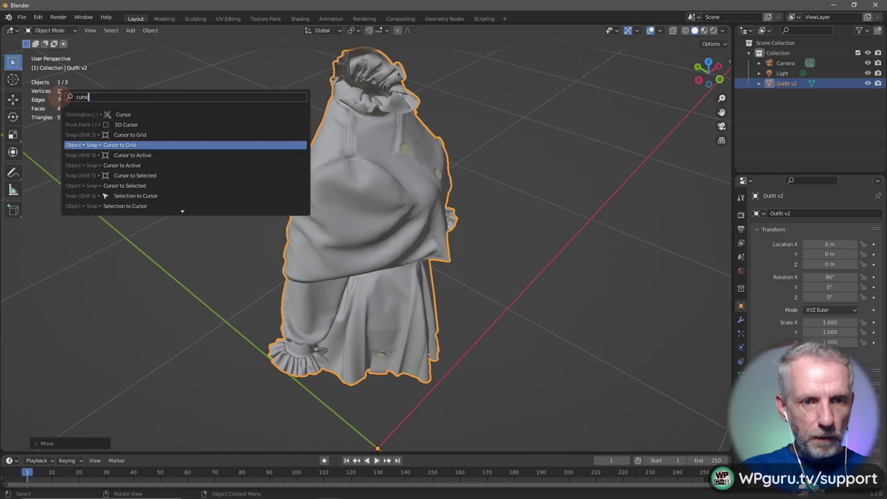
key(Down)
key(Down)
key(Down)
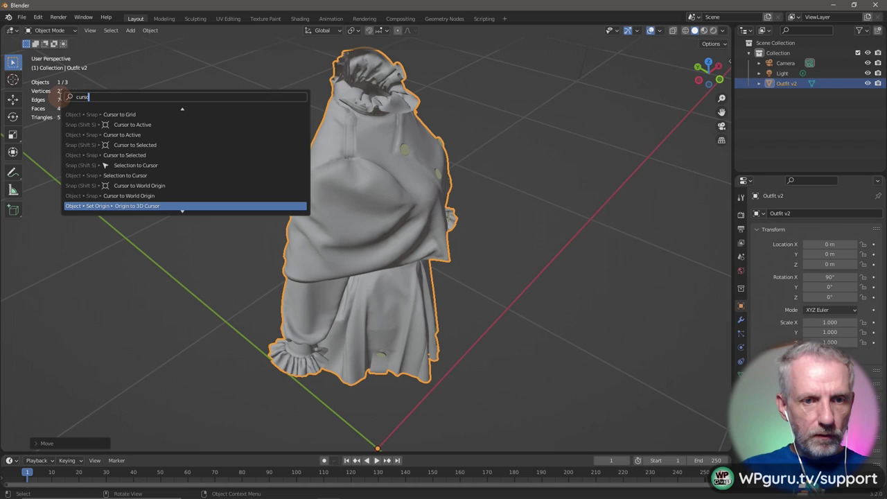
key(Up)
key(Up)
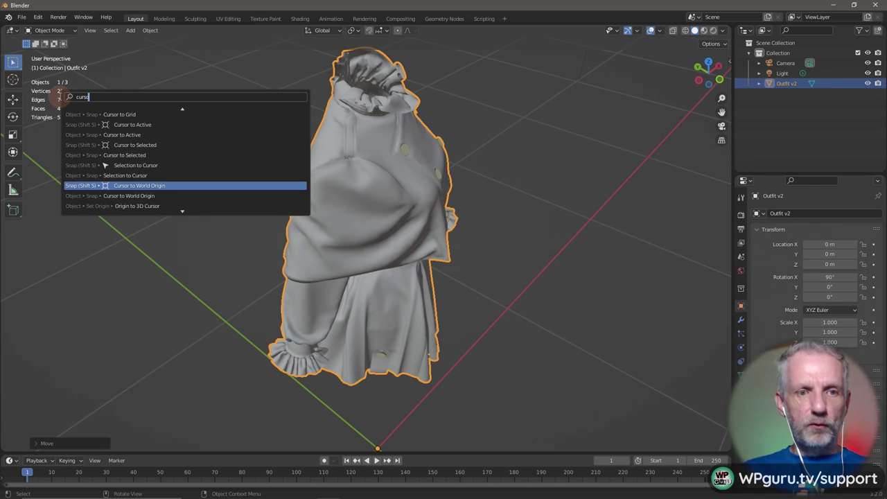
key(Return)
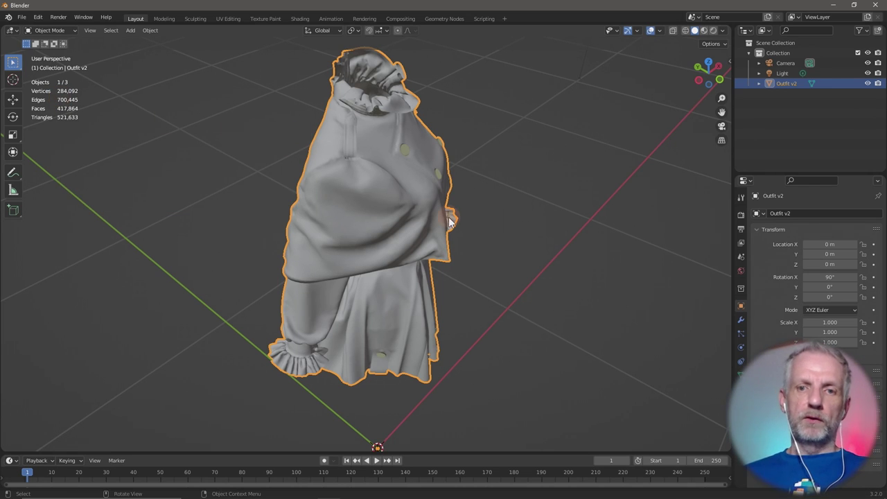
middle_drag(507, 242, 309, 156)
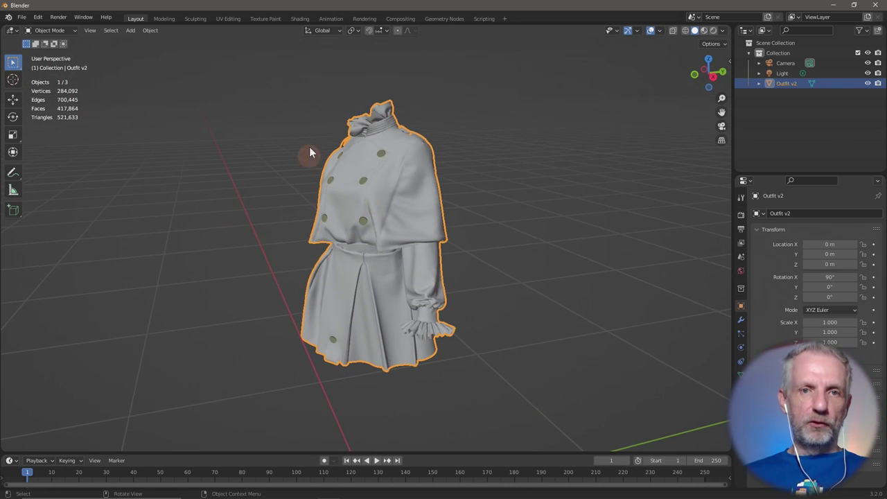
In UV Editing, select the whole outfit mesh with UV Sync Selection enabled.
click(227, 20)
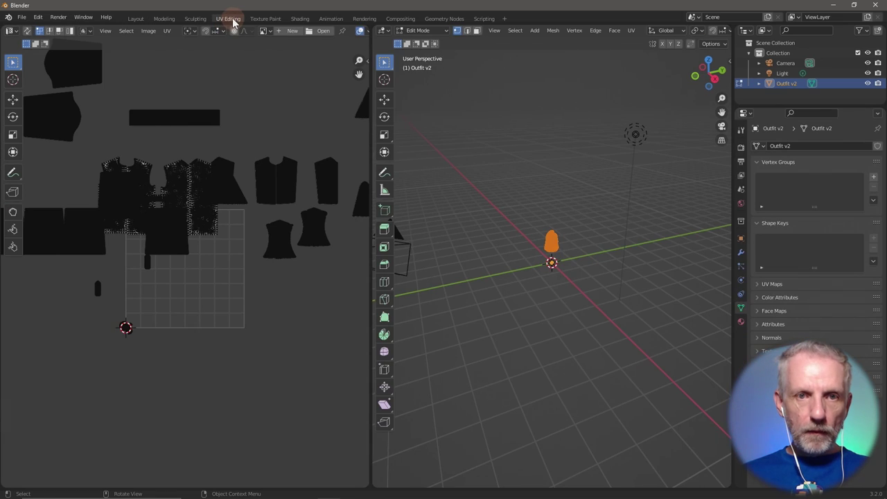
scroll(224, 228, down, 1)
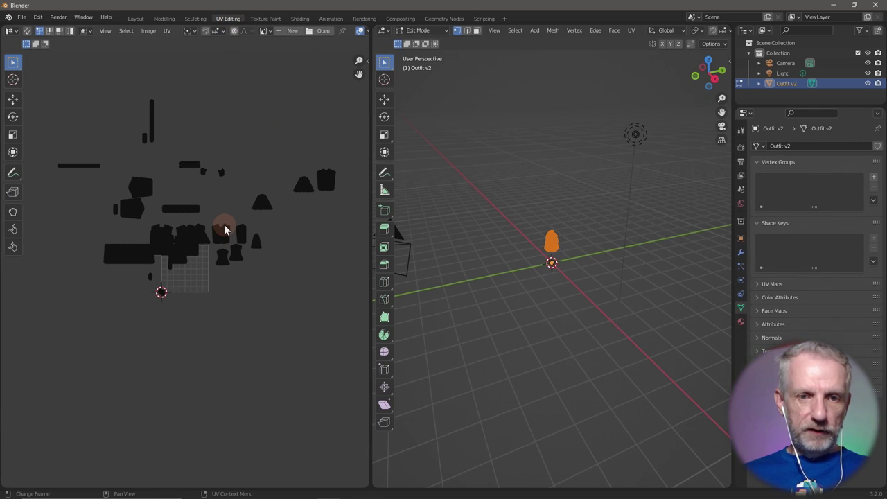
key(alt+a)
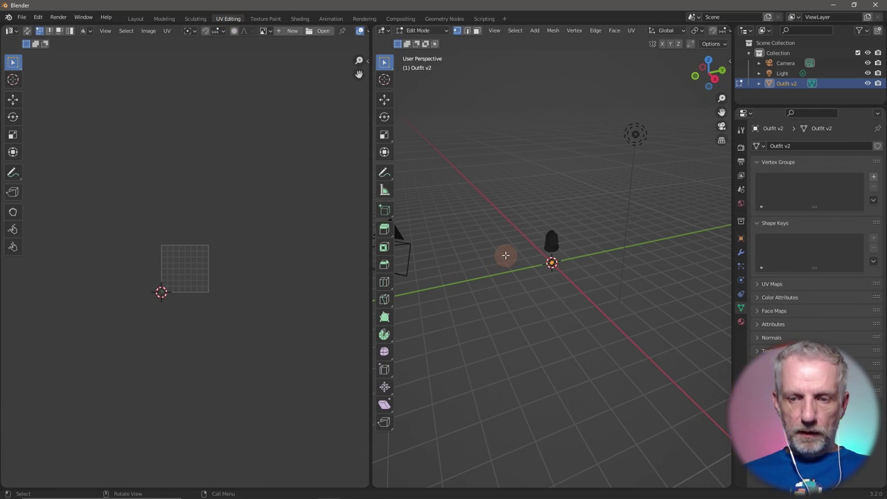
key(a)
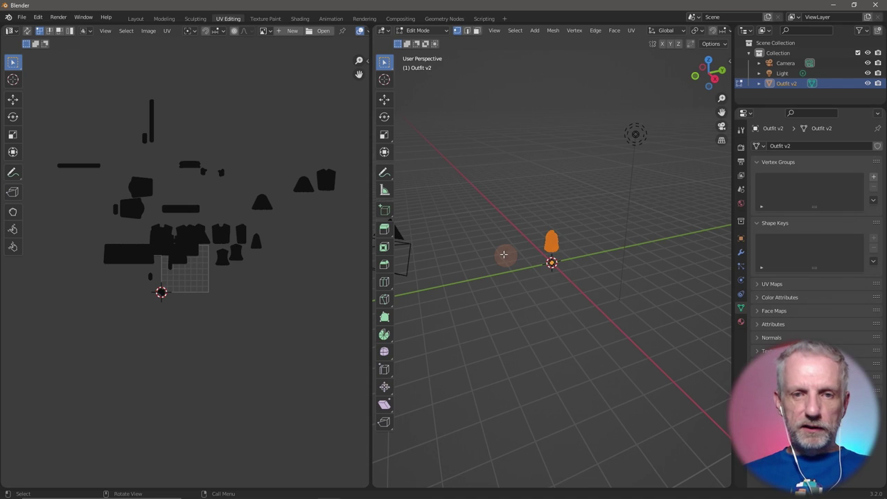
click(28, 31)
Pack all of the outfit's UV islands into one square.
click(138, 32)
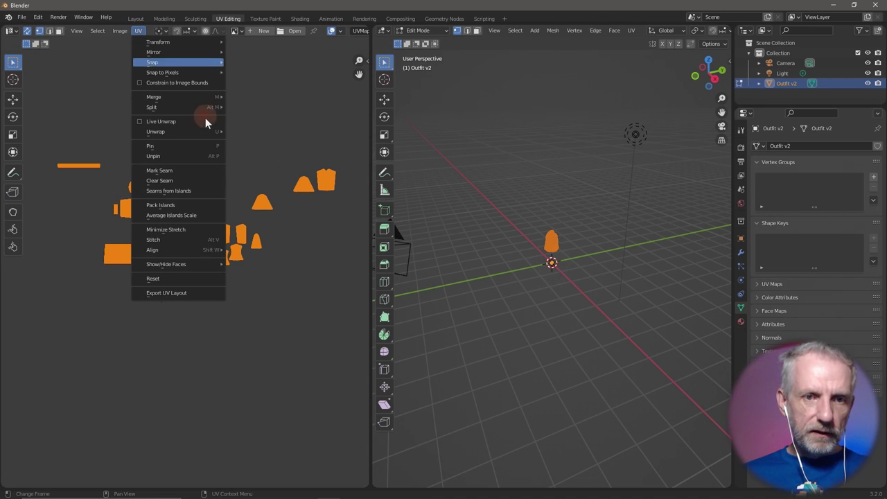
mouse_move(203, 131)
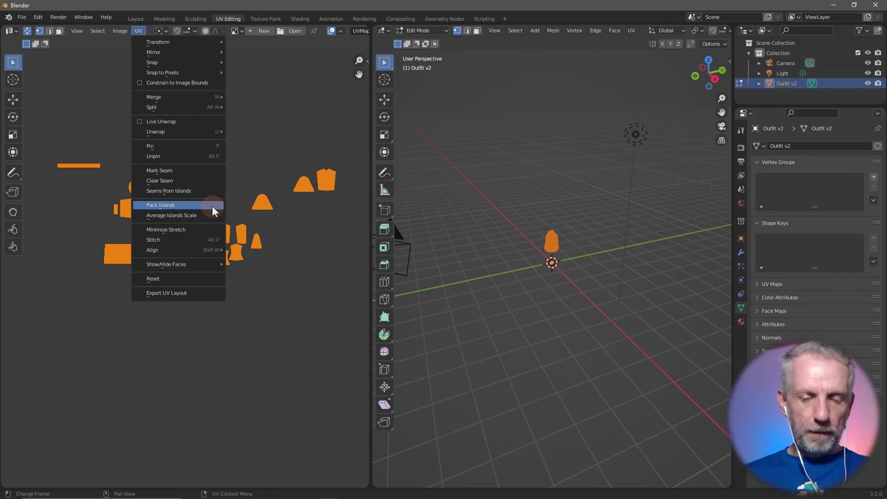
click(213, 212)
scroll(212, 209, up, 8)
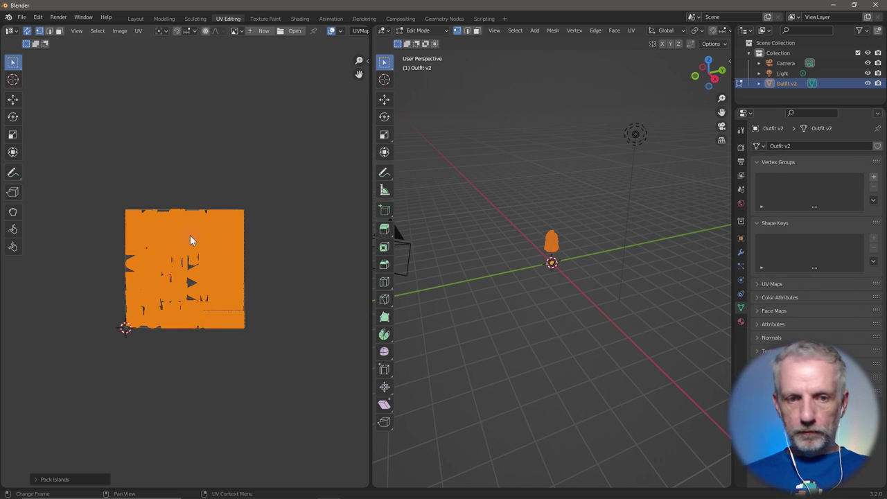
middle_drag(205, 229, 216, 218)
scroll(201, 224, up, 1)
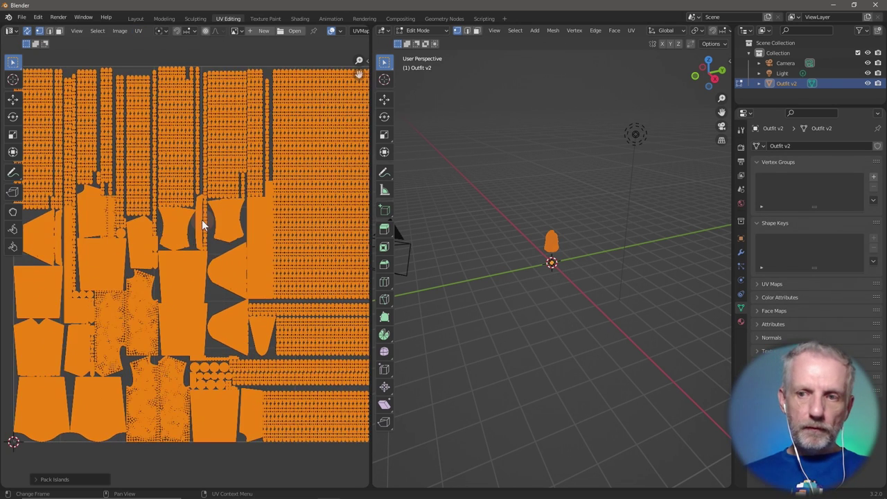
scroll(201, 227, down, 1)
scroll(585, 267, up, 5)
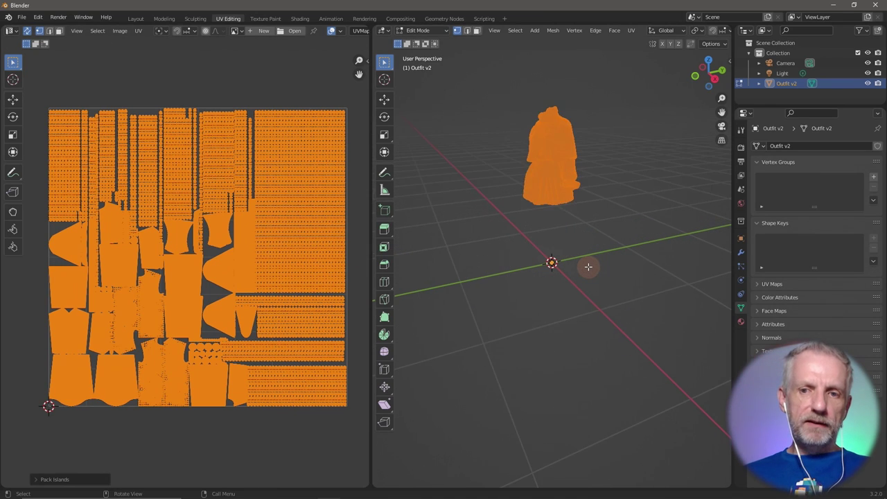
middle_drag(585, 266, 600, 238)
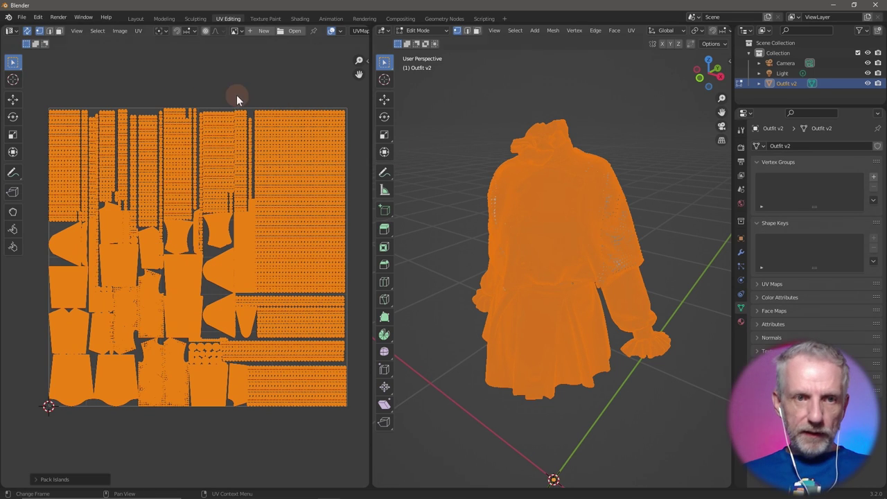
Back in Layout, show the outfit's material slots in an enlarged Properties panel.
click(134, 18)
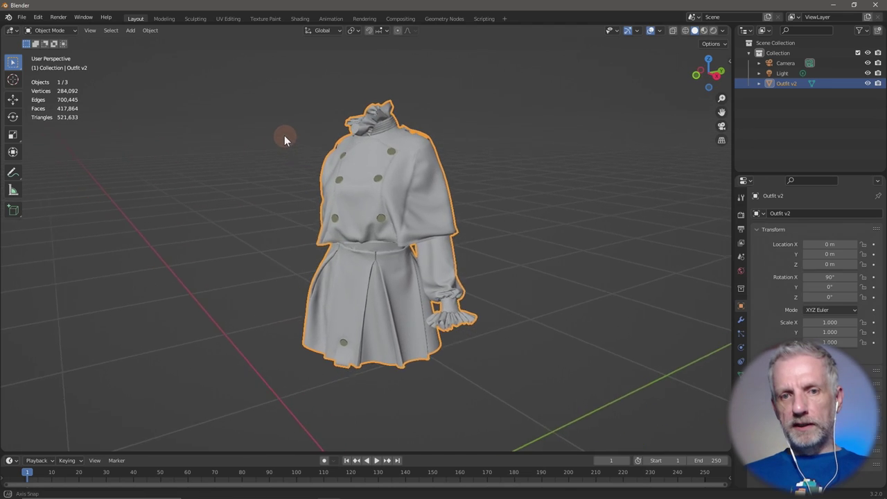
scroll(278, 142, up, 2)
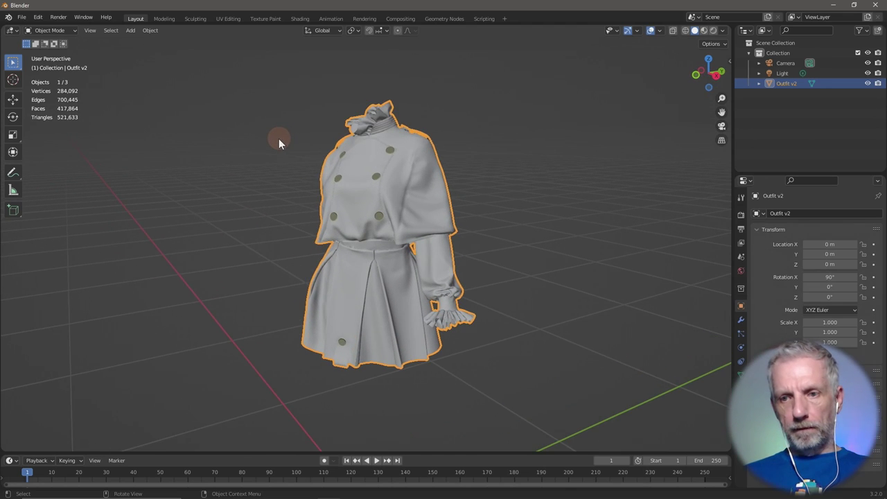
click(741, 388)
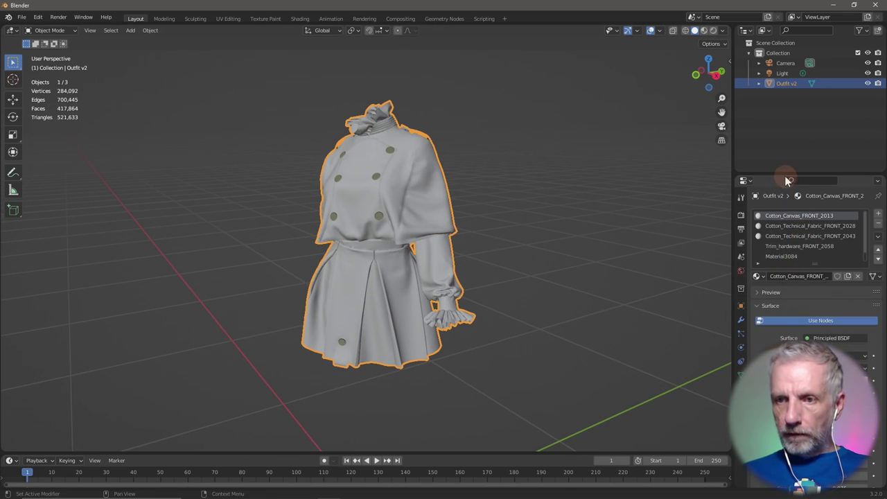
drag(784, 174, 785, 132)
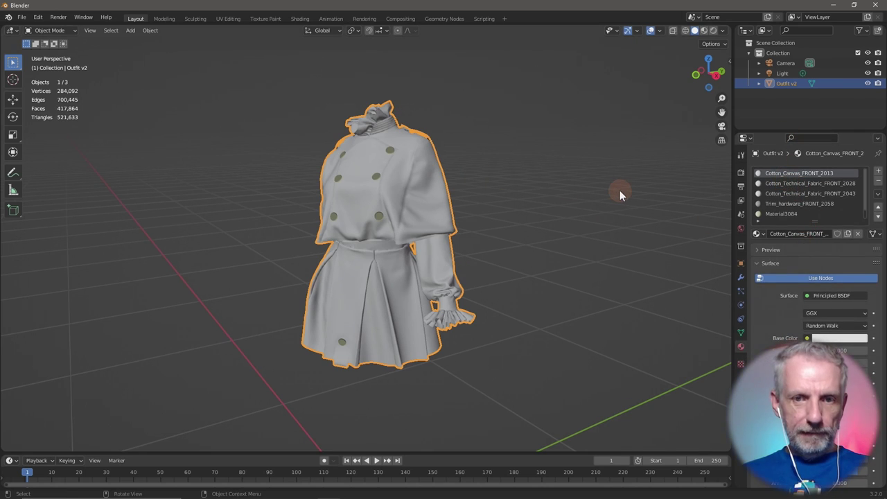
In Face select mode, select only the Cotton_Canvas_FRONT_2013 faces covering the sleeves and collar.
key(Tab)
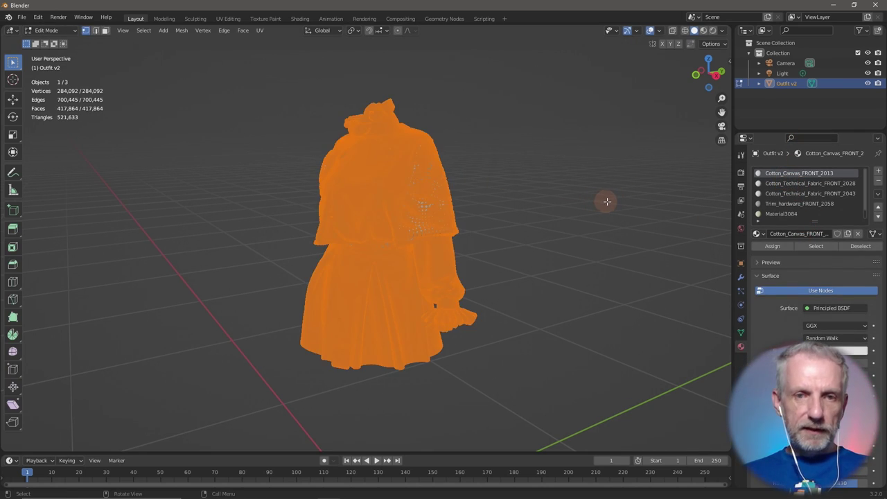
key(alt+a)
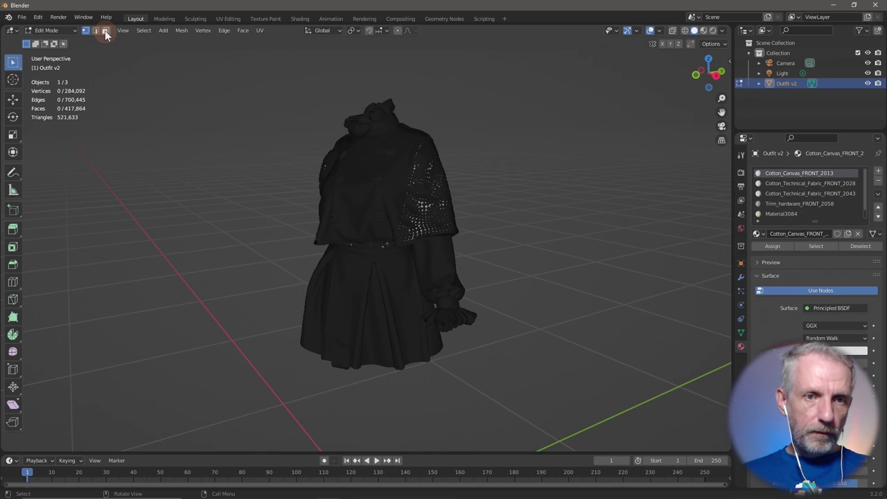
click(104, 32)
scroll(489, 208, up, 3)
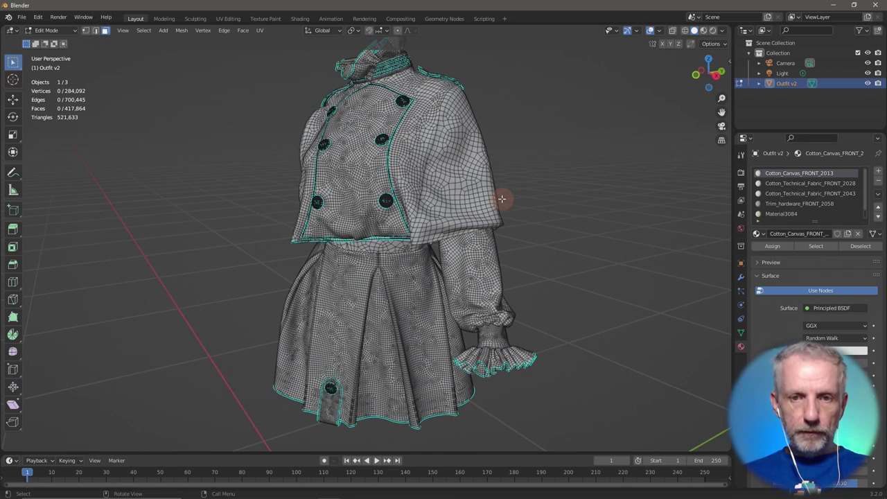
middle_drag(489, 218, 459, 217)
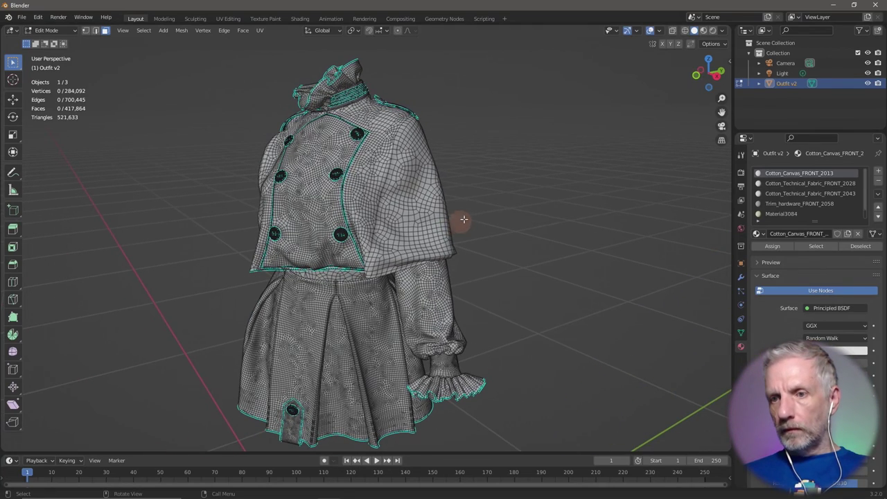
click(816, 247)
mouse_move(616, 212)
middle_down()
mouse_move(502, 214)
mouse_move(687, 210)
mouse_move(620, 212)
middle_up()
Rename Cotton_Canvas_FRONT_2013 to 'Sleeves and Collar' and deselect its faces.
click(802, 232)
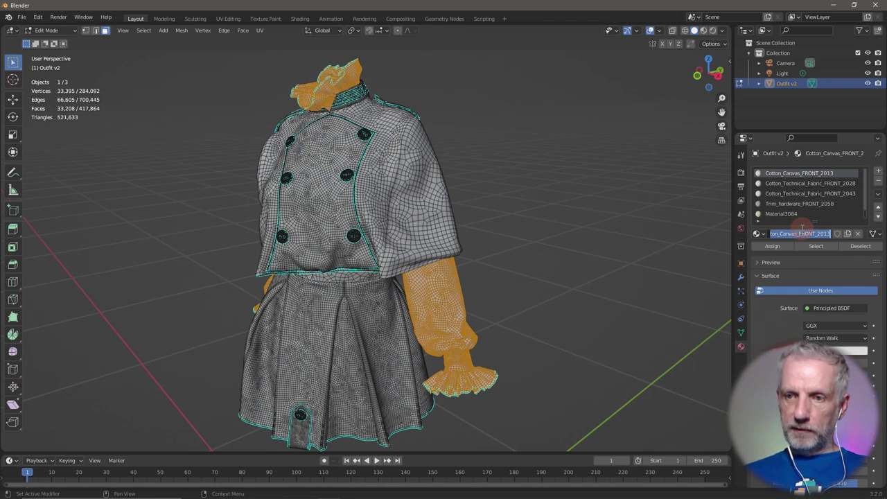
text(Sleeves and Collar)
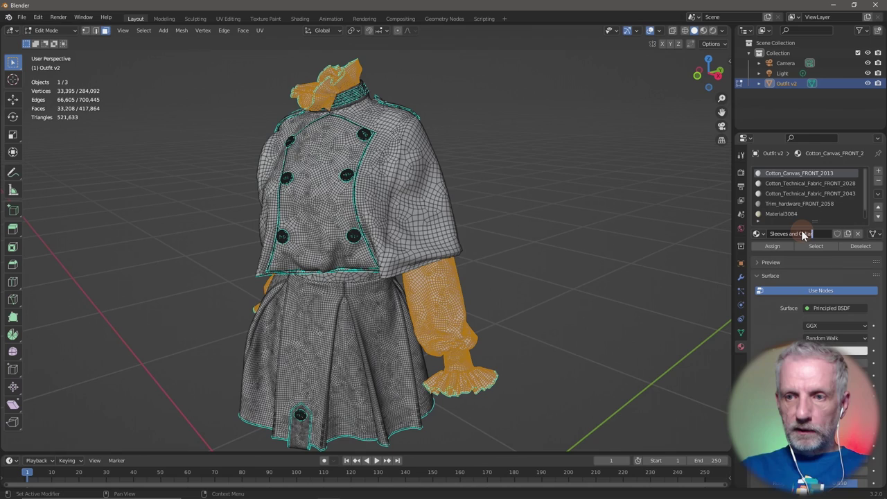
key(Return)
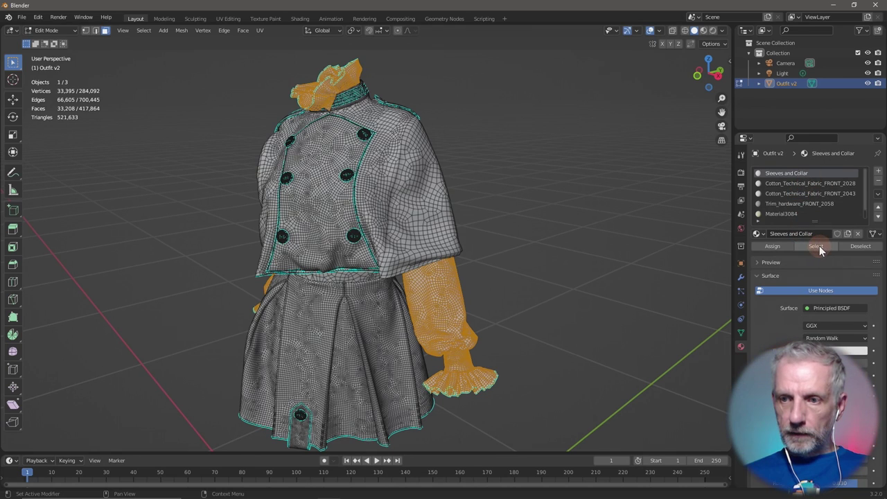
click(857, 247)
Select the Cotton_Technical_Fabric_FRONT_2028 faces, rename the material 'Coat', and deselect them.
click(804, 184)
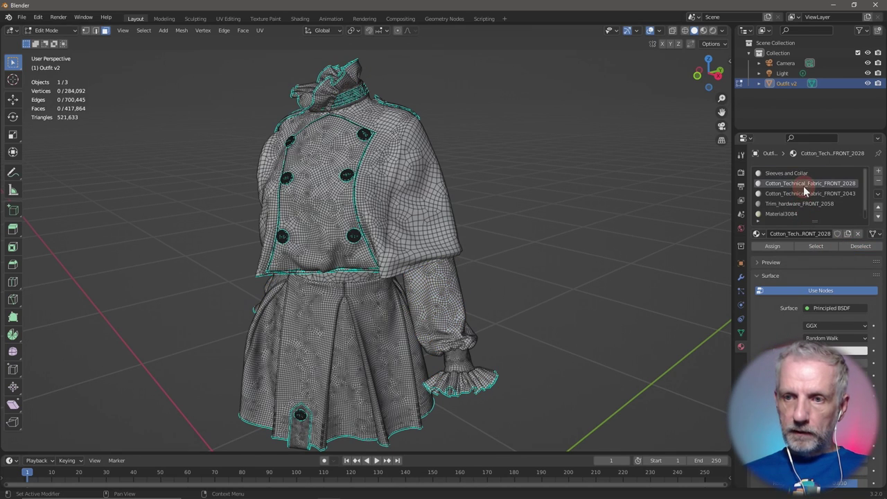
click(817, 246)
mouse_move(600, 212)
middle_down()
mouse_move(608, 212)
mouse_move(476, 212)
mouse_move(628, 210)
mouse_move(630, 176)
mouse_move(663, 214)
mouse_move(589, 214)
mouse_move(682, 207)
mouse_move(487, 203)
mouse_move(614, 202)
middle_up()
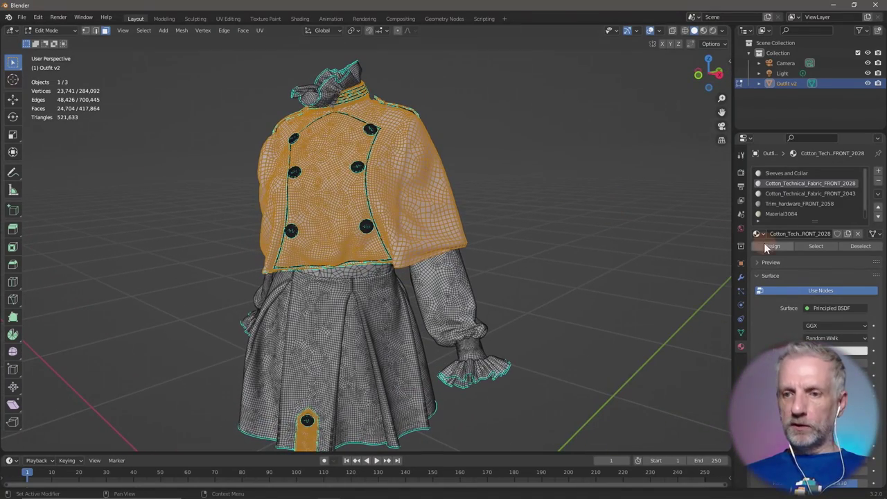
double_click(809, 235)
text(Coat)
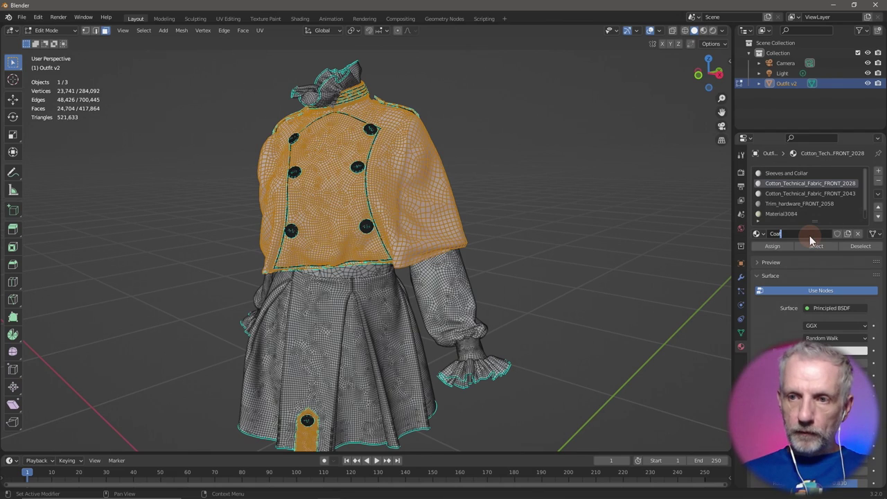
key(Return)
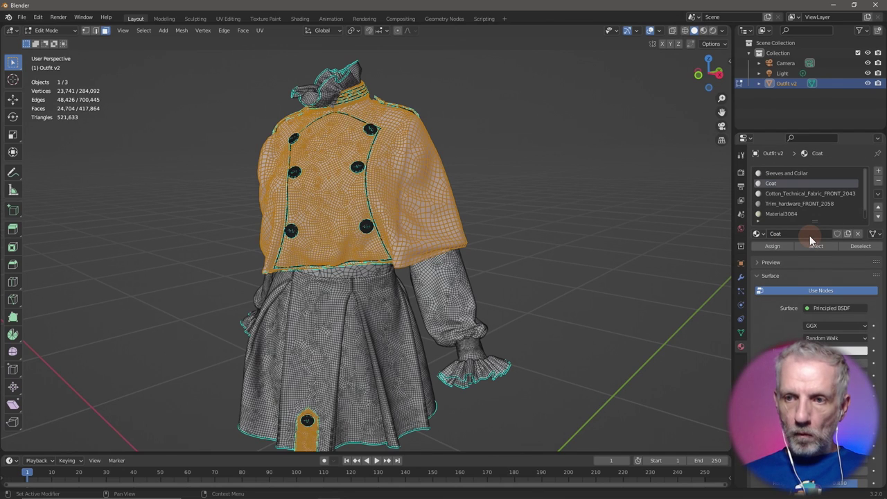
click(860, 246)
Select the Cotton_Technical_Fabric_FRONT_2043 faces, rename the material 'Skirt', and deselect them.
click(804, 193)
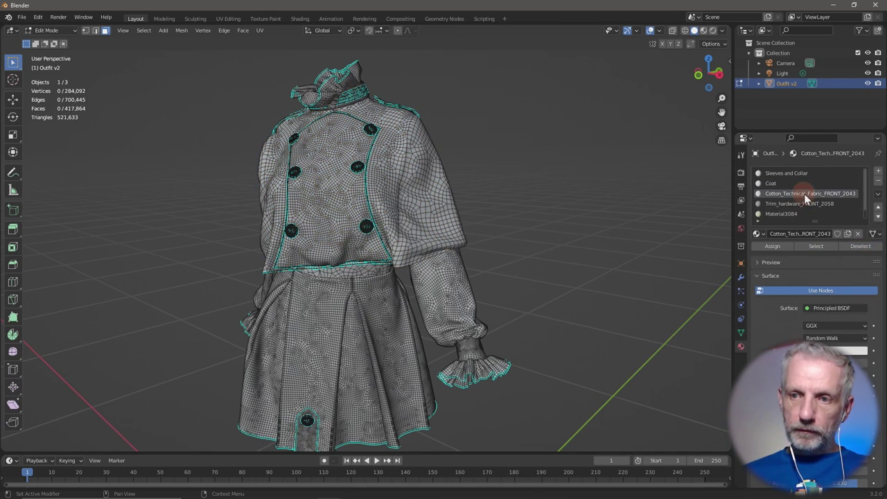
click(815, 246)
shift+right_click(548, 263)
mouse_move(549, 263)
middle_down()
mouse_move(448, 261)
mouse_move(553, 261)
middle_up()
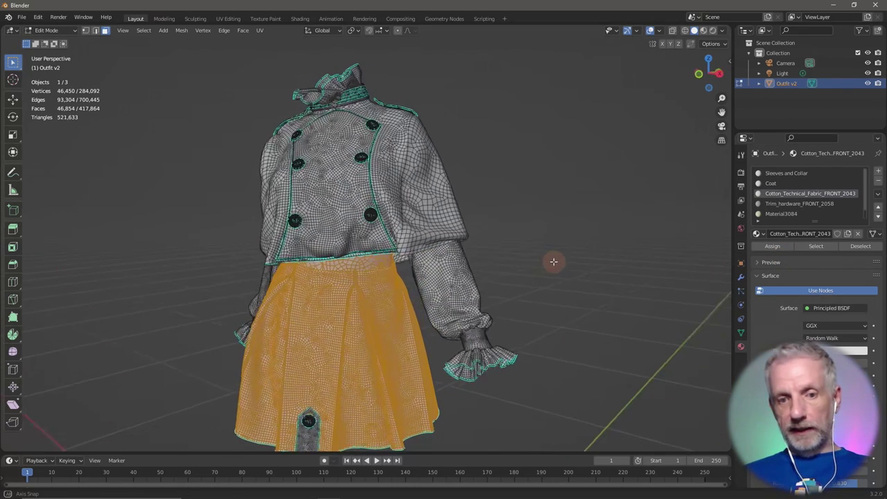
click(804, 234)
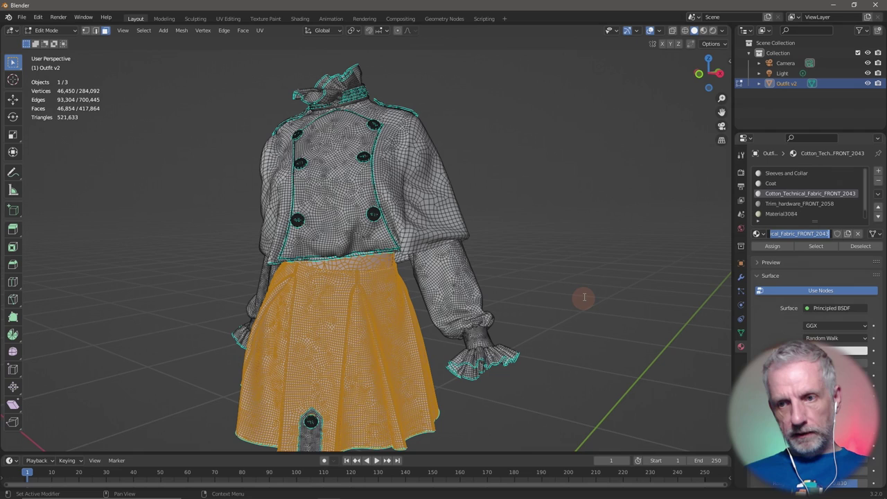
middle_drag(577, 285, 546, 264)
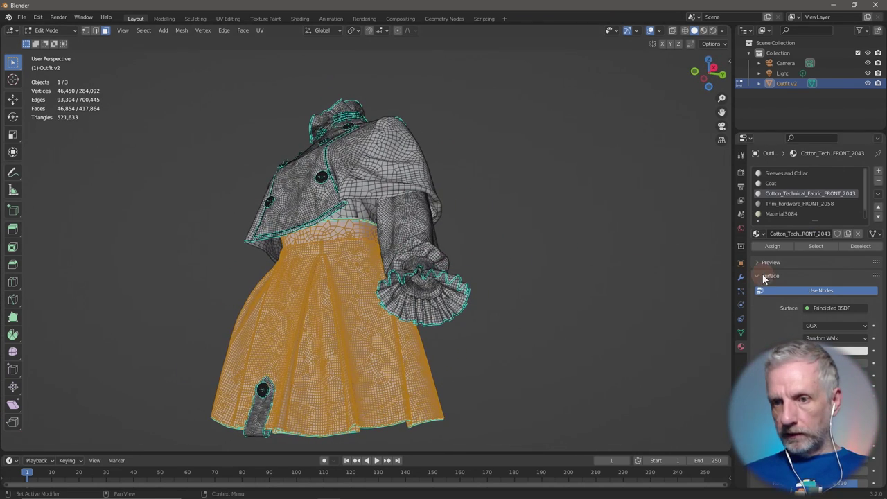
double_click(820, 232)
text(S)
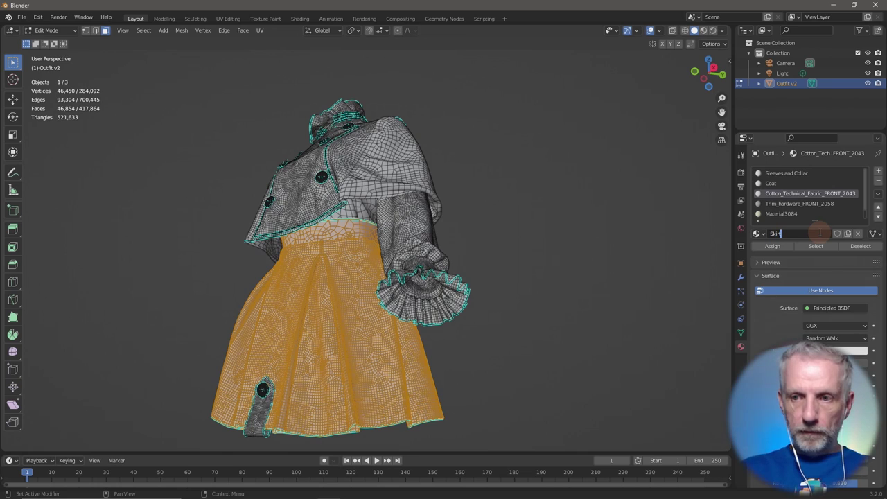
text(kirt)
key(Return)
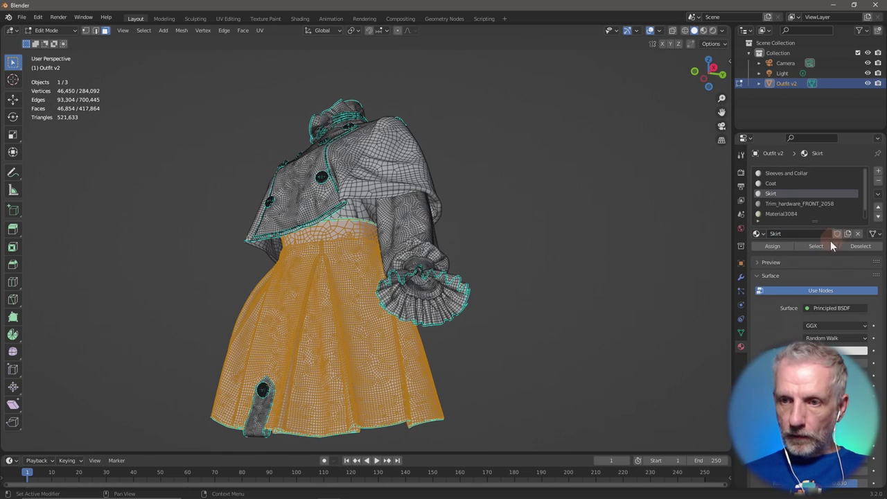
click(860, 246)
click(824, 210)
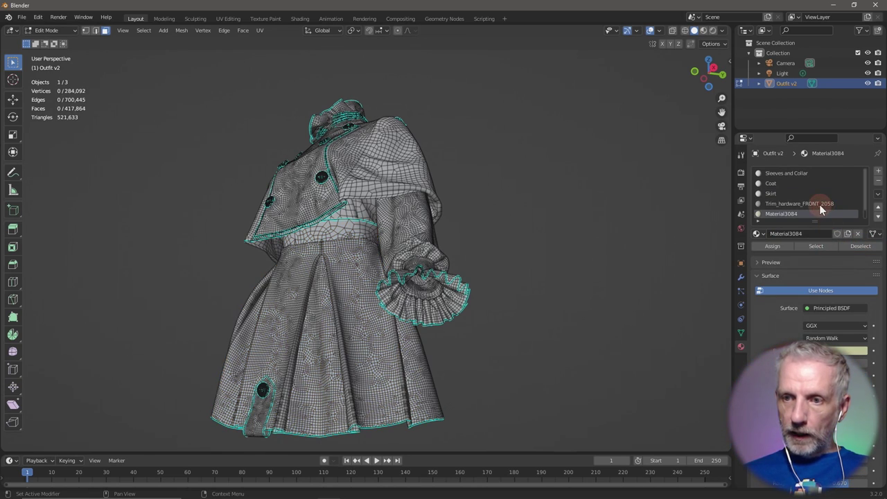
Toggle the Trim_hardware_FRONT_2058 face selection to locate it on the coat's shoulder patch.
click(819, 204)
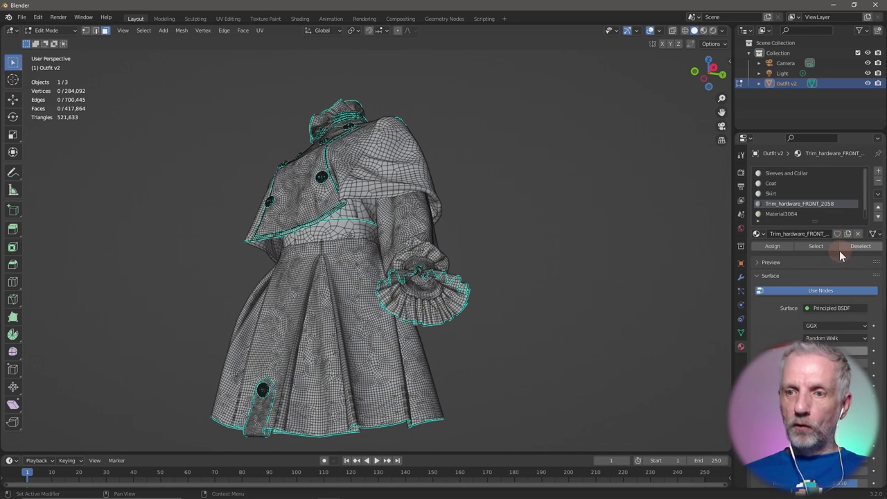
click(824, 246)
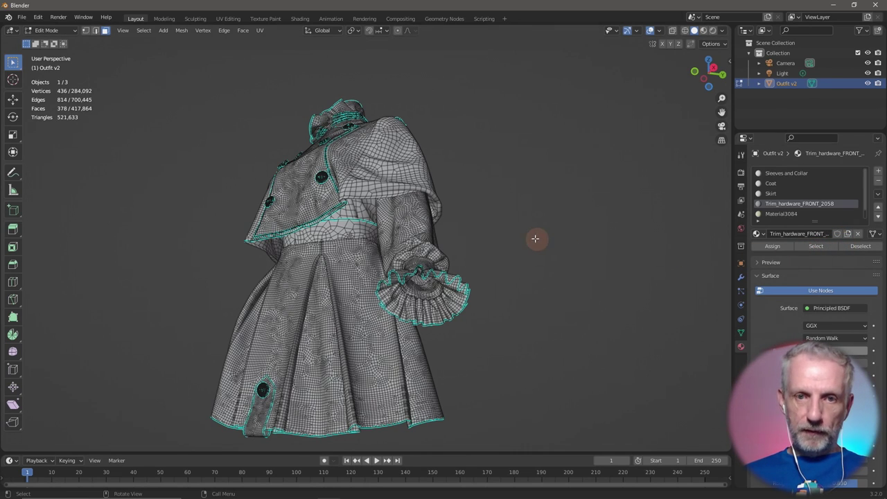
middle_drag(544, 237, 608, 187)
scroll(504, 264, up, 4)
scroll(524, 244, down, 5)
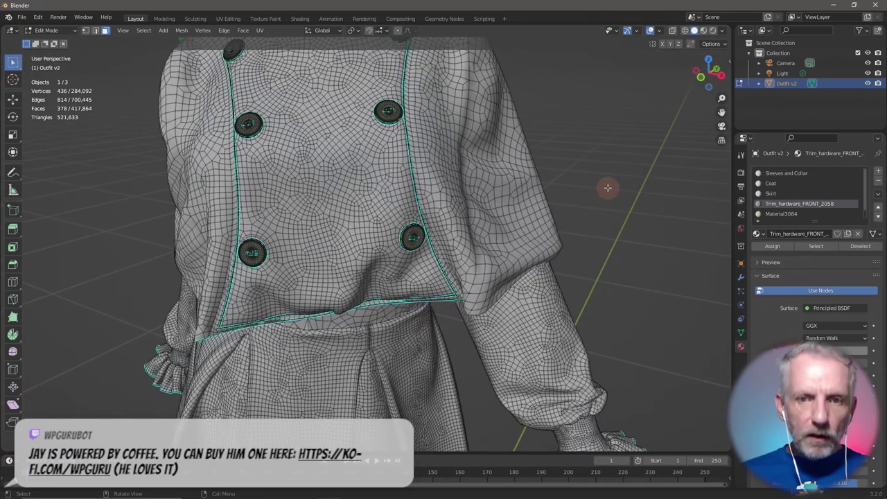
click(860, 248)
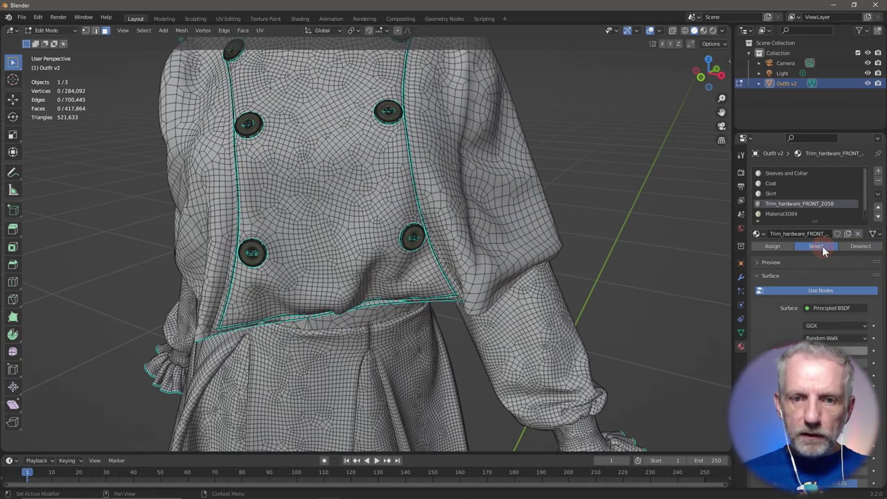
click(822, 249)
click(857, 249)
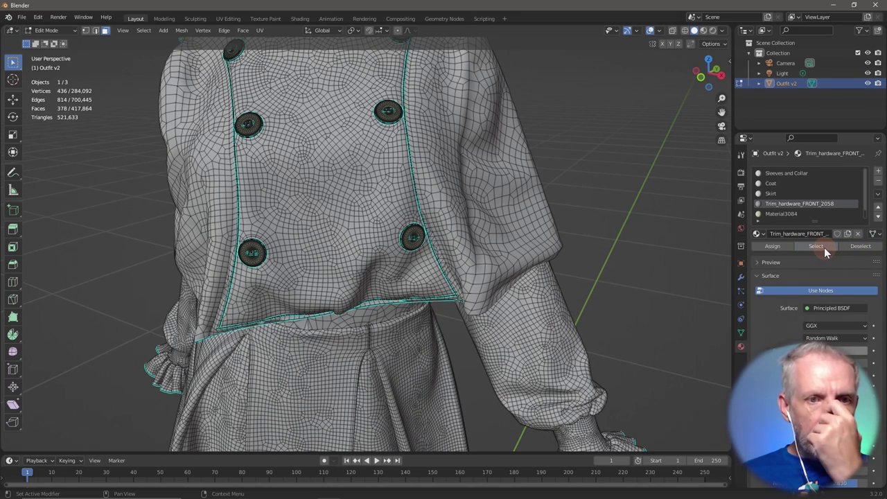
middle_drag(600, 240, 494, 340)
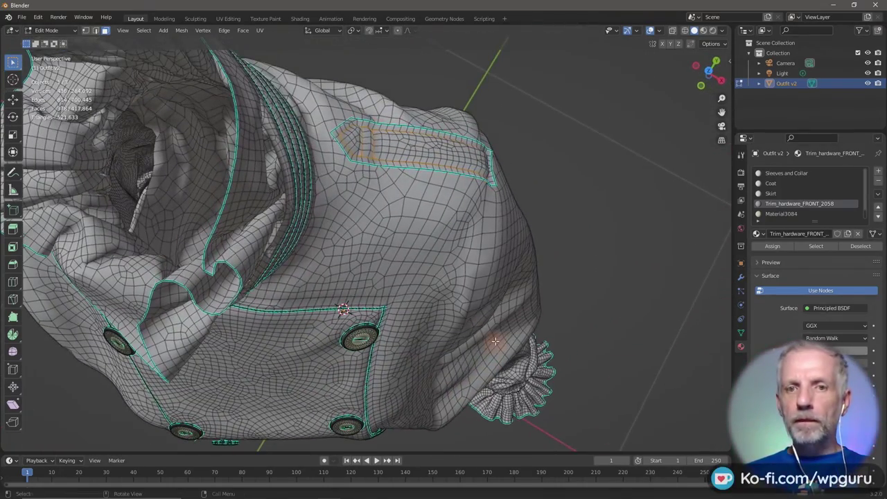
Rename the Trim_hardware_FRONT_2058 material to 'Shoulder Trim'.
click(862, 248)
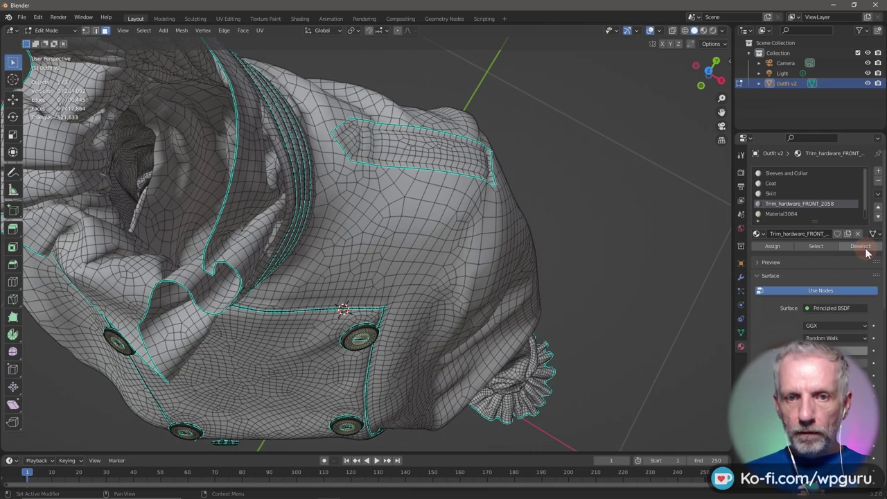
click(835, 246)
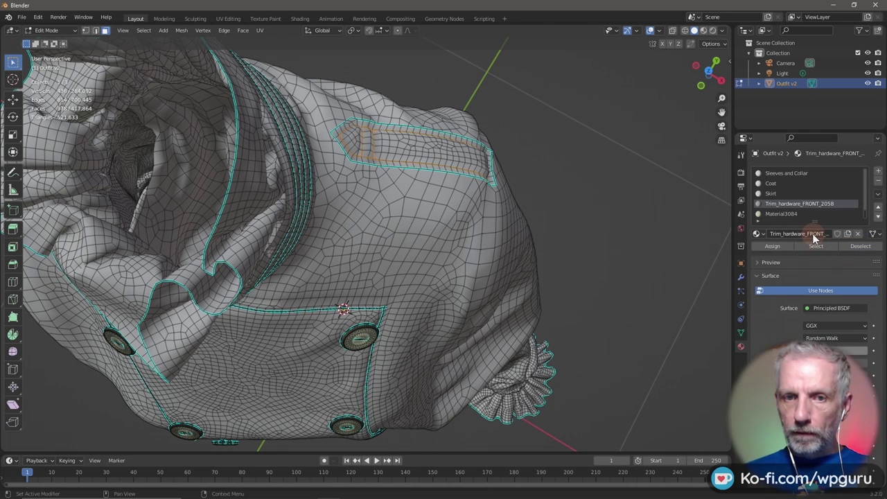
double_click(812, 233)
text(Shoulder)
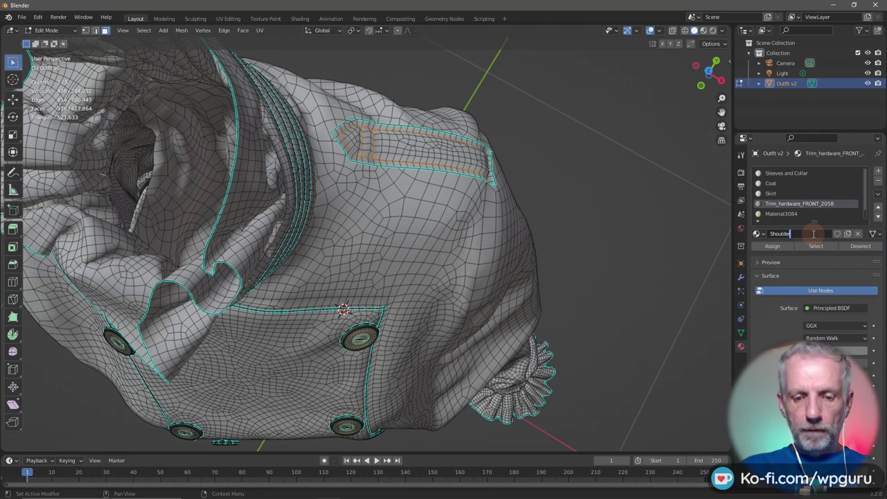
text( Trim)
key(Return)
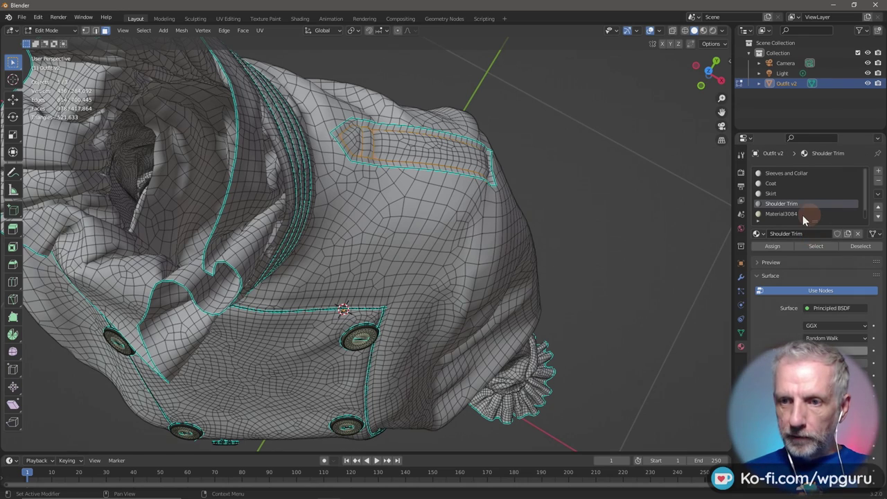
Select Material3084's faces to check them, then rename it 'Buttons'.
click(802, 214)
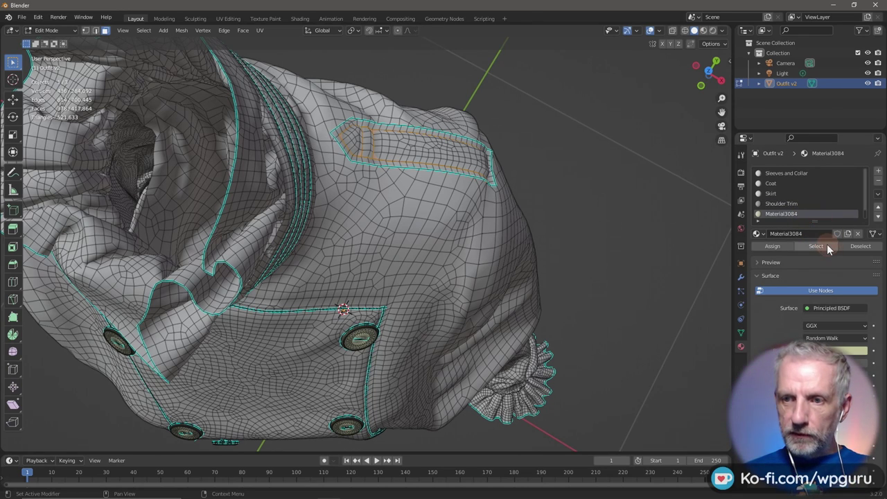
click(799, 203)
click(815, 247)
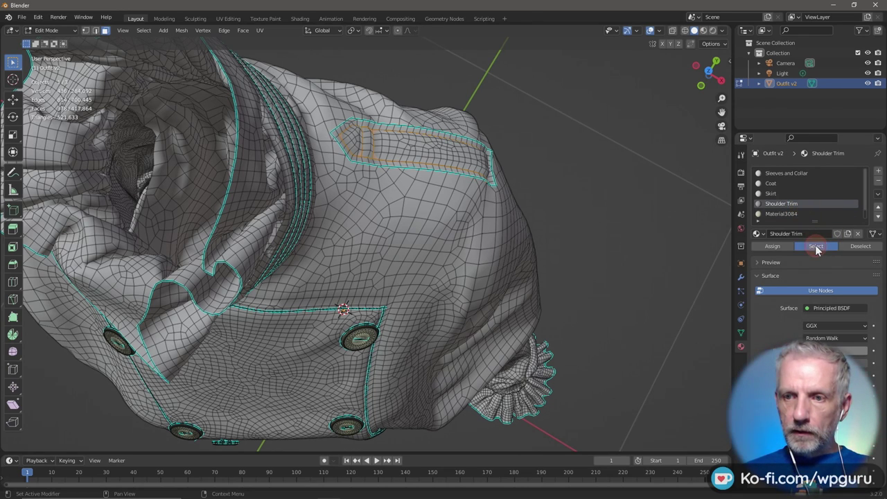
click(797, 213)
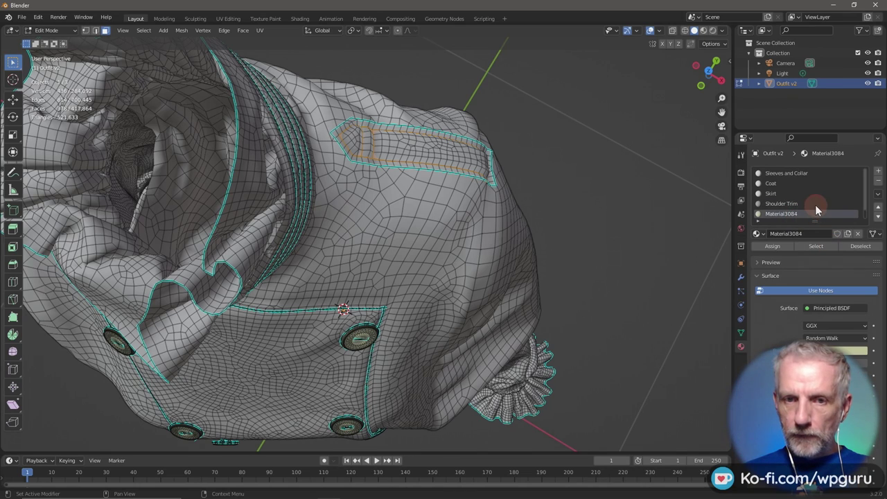
click(860, 246)
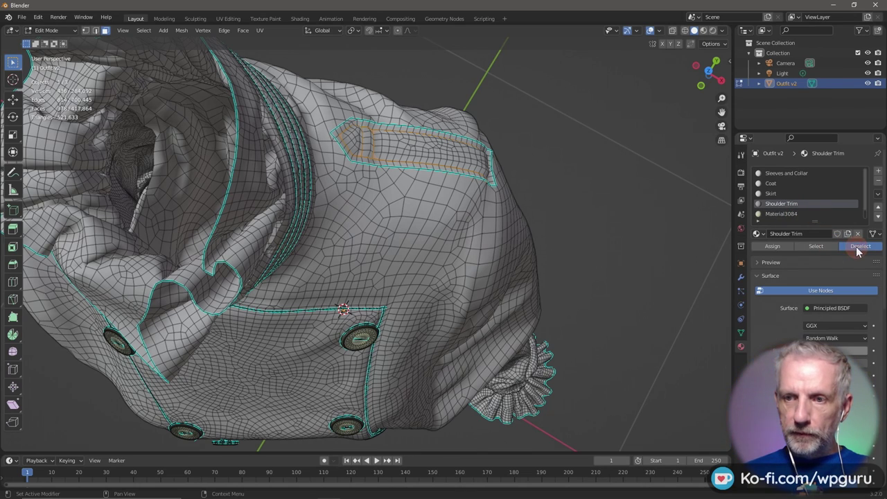
click(816, 248)
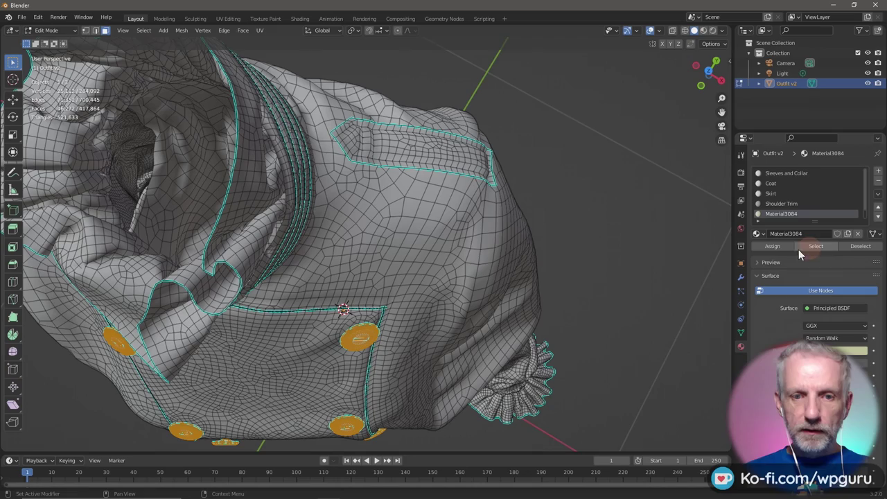
middle_drag(612, 257, 614, 193)
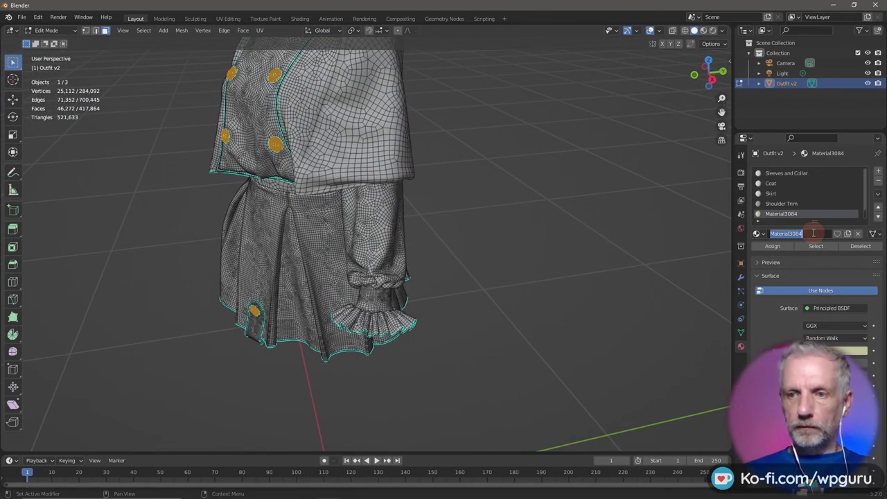
text(Buttons)
key(Return)
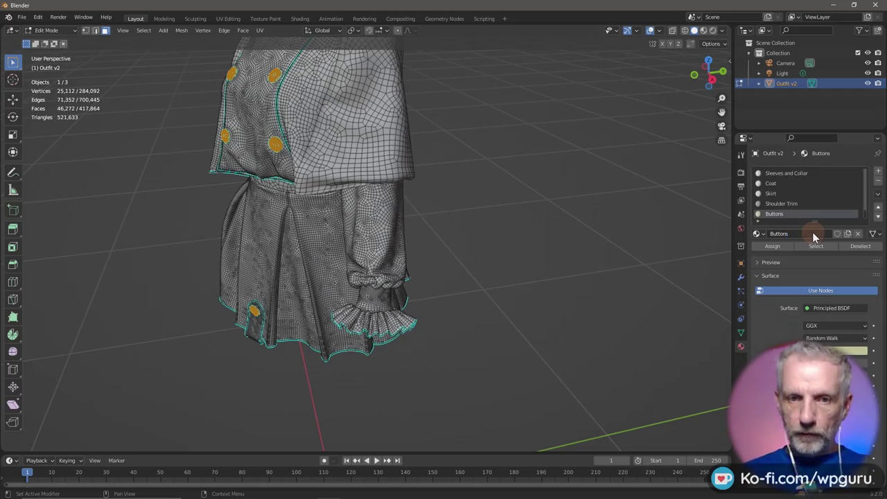
middle_drag(492, 238, 505, 264)
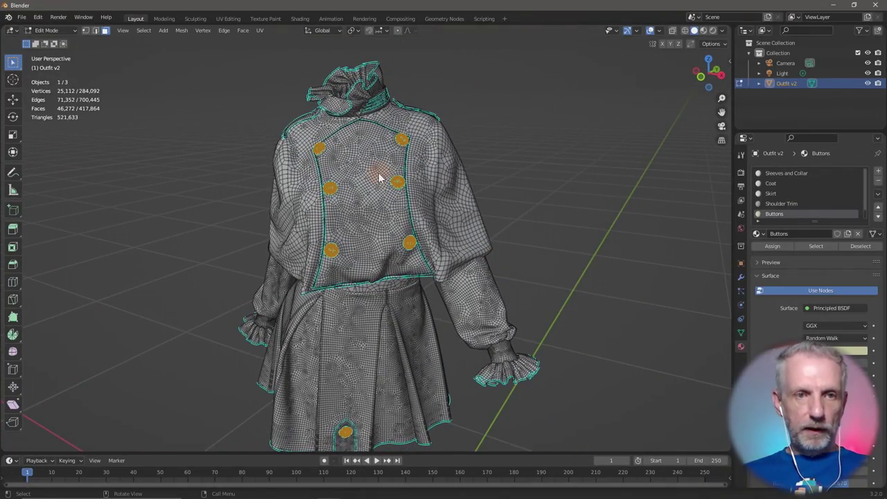
Return to Object Mode and start Save As in the pasted Works August 22 folder.
key(Tab)
click(21, 16)
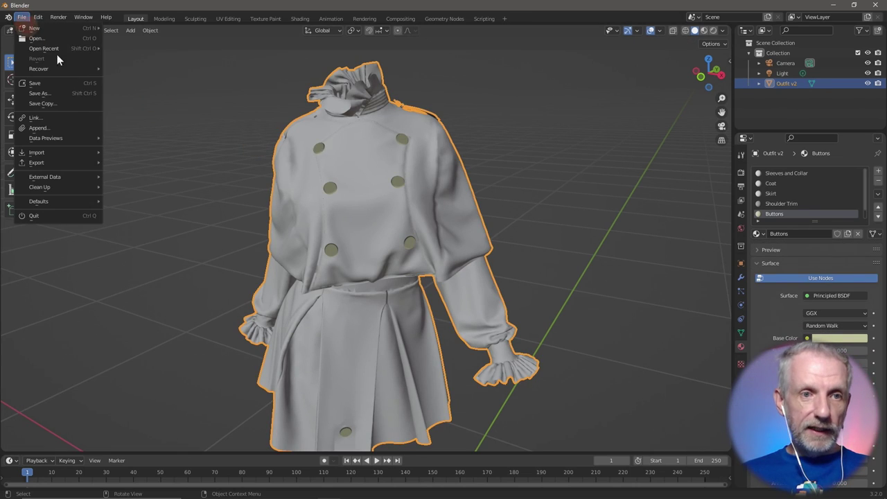
click(77, 95)
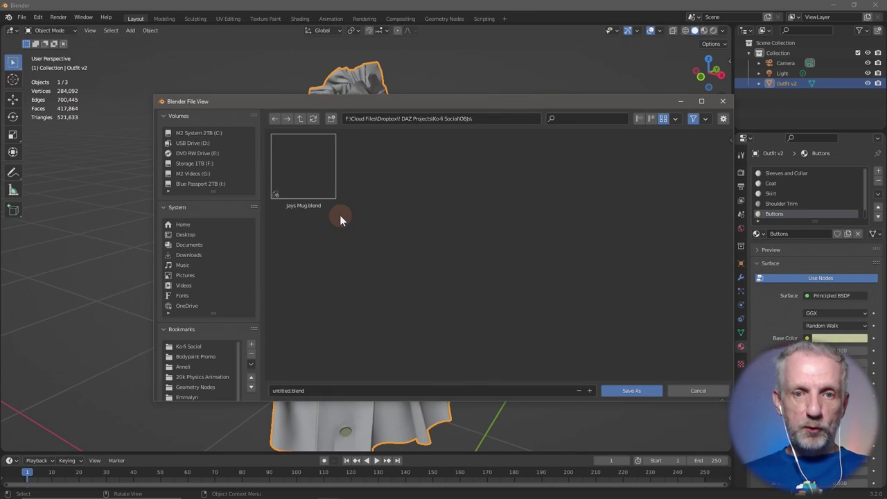
click(490, 118)
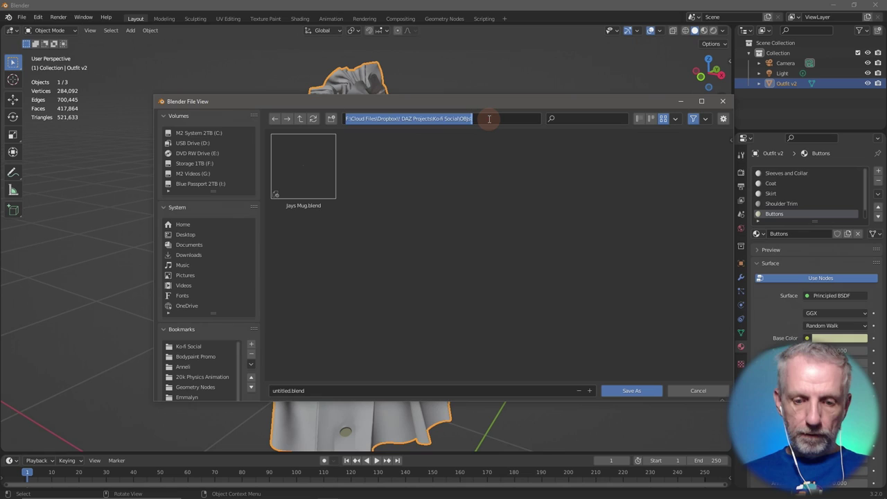
text(F:\Cloud Files\Dropbox\! DAZ Projects\Works August 22)
key(Return)
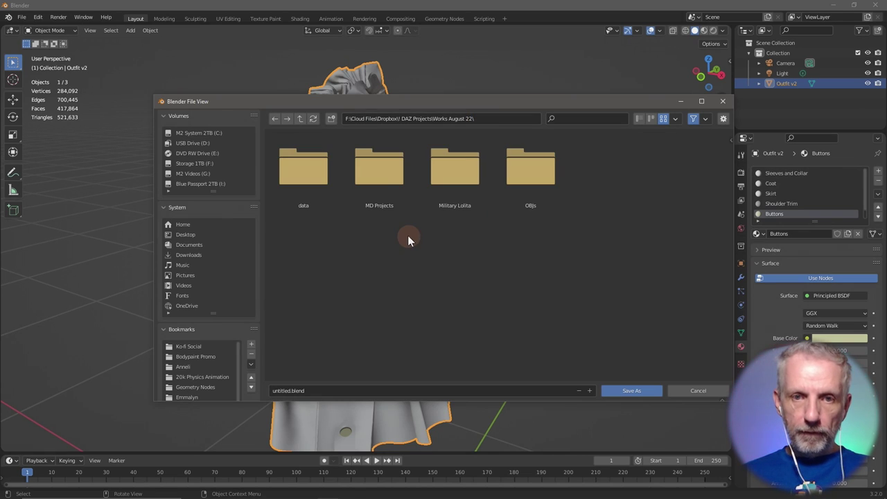
Create a 'Blend Files' folder and save the scene inside it as Mil Lolita.blend.
click(332, 119)
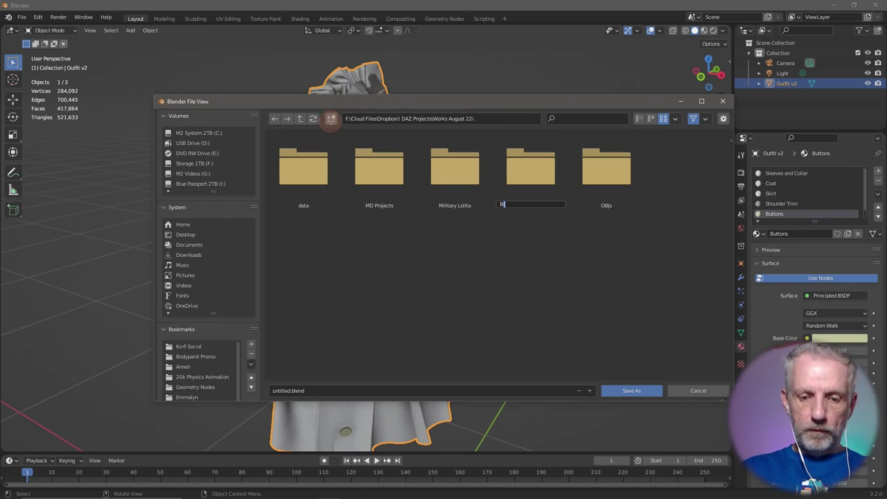
text(Blend Files)
key(Return)
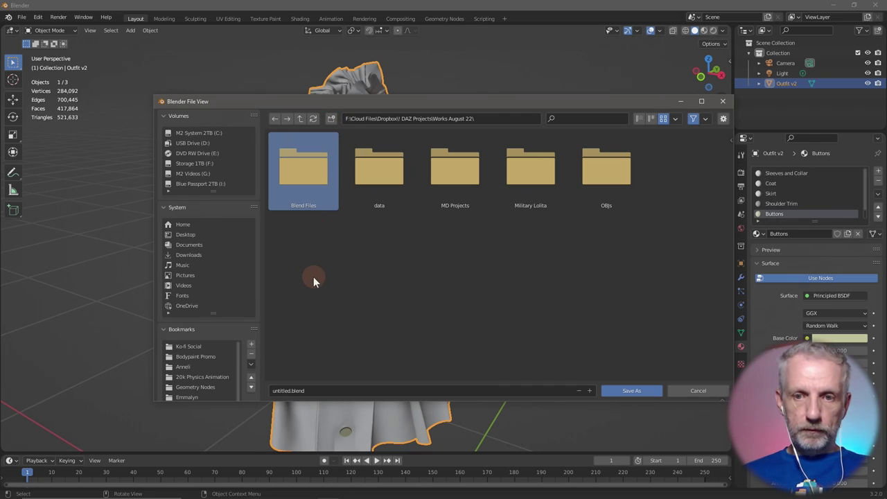
double_click(316, 183)
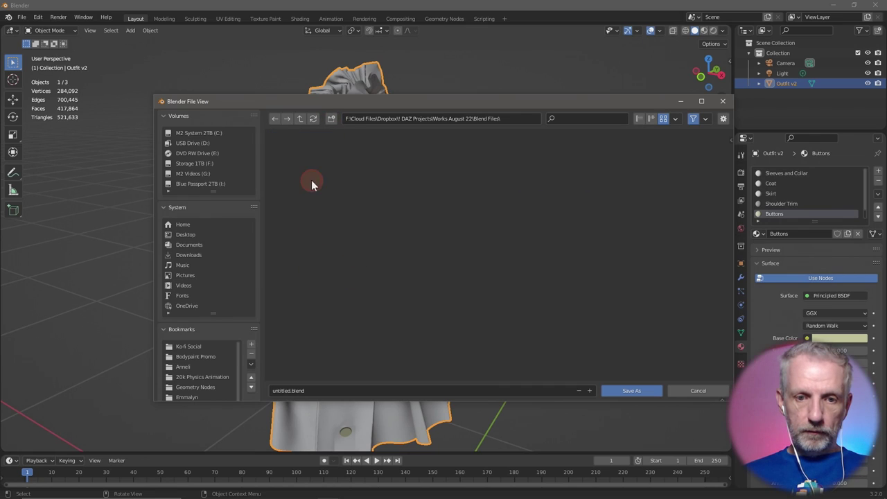
click(369, 391)
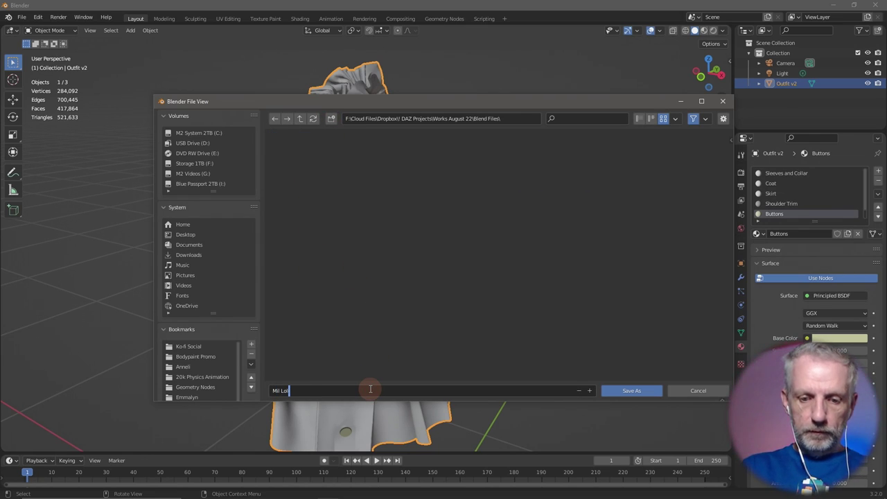
key(Return)
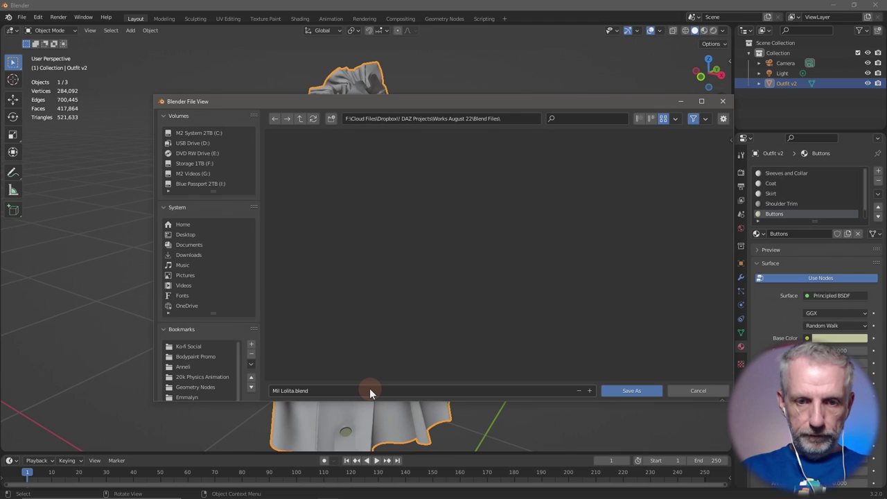
click(639, 393)
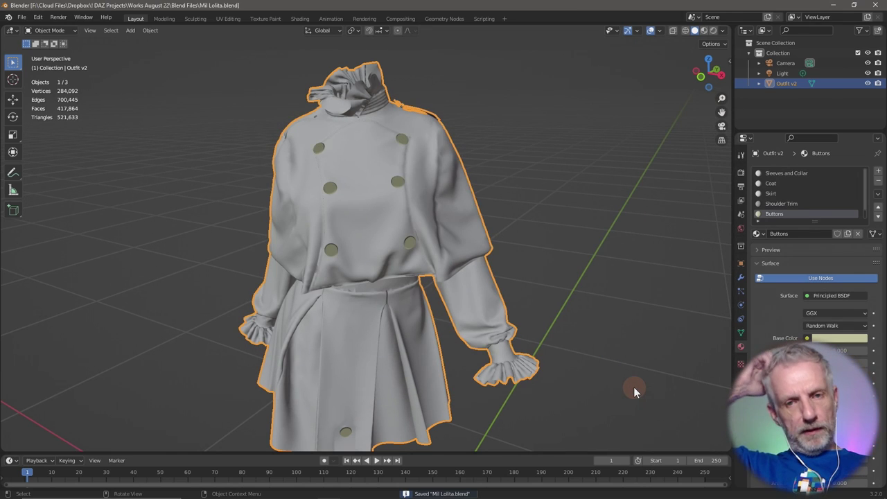
scroll(353, 84, up, 3)
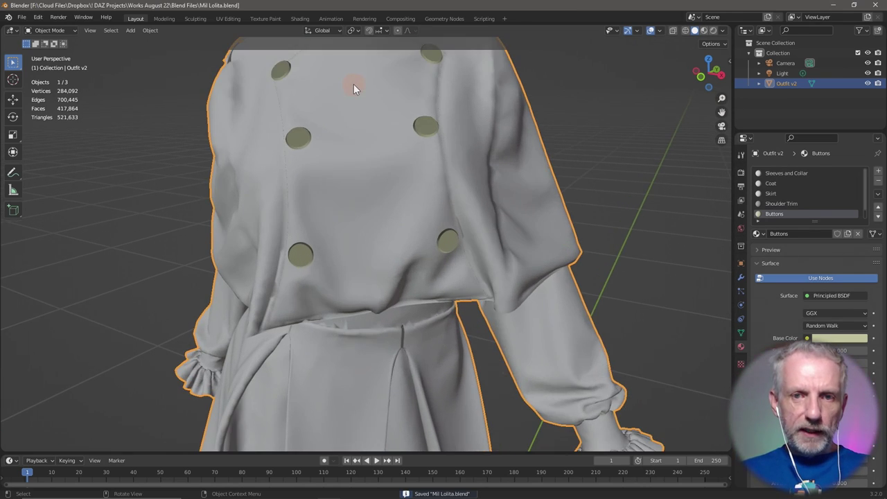
shift+middle_drag(353, 91, 257, 208)
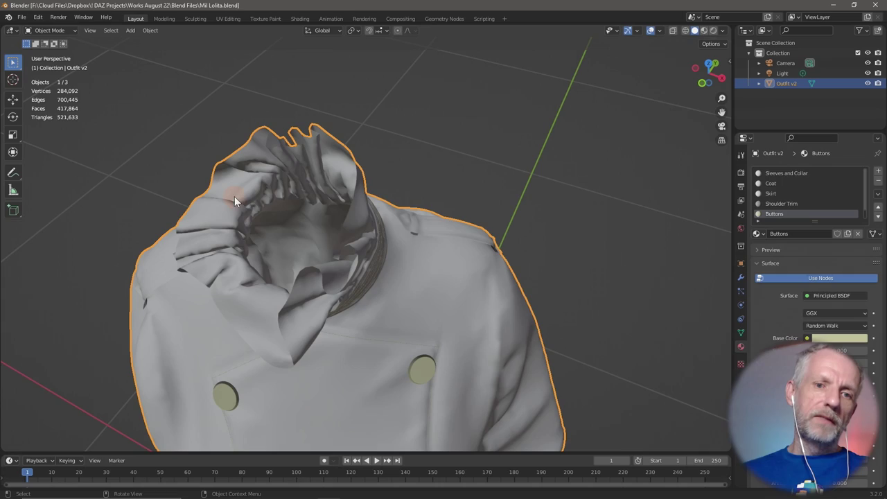
middle_drag(331, 225, 344, 169)
scroll(350, 168, down, 4)
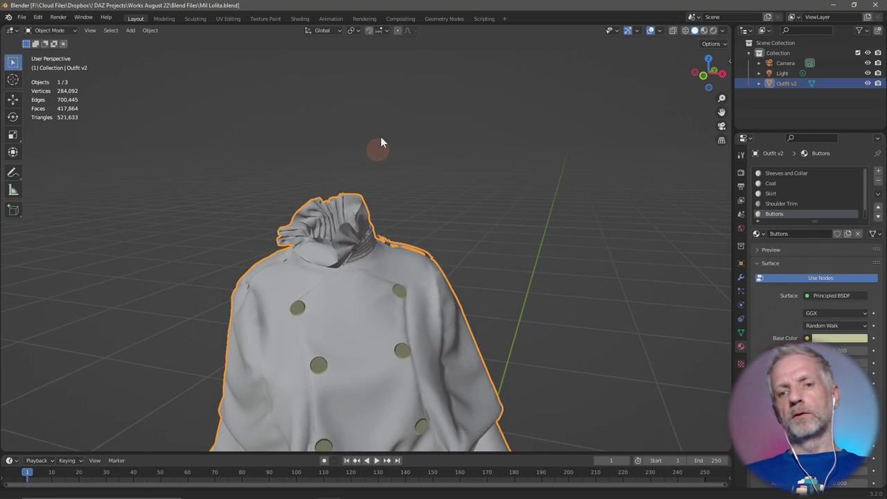
scroll(416, 97, up, 3)
middle_drag(425, 92, 431, 129)
scroll(402, 124, down, 3)
scroll(431, 128, up, 1)
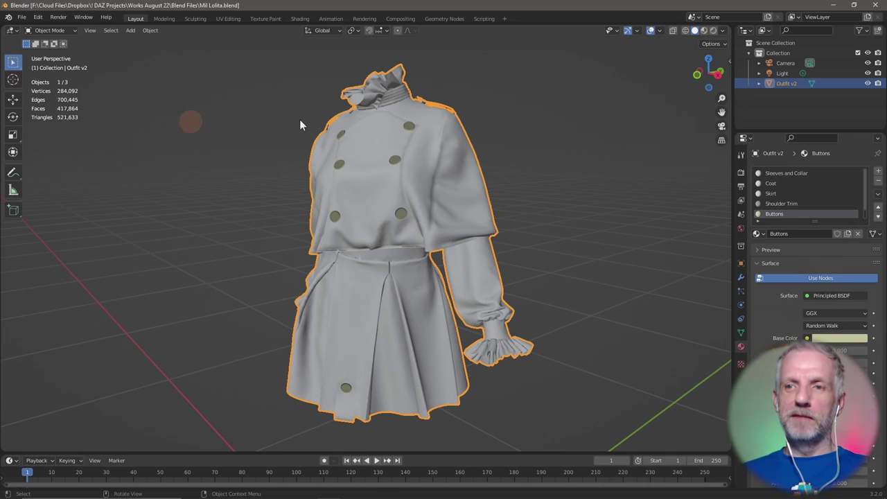
Rename the Blender object Outfit v2 to 'Military Lolita' and save Mil Lolita.blend.
double_click(794, 83)
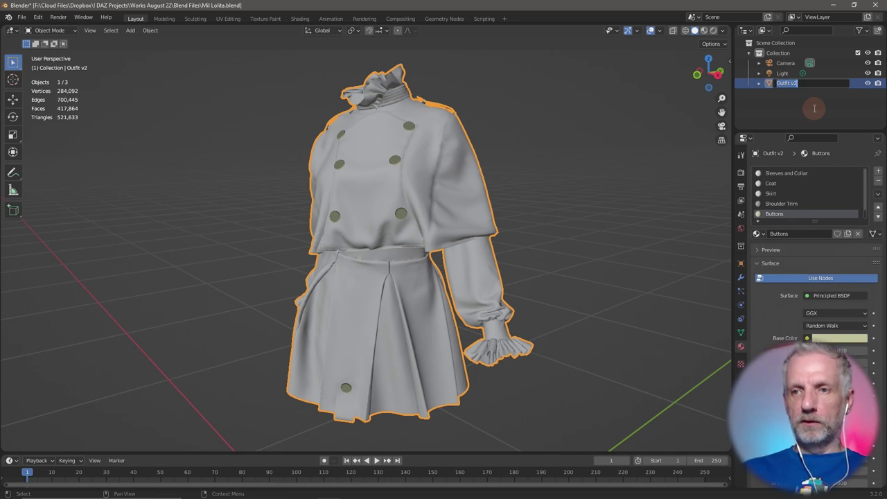
key(End)
key(Left)
key(Left)
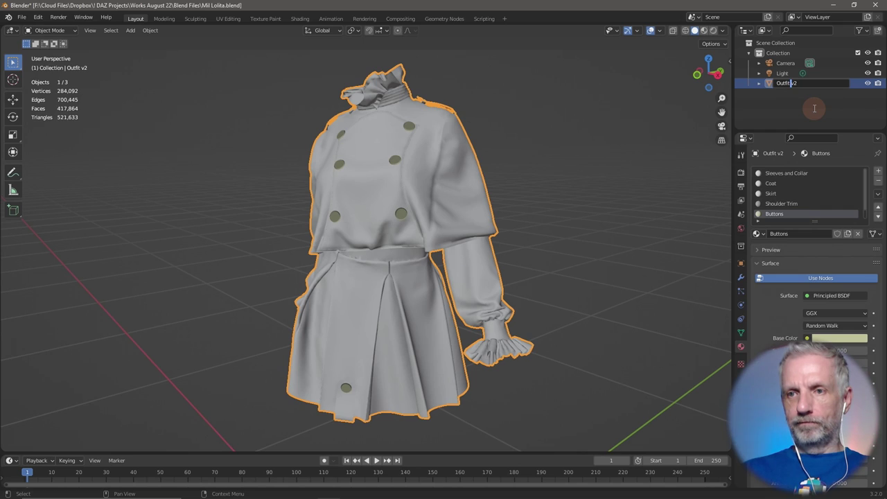
text(M )
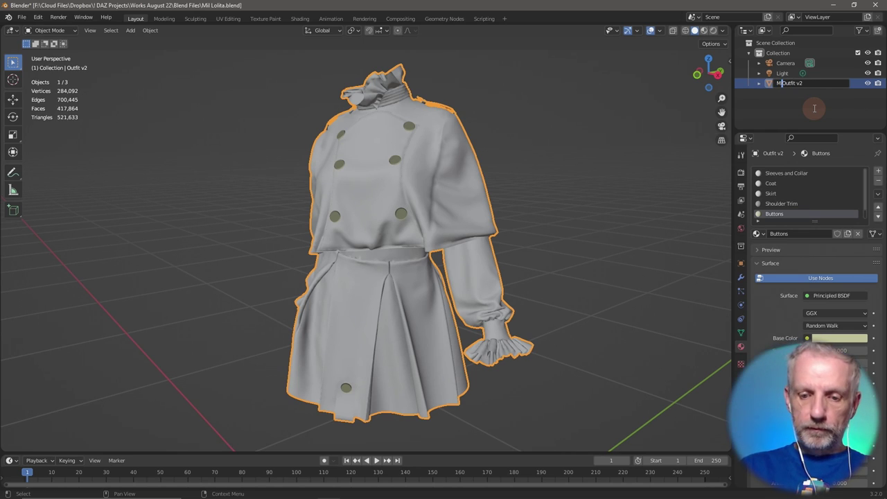
text(litary Lolita)
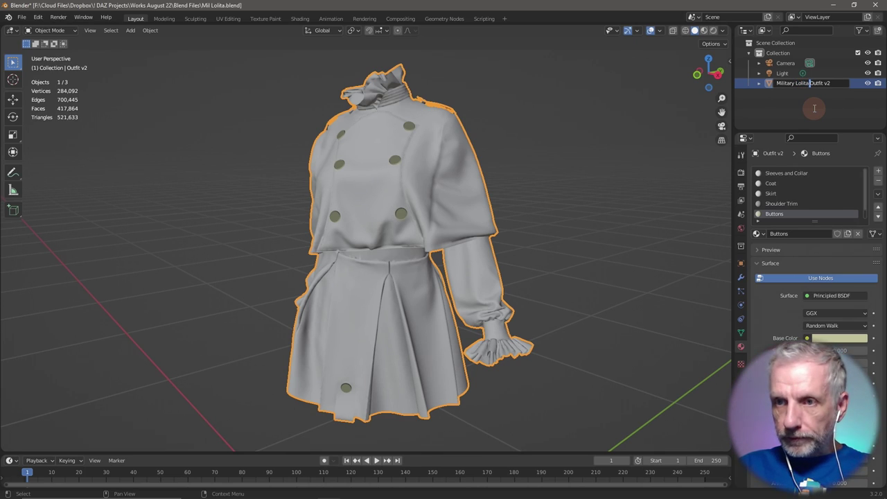
key(Delete)
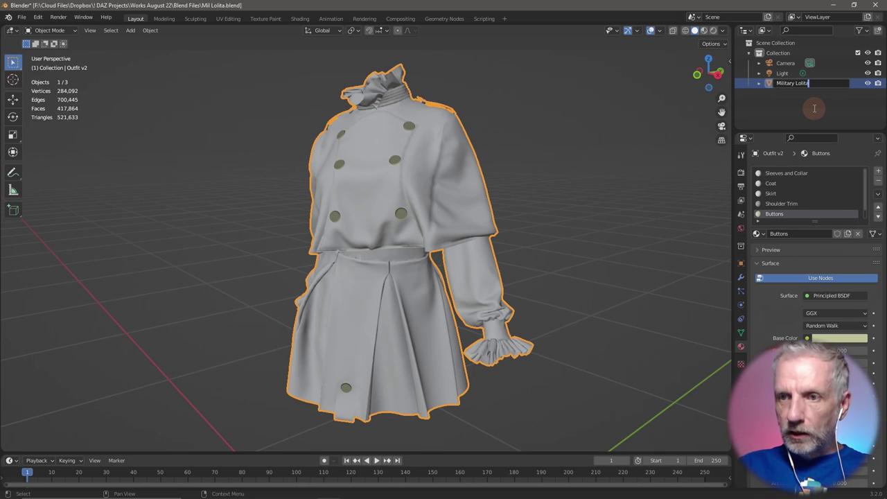
key(Return)
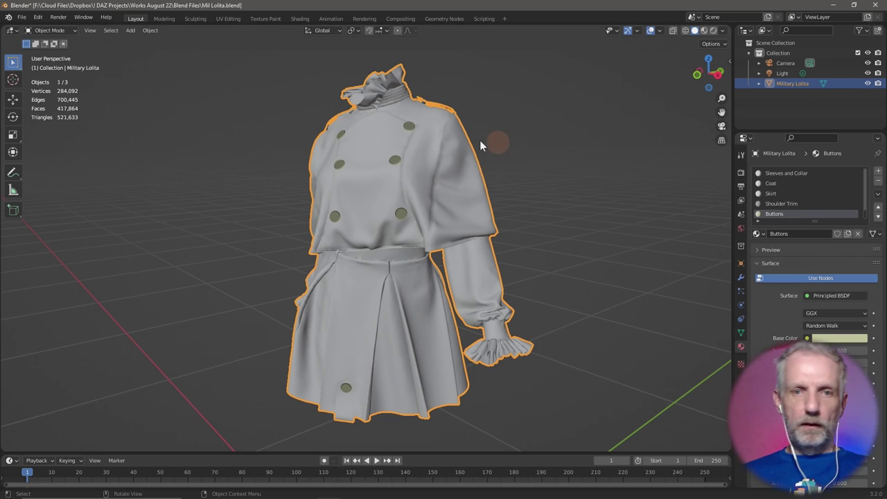
key(ctrl+s)
Set up a Wavefront OBJ export to the OBJs folder as Mil Lolita.obj with Selection Only.
click(20, 18)
mouse_move(61, 162)
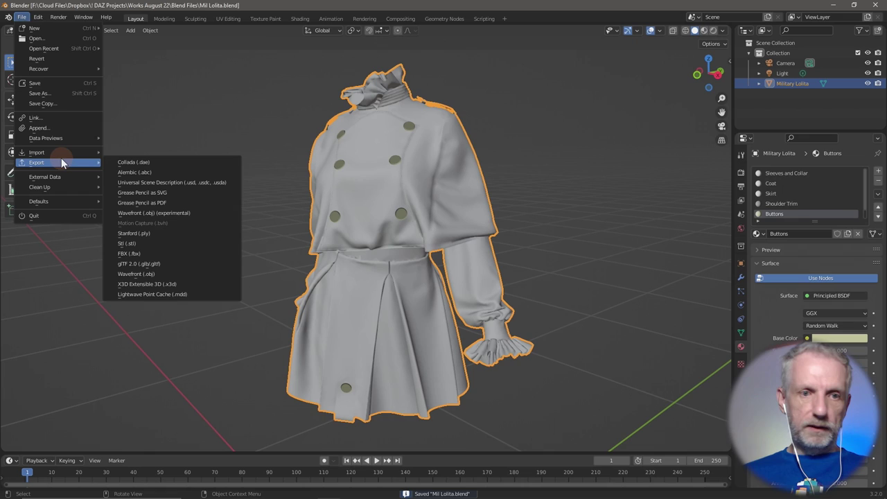
click(183, 273)
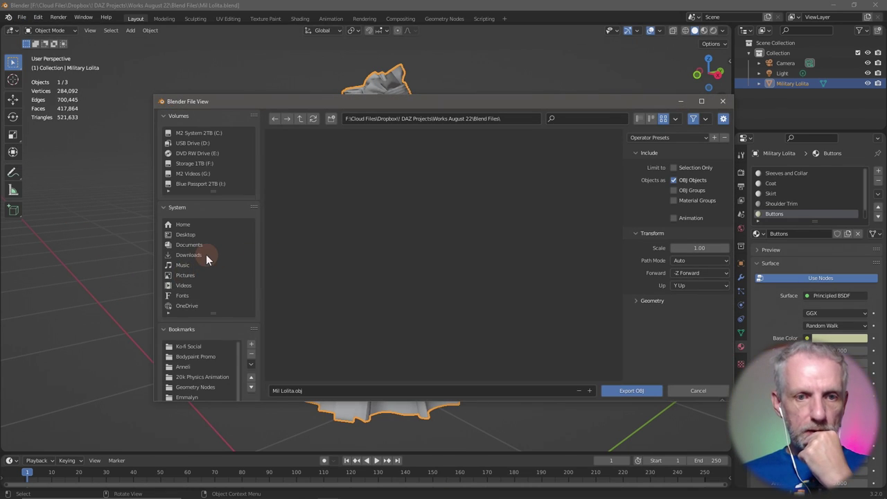
click(300, 118)
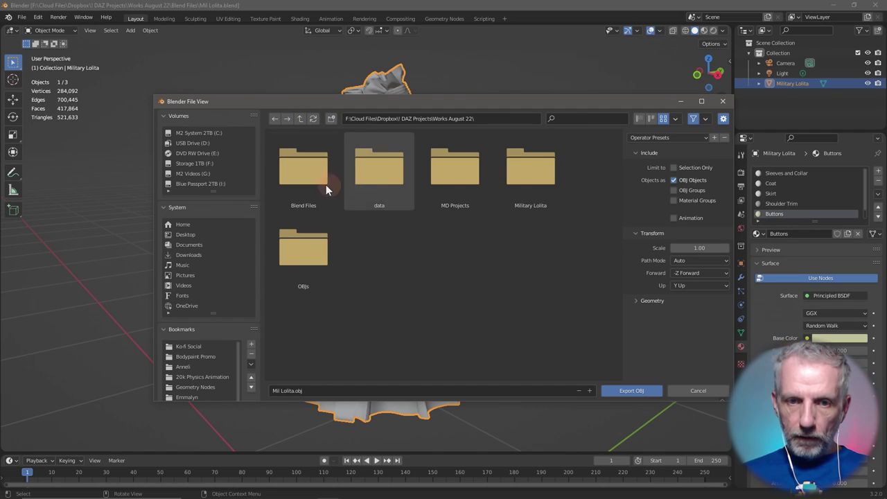
double_click(322, 276)
click(443, 390)
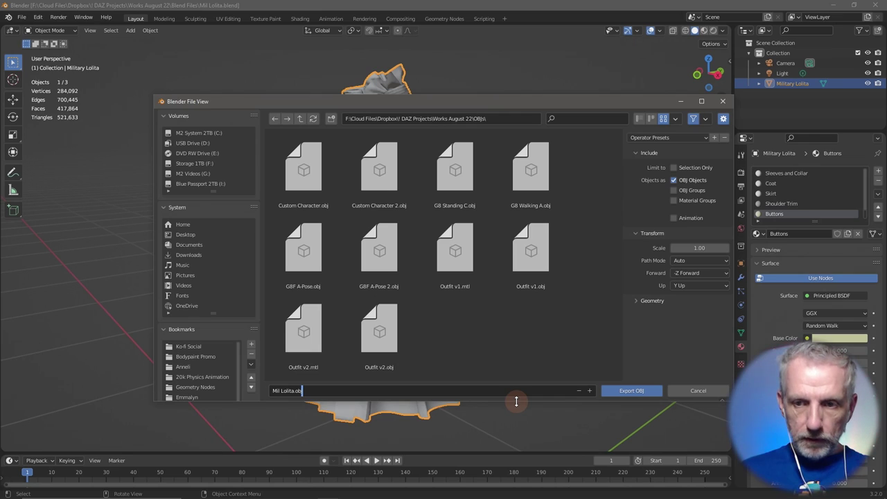
click(675, 168)
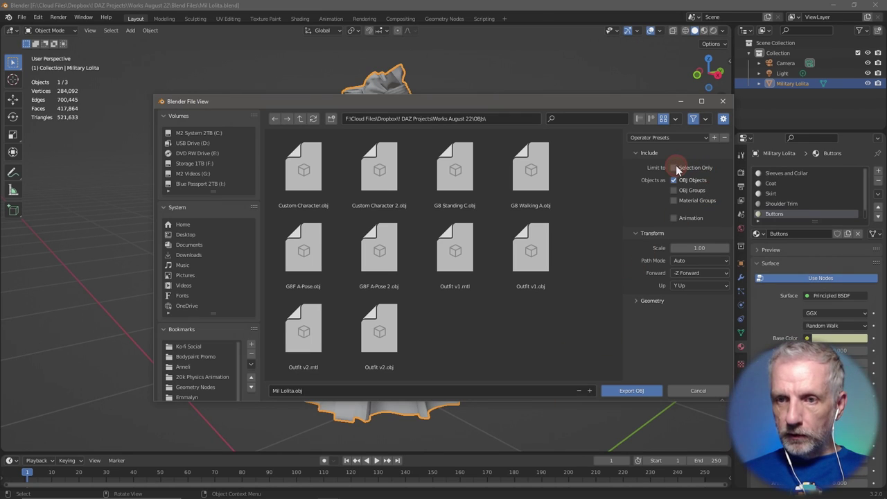
Export Mil Lolita.obj at scale 100 with Keep Vertex Order turned off.
drag(620, 101, 539, 66)
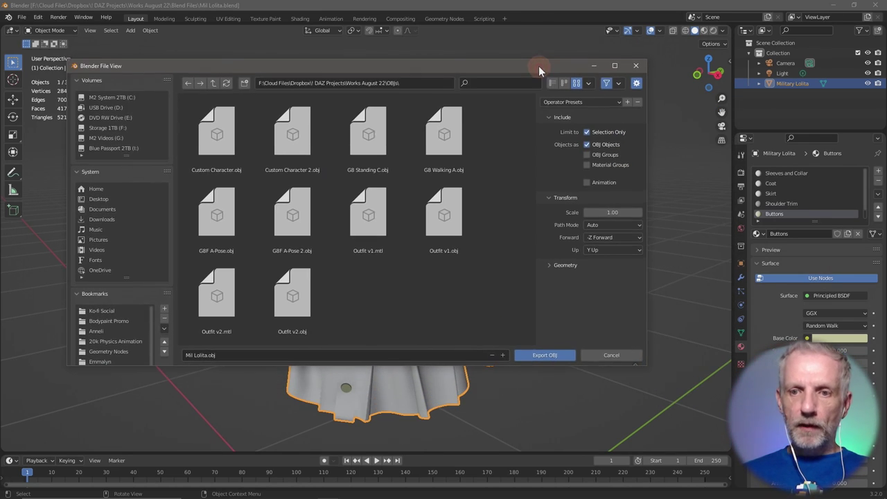
click(620, 212)
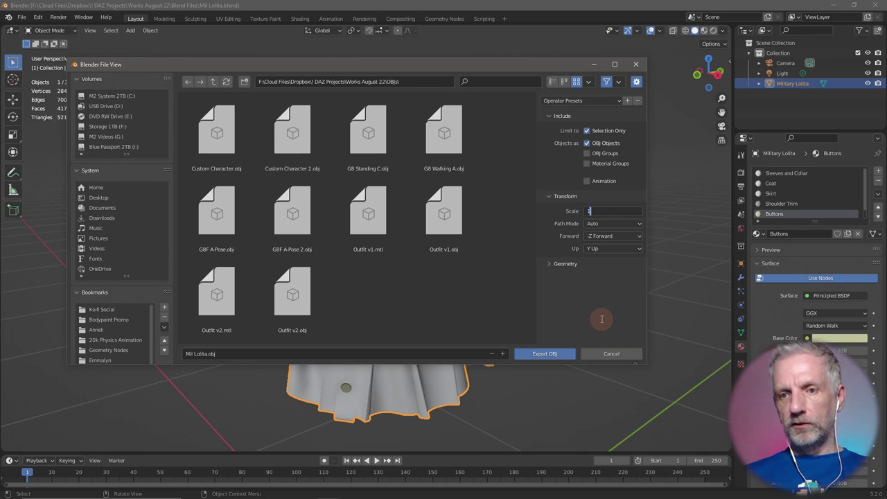
key(Return)
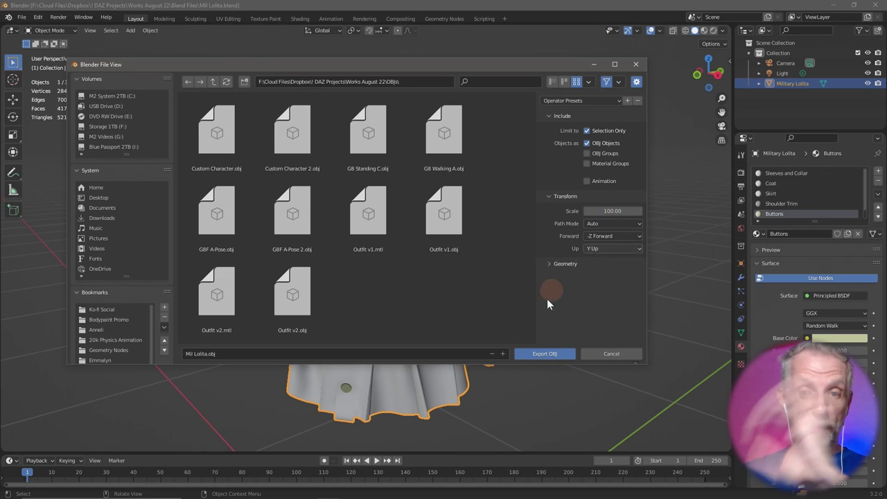
click(558, 264)
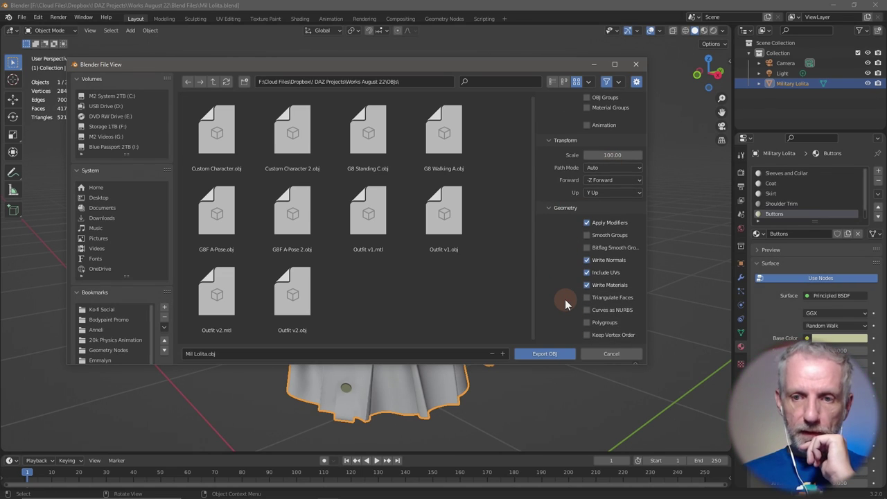
scroll(575, 321, down, 3)
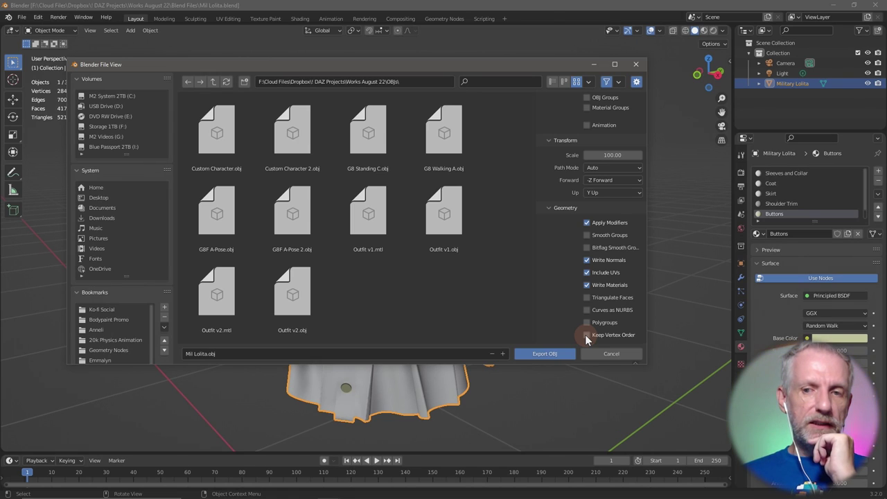
click(586, 336)
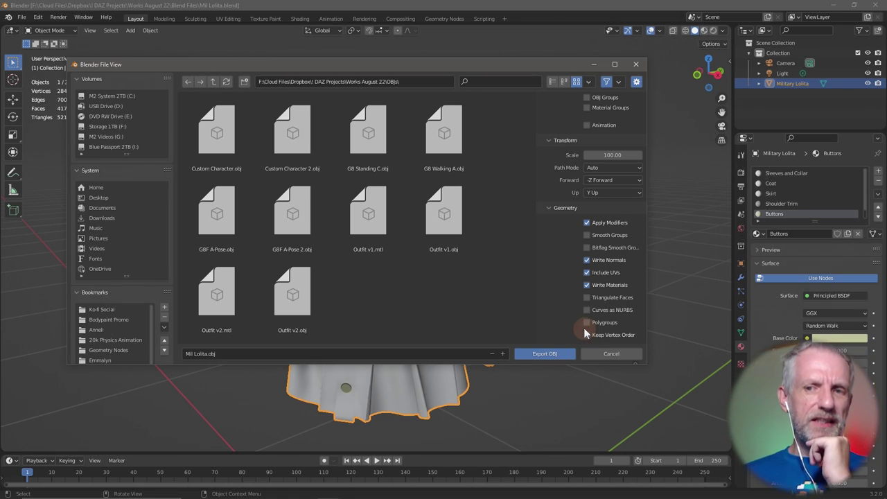
scroll(575, 285, up, 3)
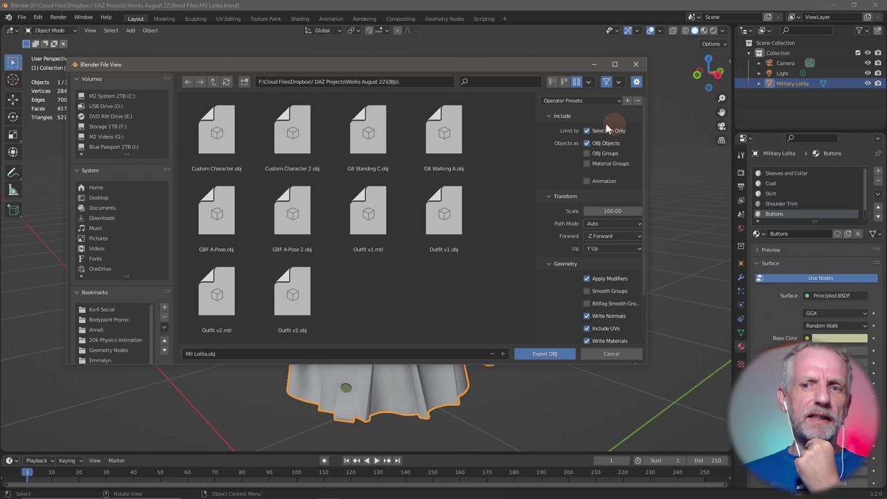
scroll(564, 258, down, 3)
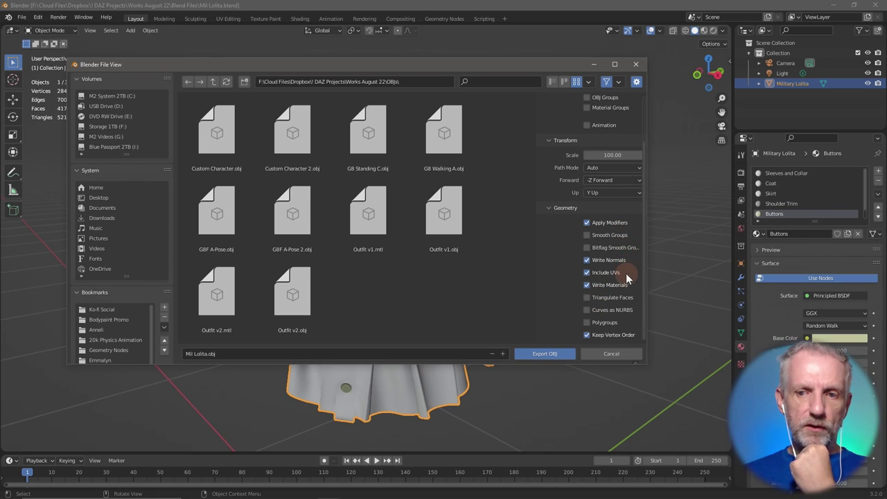
click(544, 355)
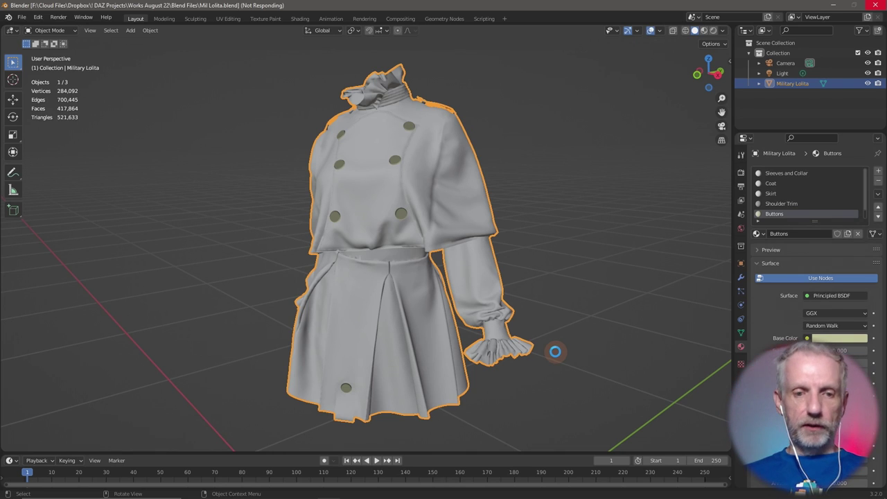
Switch to DAZ Studio and browse the Content Library folders.
key(alt+Tab)
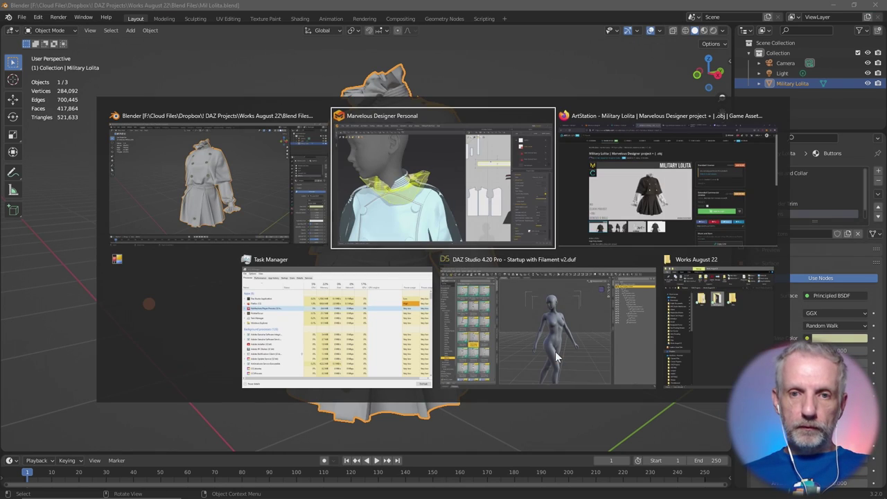
click(541, 330)
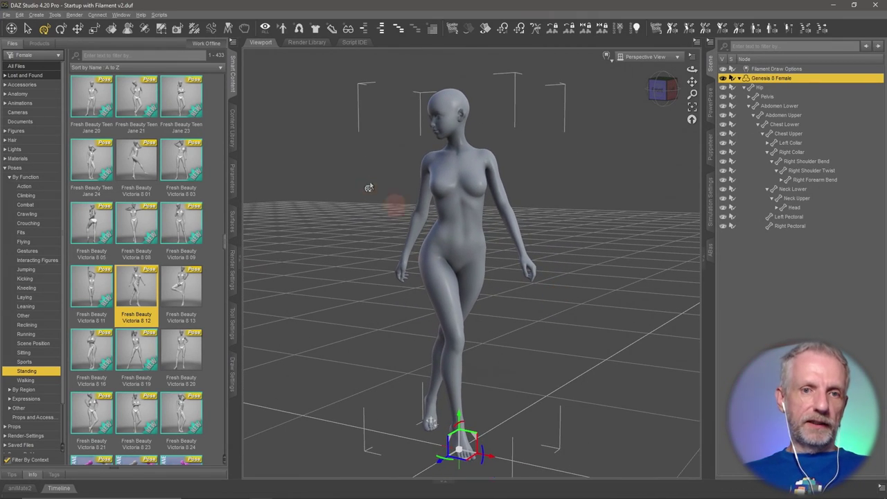
click(233, 131)
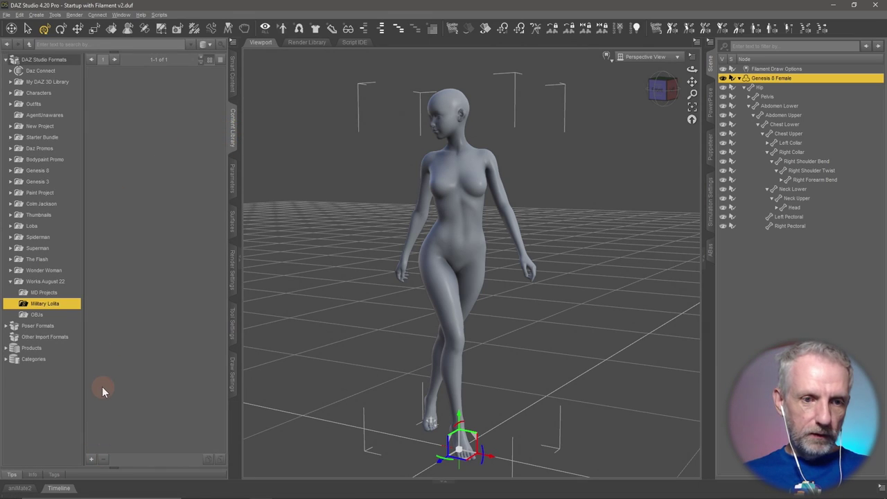
Save the scene as an uncompressed scene preset named 'Mil Lolita v1'.
click(90, 458)
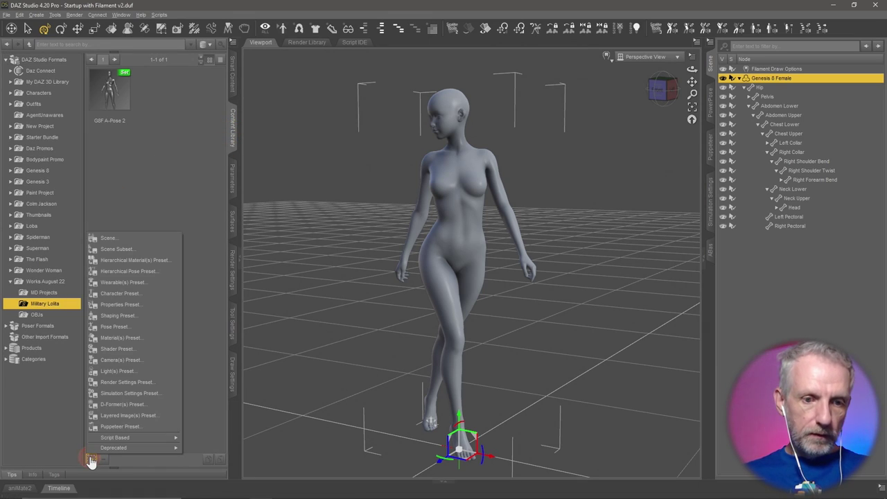
click(138, 239)
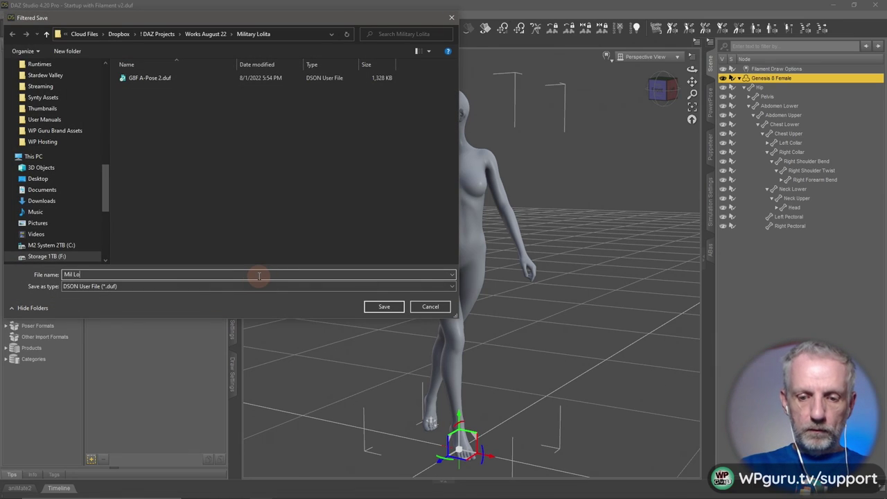
text(Mil Lolita v1)
key(Return)
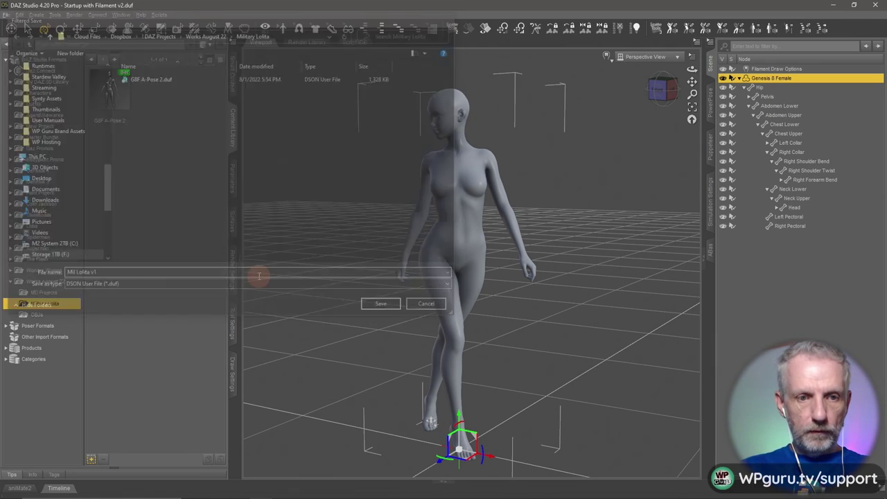
click(409, 271)
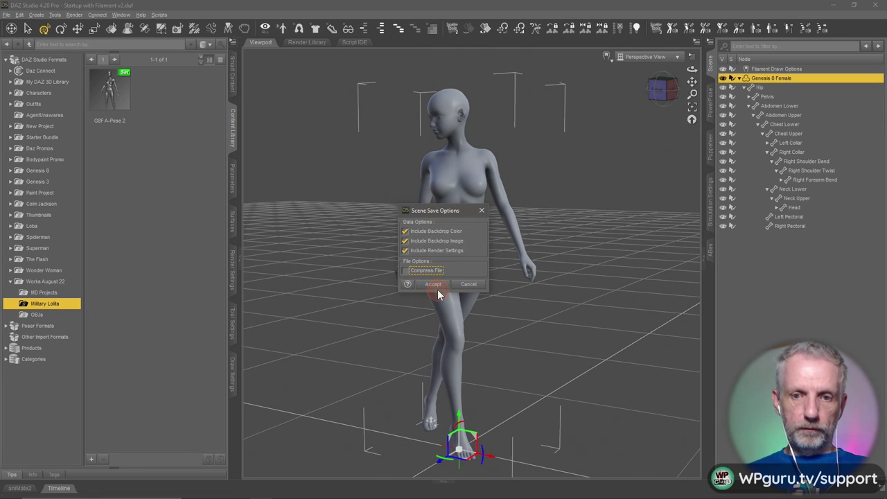
click(430, 284)
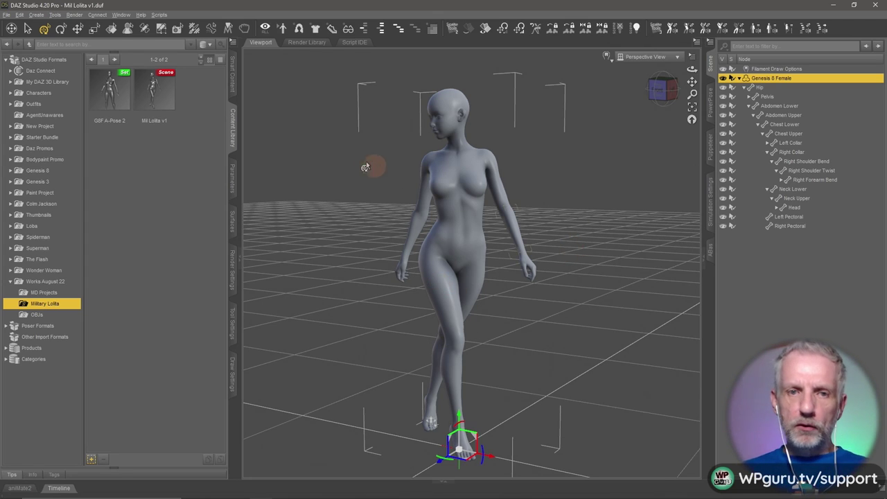
Import Mil Lolita.obj using the DAZ Studio (1 unit = 1cm) scale preset.
click(6, 14)
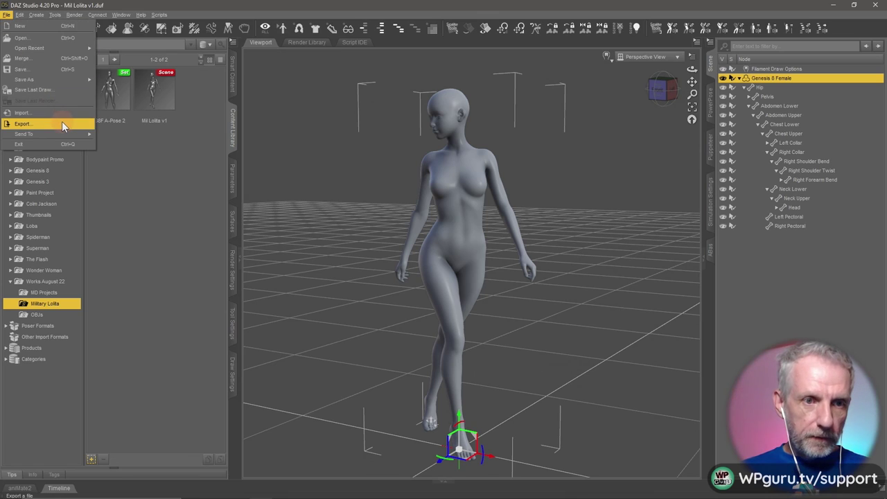
click(66, 113)
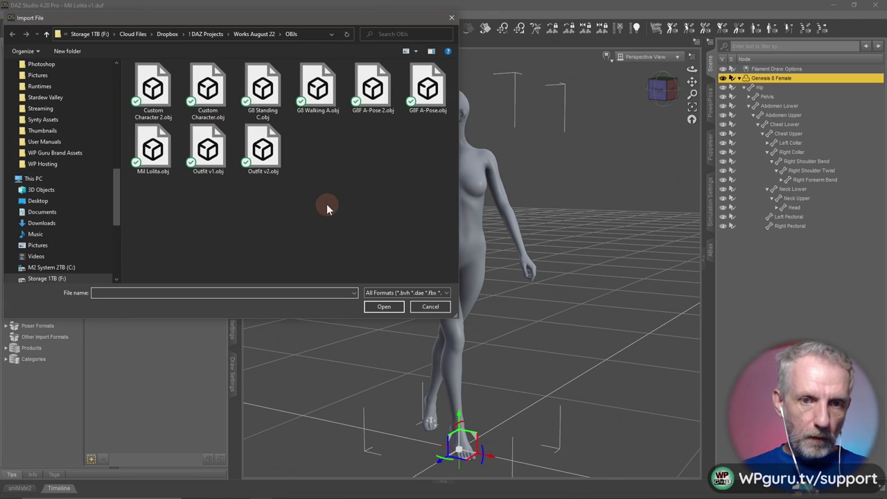
click(152, 150)
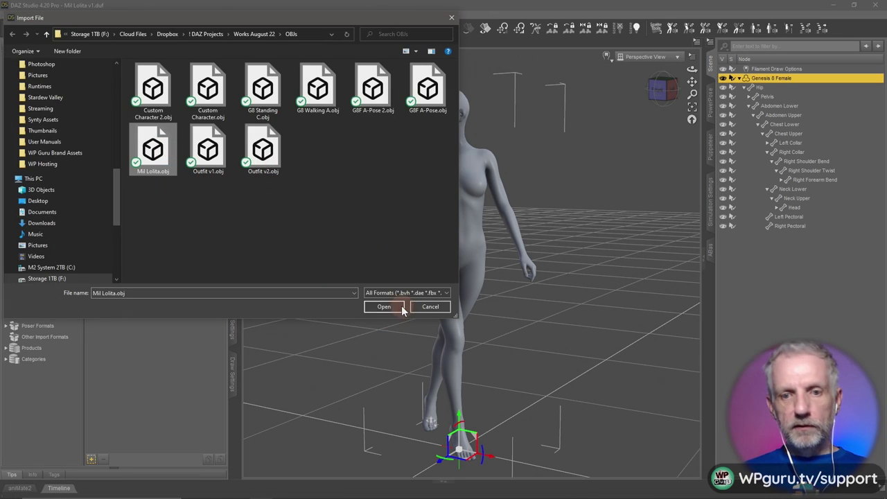
click(392, 306)
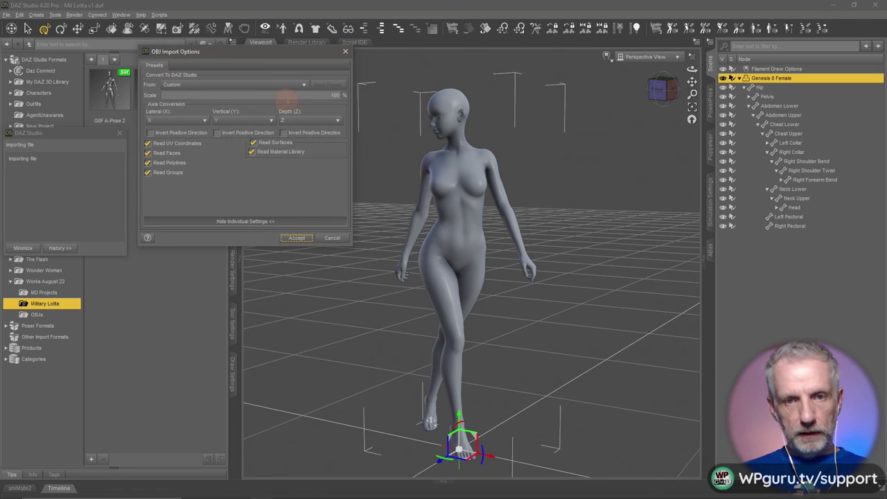
click(256, 84)
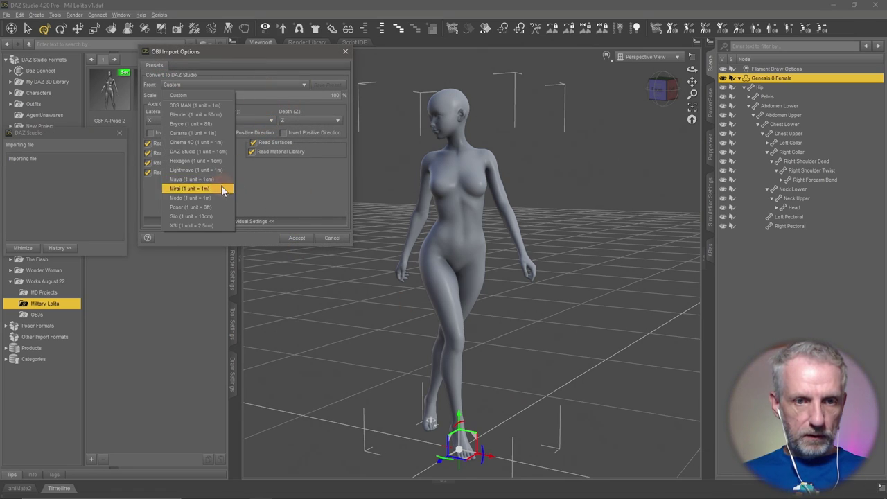
click(207, 151)
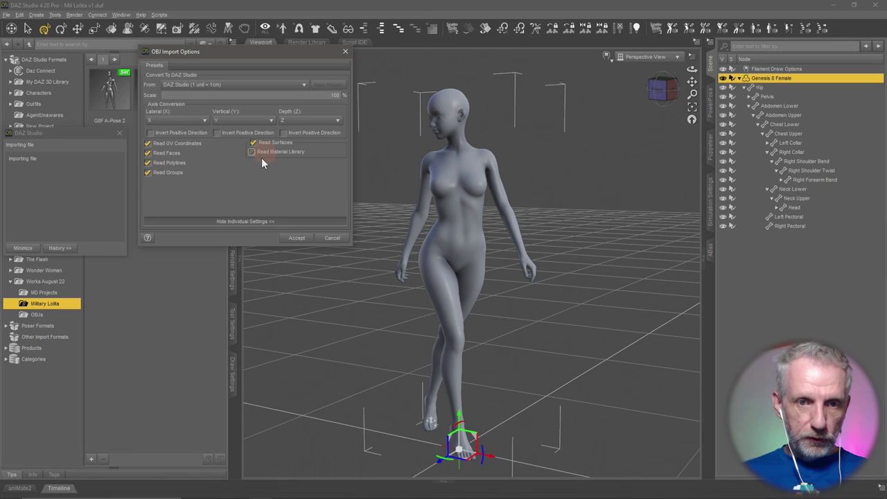
click(258, 222)
click(263, 222)
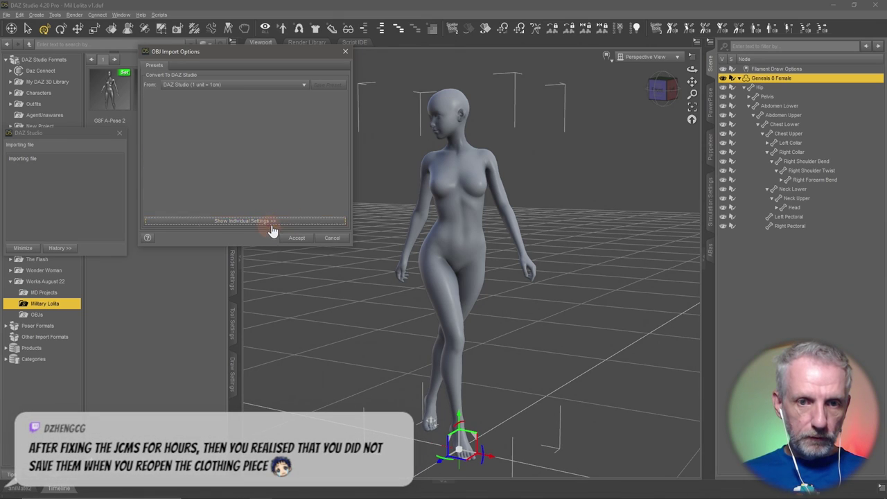
click(297, 239)
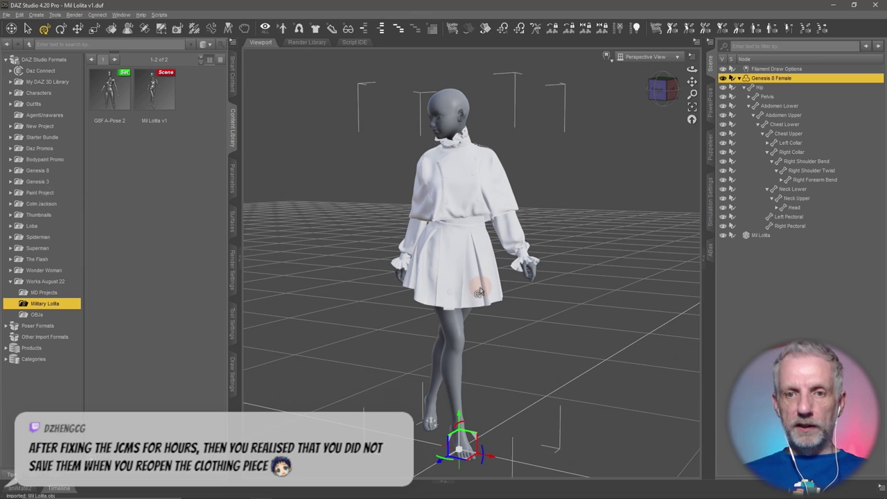
Select the Mil Lolita outfit and collapse the Genesis 8 Female node in the Scene pane.
mouse_move(506, 233)
alt+mouse_down()
mouse_move(526, 197)
mouse_move(510, 228)
mouse_move(505, 212)
mouse_move(518, 253)
mouse_move(501, 231)
alt+mouse_up()
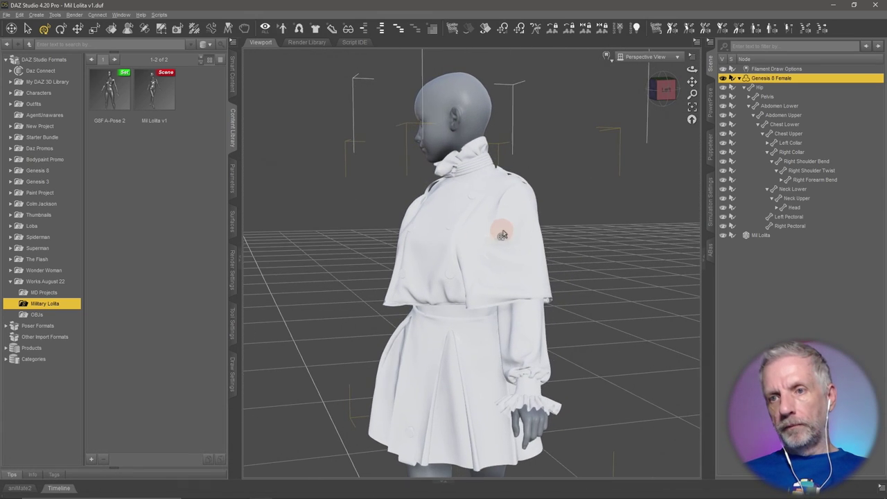
click(760, 235)
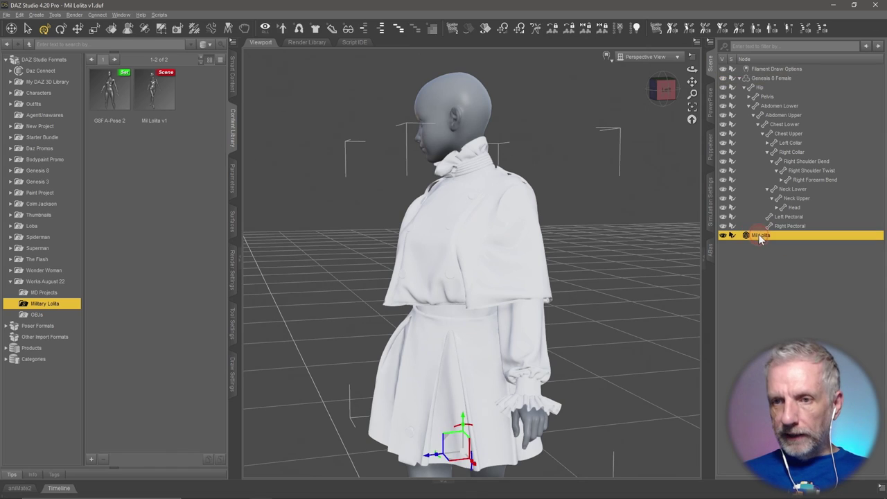
click(739, 78)
alt+drag(565, 223, 565, 223)
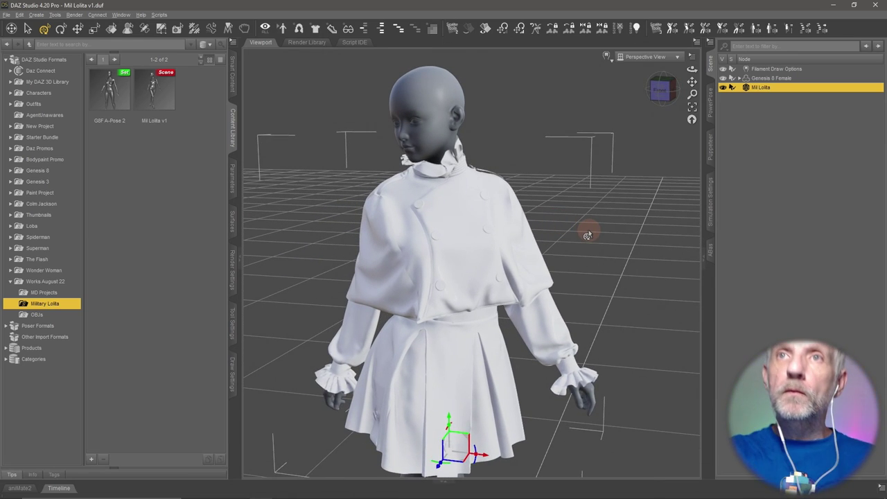
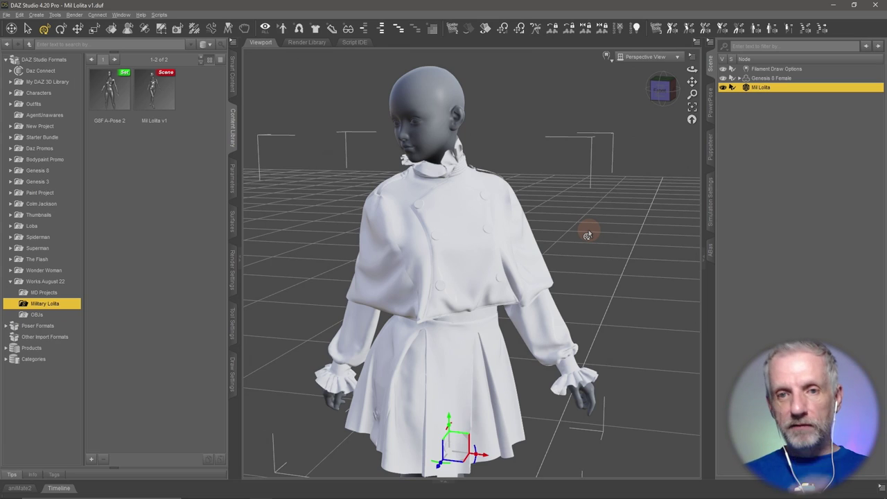
List the Mil Lolita outfit's material groups in Surfaces and orbit around the dressed figure.
click(234, 220)
click(21, 91)
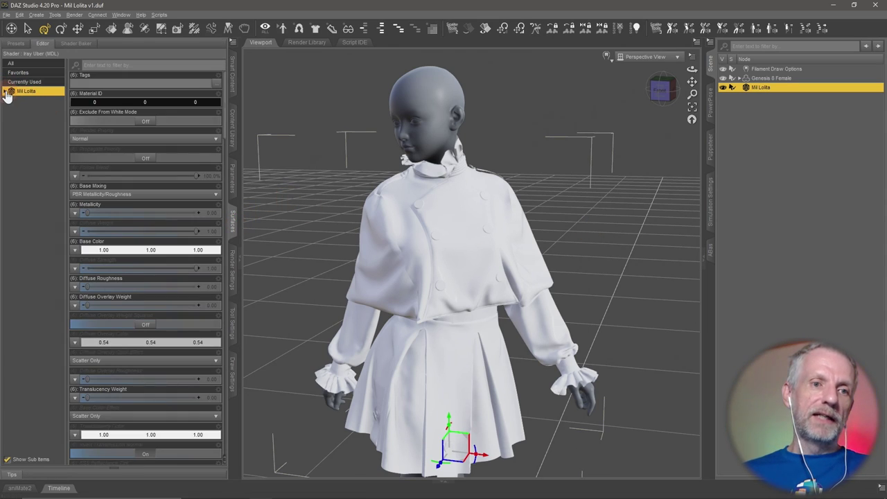
click(5, 92)
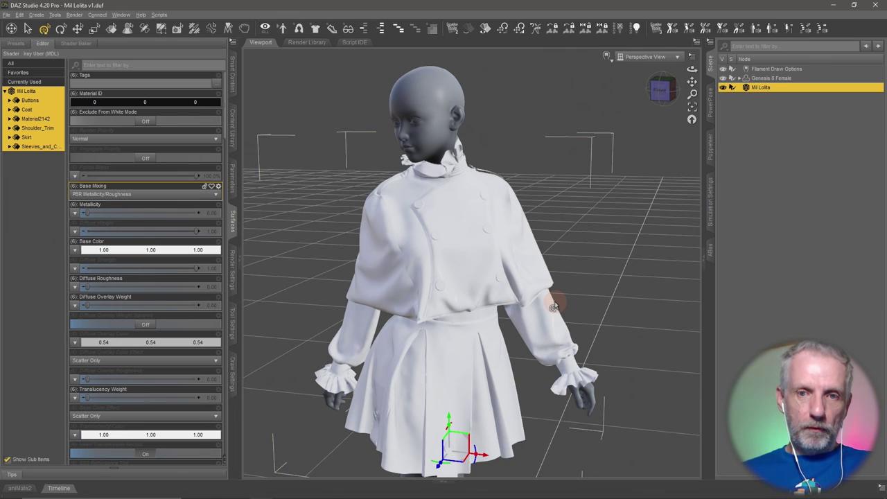
mouse_move(430, 276)
alt+mouse_down()
mouse_move(452, 261)
mouse_move(420, 278)
mouse_move(438, 285)
mouse_move(423, 287)
mouse_move(434, 277)
mouse_move(421, 264)
mouse_move(434, 275)
mouse_move(426, 280)
alt+mouse_up()
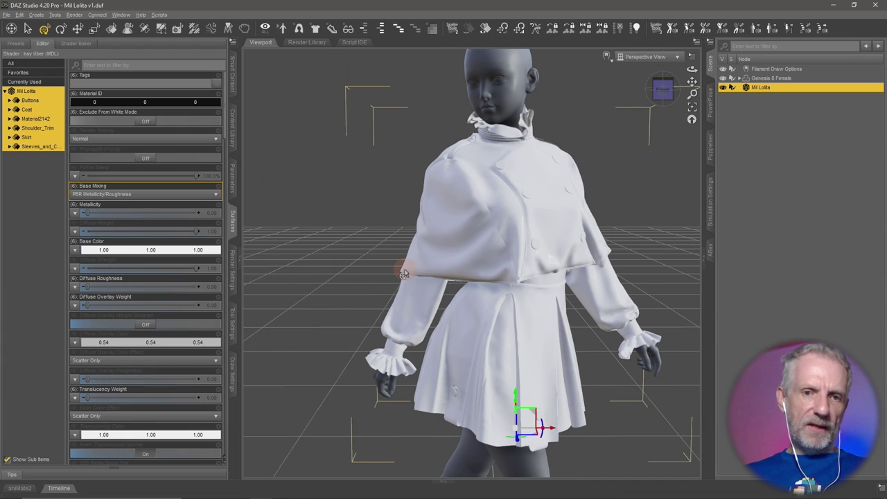
alt+drag(411, 281, 448, 267)
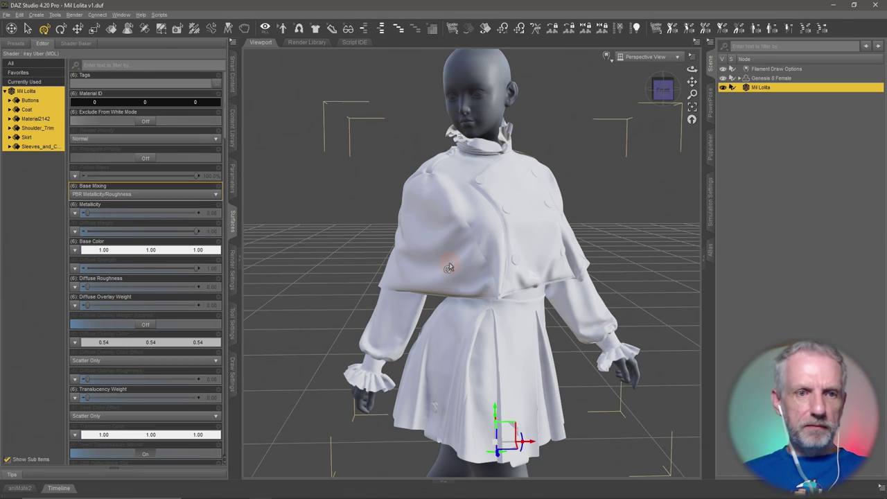
Minimize DAZ Studio, switch to Marvelous Designer, and start then cancel a Save As.
click(833, 5)
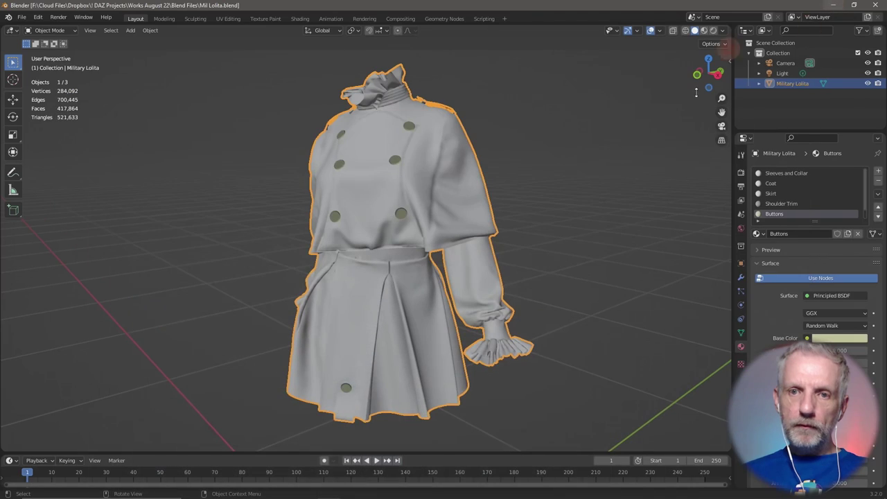
key(alt+Tab)
key(alt+Tab)
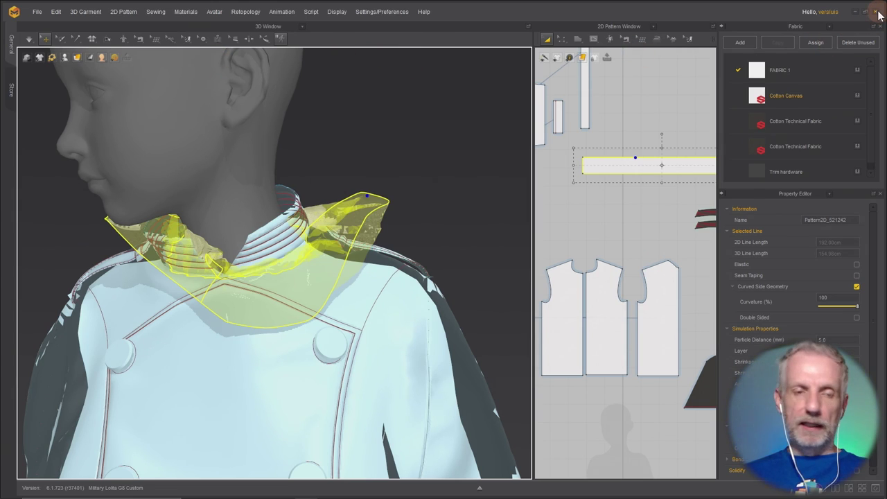
click(37, 12)
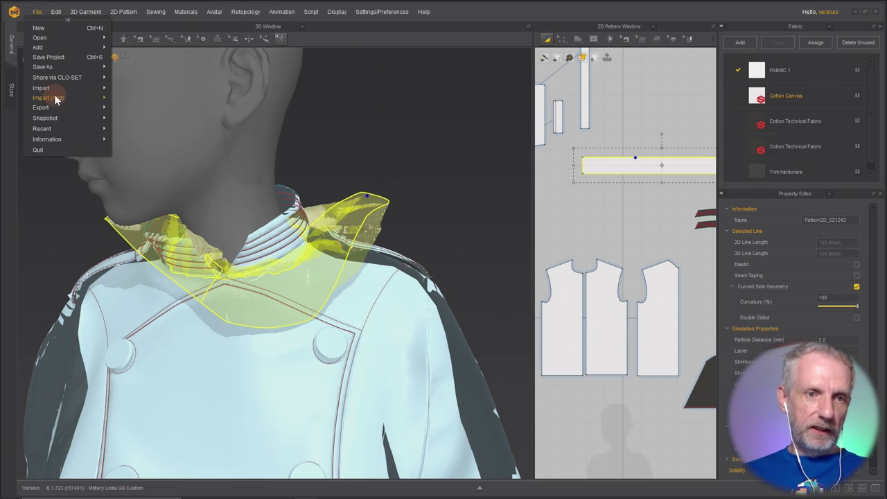
mouse_move(73, 67)
click(133, 66)
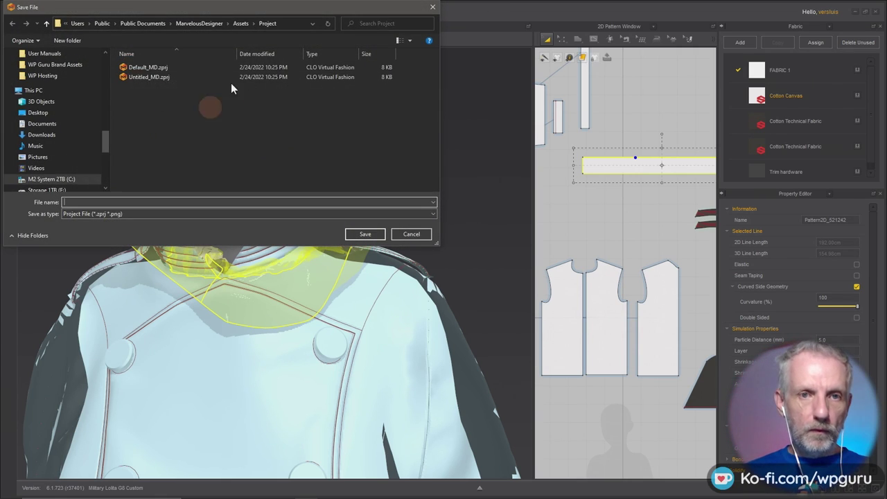
click(421, 234)
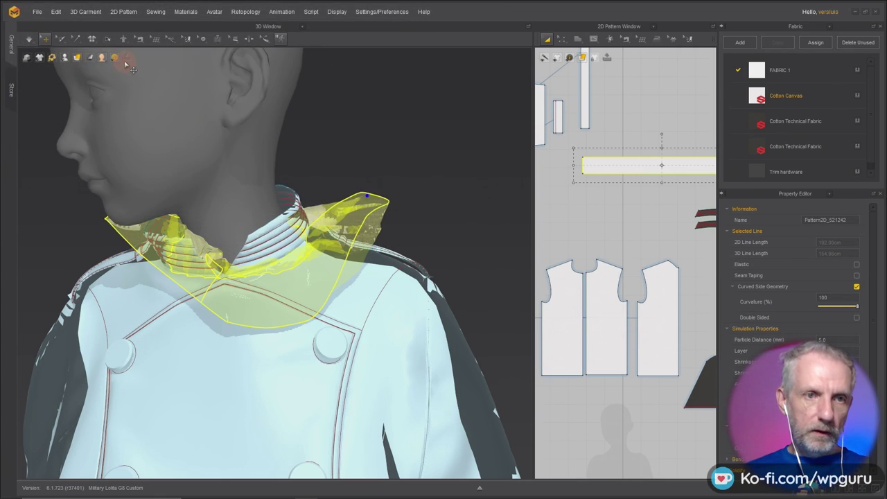
Save the garment project in Works August 22\MD Projects as Military Lolita G8 Custom v2.zprj.
click(37, 11)
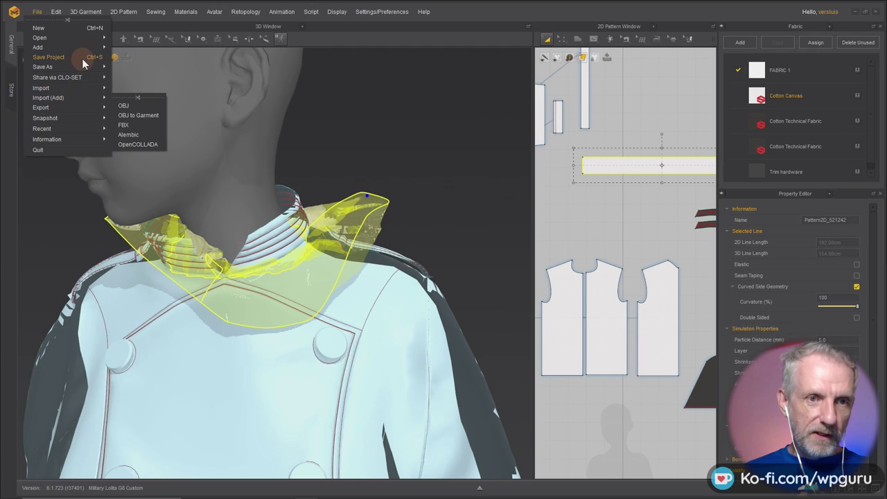
mouse_move(82, 69)
click(123, 73)
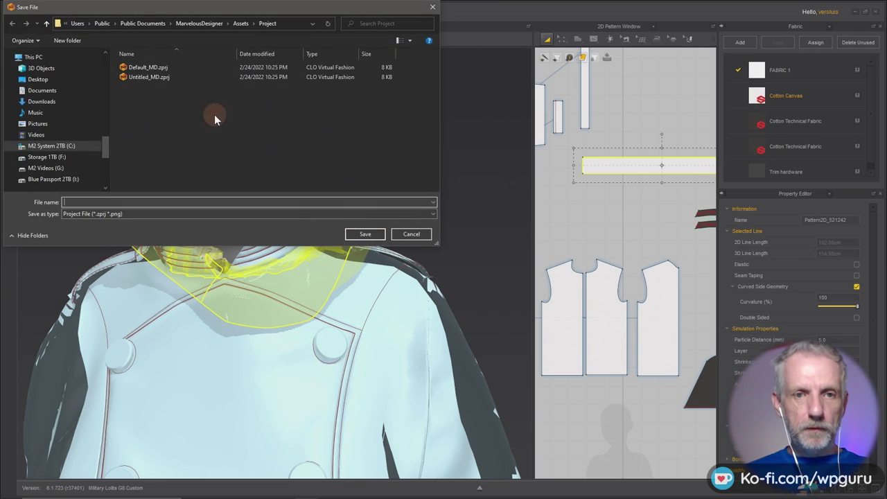
click(297, 24)
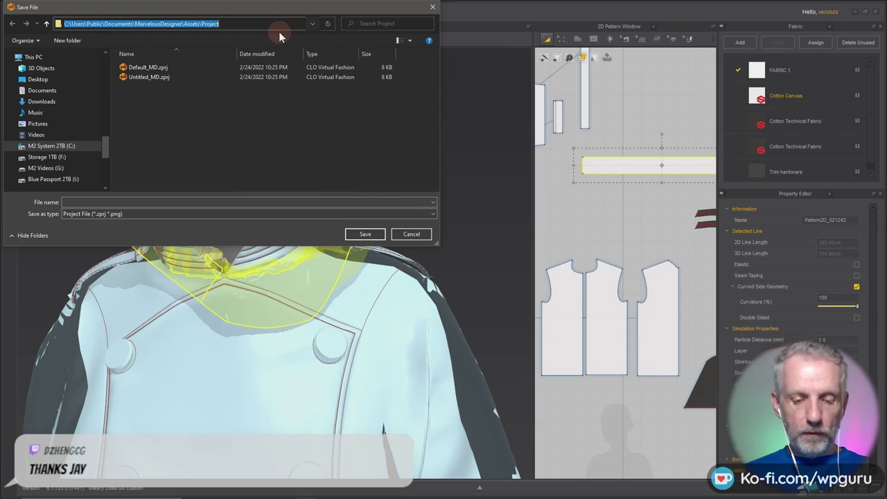
text(F:\Cloud Files\Dropbox\! DAZ Projects\Works August 22)
key(Return)
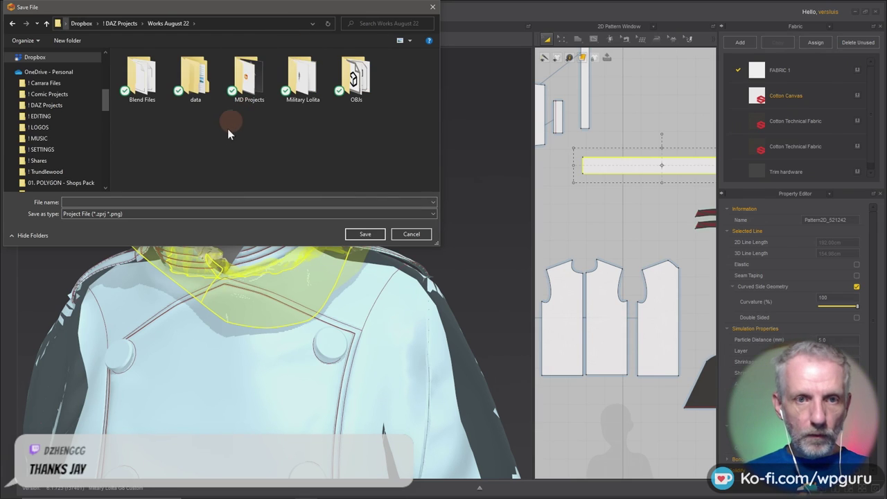
double_click(255, 86)
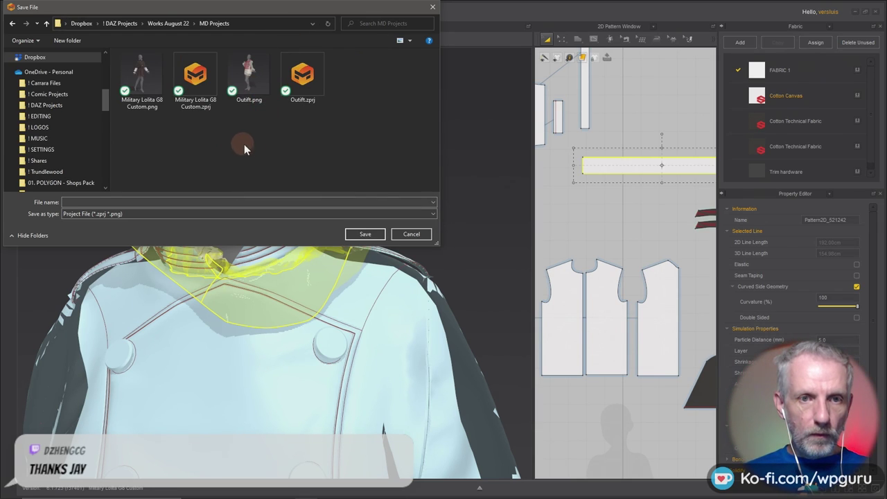
click(196, 78)
click(186, 202)
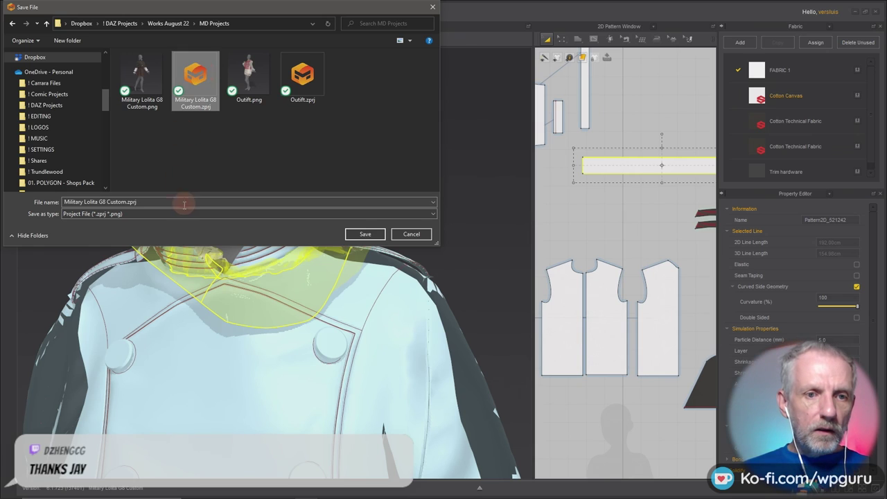
click(187, 202)
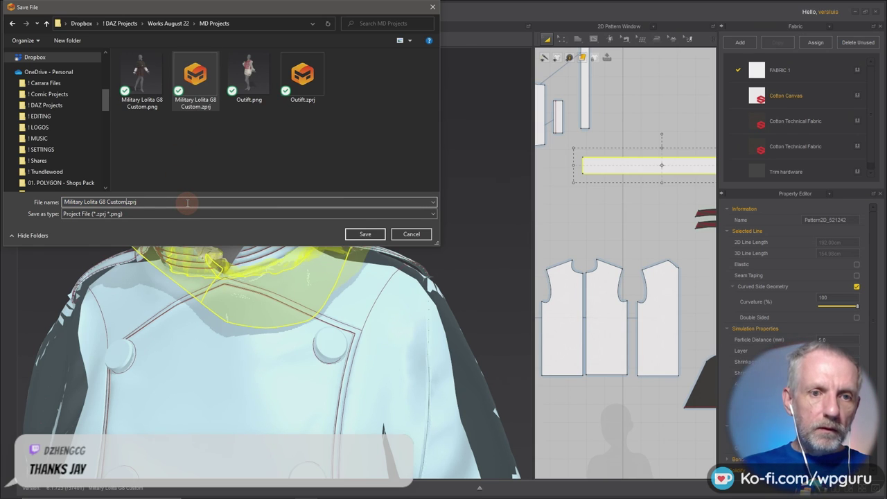
text(v2)
key(Return)
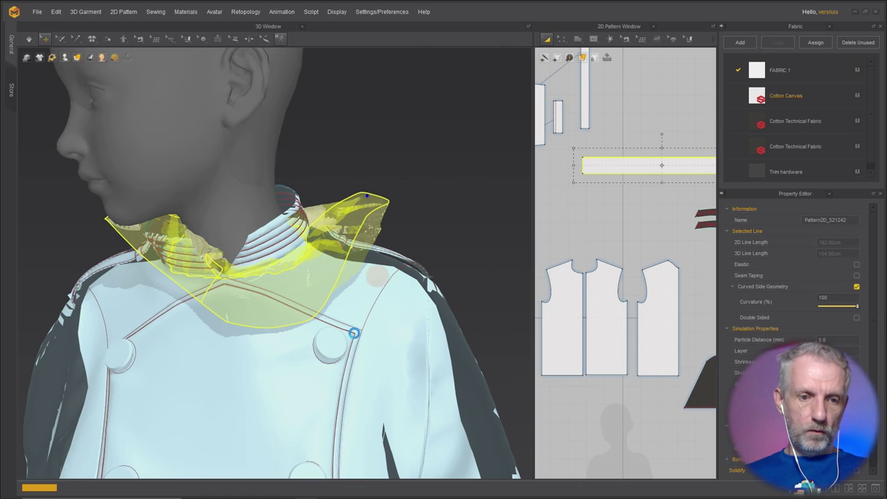
Switch briefly to Blender, return to DAZ Studio, and check the viewport display style choices.
key(alt+Tab)
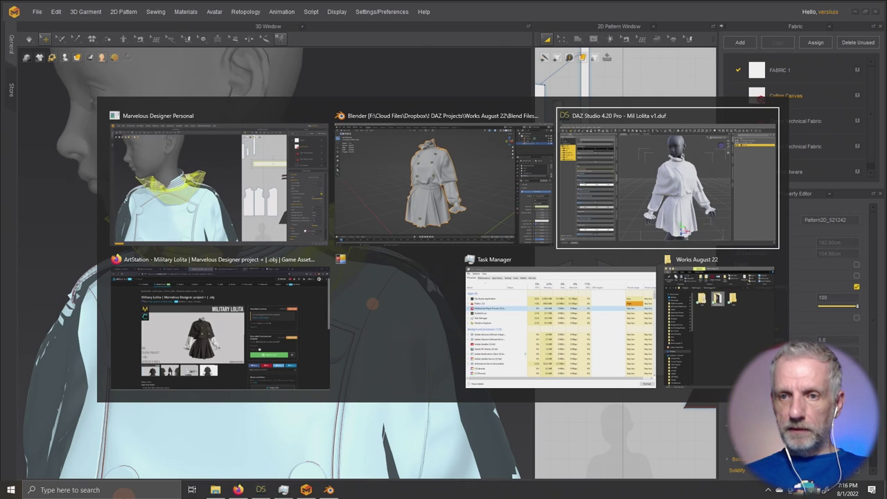
click(383, 212)
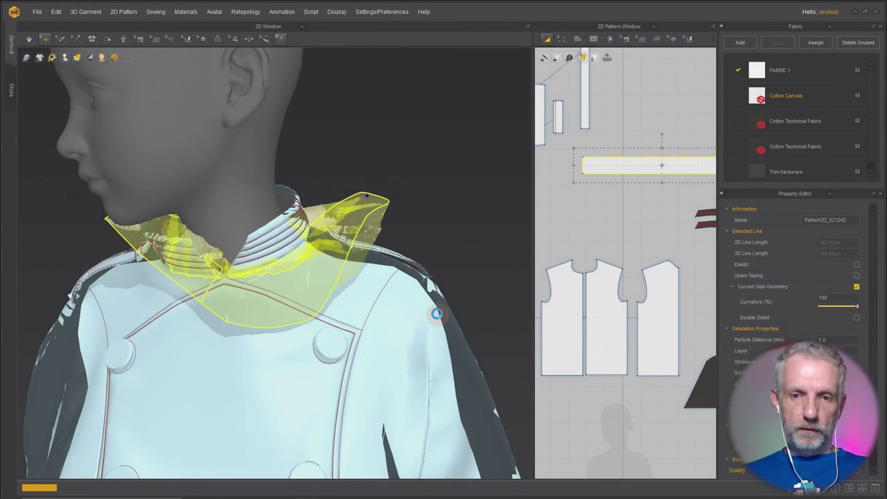
key(alt+Tab)
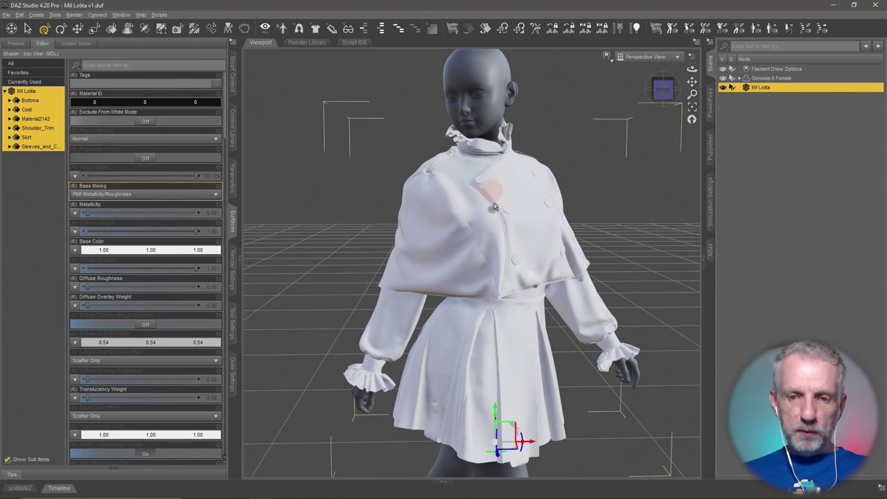
click(607, 56)
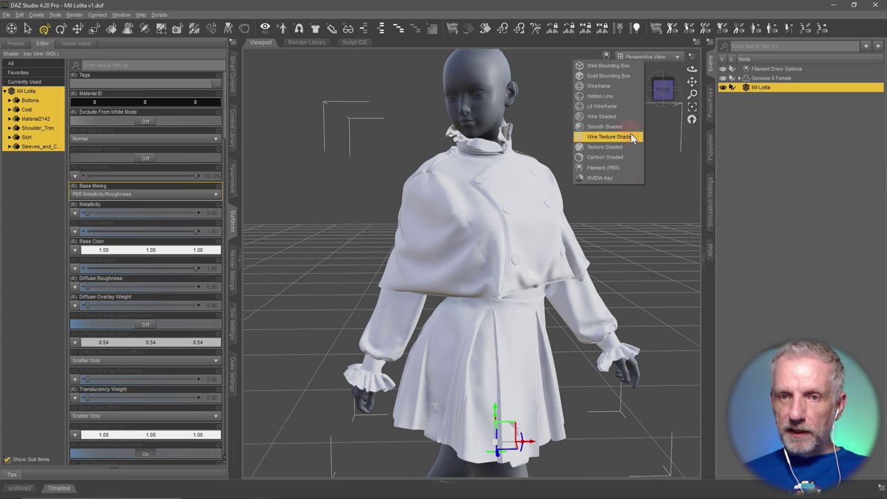
click(754, 179)
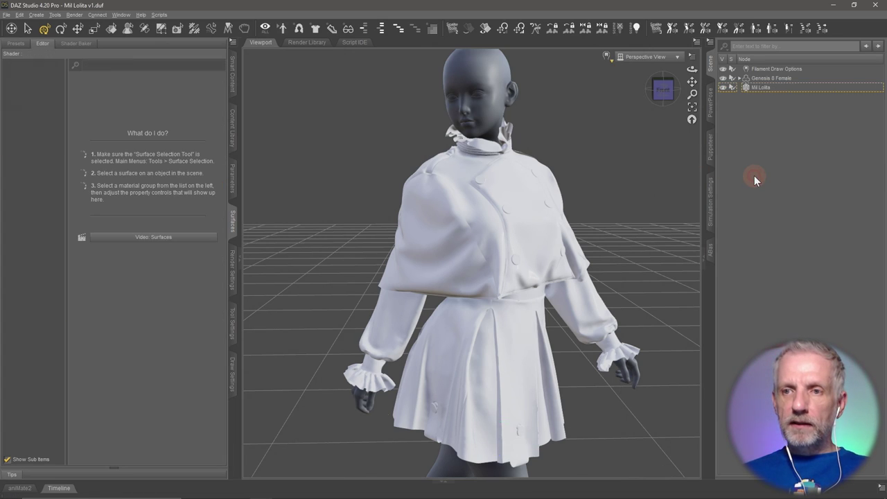
Select Mil Lolita and run Edit > Object > Geometry > Triangulate on it.
click(762, 87)
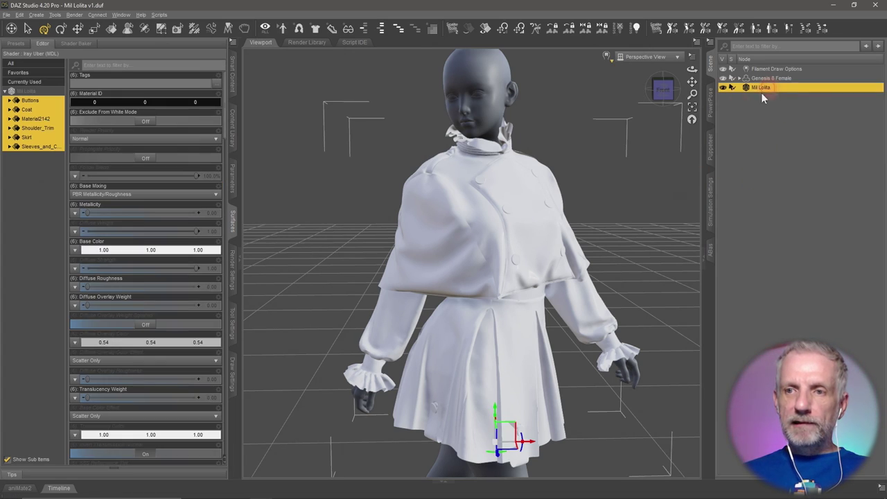
click(20, 14)
mouse_move(90, 86)
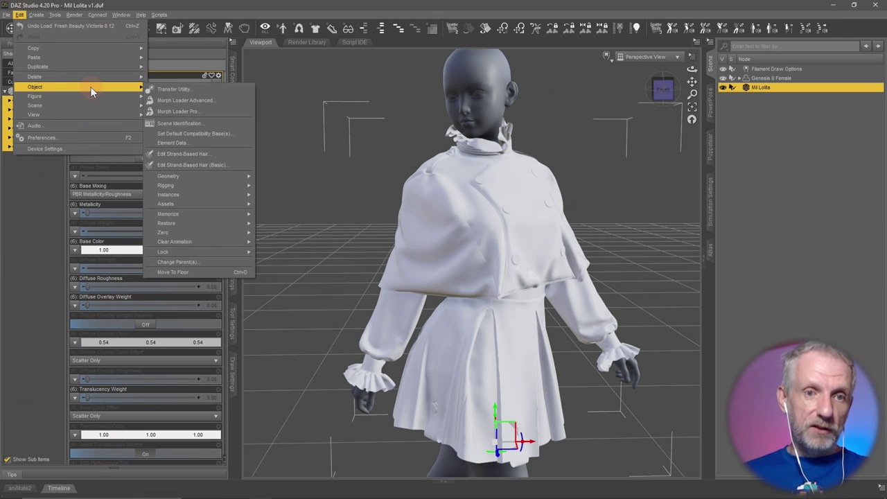
mouse_move(222, 176)
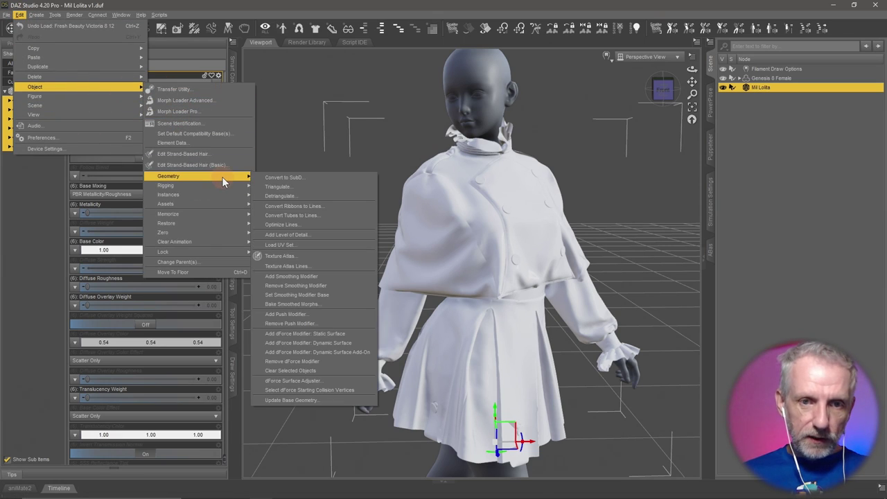
click(306, 186)
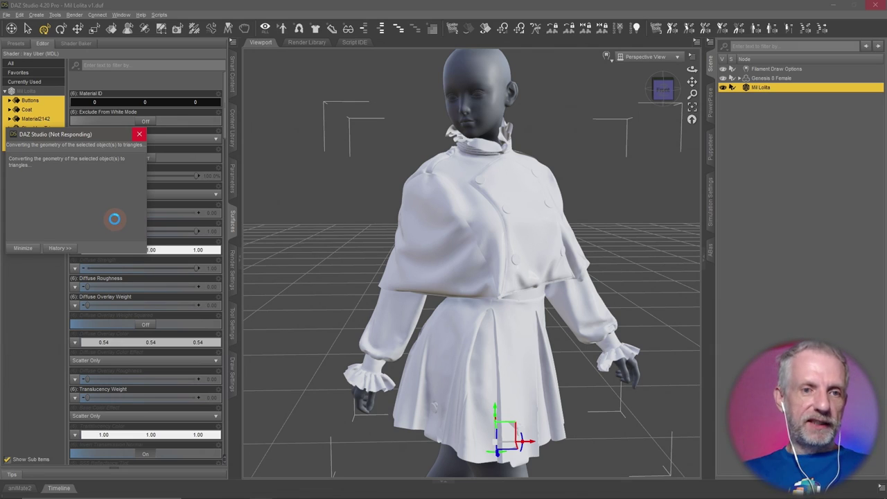
While triangulation runs, visit Marvelous Designer, return to DAZ Studio, and open the Start menu.
key(alt+Tab)
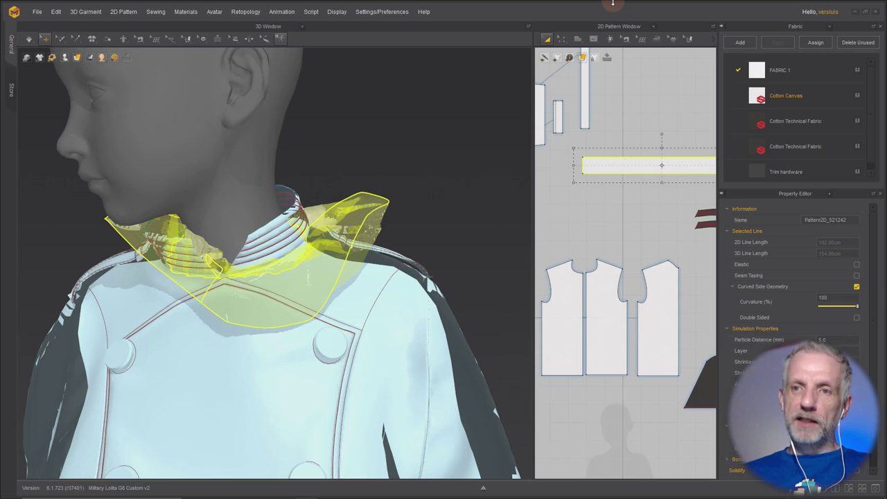
click(876, 14)
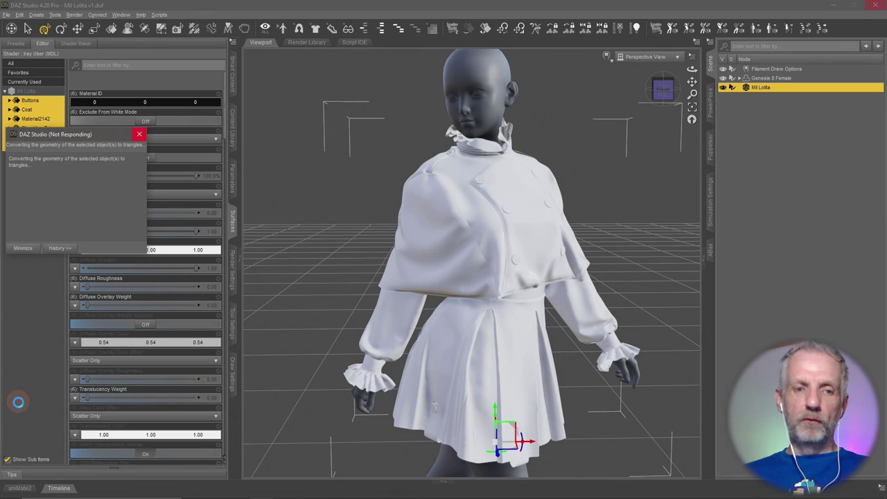
click(8, 494)
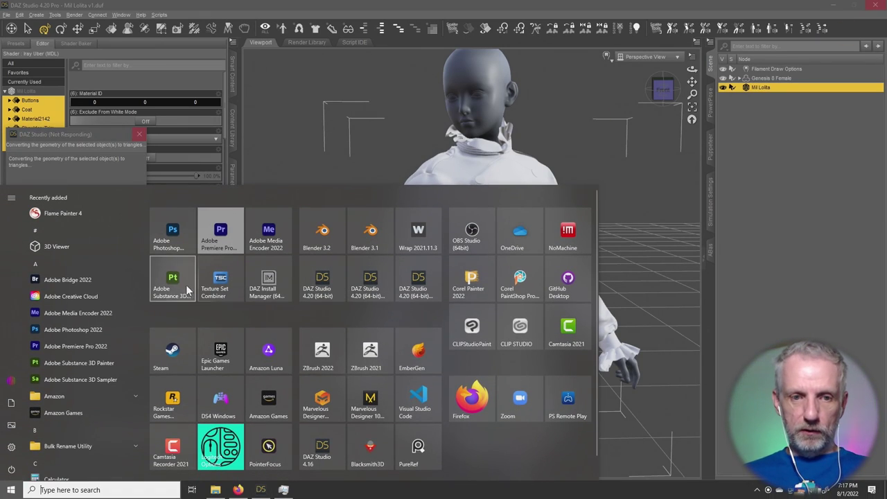
Launch Substance 3D Painter, bring DAZ Studio forward, then start Blender 3.2 from Start.
click(169, 284)
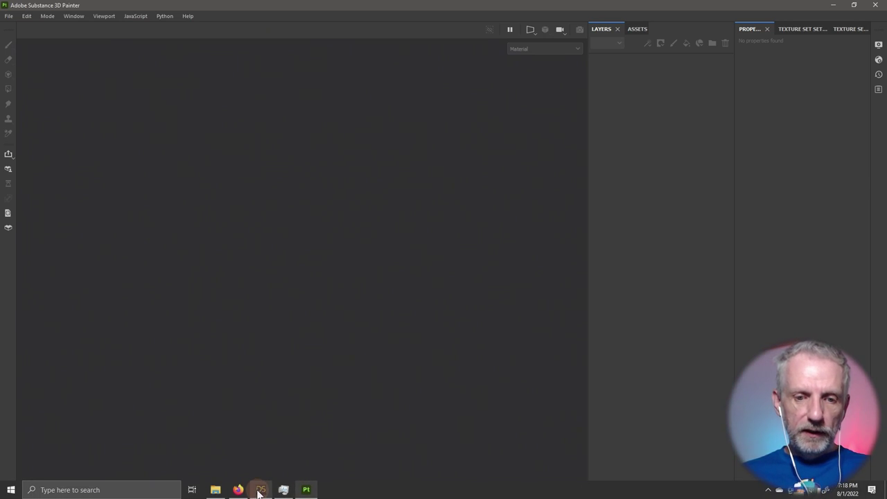
click(260, 490)
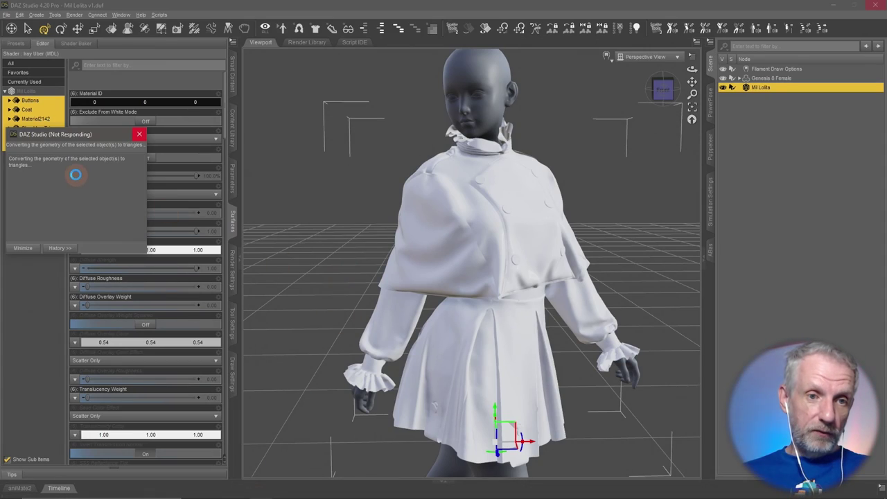
click(9, 493)
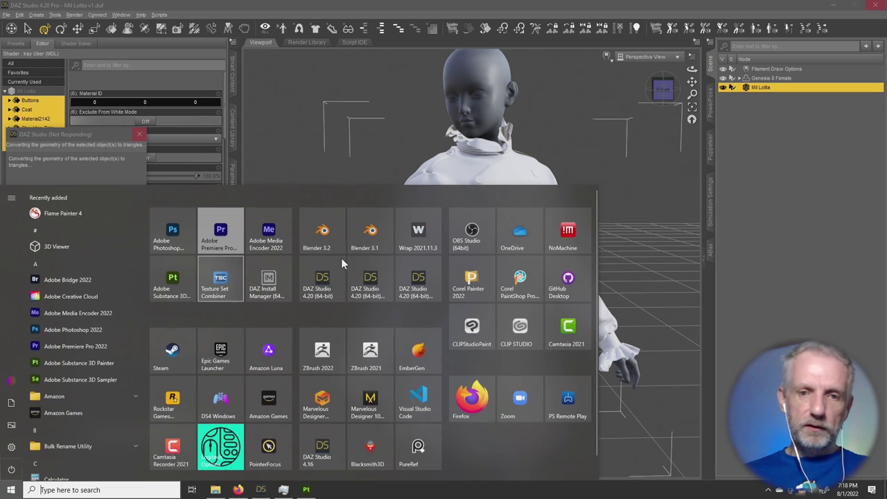
click(342, 220)
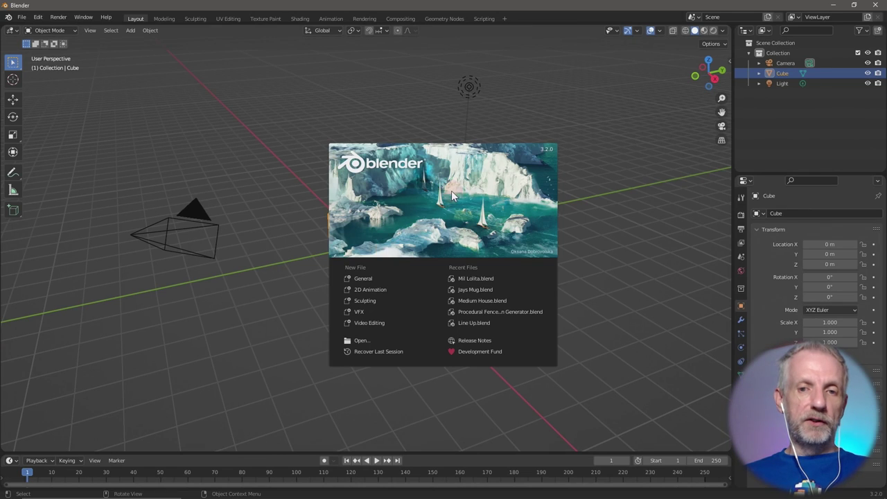
Dismiss the splash and open Mil Lolita.blend from the recent files.
click(386, 243)
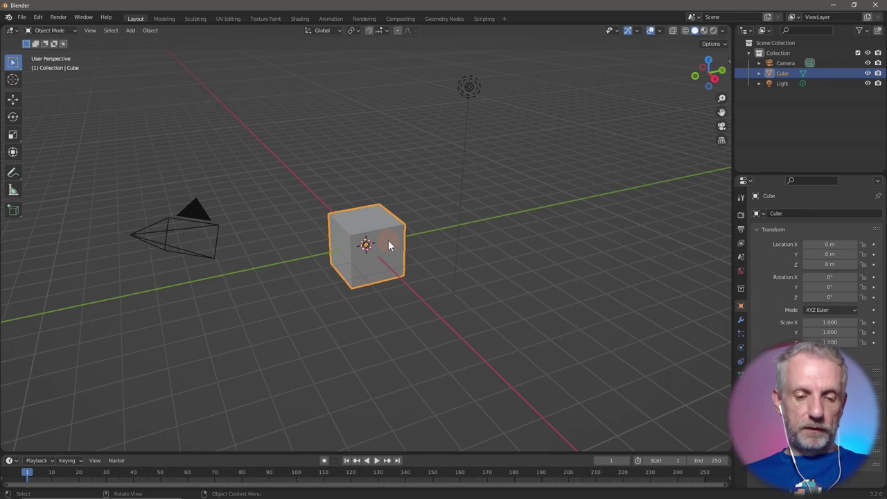
click(21, 17)
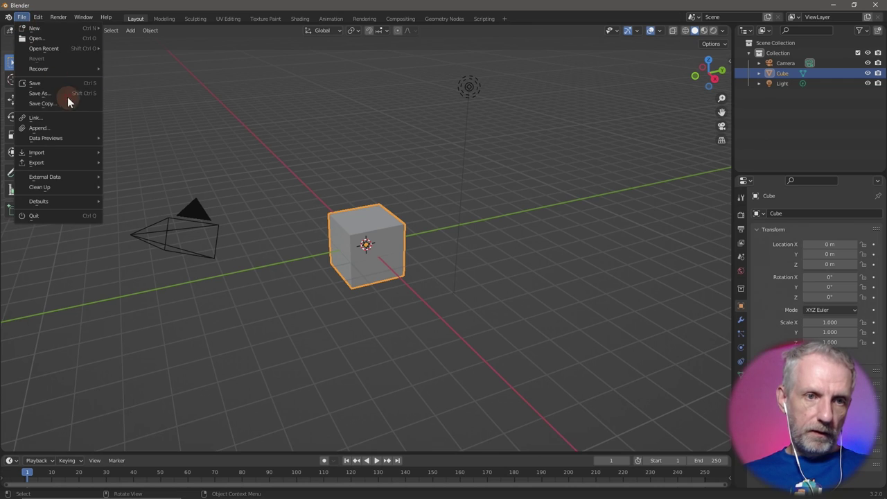
mouse_move(75, 152)
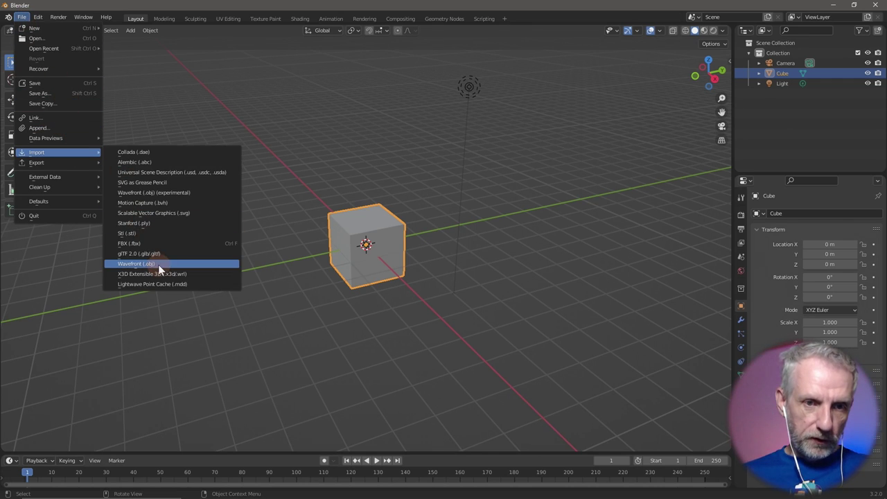
mouse_move(83, 49)
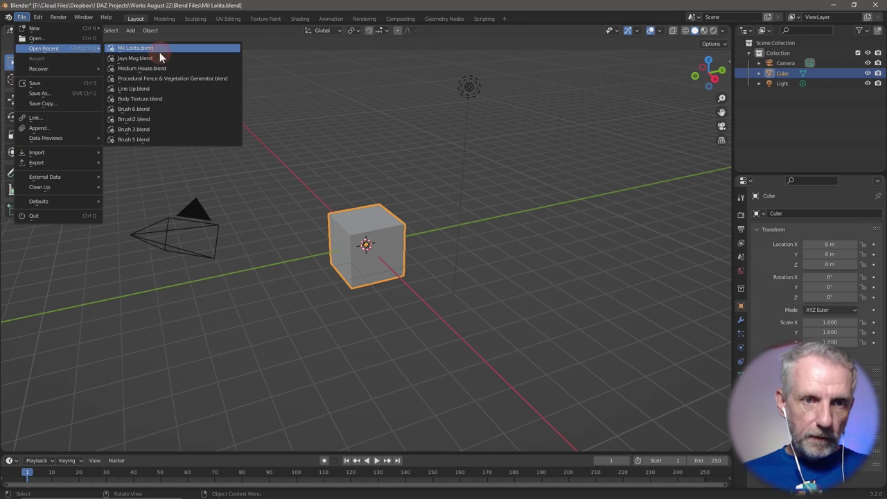
click(159, 50)
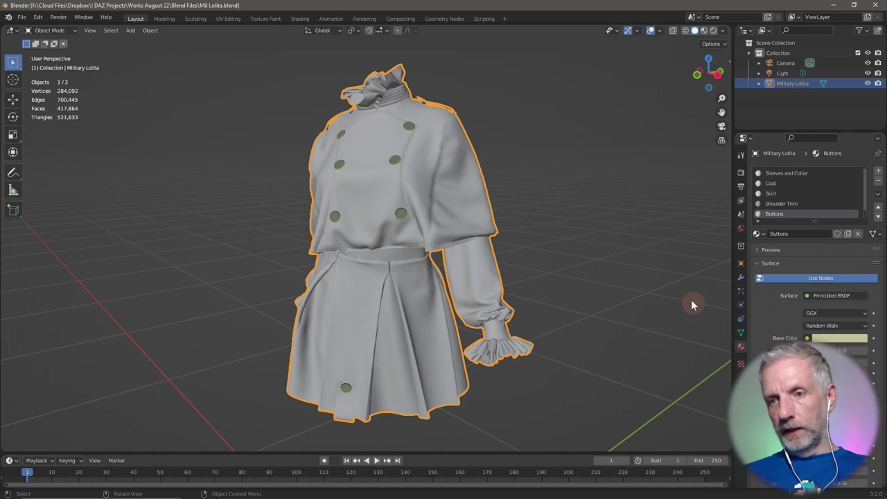
Start a Wavefront OBJ export to the OBJs folder named Mil Lolita no mats.obj.
click(21, 17)
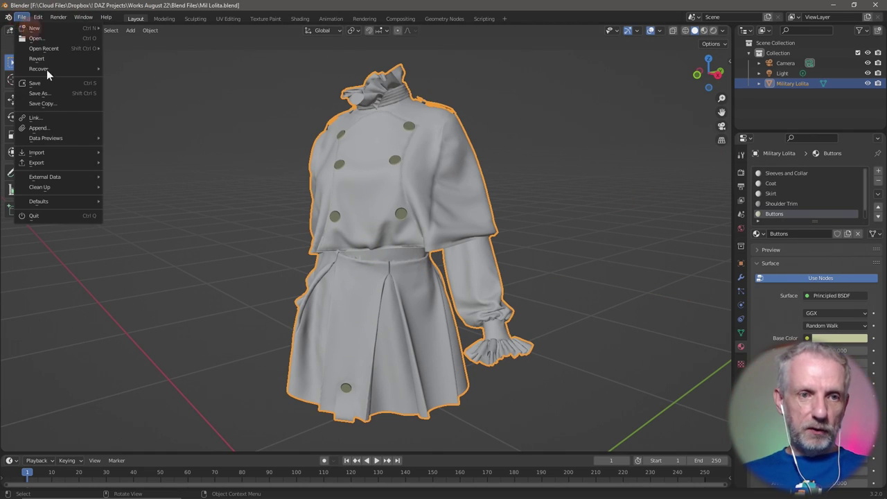
mouse_move(87, 161)
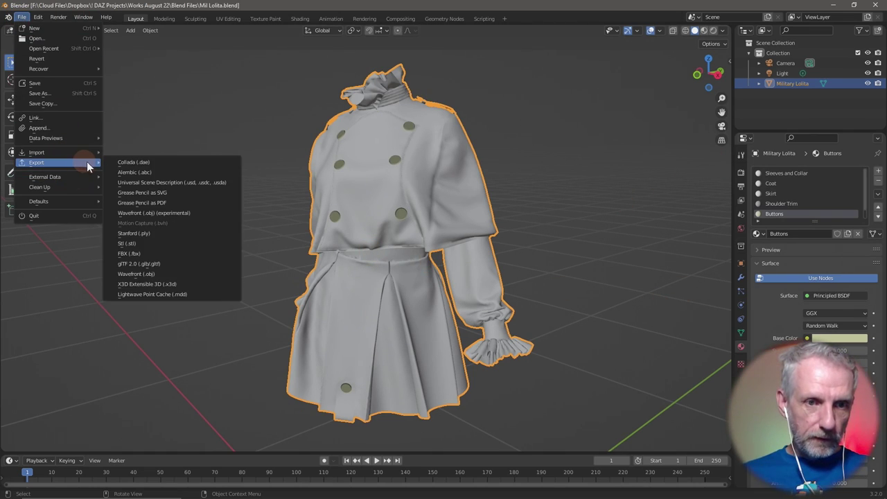
click(156, 276)
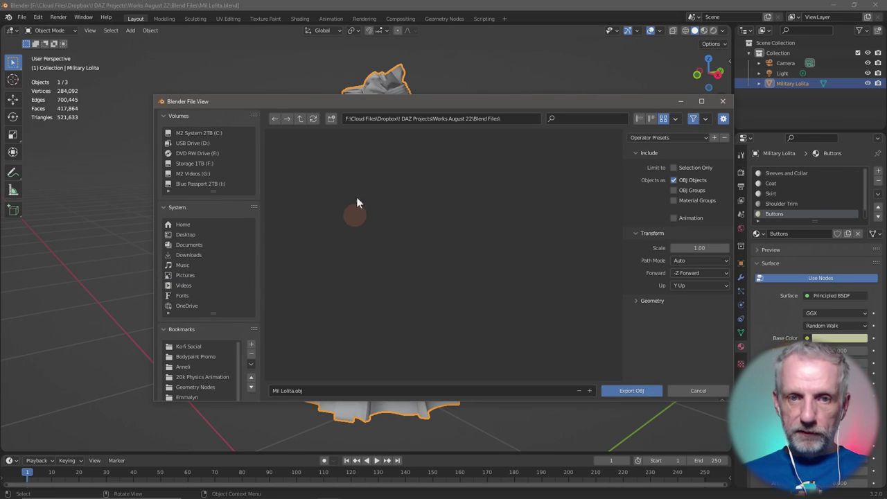
click(300, 118)
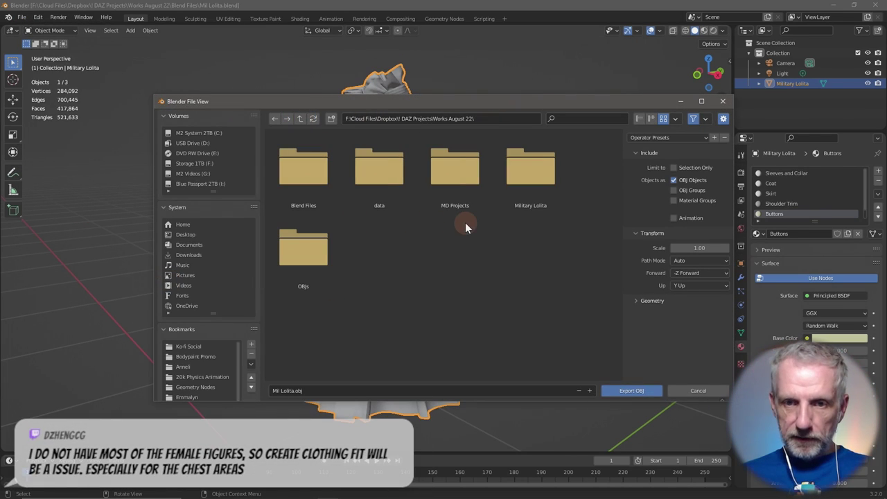
double_click(325, 246)
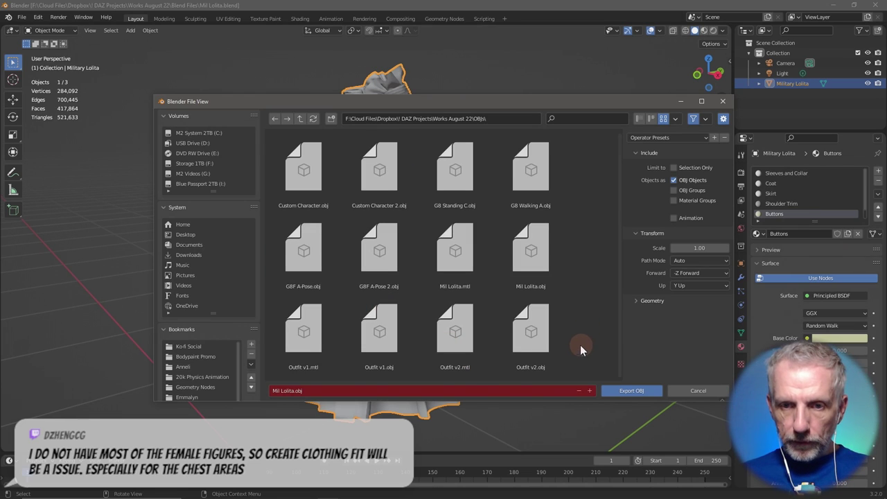
click(534, 255)
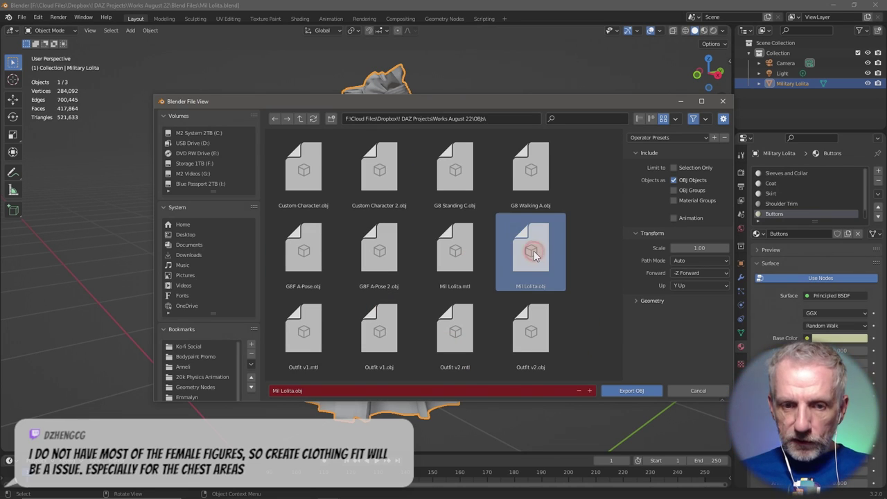
click(505, 390)
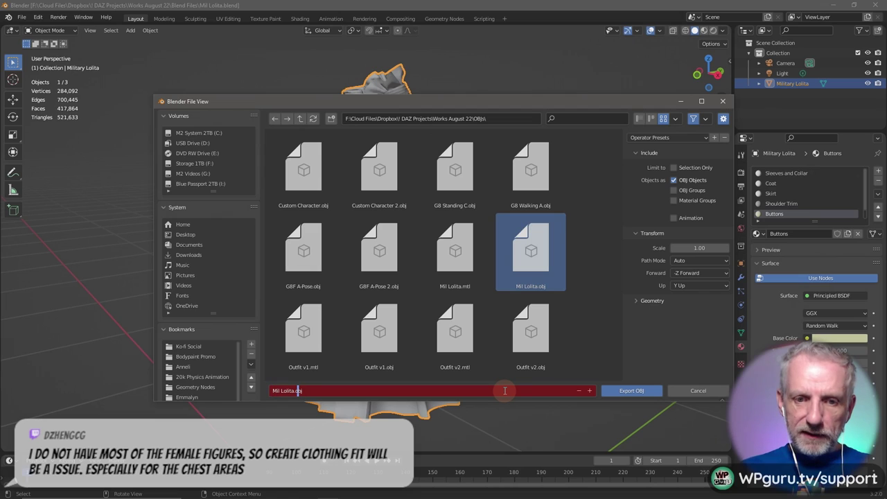
text(no mats)
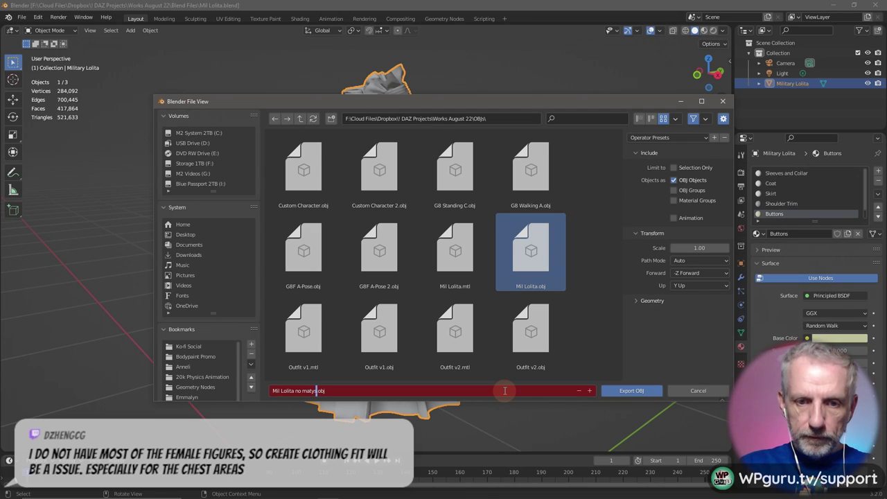
key(BackSpace)
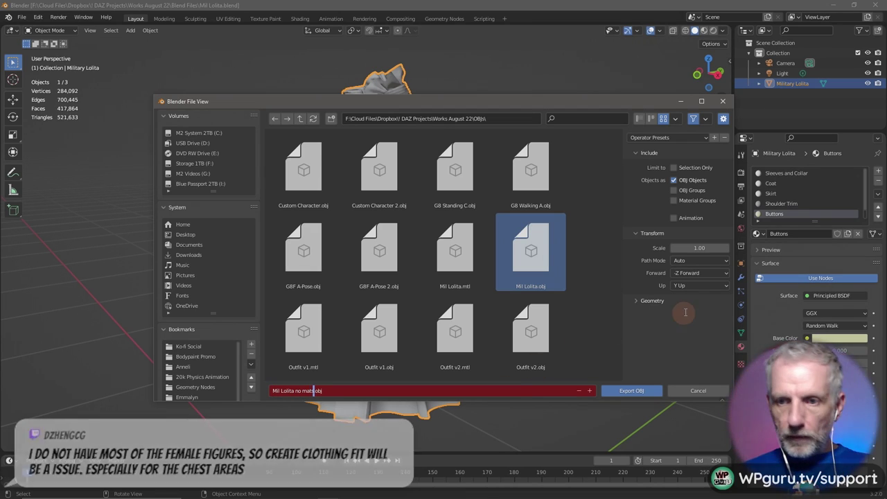
click(673, 169)
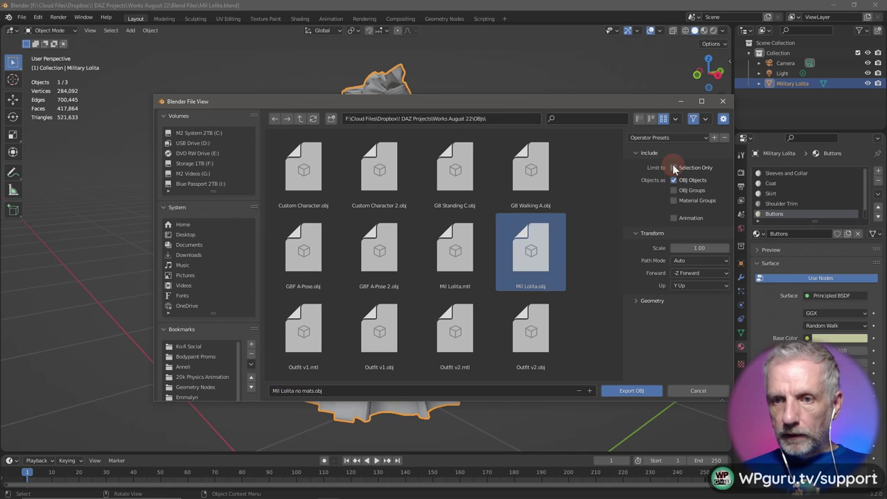
Set the OBJ export scale to 100 and export the outfit.
click(646, 300)
scroll(638, 305, down, 2)
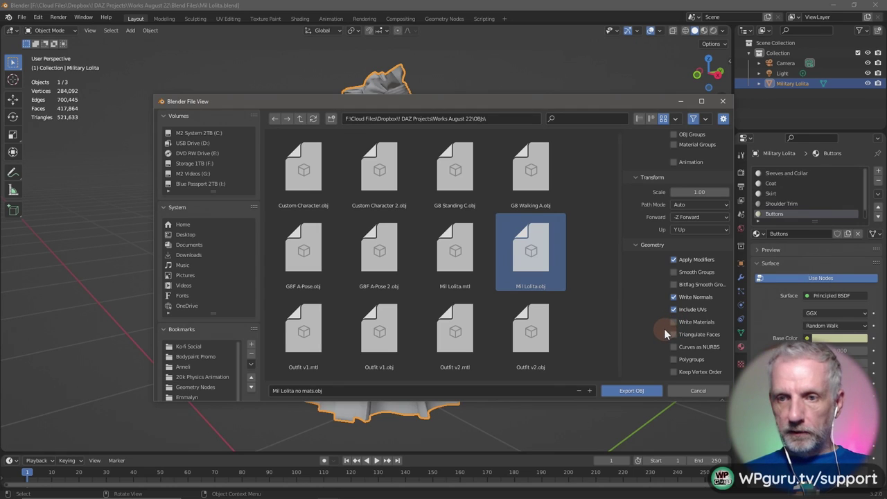
click(713, 191)
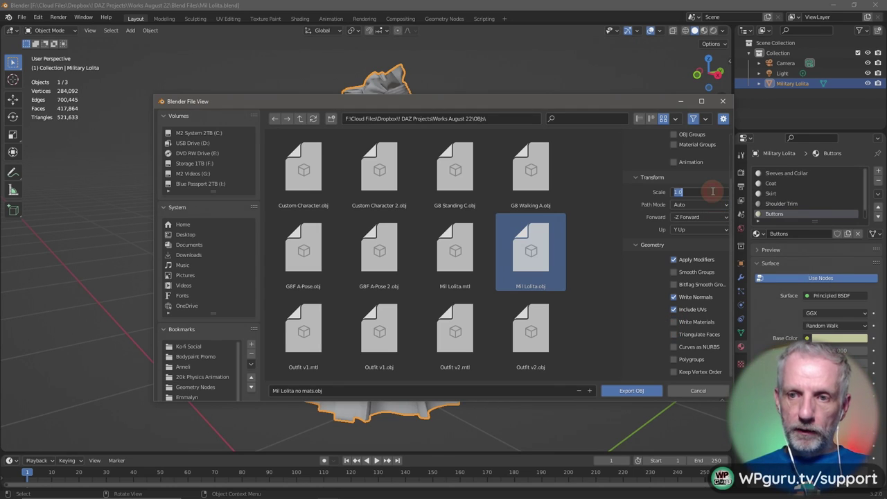
key(Return)
click(712, 191)
text(100)
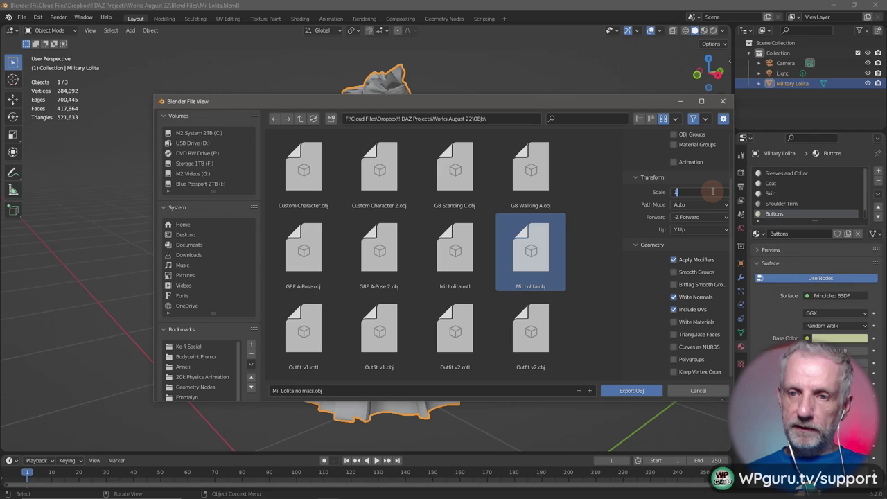
key(Return)
scroll(639, 228, up, 3)
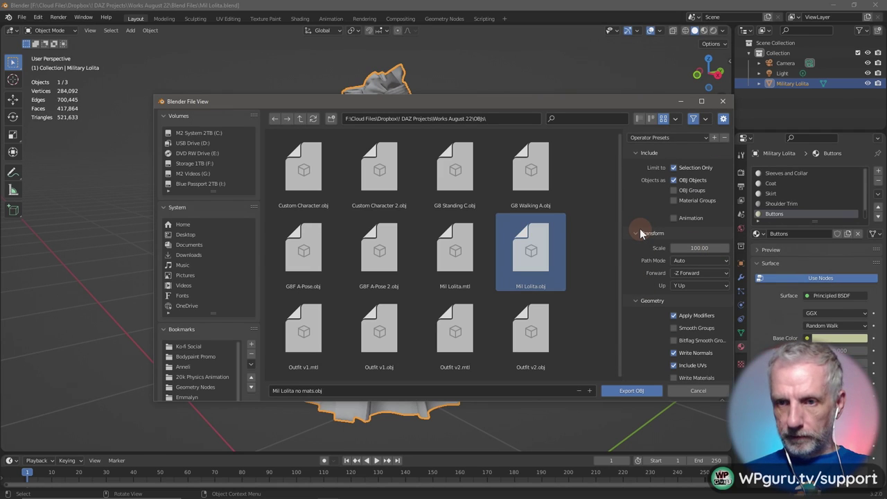
click(628, 390)
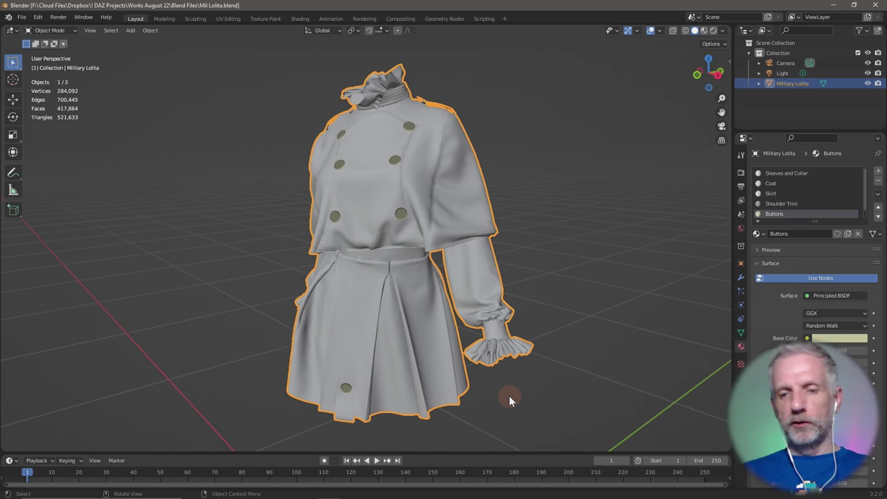
Export the triangulated outfit from DAZ Studio as Mil Lolita no mats tris.obj, accepting the options.
key(alt+Tab)
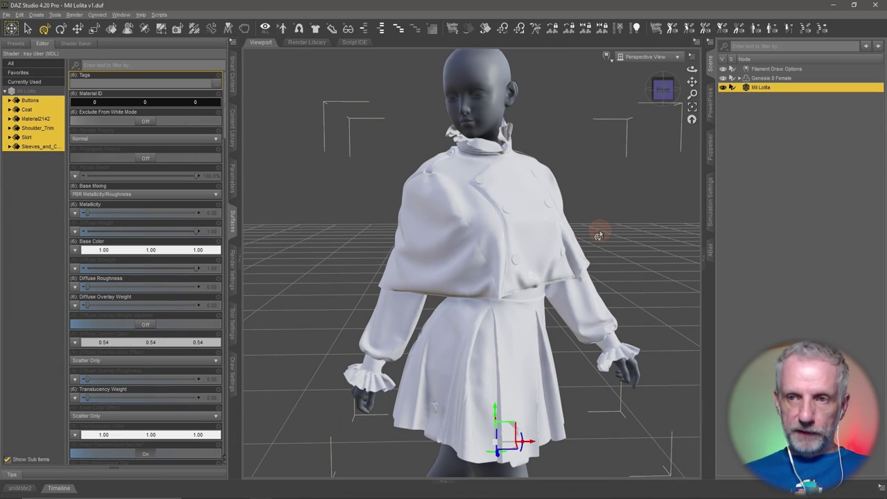
click(6, 15)
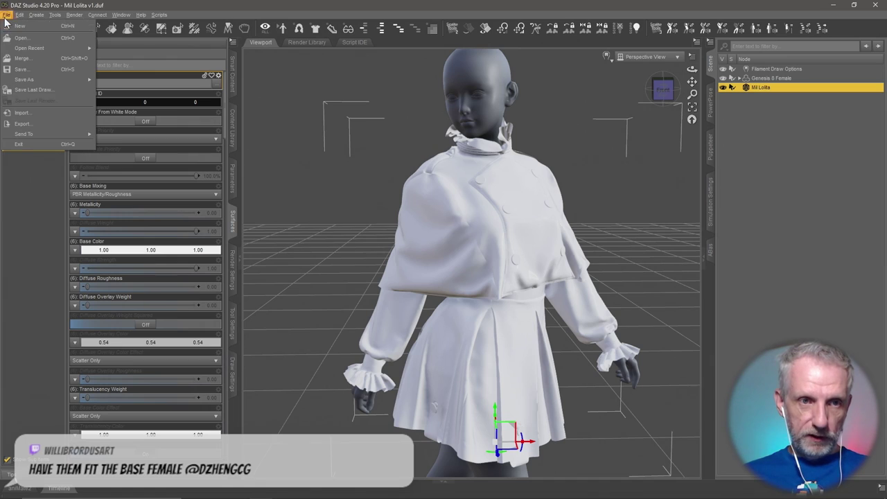
click(49, 123)
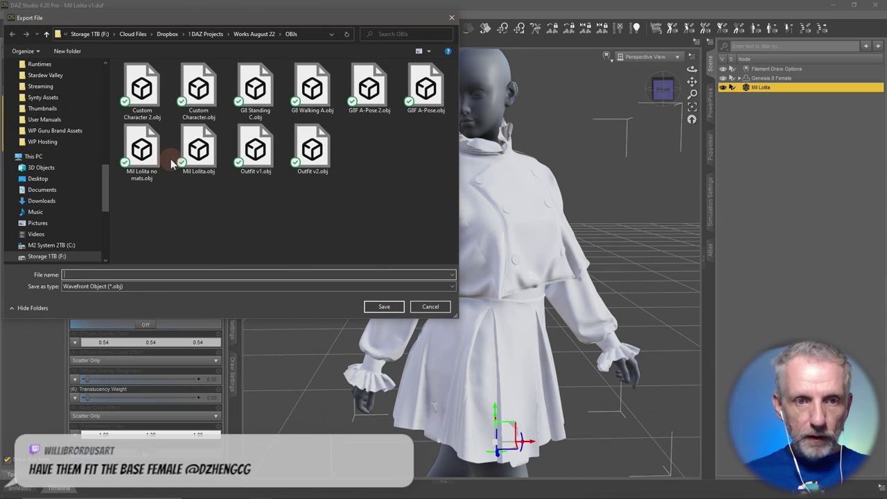
click(147, 159)
click(192, 272)
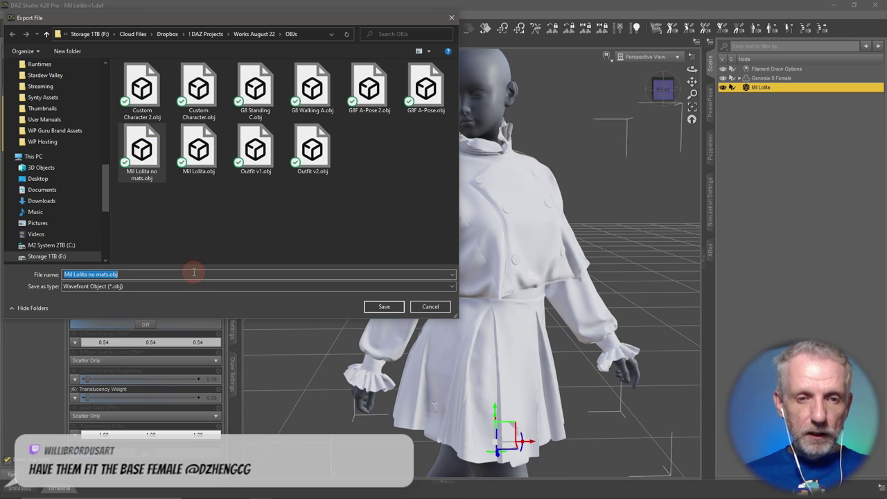
click(194, 272)
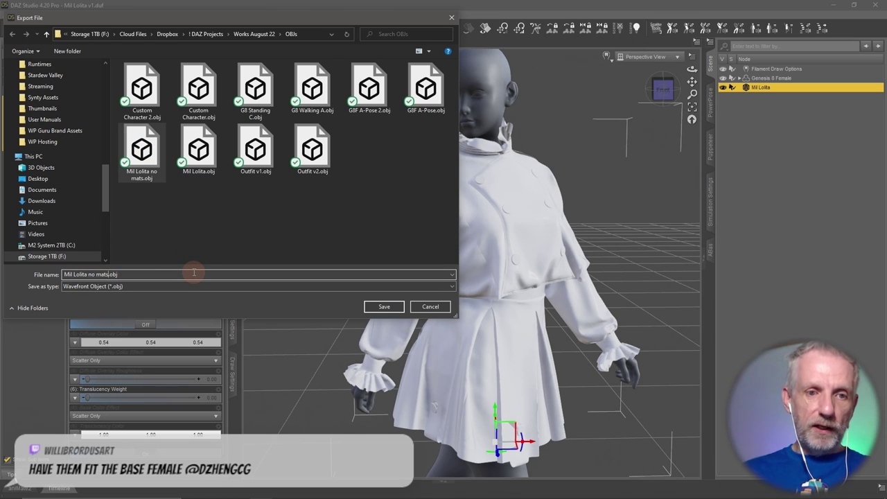
text(tris)
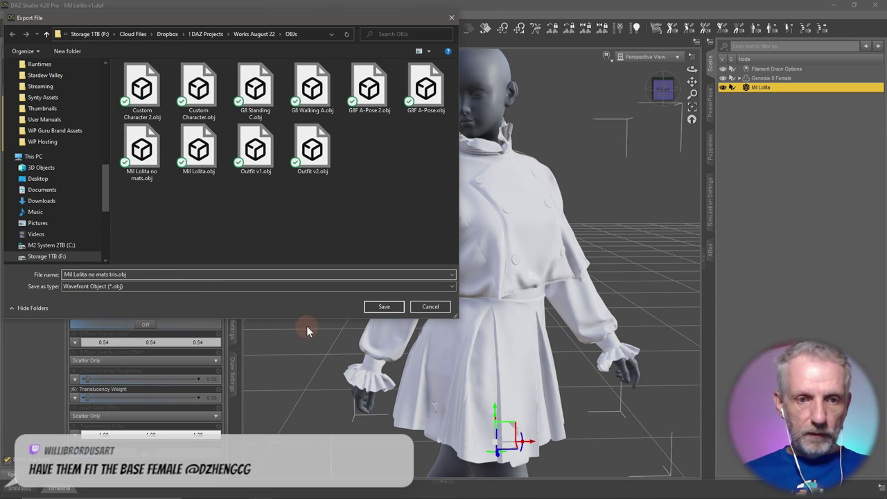
click(375, 309)
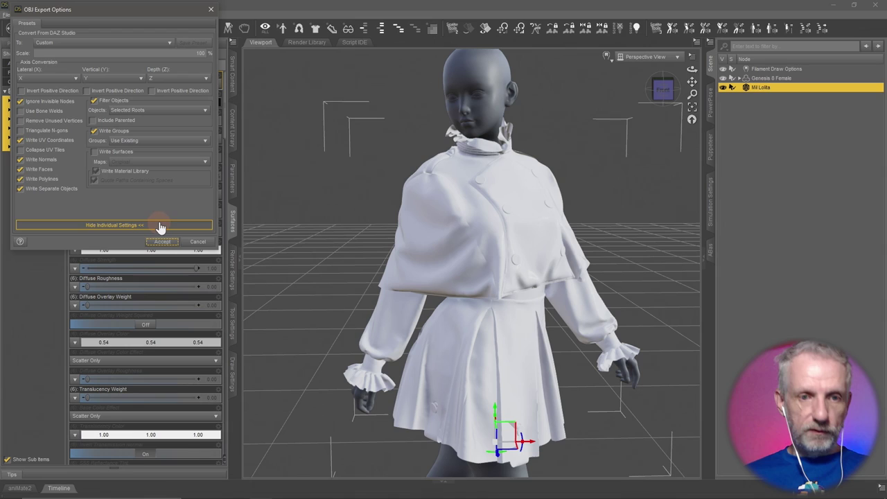
click(163, 242)
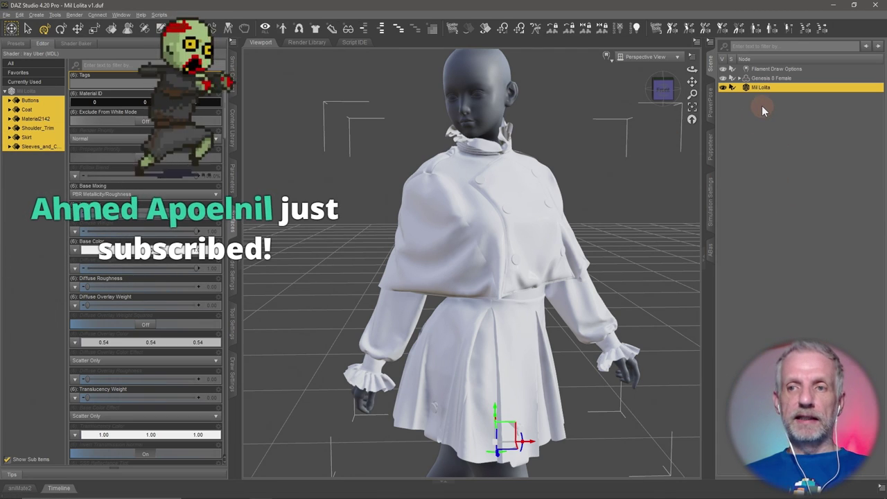
Delete Mil Lolita and import Mil Lolita.obj onto the selected Genesis 8 Female.
key(Delete)
click(767, 79)
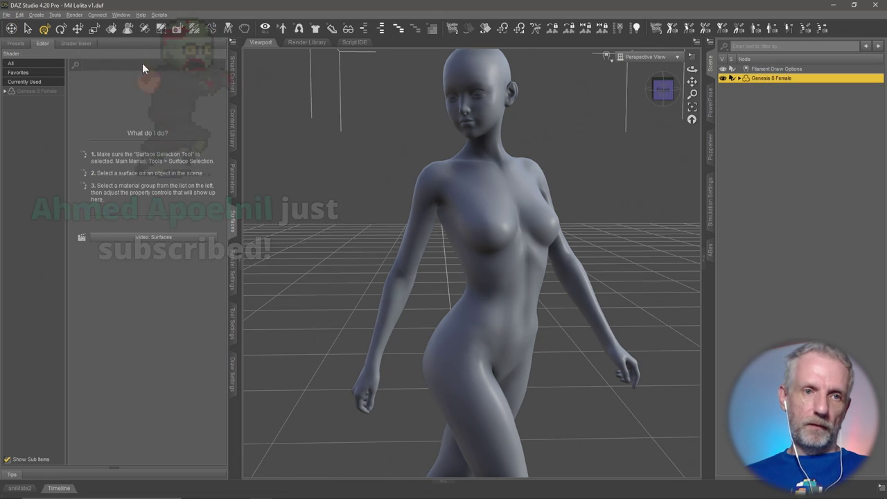
click(6, 15)
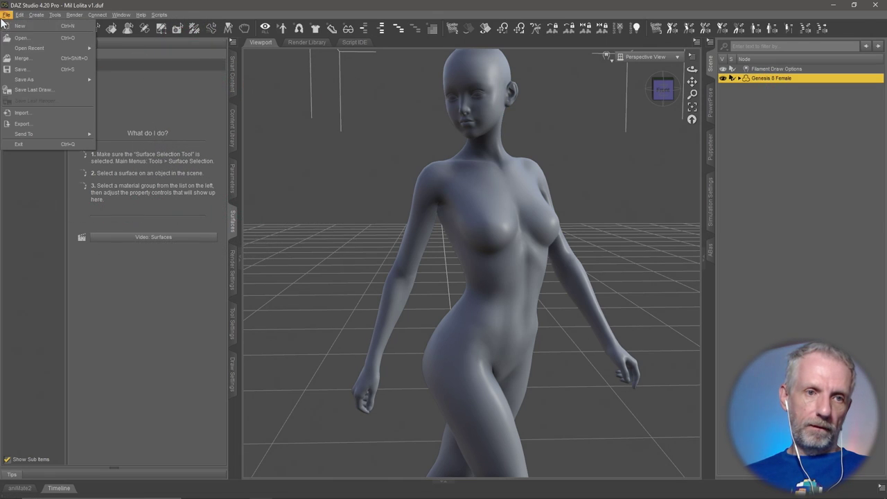
click(79, 113)
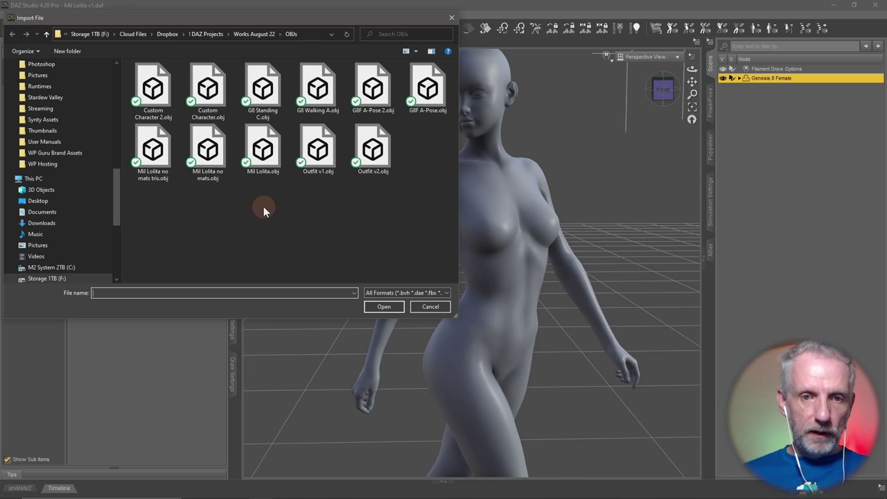
click(263, 149)
click(400, 307)
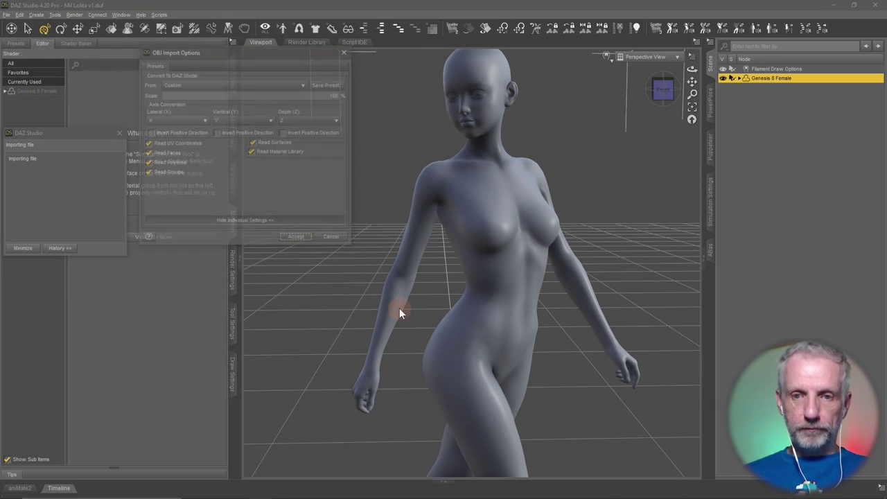
click(296, 239)
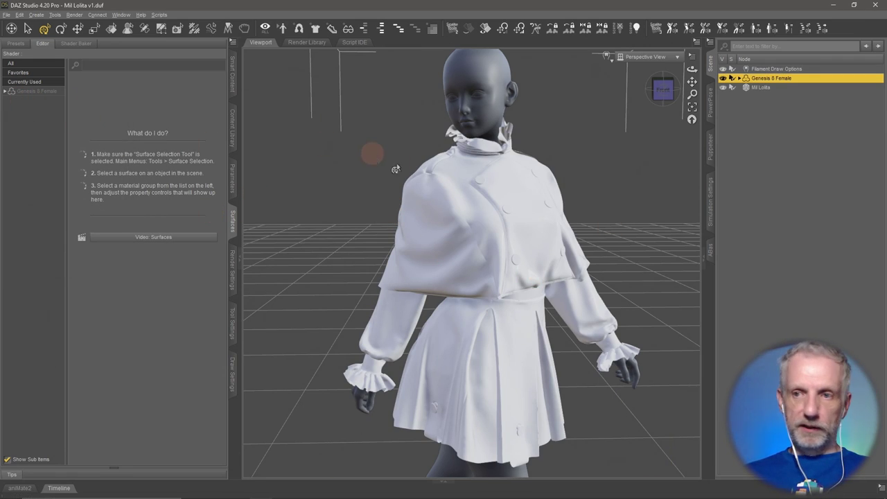
Select the re-imported Mil Lolita, view its surface groups, then switch to Substance 3D Painter.
click(762, 88)
click(48, 82)
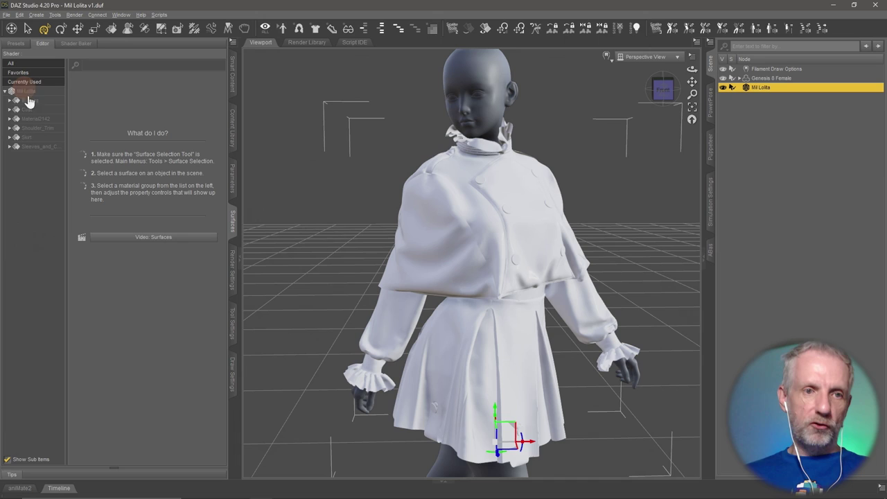
key(alt+Tab)
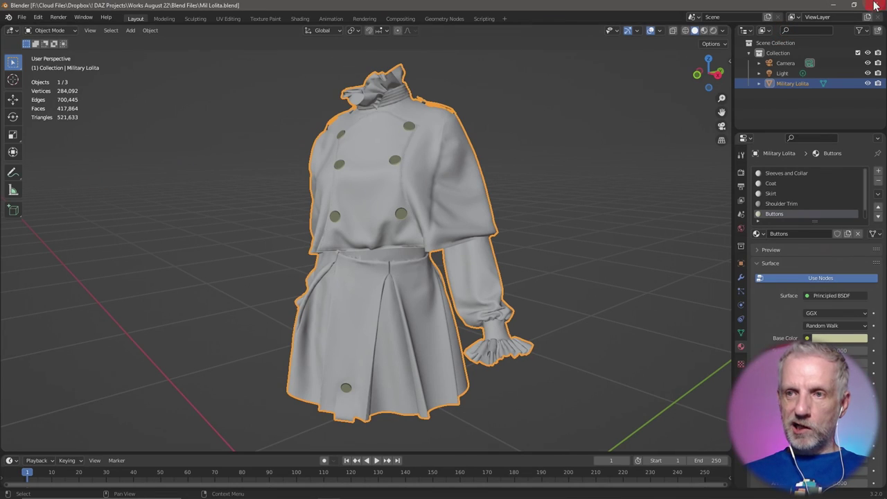
key(alt+Tab)
key(alt+Tab)
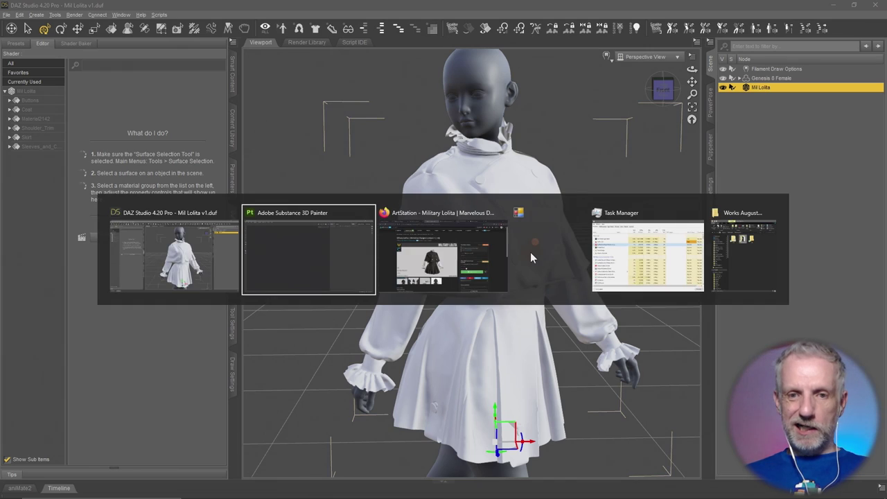
Start a new project using Mil Lolita no mats tris.obj from the OBJs folder.
click(8, 16)
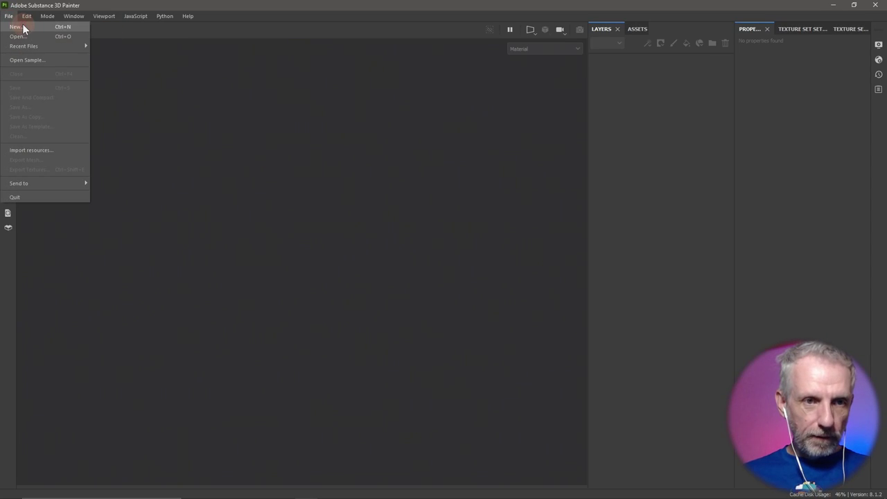
click(14, 26)
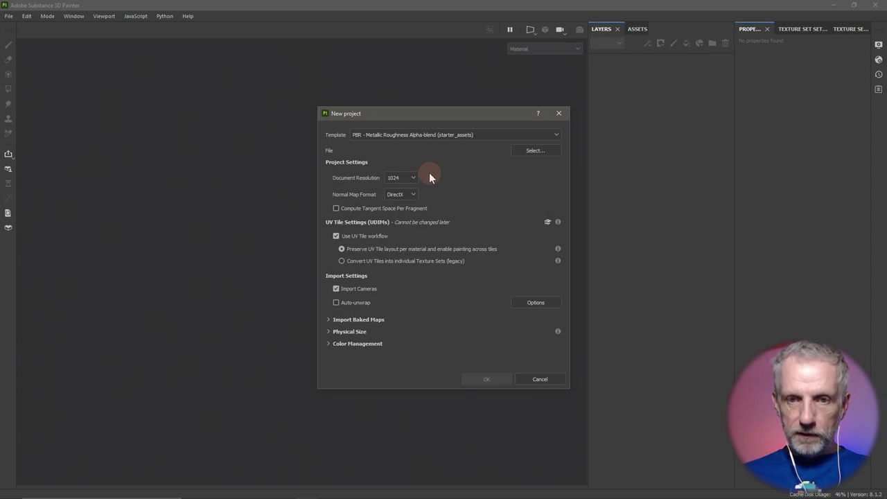
click(539, 150)
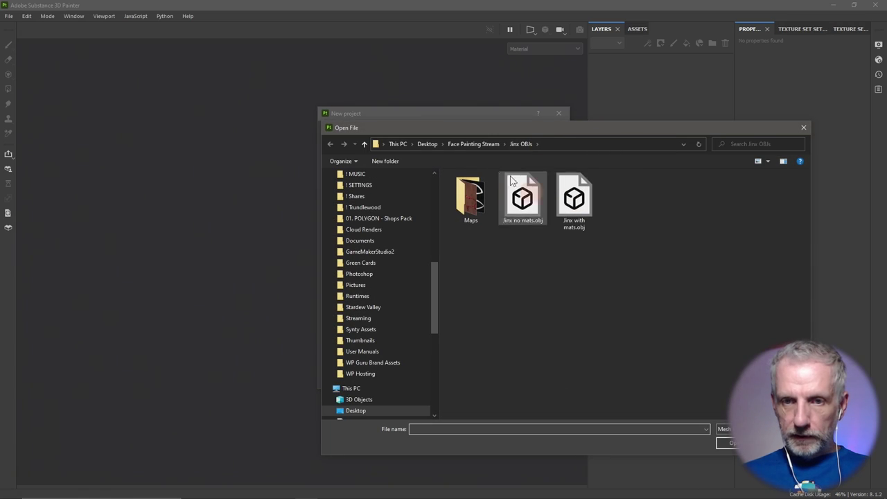
click(589, 144)
text(F:\Cloud Files\Dropbox\! DAZ Projects\Works August 22)
key(Return)
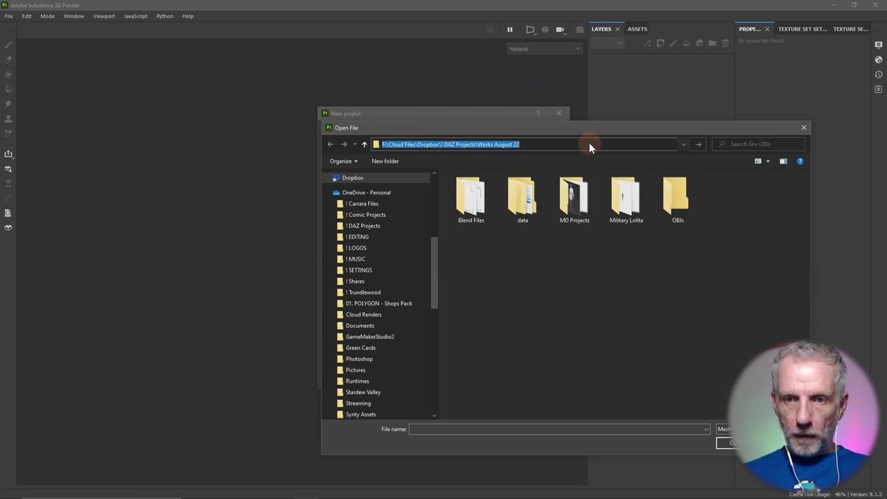
double_click(670, 205)
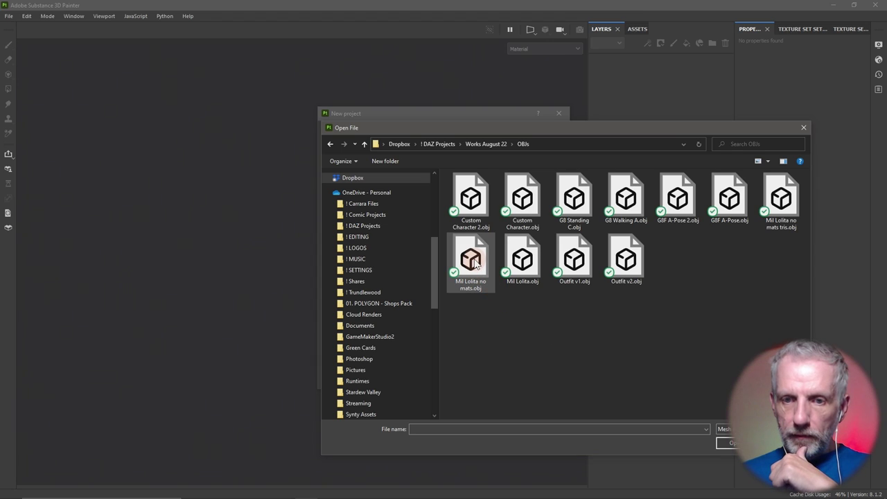
click(779, 199)
click(725, 443)
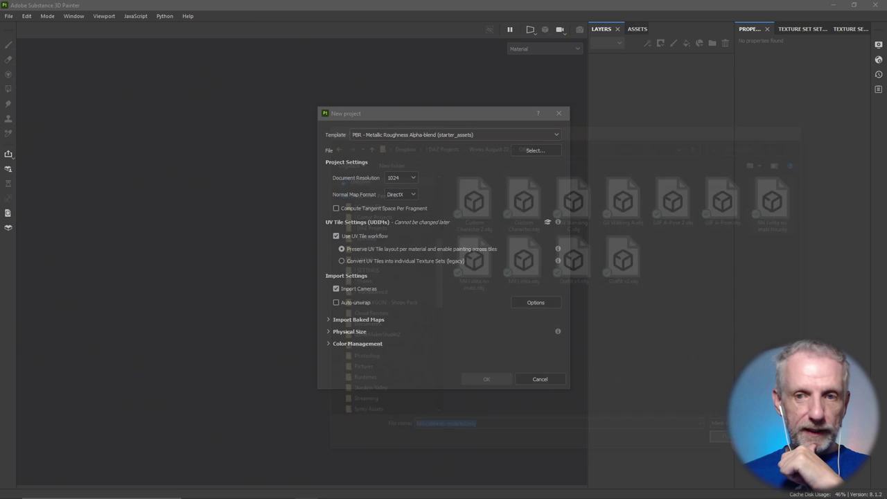
Keep document resolution at 1024 and set the normal map format to OpenGL.
mouse_move(547, 327)
click(408, 177)
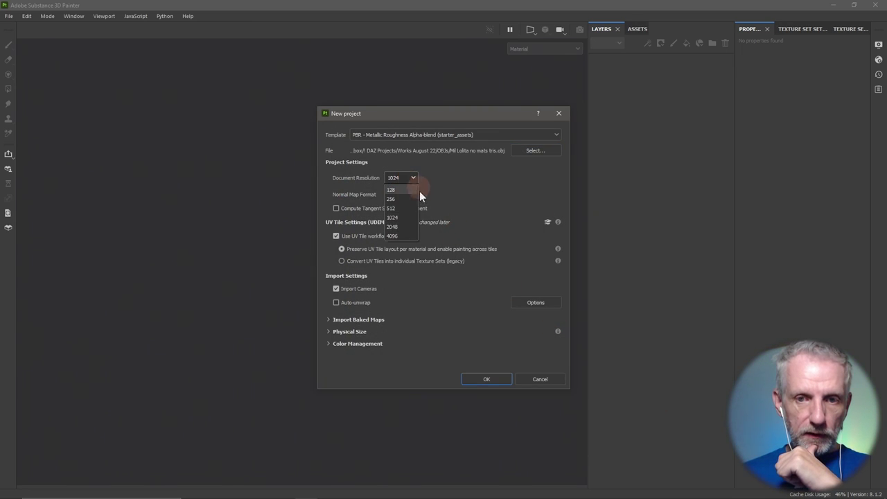
click(448, 203)
click(413, 175)
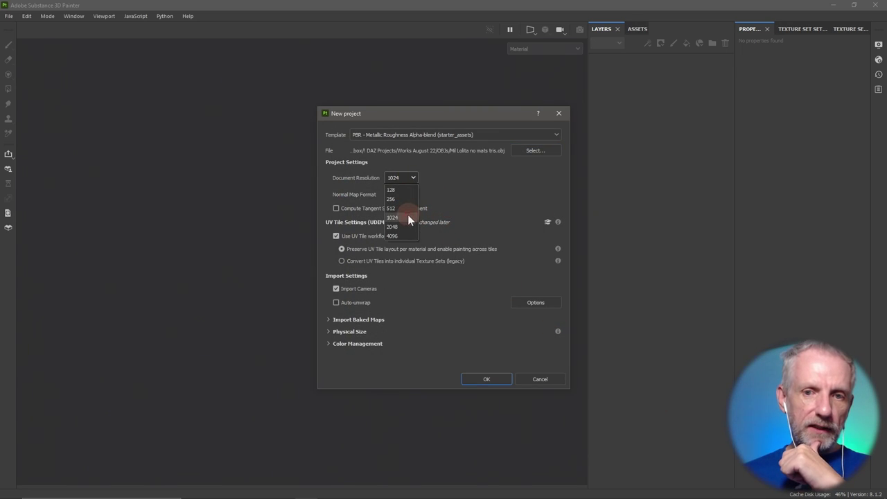
click(471, 186)
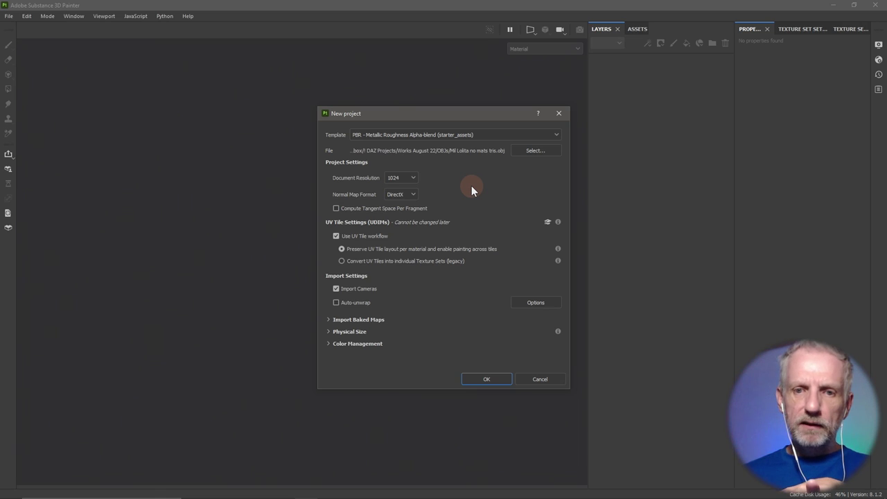
click(406, 215)
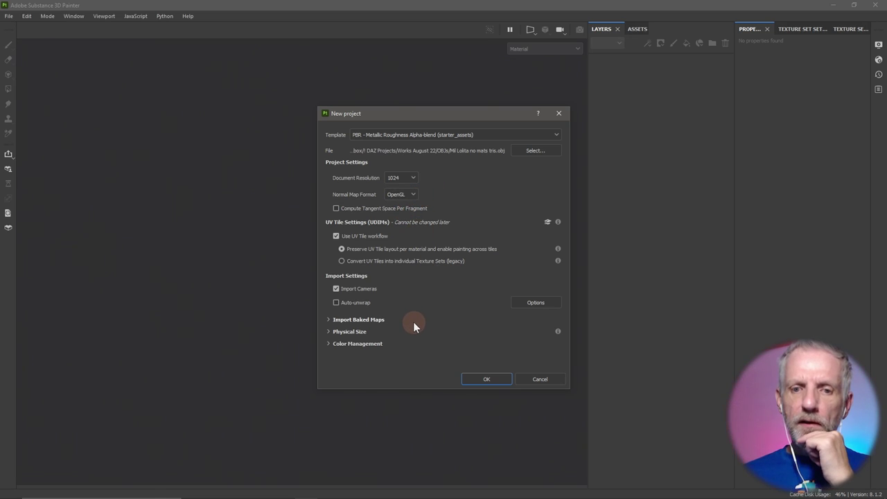
Create the project and orbit the jacket to view its right side.
click(497, 379)
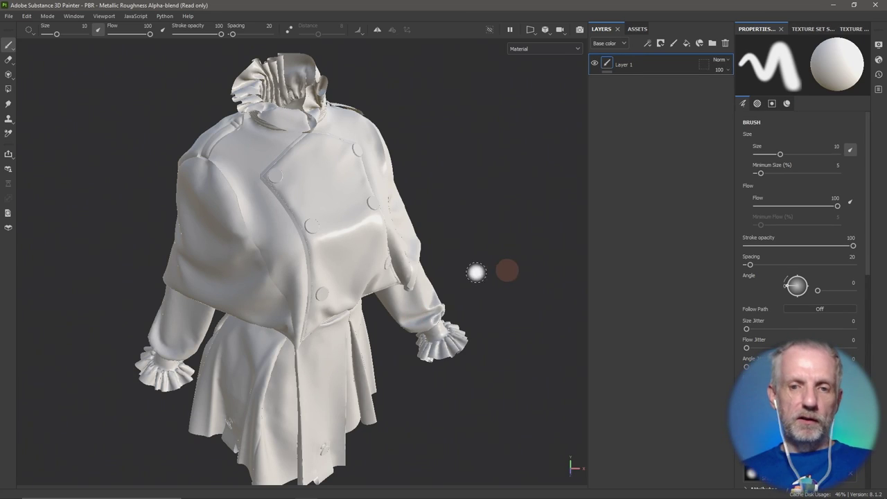
right_click(465, 247)
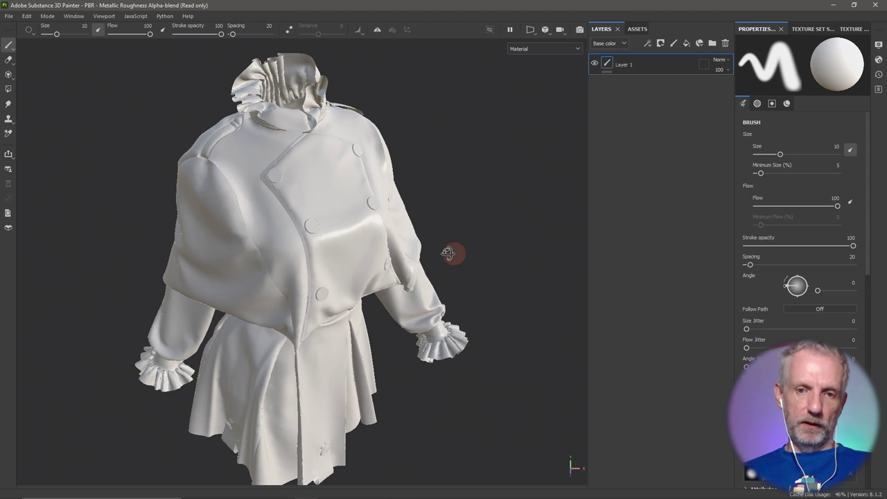
mouse_move(448, 253)
alt+mouse_down()
mouse_move(337, 282)
mouse_move(342, 224)
mouse_move(353, 248)
mouse_move(299, 224)
mouse_move(323, 234)
mouse_move(179, 250)
mouse_move(300, 257)
mouse_move(311, 234)
mouse_move(298, 238)
mouse_move(247, 215)
mouse_move(283, 212)
alt+mouse_up()
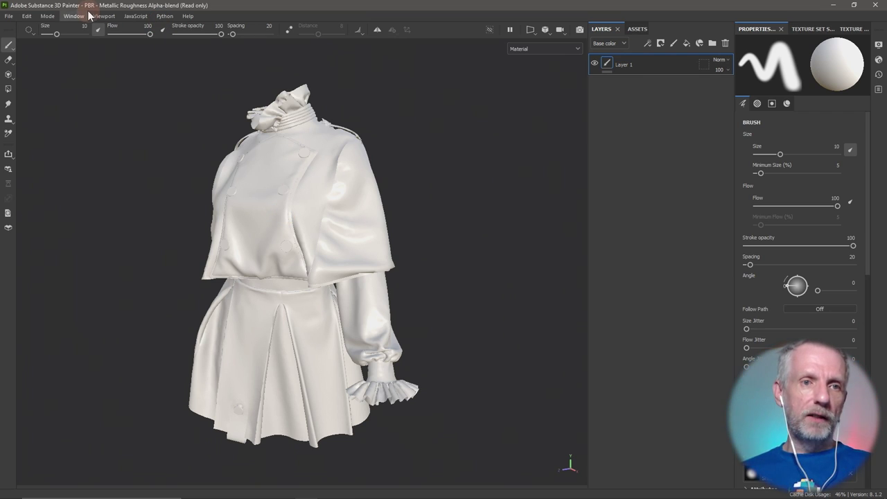
Open the mesh map baking settings and set the output size to 4096.
click(27, 18)
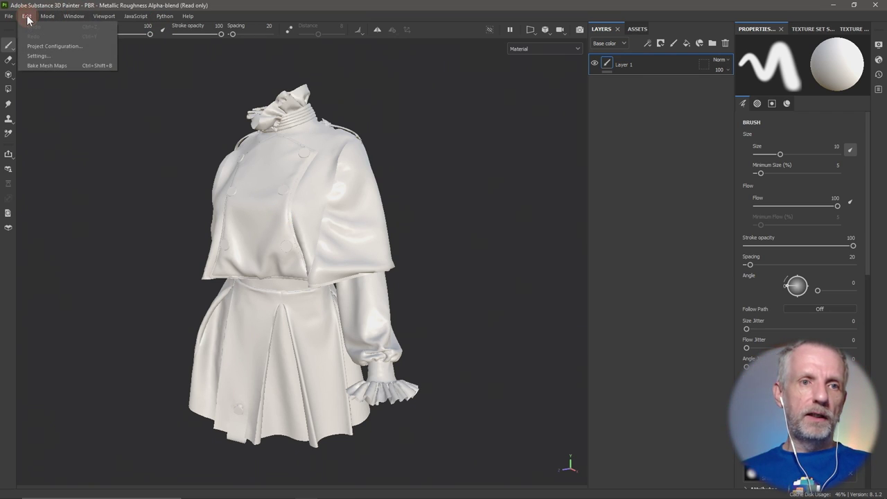
click(64, 68)
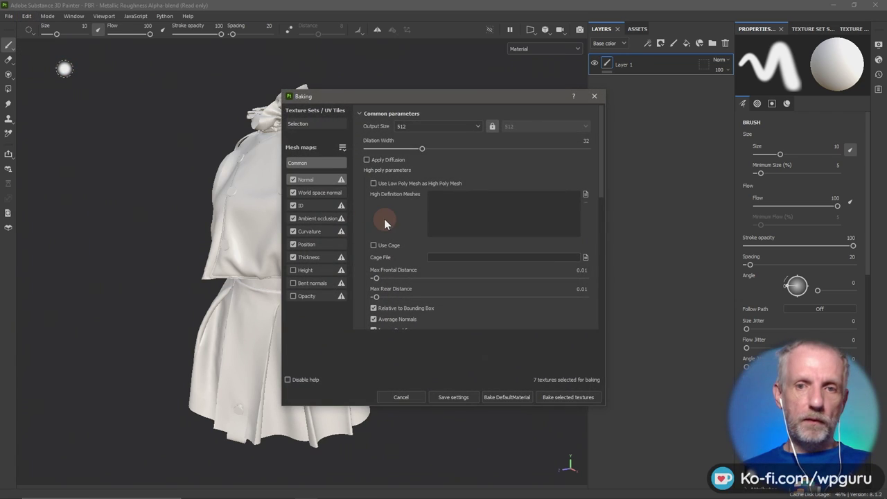
click(471, 125)
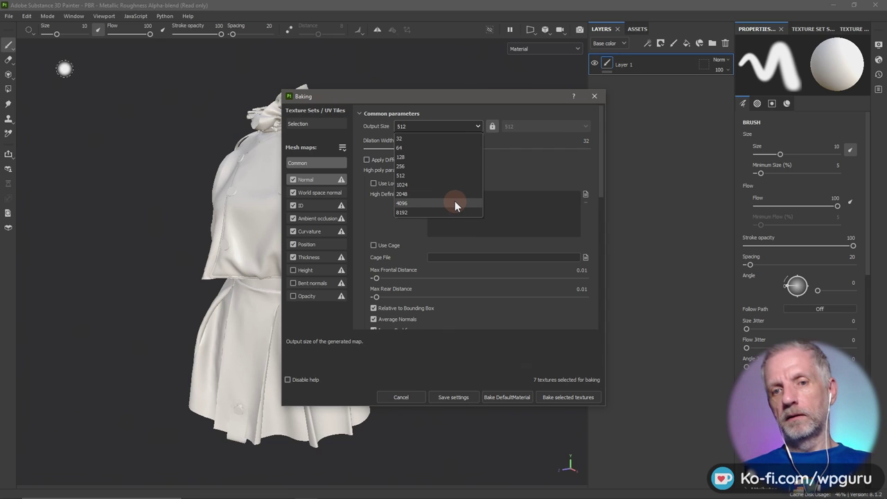
click(455, 202)
drag(454, 98, 329, 69)
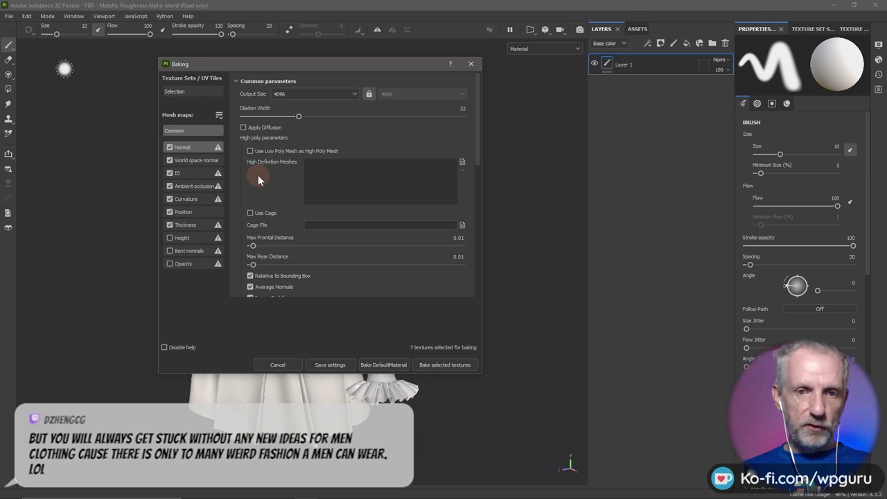
Load Mil Lolita no mats.obj as the high definition mesh and bake DefaultMaterial.
click(462, 163)
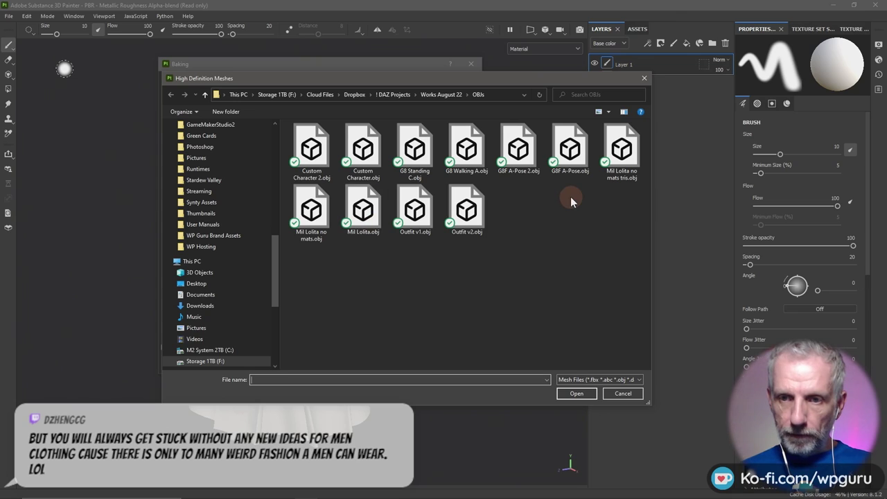
click(329, 220)
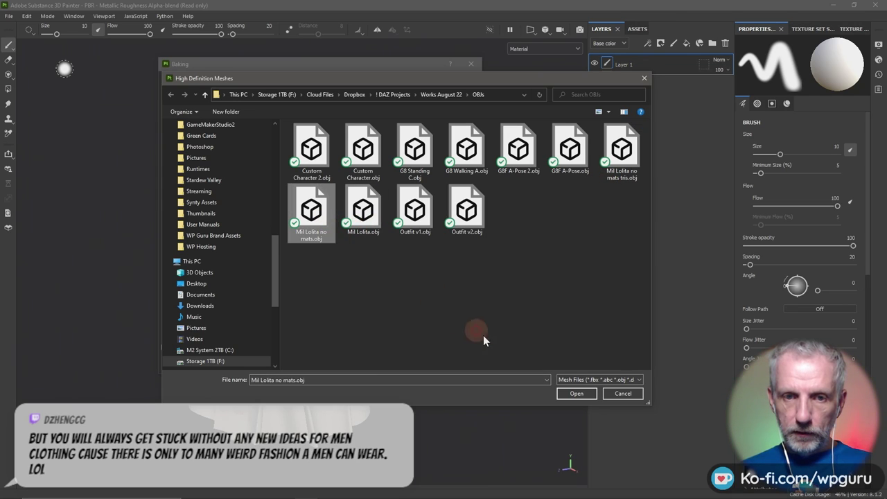
click(576, 393)
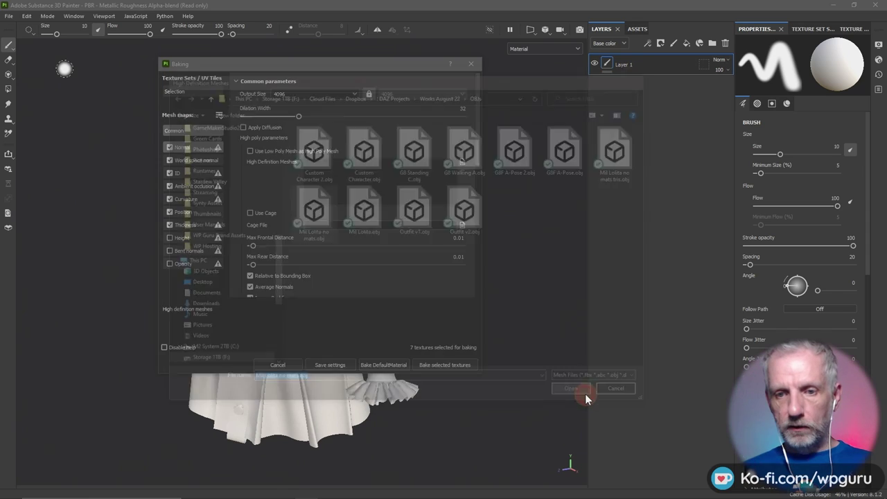
scroll(386, 270, down, 3)
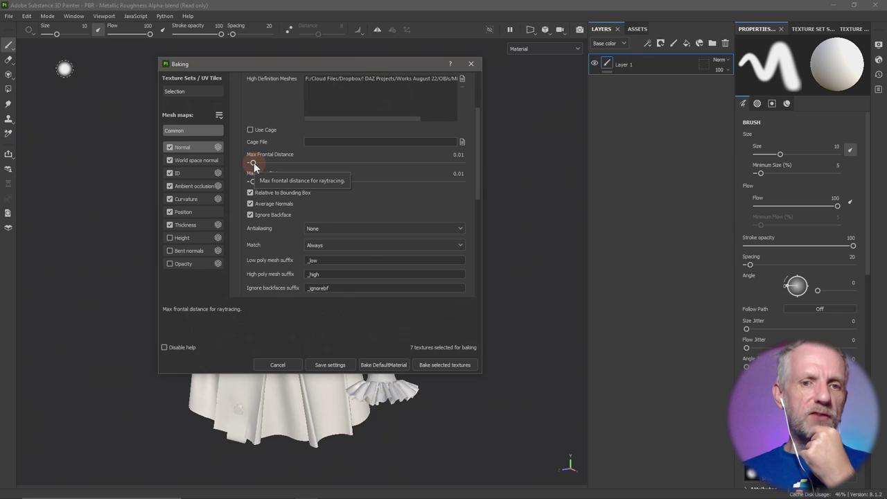
scroll(327, 175, down, 1)
scroll(285, 182, down, 3)
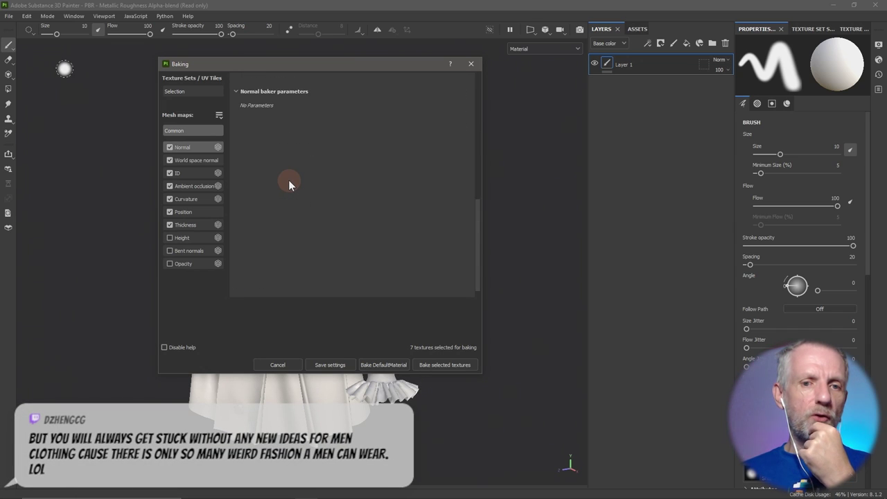
scroll(288, 180, up, 3)
scroll(288, 179, up, 3)
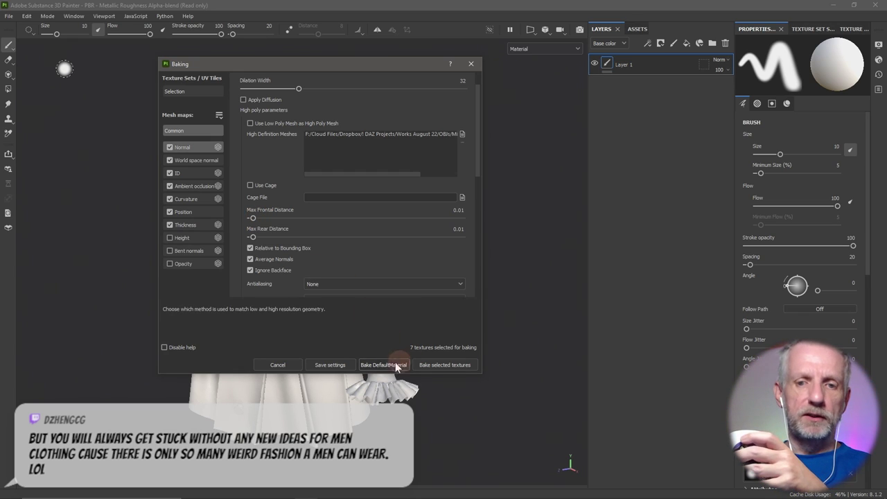
click(434, 365)
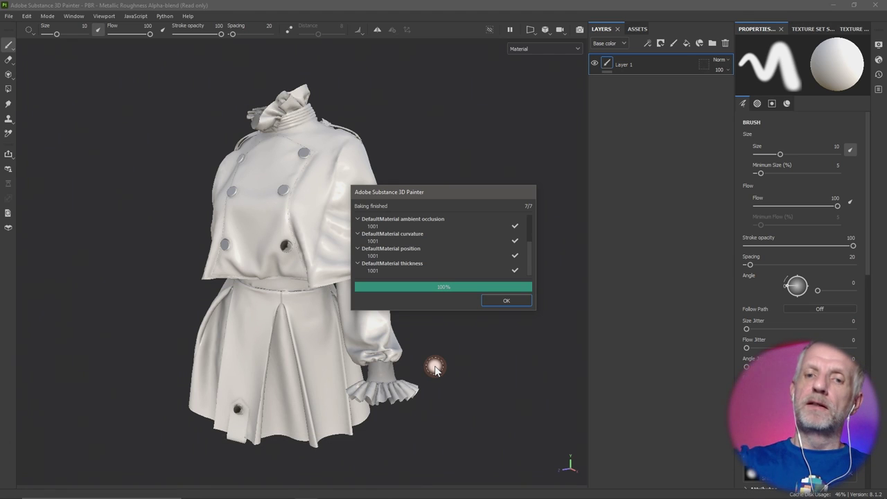
Confirm the finished seven-map bake and bring DAZ Studio to the front.
click(503, 302)
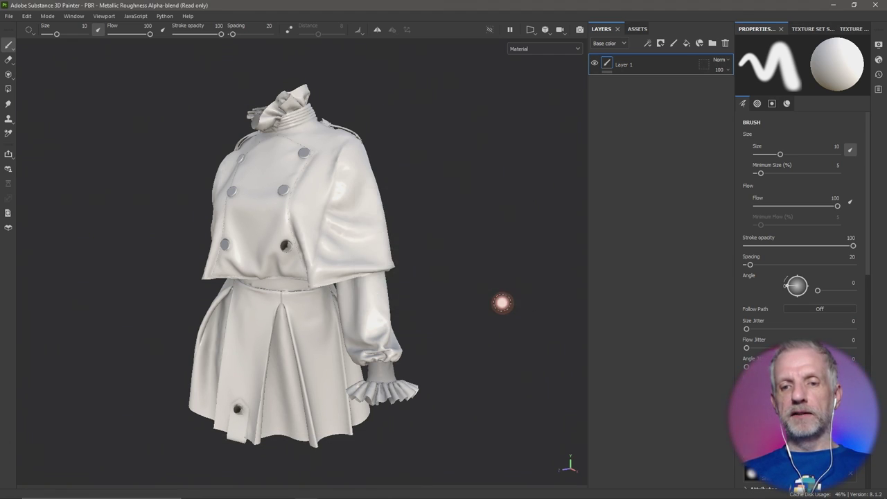
key(alt+Tab)
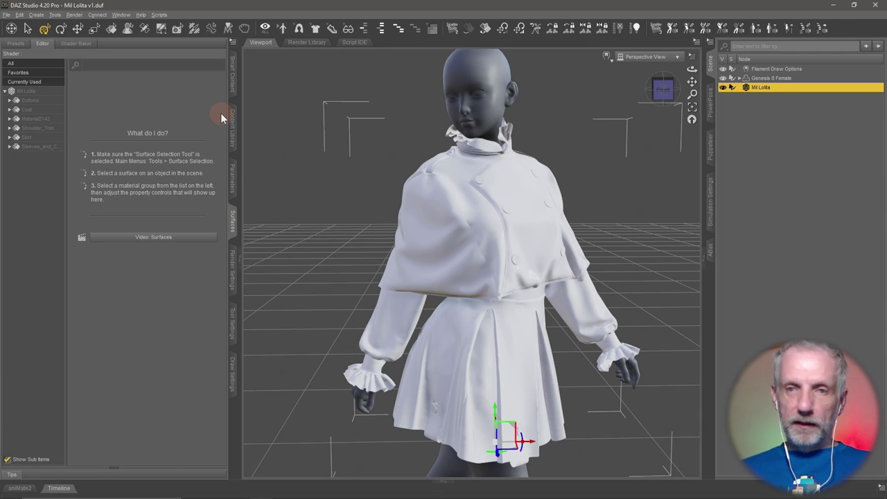
Browse the Smart Content products to the PA Support Package scripts.
click(232, 81)
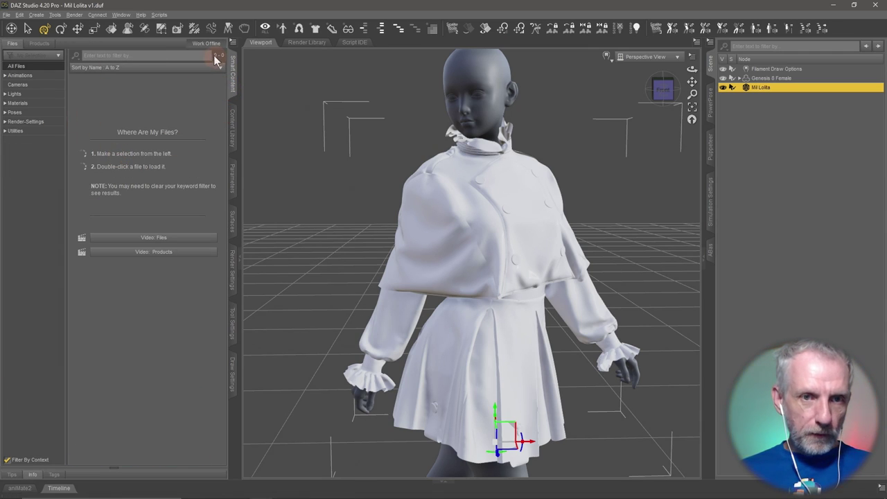
click(7, 460)
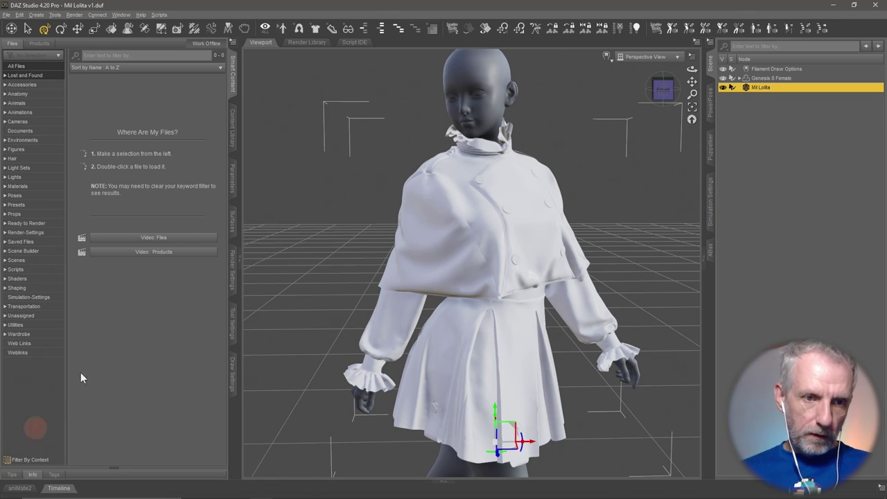
click(41, 326)
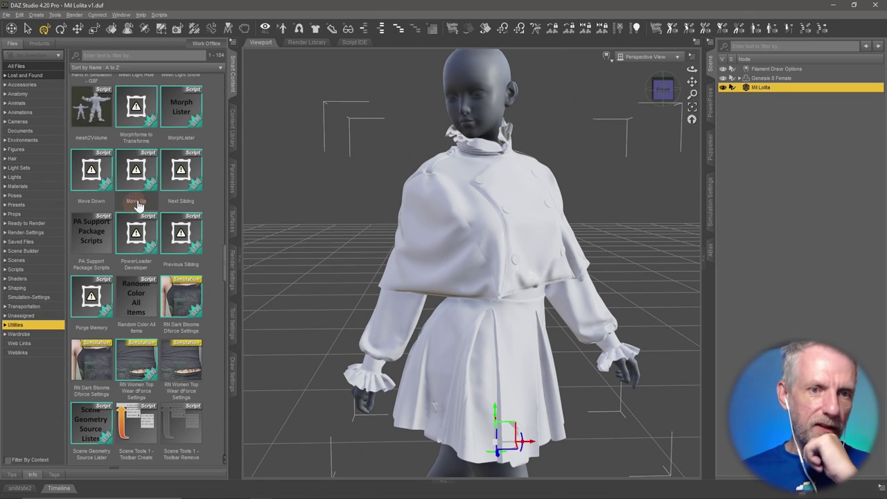
click(39, 43)
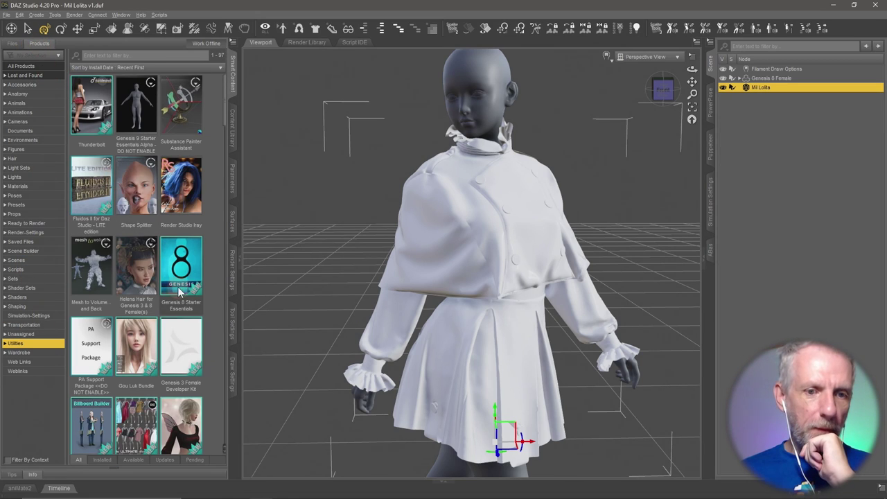
click(94, 347)
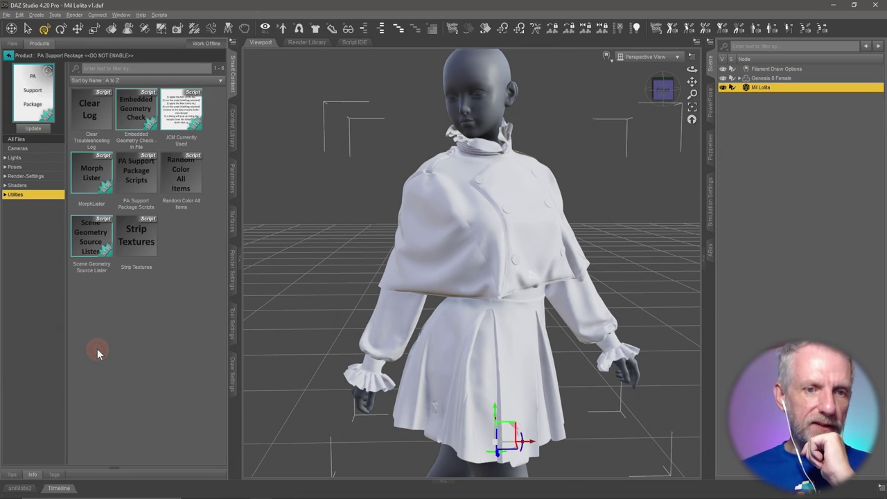
Run Random Color All Items repeatedly until cape, sleeves, skirt and buttons all differ.
double_click(195, 180)
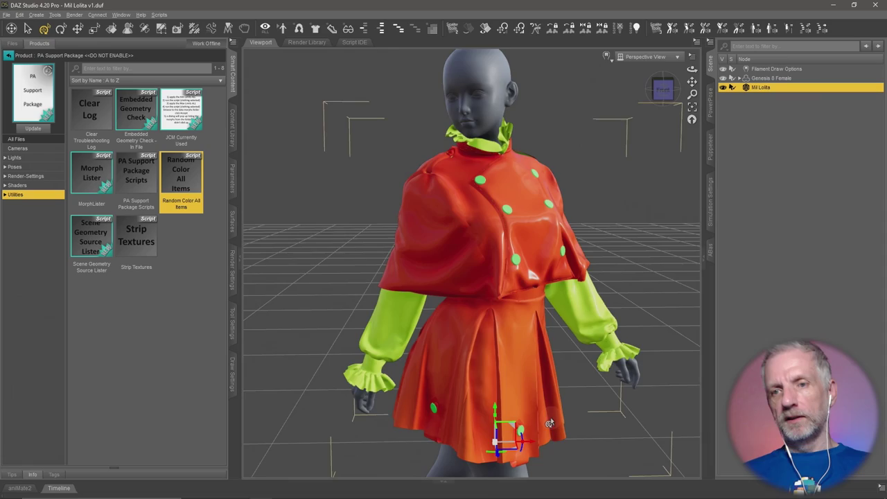
drag(551, 420, 547, 417)
drag(543, 435, 392, 271)
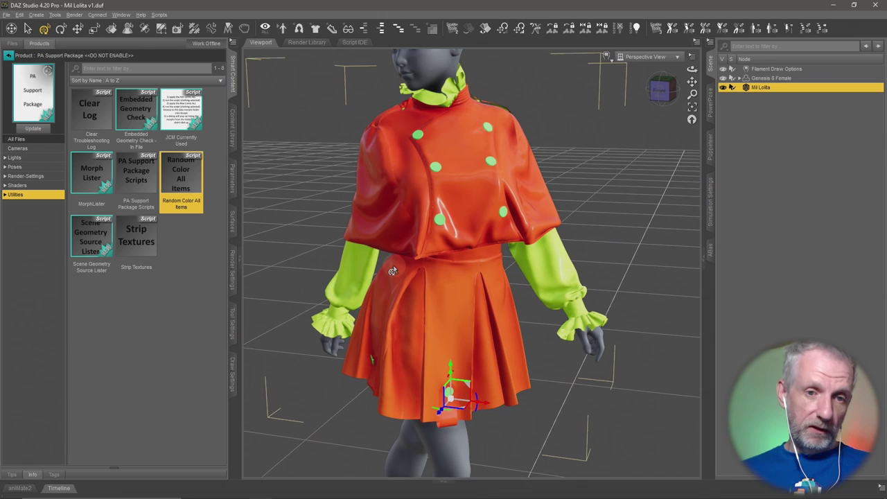
double_click(191, 185)
double_click(190, 186)
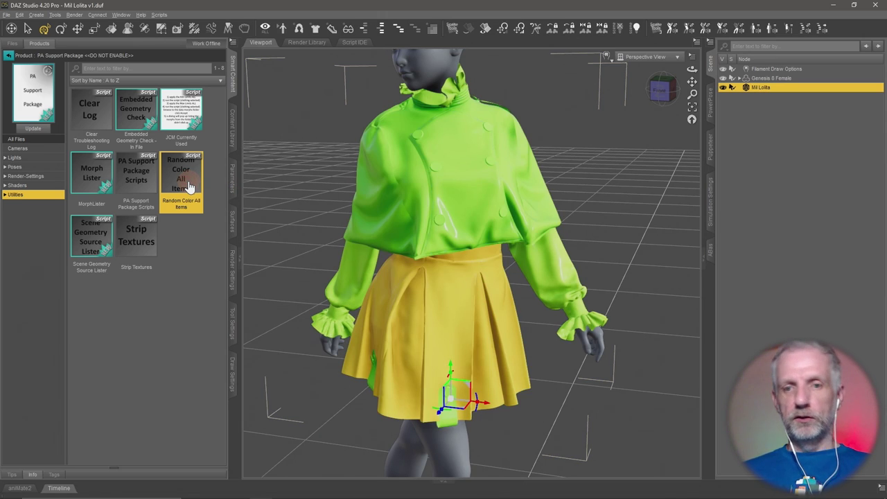
double_click(191, 184)
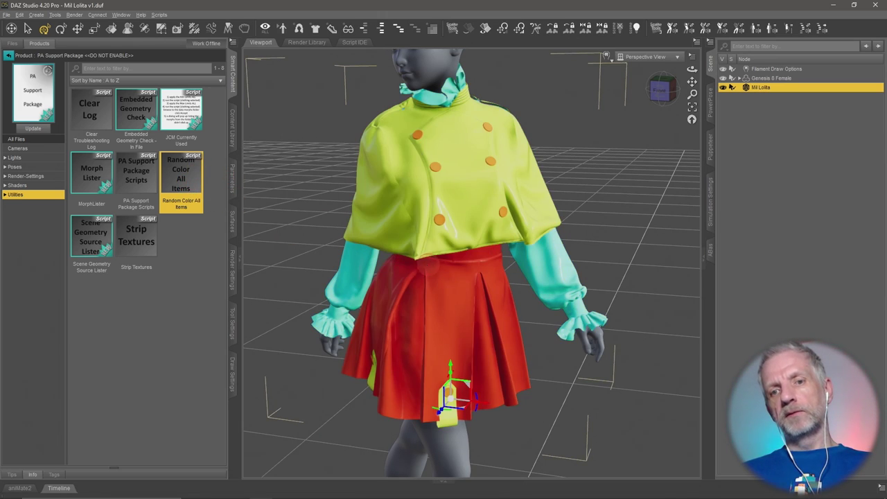
alt+drag(429, 265, 438, 266)
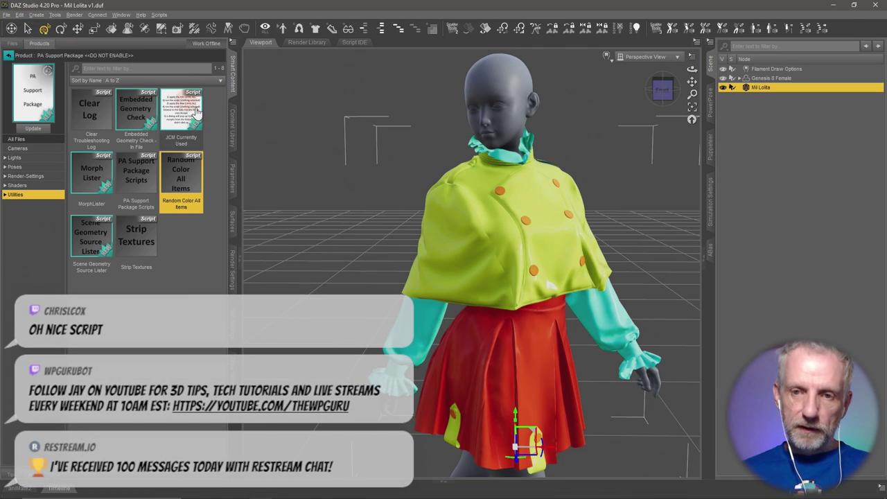
click(21, 15)
mouse_move(72, 87)
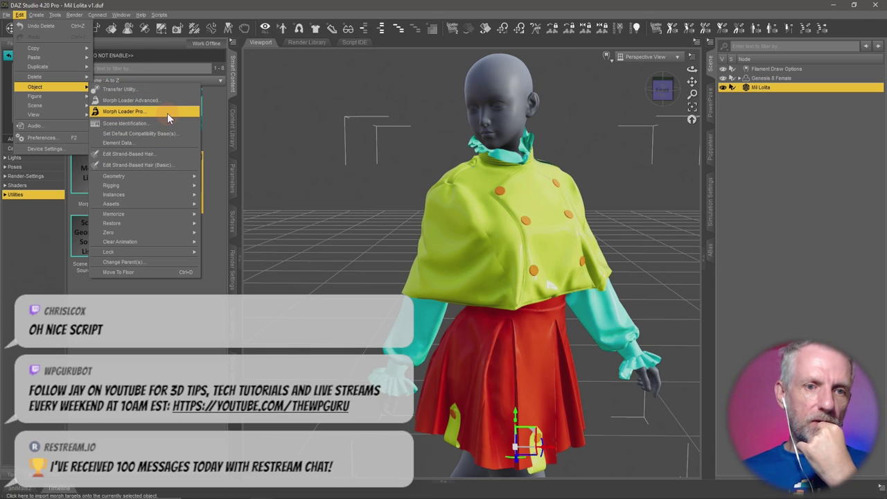
mouse_move(178, 176)
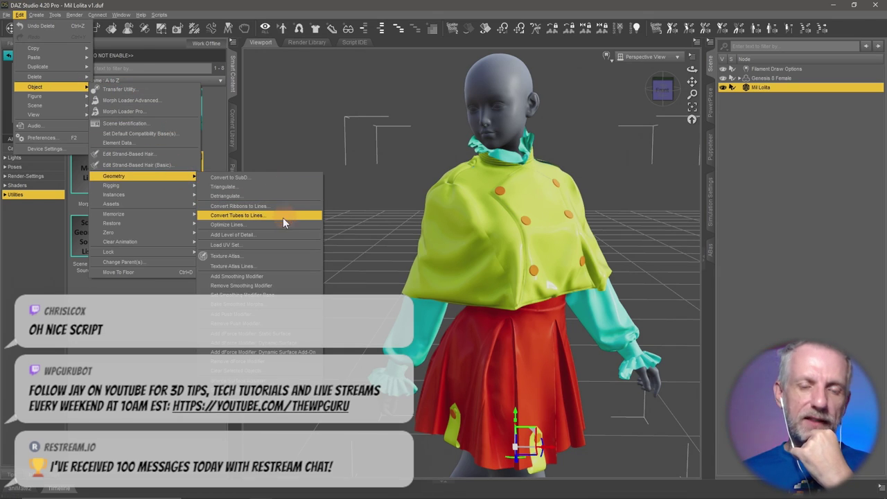
click(158, 347)
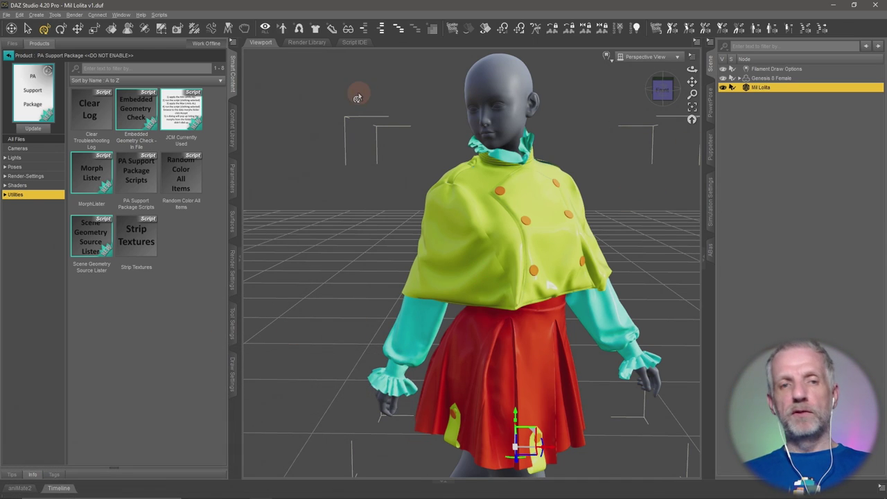
click(9, 15)
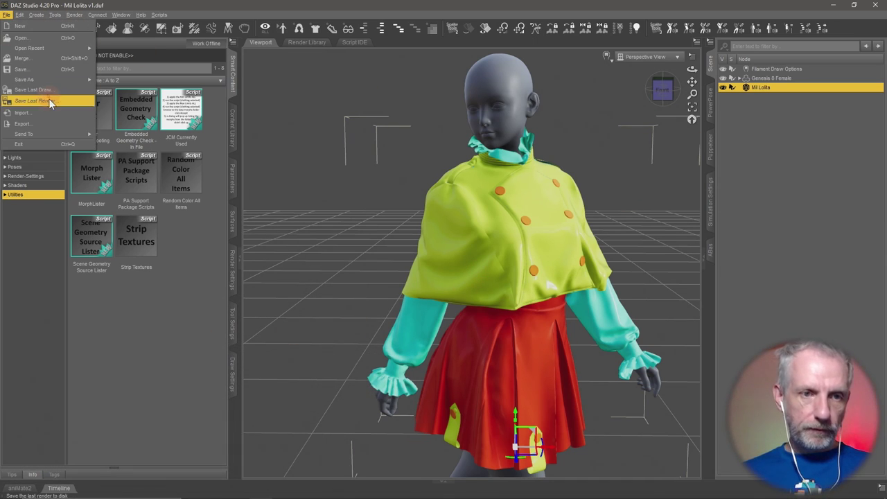
click(59, 124)
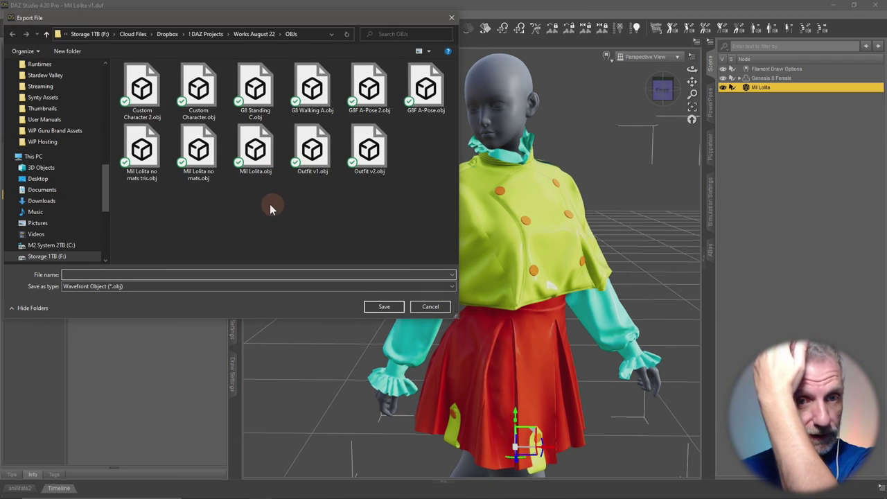
click(204, 154)
click(384, 306)
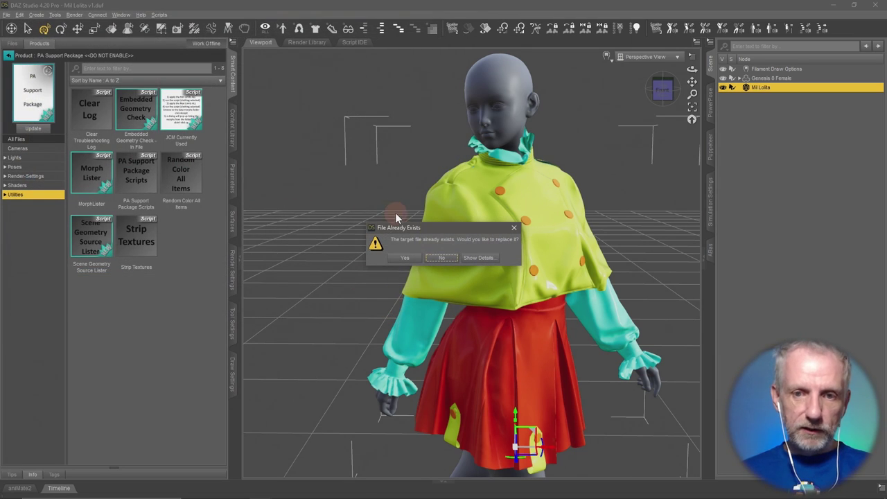
click(407, 259)
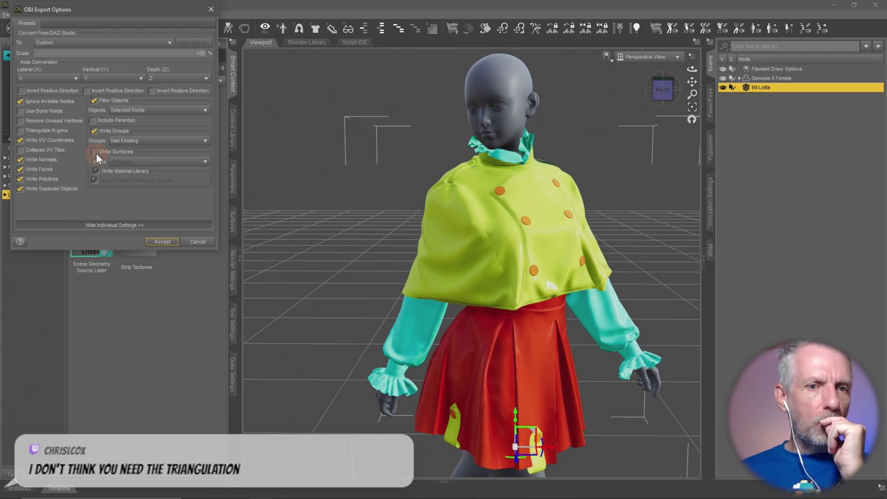
click(196, 241)
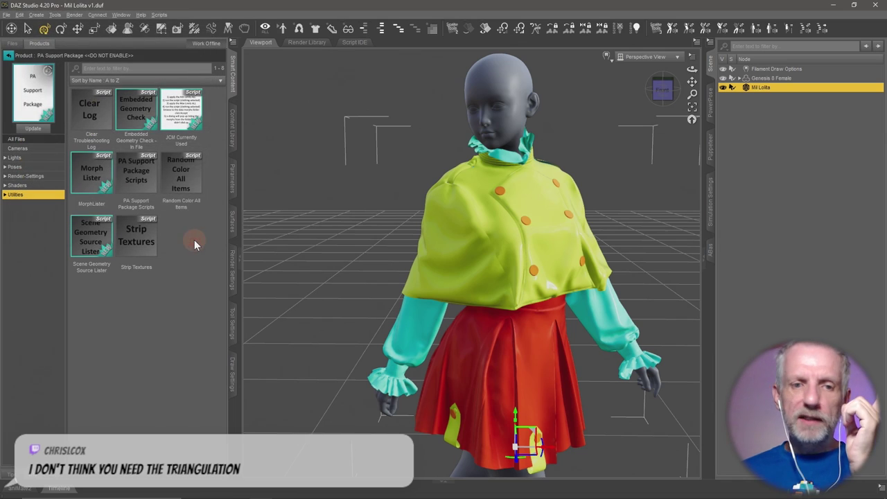
click(2, 6)
Save the OBJ export as 'Mil Lolita ID mats.obj', replacing 'no' with 'ID'.
click(35, 127)
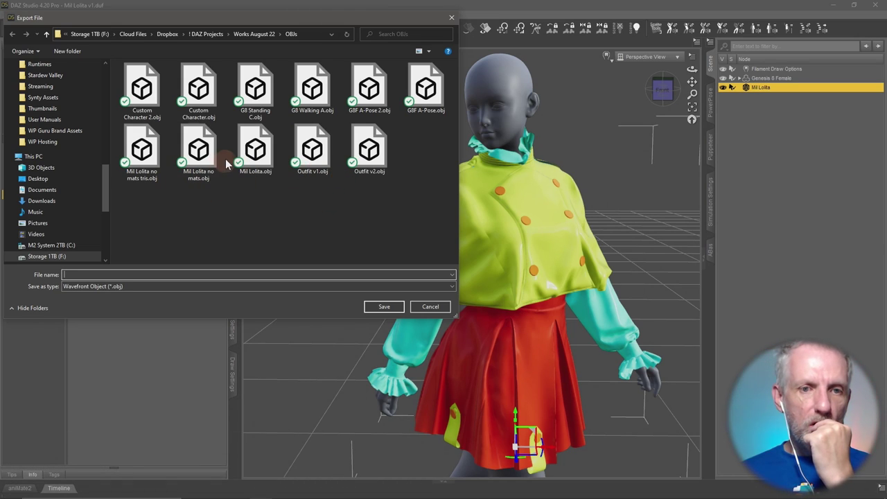
click(201, 156)
click(188, 270)
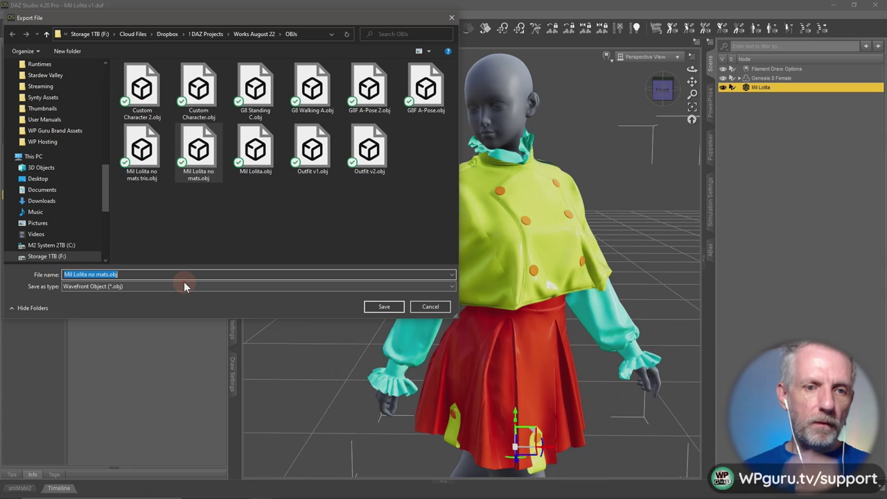
click(183, 281)
key(Left)
key(Left)
key(Left)
key(Left)
key(Left)
key(Left)
key(Left)
key(Left)
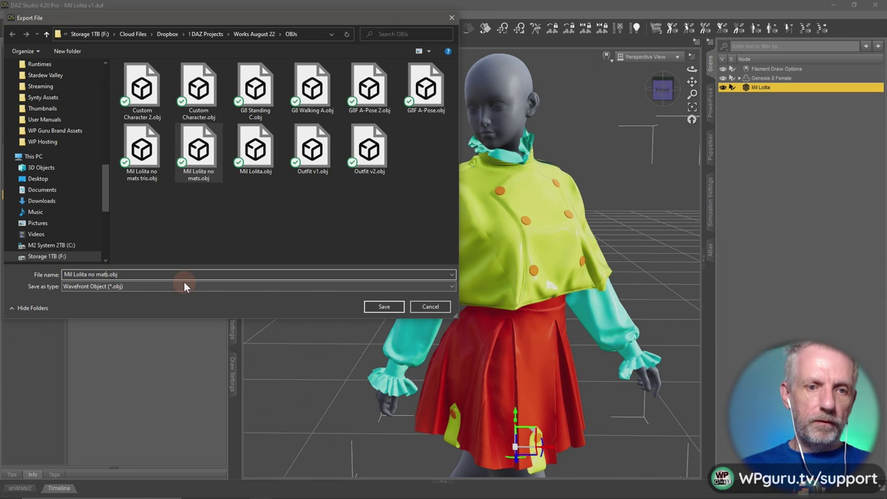
key(BackSpace)
key(BackSpace)
key(BackSpace)
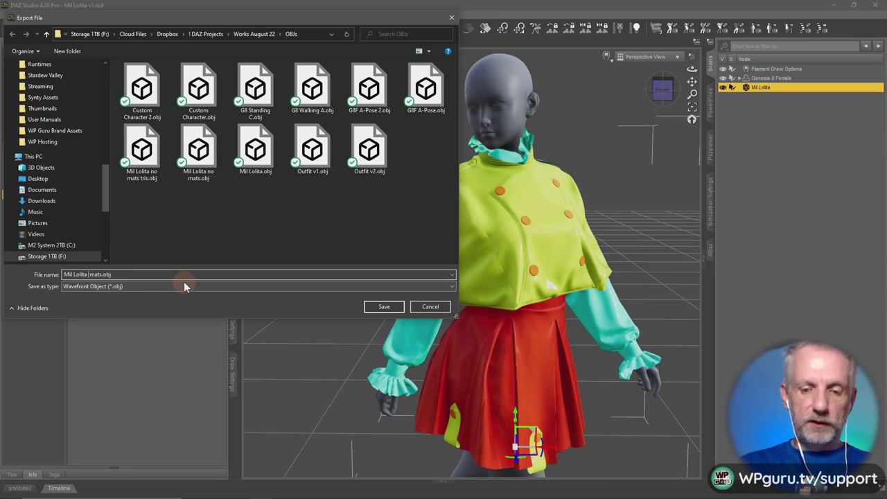
text(ID)
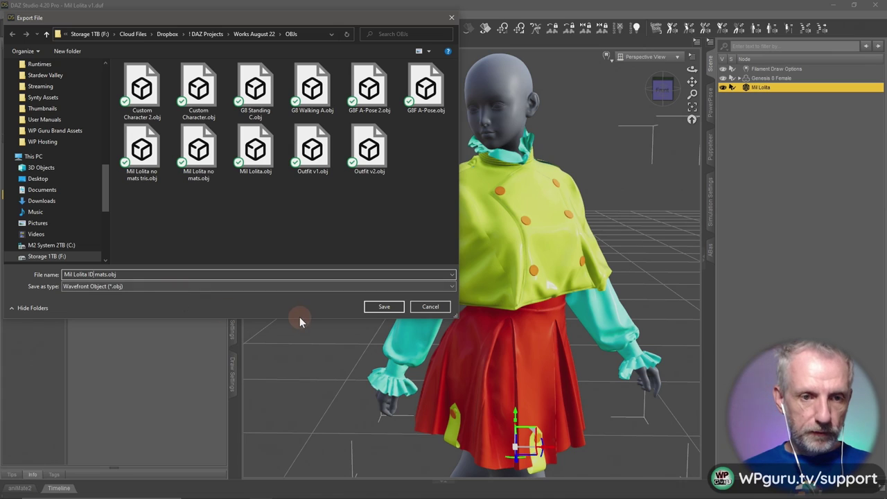
click(393, 310)
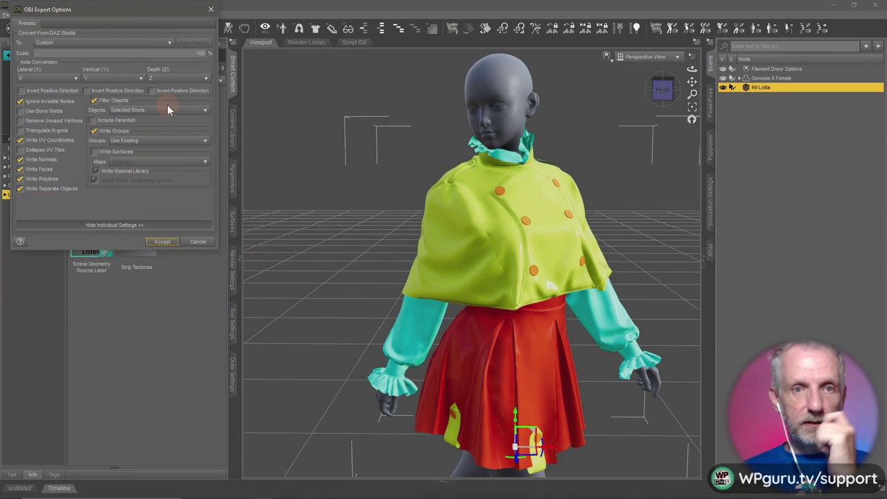
Export the OBJ with surface groups included and return to Substance 3D Painter.
click(94, 152)
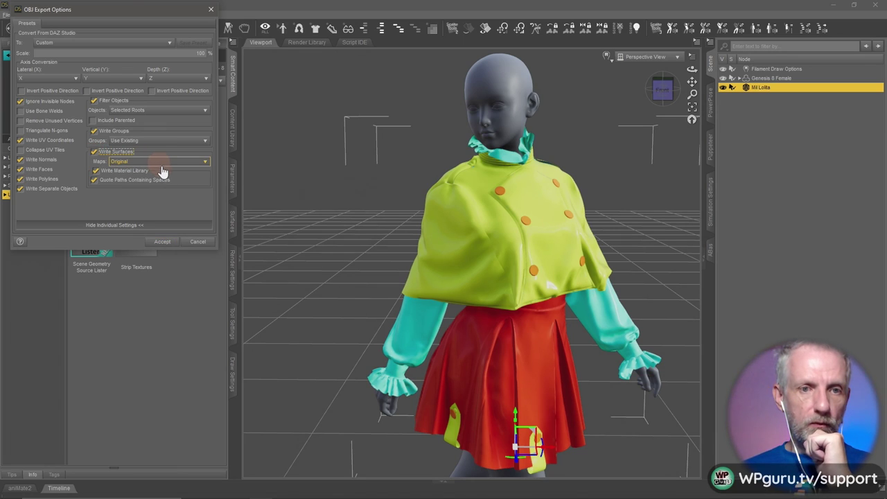
click(170, 244)
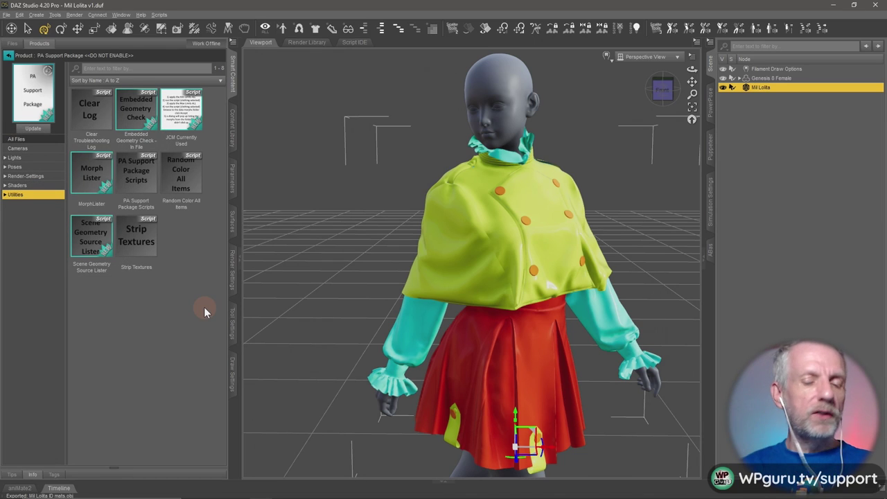
key(alt+Tab)
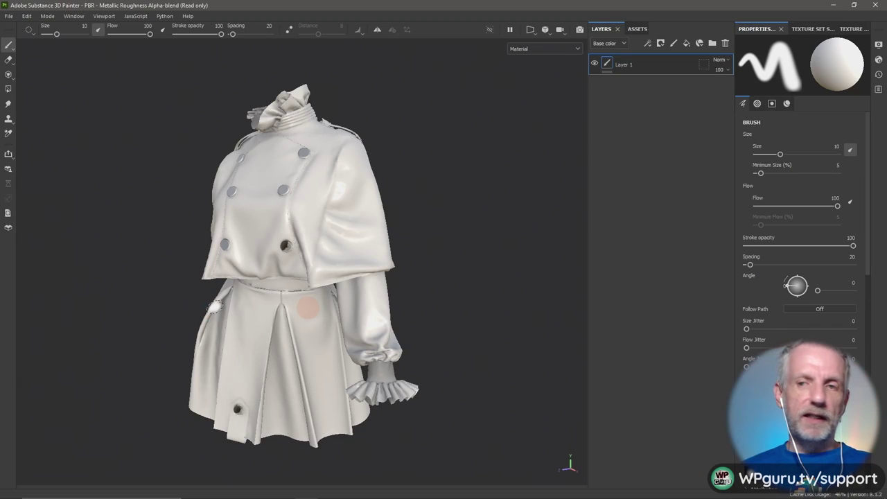
Replace the bake's high-definition mesh with Mil Lolita ID mats.obj.
click(33, 16)
click(48, 65)
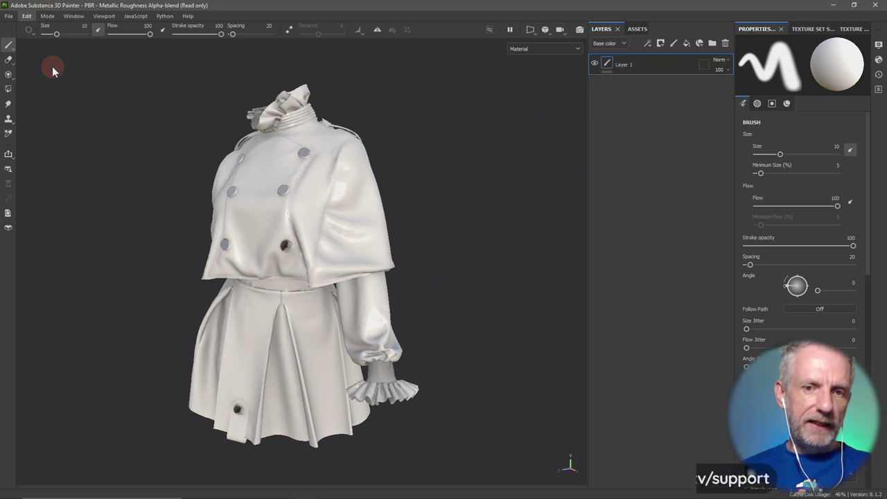
click(560, 193)
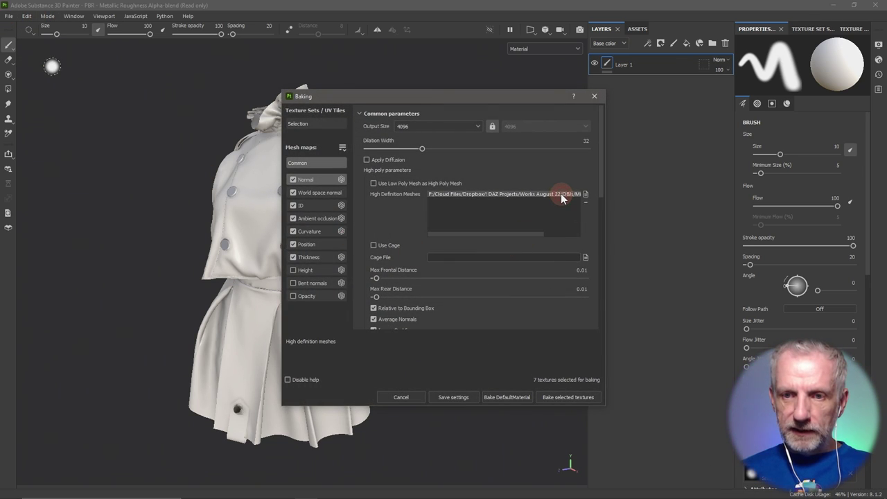
click(584, 200)
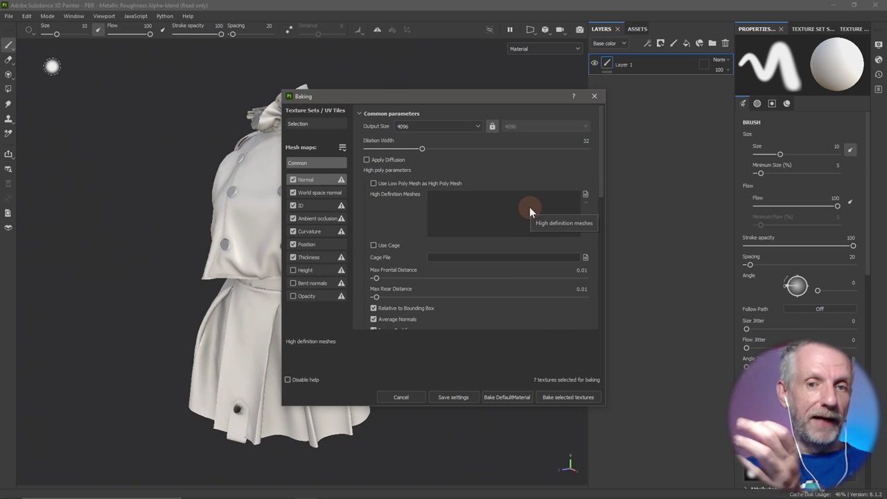
click(586, 194)
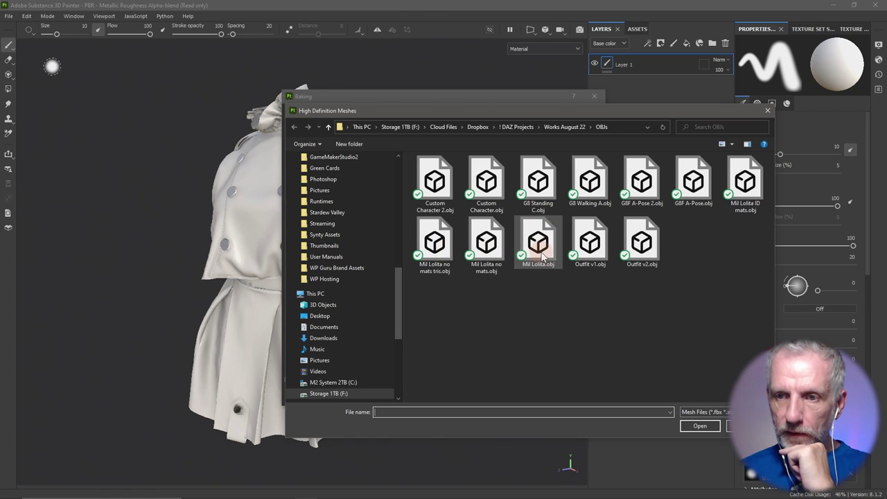
click(745, 182)
click(699, 424)
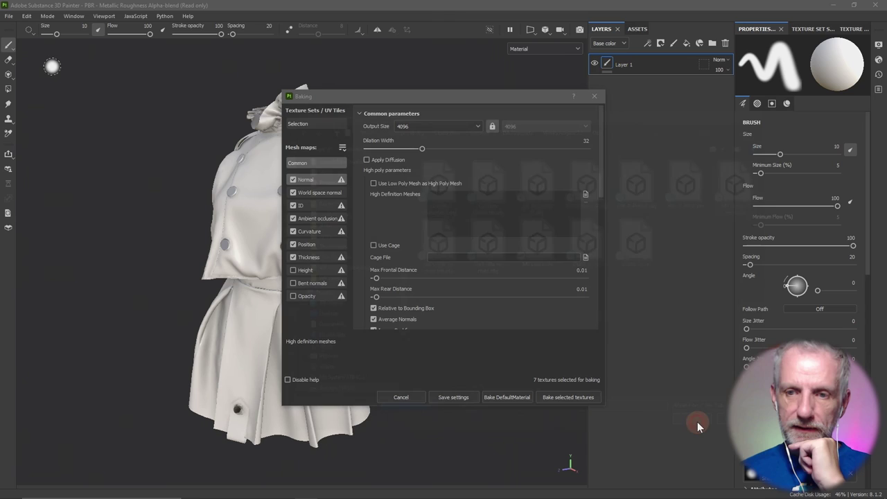
Keep the ID baker's colour source at Material Color.
click(304, 207)
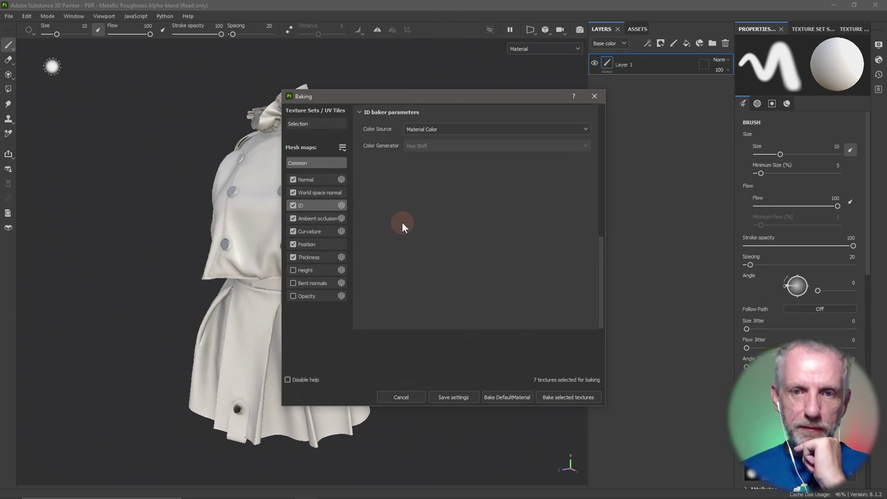
click(477, 129)
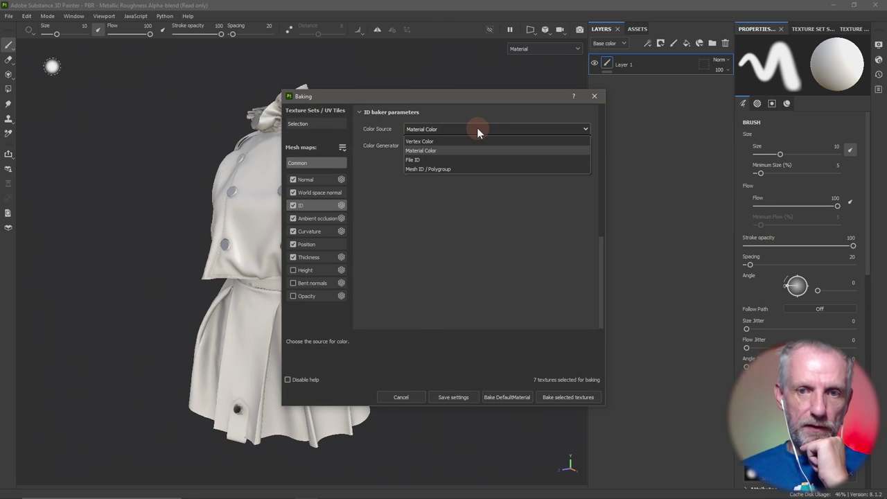
click(439, 151)
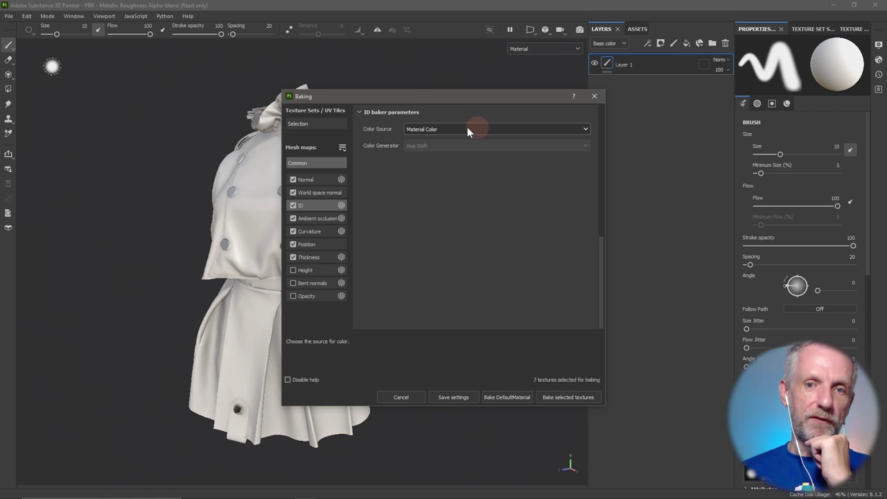
Start re-baking the seven selected mesh maps and switch to DAZ Studio meanwhile.
click(569, 398)
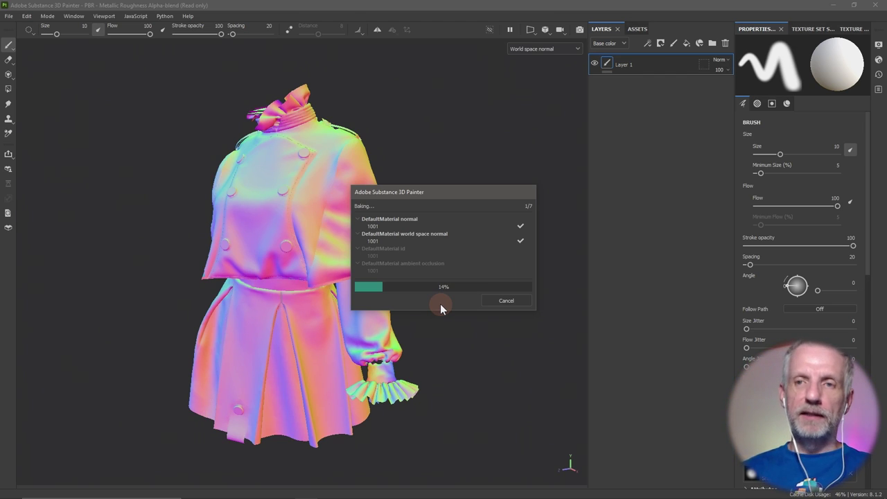
key(alt+Tab)
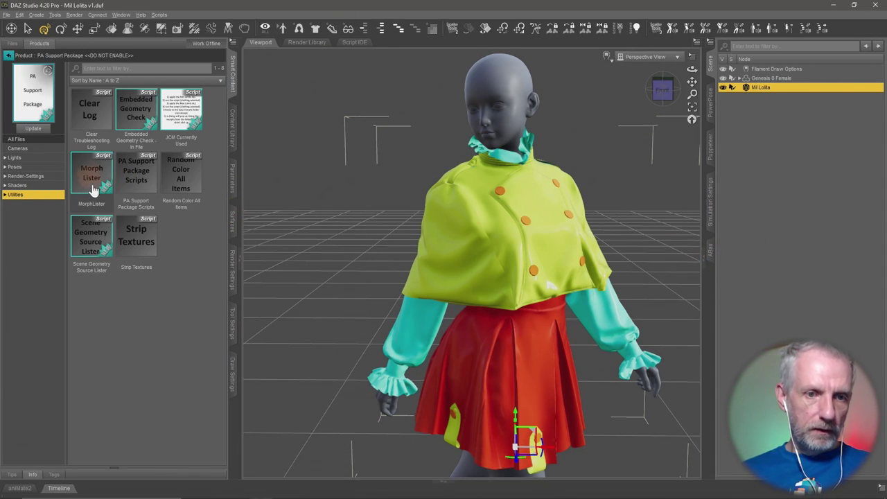
Select Random Color All Items, return the library to All Products, then switch to Painter.
click(197, 183)
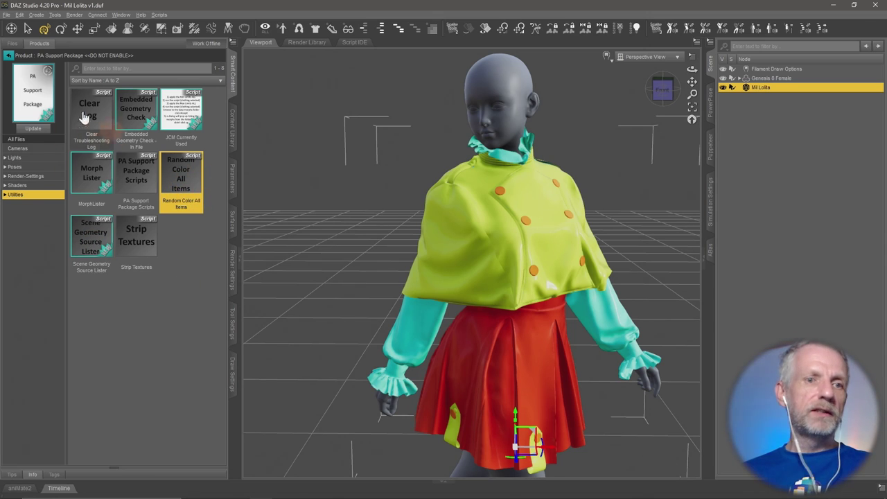
click(9, 56)
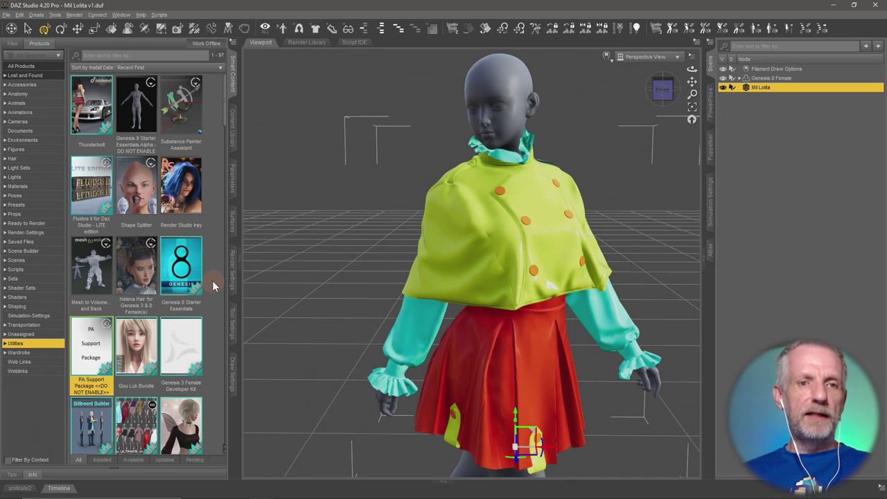
key(alt+Tab)
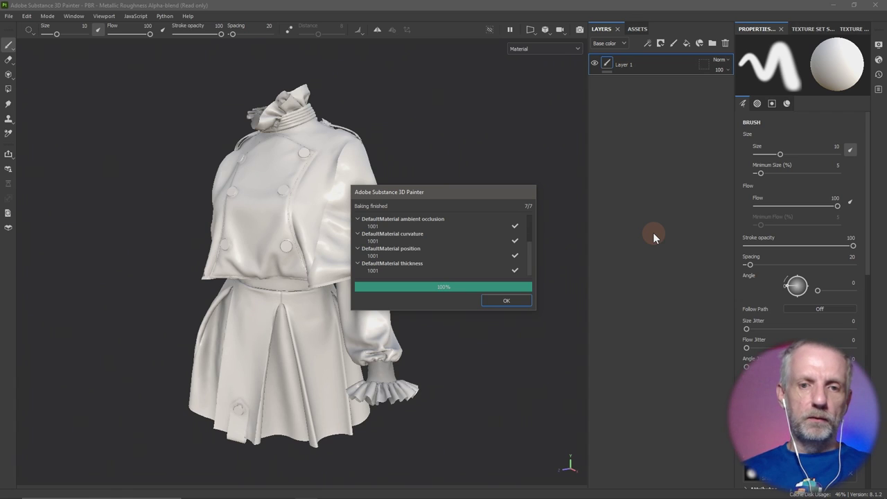
Dismiss the bake report and inspect the baked ID map in the viewport.
click(507, 299)
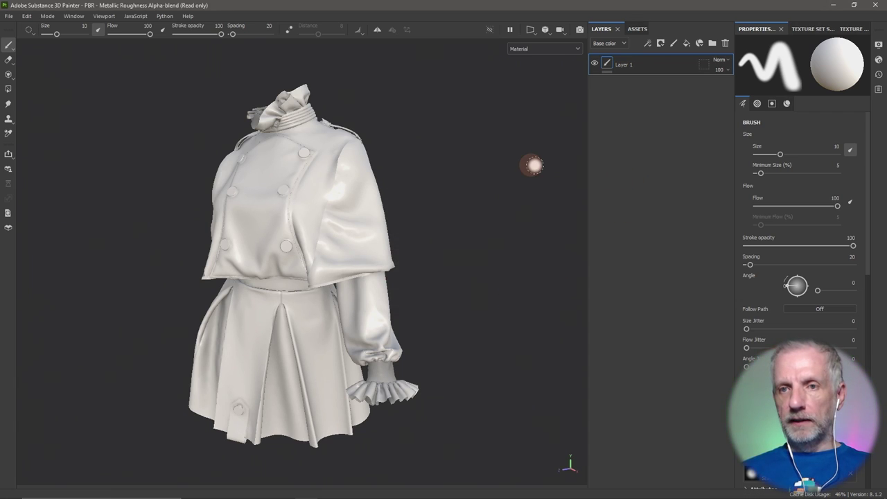
click(562, 48)
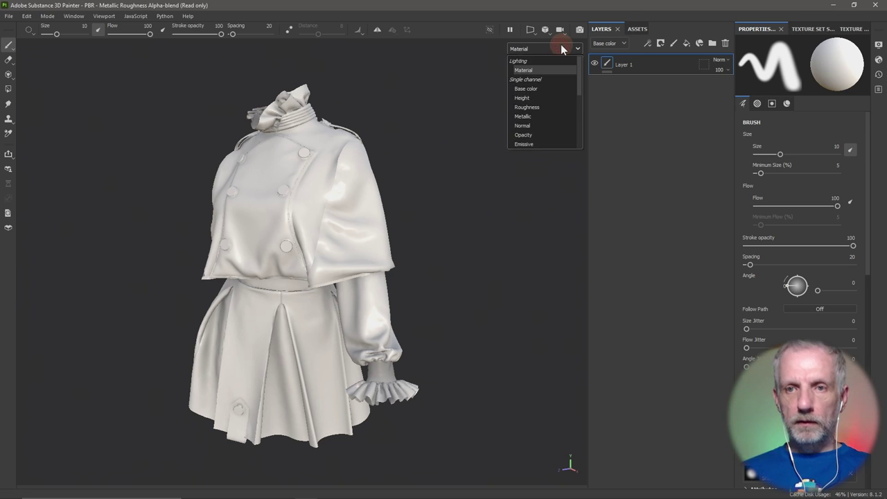
scroll(549, 113, down, 3)
click(549, 112)
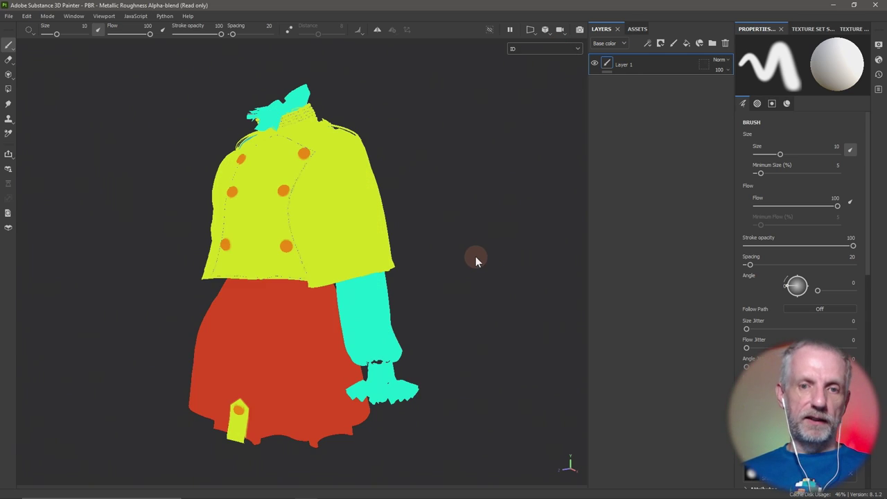
key(p)
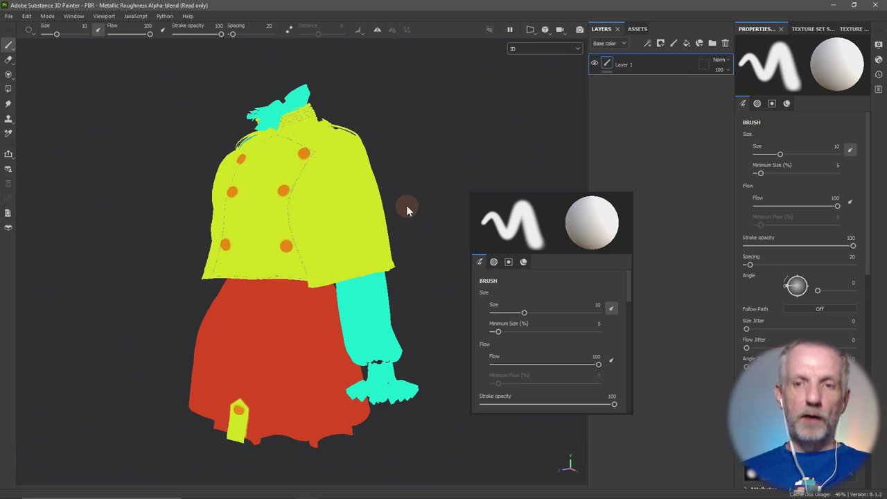
Set the viewport back to Material, show the ASSETS library, and switch to ArtStation.
click(571, 49)
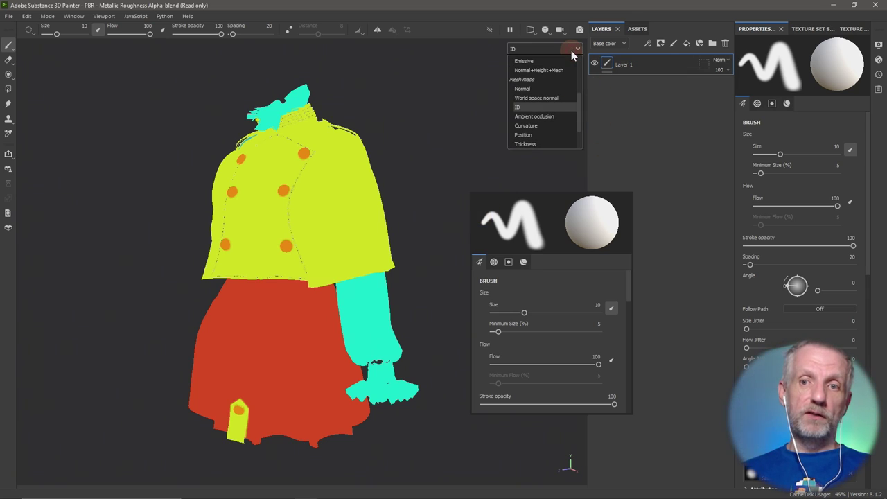
scroll(561, 66, up, 5)
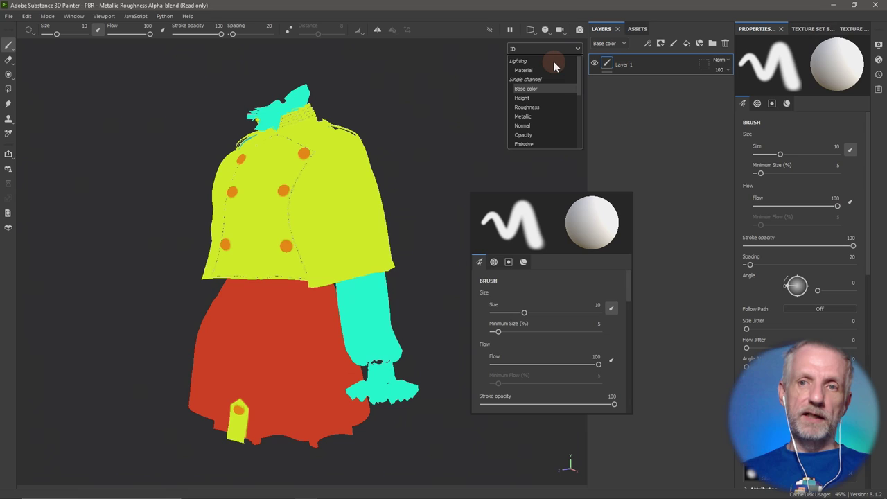
click(524, 70)
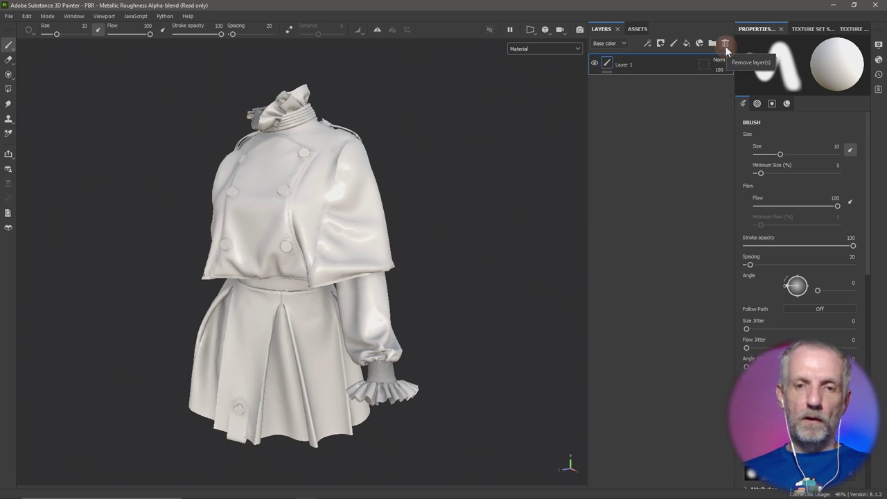
click(637, 29)
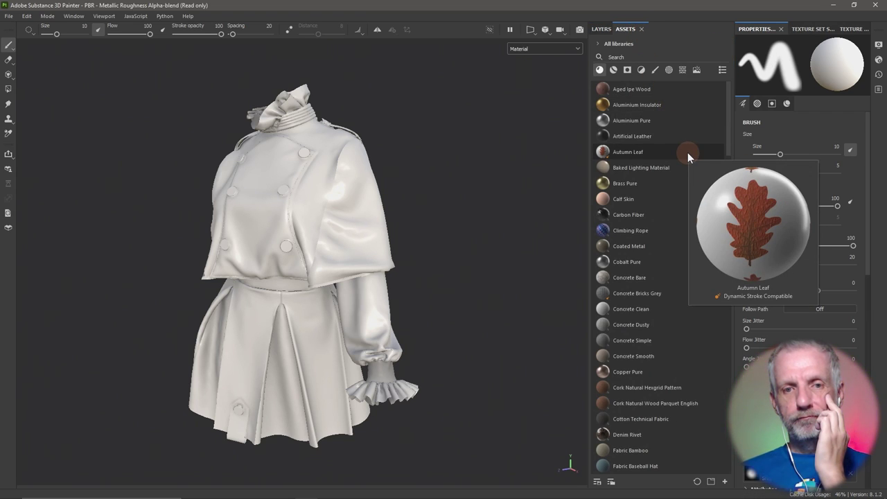
key(alt+Tab)
key(alt+Tab)
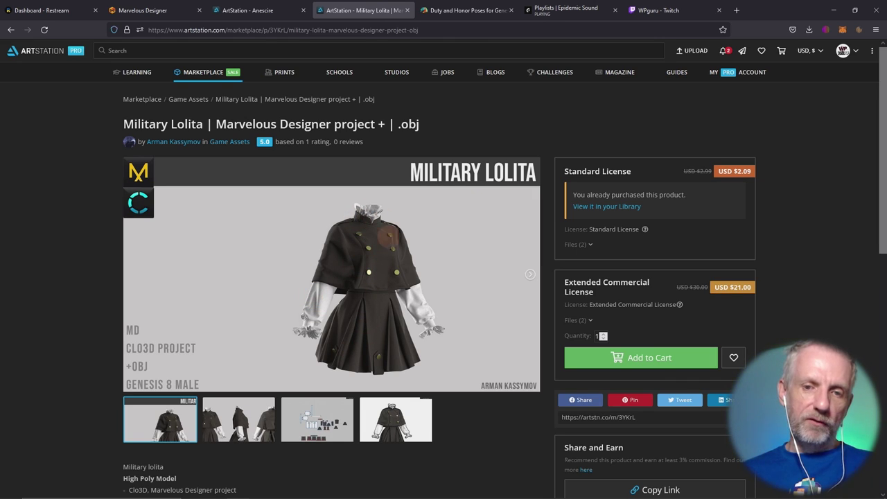
Return from the ArtStation Military Lolita page to Substance 3D Painter.
key(alt+Tab)
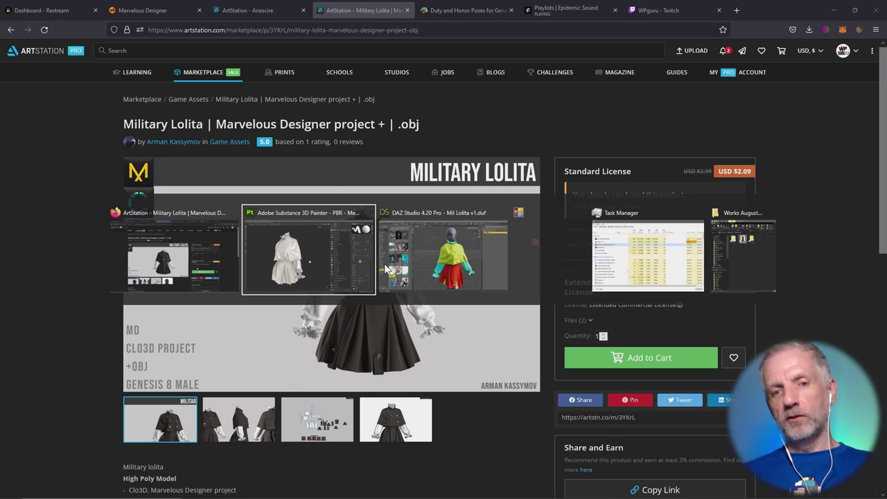
Search the assets for 'fabric' and drop Cotton Technical Fabric onto the outfit.
click(644, 57)
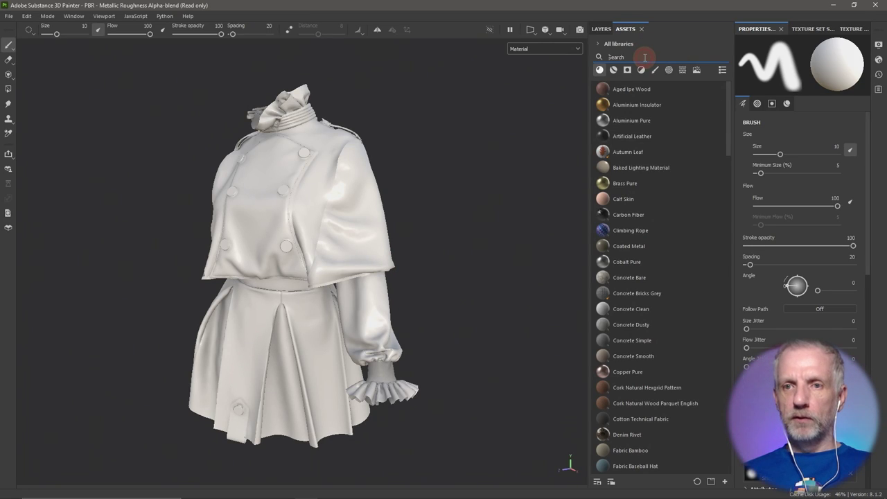
text(fabr)
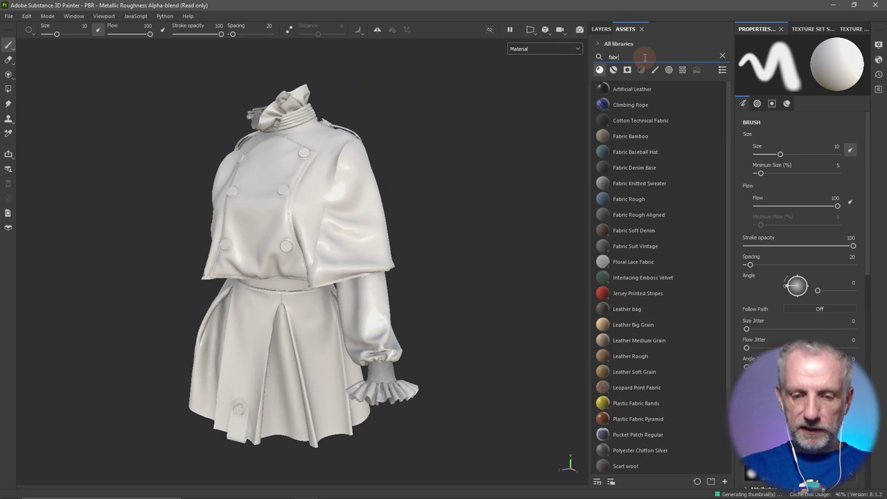
text(ic)
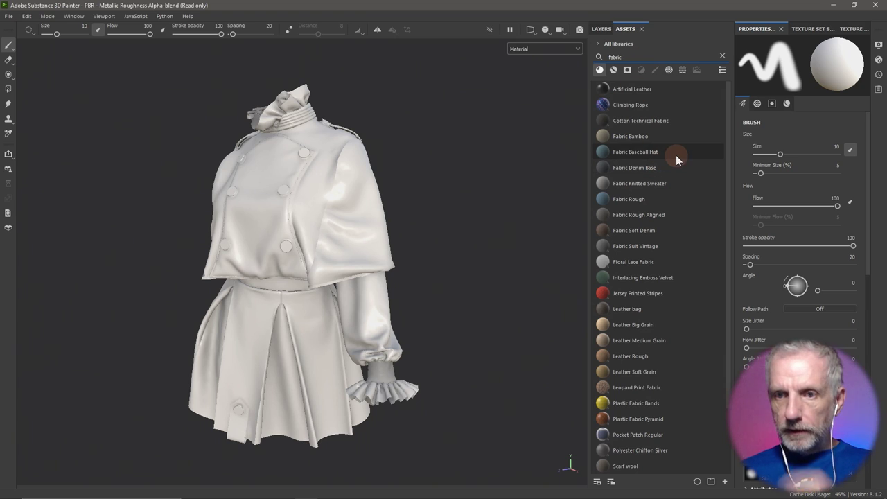
mouse_move(658, 120)
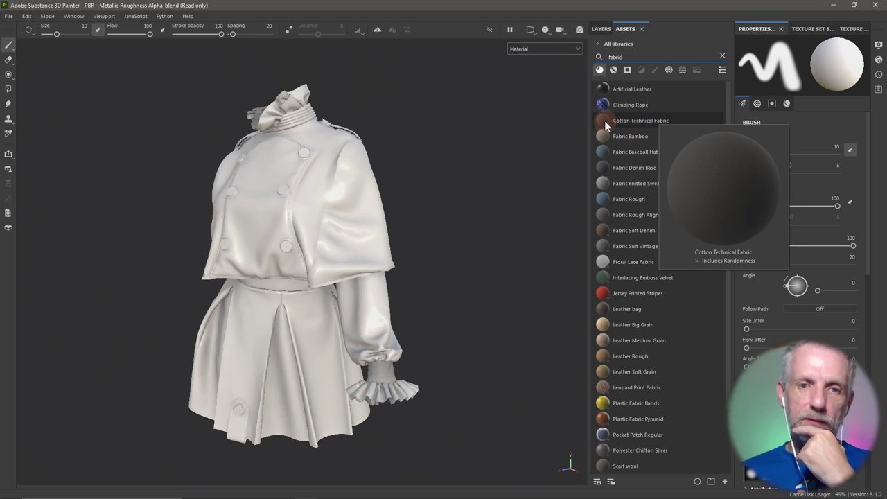
drag(605, 126, 307, 344)
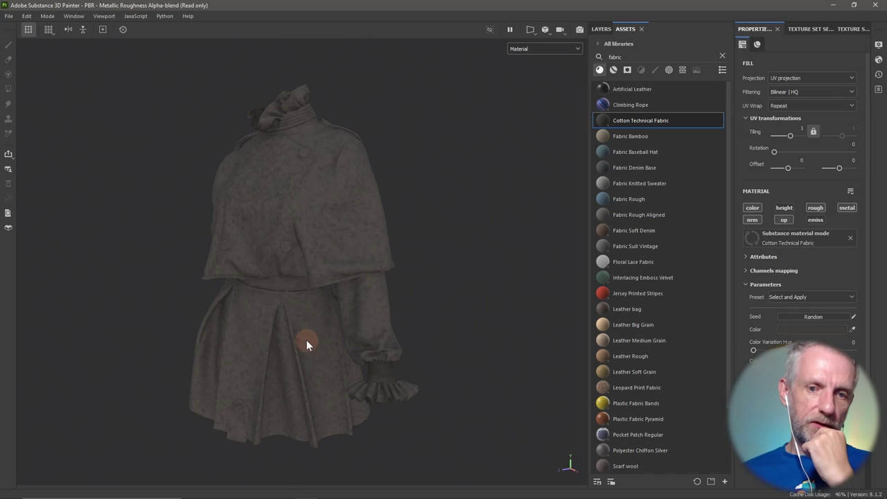
scroll(305, 336, up, 5)
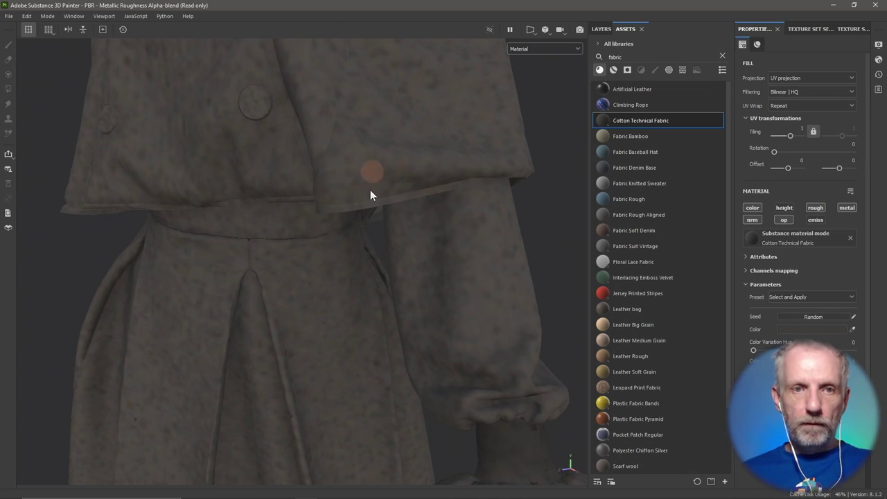
Delete the empty Layer 1 and frame the coat's front and sleeve.
click(602, 28)
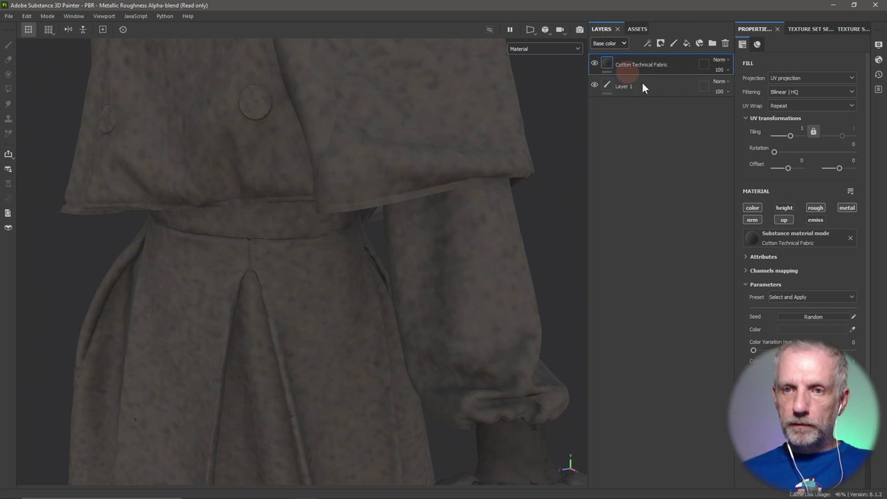
click(654, 88)
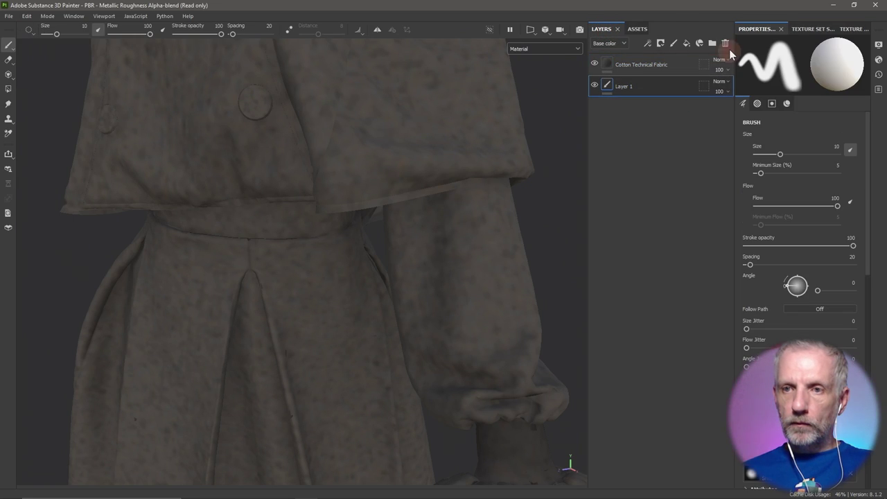
click(726, 42)
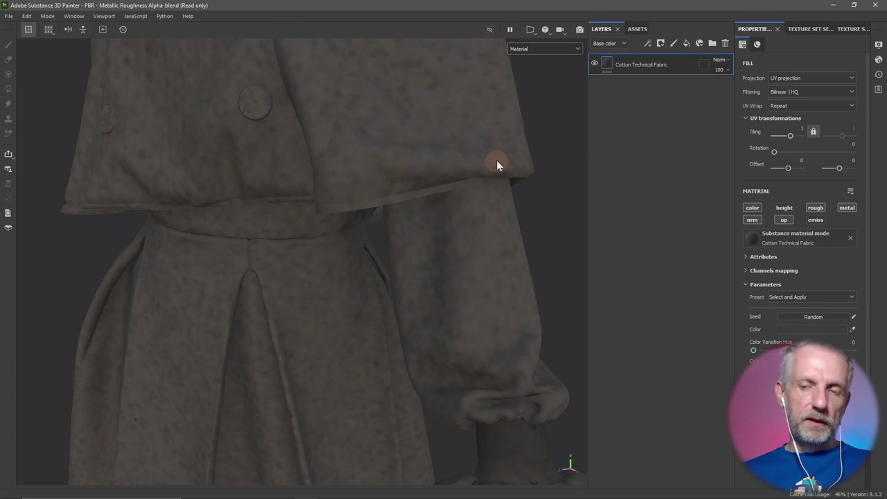
alt+drag(511, 164, 453, 204)
alt+middle_drag(453, 204, 448, 267)
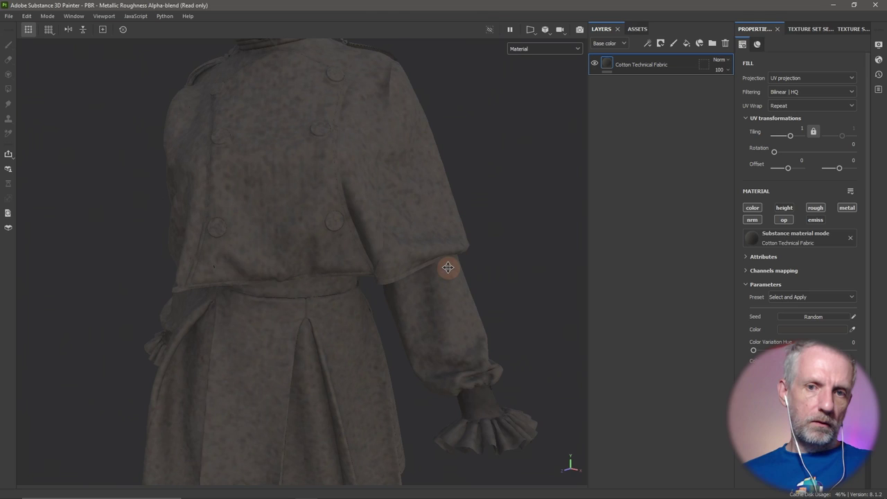
Drag Floral Lace Fabric from the fabric assets onto the coat.
click(642, 28)
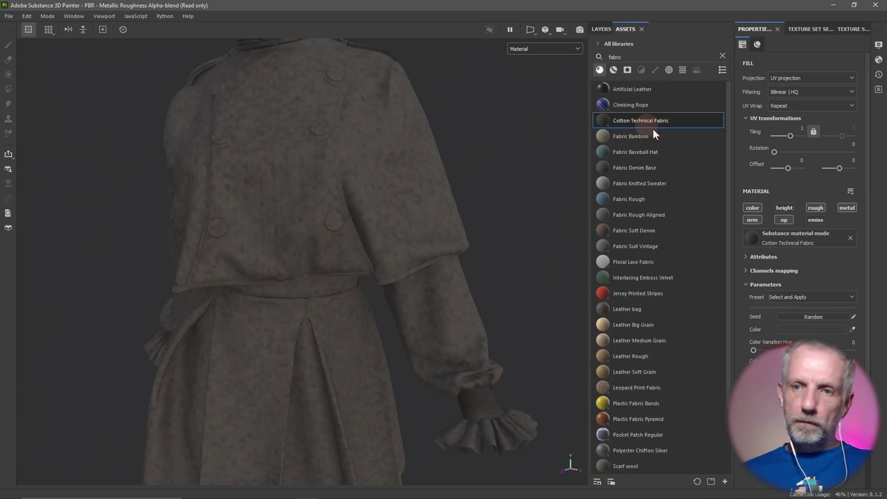
double_click(668, 55)
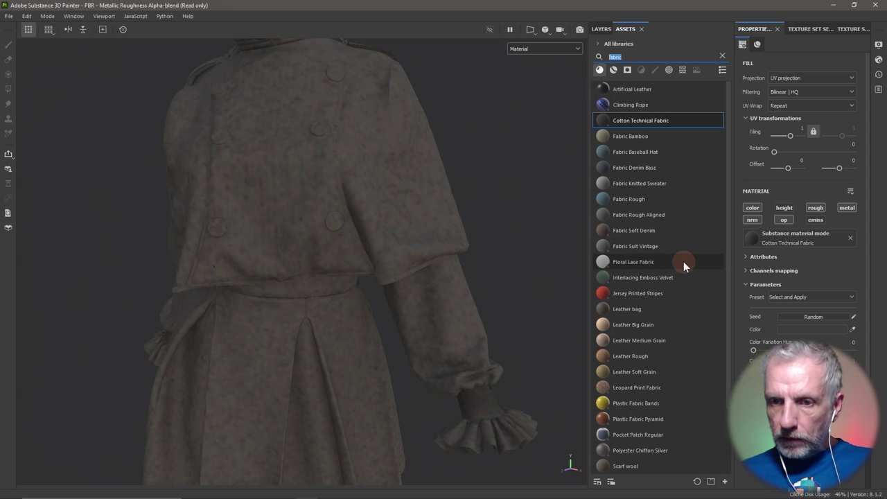
mouse_move(636, 263)
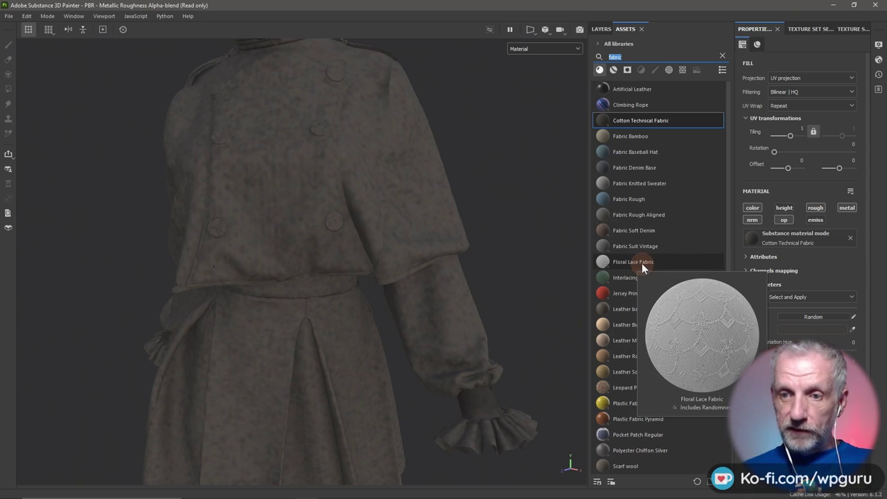
drag(642, 263, 454, 333)
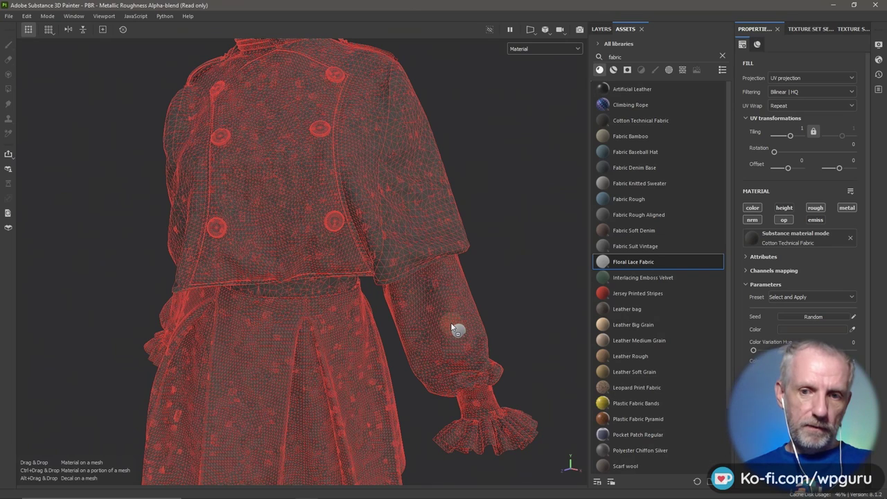
drag(450, 322, 451, 324)
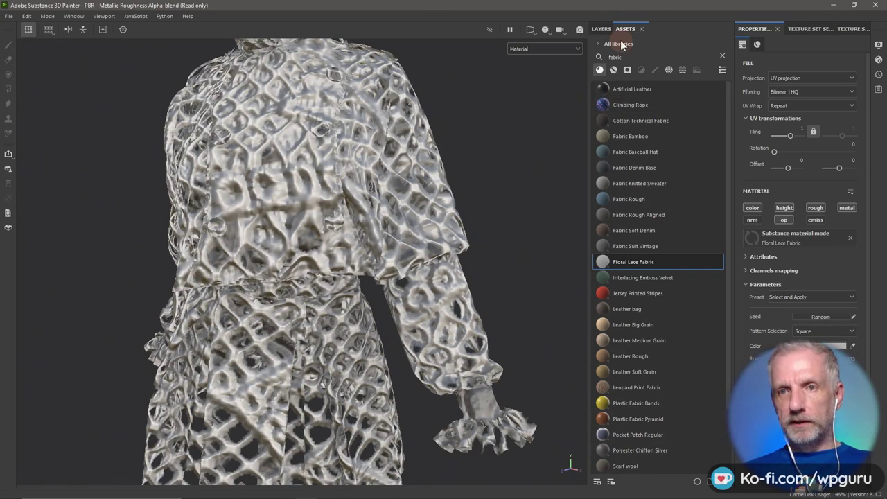
click(602, 29)
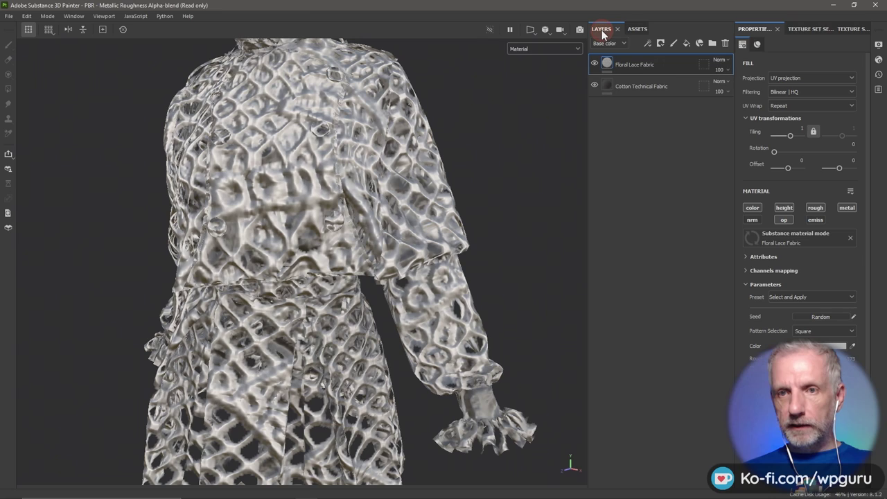
Add a Color selection mask to Cotton Technical Fabric using the skirt's red ID colour.
click(605, 83)
click(660, 44)
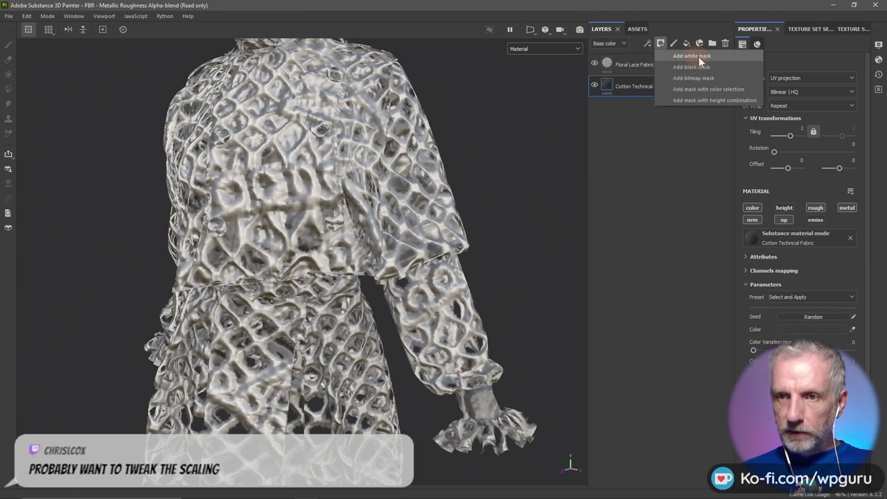
click(710, 89)
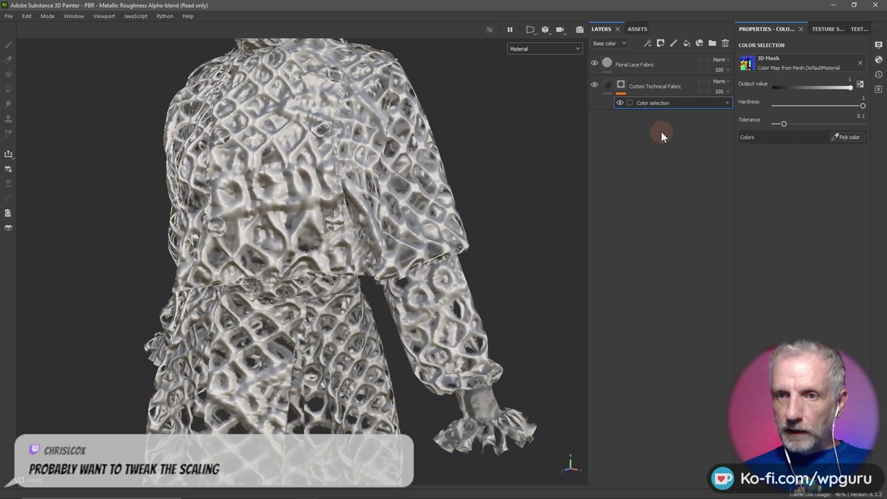
click(673, 105)
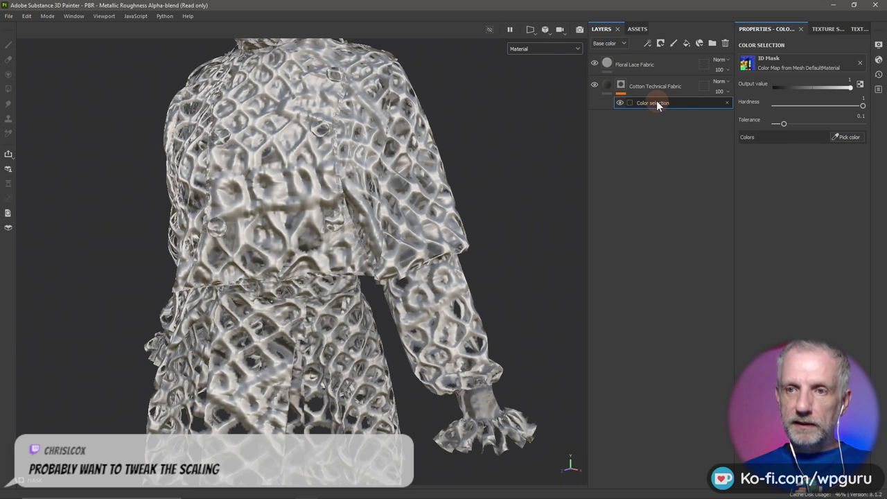
click(749, 138)
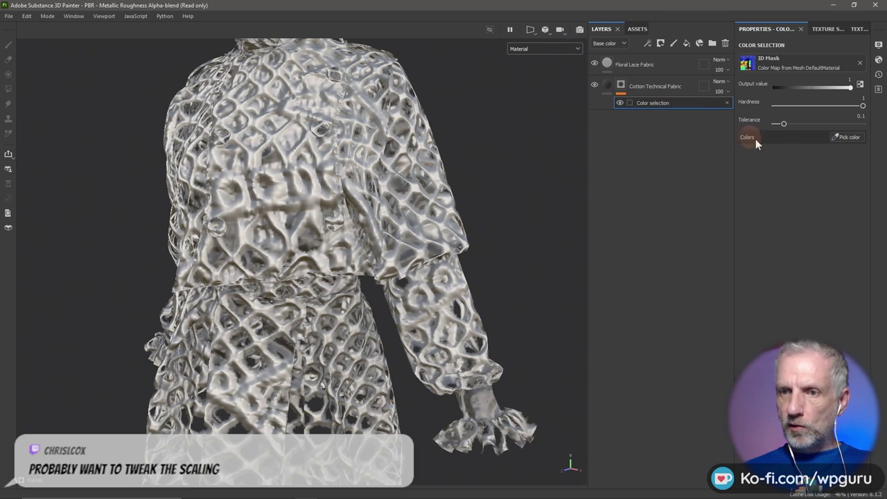
click(848, 137)
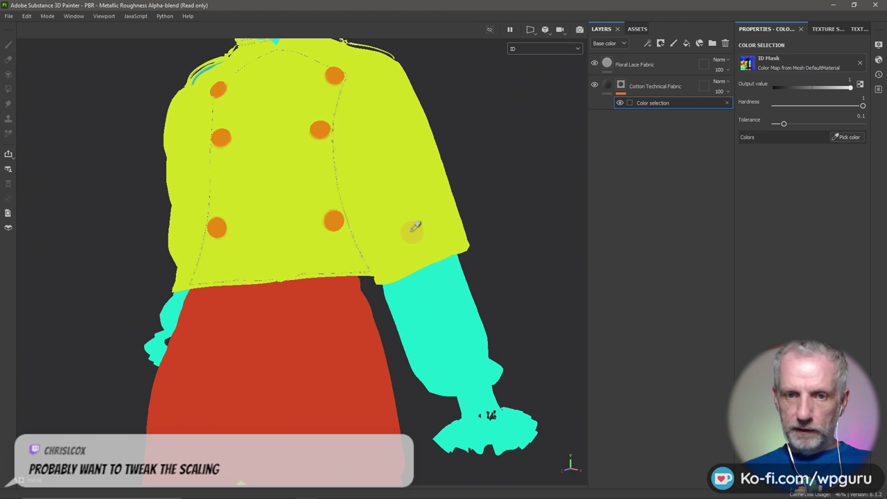
click(341, 325)
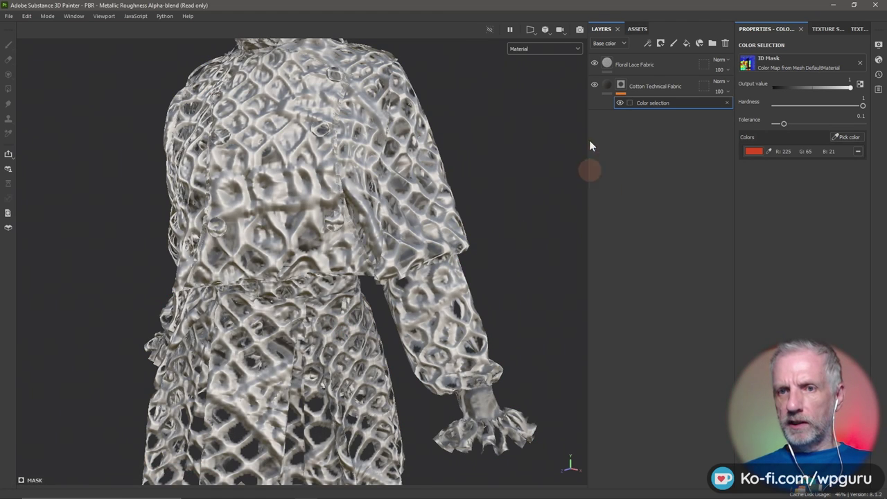
Hide the Floral Lace Fabric layer and reselect the Cotton Technical Fabric layer.
click(594, 63)
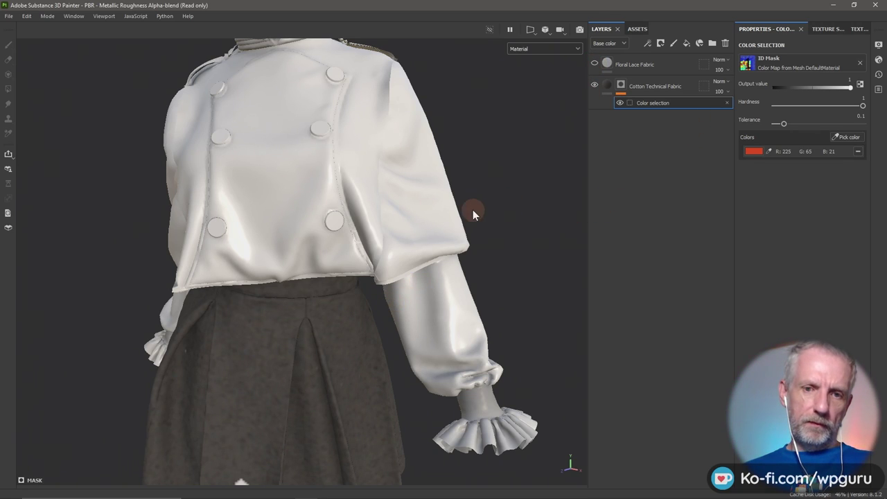
click(293, 239)
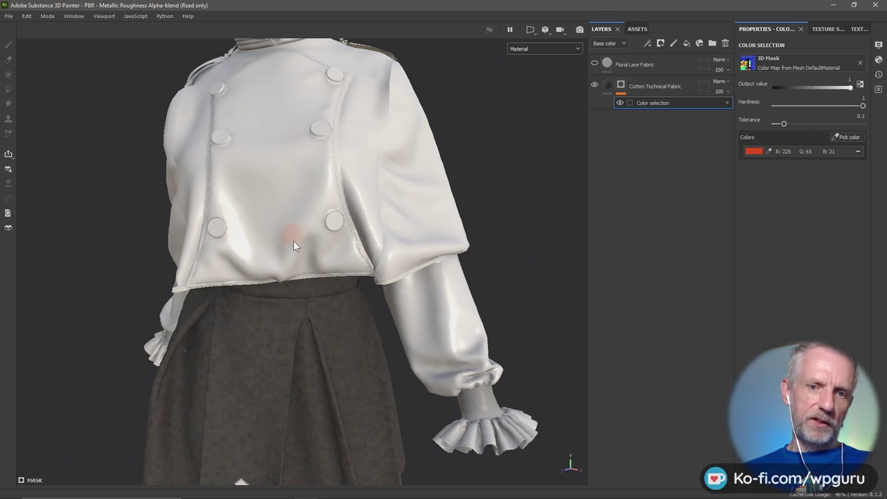
click(408, 154)
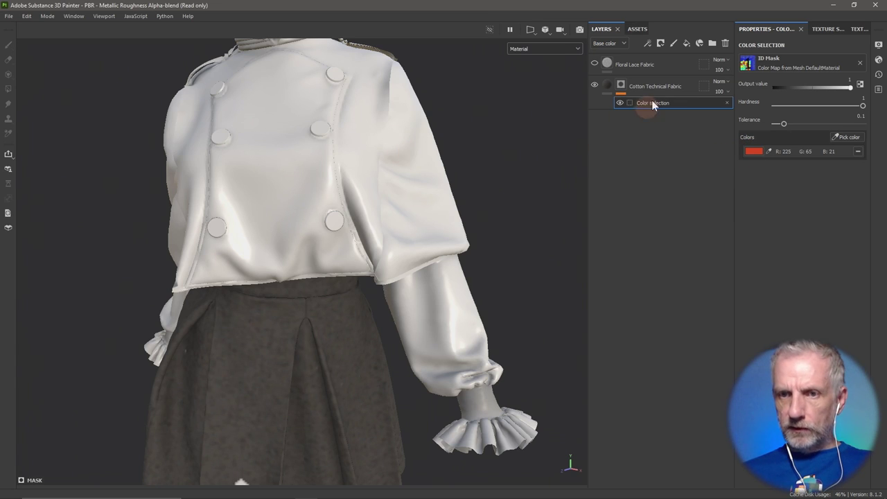
click(672, 91)
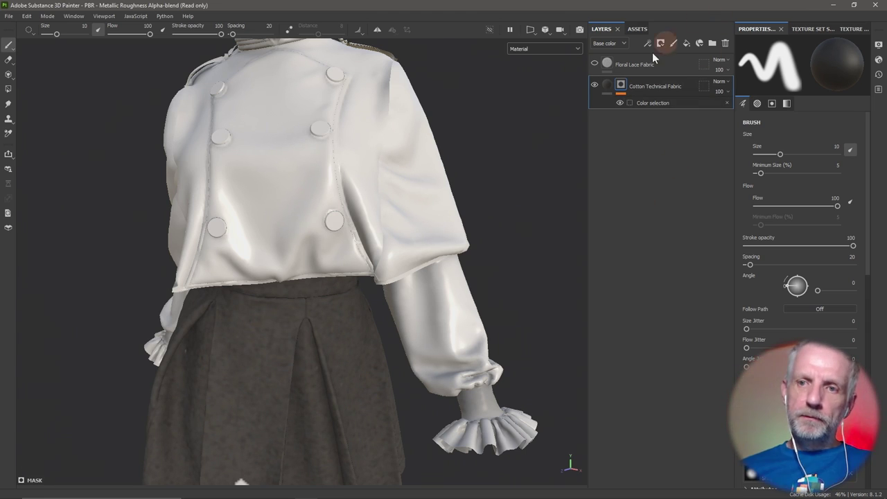
Rename the Cotton Technical Fabric layer to 'Skirt'.
double_click(653, 88)
text(Sk)
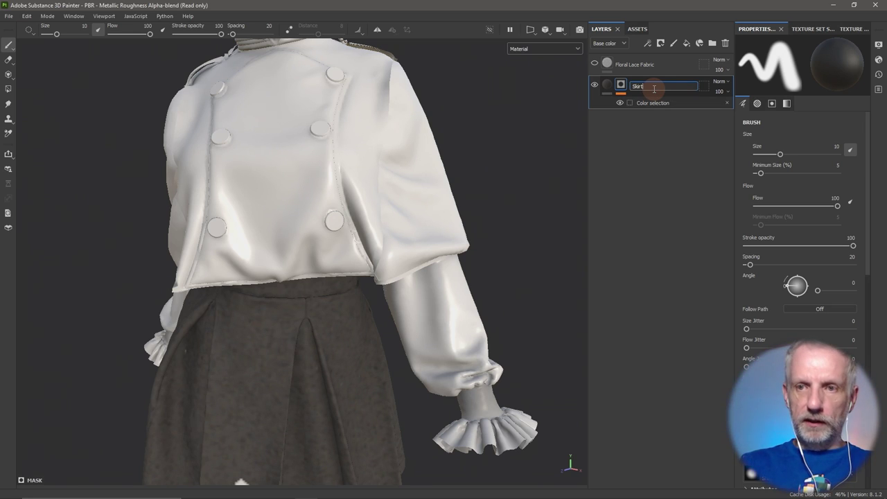
text(irt)
key(Return)
Duplicate Skirt, name the copy 'Top', and select its Color selection mask.
key(ctrl+d)
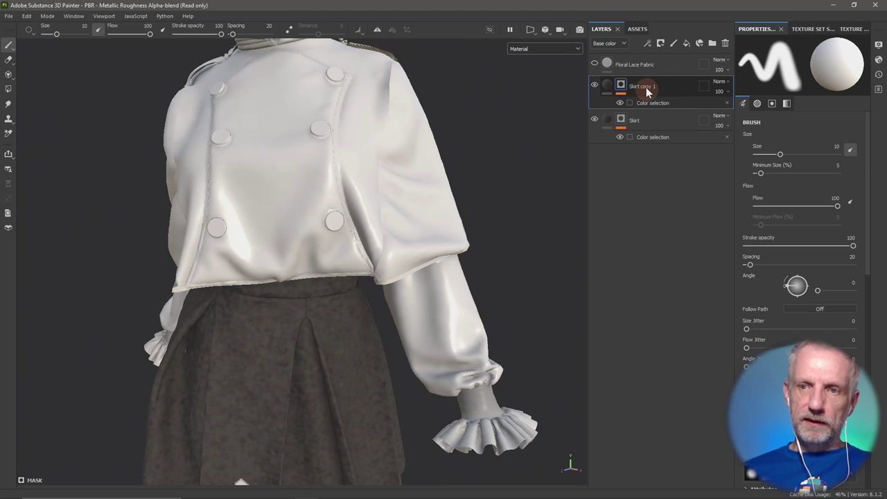
double_click(646, 88)
text(Top)
key(Return)
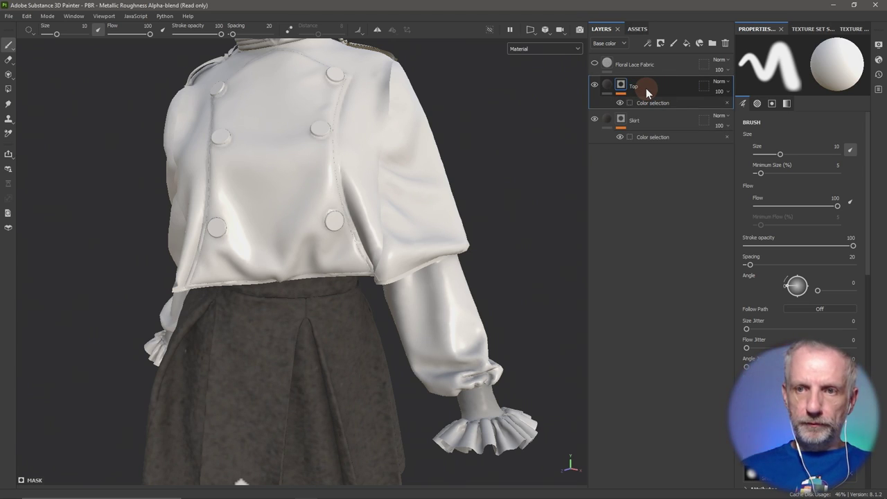
click(655, 103)
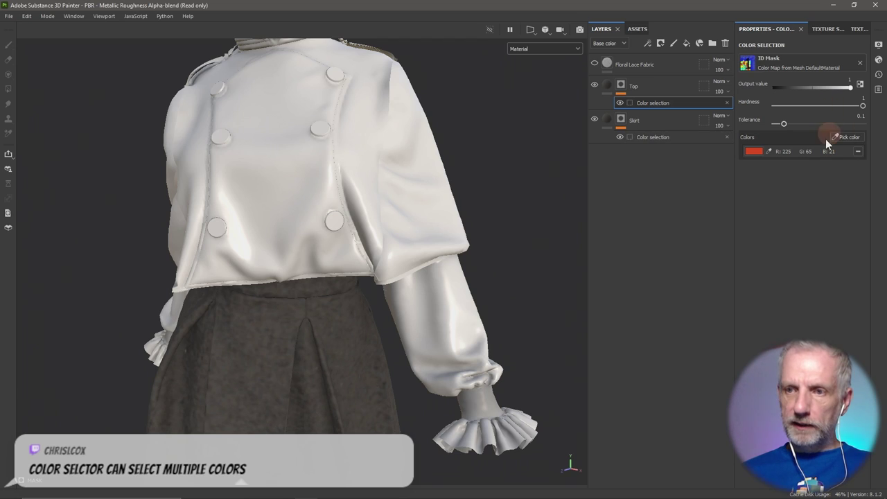
Add the jacket's yellow ID colour to the Top mask alongside the red.
click(751, 152)
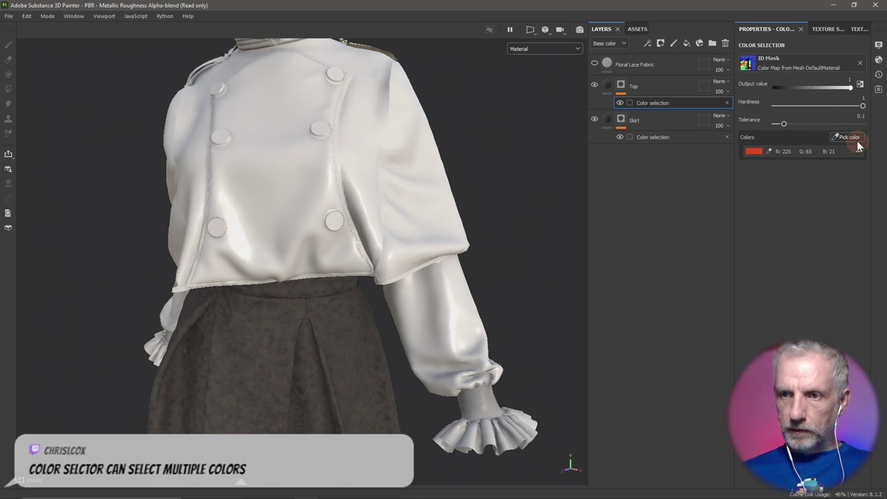
click(848, 137)
click(398, 160)
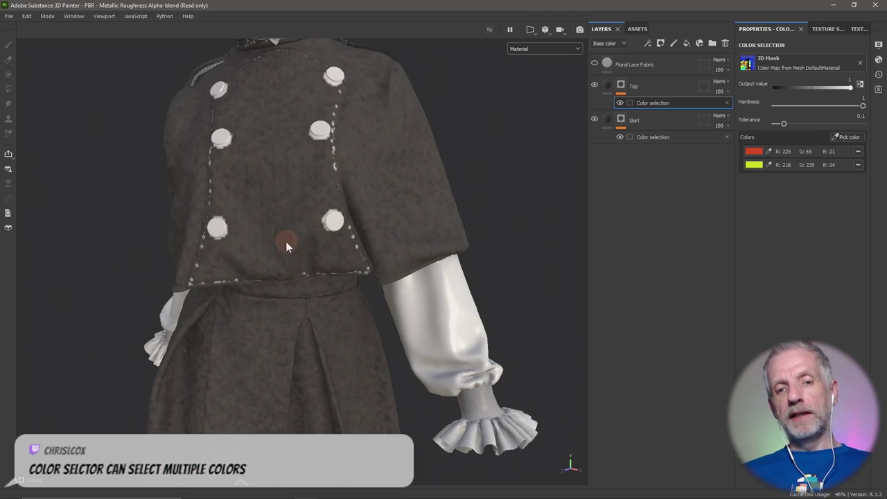
mouse_move(299, 315)
alt+mouse_down()
mouse_move(421, 317)
mouse_move(293, 311)
alt+mouse_up()
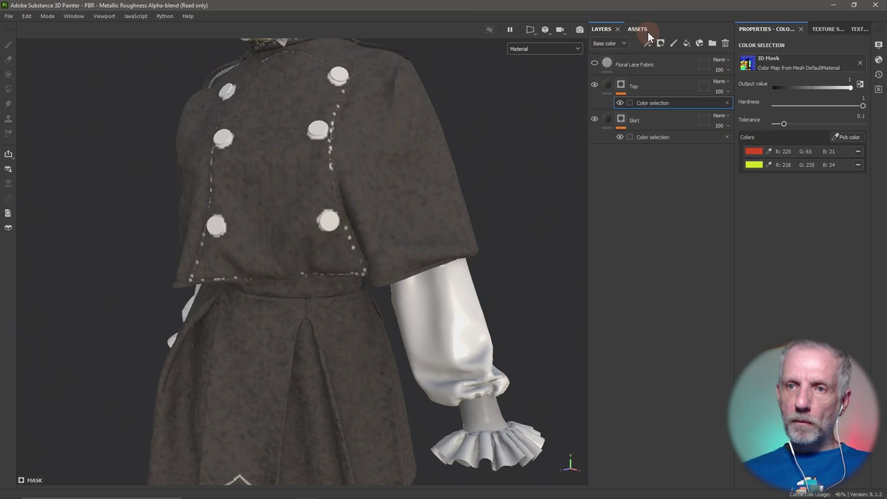
Set the Texture Set Settings size to 2048.
click(820, 29)
click(820, 120)
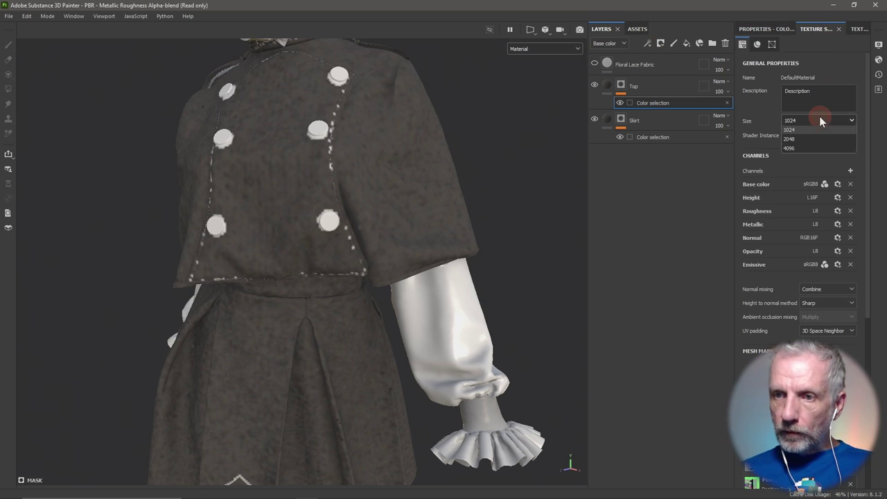
click(808, 168)
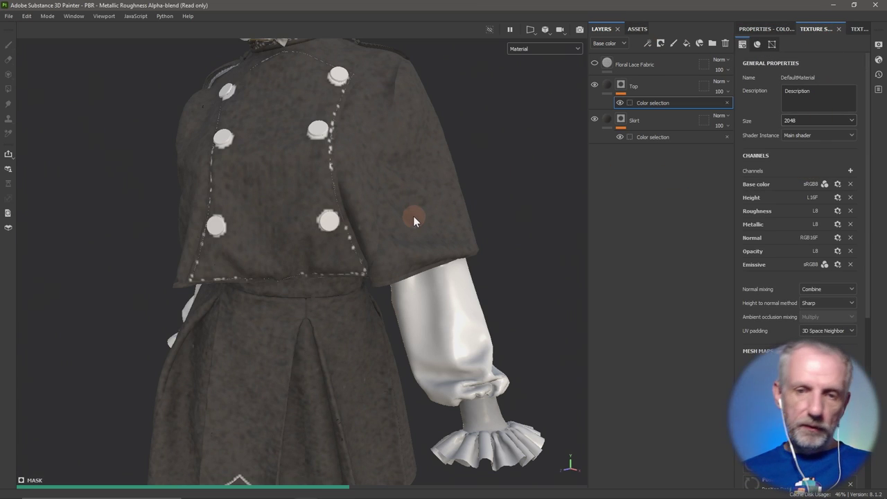
scroll(413, 218, up, 5)
scroll(453, 263, down, 1)
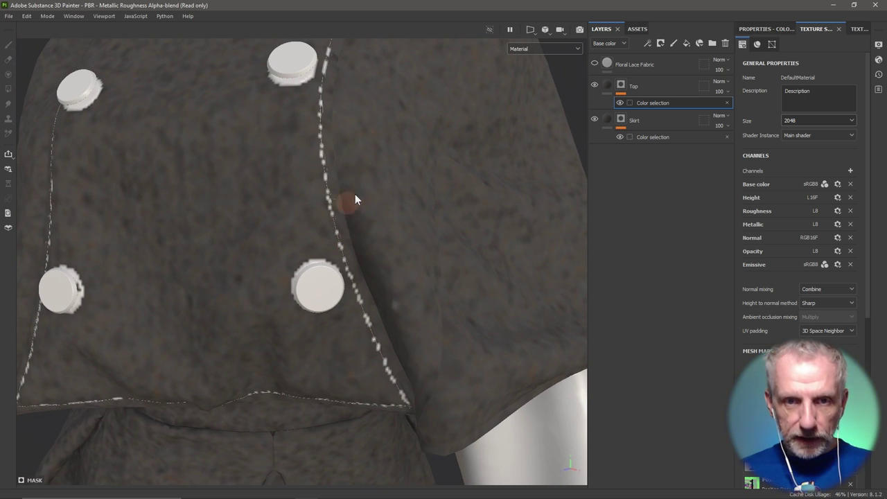
scroll(356, 193, up, 2)
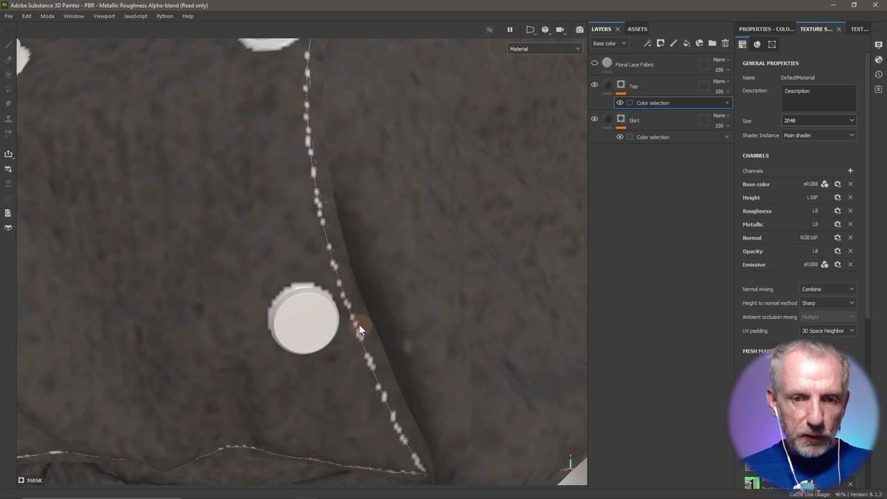
alt+drag(342, 288, 257, 252)
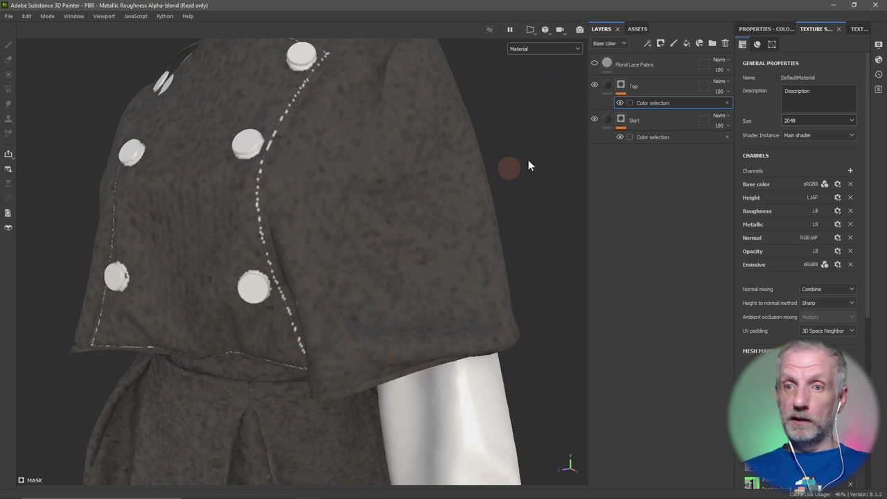
Select the Top layer and view the brush properties, then its Alpha and Stencil settings.
click(669, 93)
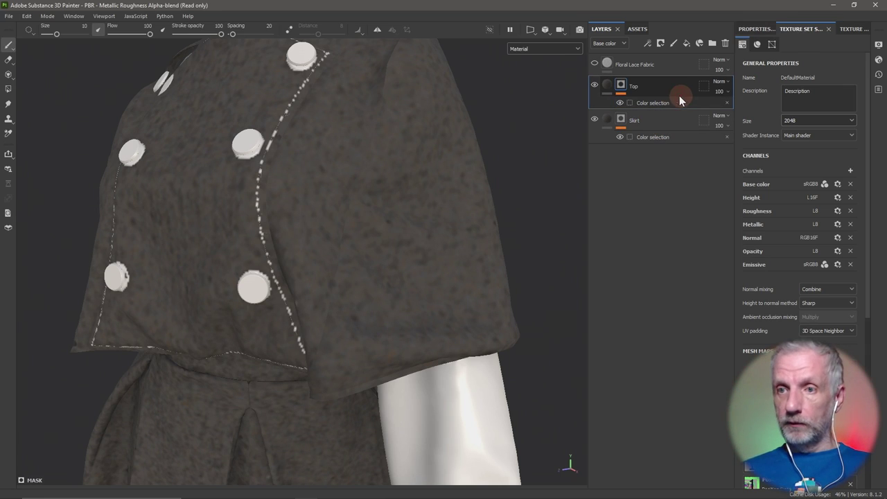
scroll(789, 120, down, 3)
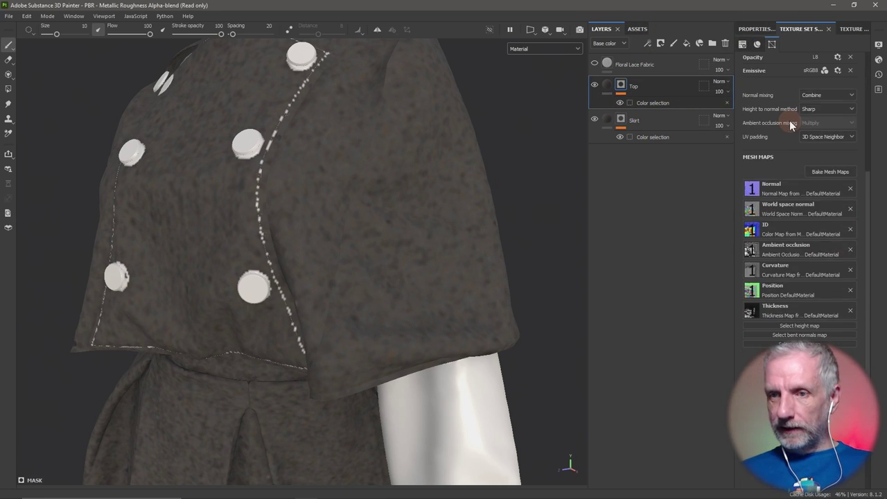
scroll(786, 97, up, 3)
click(754, 28)
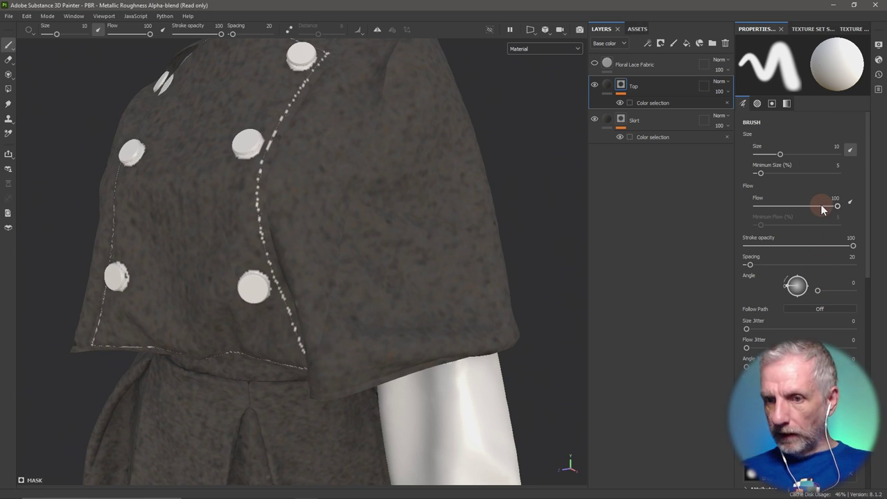
scroll(820, 207, down, 5)
scroll(820, 204, up, 5)
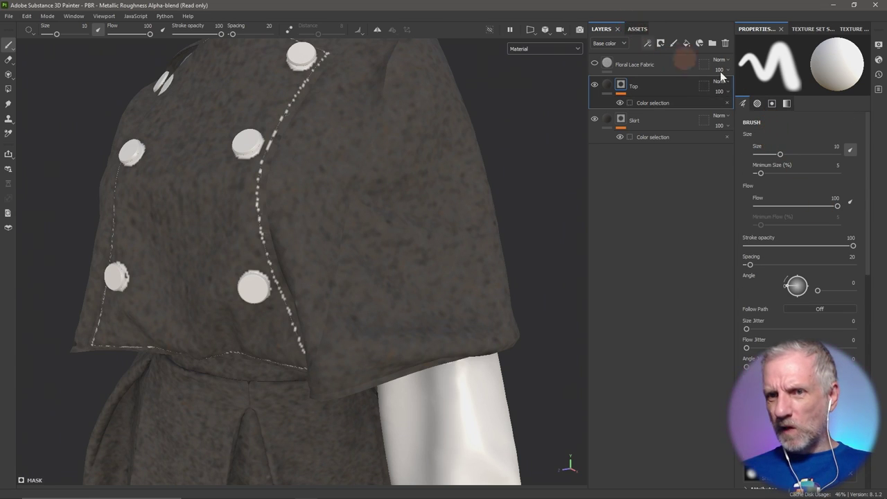
click(758, 103)
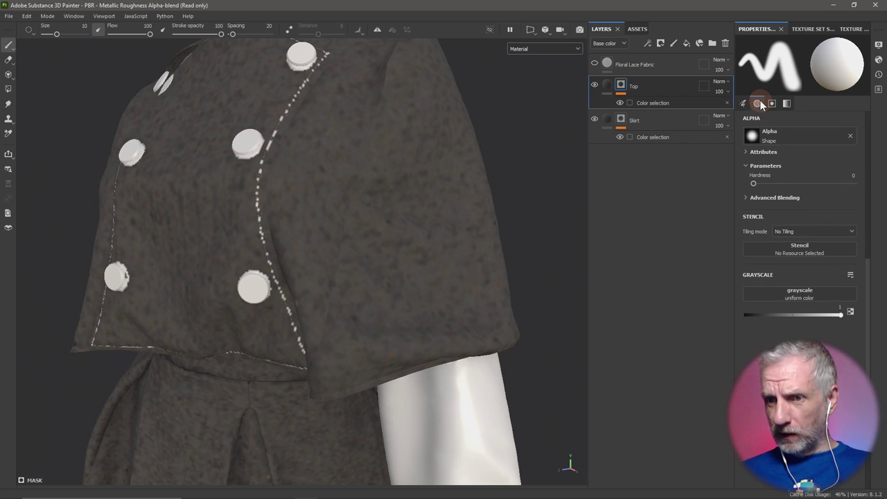
click(772, 104)
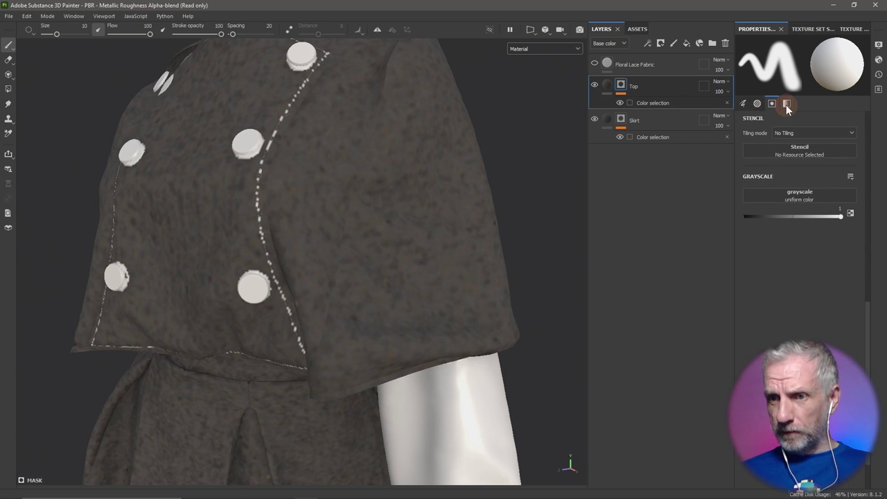
Set the Top fill layer's UV Tiling to 4, then to 5.
click(606, 85)
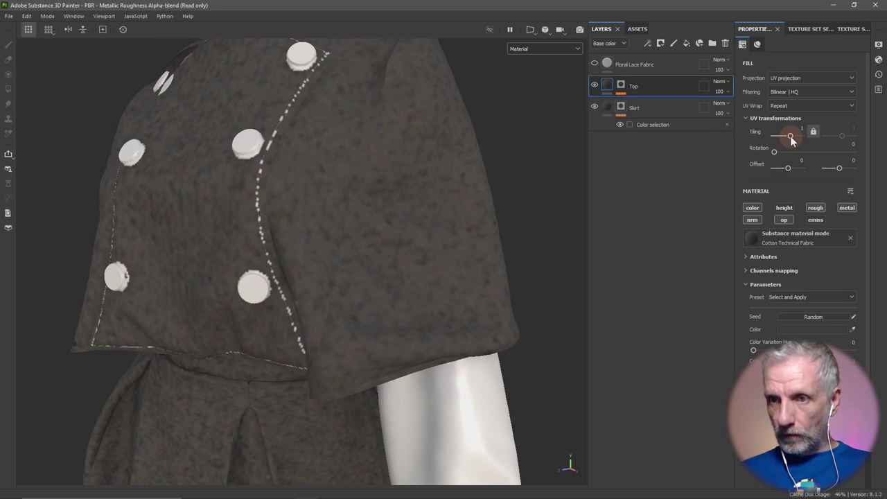
drag(791, 137, 794, 138)
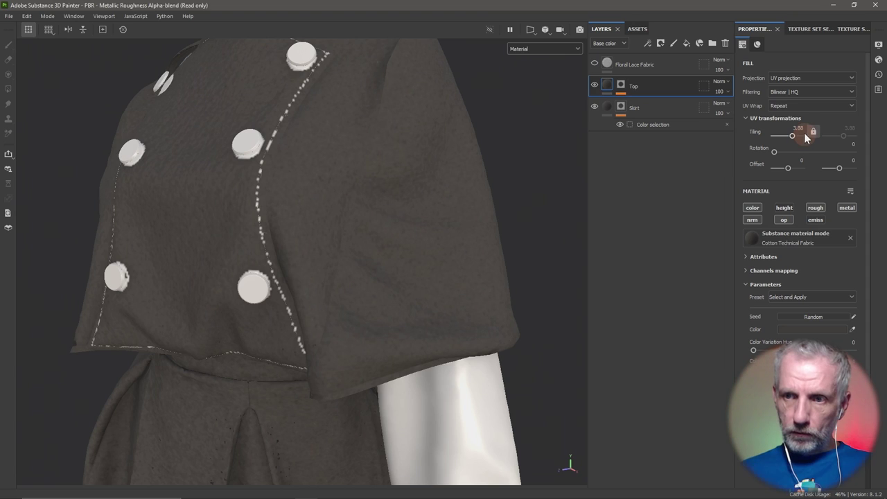
double_click(802, 131)
text(4)
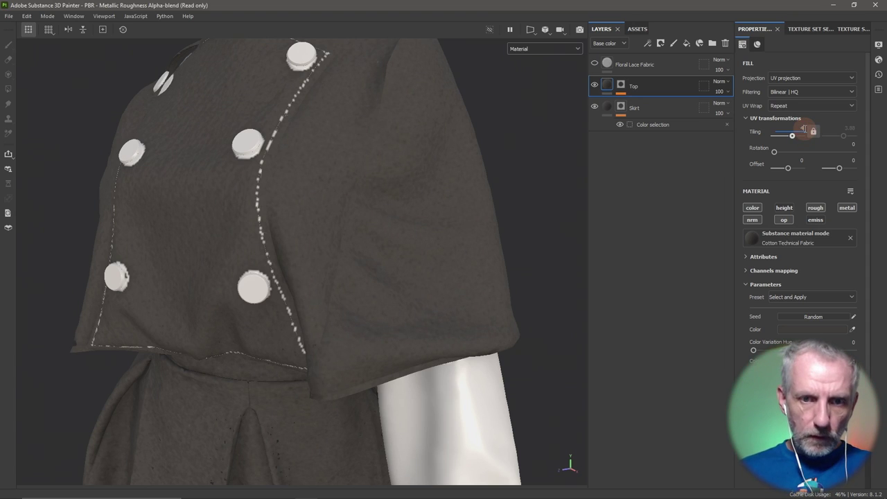
click(470, 196)
right_click(354, 223)
alt+drag(302, 173, 433, 198)
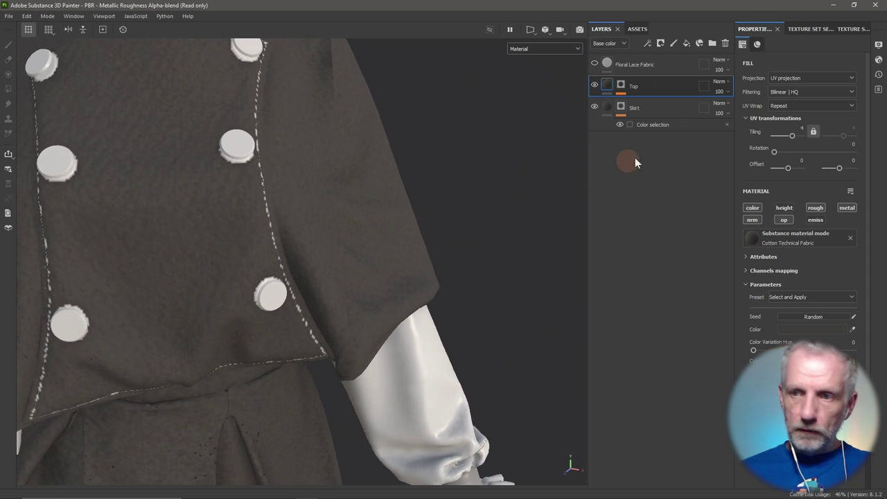
double_click(802, 130)
text(5)
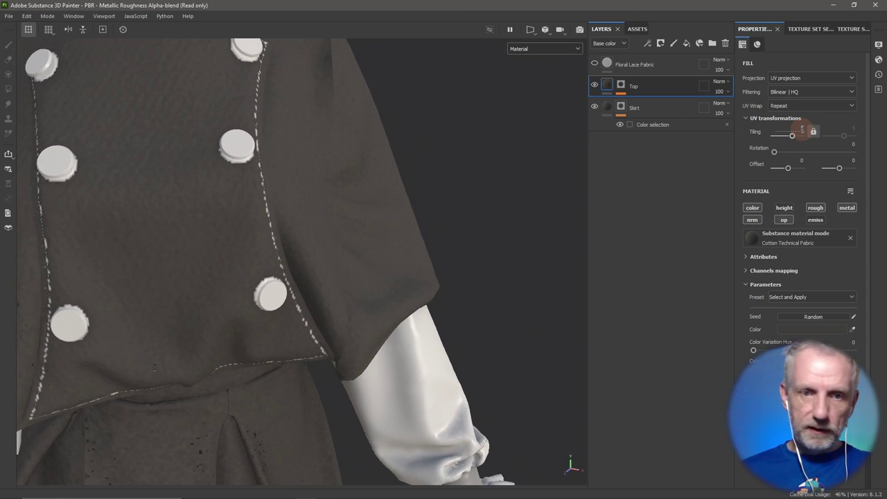
key(Return)
alt+drag(475, 177, 326, 87)
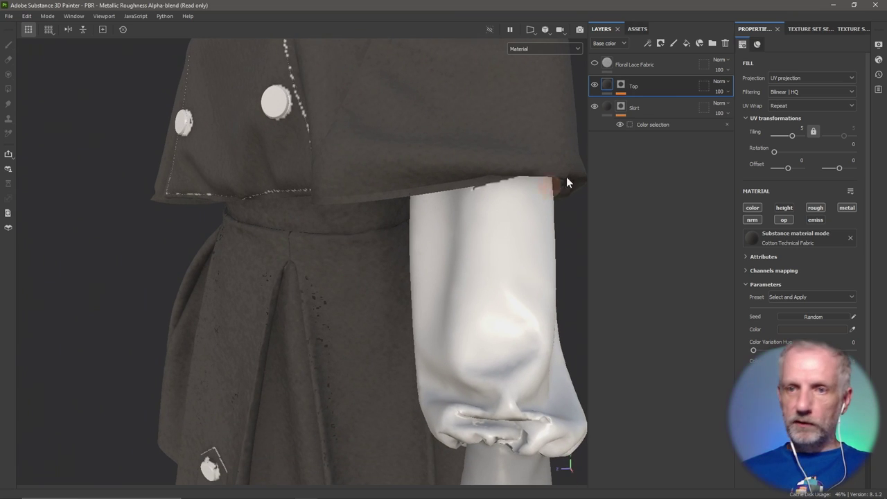
Set the Skirt layer's fabric tiling to 5 as well.
ctrl+click(610, 106)
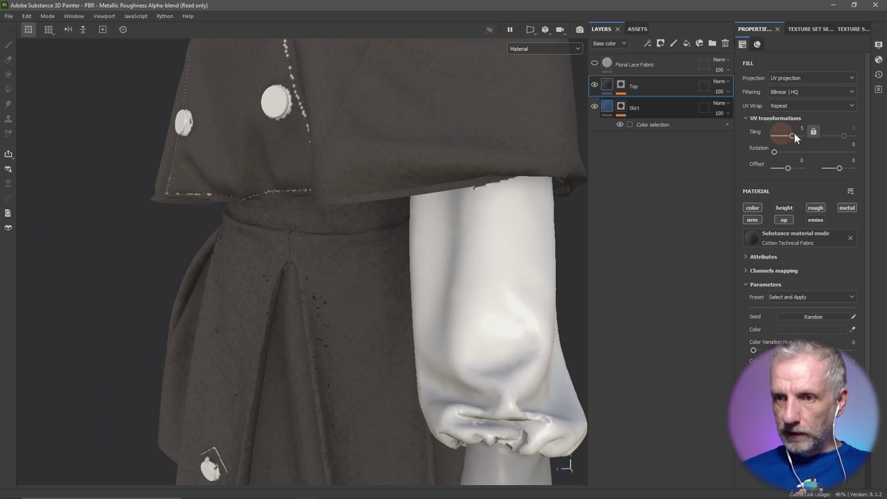
drag(793, 136, 802, 129)
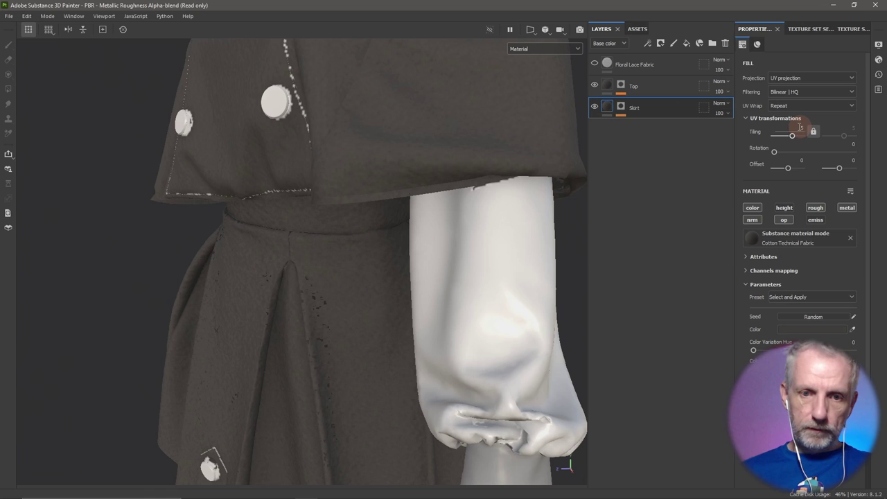
alt+drag(253, 282, 345, 295)
scroll(265, 317, down, 5)
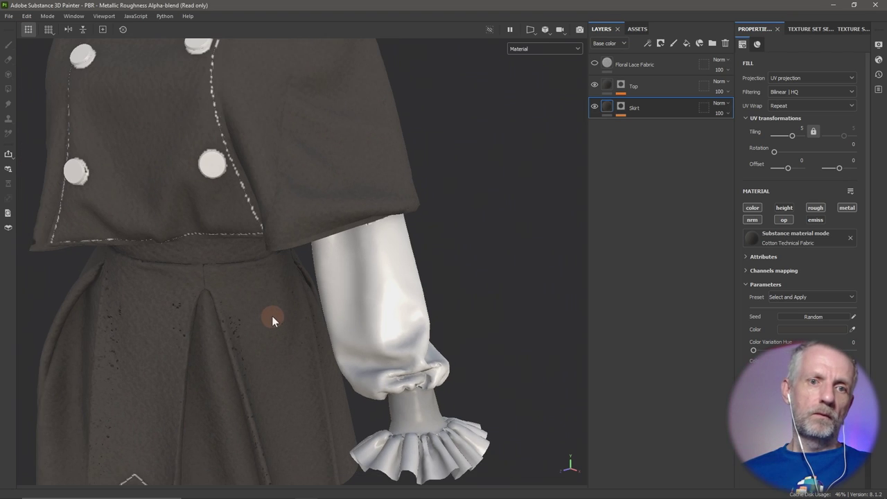
alt+drag(266, 288, 378, 268)
alt+drag(381, 217, 245, 224)
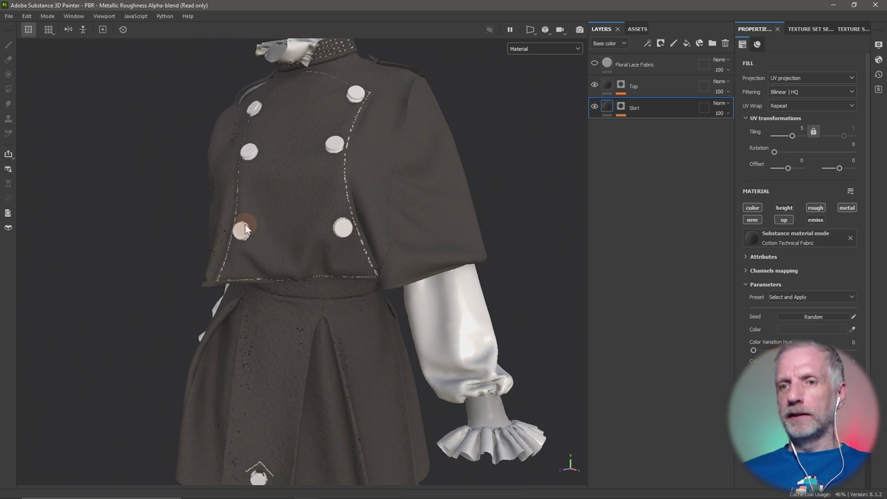
Hide Top and add the coat's yellow ID colour to the Skirt layer's Color selection mask.
click(595, 84)
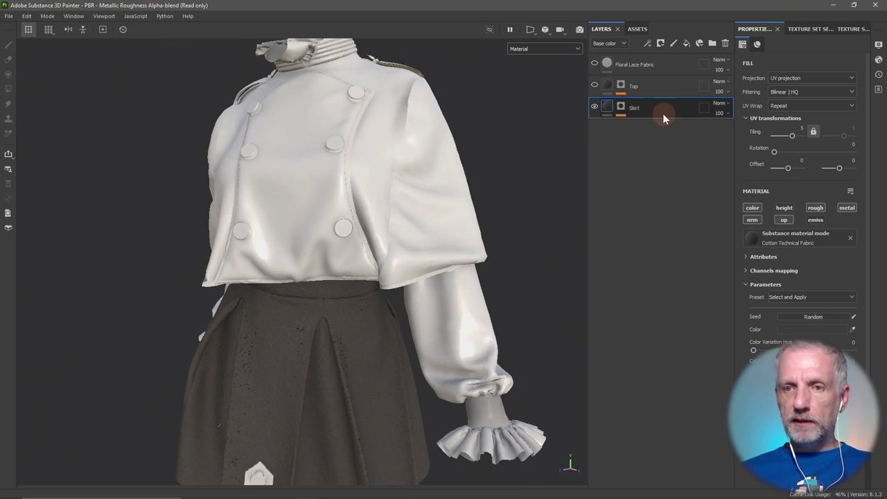
right_click(629, 107)
click(688, 148)
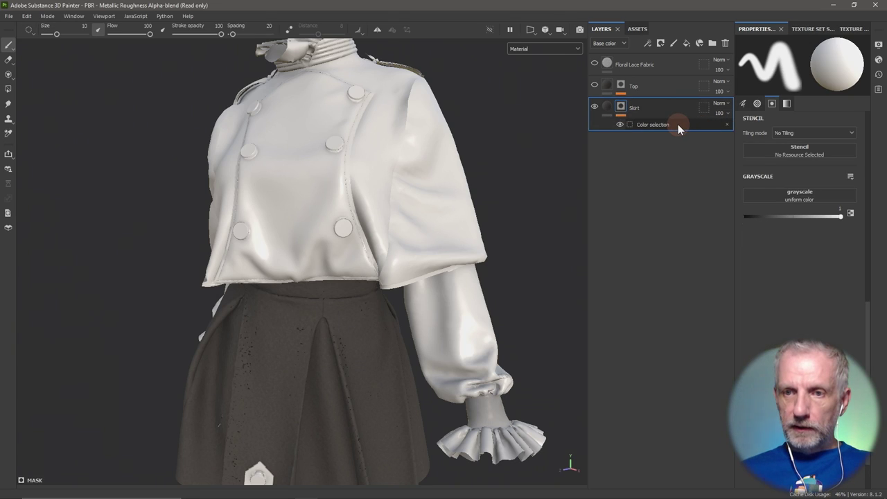
click(678, 124)
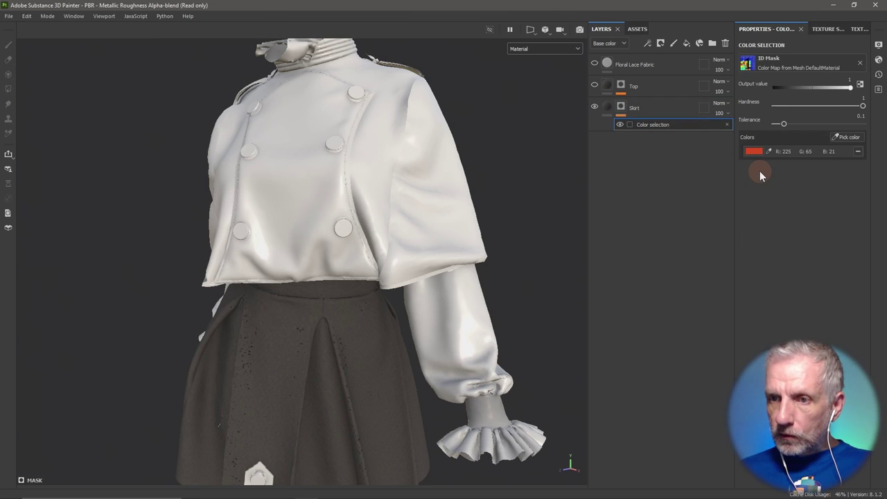
click(847, 136)
click(438, 167)
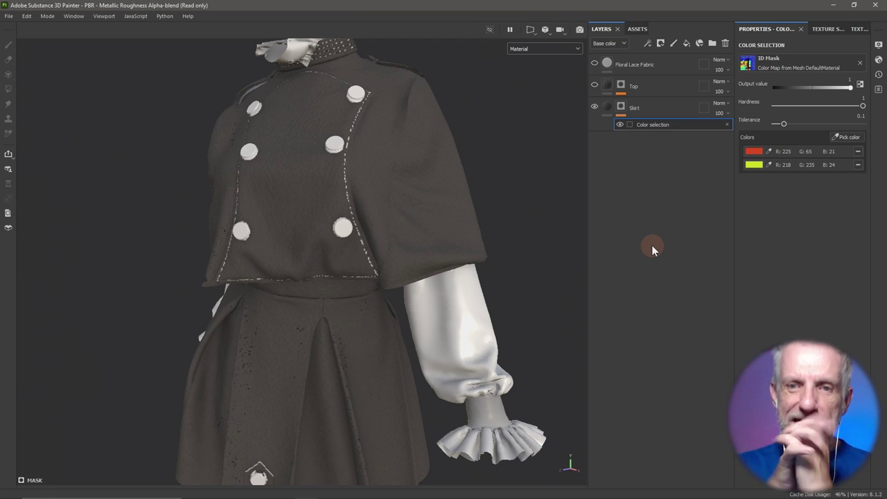
Delete the Top layer and rename Skirt to 'Skirt and Top'.
click(725, 43)
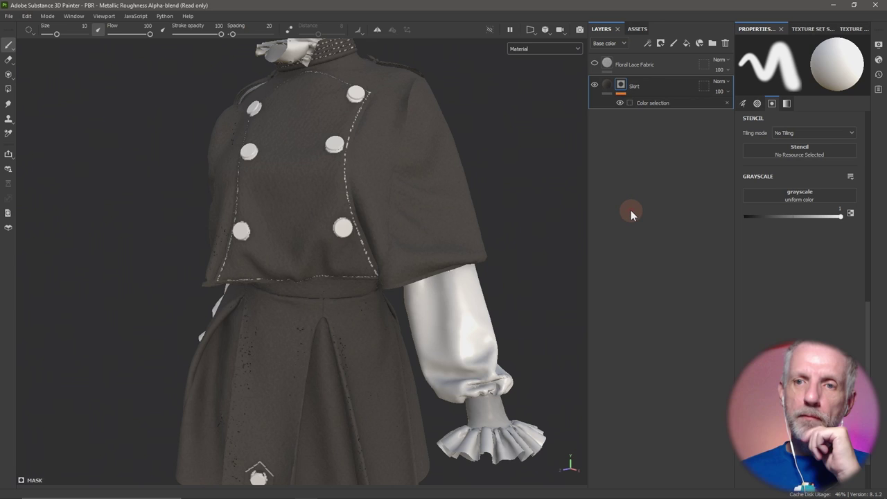
double_click(636, 88)
text(Skirt an)
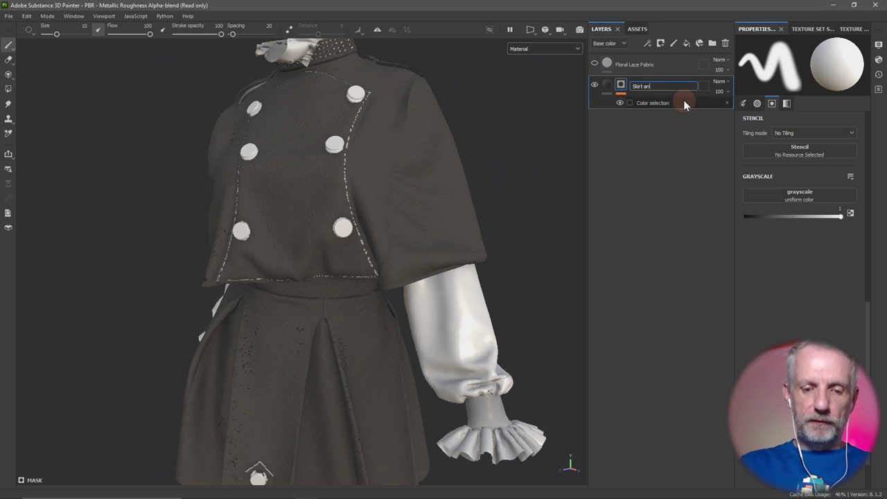
text(d Top)
key(Return)
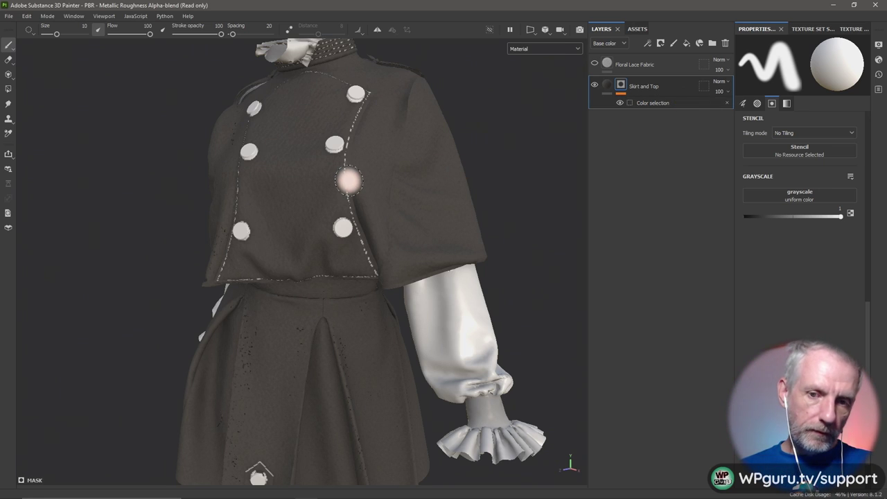
Show Floral Lace Fabric and give it a Color selection mask picking the sleeves' cyan ID colour.
click(595, 64)
click(638, 66)
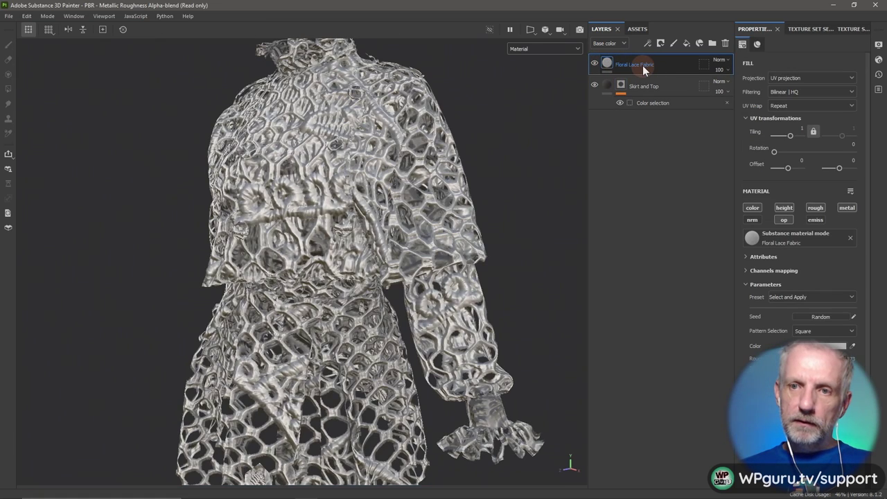
click(649, 44)
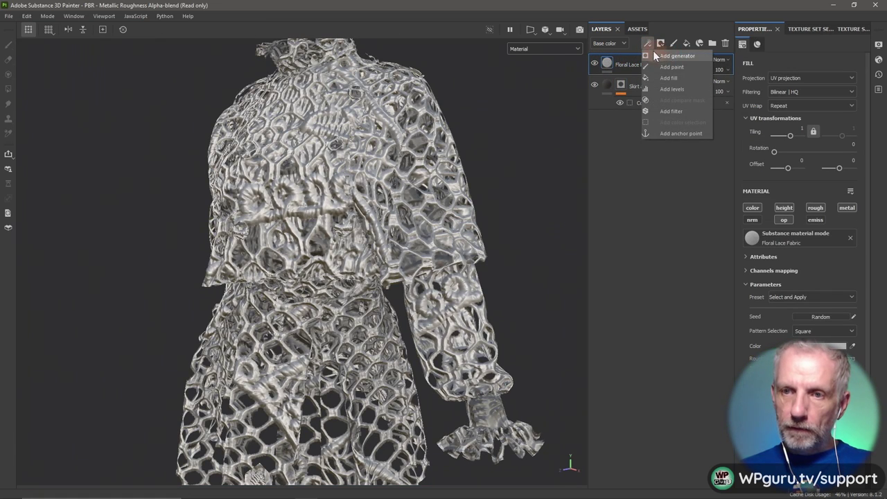
click(662, 42)
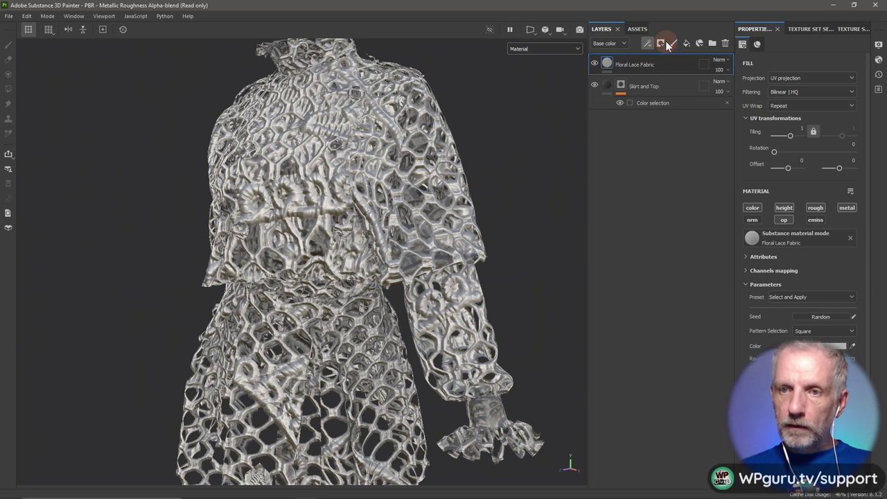
click(701, 89)
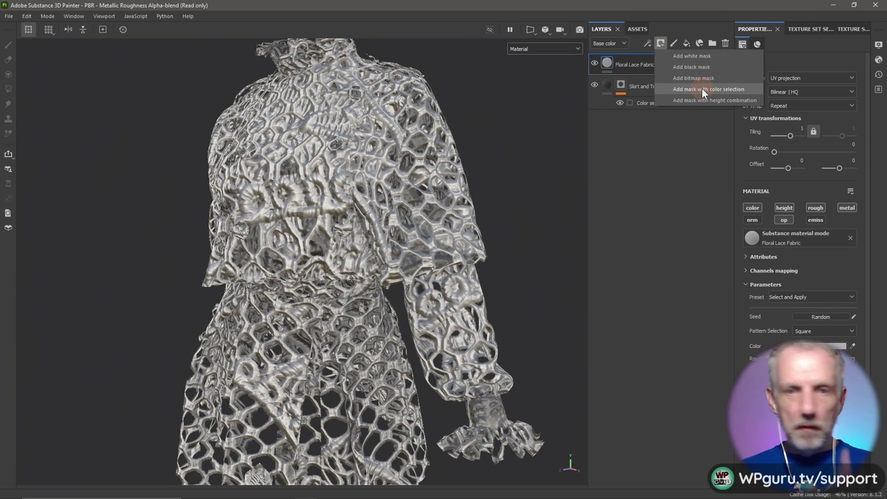
click(645, 165)
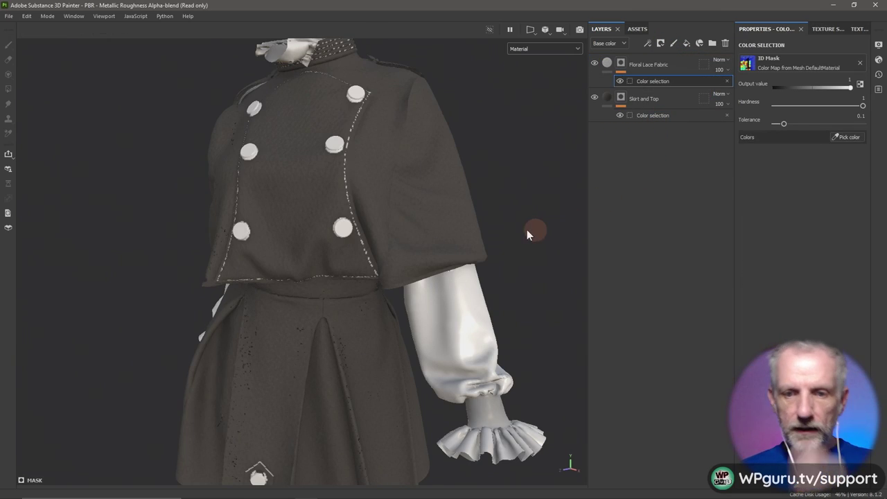
click(838, 136)
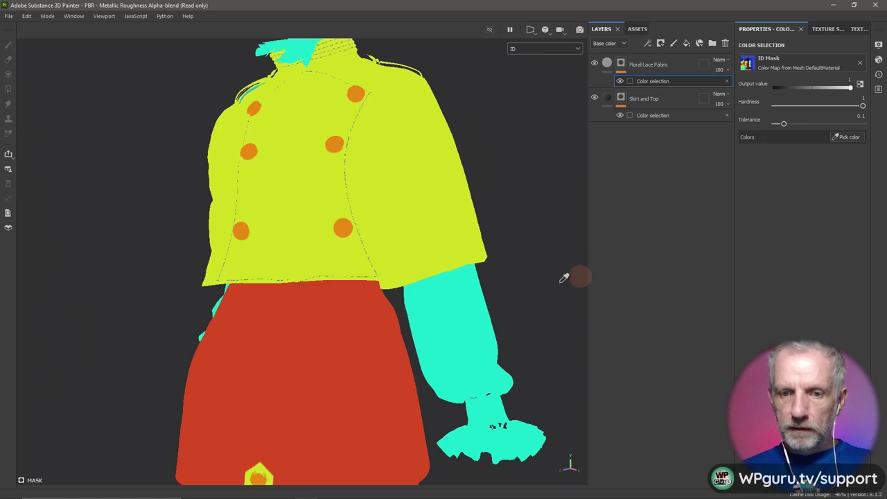
click(463, 328)
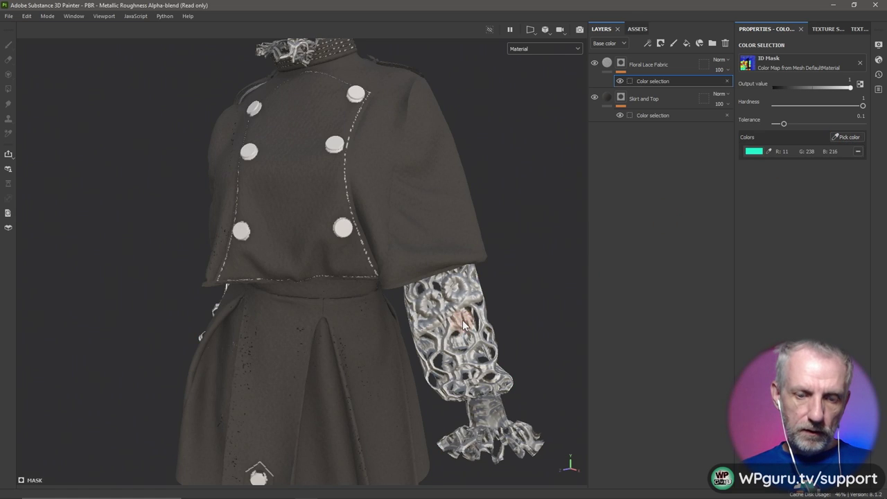
middle_drag(462, 330, 374, 247)
scroll(416, 402, down, 3)
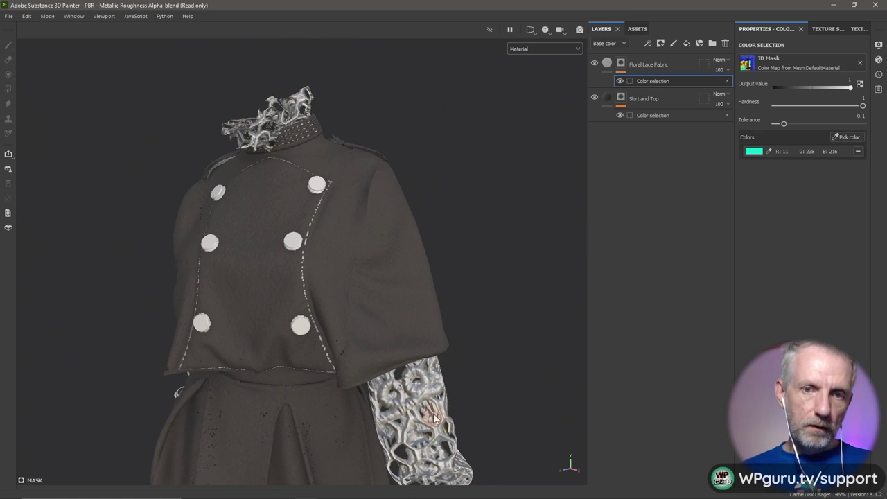
scroll(402, 293, up, 5)
scroll(393, 307, up, 1)
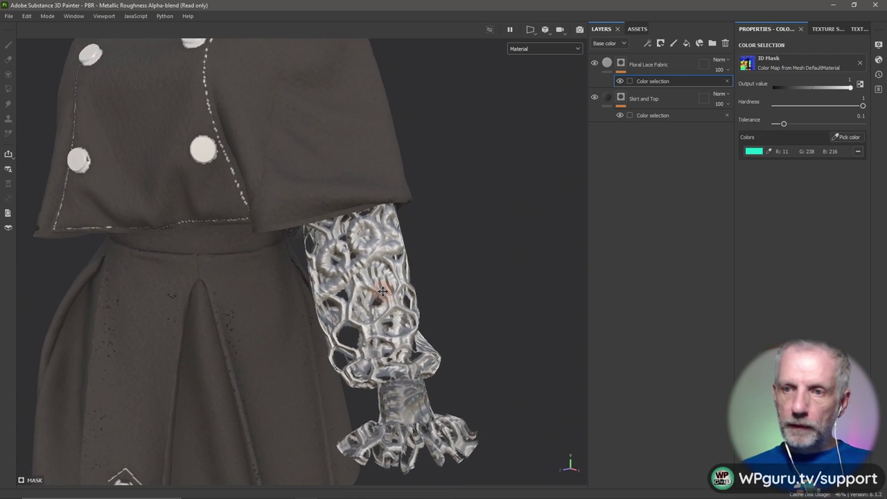
Try Floral Lace Fabric UV tiling values 10 and 30, settling on 20.
click(610, 61)
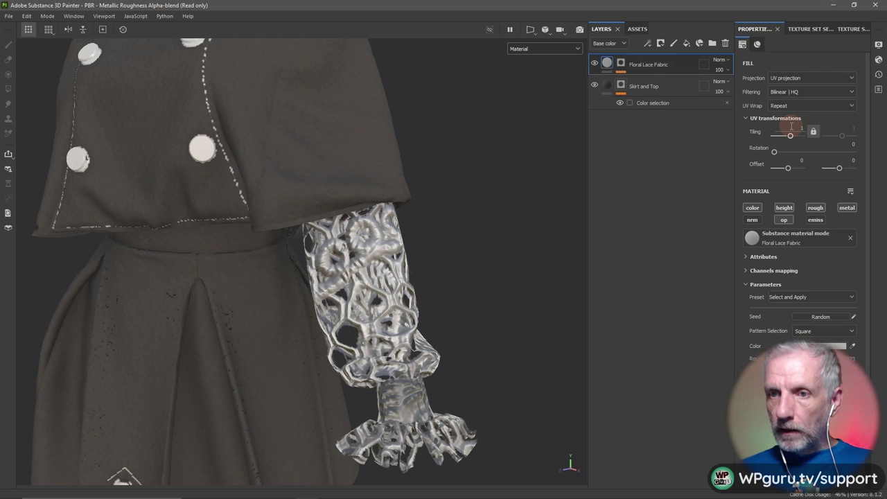
drag(790, 136, 794, 135)
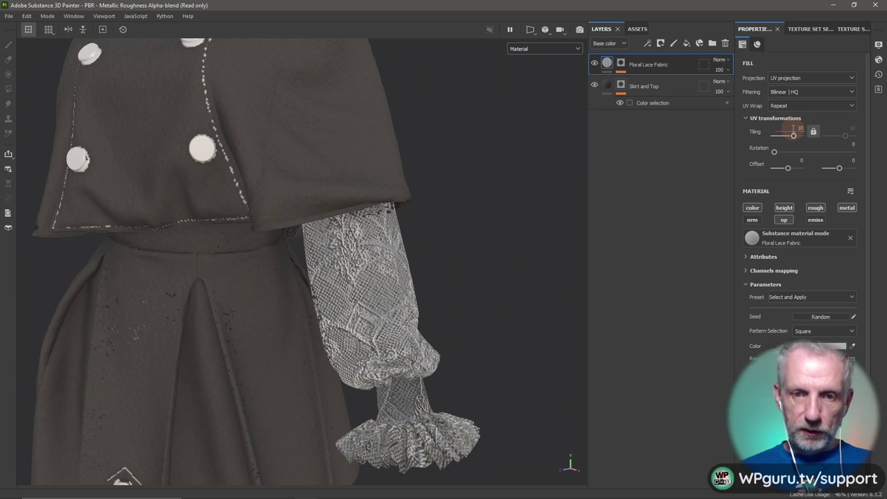
mouse_move(446, 254)
alt+mouse_down()
mouse_move(586, 249)
mouse_move(447, 269)
mouse_move(416, 258)
mouse_move(447, 258)
alt+mouse_up()
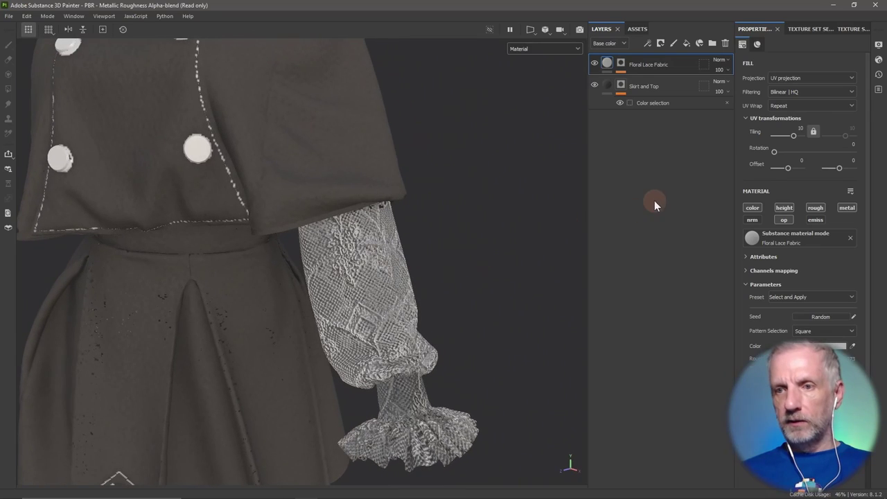
text(20)
key(Return)
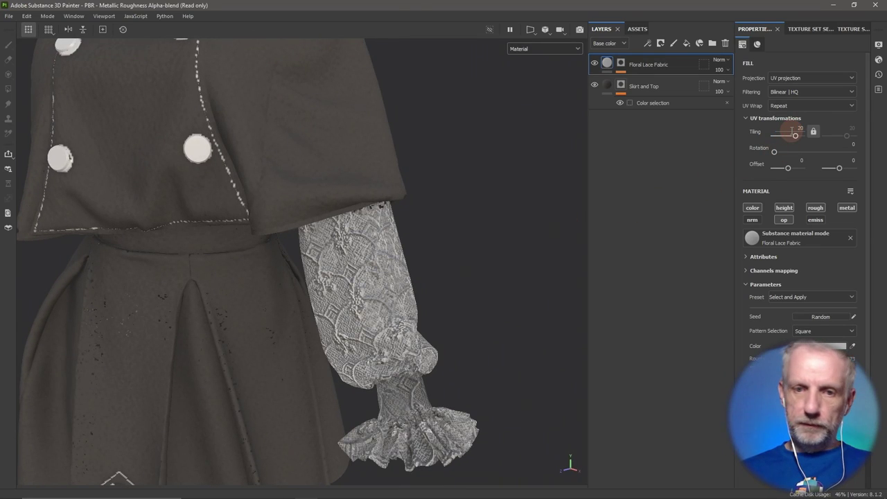
click(799, 129)
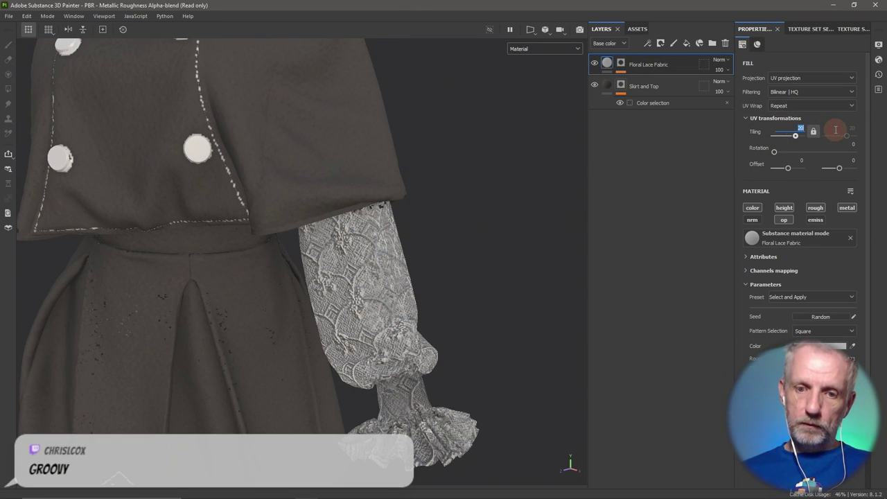
text(30)
key(Return)
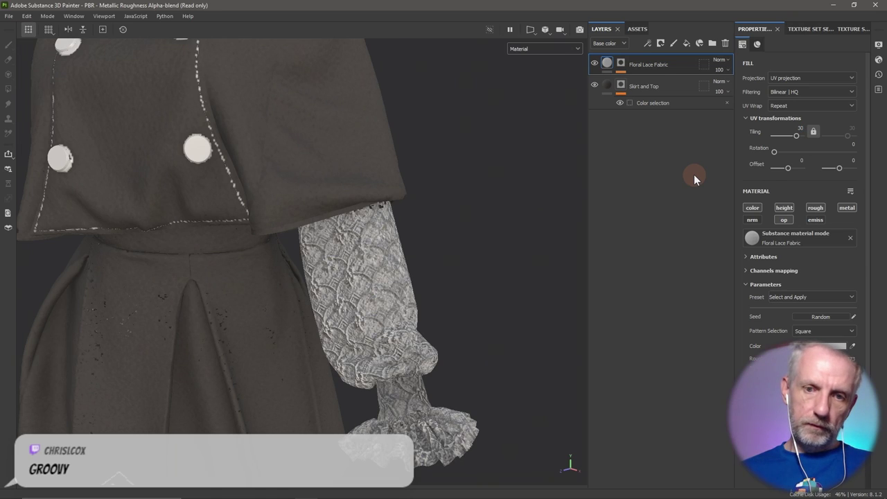
click(797, 129)
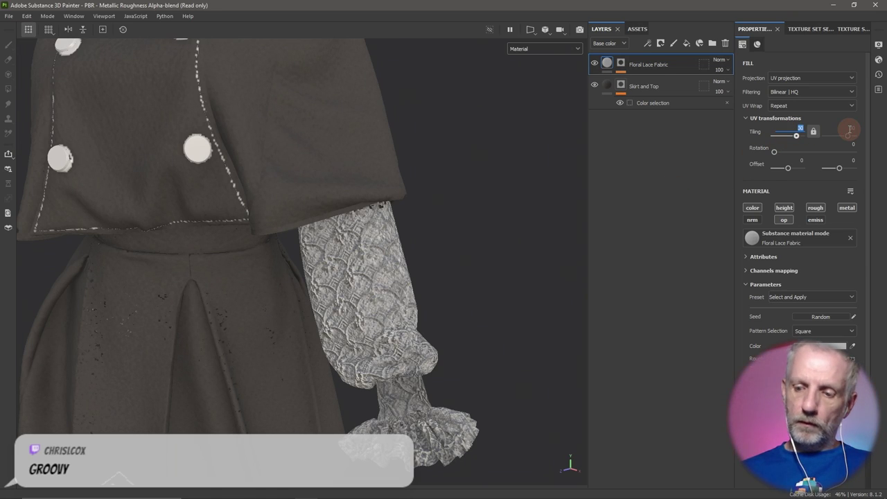
text(20)
key(Return)
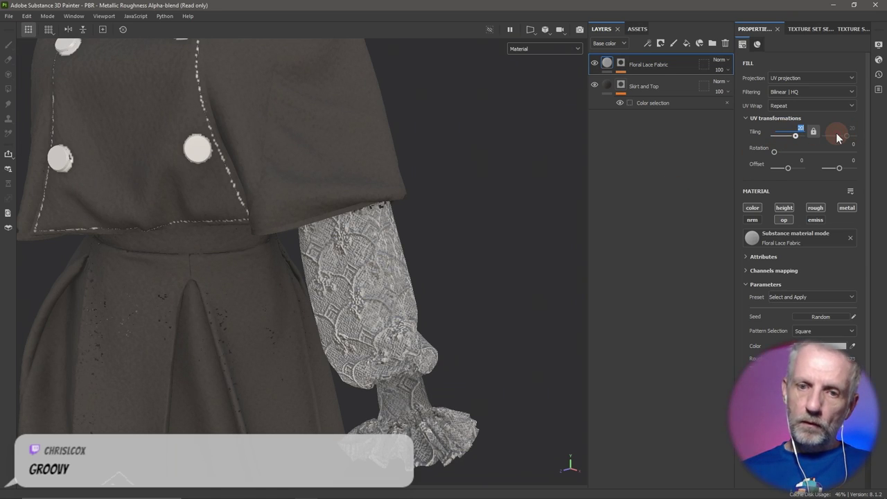
alt+drag(415, 260, 327, 292)
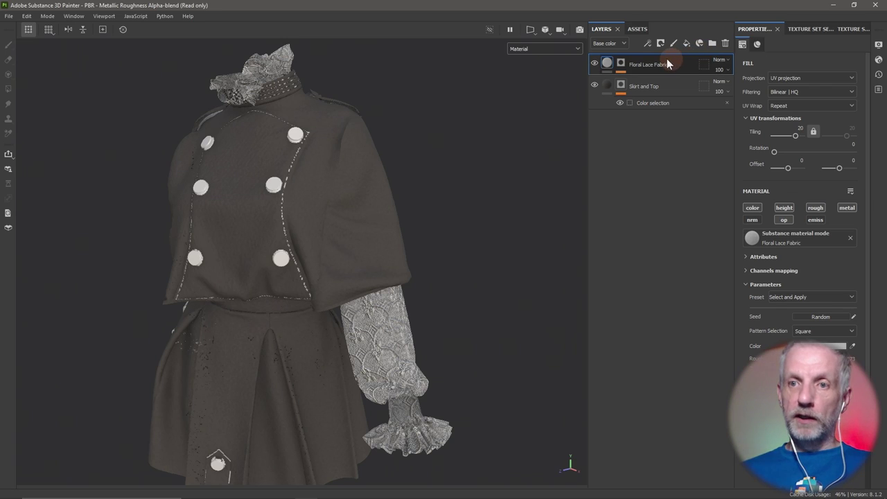
Search the assets for 'gold' and apply Gold Pure to the model as a new layer.
click(638, 29)
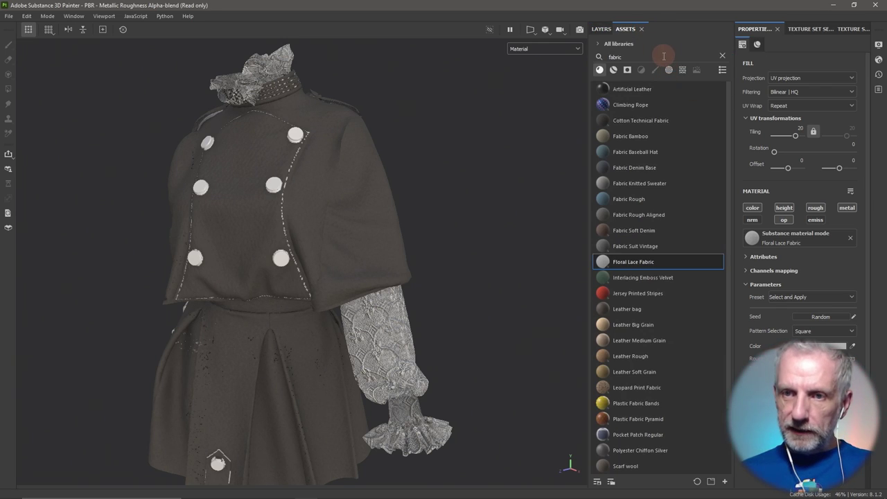
click(664, 57)
text(gold)
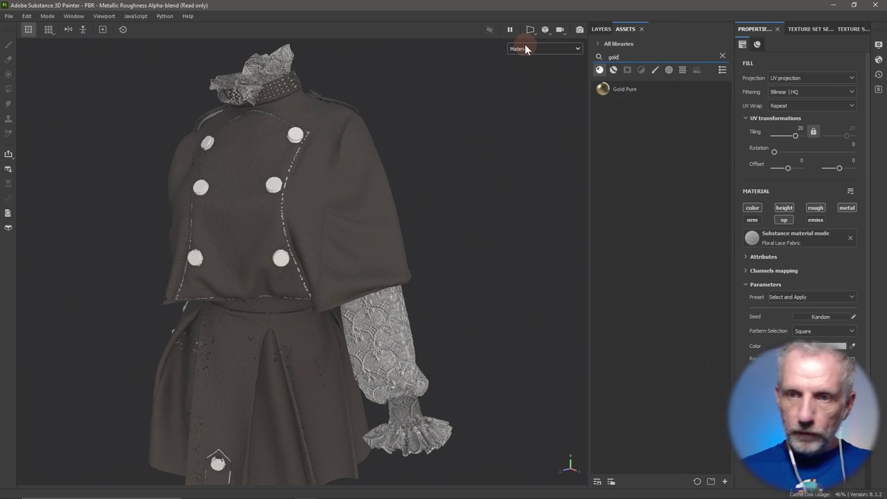
drag(603, 90, 274, 188)
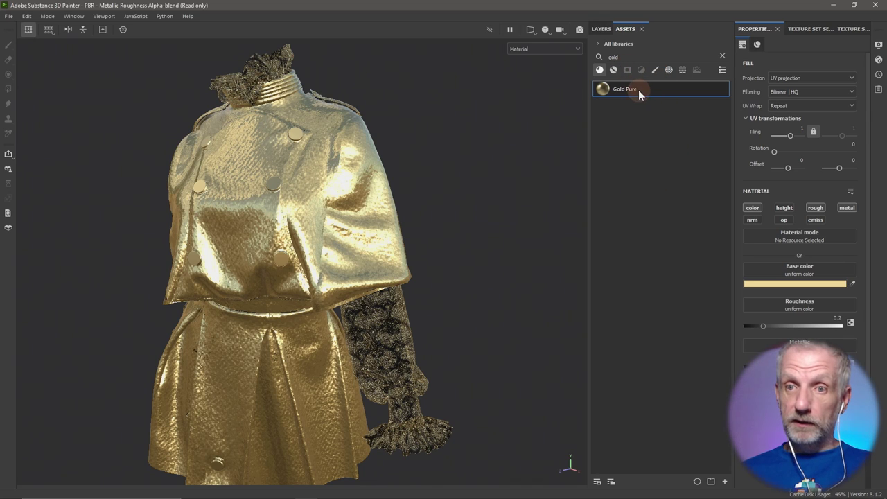
click(600, 29)
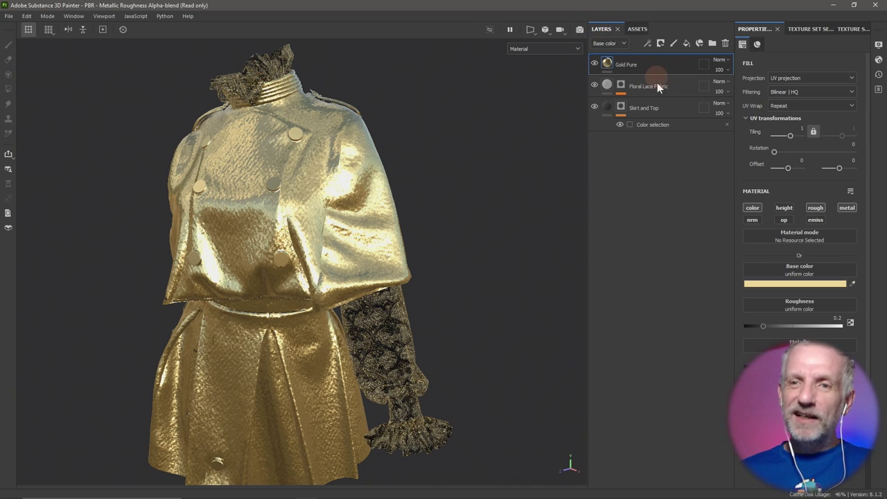
Mask the Gold Pure layer to the buttons' orange ID colour and inspect the buttons.
click(666, 44)
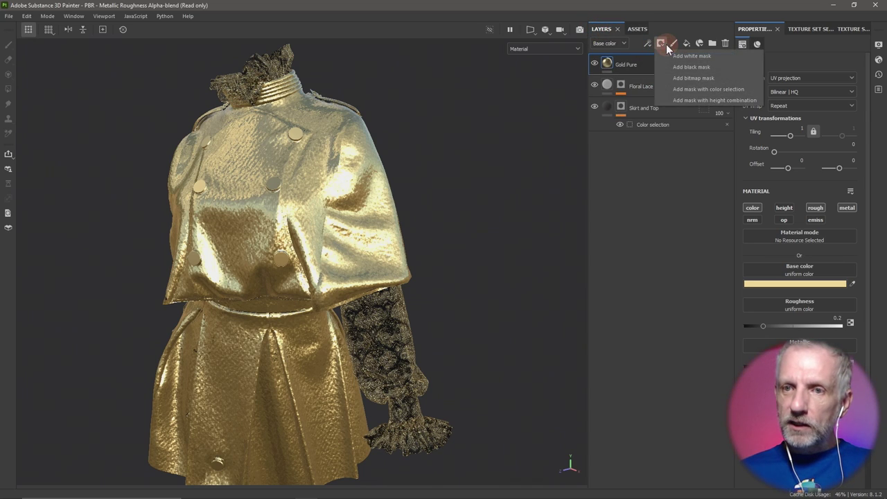
click(705, 88)
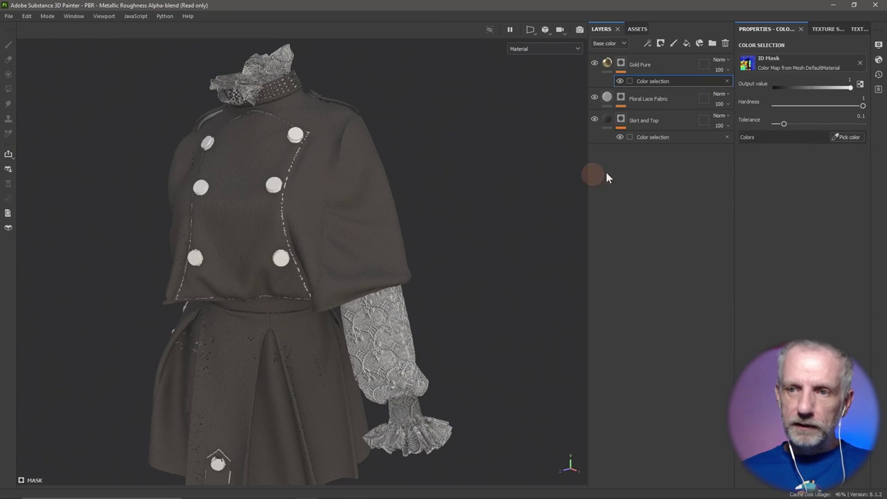
click(849, 137)
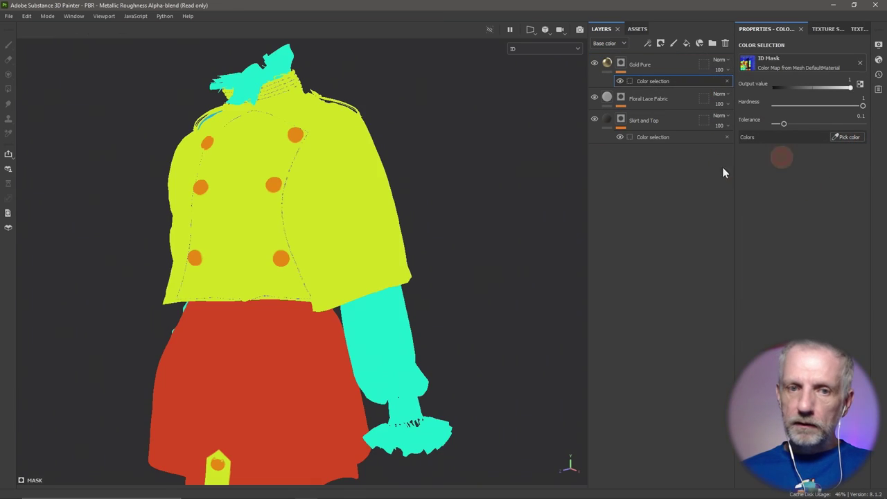
click(275, 185)
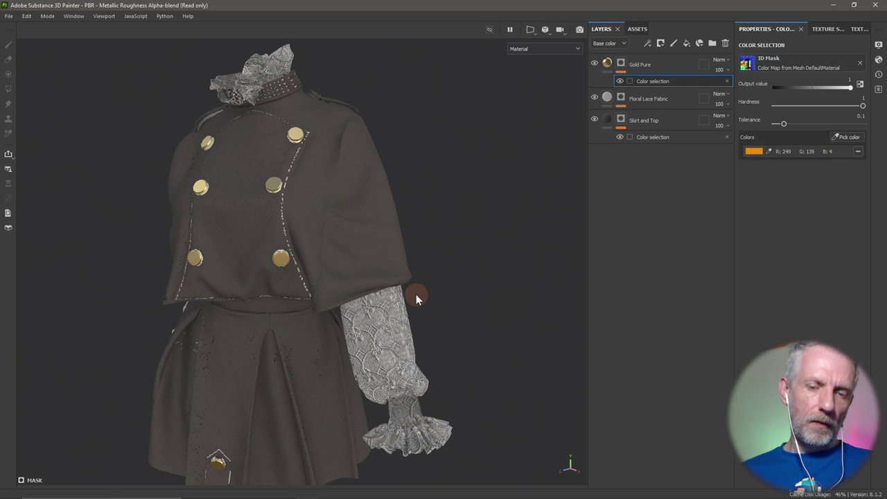
scroll(412, 291, up, 3)
alt+drag(401, 294, 452, 346)
scroll(473, 347, up, 2)
scroll(465, 385, down, 5)
scroll(425, 386, up, 2)
alt+drag(425, 386, 427, 313)
scroll(436, 305, up, 2)
alt+middle_drag(428, 313, 404, 217)
Raise the texture set size from 2048 to 4096 and zoom in on the coat's seam stitching.
click(834, 30)
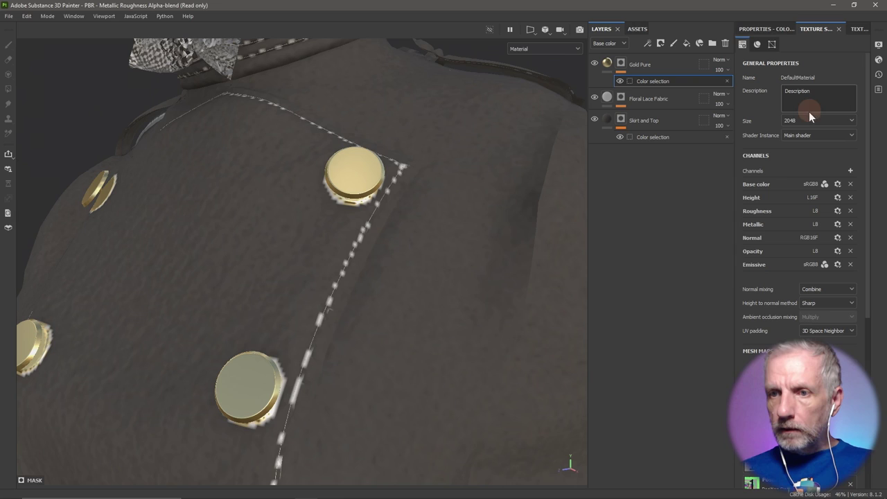
click(815, 121)
click(810, 179)
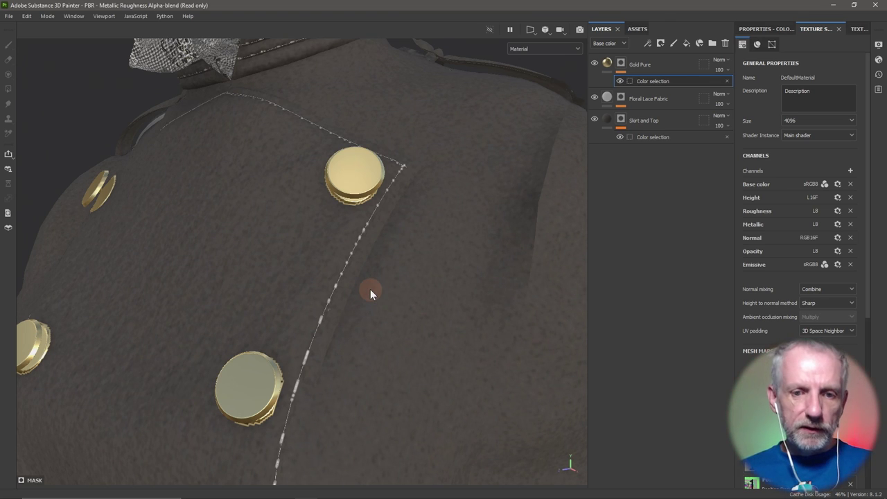
scroll(370, 289, up, 5)
scroll(370, 289, up, 4)
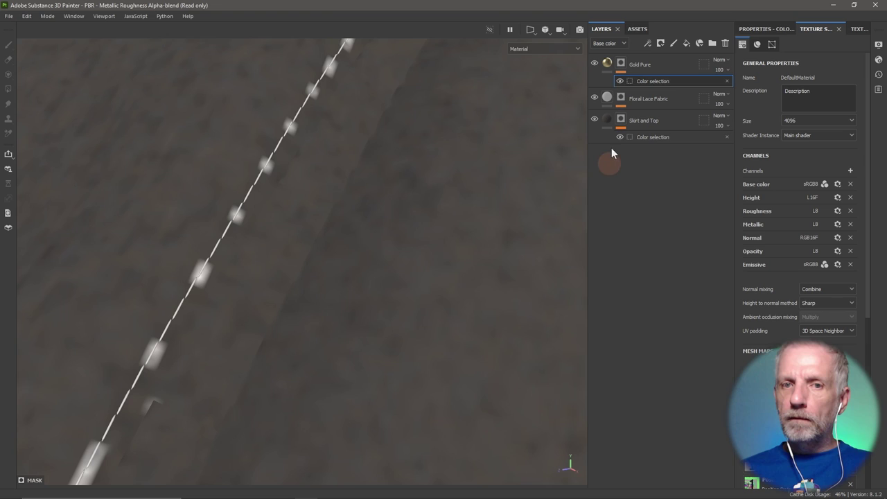
scroll(248, 235, up, 5)
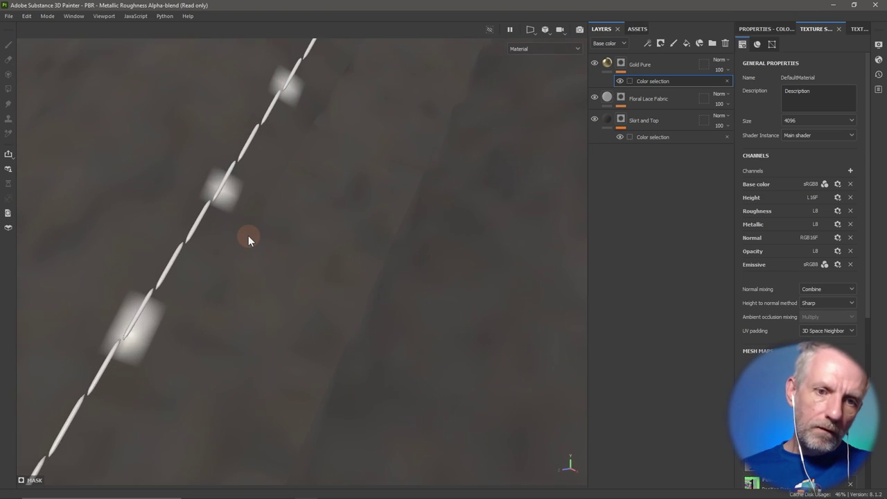
scroll(211, 219, down, 1)
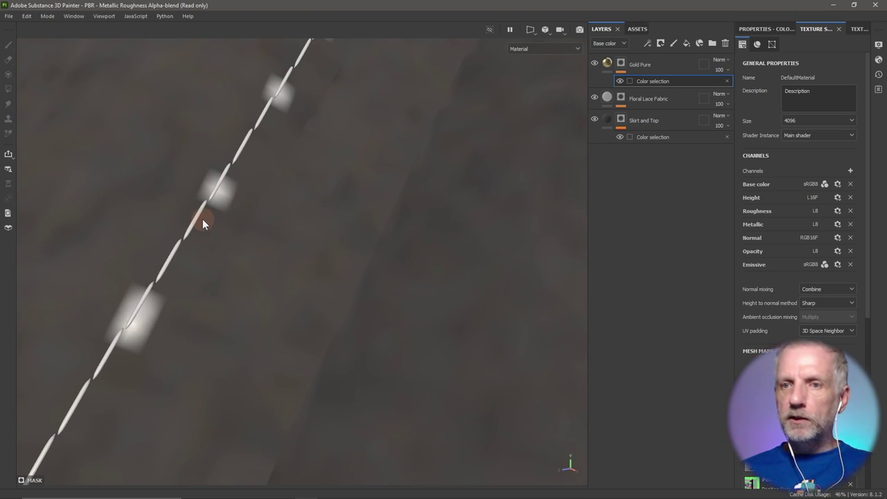
Show the baked ID map on the model in the viewport.
click(548, 50)
scroll(546, 125, down, 5)
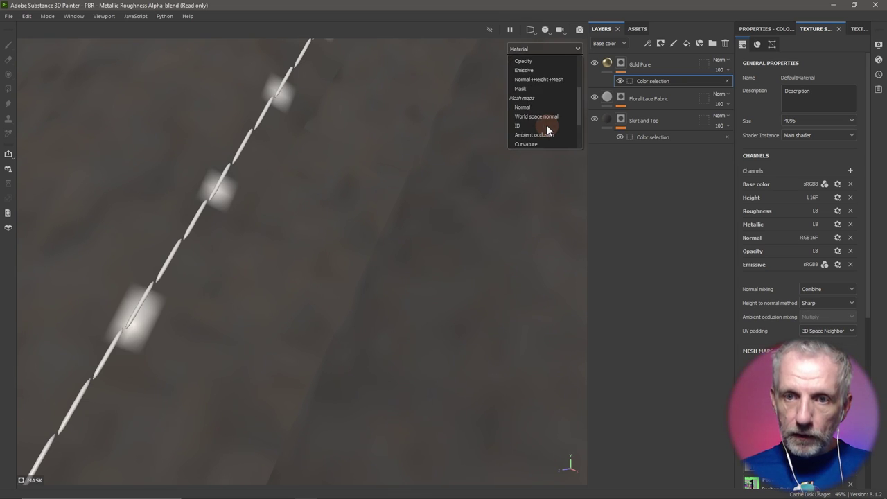
click(534, 126)
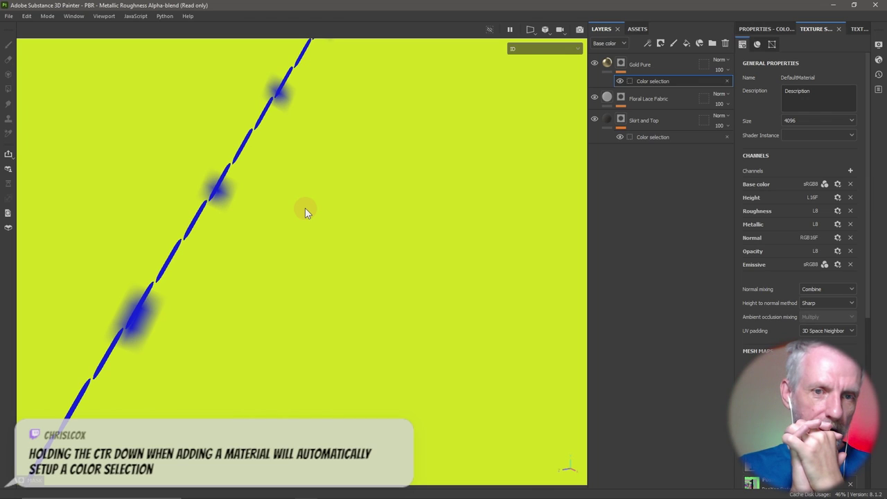
scroll(305, 207, down, 5)
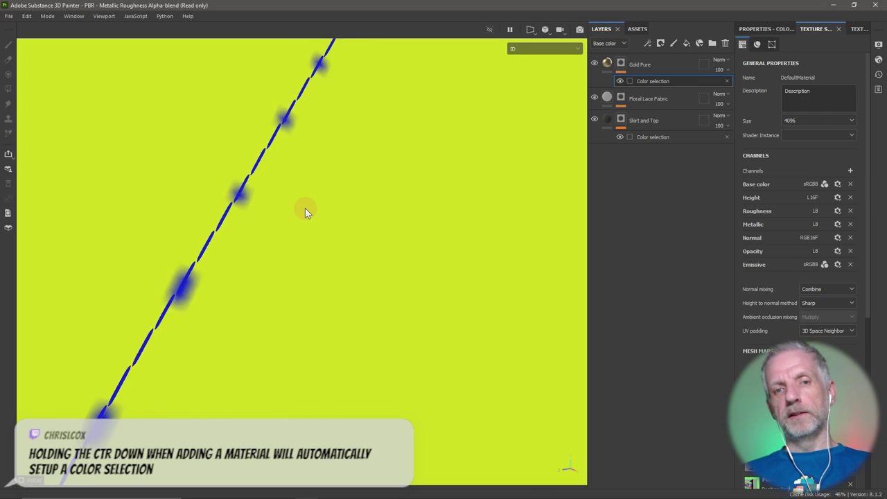
scroll(305, 212, down, 5)
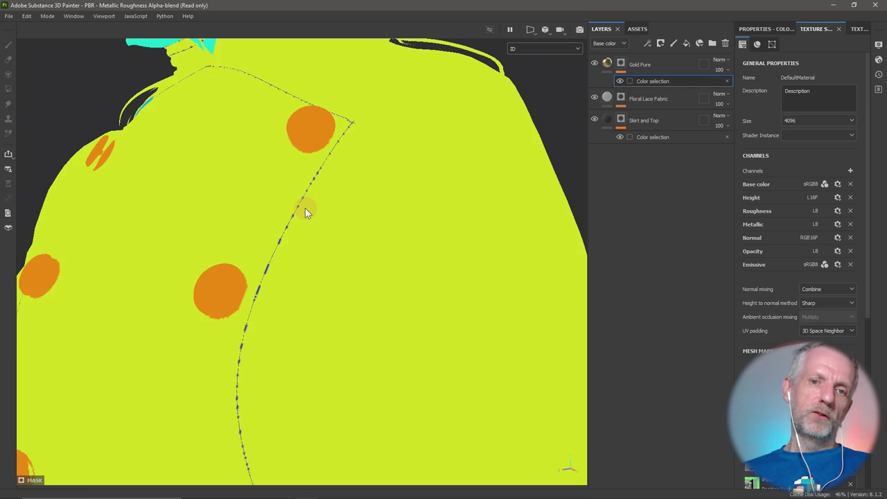
scroll(306, 210, down, 2)
scroll(306, 210, up, 8)
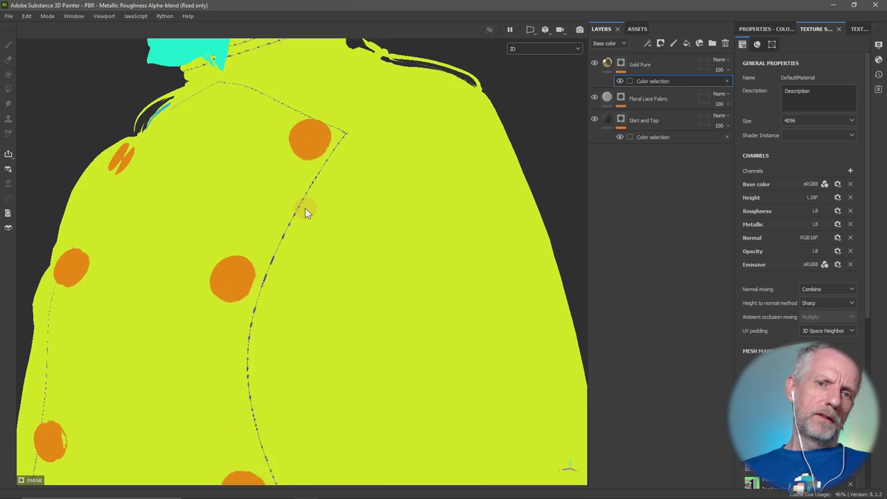
scroll(305, 208, up, 2)
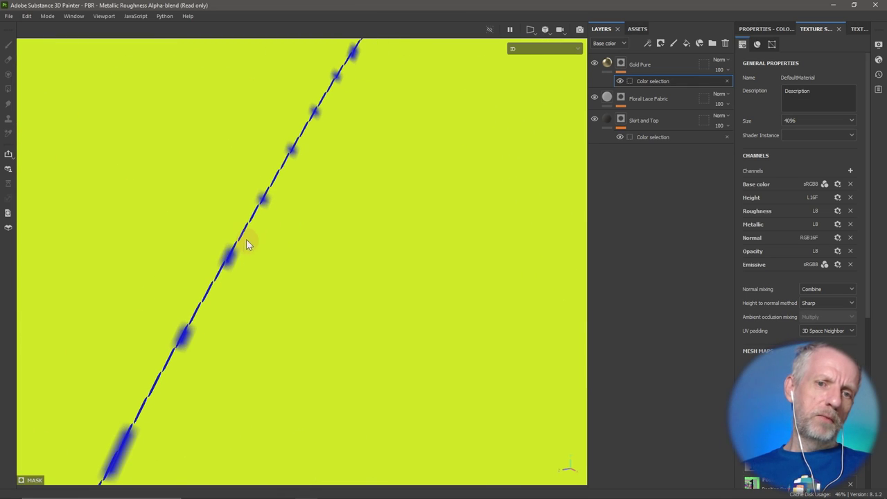
scroll(221, 263, up, 2)
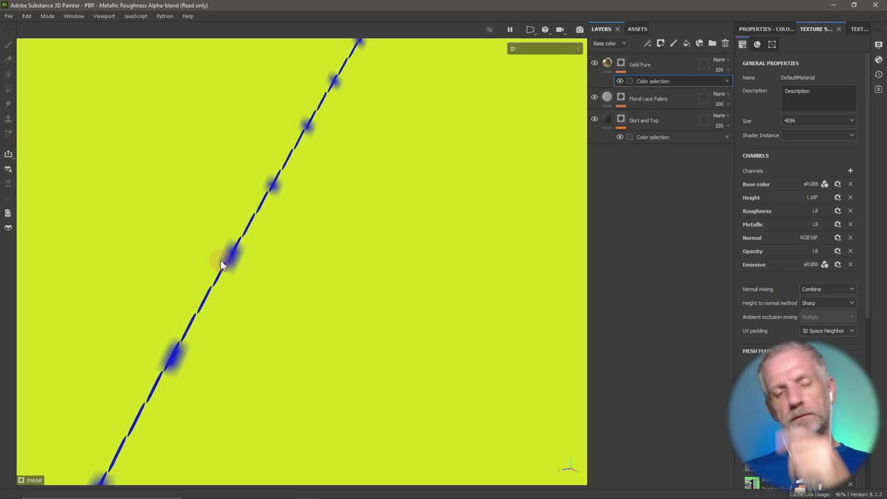
Compare the Ambient occlusion and Thickness maps on the garment.
click(547, 49)
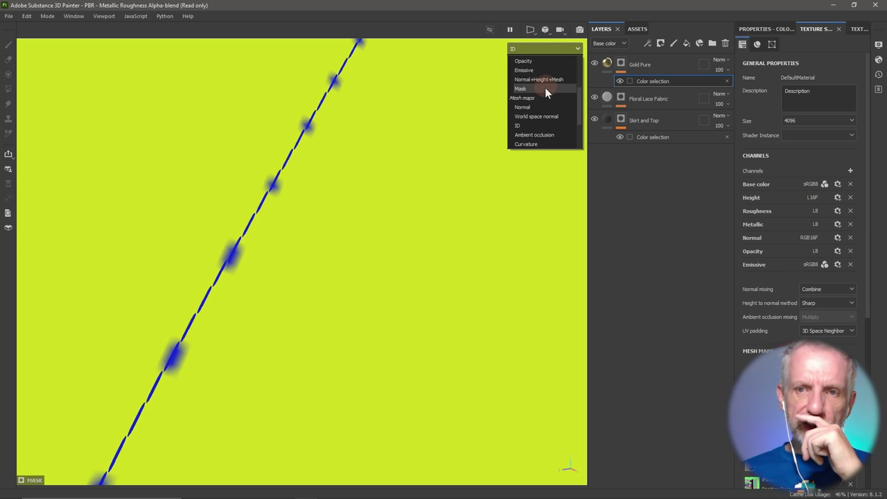
scroll(552, 95, down, 1)
click(550, 105)
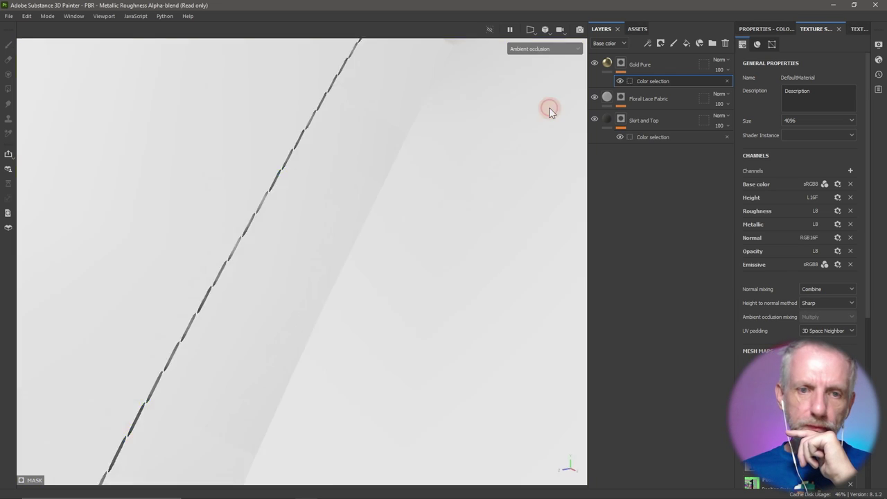
click(547, 48)
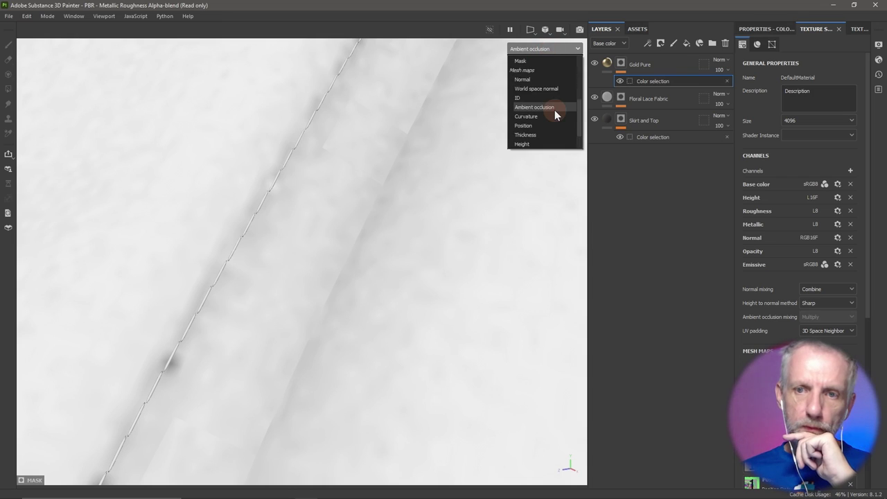
click(548, 107)
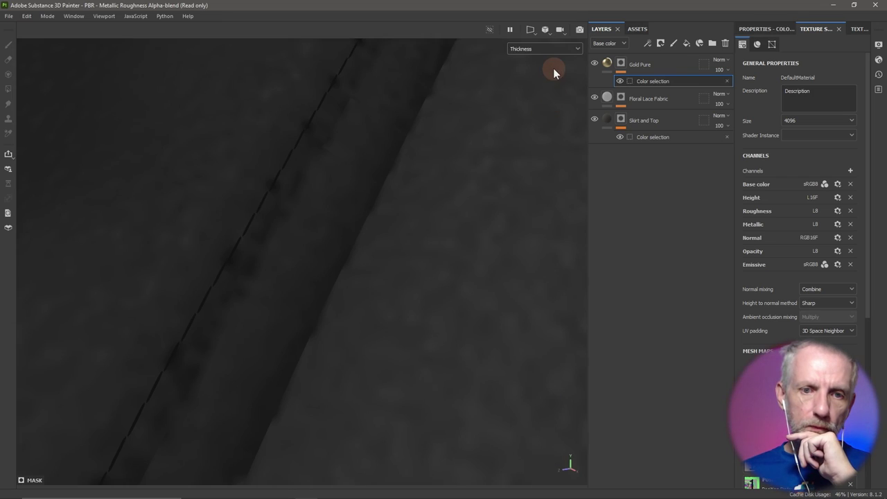
Return the viewport to the ID map and open the Bake Mesh Maps settings.
click(555, 47)
scroll(554, 77, up, 2)
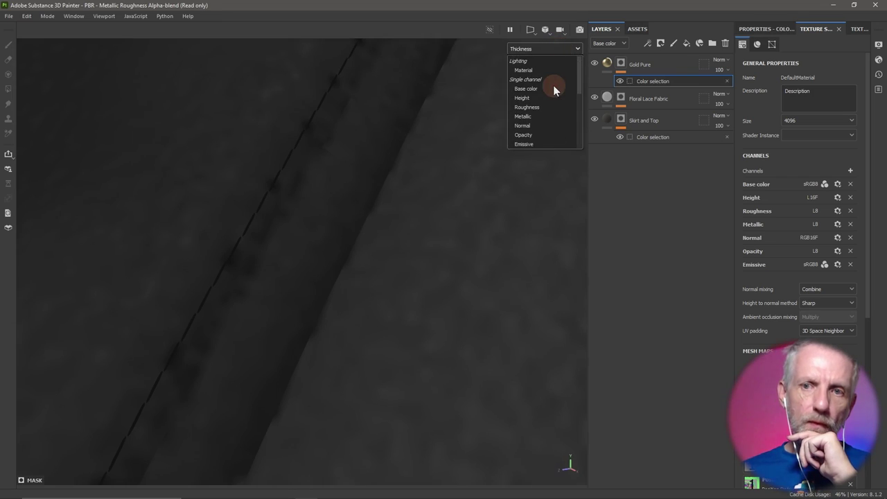
scroll(553, 86, down, 3)
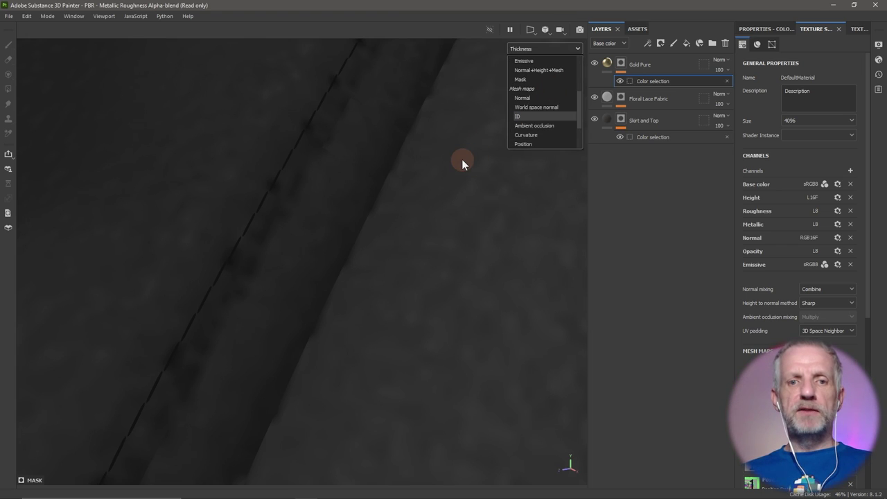
click(534, 116)
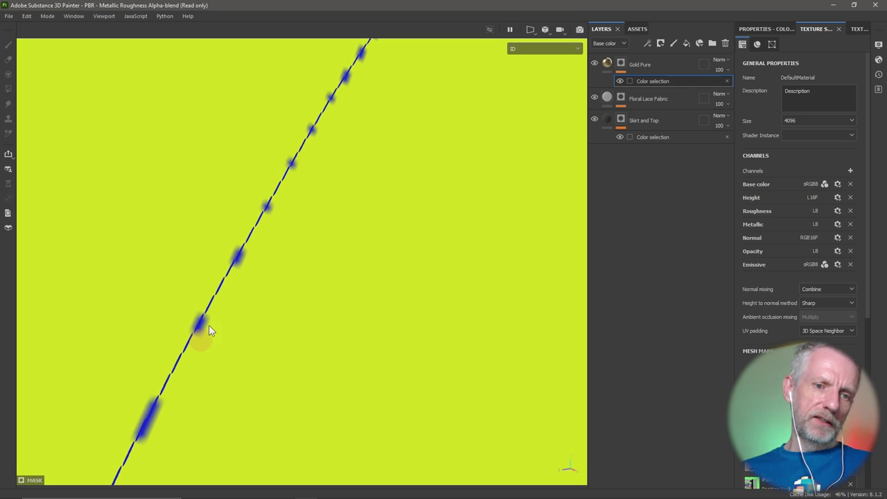
click(28, 16)
click(51, 66)
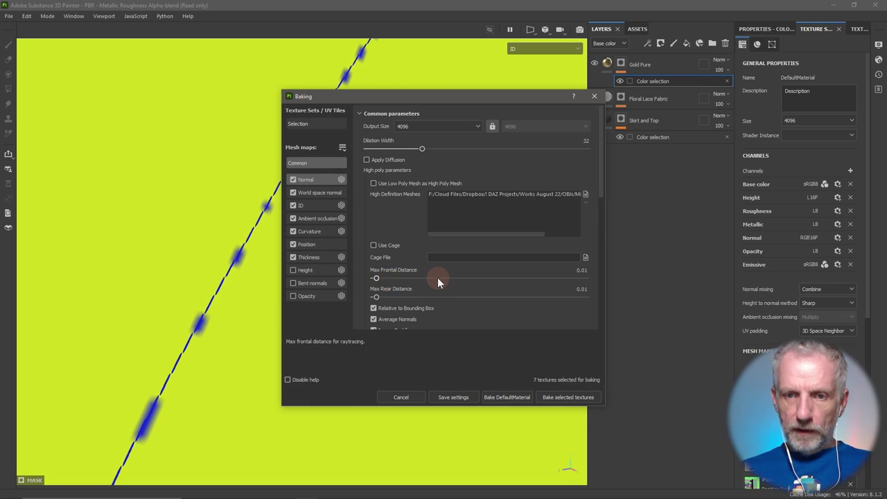
Bake only the ID map, with Max Frontal and Max Rear Distance at 0.
scroll(437, 277, down, 2)
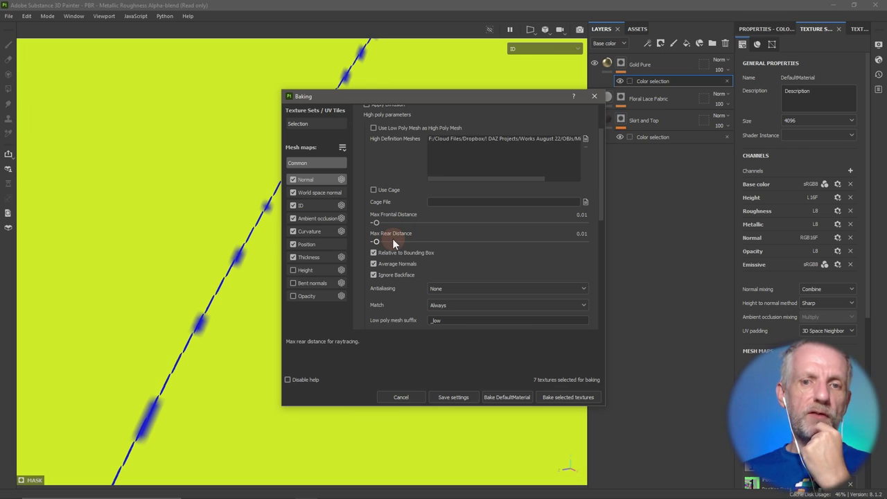
ctrl+click(294, 206)
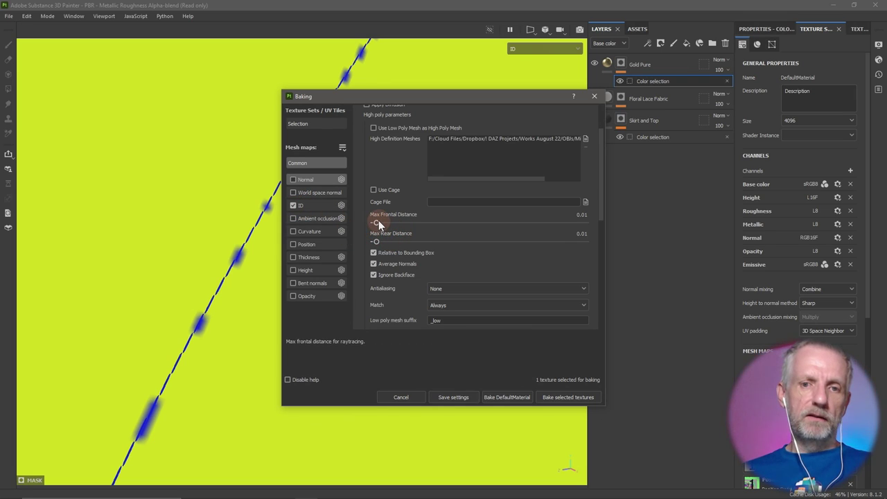
drag(376, 222, 358, 243)
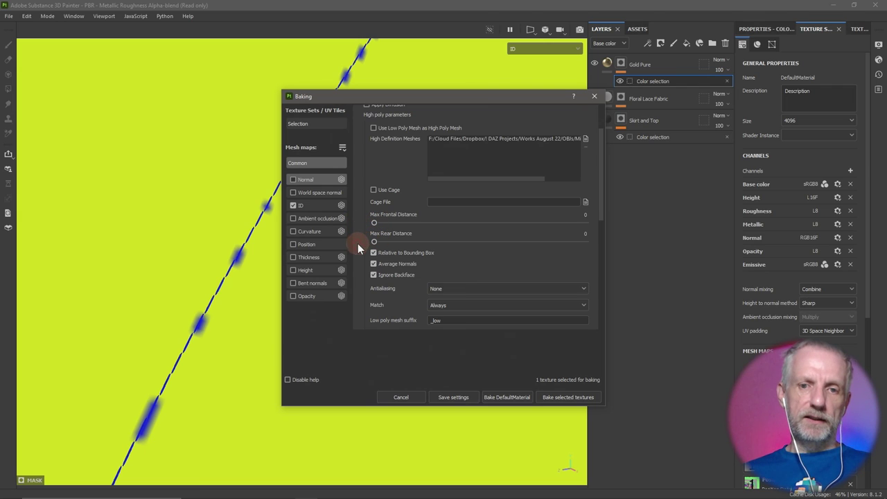
Try Subsampling 8x8 antialiasing, then set antialiasing back to None.
scroll(385, 290, down, 2)
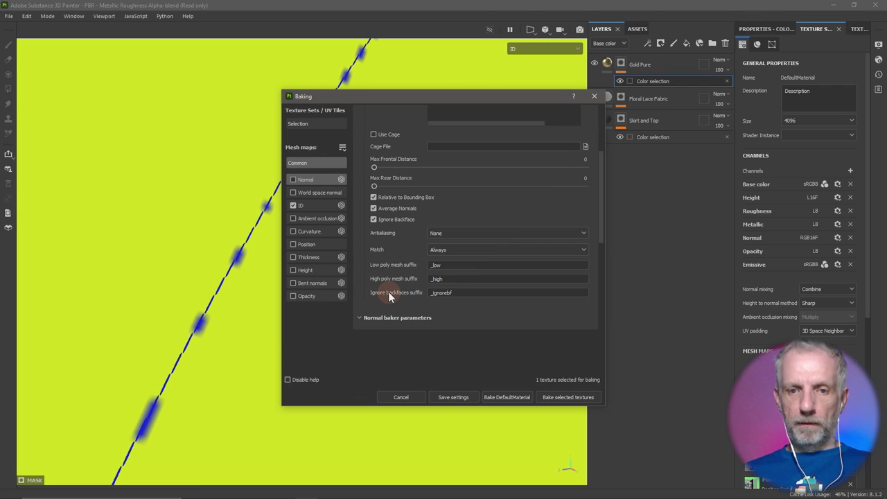
click(482, 235)
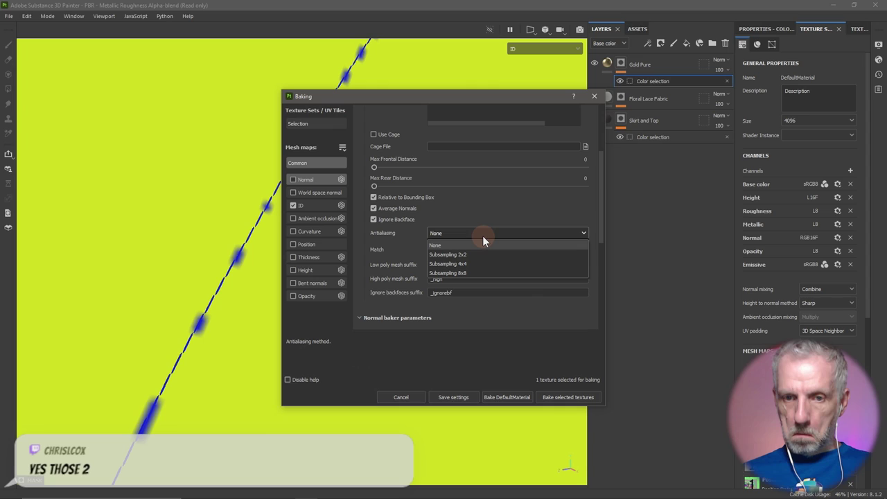
click(490, 273)
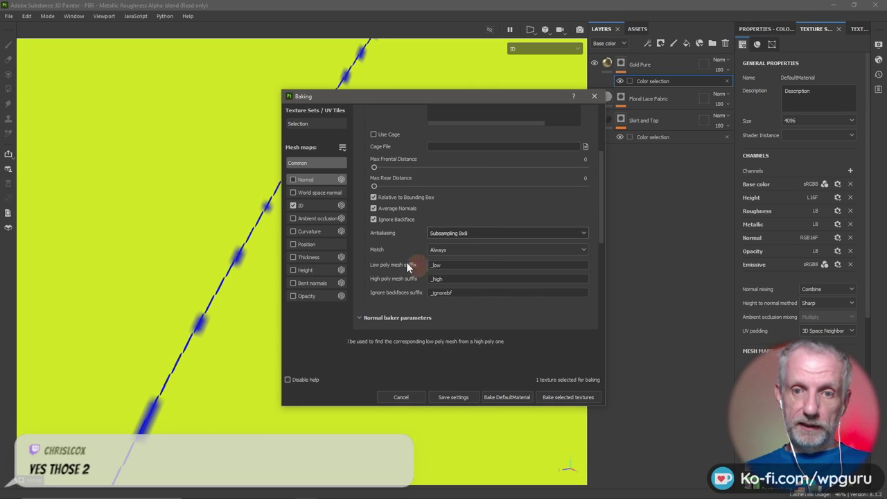
scroll(393, 261, down, 1)
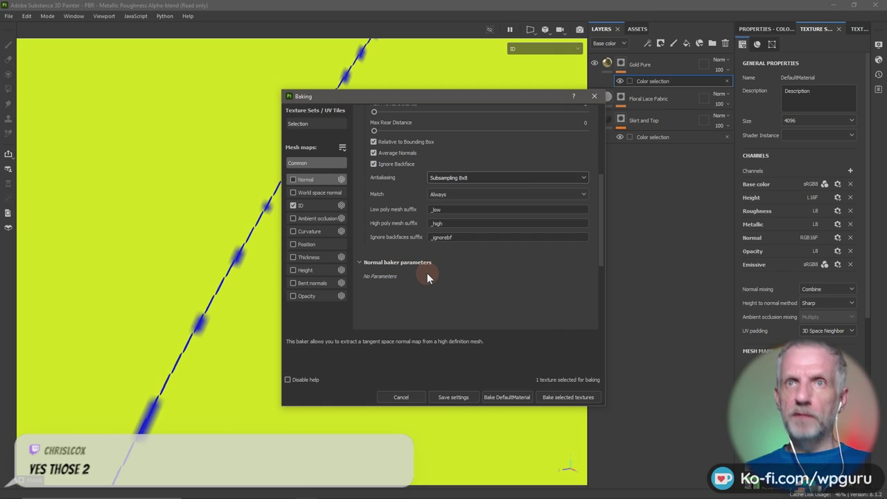
scroll(430, 273, up, 1)
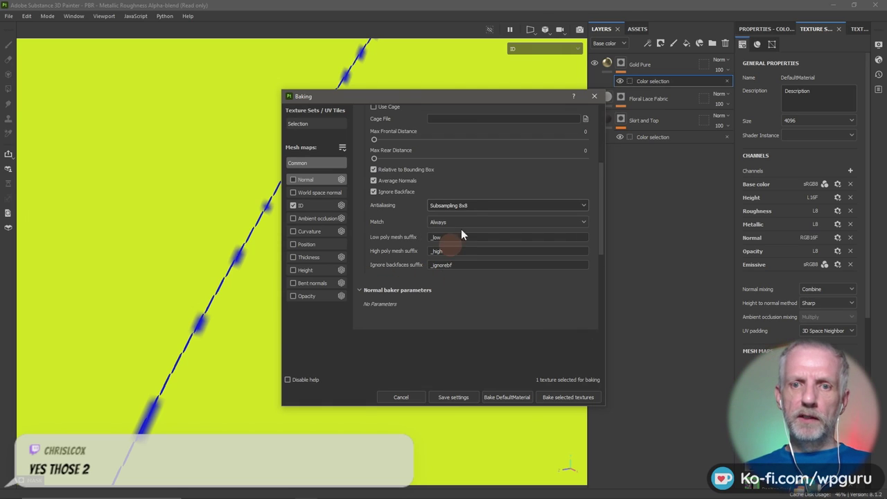
click(476, 207)
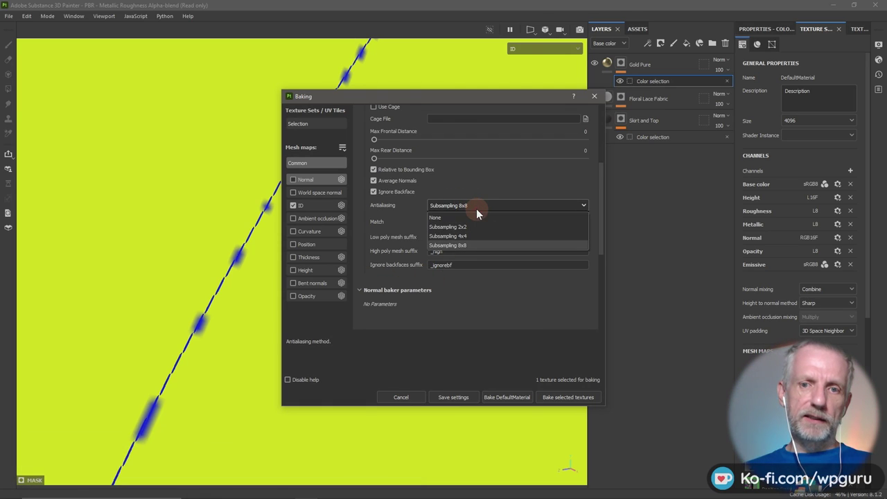
click(475, 215)
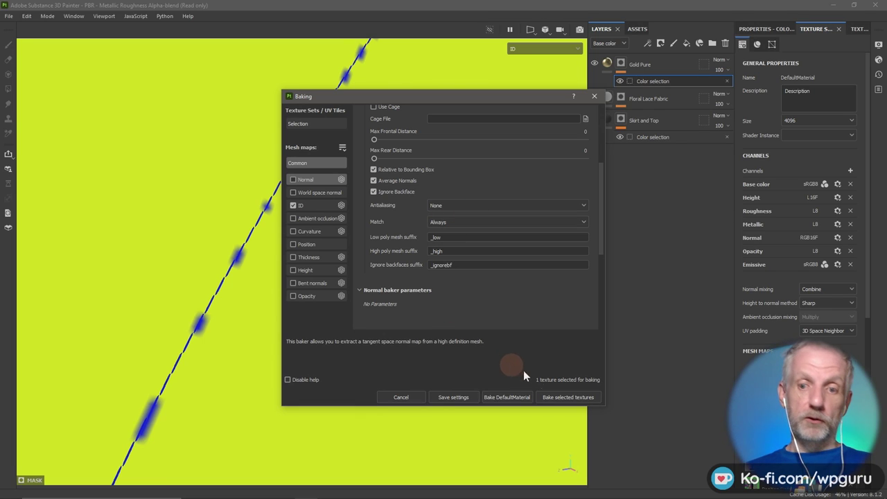
scroll(450, 232, up, 2)
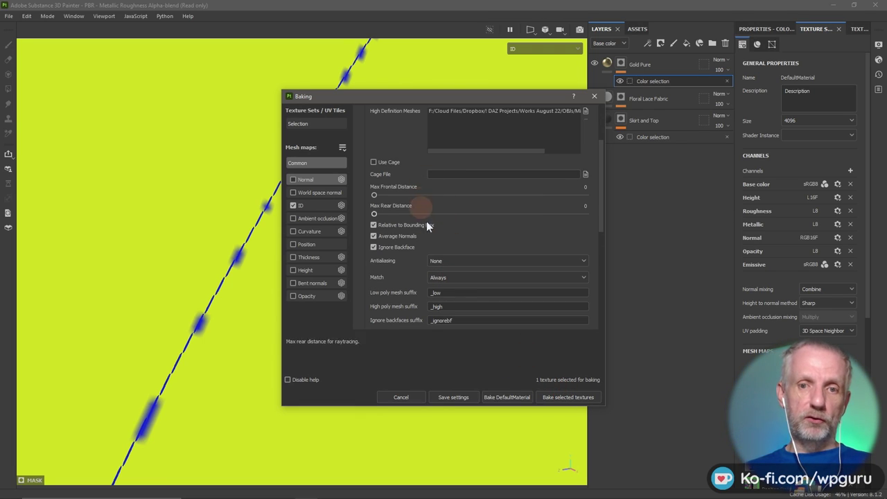
click(579, 399)
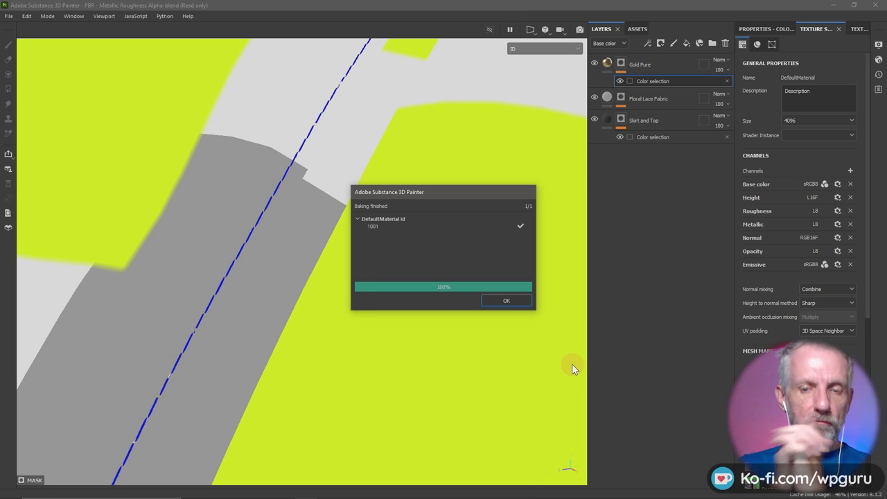
click(511, 300)
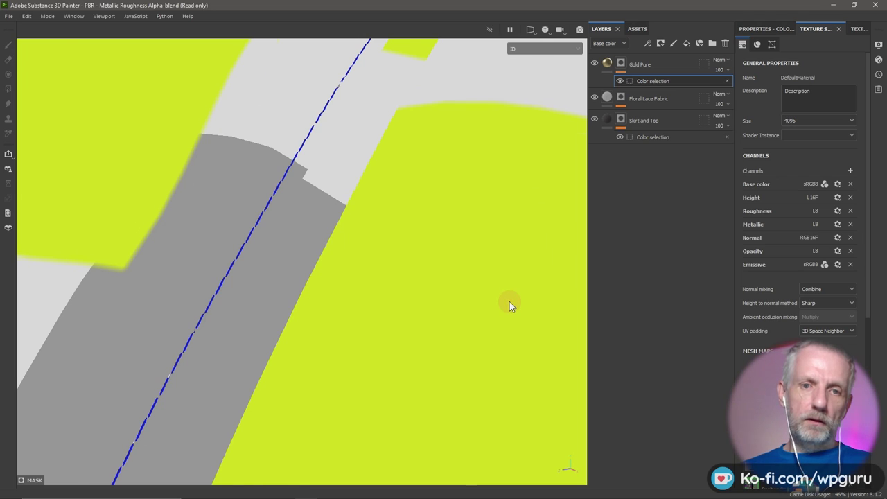
key(f)
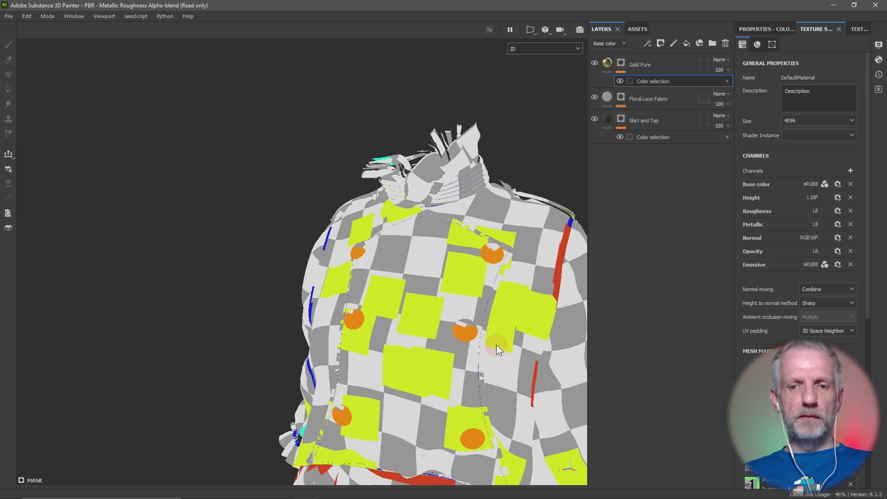
alt+middle_drag(495, 345, 353, 252)
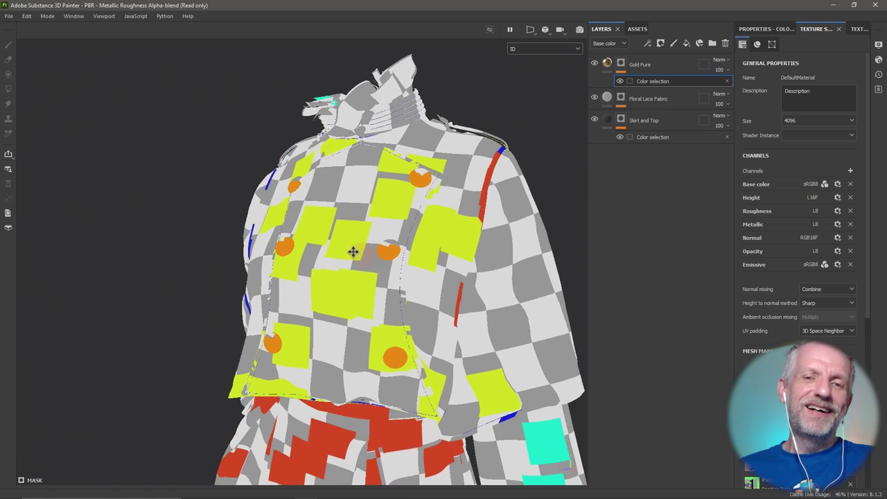
scroll(347, 255, up, 10)
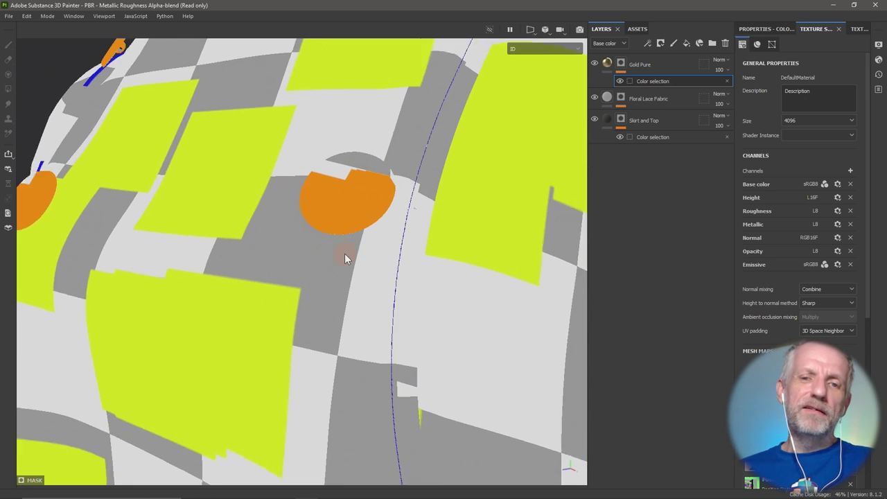
scroll(344, 253, up, 3)
alt+middle_drag(342, 254, 286, 261)
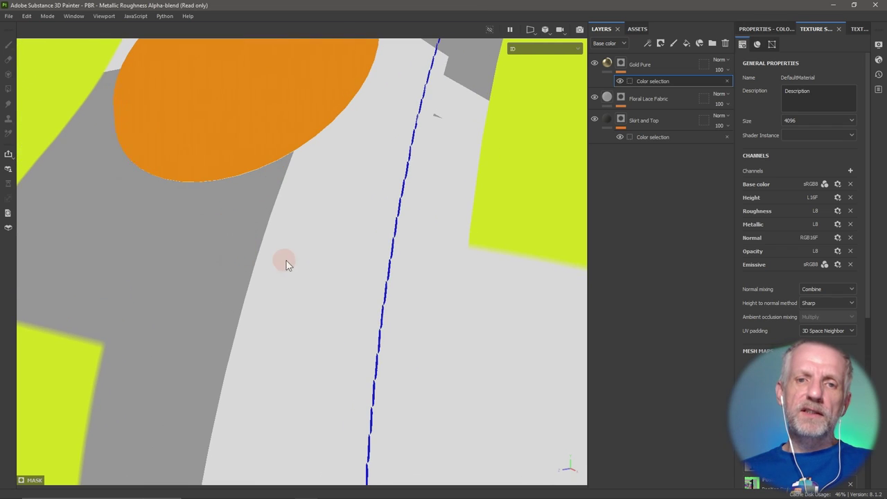
scroll(301, 255, down, 3)
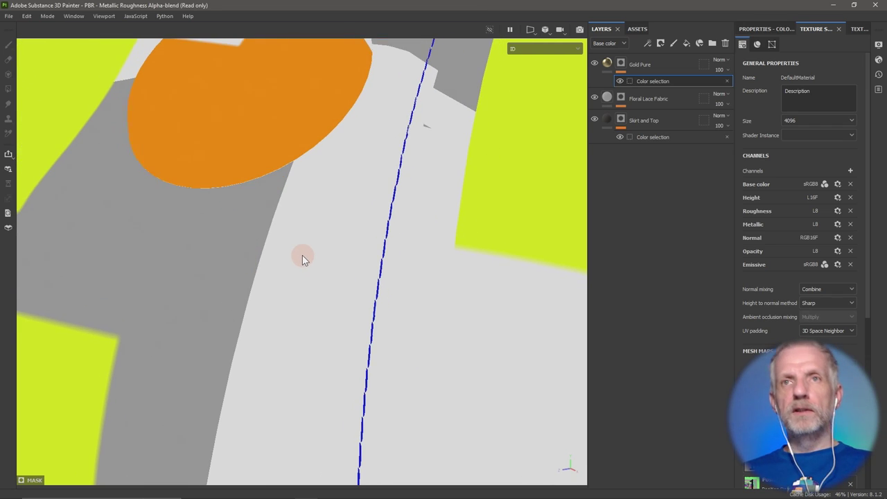
scroll(304, 257, up, 3)
scroll(304, 257, down, 6)
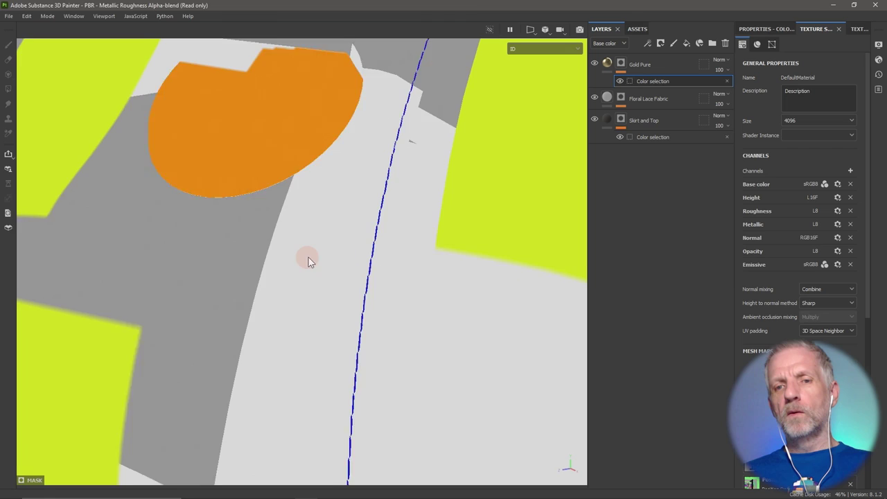
scroll(304, 257, down, 3)
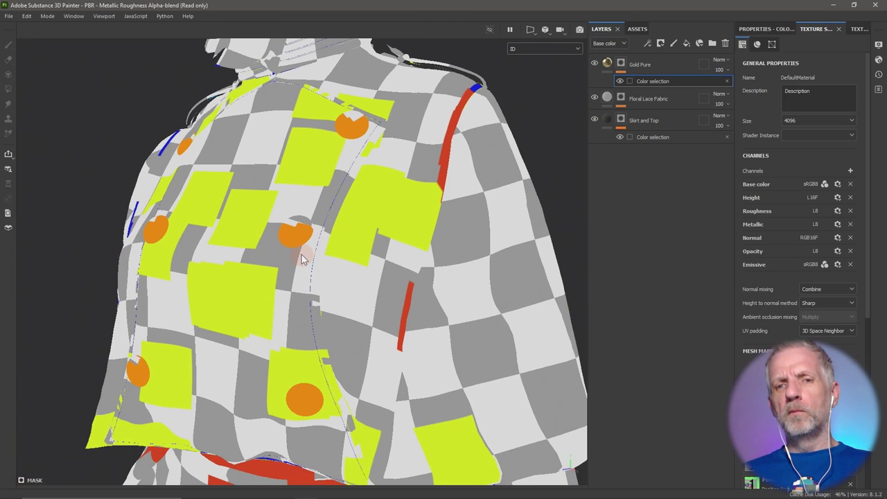
scroll(302, 254, down, 4)
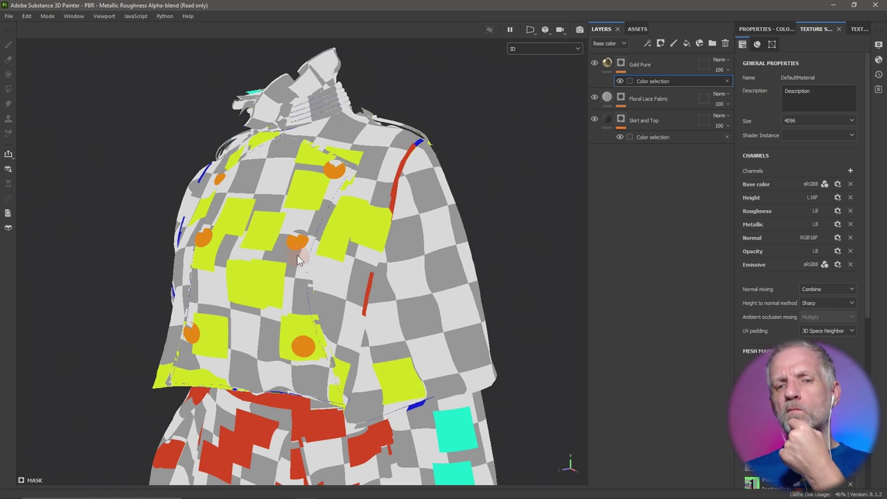
scroll(297, 257, up, 8)
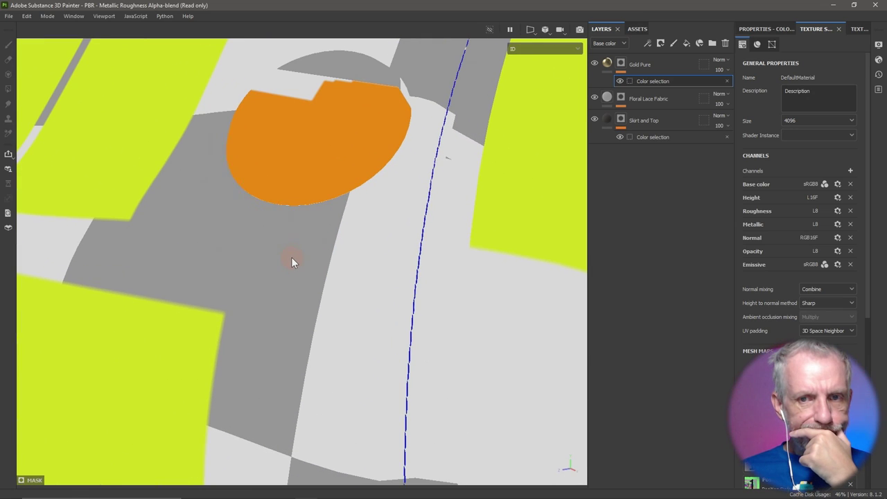
scroll(292, 259, down, 5)
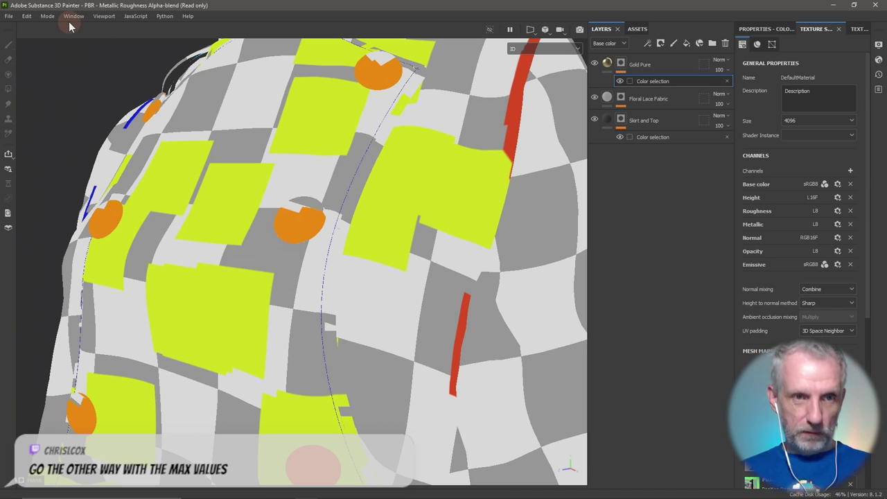
Re-bake the ID map with Max Frontal and Max Rear Distance both set to 1.
click(26, 16)
click(59, 66)
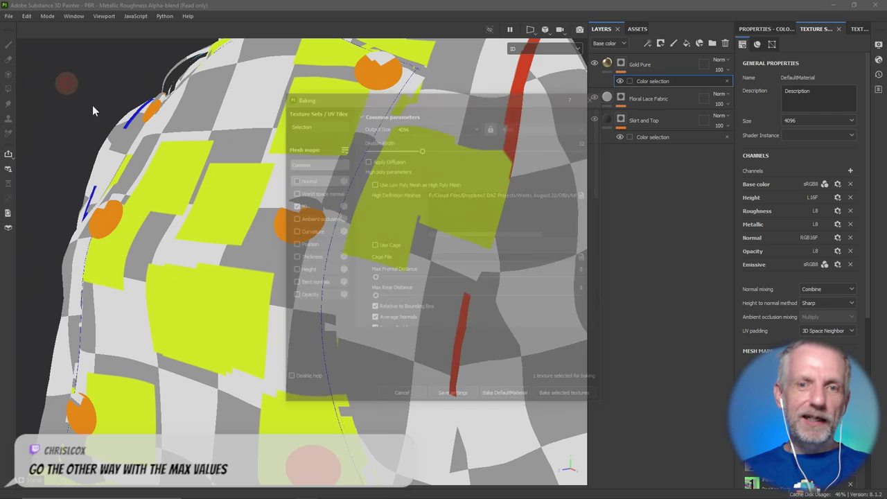
drag(373, 277, 615, 283)
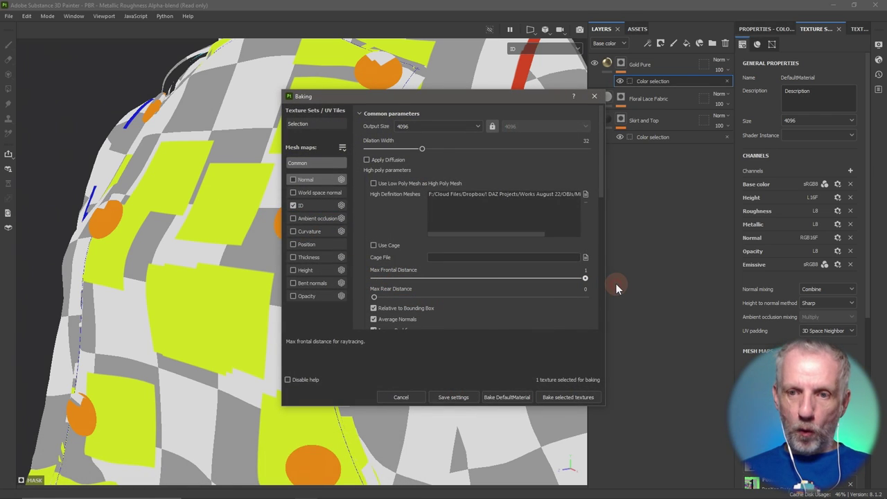
drag(374, 296, 635, 293)
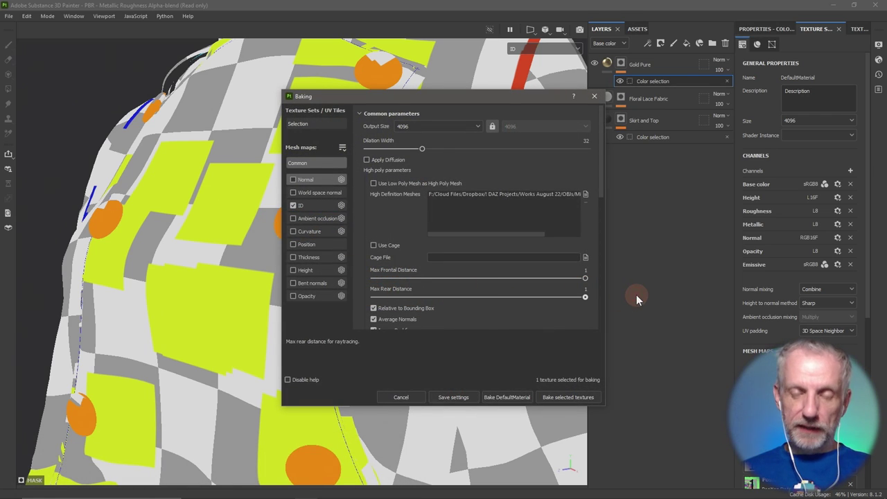
click(566, 398)
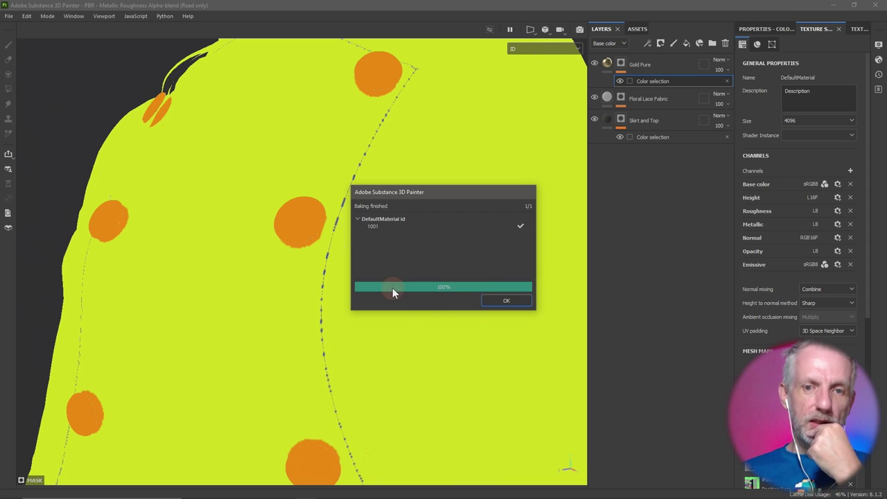
click(504, 302)
scroll(312, 214, up, 6)
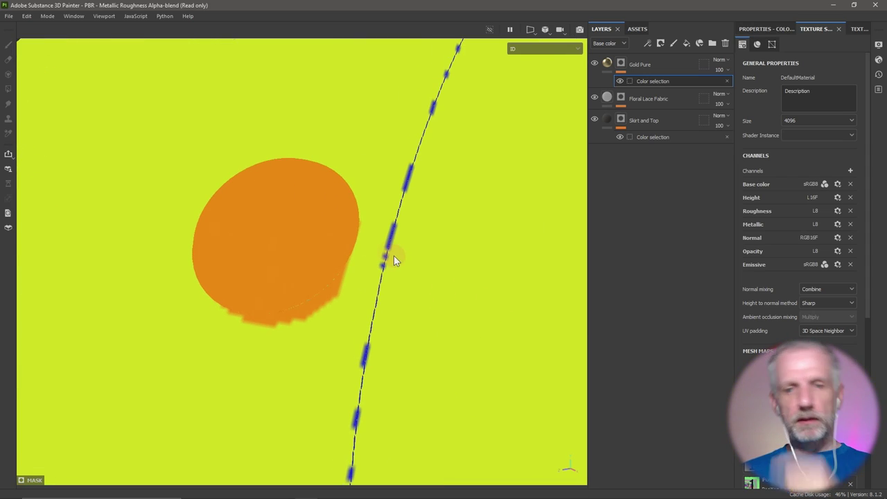
scroll(394, 259, up, 5)
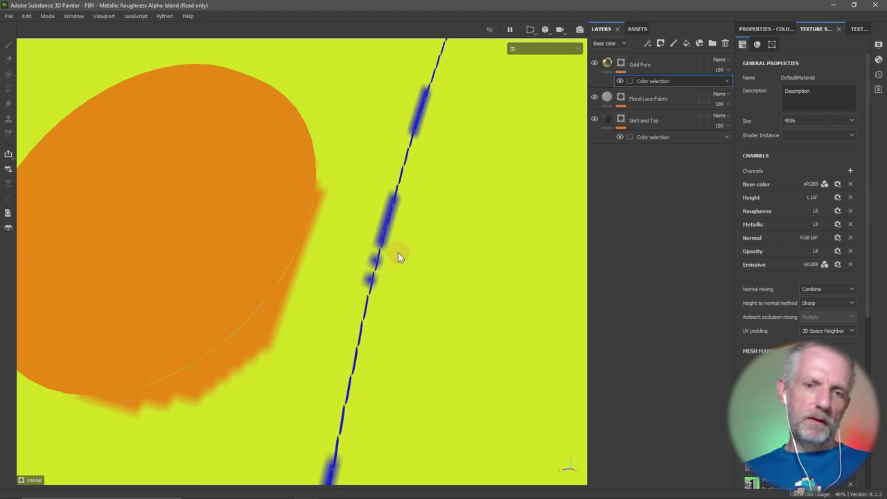
Re-bake the ID map with Max Frontal Distance 0, rear 1, and match kept at Always.
click(27, 15)
click(55, 64)
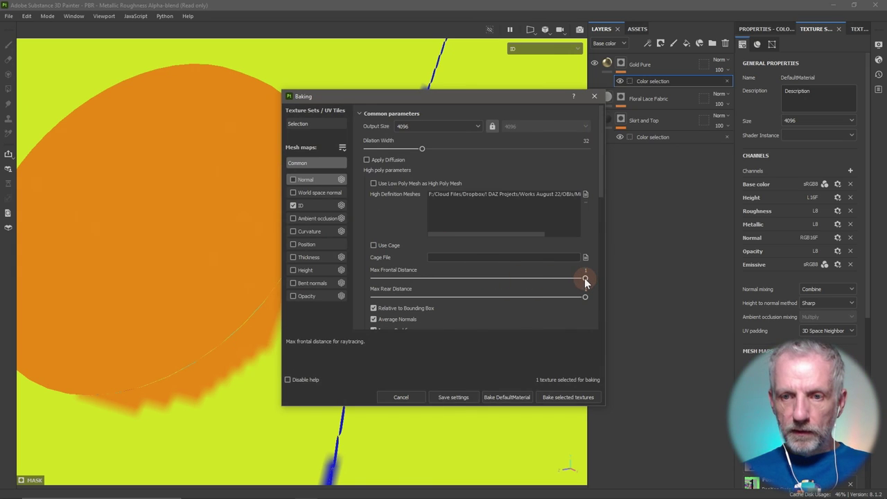
drag(586, 279, 313, 278)
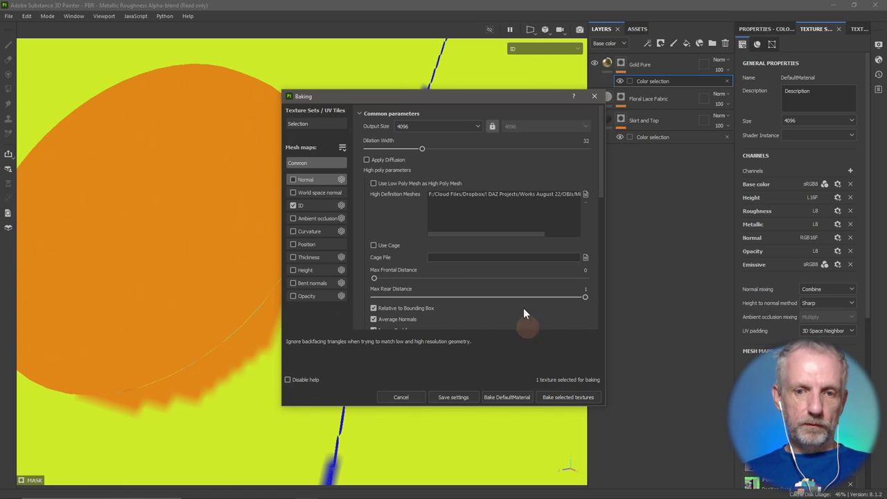
scroll(523, 279, down, 3)
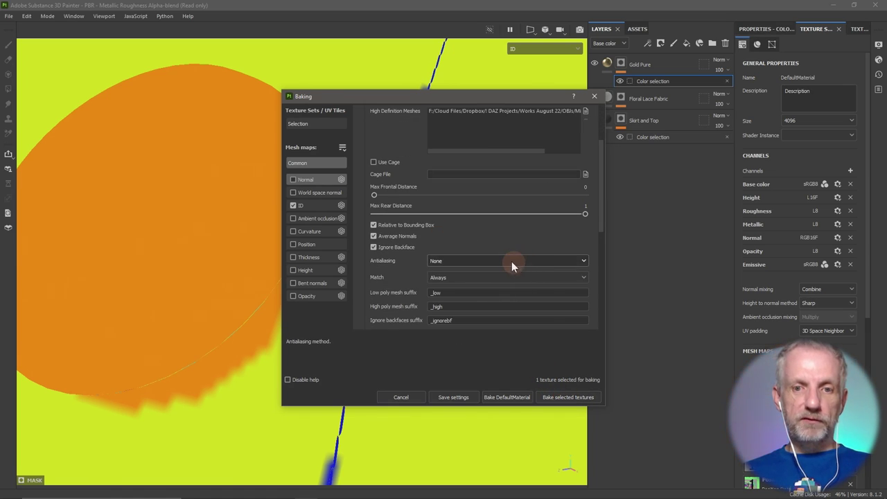
scroll(420, 266, down, 2)
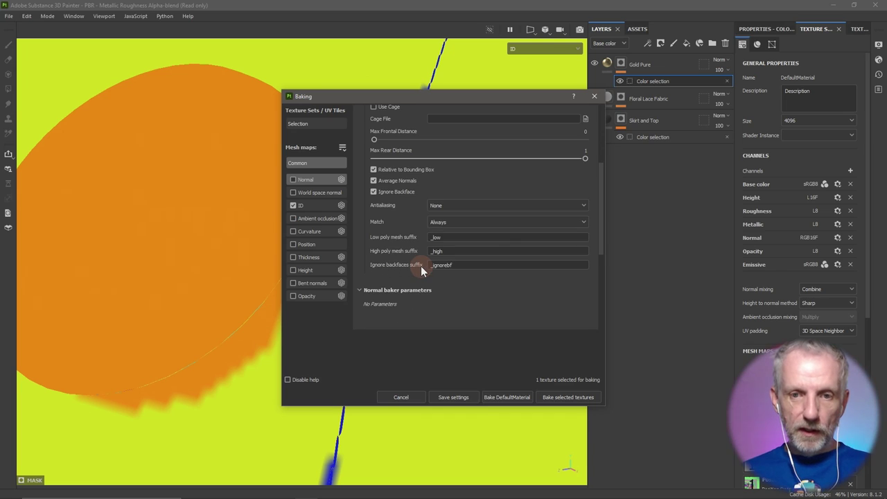
click(526, 222)
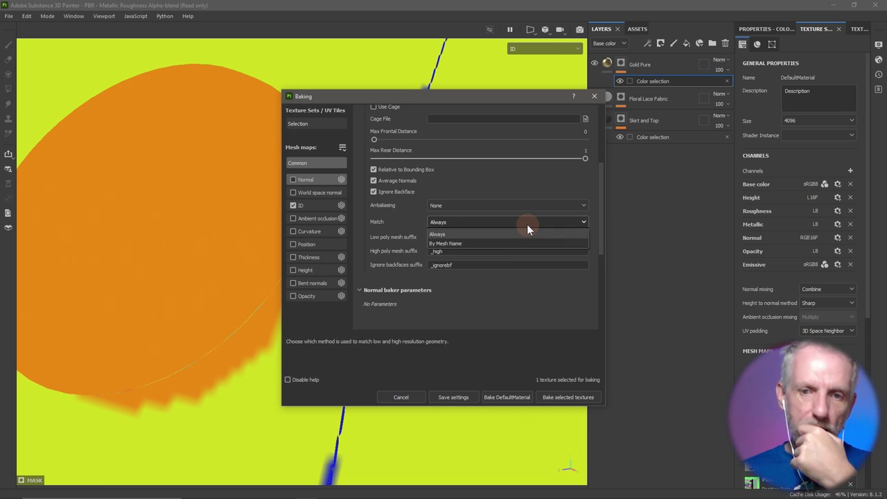
click(527, 224)
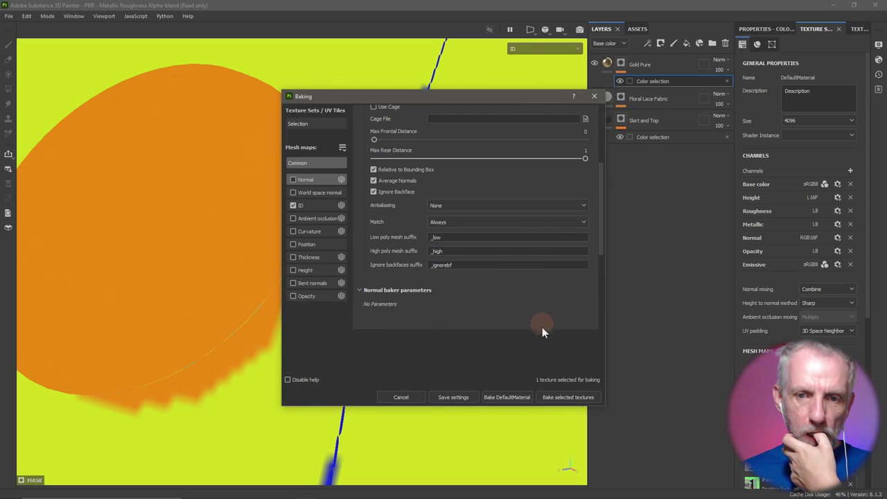
click(497, 266)
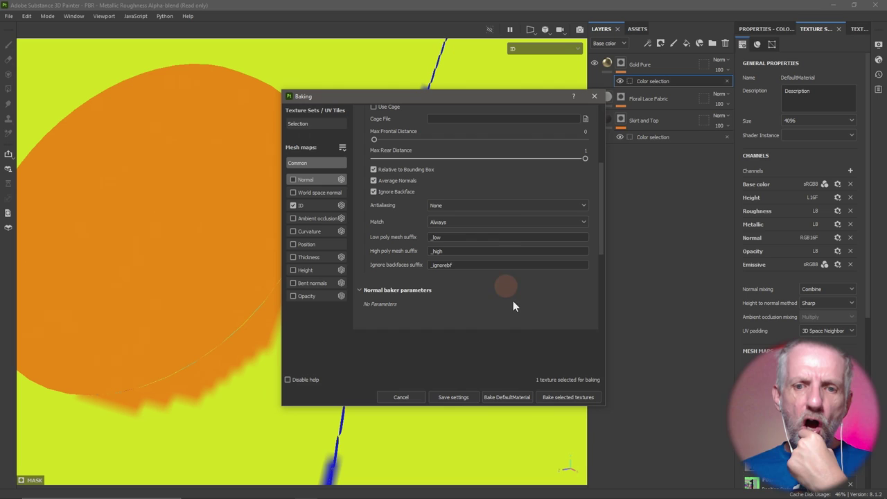
click(561, 398)
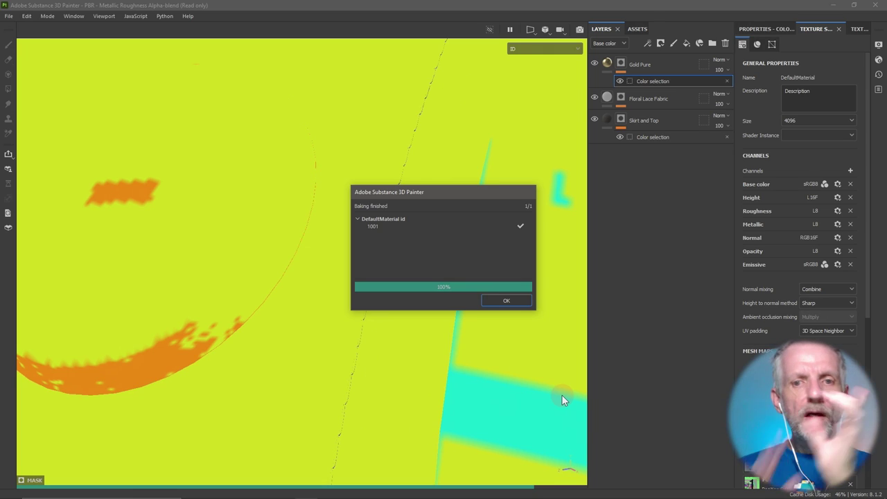
Re-bake the ID map with Max Frontal Distance 1 and Max Rear Distance 0.
click(507, 300)
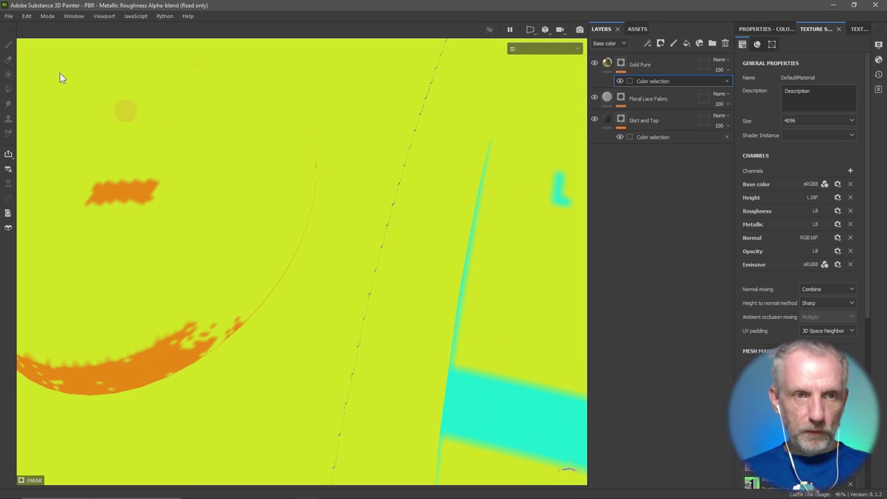
click(27, 16)
click(43, 65)
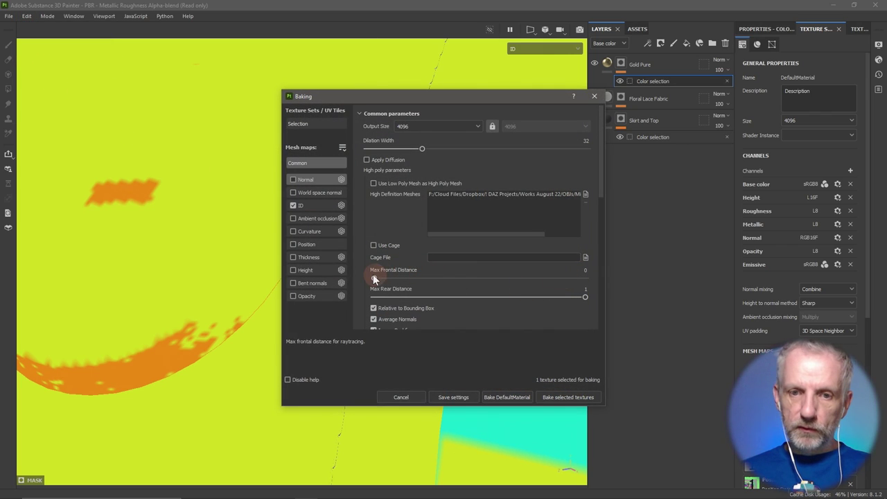
mouse_move(374, 278)
mouse_down()
mouse_move(570, 296)
mouse_move(609, 315)
mouse_move(359, 274)
mouse_up()
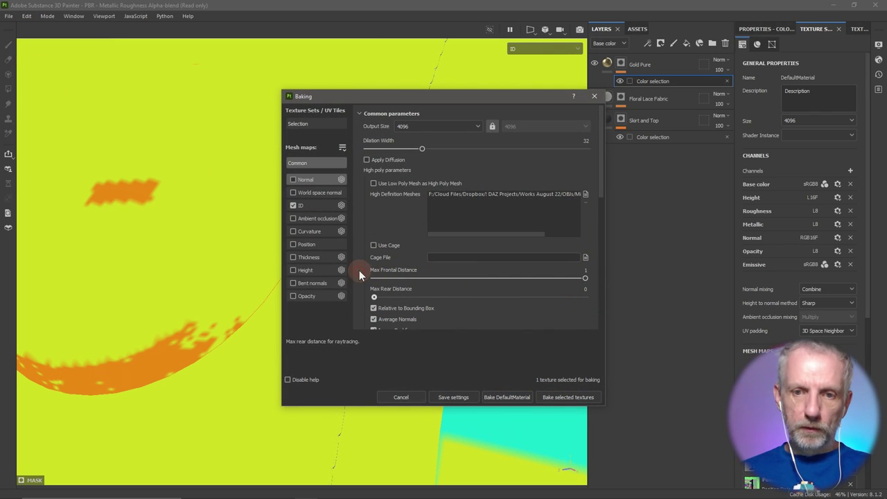
click(568, 397)
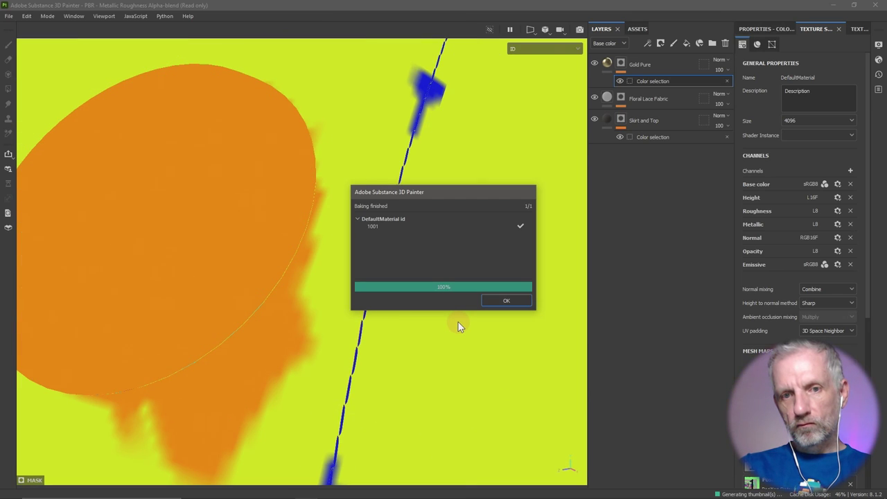
click(519, 306)
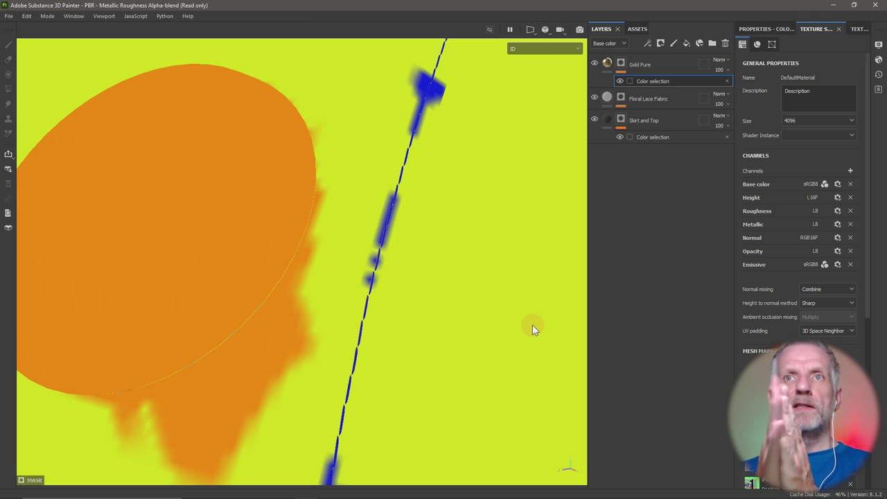
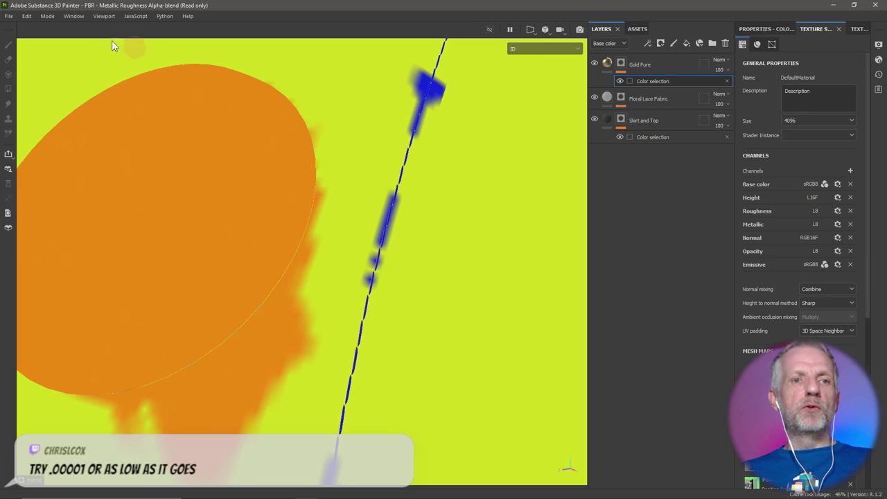
Open the Bake Mesh Maps settings and check the high-definition mesh path.
click(30, 15)
click(52, 65)
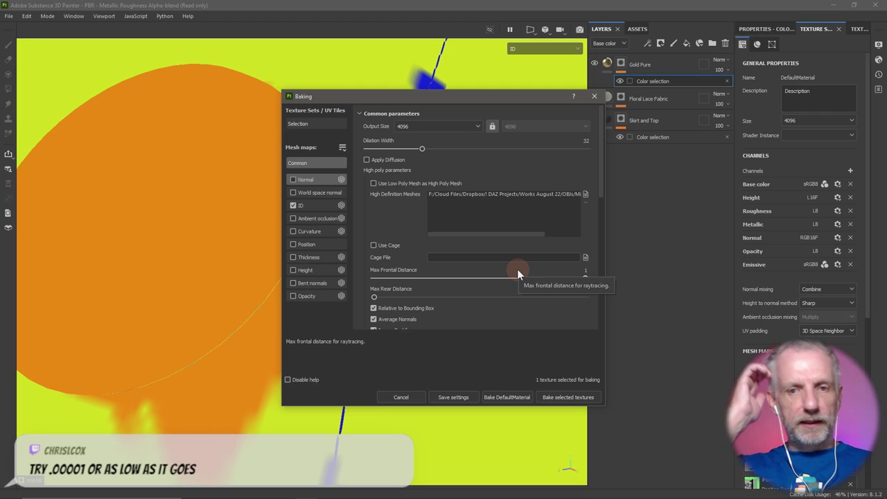
click(508, 193)
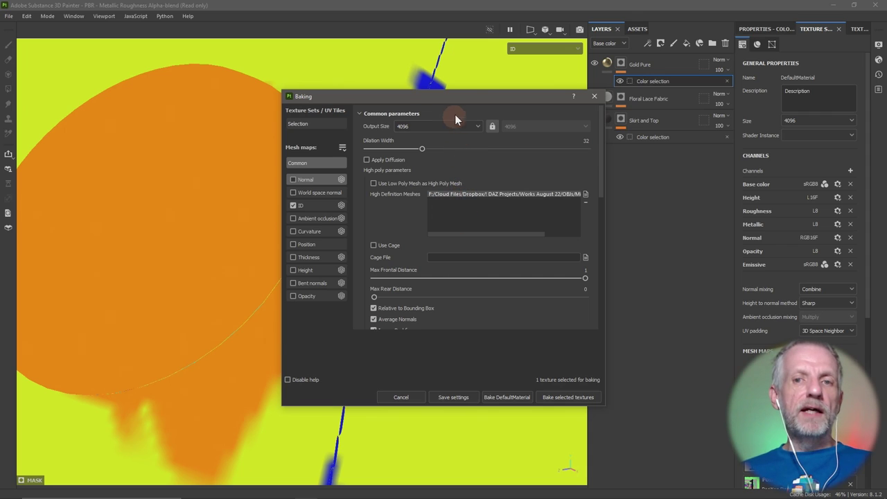
drag(468, 99, 632, 146)
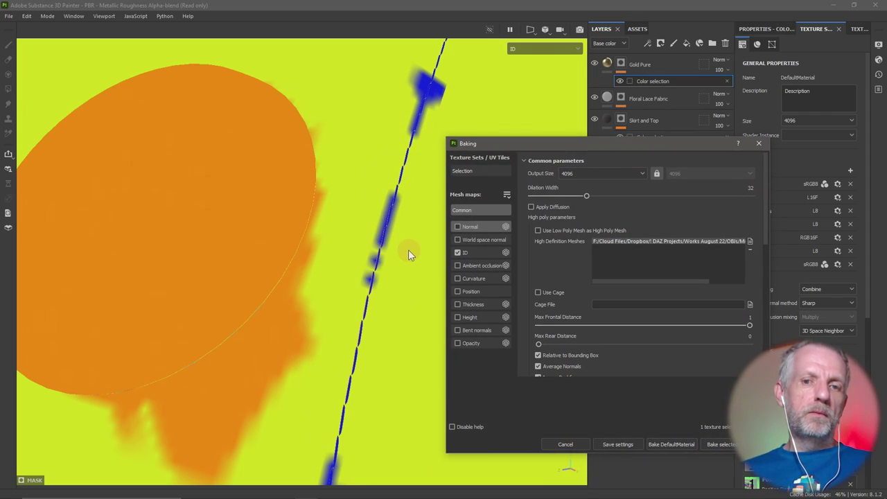
click(649, 240)
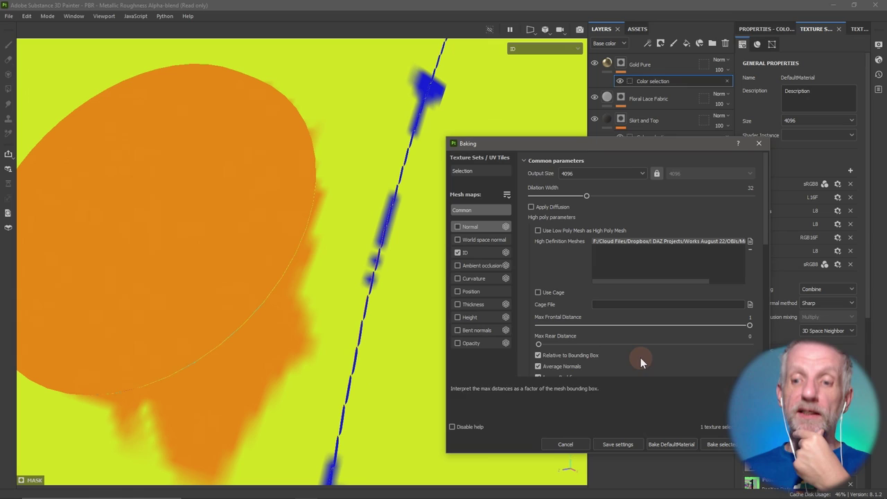
drag(644, 142, 497, 100)
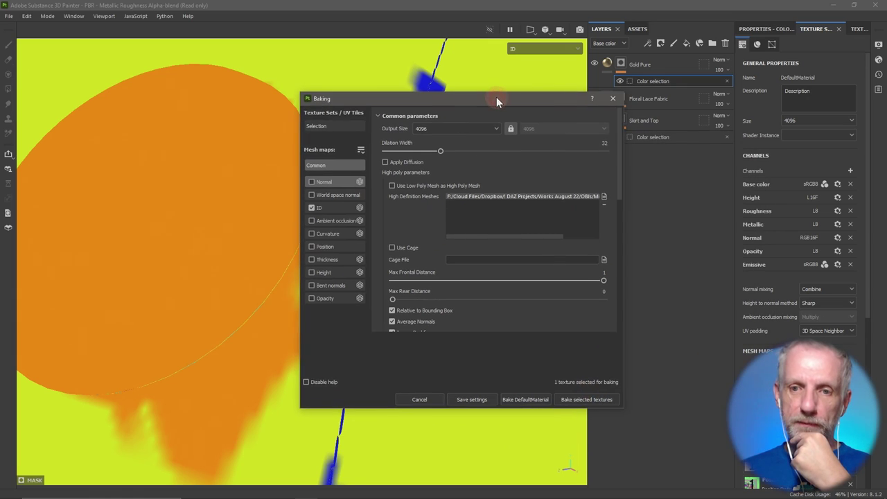
Set Max Frontal and Max Rear Distance to 0.0001 and bake the ID map.
drag(598, 281, 302, 269)
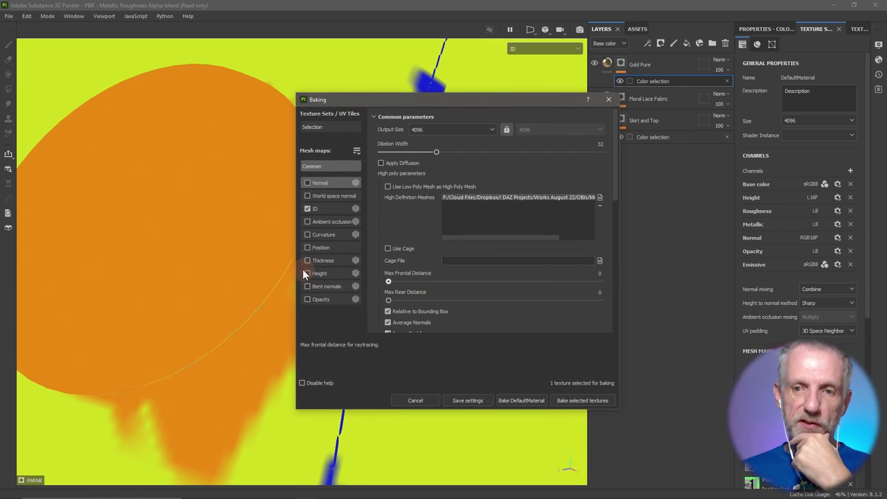
click(601, 274)
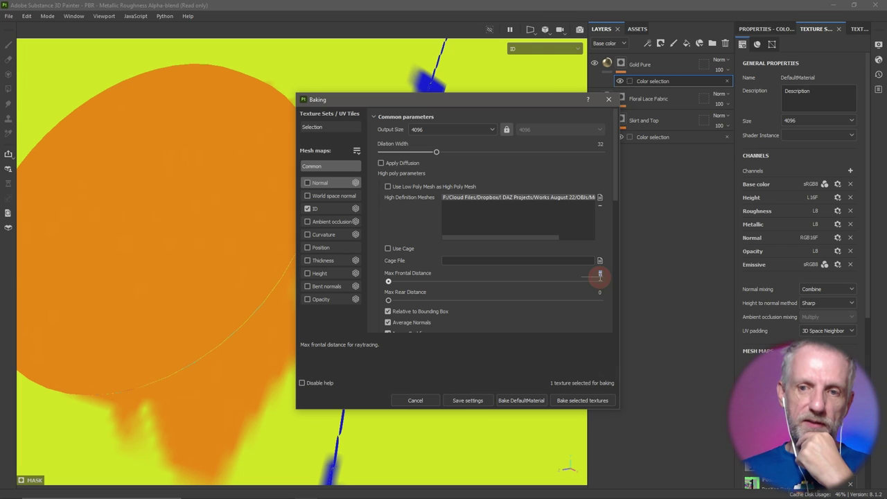
key(Return)
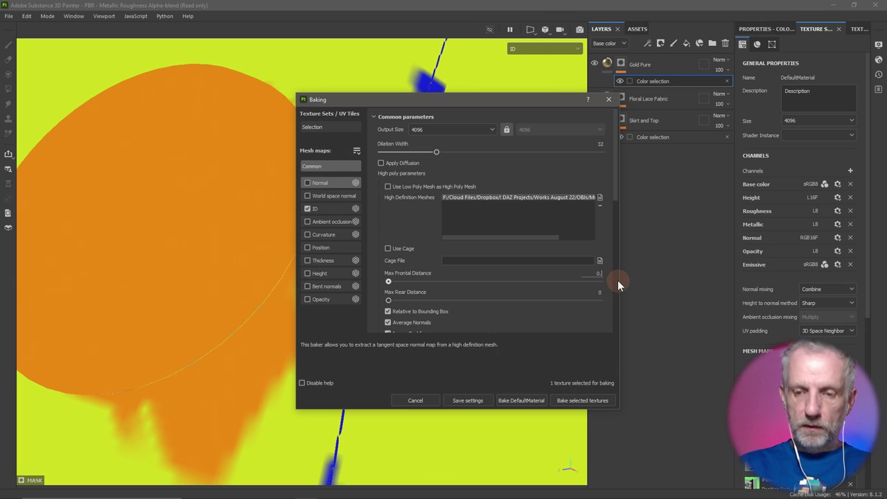
text(00)
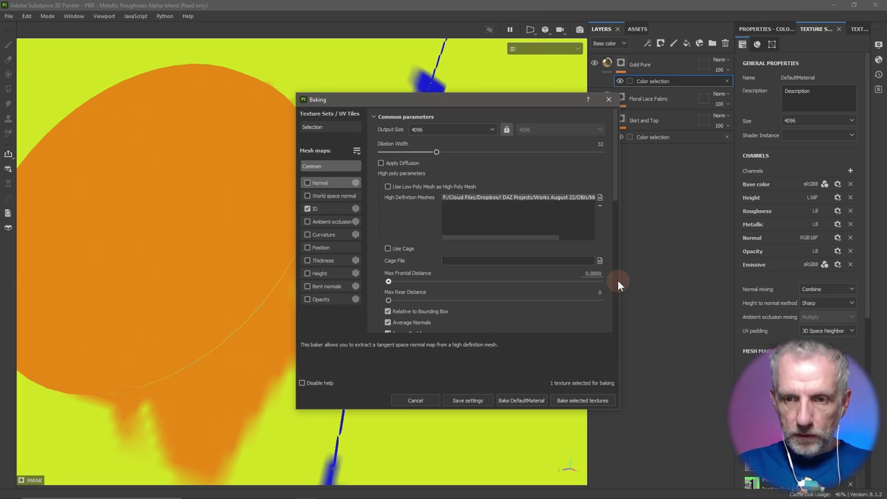
text(0.0001)
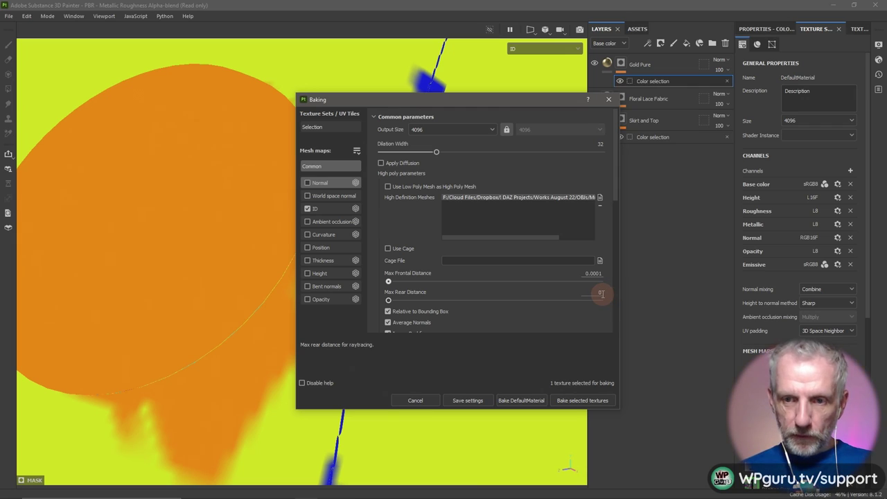
double_click(601, 292)
text(0001)
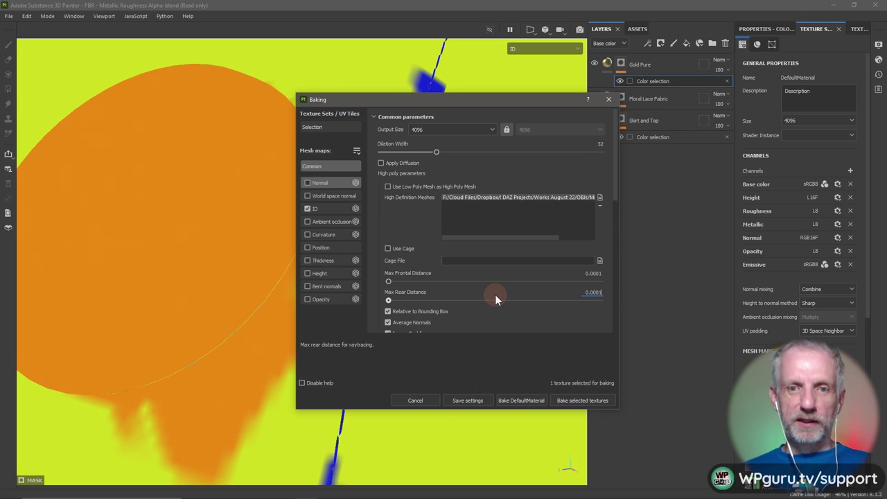
click(568, 394)
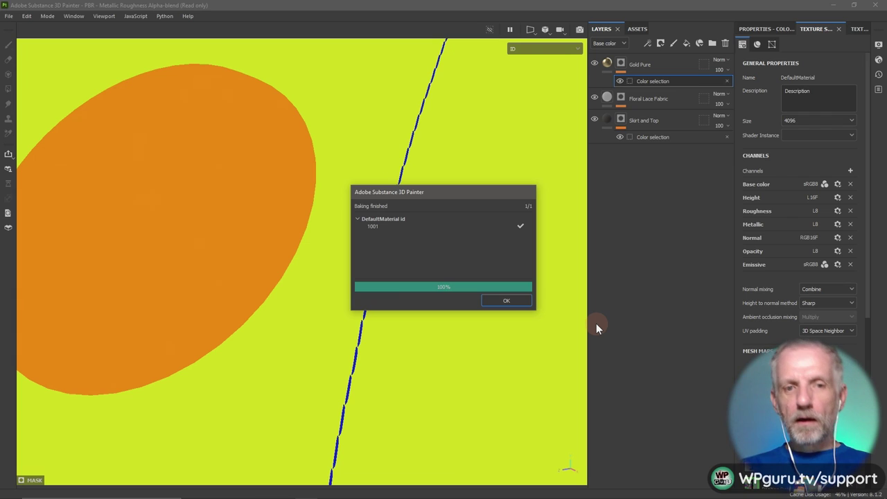
Close the bake report and zoom and orbit to inspect the jacket's new ID colours.
click(507, 300)
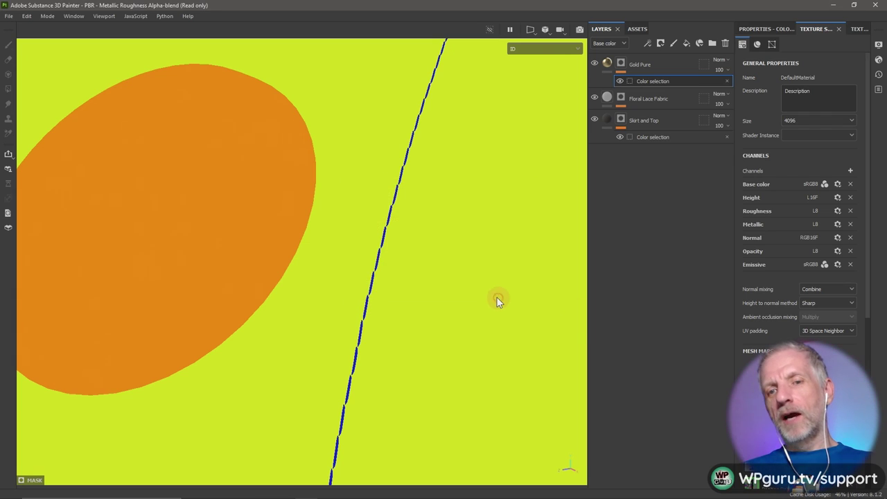
scroll(503, 291, down, 5)
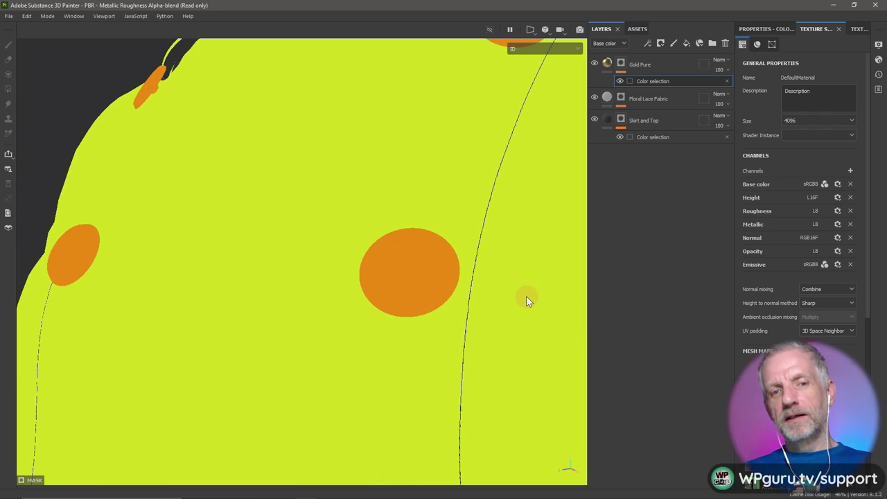
scroll(525, 295, up, 2)
scroll(521, 298, up, 3)
scroll(520, 301, down, 2)
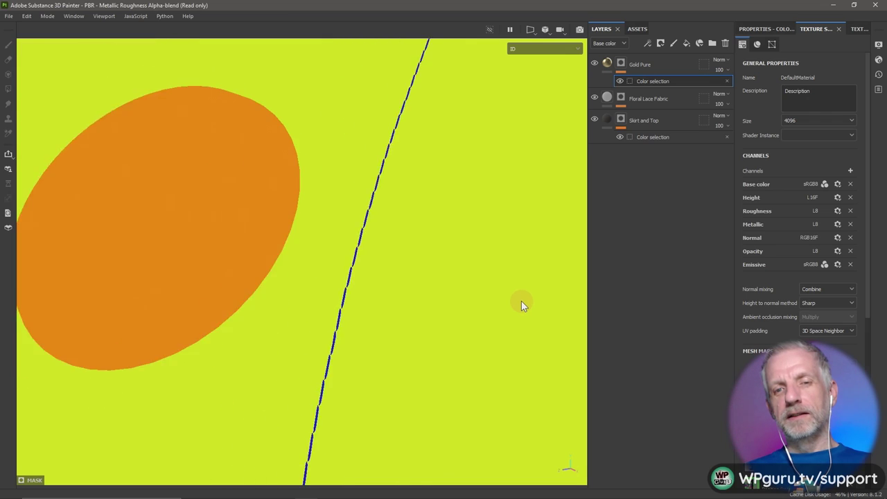
scroll(520, 304, up, 2)
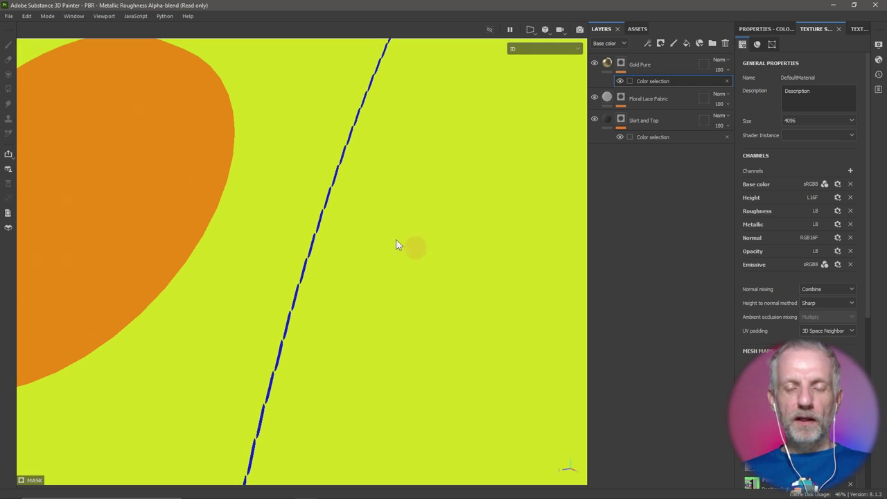
scroll(420, 273, down, 3)
scroll(422, 293, down, 5)
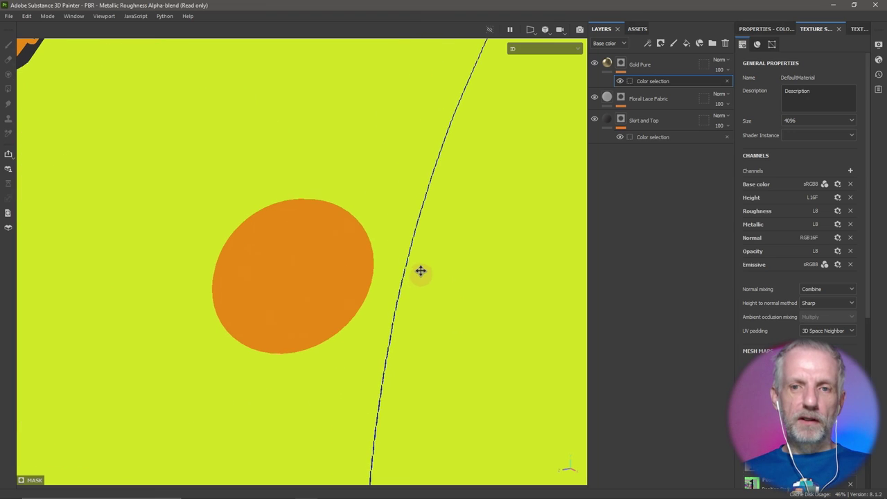
scroll(420, 279, down, 5)
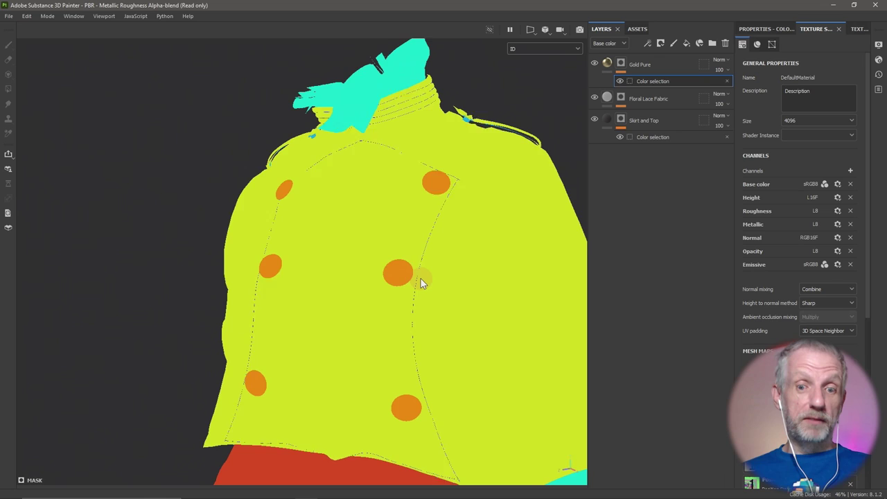
alt+drag(421, 278, 402, 257)
scroll(403, 275, up, 5)
scroll(405, 280, up, 8)
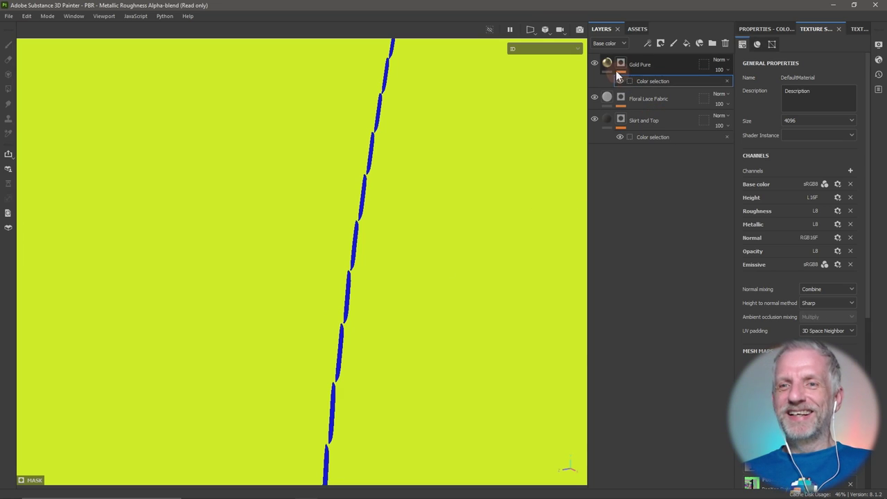
scroll(531, 151, down, 6)
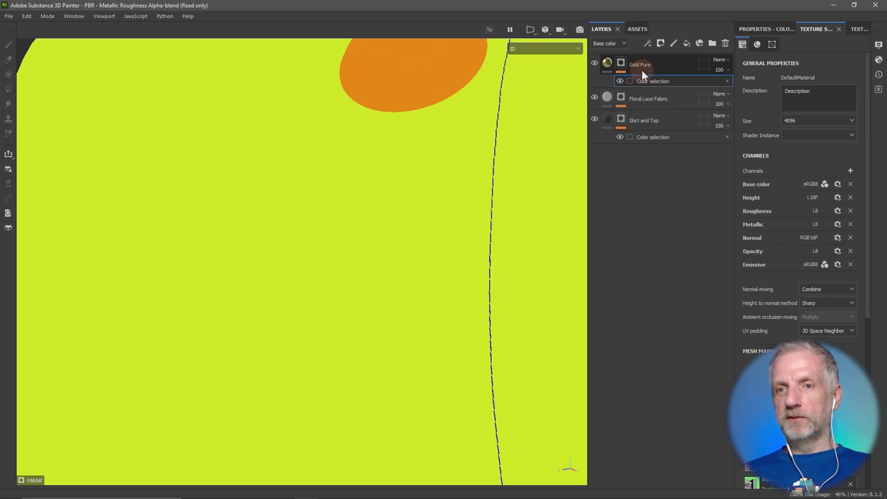
Select the Gold Pure layer.
click(694, 65)
scroll(562, 108, up, 5)
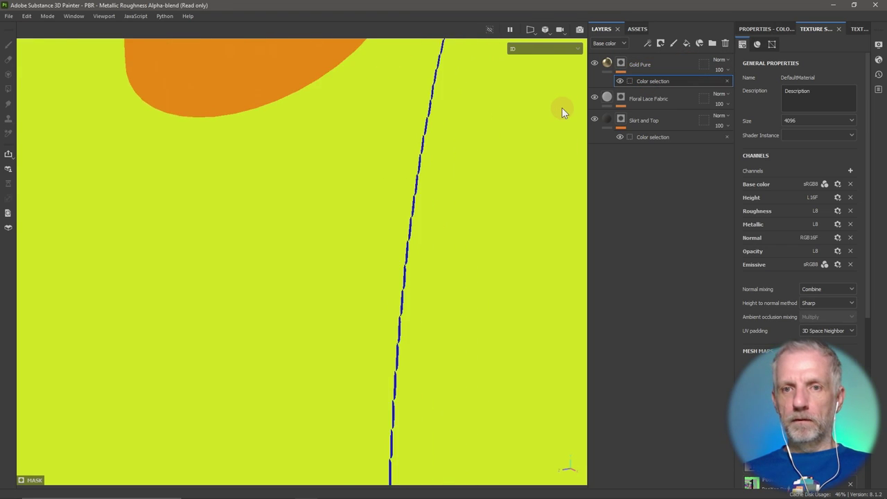
click(658, 43)
Search the material library for 'fabric' and drop Fabric Rough onto the jacket.
click(637, 29)
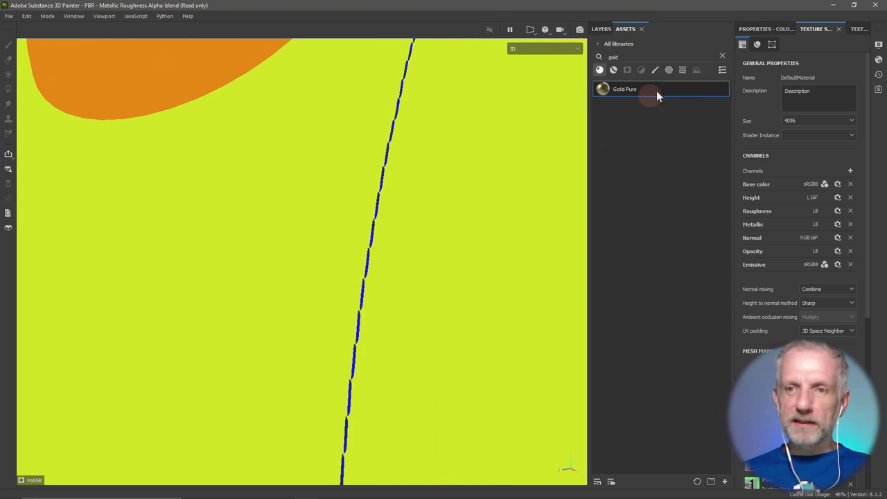
click(722, 56)
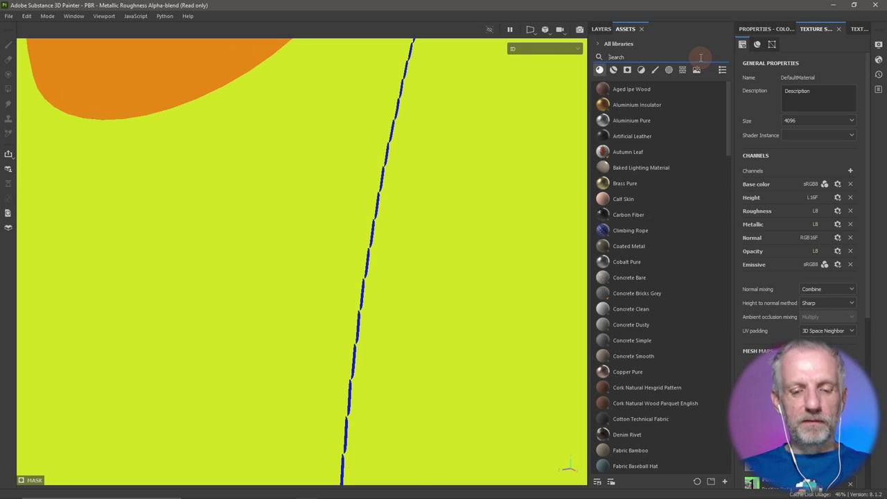
text(fabre)
key(BackSpace)
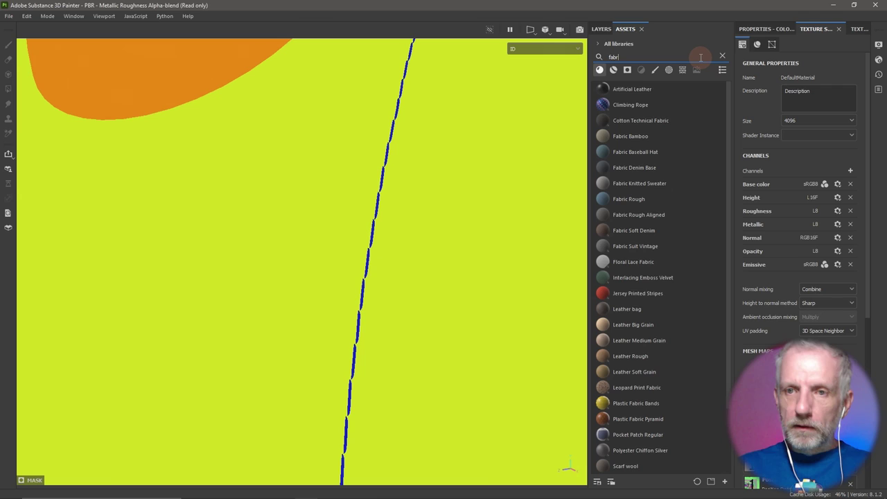
text(ic)
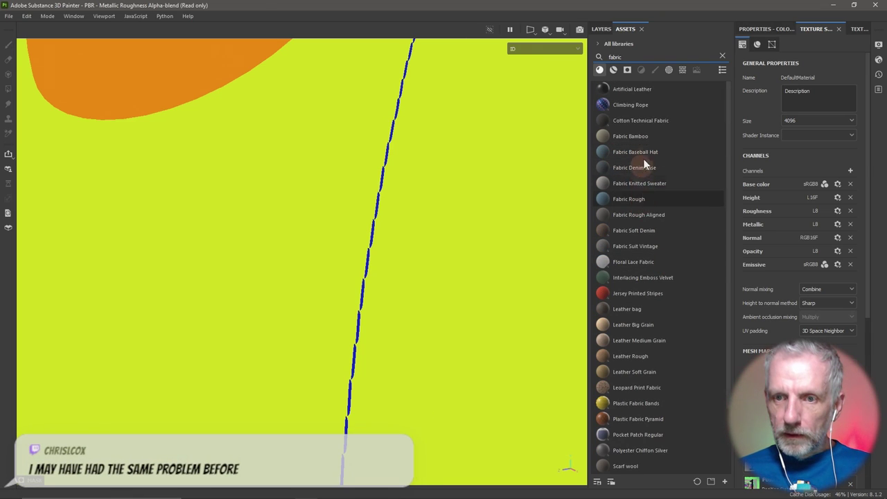
mouse_move(605, 203)
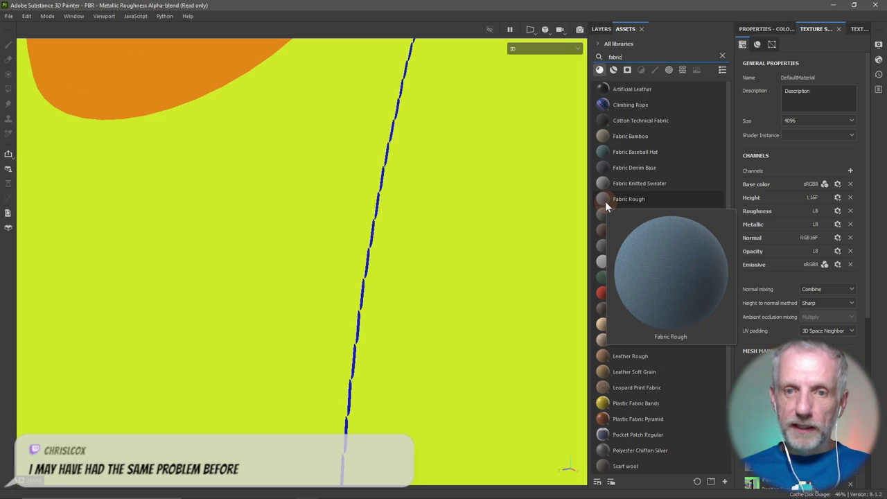
drag(605, 201, 400, 199)
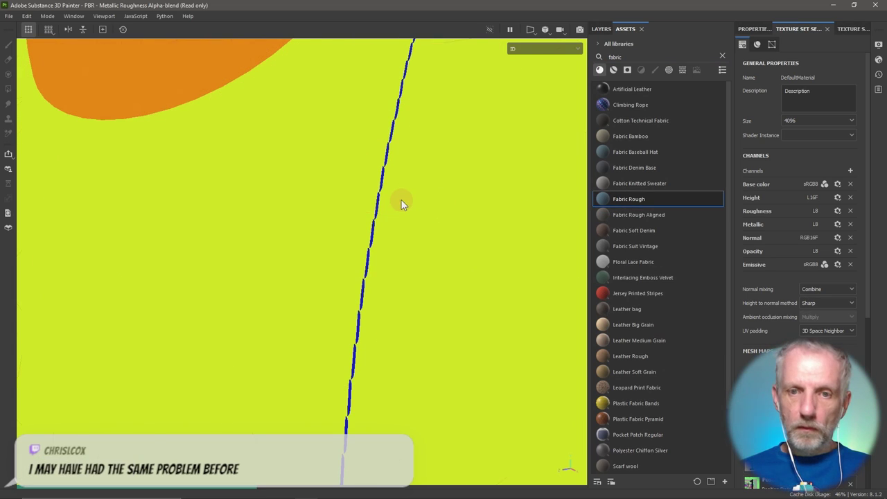
Add a colour-selection mask to the Fabric Rough layer.
click(606, 31)
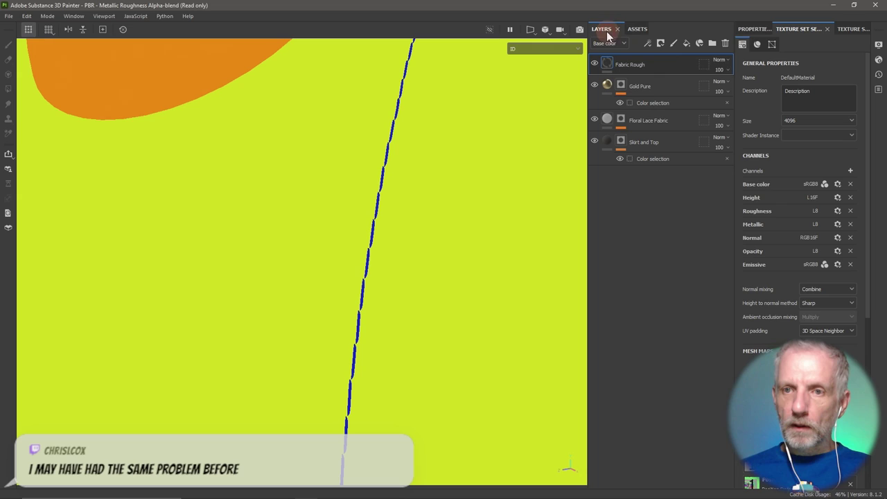
click(648, 42)
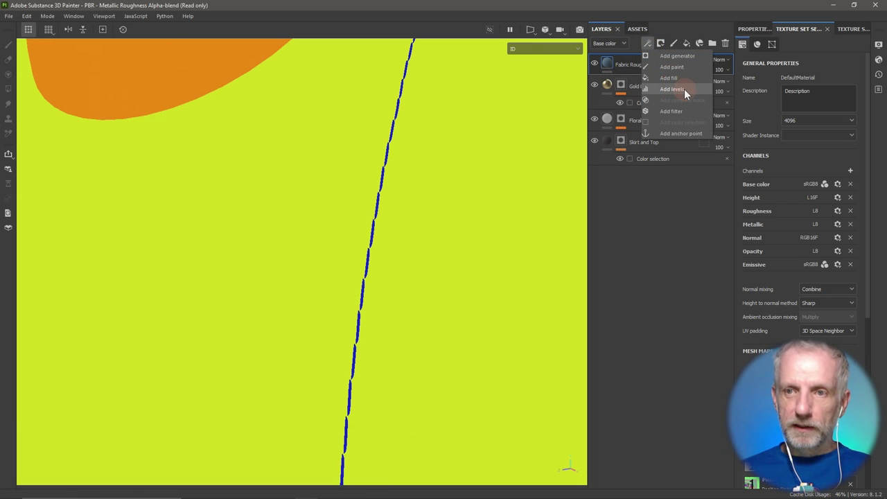
click(661, 44)
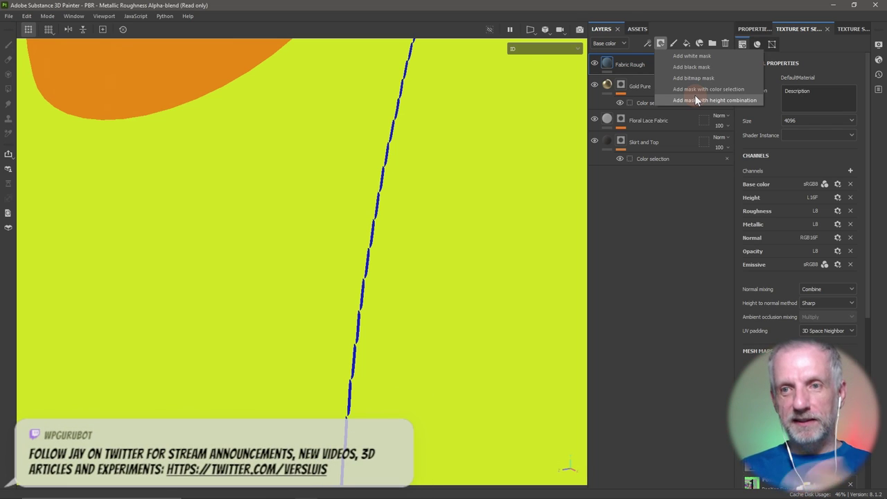
click(721, 90)
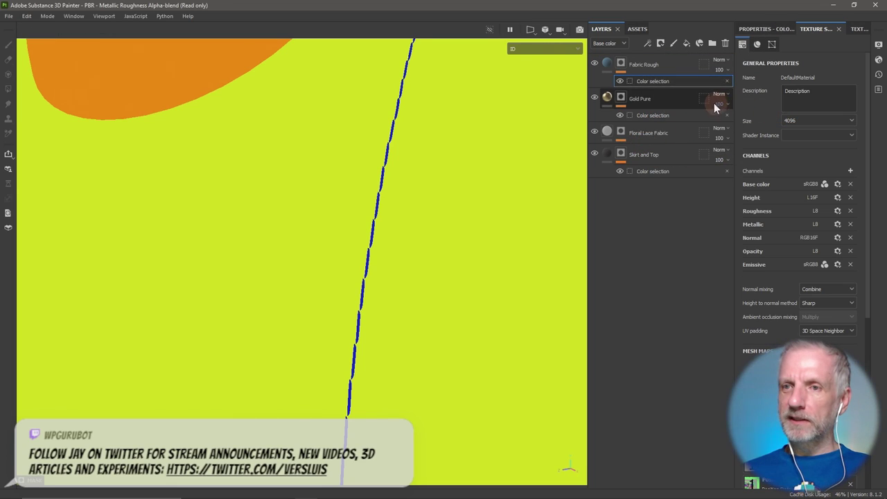
Limit the Fabric Rough mask to the blue seam ID colour, replacing a mistaken yellow pick.
click(756, 29)
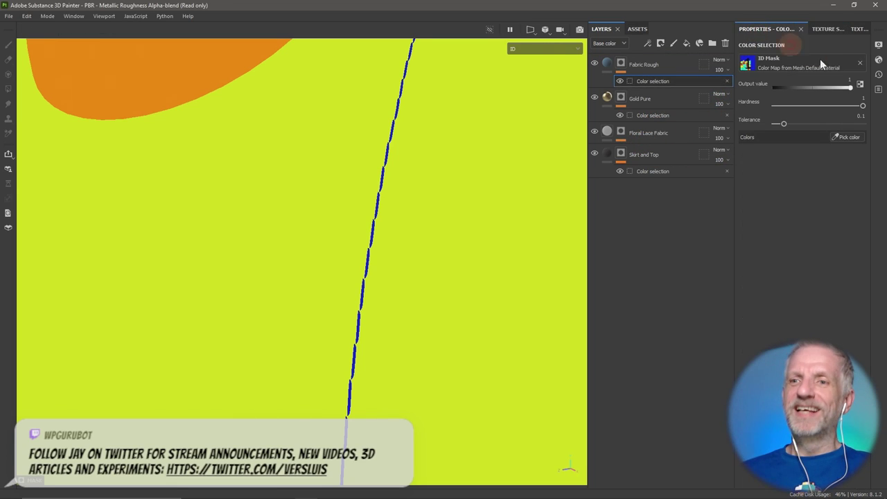
click(842, 136)
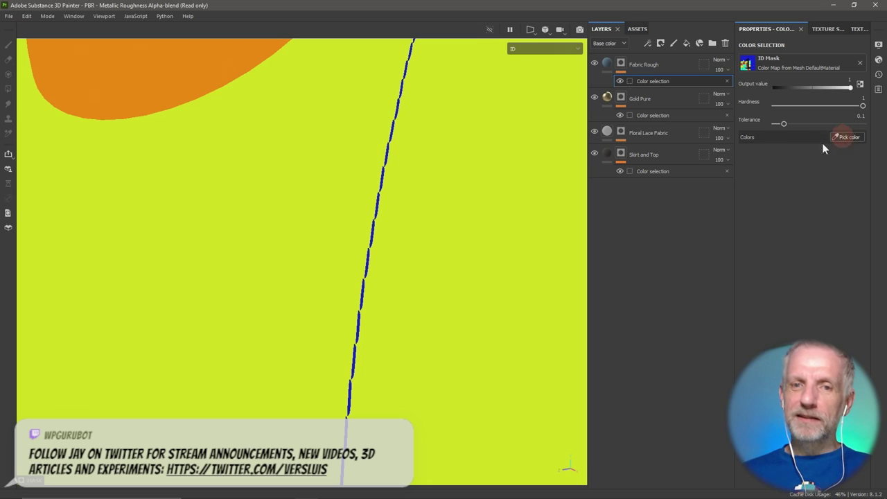
click(384, 184)
scroll(383, 185, up, 5)
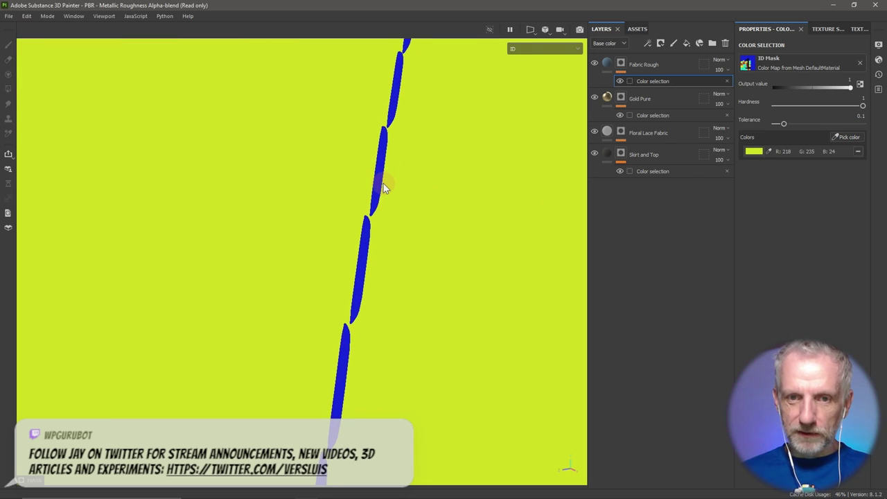
click(858, 151)
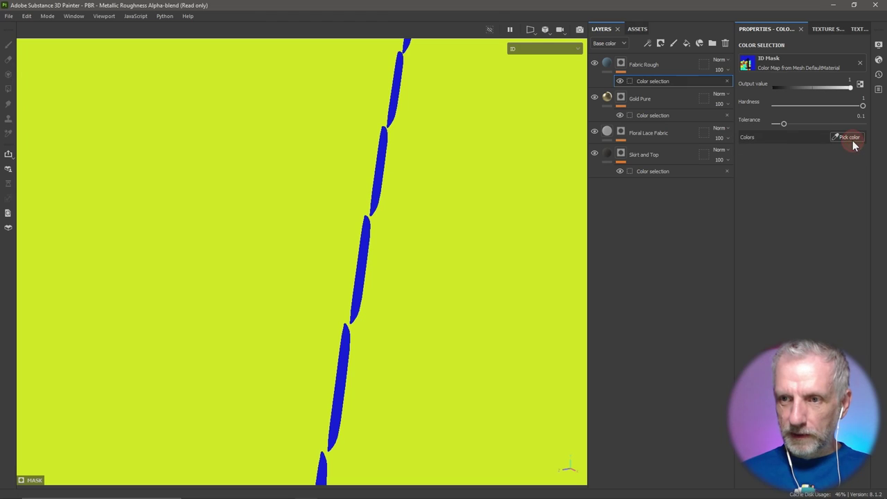
click(846, 137)
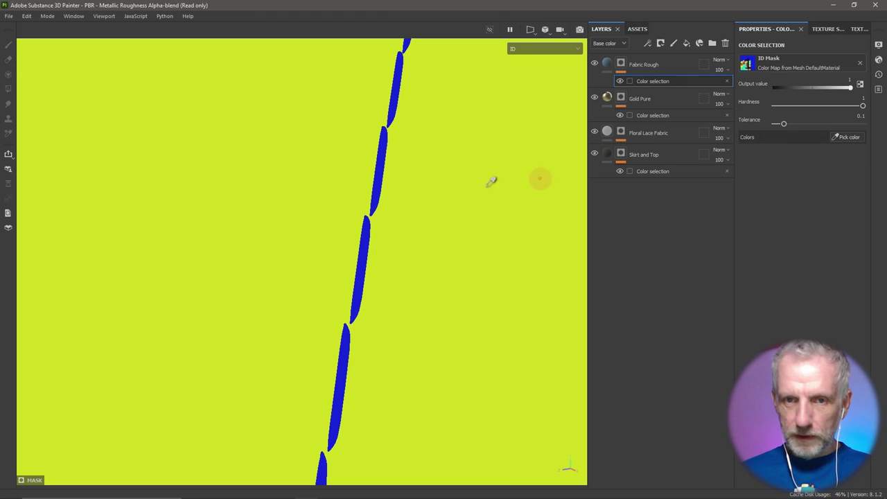
click(380, 188)
scroll(530, 174, down, 4)
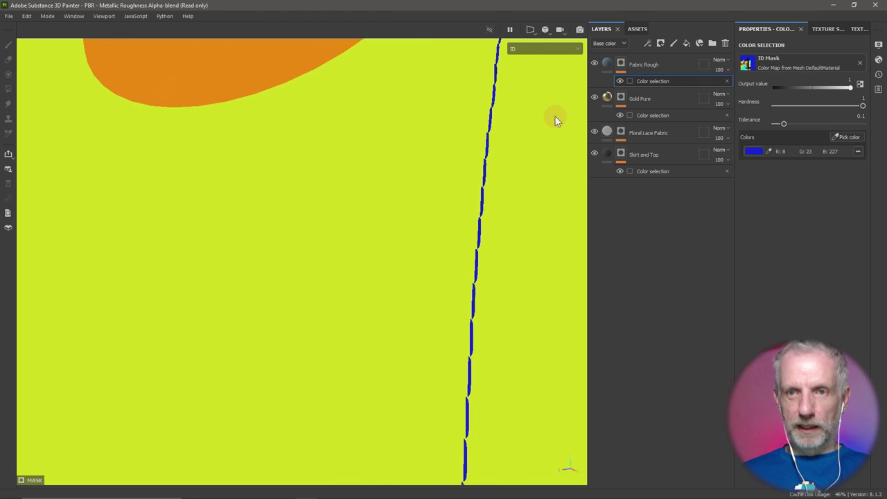
Switch the viewport display to Material and look along the seam.
click(562, 50)
scroll(553, 57, up, 3)
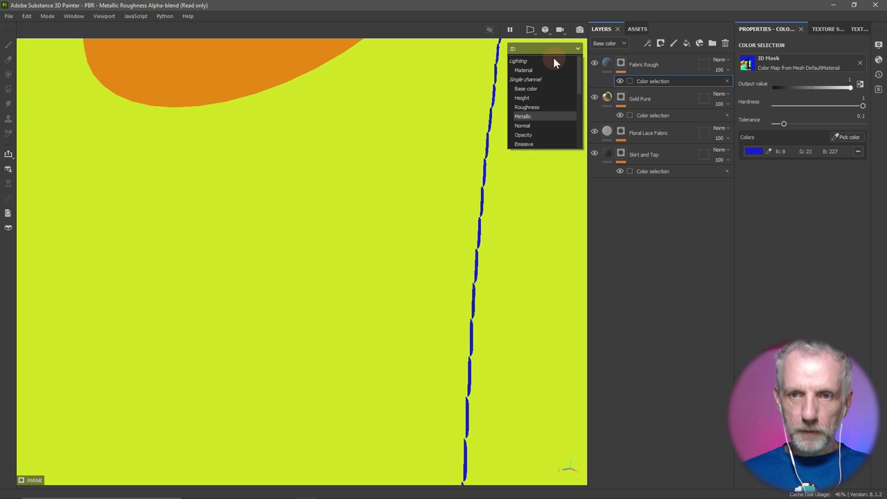
click(543, 71)
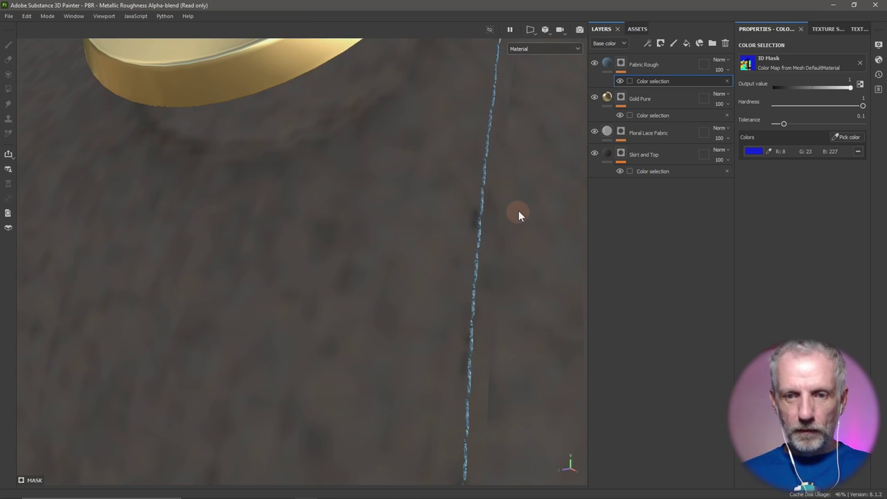
scroll(410, 220, up, 2)
alt+drag(410, 220, 377, 218)
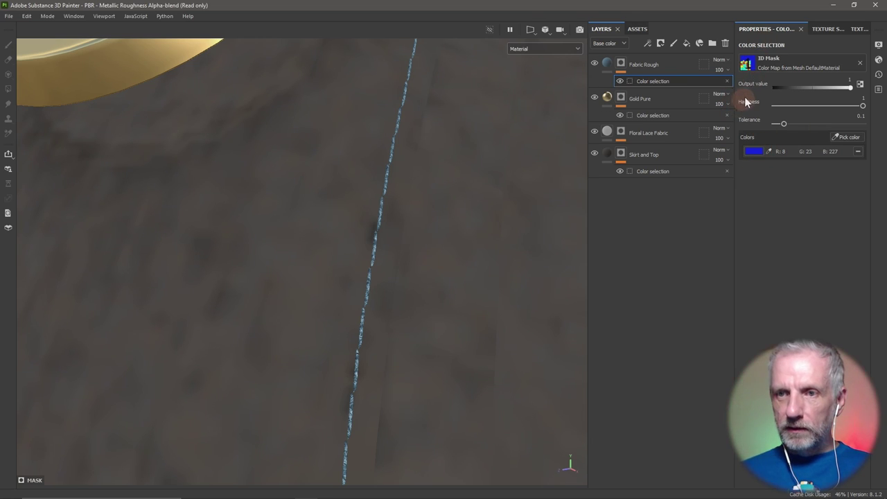
Set Fabric Rough's colour to light grey for the stitching.
click(596, 64)
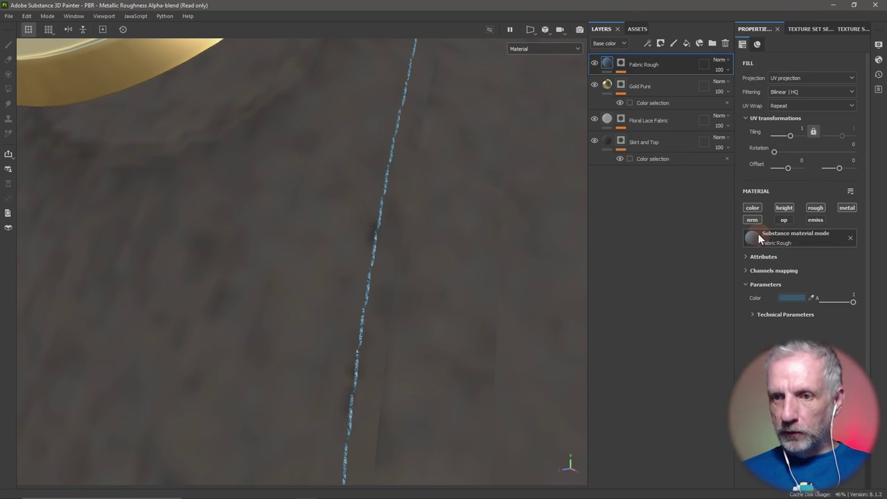
click(788, 298)
mouse_move(716, 301)
mouse_down()
mouse_move(670, 319)
mouse_move(664, 312)
mouse_up()
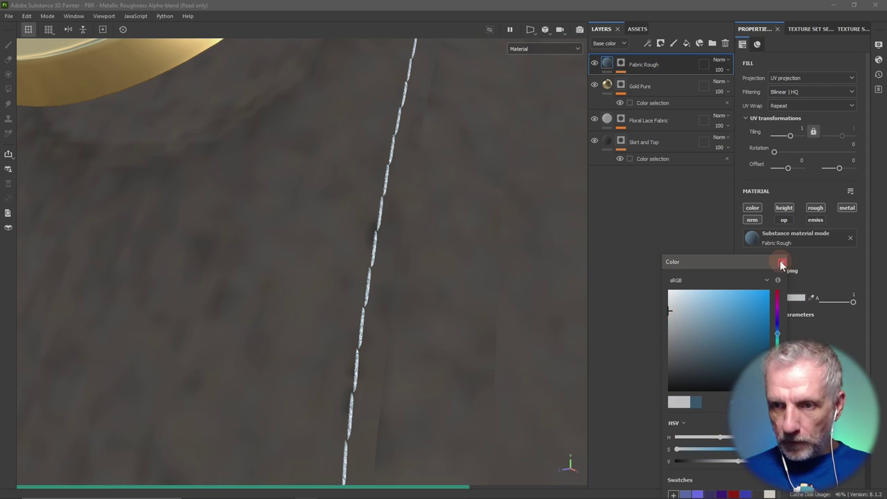
click(438, 251)
Orbit toward the sleeve and select the Floral Lace Fabric layer.
scroll(429, 250, up, 3)
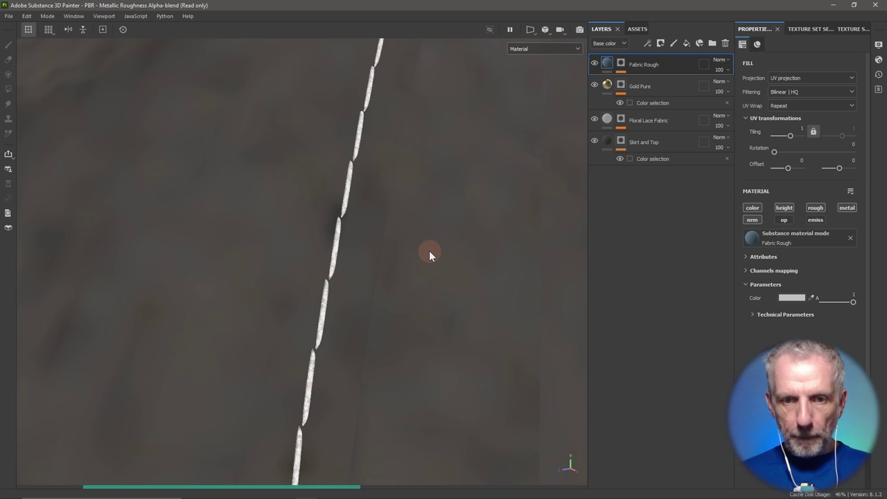
scroll(429, 251, down, 3)
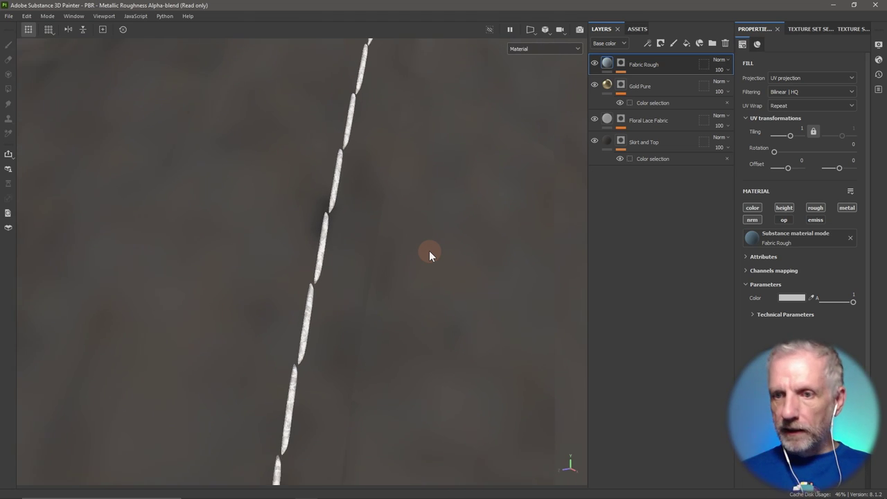
scroll(487, 234, down, 3)
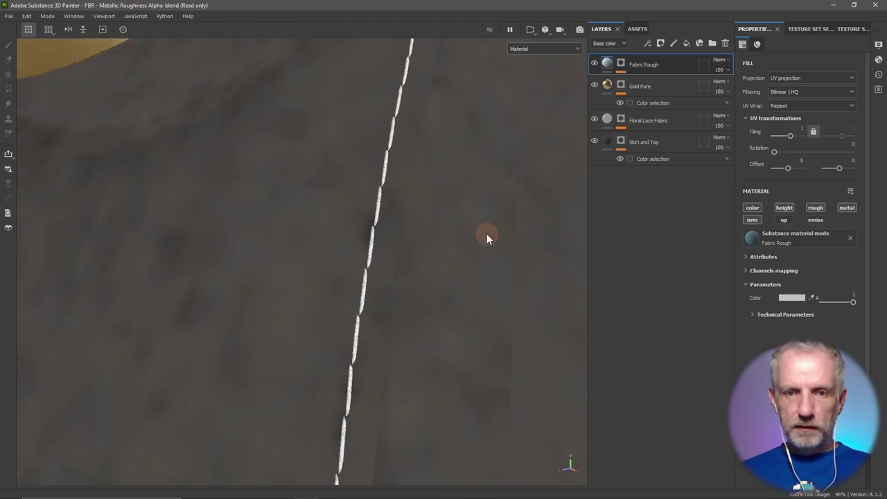
scroll(486, 236, down, 5)
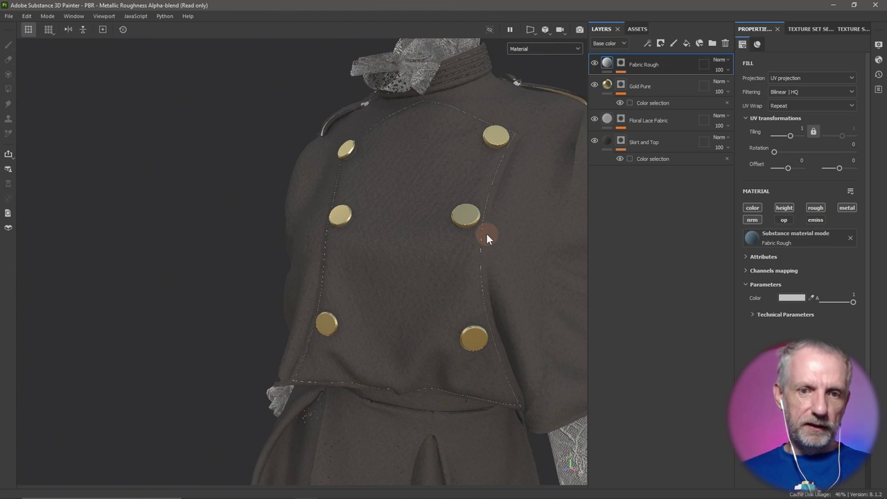
alt+drag(425, 222, 538, 187)
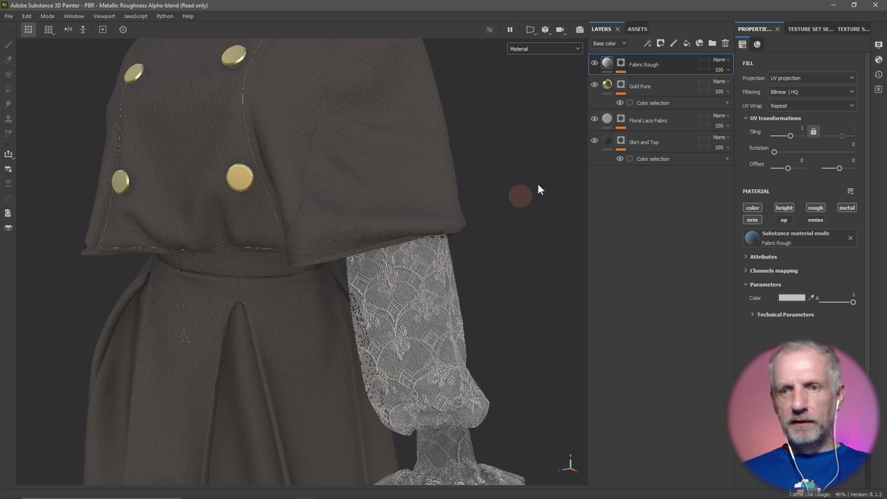
click(611, 120)
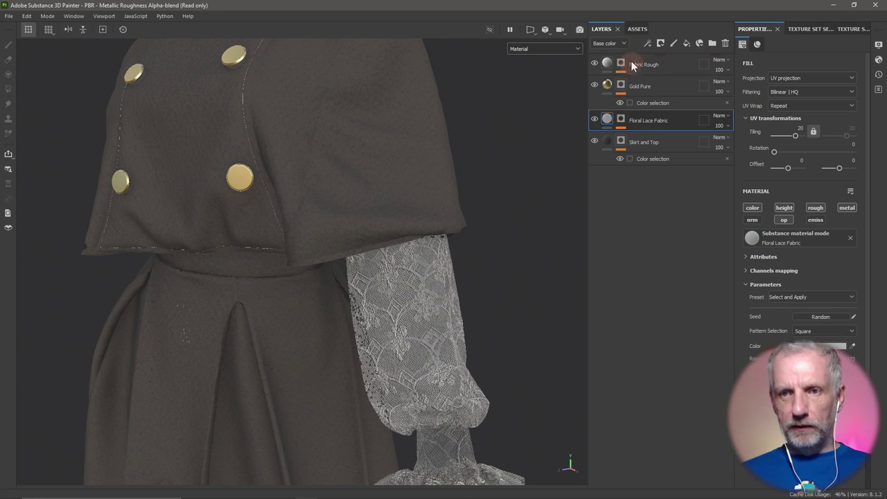
Swap the sleeve layer's material to Fabric Knitted Sweater and check the knit cuff.
click(637, 28)
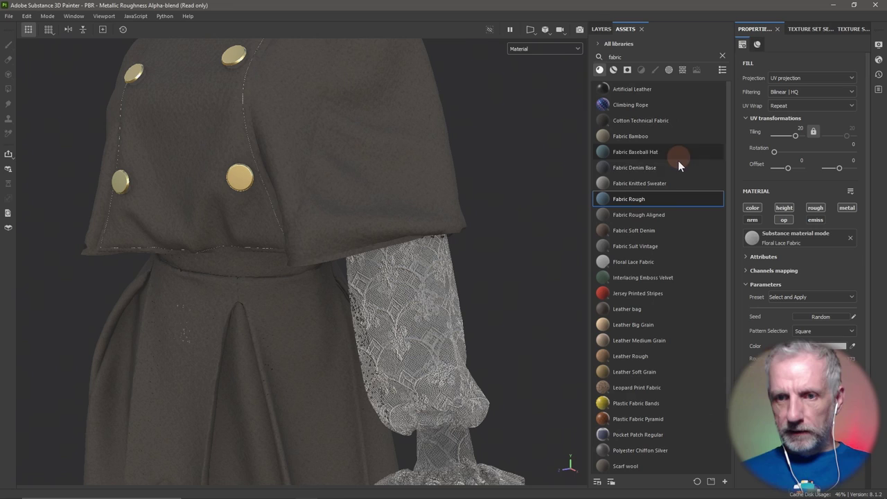
scroll(682, 282, down, 2)
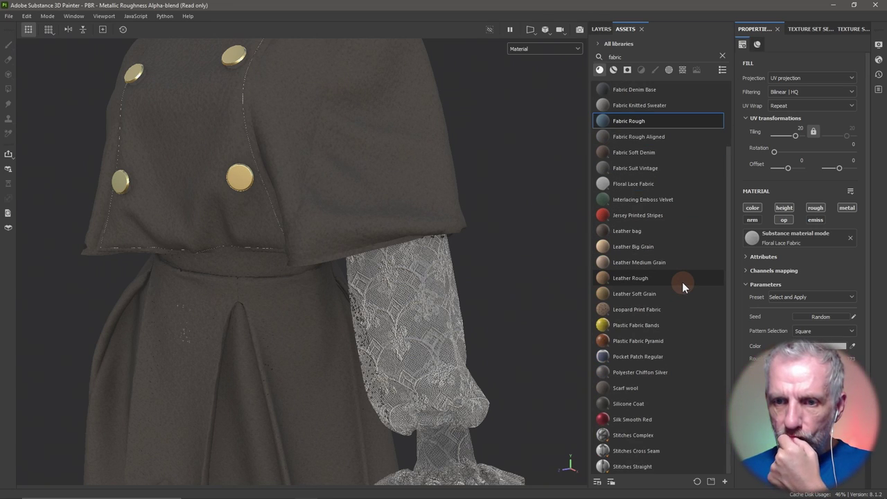
scroll(681, 254, up, 2)
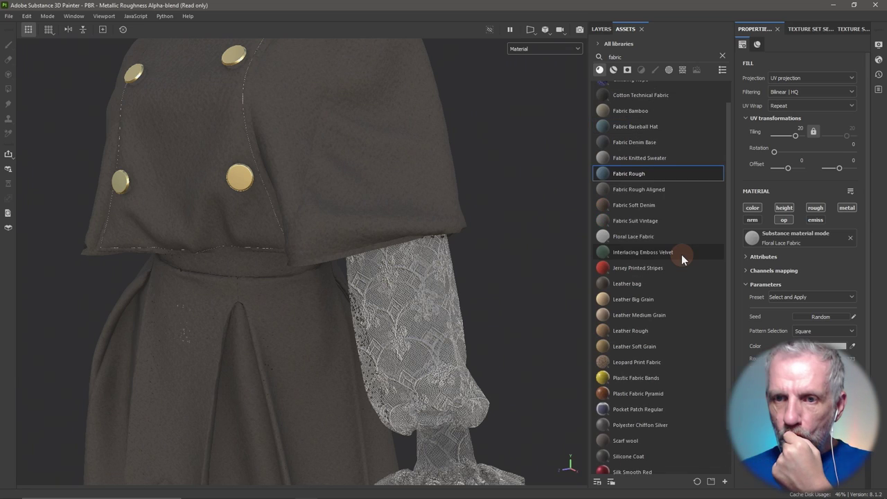
click(605, 159)
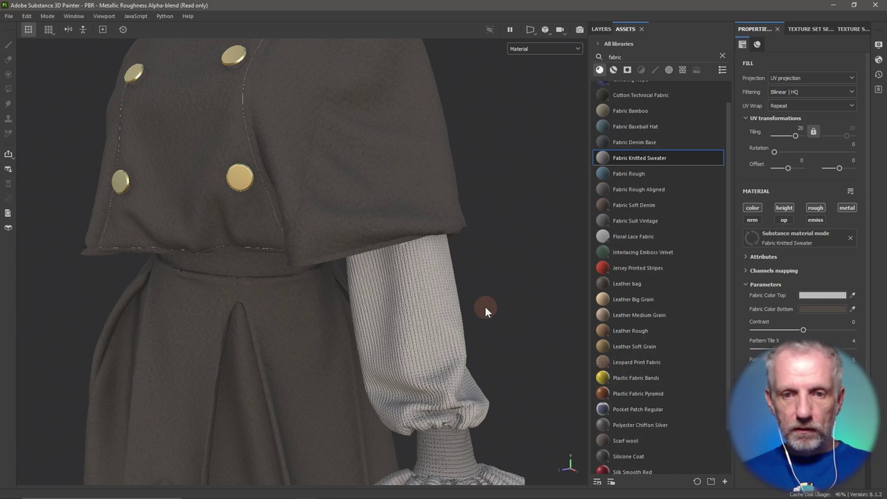
scroll(486, 308, up, 4)
middle_drag(449, 374, 340, 224)
scroll(340, 224, up, 2)
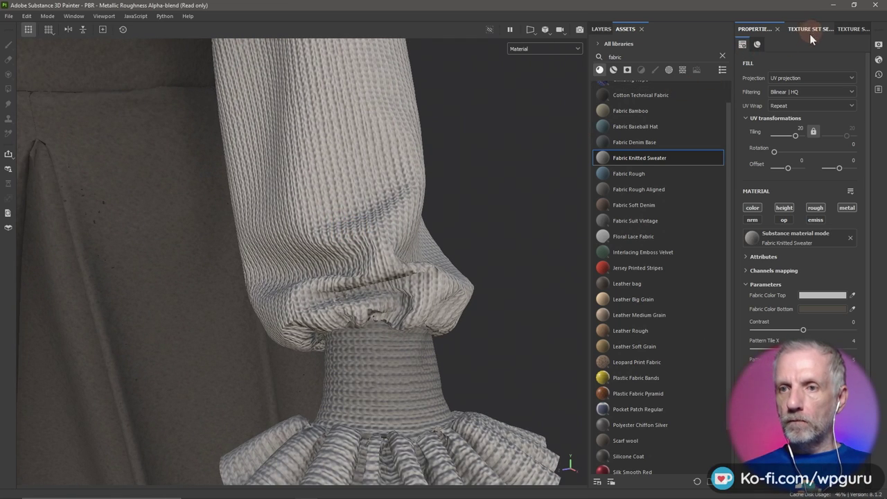
click(600, 30)
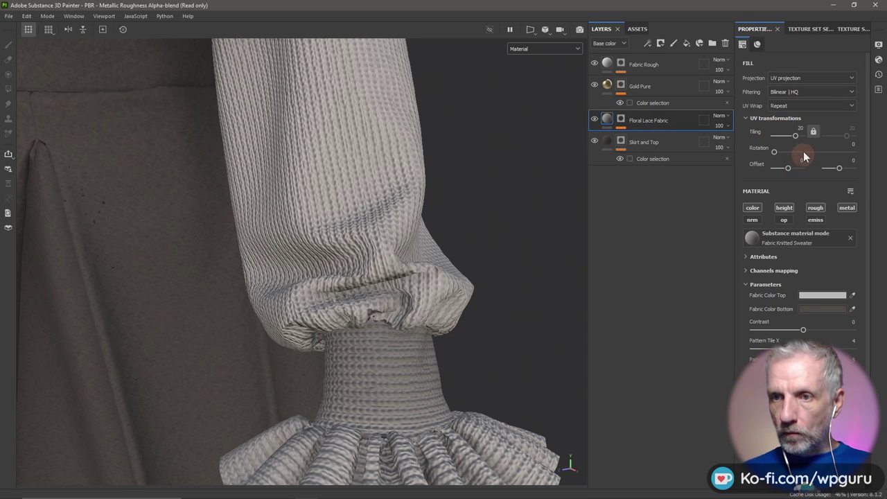
click(800, 129)
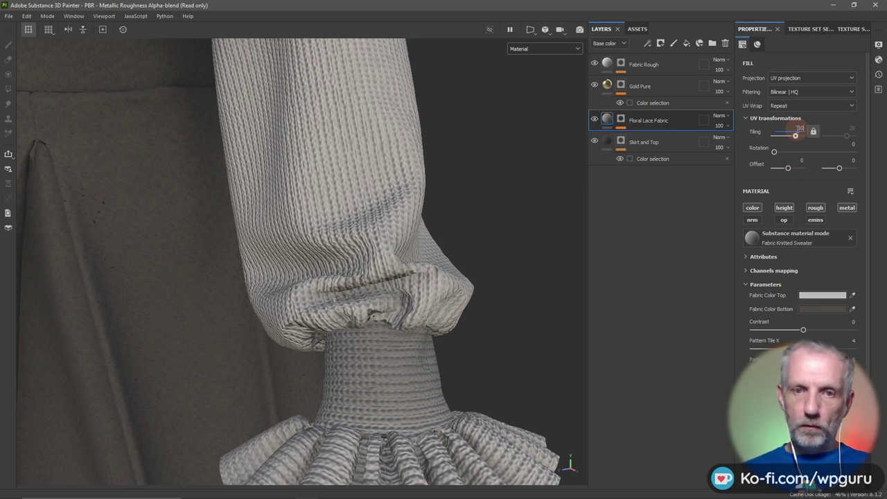
text(10)
key(Return)
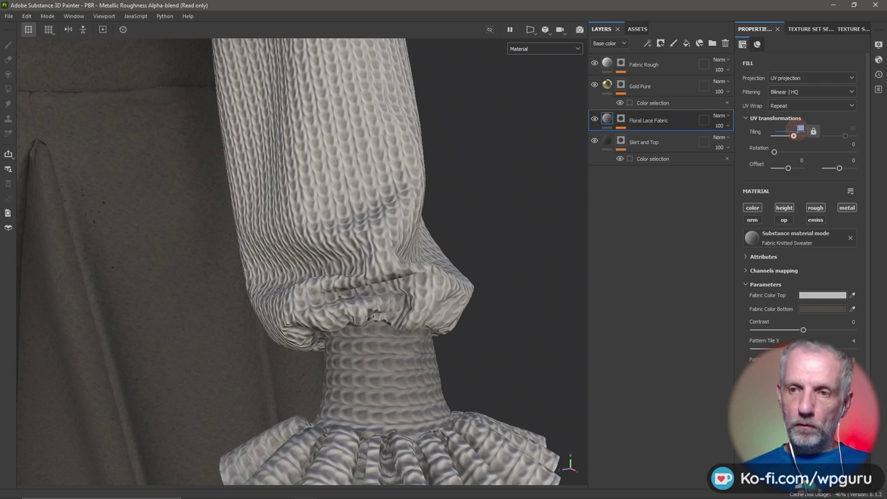
text(5)
key(Return)
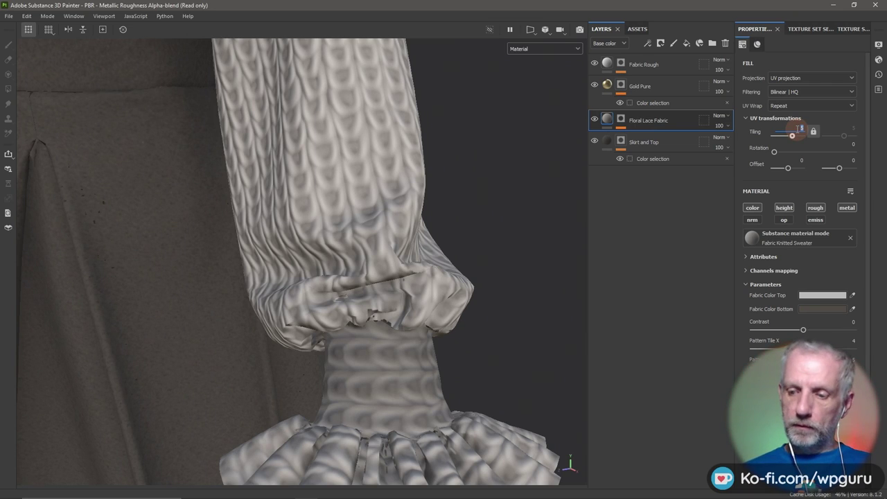
text(20)
key(Return)
scroll(542, 164, down, 6)
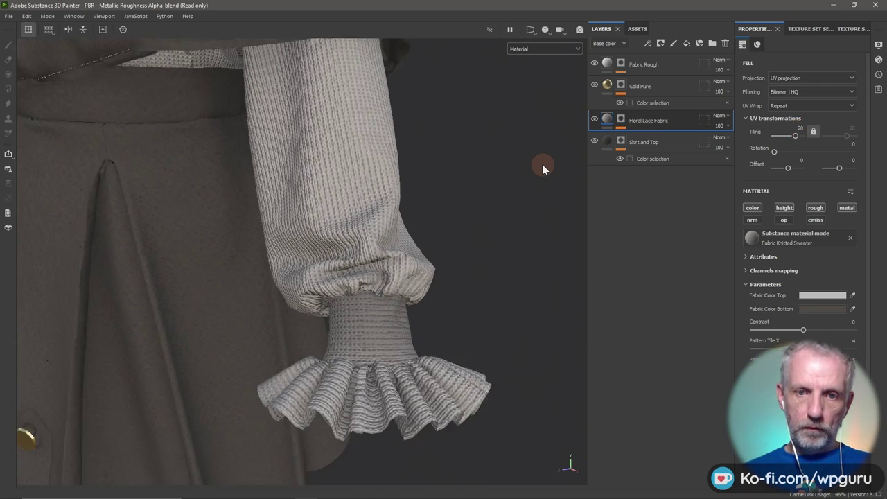
scroll(415, 299, down, 5)
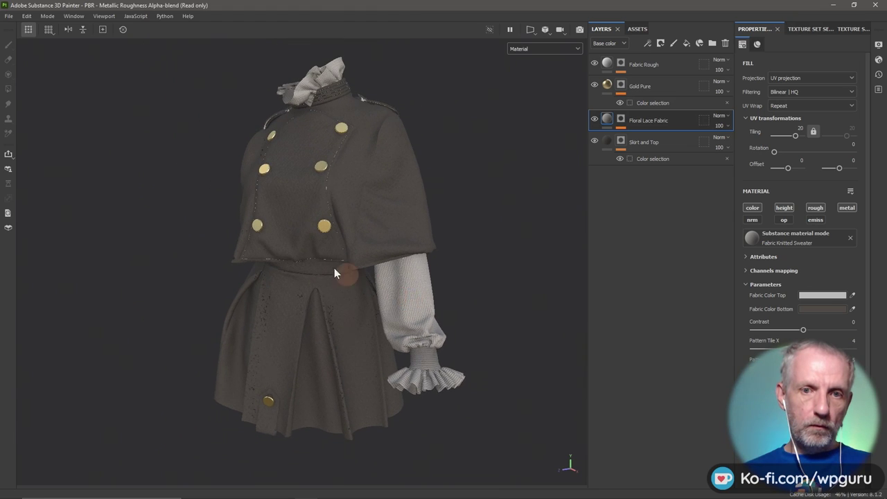
alt+drag(336, 271, 270, 394)
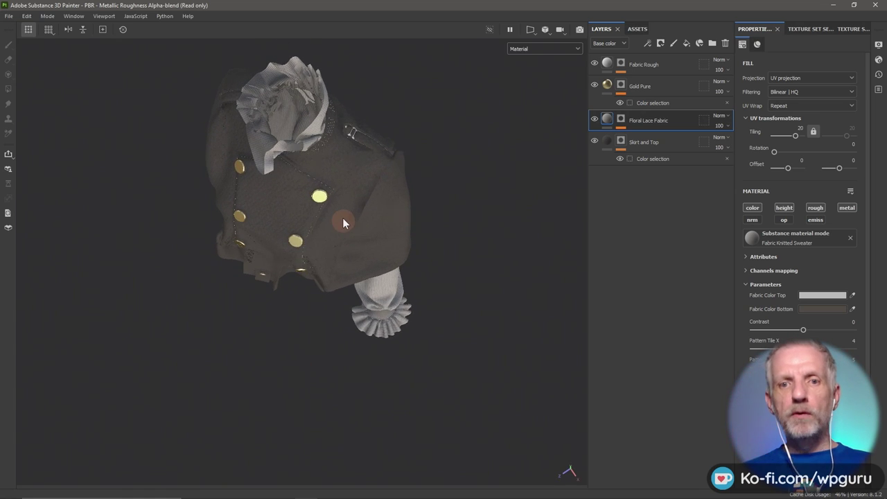
scroll(343, 216, up, 3)
scroll(294, 366, up, 4)
alt+drag(292, 361, 294, 338)
alt+right_drag(294, 339, 291, 315)
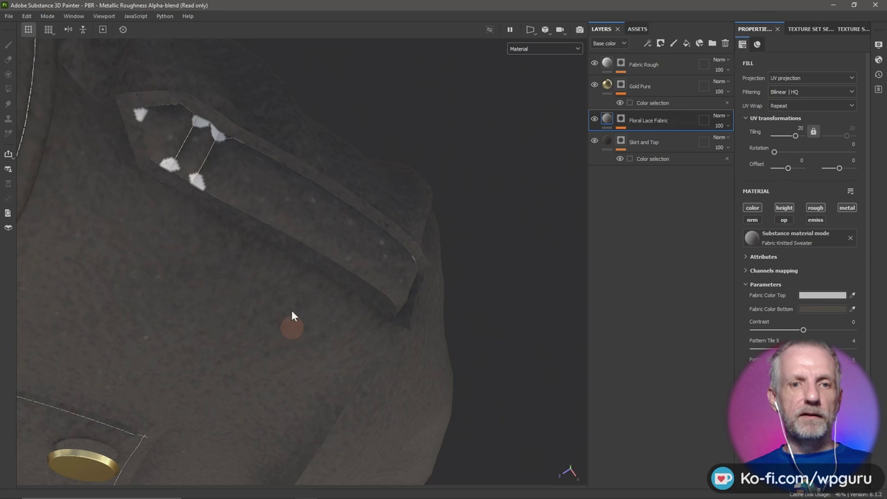
click(540, 50)
Display the ID mesh map in the viewport and orbit to inspect the shoulder-strap specks.
scroll(539, 122, down, 4)
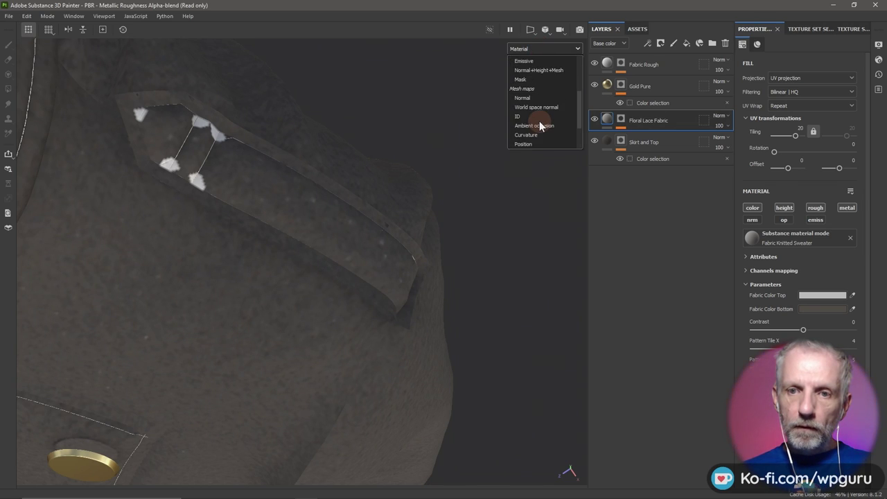
click(535, 115)
alt+drag(317, 178, 212, 242)
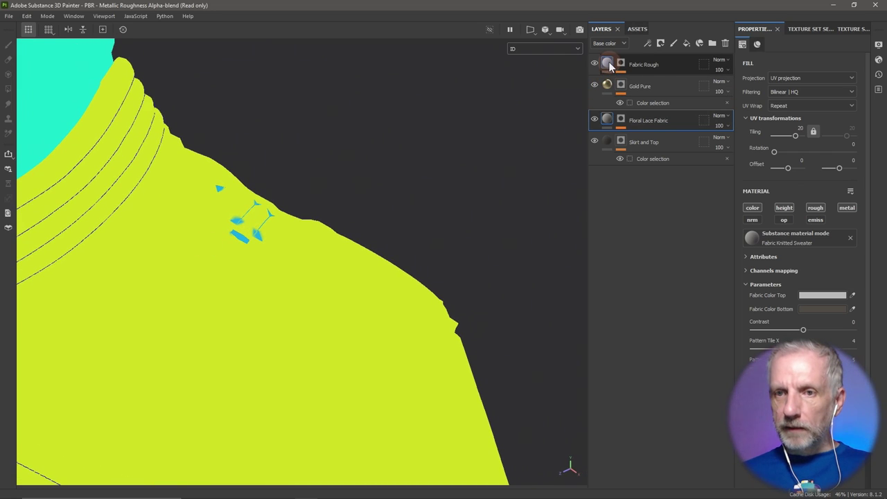
Rename Fabric Rough to Stitches, Gold Pure to Buttons, and Floral Lace Fabric to Sleeves.
double_click(659, 64)
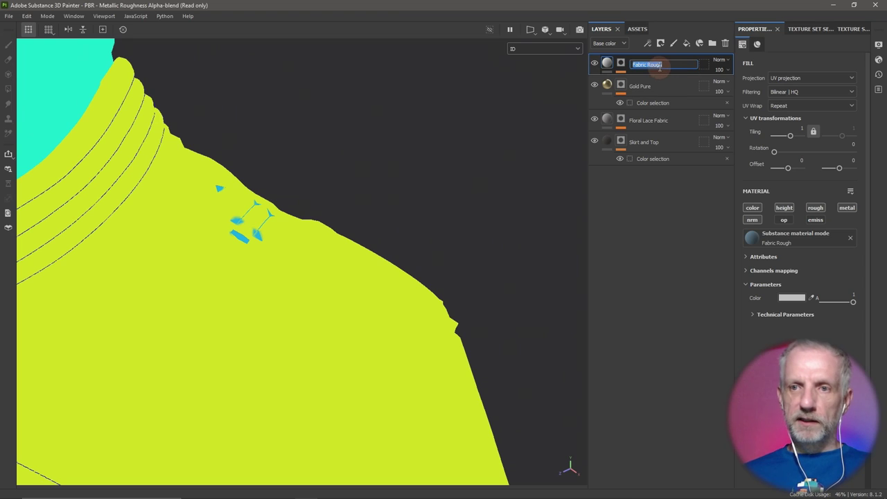
text(Stitche)
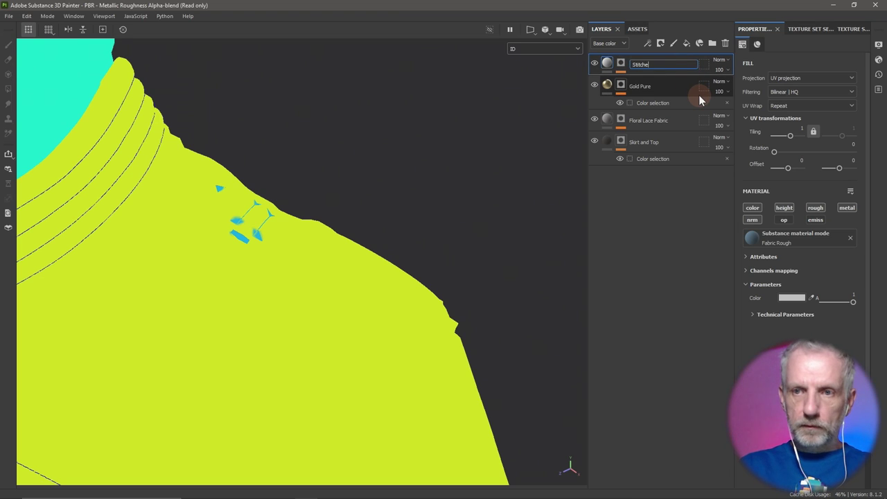
text(s)
key(Return)
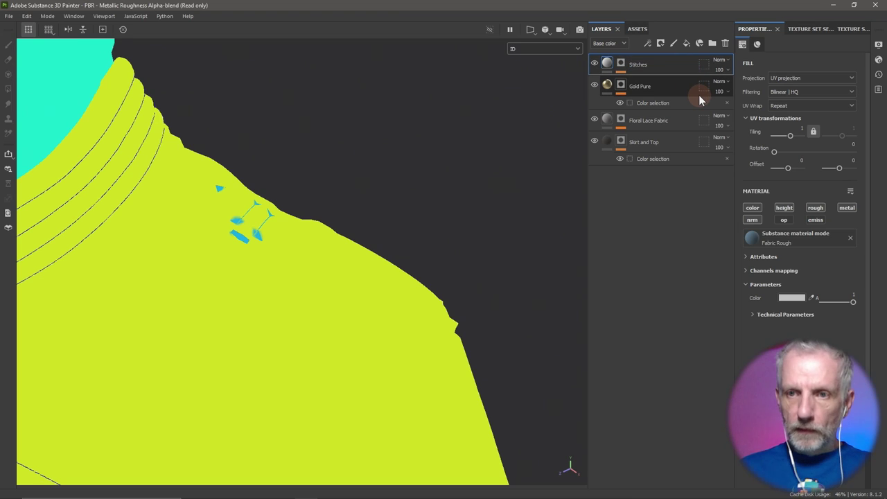
double_click(649, 87)
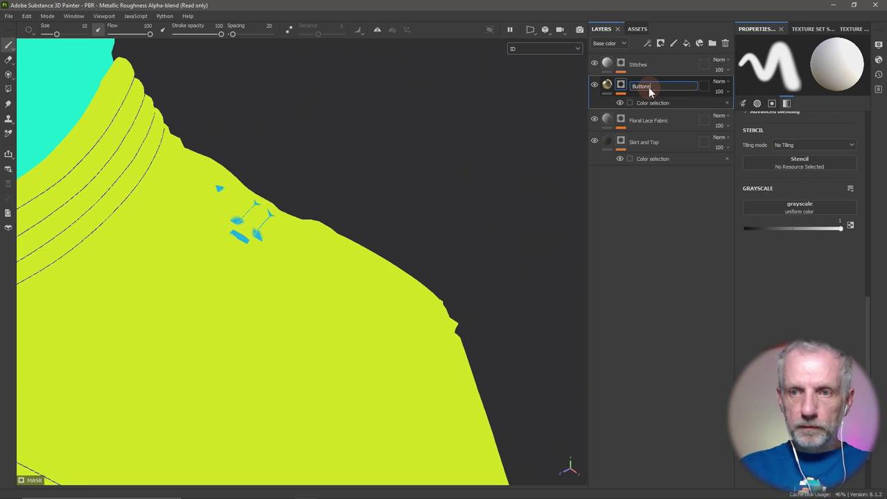
key(Return)
double_click(645, 121)
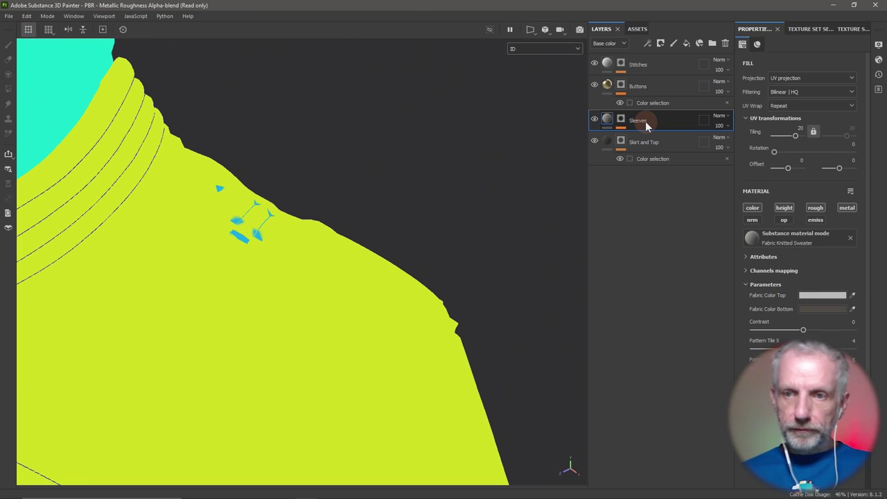
Add a colour-selection mask to Stitches that also includes the yellow ID colour.
mouse_move(608, 64)
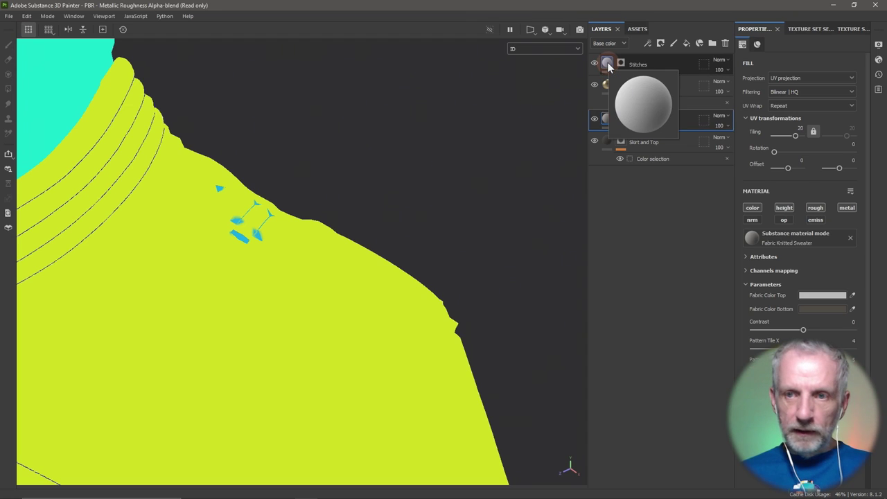
click(614, 64)
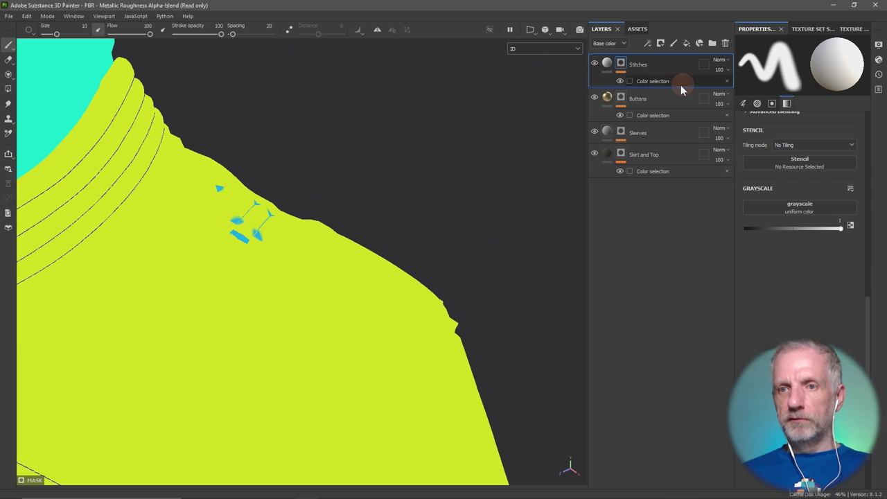
click(679, 84)
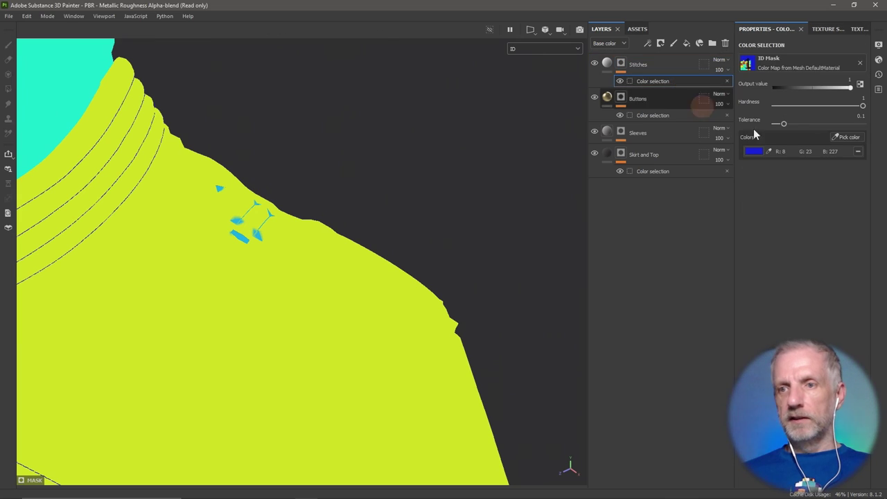
click(849, 138)
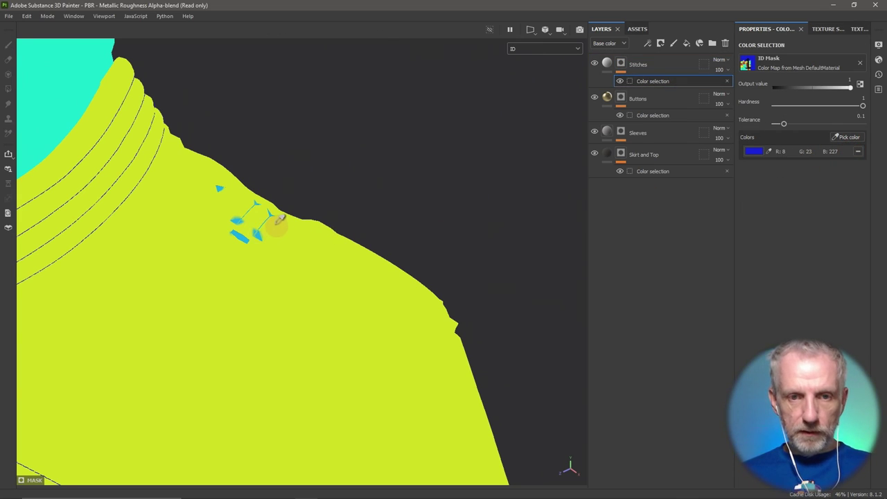
scroll(279, 220, down, 5)
click(257, 237)
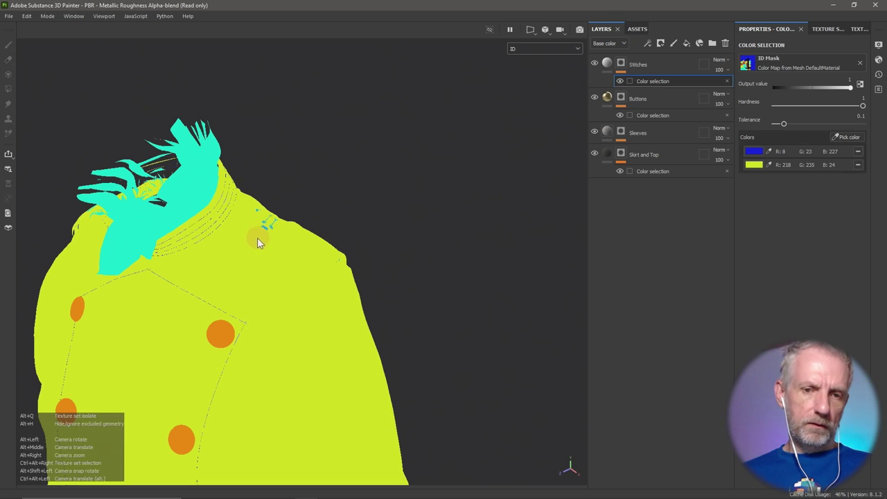
alt+drag(257, 237, 282, 171)
alt+middle_drag(282, 171, 307, 183)
alt+drag(307, 183, 298, 216)
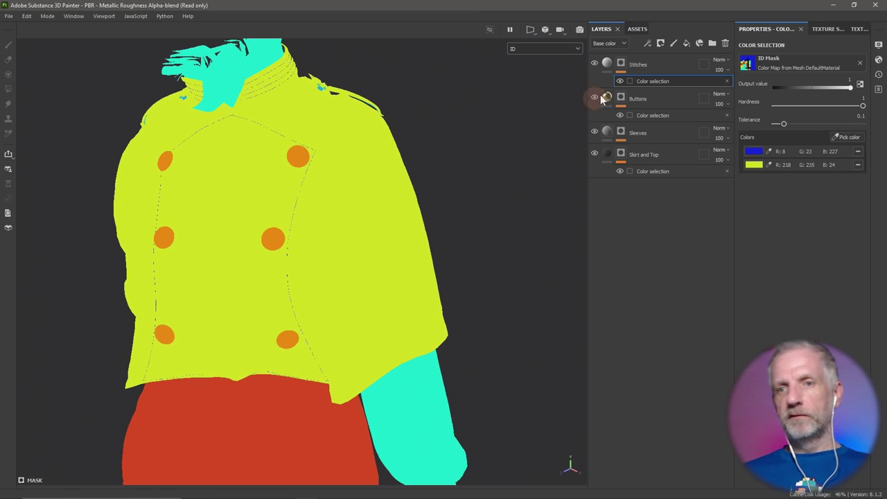
click(556, 51)
Return the viewport to Material and remove the yellow colour from the Stitches mask.
click(540, 67)
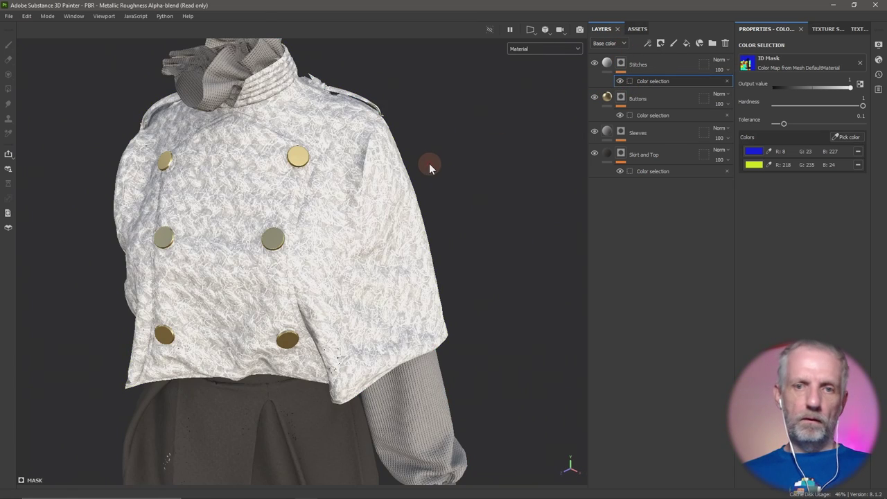
scroll(429, 163, down, 4)
alt+drag(430, 159, 404, 138)
scroll(406, 157, up, 3)
scroll(396, 156, up, 2)
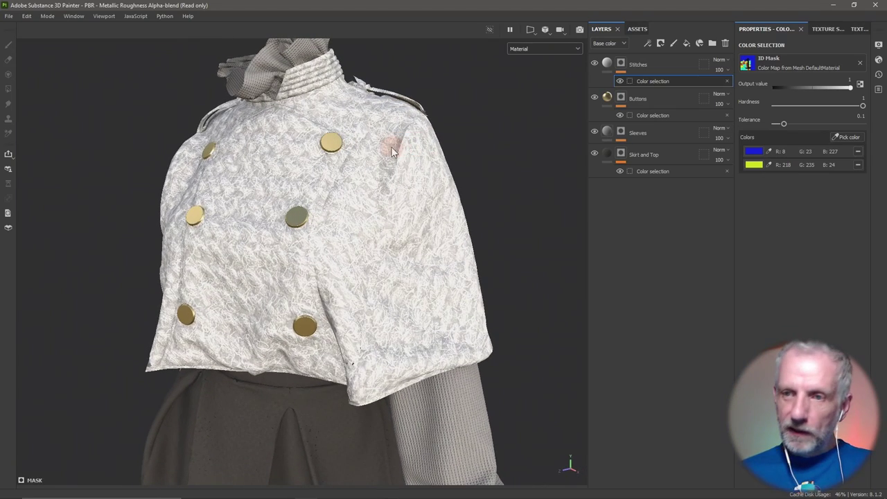
click(858, 164)
Orbit around the shoulder tab, collar and front buttons to inspect the stitched jacket.
alt+drag(479, 223, 182, 374)
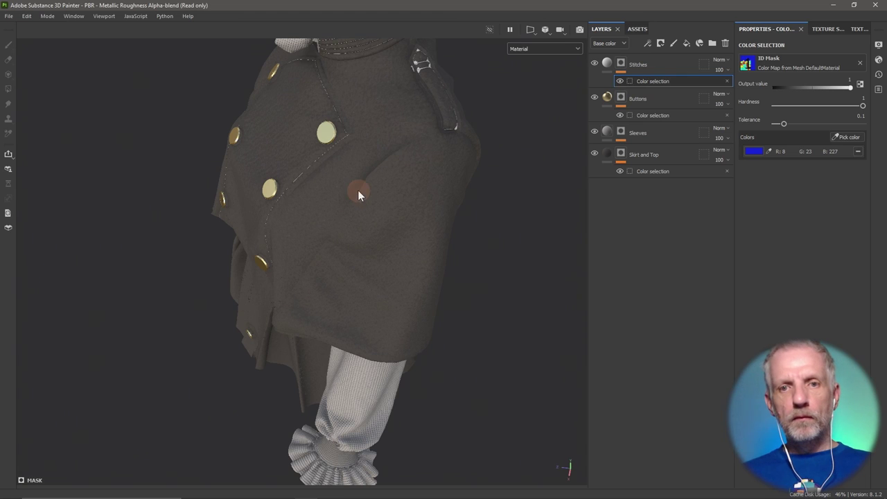
mouse_move(358, 190)
alt+mouse_down()
mouse_move(374, 198)
mouse_move(331, 226)
mouse_move(350, 193)
alt+mouse_up()
scroll(358, 194, up, 5)
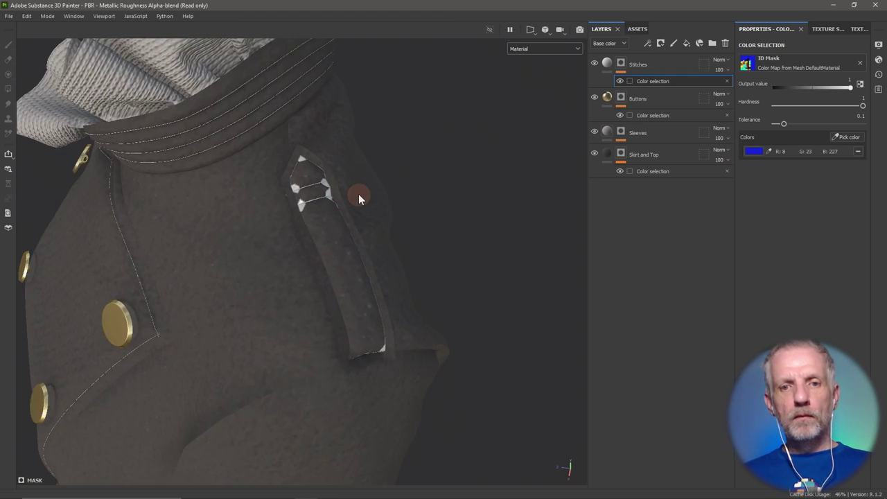
scroll(358, 194, up, 4)
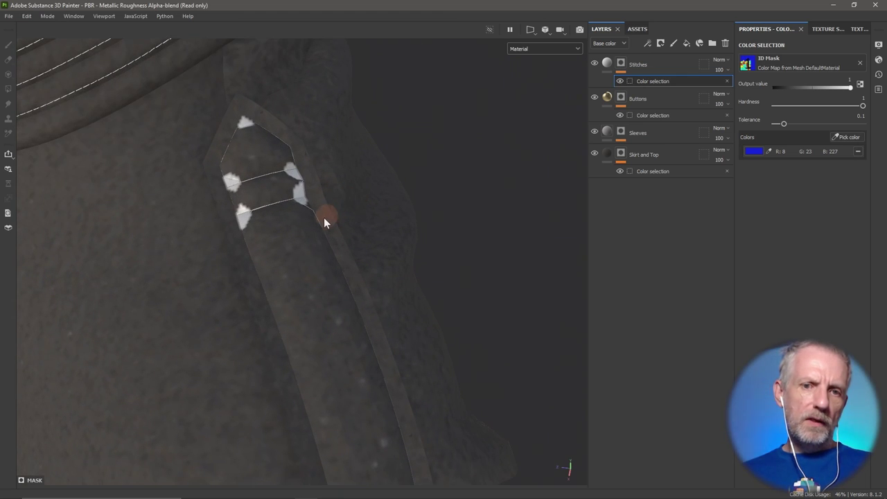
alt+drag(325, 219, 427, 114)
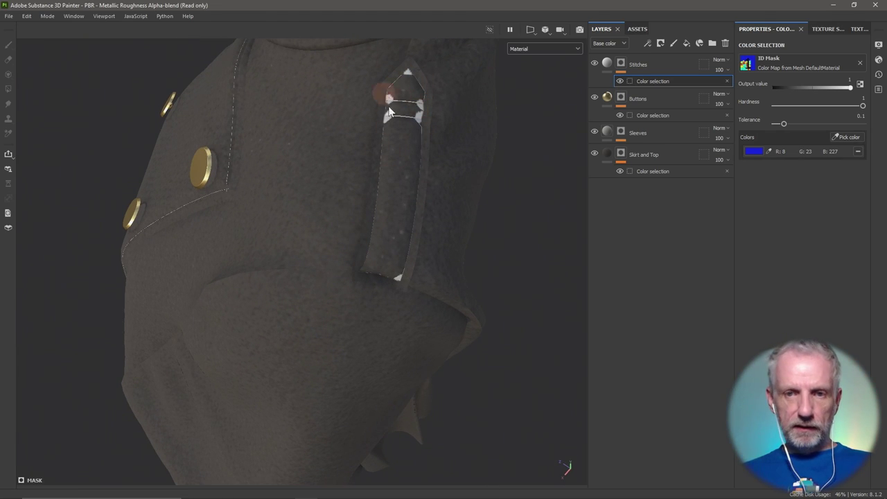
scroll(406, 88, up, 1)
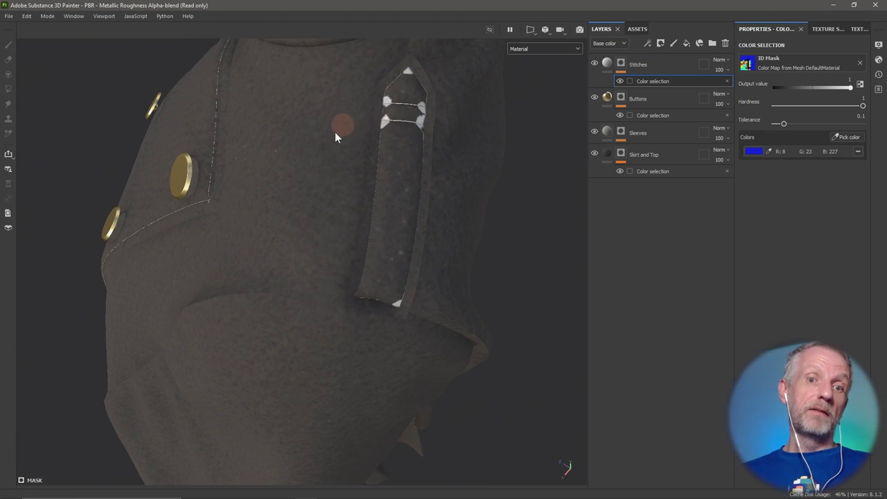
alt+drag(335, 132, 381, 170)
scroll(387, 176, up, 1)
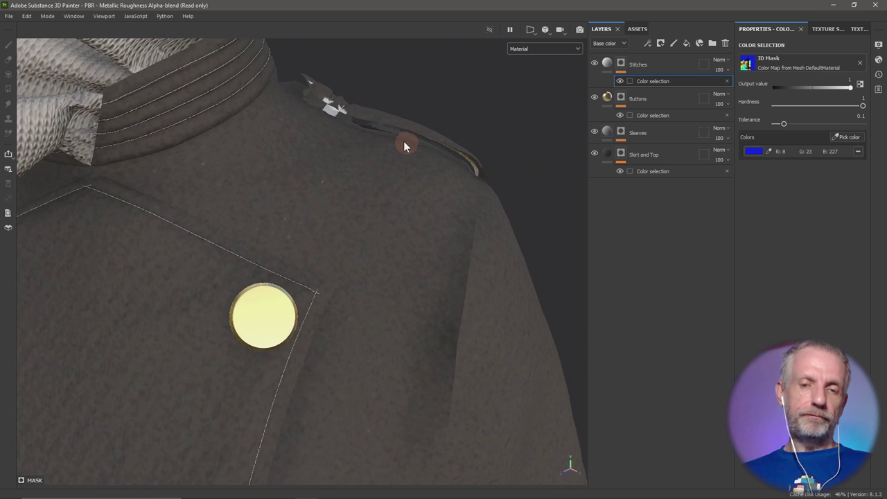
alt+drag(366, 154, 277, 176)
scroll(389, 144, down, 5)
scroll(365, 168, down, 3)
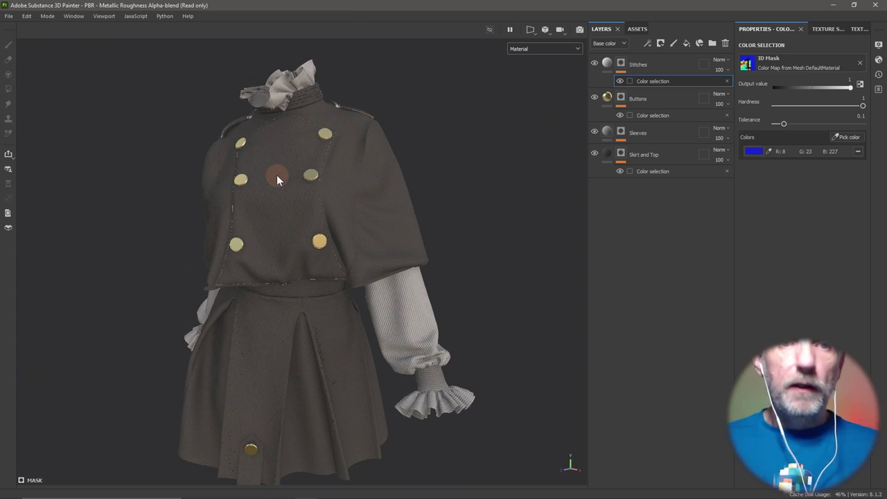
click(9, 15)
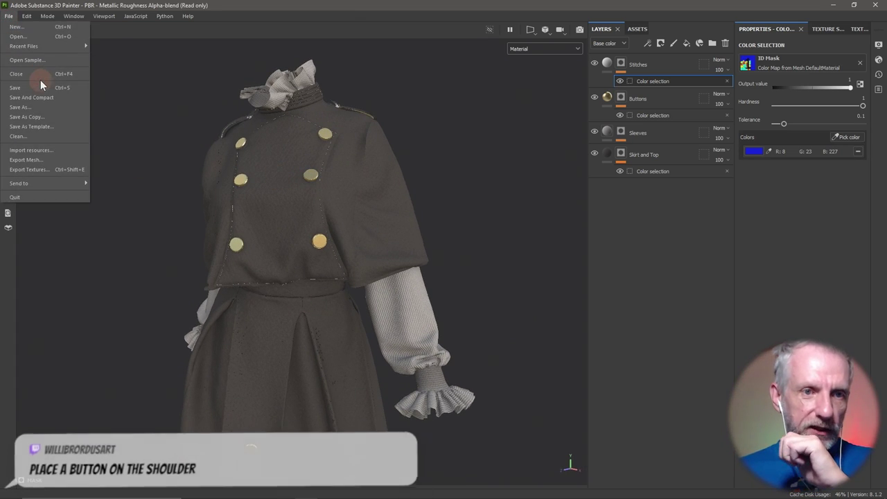
Start saving the project under a new name and navigate to the Works August 22 folder.
click(51, 104)
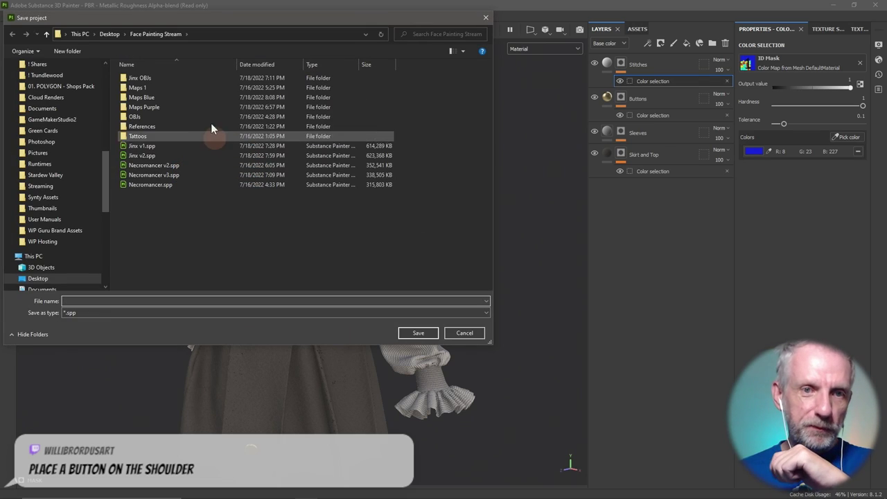
click(237, 33)
text(F:\Cloud Files\Dropbox\! DAZ Projects\Works August 22)
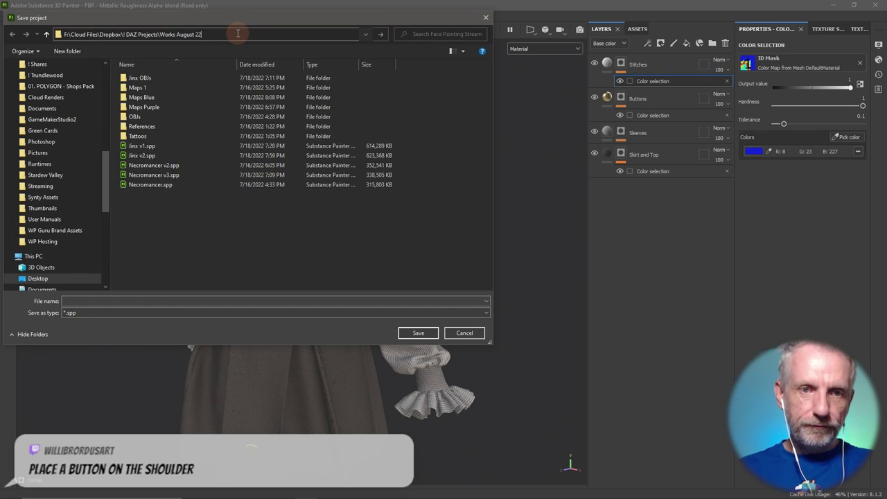
key(Return)
Create a Substance Projects folder there and save the project inside as Mil Lolita.
right_click(180, 191)
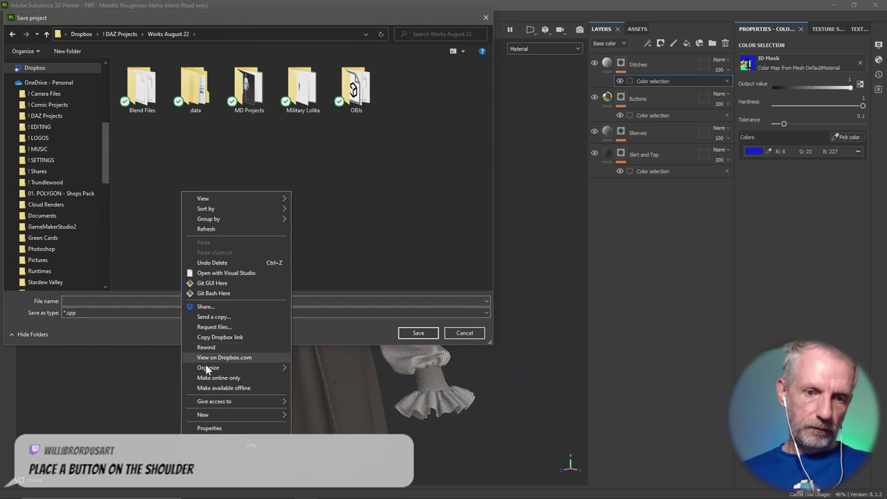
mouse_move(241, 415)
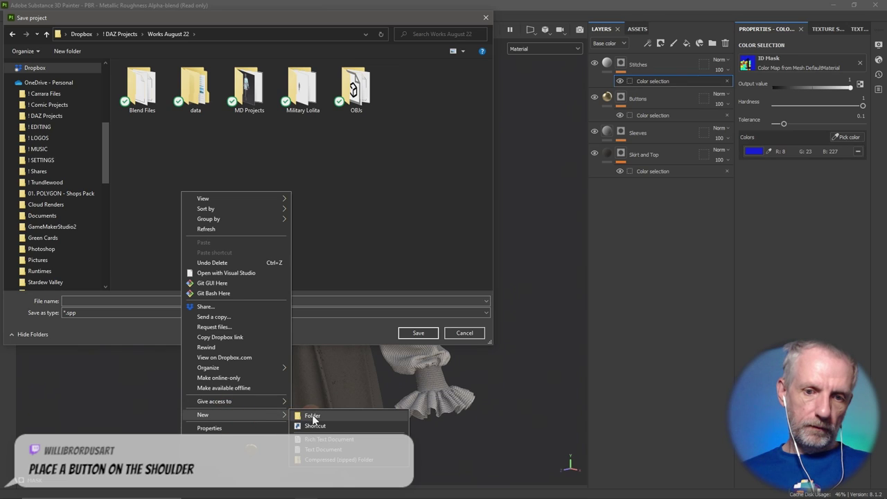
click(312, 417)
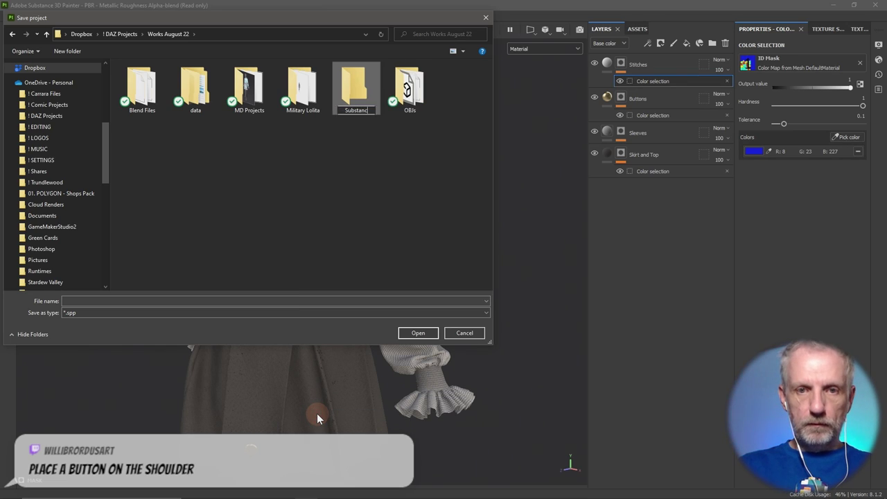
text(Substance Projects)
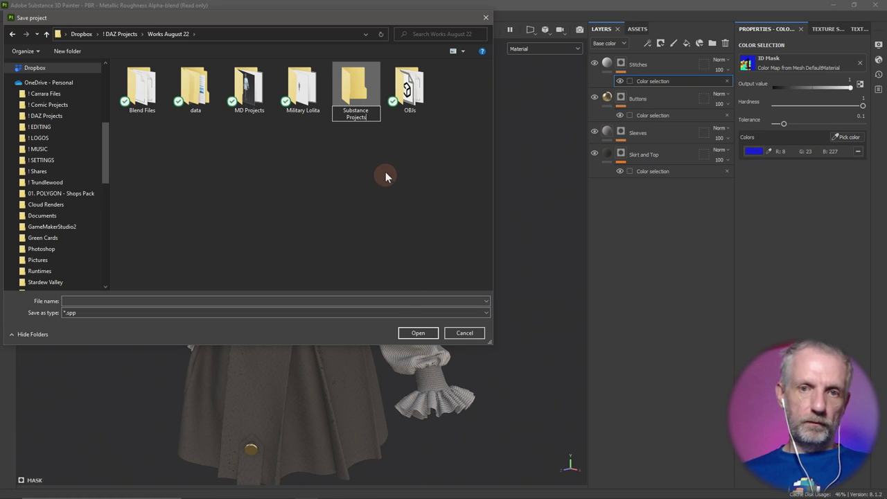
key(Return)
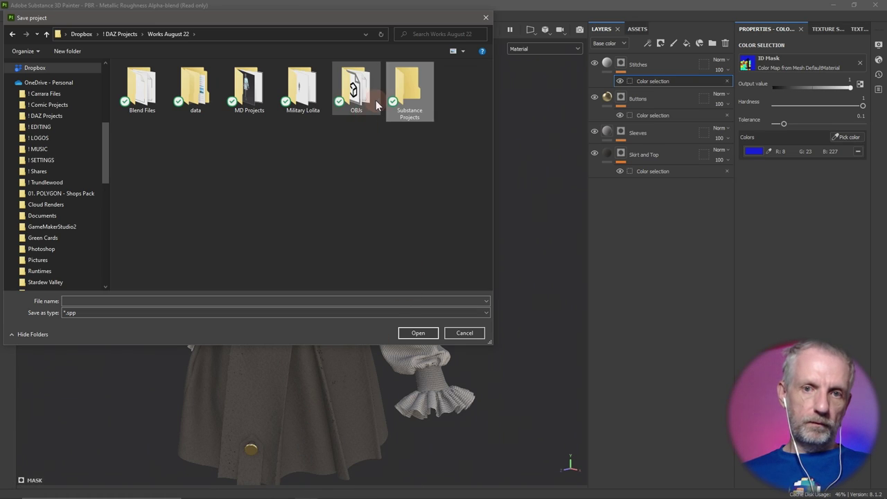
double_click(413, 93)
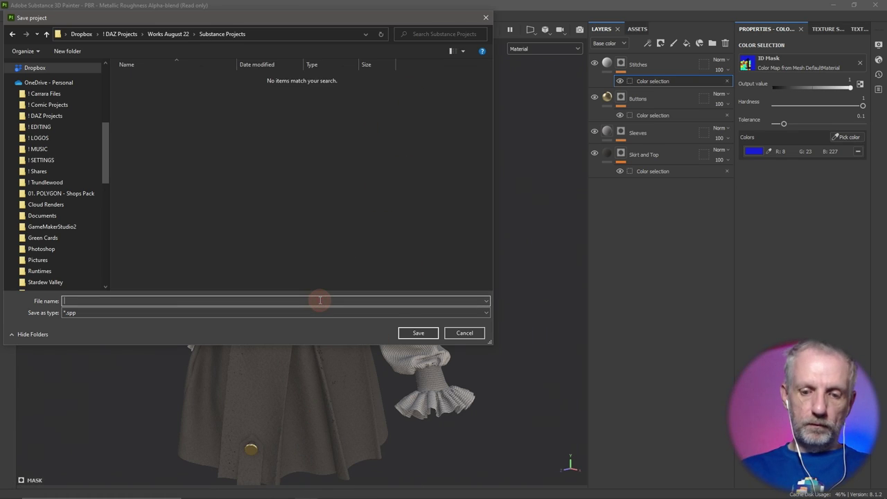
key(Return)
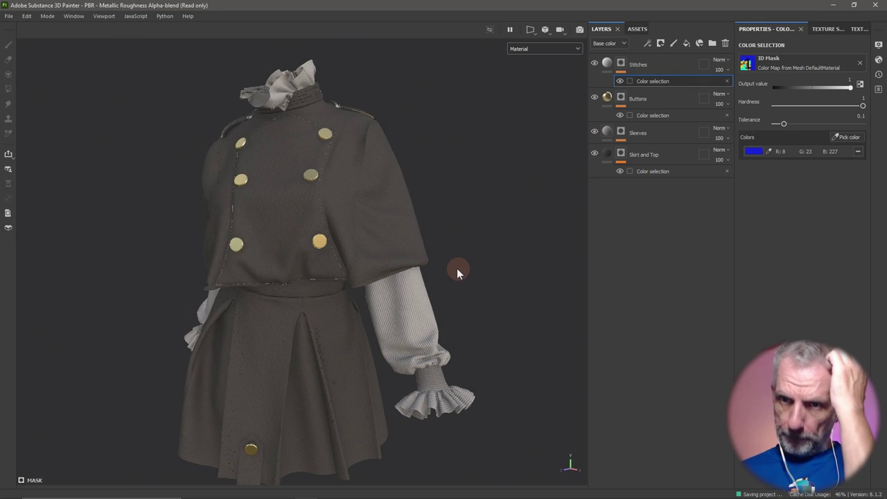
Pan and zoom across the coat front to review the finished texturing.
scroll(377, 226, up, 6)
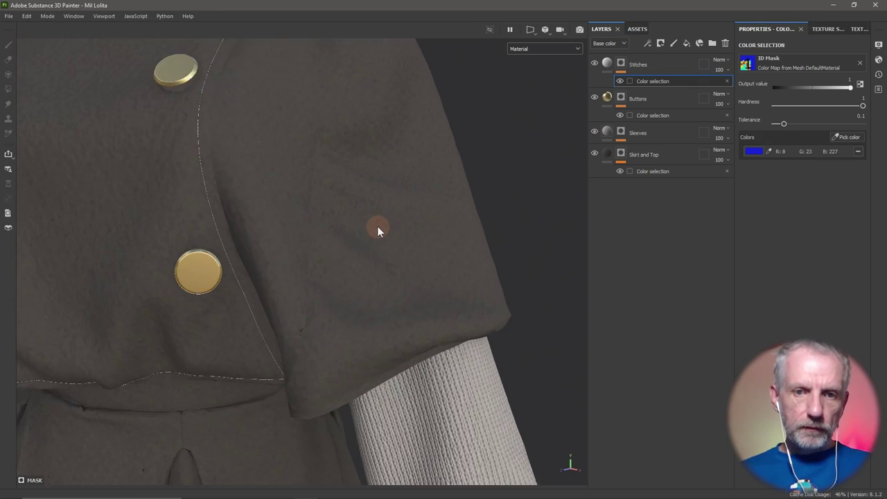
alt+middle_drag(301, 217, 488, 236)
scroll(488, 237, up, 3)
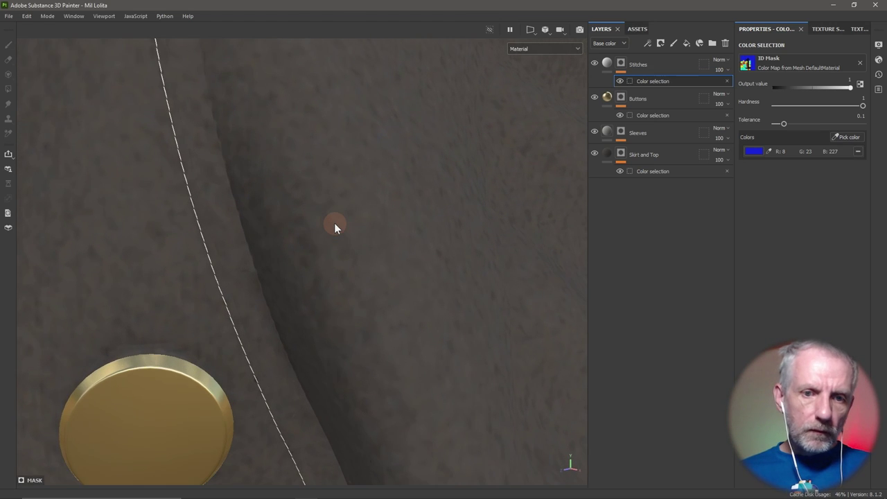
scroll(334, 222, down, 3)
scroll(336, 225, down, 6)
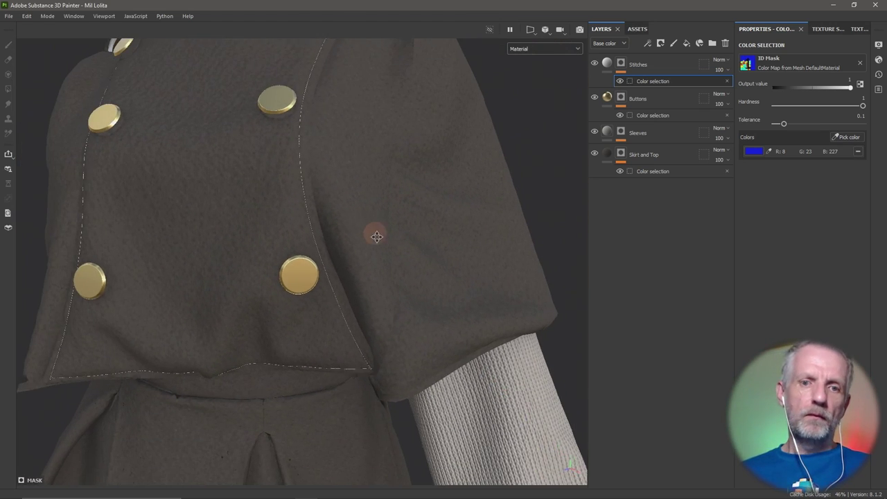
alt+middle_drag(368, 238, 325, 233)
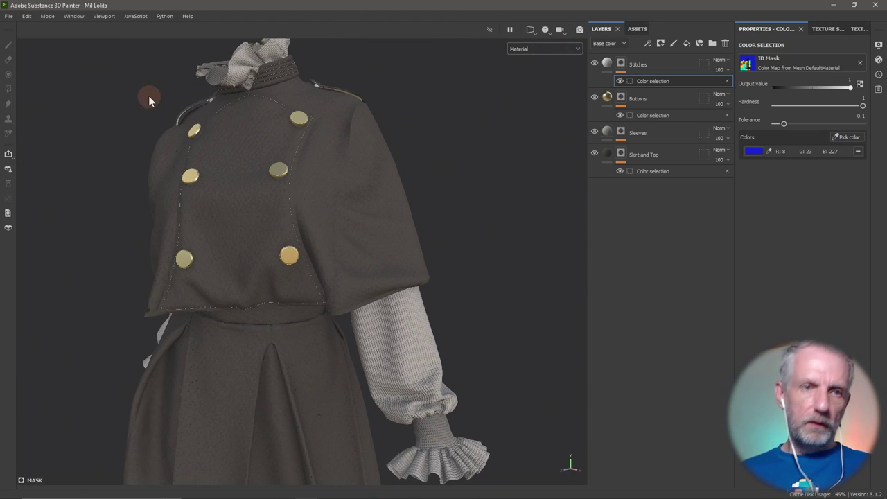
click(9, 16)
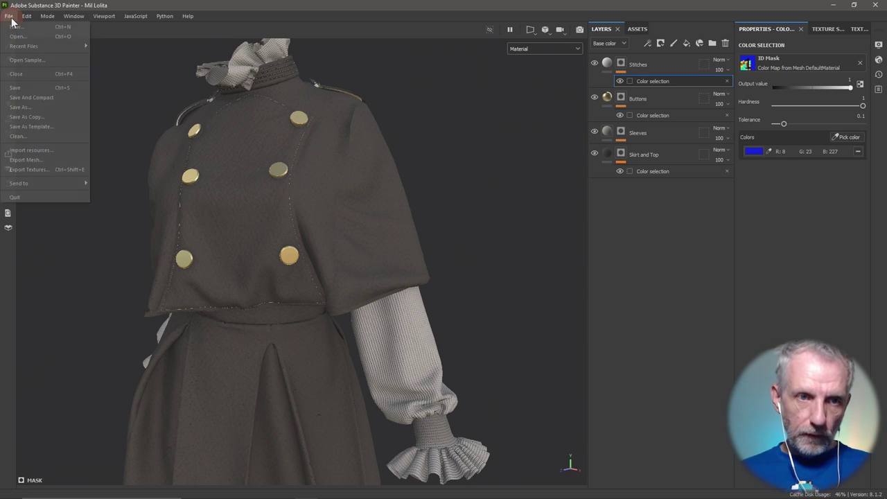
Open the Export Textures dialog and browse the available output template presets.
click(55, 169)
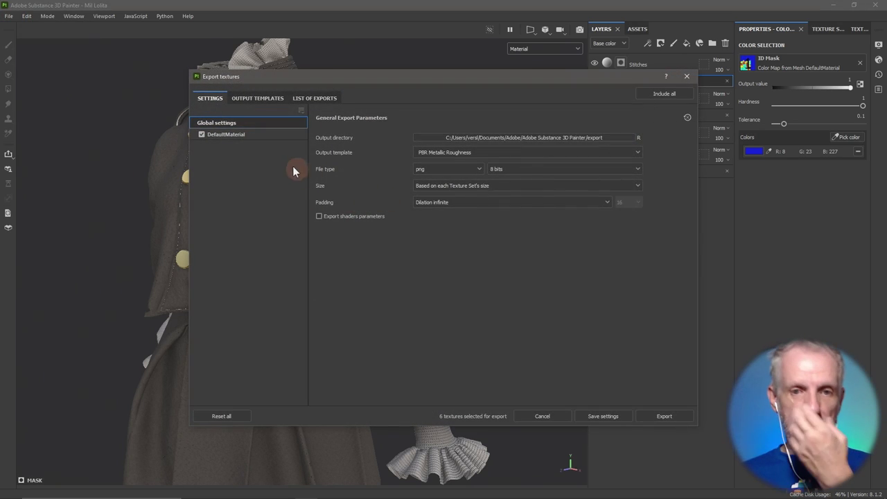
click(264, 98)
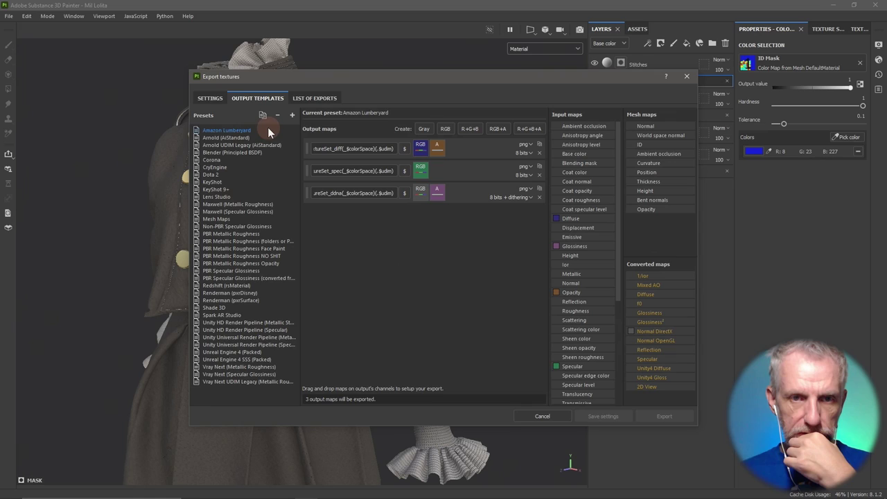
click(210, 99)
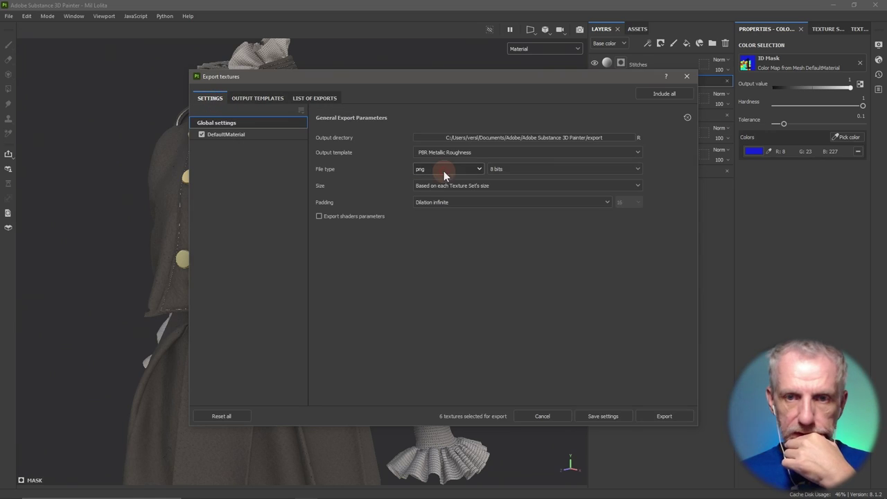
click(544, 154)
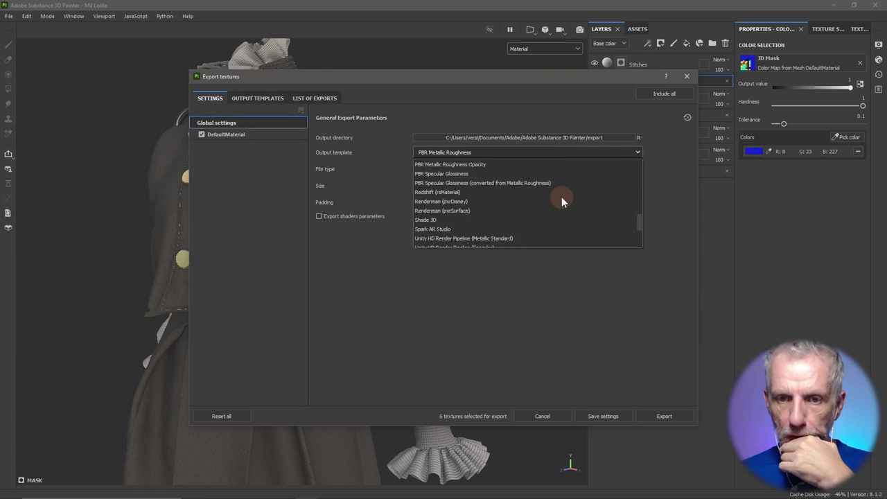
scroll(561, 196, down, 3)
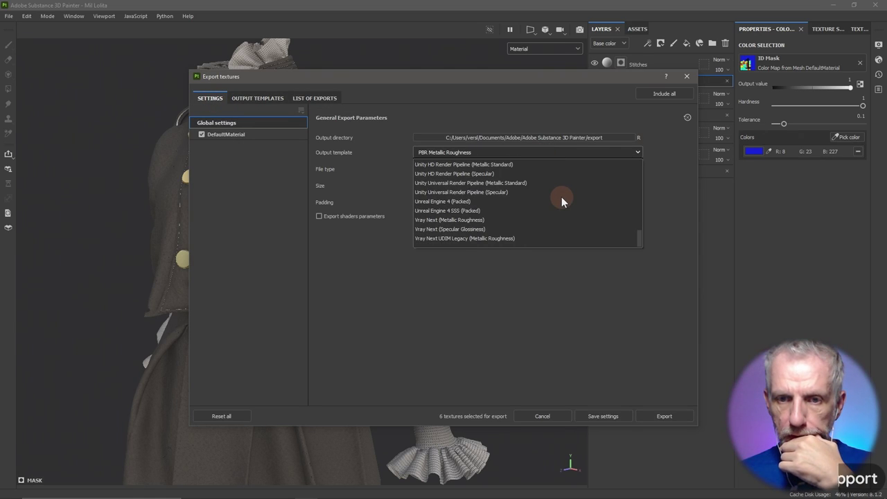
click(257, 96)
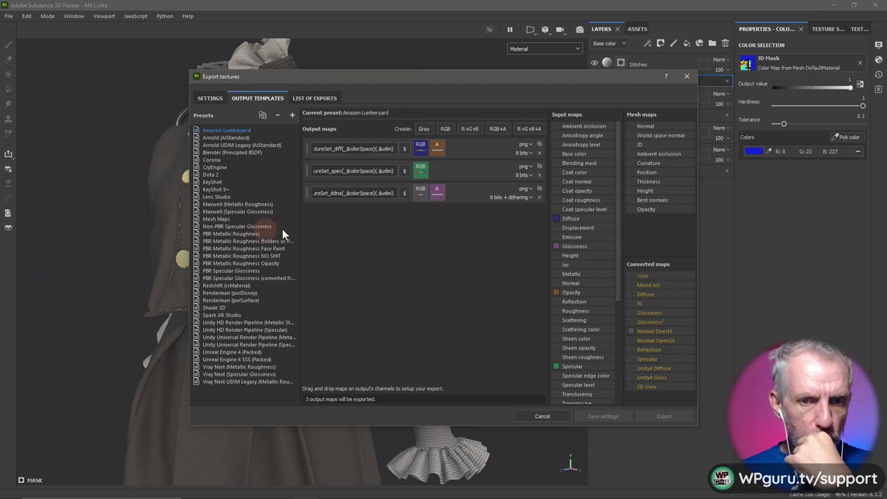
Select the PBR Metallic Roughness template, remove its Emissive map, and review the export list.
click(255, 240)
click(256, 234)
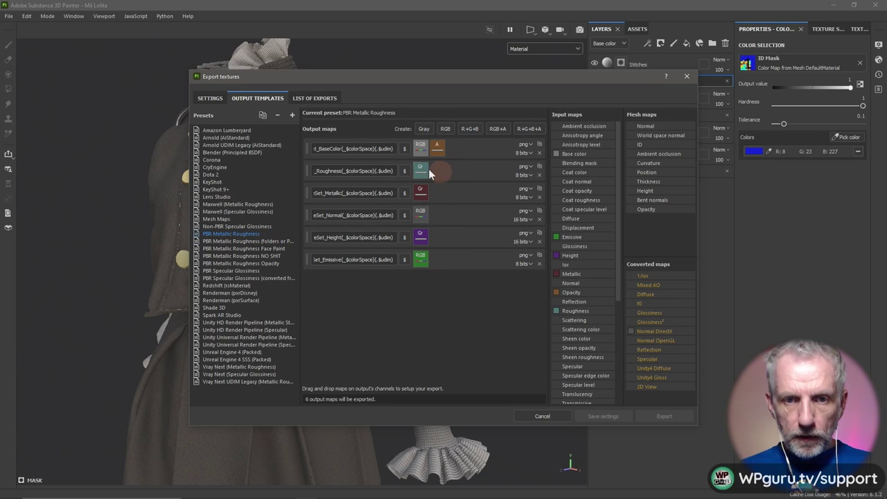
click(540, 264)
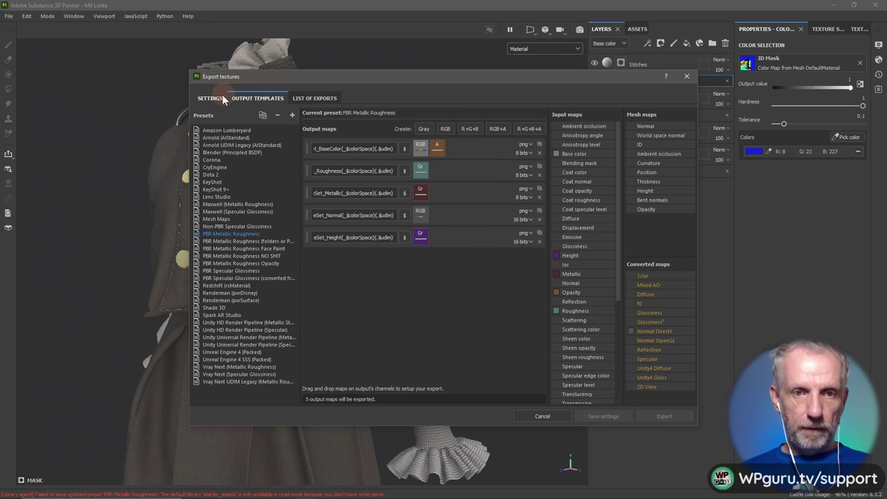
click(313, 98)
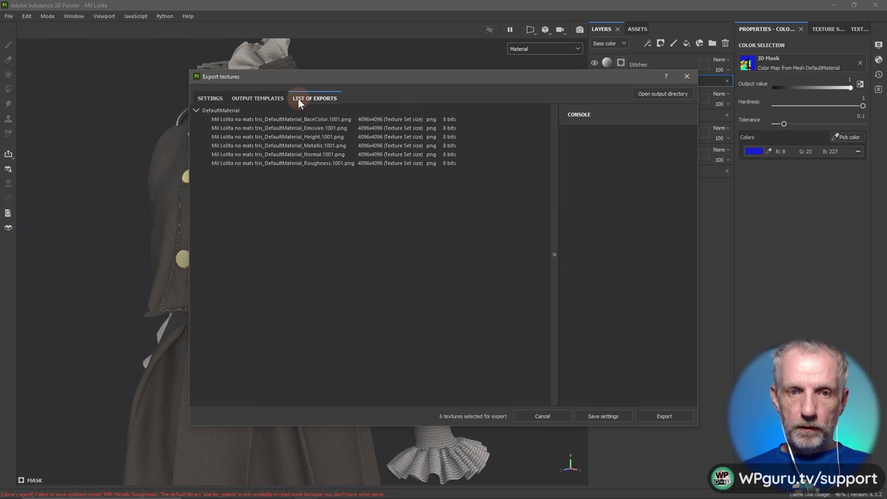
Delete all old exported textures from the output directory.
click(655, 93)
click(283, 251)
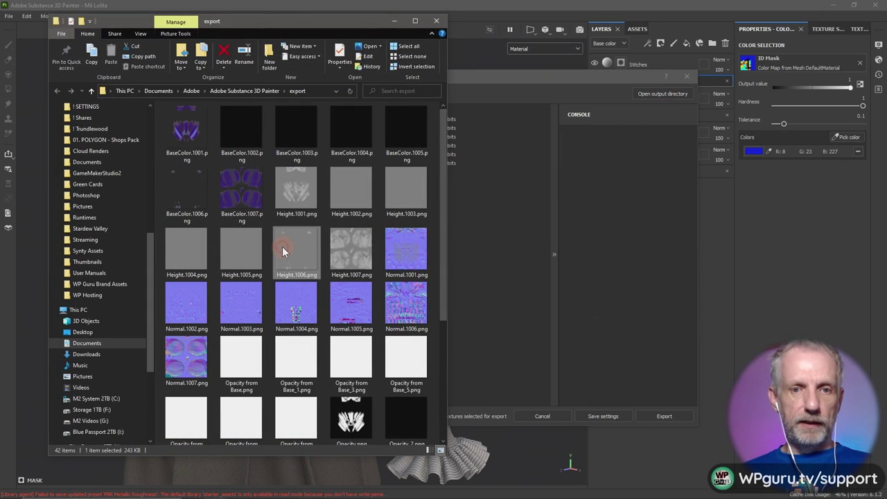
key(ctrl+a)
key(Delete)
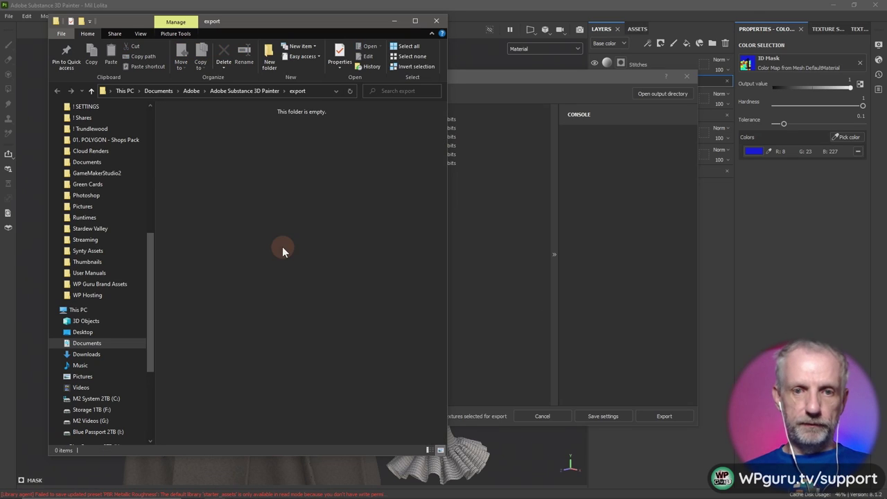
Set the export size to 4096 and export the textures.
click(501, 93)
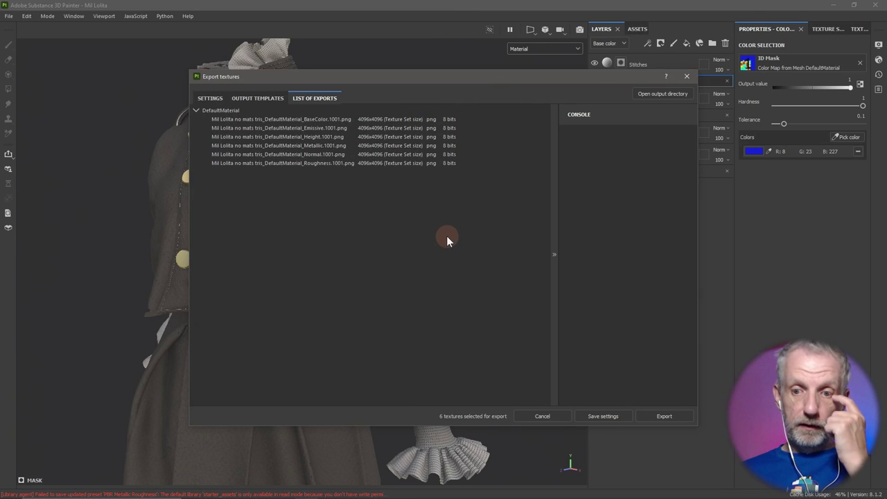
click(221, 98)
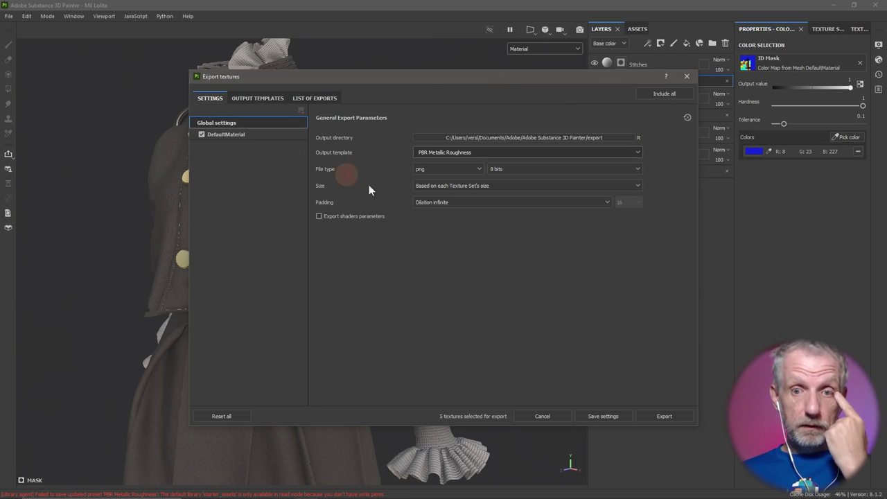
click(518, 186)
click(493, 266)
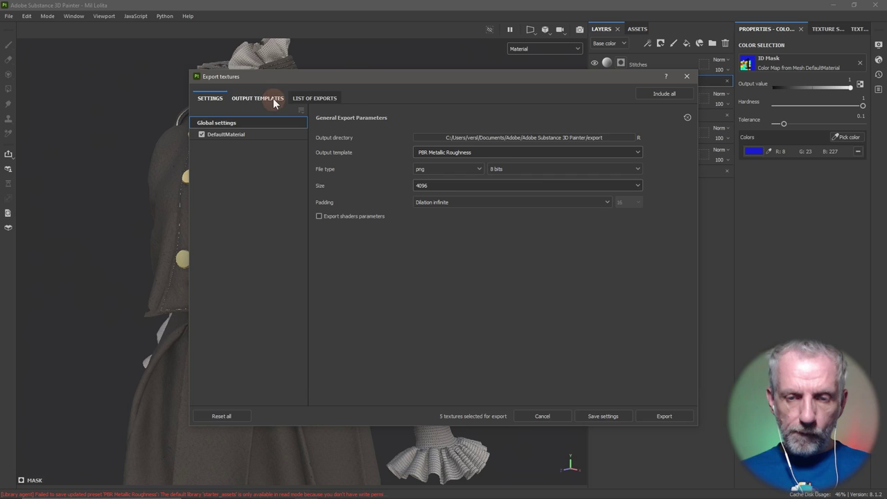
click(664, 415)
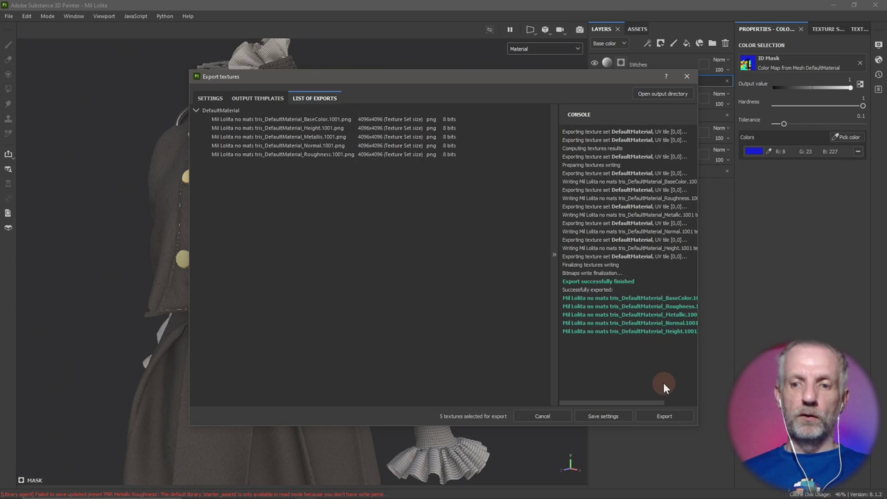
Select all five exported PNG textures in the export folder.
click(675, 98)
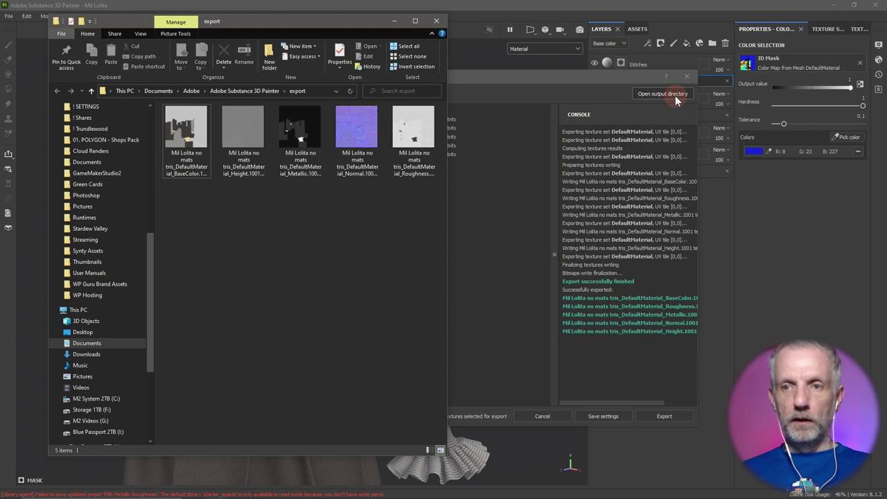
click(204, 147)
shift+click(419, 141)
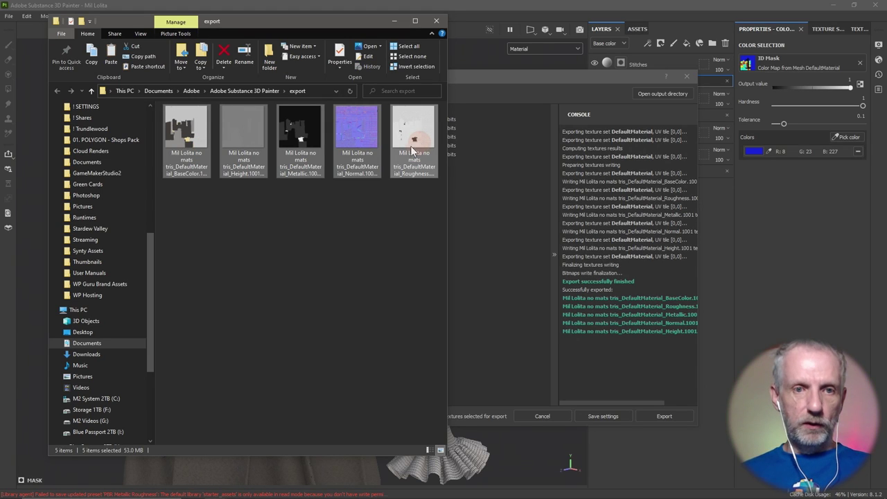
click(312, 90)
key(Tab)
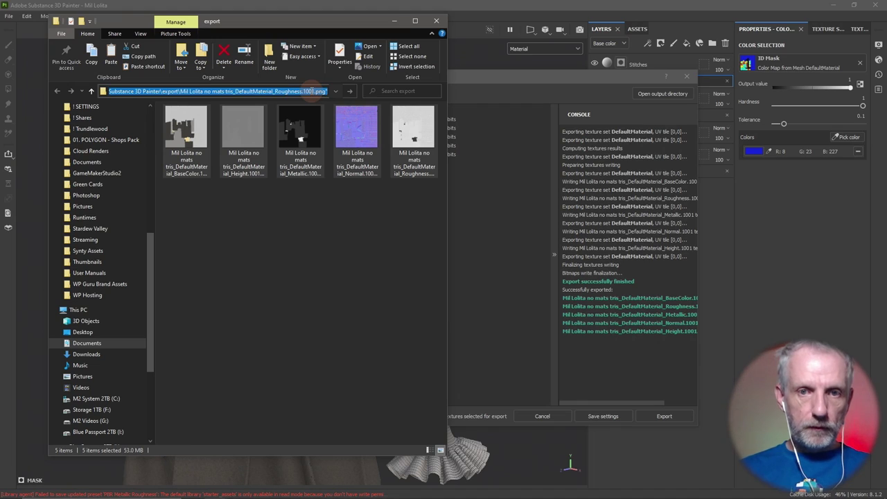
click(306, 212)
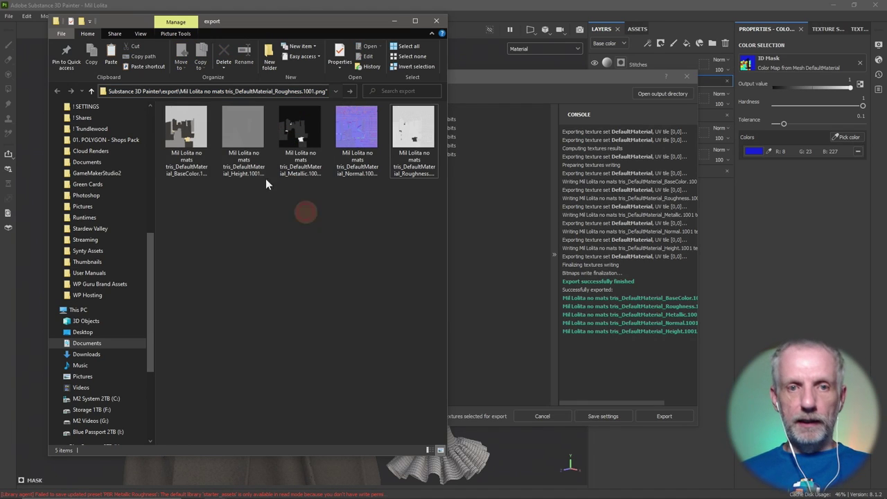
click(199, 127)
shift+click(408, 136)
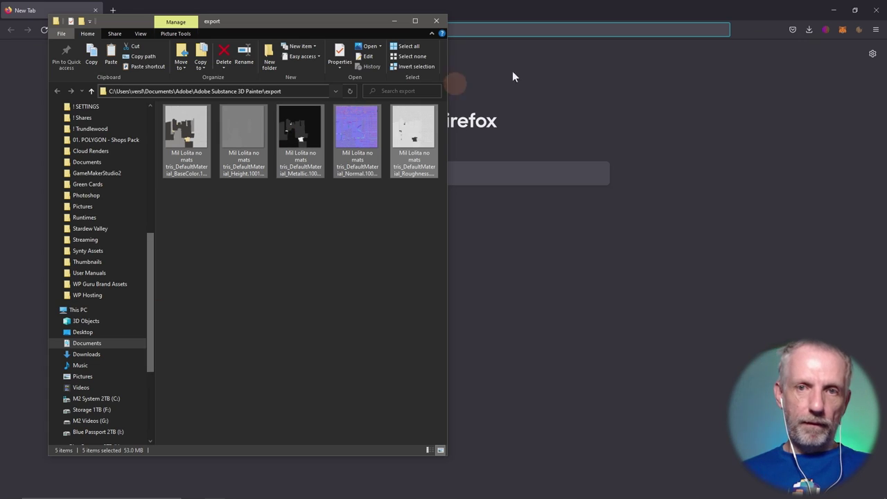
Close the stray browser window and go to Dropbox > ! DAZ Projects > Works August 22.
click(645, 8)
click(875, 10)
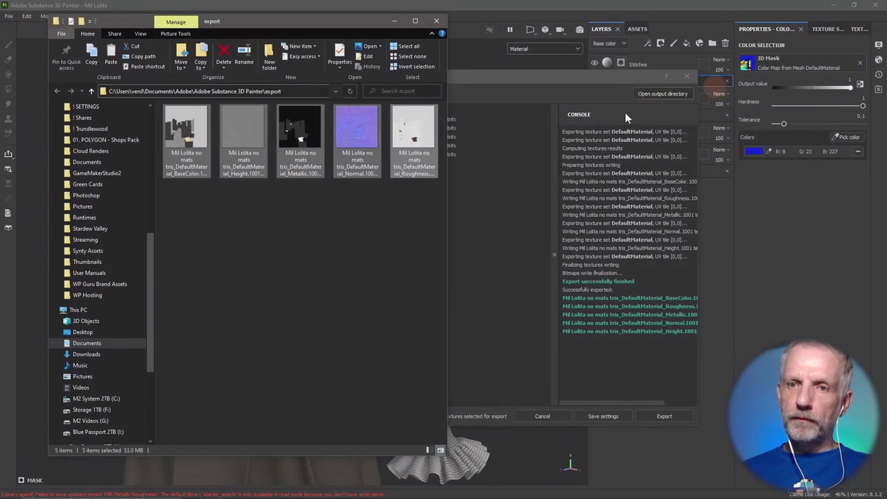
drag(150, 291, 173, 193)
click(80, 247)
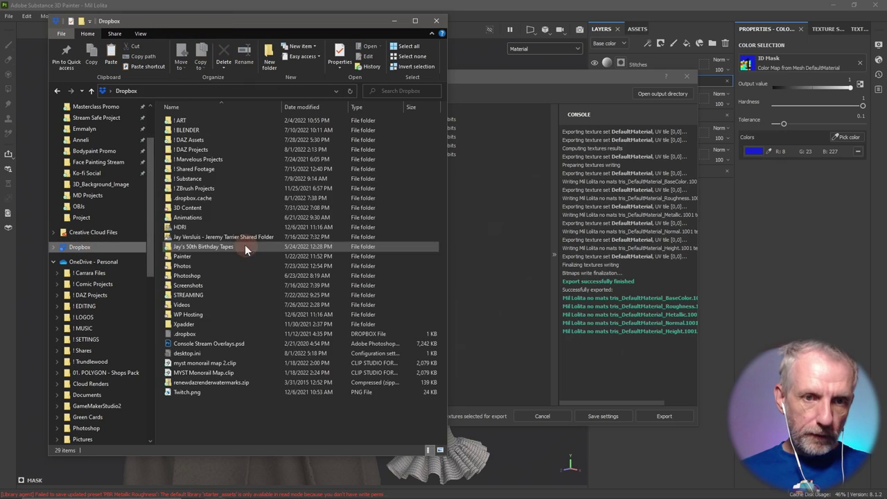
double_click(229, 151)
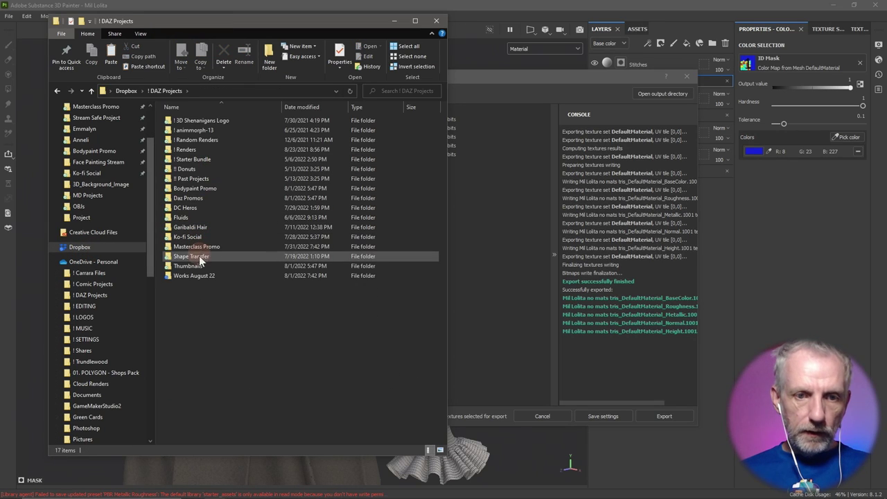
double_click(197, 274)
Create a new folder named 'Textures' and paste the five textures into it.
right_click(237, 262)
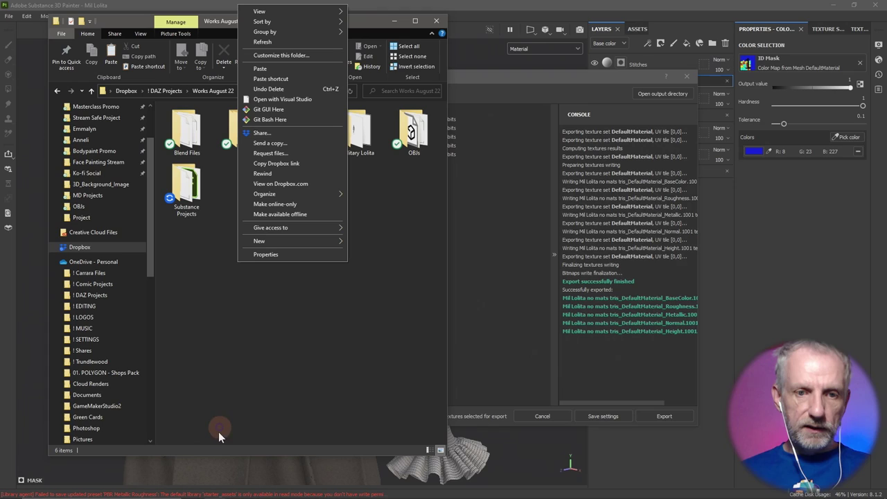
mouse_move(321, 241)
click(375, 243)
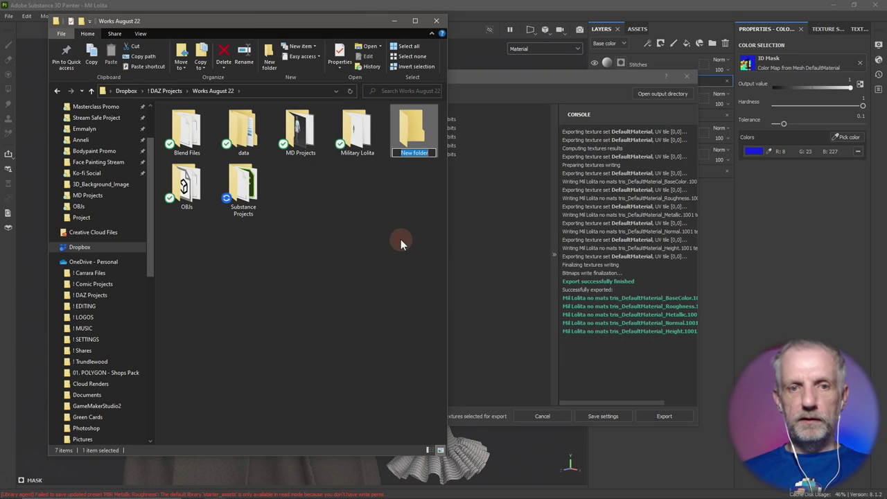
text(Textures)
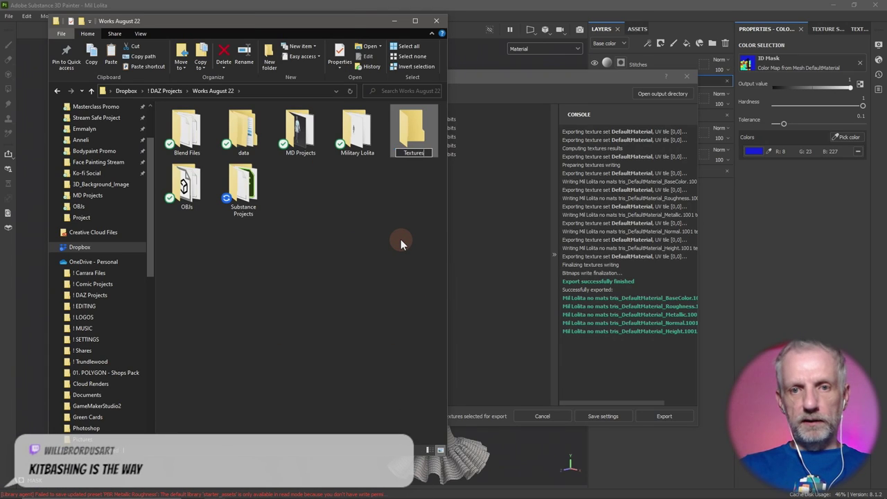
key(Return)
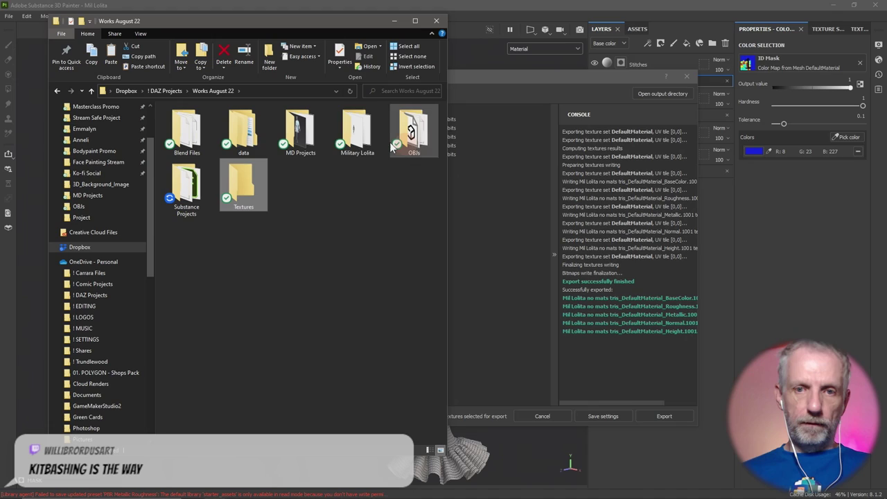
double_click(246, 187)
key(ctrl+v)
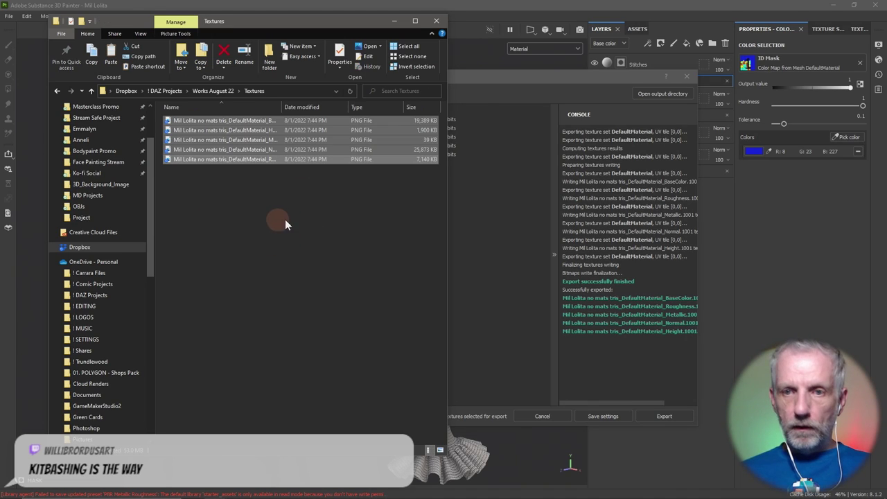
Close the Substance 3D Painter texture export dialog.
drag(242, 21, 687, 14)
click(416, 235)
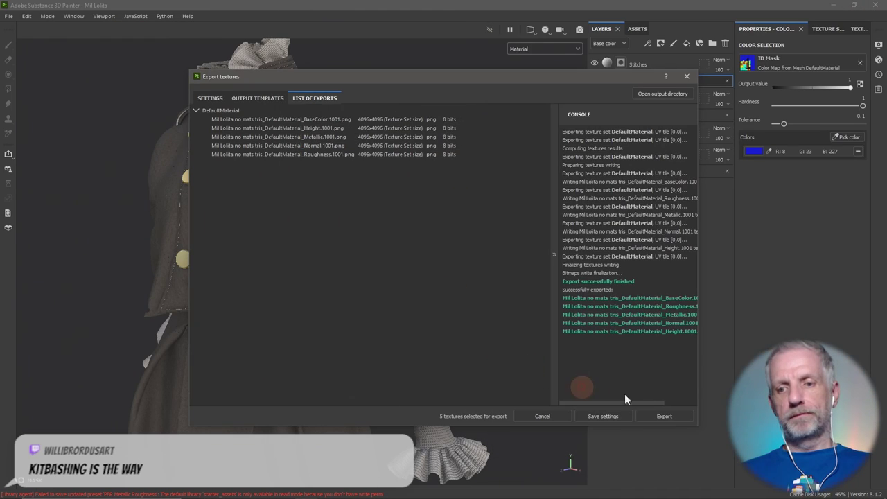
click(682, 76)
In DAZ Studio, set the base colour of all Mil Lolita outfit surfaces to white.
key(alt+Tab)
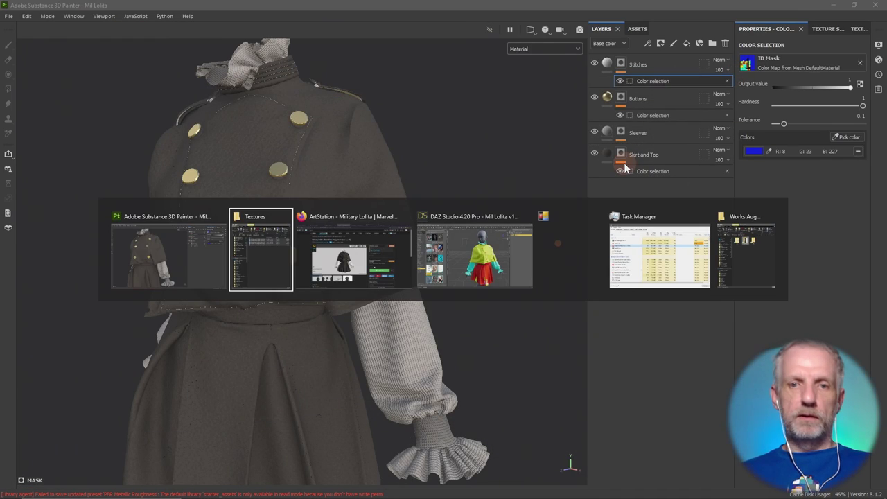
key(alt+Tab)
key(alt+Tab)
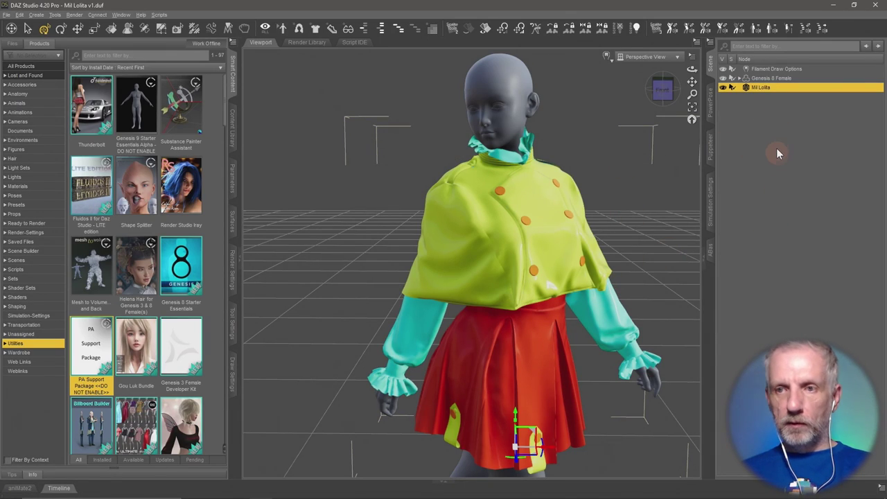
click(230, 220)
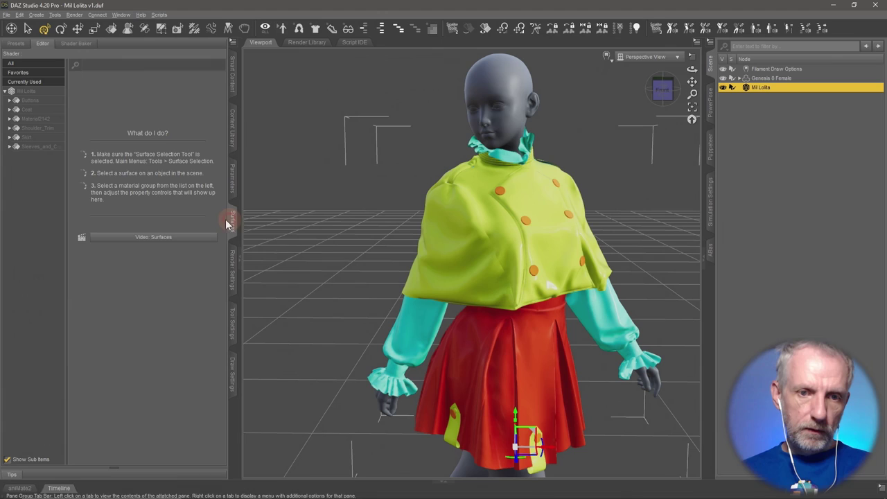
click(54, 91)
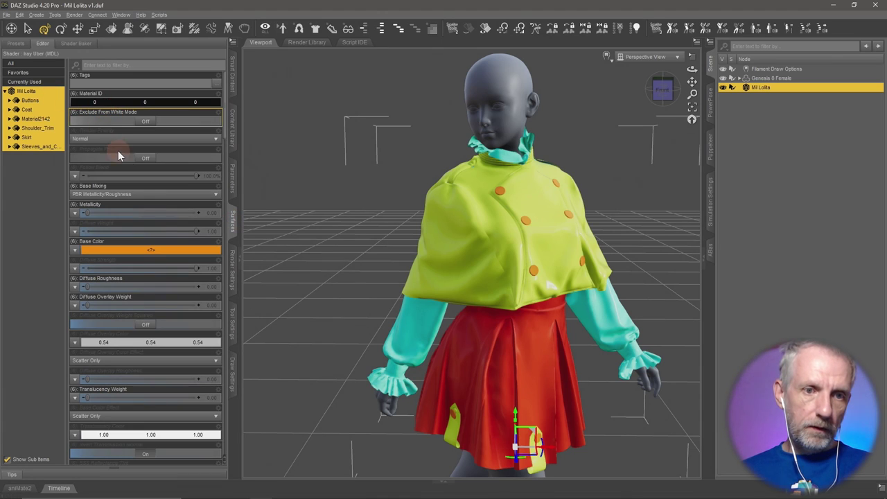
click(138, 250)
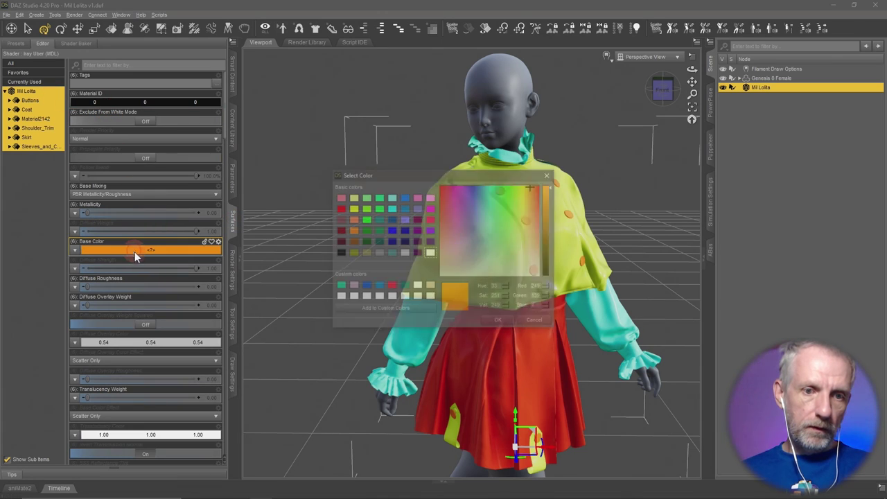
click(429, 253)
click(499, 322)
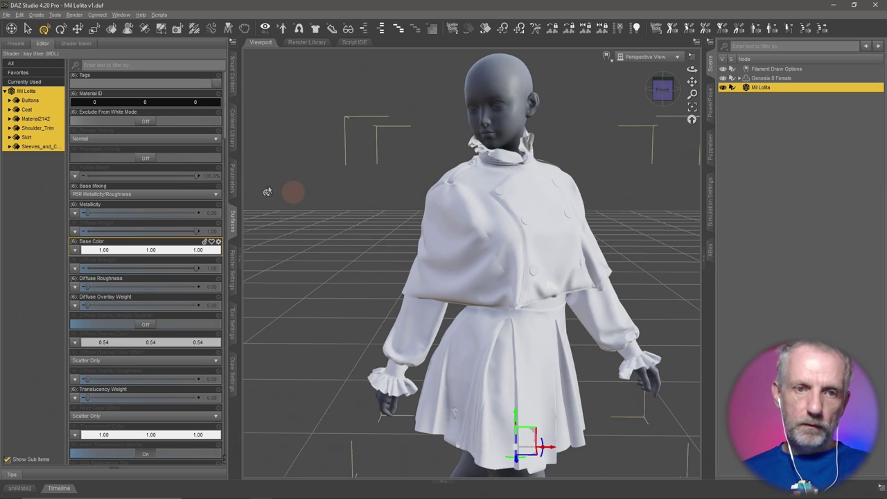
Apply the exported BaseColor texture to the Buttons surface's base colour.
click(11, 101)
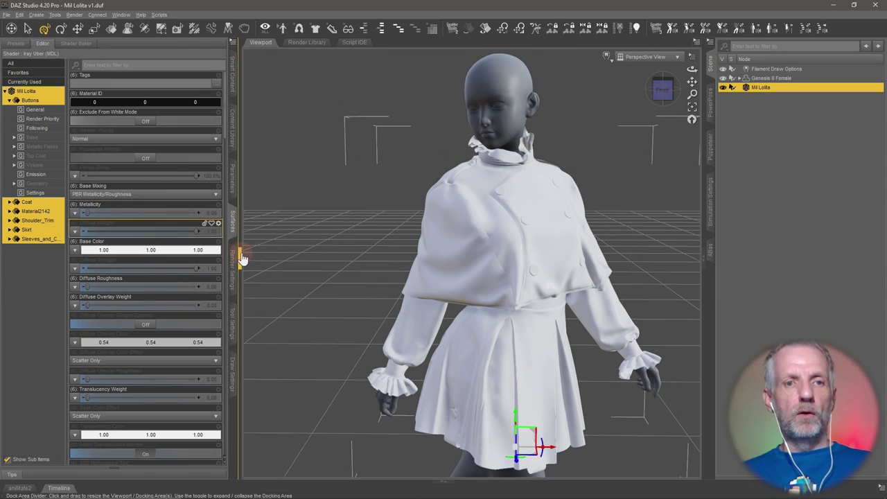
key(alt+Tab)
key(alt+Tab)
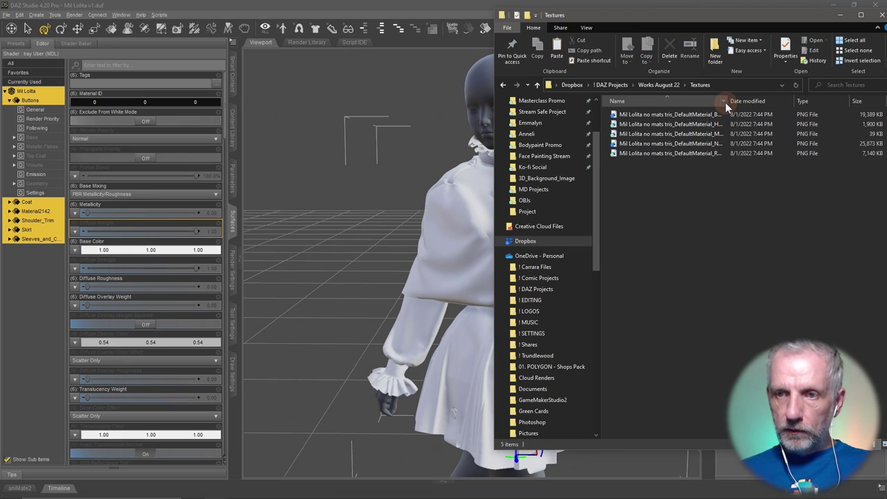
drag(727, 101, 795, 101)
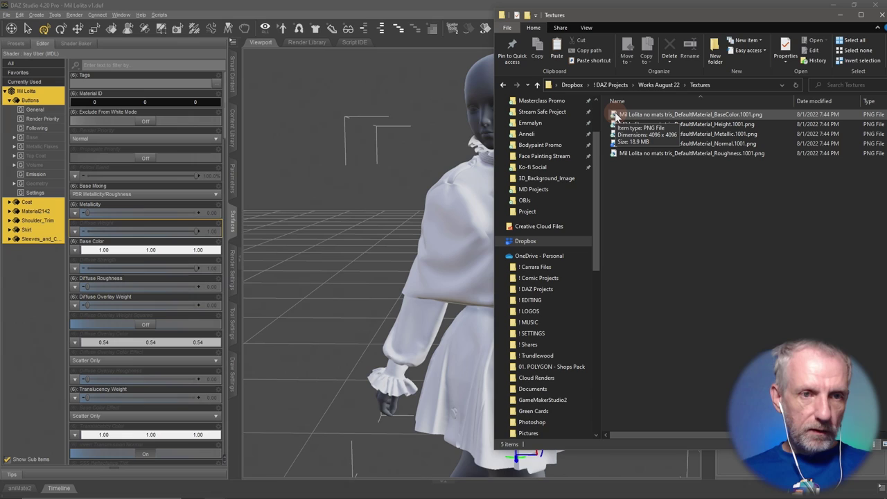
click(10, 101)
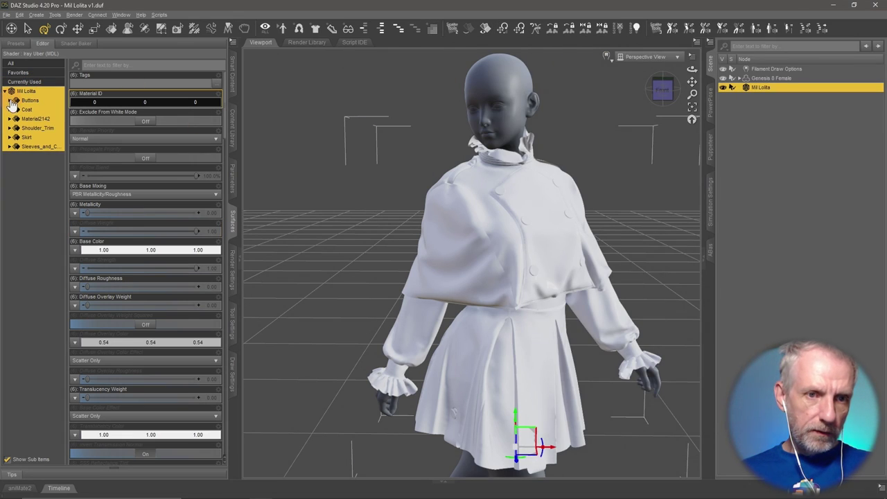
scroll(97, 159, down, 3)
scroll(97, 159, up, 3)
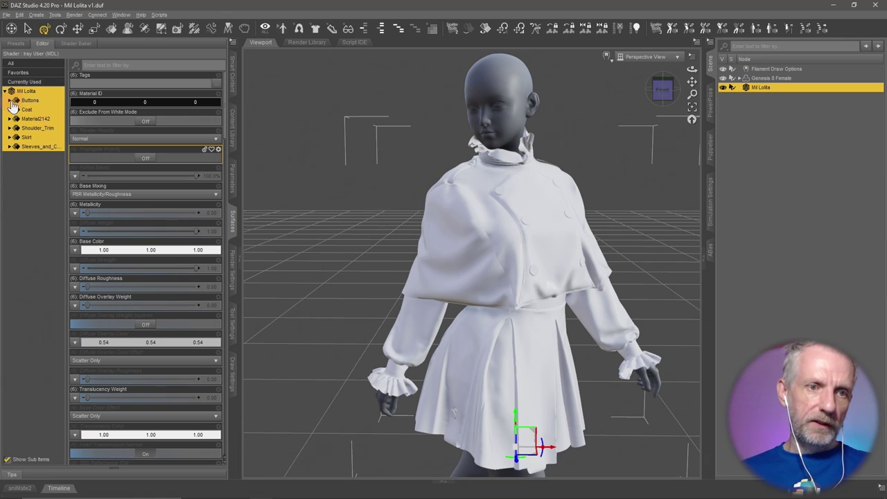
click(11, 102)
click(15, 138)
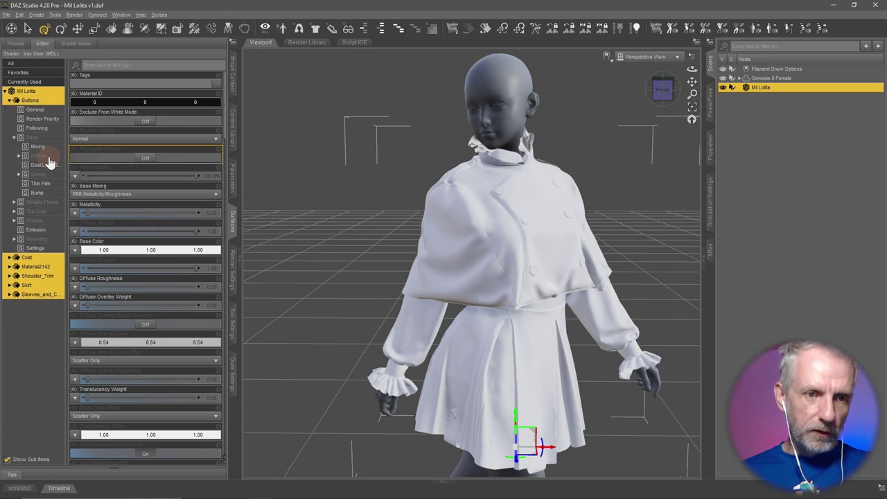
click(40, 156)
key(alt+Tab)
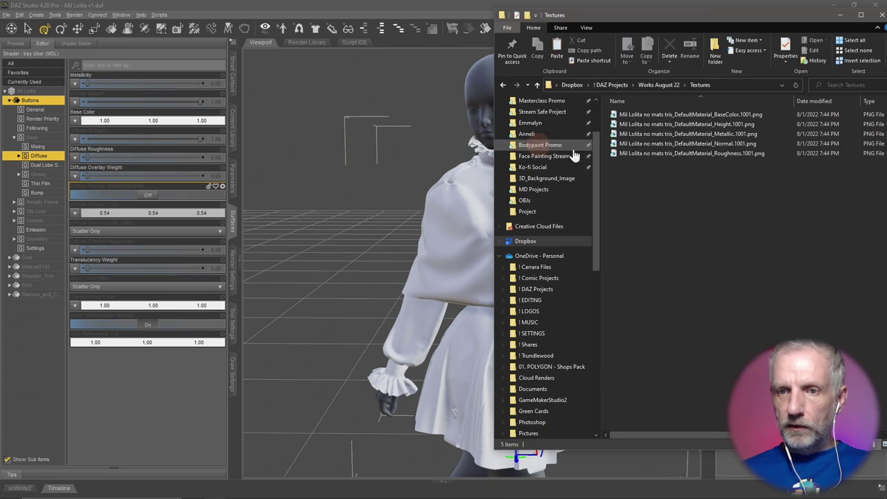
drag(698, 114, 75, 121)
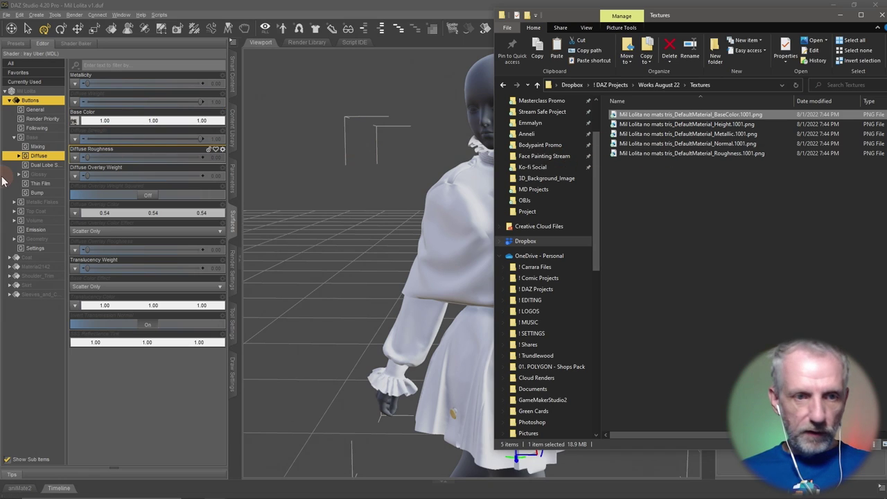
Assign the Normal map to the Buttons normal slot and the Metallic map to Metallicity.
click(55, 196)
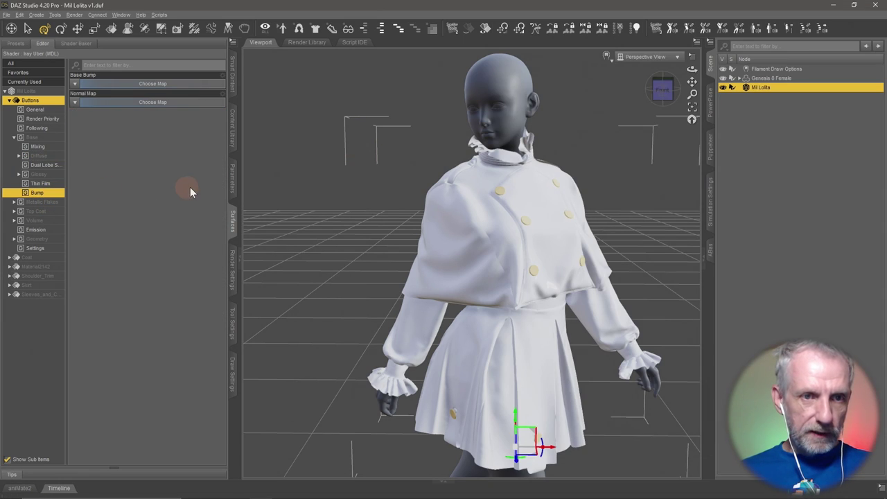
key(alt+Tab)
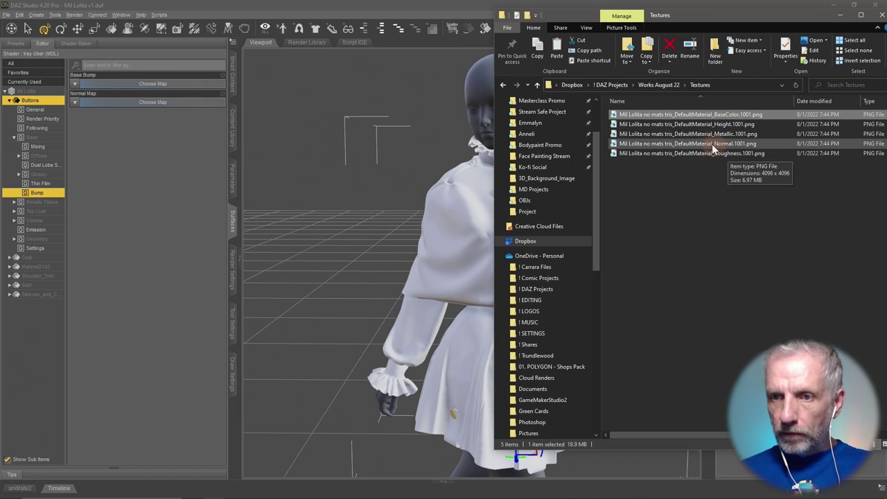
drag(698, 143, 73, 106)
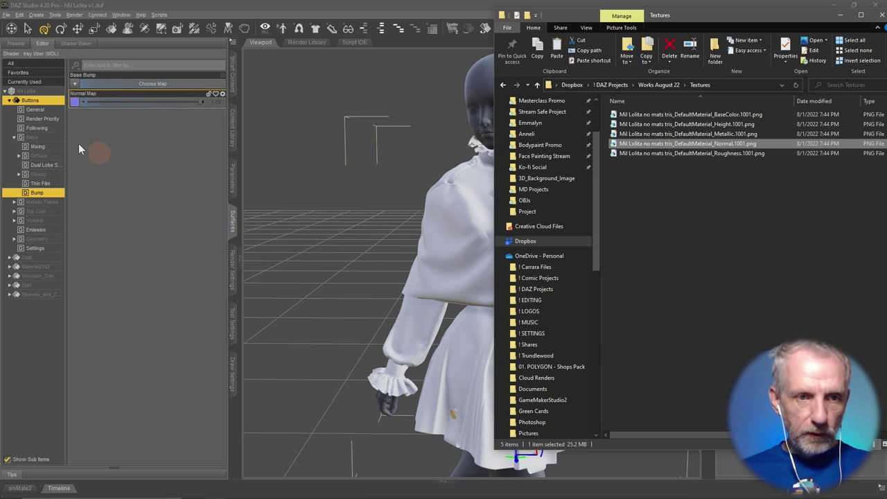
click(53, 138)
key(alt+Tab)
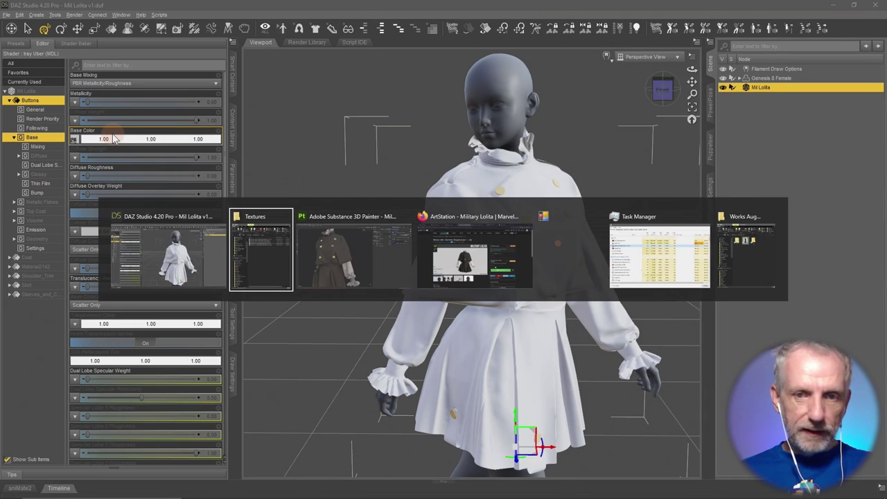
drag(645, 134, 76, 104)
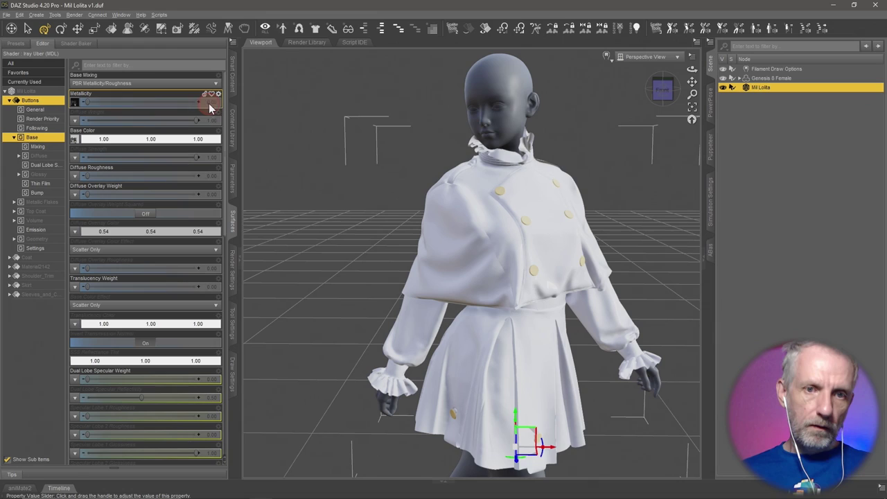
click(208, 103)
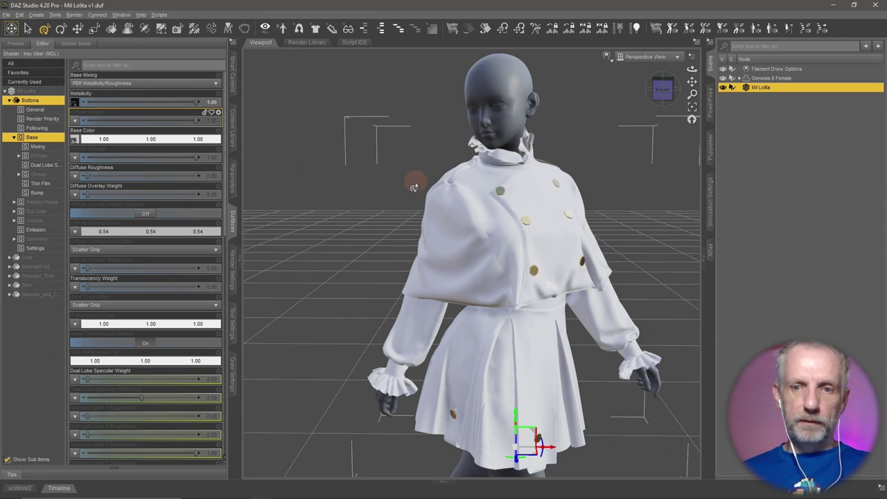
Drive the Buttons' Glossy Roughness with the Roughness map at strength 1.00.
key(alt+Tab)
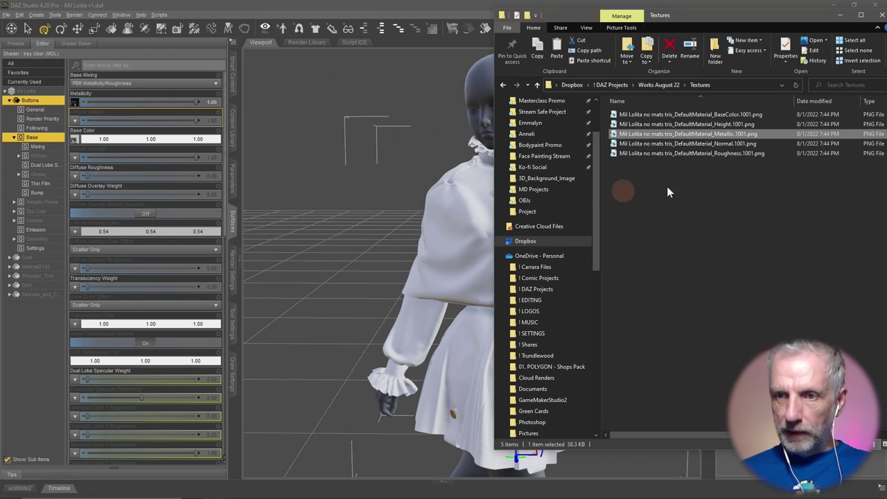
click(55, 175)
click(49, 202)
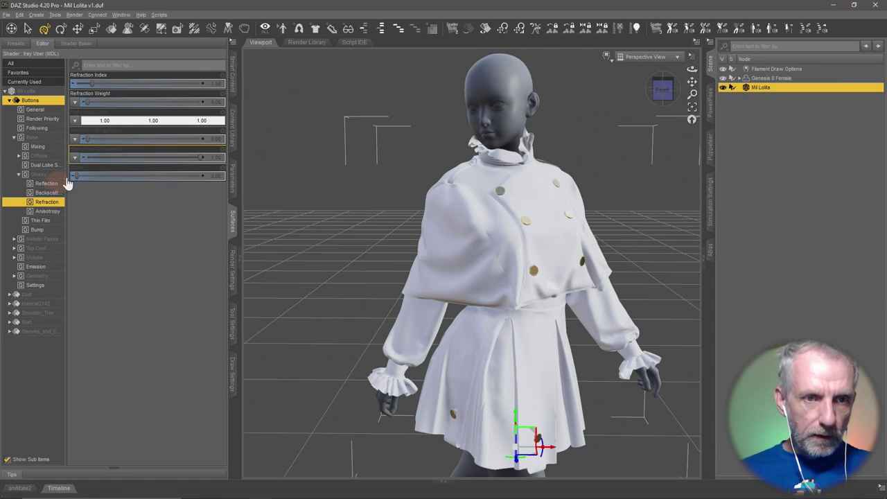
click(47, 184)
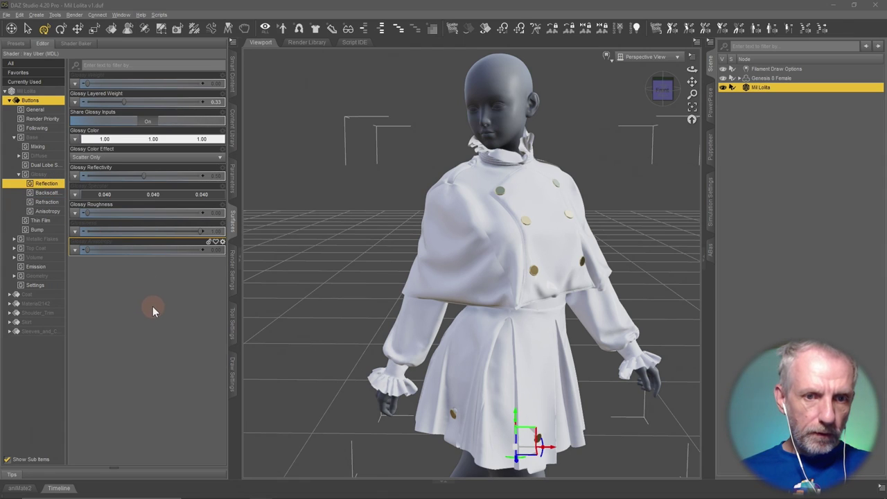
key(alt+Tab)
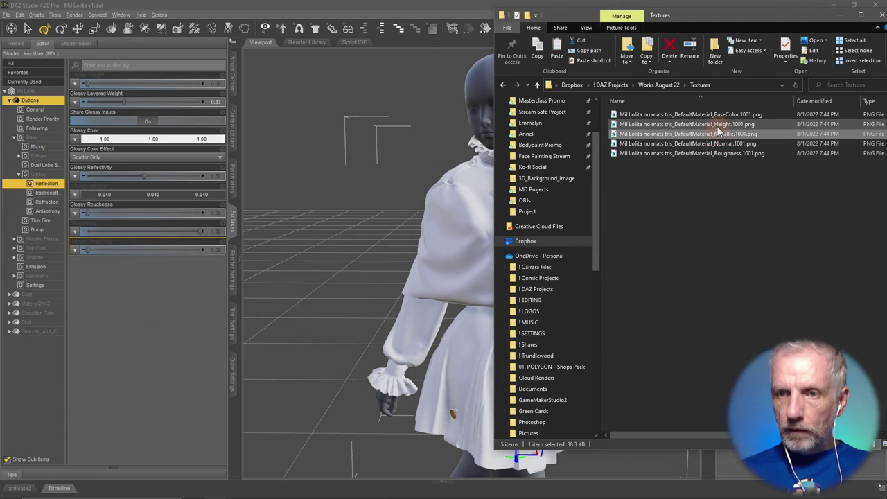
drag(698, 158, 75, 216)
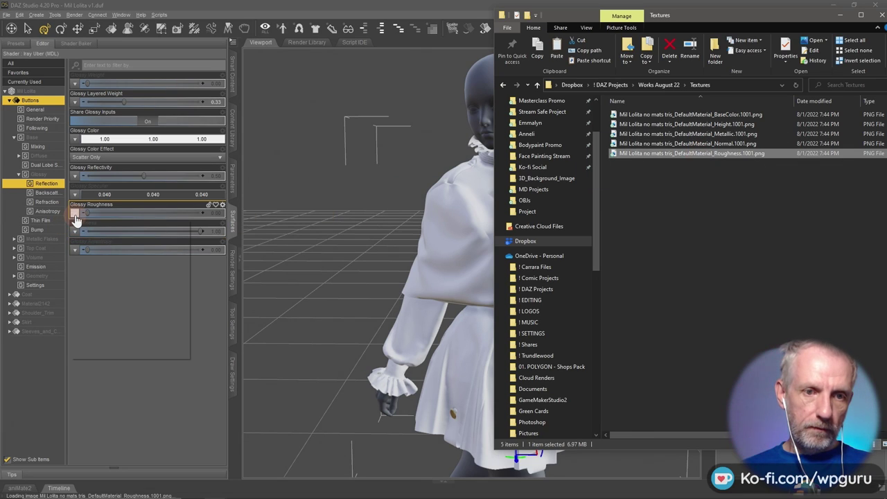
click(215, 217)
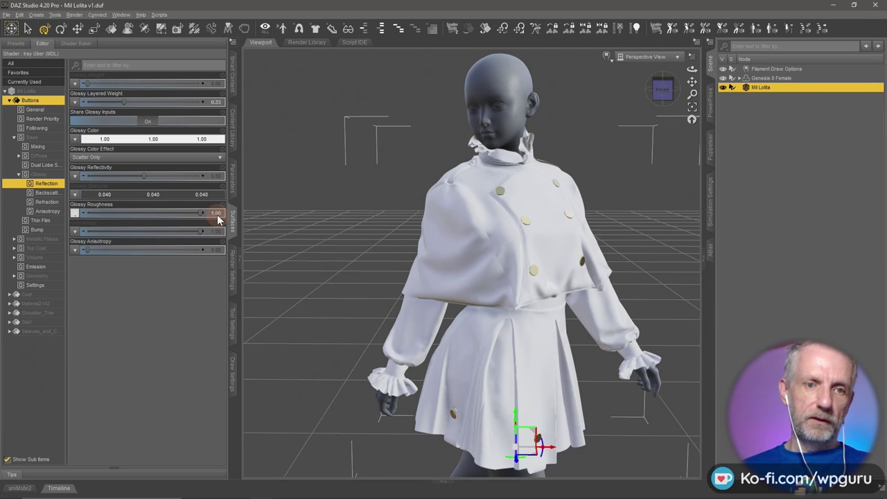
click(44, 183)
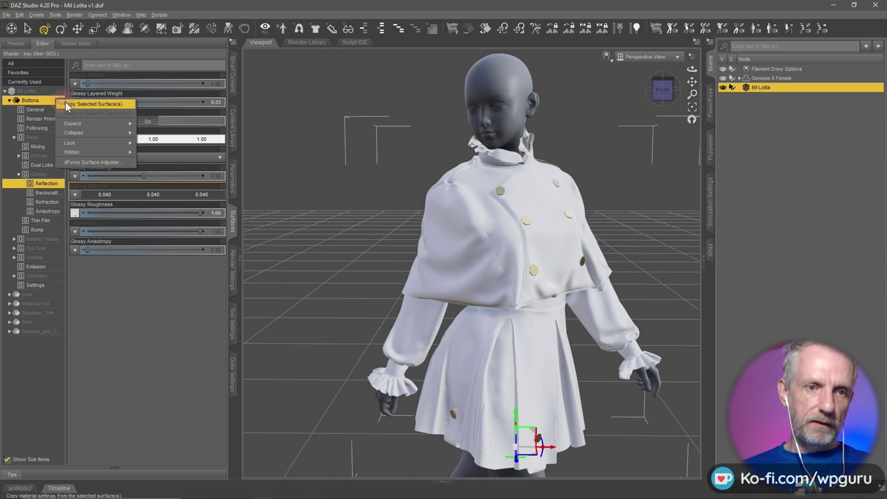
Select the outfit surfaces from Coat down to Sleeves.
click(9, 100)
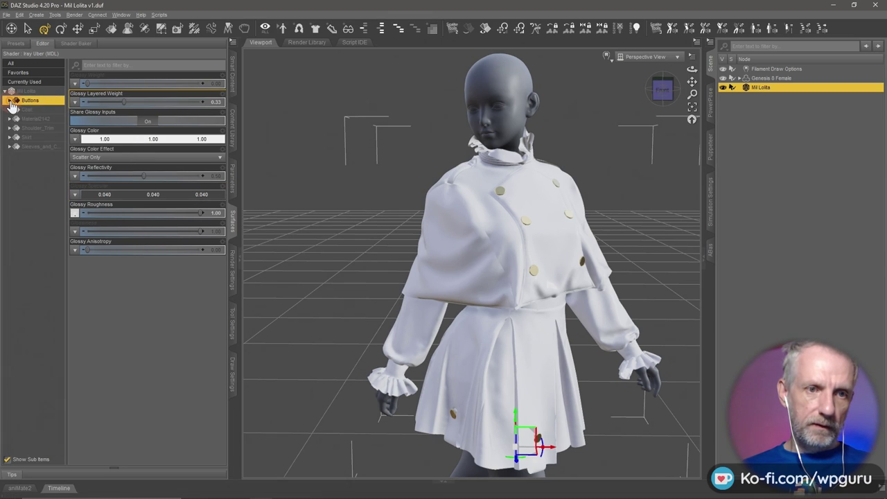
click(35, 110)
shift+click(34, 146)
Paste the copied Buttons material onto the selected outfit surfaces.
right_click(37, 144)
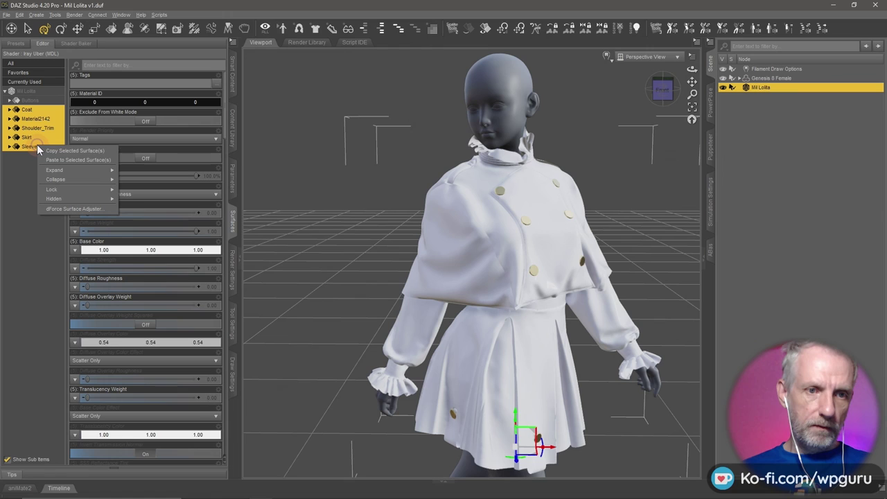
mouse_move(70, 180)
click(86, 159)
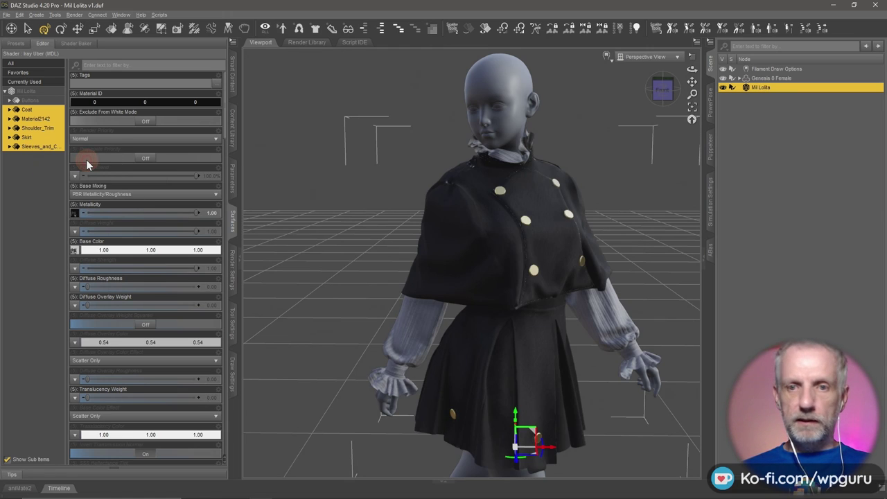
Set the viewport draw style to NVIDIA Iray to preview the textured outfit.
mouse_move(503, 281)
alt+mouse_down()
mouse_move(511, 273)
mouse_move(485, 279)
mouse_move(510, 273)
mouse_move(495, 277)
mouse_move(488, 257)
mouse_move(467, 271)
mouse_move(527, 267)
alt+mouse_up()
scroll(499, 270, up, 5)
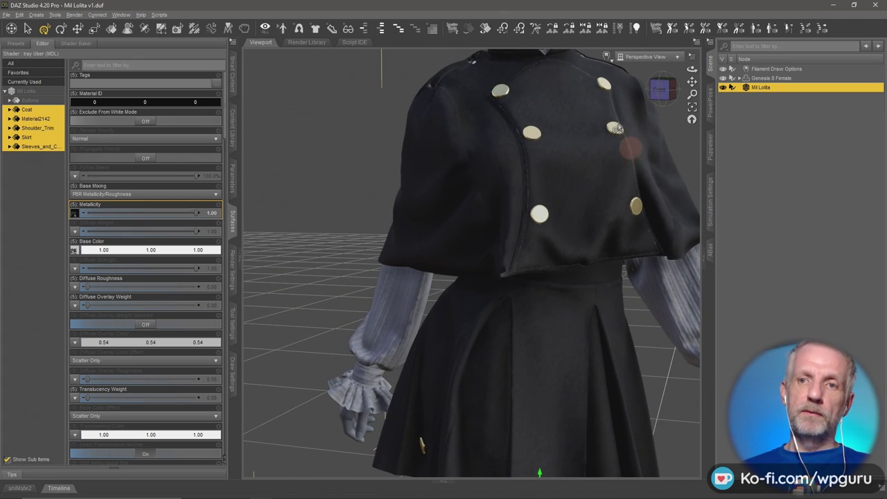
click(607, 56)
alt+drag(607, 174, 606, 175)
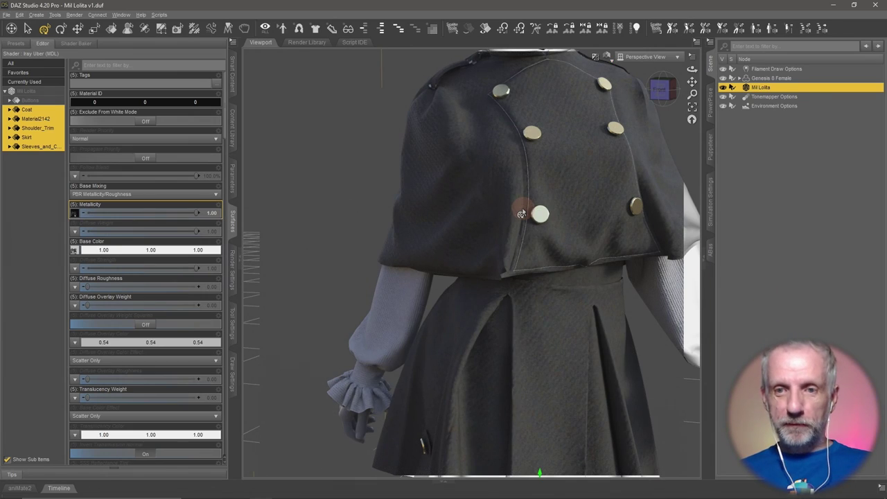
drag(531, 210, 546, 220)
scroll(546, 219, down, 5)
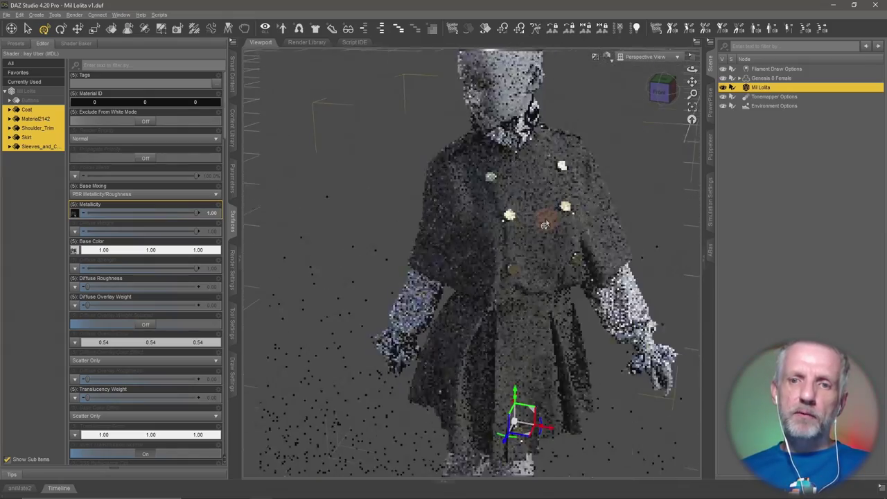
scroll(541, 212, up, 10)
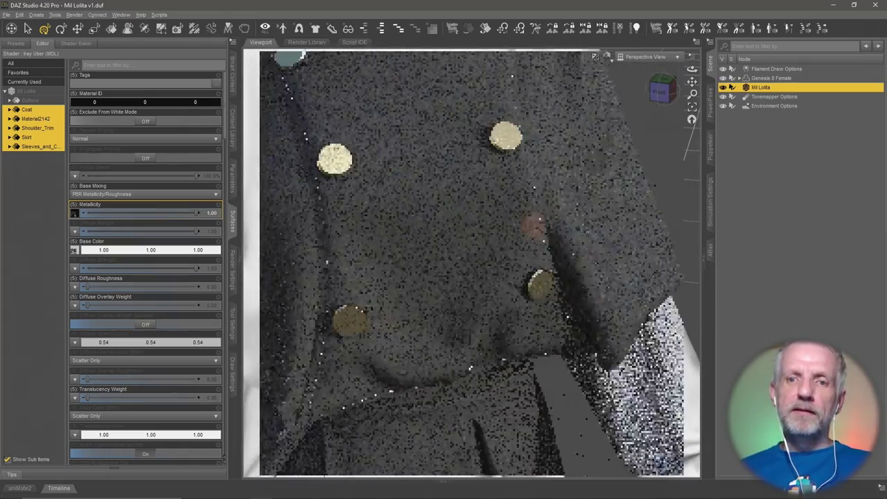
scroll(531, 228, up, 2)
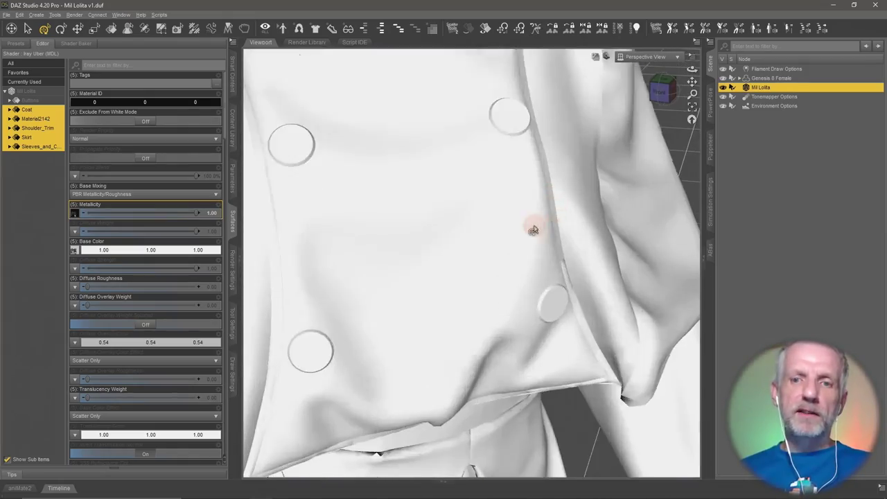
scroll(424, 219, up, 3)
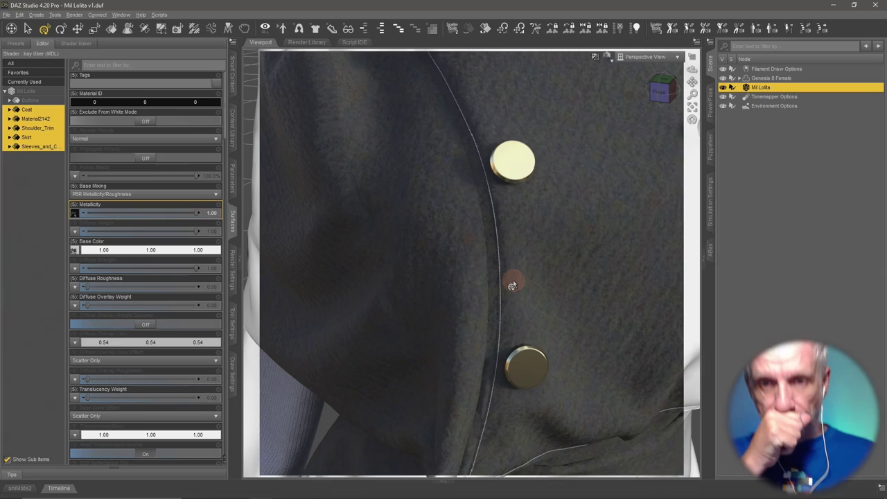
scroll(513, 284, down, 3)
scroll(513, 280, up, 8)
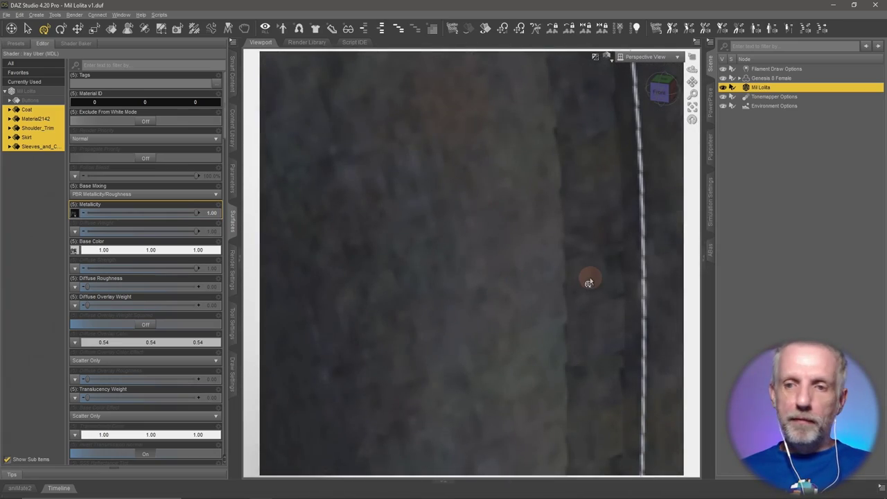
scroll(588, 282, up, 4)
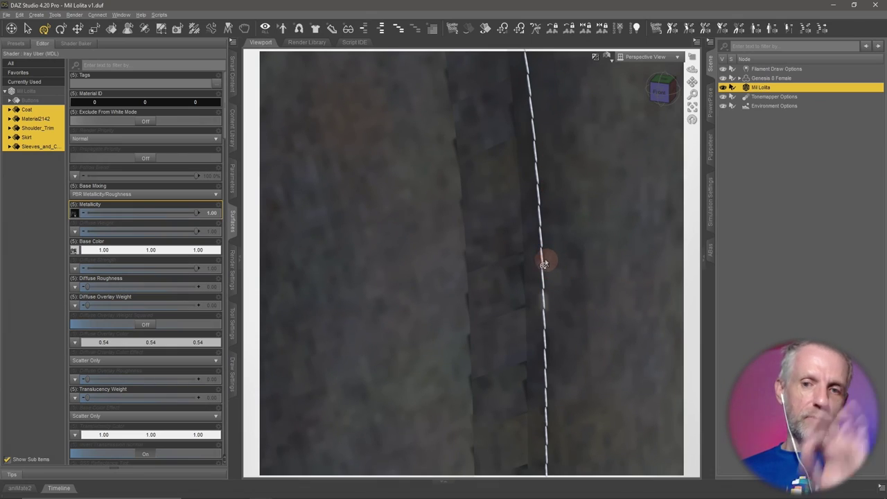
scroll(542, 257, down, 8)
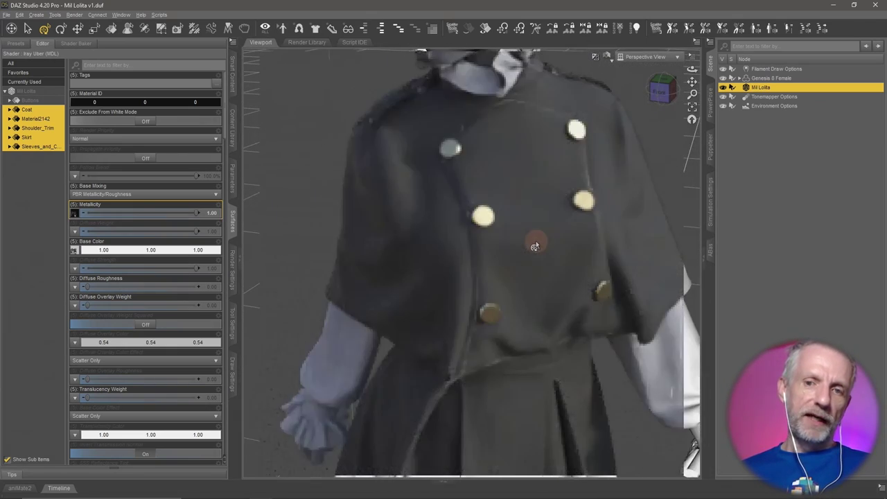
alt+drag(563, 253, 536, 265)
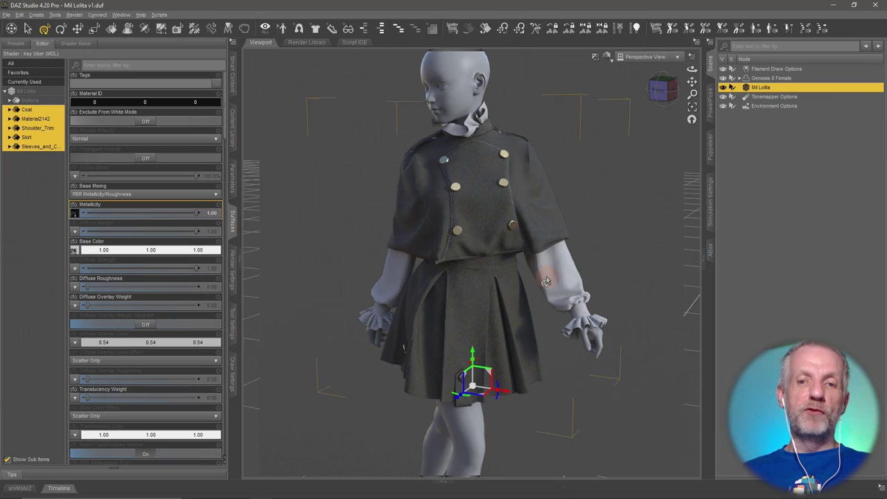
alt+drag(544, 277, 528, 285)
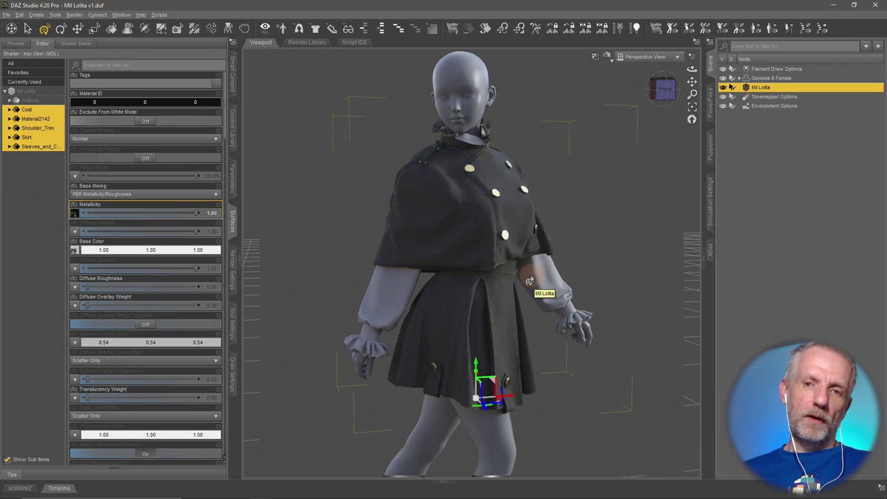
alt+drag(530, 281, 538, 284)
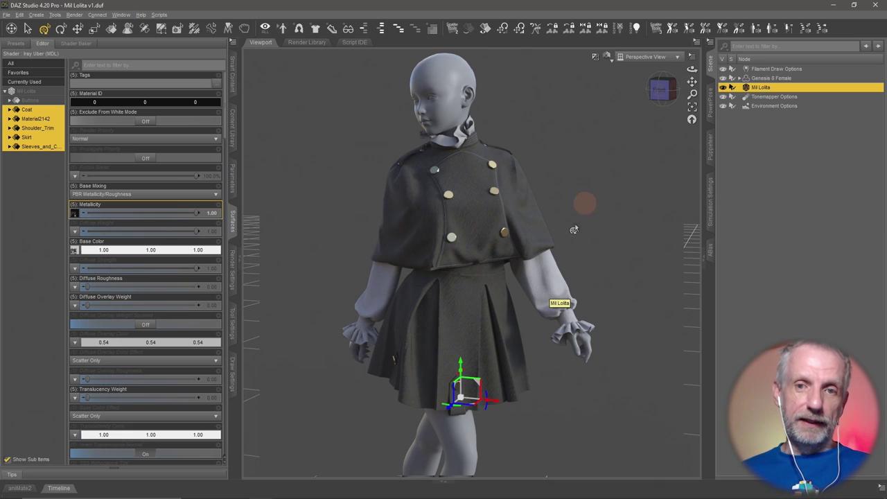
Switch the viewport draw style from Iray to Filament (PBR).
click(608, 56)
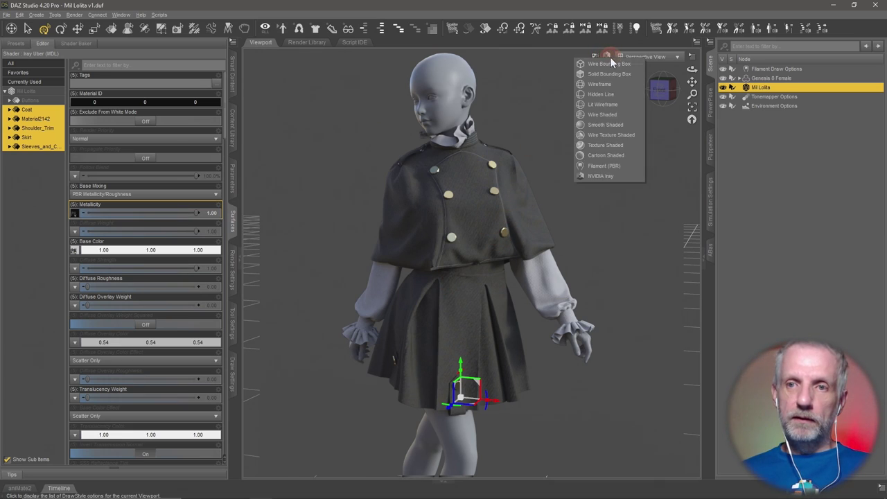
click(614, 166)
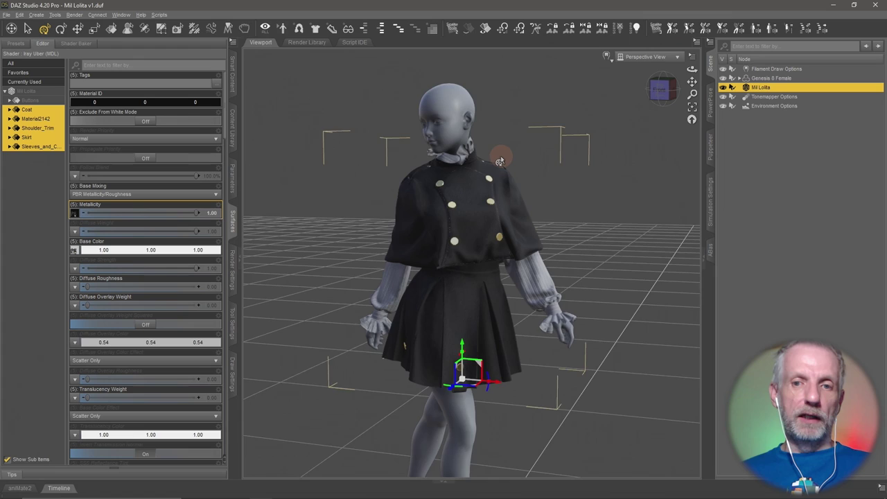
scroll(499, 162, up, 5)
scroll(499, 160, up, 10)
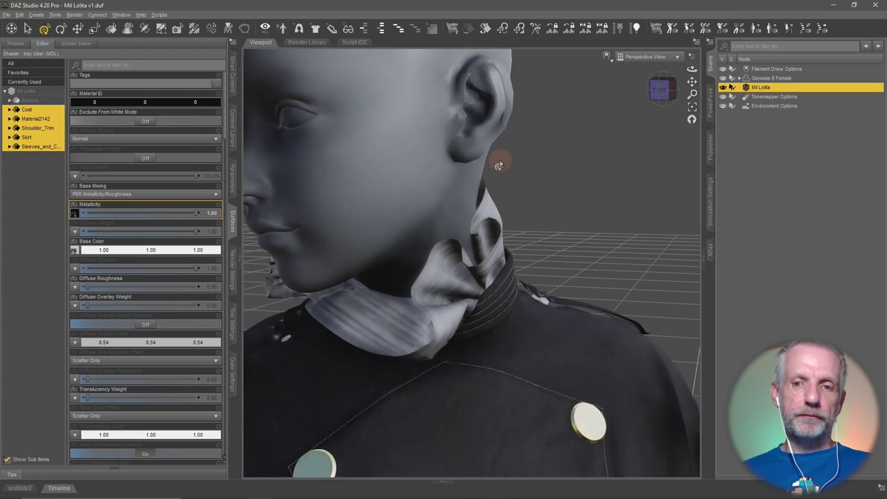
scroll(516, 210, down, 5)
Inspect the collar from behind, then select the Genesis 8 Female figure.
drag(494, 264, 437, 278)
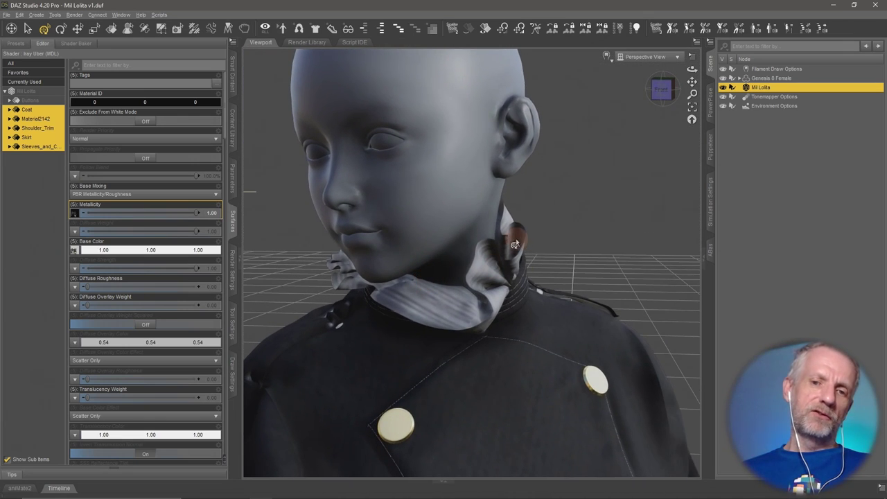
mouse_move(517, 223)
mouse_down()
mouse_move(506, 252)
mouse_move(518, 247)
mouse_move(505, 248)
mouse_move(527, 249)
mouse_move(525, 229)
mouse_move(520, 277)
mouse_move(525, 232)
mouse_up()
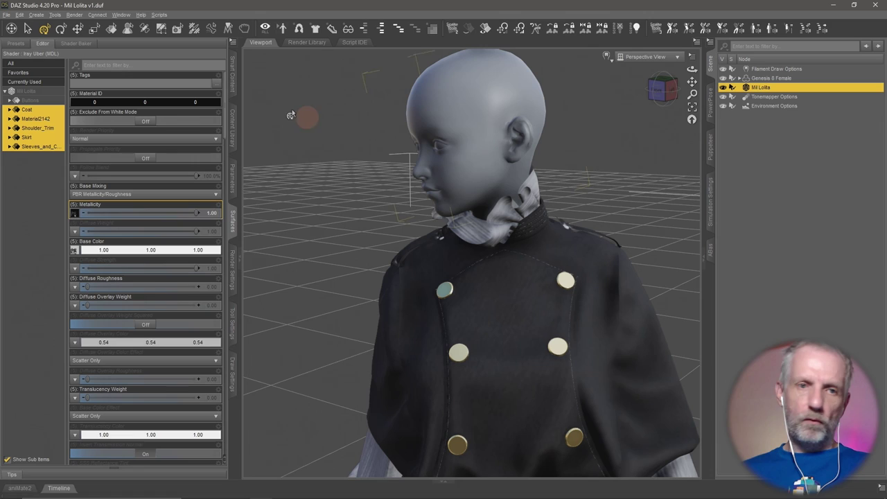
click(783, 79)
click(7, 16)
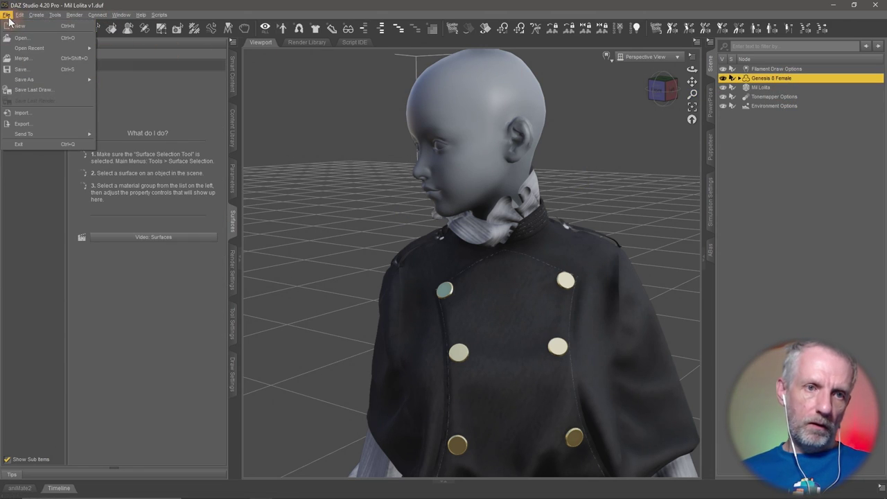
Send the Genesis 8 Female figure to ZBrush, accepting the GoZ export options.
mouse_move(41, 136)
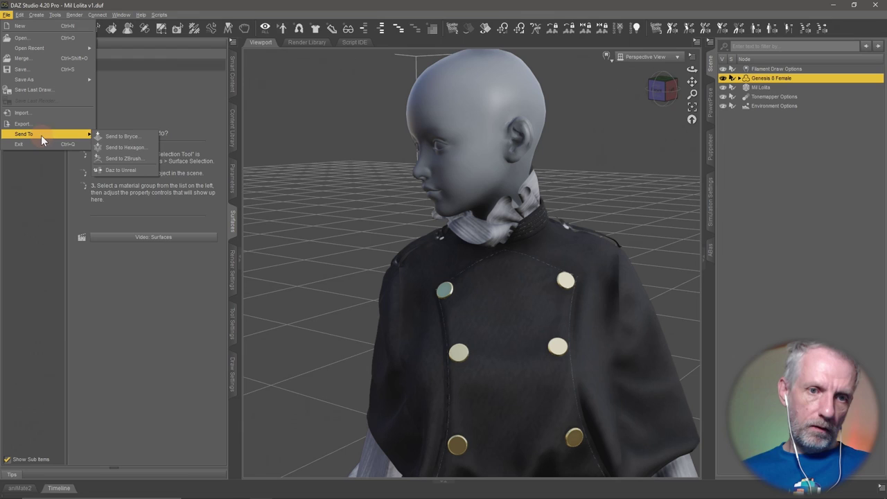
click(137, 159)
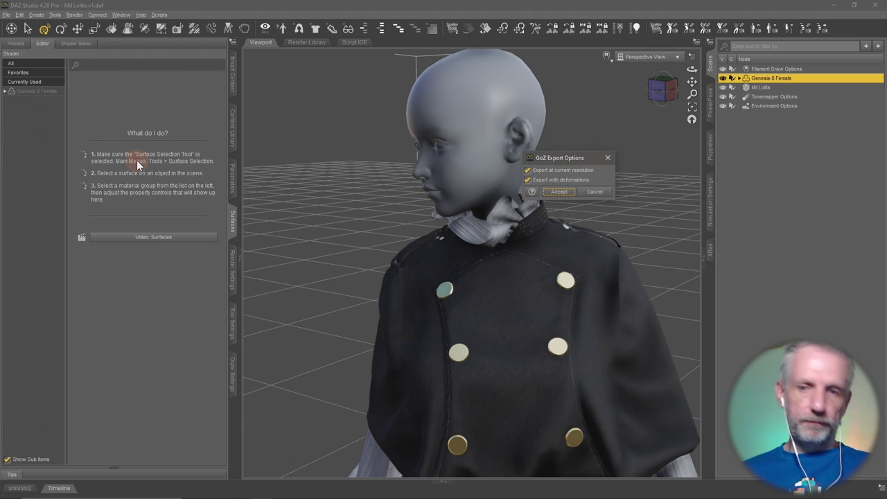
click(559, 192)
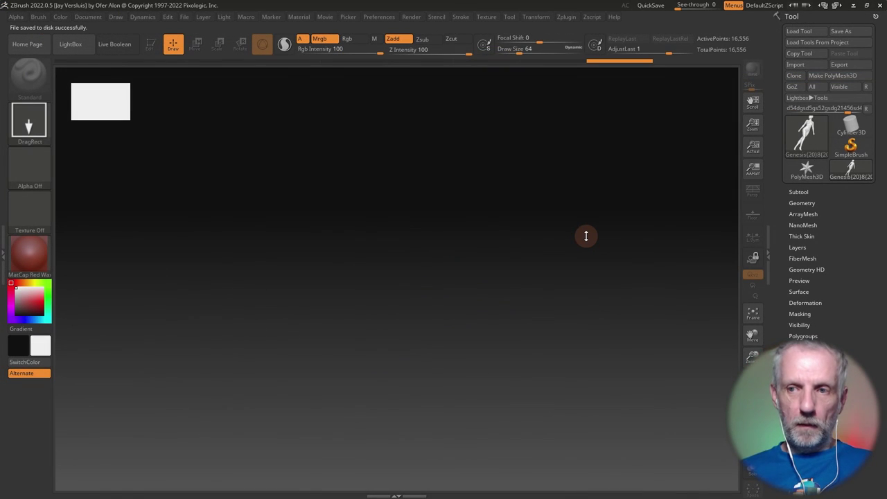
Draw the figure onto the ZBrush canvas, clear the canvas, and return to DAZ Studio.
key(comma)
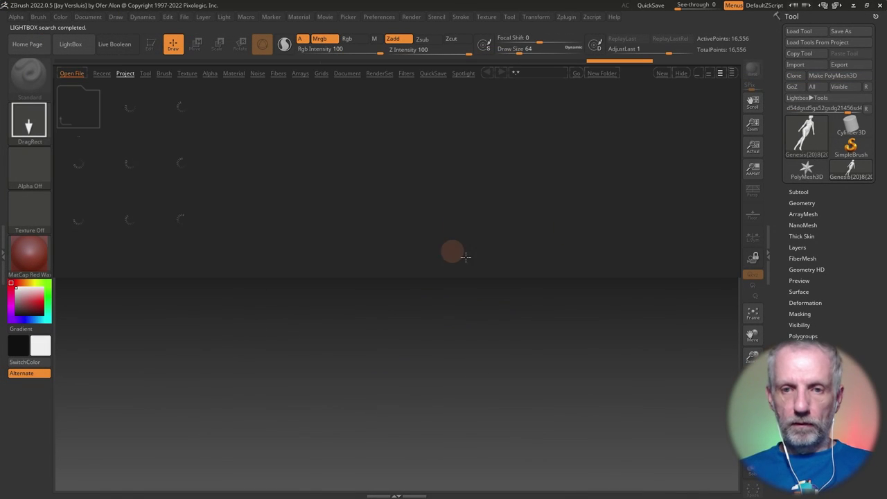
key(comma)
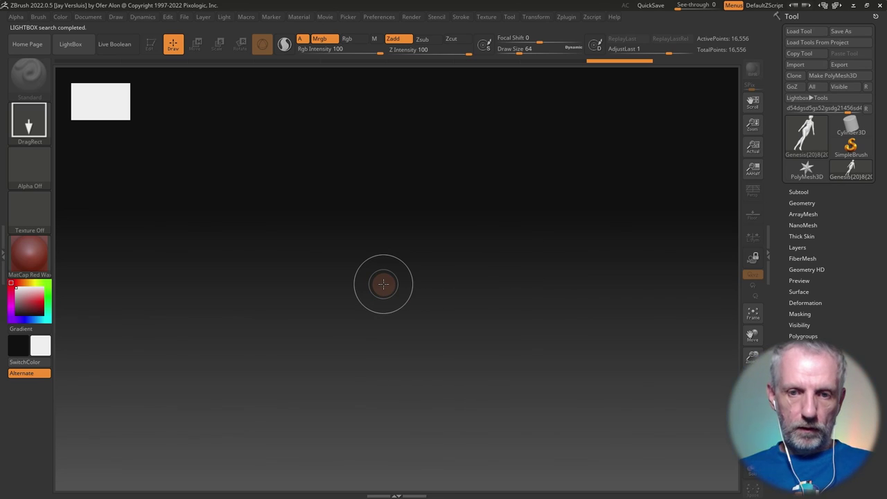
drag(382, 283, 407, 459)
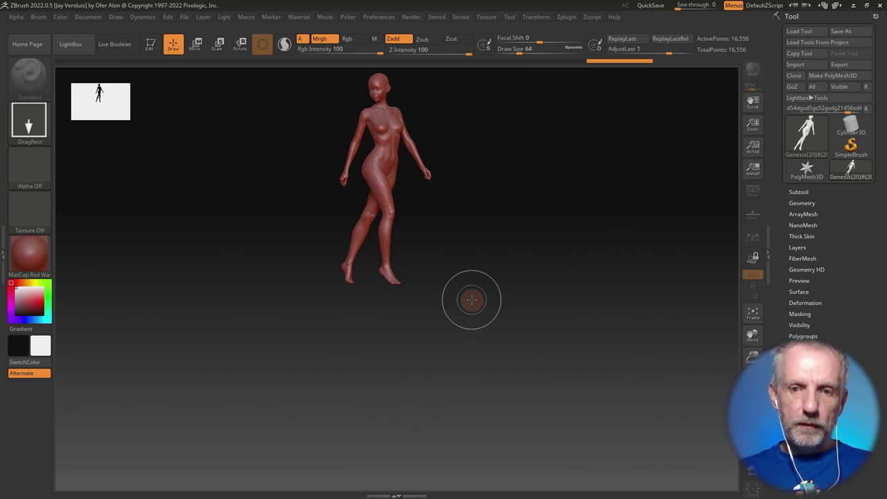
key(ctrl+n)
key(alt+Tab)
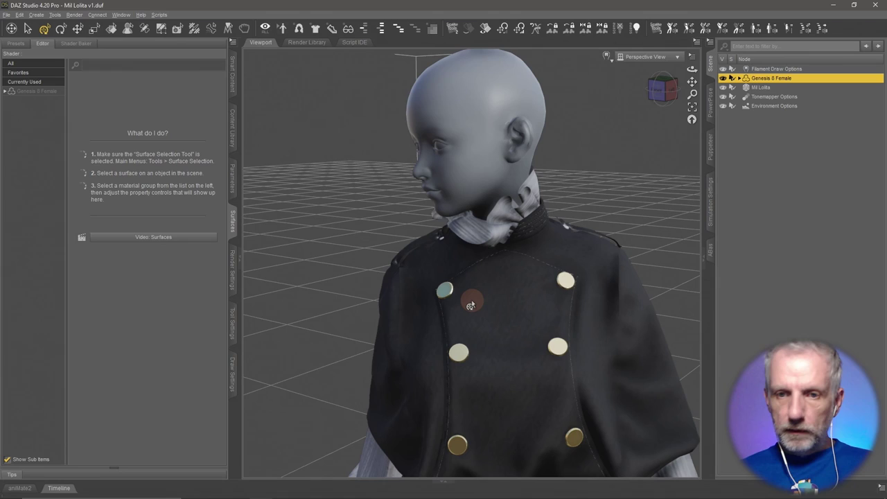
Select the Mil Lolita outfit node in the Scene pane to list its surface groups.
double_click(764, 89)
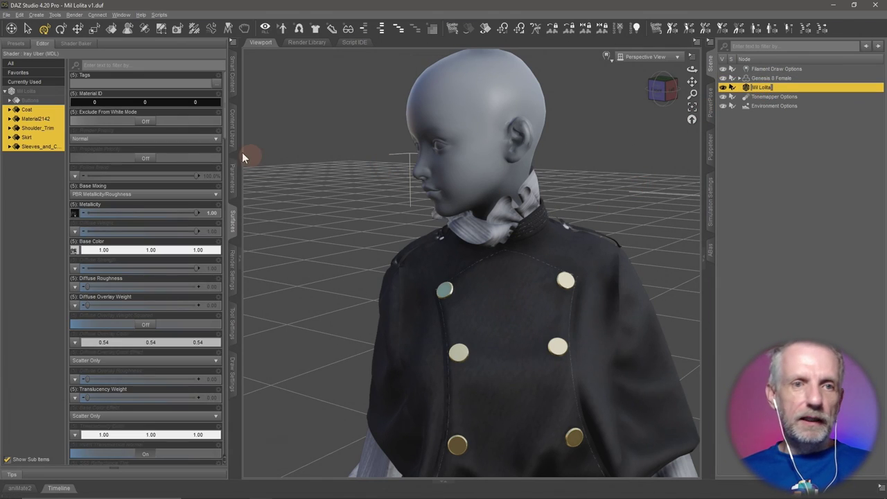
key(alt+Tab)
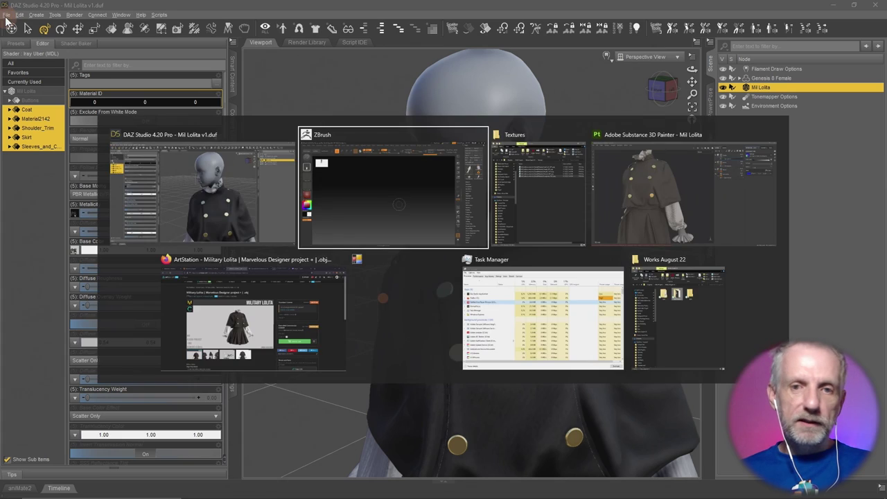
Send the Mil Lolita outfit to ZBrush via GoZ, accepting the export options.
key(alt+Tab)
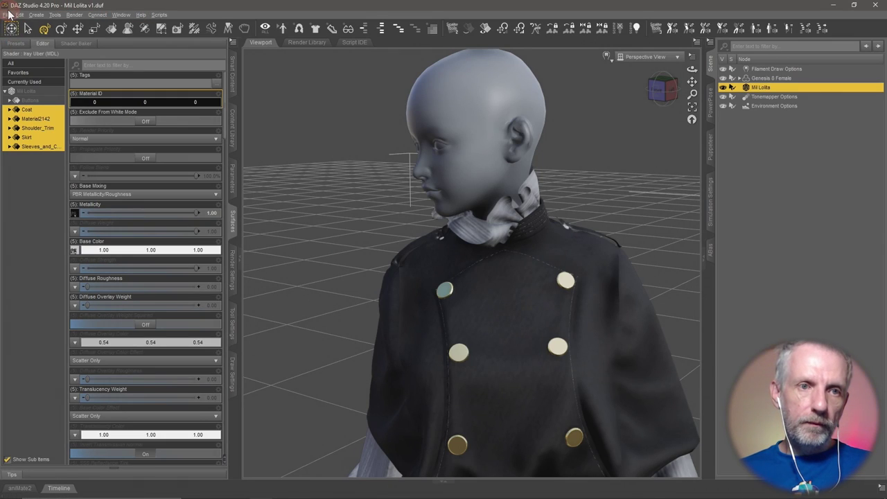
click(8, 14)
mouse_move(51, 132)
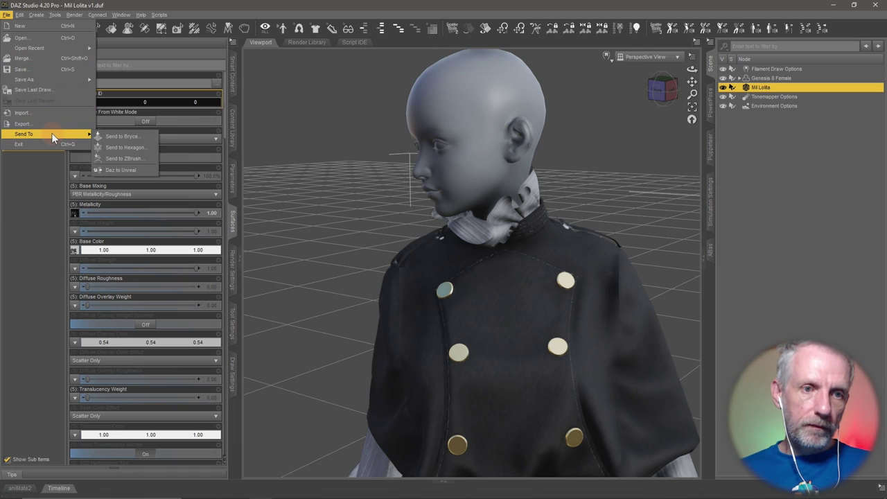
click(135, 158)
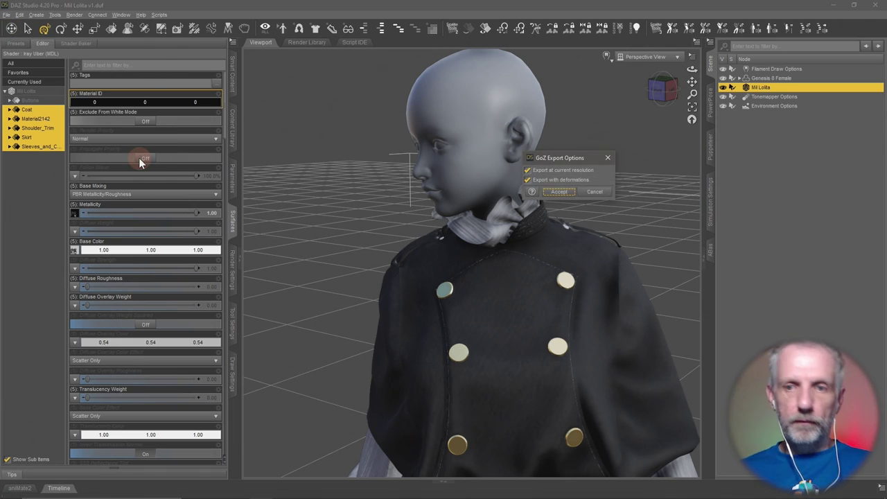
click(569, 195)
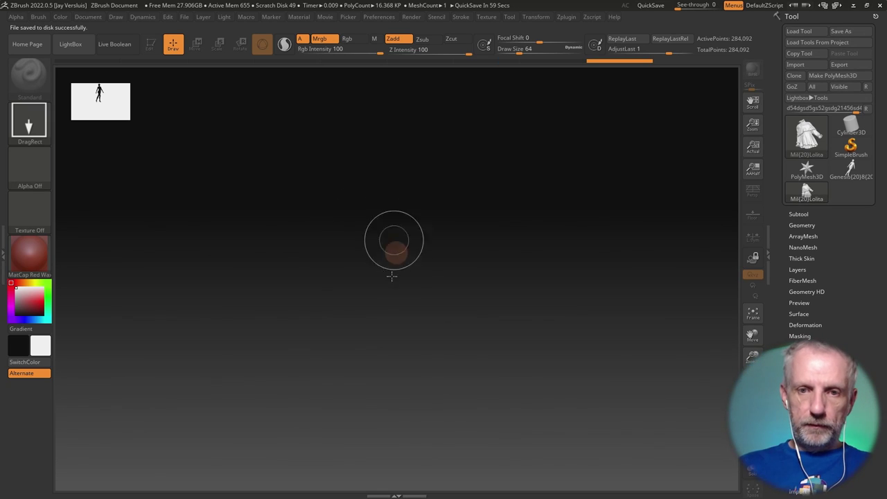
Draw the Mil Lolita outfit on the canvas, enter Edit mode and frame it.
mouse_move(374, 250)
mouse_down()
mouse_move(385, 423)
mouse_move(396, 426)
mouse_up()
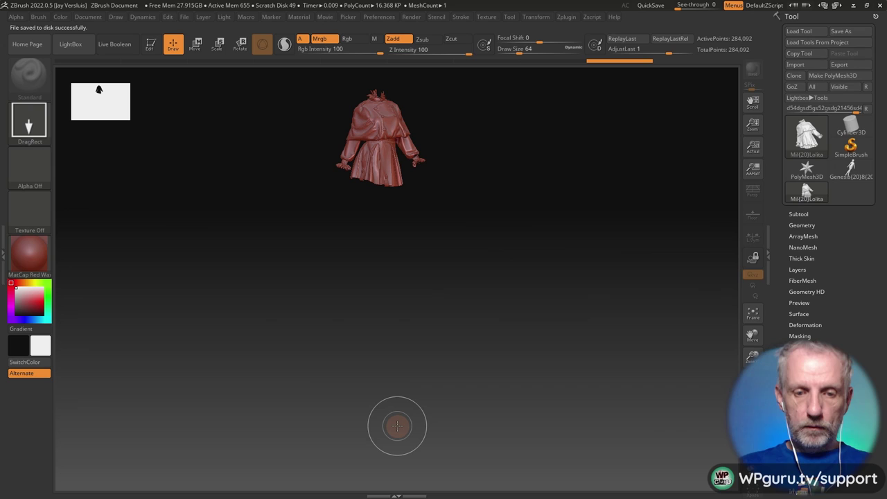
key(t)
key(f)
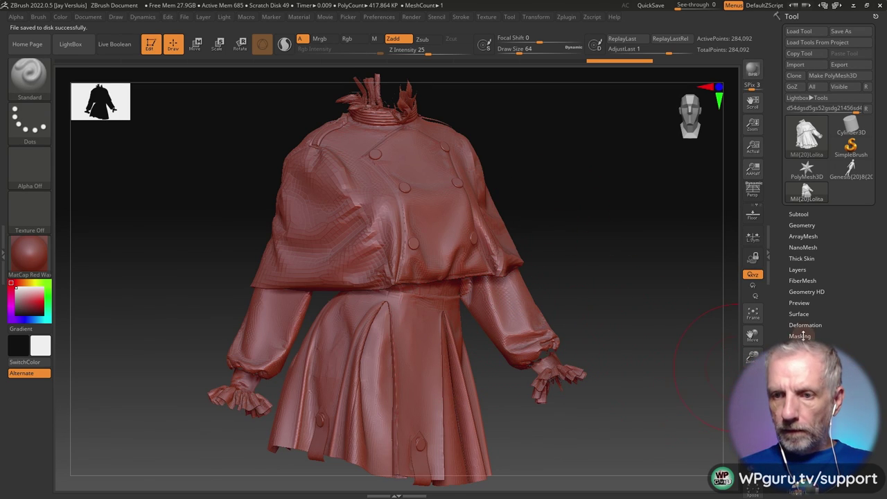
Turn on Double display so the collar's interior renders double-sided.
scroll(800, 336, down, 5)
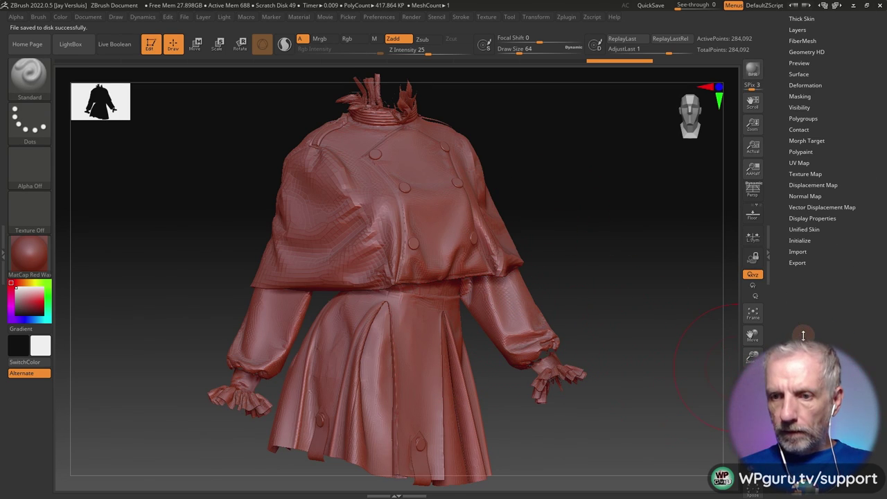
click(814, 219)
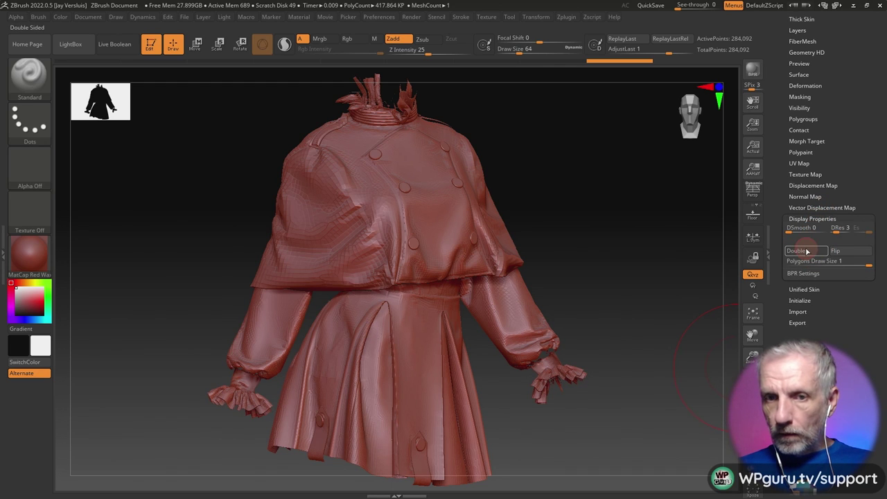
click(806, 252)
Close in on the collar, lower the Draw Size, and filter brushes by M.
alt+drag(626, 231, 546, 288)
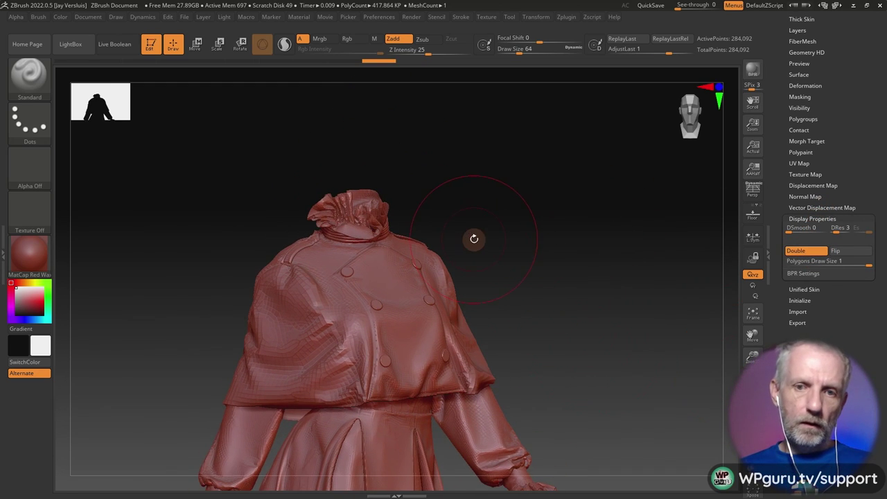
drag(474, 238, 402, 336)
mouse_move(424, 253)
mouse_down()
mouse_move(411, 286)
mouse_move(454, 296)
mouse_move(451, 287)
mouse_up()
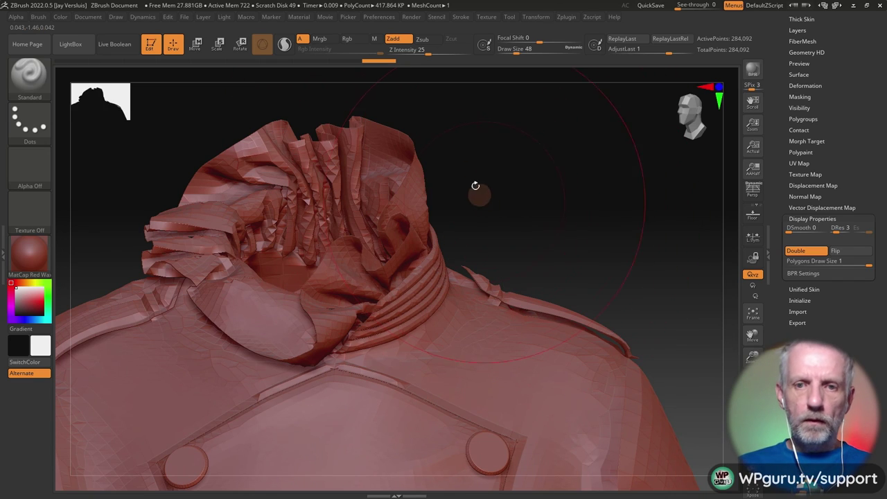
key(bracketleft)
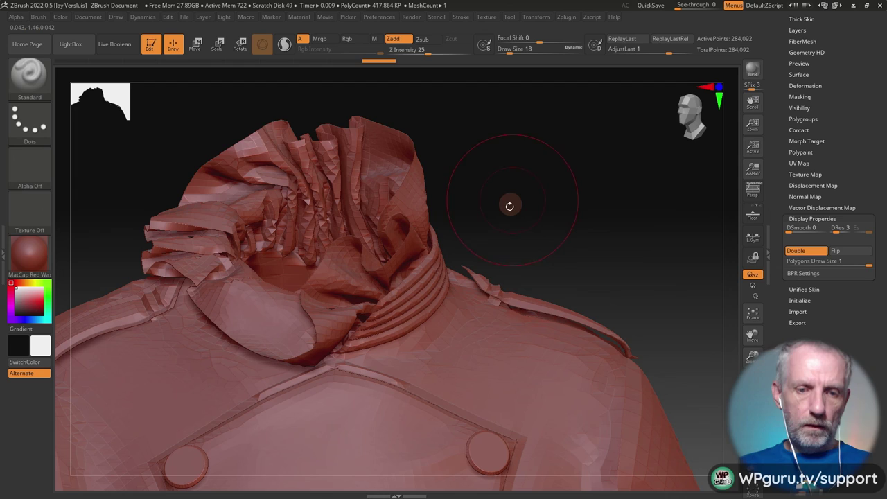
key(b)
key(m)
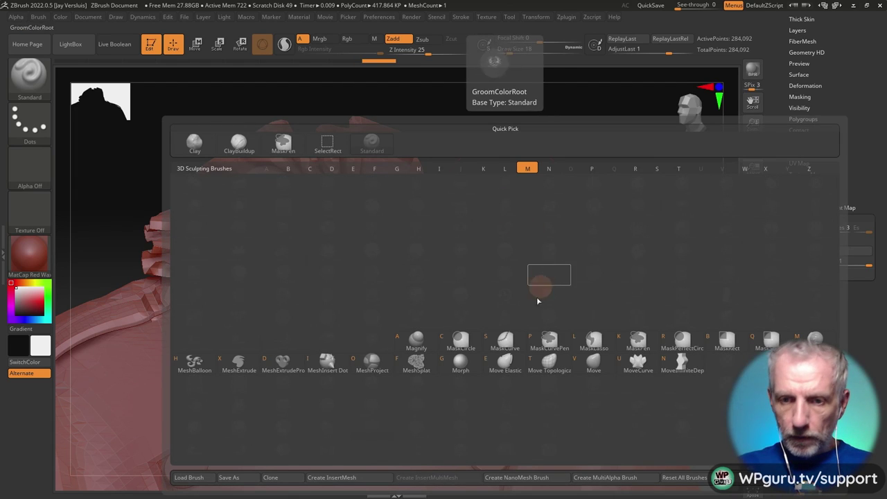
With the Move Topological brush, push the collar fold down and outward.
click(550, 360)
drag(411, 186, 413, 196)
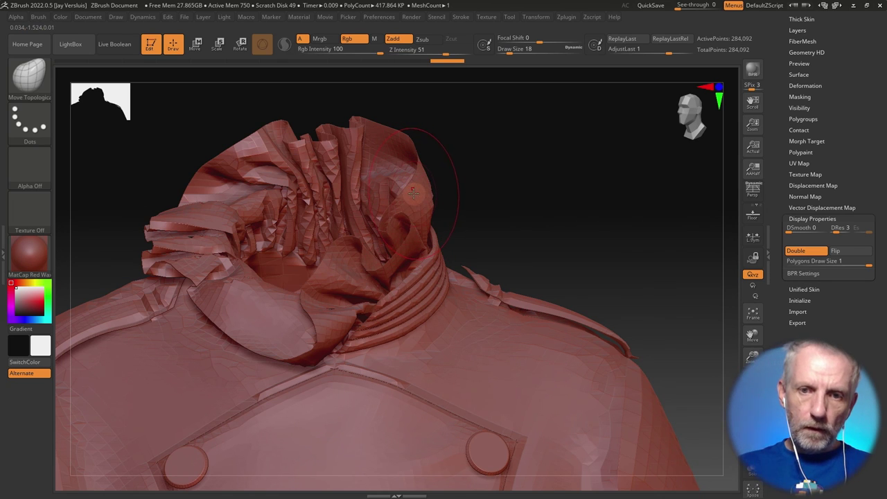
mouse_move(479, 189)
mouse_down()
mouse_move(470, 203)
mouse_move(454, 182)
mouse_move(416, 182)
mouse_move(369, 240)
mouse_up()
mouse_move(485, 162)
mouse_down()
mouse_move(496, 145)
mouse_move(476, 155)
mouse_move(486, 166)
mouse_up()
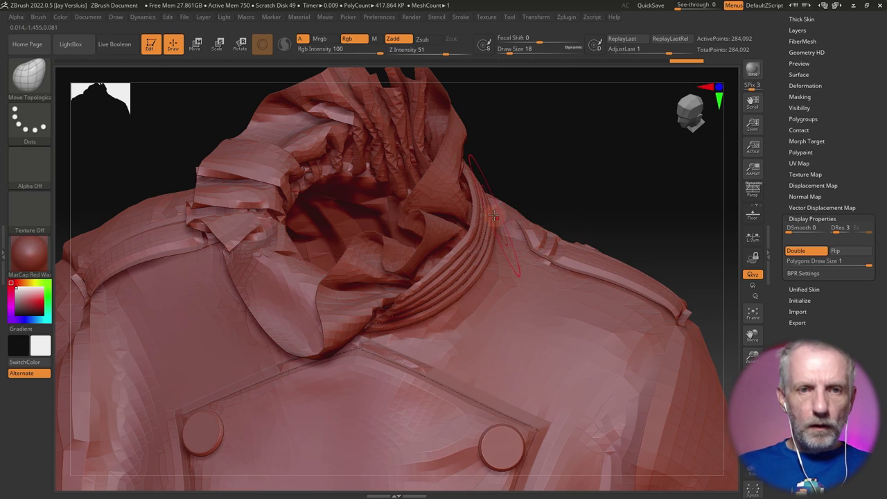
Alternate Rotate and Move Topological while orbiting to check the collar from the side.
click(240, 43)
key(q)
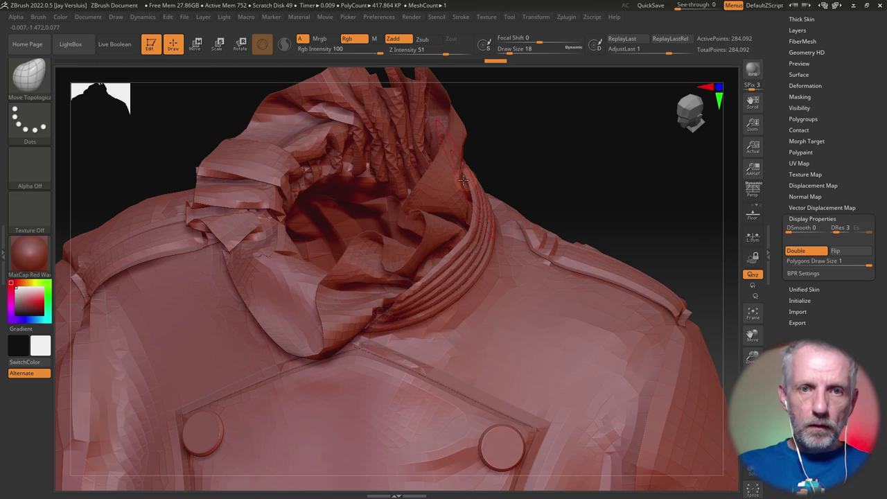
click(240, 44)
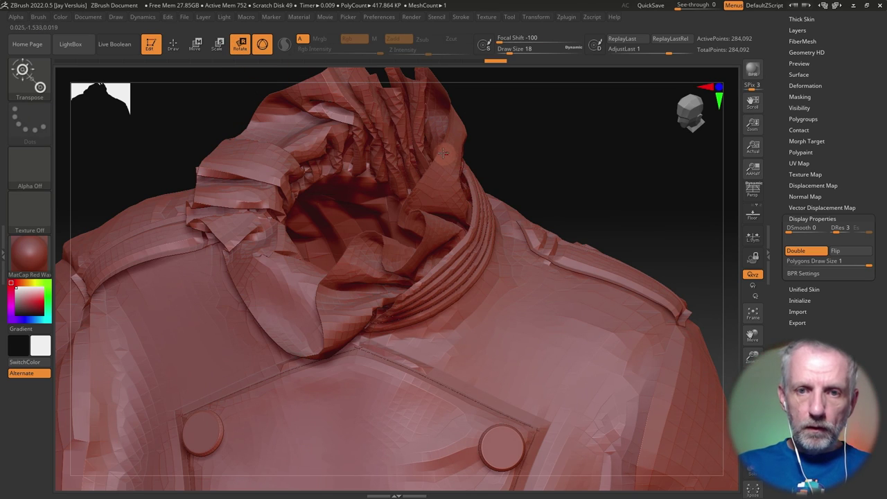
key(q)
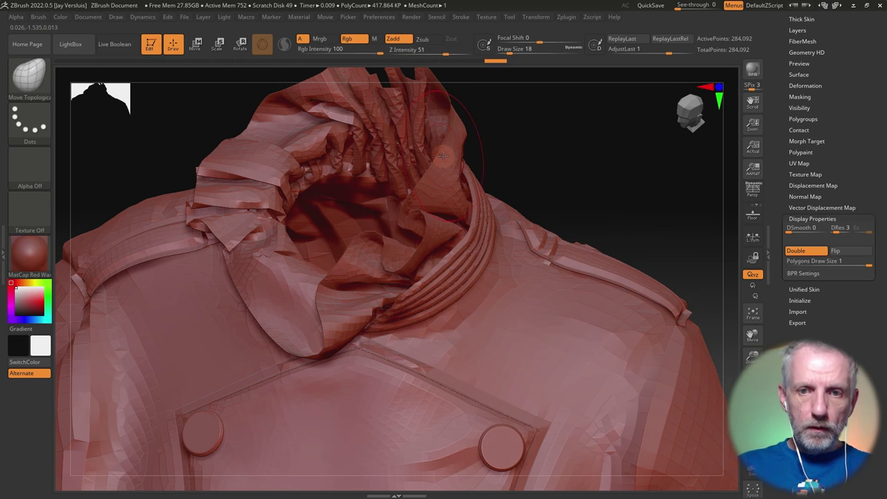
click(239, 44)
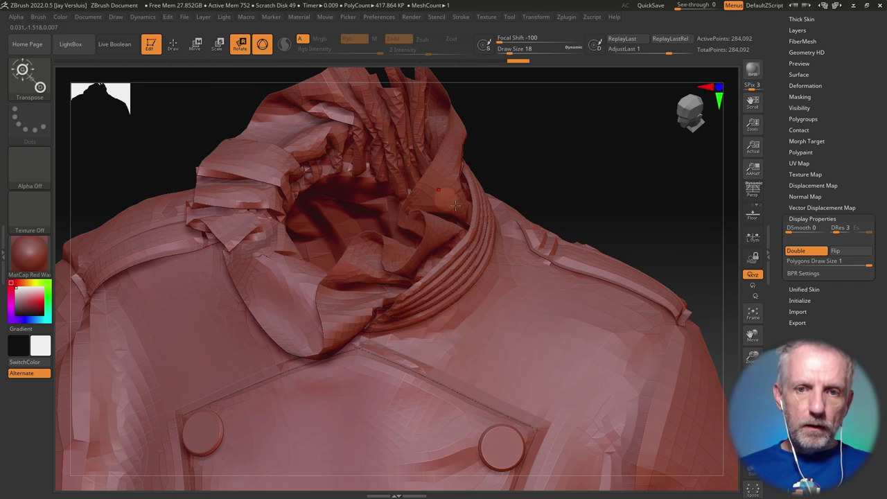
key(q)
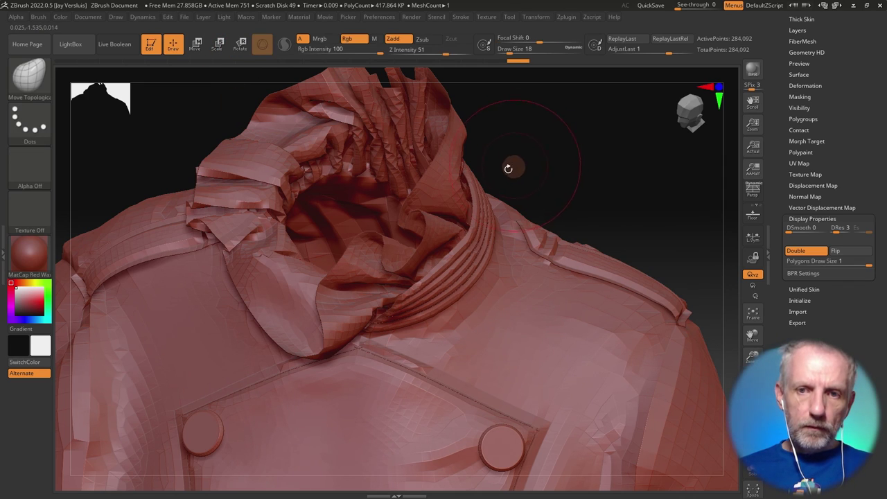
mouse_move(513, 162)
mouse_down()
mouse_move(491, 166)
mouse_move(477, 196)
mouse_move(499, 169)
mouse_move(471, 151)
mouse_move(506, 206)
mouse_up()
mouse_move(489, 225)
mouse_down()
mouse_move(505, 228)
mouse_move(519, 276)
mouse_move(478, 219)
mouse_up()
key(space)
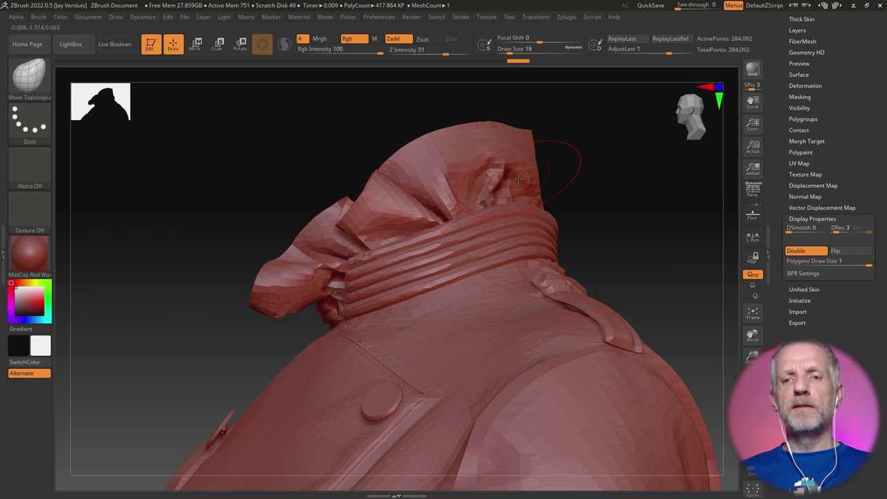
mouse_move(530, 180)
right_down()
mouse_move(576, 194)
mouse_move(531, 205)
mouse_move(516, 188)
right_up()
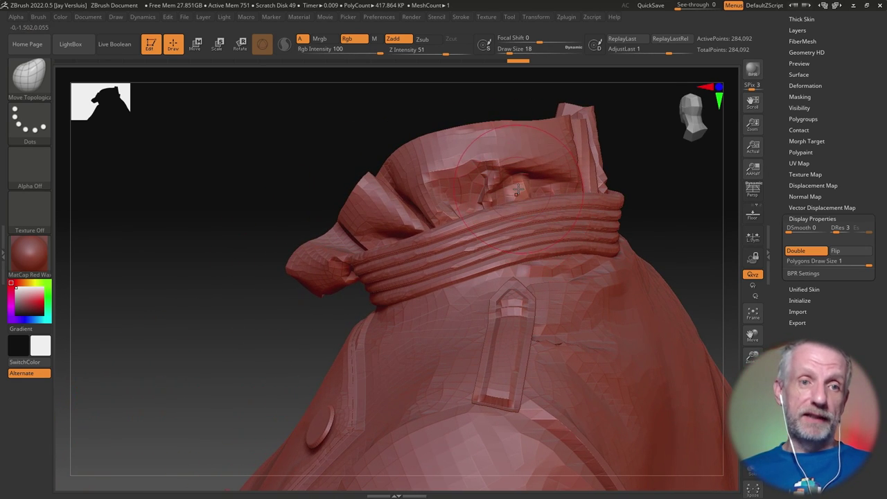
Paint a mask over the top of the collar rope and neckband.
key(ctrl)
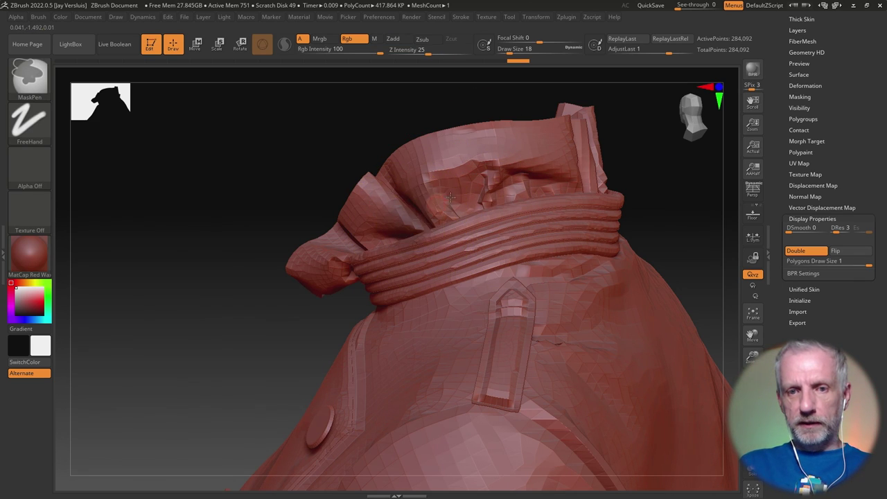
mouse_move(439, 203)
ctrl+mouse_down()
mouse_move(571, 188)
mouse_move(459, 213)
mouse_move(390, 241)
ctrl+mouse_up()
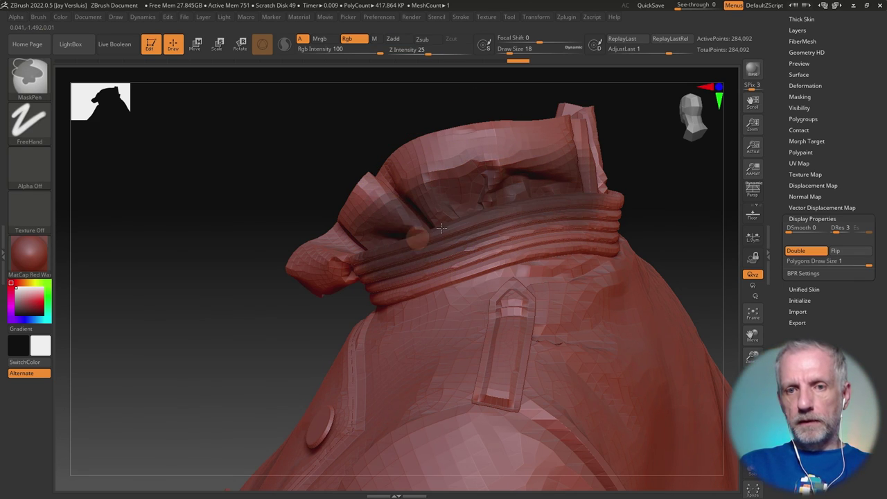
mouse_move(442, 228)
ctrl+mouse_down()
mouse_move(596, 208)
mouse_move(527, 243)
ctrl+mouse_up()
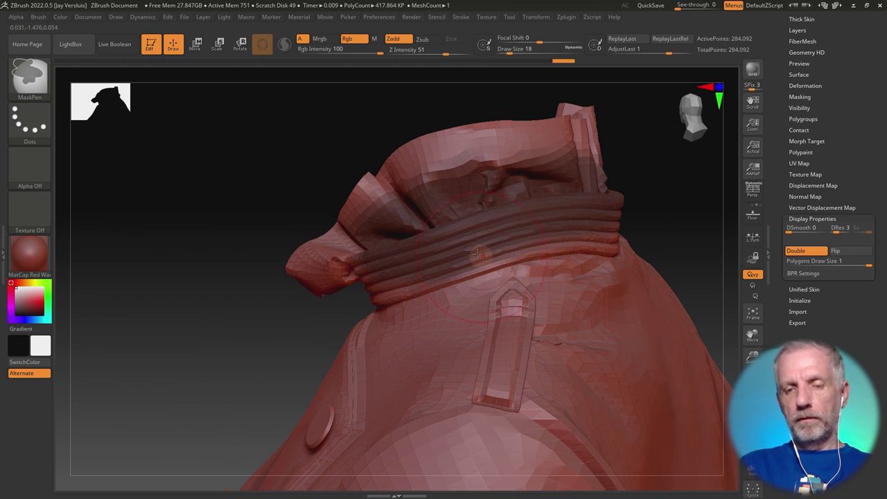
mouse_move(478, 255)
right_down()
mouse_move(468, 272)
mouse_move(476, 282)
right_up()
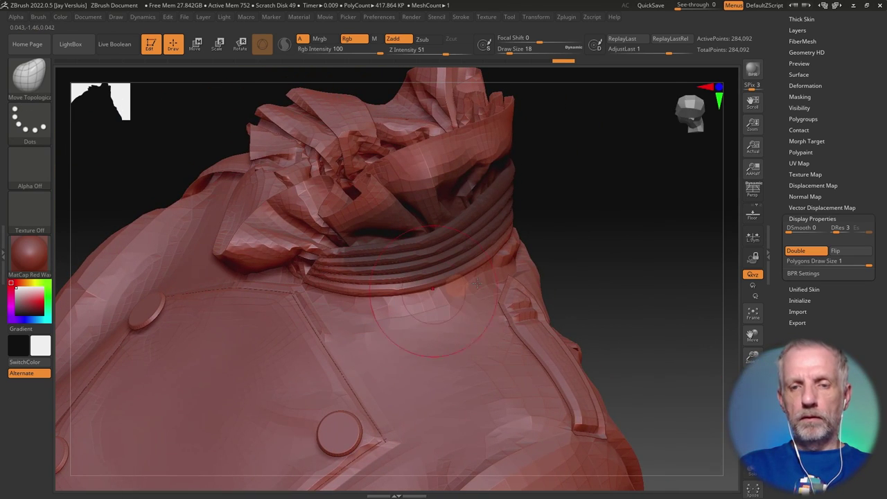
mouse_move(572, 238)
right_down()
mouse_move(530, 316)
mouse_move(485, 311)
mouse_move(465, 261)
mouse_move(543, 286)
right_up()
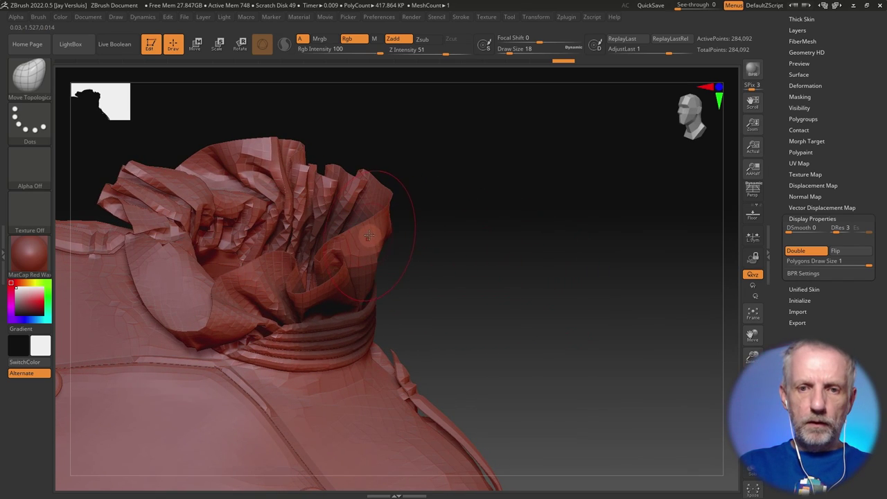
Pull the left and top-right collar flaps down into inward curls.
mouse_move(368, 236)
mouse_down()
mouse_move(370, 252)
mouse_move(404, 248)
mouse_move(362, 271)
mouse_move(382, 271)
mouse_move(333, 270)
mouse_move(407, 254)
mouse_move(414, 206)
mouse_move(382, 173)
mouse_move(356, 162)
mouse_move(342, 172)
mouse_up()
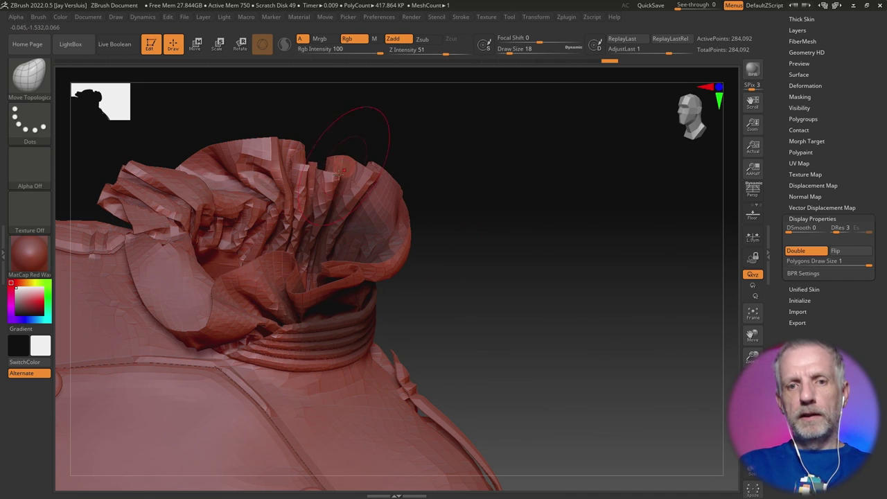
drag(429, 212, 411, 258)
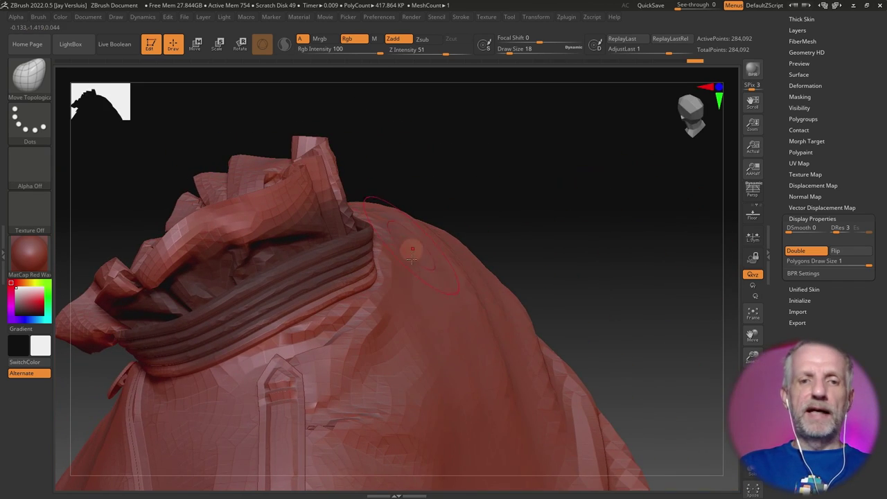
right_drag(395, 224, 413, 216)
click(240, 45)
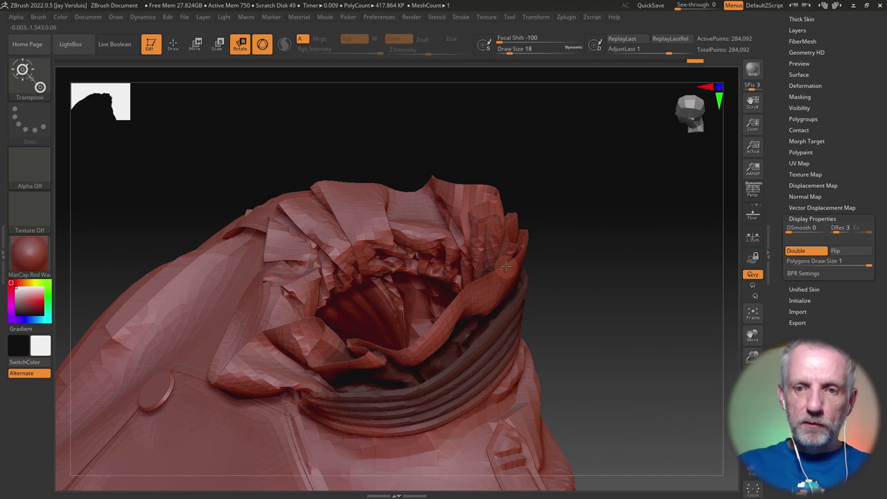
key(q)
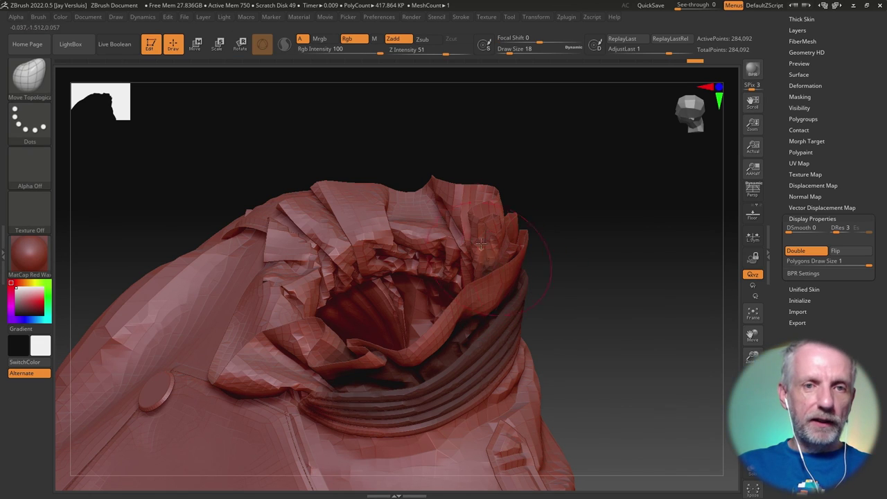
right_drag(413, 243, 511, 246)
drag(511, 245, 465, 323)
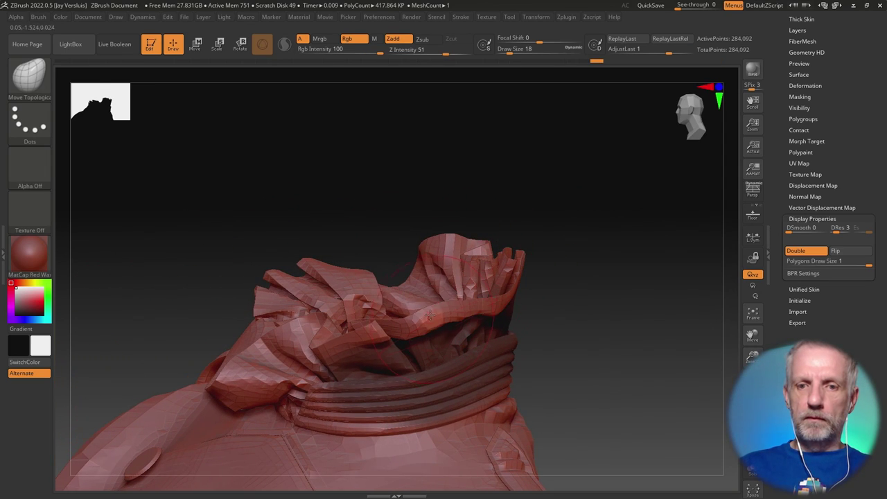
Fold the collar flap tips downward with Move Topological strokes.
key(ctrl)
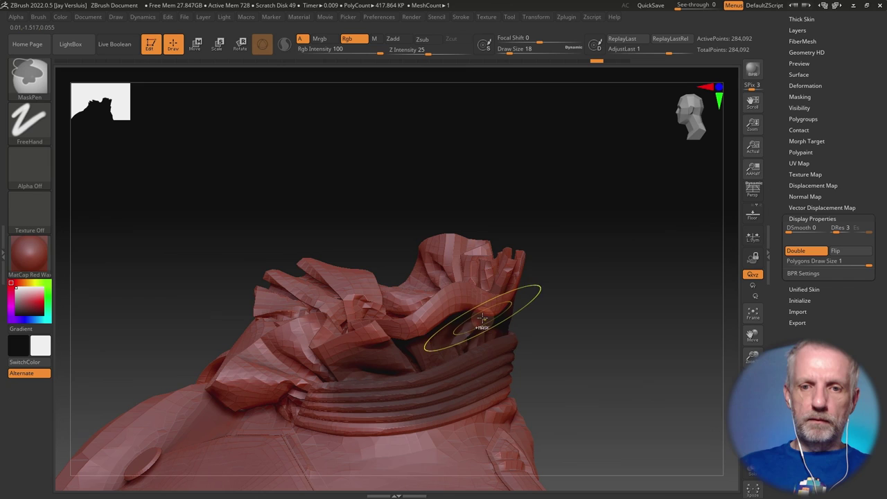
mouse_move(485, 321)
right_down()
mouse_move(506, 340)
mouse_move(560, 317)
right_up()
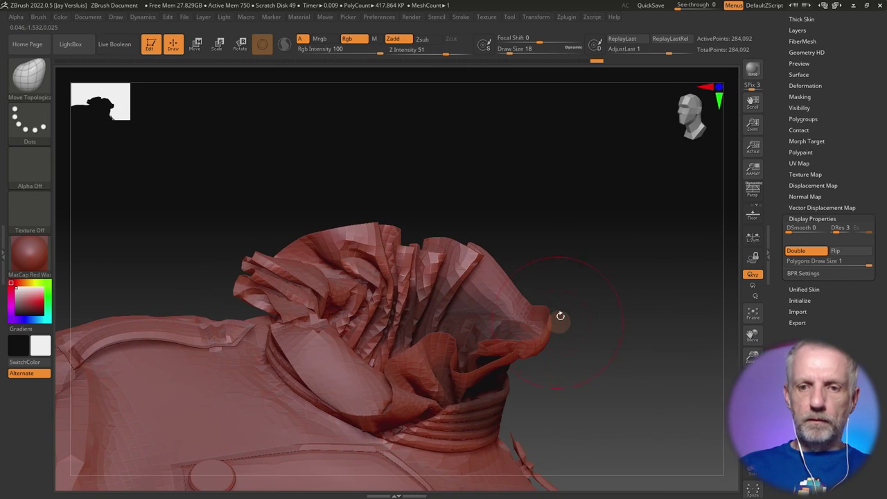
drag(560, 317, 480, 352)
right_drag(515, 277, 495, 282)
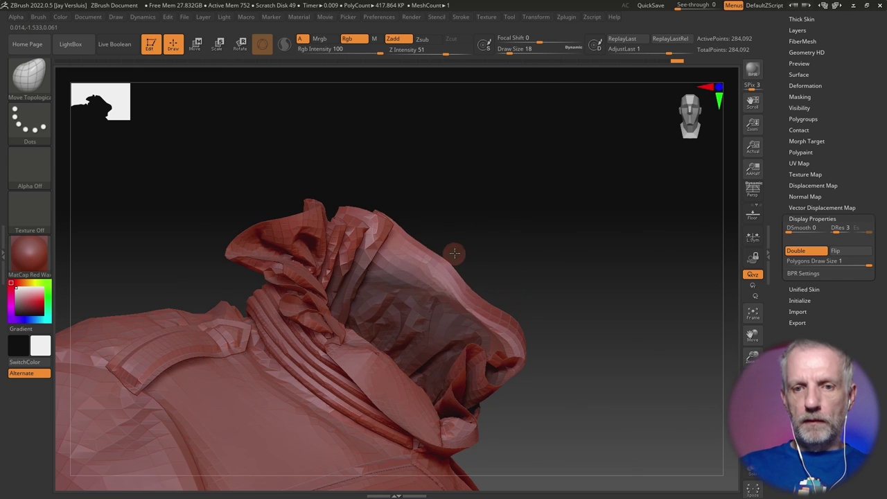
mouse_move(419, 243)
right_down()
mouse_move(439, 261)
mouse_move(423, 246)
right_up()
drag(422, 246, 381, 267)
Push the collar's right edge outward, then switch to DAZ Studio.
right_drag(384, 265, 453, 264)
drag(446, 262, 449, 275)
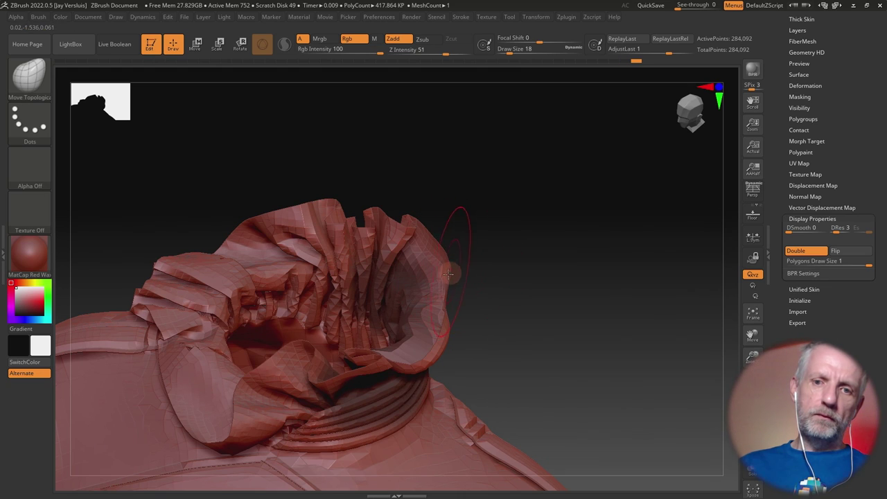
mouse_move(446, 312)
mouse_down()
mouse_move(459, 359)
mouse_move(451, 368)
mouse_move(452, 278)
mouse_up()
right_drag(481, 287, 443, 286)
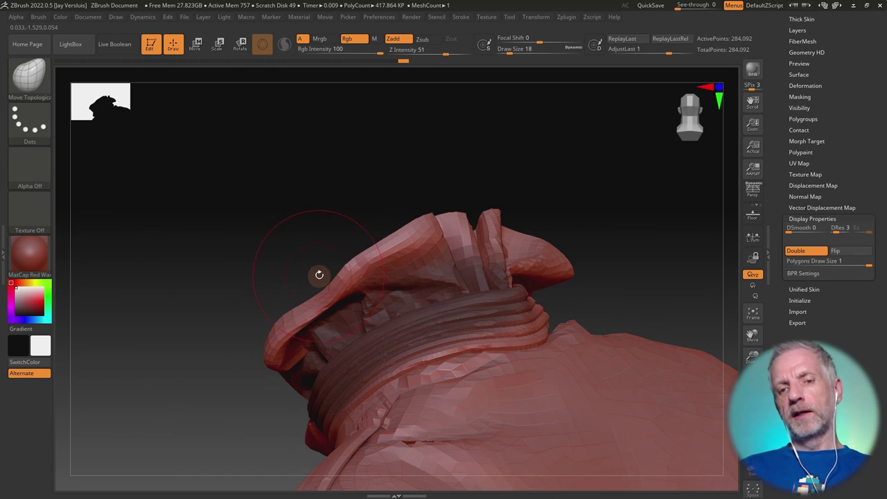
key(alt+Tab)
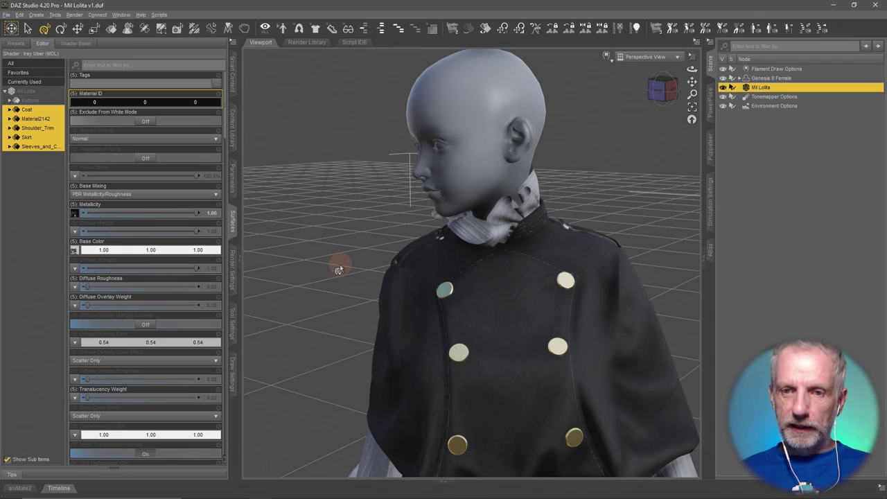
Send the Mil Lolita outfit from DAZ Studio to Hexagon via File > Send To.
click(6, 16)
mouse_move(37, 133)
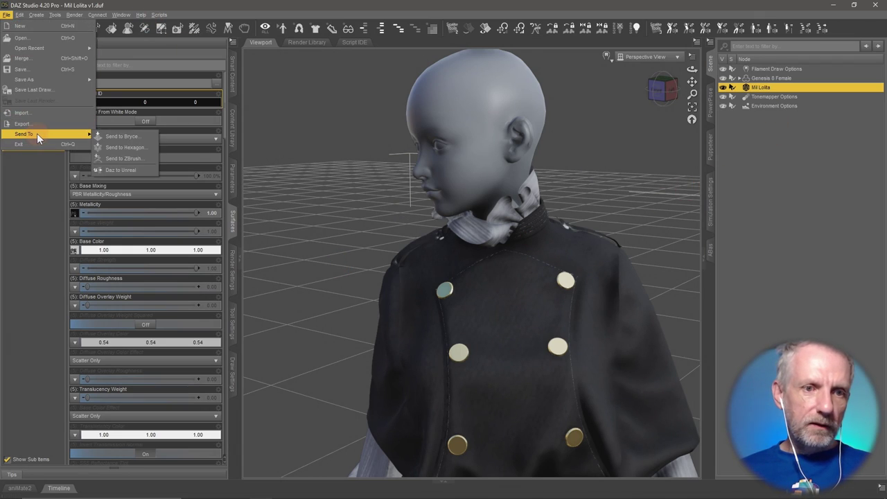
click(144, 149)
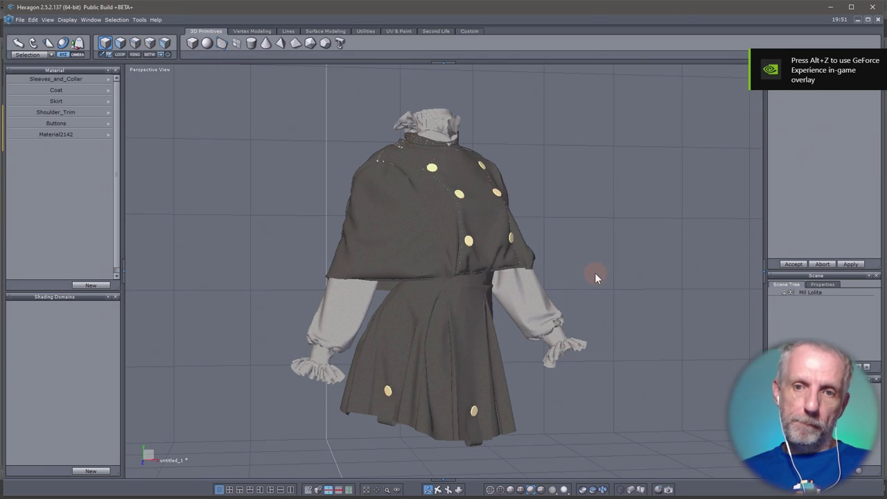
Select the Mil Lolita object and pick a collar ruffle face in face-selection mode.
middle_drag(555, 239, 463, 138)
scroll(463, 139, up, 10)
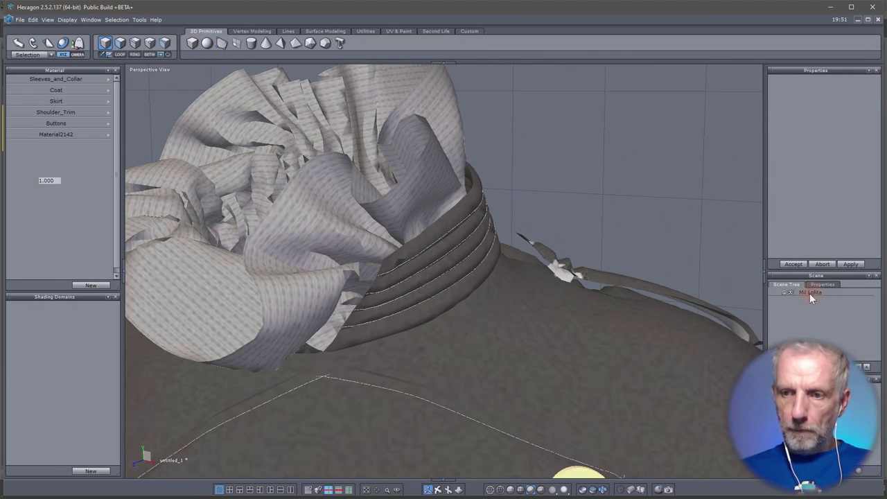
click(809, 293)
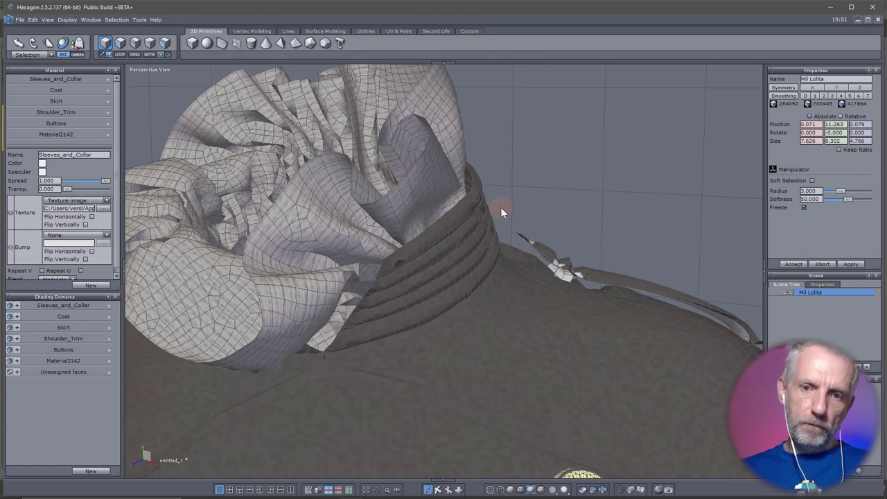
right_drag(479, 243, 467, 277)
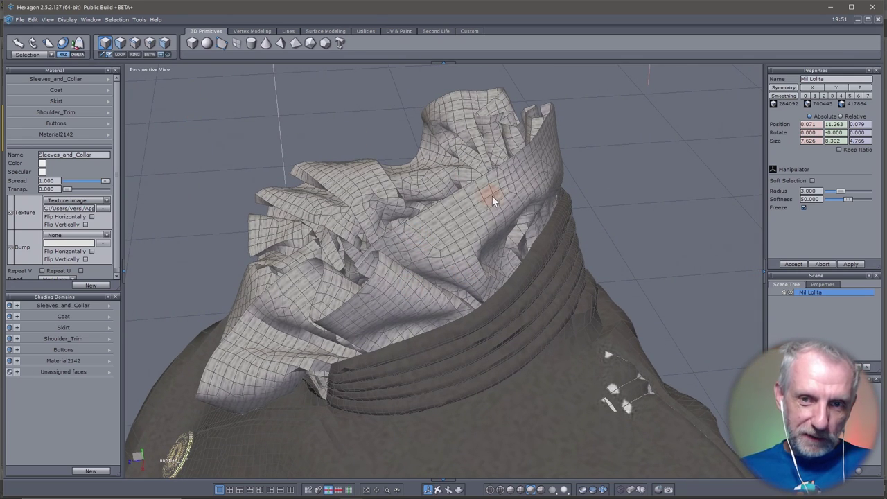
click(106, 44)
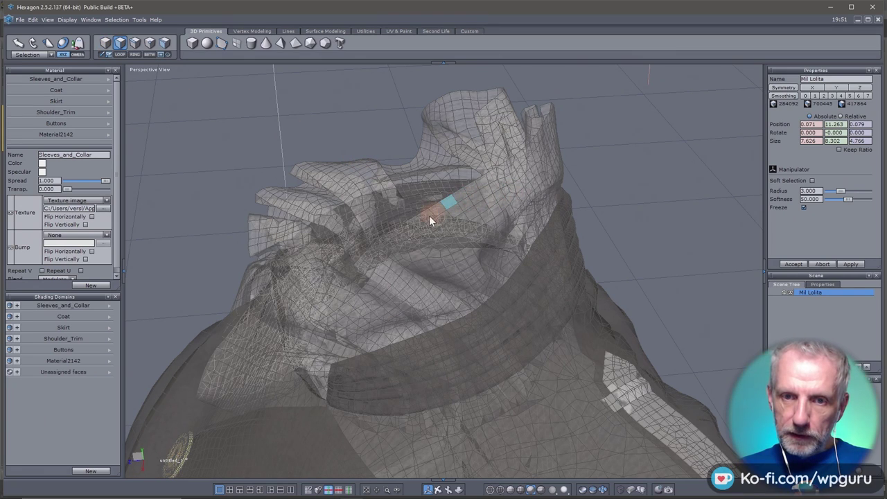
click(412, 226)
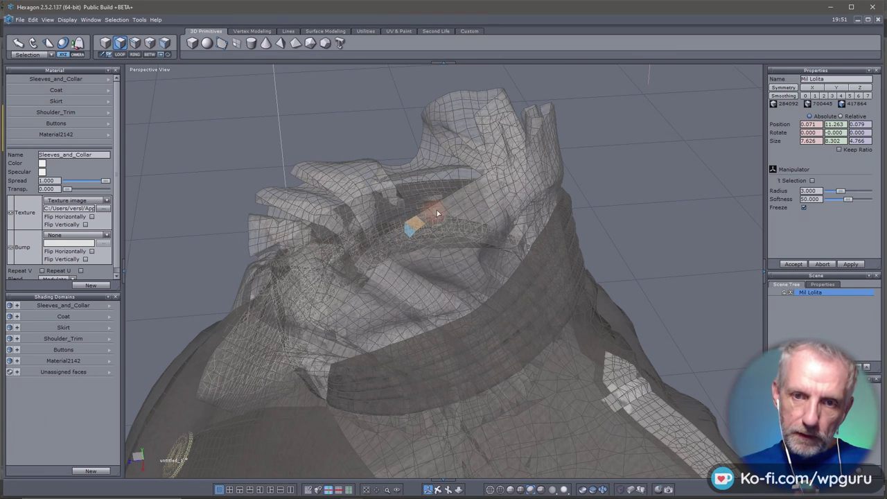
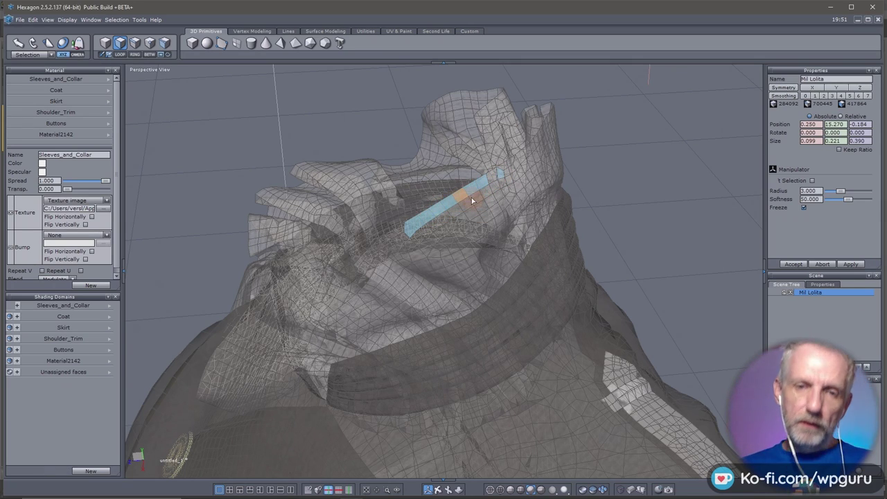
In edge mode, select the edge path between two marked edges along the collar ruffle's top rim.
click(135, 44)
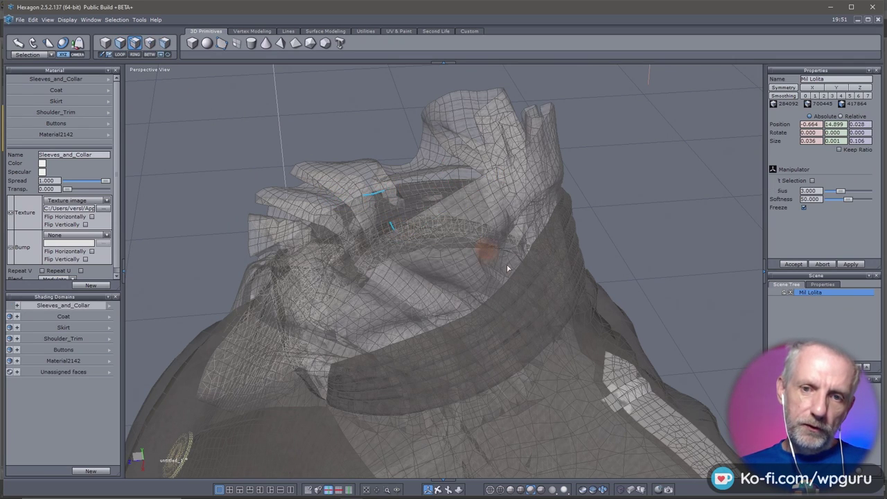
right_drag(607, 250, 802, 262)
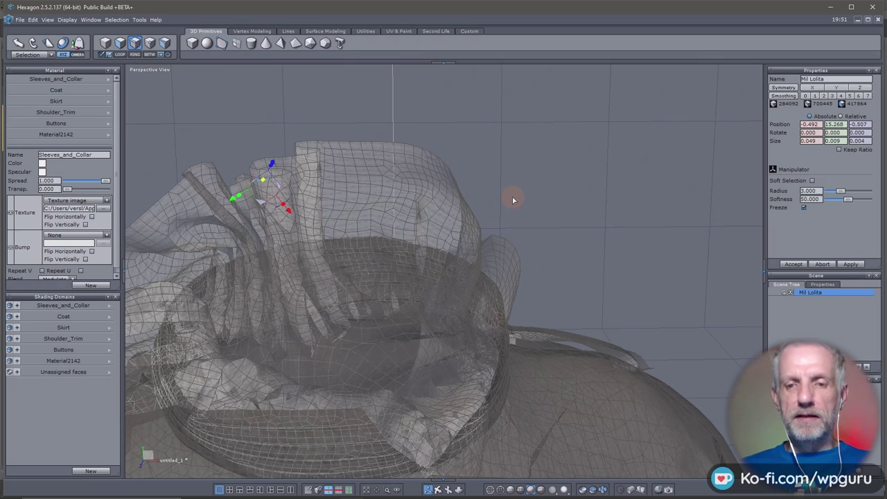
right_drag(520, 200, 663, 190)
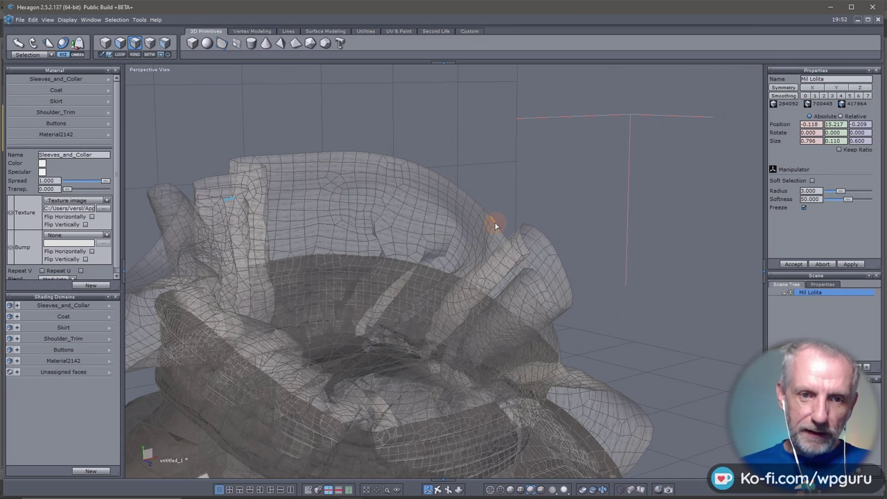
click(153, 61)
right_drag(525, 185, 135, 226)
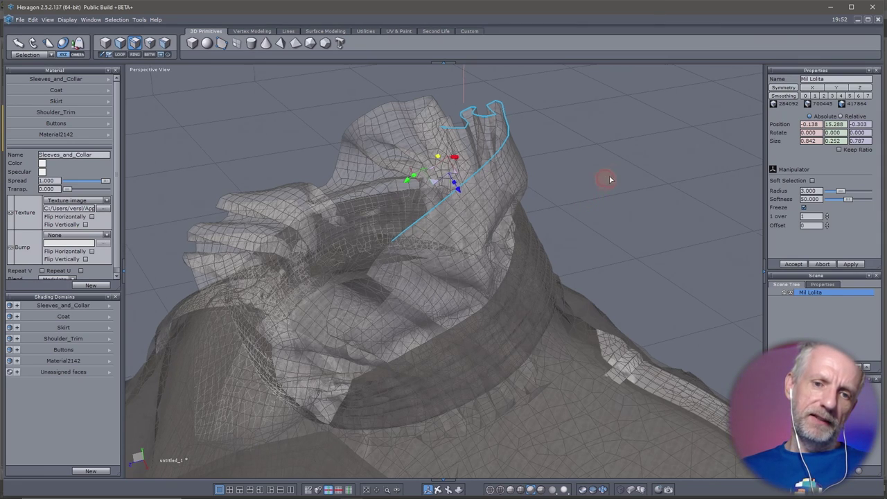
right_drag(610, 179, 451, 254)
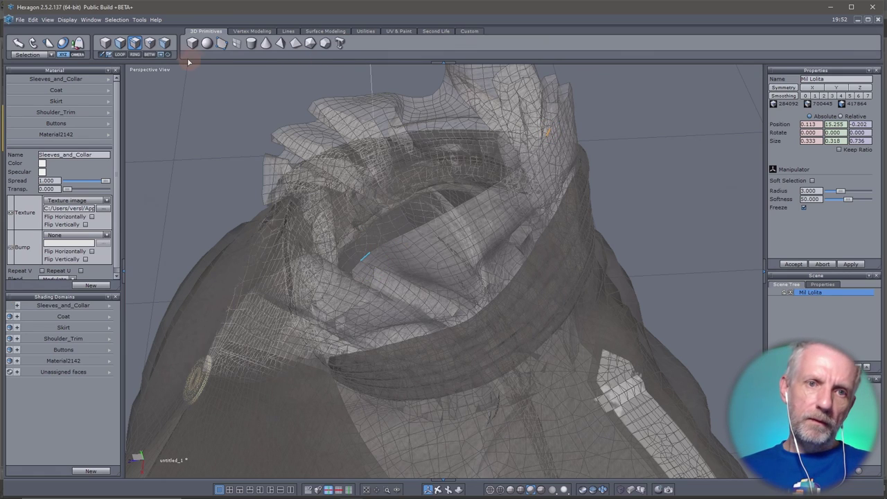
click(150, 57)
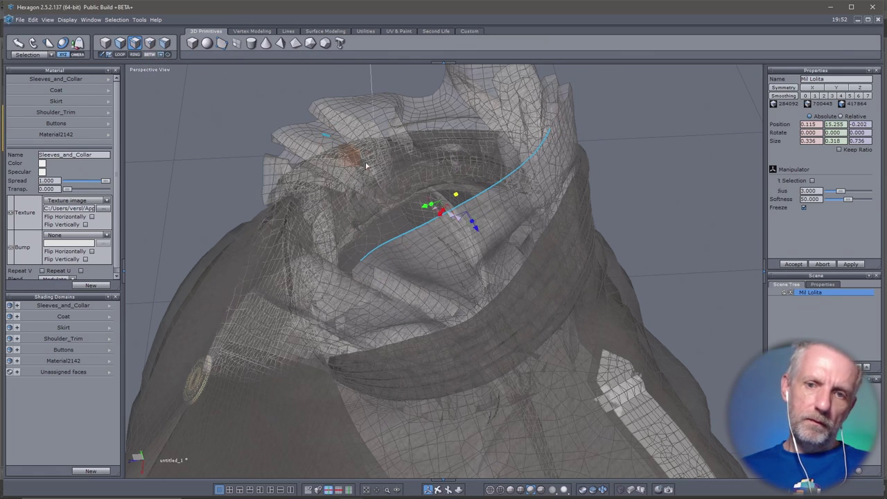
right_drag(393, 175, 605, 178)
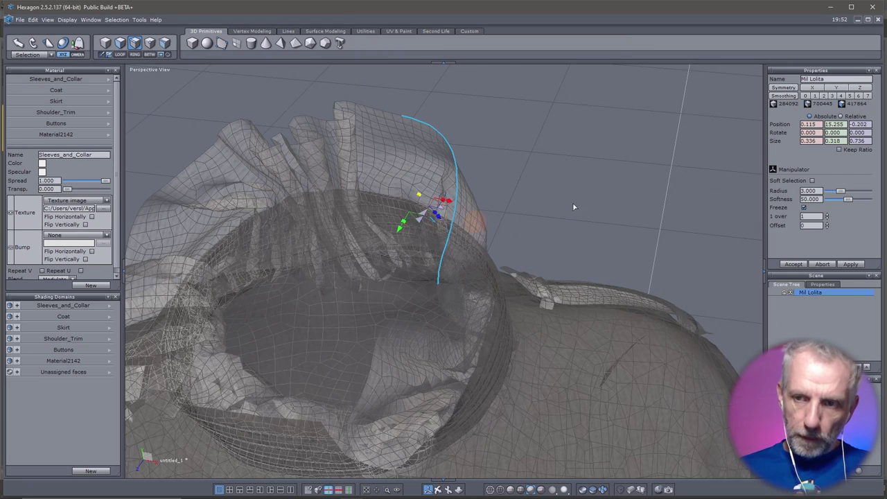
Enable soft selection at radius 0.118, set the manipulator to World, and pull the rim smoother.
click(811, 181)
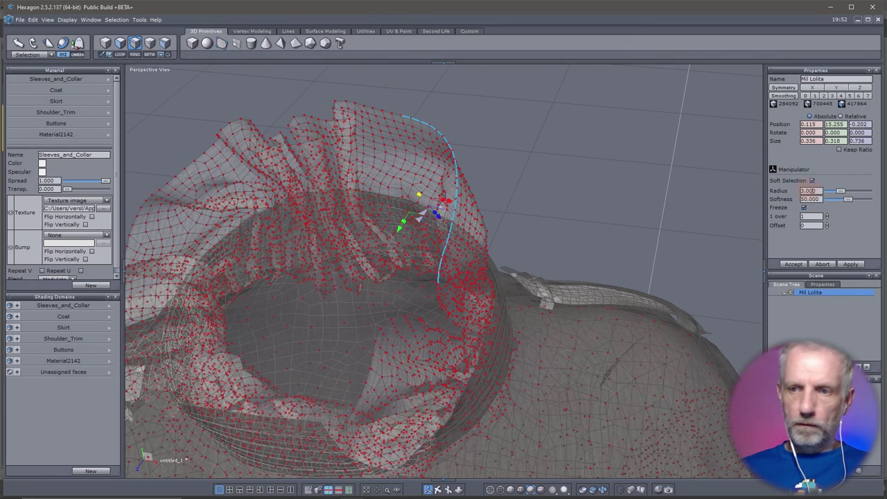
drag(837, 191, 827, 194)
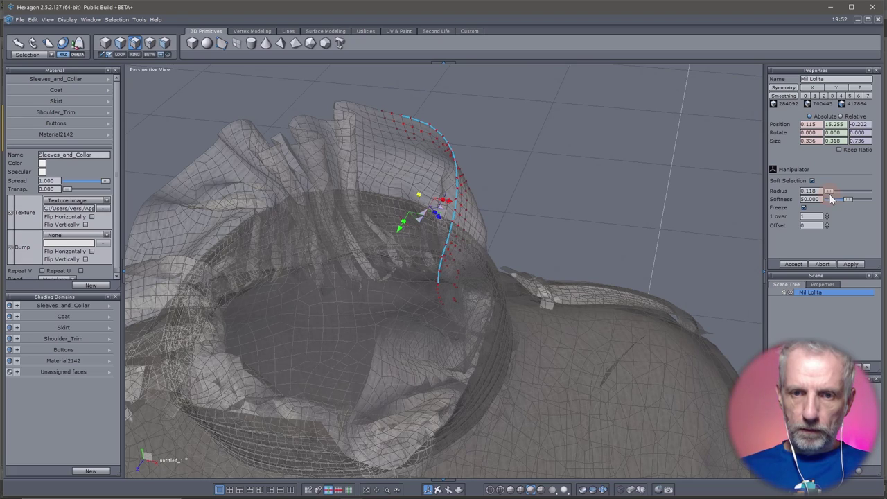
right_drag(659, 199, 842, 137)
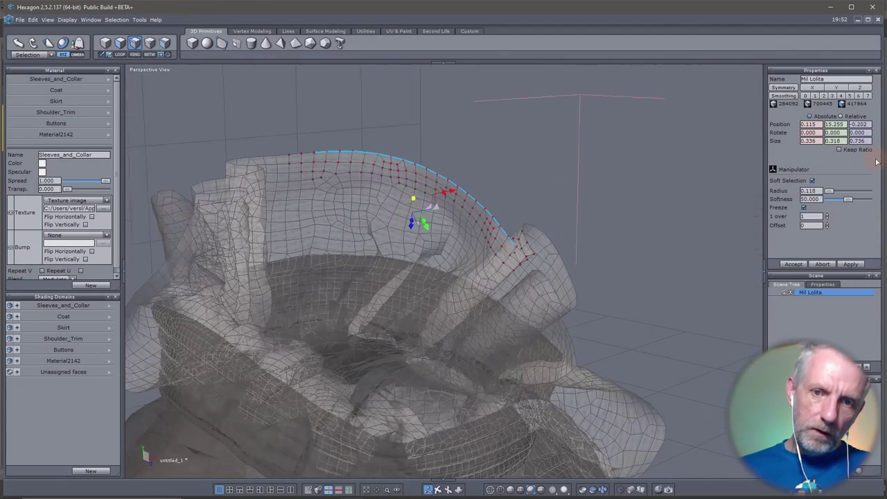
click(51, 55)
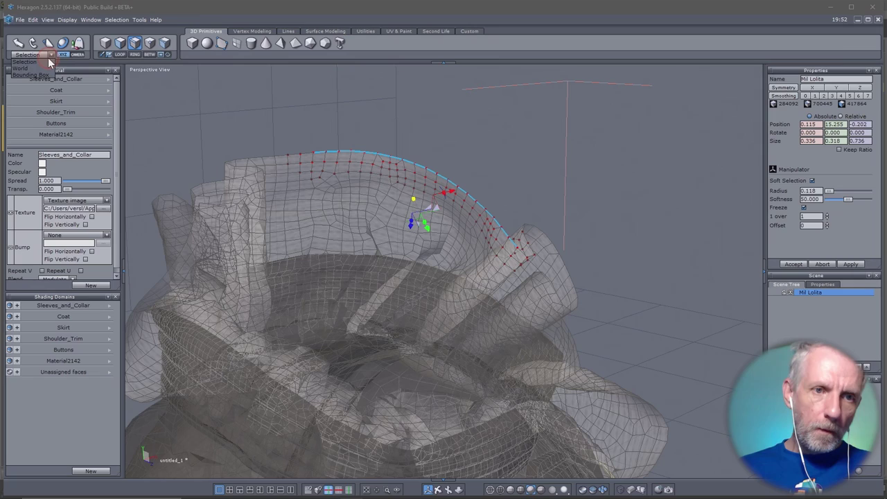
click(43, 65)
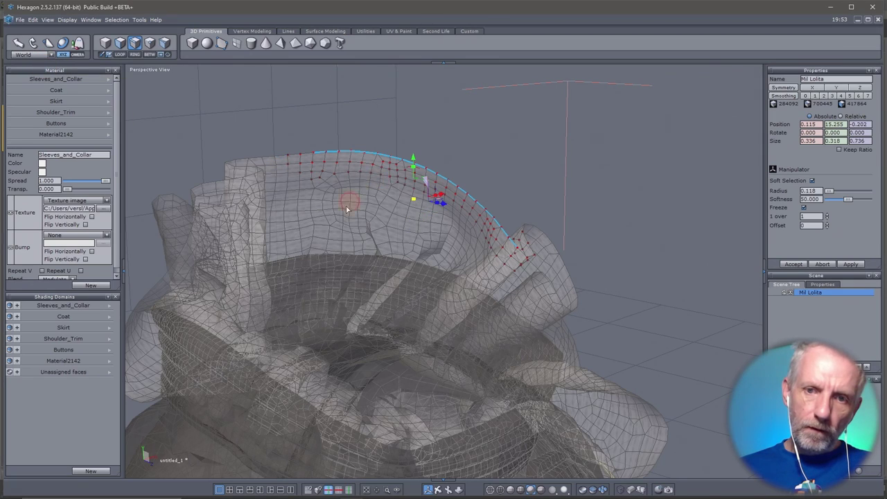
middle_drag(348, 209, 363, 248)
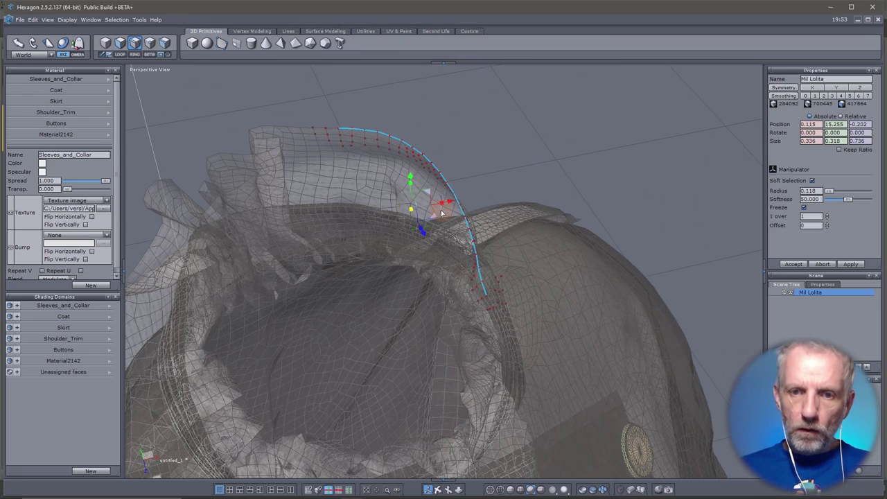
mouse_move(439, 219)
mouse_down()
mouse_move(434, 226)
mouse_move(424, 216)
mouse_up()
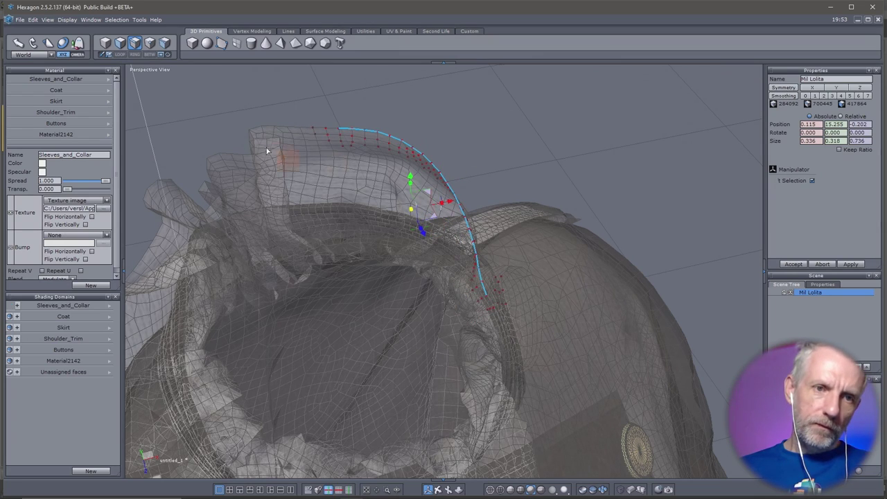
Try the Selection and Bounding Box manipulator orientations on the collar rim.
click(41, 54)
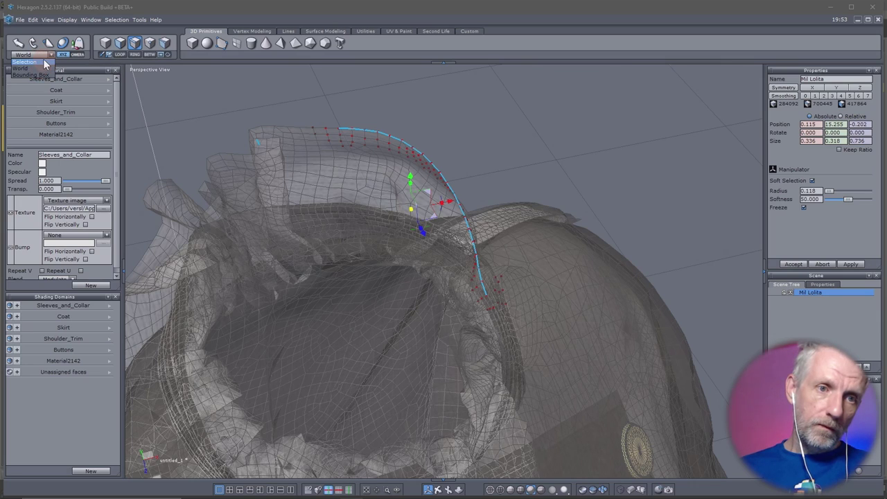
click(43, 63)
click(40, 54)
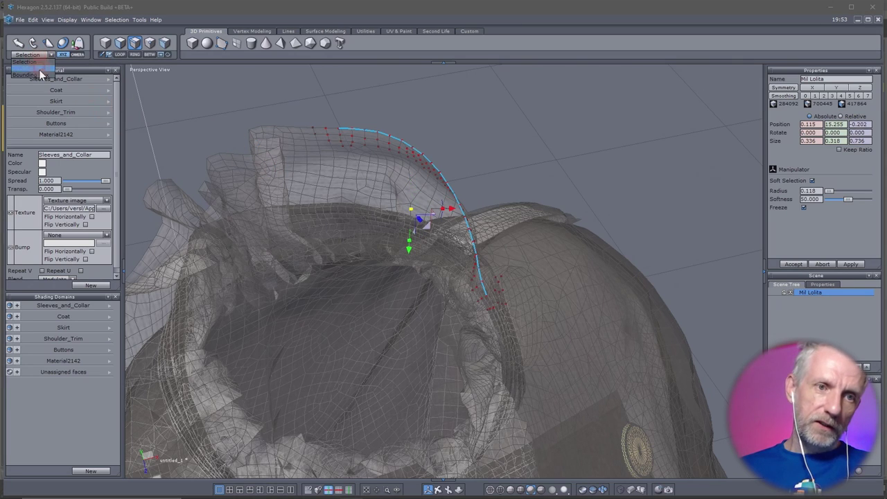
click(43, 75)
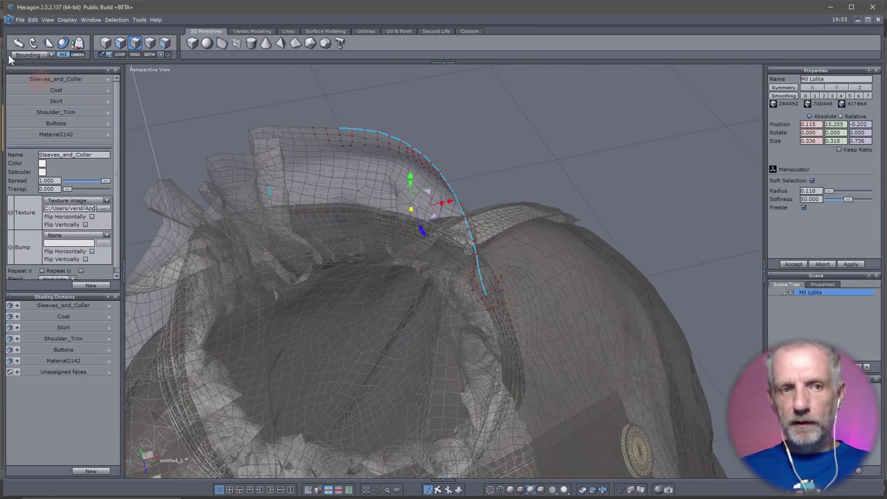
click(27, 54)
click(43, 75)
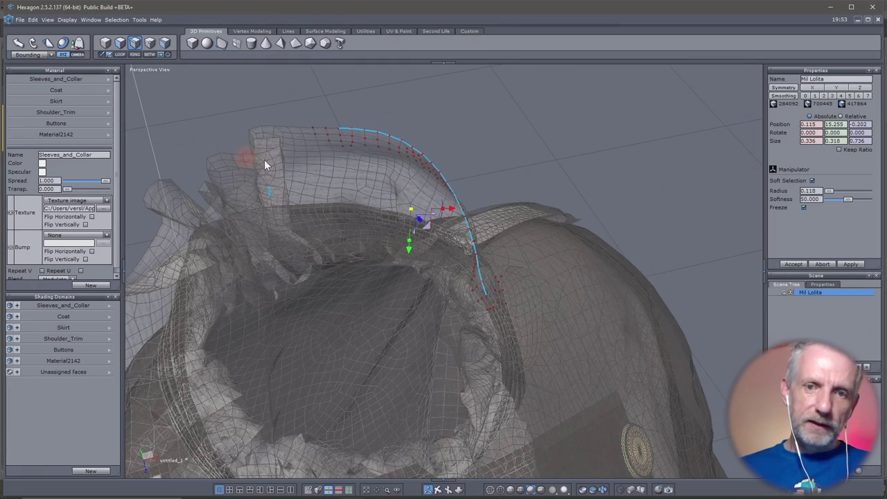
middle_drag(302, 189, 520, 146)
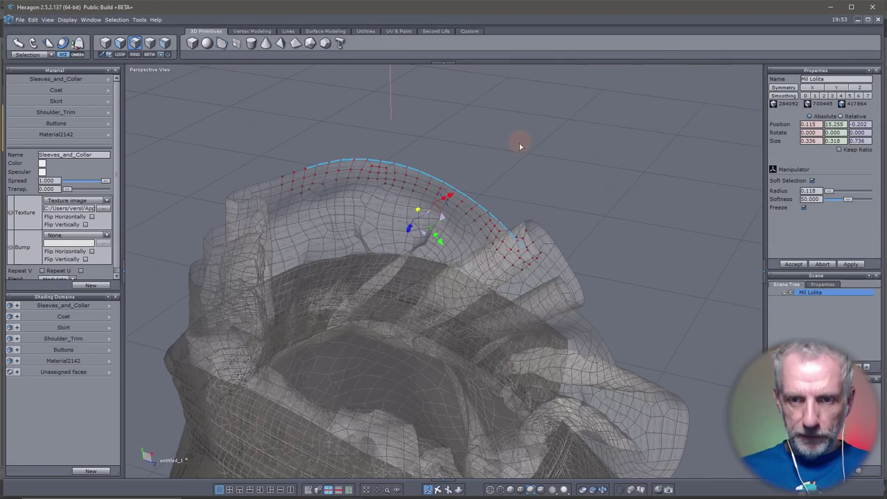
Select a short edge path between two new points on the ruffle's side.
click(524, 251)
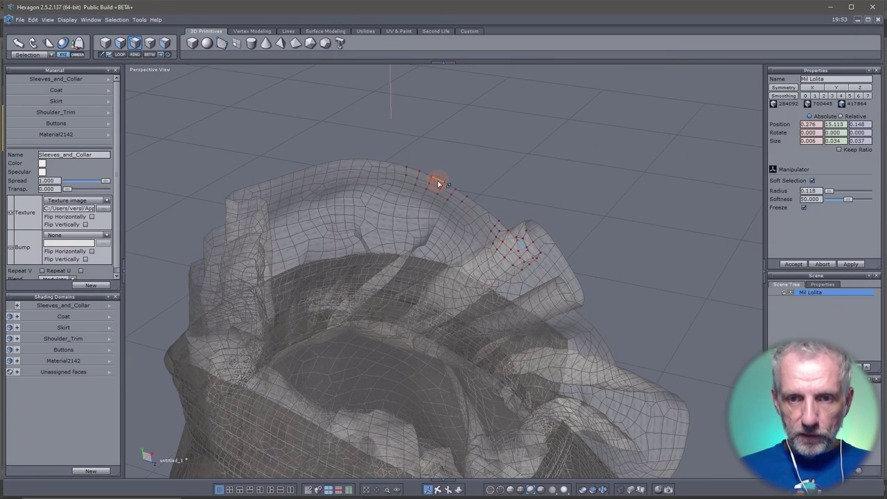
click(149, 54)
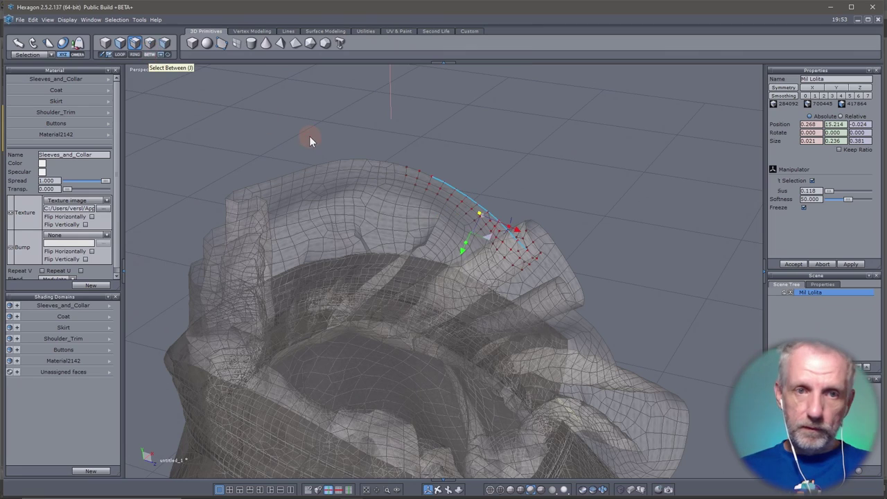
middle_drag(422, 182, 422, 231)
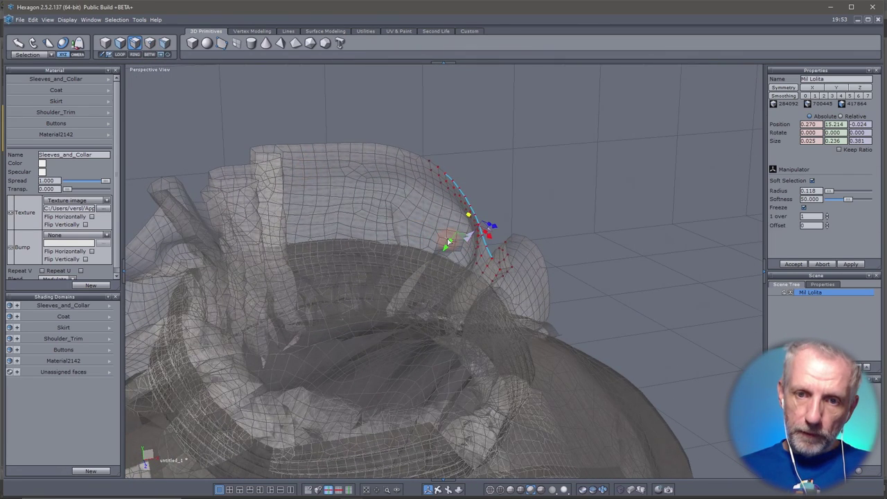
Rotate and nudge that edge path into place, then inspect the reshaped ruffle.
drag(442, 231, 499, 201)
right_drag(485, 222, 828, 185)
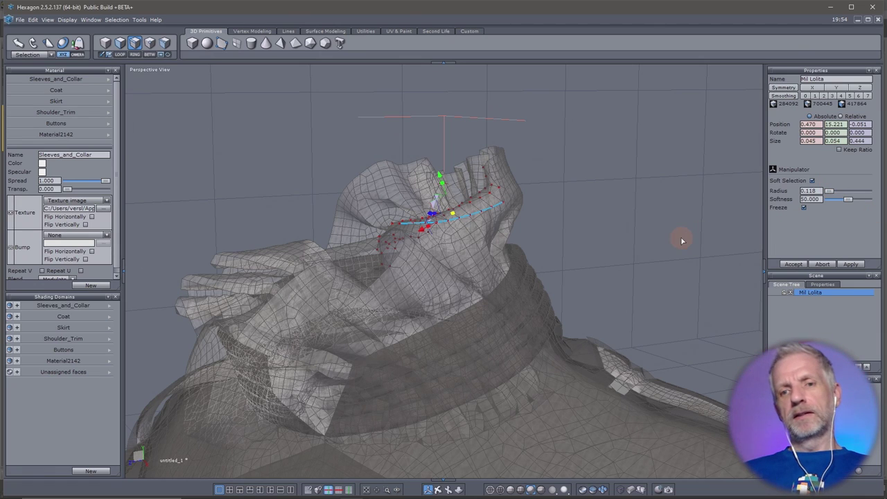
right_drag(504, 263, 670, 244)
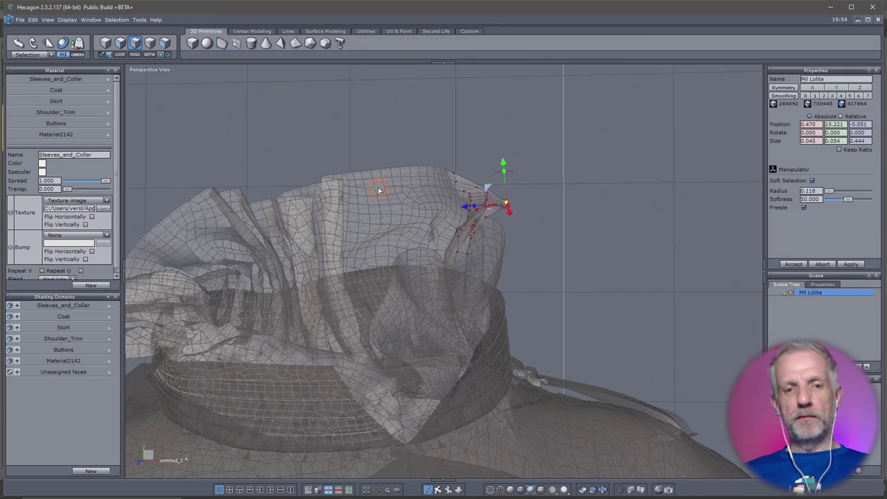
right_drag(392, 224, 375, 194)
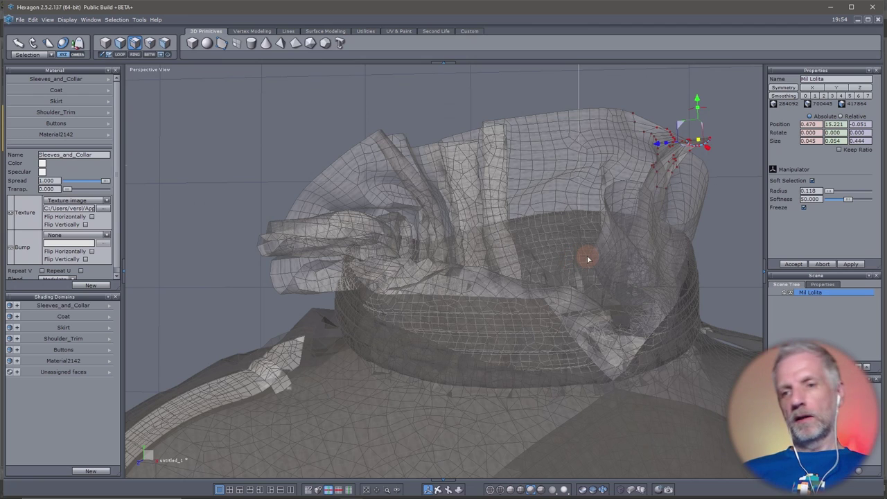
right_drag(540, 272, 488, 244)
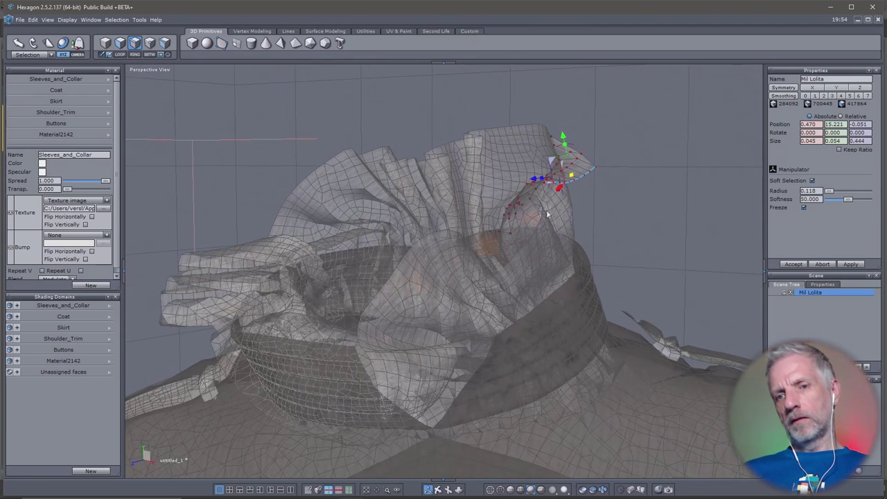
Close Hexagon without sending to Daz Studio or saving, and switch to ZBrush.
click(875, 7)
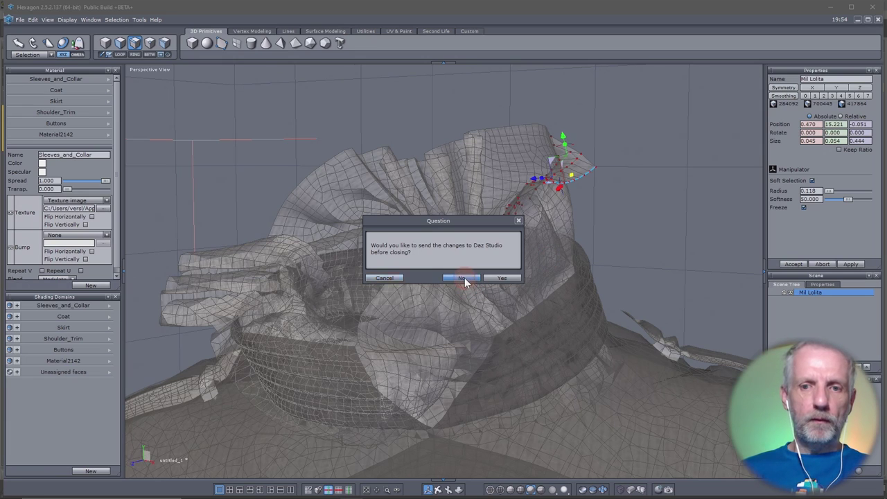
click(463, 278)
click(470, 279)
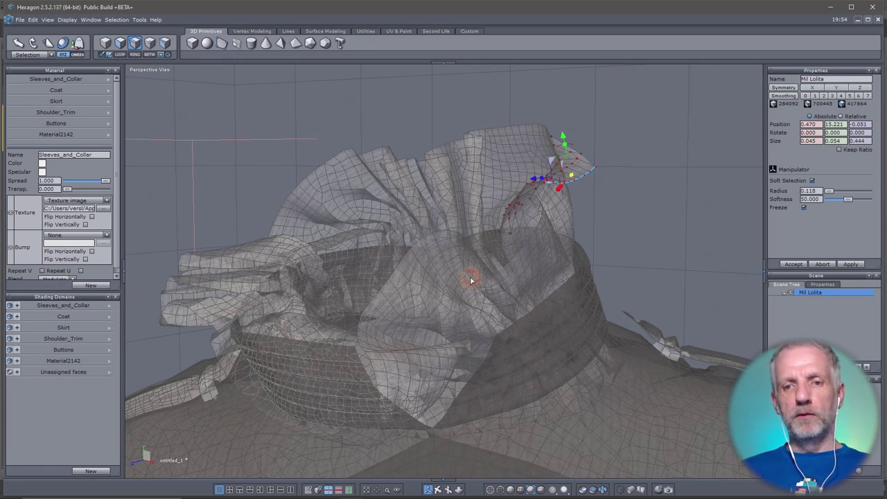
key(alt+Tab)
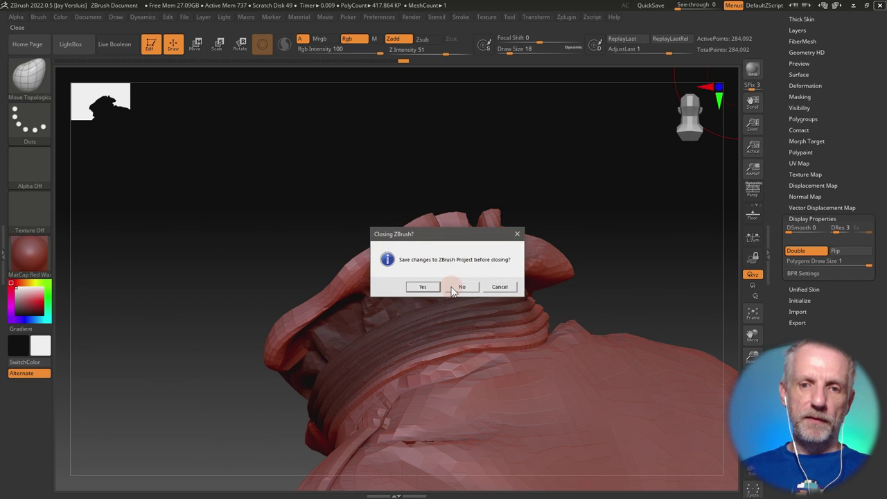
Close ZBrush without saving and launch Blender 3.2 from the Start menu.
click(451, 286)
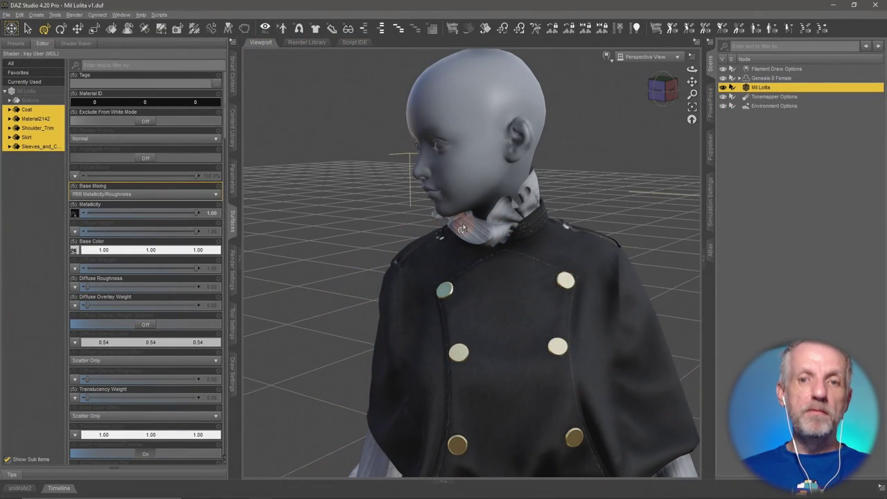
key(alt+Tab)
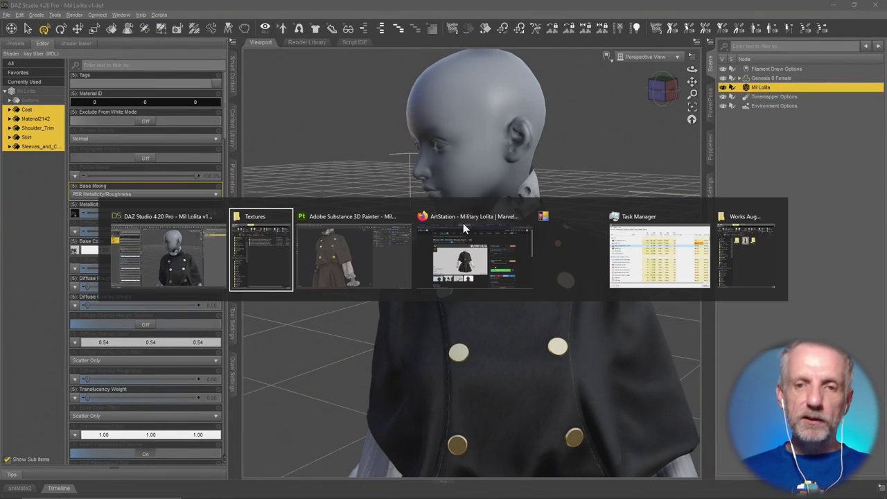
key(Escape)
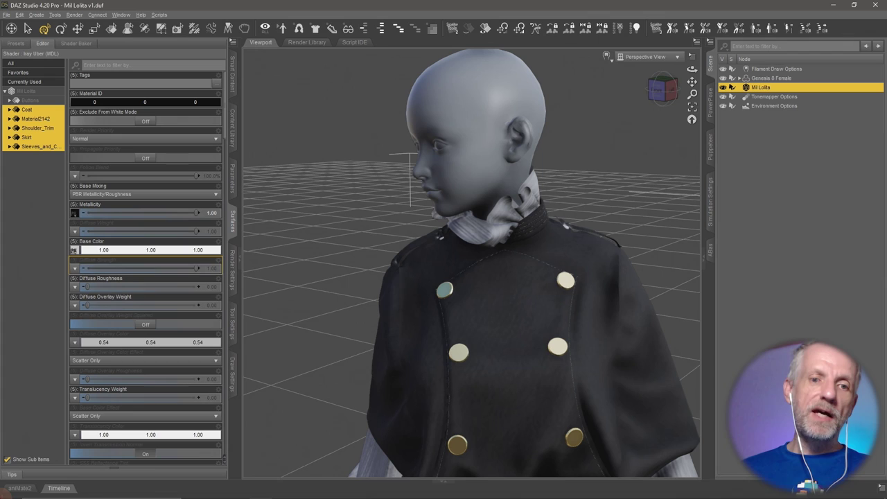
click(9, 493)
click(314, 226)
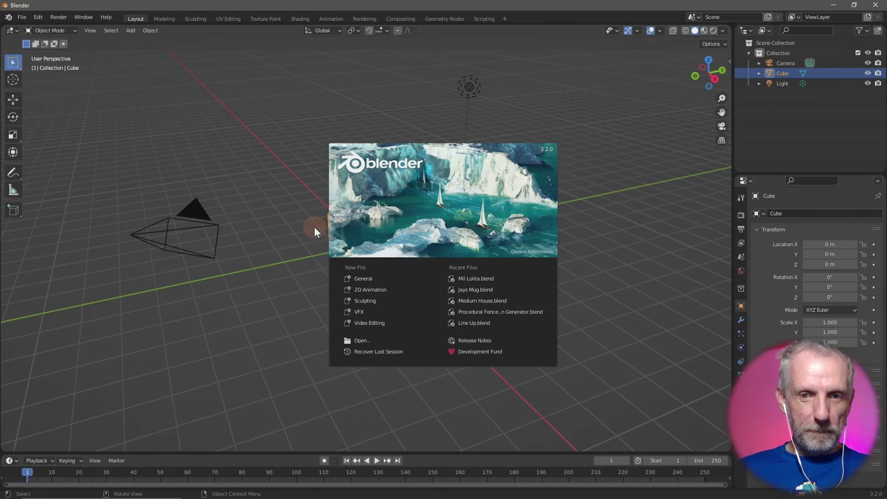
Delete the default cube and open the recent file Mil Lolita.blend, discarding the empty scene.
click(314, 227)
key(x)
click(408, 268)
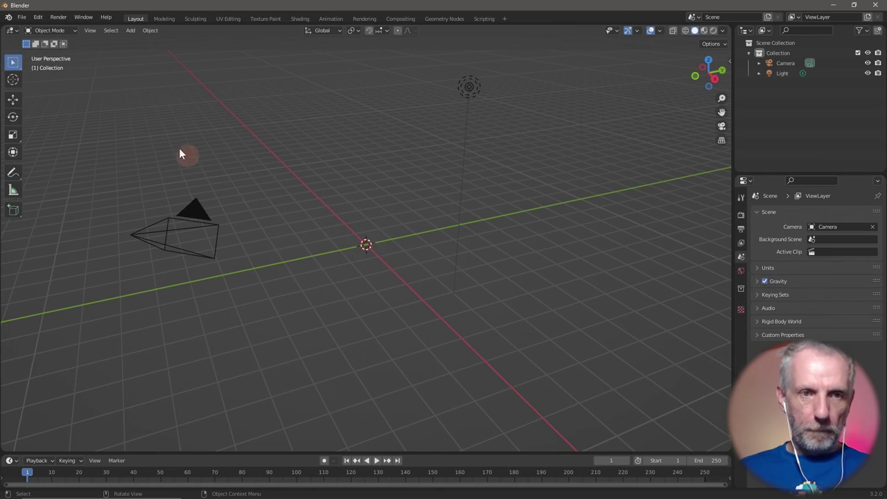
click(21, 17)
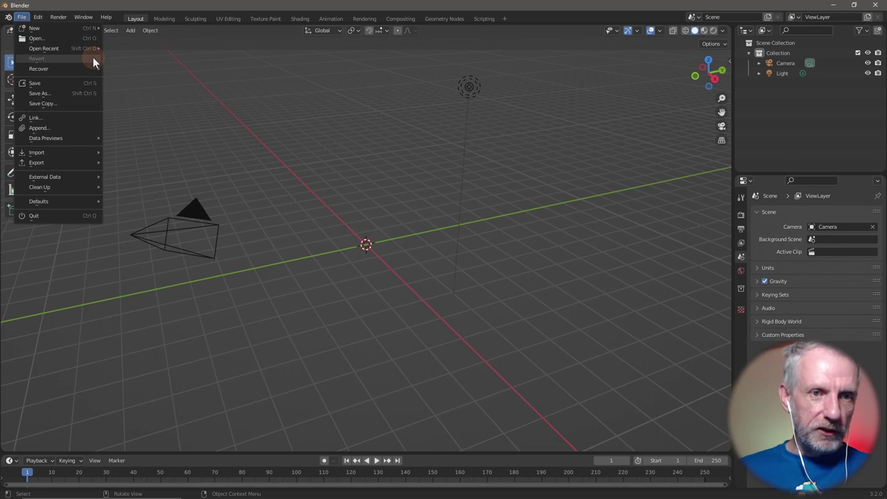
mouse_move(95, 48)
click(176, 47)
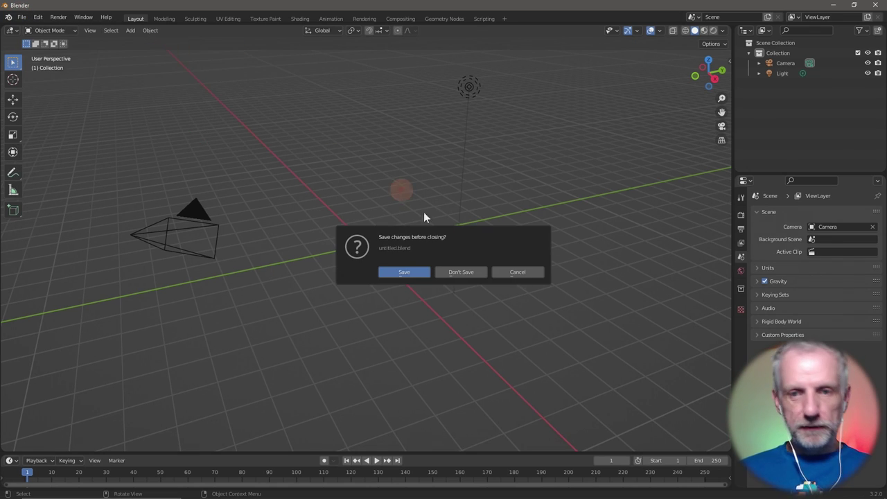
click(460, 271)
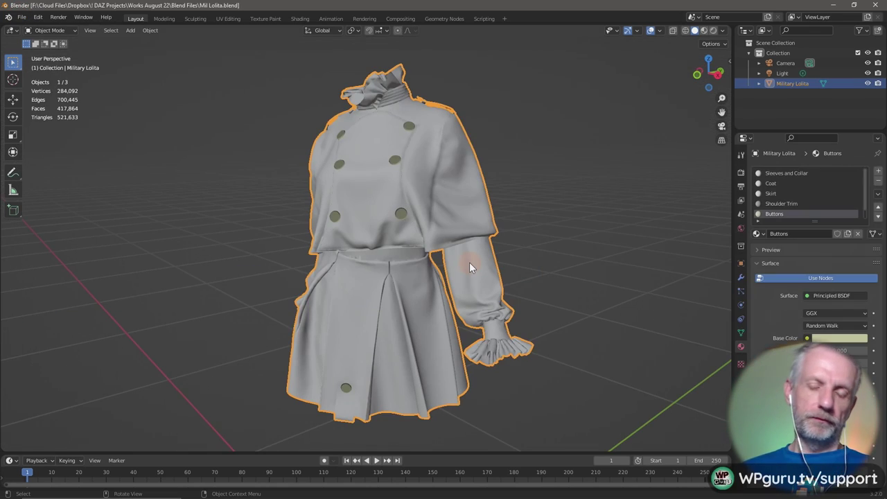
Enter Edit Mode on the garment in edge select mode and pick a single collar edge.
scroll(410, 71, up, 3)
alt+middle_drag(411, 71, 410, 174)
mouse_move(386, 230)
middle_down()
mouse_move(420, 103)
mouse_move(412, 152)
mouse_move(345, 265)
mouse_move(359, 210)
mouse_move(338, 311)
mouse_move(342, 272)
mouse_move(330, 253)
mouse_move(356, 255)
middle_up()
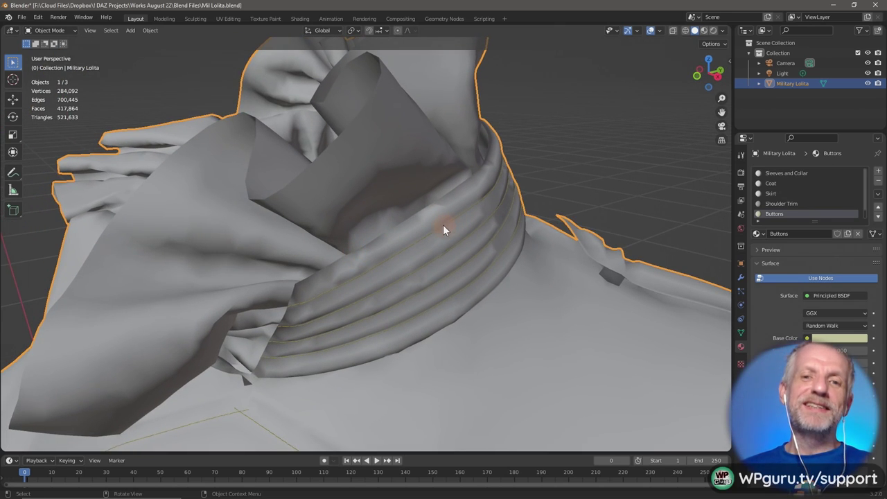
key(Tab)
middle_drag(620, 167, 462, 204)
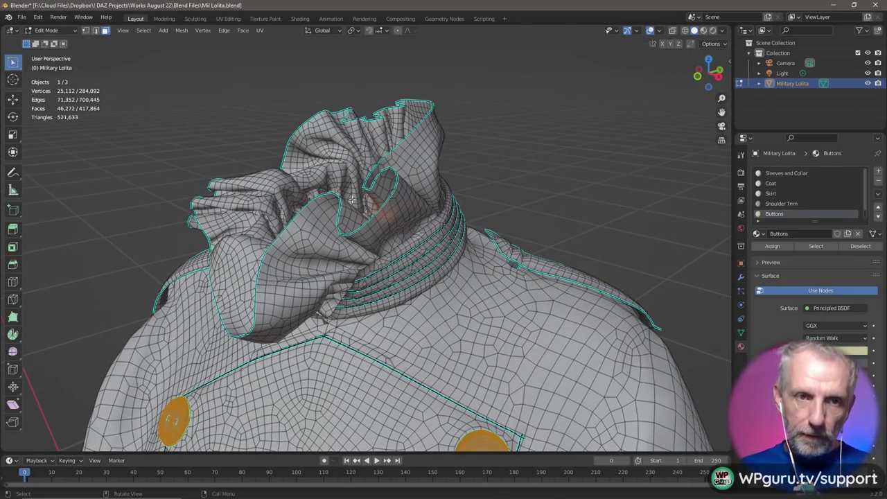
click(95, 30)
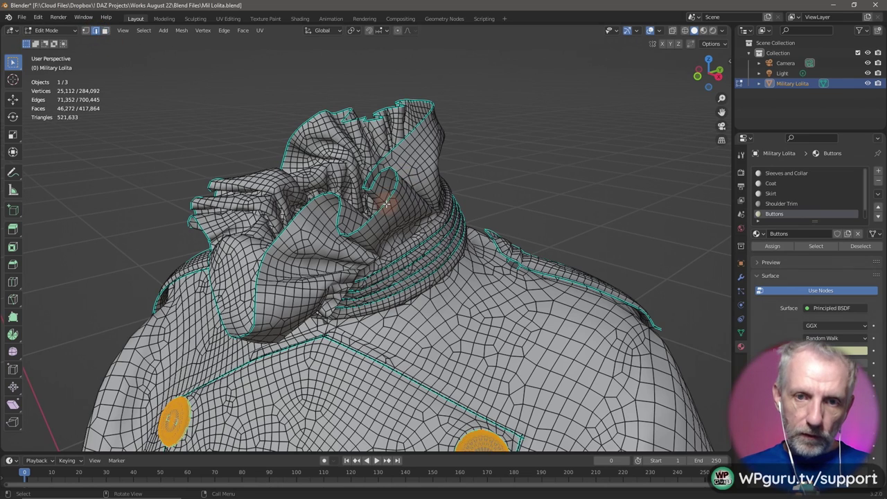
click(386, 205)
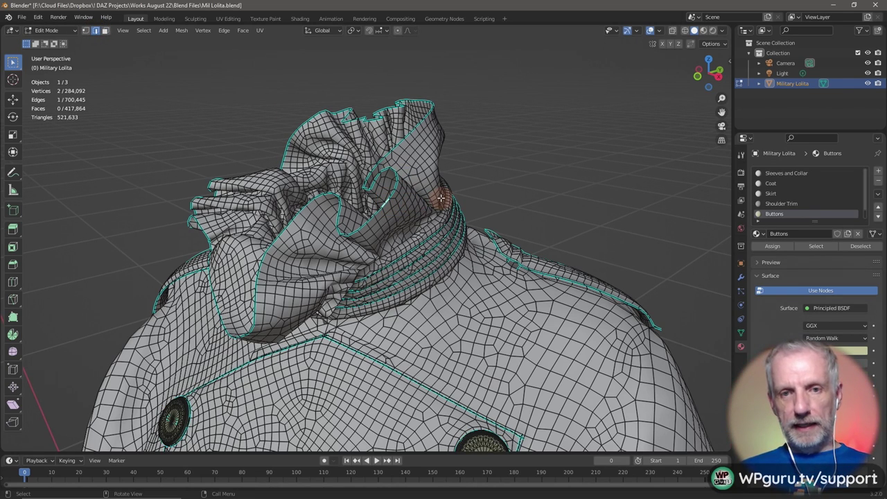
scroll(441, 198, down, 10)
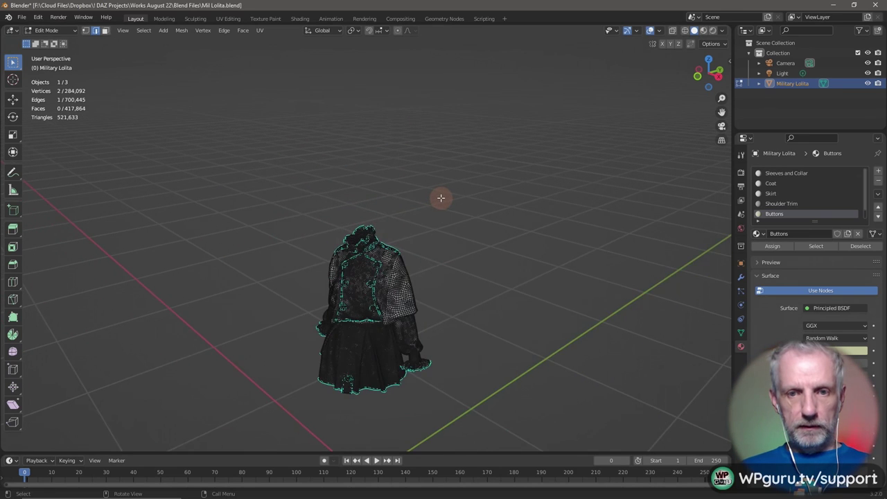
key(g)
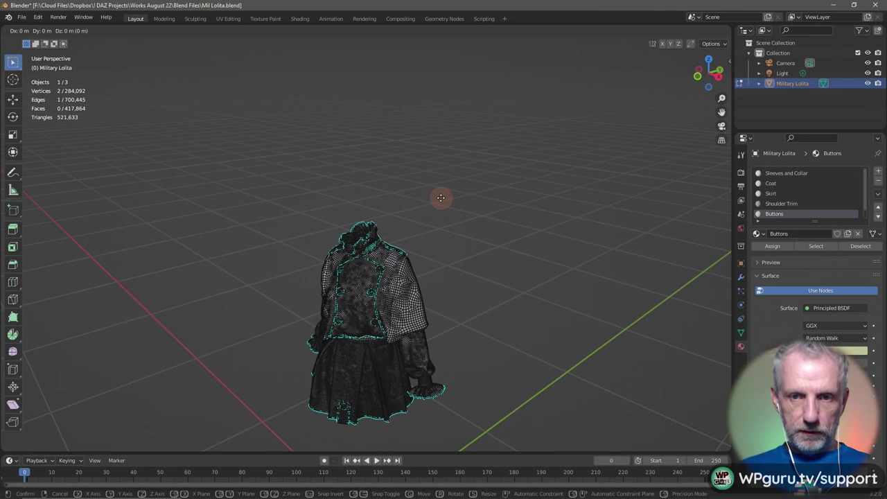
key(Escape)
scroll(441, 198, down, 10)
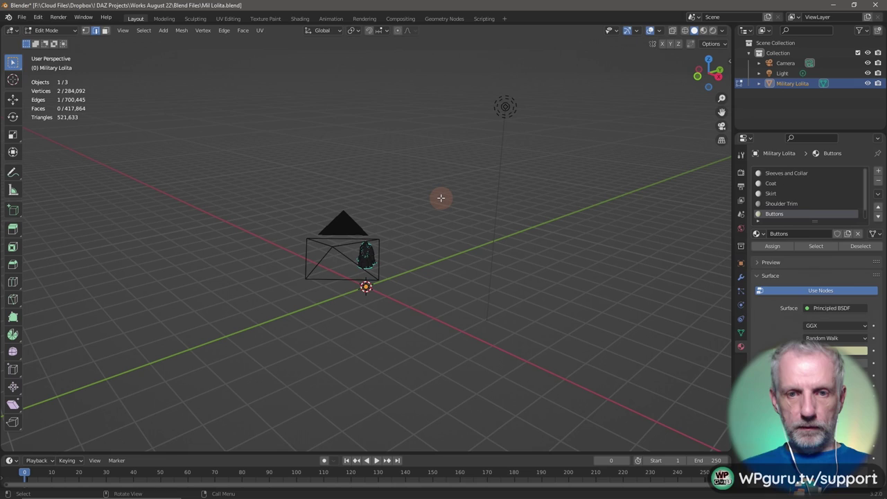
key(g)
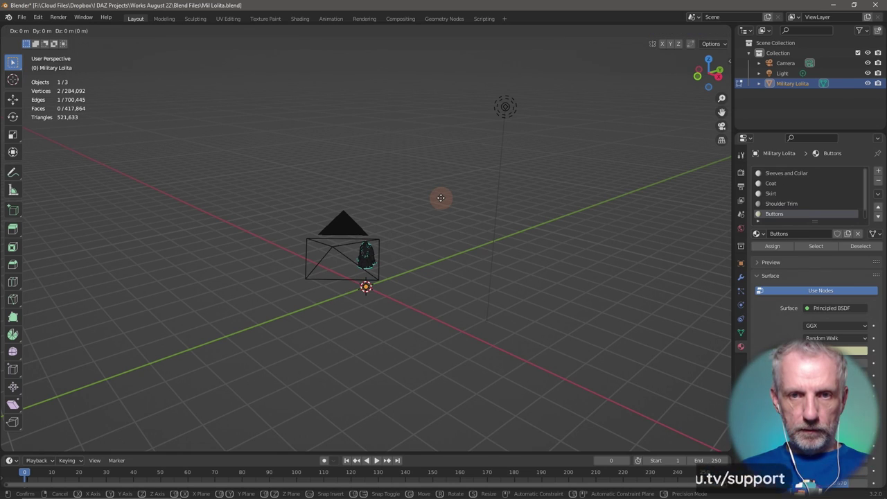
key(Escape)
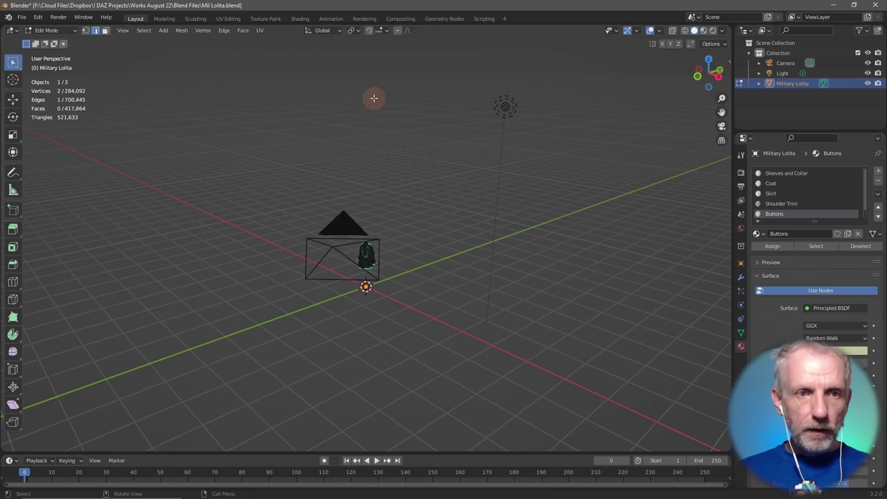
Turn on proportional editing and move the selected edge, adjusting the falloff size.
click(398, 31)
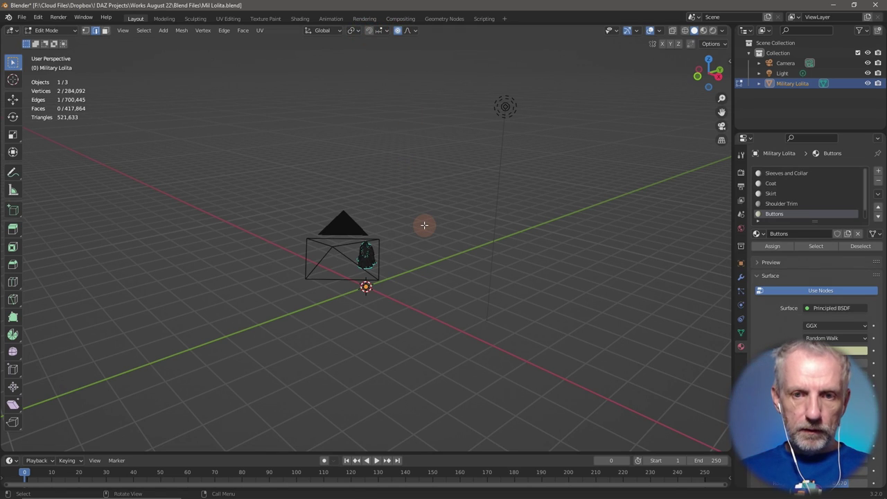
key(g)
scroll(424, 224, down, 5)
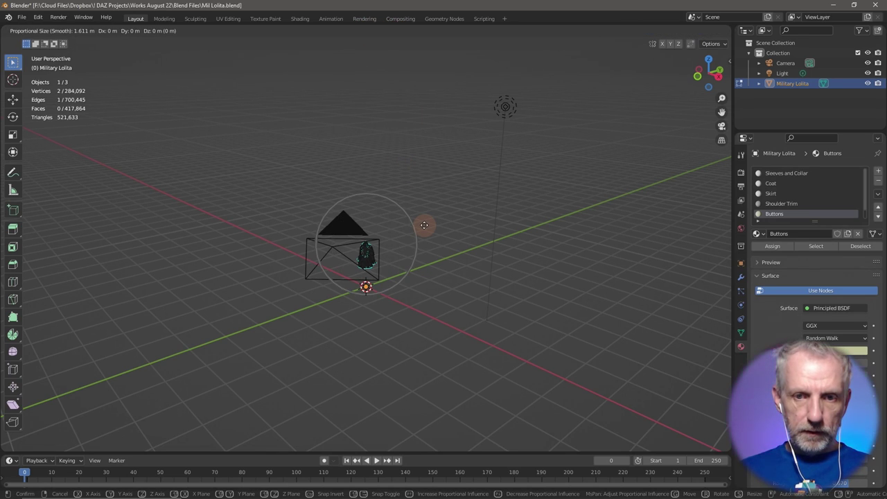
scroll(424, 225, up, 5)
scroll(424, 225, down, 5)
scroll(424, 225, down, 4)
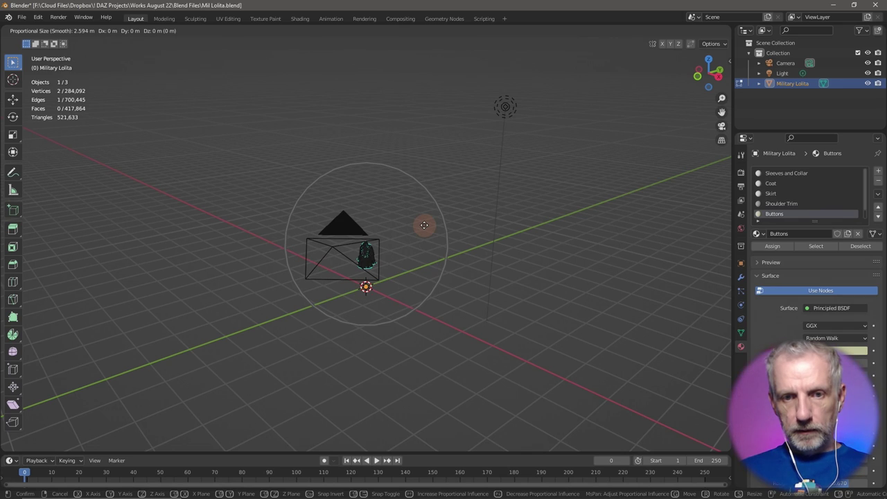
scroll(424, 224, down, 4)
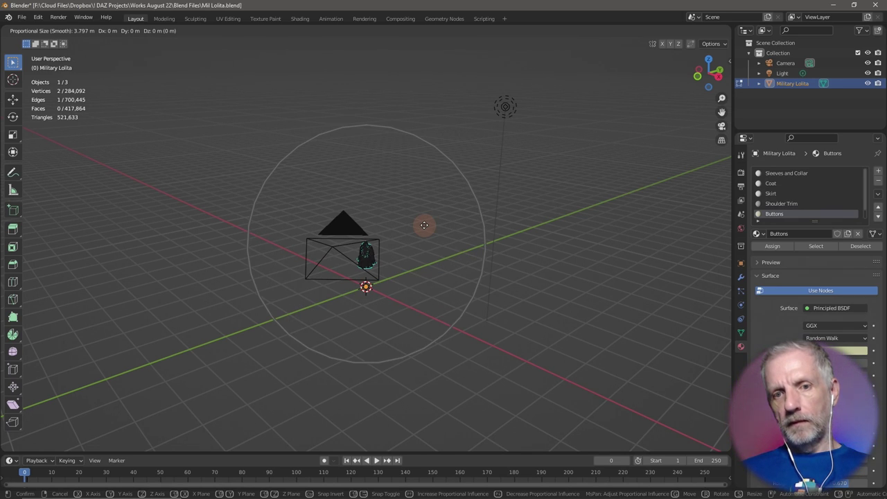
scroll(424, 225, up, 3)
scroll(424, 224, up, 9)
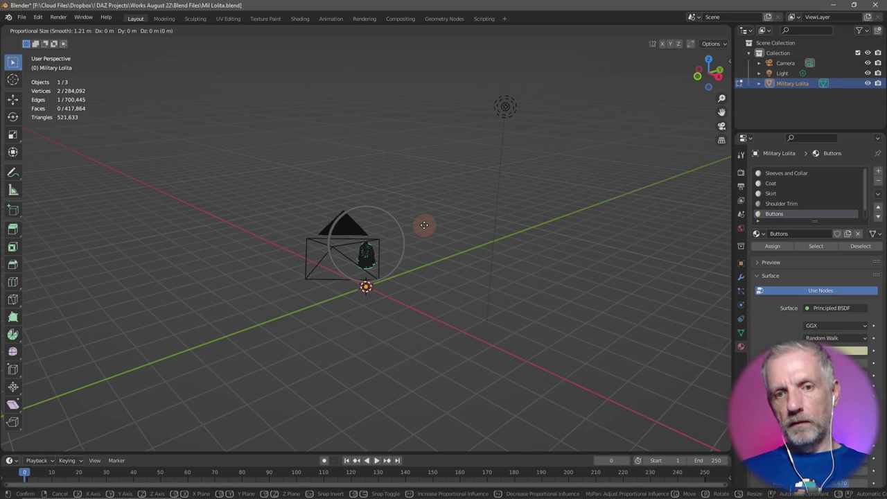
scroll(424, 224, up, 10)
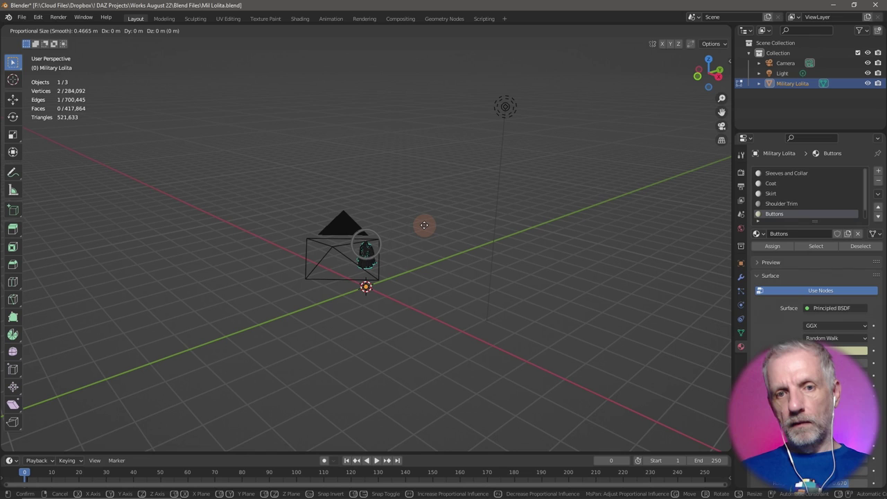
click(424, 225)
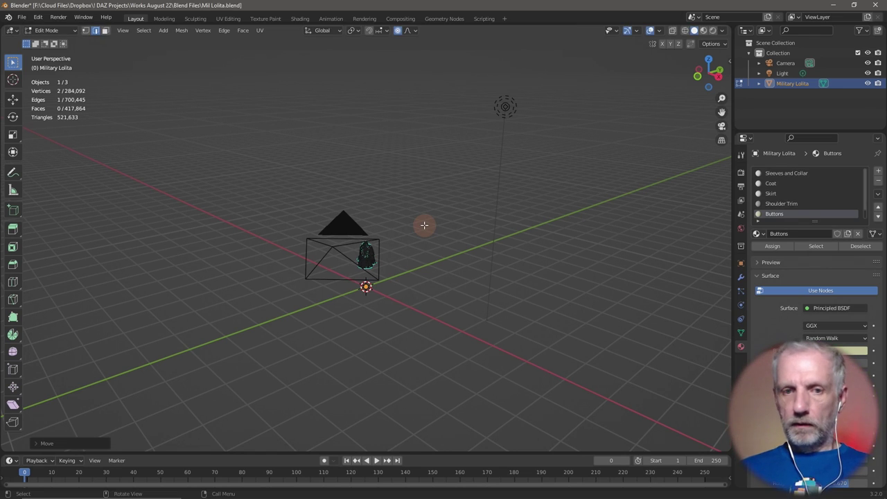
key(KP_Decimal)
scroll(425, 224, down, 5)
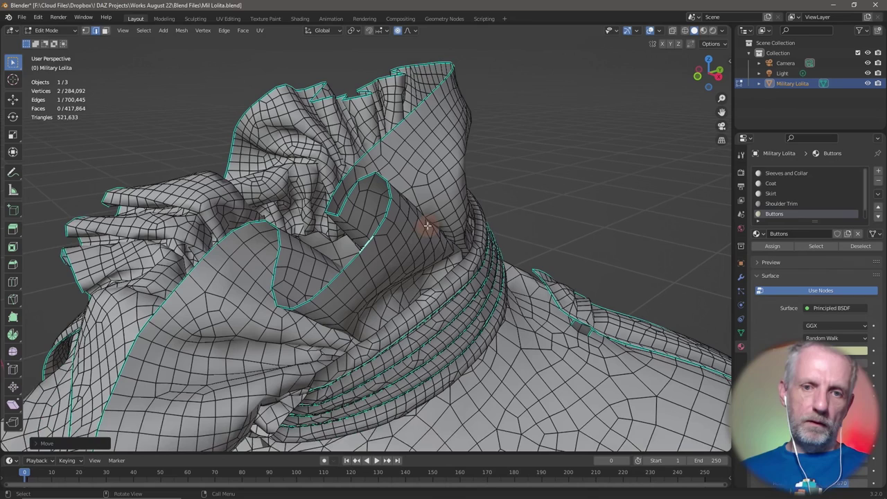
Proportionally move the collar vertices again, tuning the falloff radius before confirming.
key(g)
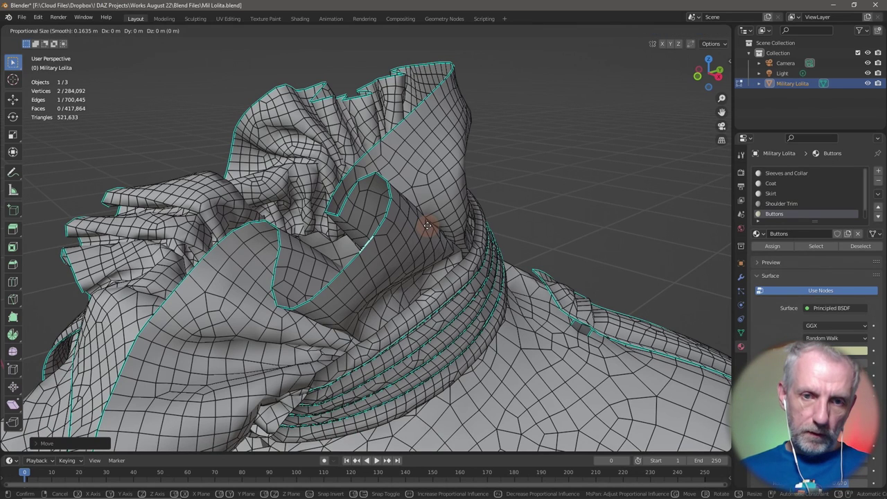
right_click(428, 225)
scroll(428, 225, down, 6)
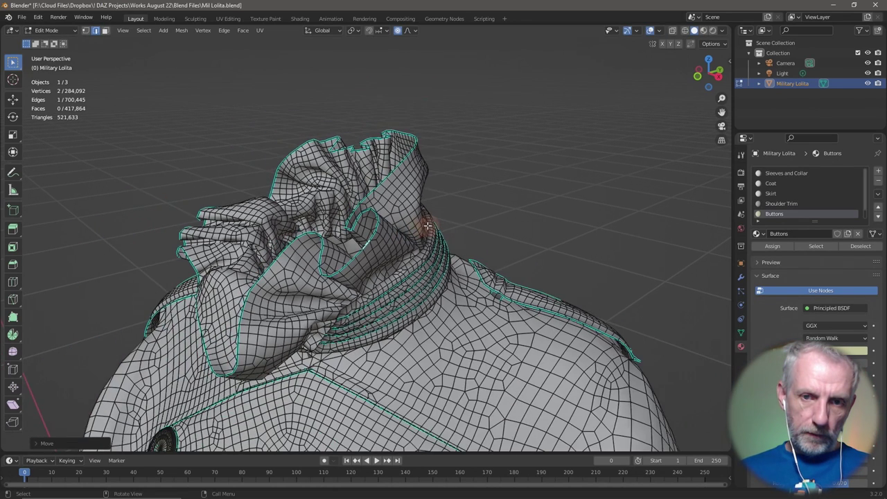
key(g)
scroll(428, 225, down, 4)
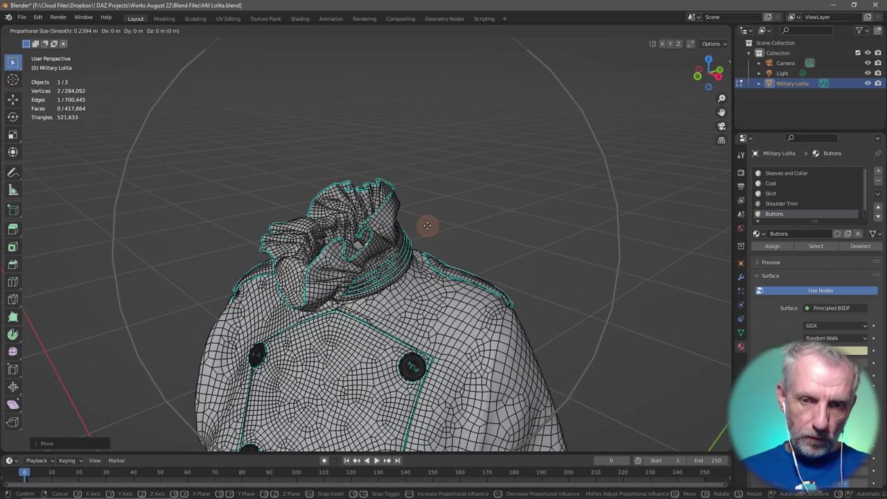
scroll(428, 225, up, 15)
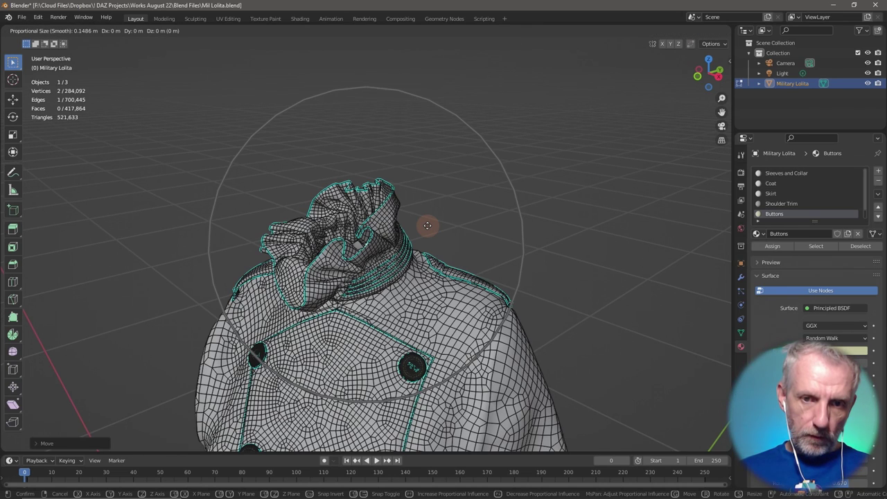
scroll(428, 225, up, 9)
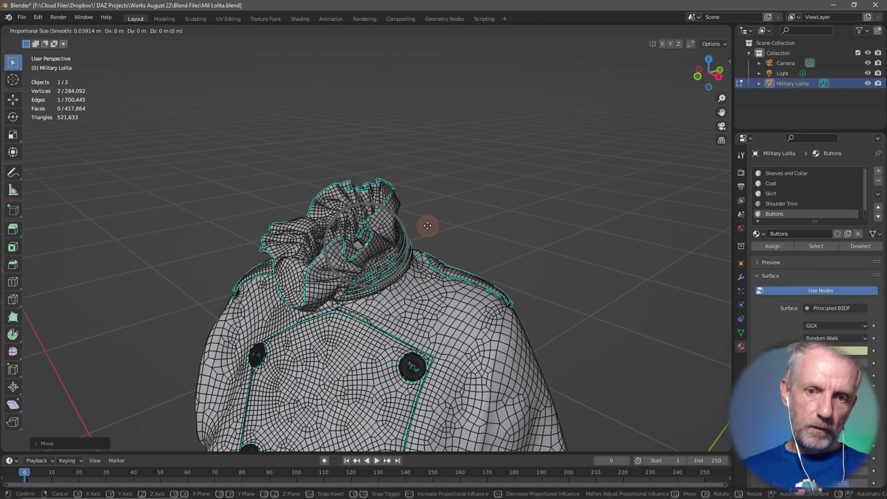
scroll(428, 226, up, 4)
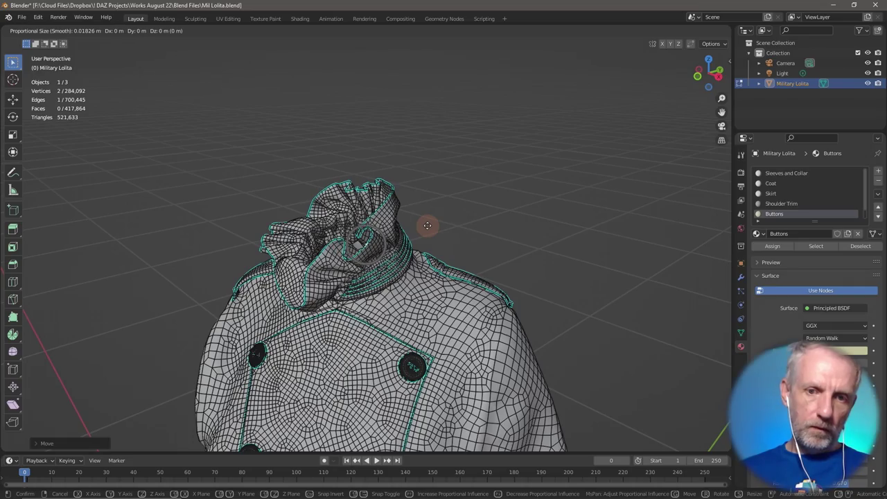
click(428, 225)
scroll(428, 225, up, 8)
scroll(427, 225, down, 4)
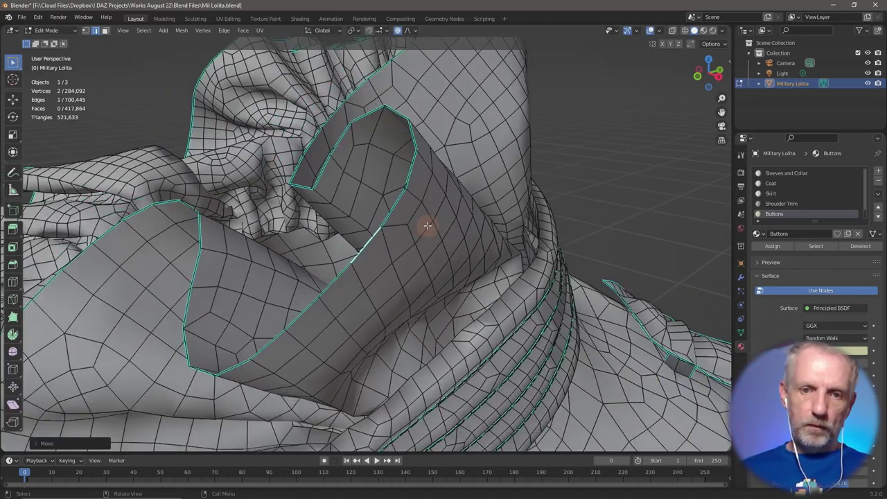
Move and rotate the collar vertices with smooth proportional falloff at size 0.02.
middle_drag(427, 225, 487, 232)
key(g)
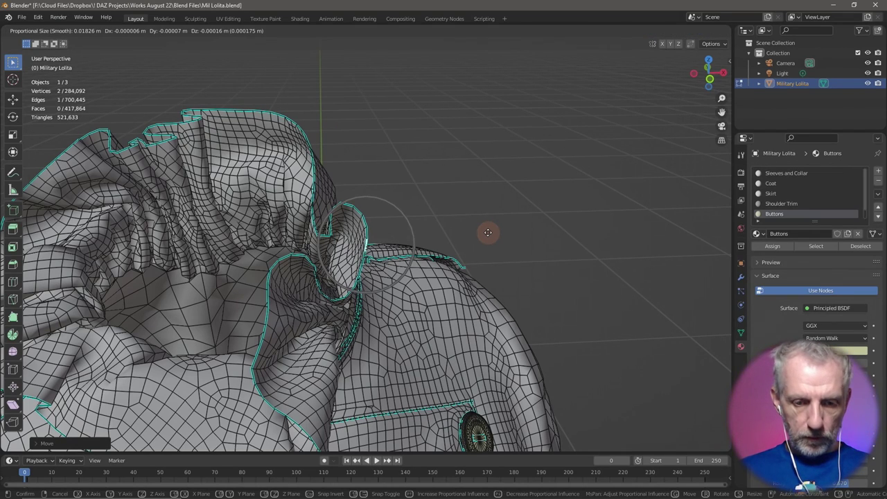
click(488, 232)
key(r)
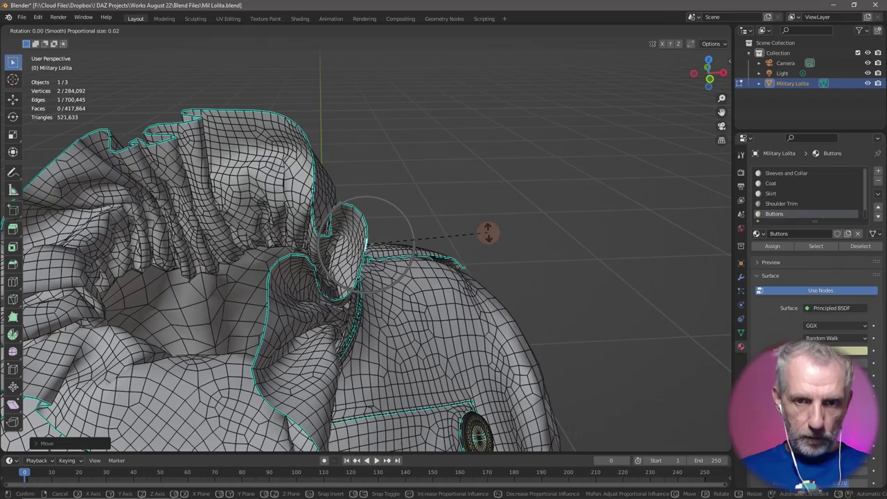
click(485, 278)
middle_drag(505, 257, 330, 214)
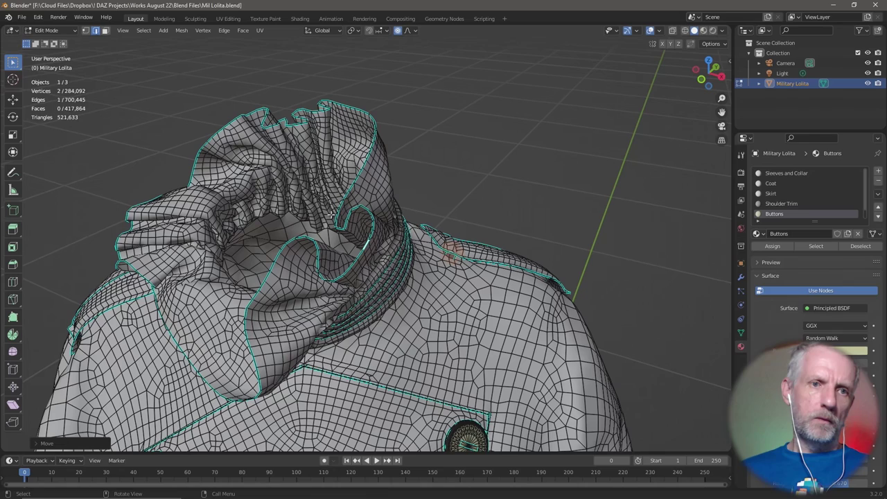
Rotate the collar section around the global Y axis, then around its local Z axis.
click(13, 117)
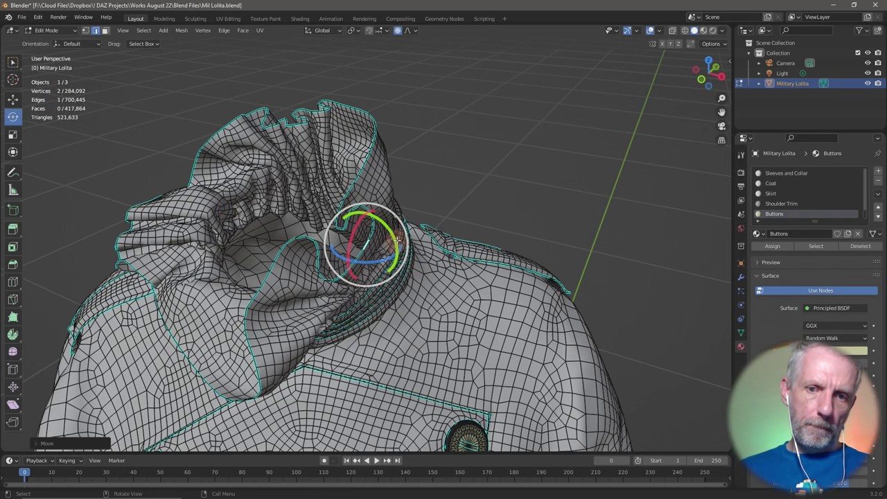
drag(402, 247, 408, 276)
middle_drag(407, 276, 434, 312)
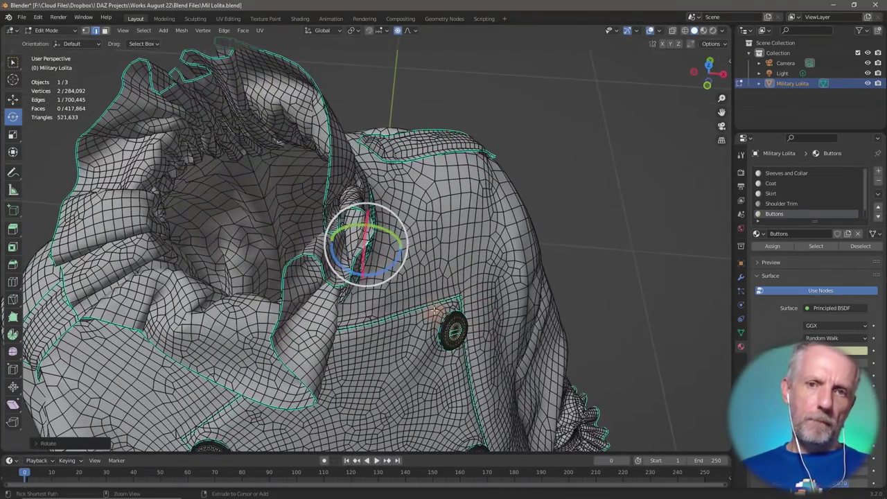
click(322, 30)
click(325, 72)
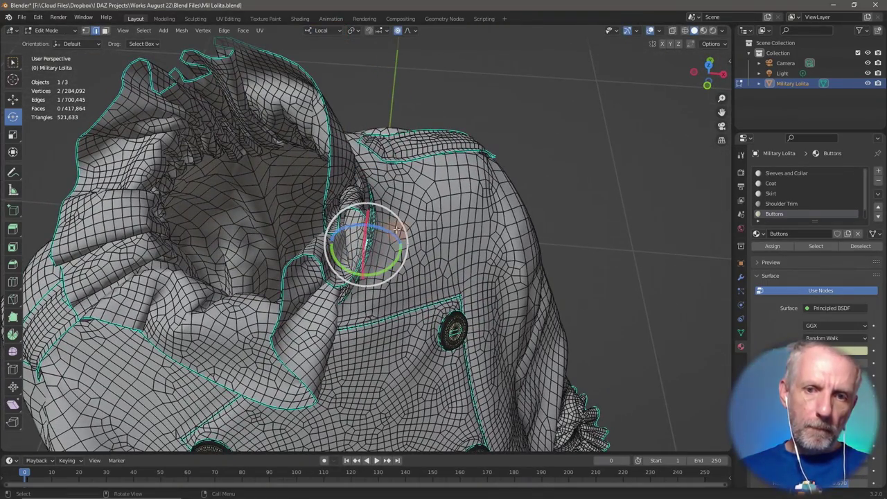
drag(404, 239, 428, 258)
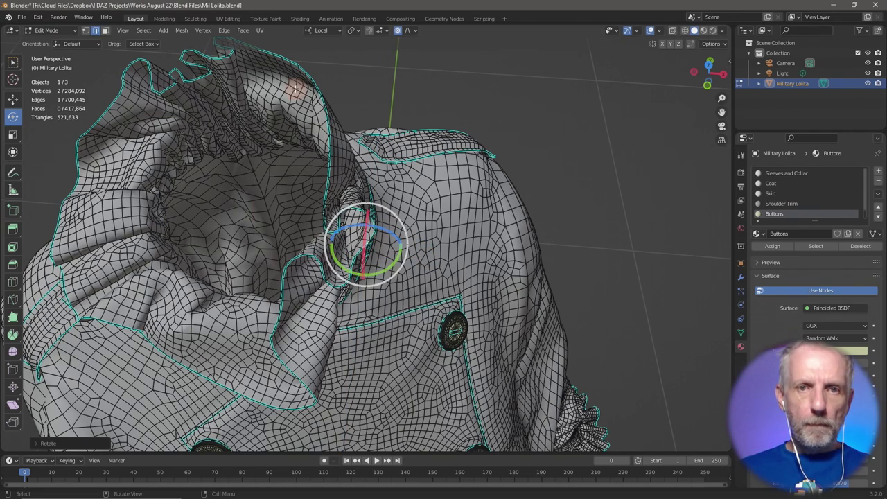
Rotate it around the Normal X axis, then close Blender without saving.
click(324, 32)
click(323, 83)
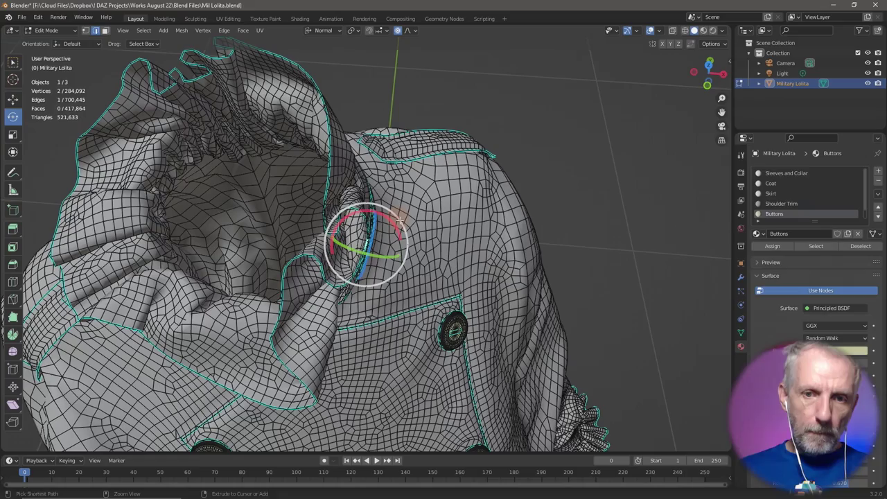
drag(404, 229, 422, 258)
middle_drag(423, 258, 632, 109)
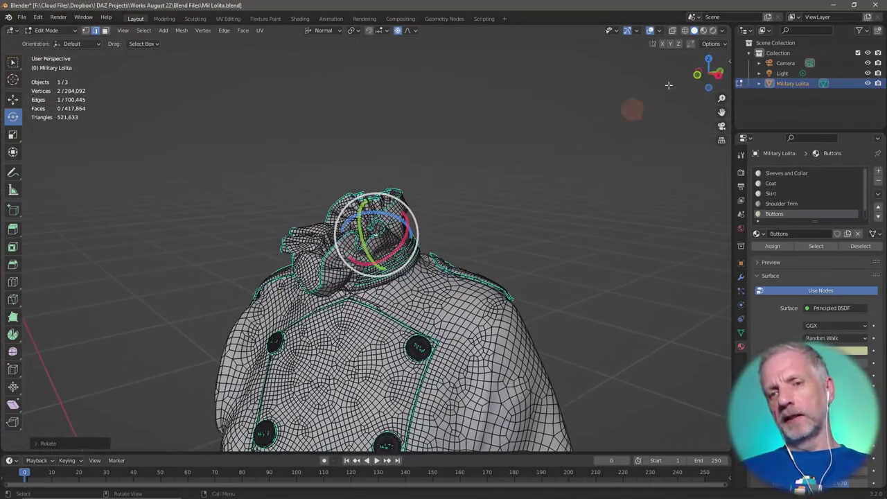
click(880, 6)
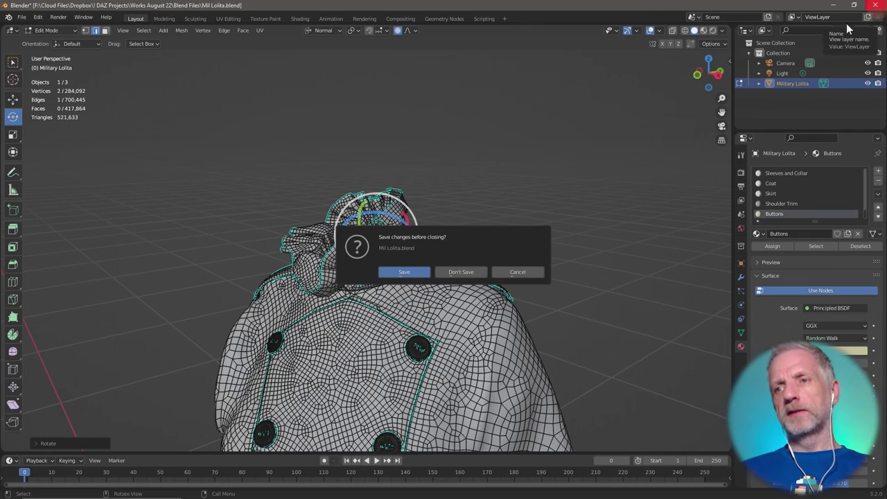
click(470, 272)
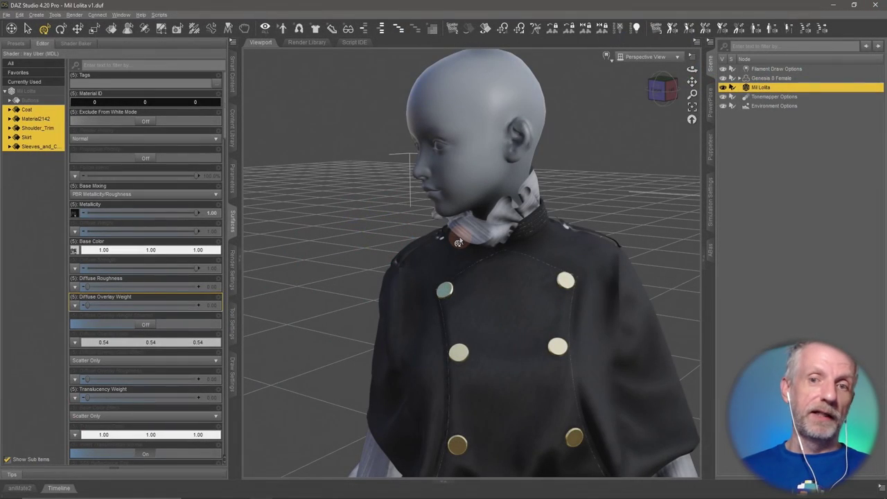
Light the scene with the Click N Render Black and White Edition C1-IBL4-01 preset.
scroll(492, 219, down, 4)
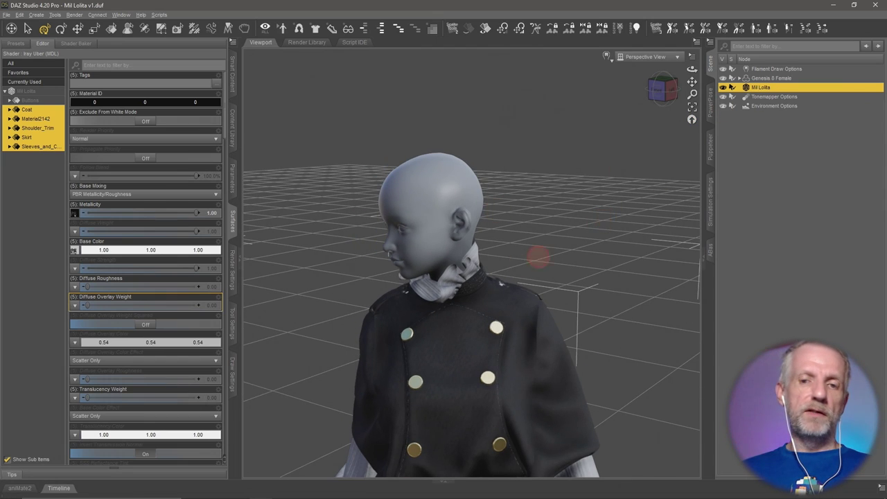
alt+drag(537, 258, 518, 268)
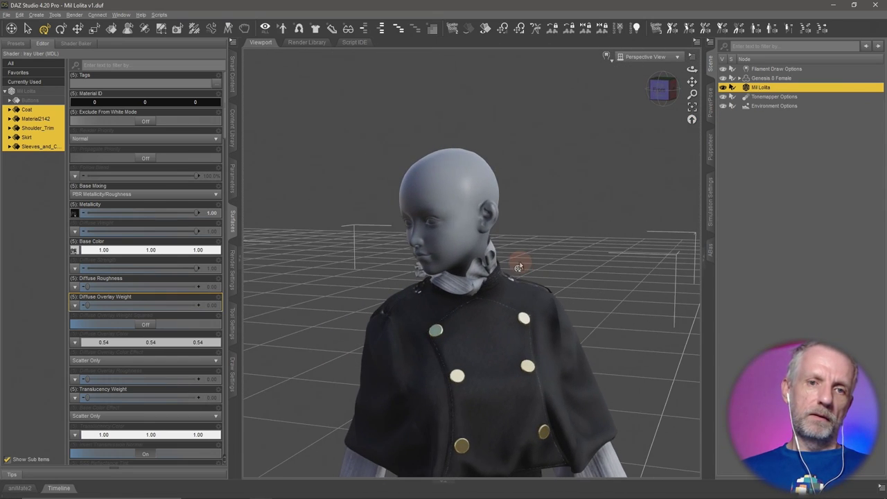
click(232, 74)
click(59, 177)
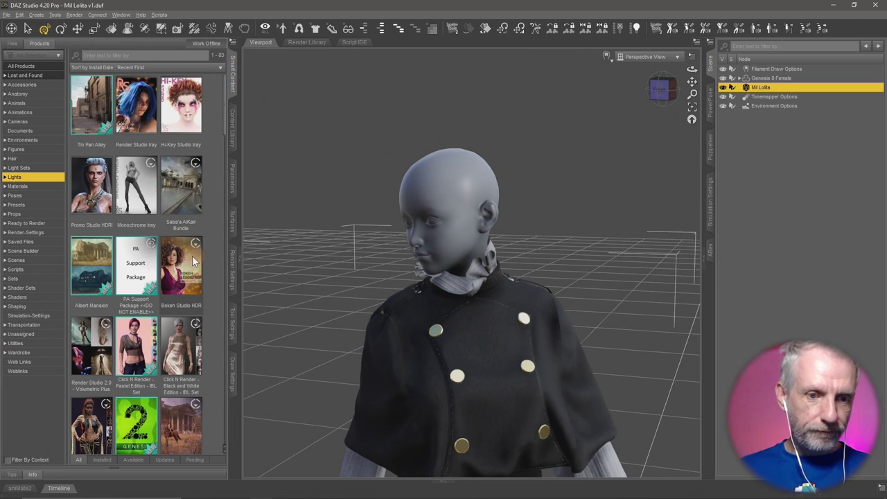
scroll(194, 260, down, 5)
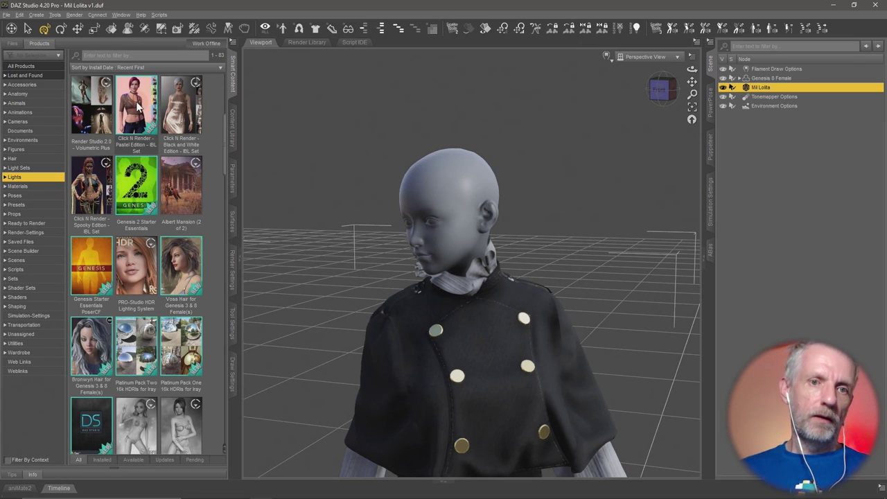
click(138, 105)
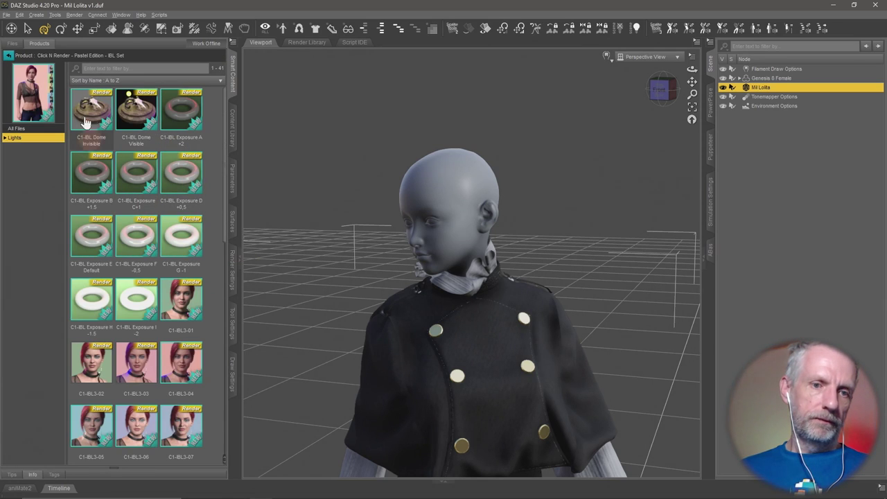
click(10, 61)
click(172, 100)
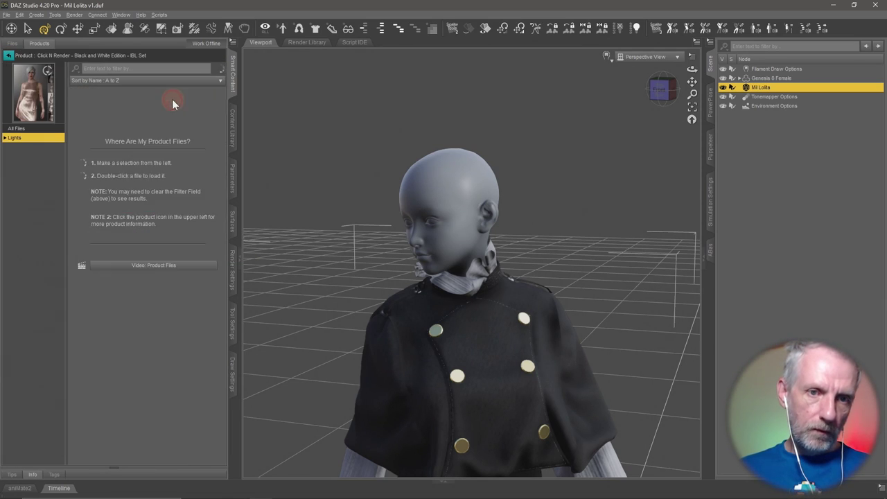
scroll(202, 253, down, 3)
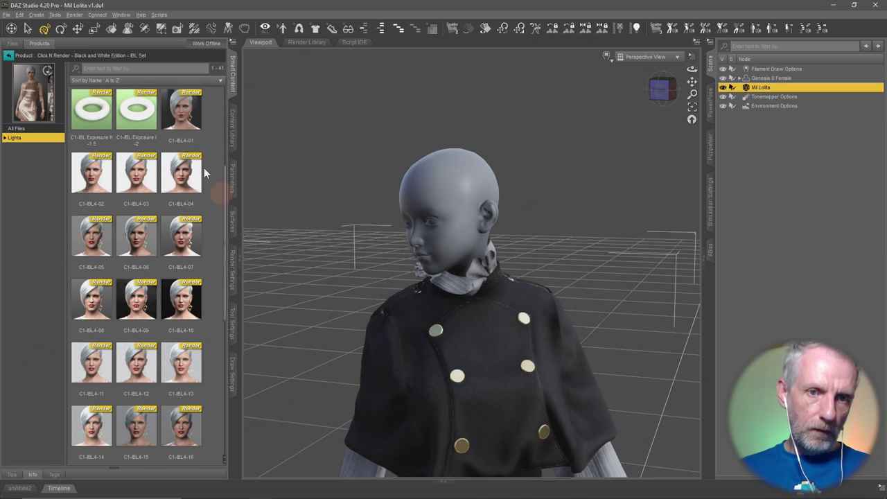
double_click(178, 121)
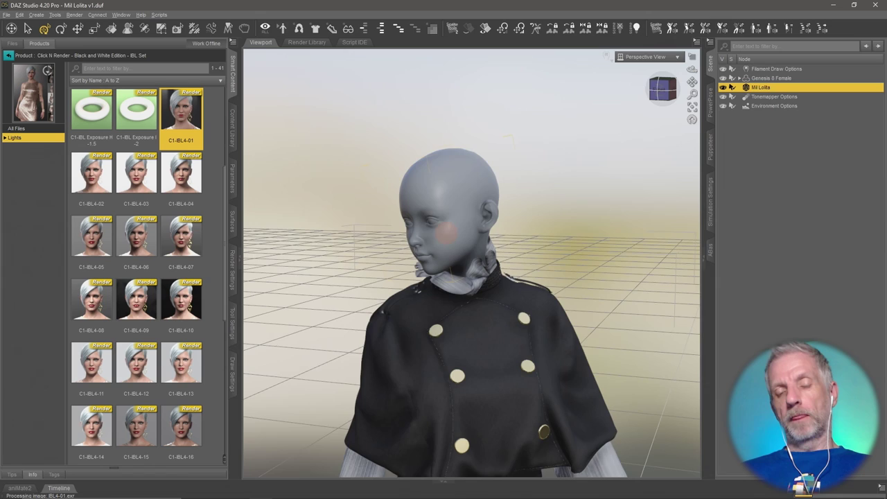
Select Genesis 8 Female and list Materials products filtered by context.
scroll(445, 234, down, 8)
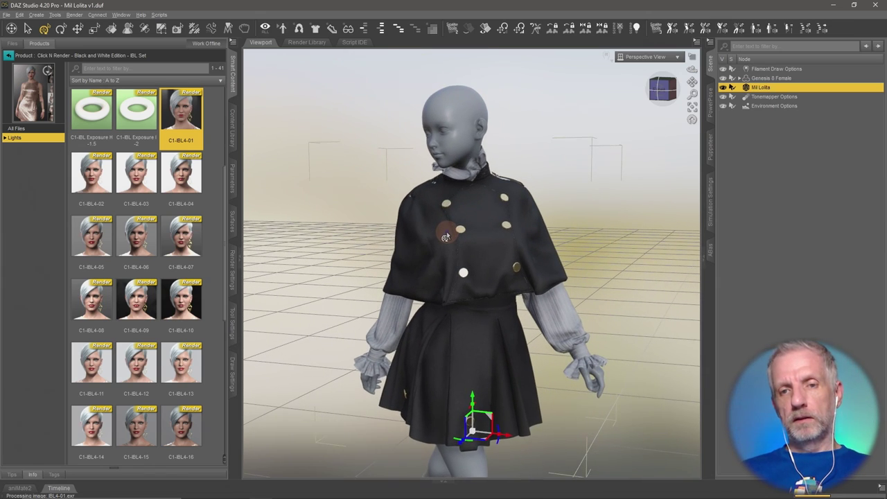
scroll(445, 237, down, 2)
click(777, 78)
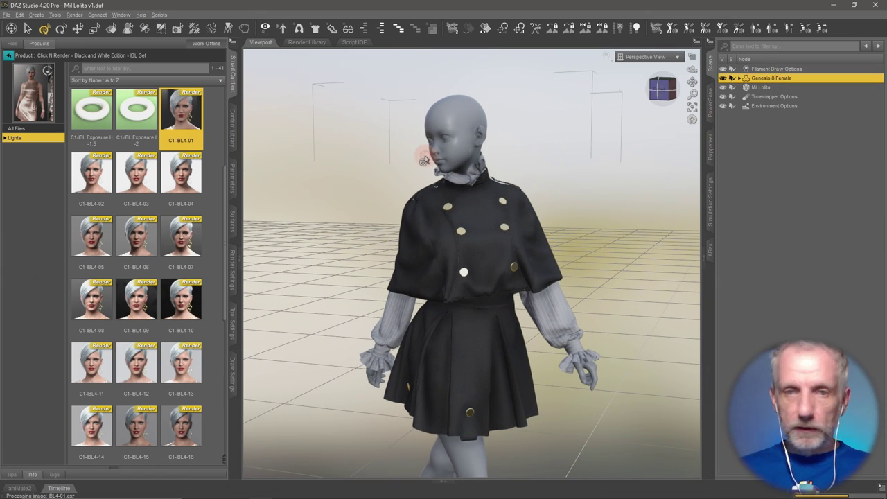
click(9, 58)
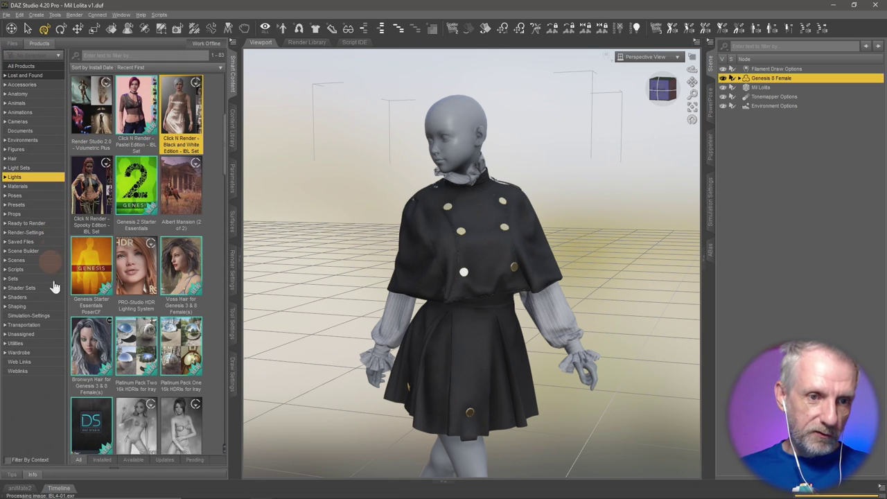
click(49, 186)
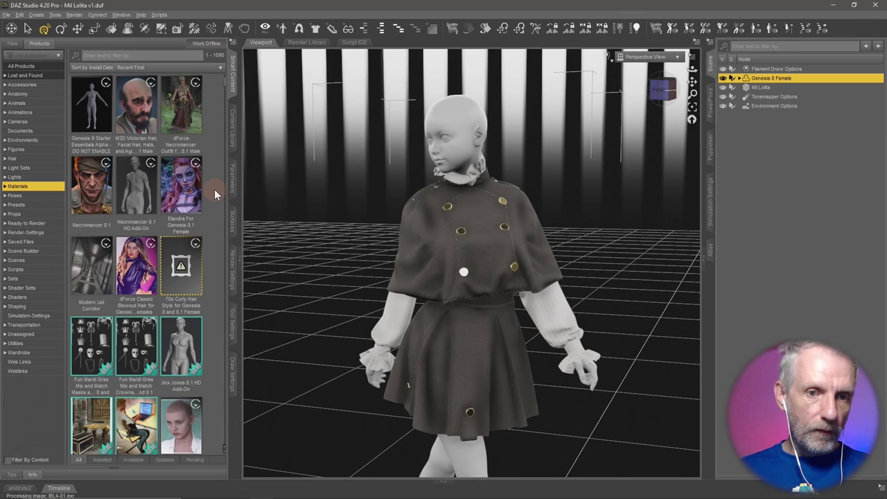
click(6, 459)
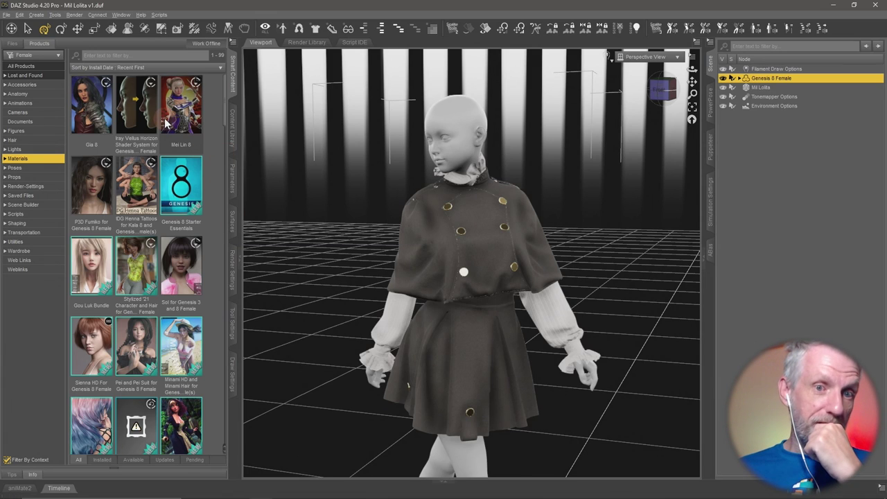
Apply the Gia 8 All Maps (MDL) skin to the figure and bring the camera closer.
mouse_move(179, 121)
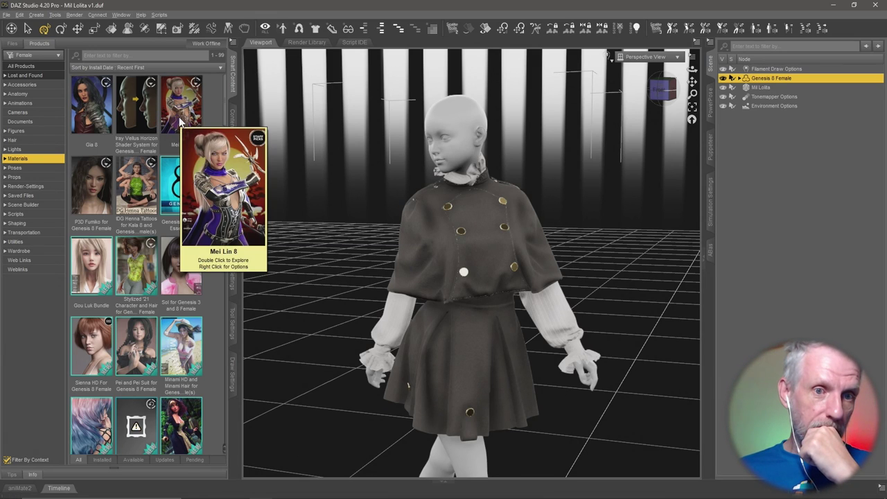
double_click(104, 108)
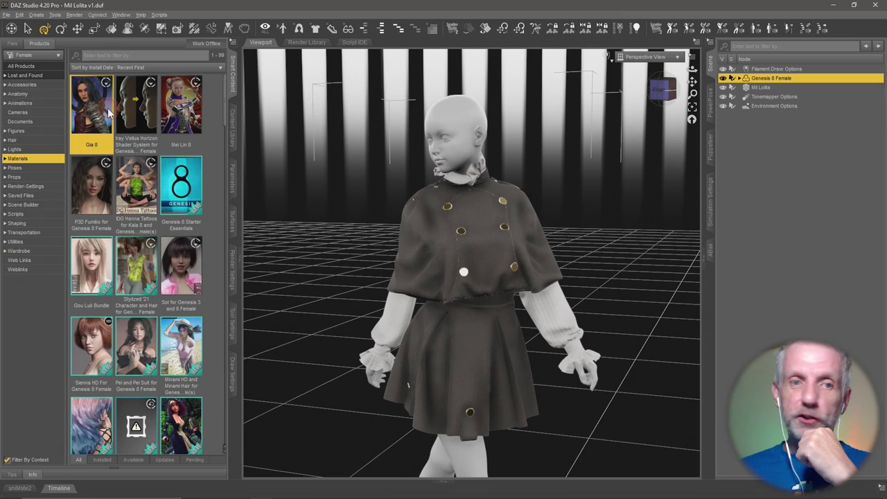
double_click(140, 118)
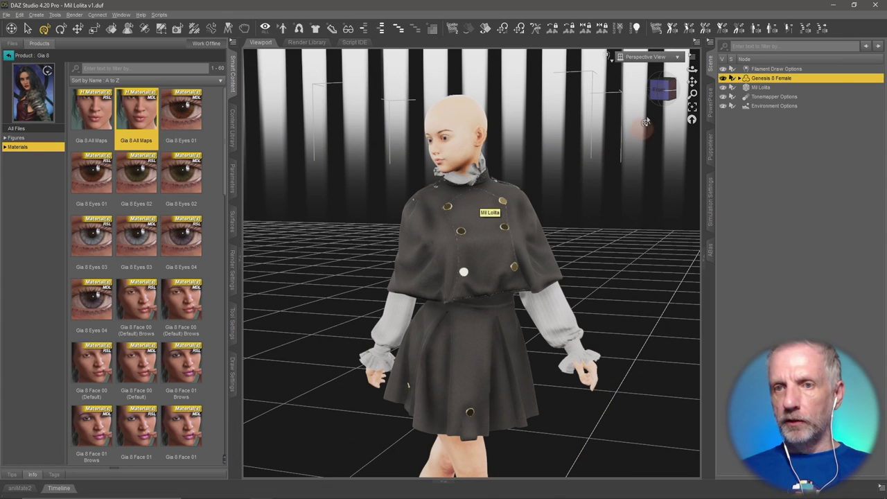
drag(516, 149, 559, 164)
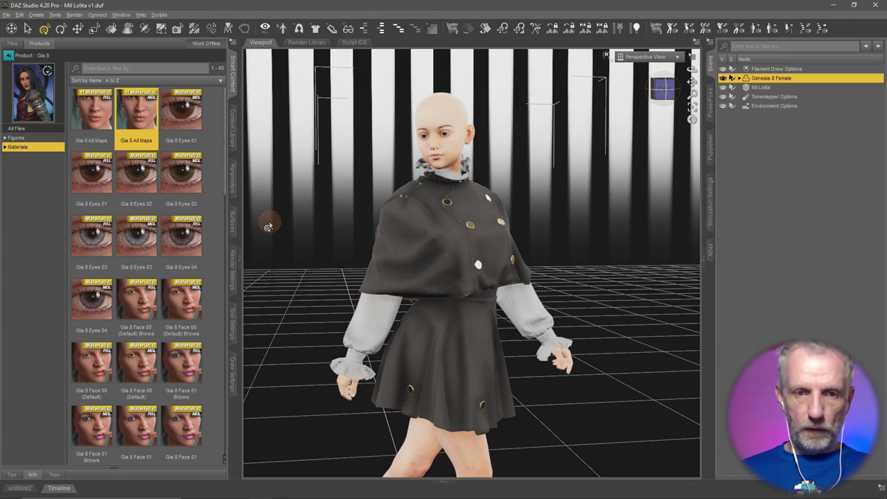
drag(341, 115, 451, 208)
drag(460, 172, 445, 167)
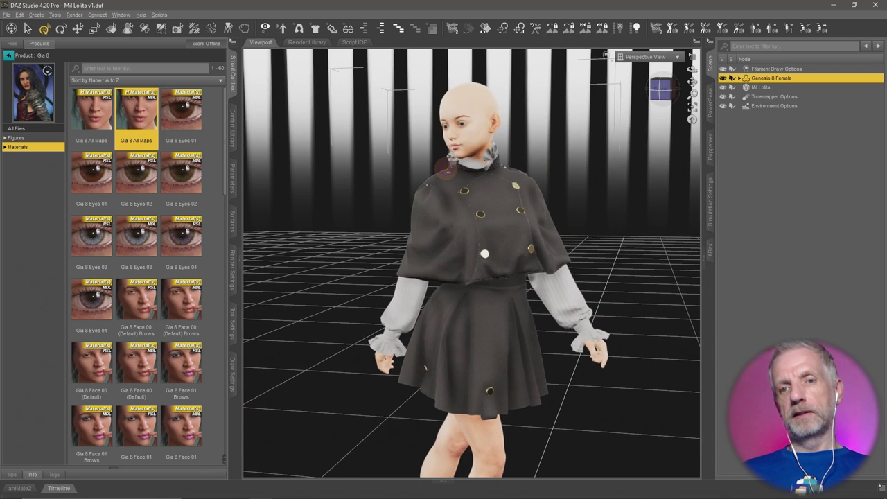
Create a new camera and switch the viewport to look through it.
click(35, 15)
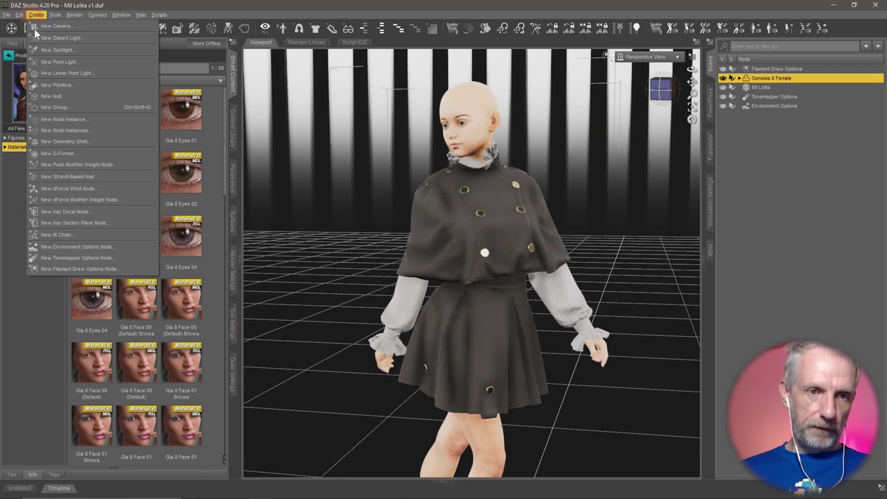
click(97, 26)
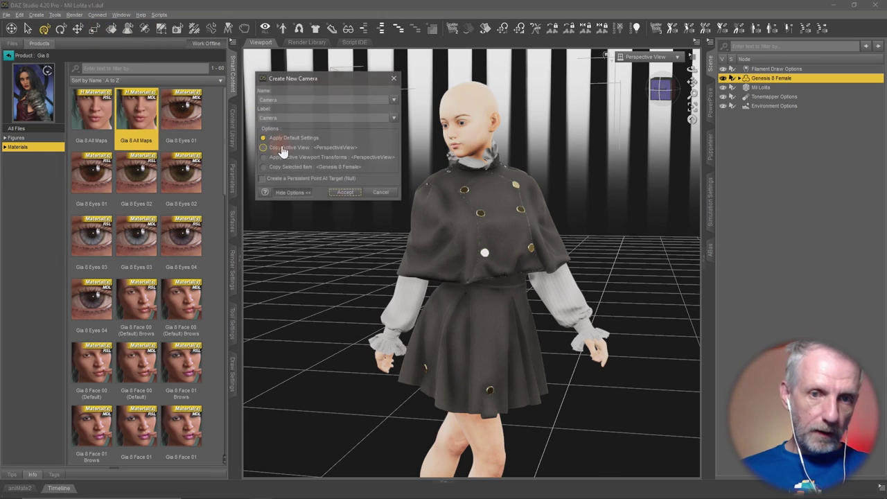
click(345, 192)
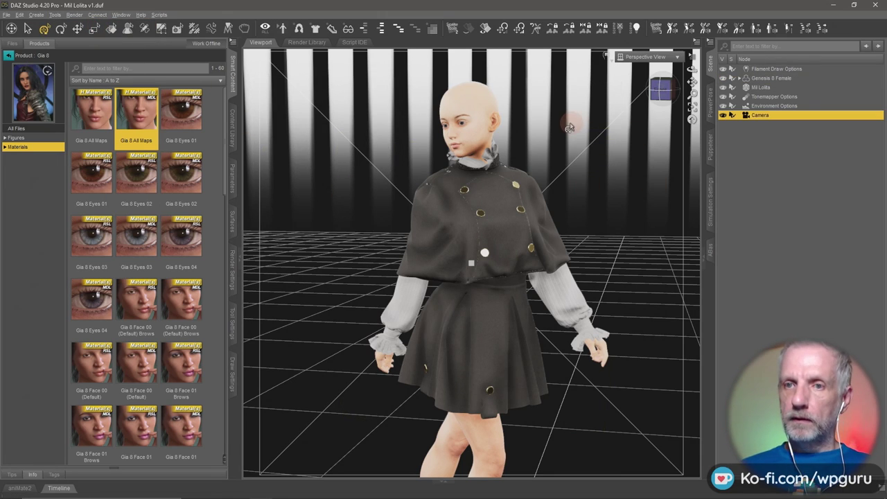
click(648, 56)
click(658, 140)
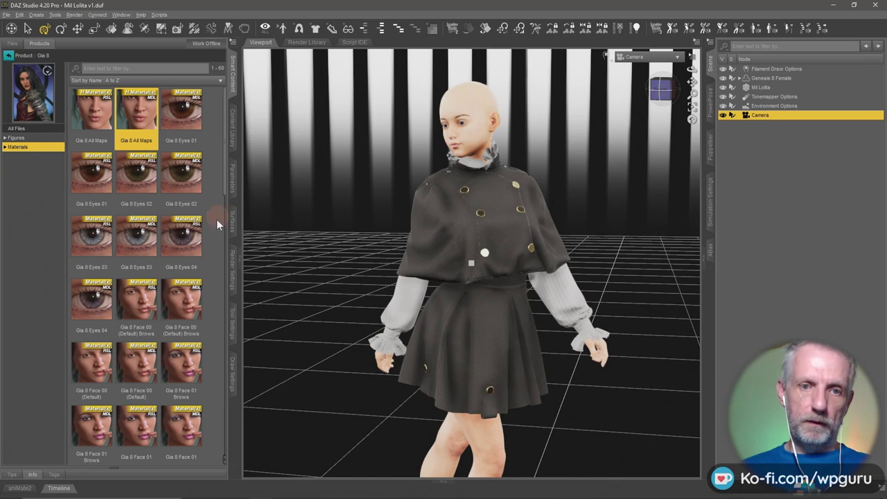
Set the new camera's Focal Length to 120 mm.
click(233, 179)
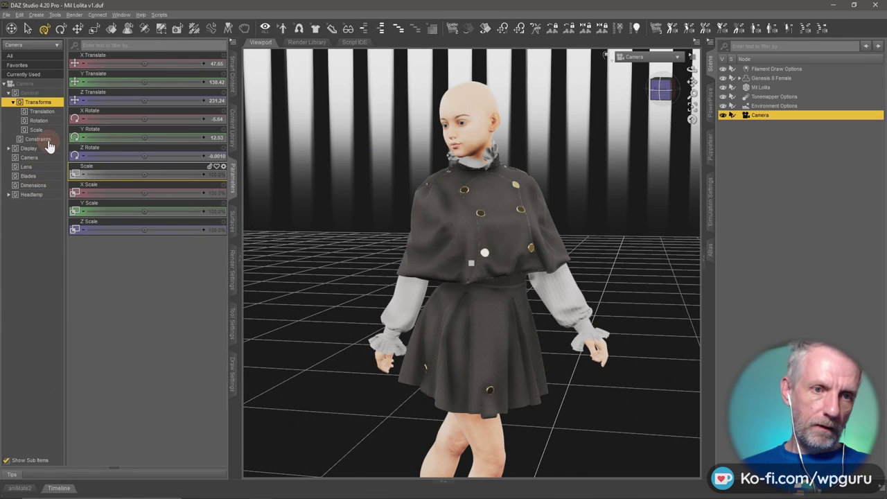
click(29, 157)
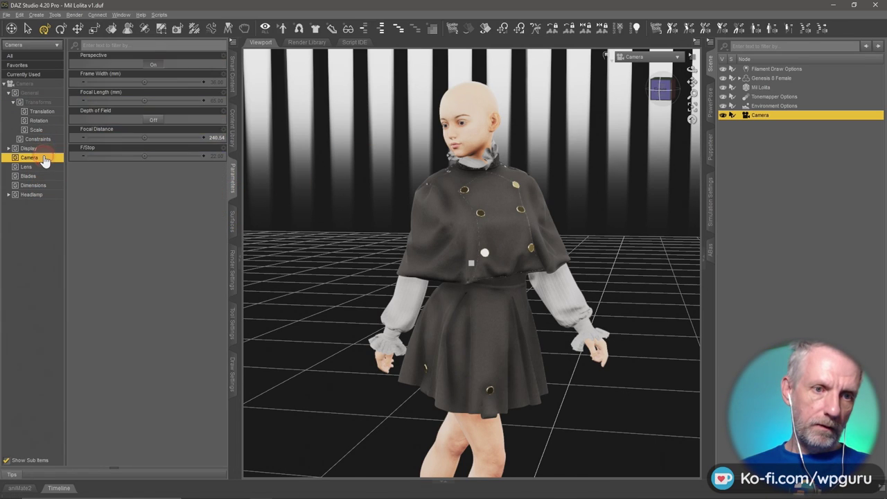
click(219, 101)
text(120)
key(Return)
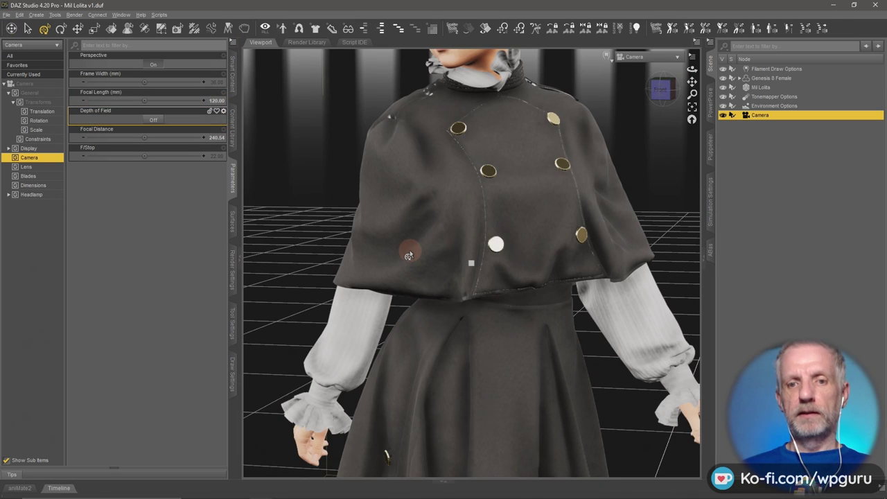
Orbit and dolly the camera to frame the figure from the front, with the aspect frame shown.
scroll(412, 250, down, 5)
scroll(459, 267, up, 2)
mouse_move(459, 267)
mouse_down()
mouse_move(472, 255)
mouse_move(463, 262)
mouse_up()
drag(332, 236, 416, 277)
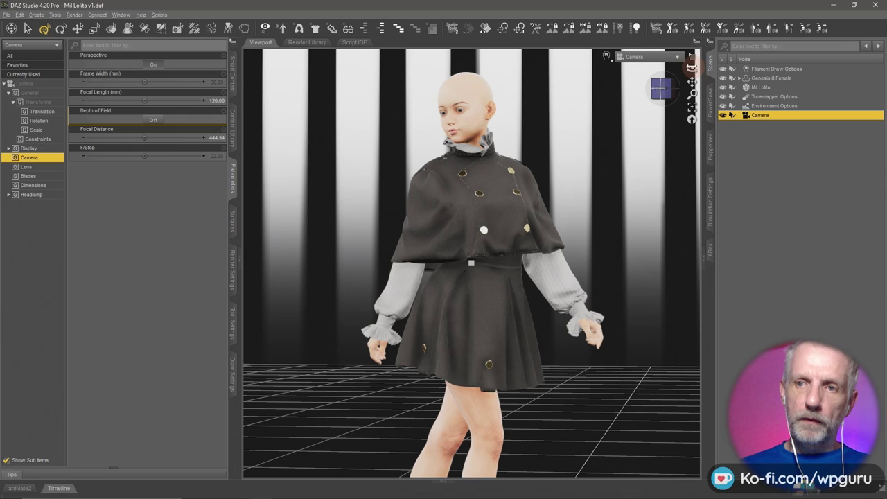
click(696, 58)
click(702, 102)
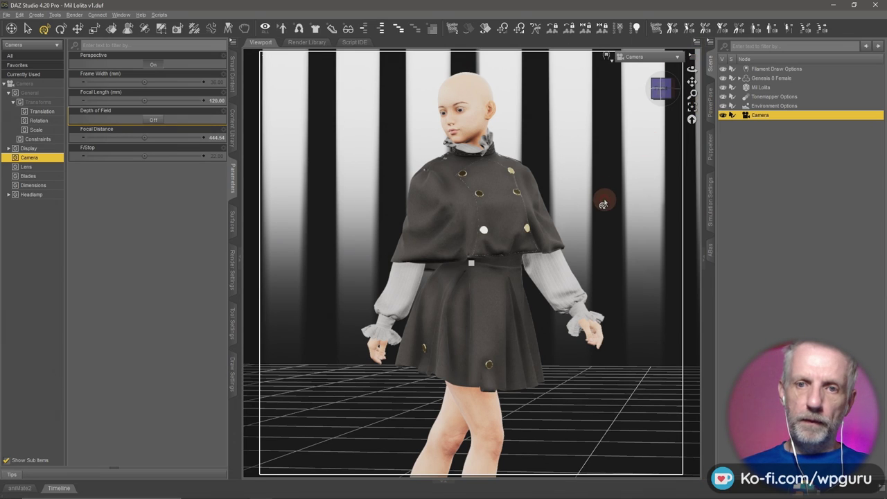
drag(604, 198, 647, 154)
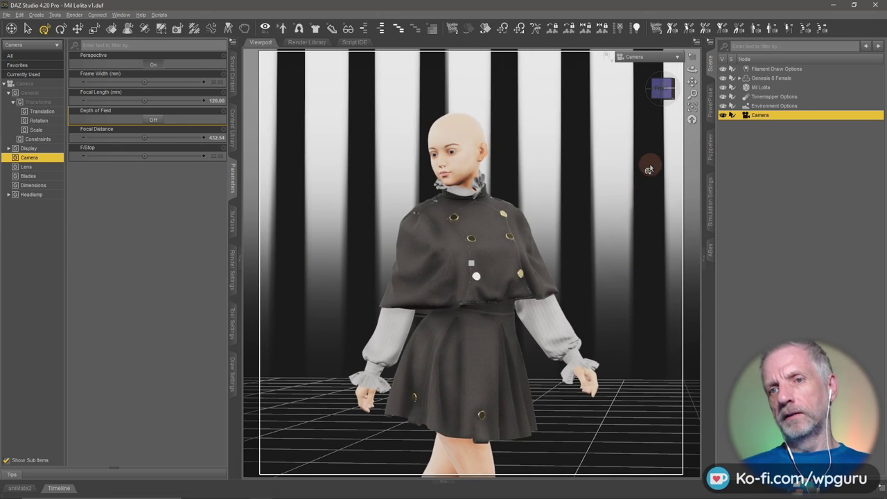
Split the viewport into Top and Bottom views, enlarging and orbiting the lower perspective view.
click(120, 15)
mouse_move(188, 34)
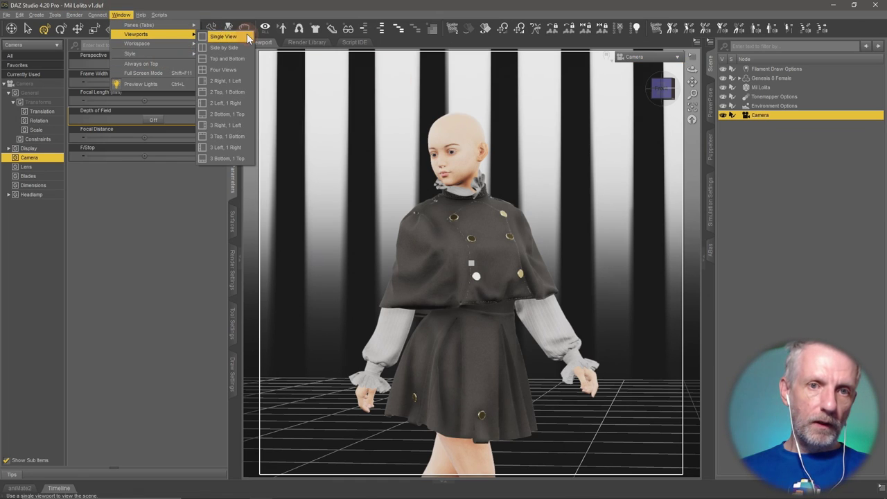
click(243, 59)
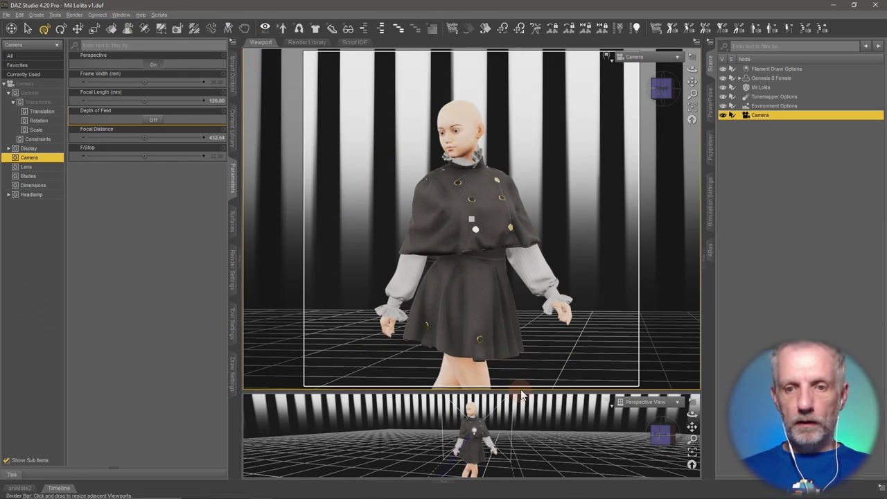
drag(522, 390, 513, 197)
middle_drag(457, 284, 455, 307)
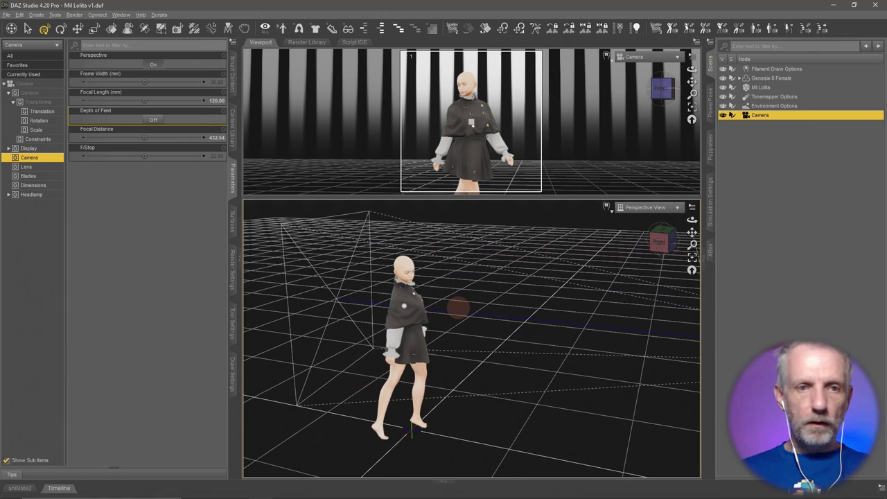
Turn the camera's Depth of Field on and re-enlarge the camera view.
click(153, 120)
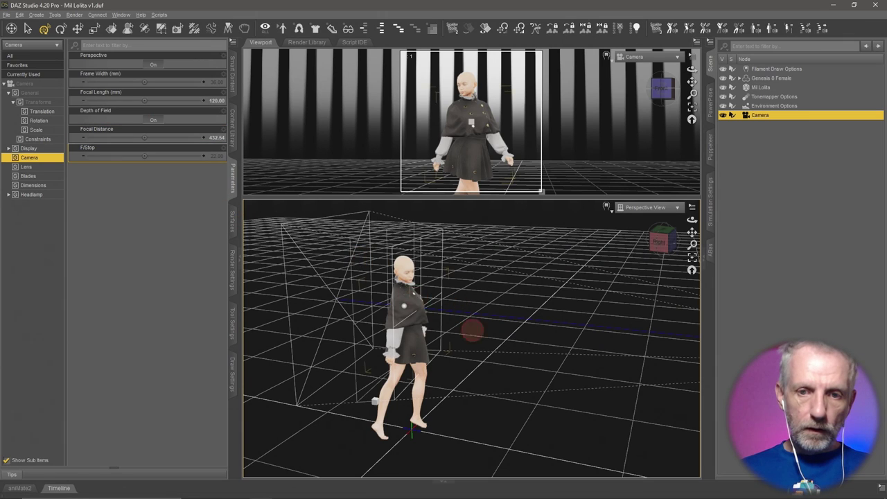
scroll(457, 319, up, 5)
middle_drag(452, 313, 392, 285)
middle_drag(531, 315, 526, 318)
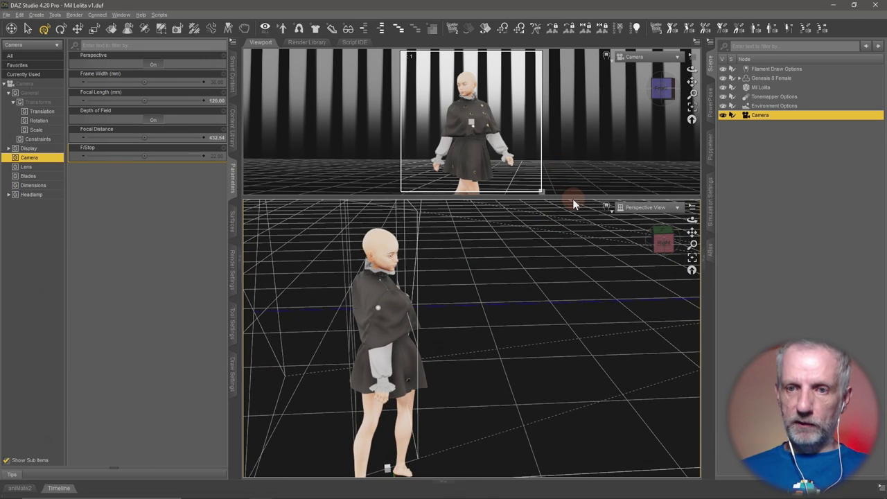
drag(572, 199, 578, 326)
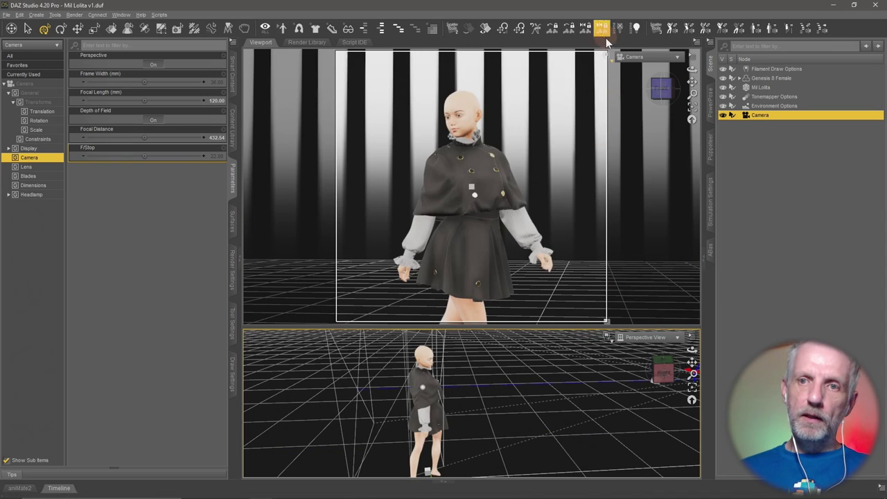
Set the camera view's DrawStyle to NVIDIA Iray and bring up Render Settings.
click(609, 59)
click(618, 169)
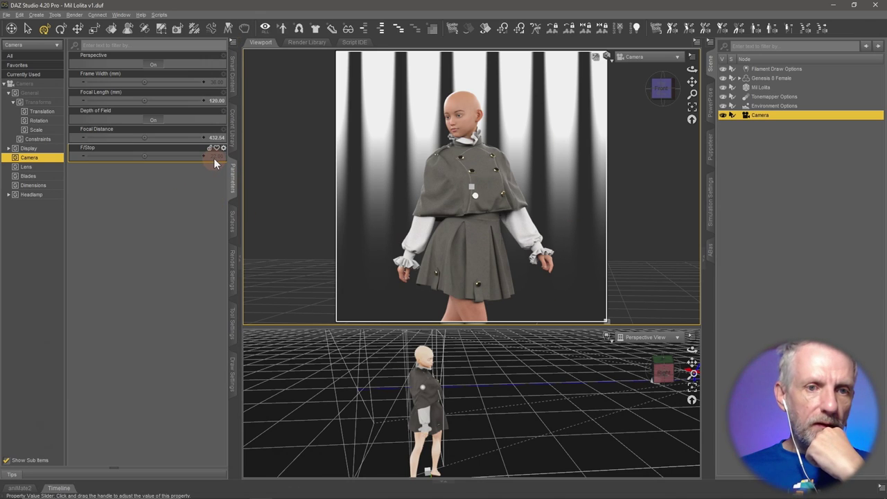
click(231, 277)
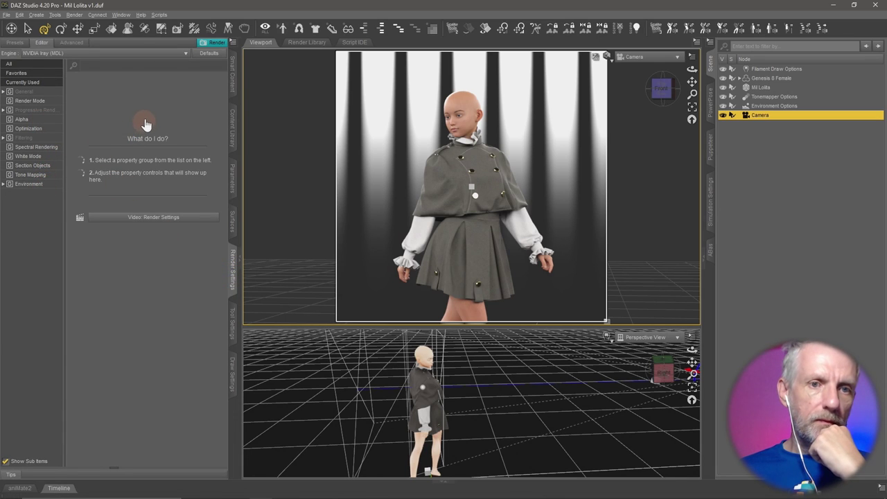
Turn Draw Dome off in the environment settings and enlarge the camera view.
click(35, 184)
click(143, 121)
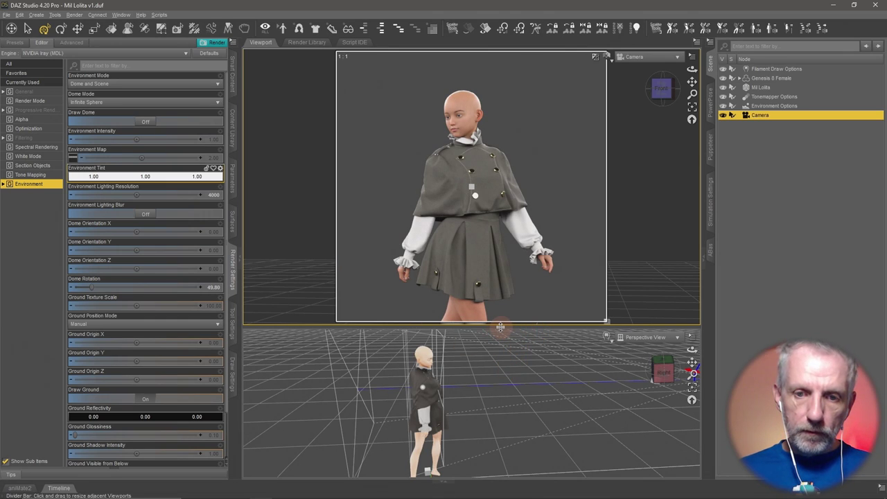
drag(500, 326, 504, 418)
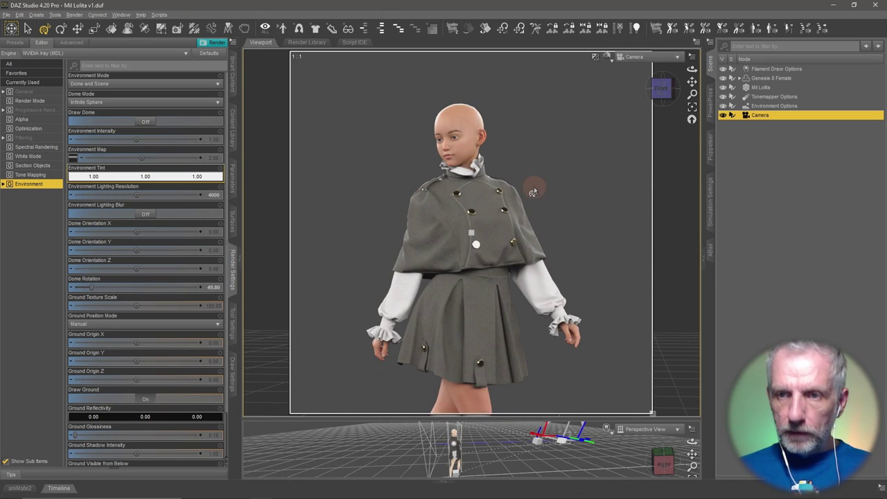
Add an Environment pane to the right-hand panel via Add Pane (Tab).
click(121, 14)
mouse_move(175, 33)
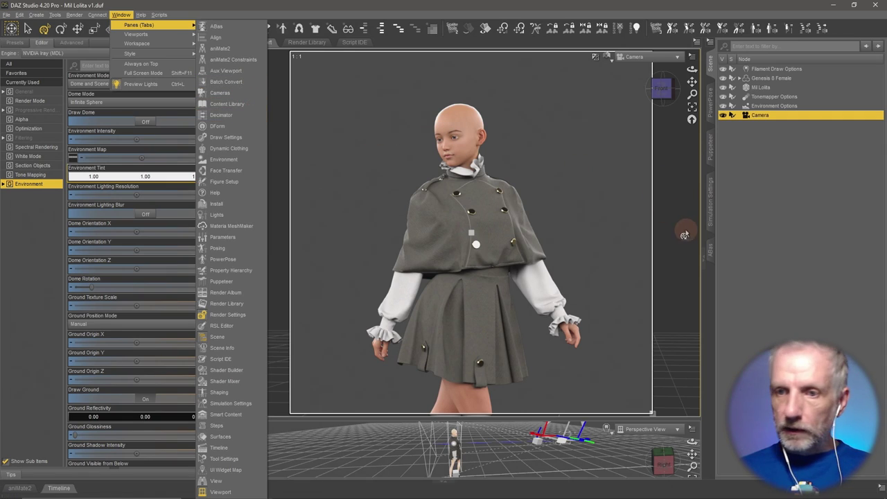
click(711, 277)
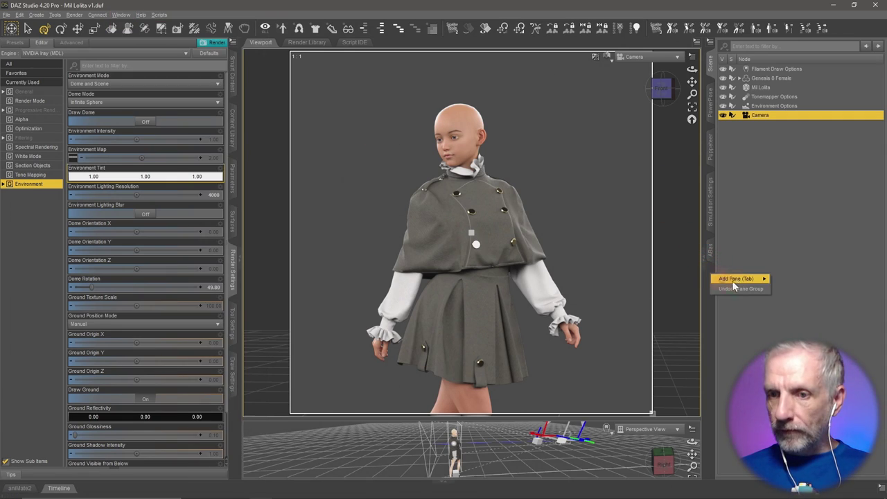
mouse_move(737, 280)
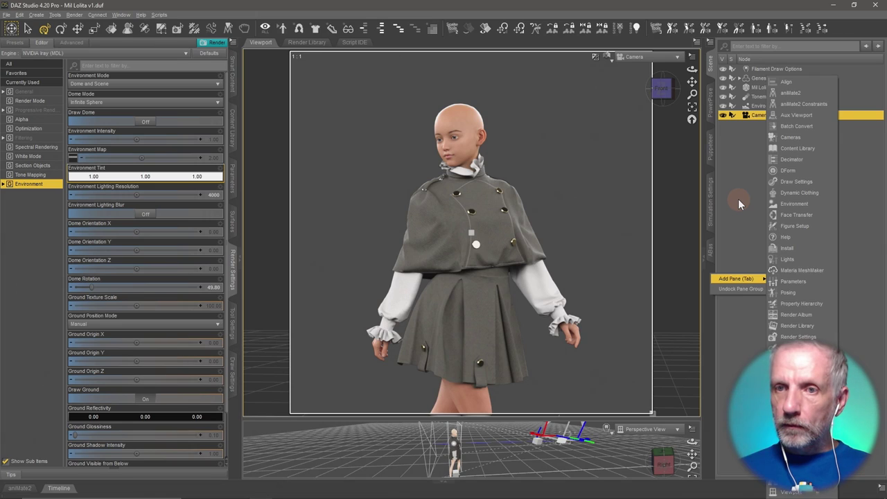
click(711, 306)
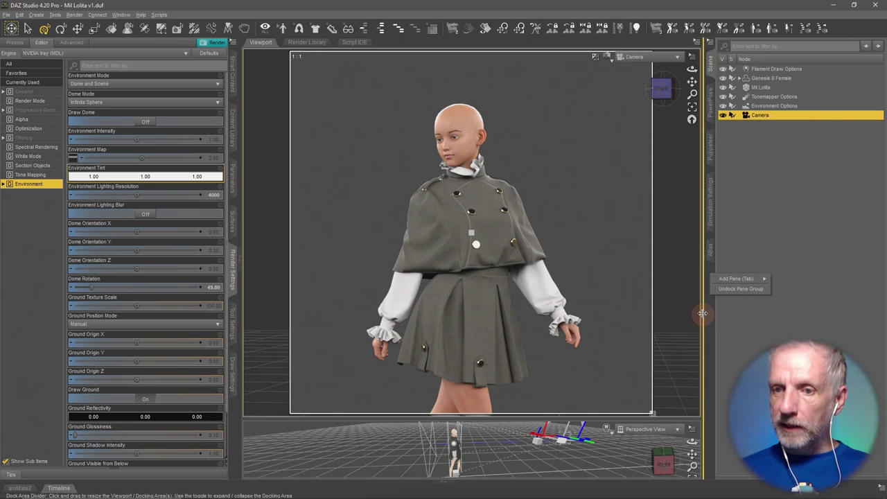
click(744, 318)
right_click(711, 277)
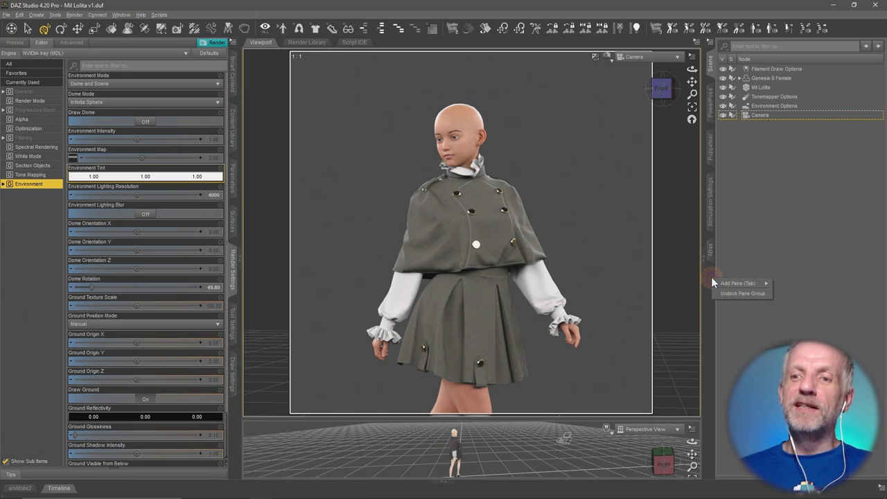
mouse_move(747, 281)
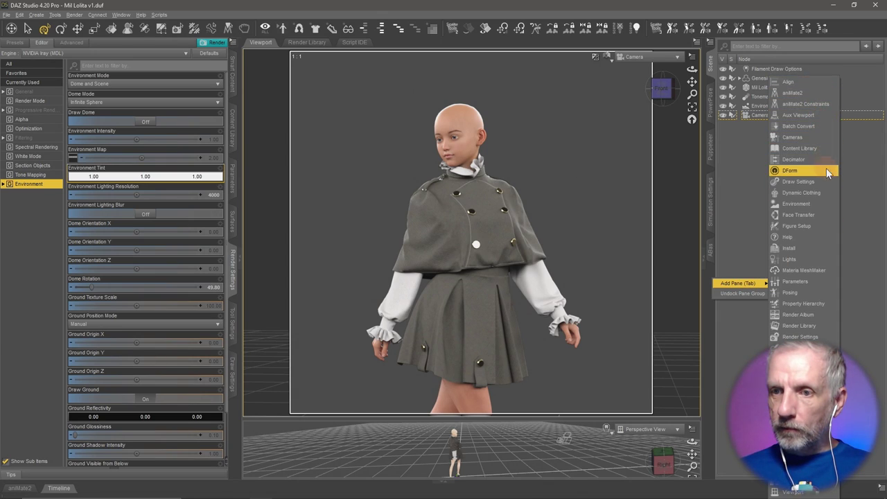
click(826, 203)
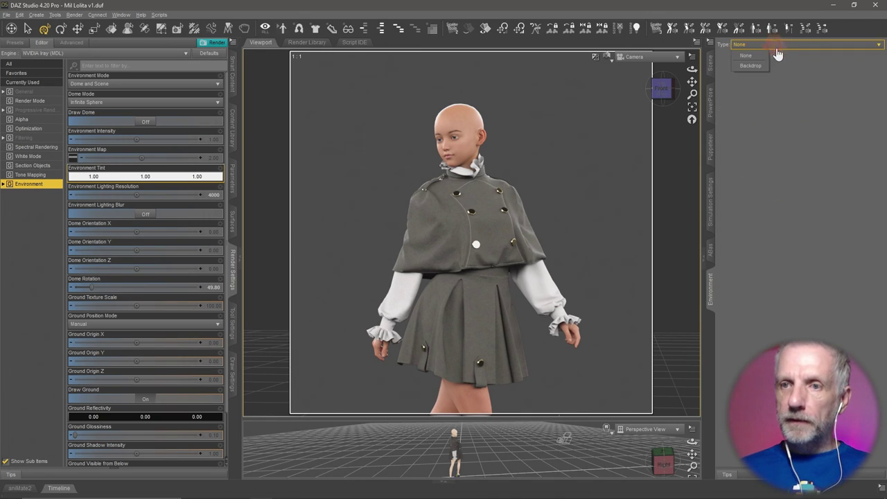
Set the environment Type to Backdrop with a near-black 17, 17, 17 background colour.
click(754, 66)
click(782, 63)
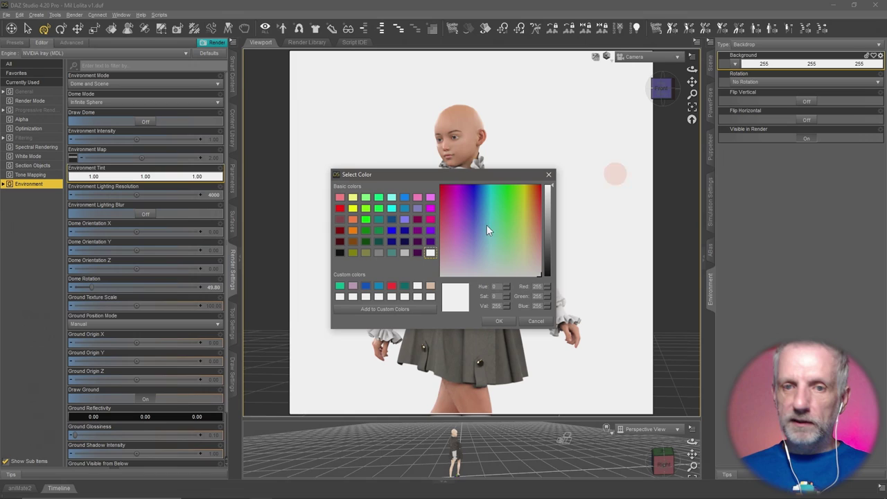
click(340, 252)
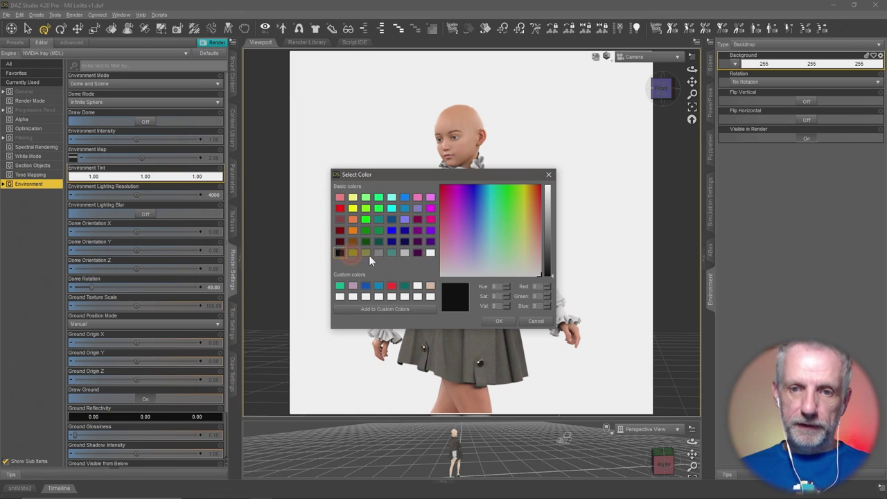
click(546, 270)
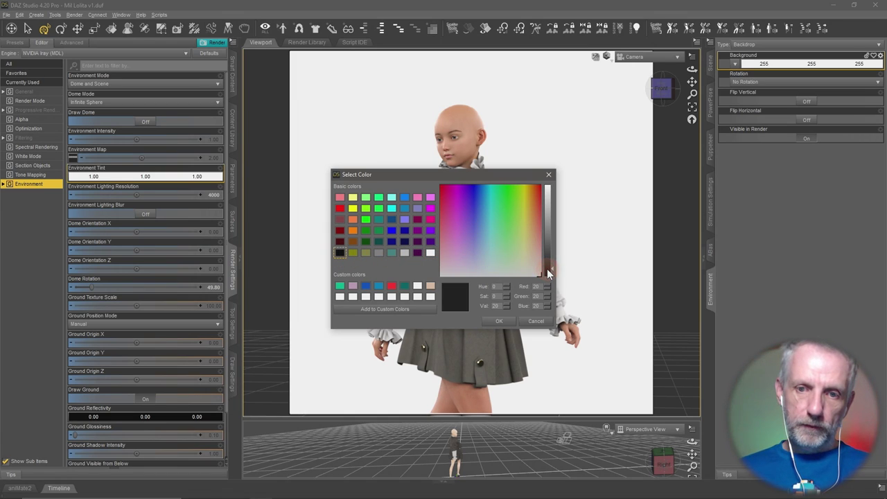
click(496, 324)
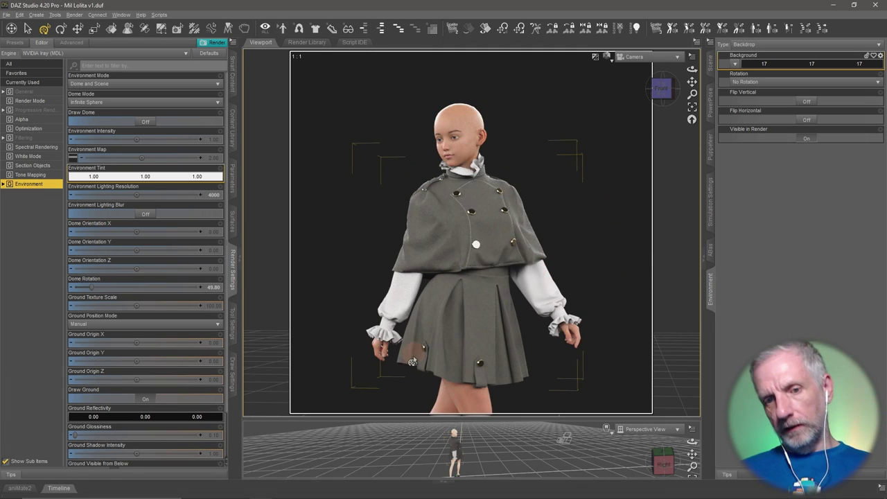
Lower the Iray Environment Intensity from 1.0 to 0.7.
click(710, 63)
click(40, 185)
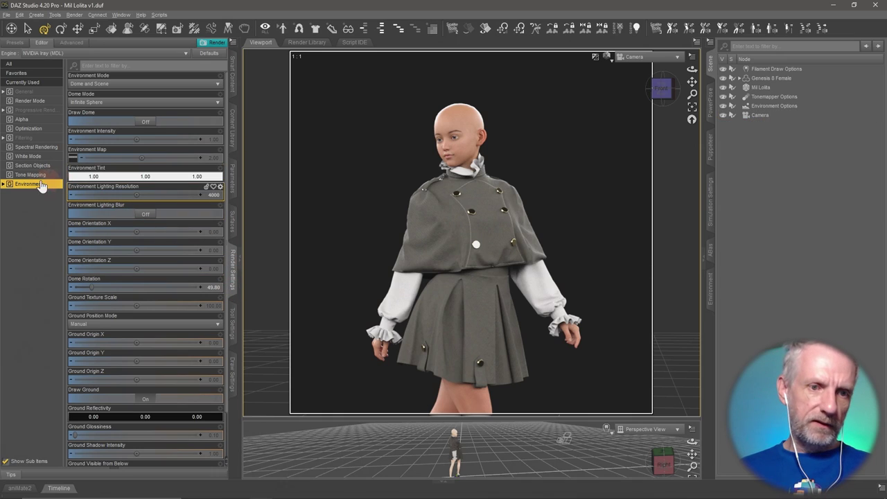
click(210, 142)
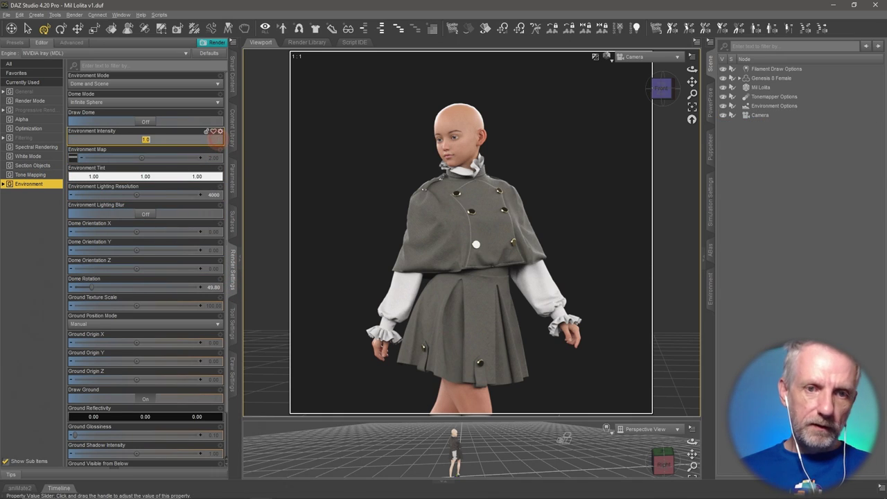
text(0.7)
key(Return)
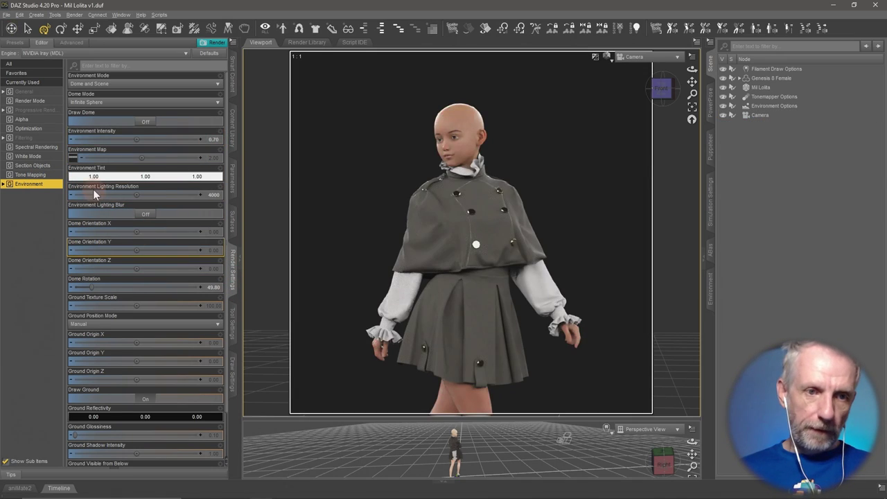
click(35, 175)
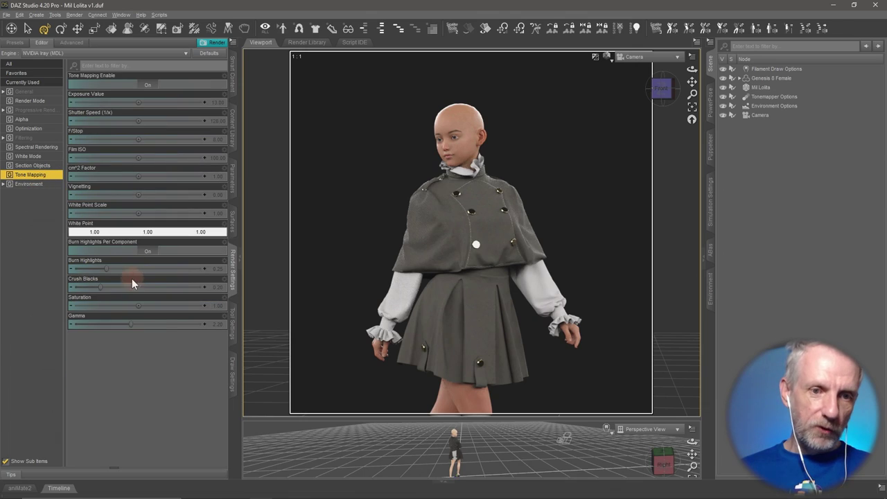
Reduce Tone Mapping Burn Highlights from 0.25 to 0.025.
click(211, 271)
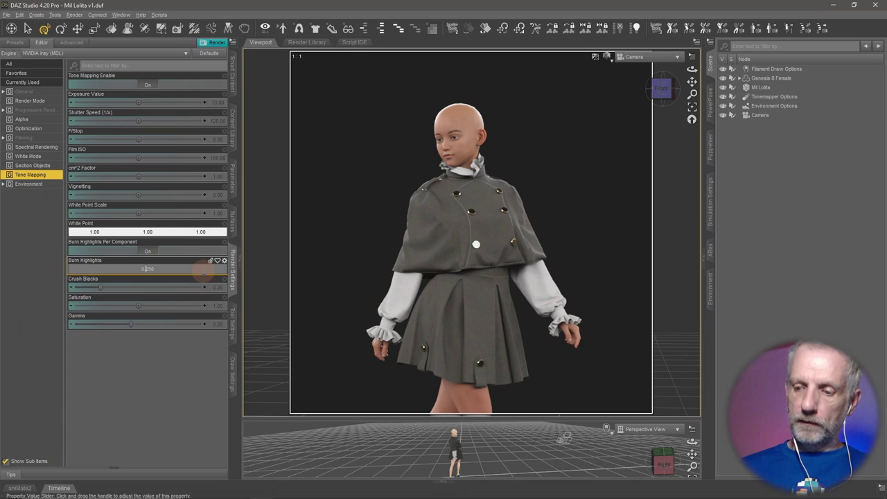
key(Return)
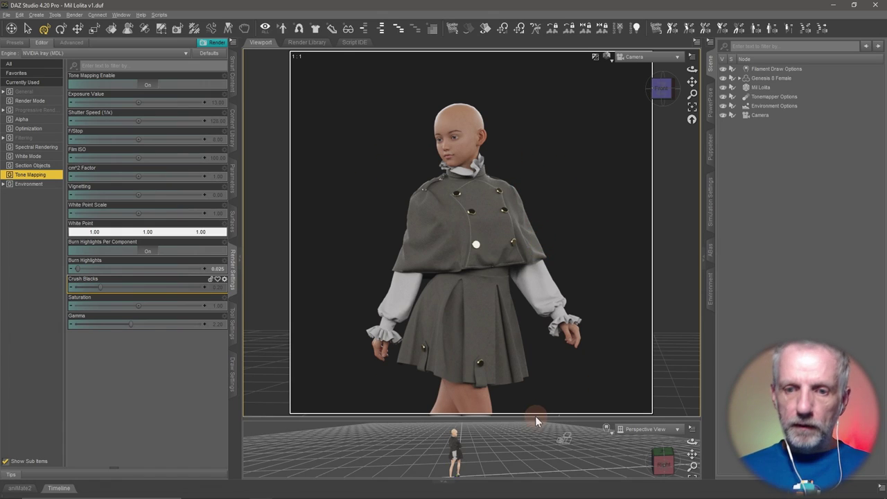
Give the perspective view most of the space and orbit it to the figure's back.
drag(533, 419, 548, 170)
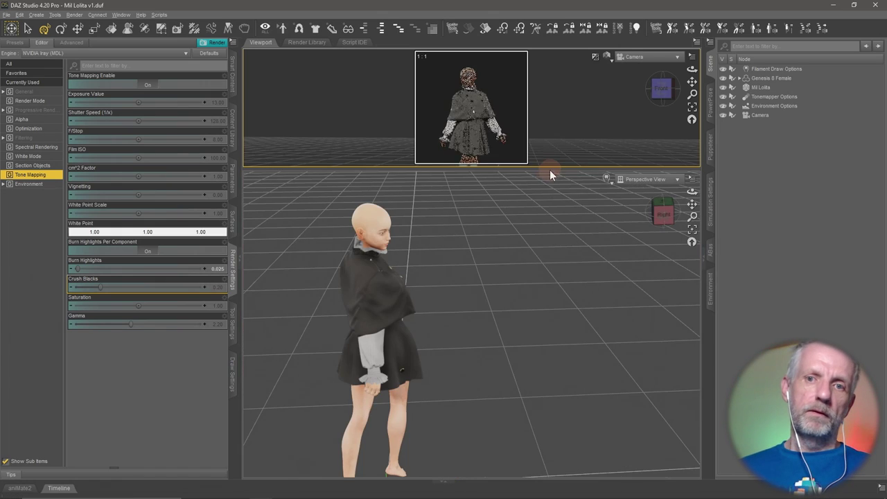
drag(522, 257, 485, 293)
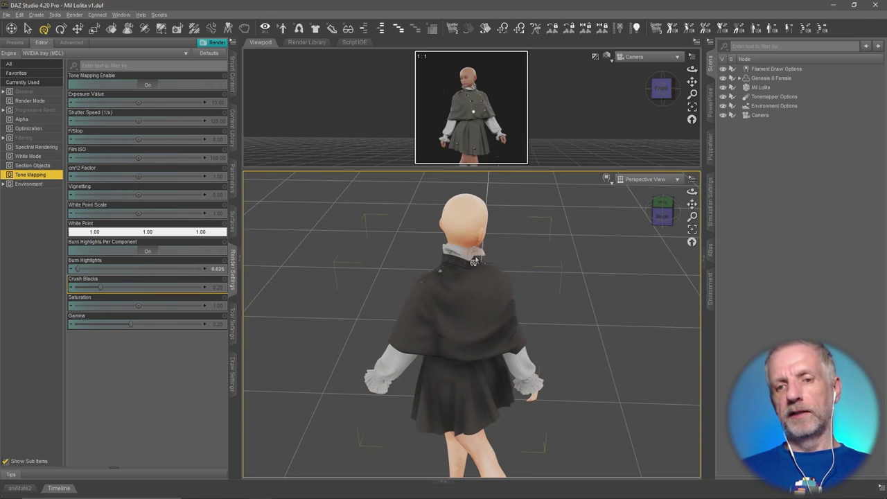
click(36, 14)
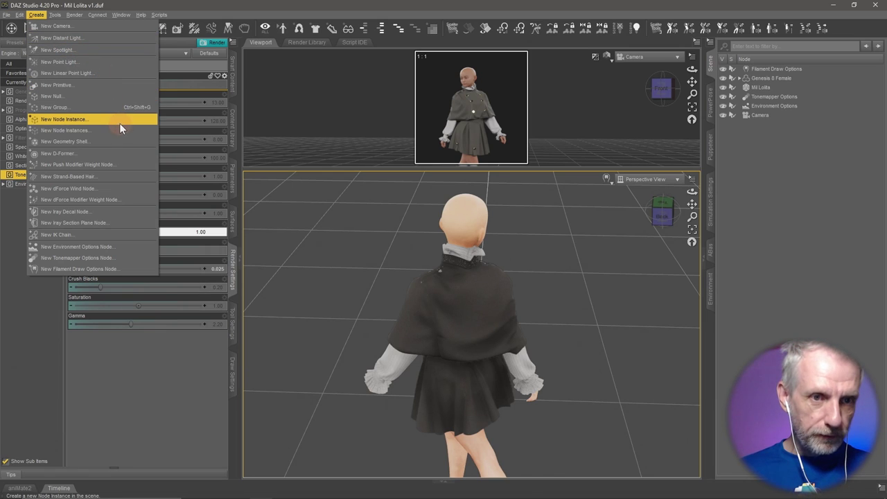
Create a new SpotLight from the current view and display its Light parameters.
click(118, 52)
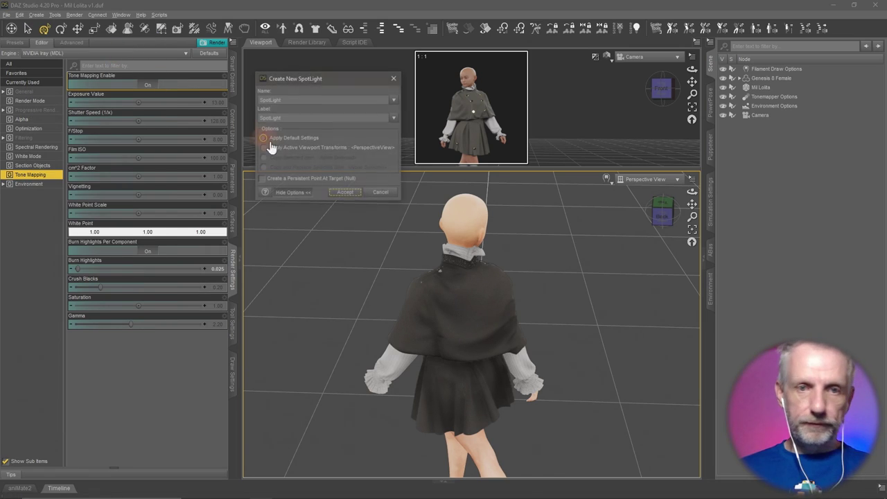
click(346, 192)
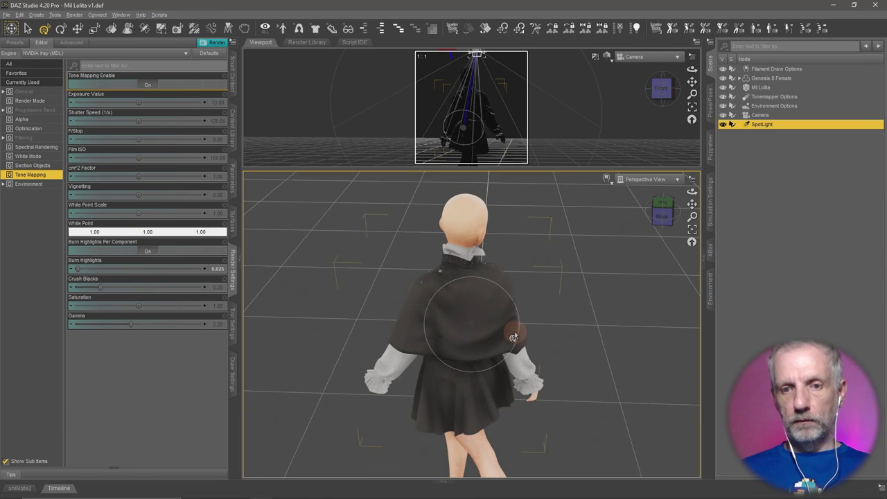
alt+drag(513, 338, 500, 311)
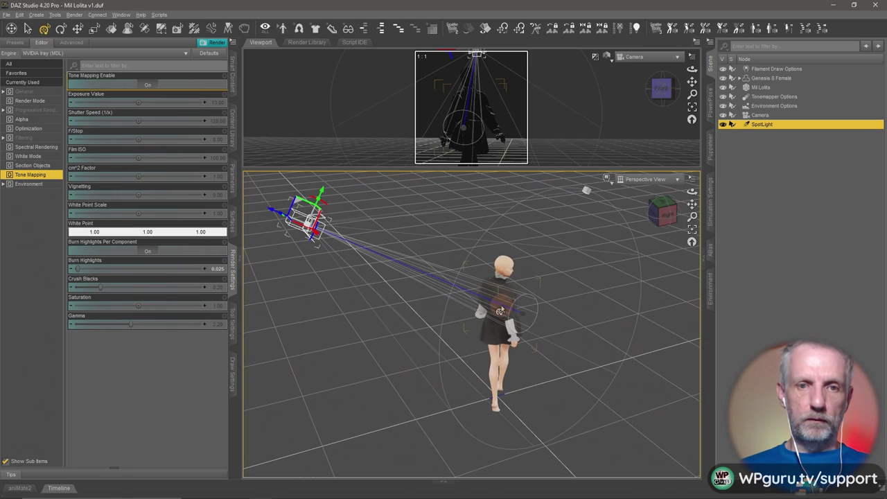
click(232, 174)
click(28, 158)
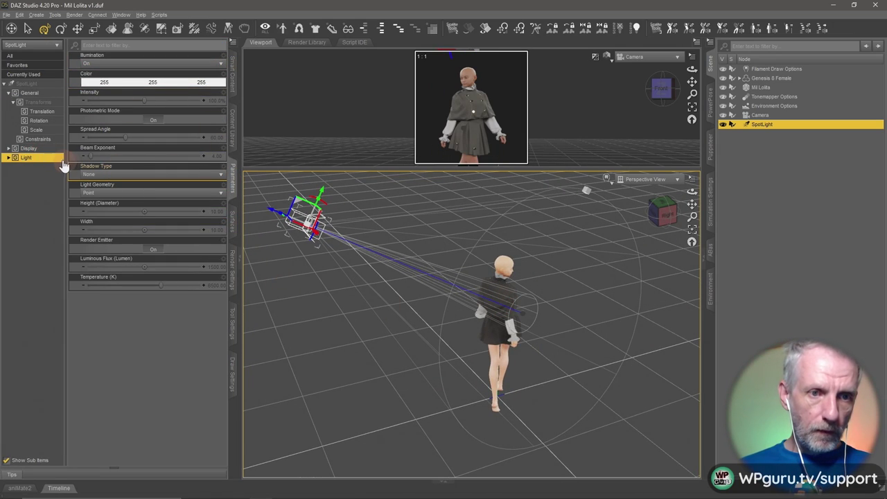
Set the SpotLight's Luminous Flux to 50000 lumens and bring the enlarged camera close to the figure.
double_click(57, 162)
click(46, 186)
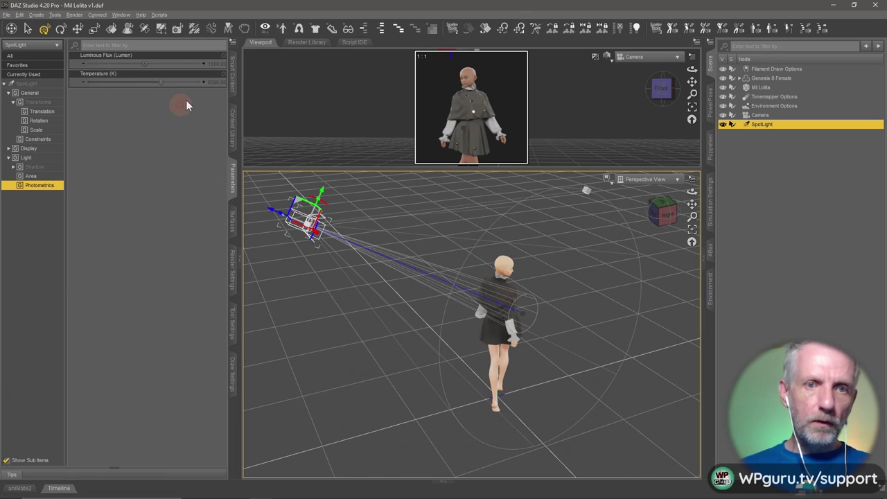
click(216, 64)
text(5000)
key(Return)
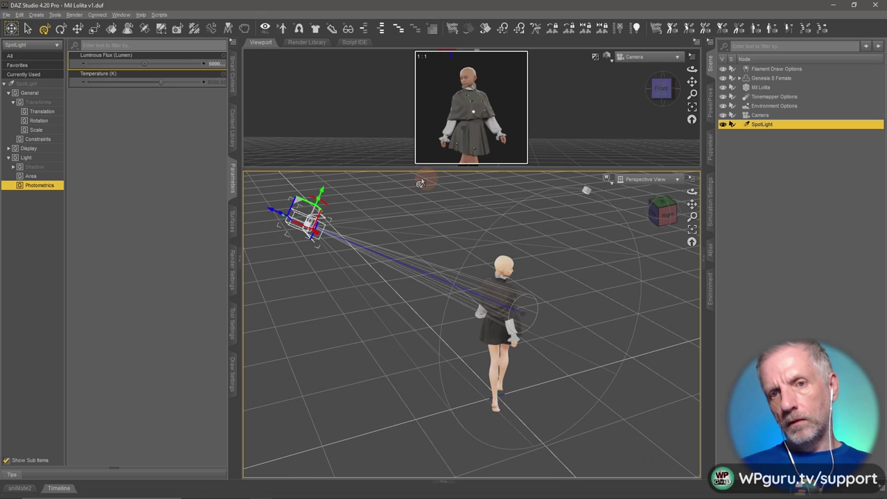
click(214, 62)
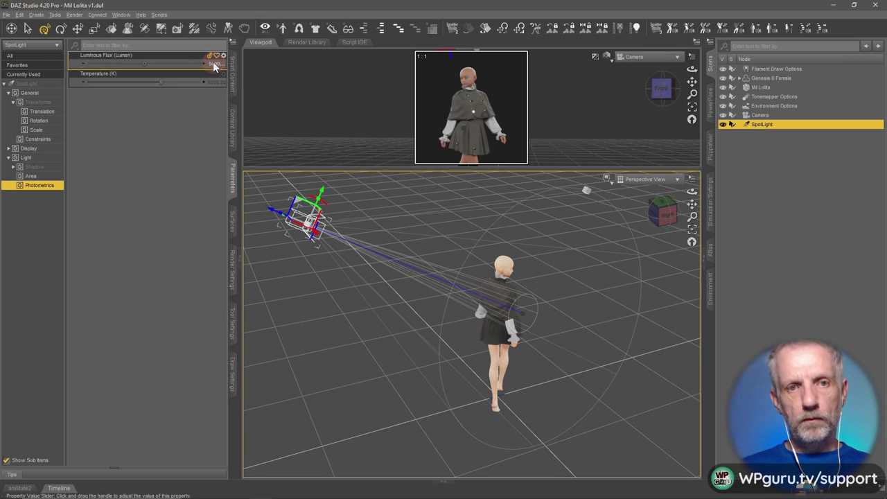
text(50000)
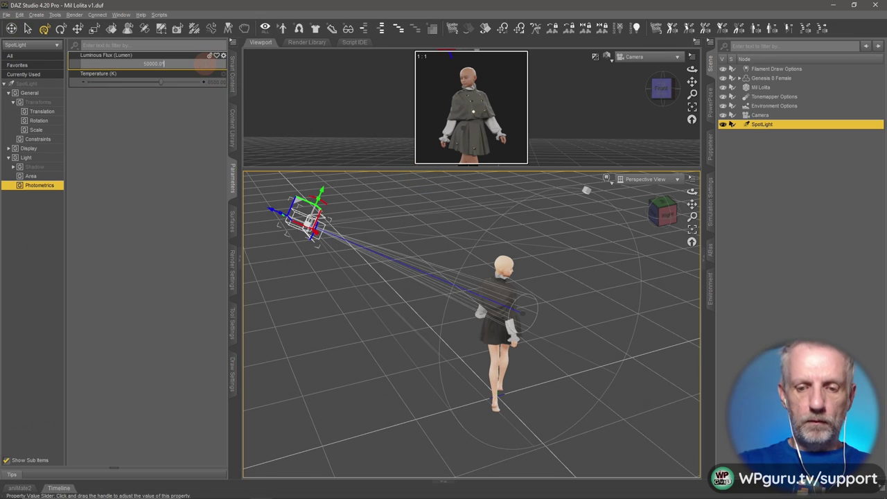
click(369, 151)
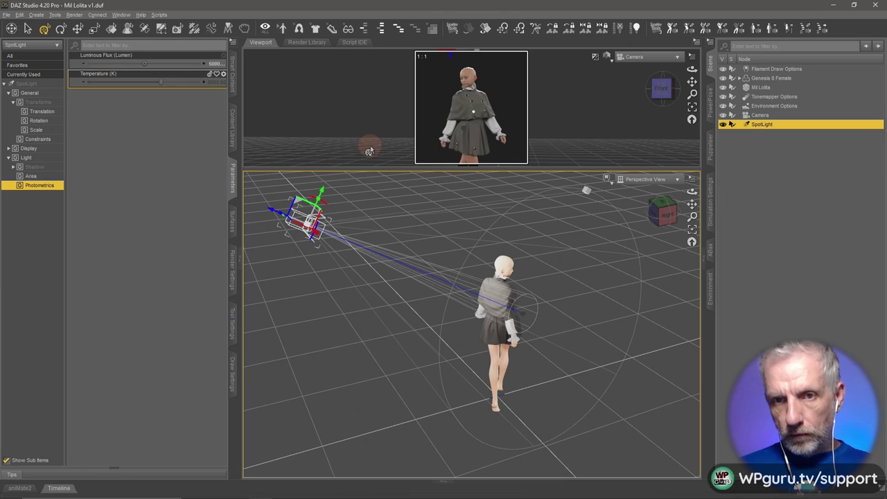
drag(420, 169, 432, 303)
drag(445, 186, 448, 171)
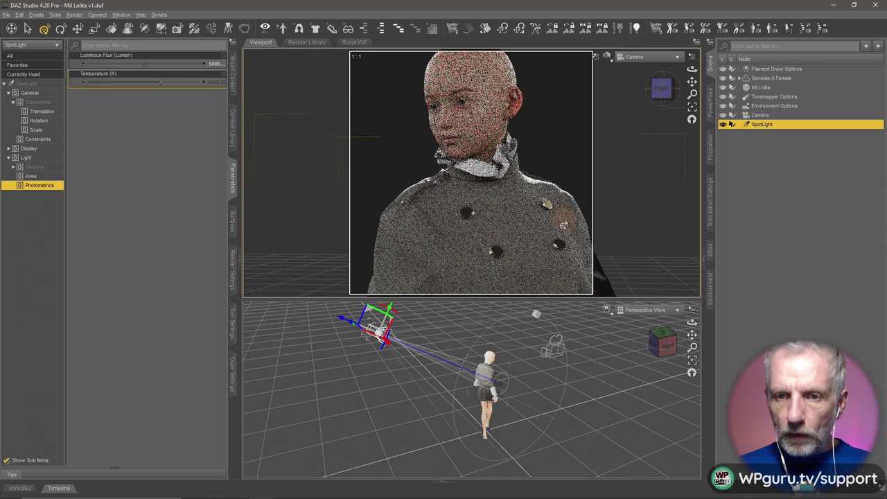
Make the SpotLight's light geometry a 50-diameter disc and adjust its aim on the figure.
click(31, 176)
click(144, 64)
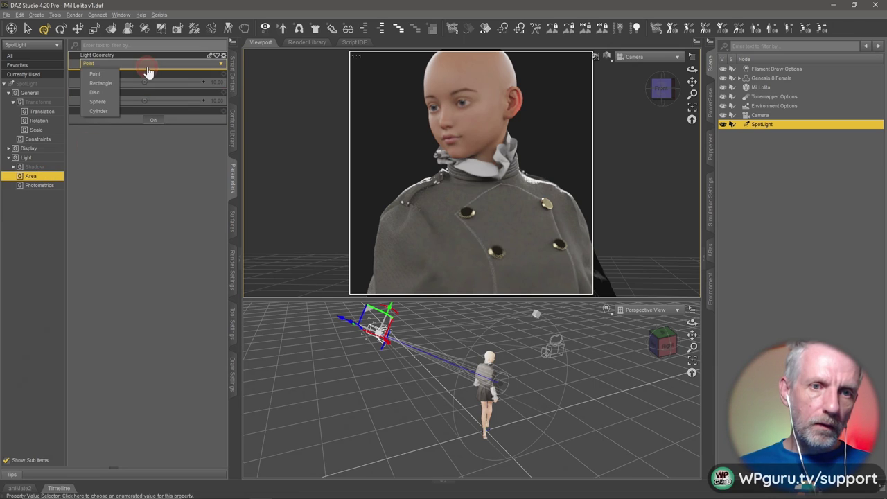
click(111, 99)
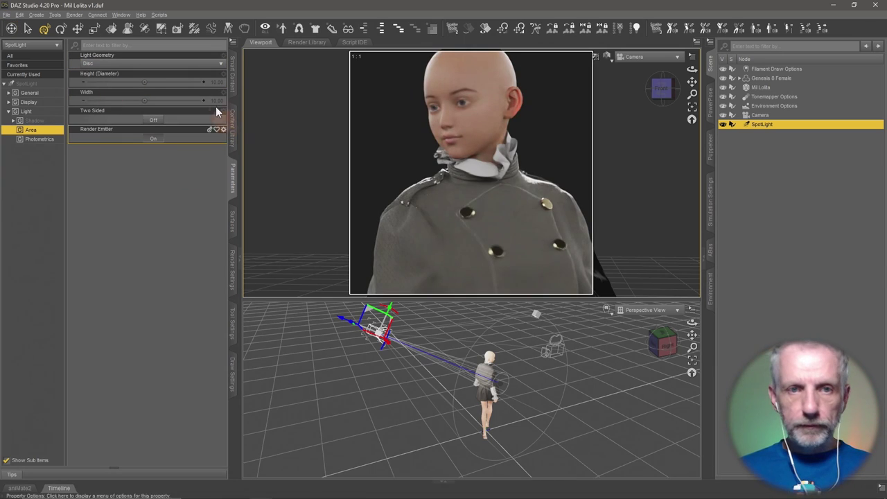
click(216, 82)
text(50)
key(Return)
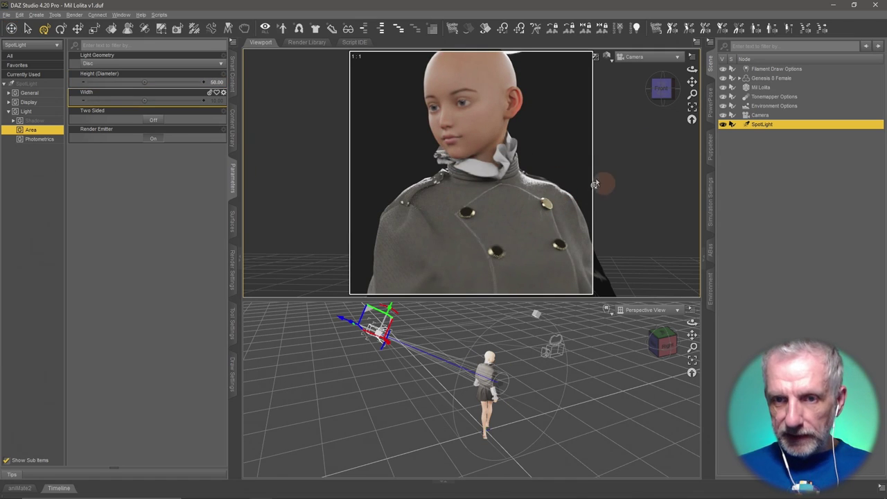
drag(482, 216, 485, 204)
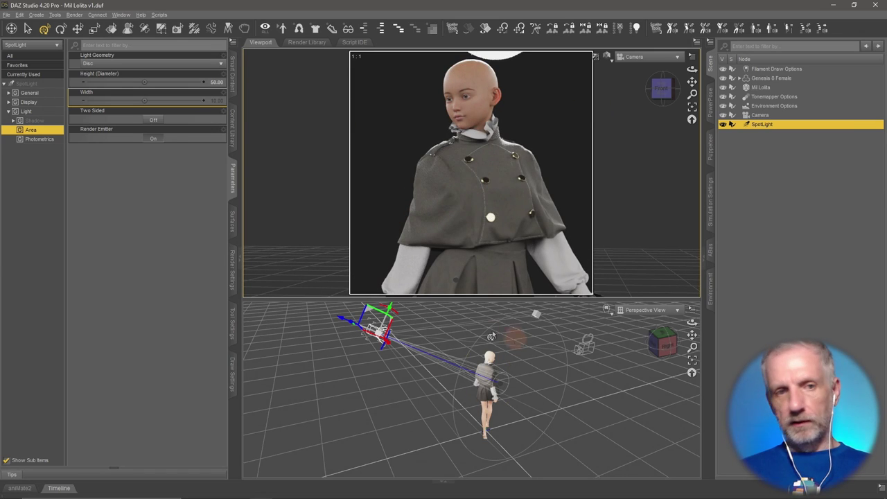
Lower the SpotLight's Luminous Flux to 2500 and turn Render Emitter off.
click(61, 139)
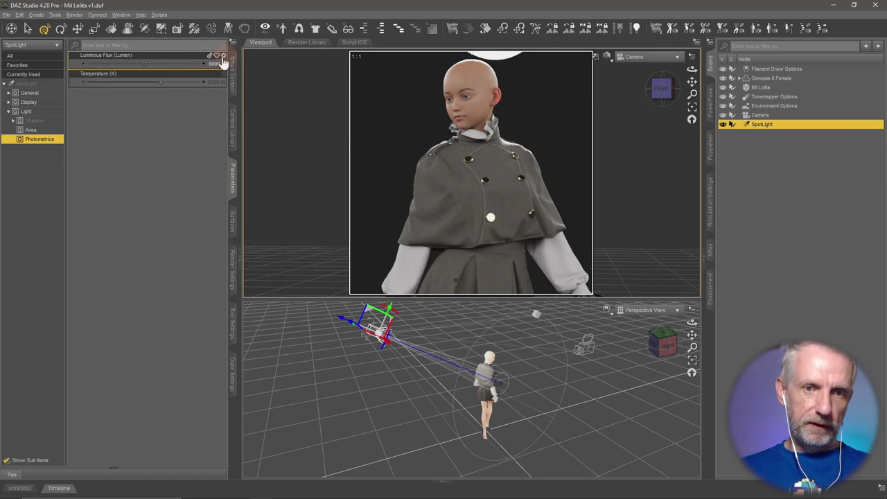
click(212, 63)
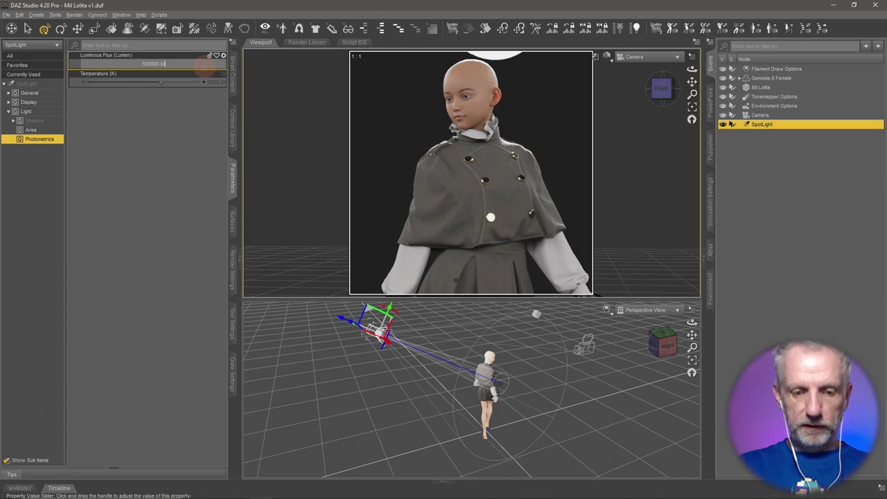
text(2500)
key(Return)
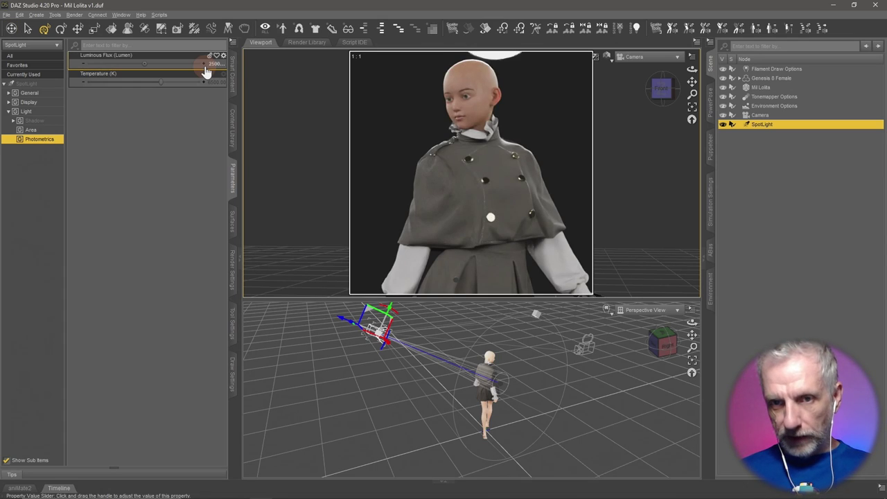
click(48, 131)
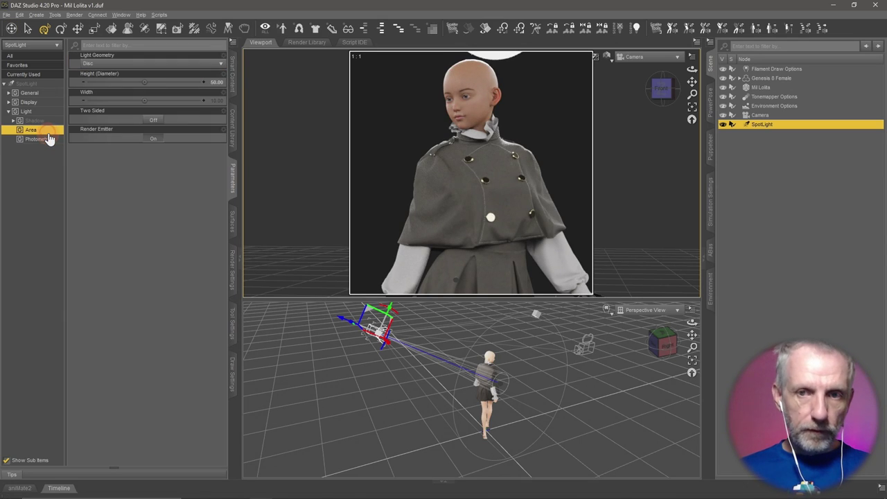
click(153, 138)
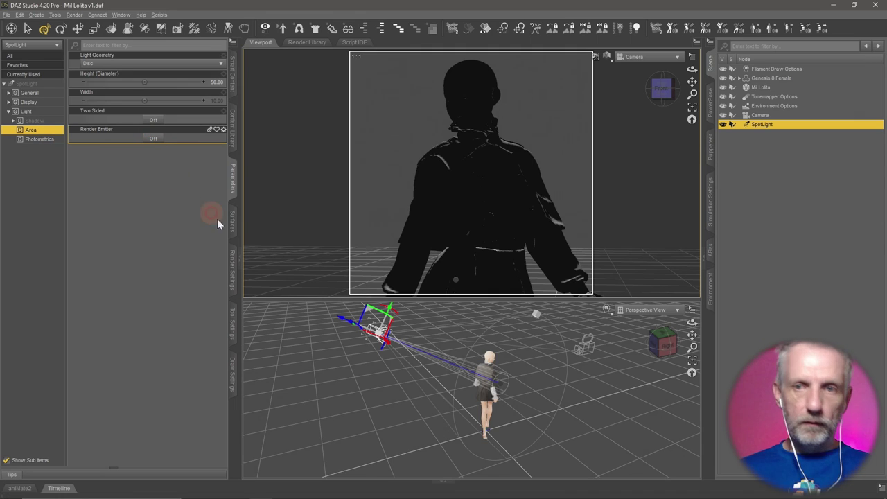
Dolly the camera back to frame head to knees and enlarge the Camera view.
scroll(490, 233, down, 2)
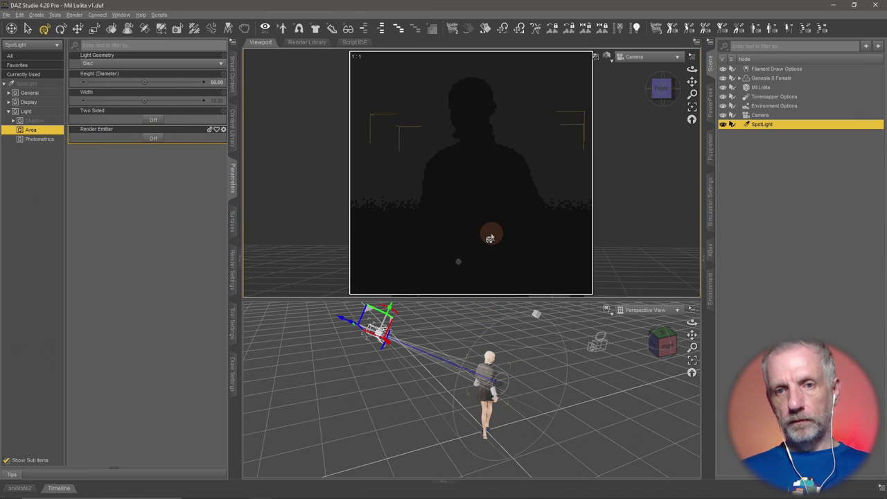
scroll(490, 233, down, 1)
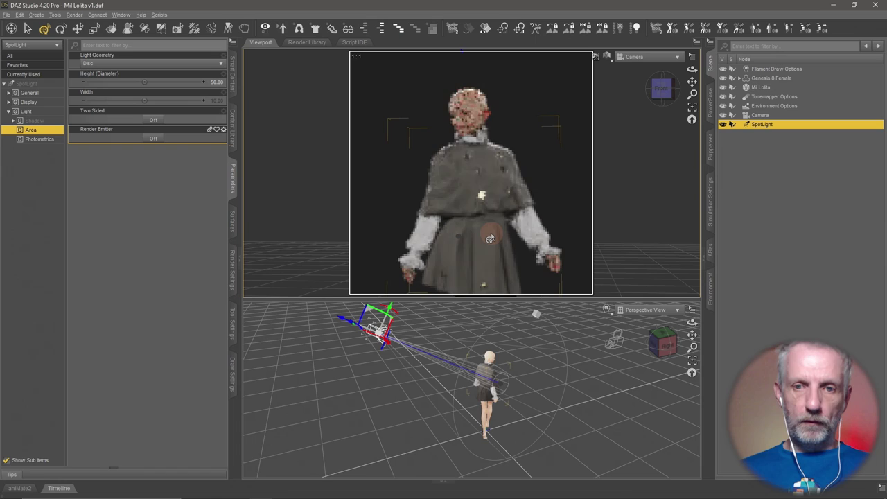
scroll(491, 233, down, 1)
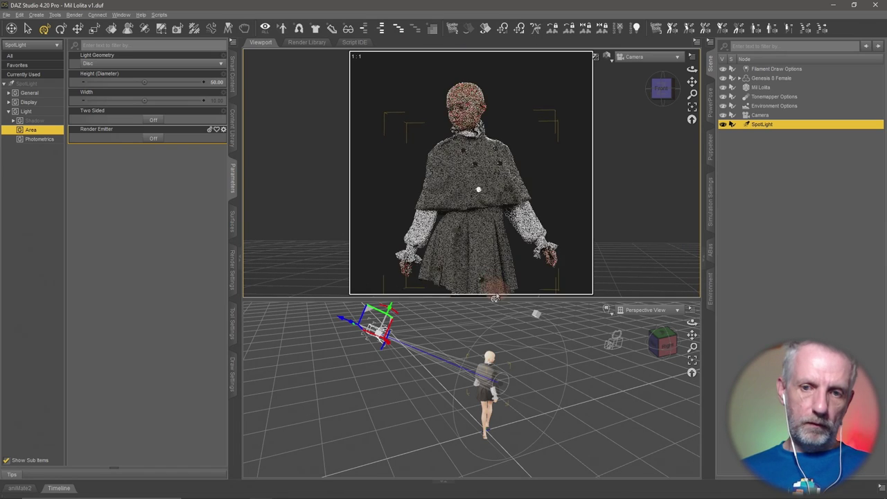
drag(494, 298, 510, 429)
Set the Genesis 8 Female's mesh Resolution Level to High Resolution.
click(767, 70)
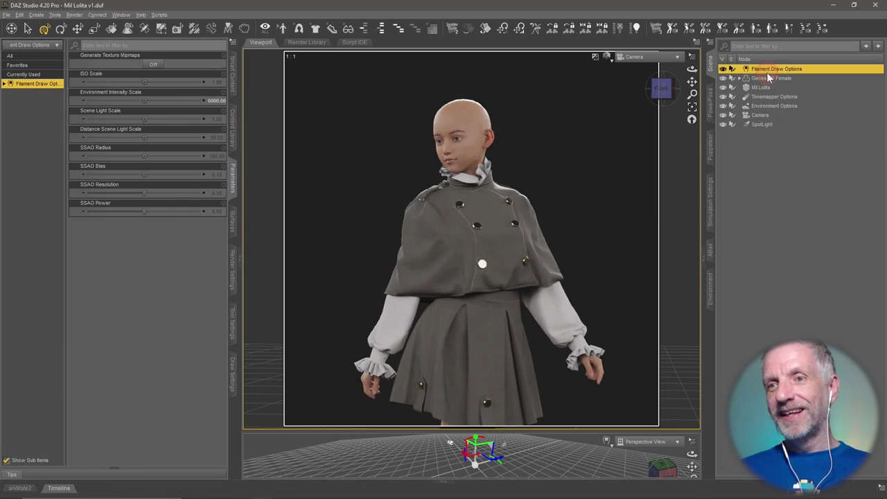
click(772, 77)
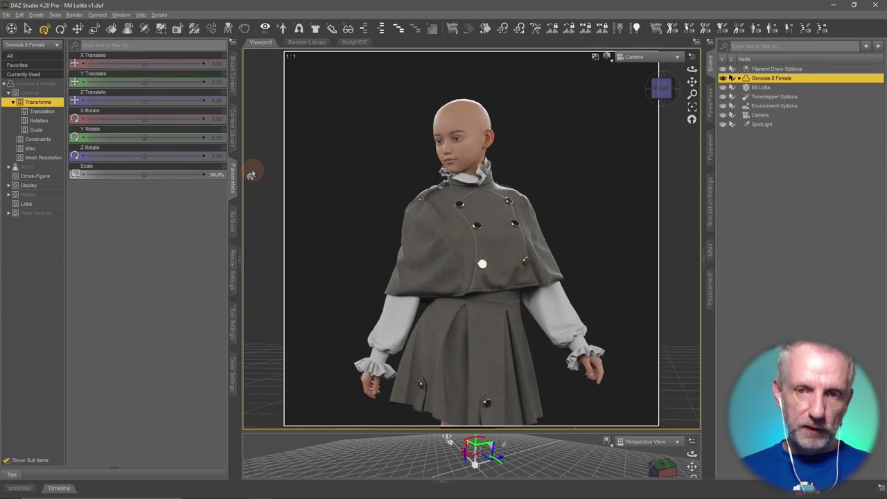
click(40, 159)
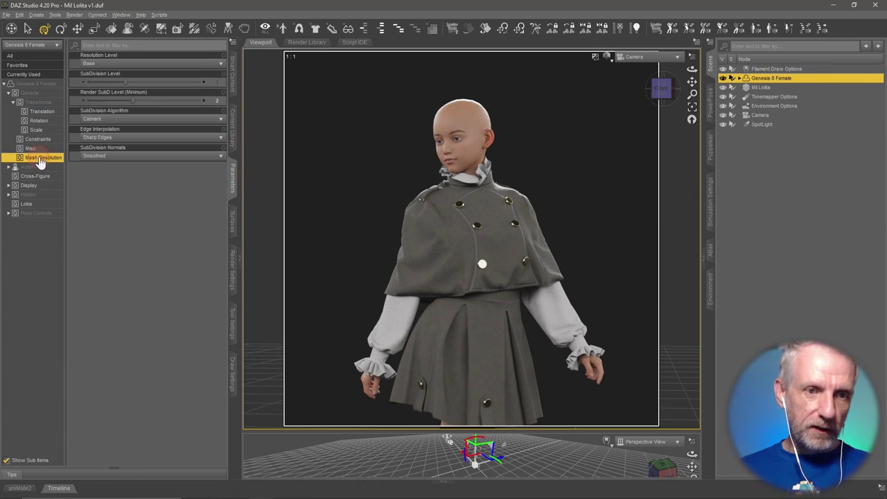
click(173, 66)
click(115, 85)
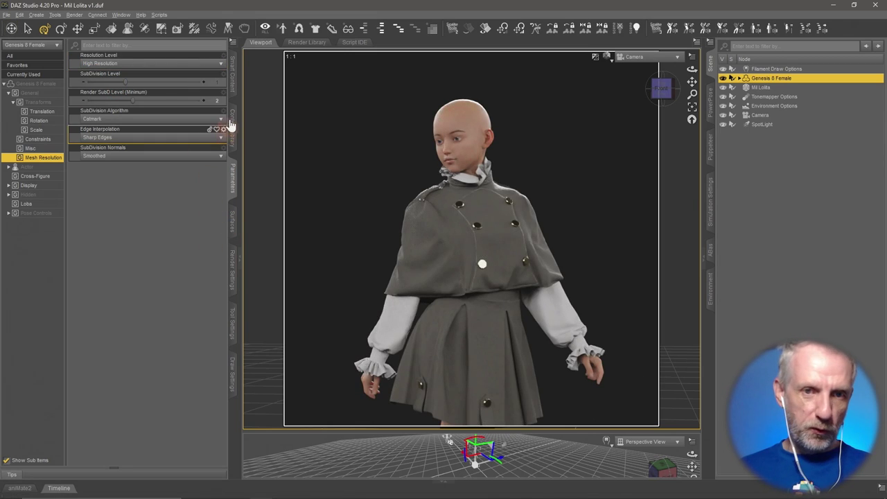
click(231, 88)
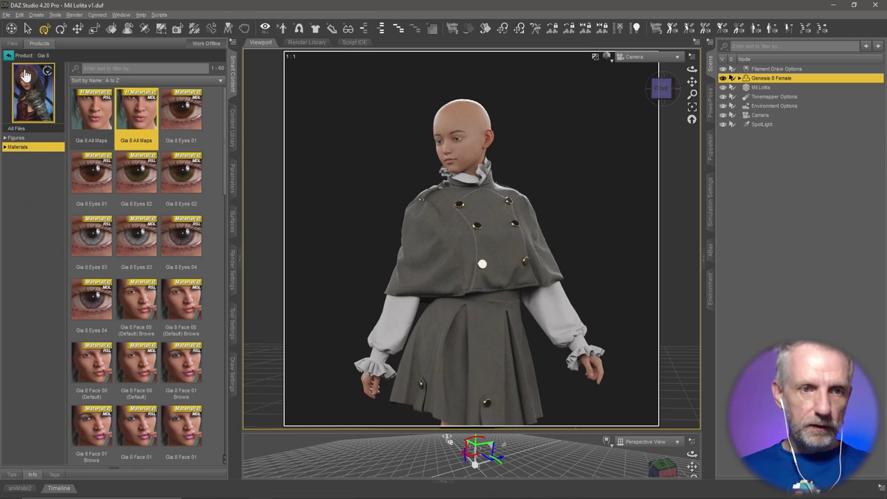
Open the Pirate Expressive for Genesis 8 Female(s) poses from Smart Content's Products > Poses.
click(50, 125)
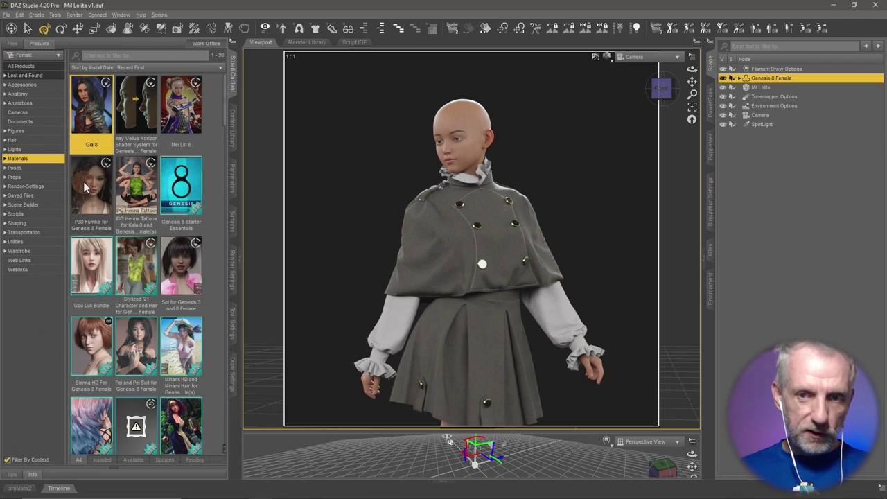
click(41, 169)
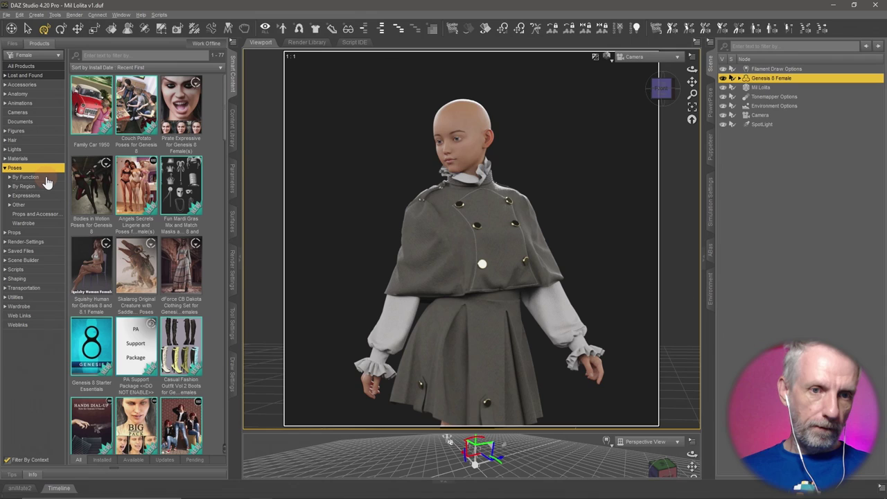
click(194, 104)
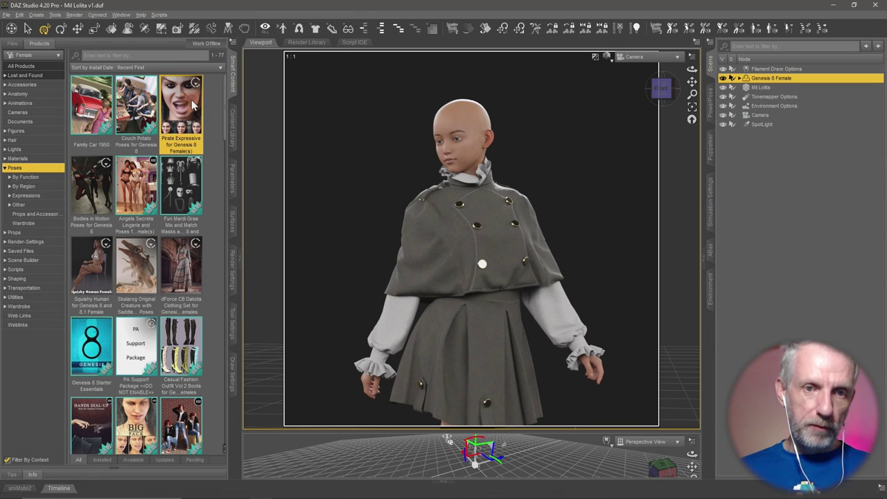
double_click(182, 114)
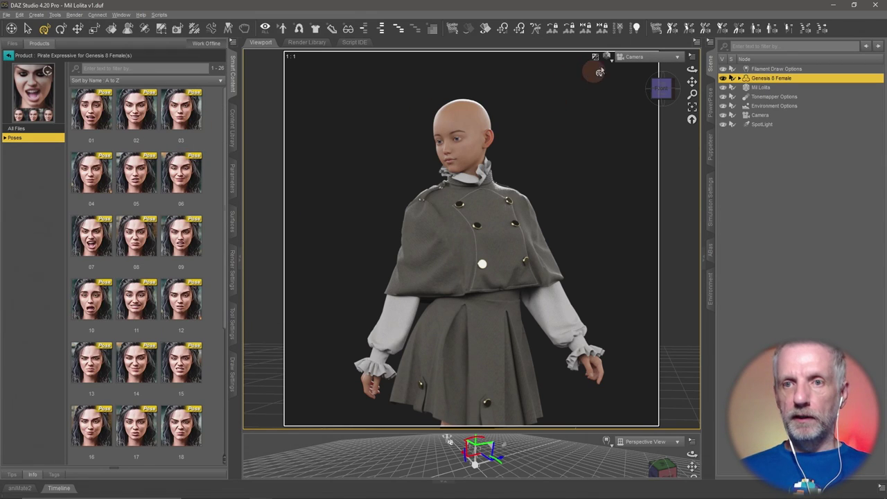
Switch the viewports between Perspective and Camera and enlarge the Perspective View.
click(642, 57)
click(641, 64)
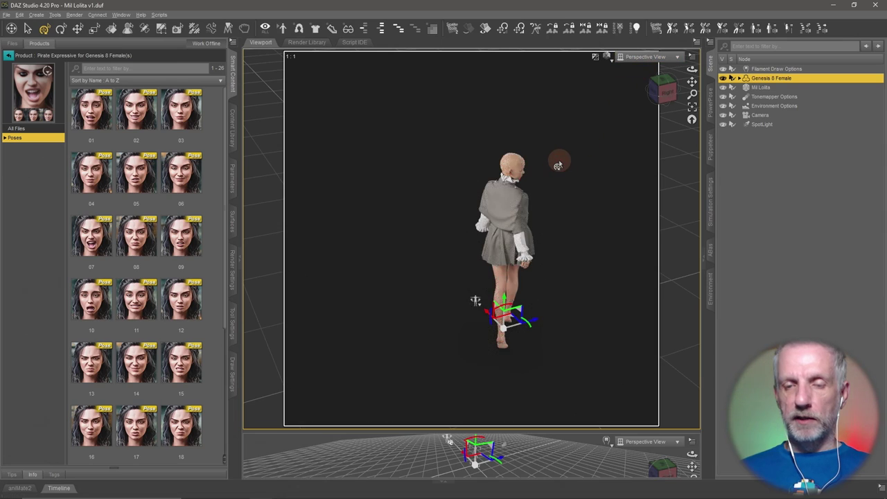
click(656, 57)
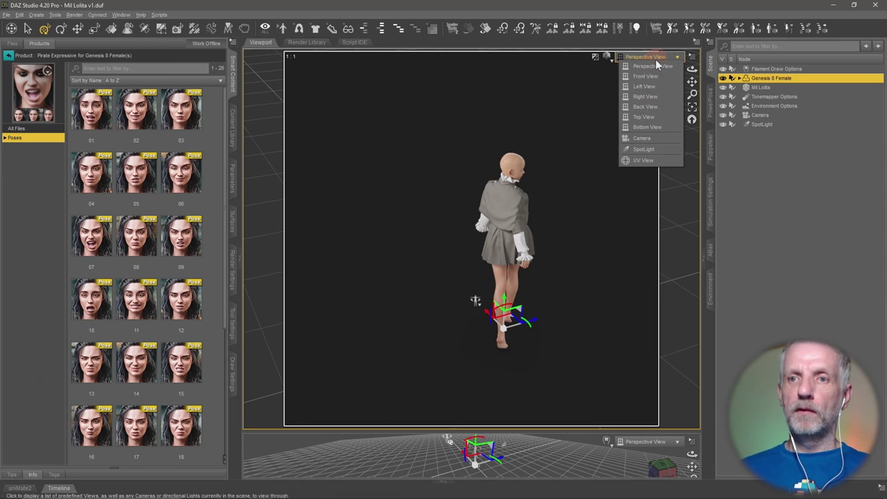
click(657, 138)
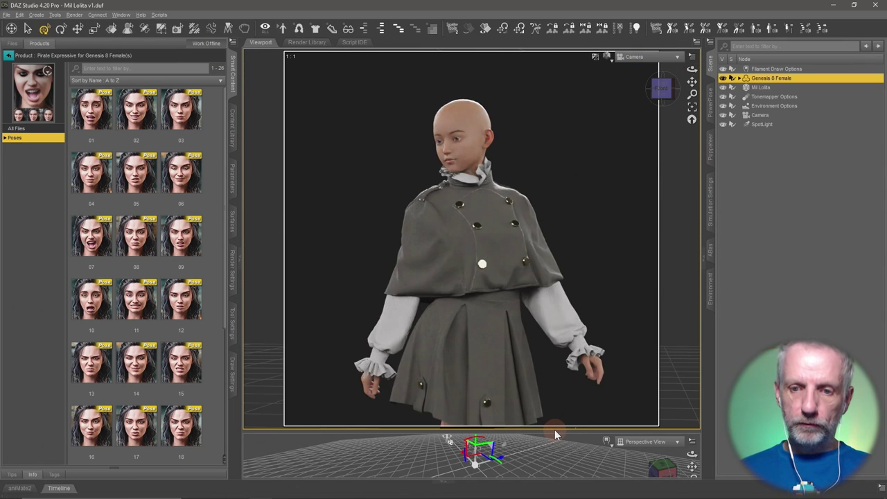
drag(553, 432, 553, 141)
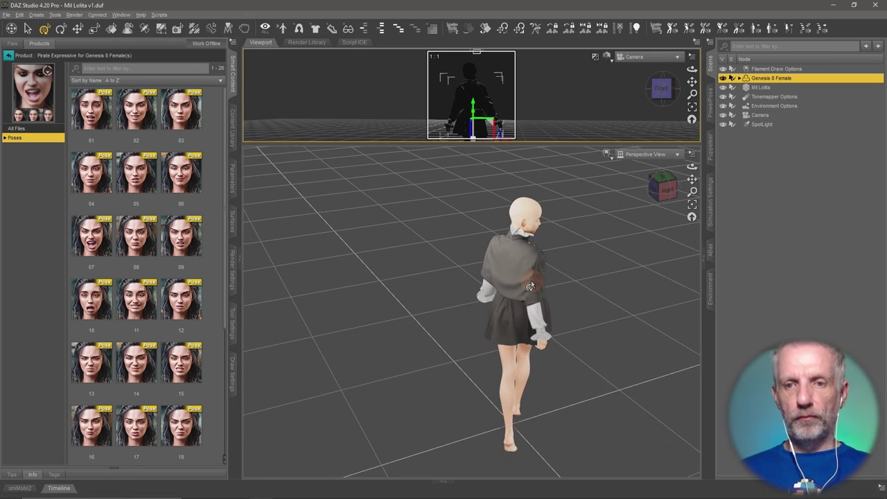
Orbit close onto the figure's head, select Genesis 8 Female, and show the Puppeteer pane.
click(530, 287)
scroll(530, 287, up, 8)
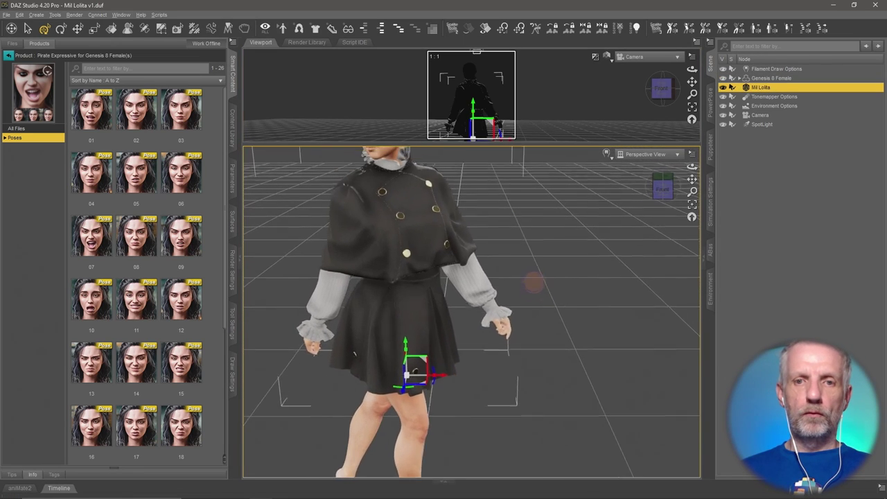
drag(525, 280, 486, 221)
right_click(464, 215)
click(501, 219)
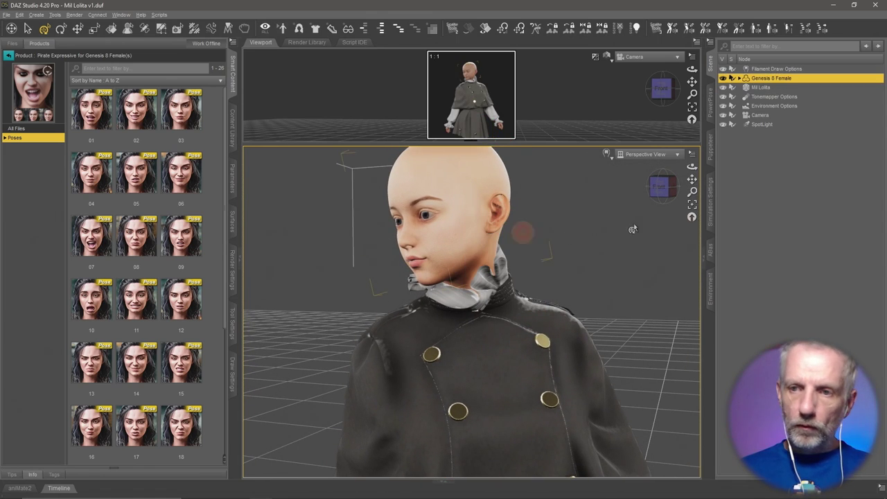
click(710, 154)
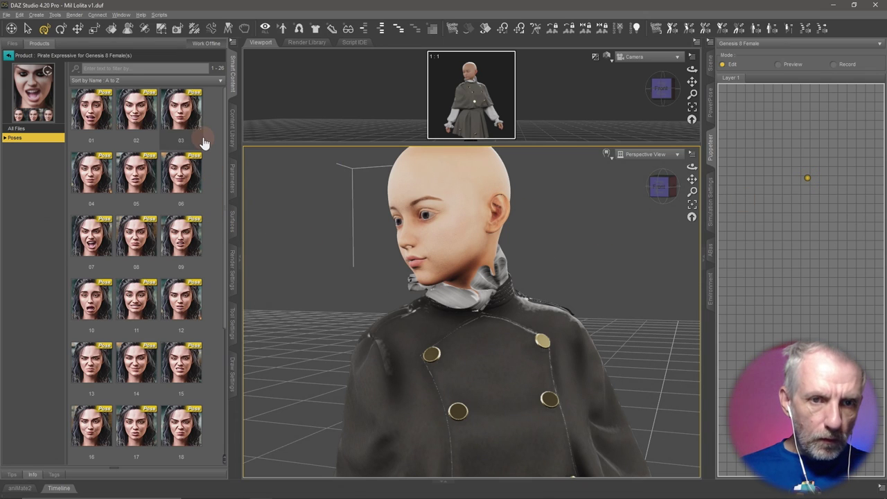
Store expression poses 03 and 08 as Puppeteer grid points.
double_click(191, 122)
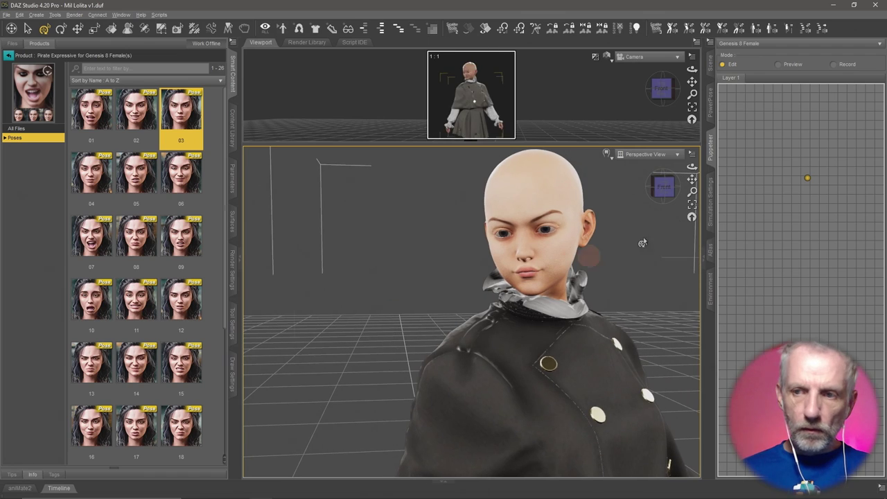
click(759, 231)
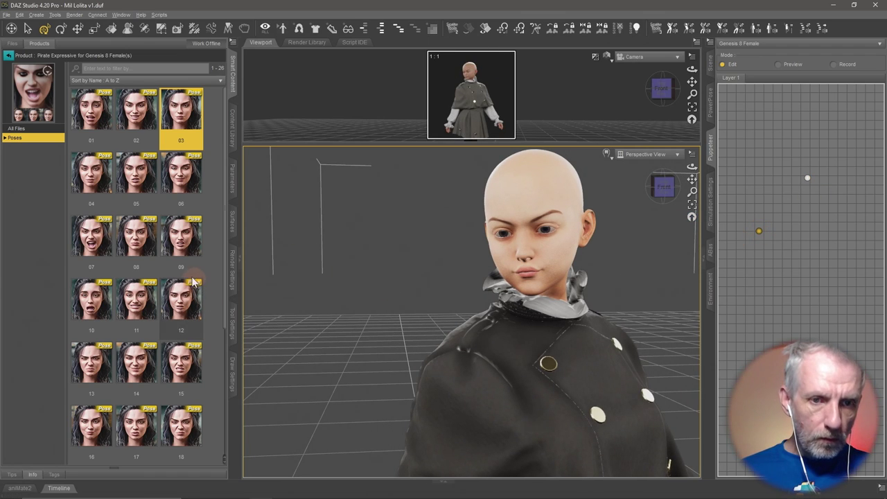
double_click(154, 250)
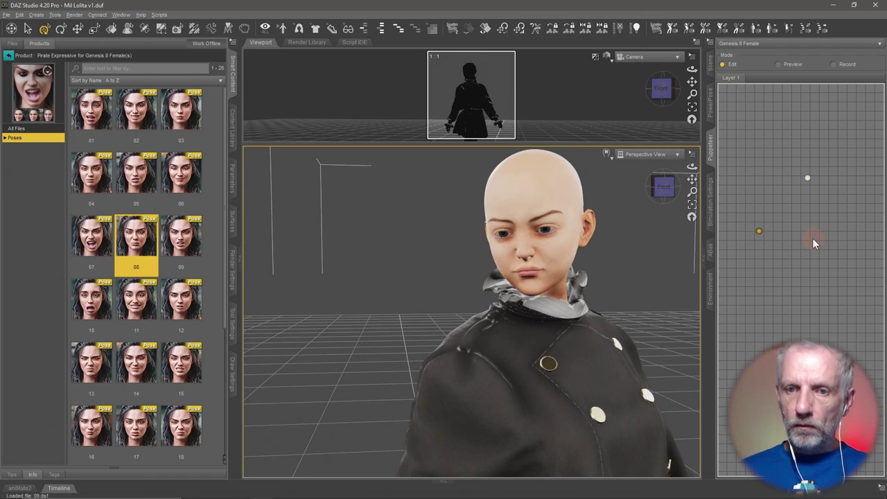
click(829, 228)
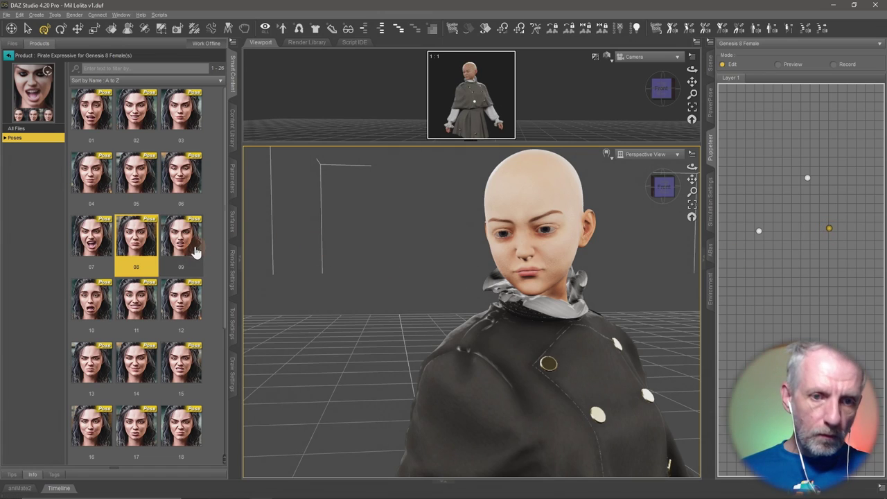
Add mix 03 and mix 05 expression points, then preview a blend between them.
scroll(200, 303, down, 3)
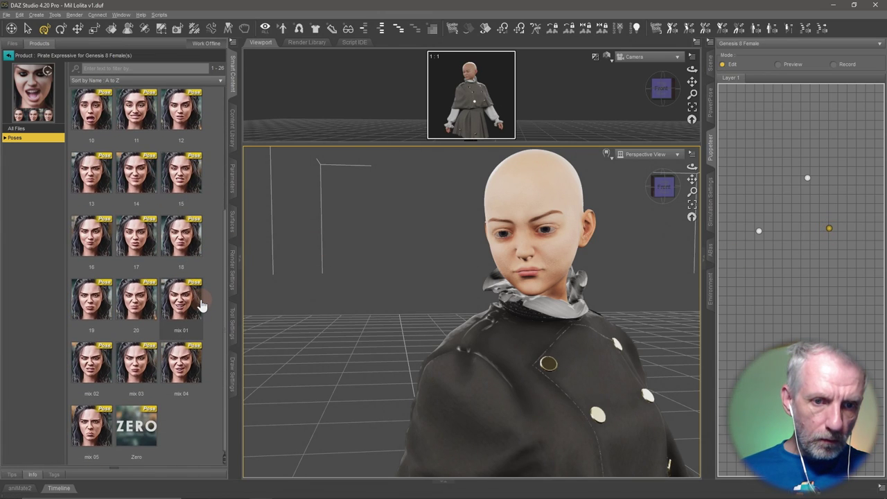
double_click(128, 368)
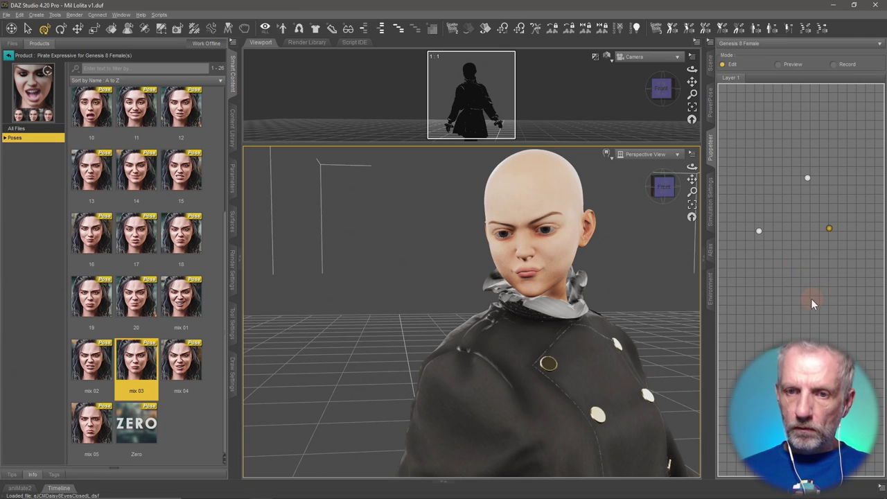
click(759, 147)
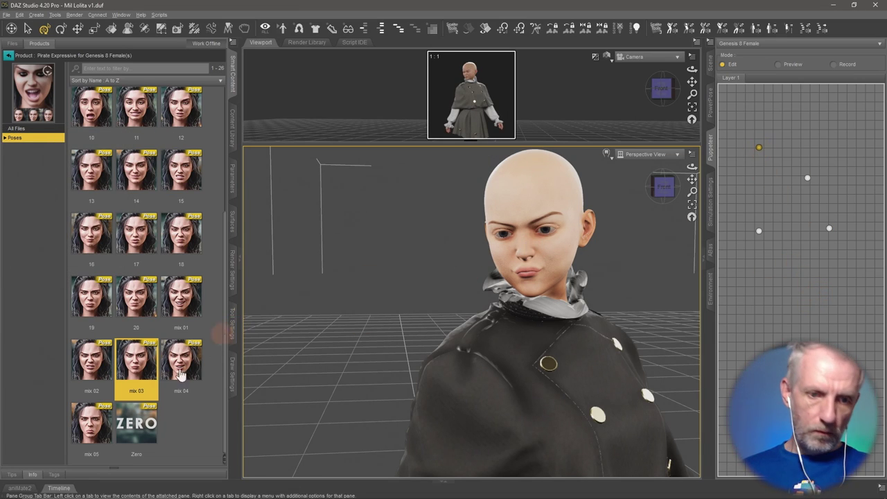
double_click(91, 424)
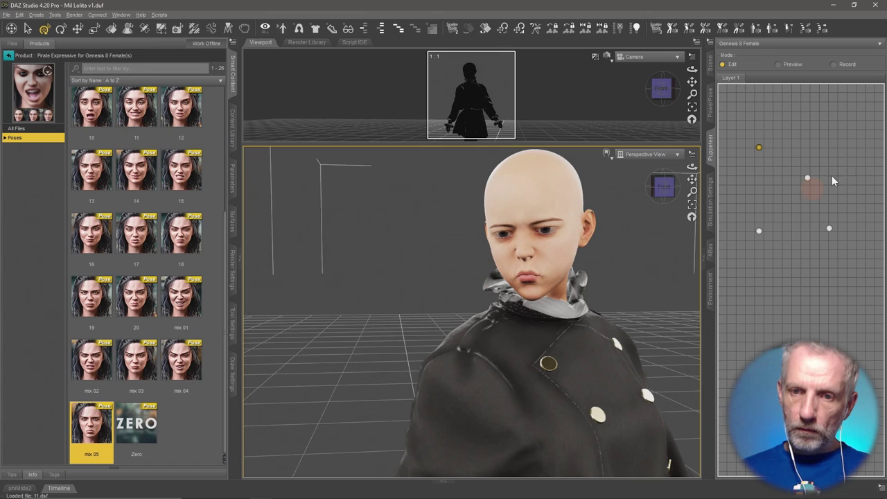
click(841, 131)
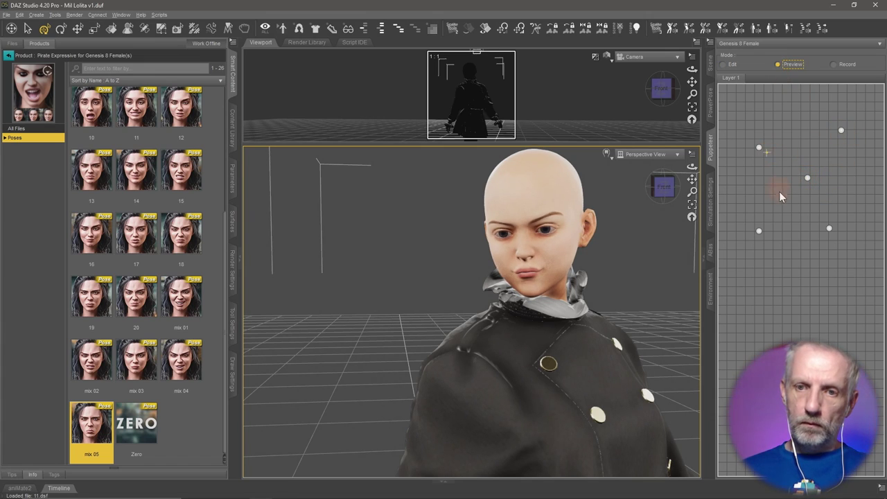
mouse_move(779, 193)
mouse_down()
mouse_move(811, 216)
mouse_move(842, 194)
mouse_move(843, 205)
mouse_move(778, 200)
mouse_move(832, 160)
mouse_move(829, 137)
mouse_move(854, 139)
mouse_move(775, 171)
mouse_move(785, 197)
mouse_move(831, 167)
mouse_move(838, 242)
mouse_move(797, 241)
mouse_move(775, 198)
mouse_up()
click(809, 168)
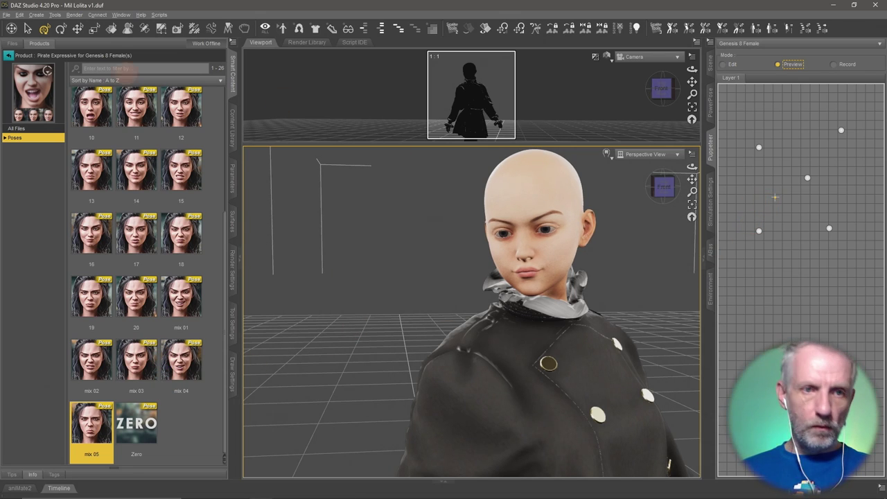
Apply the BEP Boohoo expression from the Big Expressive Pack and put Puppeteer in Edit mode.
click(8, 55)
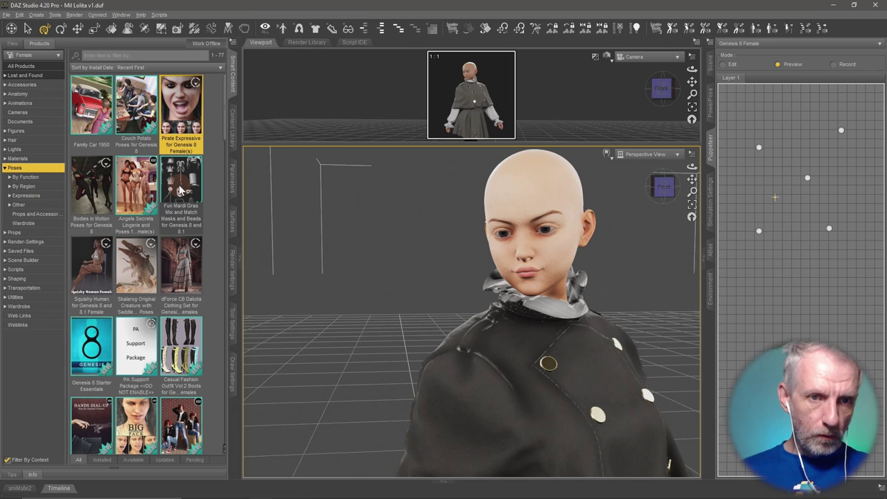
scroll(179, 190, down, 3)
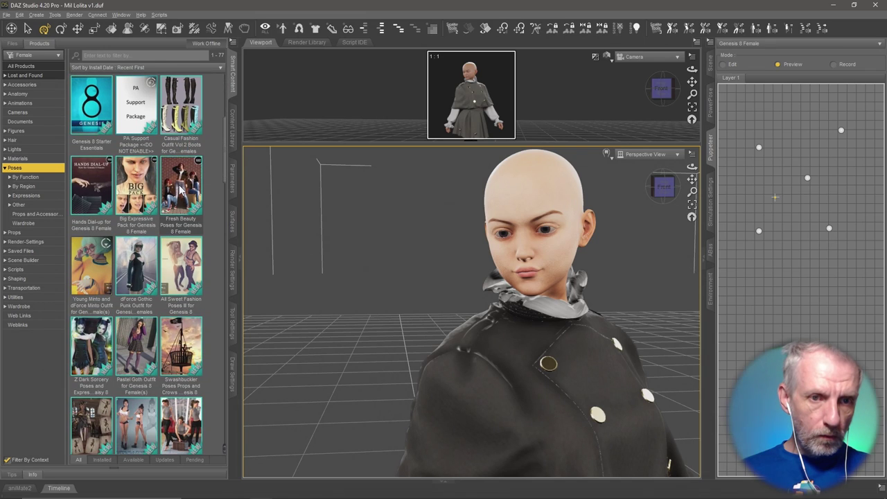
double_click(135, 180)
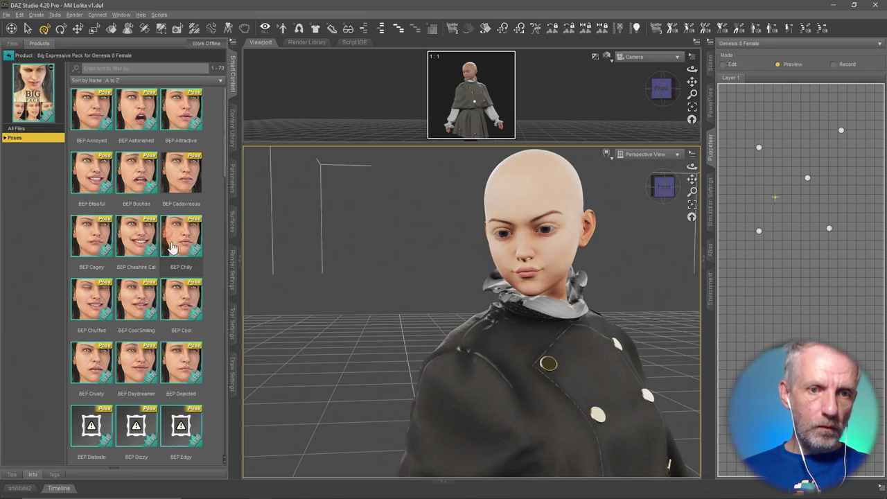
double_click(140, 189)
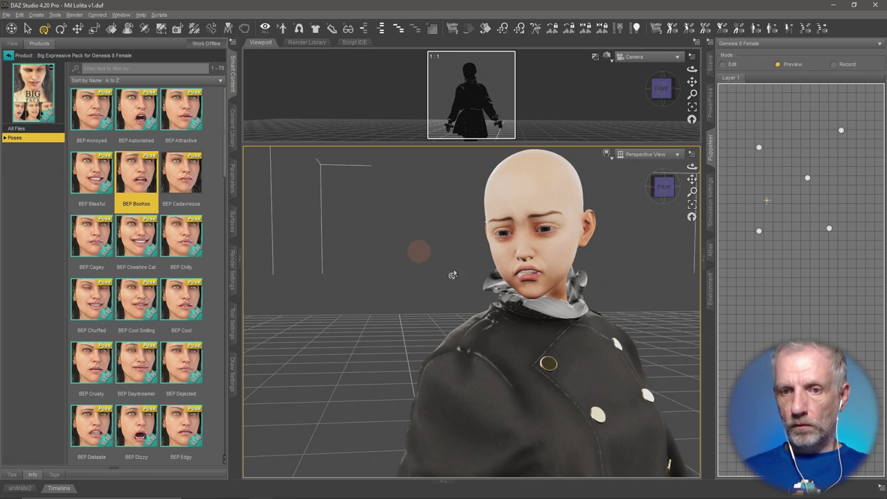
click(723, 68)
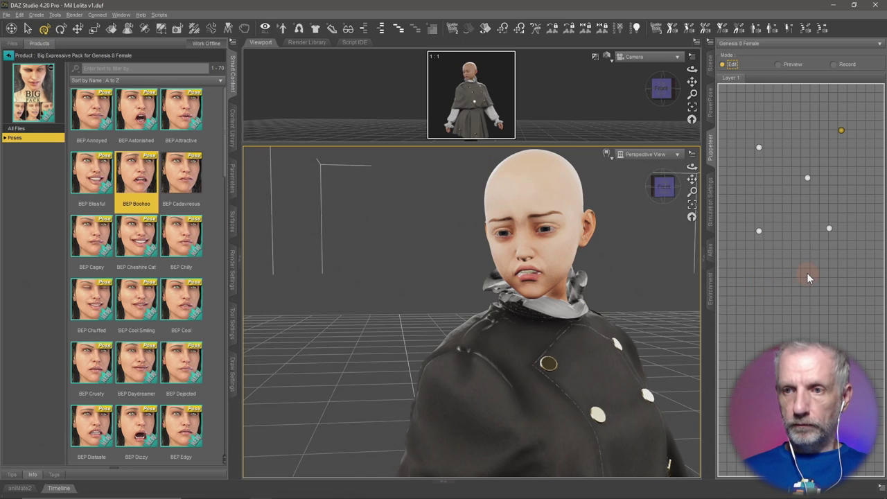
Add a Puppeteer point holding the Boohoo expression, then return the face to neutral.
click(830, 229)
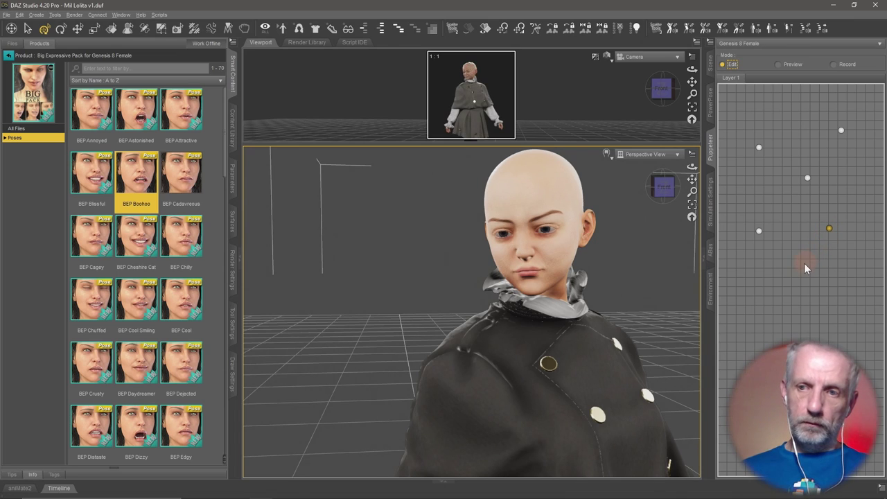
double_click(147, 179)
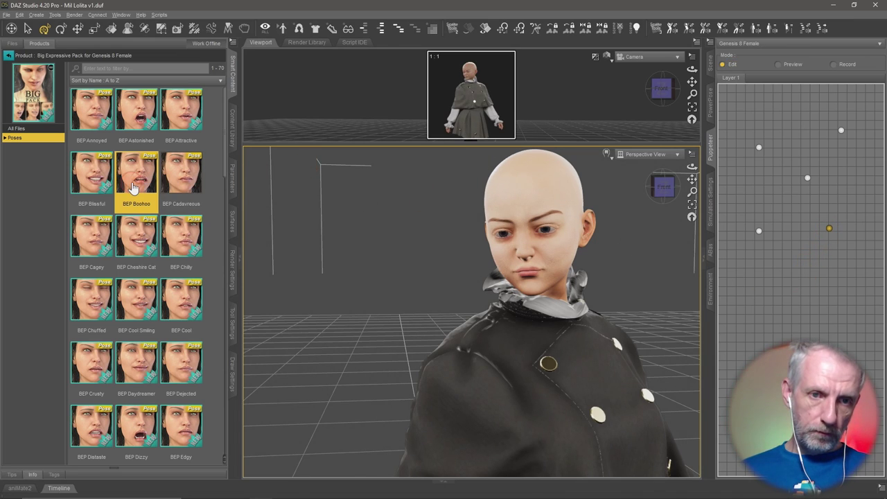
click(802, 264)
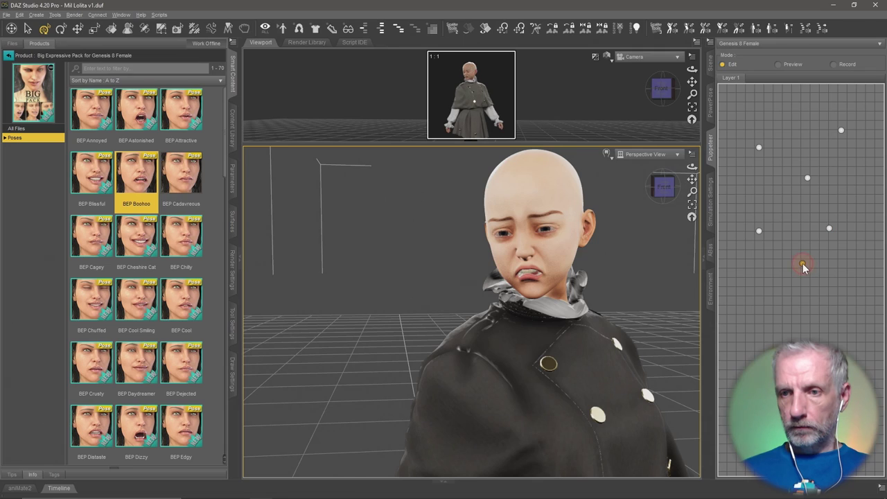
click(759, 231)
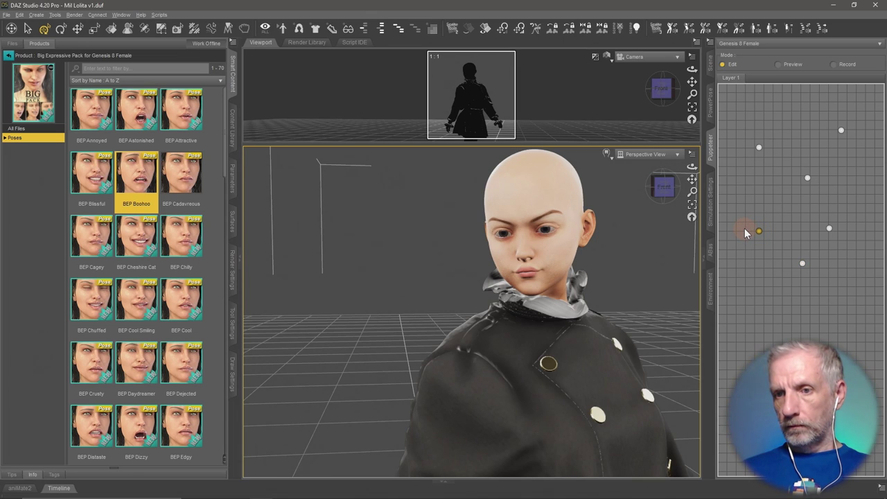
click(829, 228)
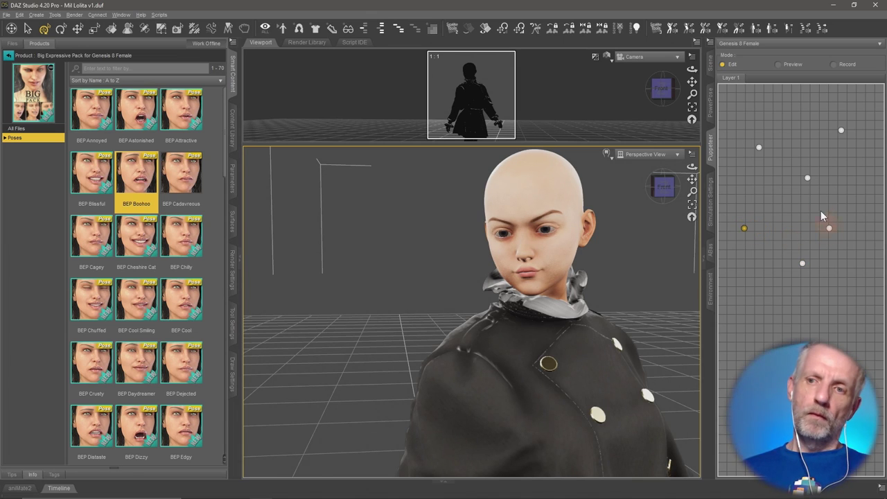
click(807, 179)
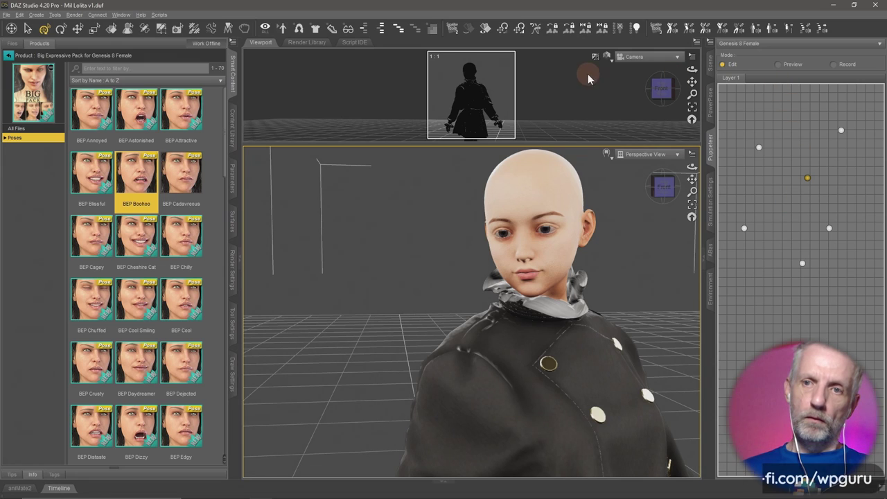
Render the camera viewport textured and resize the viewports toward the figure's face.
click(612, 60)
click(613, 61)
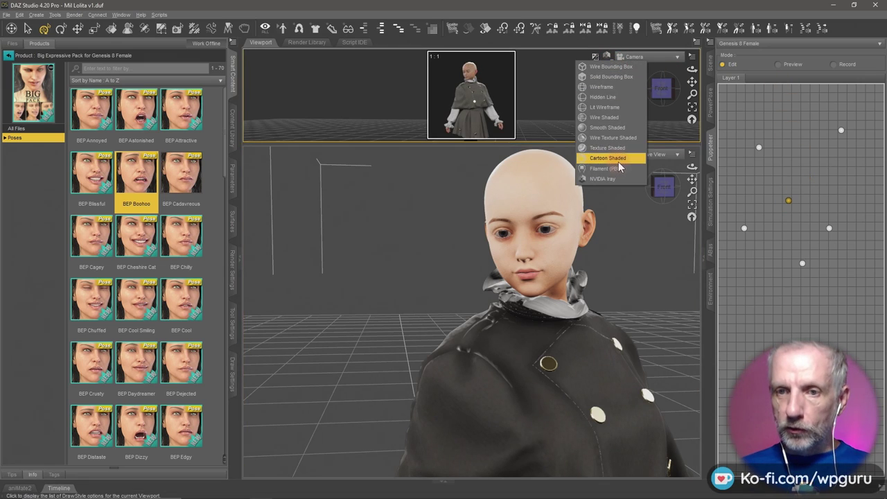
click(618, 166)
drag(601, 144, 594, 92)
drag(764, 210, 772, 217)
drag(632, 251, 630, 251)
Blend the Puppeteer expressions in Preview mode into a sad, upset frown.
click(779, 64)
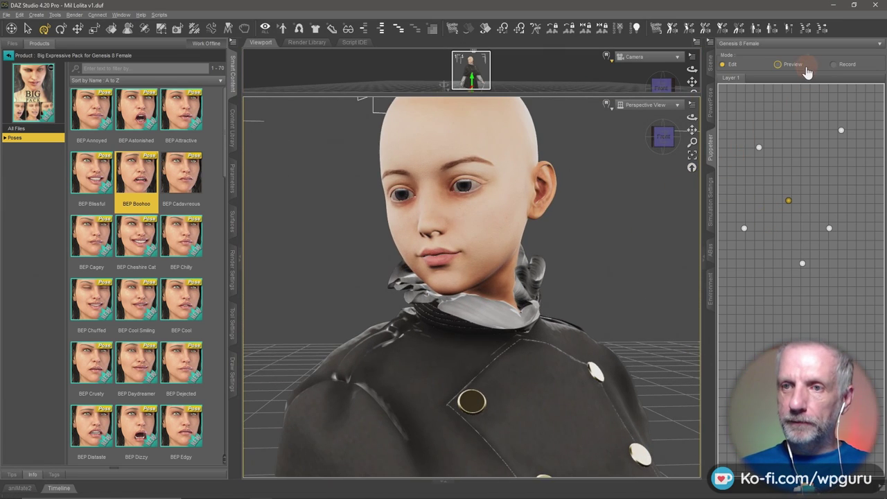
drag(787, 210, 733, 250)
drag(722, 202, 739, 243)
drag(868, 153, 759, 258)
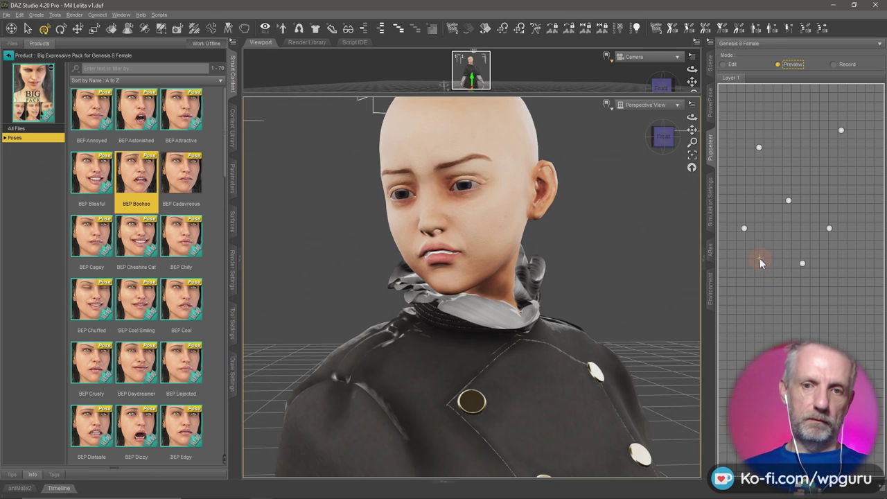
Save the scene as Mil Lolita v1.duf.
alt+drag(604, 237, 575, 263)
click(711, 64)
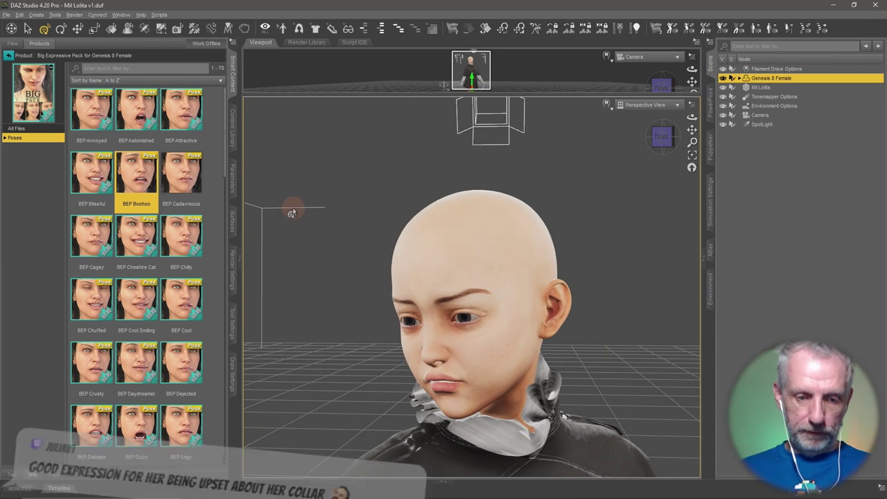
key(ctrl+s)
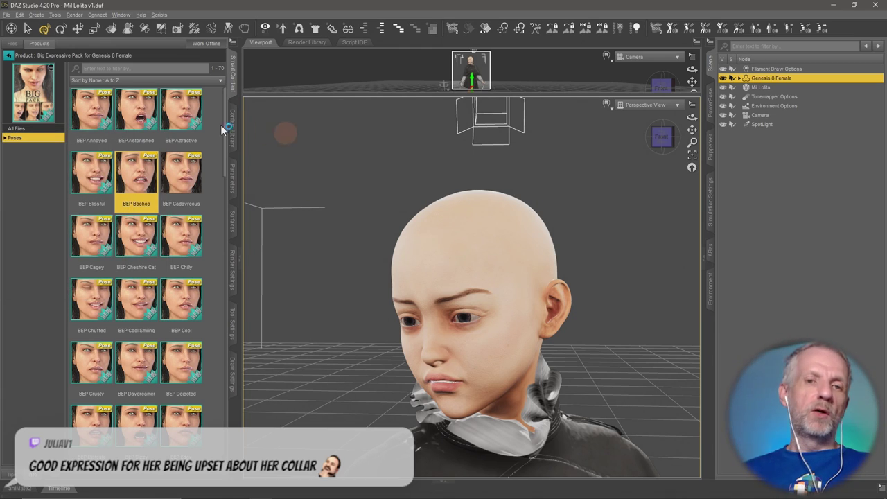
Load dForce Classic Blowout Hair Behind Ear Style from the Hair category, with Filter By Context off.
click(6, 59)
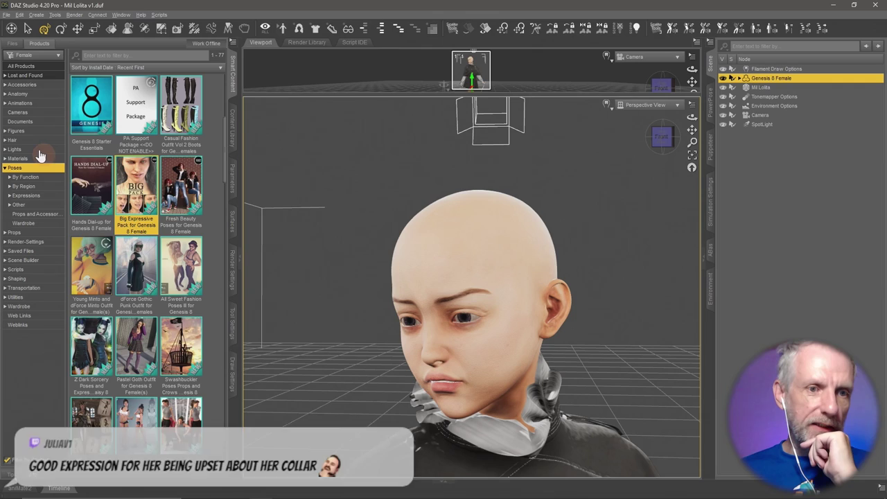
click(43, 141)
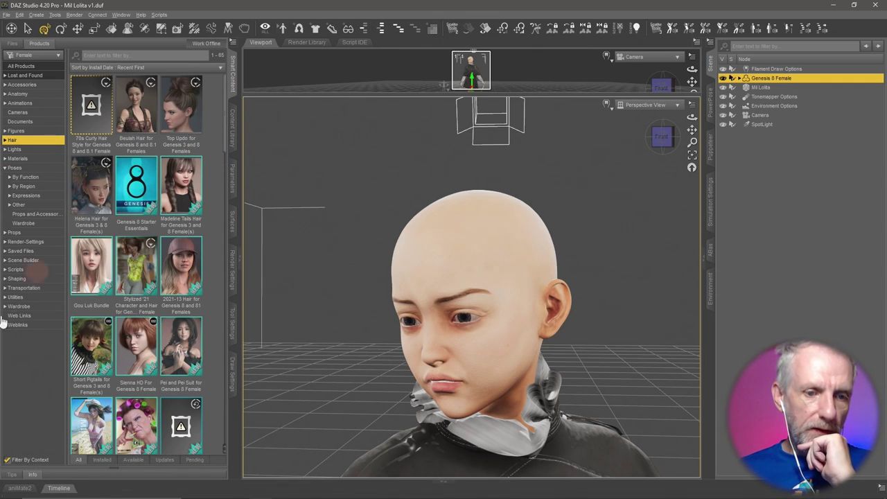
click(7, 460)
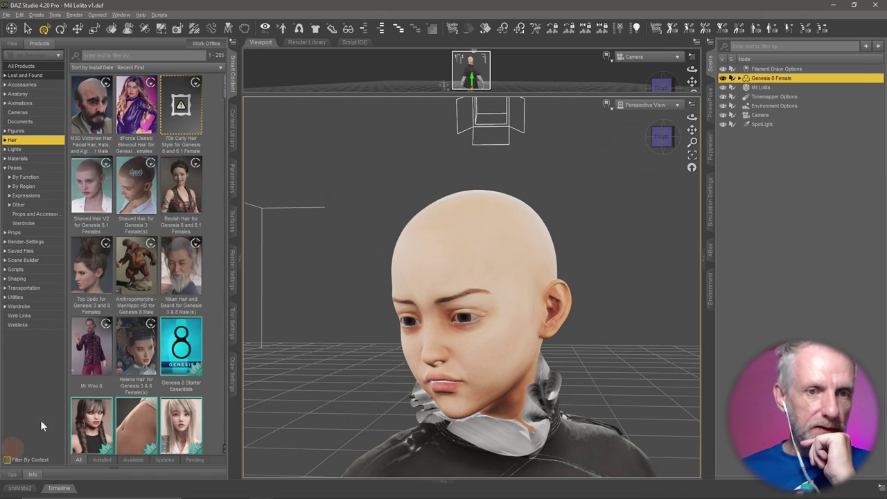
double_click(142, 111)
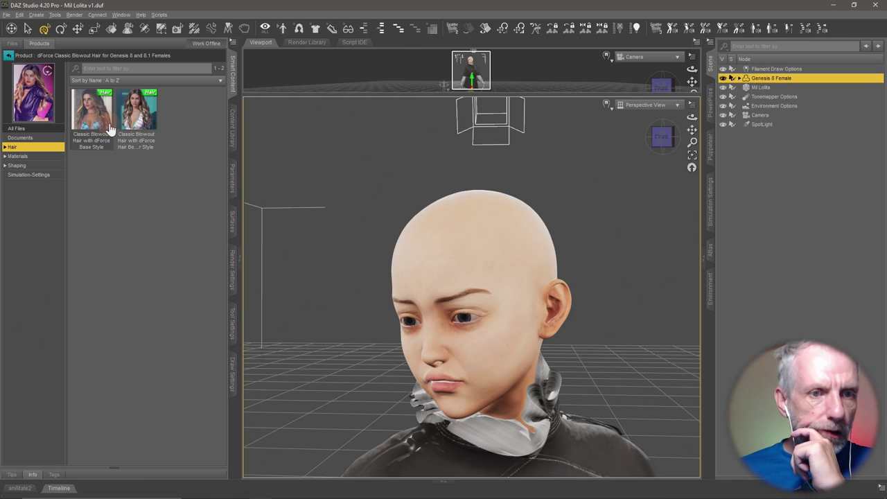
mouse_move(143, 108)
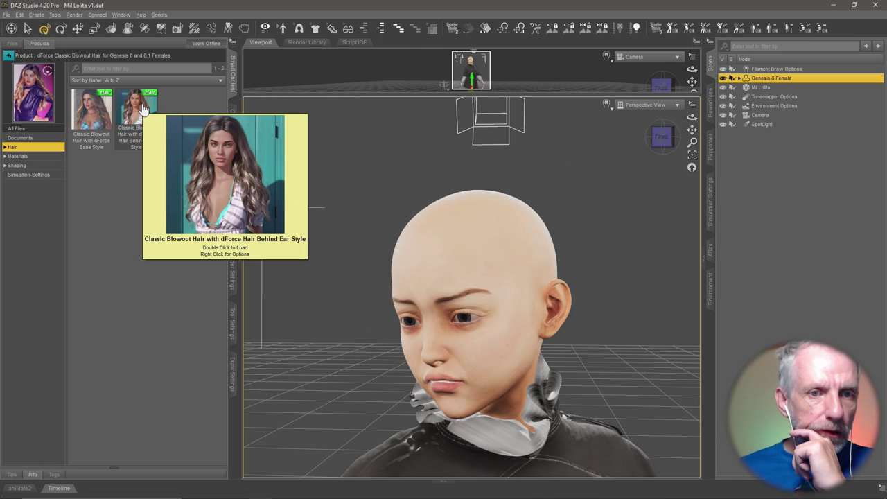
mouse_move(102, 109)
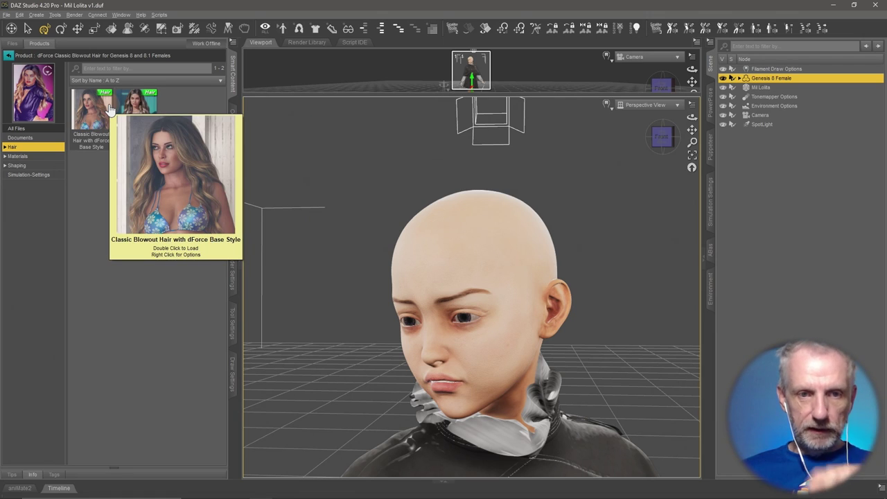
double_click(130, 105)
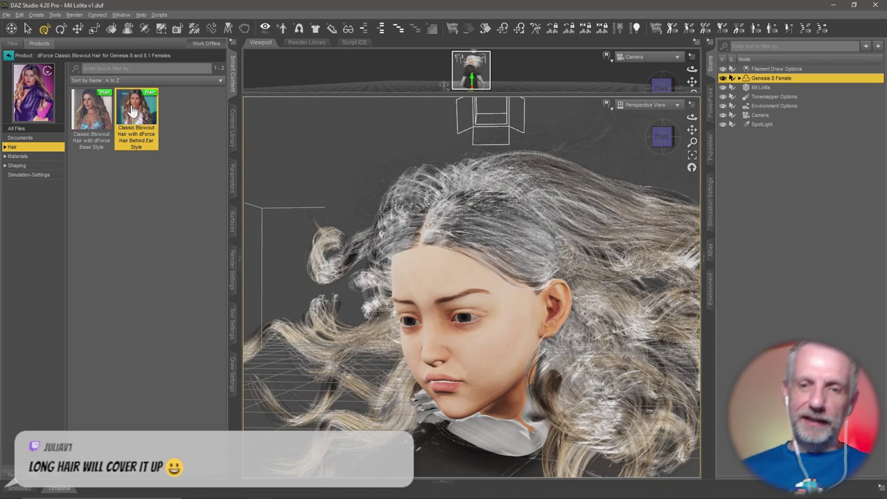
Orbit the Perspective view around the Blowout hair from side, back and front, leaving display styles unchanged.
click(381, 247)
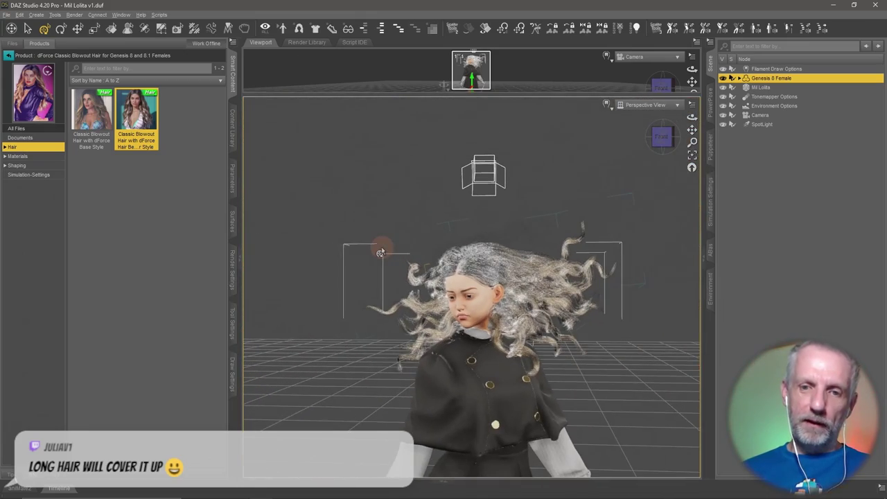
mouse_move(381, 246)
mouse_down()
mouse_move(366, 254)
mouse_move(395, 249)
mouse_up()
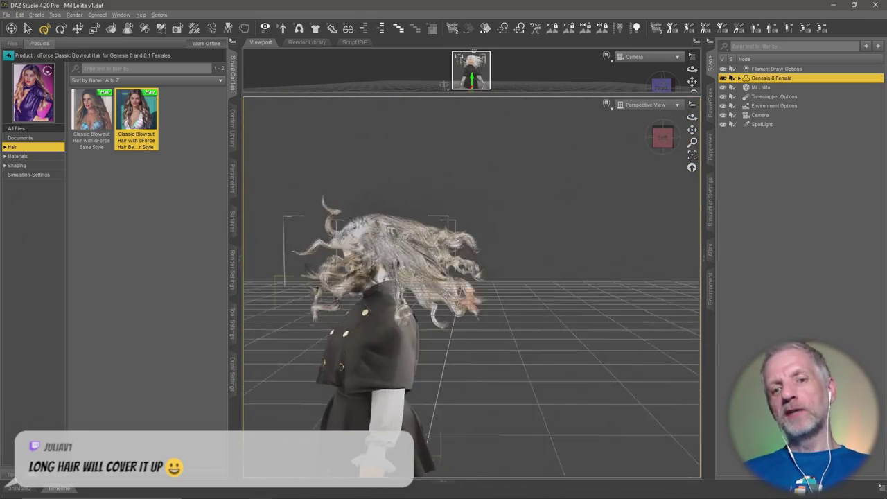
drag(340, 367, 468, 305)
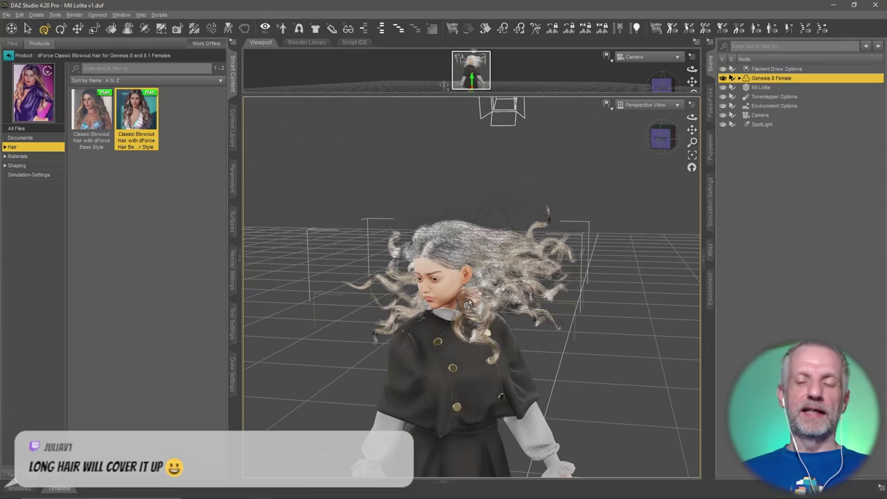
click(609, 60)
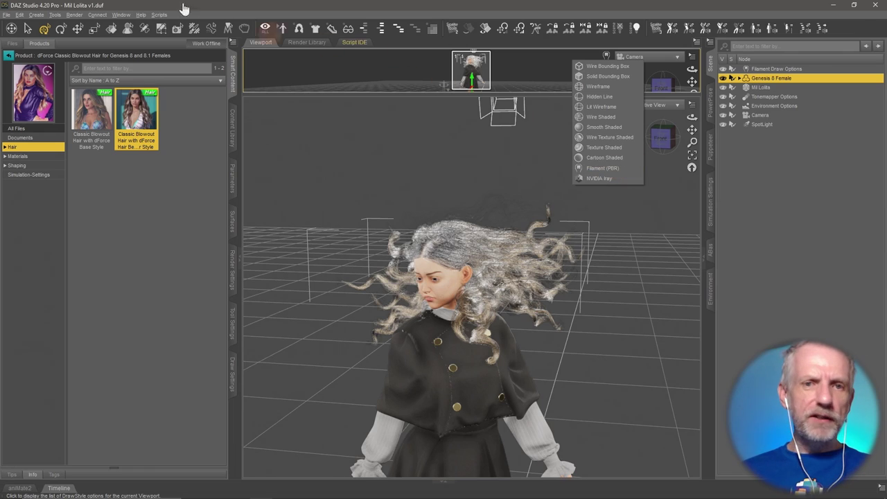
click(122, 15)
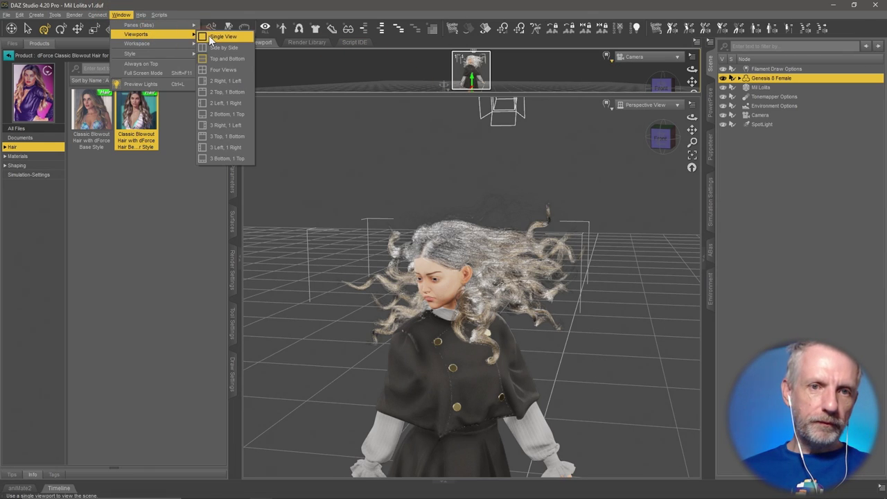
click(408, 77)
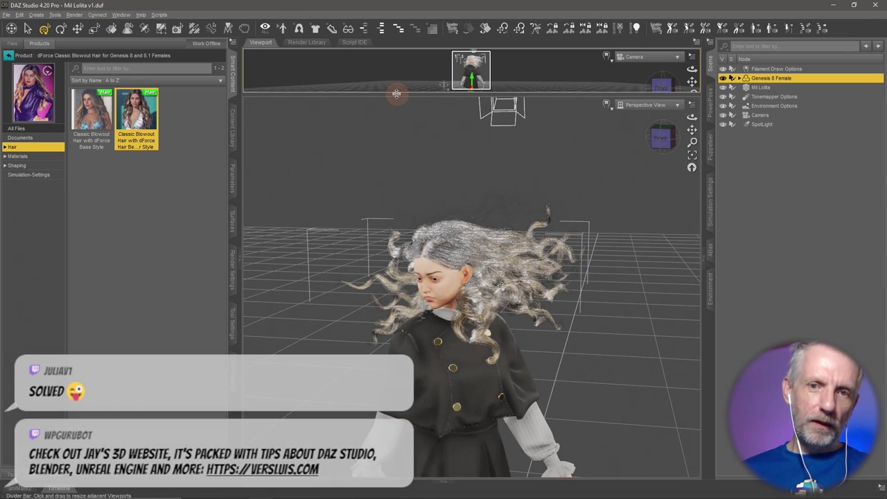
Select the Filament Draw Options node in the Scene pane.
scroll(438, 194, up, 5)
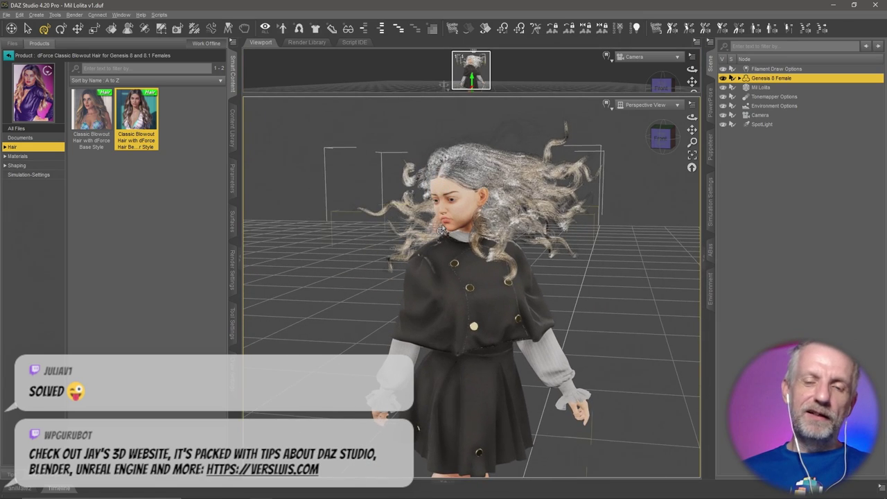
scroll(442, 229, up, 5)
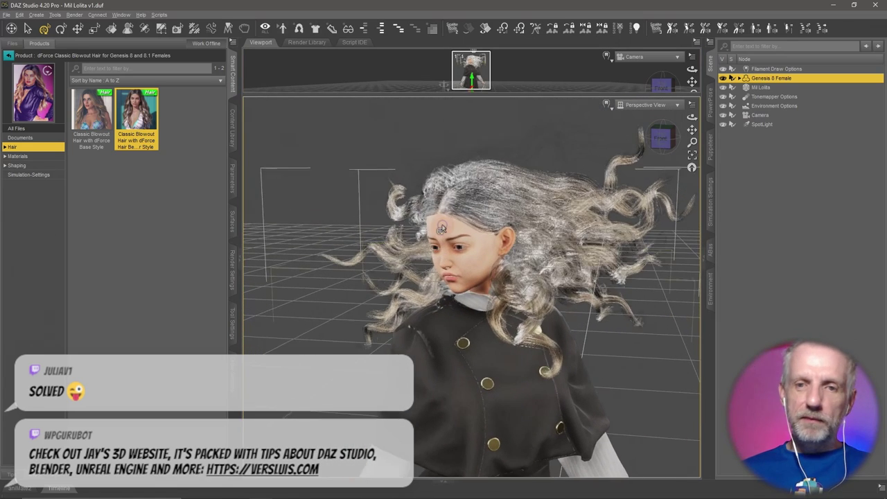
scroll(442, 229, down, 1)
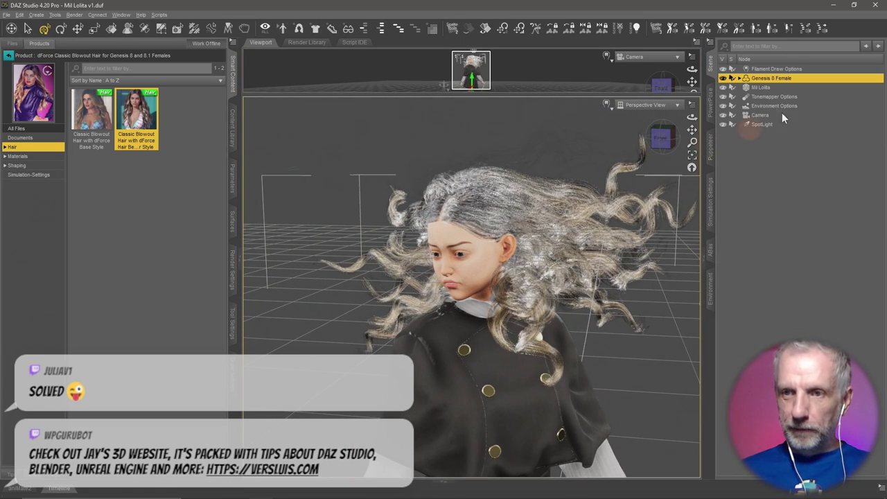
click(787, 68)
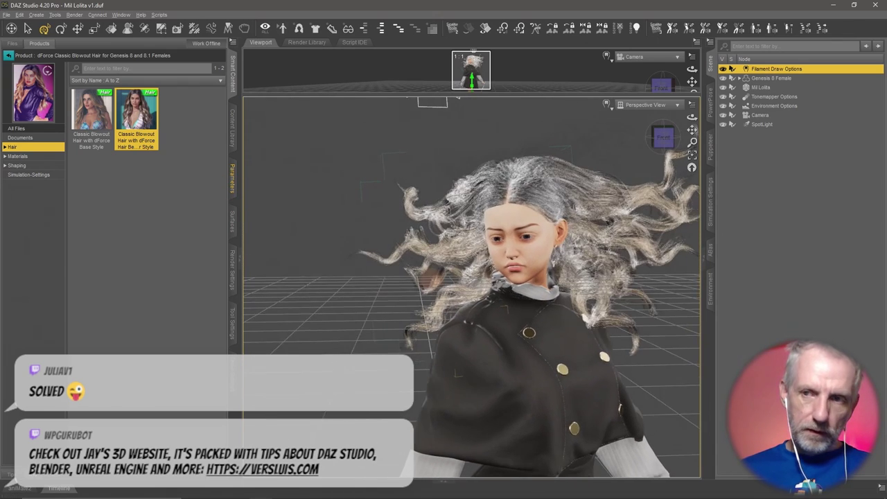
Lower Environment Intensity Scale from 6000 to about 2597.55 and save Mil Lolita v1.duf.
click(232, 178)
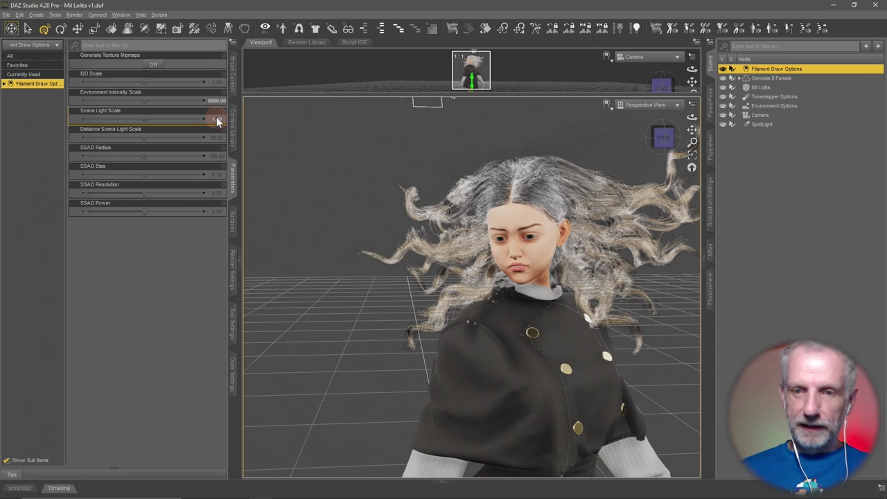
drag(419, 292, 393, 287)
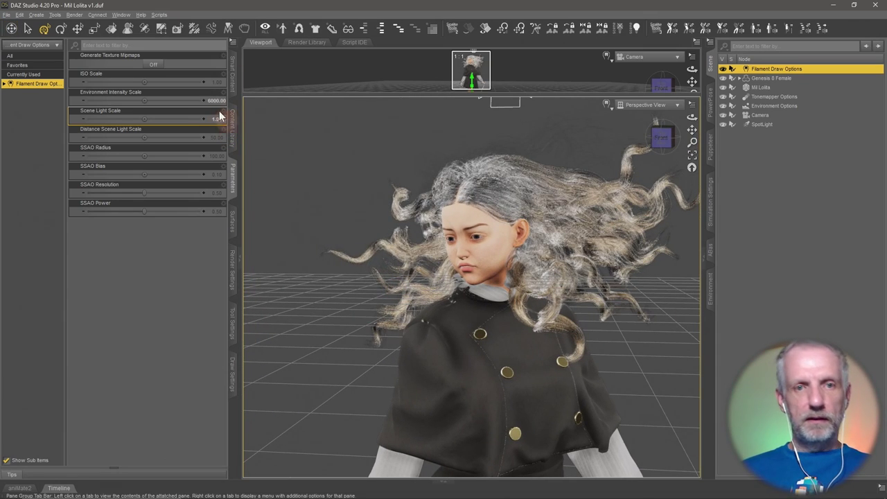
click(165, 114)
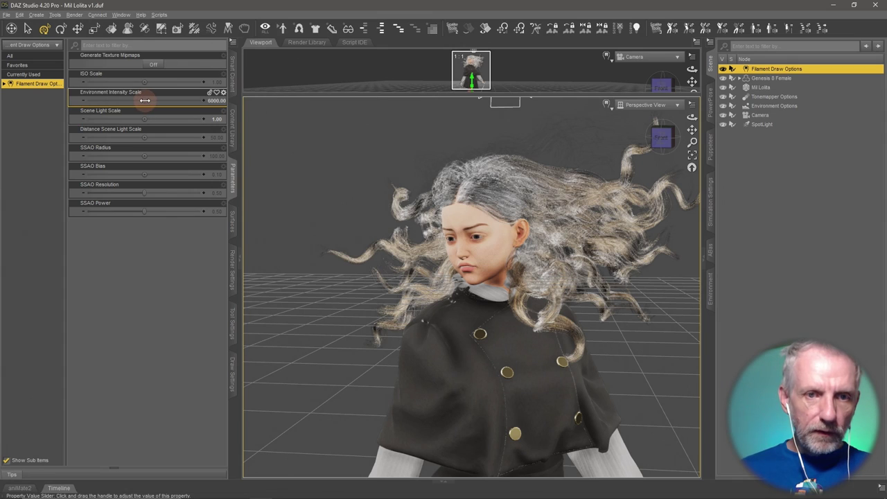
drag(145, 100, 122, 101)
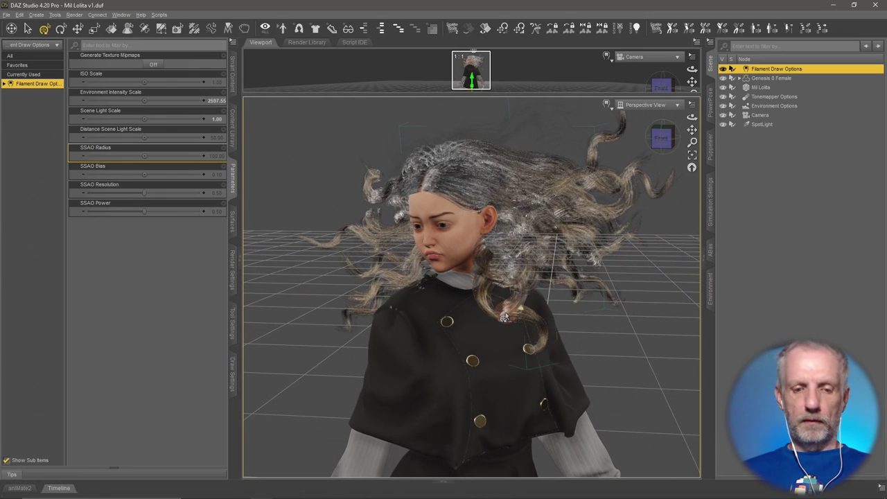
key(ctrl+s)
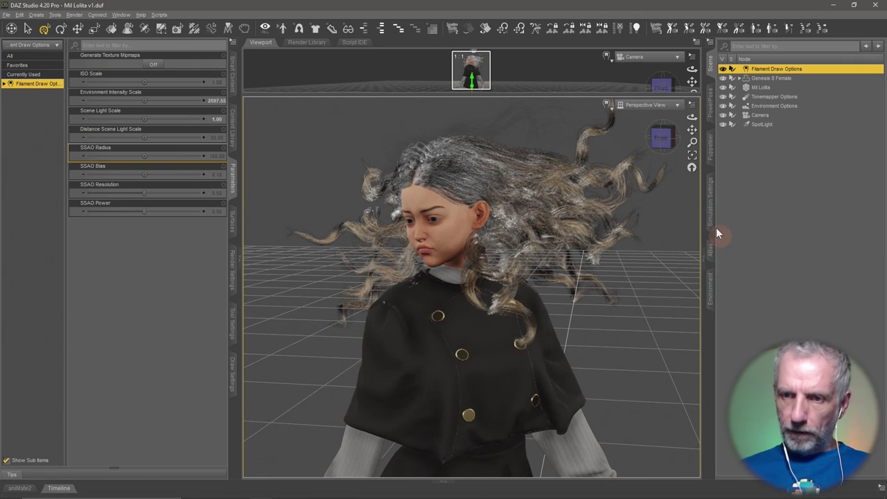
Start the dForce hair simulation from Simulation Settings, then switch to Substance 3D Painter.
click(710, 208)
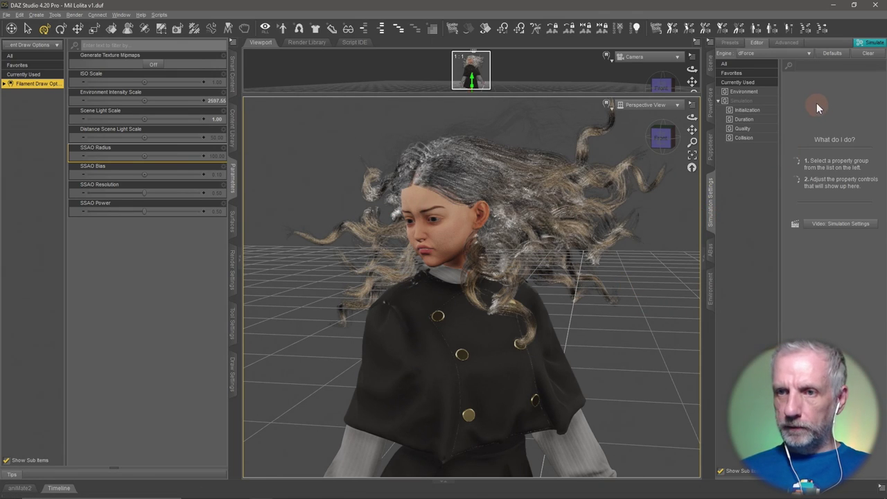
alt+drag(603, 249, 598, 260)
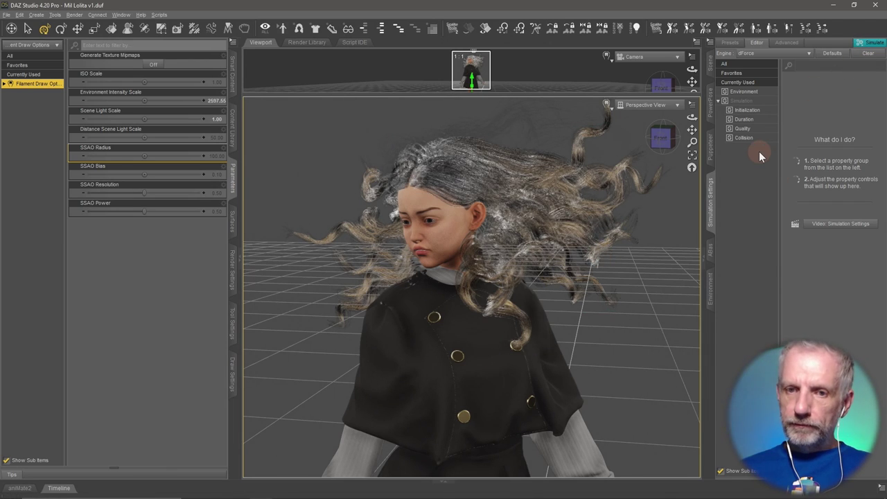
click(870, 43)
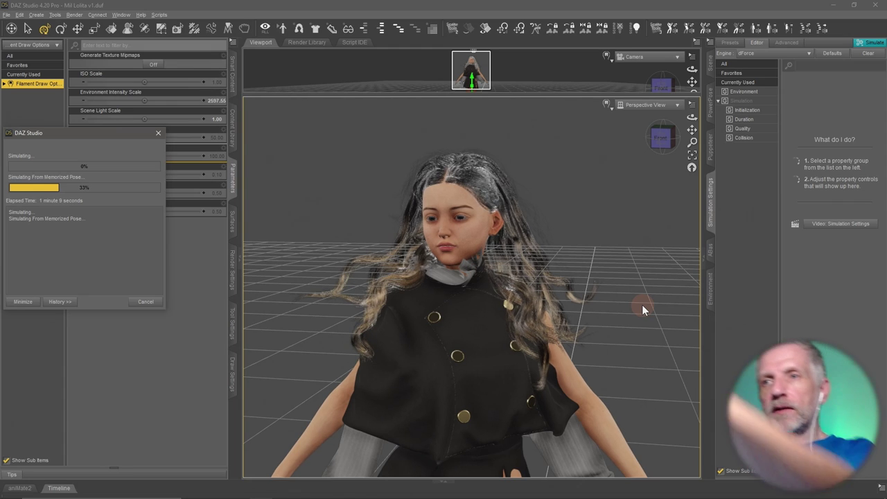
key(alt+Tab)
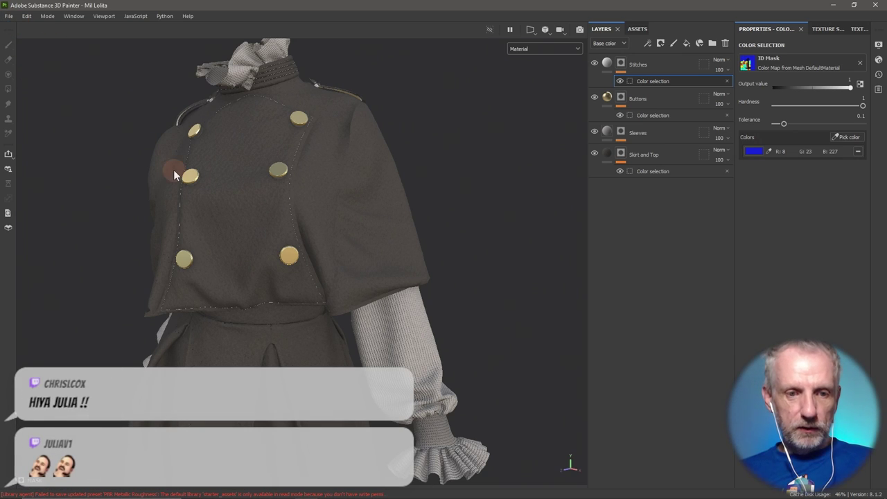
Close the Mil Lolita project window in Substance 3D Painter.
click(873, 6)
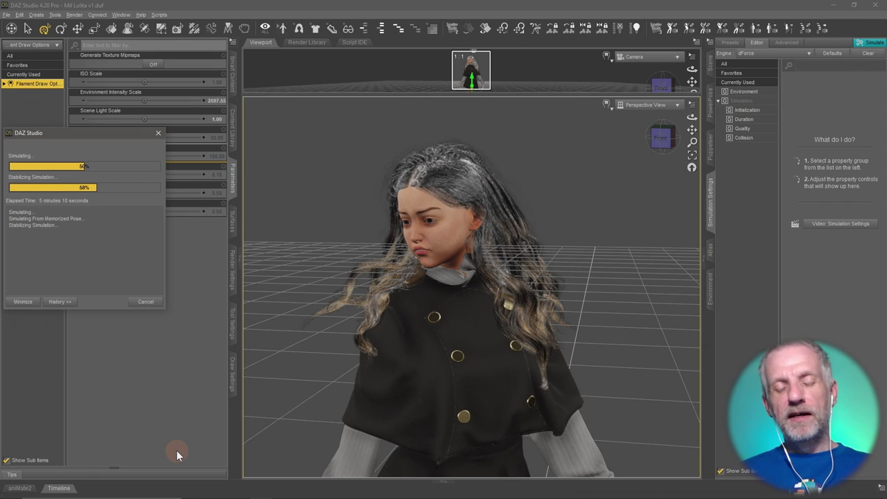
Check system load in Task Manager while the simulation runs, then minimize it.
mouse_move(179, 496)
click(283, 489)
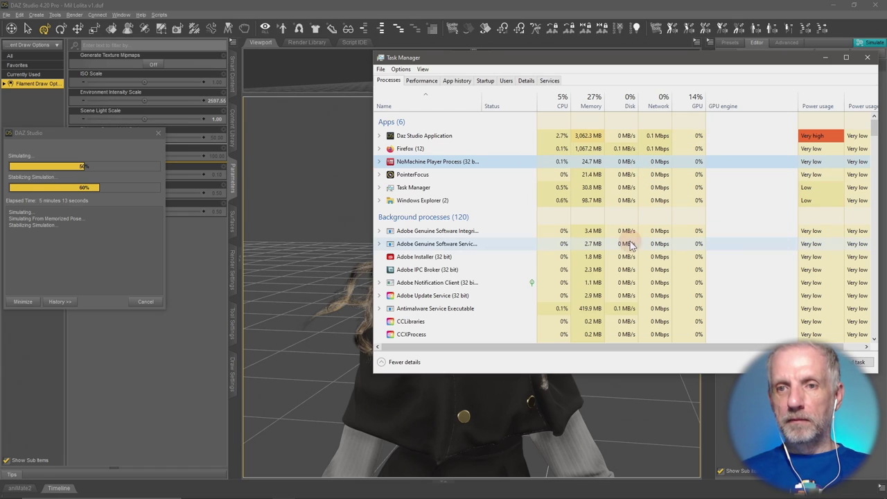
click(528, 346)
drag(529, 350, 647, 349)
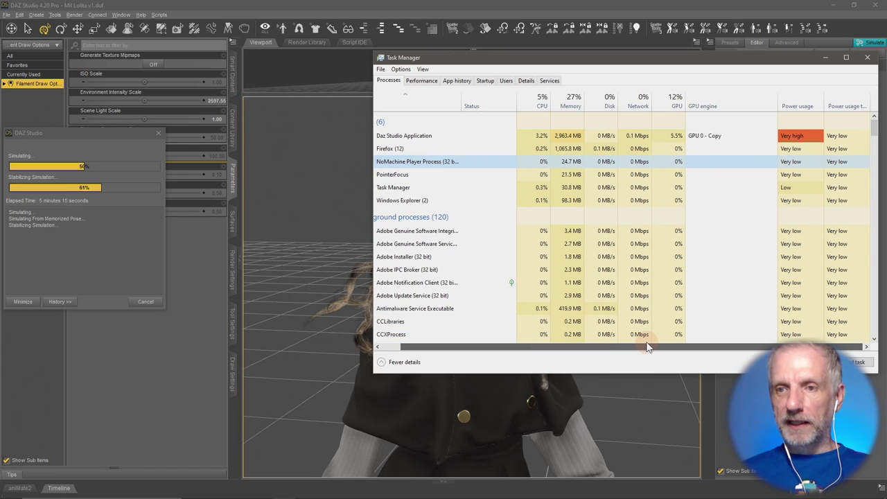
drag(559, 347, 531, 346)
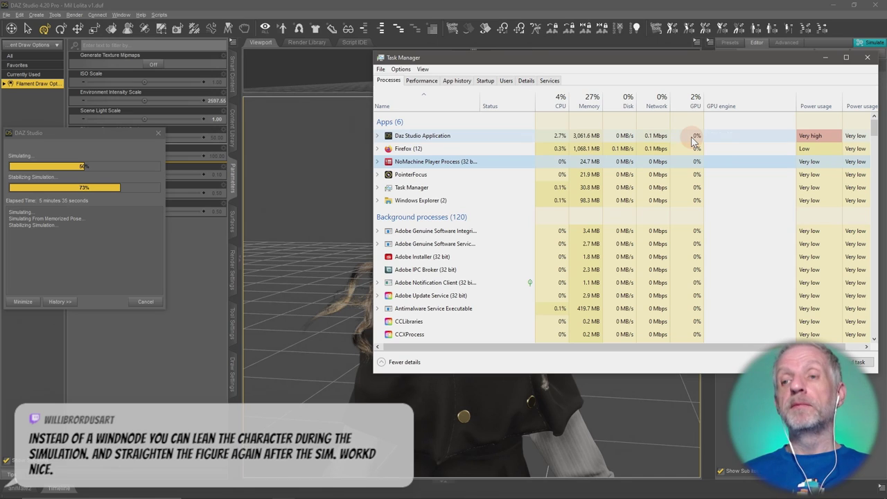
click(825, 58)
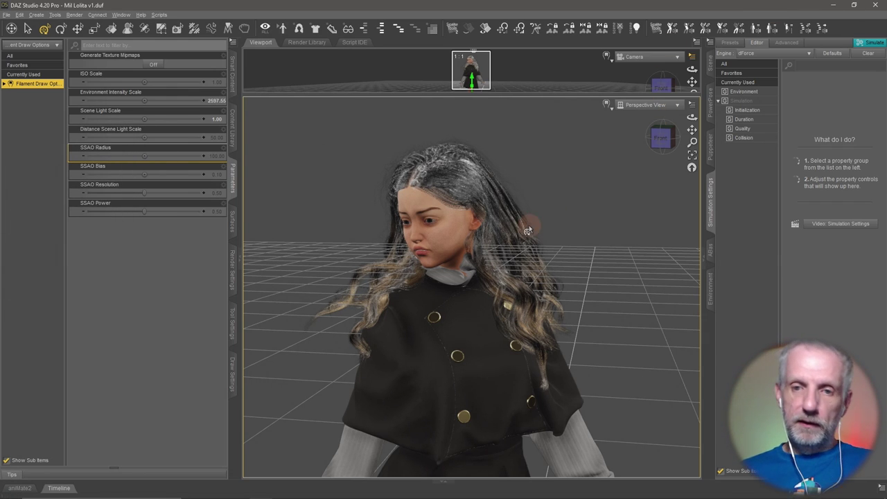
Select the figure's Head and rotate it with the gizmo, finally tilting it down to the left.
drag(528, 230, 509, 232)
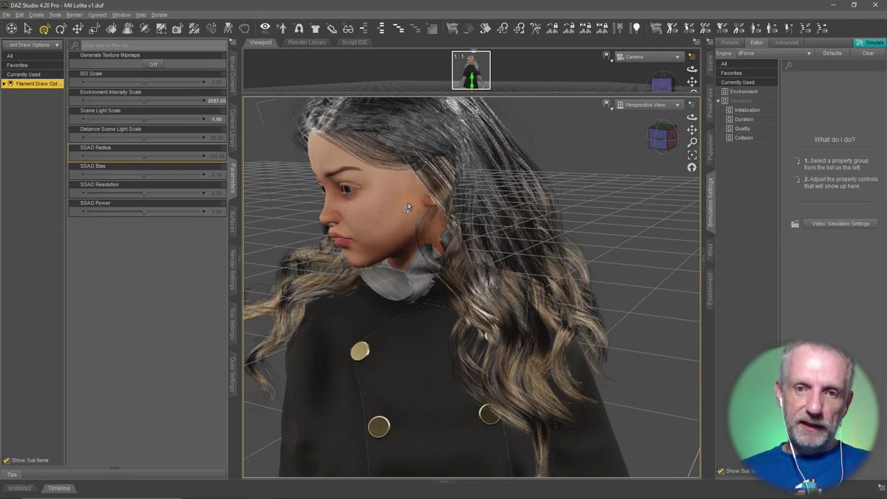
click(407, 208)
drag(406, 207, 544, 248)
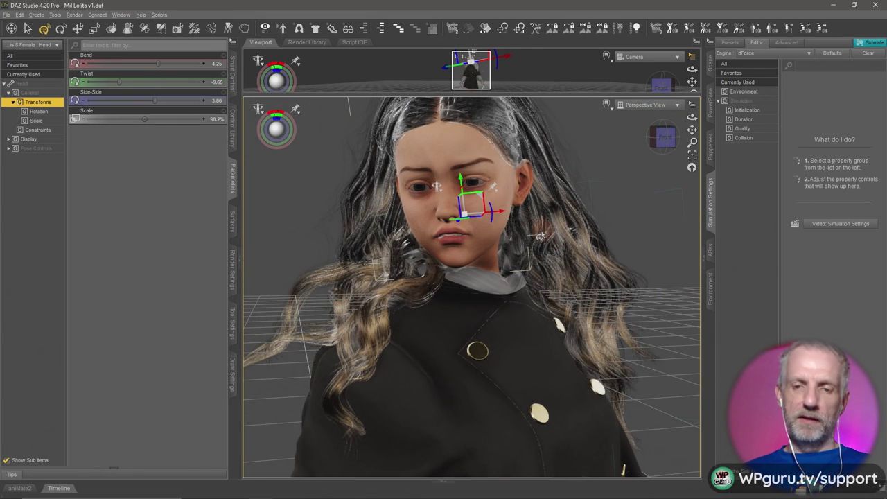
scroll(538, 240, down, 3)
drag(531, 241, 510, 250)
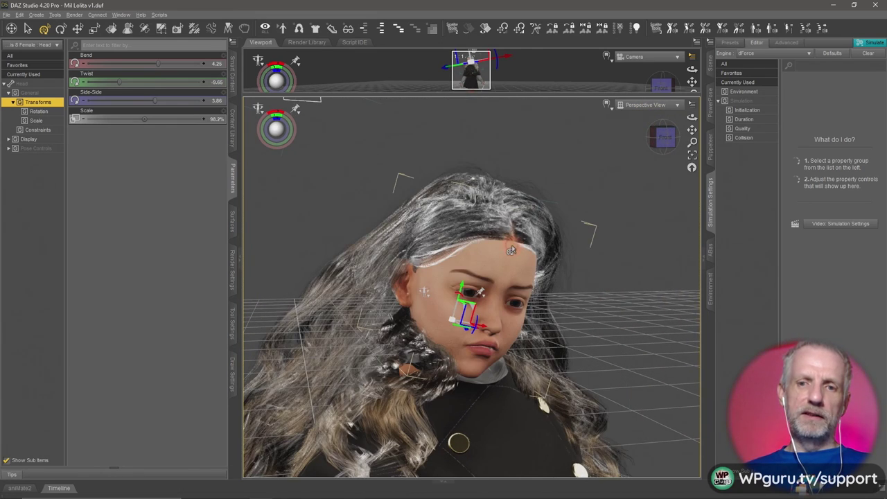
drag(532, 298, 547, 328)
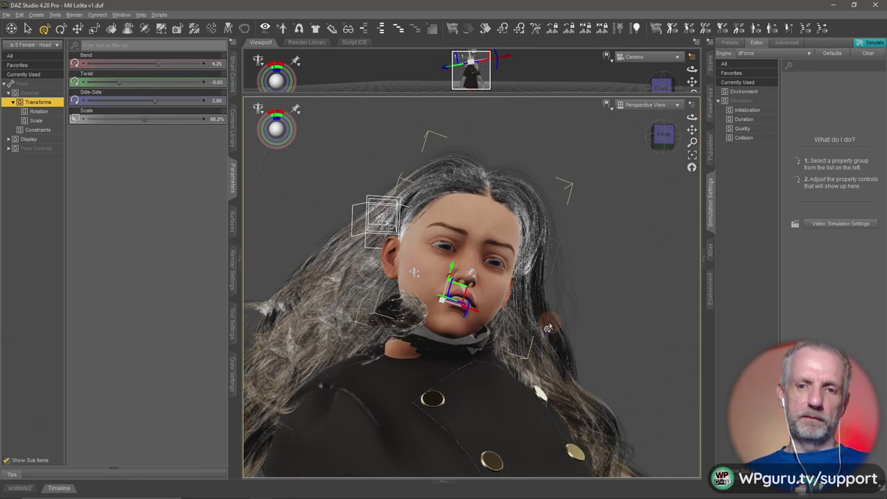
drag(499, 421, 548, 335)
Select and collapse the Genesis 8 Female node in the Scene pane.
click(709, 64)
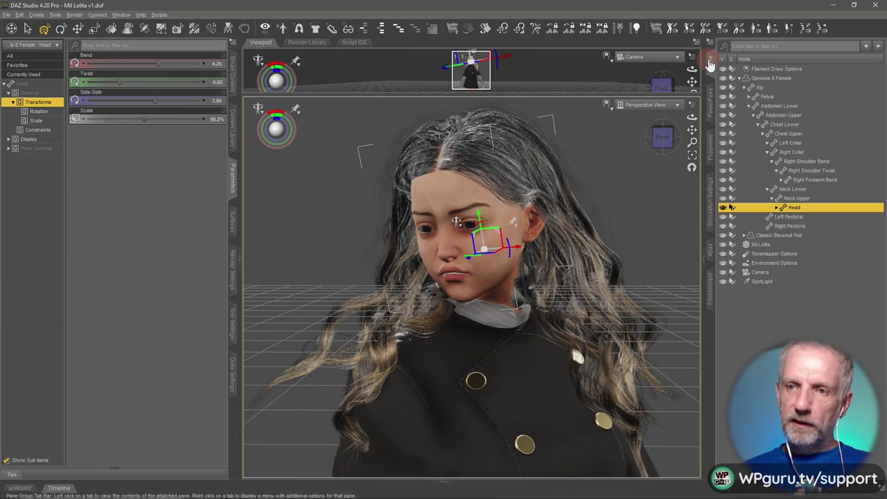
click(769, 78)
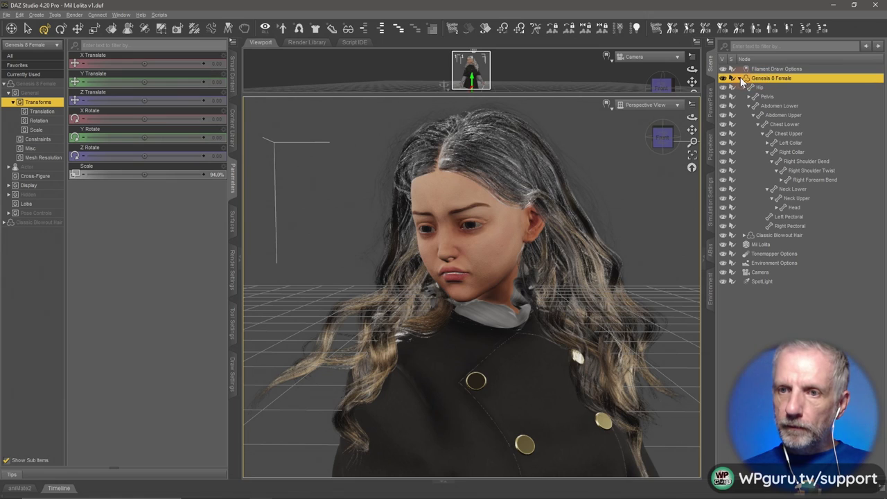
click(741, 77)
key(alt+Tab)
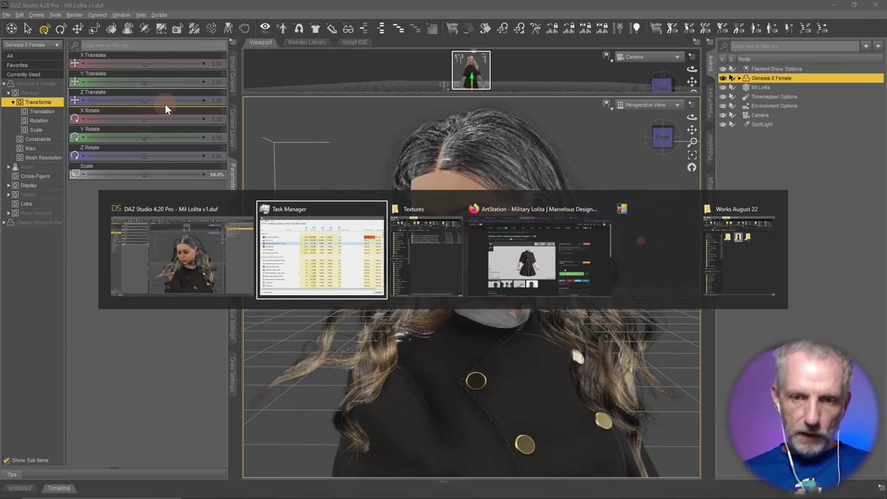
key(alt+Tab)
key(alt+Tab)
key(alt+Tab)
key(alt+Tab)
key(alt+Tab)
key(alt+Tab)
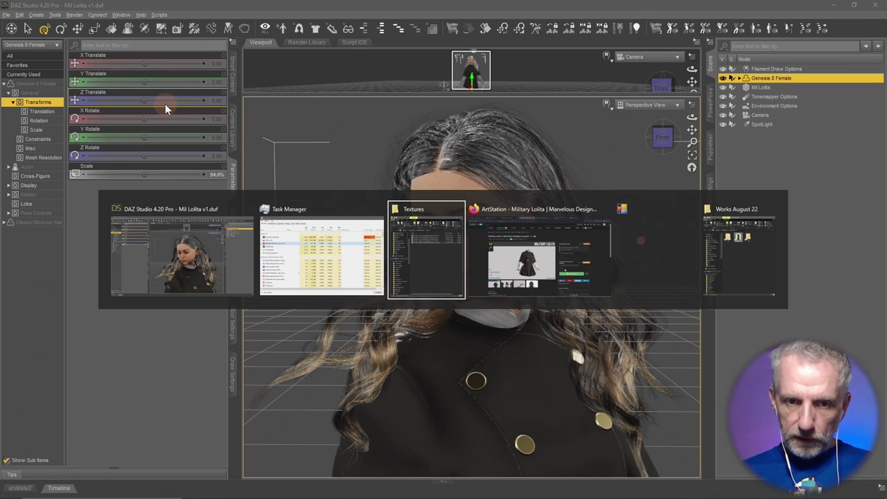
click(186, 261)
Send the figure to ZBrush with Export at current resolution turned off.
click(7, 16)
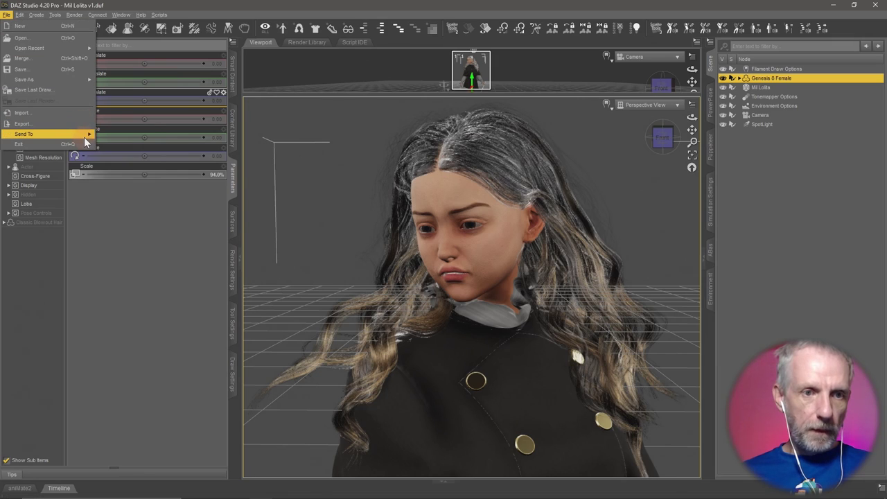
mouse_move(83, 135)
click(143, 159)
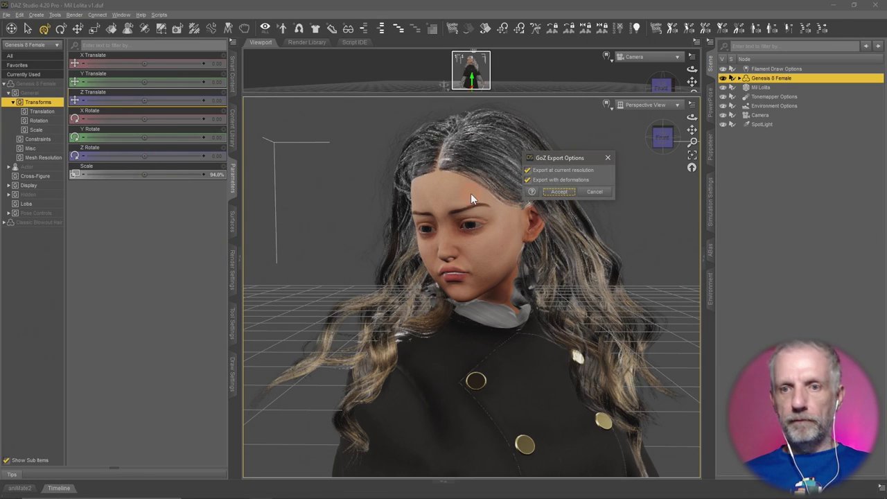
click(568, 171)
click(573, 180)
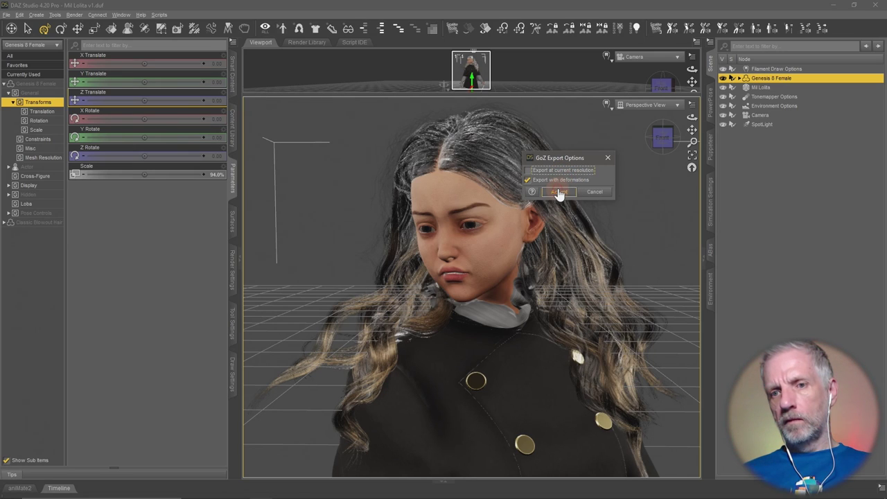
click(559, 191)
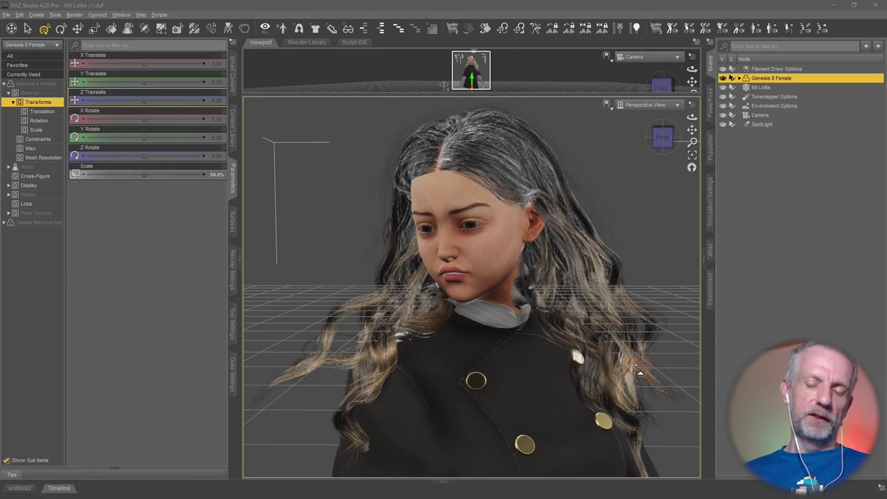
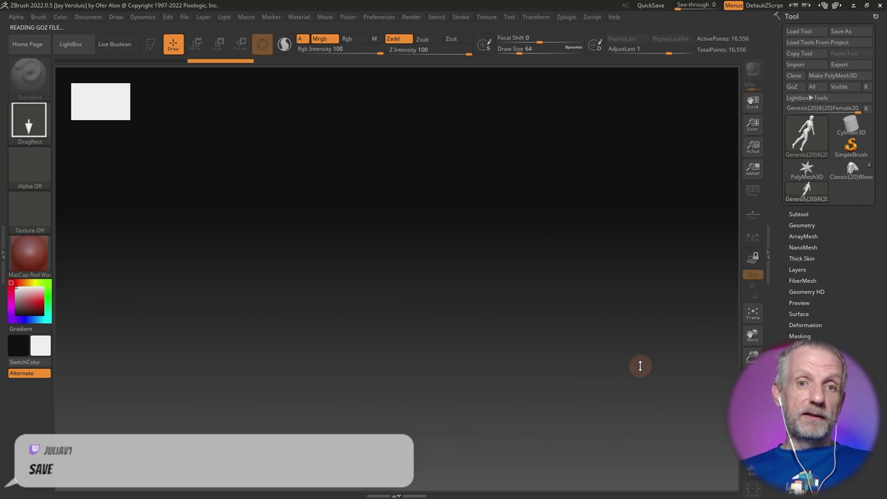
Drag the Genesis 8 female figure onto the ZBrush canvas, enter Edit mode and frame it.
key(comma)
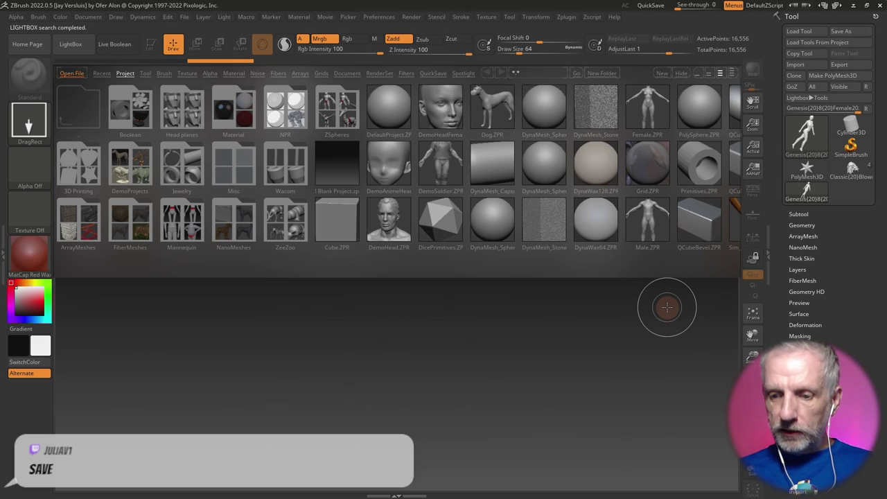
key(comma)
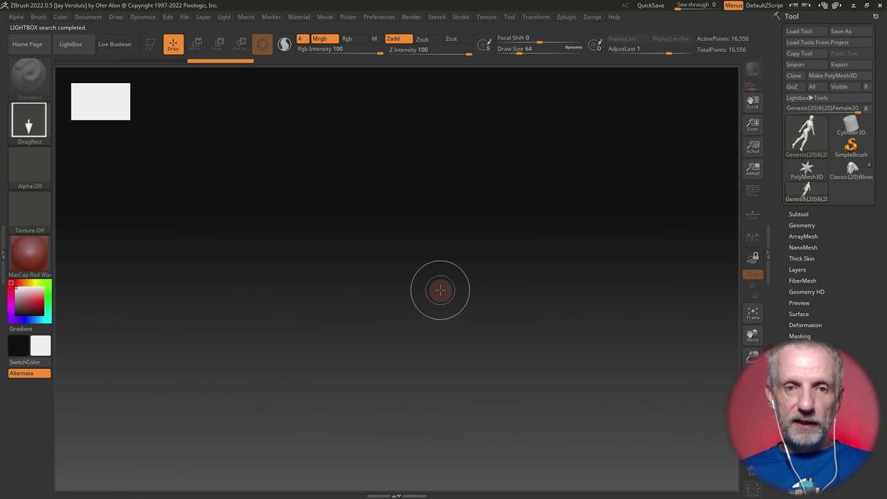
mouse_move(376, 258)
mouse_down()
mouse_move(416, 356)
mouse_move(392, 427)
mouse_up()
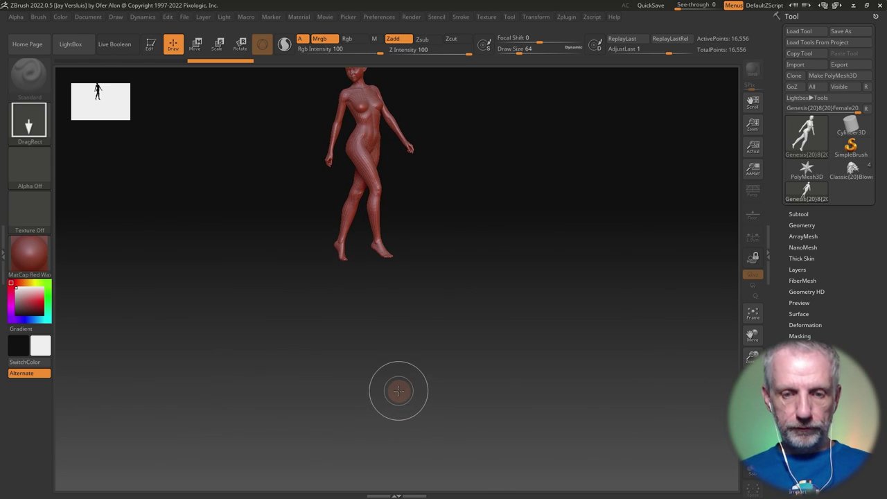
key(t)
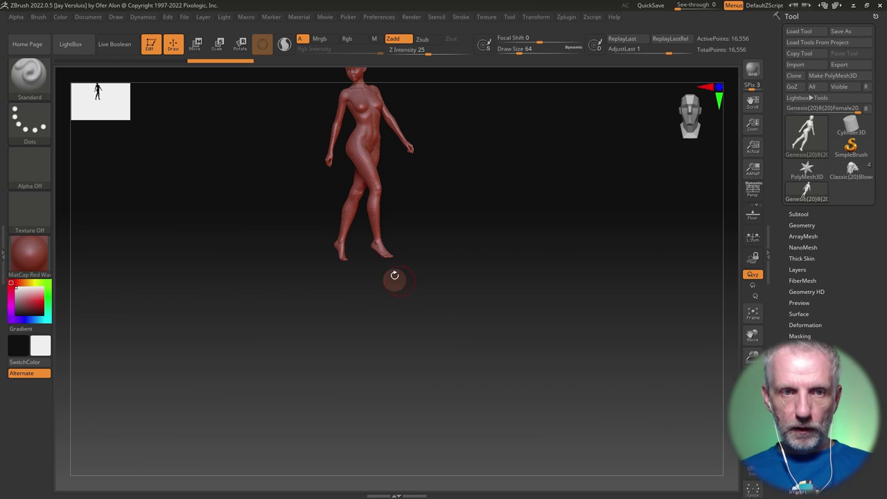
key(f)
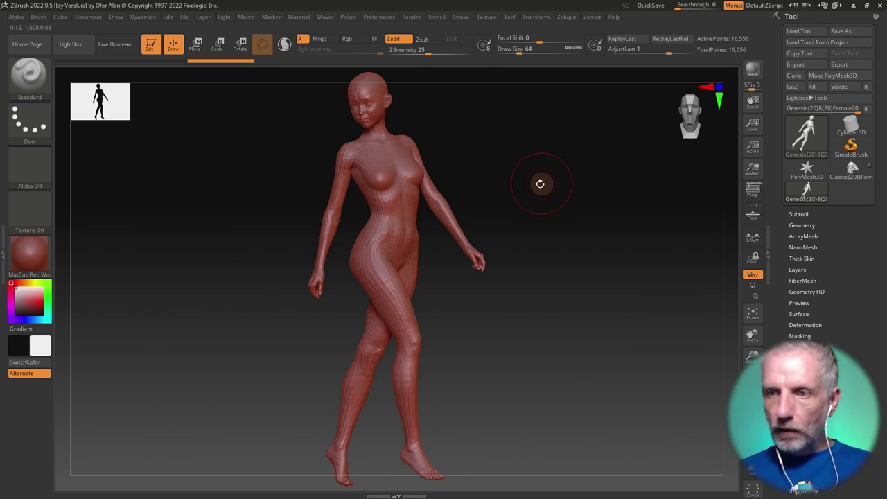
Show the Subtool list and switch to the Classic Blowout Hair mesh to inspect it.
click(800, 214)
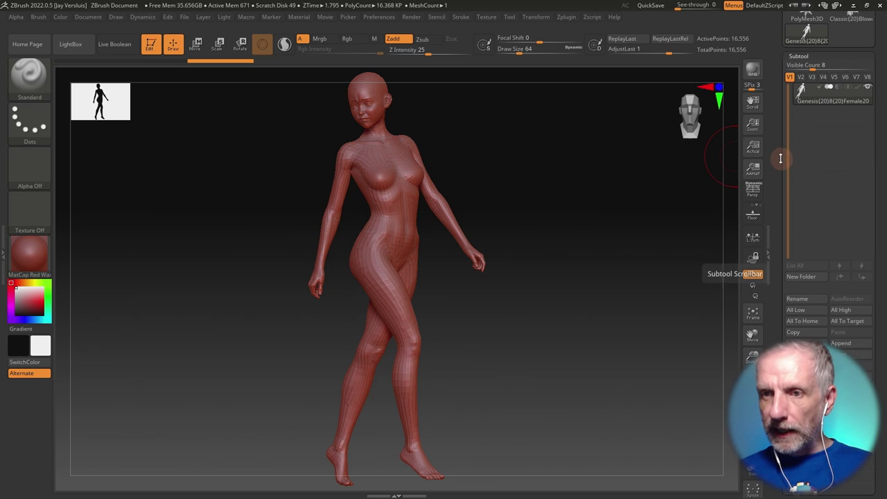
alt+drag(547, 161, 413, 339)
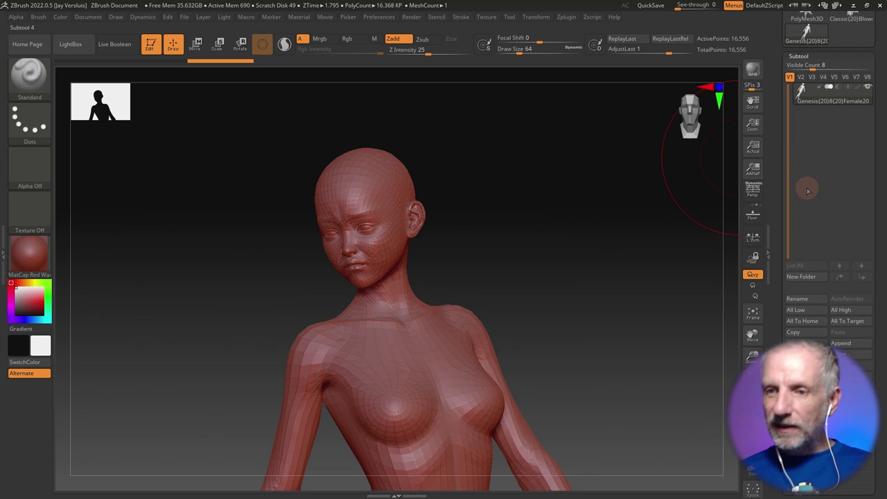
scroll(804, 139, up, 5)
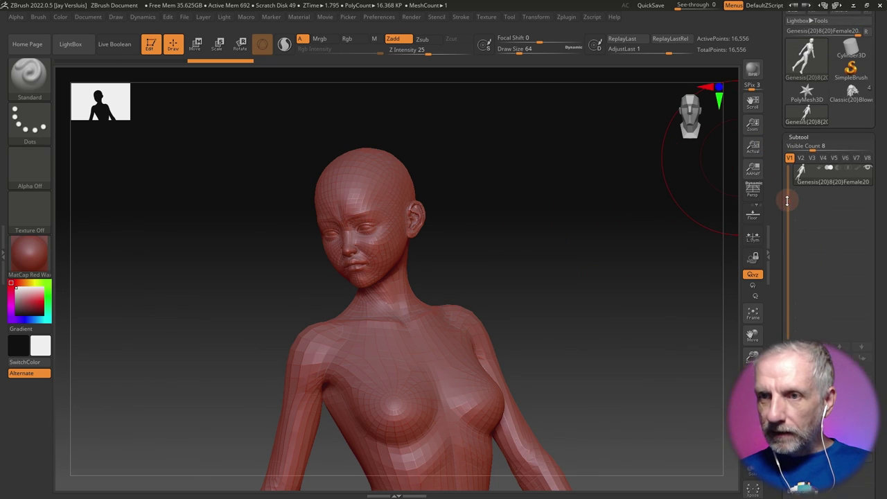
click(851, 109)
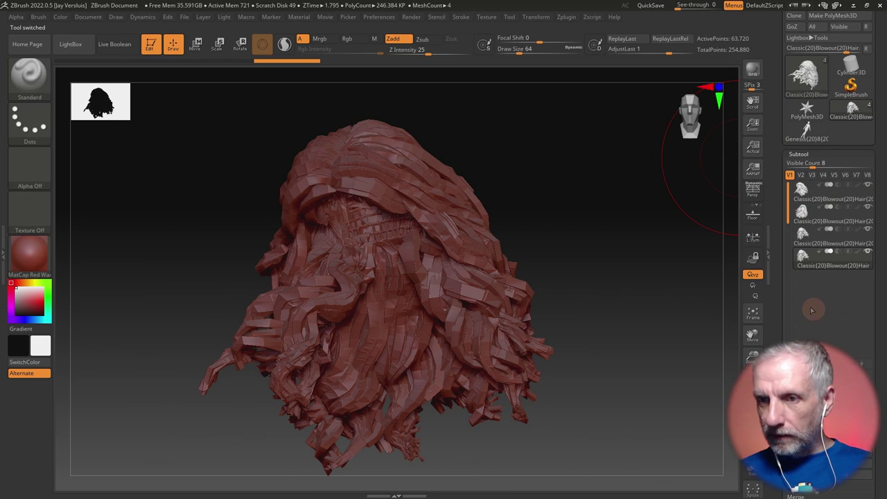
scroll(778, 275, down, 3)
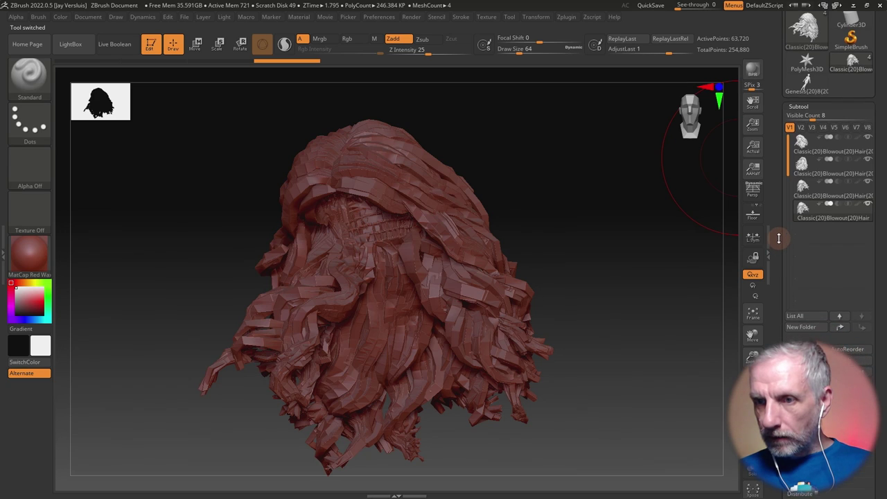
scroll(781, 230, down, 2)
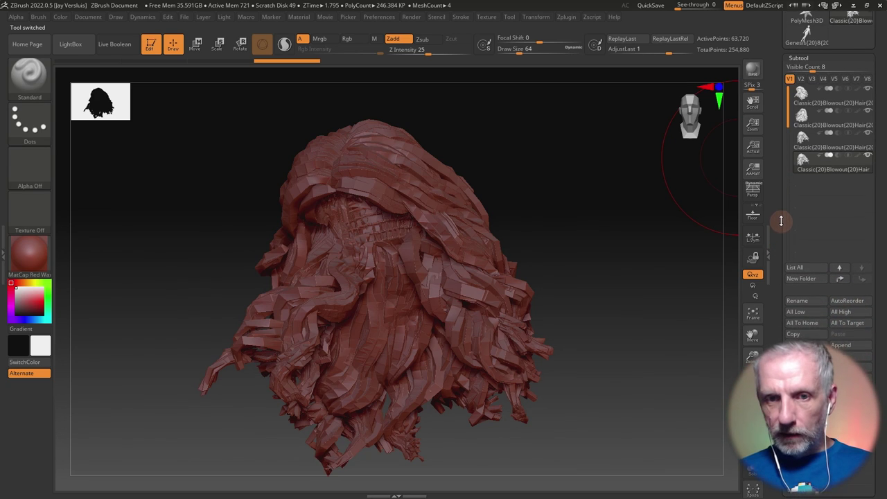
scroll(781, 215, down, 1)
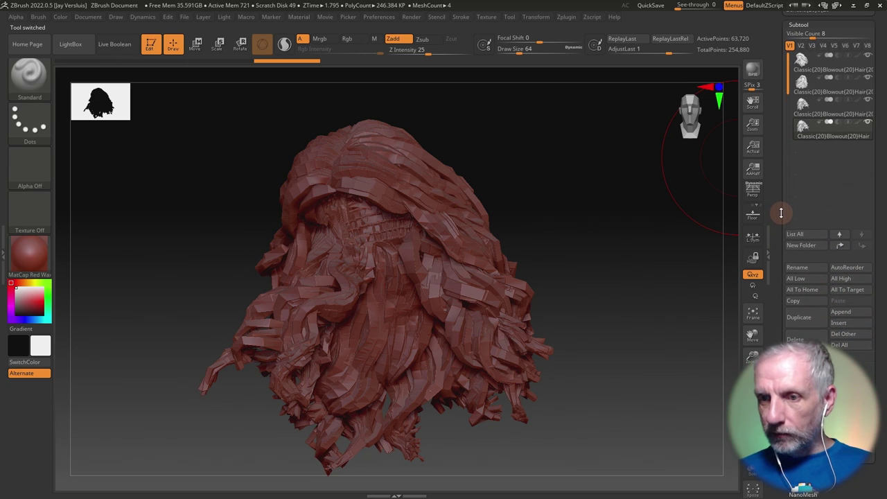
Switch back to the Genesis female figure and bring up the Append mesh list.
click(845, 312)
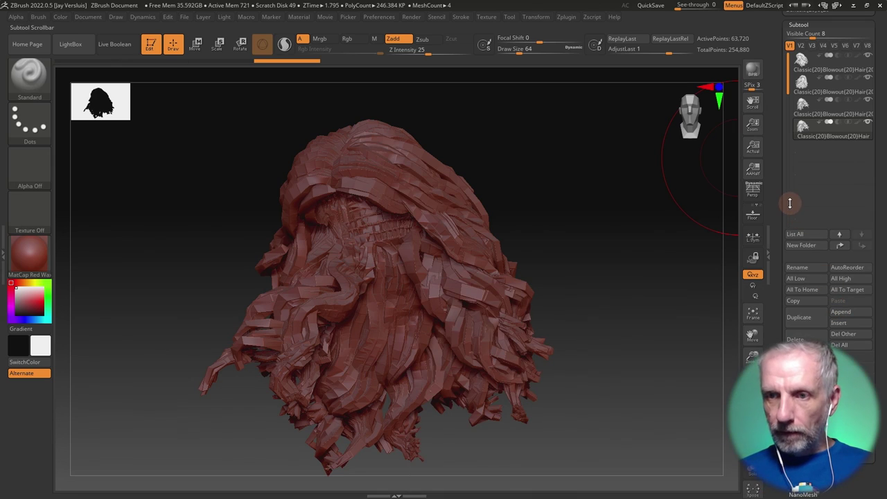
click(787, 187)
scroll(776, 180, up, 5)
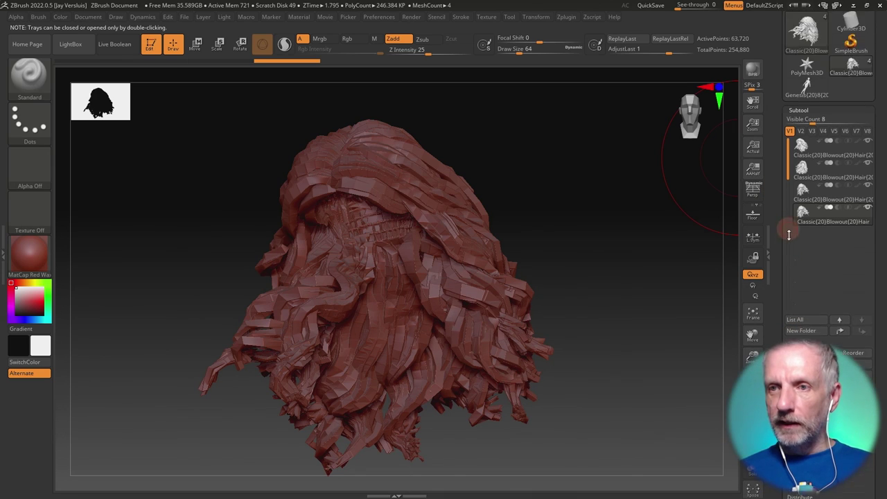
click(806, 190)
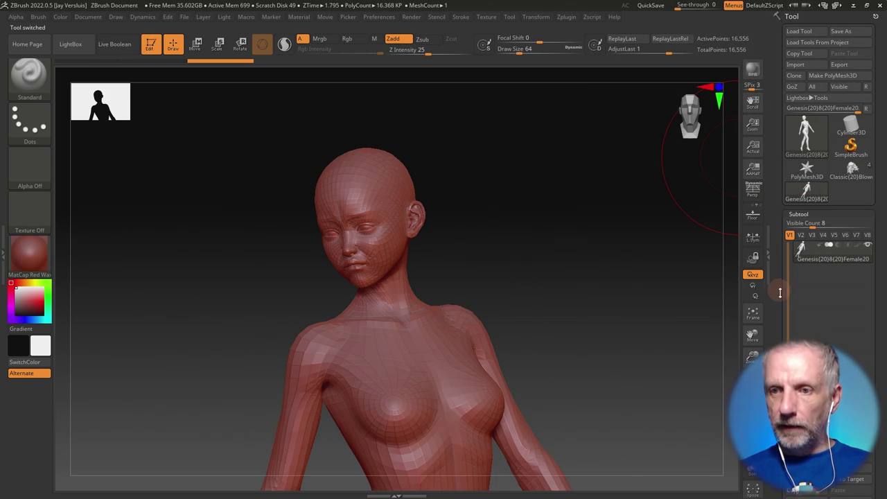
scroll(788, 211, down, 5)
scroll(788, 208, down, 2)
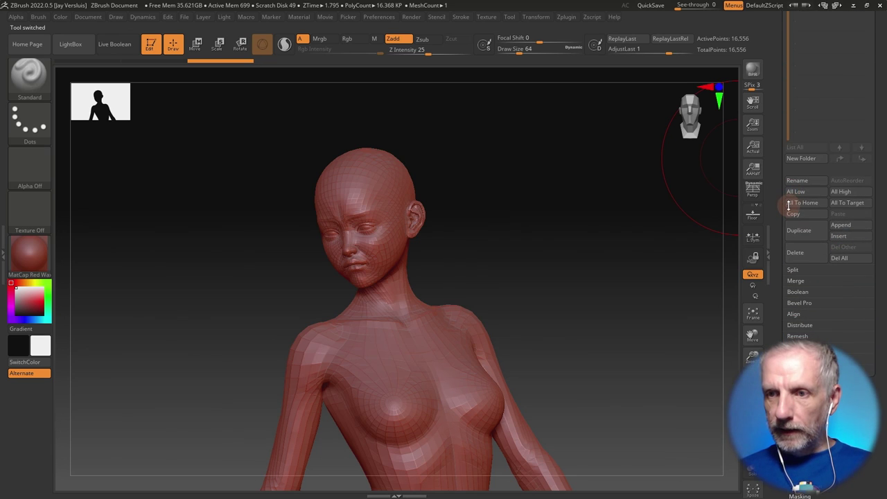
click(841, 225)
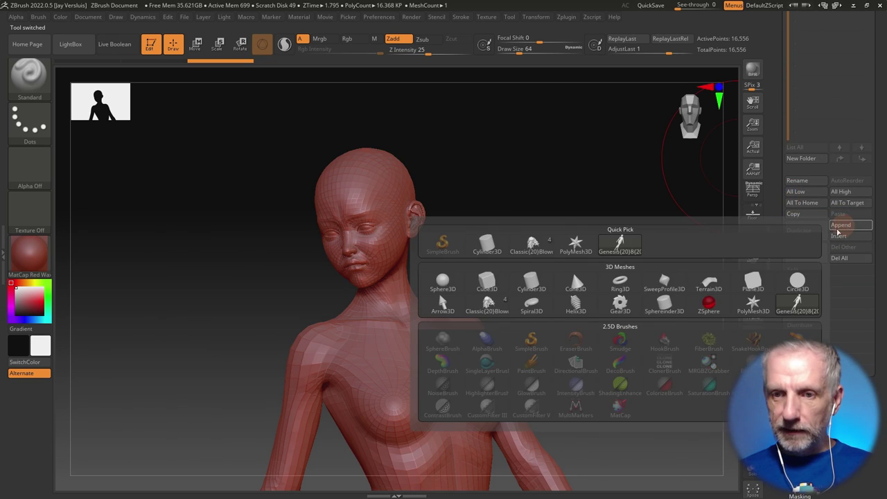
Append Classic Blowout Hair as a second subtool and make Hair1 the active subtool.
click(549, 244)
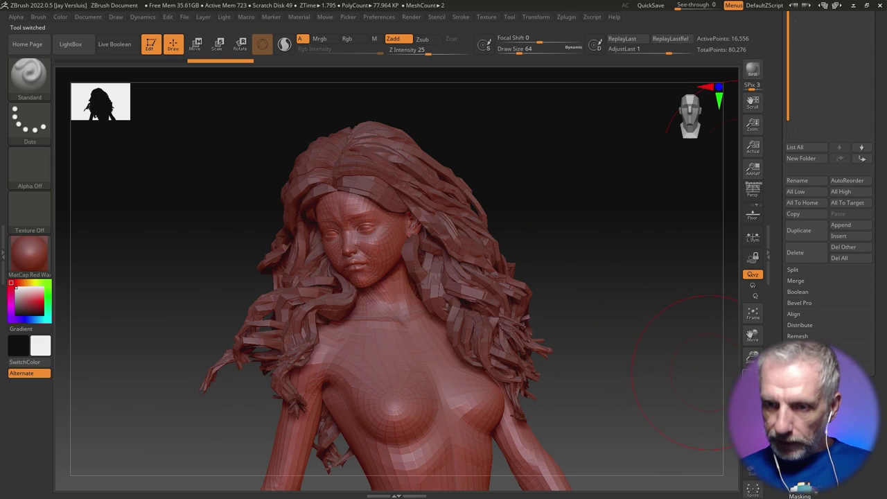
key(Up)
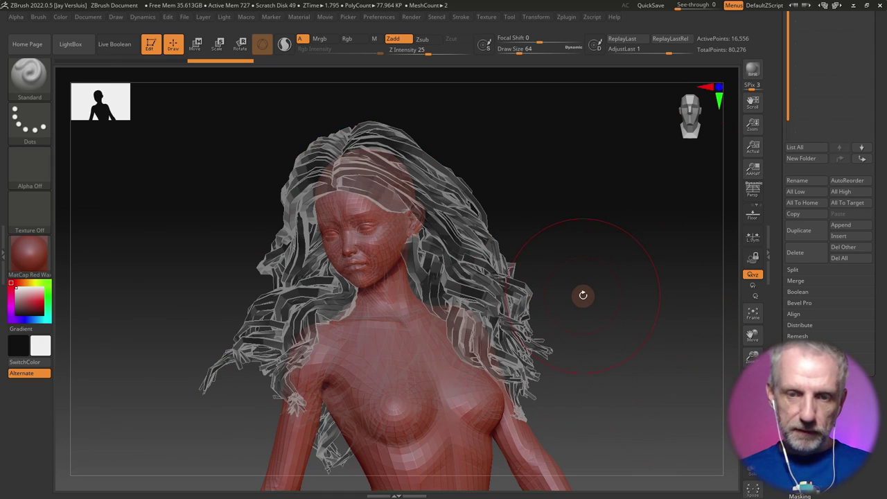
alt+drag(582, 260, 586, 291)
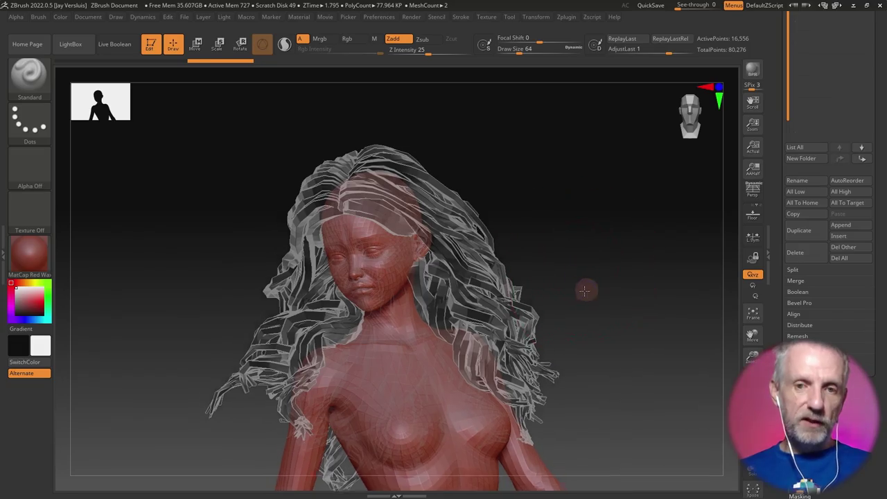
alt+drag(497, 261, 509, 299)
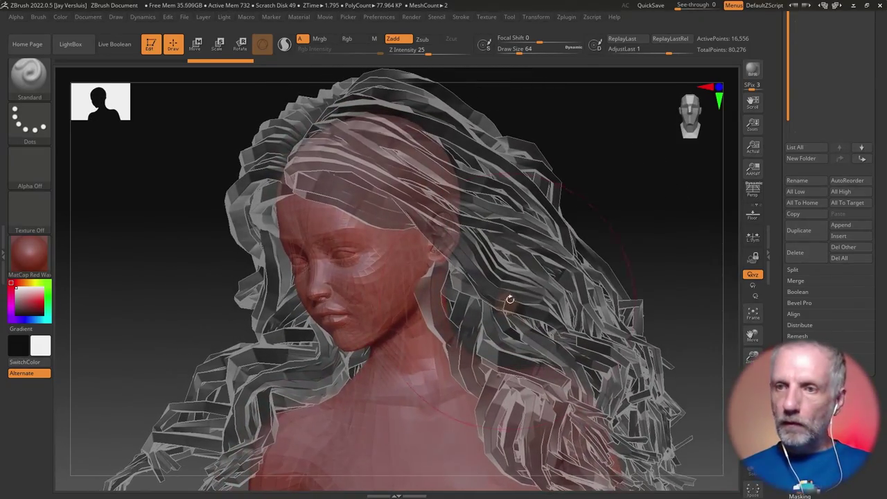
scroll(776, 162, up, 5)
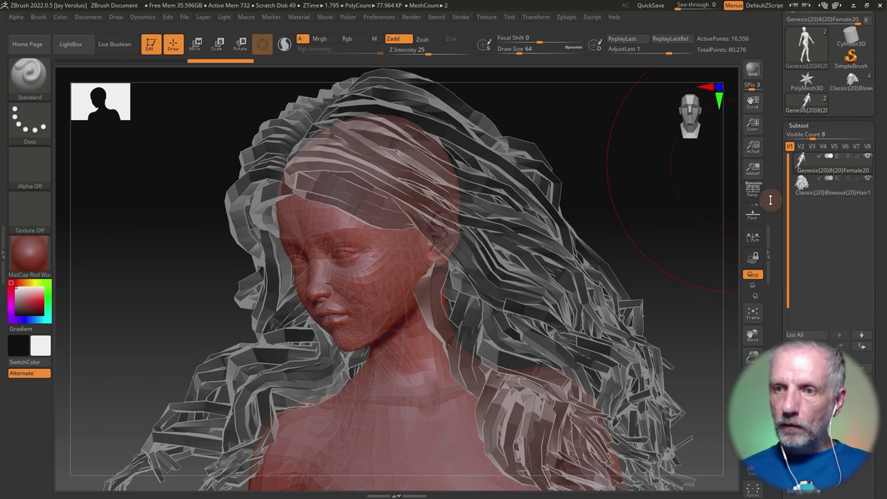
click(802, 185)
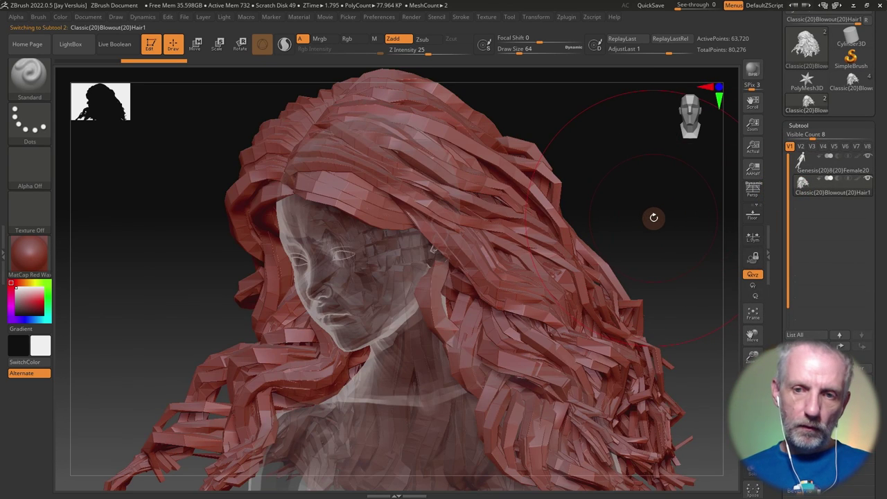
alt+drag(654, 217, 451, 185)
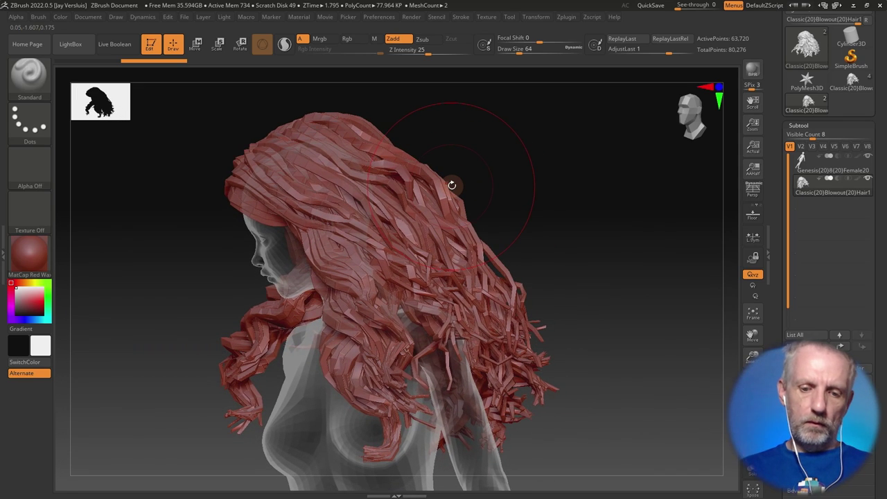
Pick the Move Topological brush and nudge the right-side hair strands.
key(b)
key(s)
key(Escape)
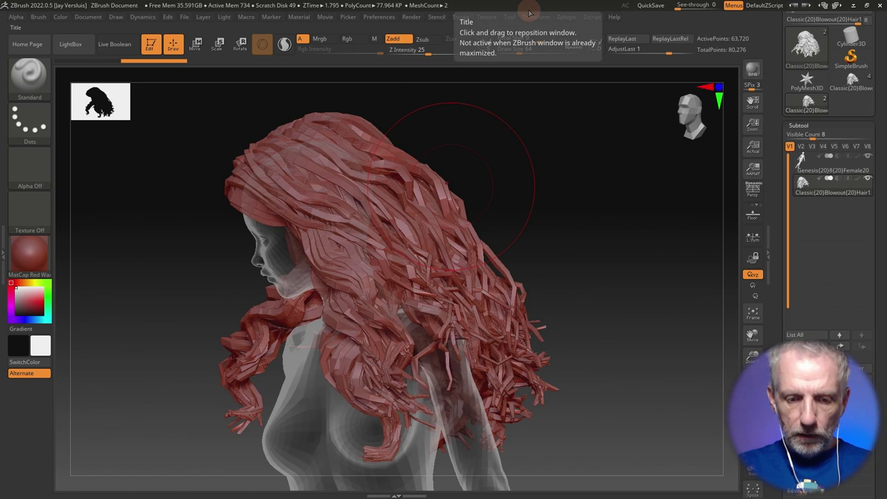
key(b)
key(m)
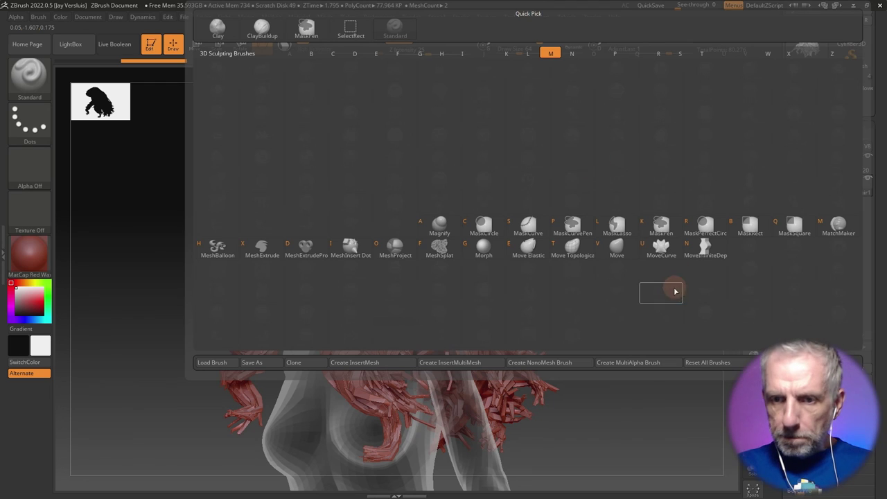
click(580, 256)
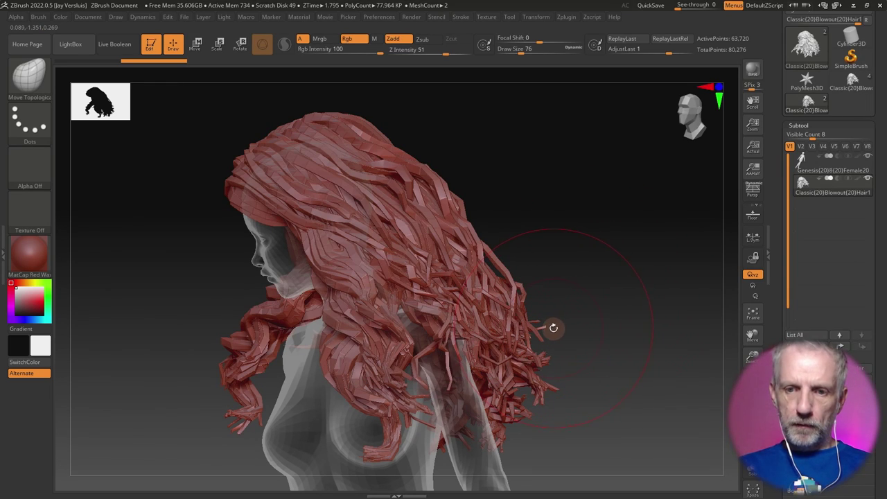
drag(590, 311, 566, 317)
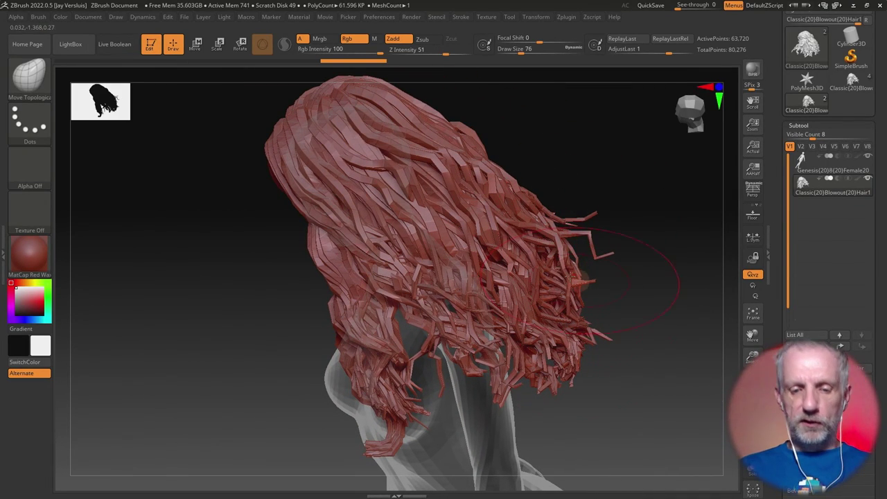
drag(570, 276, 614, 262)
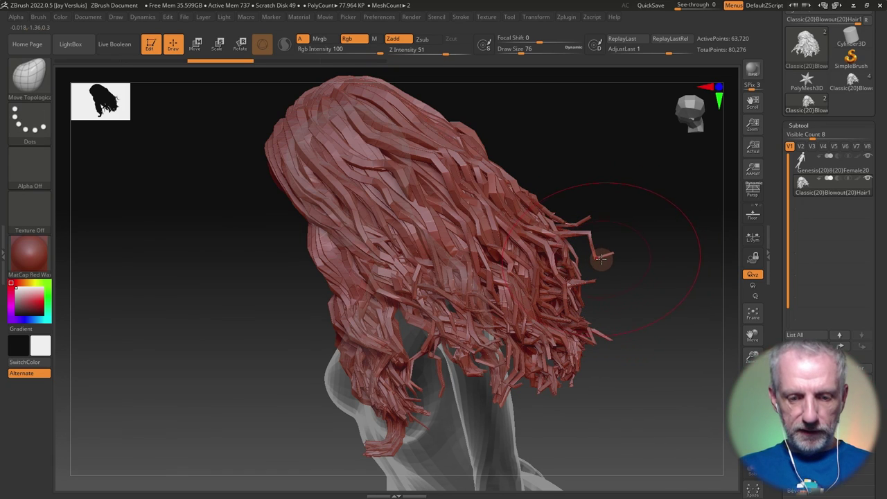
With Move Elastic, sweep the right-side hair mass outward and upward.
key(b)
key(m)
key(e)
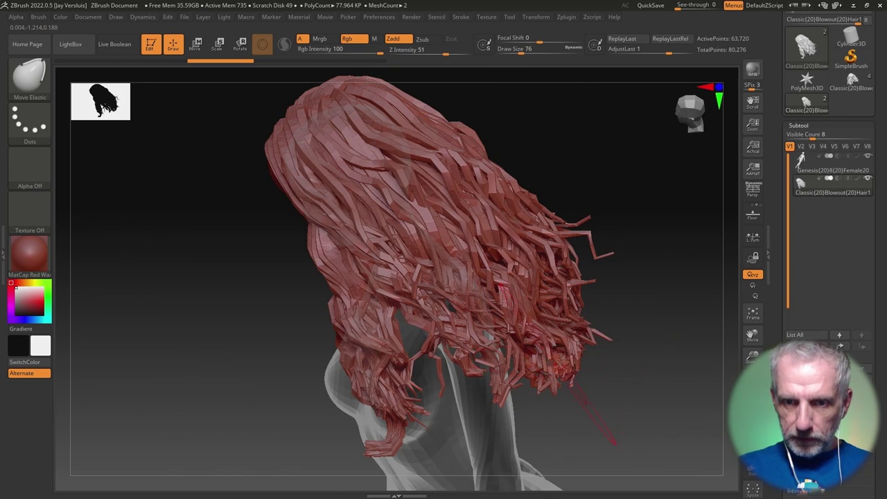
drag(546, 295, 563, 336)
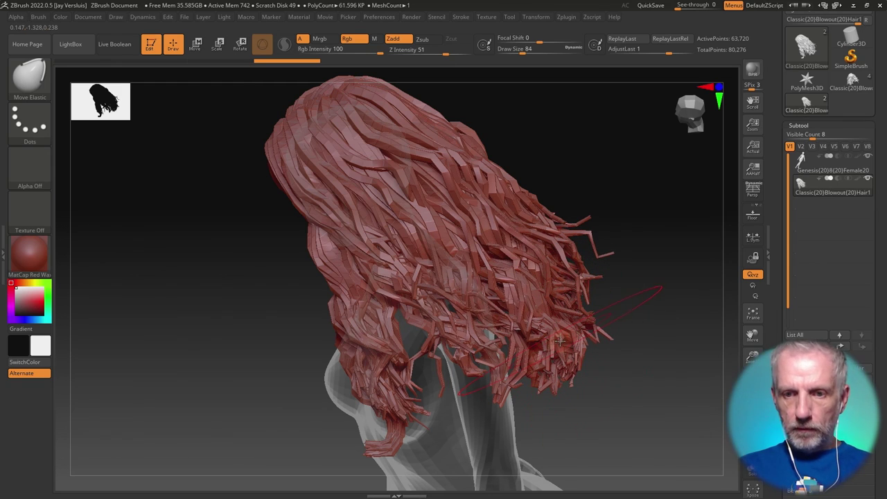
mouse_move(557, 324)
mouse_down()
mouse_move(580, 299)
mouse_move(548, 215)
mouse_move(565, 166)
mouse_up()
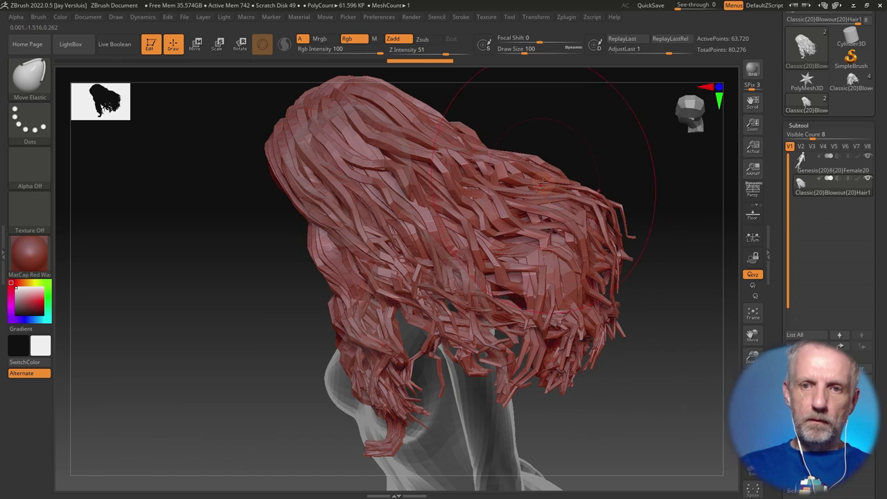
drag(540, 298, 555, 229)
drag(534, 320, 547, 305)
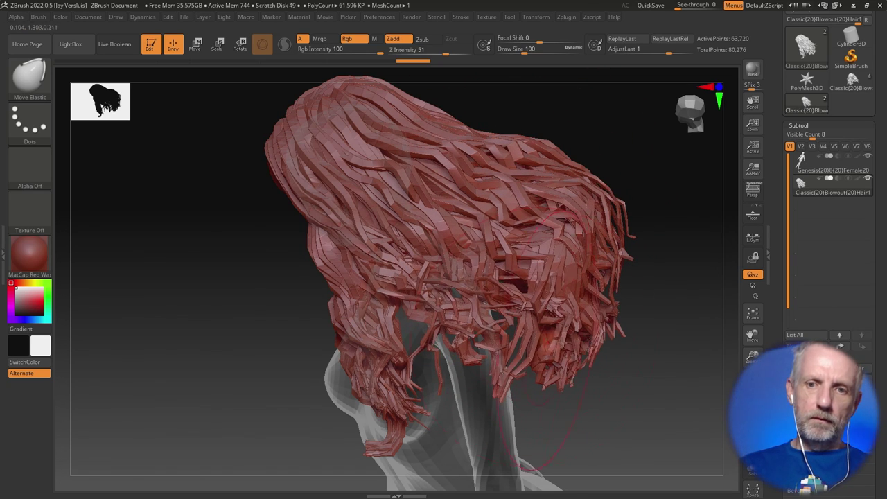
mouse_move(596, 325)
mouse_down()
mouse_move(648, 318)
mouse_move(575, 334)
mouse_move(478, 337)
mouse_move(495, 326)
mouse_move(491, 337)
mouse_move(575, 249)
mouse_up()
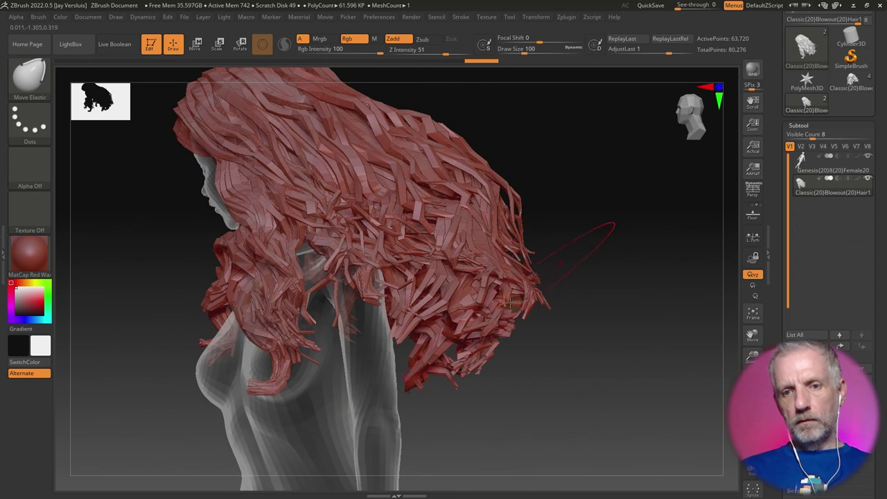
drag(527, 319, 554, 346)
drag(527, 263, 610, 277)
mouse_move(485, 208)
mouse_down()
mouse_move(446, 187)
mouse_move(416, 208)
mouse_up()
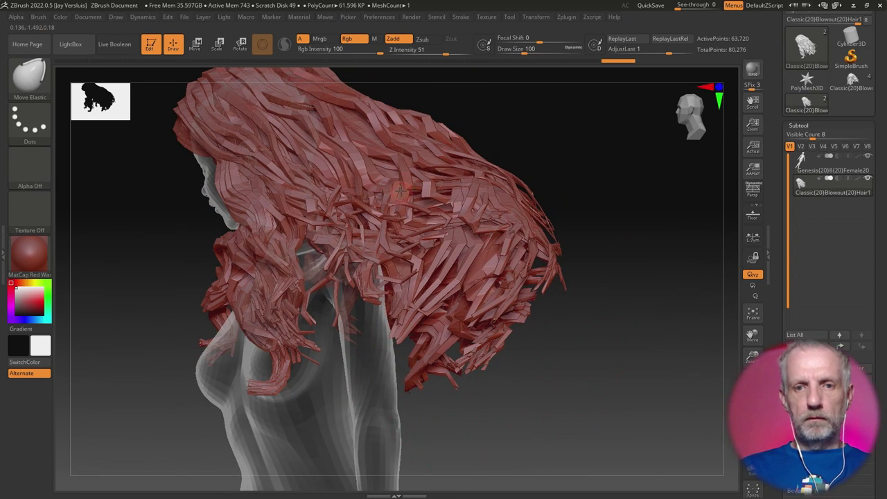
drag(623, 263, 503, 259)
Undo two strokes, then push the hair and trailing strands outward on the other side.
key(ctrl+z)
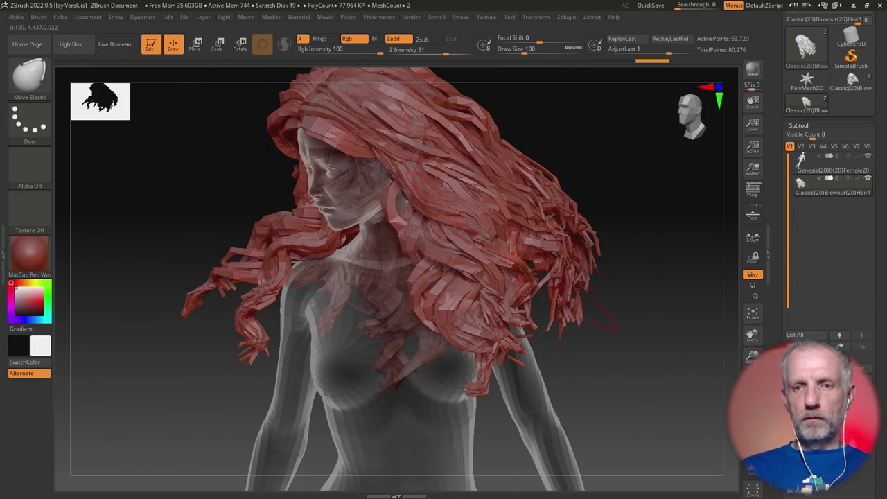
key(ctrl+z)
mouse_move(492, 332)
mouse_down()
mouse_move(569, 332)
mouse_move(367, 333)
mouse_move(298, 322)
mouse_move(221, 274)
mouse_move(153, 266)
mouse_up()
mouse_move(430, 291)
mouse_down()
mouse_move(522, 270)
mouse_move(507, 276)
mouse_move(586, 283)
mouse_move(572, 265)
mouse_move(589, 309)
mouse_move(572, 293)
mouse_move(422, 337)
mouse_up()
mouse_move(329, 345)
mouse_down()
mouse_move(318, 370)
mouse_move(278, 306)
mouse_up()
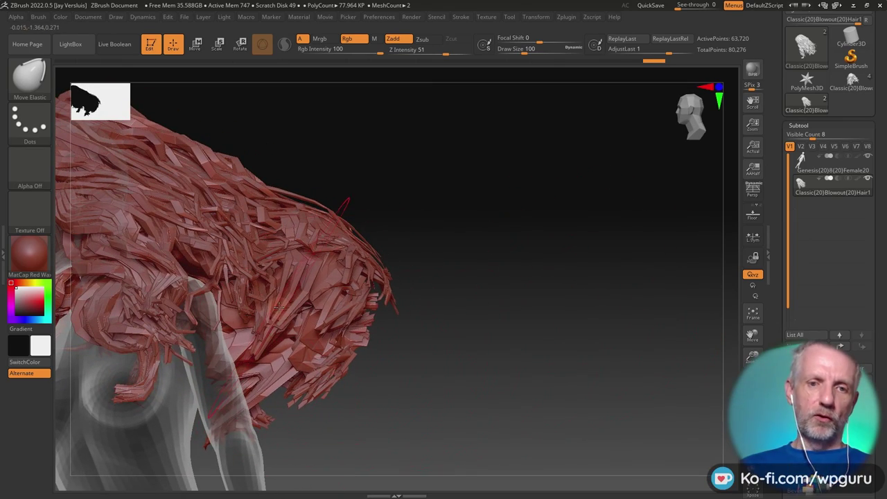
drag(491, 303, 572, 319)
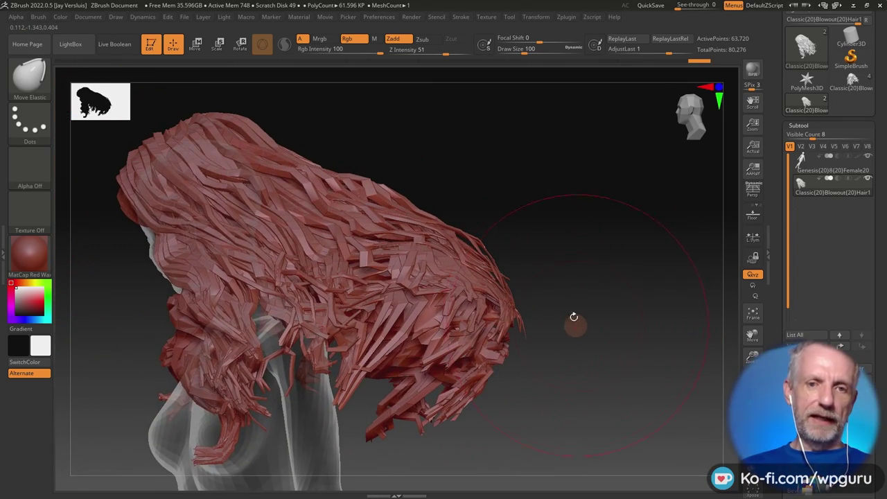
drag(563, 282, 620, 299)
drag(623, 287, 574, 289)
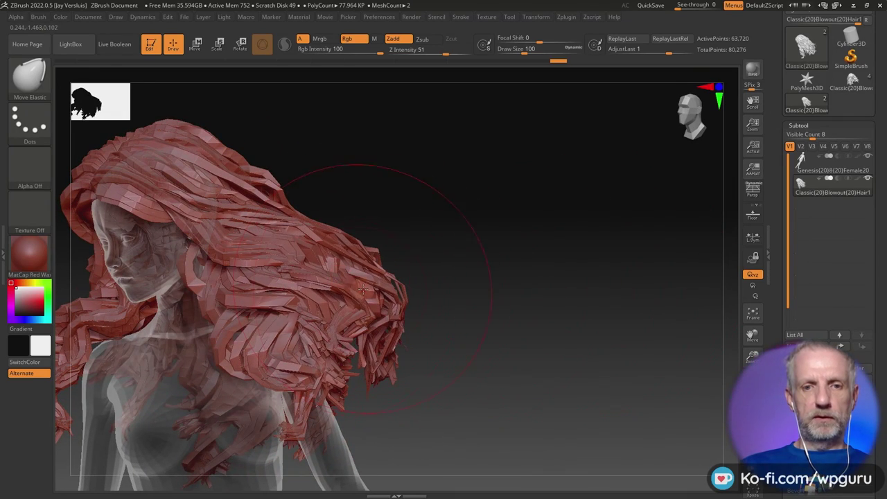
With Move Topological, pull the right-edge hair tips out and up-right.
key(b)
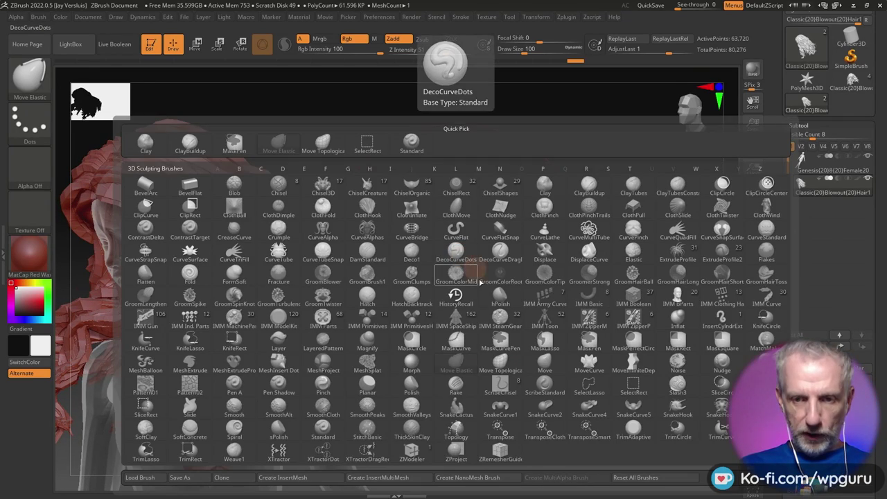
click(500, 361)
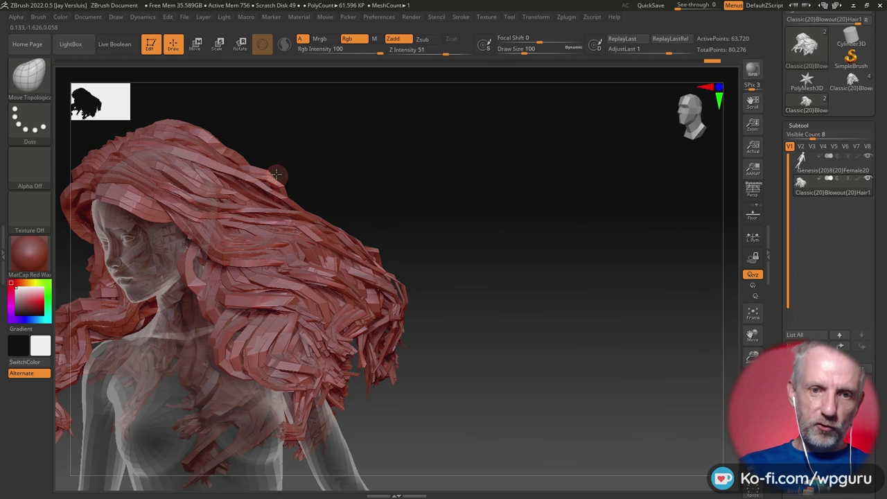
mouse_move(409, 308)
mouse_down()
mouse_move(399, 257)
mouse_move(384, 297)
mouse_move(392, 325)
mouse_move(419, 337)
mouse_move(393, 368)
mouse_move(403, 363)
mouse_move(369, 354)
mouse_up()
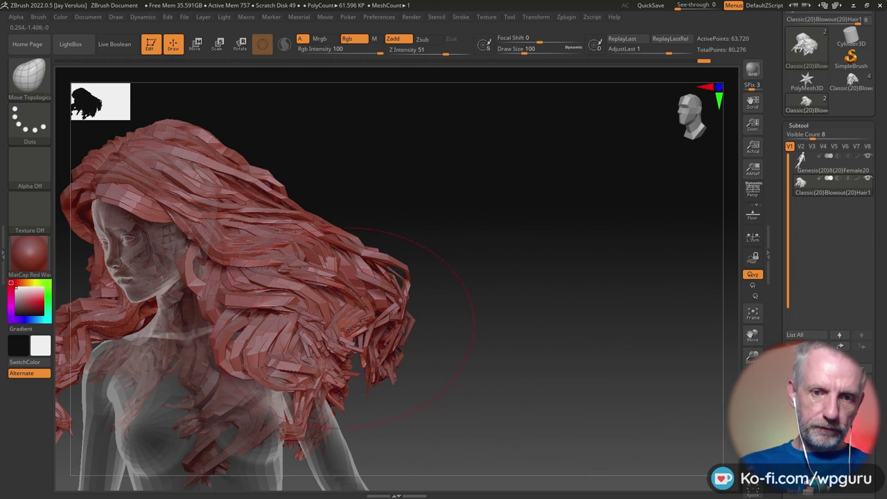
drag(416, 333, 352, 316)
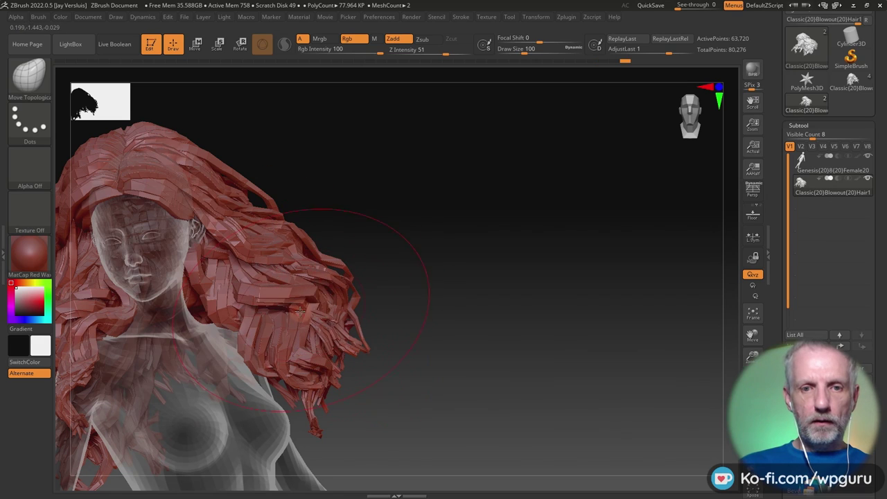
mouse_move(333, 342)
mouse_down()
mouse_move(341, 376)
mouse_move(363, 298)
mouse_up()
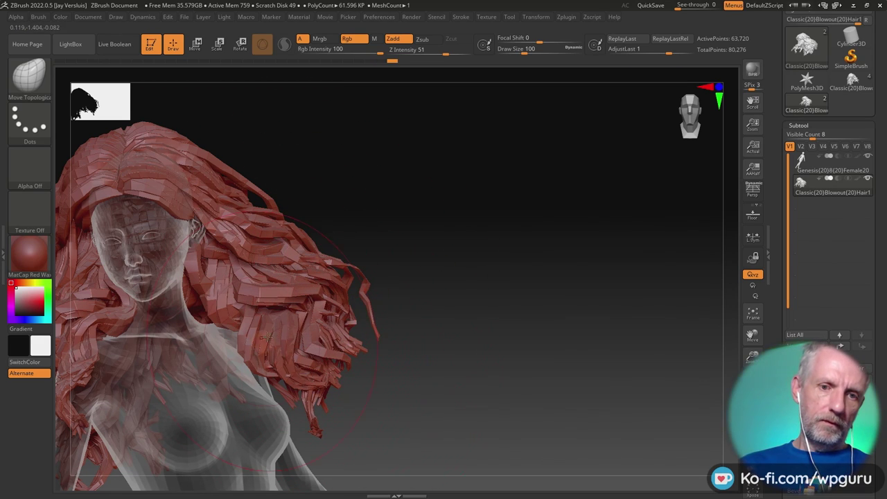
drag(412, 348, 380, 351)
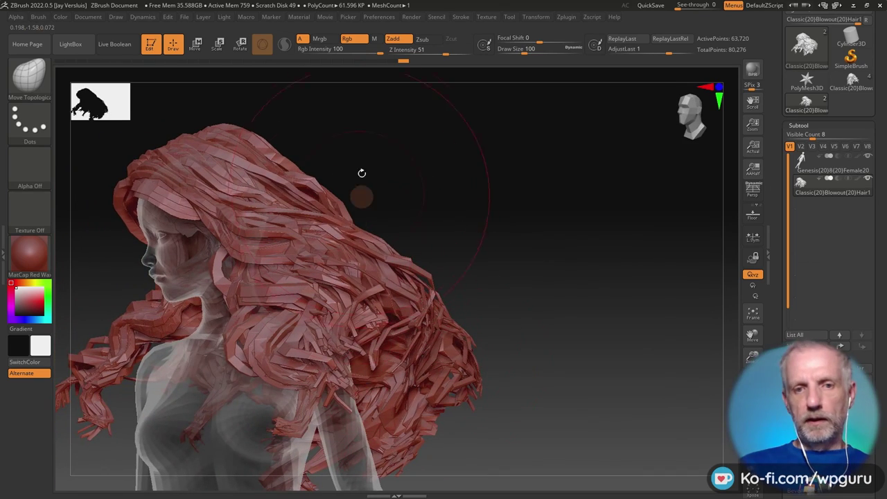
mouse_move(498, 253)
mouse_down()
mouse_move(531, 275)
mouse_move(519, 259)
mouse_up()
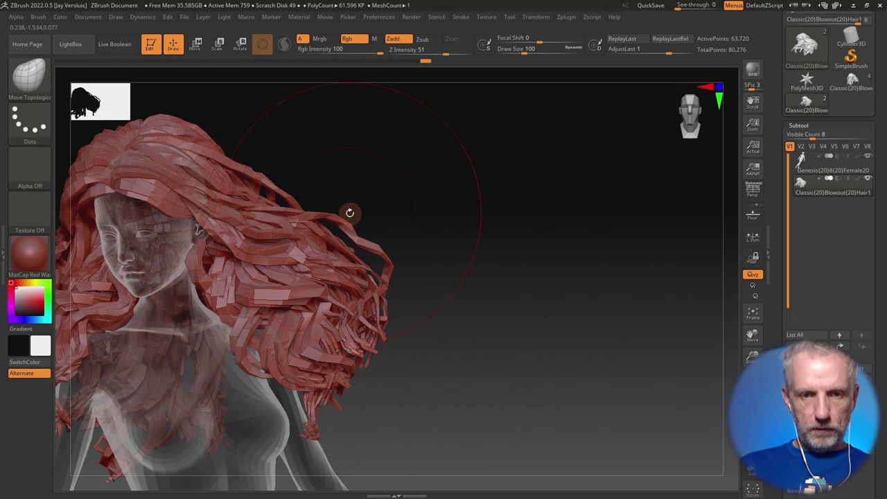
mouse_move(299, 180)
mouse_down()
mouse_move(273, 147)
mouse_move(270, 170)
mouse_move(293, 207)
mouse_up()
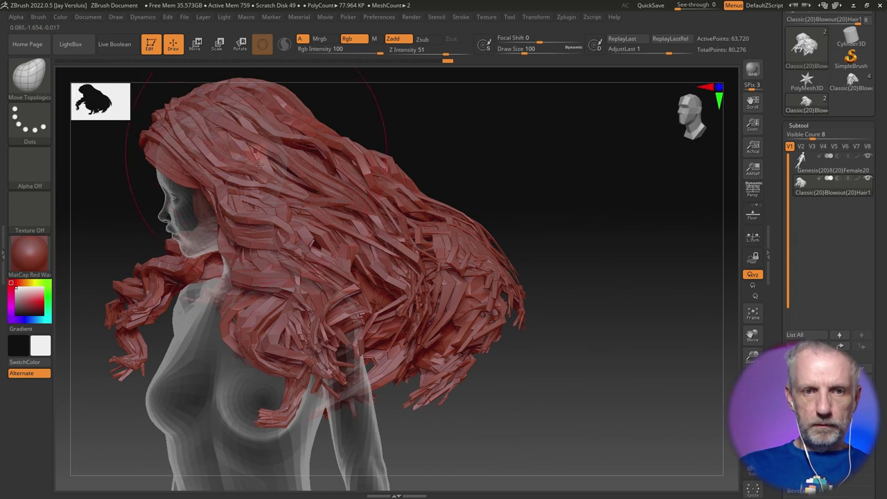
mouse_move(358, 253)
mouse_down()
mouse_move(564, 337)
mouse_move(655, 348)
mouse_up()
mouse_move(252, 305)
mouse_down()
mouse_move(238, 317)
mouse_move(254, 317)
mouse_up()
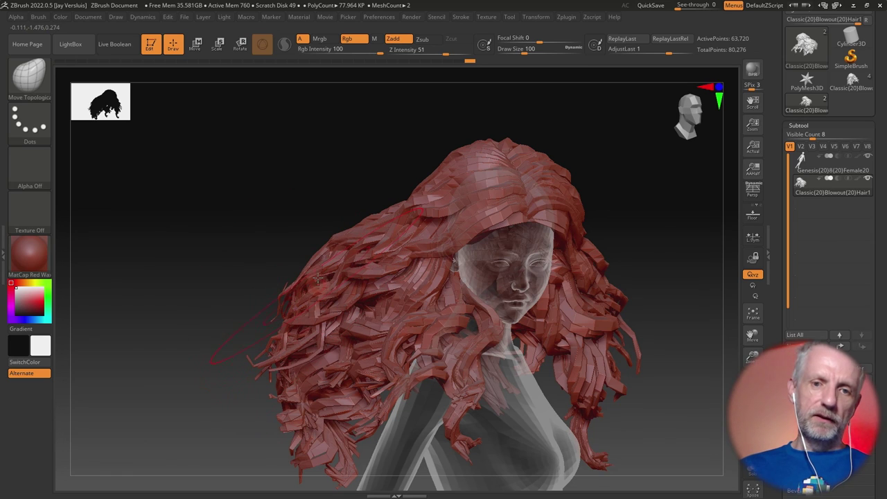
mouse_move(394, 356)
mouse_down()
mouse_move(409, 318)
mouse_move(357, 370)
mouse_move(364, 366)
mouse_up()
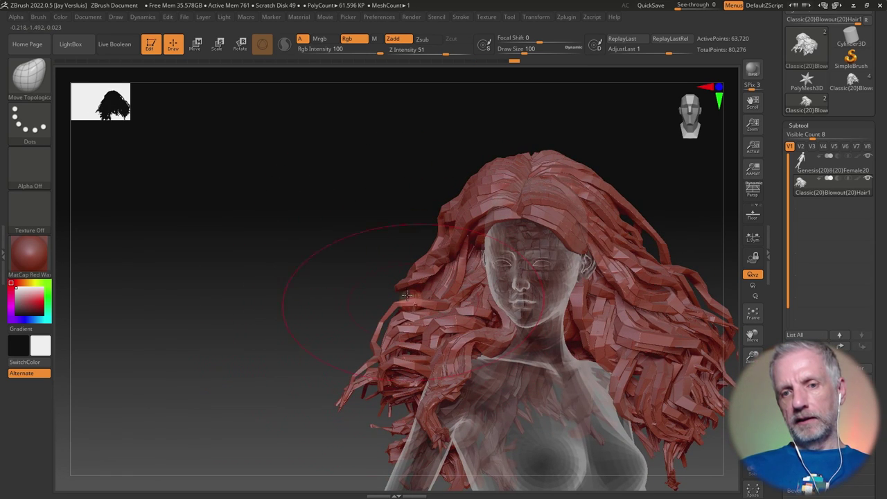
Pull the left-side strands down and out to the left, undoing one stroke.
mouse_move(438, 275)
mouse_down()
mouse_move(423, 236)
mouse_move(425, 199)
mouse_move(409, 233)
mouse_up()
key(ctrl+z)
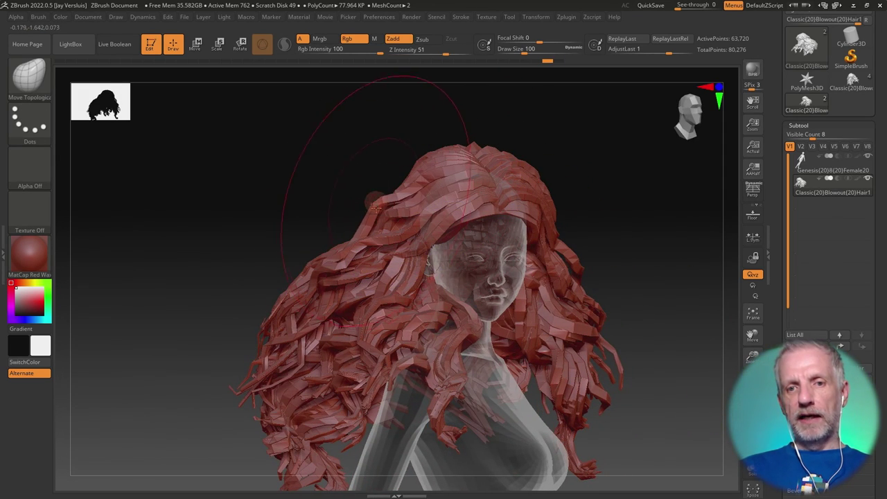
drag(325, 250, 275, 284)
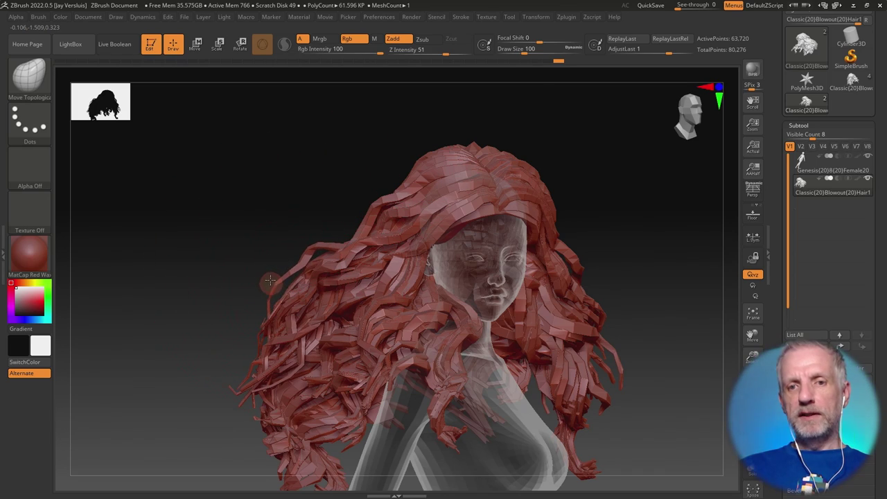
drag(627, 274, 541, 277)
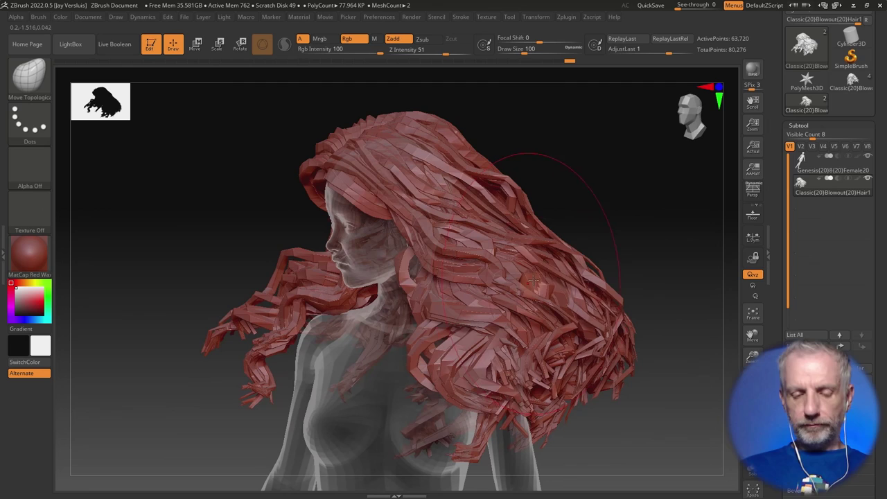
With Move Elastic, sweep the upper-right and back hair up and to the left.
key(b)
key(m)
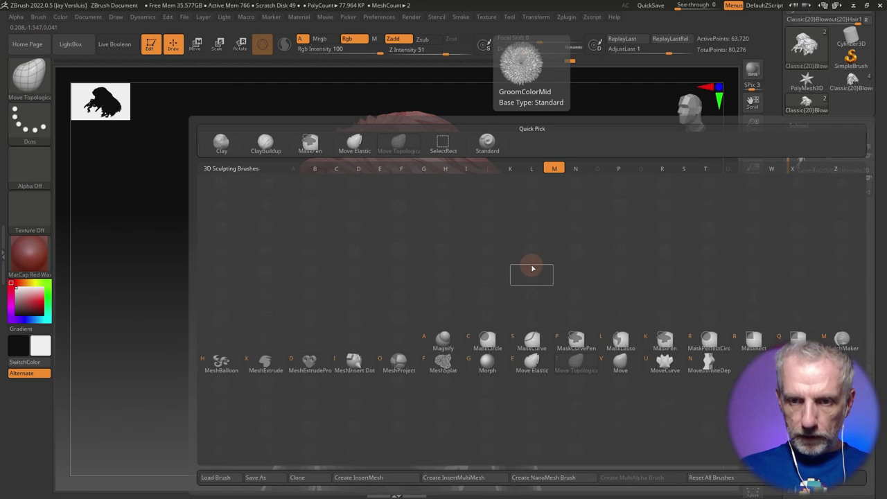
click(531, 360)
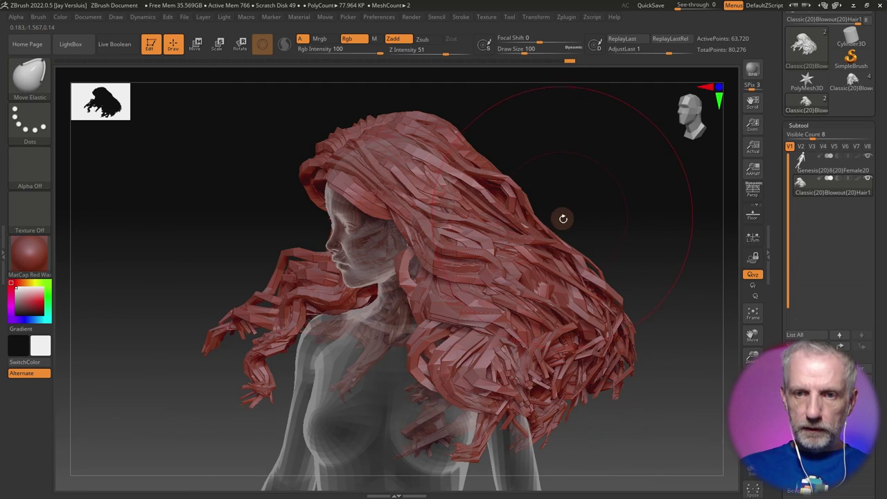
drag(558, 234, 517, 197)
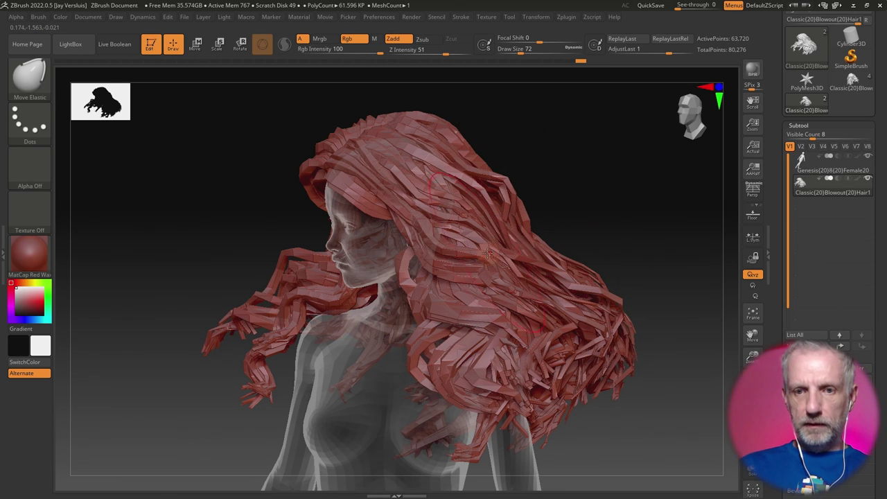
mouse_move(489, 255)
mouse_down()
mouse_move(523, 229)
mouse_move(485, 284)
mouse_move(518, 262)
mouse_up()
drag(679, 207, 526, 215)
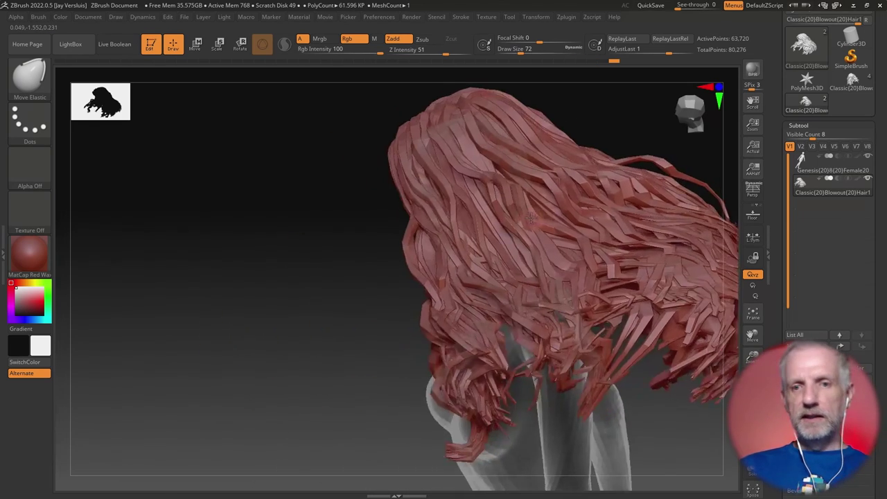
drag(596, 208, 554, 229)
mouse_move(679, 208)
mouse_down()
mouse_move(699, 215)
mouse_move(624, 218)
mouse_move(706, 214)
mouse_up()
drag(579, 232, 571, 224)
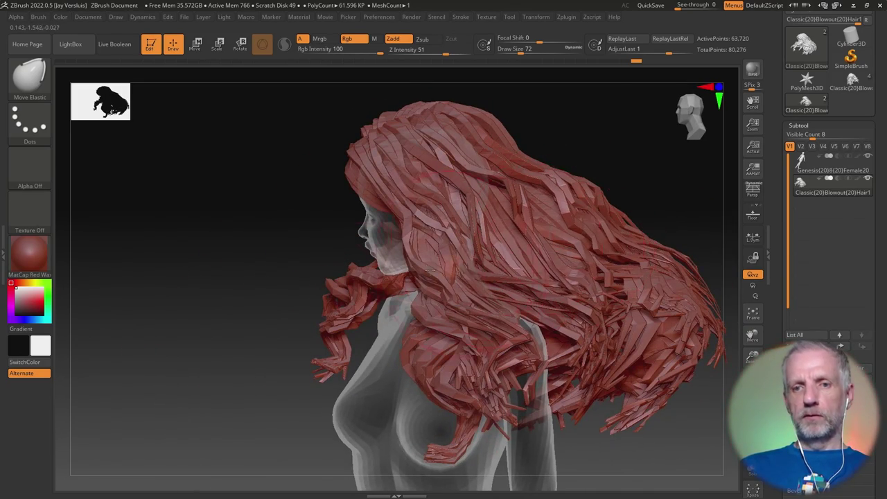
drag(453, 268, 485, 250)
drag(561, 341, 586, 295)
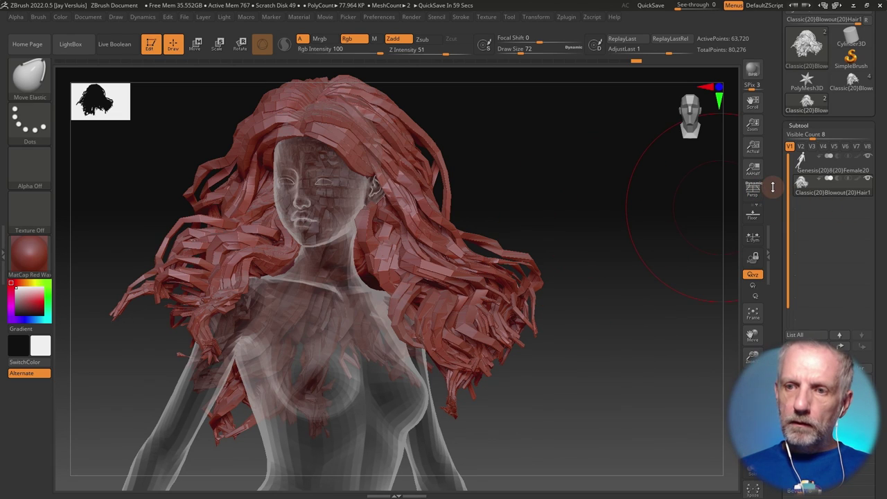
GoZ the hair back to DAZ, updating Classic Blowout Hair with a new morph named Windy.
drag(778, 192, 778, 281)
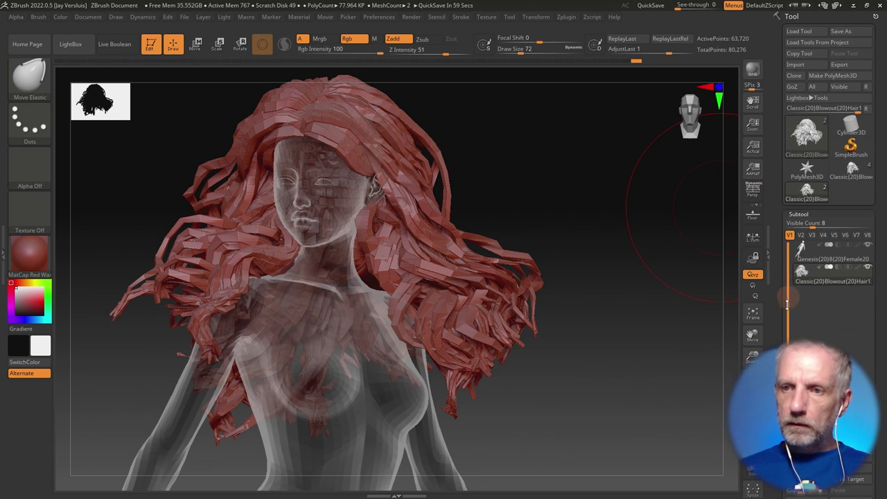
click(792, 87)
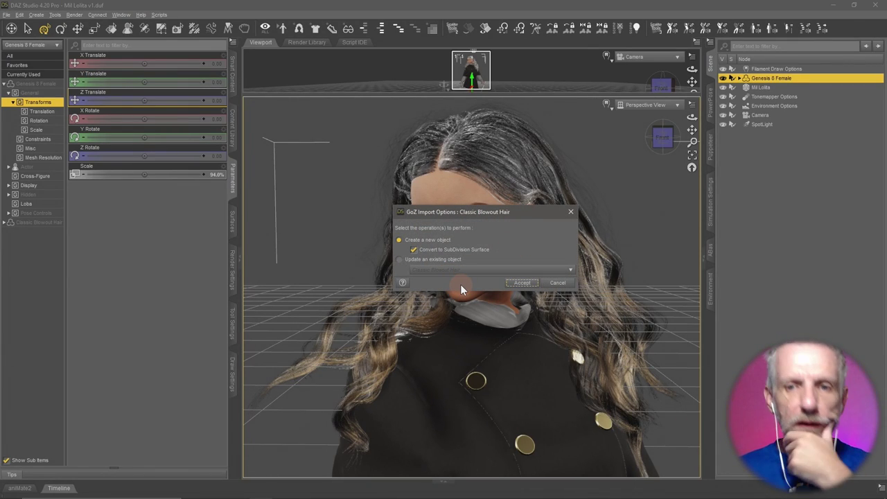
click(399, 260)
drag(472, 217, 406, 158)
click(455, 229)
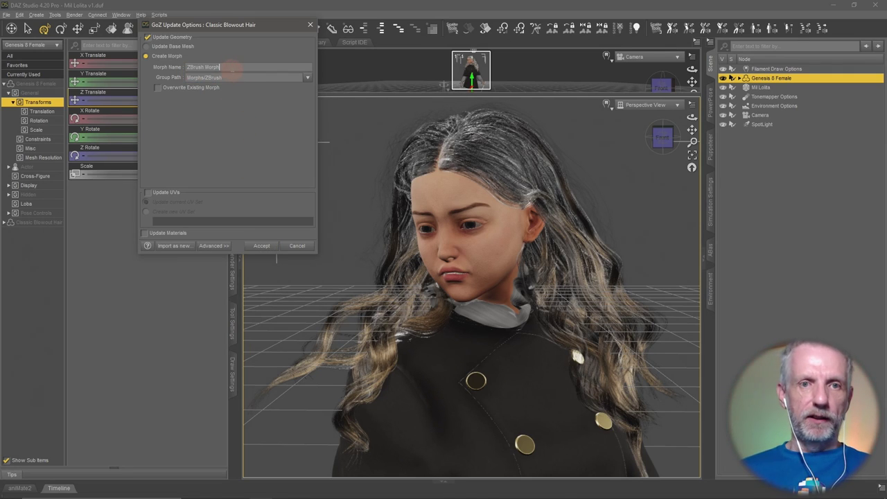
text(Wet)
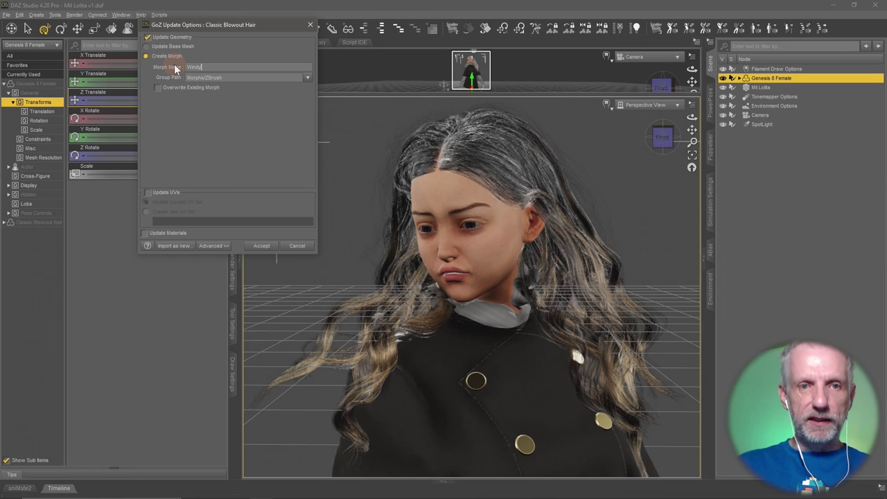
key(Return)
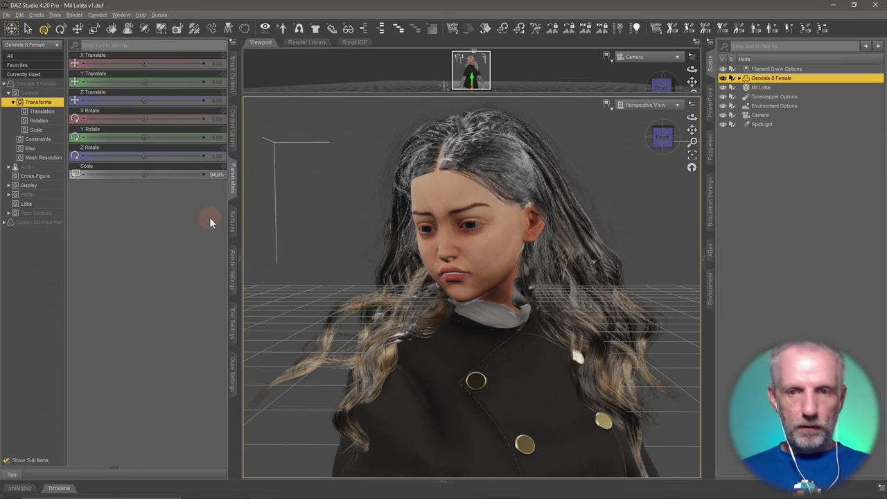
Select Classic Blowout Hair in the Scene pane and show its morph sliders.
click(292, 235)
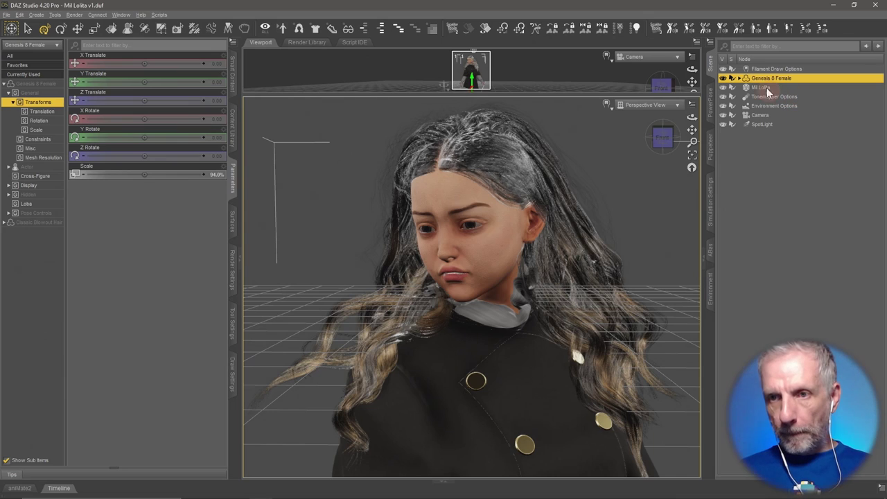
click(741, 78)
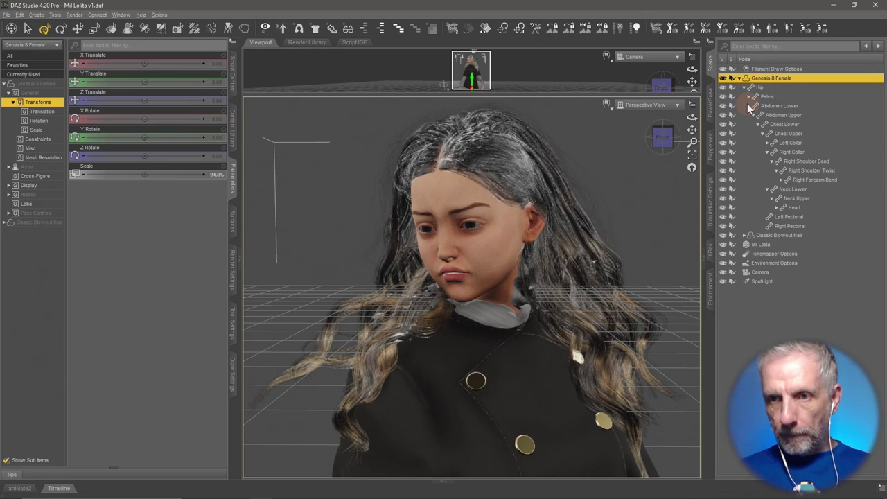
click(747, 103)
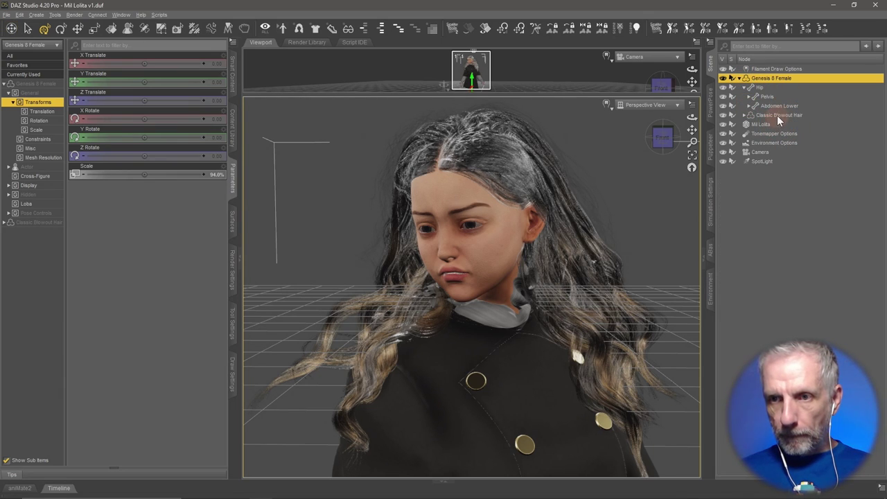
click(777, 115)
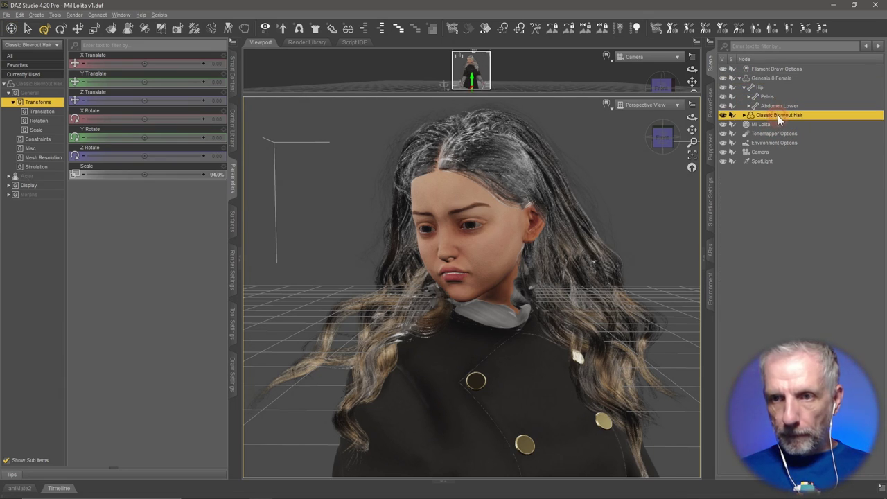
click(52, 197)
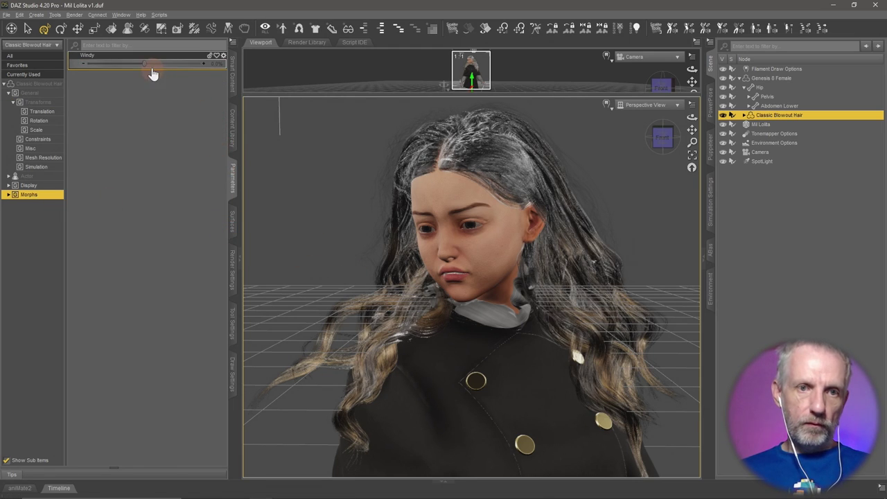
Dial the Windy morph from 100% down to about 41.5% and enlarge the Camera view.
drag(157, 64, 242, 67)
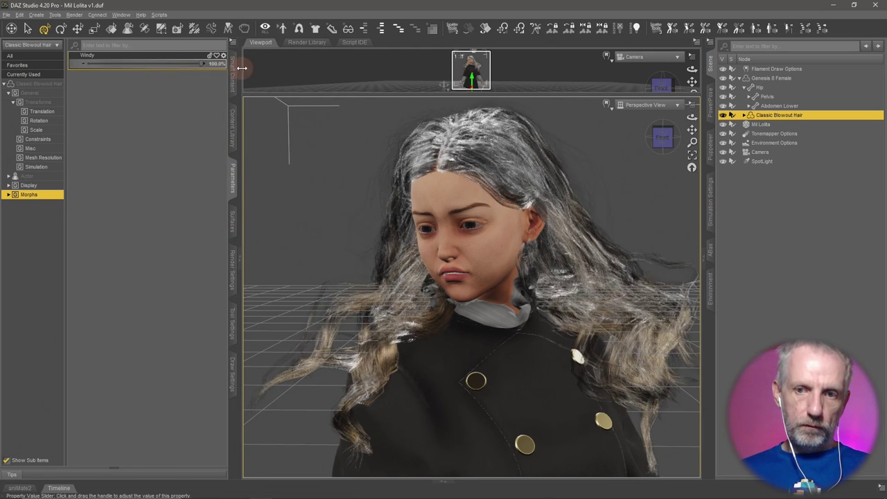
drag(159, 69, 371, 190)
mouse_move(428, 251)
mouse_down()
mouse_move(417, 259)
mouse_move(425, 255)
mouse_up()
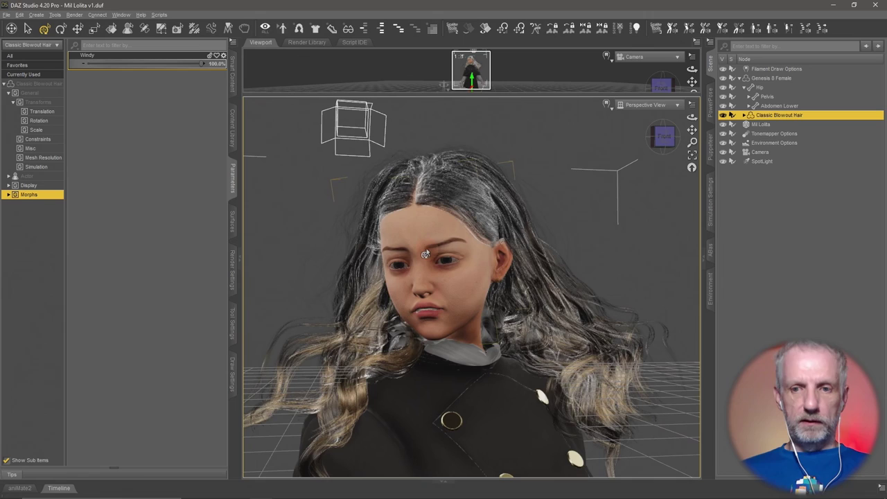
click(223, 58)
click(246, 63)
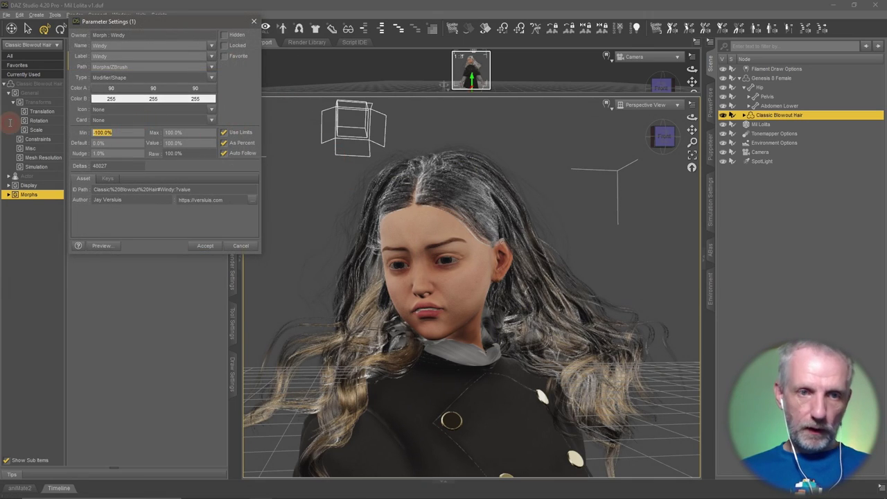
key(Return)
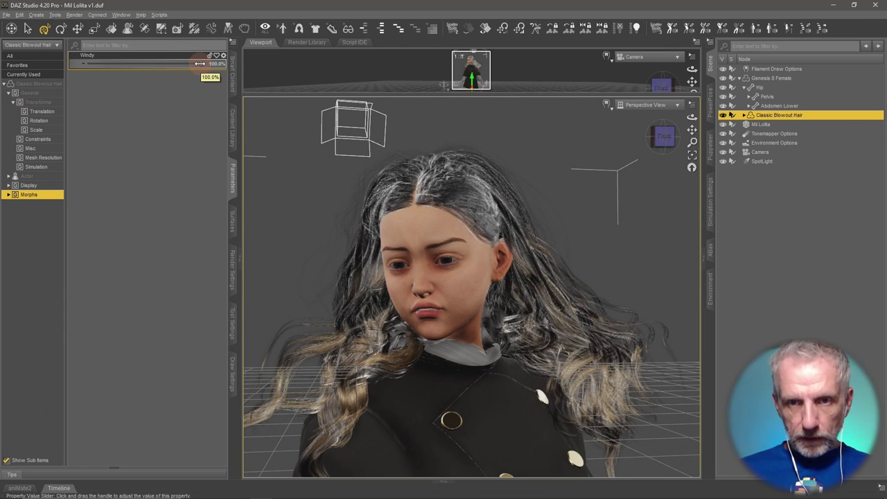
drag(197, 64, 283, 67)
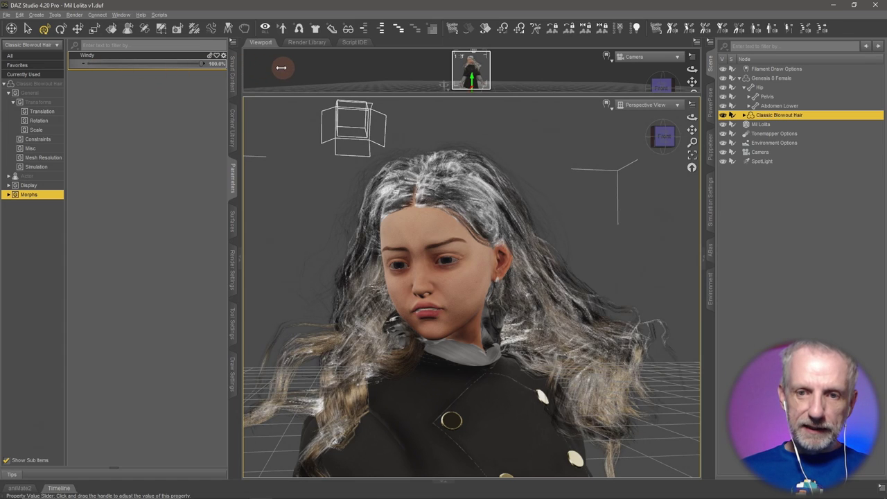
drag(174, 65, 134, 67)
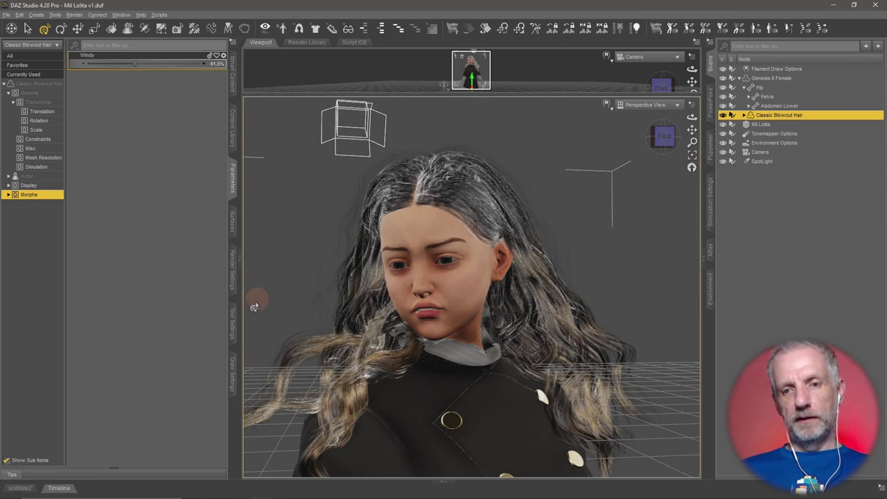
drag(555, 350, 553, 257)
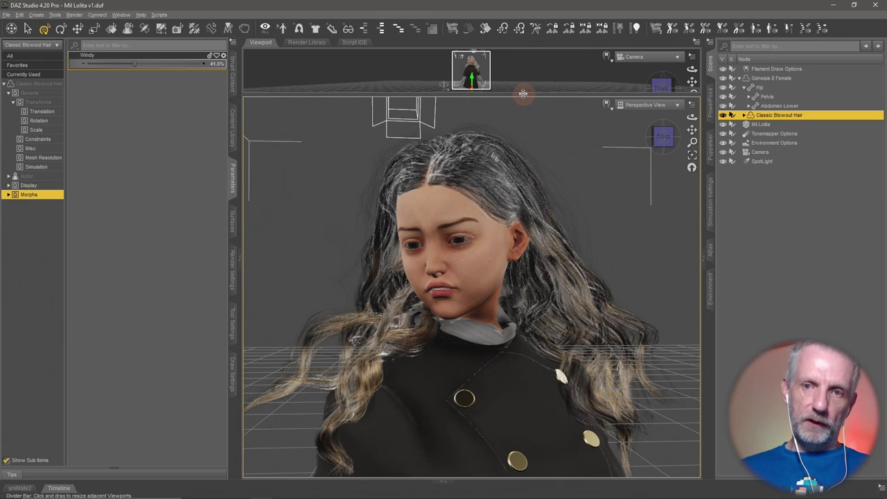
drag(523, 93, 575, 365)
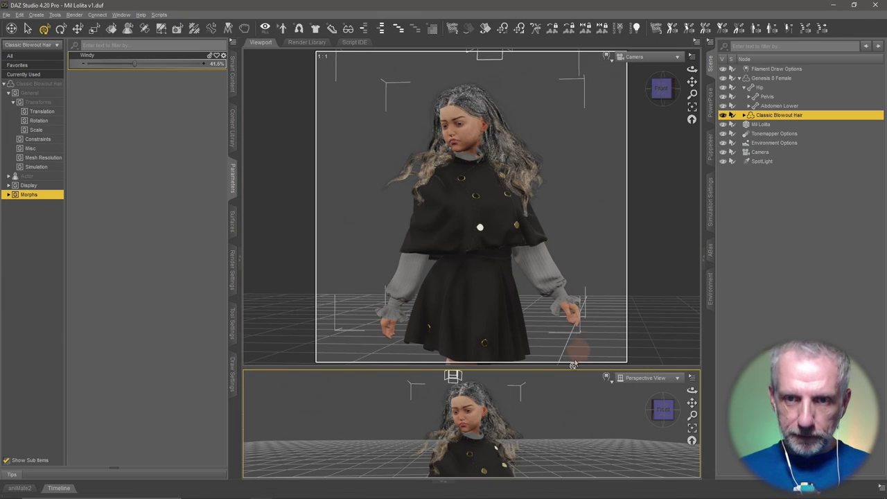
Duplicate the main Camera with Edit > Duplicate > Duplicate Node(s).
mouse_move(508, 315)
mouse_down()
mouse_move(506, 308)
mouse_move(513, 321)
mouse_up()
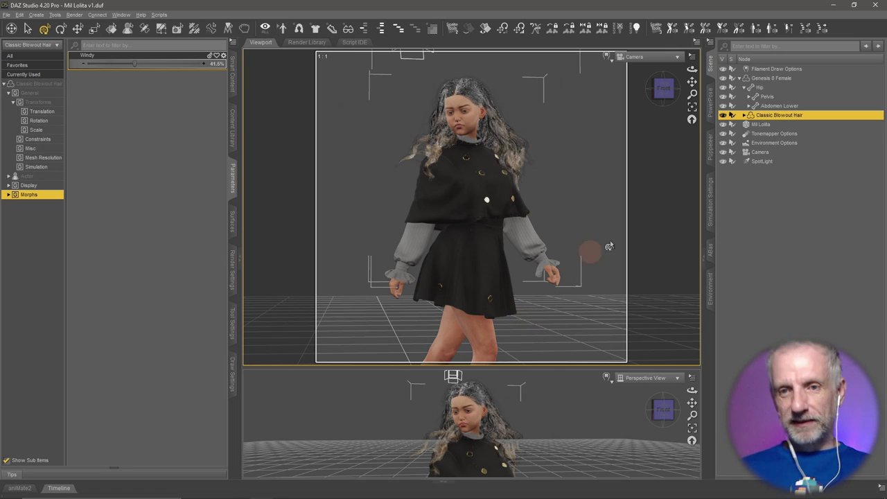
click(739, 78)
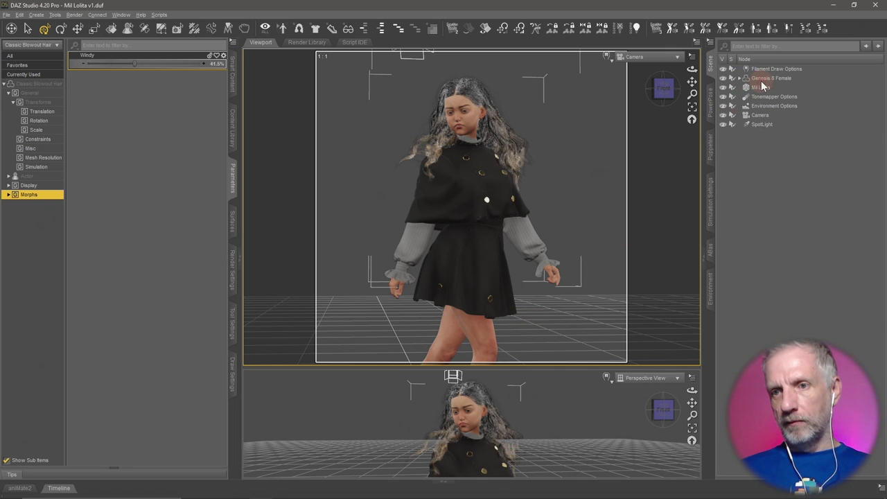
click(761, 115)
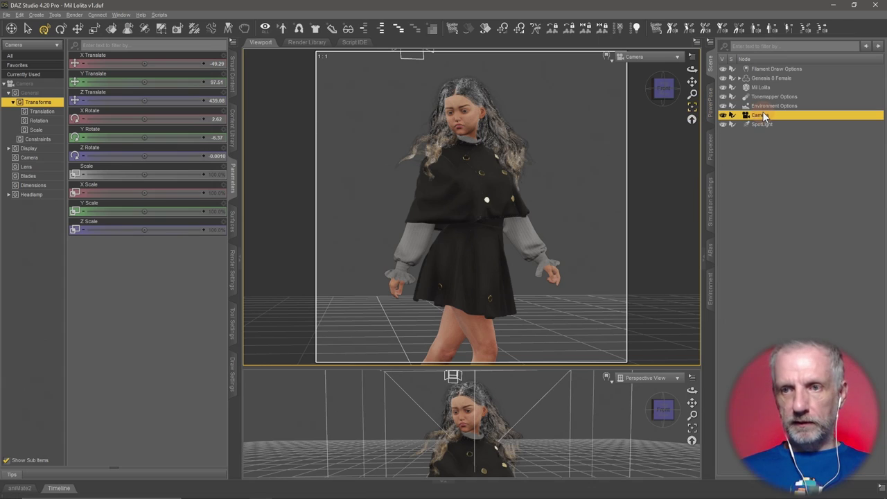
key(Escape)
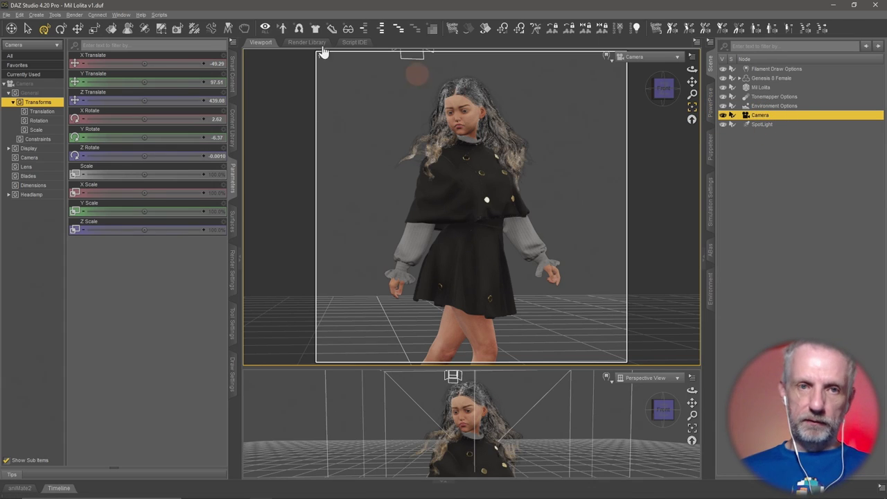
click(20, 15)
mouse_move(62, 67)
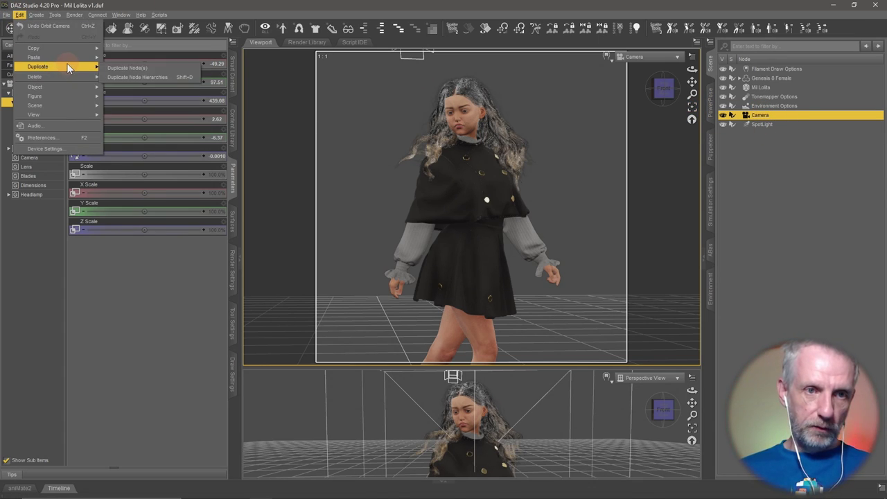
click(126, 68)
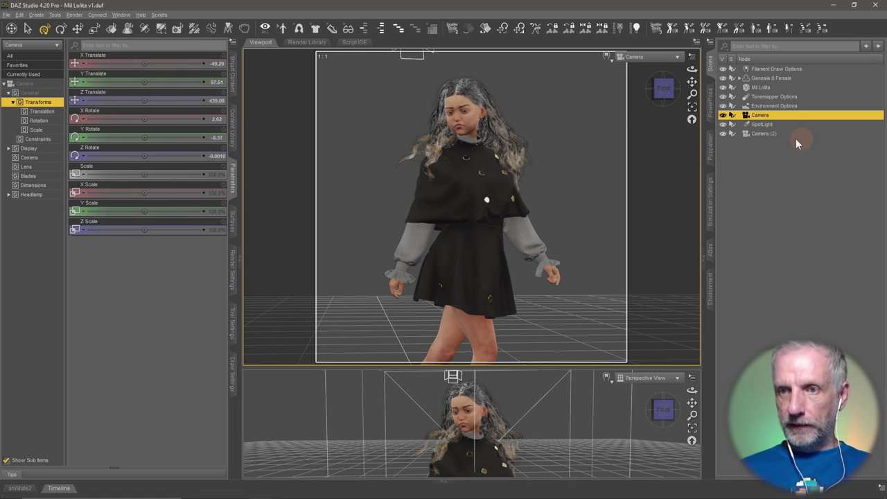
Rename Camera (2) to 'Camera Closew'.
click(762, 135)
click(762, 134)
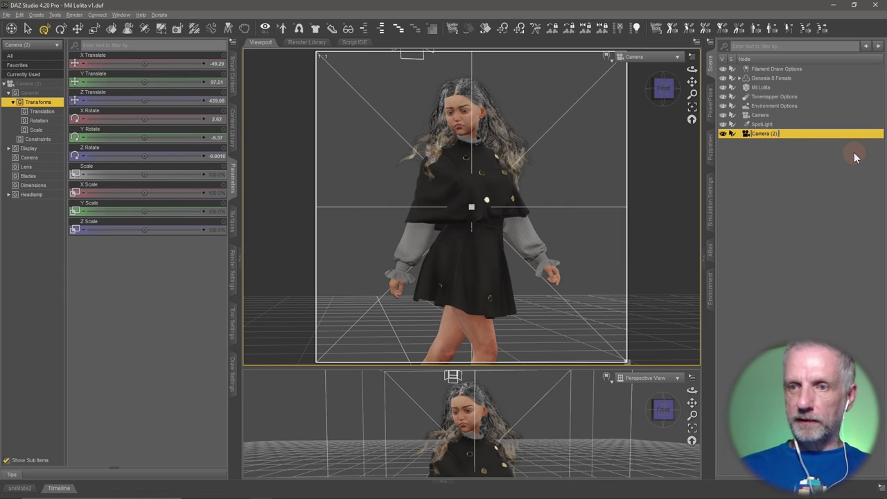
key(BackSpace)
key(BackSpace)
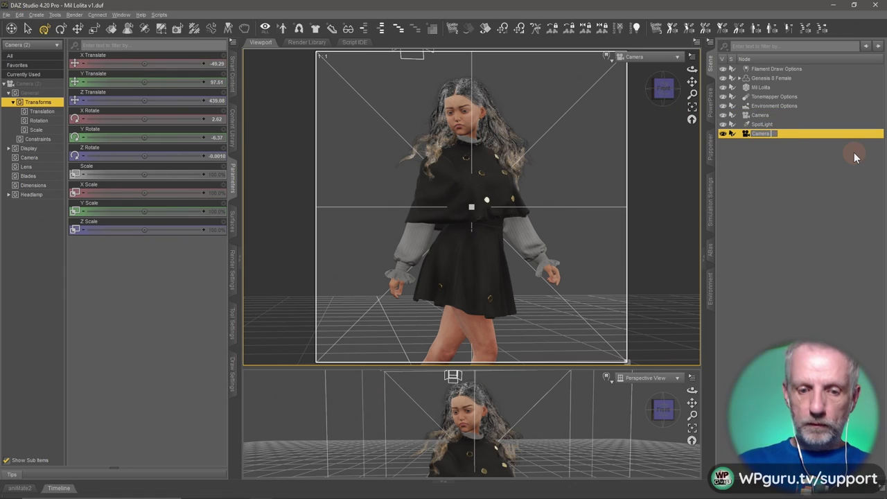
key(BackSpace)
text(Closew)
key(Return)
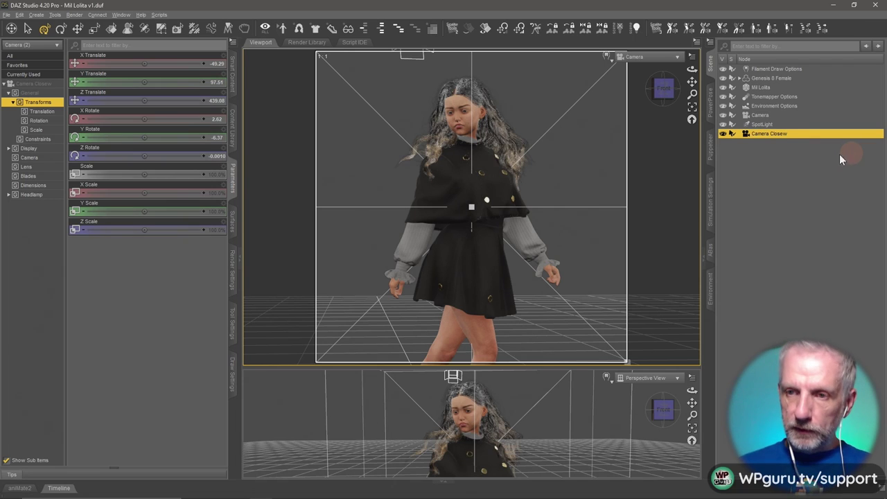
click(779, 134)
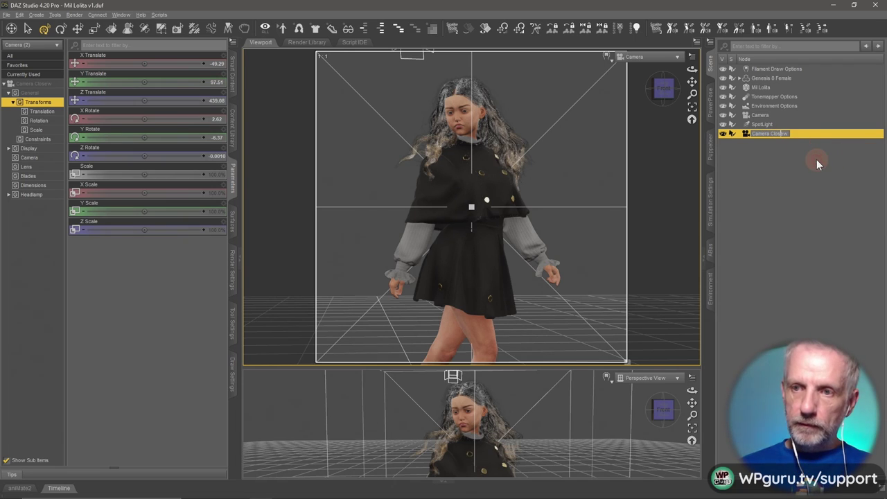
Correct the camera name to 'Camera Close' and save the scene.
key(BackSpace)
key(Return)
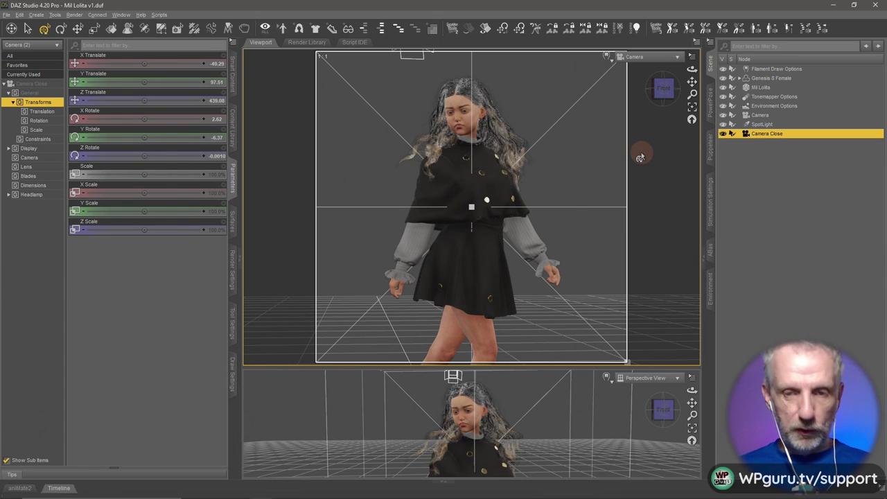
key(ctrl+s)
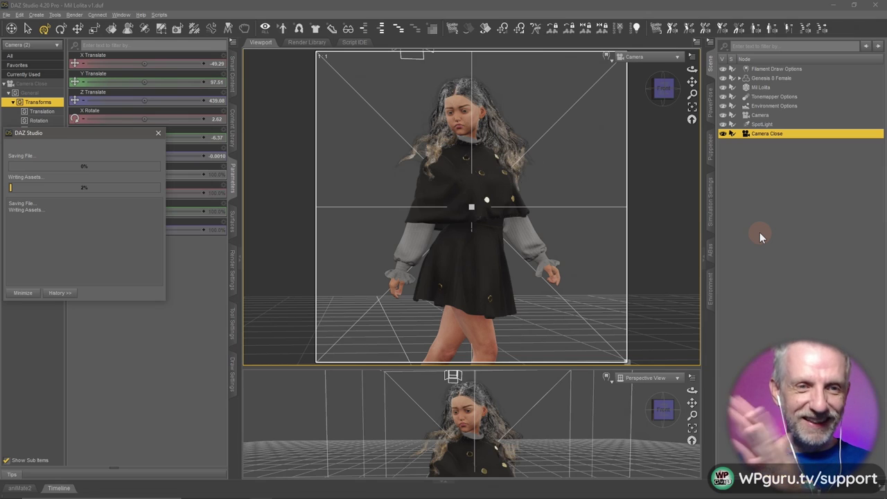
Close ZBrush without saving changes and bring up the viewport's camera list.
key(alt+Tab)
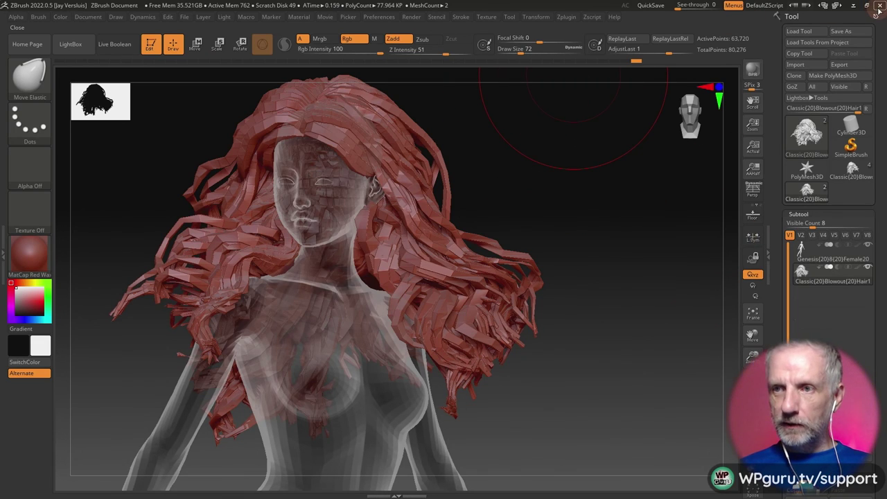
click(878, 7)
click(454, 290)
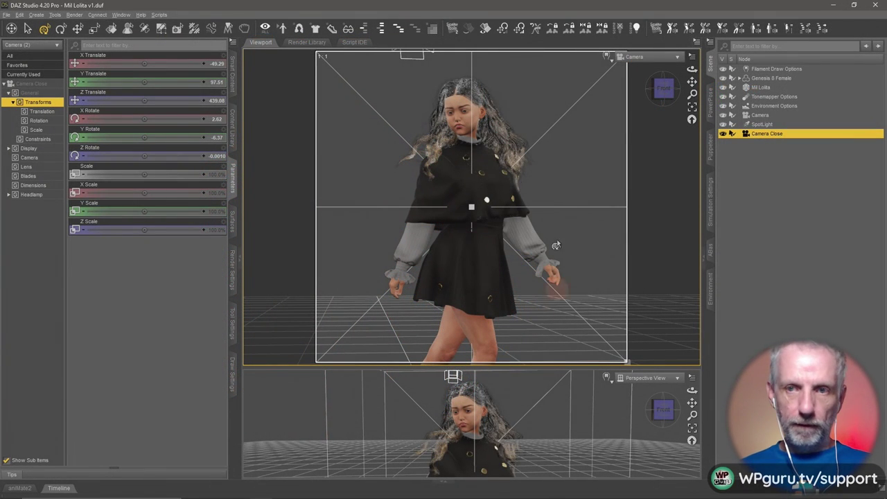
click(648, 56)
Look through Camera Close, move it in on the face, and enlarge a side Perspective View.
click(637, 143)
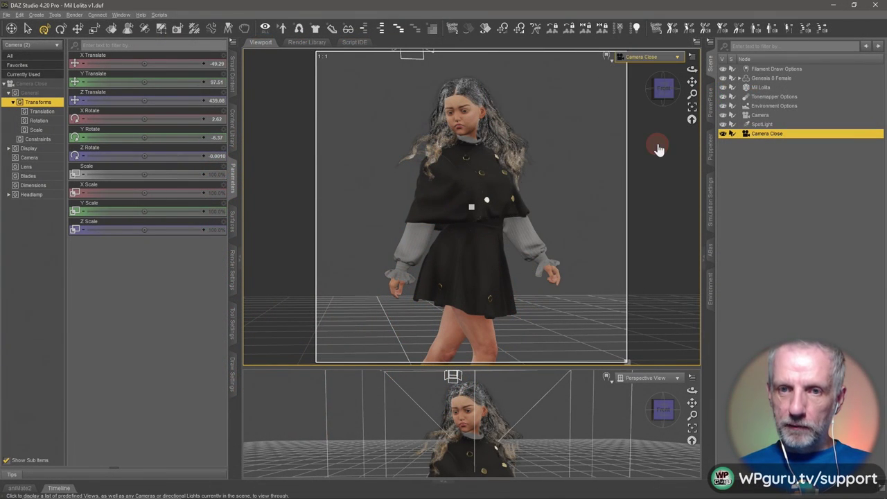
scroll(534, 197, up, 5)
mouse_move(532, 203)
mouse_down()
mouse_move(531, 189)
mouse_move(518, 200)
mouse_up()
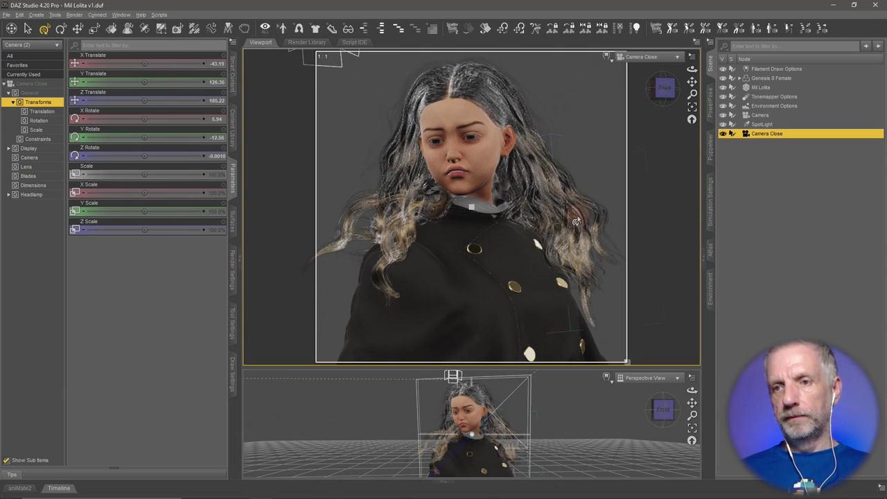
drag(547, 367, 528, 125)
drag(488, 314, 401, 316)
scroll(437, 324, down, 10)
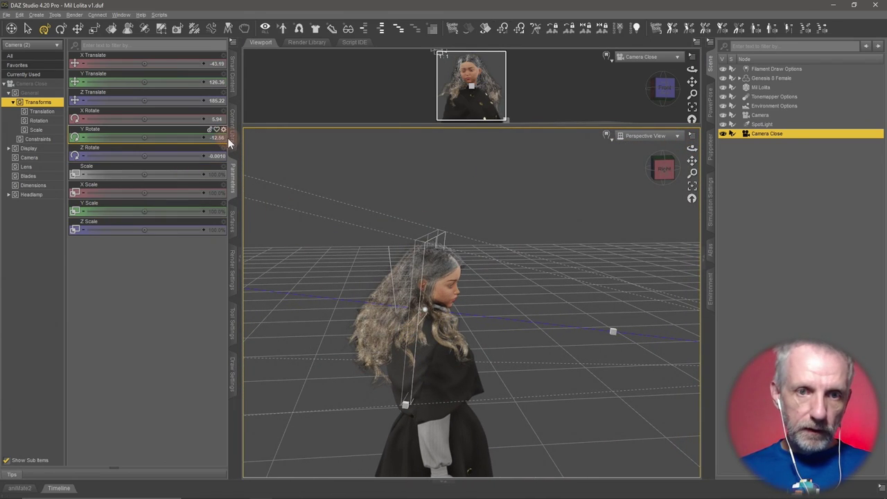
Set Camera Close's focal distance to 179.96 and F/Stop to 75.11, then enlarge its view.
click(49, 159)
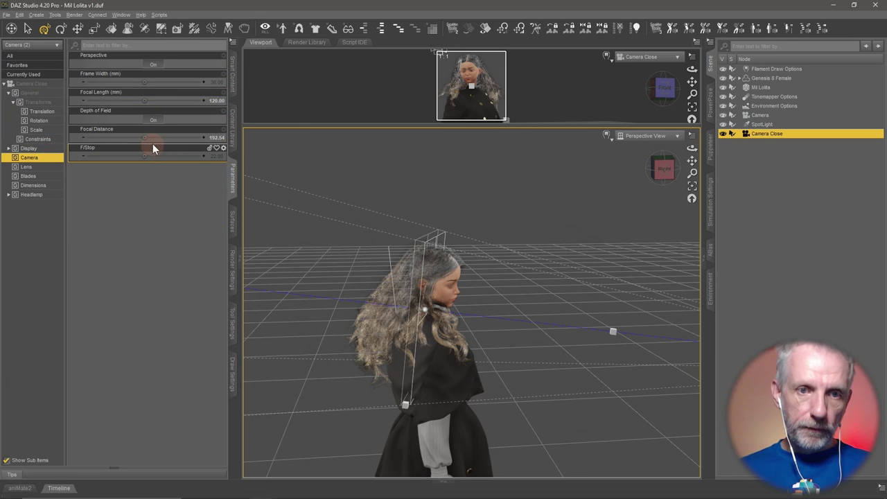
drag(144, 139, 141, 139)
click(215, 156)
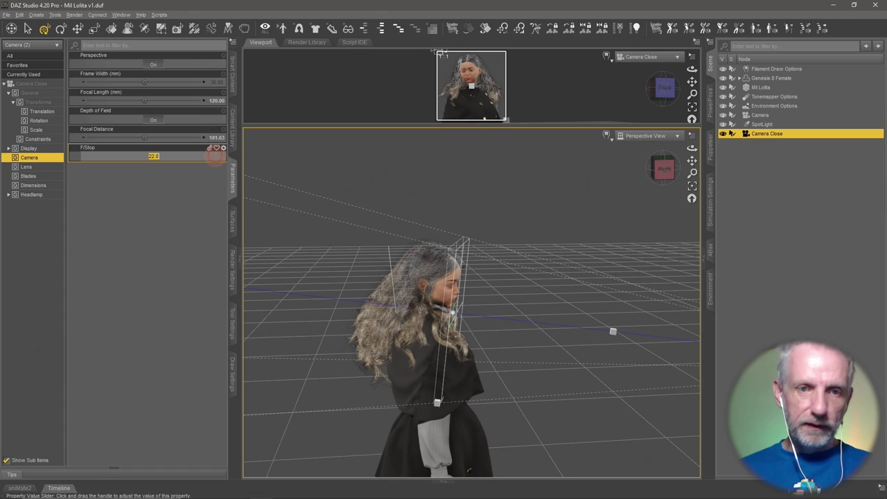
text(44)
key(Return)
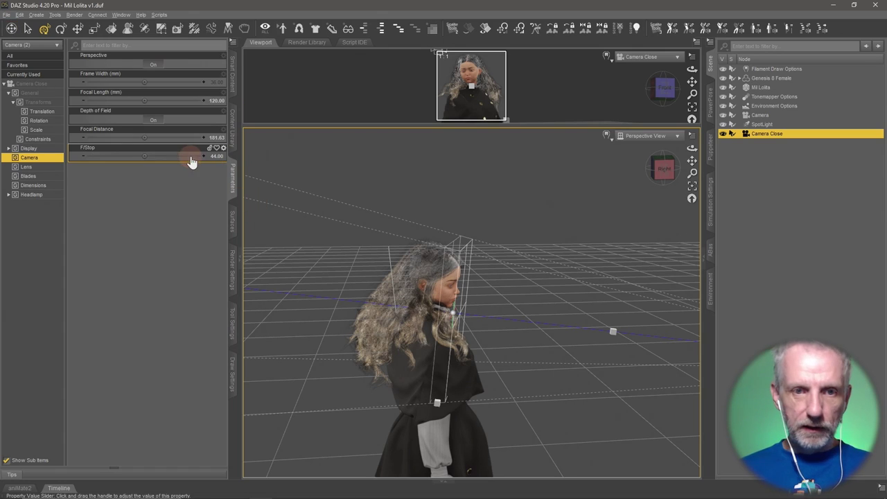
drag(144, 156, 143, 137)
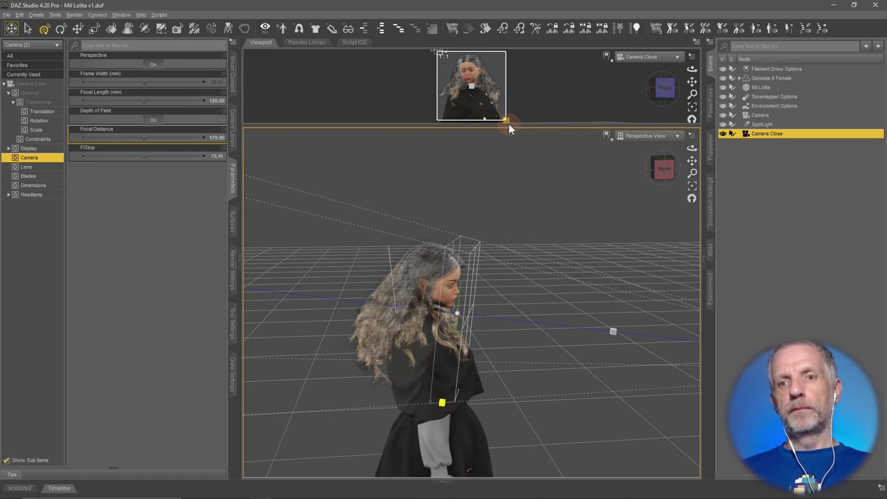
drag(509, 126, 534, 390)
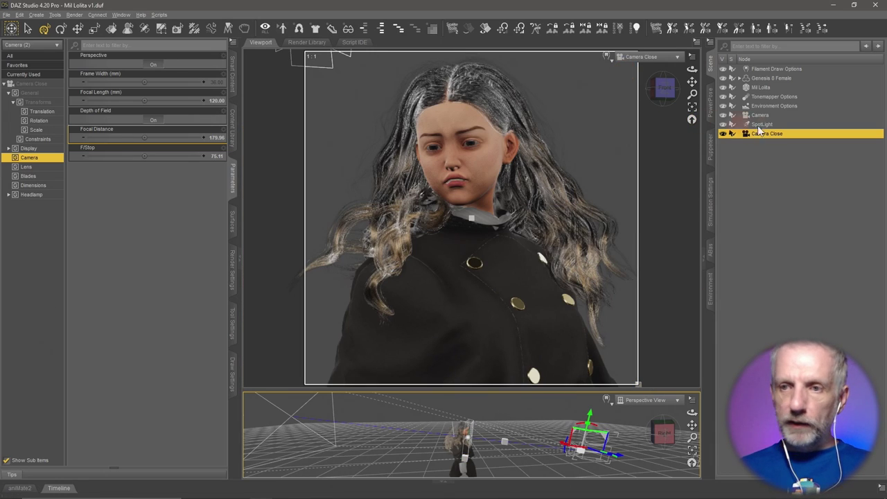
Select Classic Blowout Hair and browse to its Iray hair material presets in Smart Content.
click(739, 78)
click(786, 115)
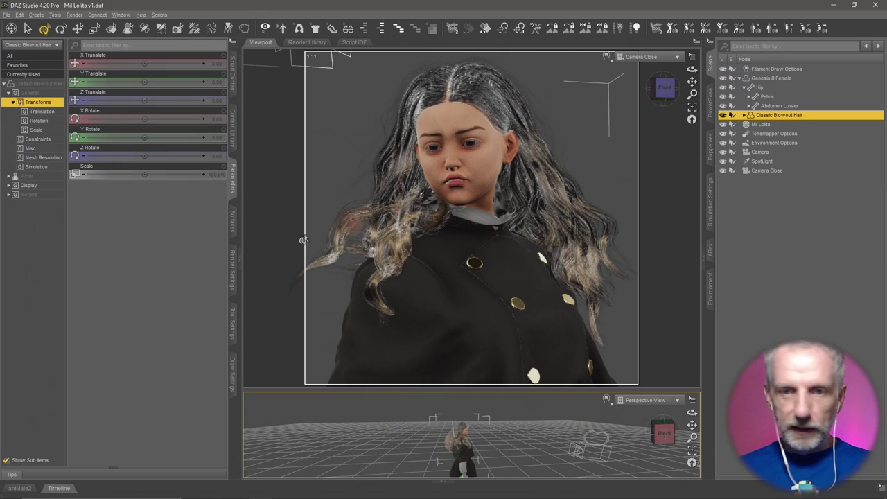
click(232, 76)
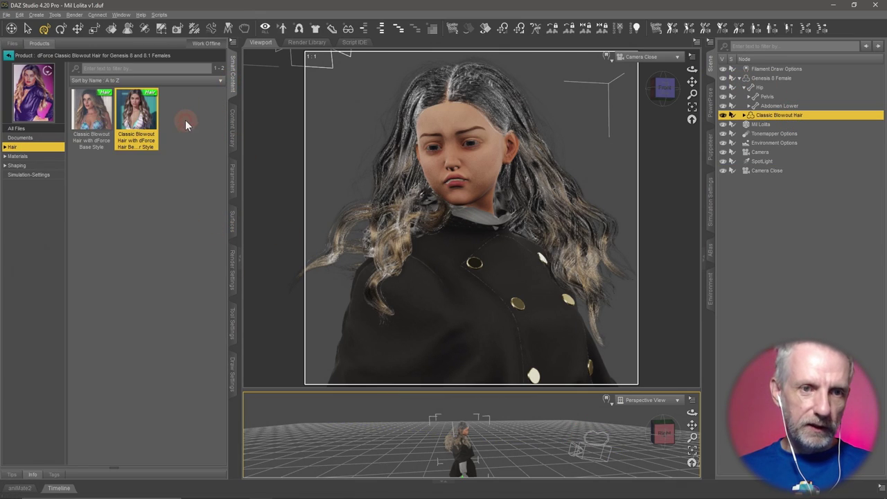
click(53, 157)
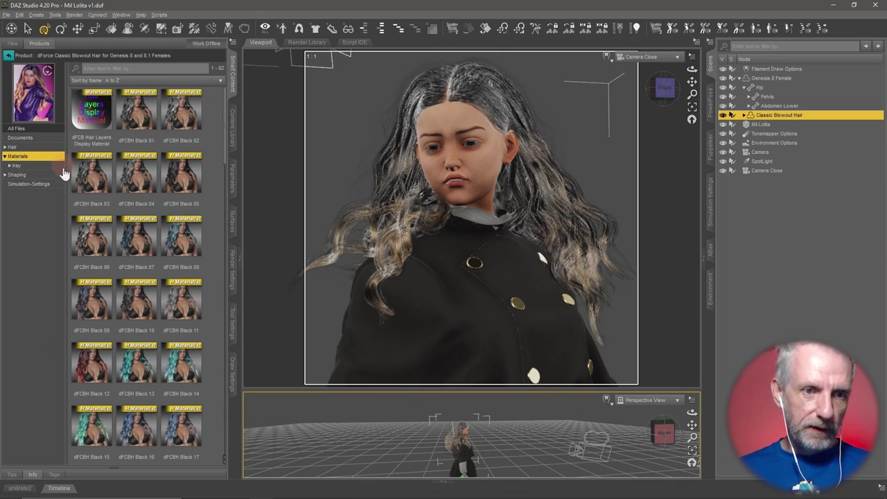
click(28, 175)
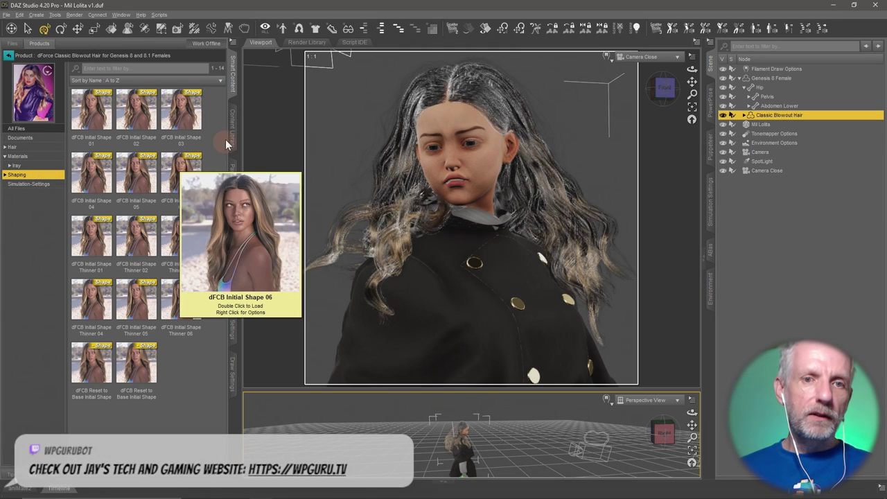
click(31, 166)
click(54, 178)
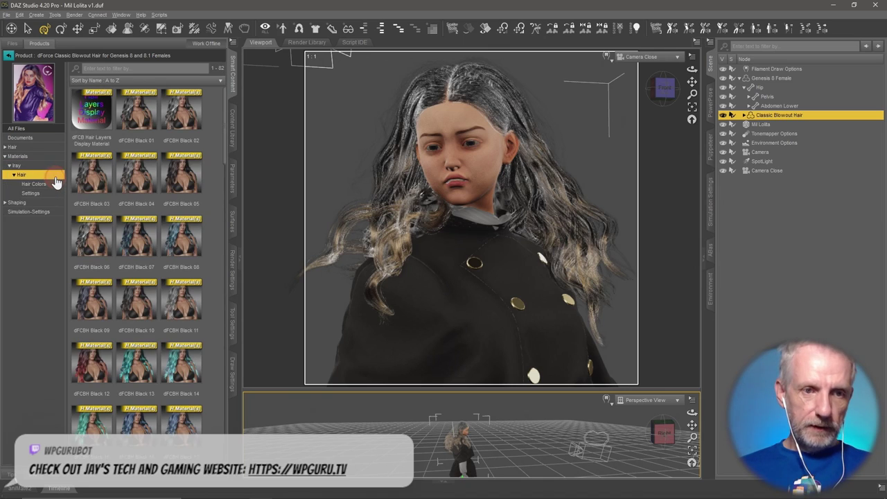
scroll(218, 294, down, 6)
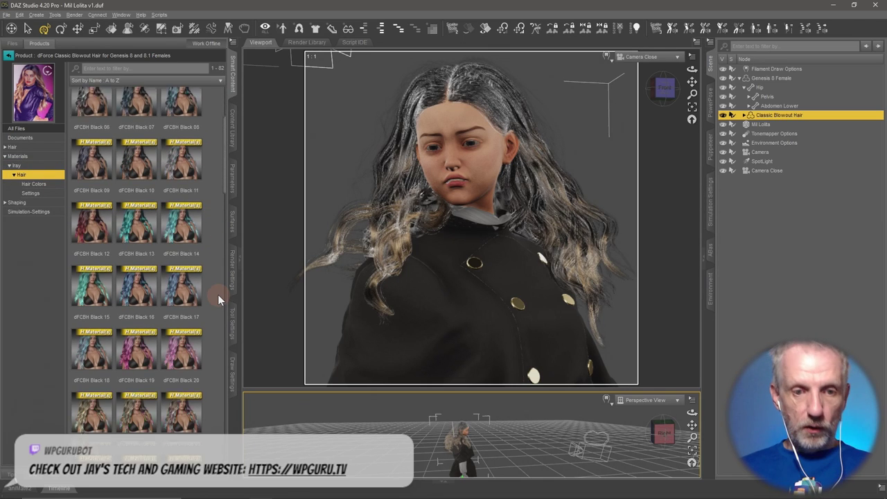
scroll(218, 294, down, 6)
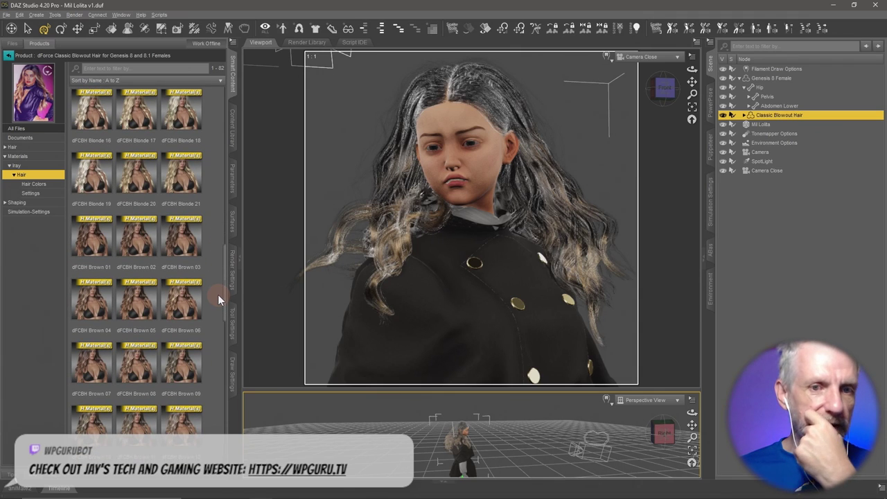
Compare dFCBH Blonde 21 and Blonde 19 on the hair, settling on Blonde 21.
double_click(186, 182)
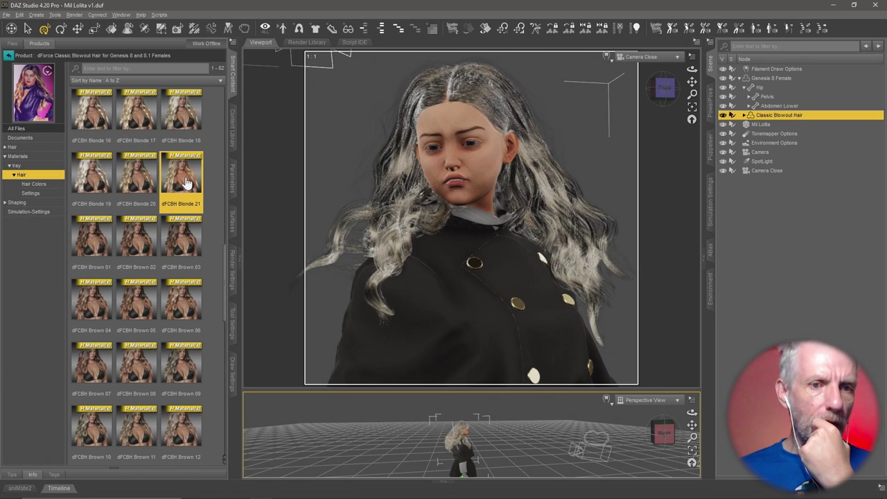
double_click(94, 180)
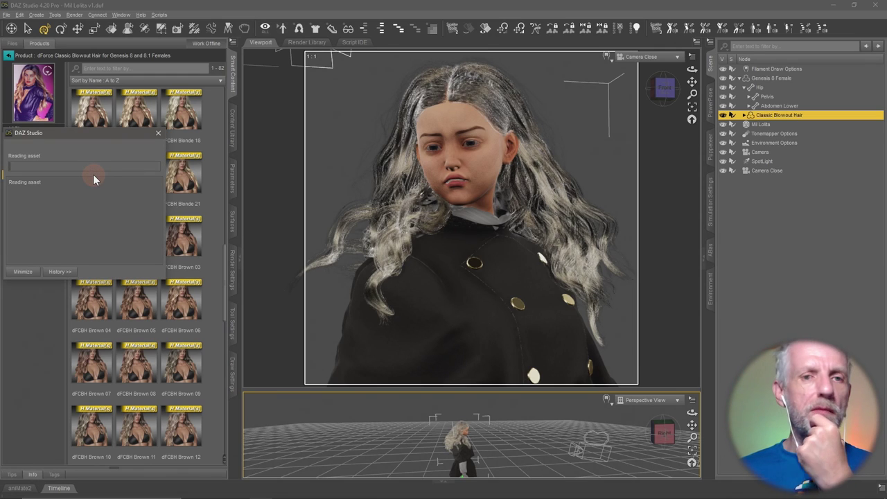
double_click(197, 178)
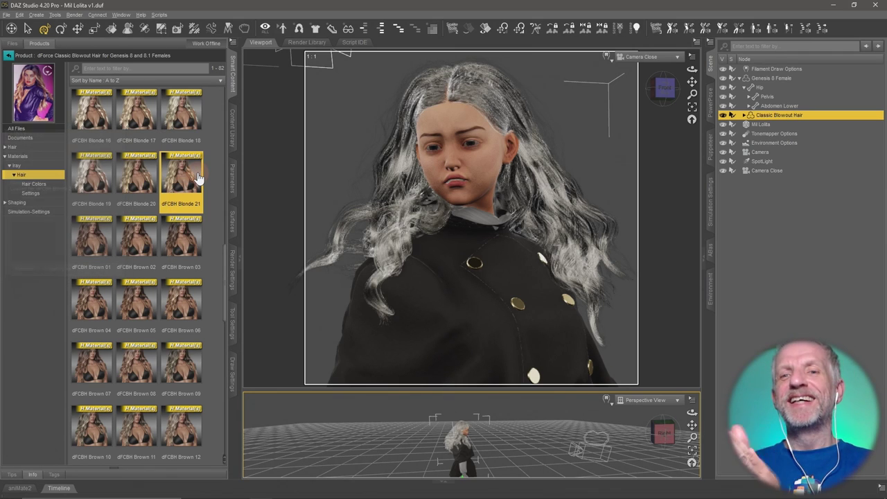
Switch the viewport to live Iray rendering and try dFCBH Blonde 03 and Blonde 05 on the hair.
click(609, 62)
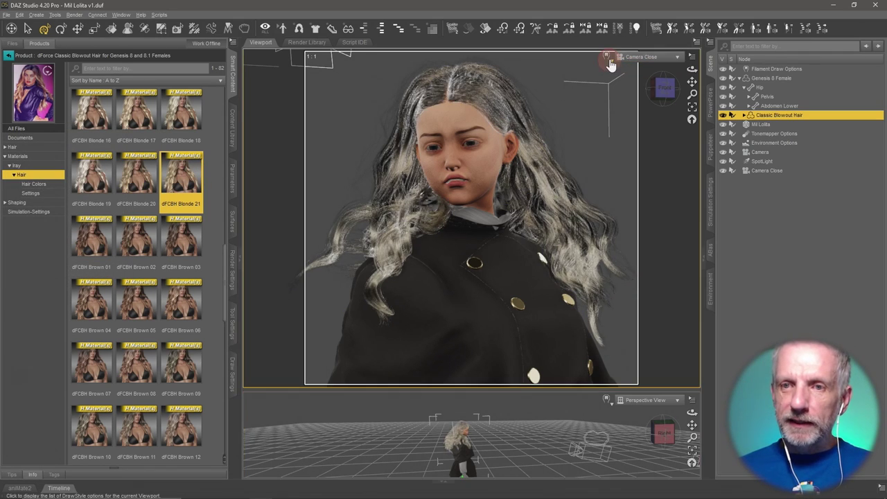
click(613, 177)
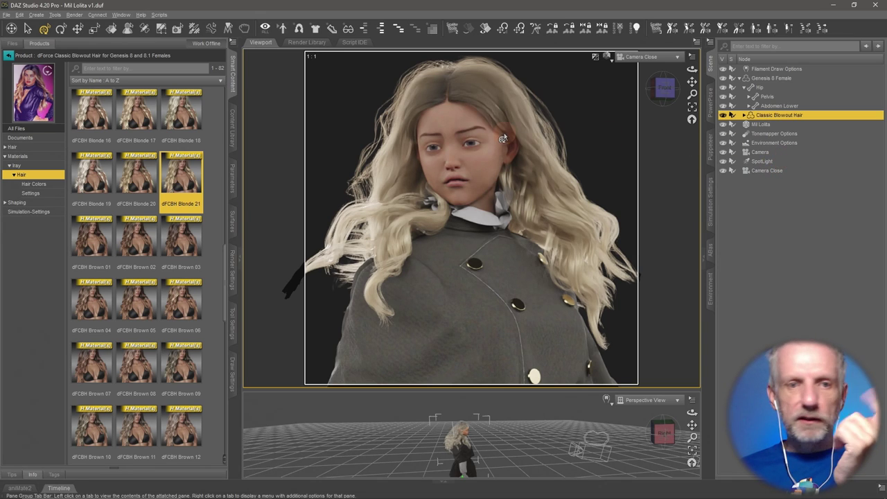
scroll(191, 218, up, 8)
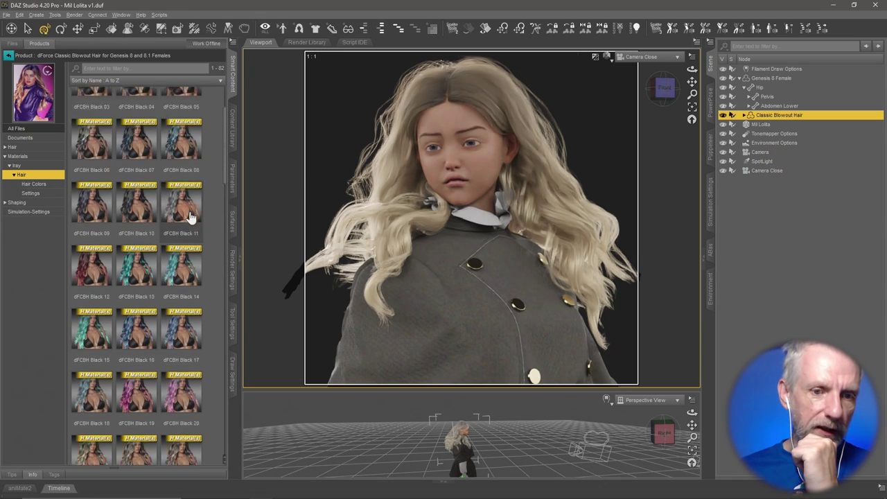
scroll(191, 229, down, 3)
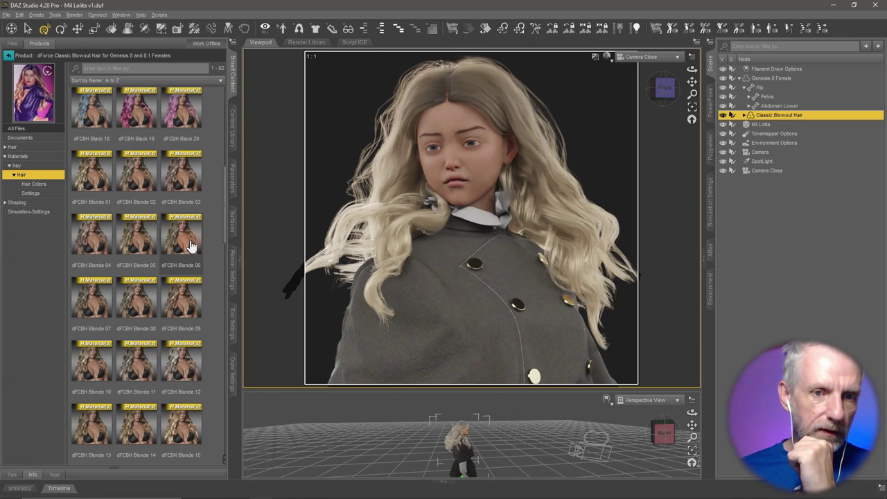
double_click(193, 188)
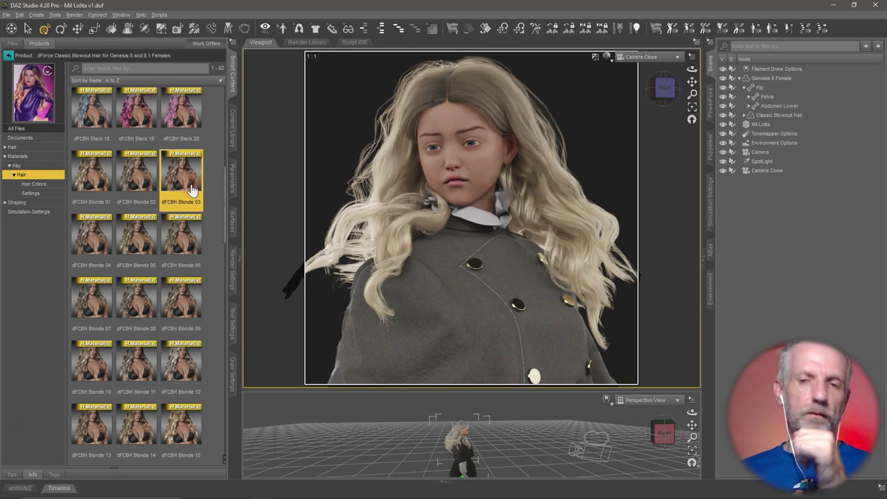
double_click(193, 189)
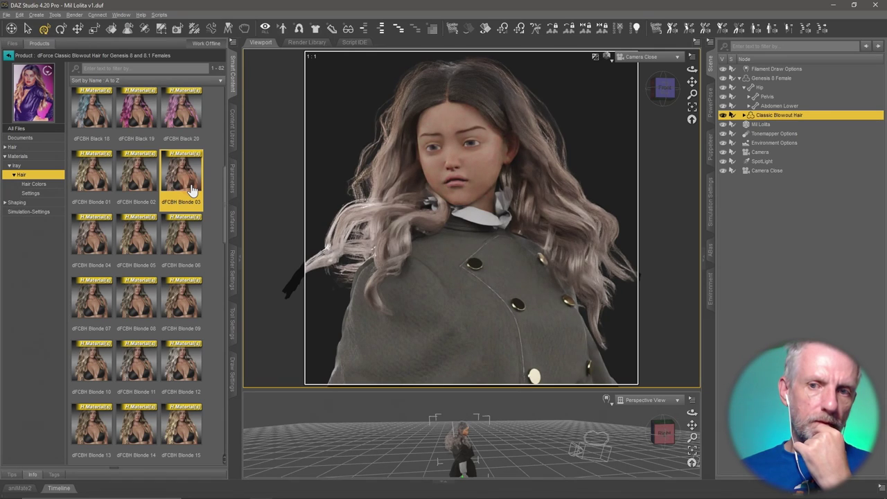
double_click(141, 241)
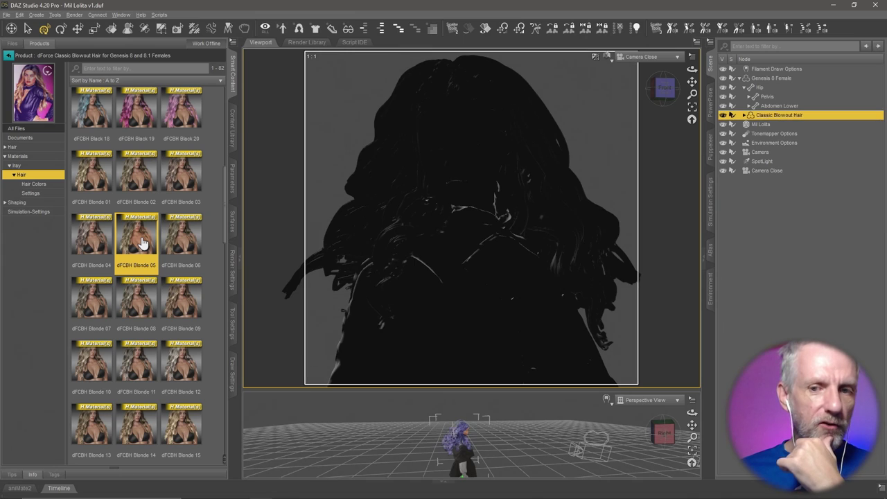
Scroll the hair colour thumbnails, then open the Settings folder under Materials > Iray > Hair.
scroll(141, 240, down, 6)
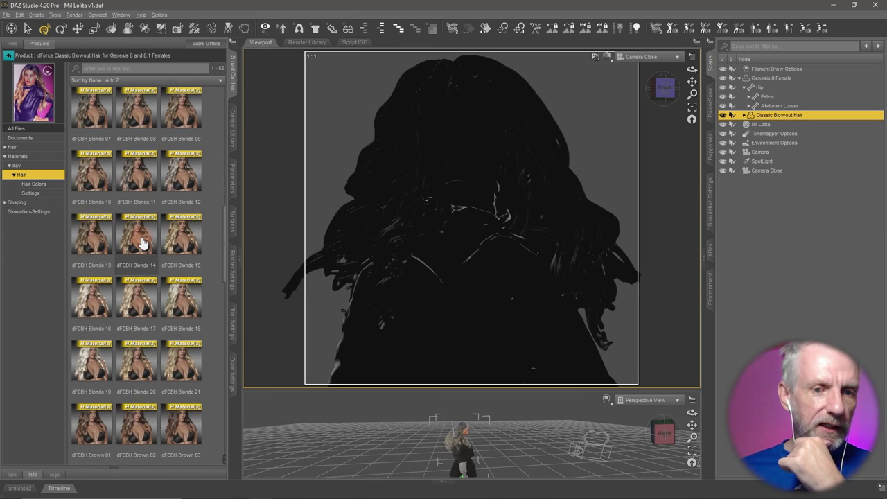
scroll(141, 242, down, 3)
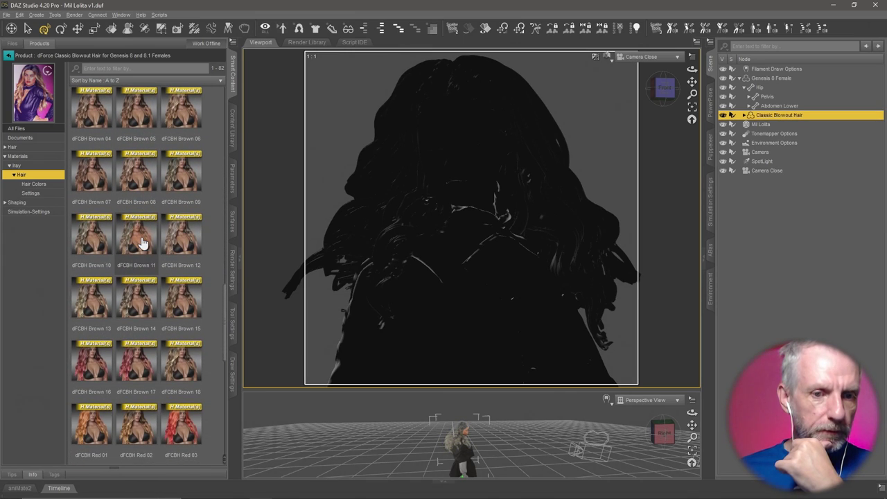
scroll(141, 242, down, 7)
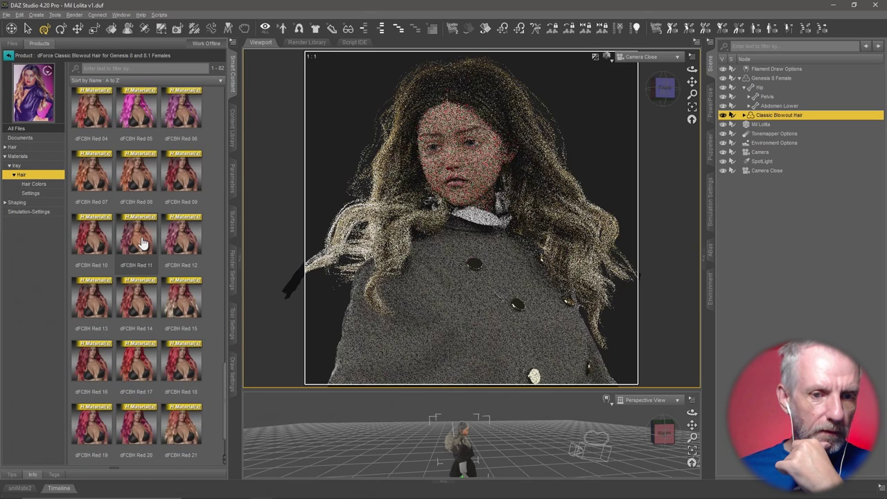
scroll(142, 242, up, 3)
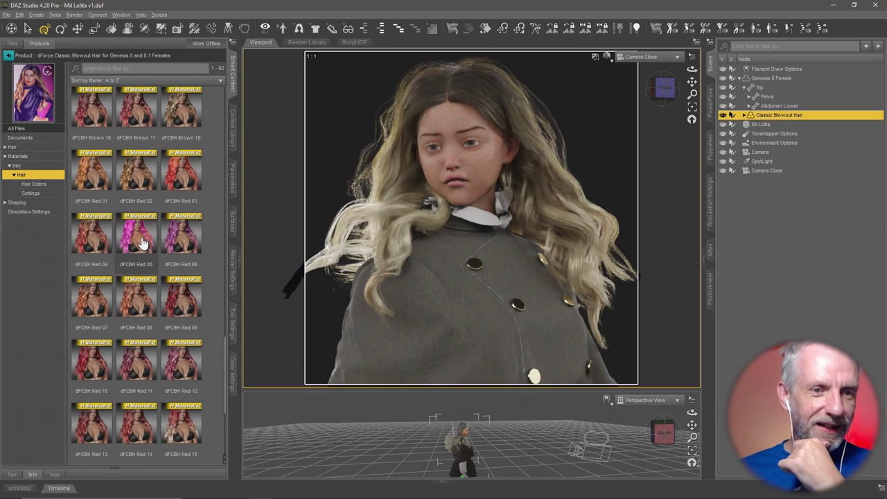
click(35, 184)
click(53, 195)
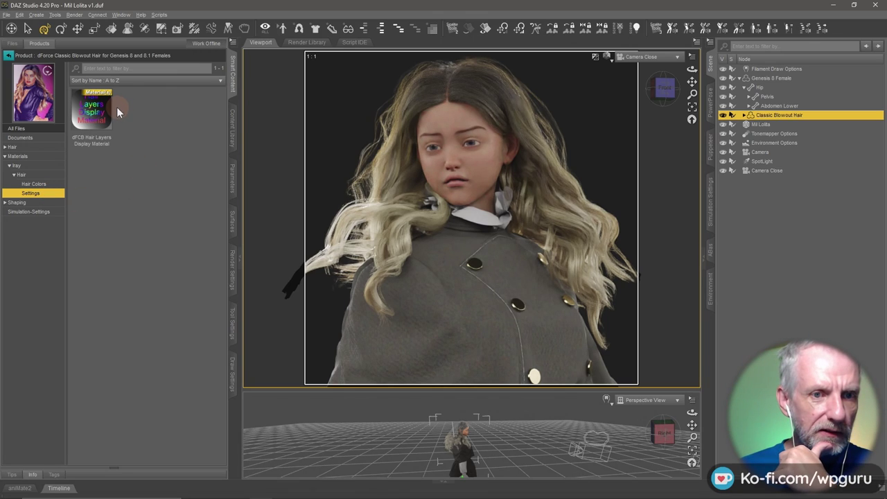
Return to Hair Colors and apply the dFCBH Blonde 12 colour to the hair.
click(34, 184)
scroll(200, 232, down, 10)
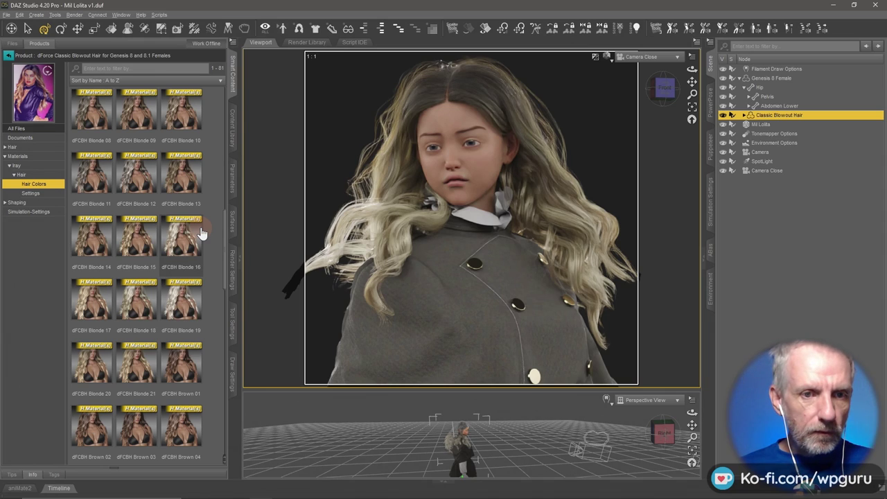
double_click(137, 183)
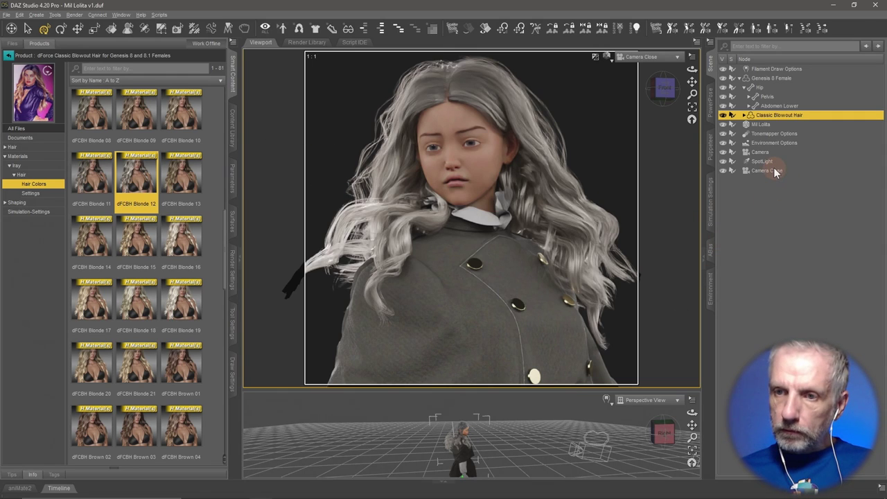
View through the full-body Camera and re-angle it to show the figure more from the side.
click(607, 60)
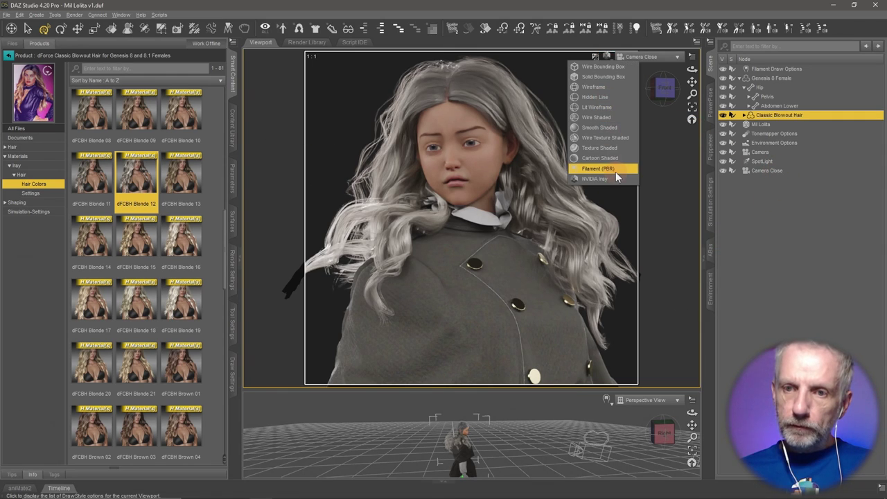
click(658, 59)
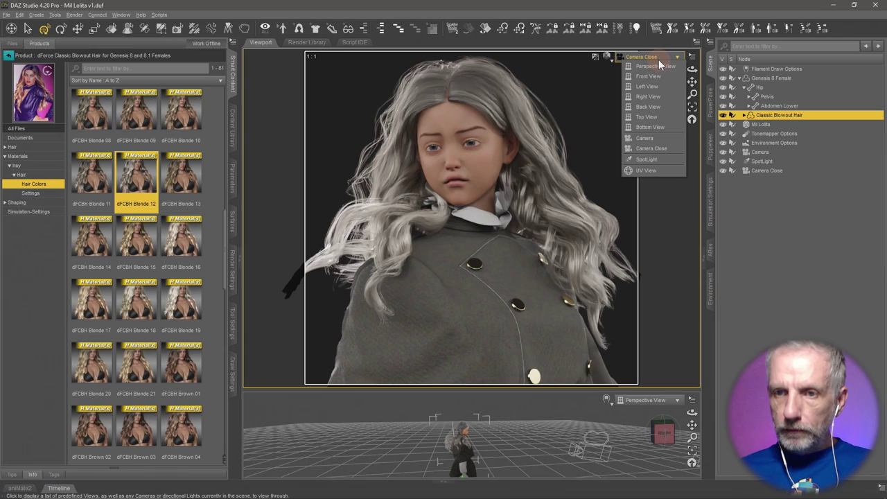
click(661, 137)
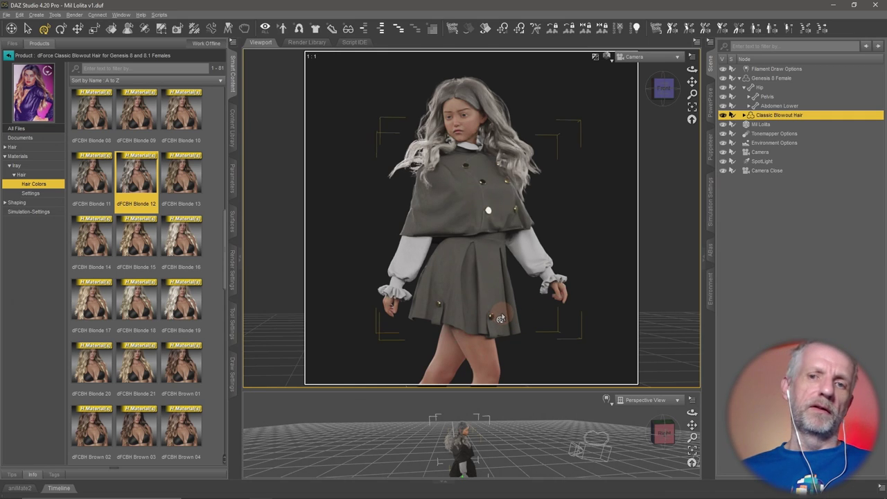
drag(500, 318, 542, 321)
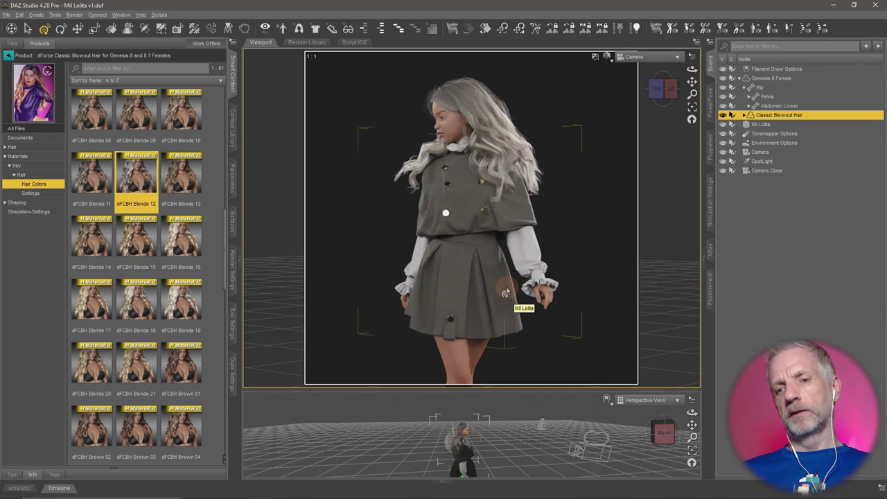
drag(506, 286, 506, 291)
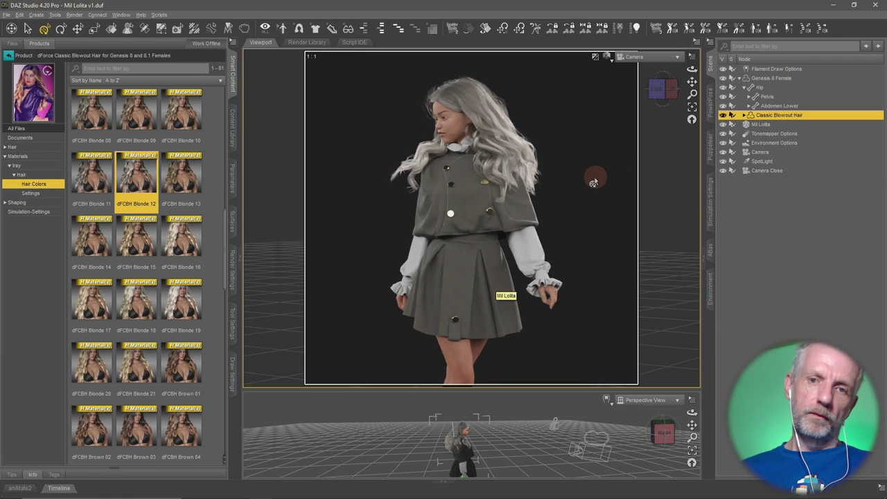
mouse_move(516, 212)
mouse_down()
mouse_move(518, 204)
mouse_move(509, 204)
mouse_move(518, 254)
mouse_move(497, 251)
mouse_up()
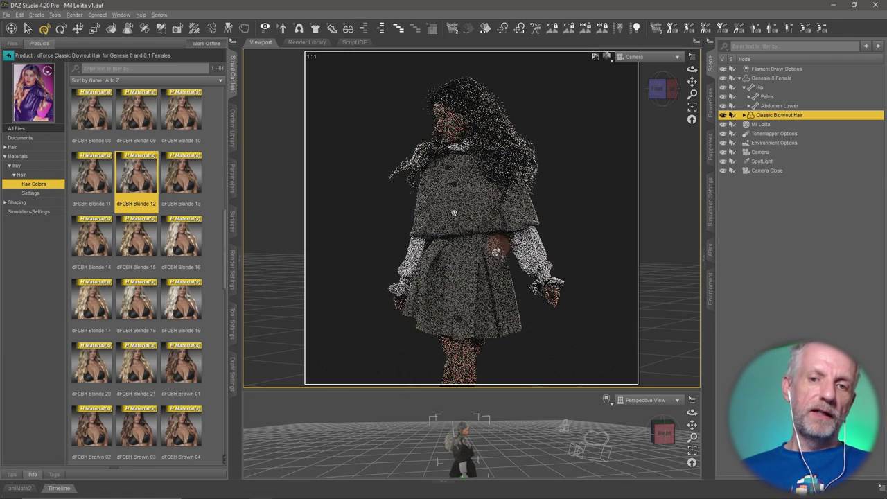
click(656, 59)
Switch to Camera Close and re-orbit it around the figure's head and shoulders.
click(662, 140)
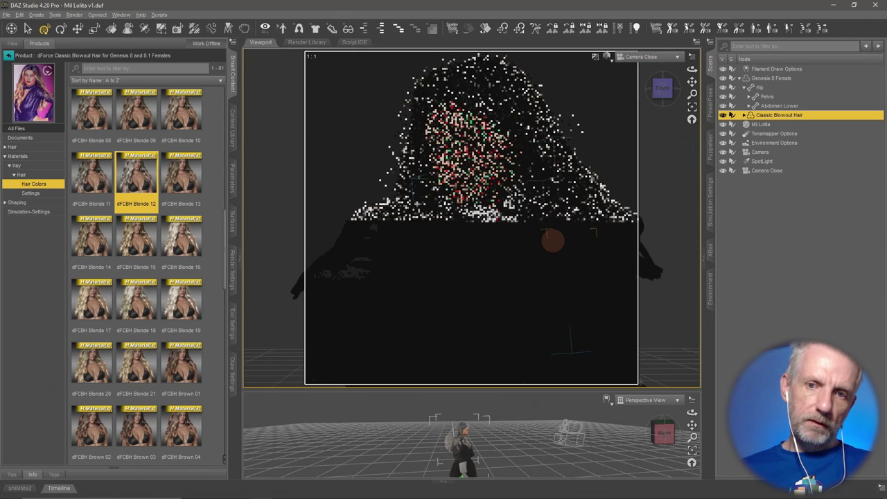
drag(553, 241, 580, 247)
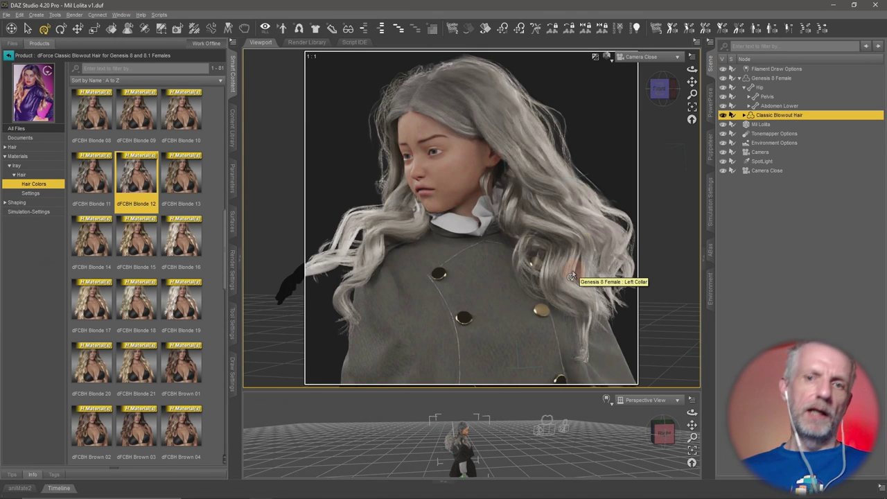
drag(554, 271, 552, 271)
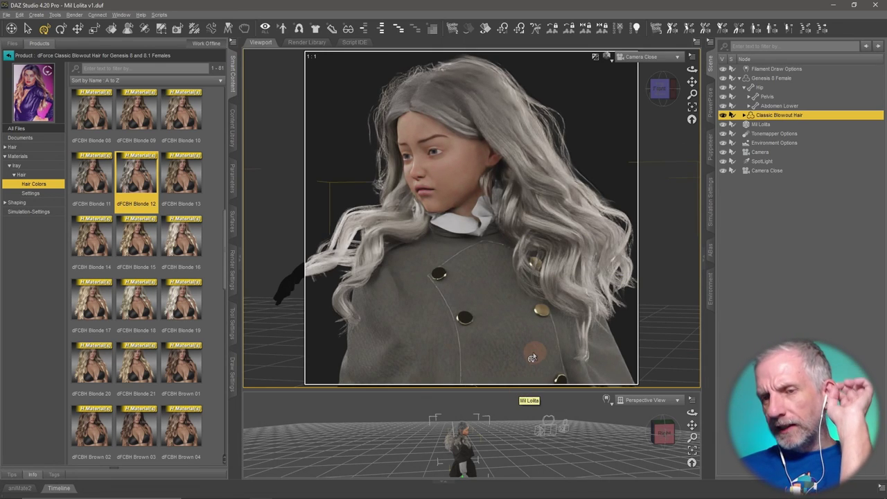
Select Classic Blowout Hair in the Scene and show its Parameters.
click(781, 76)
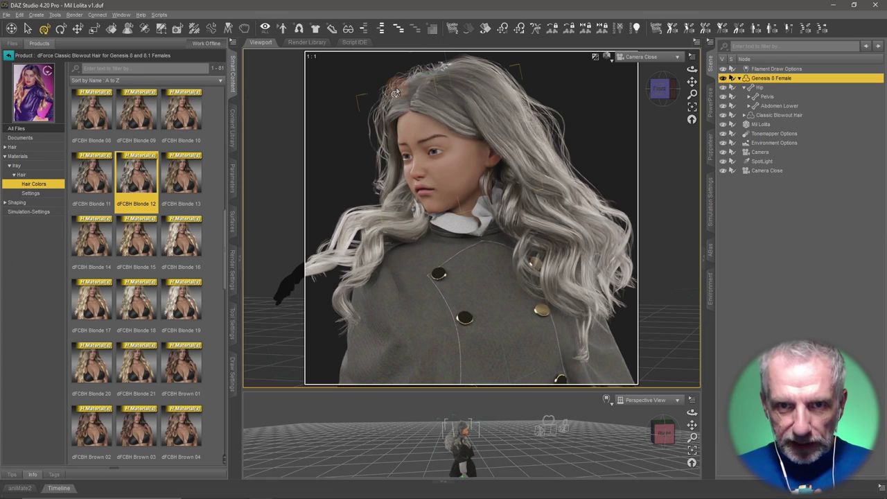
click(797, 115)
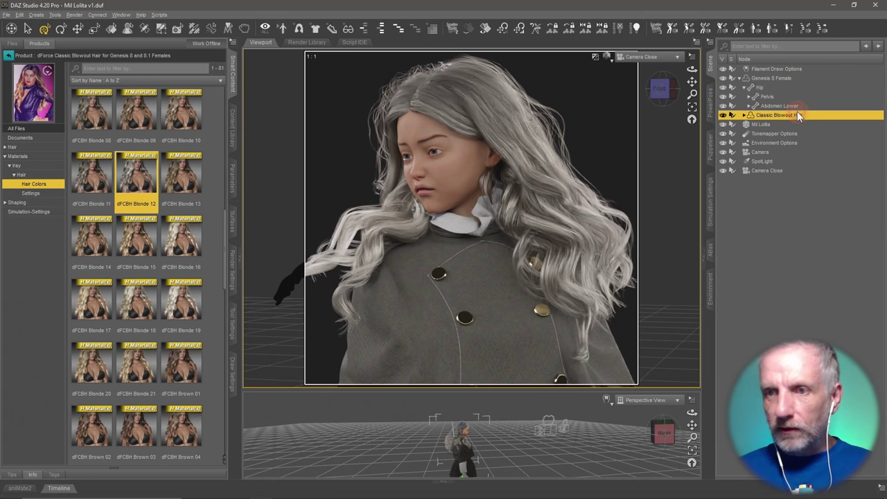
click(234, 182)
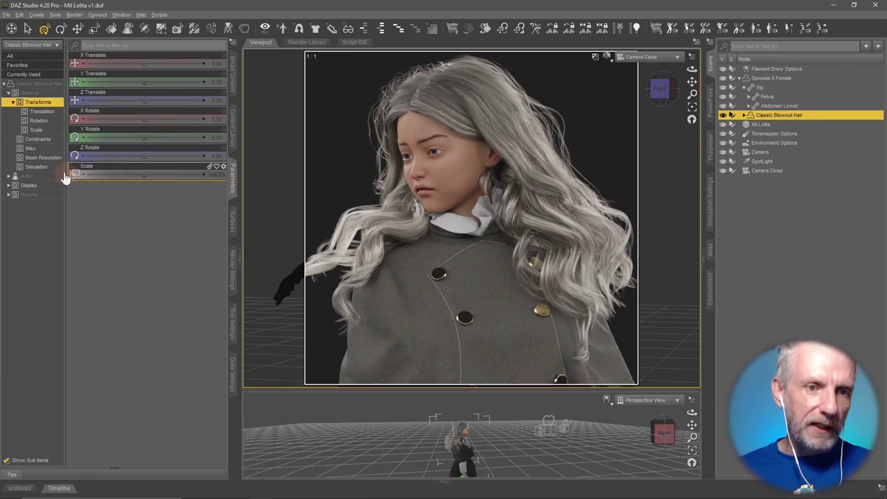
Select Camera Close, show its Camera parameters, and enlarge the Perspective viewport.
click(43, 158)
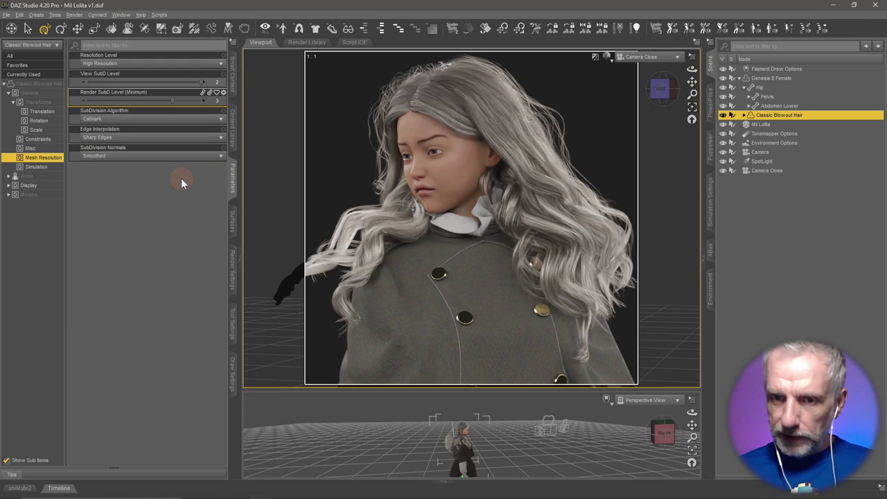
click(767, 171)
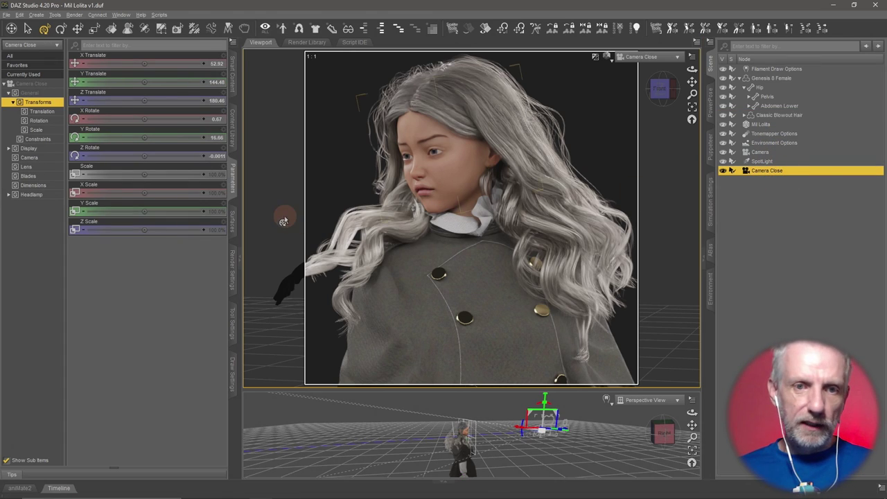
click(50, 158)
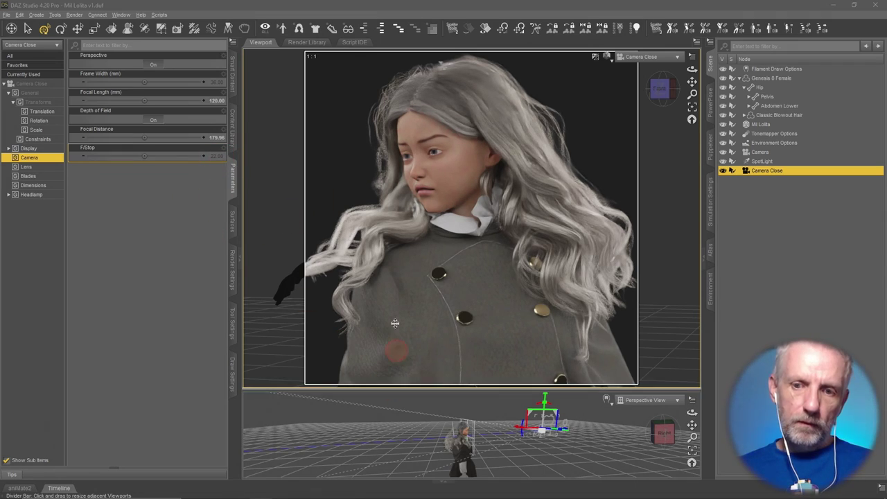
drag(387, 389, 388, 159)
drag(418, 278, 345, 270)
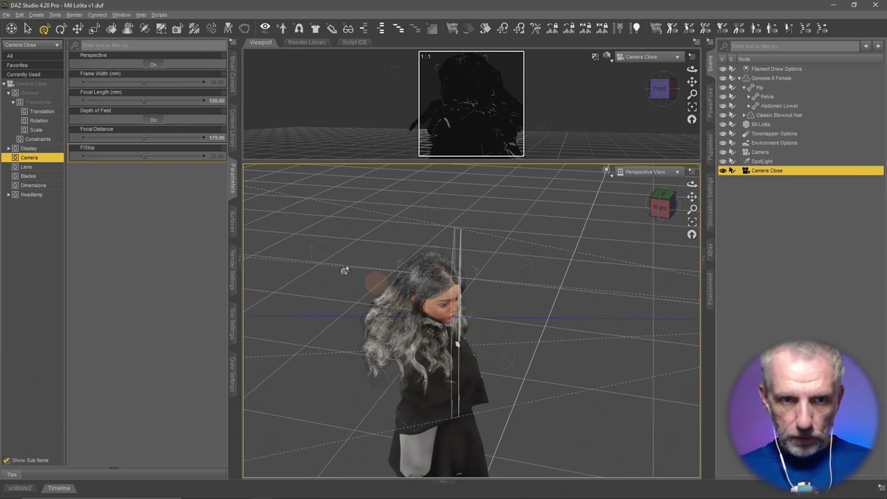
Set Camera Close's F/Stop to 44 and focal distance to 178.77.
click(220, 153)
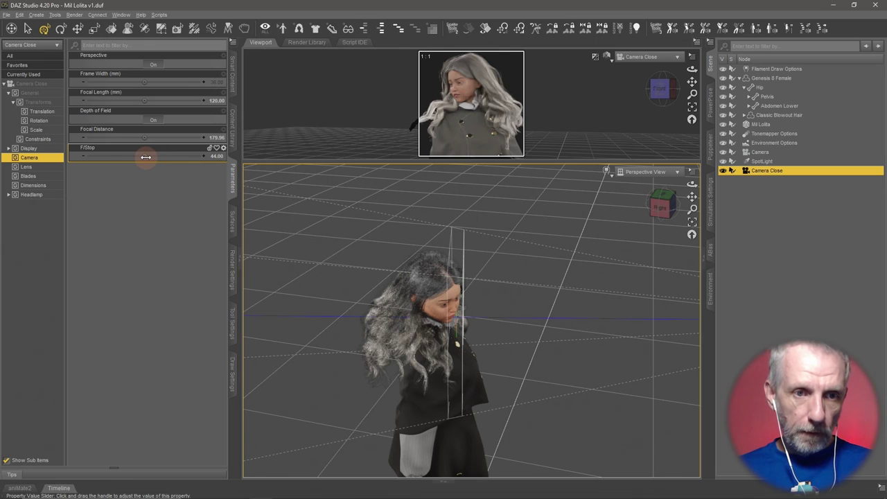
drag(143, 135, 139, 137)
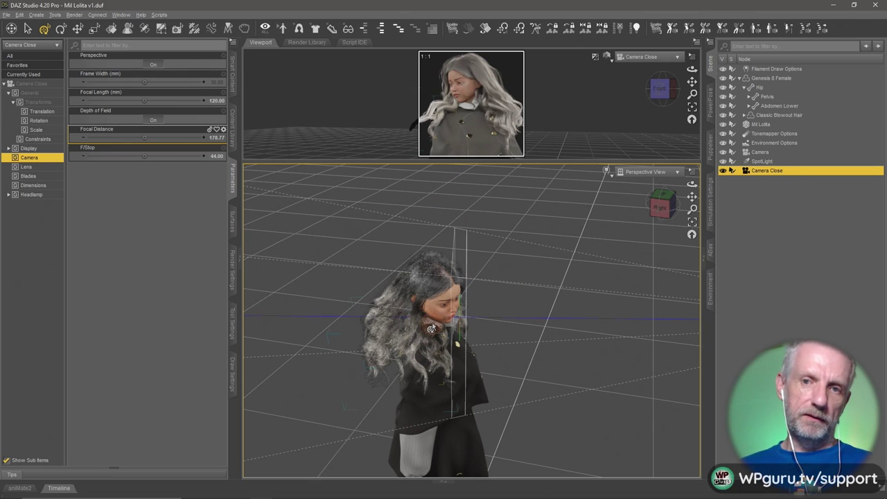
drag(431, 329, 426, 305)
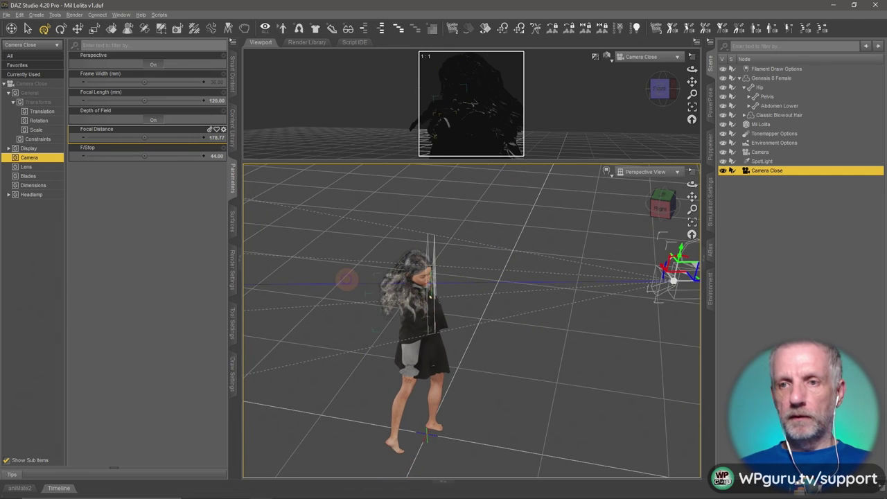
drag(347, 279, 345, 284)
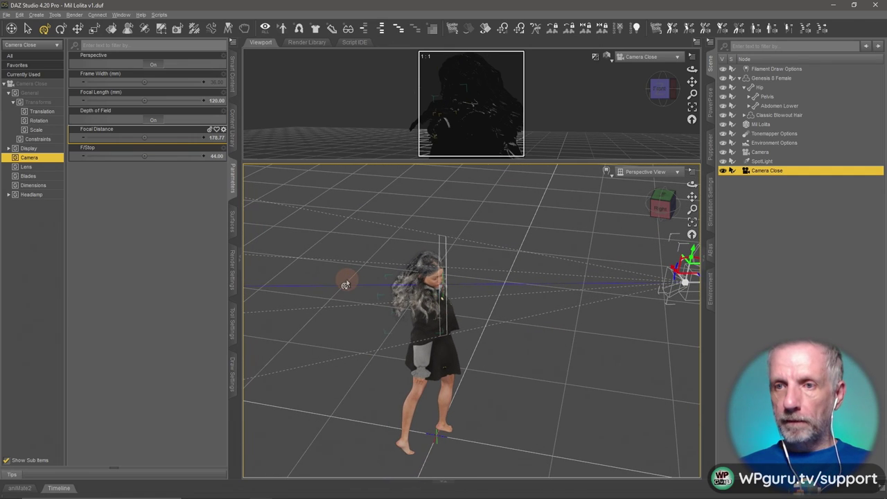
Search Products for 'fire' and open the MMX Fire and Smoke for Iray product.
click(235, 77)
click(8, 55)
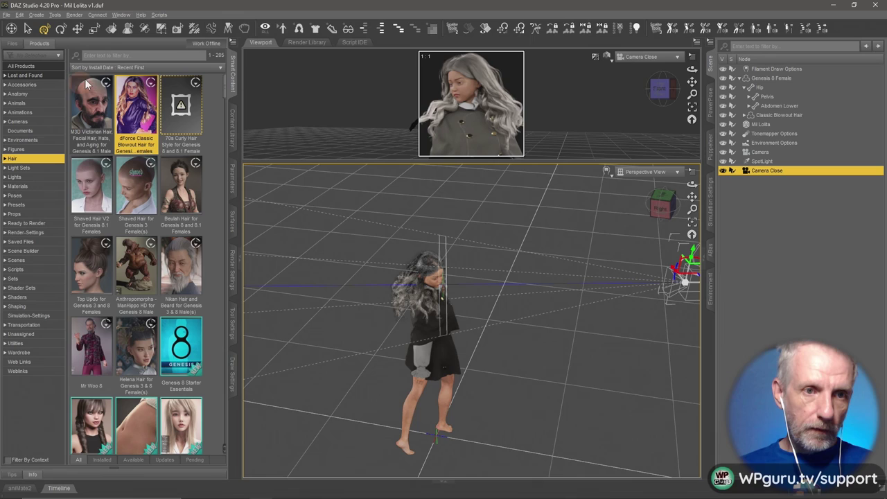
click(43, 139)
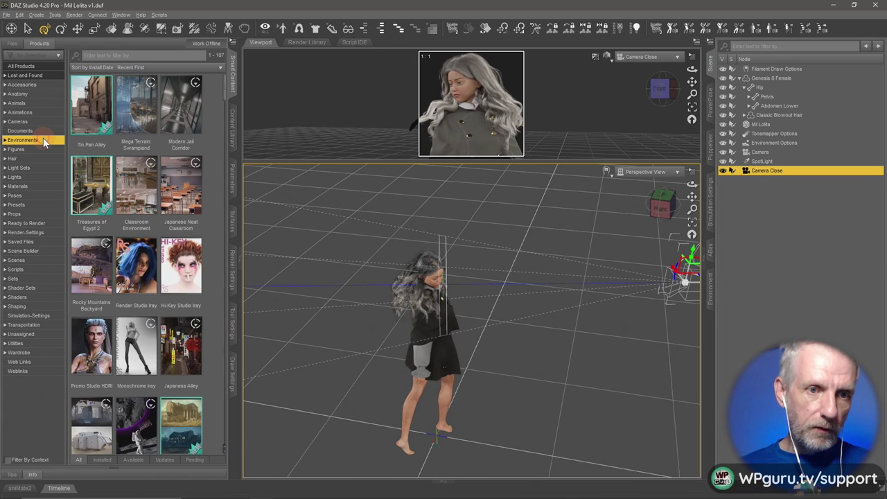
scroll(201, 182, down, 3)
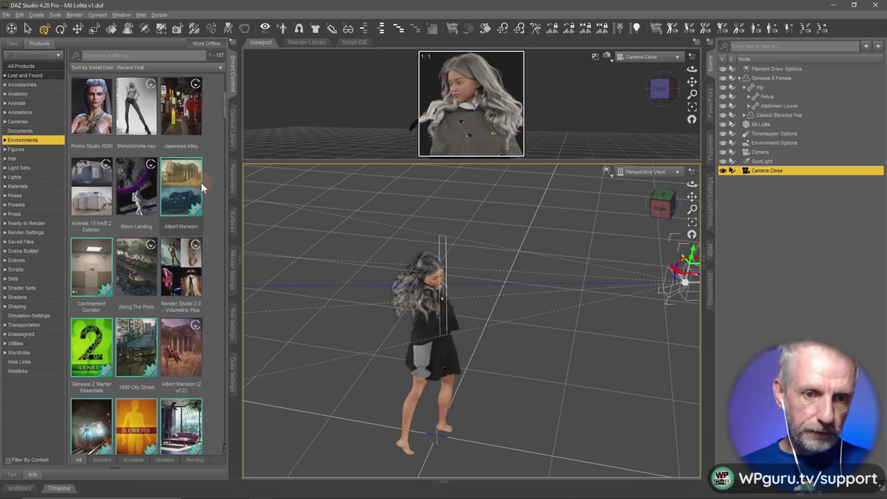
scroll(201, 182, down, 3)
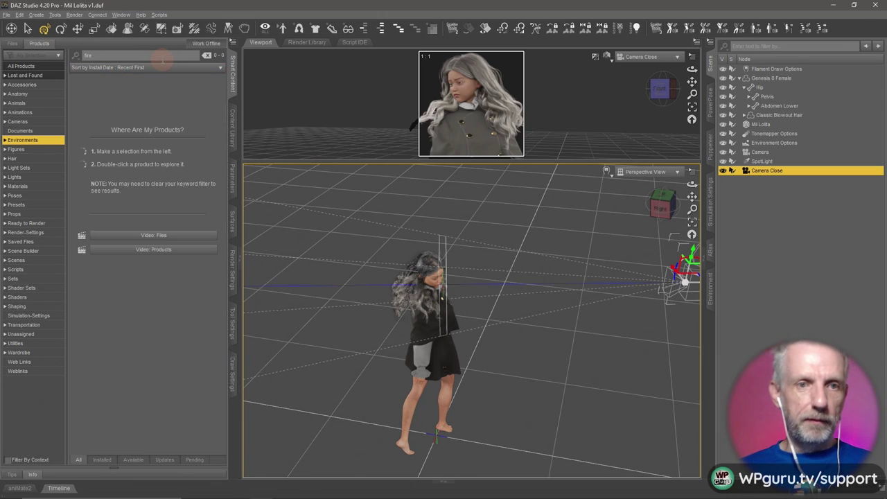
click(28, 65)
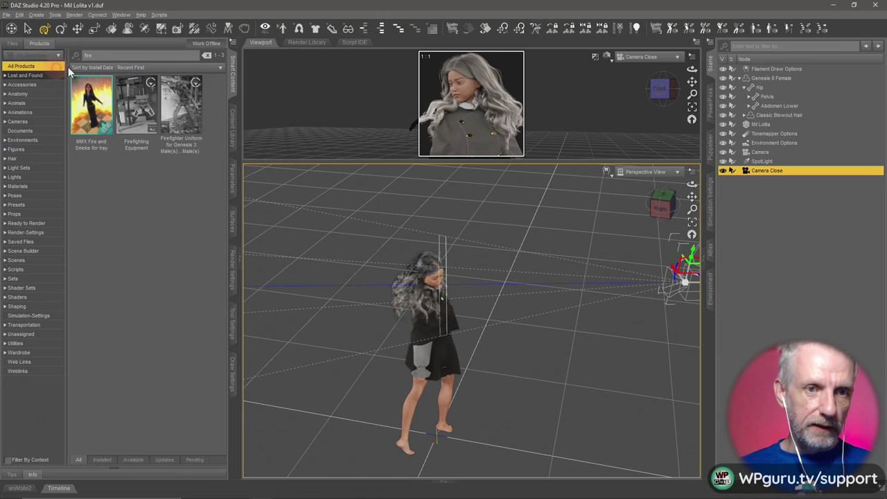
double_click(79, 117)
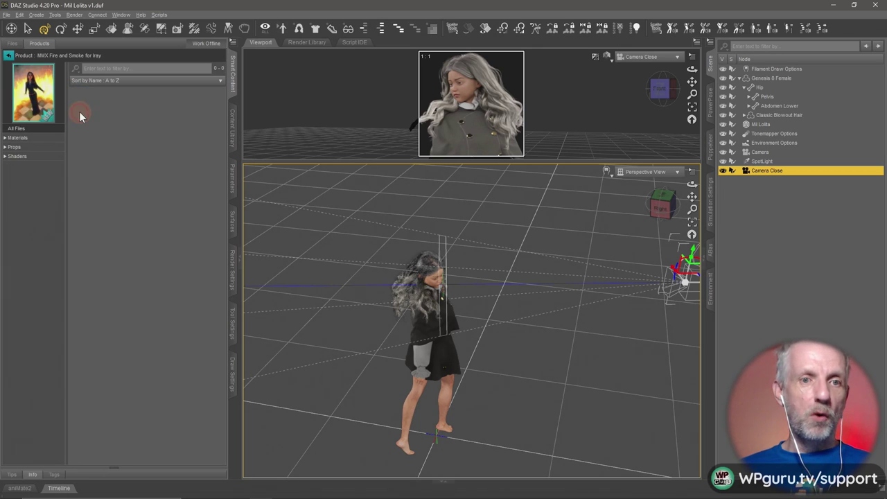
Load the Ember Large Scatter prop and enlarge the camera viewport.
click(40, 156)
click(48, 147)
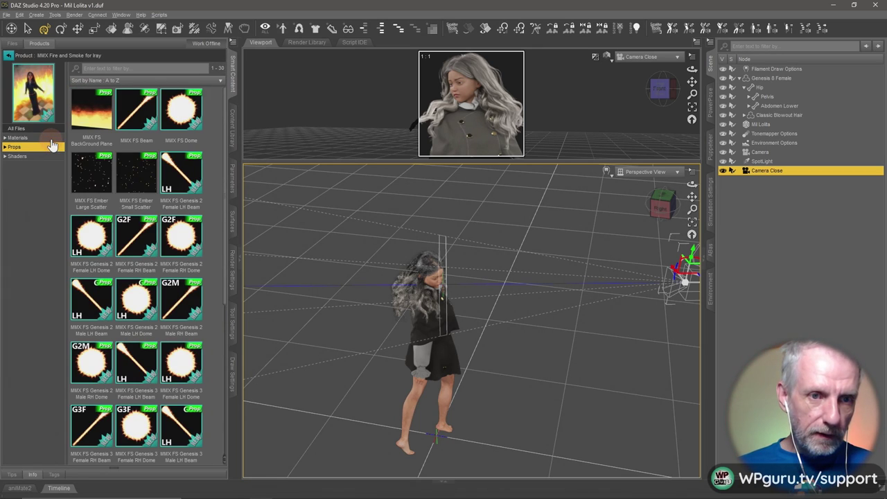
double_click(99, 184)
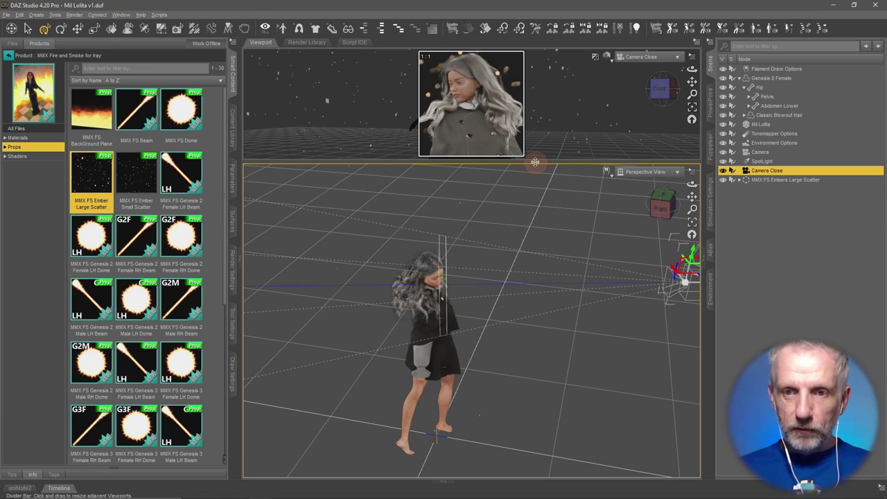
drag(535, 161, 563, 399)
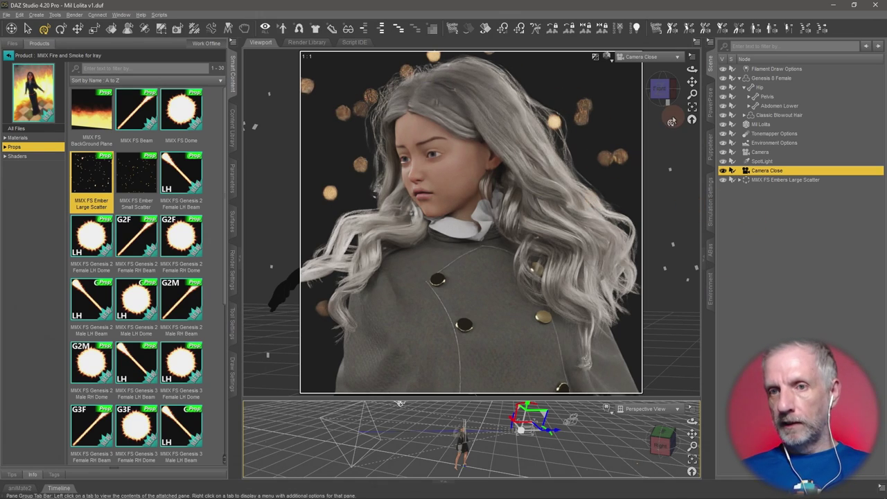
View through the full-body Camera, save the scene, and select Camera to rename it Camera Wide.
click(635, 59)
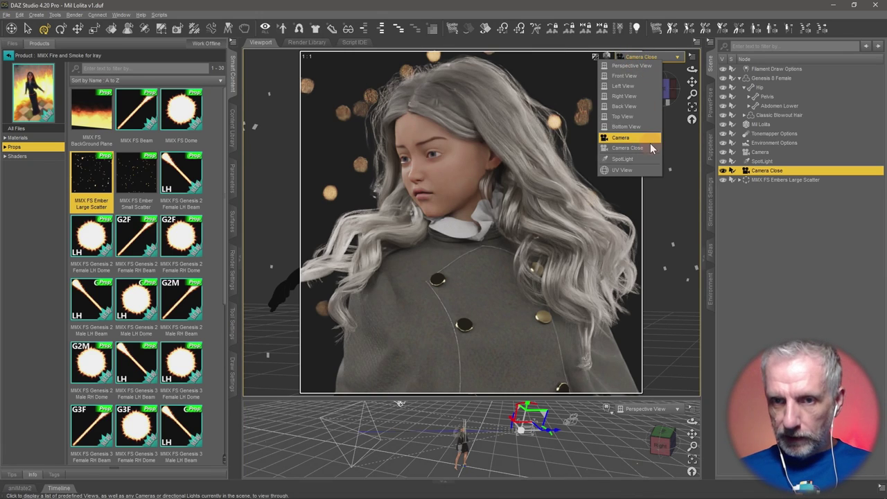
click(622, 137)
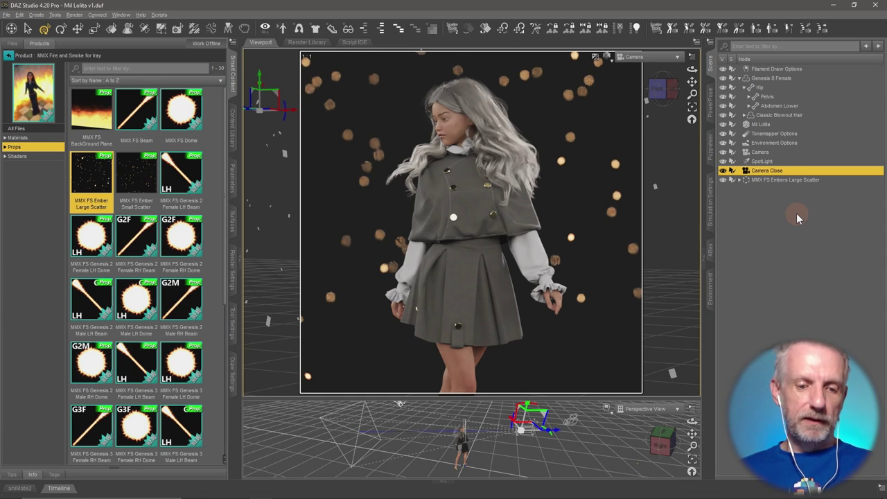
key(ctrl+s)
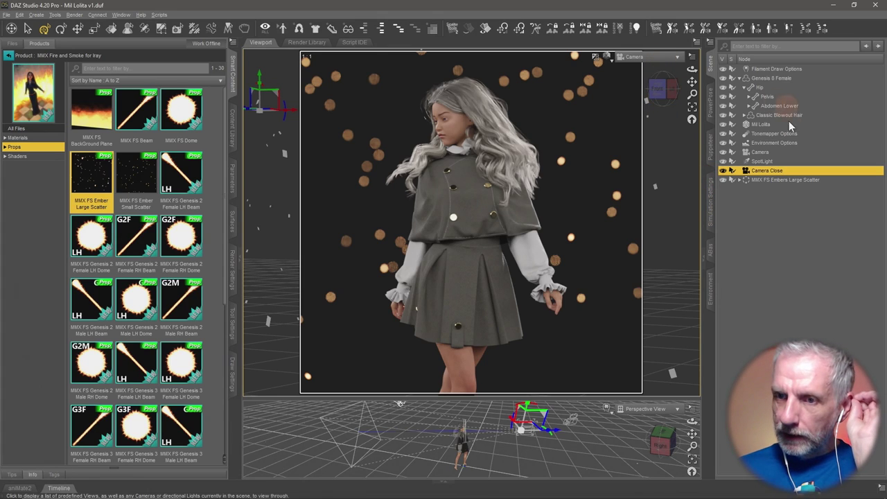
click(760, 153)
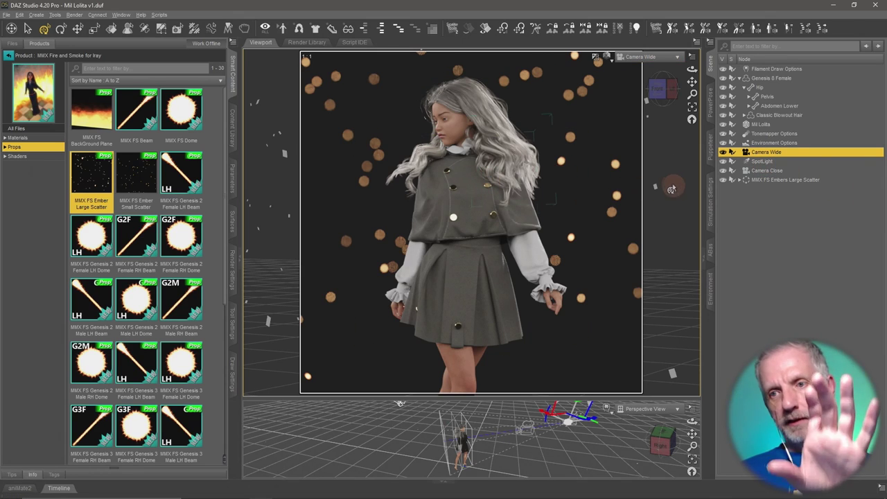
Duplicate Camera Wide as Camera 16:9 and view through the new copy.
click(19, 14)
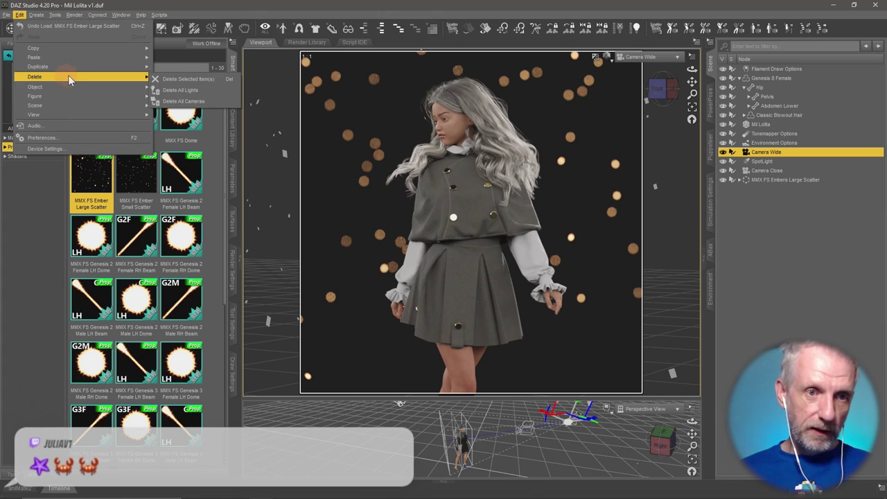
mouse_move(121, 67)
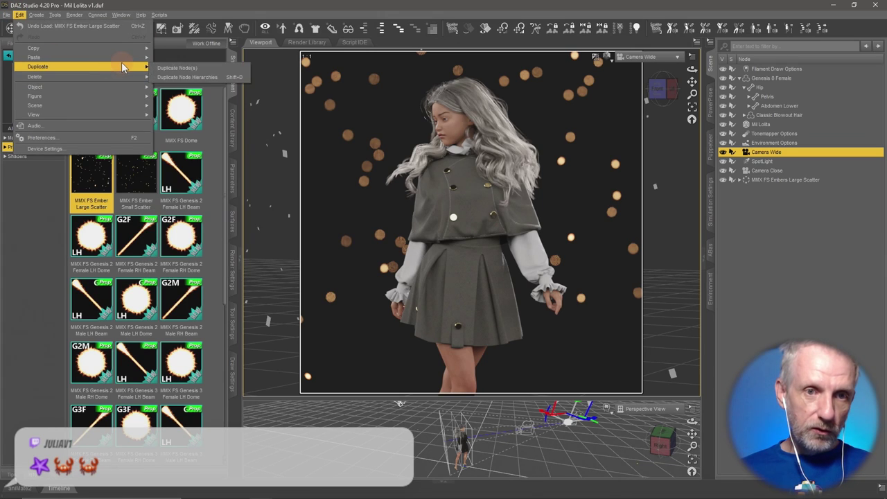
click(184, 66)
click(769, 189)
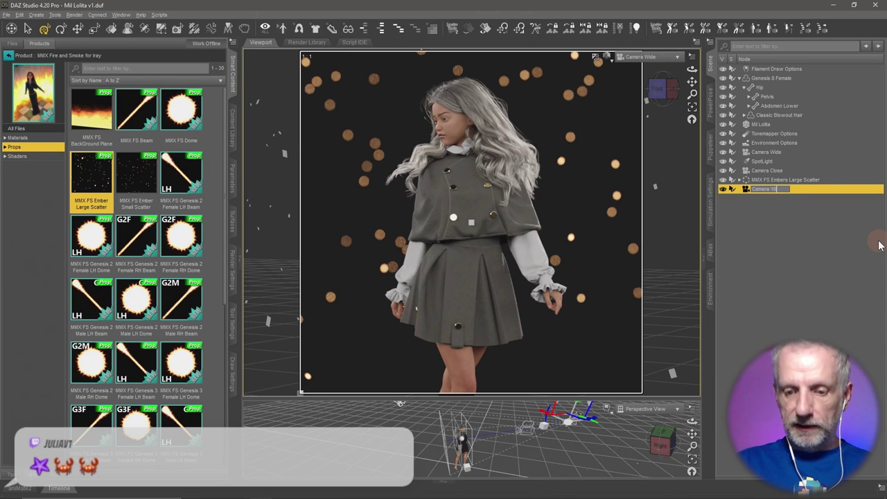
click(666, 57)
click(684, 160)
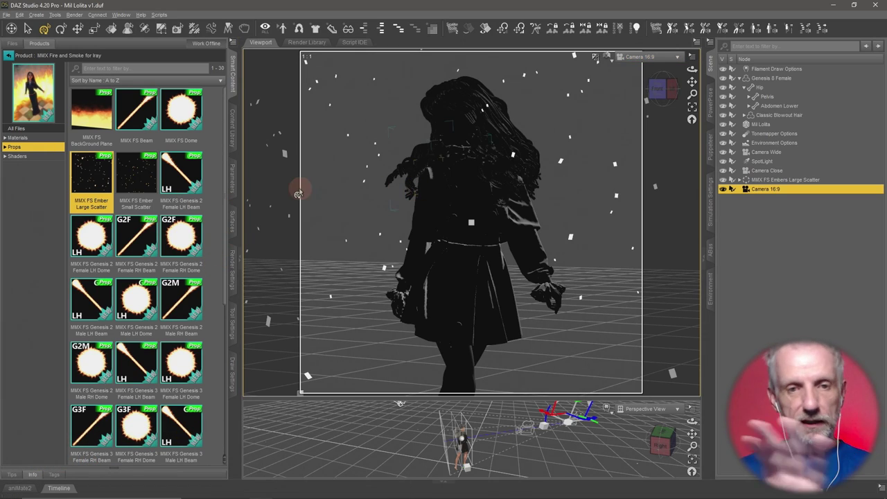
Enable Use Local Dimensions on Camera 16:9 with the Ultra HD 3840×2160 preset.
click(233, 184)
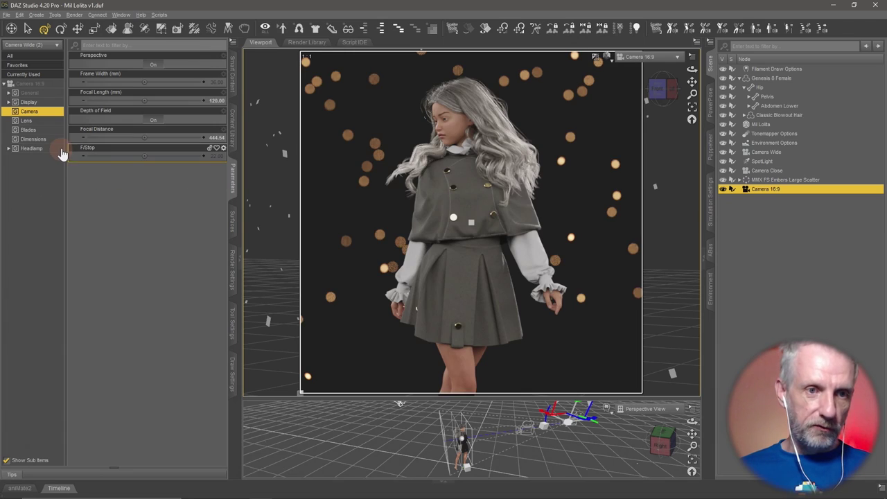
click(59, 140)
click(153, 64)
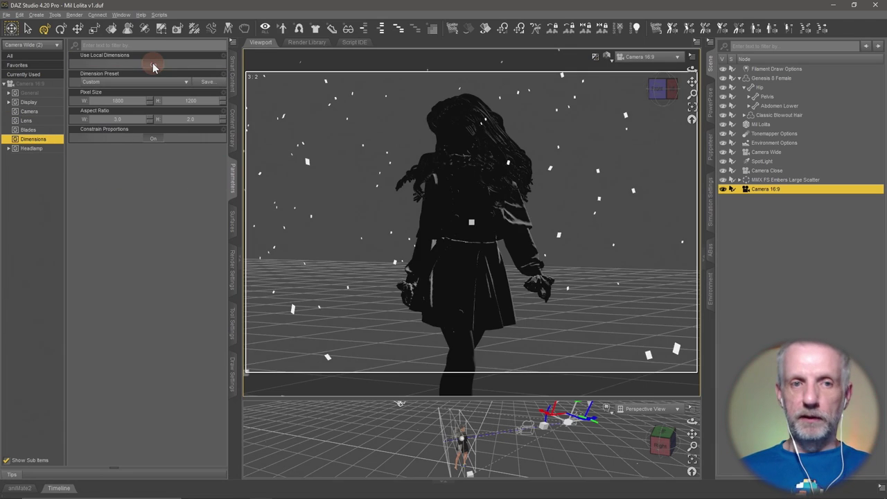
click(172, 83)
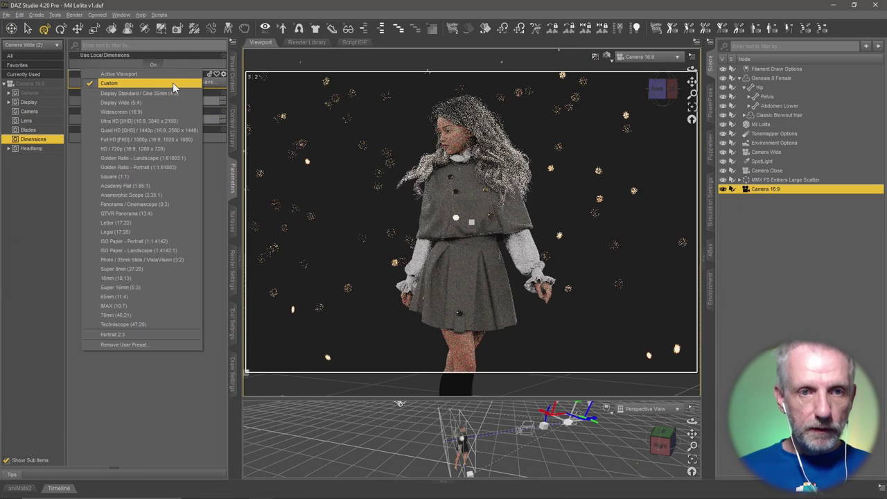
click(185, 122)
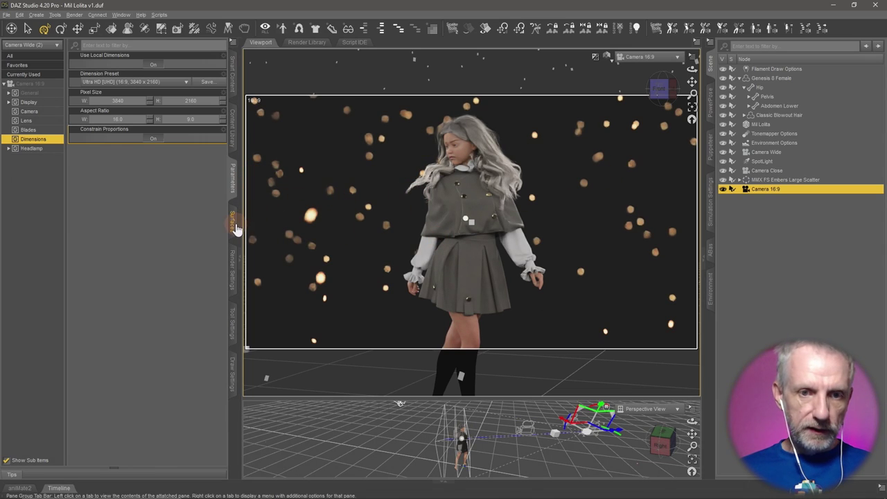
Raise Camera 16:9's focal length through 200 and 220 to 250 mm, then save the scene.
click(29, 110)
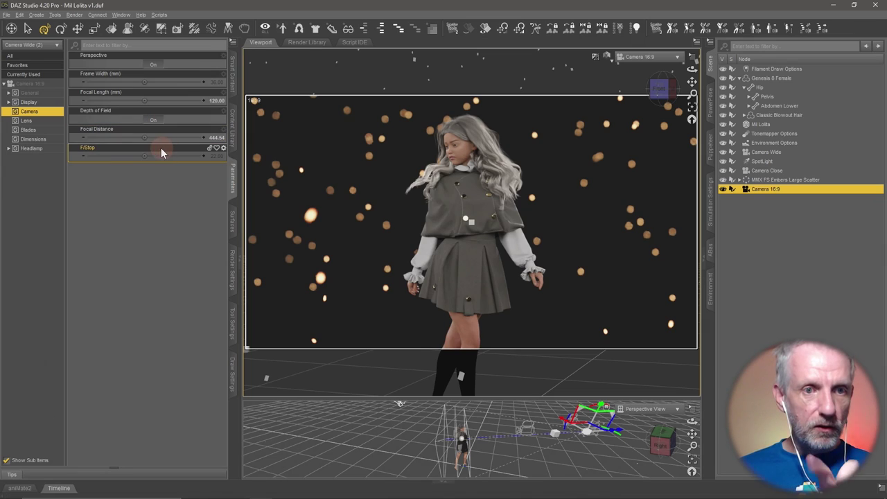
click(213, 101)
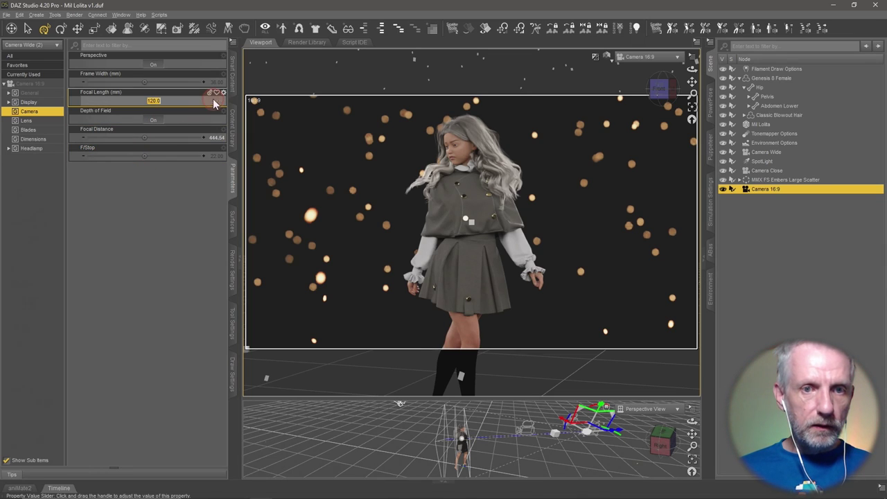
text(200)
key(Return)
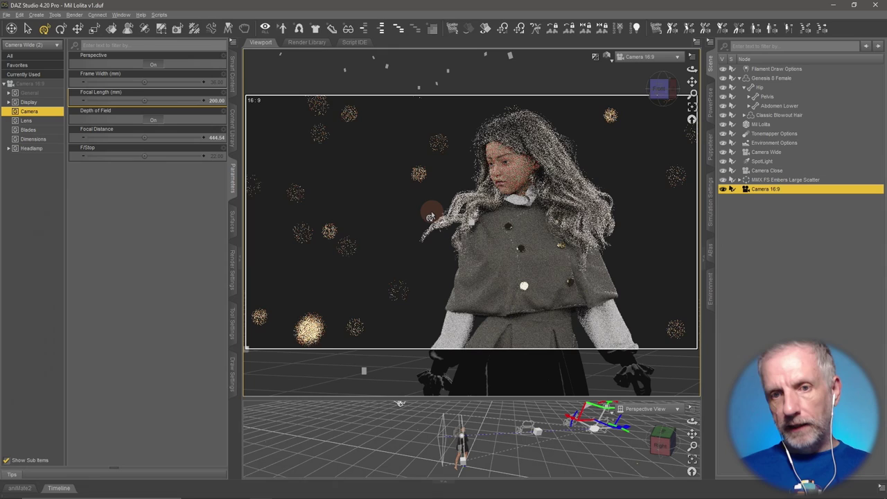
click(217, 101)
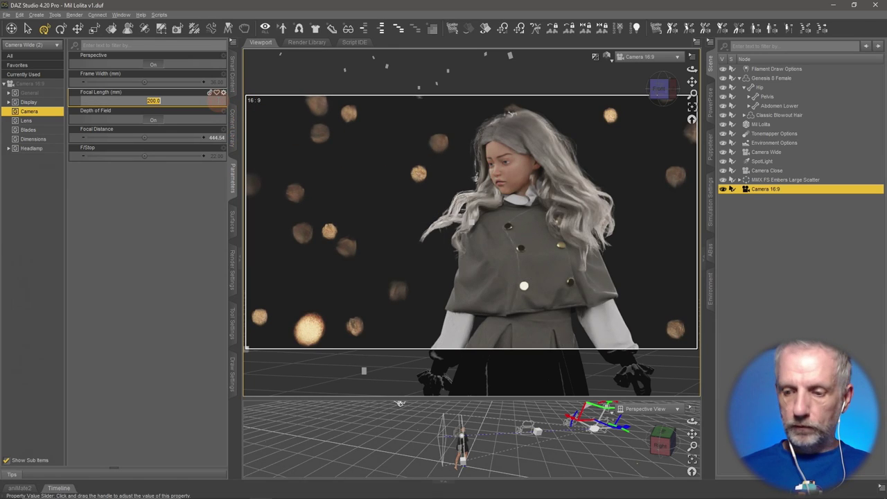
text(220)
key(Return)
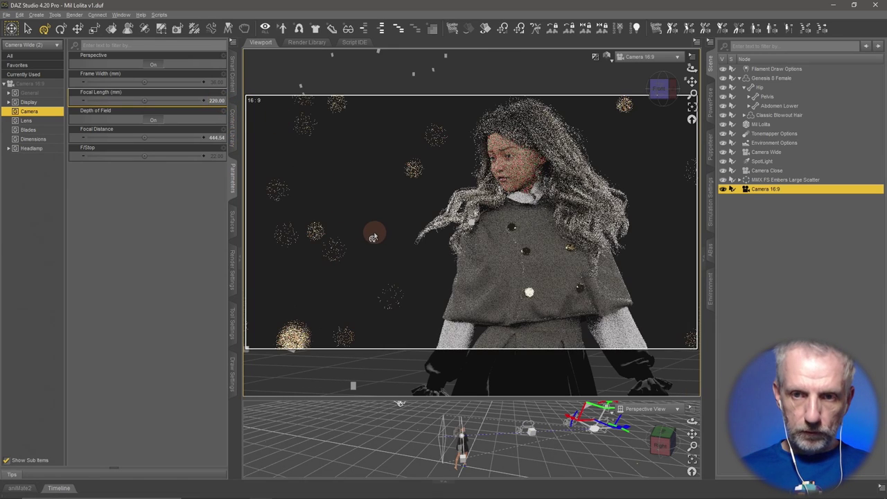
click(219, 101)
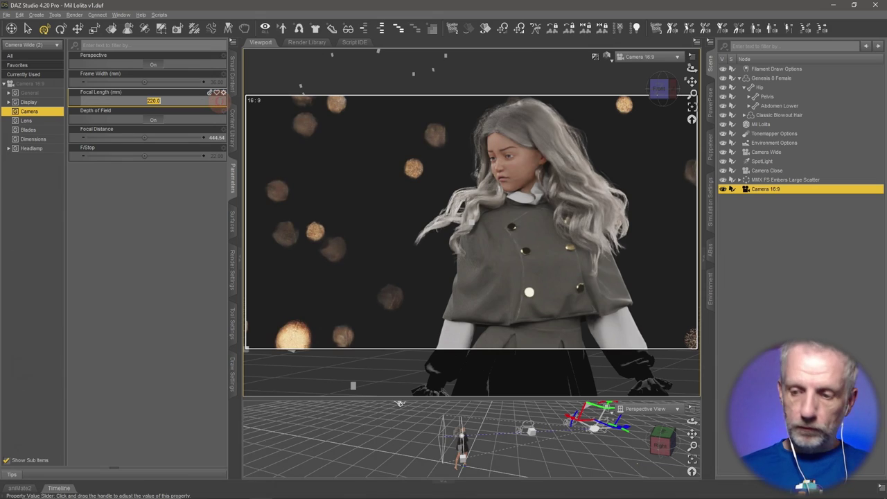
text(250)
key(Return)
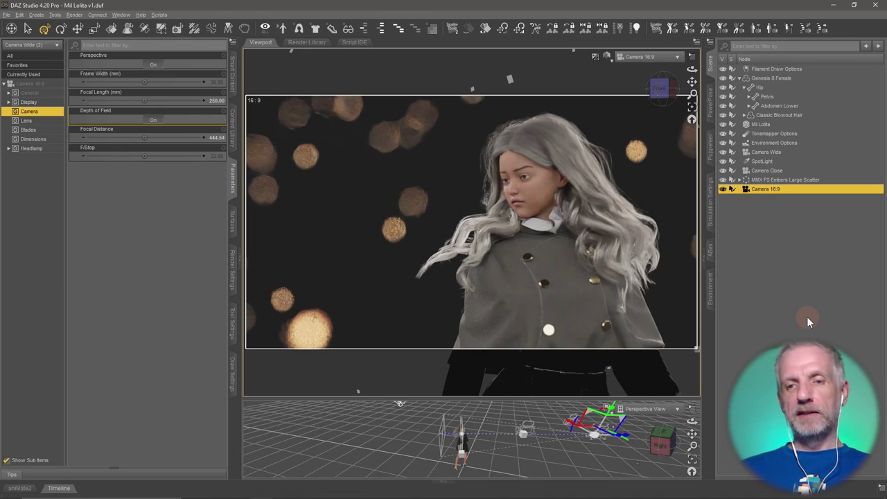
key(ctrl+s)
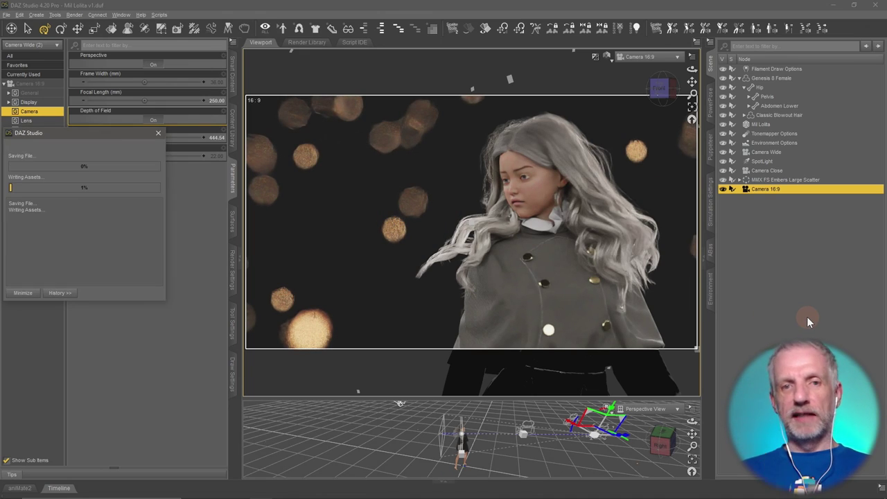